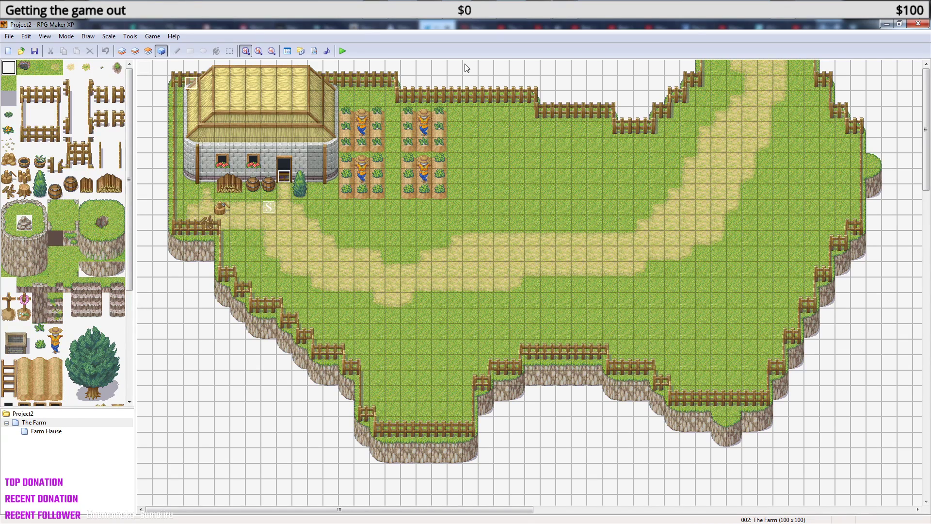
# - Open the project's game folder to view its contents, then close it
pyautogui.click(150, 37)
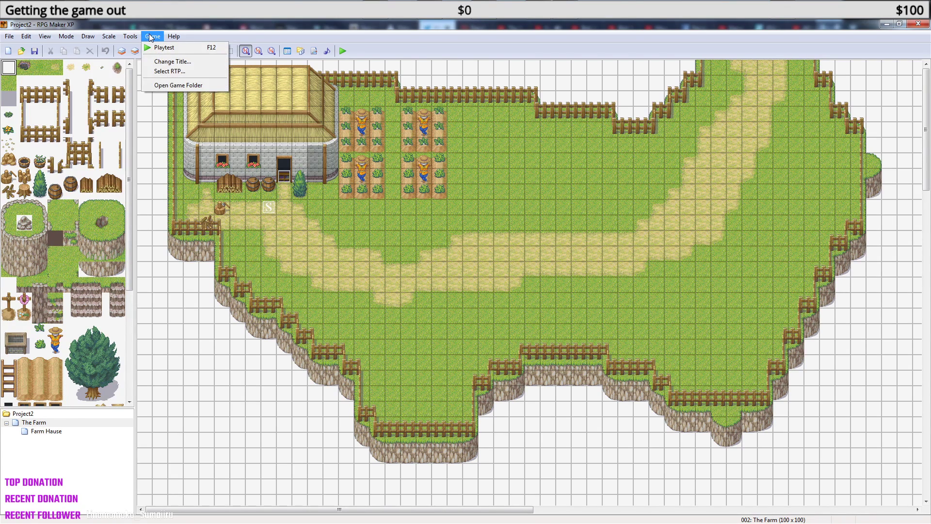
pyautogui.click(187, 84)
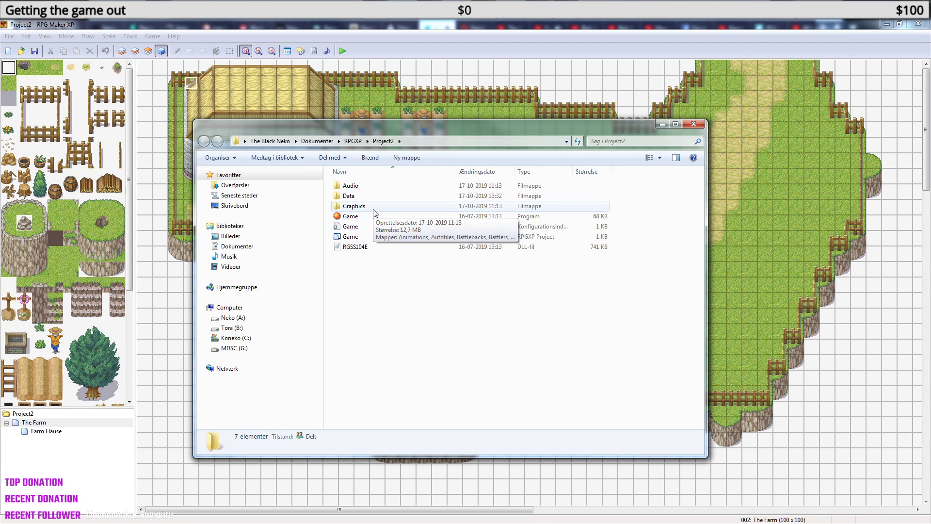
pyautogui.click(694, 124)
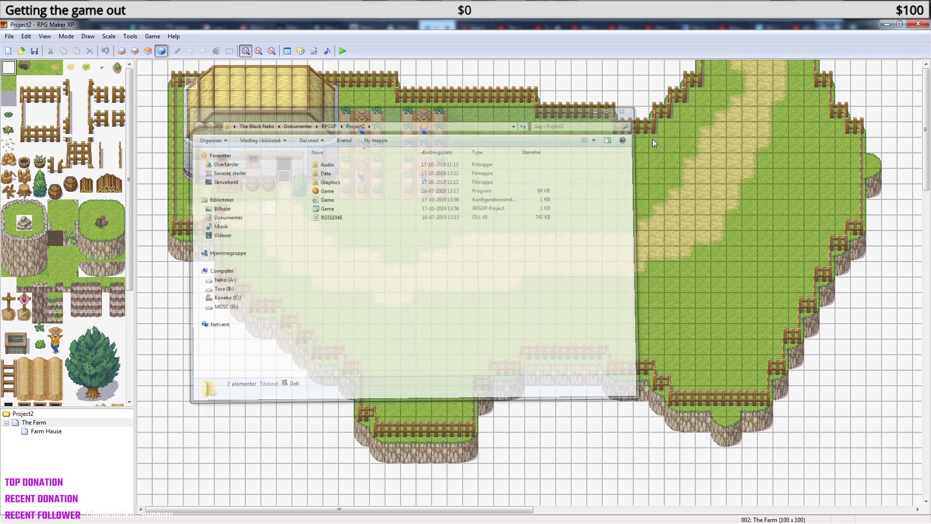
# - Inspect the project's RTP selection settings, including the RTP 1 choices, and leave them without making changes
pyautogui.click(151, 37)
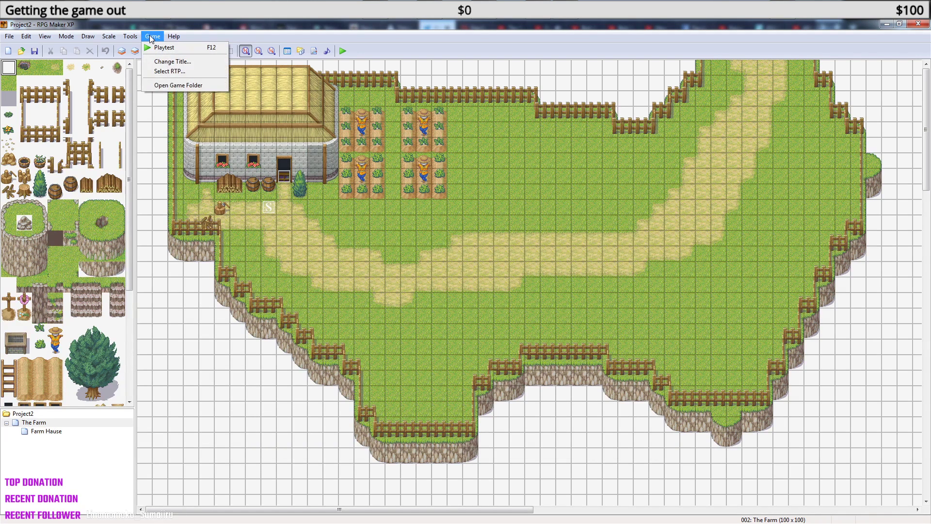
pyautogui.click(191, 71)
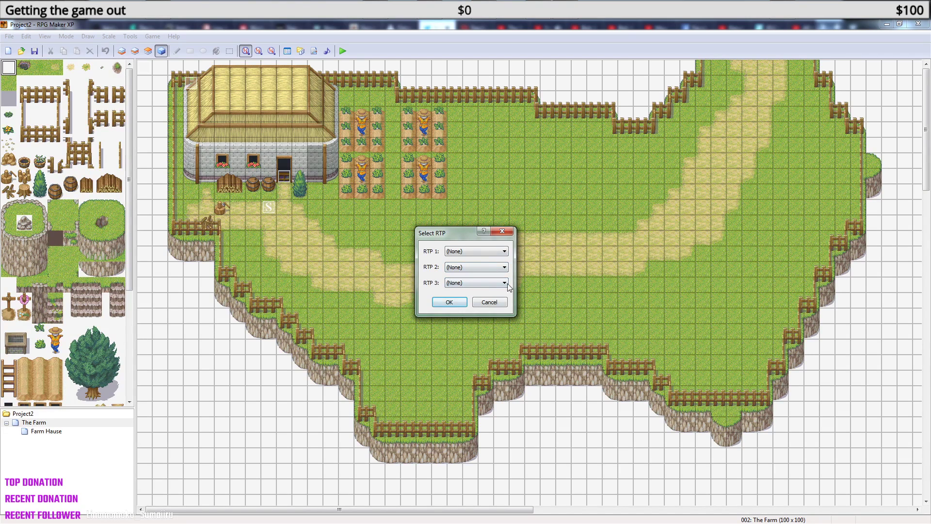
pyautogui.click(503, 252)
pyautogui.click(503, 253)
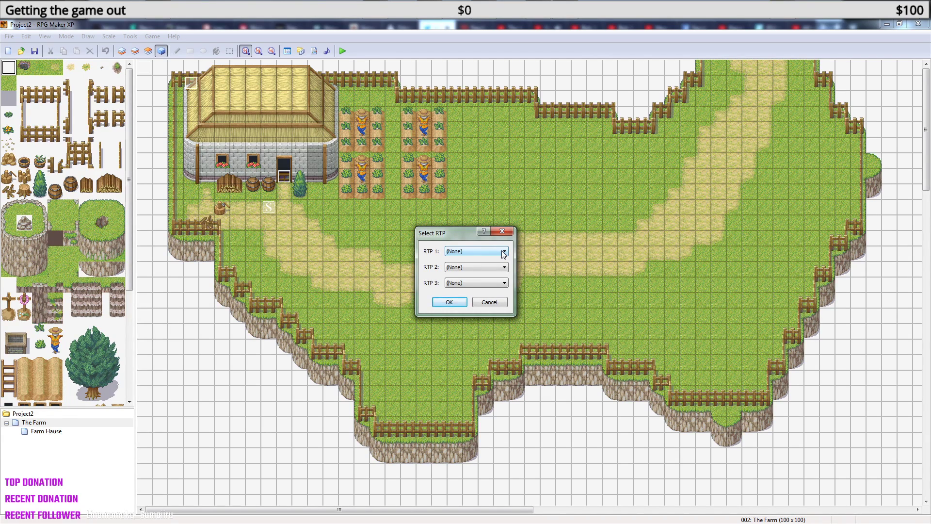
pyautogui.click(507, 231)
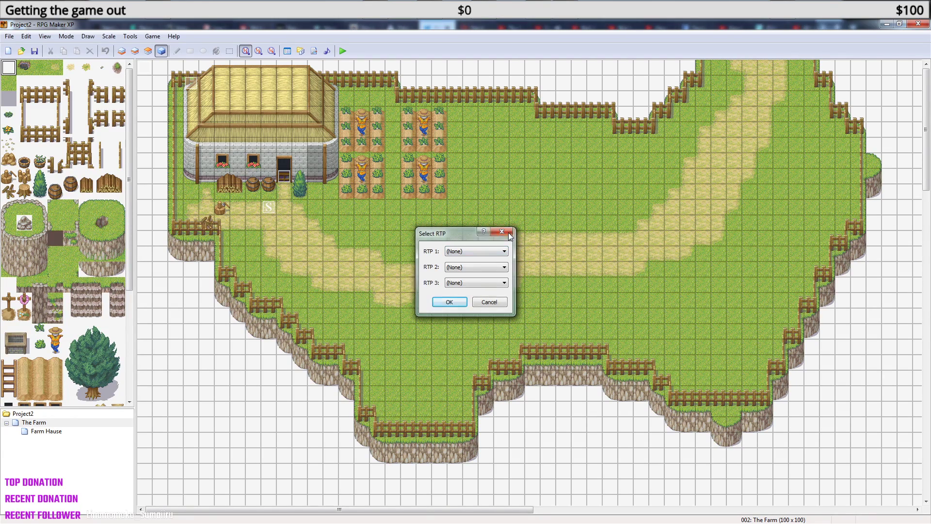
# - Inspect the game title setting and dismiss it without changing the title
pyautogui.click(151, 36)
pyautogui.click(173, 62)
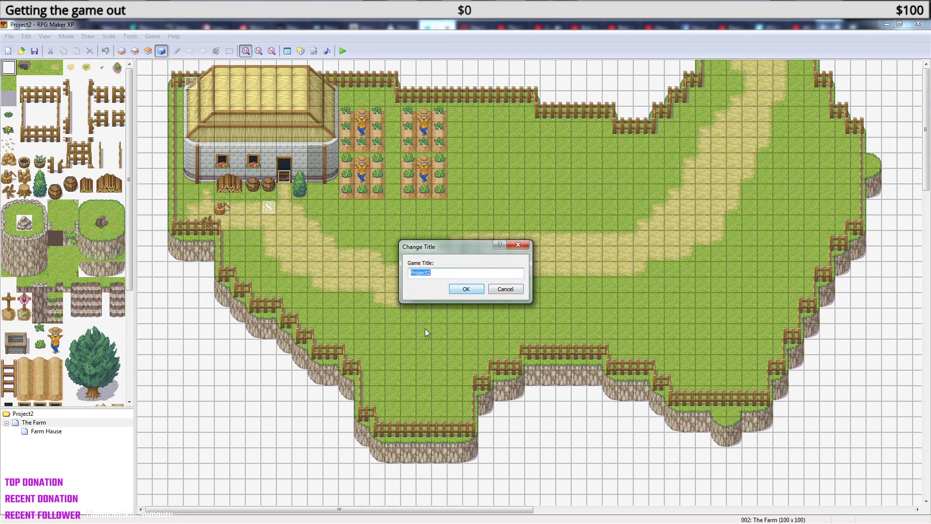
pyautogui.click(439, 274)
pyautogui.moveTo(434, 273); pyautogui.dragTo(406, 276)
pyautogui.click(433, 272)
pyautogui.click(516, 246)
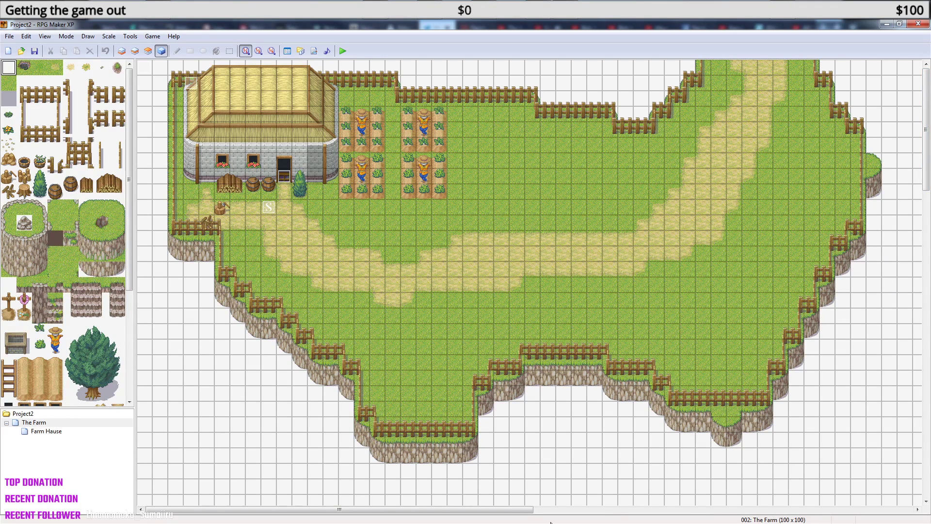
# - Playtest the project with a new game and walk the character down to the cliffside fence below the farmhouse
pyautogui.moveTo(509, 509); pyautogui.dragTo(476, 509)
pyautogui.click(343, 50)
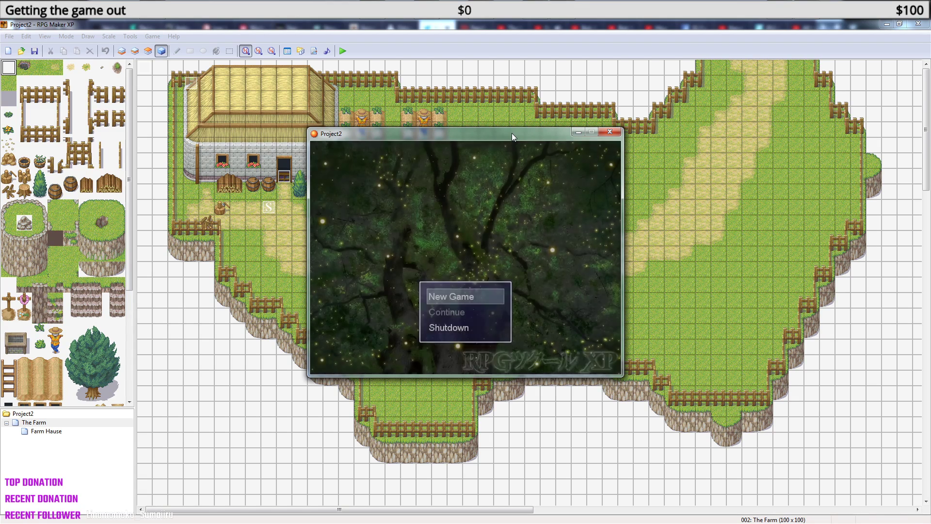
pyautogui.press('Return')
pyautogui.press('Left')
pyautogui.press('Down')
pyautogui.press('Down')
pyautogui.press('Down')
pyautogui.press('Down')
pyautogui.press('Down')
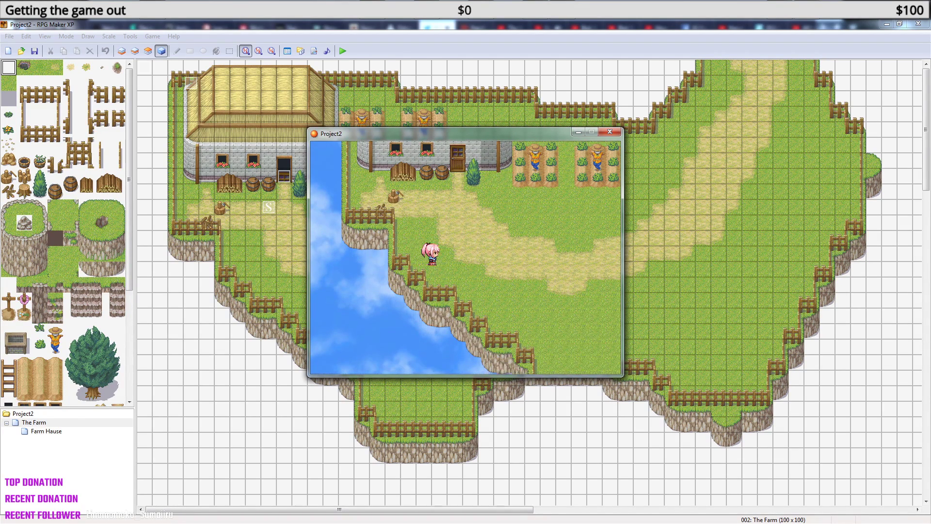
# - Walk the character south-east across the grass and down to the fence at the farm's southern tip
pyautogui.press('Right')
pyautogui.press('Right')
pyautogui.press('Down')
pyautogui.press('Down')
pyautogui.press('Right')
pyautogui.press('Right')
pyautogui.press('Right')
pyautogui.press('Right')
pyautogui.press('Right')
pyautogui.press('Right')
pyautogui.press('Down')
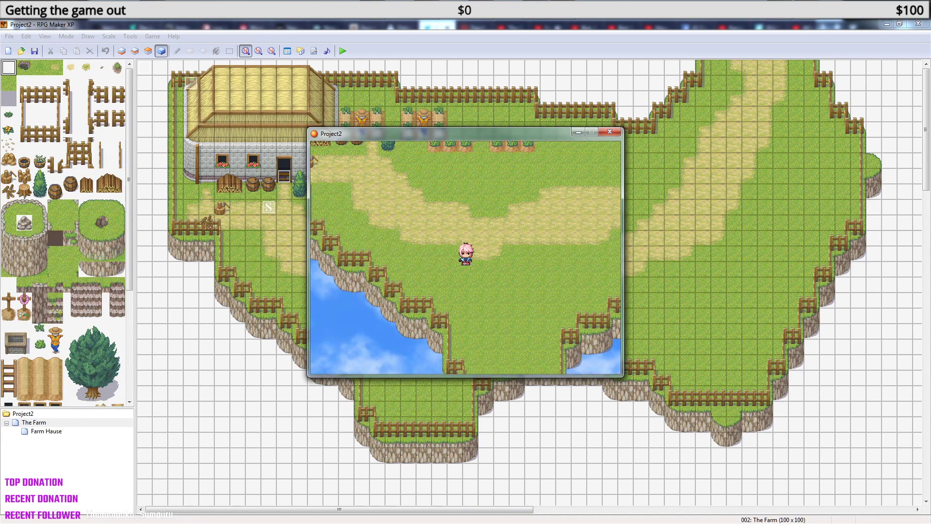
pyautogui.press('Down')
pyautogui.press('Down')
pyautogui.press('Down')
pyautogui.press('Down')
pyautogui.press('Down')
pyautogui.press('Down')
pyautogui.press('Down')
pyautogui.press('Down')
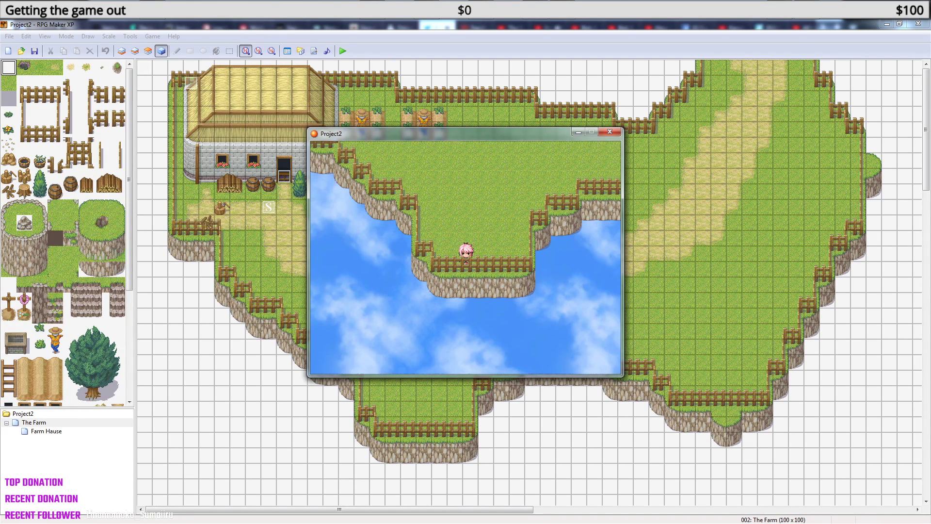
# - Walk the character back up from the southern tip and eastward across the grass
pyautogui.press('Right')
pyautogui.press('Right')
pyautogui.press('Right')
pyautogui.press('Up')
pyautogui.press('Up')
pyautogui.press('Up')
pyautogui.press('Up')
pyautogui.press('Up')
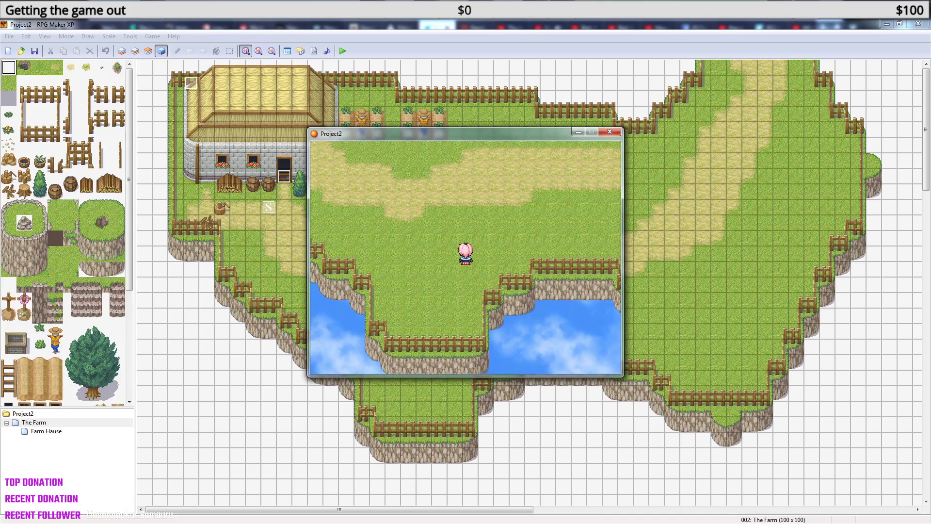
pyautogui.press('Right')
pyautogui.press('Right')
pyautogui.press('Right')
pyautogui.press('Right')
pyautogui.press('Right')
pyautogui.press('Right')
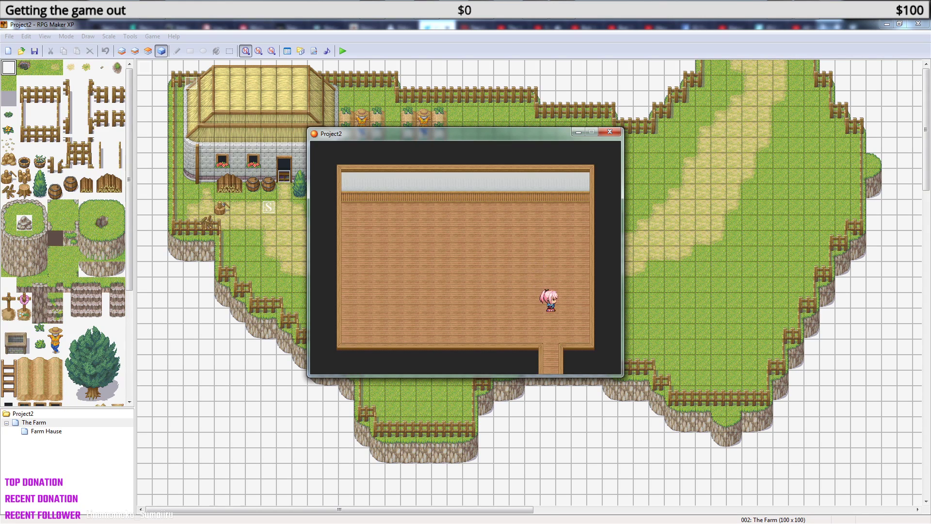
# - Leave the farmhouse interior and walk the character east past the crop plots to the dirt path
pyautogui.press('Down')
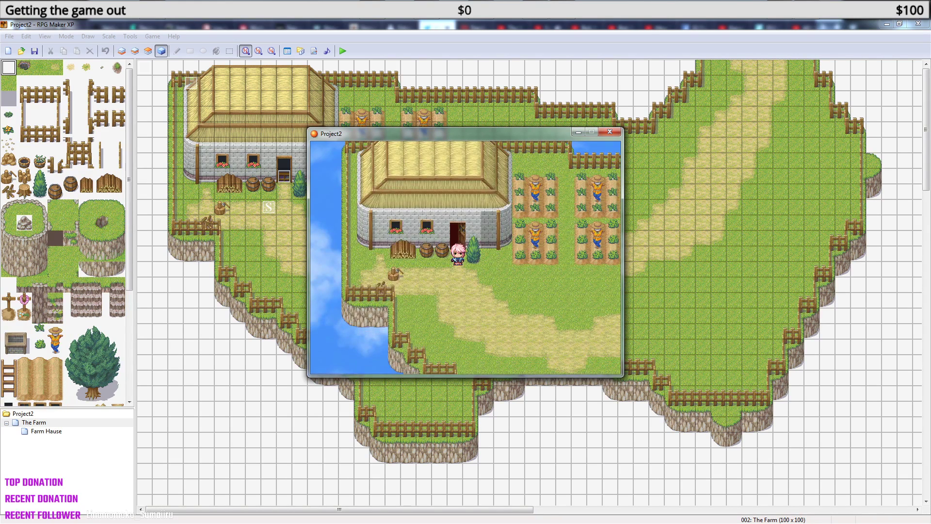
pyautogui.press('Right')
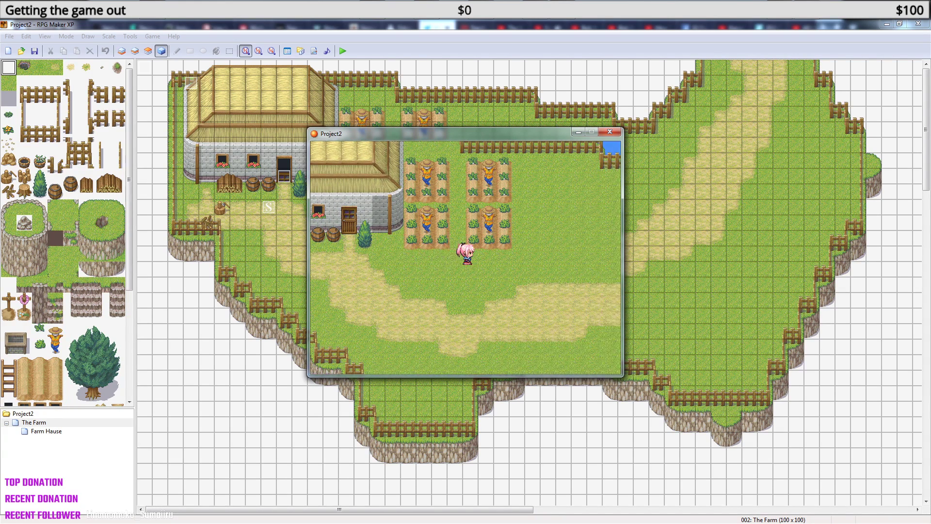
pyautogui.press('Right')
pyautogui.press('Right')
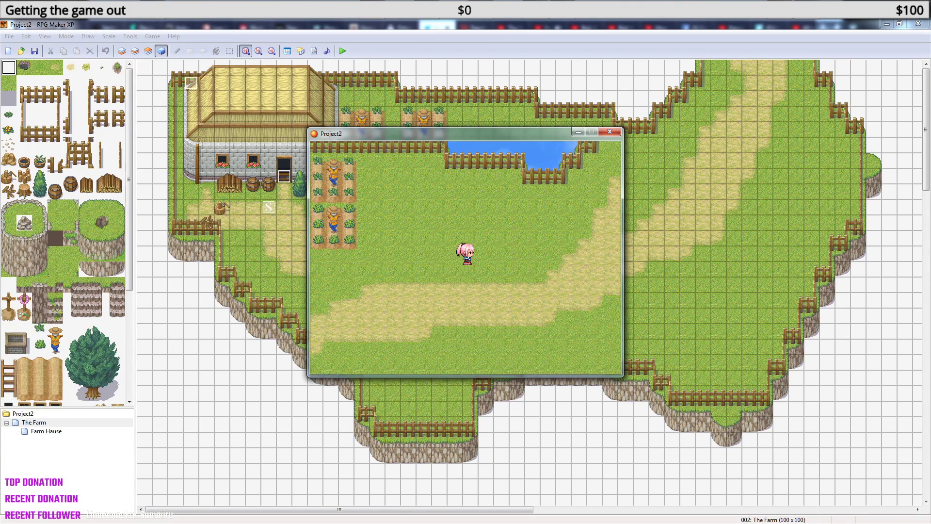
pyautogui.press('Right')
pyautogui.press('Up')
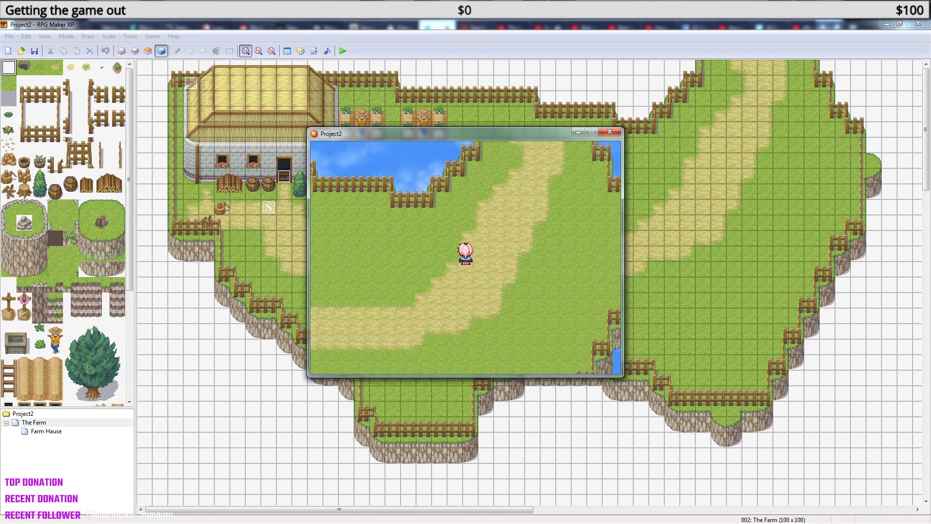
# - Walk the character up to the map's northern edge and back and forth between the fences beside the path
pyautogui.press('Up')
pyautogui.press('Right')
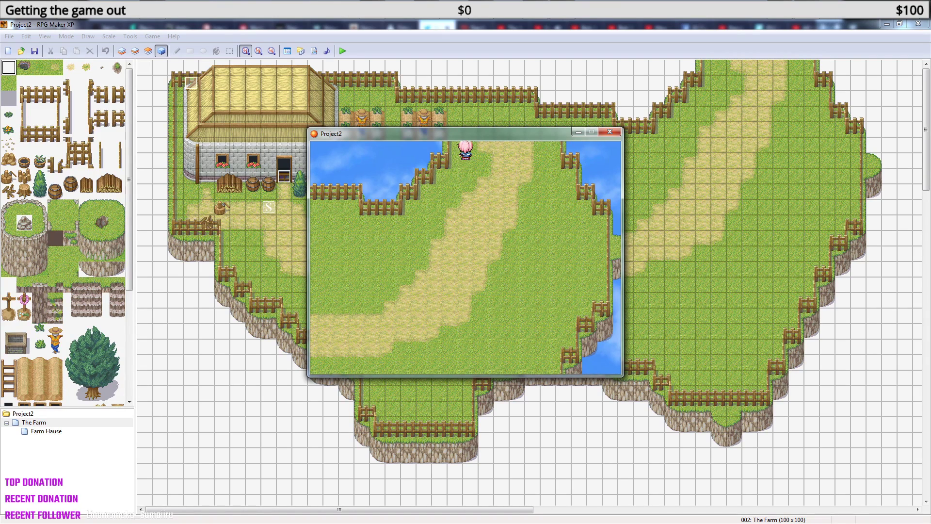
pyautogui.press('Right')
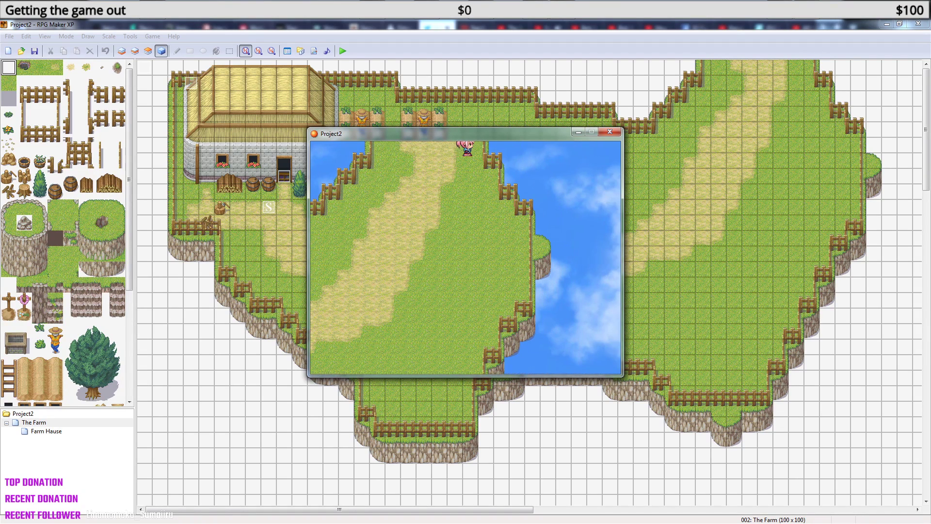
pyautogui.press('Left')
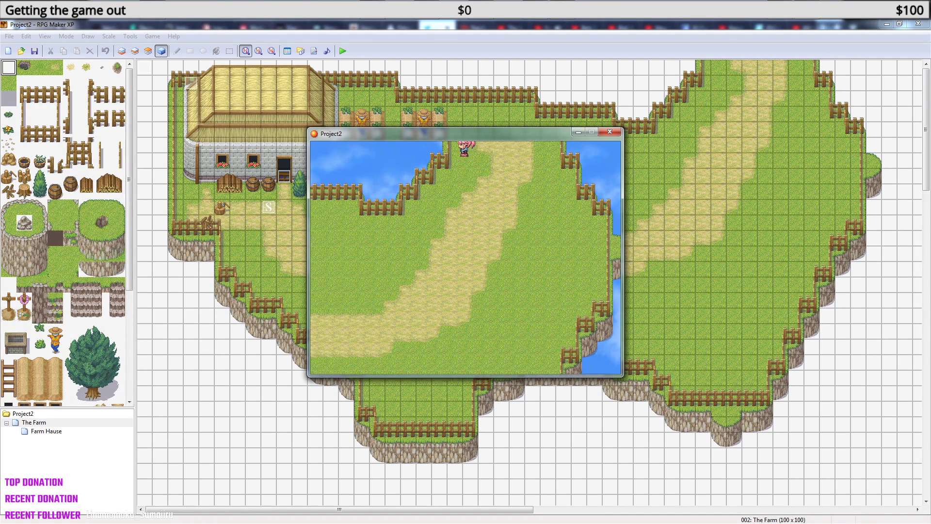
pyautogui.press('Right')
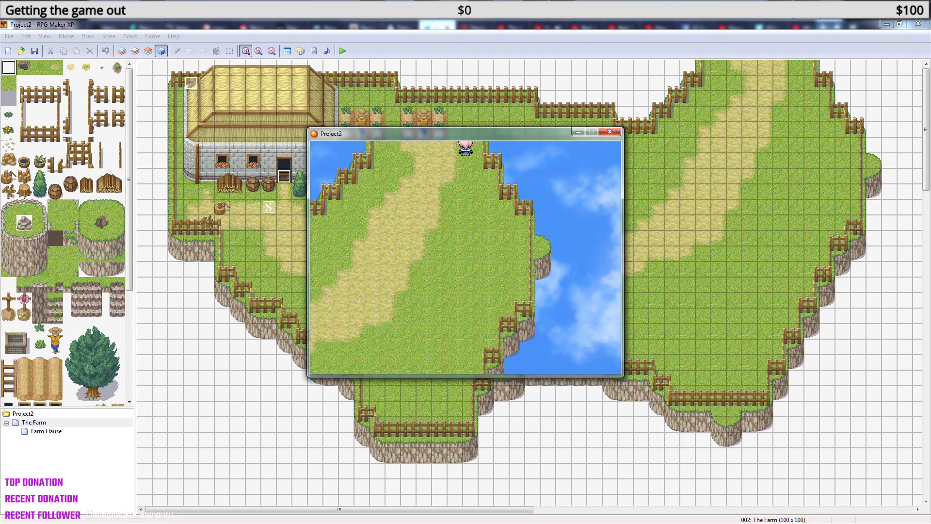
pyautogui.press('Left')
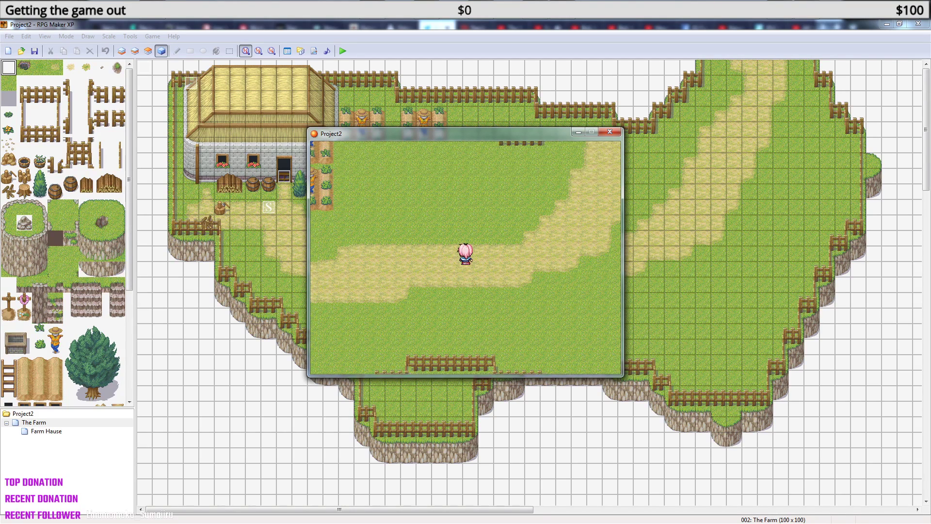
# - Walk the character up to the crop plots and across to the fence at the farm's south-eastern tip
pyautogui.press('Up')
pyautogui.press('Up')
pyautogui.press('Left')
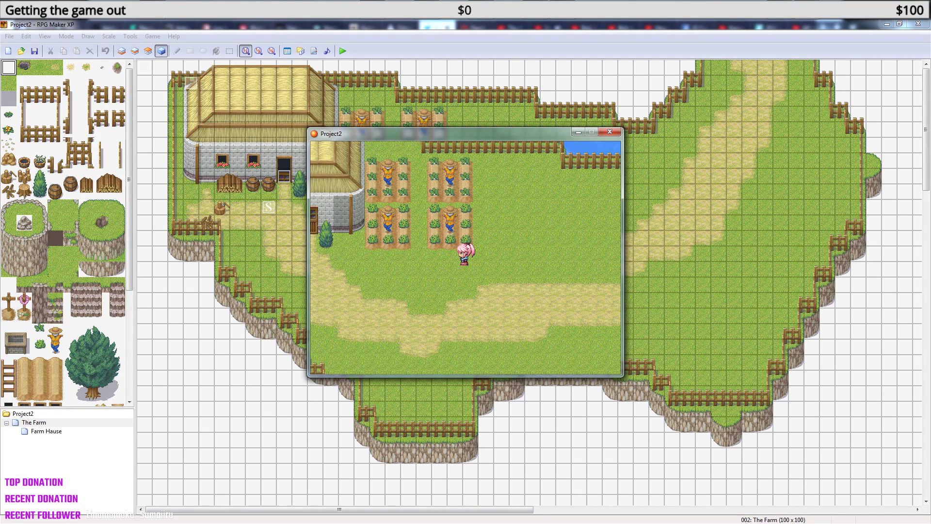
pyautogui.press('Right')
pyautogui.press('Down')
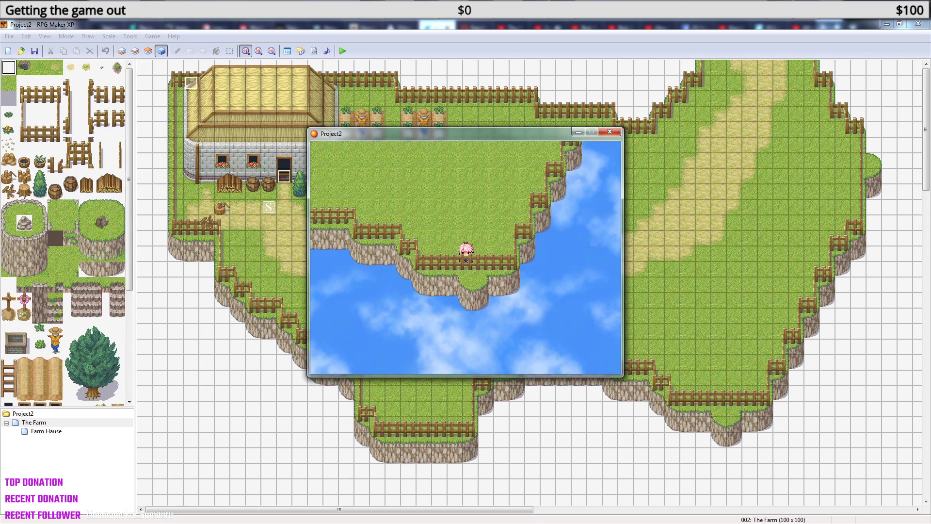
# - Pace the character up and down on the grass above the south-eastern fence
pyautogui.press('Up')
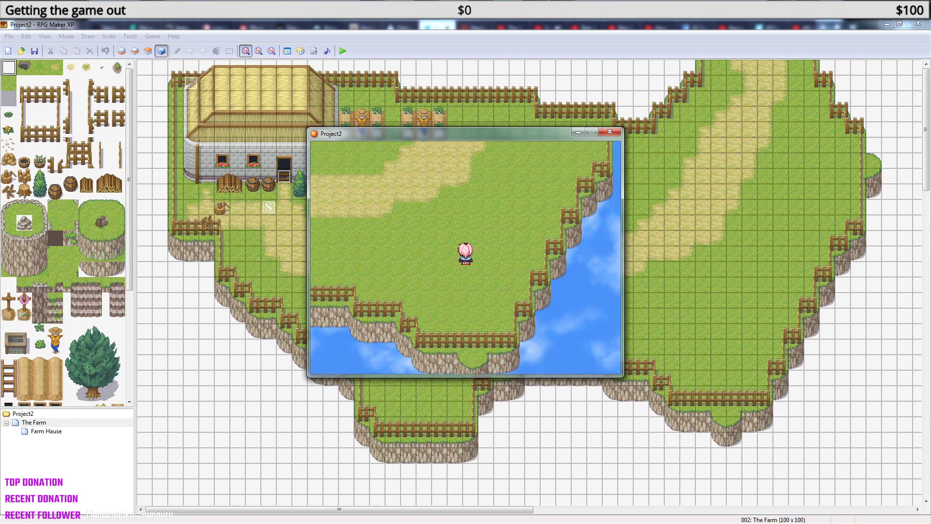
pyautogui.press('Down')
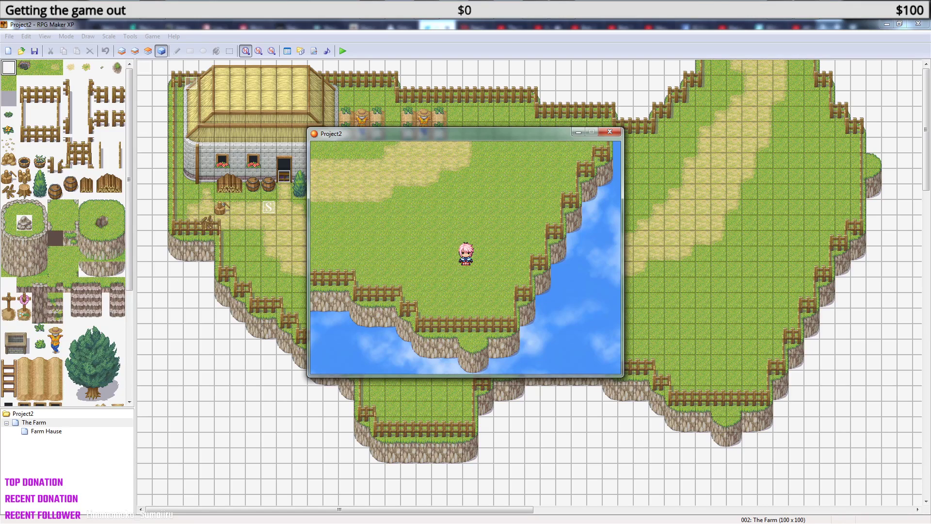
pyautogui.press('Up')
pyautogui.press('Down')
pyautogui.press('Up')
pyautogui.press('Down')
pyautogui.press('Left')
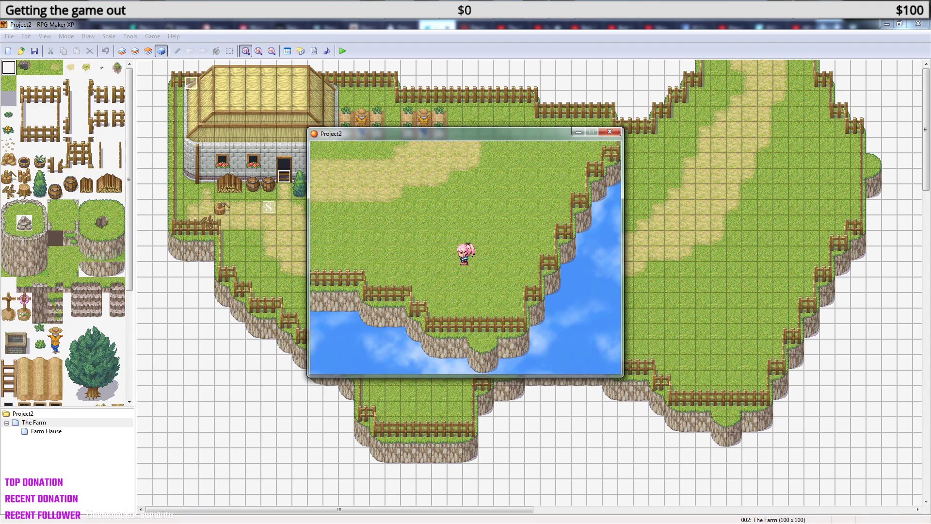
# - Walk the character west across the farm and up the dirt path to the farmhouse door
pyautogui.press('Left')
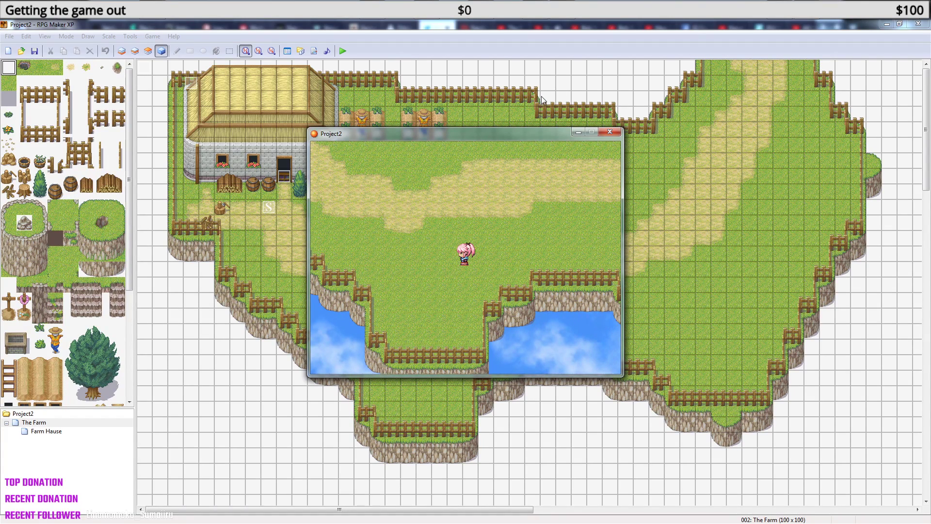
pyautogui.press('Left')
pyautogui.press('Up')
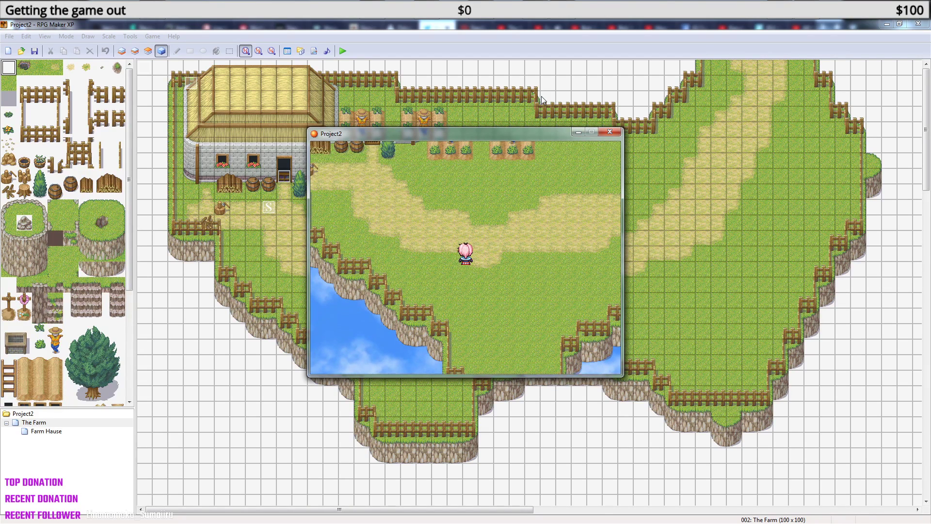
pyautogui.press('Up')
pyautogui.press('Left')
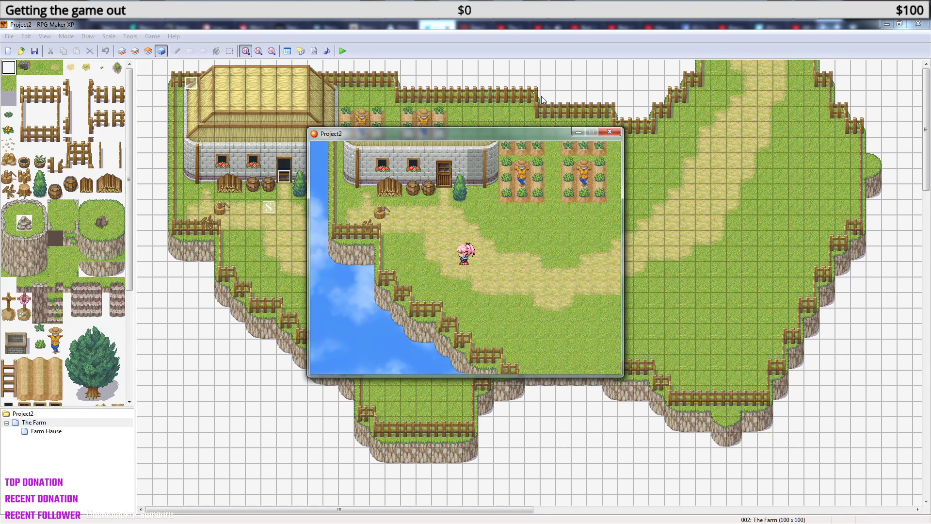
pyautogui.press('Left')
pyautogui.press('Up')
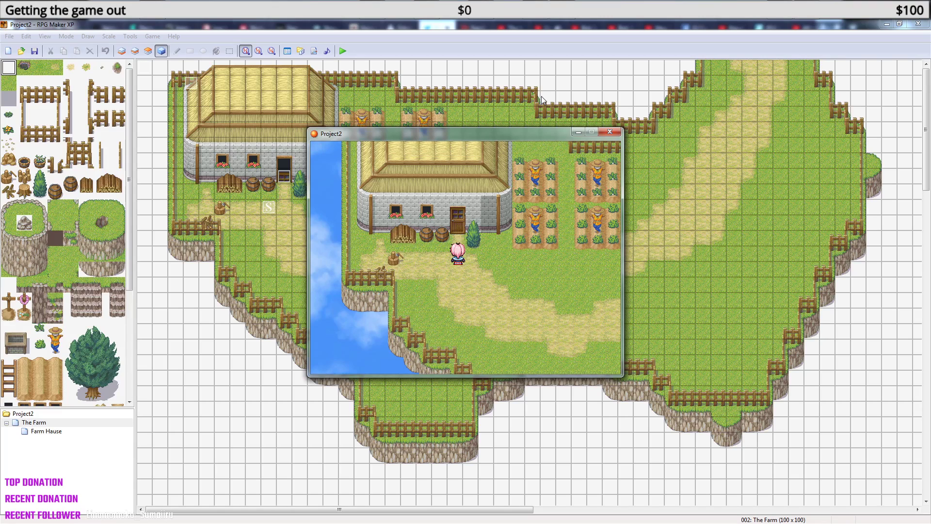
# - Test whether the character can walk onto the barrels beside the farmhouse door
pyautogui.press('Right')
pyautogui.press('Left')
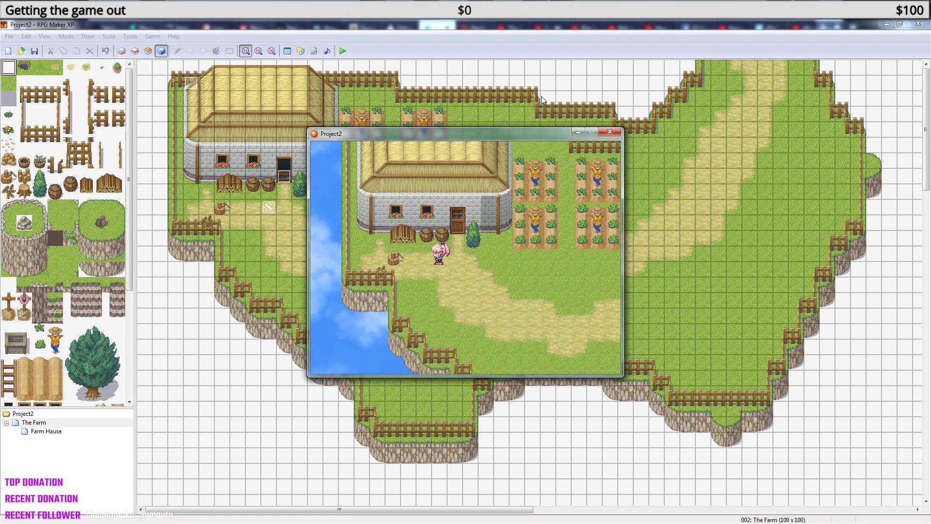
pyautogui.press('Up')
pyautogui.press('Left')
pyautogui.press('Up')
pyautogui.press('Right')
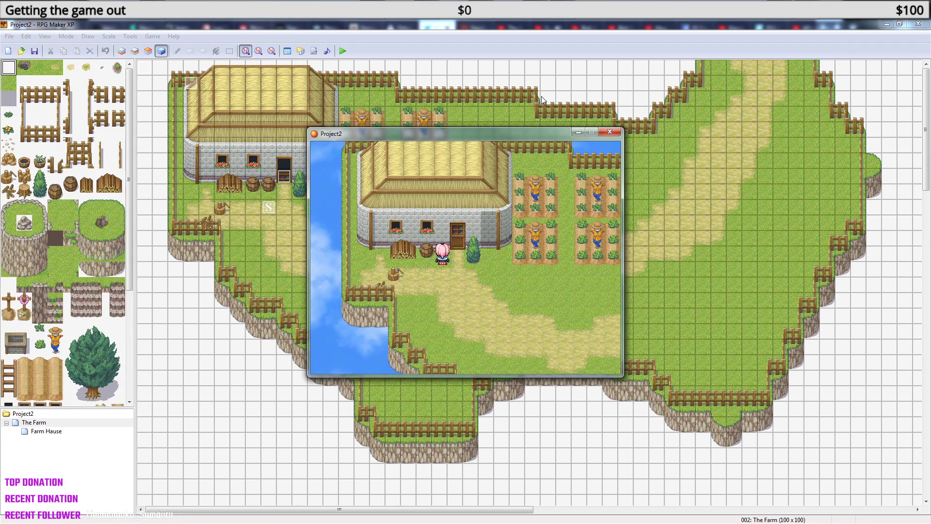
# - Step the character off the barrels and pace it back and forth along the dirt path below the farmhouse door
pyautogui.press('Down')
pyautogui.press('Right')
pyautogui.press('Left')
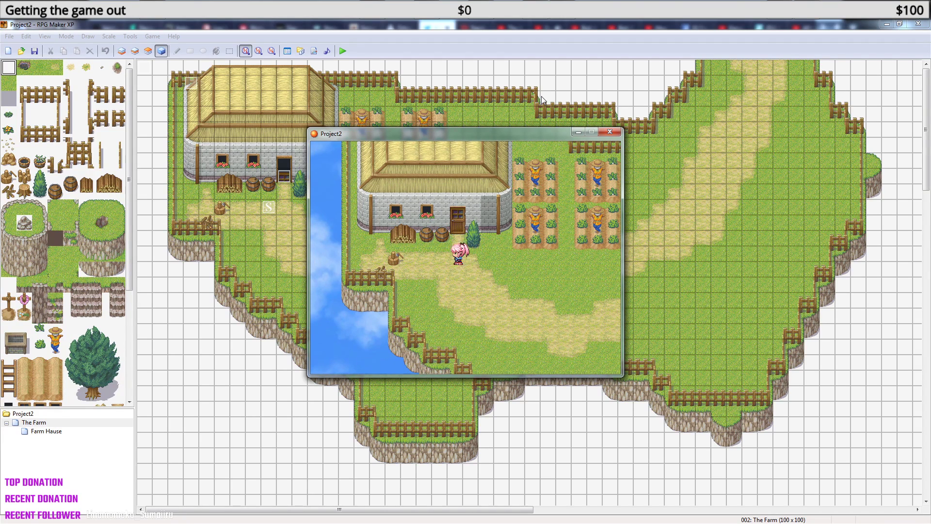
pyautogui.press('Right')
pyautogui.press('Left')
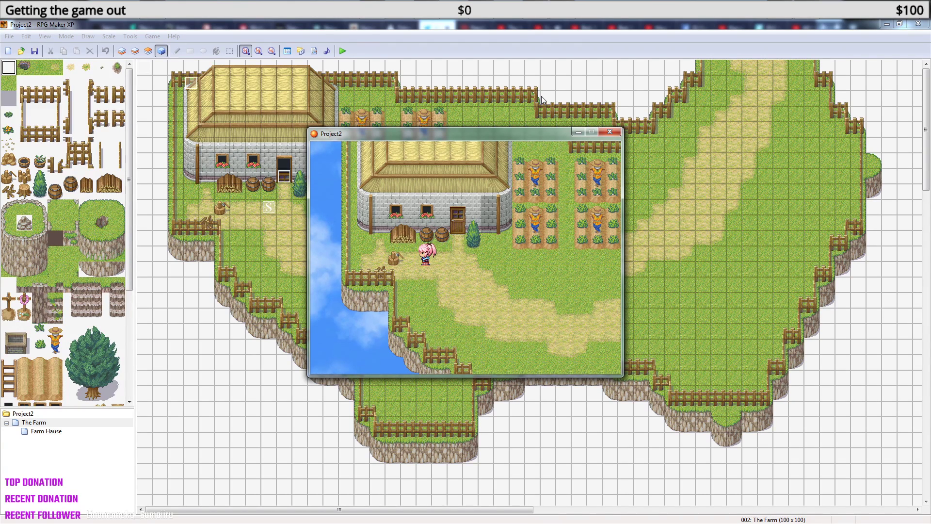
# - Walk the character west past the woodpile and down to the fence corner beside the tree stump
pyautogui.press('Up')
pyautogui.press('Left')
pyautogui.press('Down')
pyautogui.press('Down')
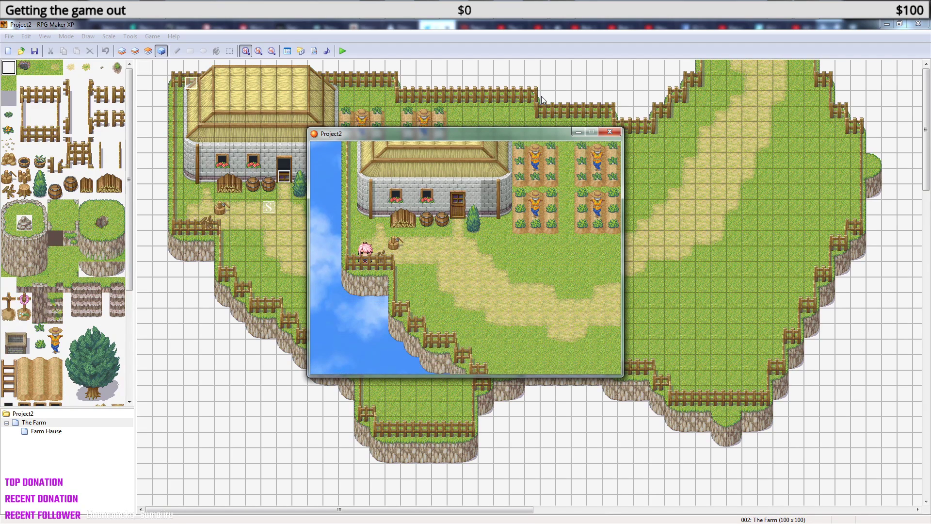
# - Pace the character around the grass between the western fence corner and the woodpile to test which tiles are passable
pyautogui.press('Up')
pyautogui.press('Right')
pyautogui.press('Left')
pyautogui.press('Down')
pyautogui.press('Up')
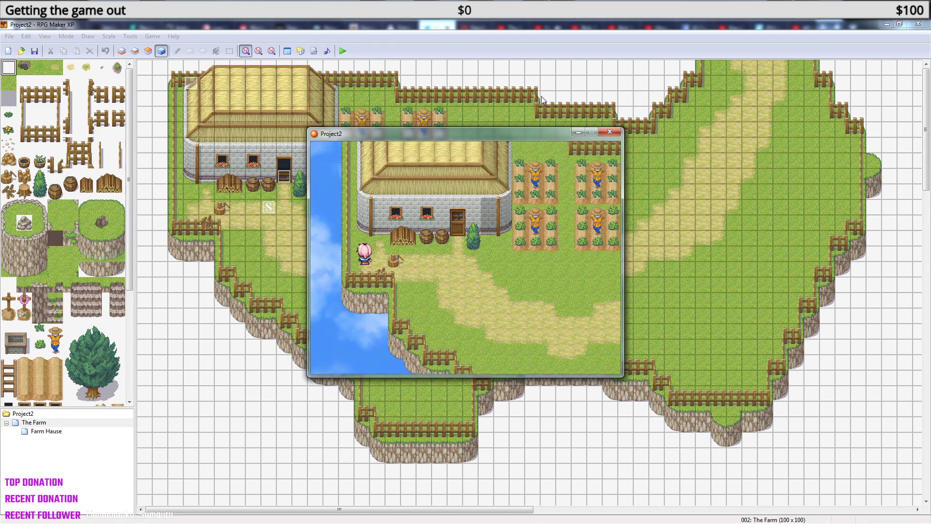
pyautogui.press('Right')
pyautogui.press('Left')
pyautogui.press('Left')
pyautogui.press('Left')
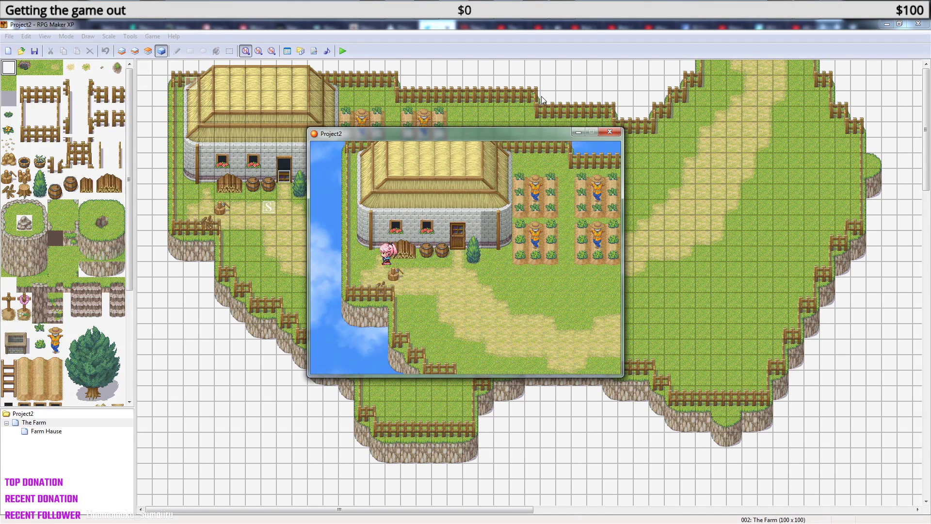
# - Walk the character down to the western fence corner, up to the farmhouse wall, and down one tile again
pyautogui.press('Down')
pyautogui.press('Down')
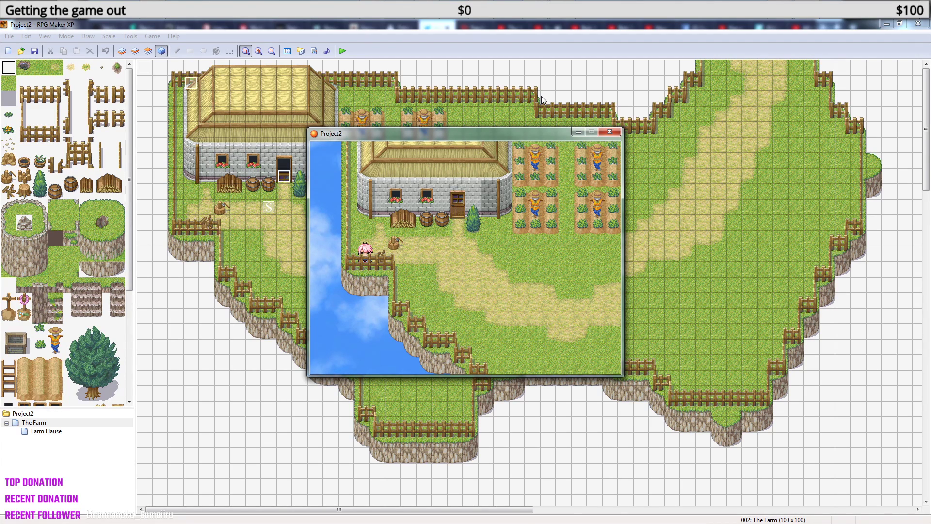
pyautogui.press('Up')
pyautogui.press('Up')
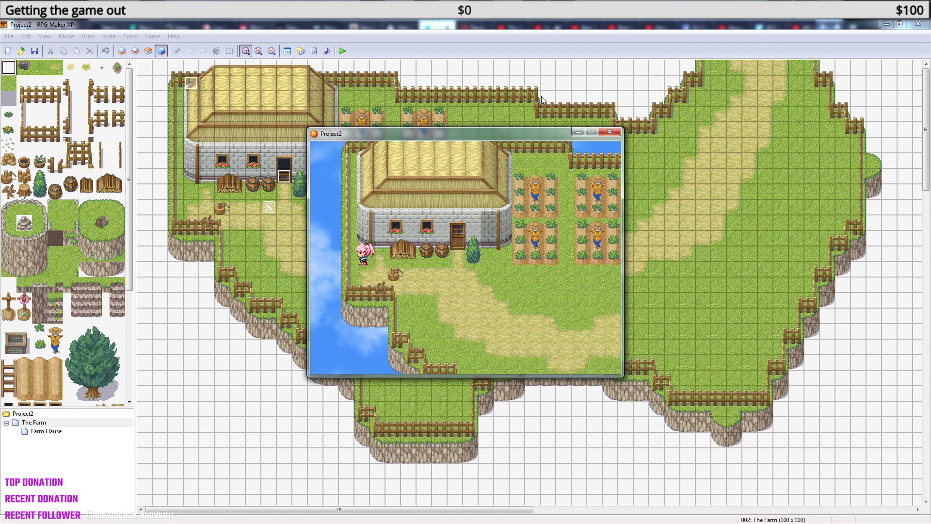
pyautogui.press('Down')
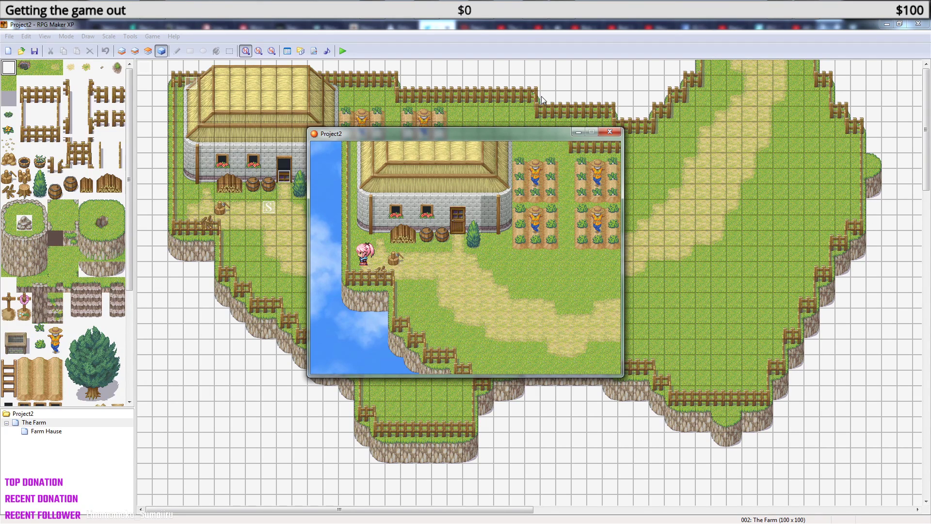
# - Walk the character east across the woodpile's front and down past the tree stump onto the path's edge
pyautogui.press('Right')
pyautogui.press('Up')
pyautogui.press('Right')
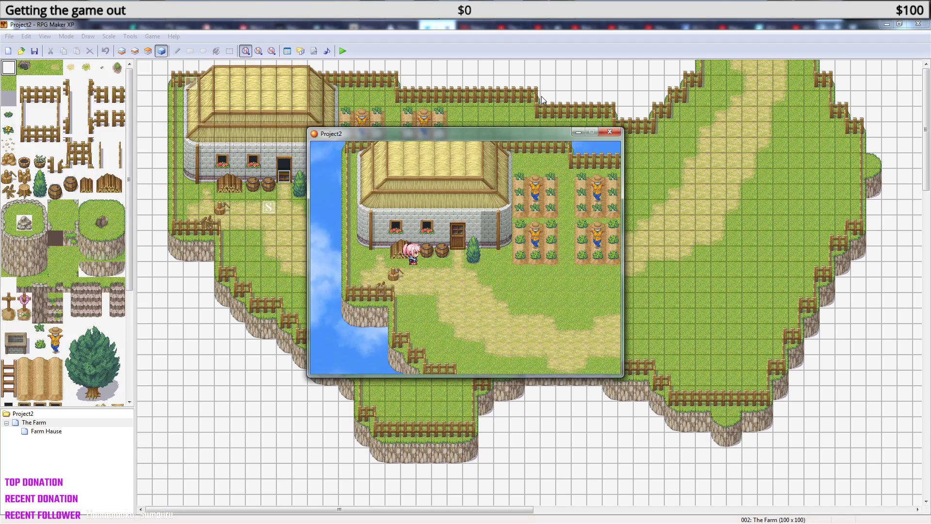
pyautogui.press('Down')
pyautogui.press('Down')
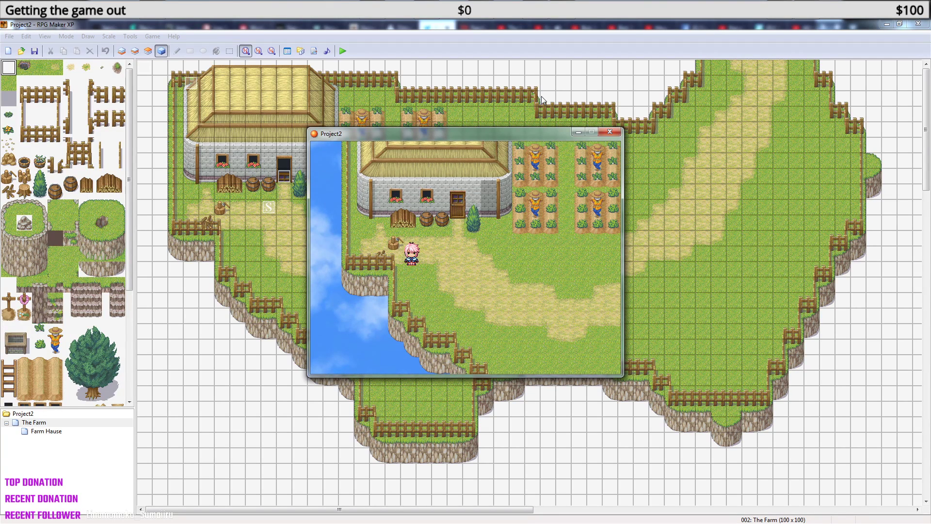
# - Walk the character south across the grass to test the stepped fence along the south-western cliff
pyautogui.press('Down')
pyautogui.press('Down')
pyautogui.press('Down')
pyautogui.press('Down')
pyautogui.press('Down')
pyautogui.press('Down')
pyautogui.press('Right')
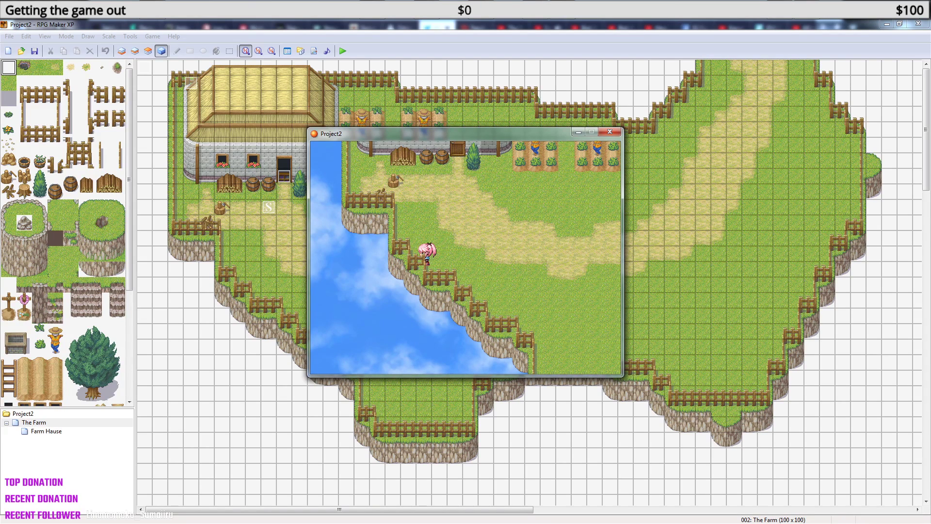
# - Review the "Tarran tags" entry in the "Tjek op på dette" notes file and close the running playtest
pyautogui.click(407, 11)
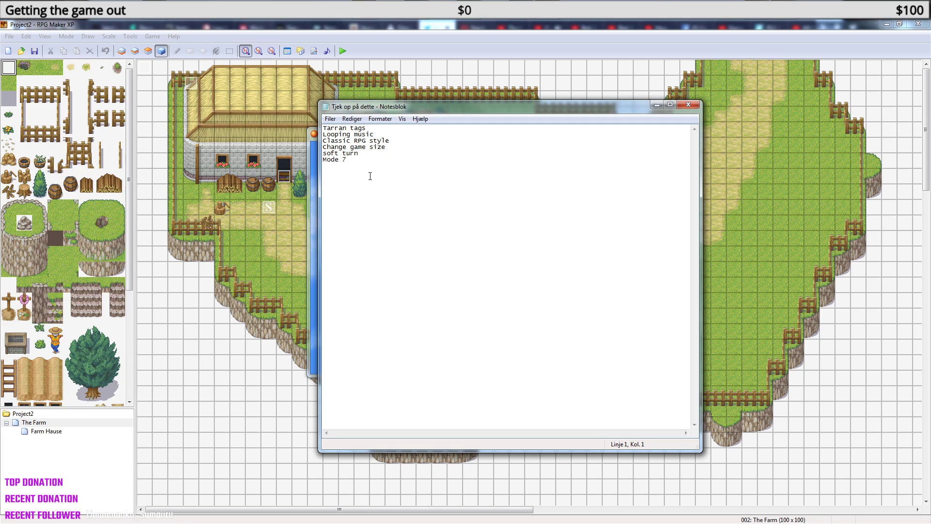
pyautogui.moveTo(368, 127); pyautogui.dragTo(323, 132)
pyautogui.click(344, 130)
pyautogui.click(309, 184)
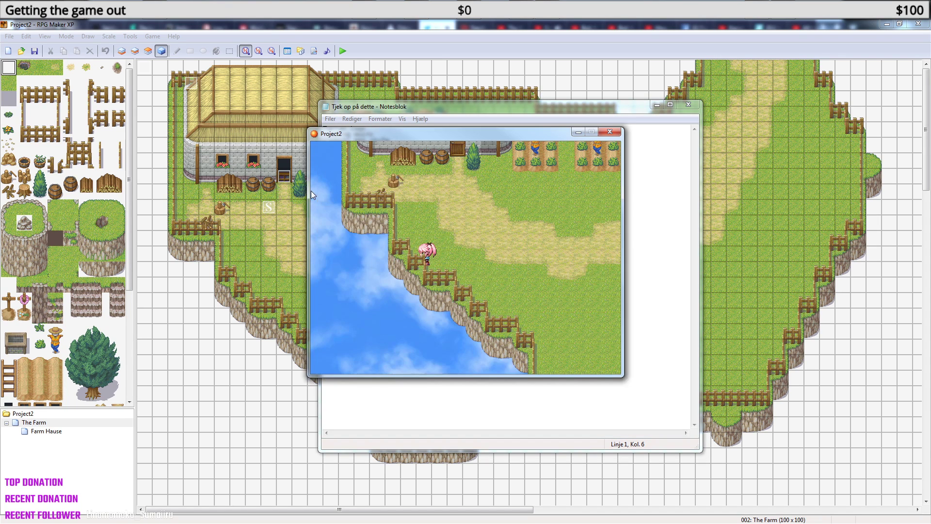
pyautogui.click(612, 131)
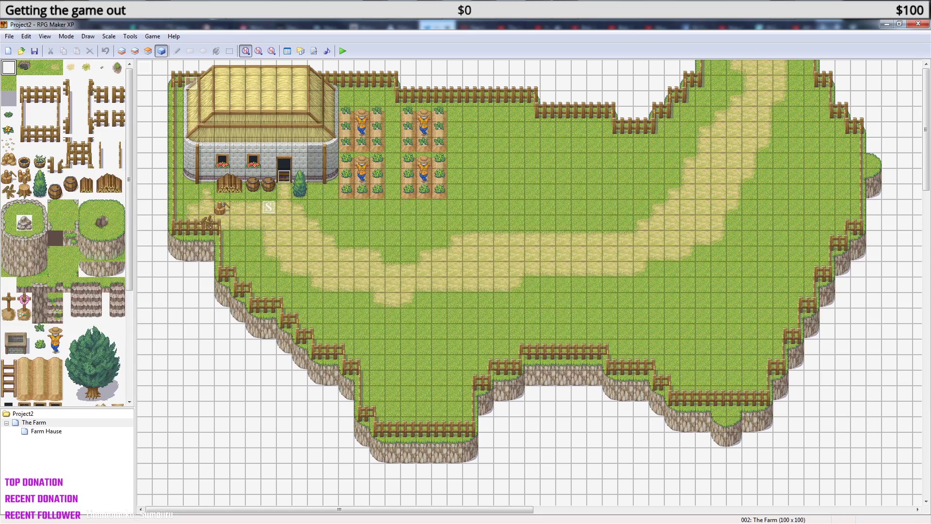
# - Look through the database's Troops, Enemies, States, Animations, Tilesets, Common Events and System settings
pyautogui.click(291, 52)
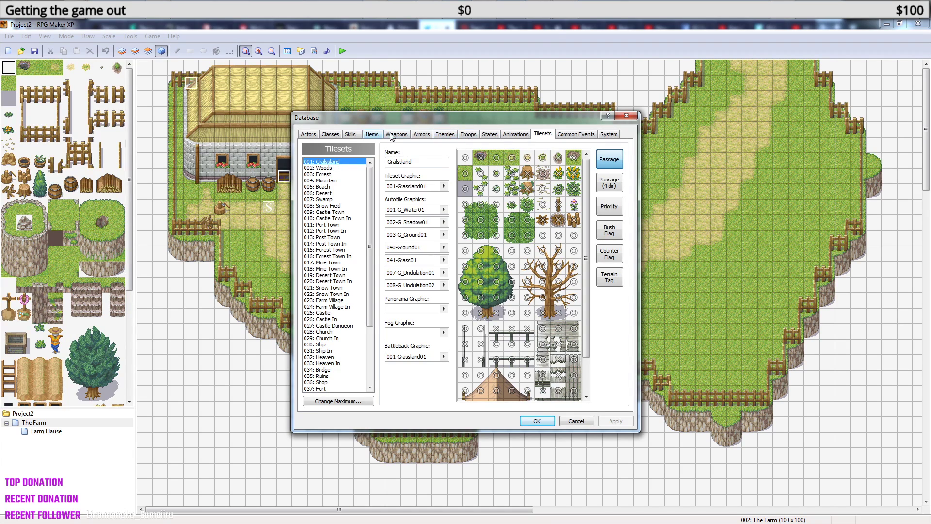
pyautogui.click(469, 136)
pyautogui.click(445, 135)
pyautogui.click(490, 135)
pyautogui.click(516, 135)
pyautogui.click(542, 137)
pyautogui.click(575, 137)
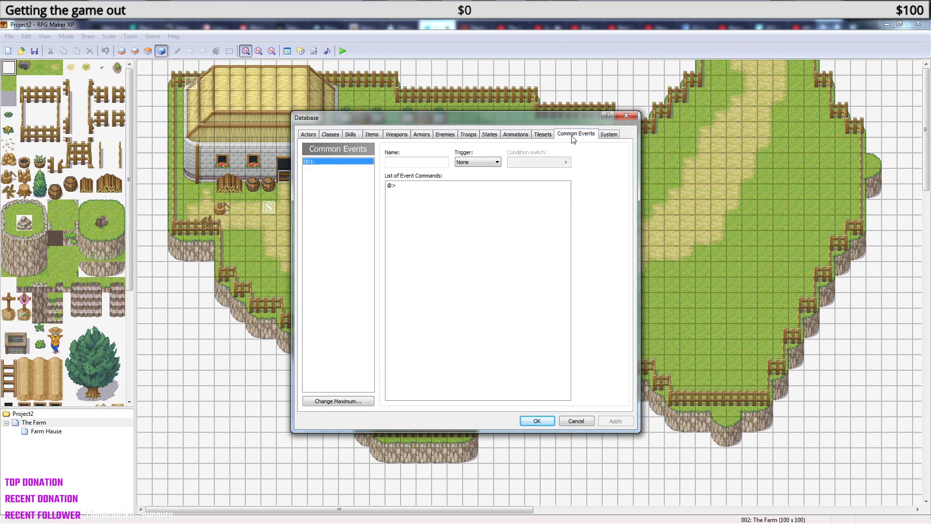
pyautogui.click(604, 136)
pyautogui.click(575, 136)
pyautogui.click(610, 136)
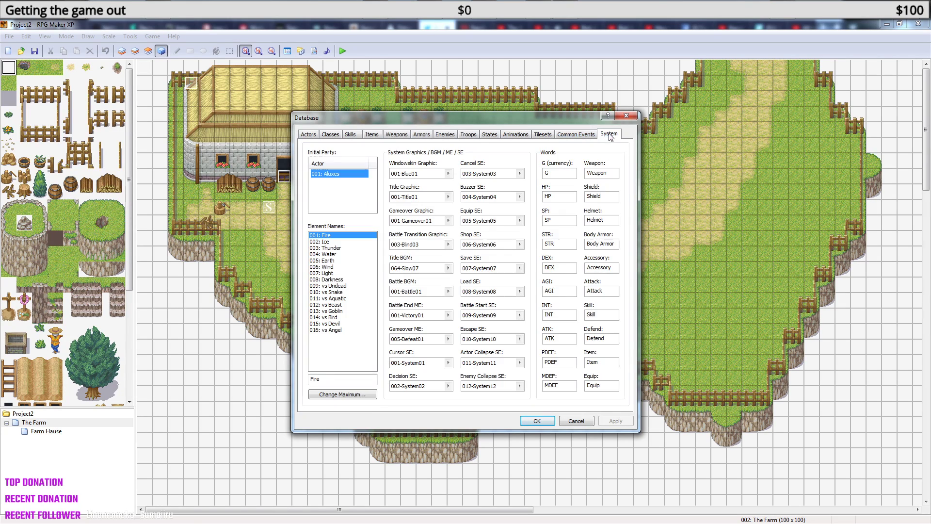
pyautogui.click(574, 136)
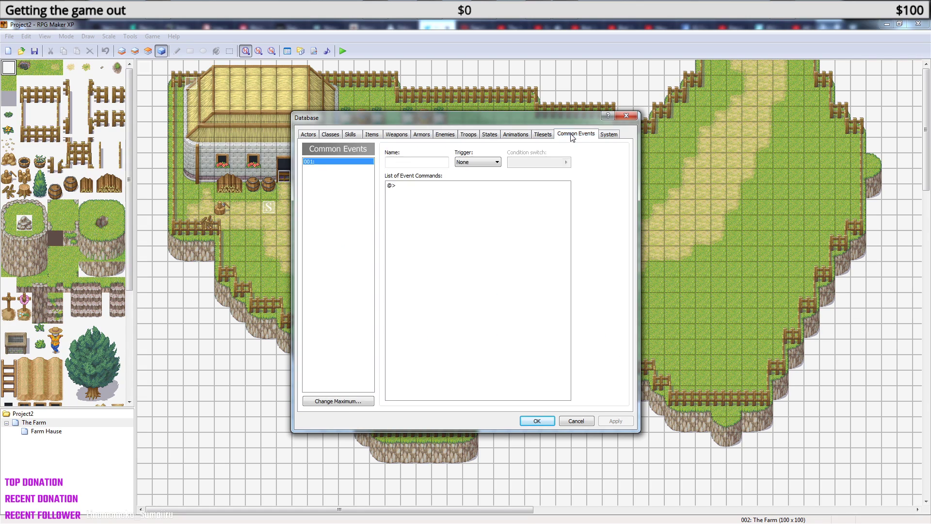
# - Look back through the database categories from Animations to Actors and close the database
pyautogui.click(516, 136)
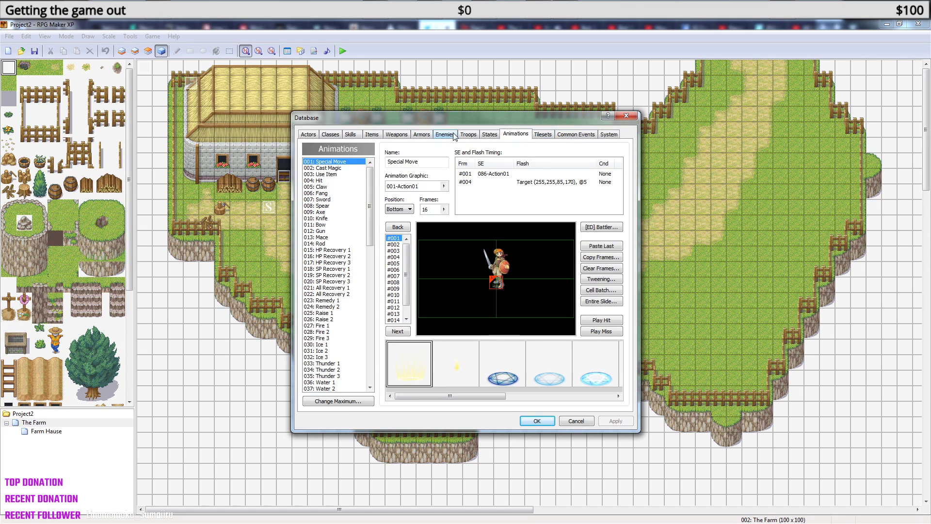
pyautogui.click(485, 136)
pyautogui.click(472, 135)
pyautogui.click(453, 135)
pyautogui.click(425, 136)
pyautogui.click(404, 135)
pyautogui.click(373, 135)
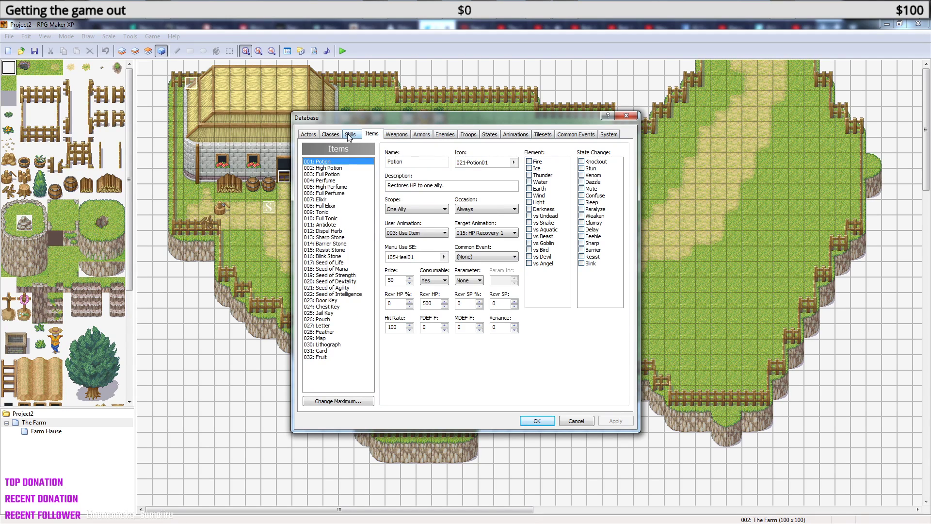
pyautogui.click(350, 135)
pyautogui.click(332, 136)
pyautogui.click(308, 136)
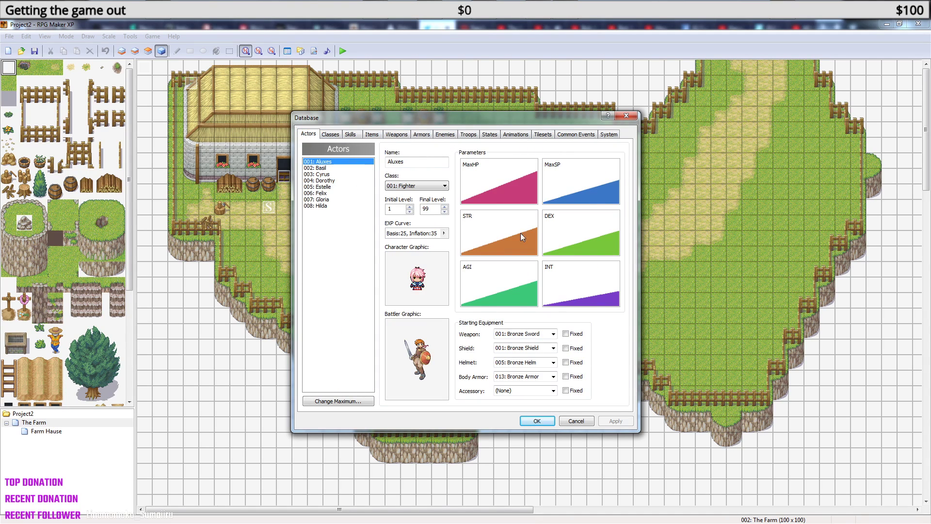
pyautogui.click(627, 119)
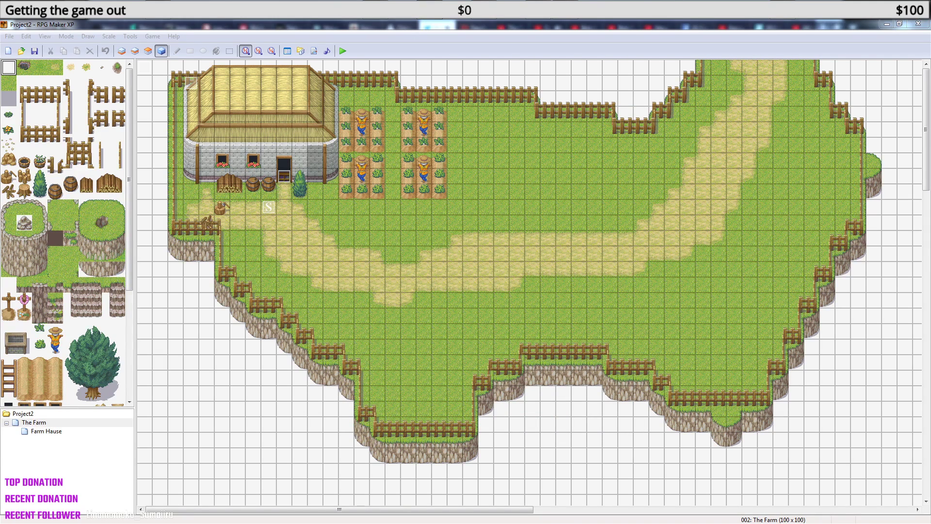
# - Review the "Looping music" and "Tarran tags" entries in the "Tjek op på dette" notes file
pyautogui.click(426, 24)
pyautogui.moveTo(382, 132); pyautogui.dragTo(321, 136)
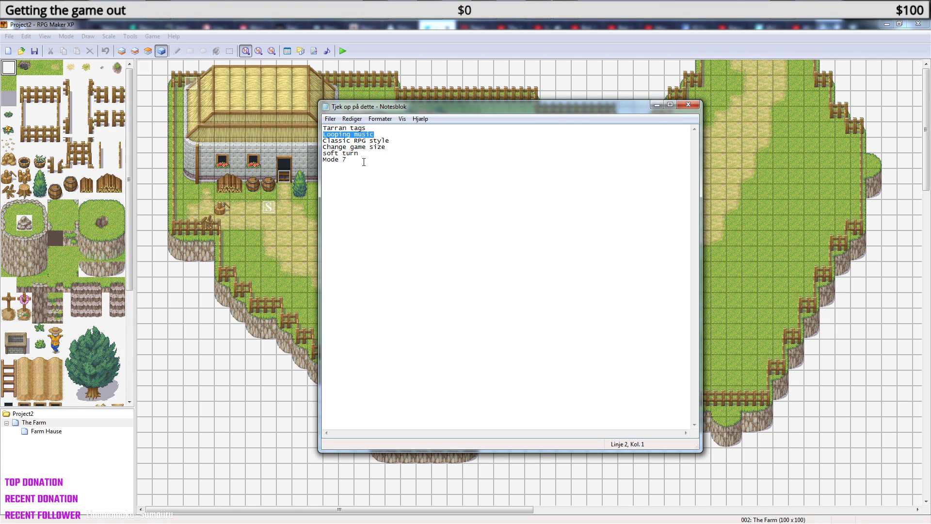
pyautogui.moveTo(367, 128); pyautogui.dragTo(324, 129)
pyautogui.click(368, 128)
# - Examine the project's script list and the Game_Character 1 script, and close the script editor
pyautogui.click(318, 51)
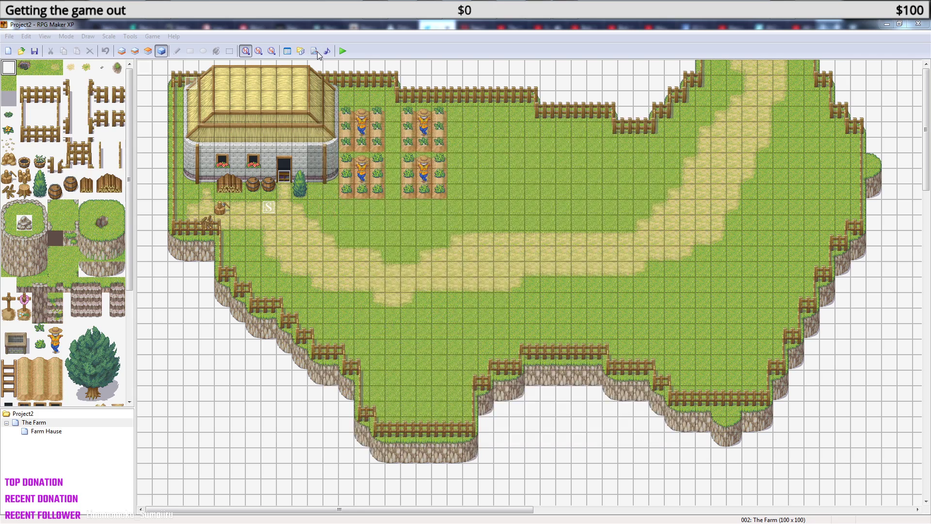
pyautogui.moveTo(345, 211); pyautogui.dragTo(353, 365)
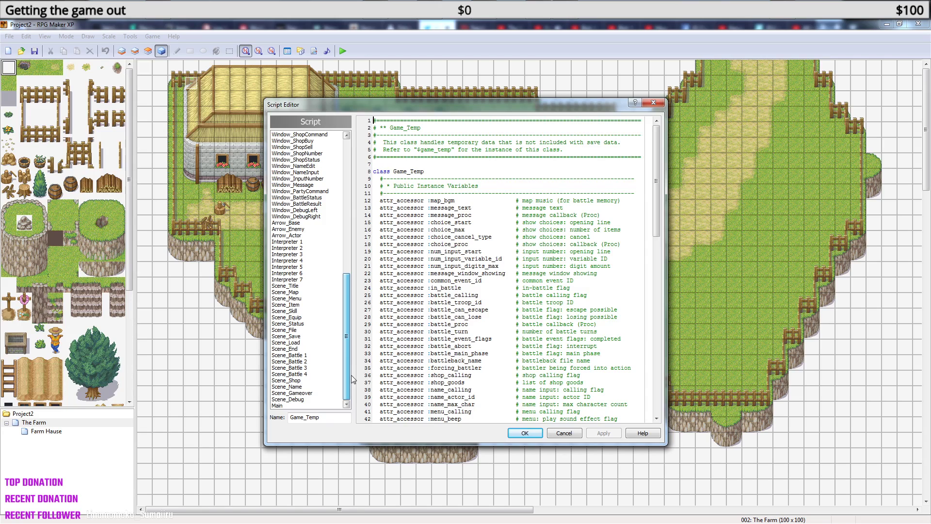
pyautogui.moveTo(349, 374); pyautogui.dragTo(351, 264)
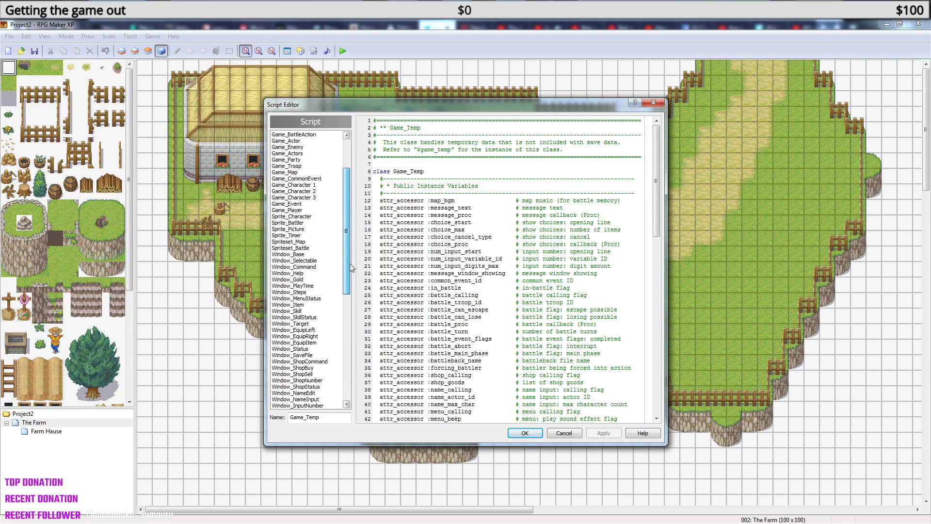
pyautogui.click(308, 178)
pyautogui.click(308, 184)
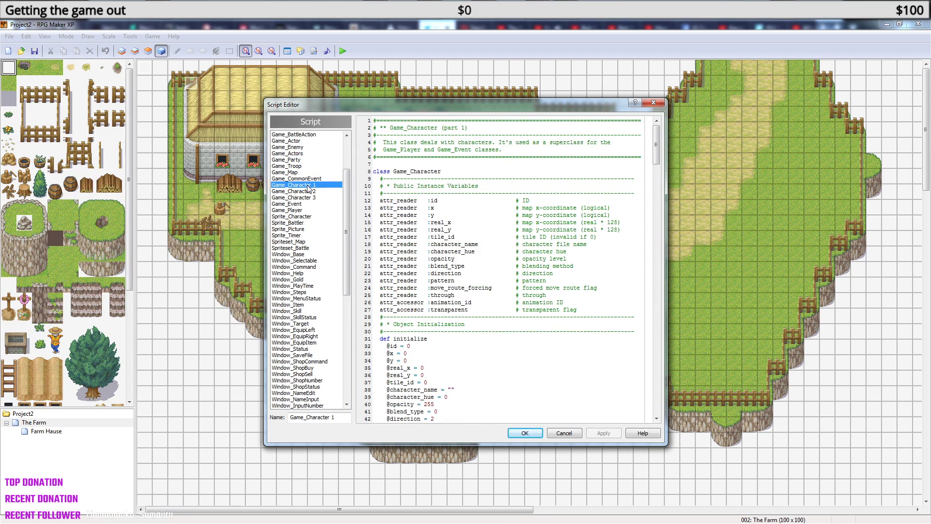
pyautogui.moveTo(656, 162); pyautogui.dragTo(669, 136)
pyautogui.moveTo(344, 217); pyautogui.dragTo(343, 370)
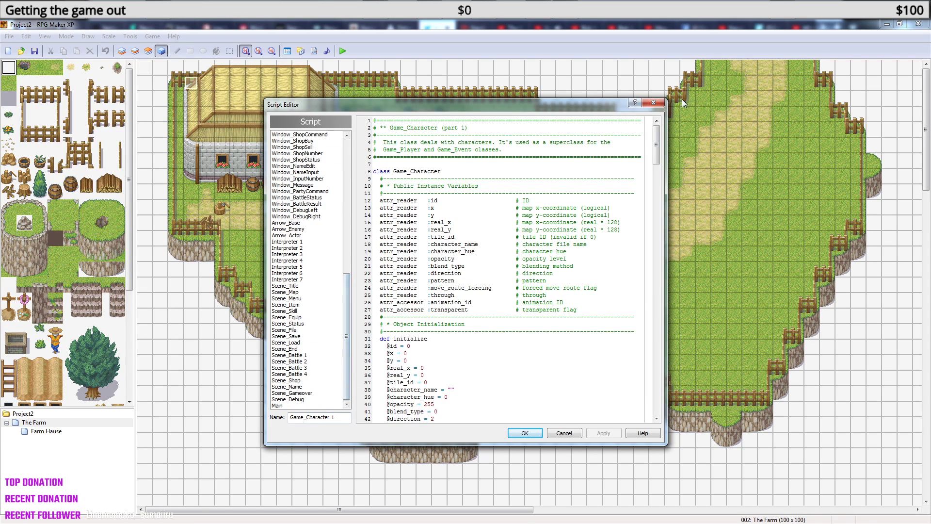
pyautogui.click(658, 106)
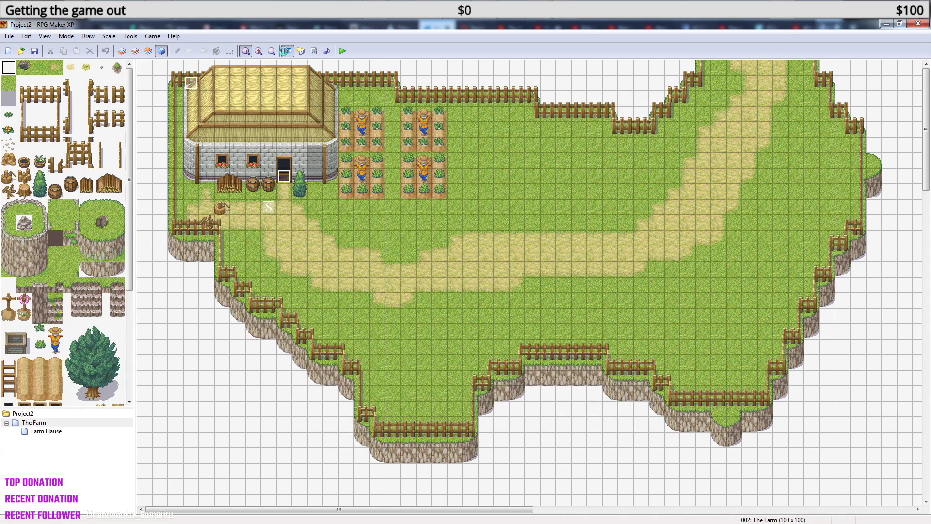
# - Inspect the Grassland tileset's terrain tags in the database, try changing the first tile's tag, and close the database without applying
pyautogui.press('F9')
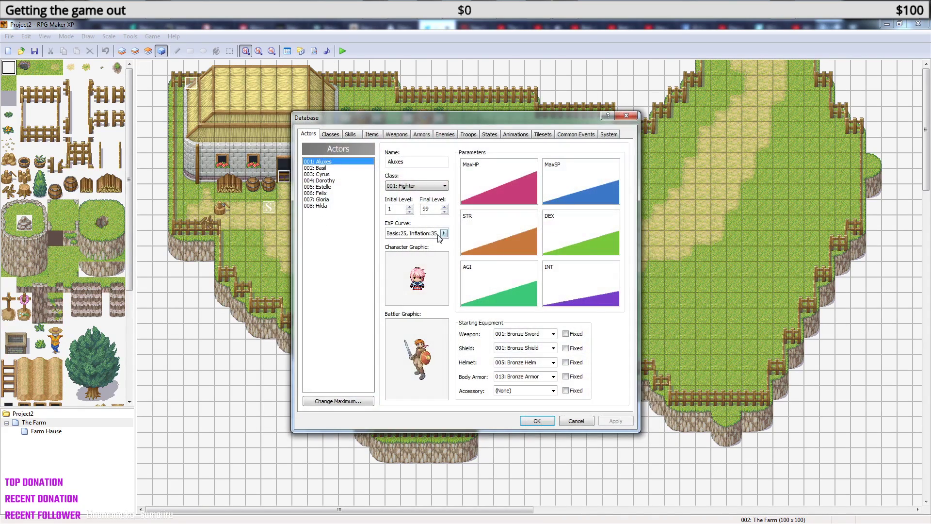
pyautogui.click(551, 136)
pyautogui.click(610, 277)
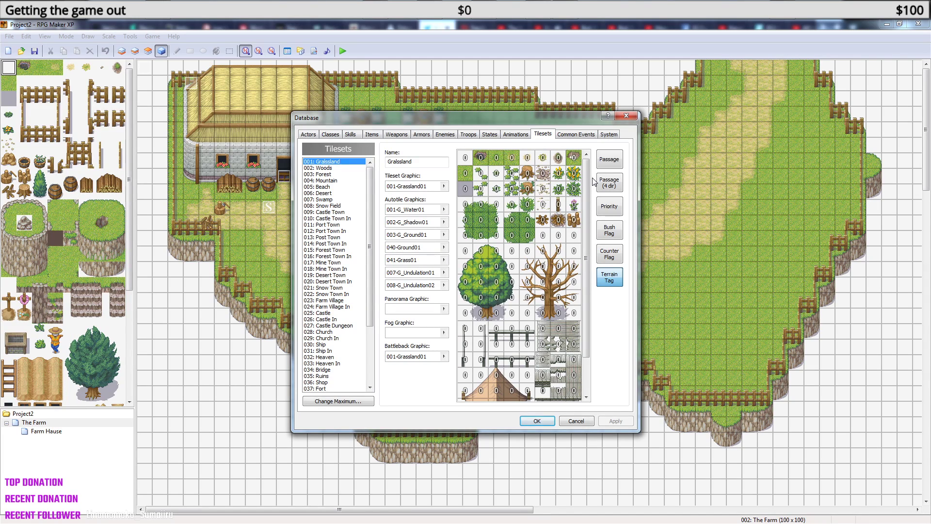
pyautogui.rightClick(468, 158)
pyautogui.click(468, 158)
pyautogui.click(630, 118)
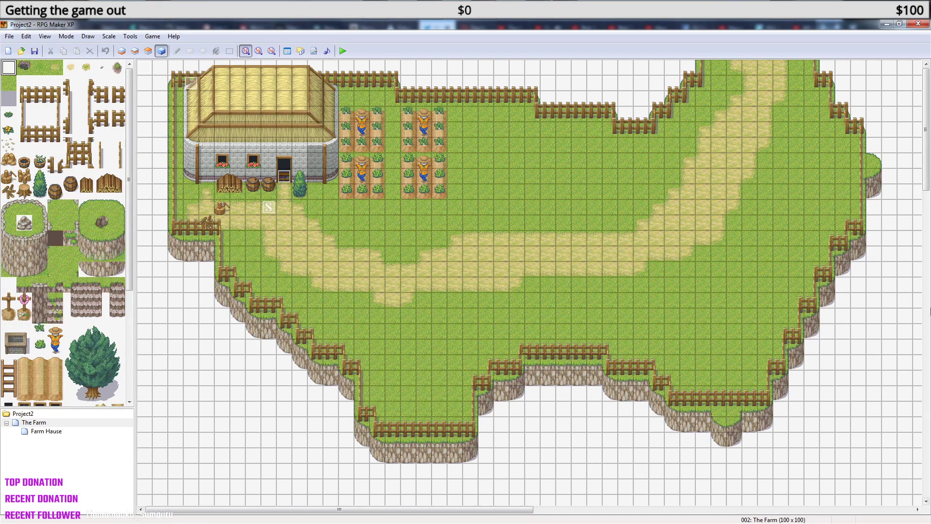
# - Review the "Classic RPG style" entry and the other top entries in the "Tjek op på dette" notes file
pyautogui.moveTo(926, 188)
pyautogui.mouseDown()
pyautogui.moveTo(927, 240)
pyautogui.moveTo(926, 185)
pyautogui.mouseUp()
pyautogui.click(423, 22)
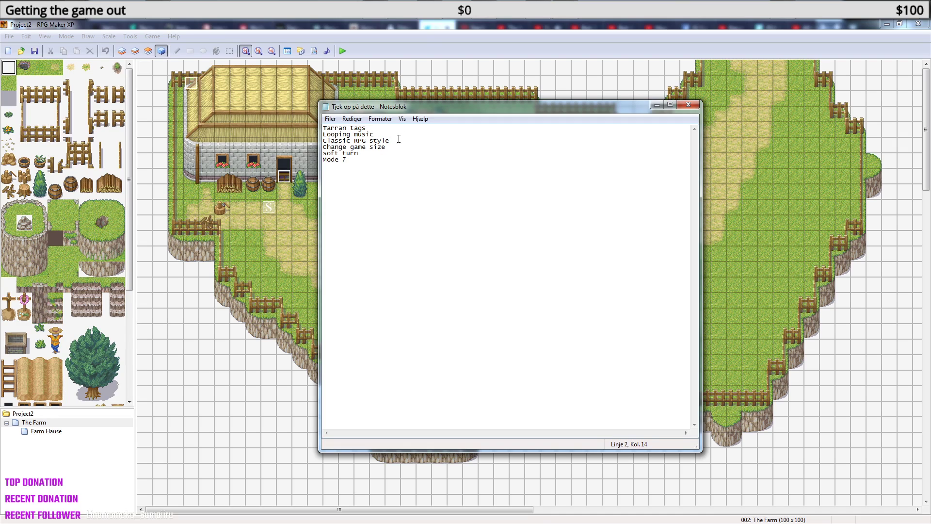
pyautogui.moveTo(393, 141); pyautogui.dragTo(323, 143)
pyautogui.click(403, 142)
pyautogui.moveTo(394, 141); pyautogui.dragTo(325, 138)
pyautogui.click(406, 147)
pyautogui.moveTo(324, 128); pyautogui.dragTo(325, 148)
pyautogui.click(388, 130)
# - Start a new playtest and begin a new game on the farm map
pyautogui.click(343, 50)
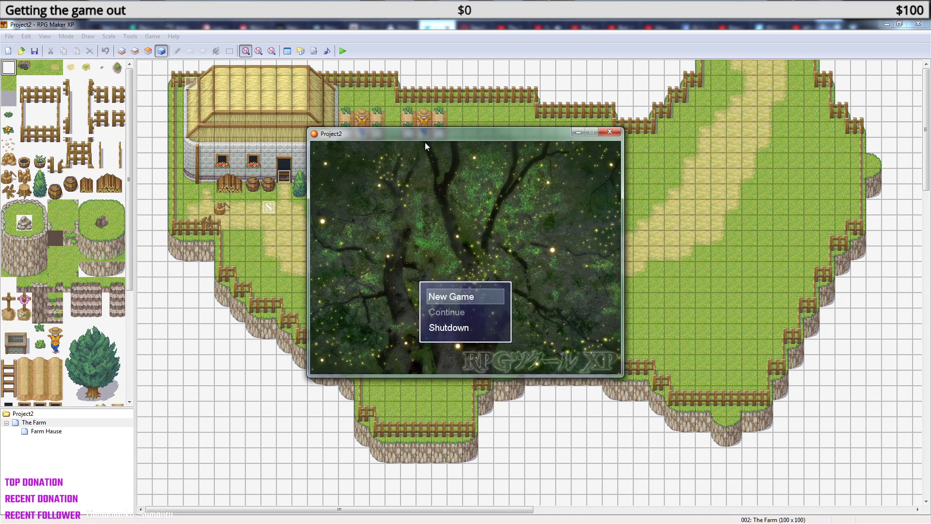
pyautogui.press('Return')
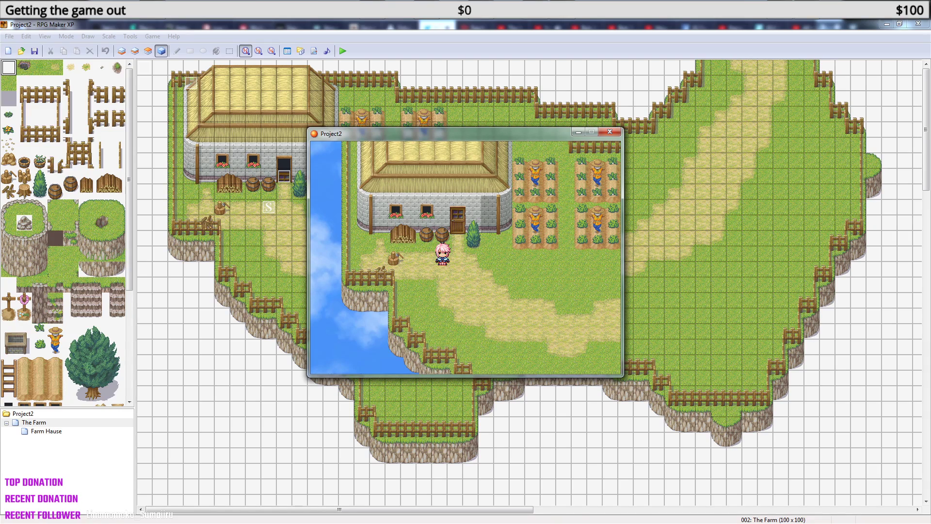
# - Close the playtest and open the "Pokémon Essentials v17.2 2017-10-15" folder inside the desktop's Pokemon Game folder in the file explorer
pyautogui.moveTo(394, 132); pyautogui.dragTo(434, 146)
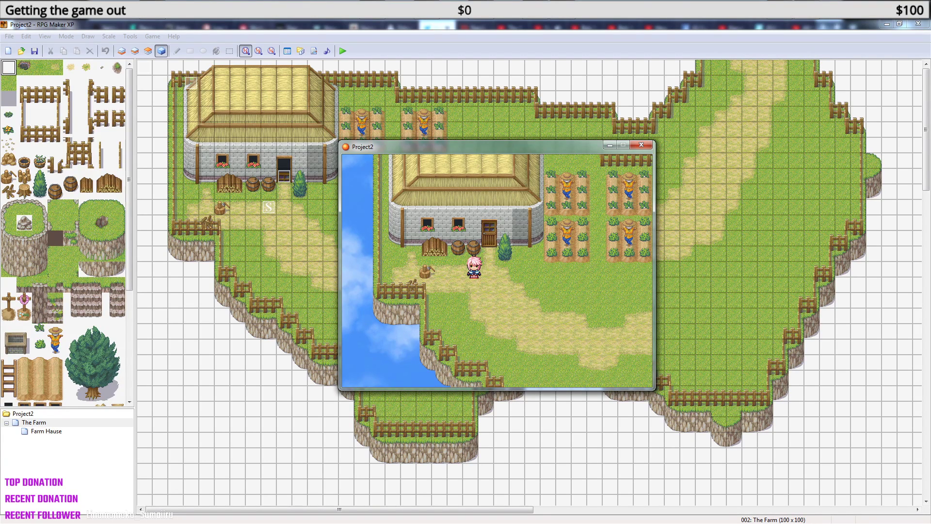
pyautogui.click(644, 147)
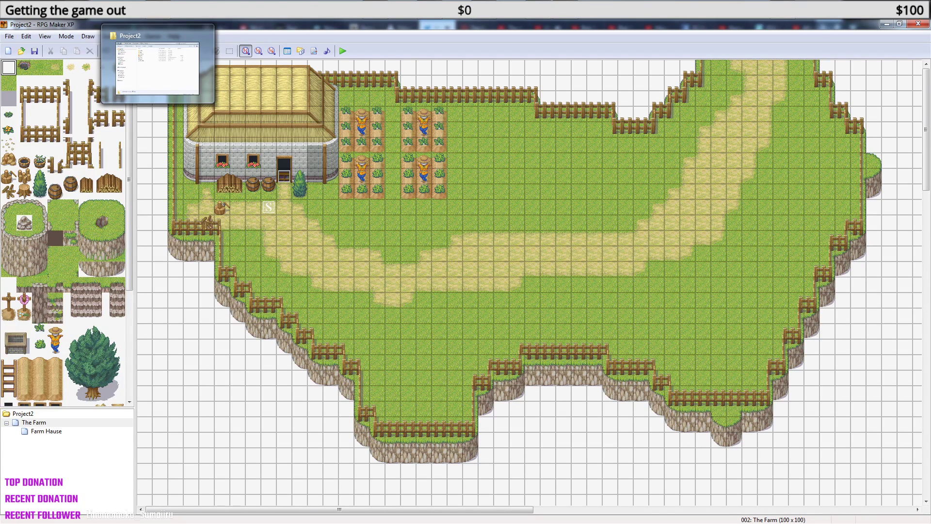
pyautogui.middleClick(158, 10)
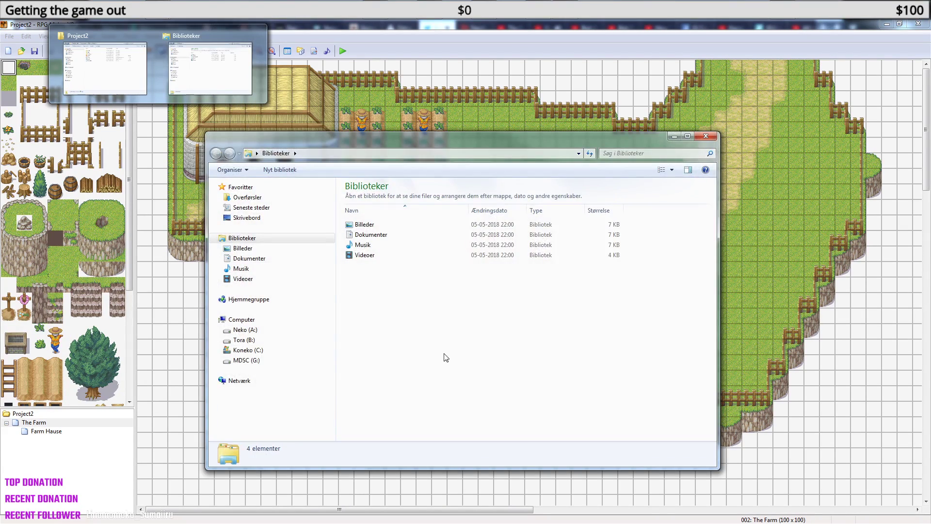
pyautogui.click(246, 218)
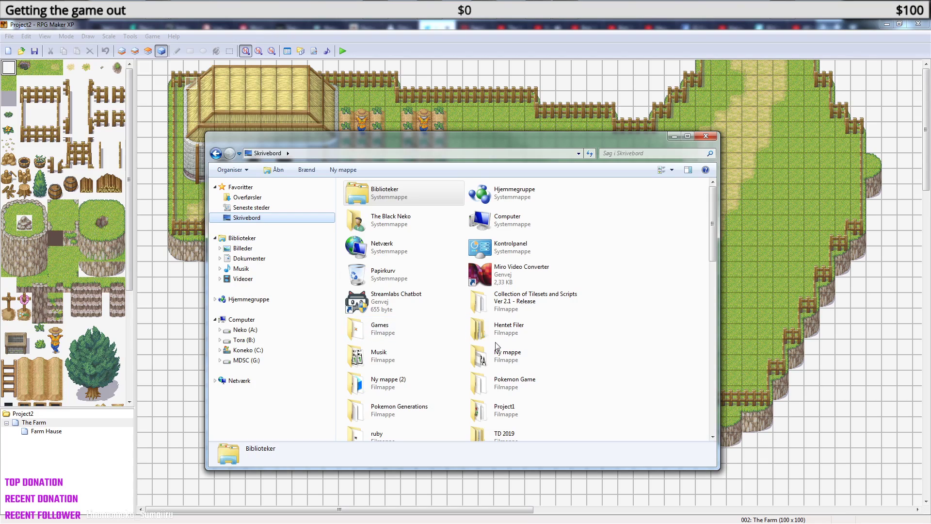
pyautogui.doubleClick(507, 383)
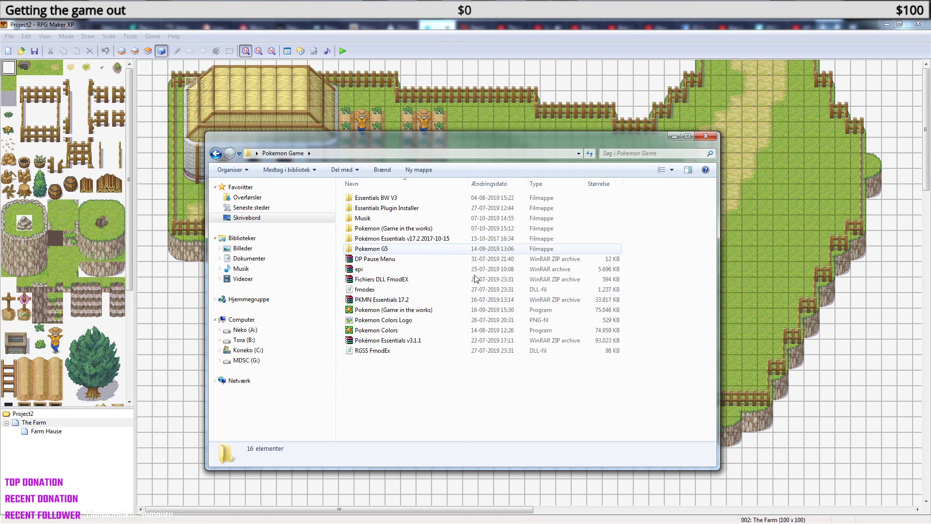
pyautogui.doubleClick(389, 238)
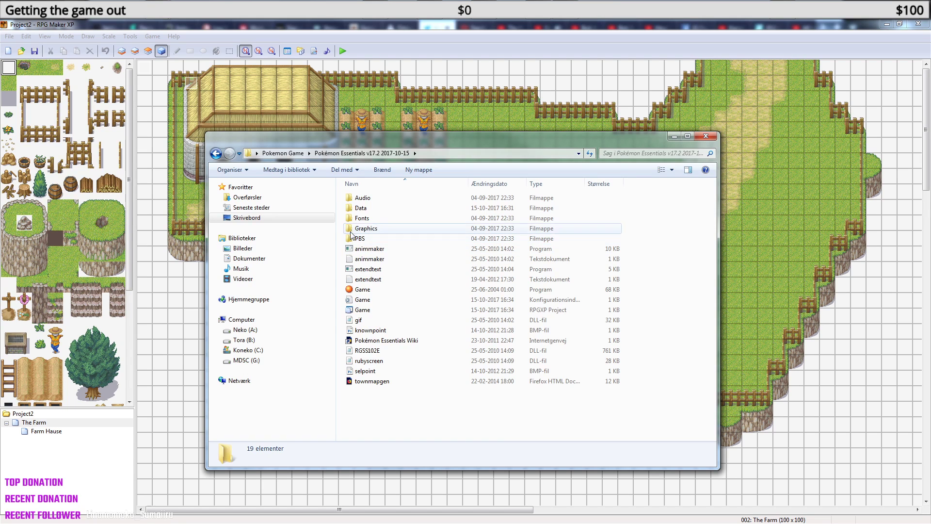
# - Launch the Game program, allow it to run, and open Options from its title menu
pyautogui.doubleClick(369, 290)
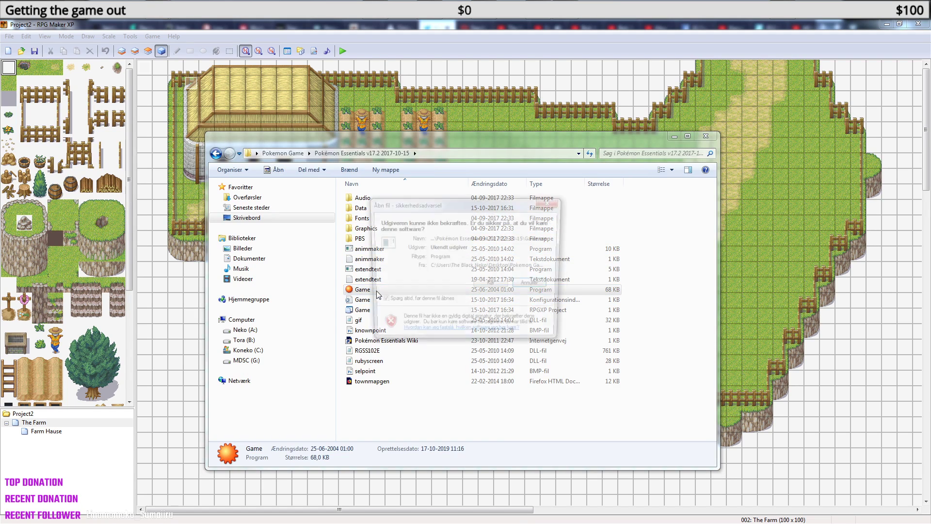
pyautogui.click(492, 286)
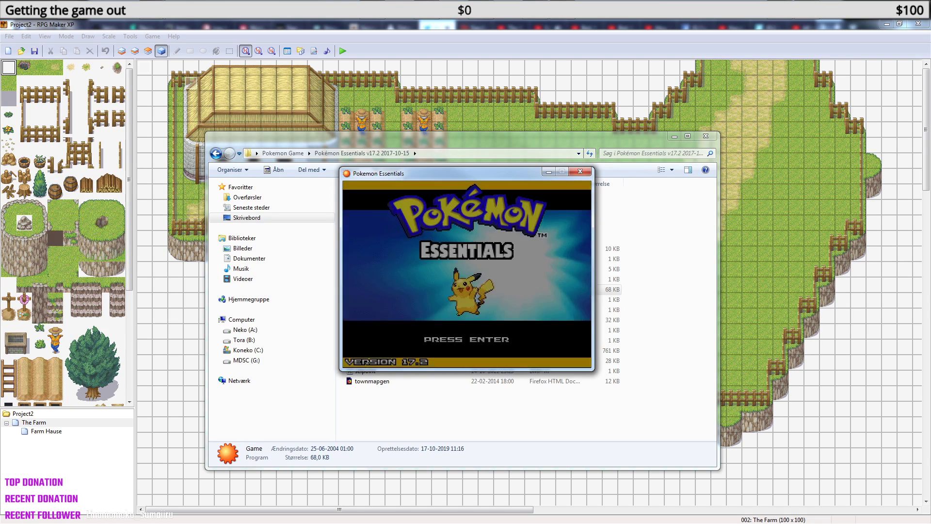
pyautogui.press('Return')
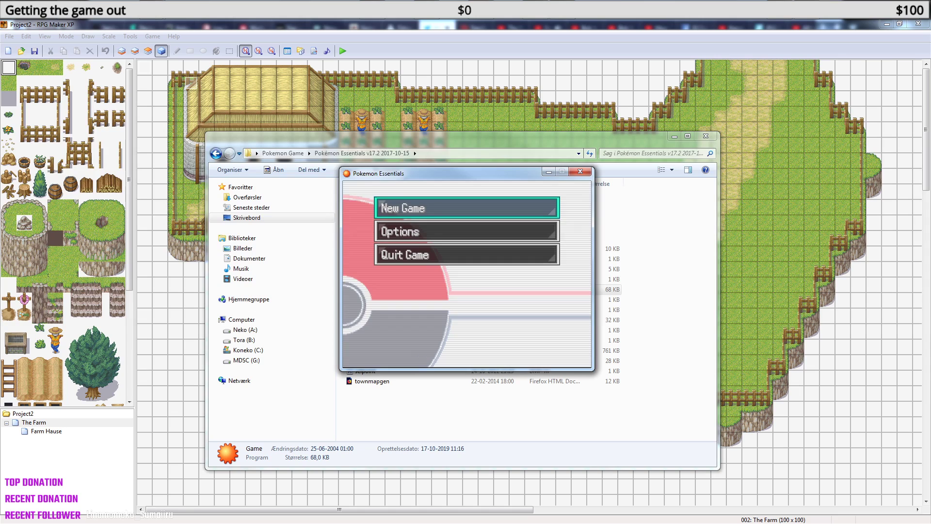
pyautogui.press('Down')
pyautogui.press('Return')
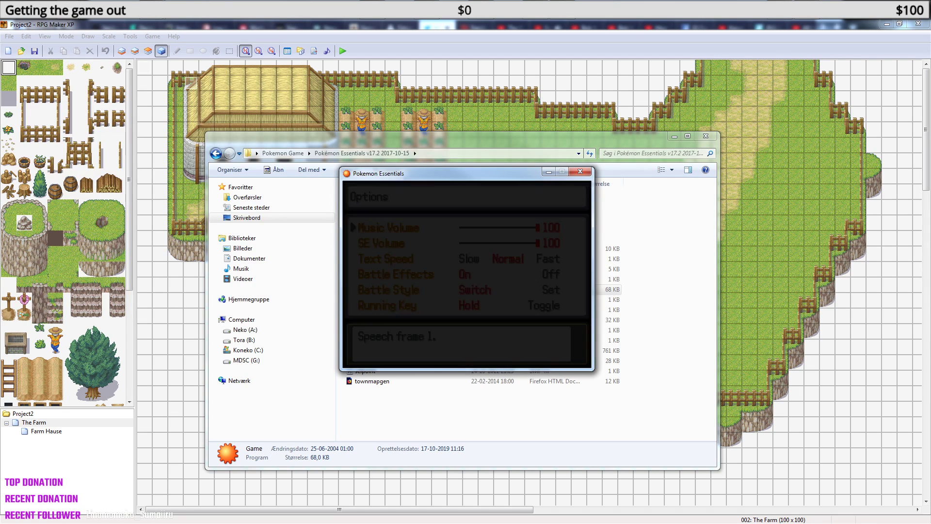
# - Set the Screen Size option to L and to Full to compare the two display sizes
pyautogui.press('Up')
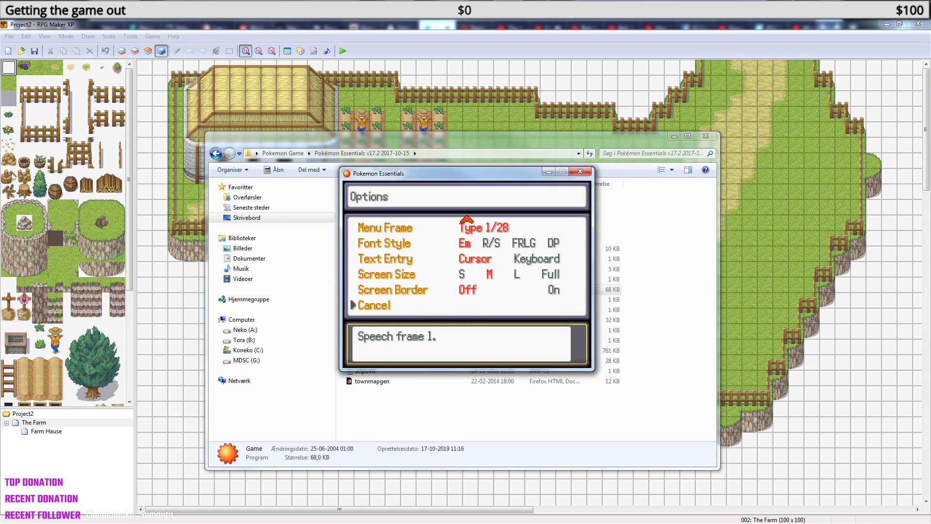
pyautogui.press('Up')
pyautogui.press('Up')
pyautogui.press('Right')
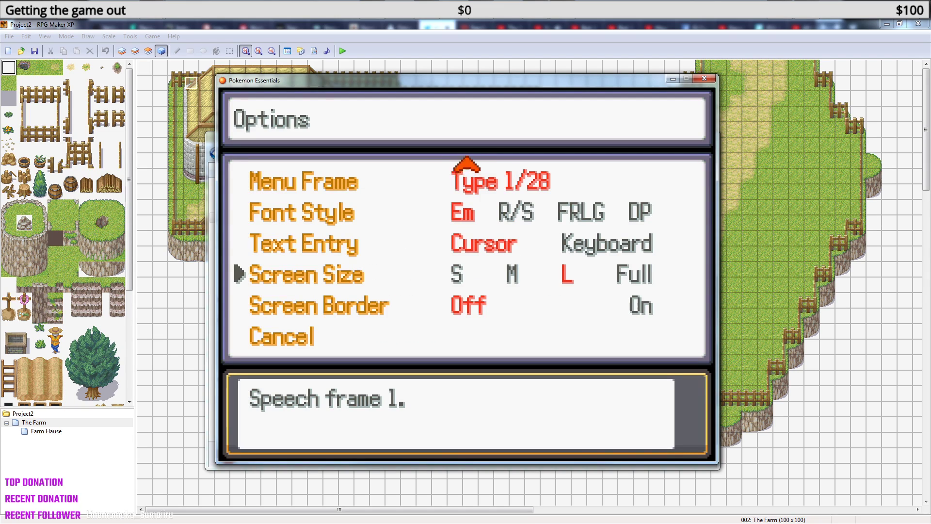
pyautogui.press('Right')
pyautogui.press('Left')
pyautogui.press('Right')
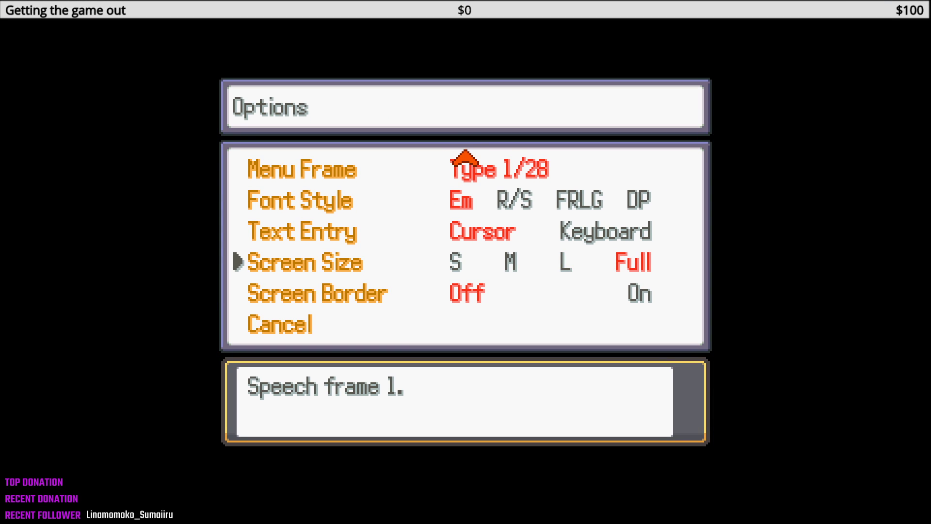
# - Leave full screen, compare the smaller Screen Size settings with L, and close the Pokemon Essentials game and its folder
pyautogui.press('Left')
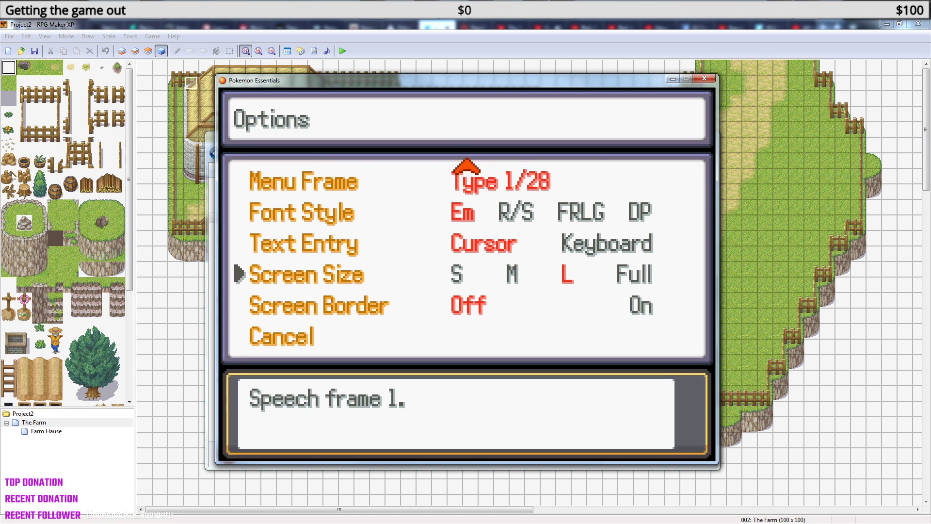
pyautogui.press('Left')
pyautogui.press('Left')
pyautogui.press('Right')
pyautogui.press('Right')
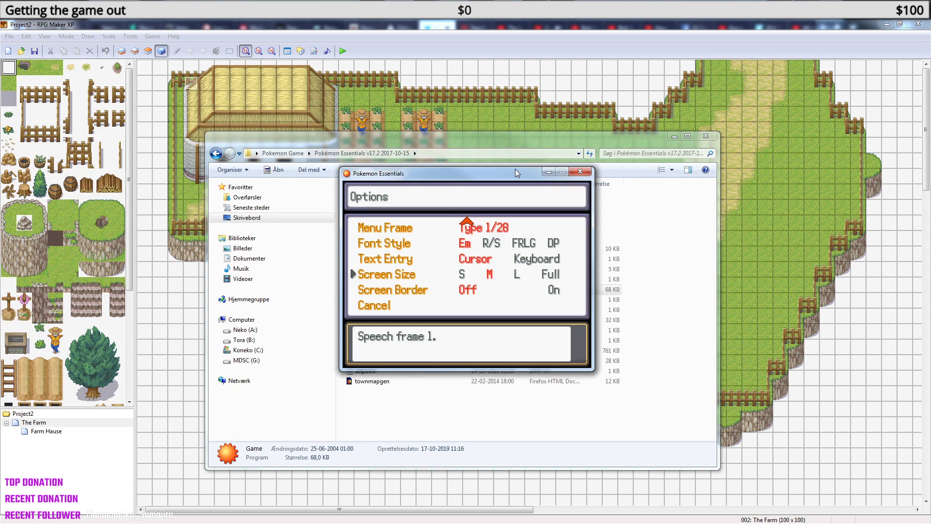
pyautogui.press('Left')
pyautogui.press('Left')
pyautogui.press('Right')
pyautogui.press('Right')
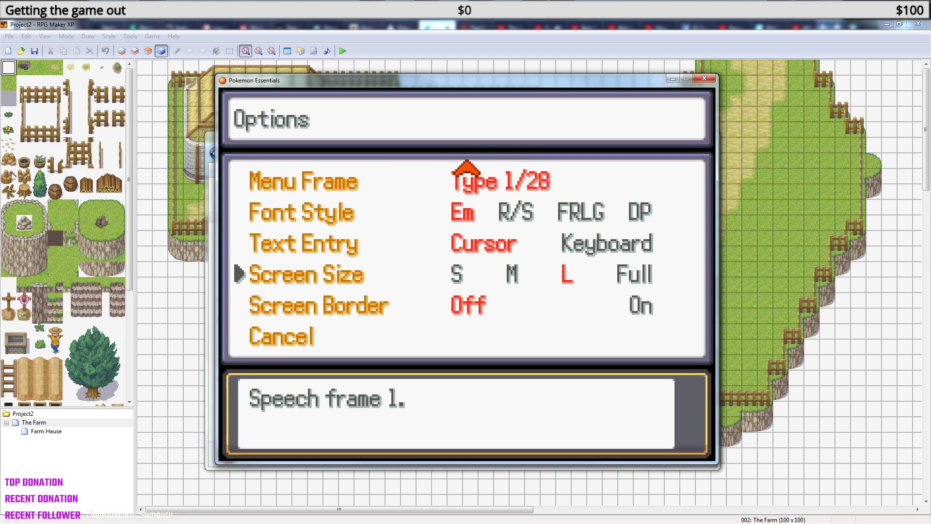
pyautogui.click(704, 78)
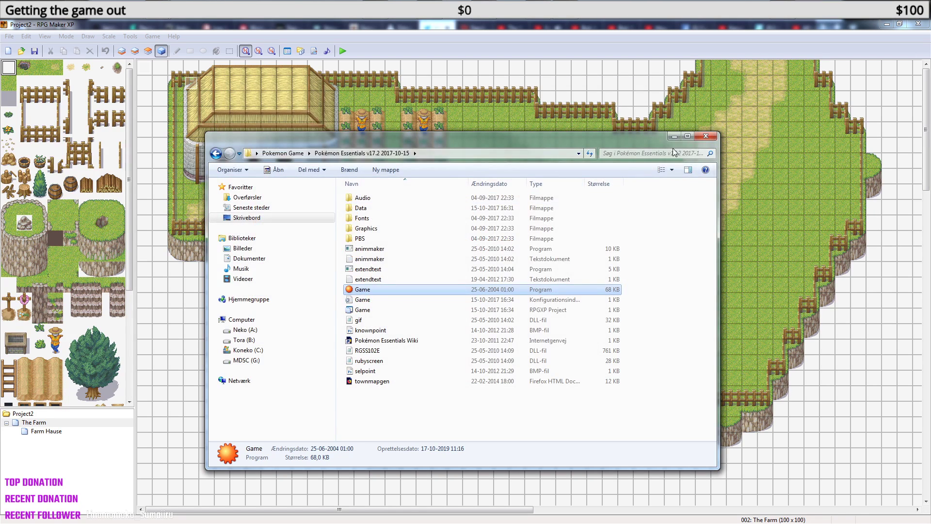
pyautogui.click(705, 136)
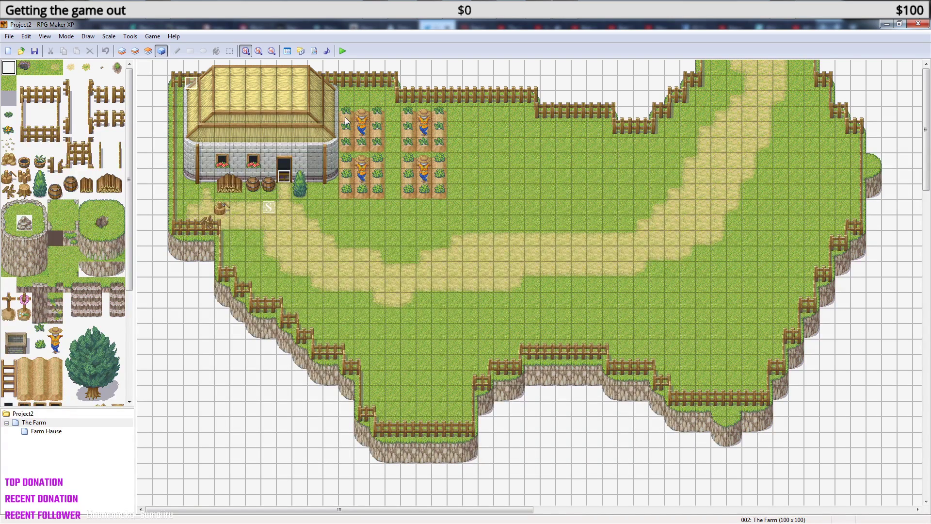
# - Highlight the "soft turn" entry in the "Tjek op på dette" notes, and start a playtest with a new game
pyautogui.click(428, 20)
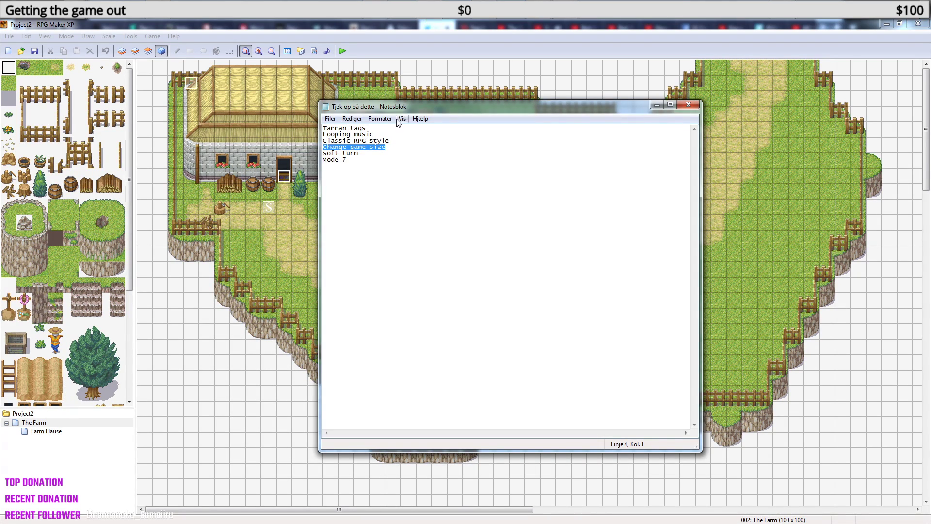
pyautogui.moveTo(367, 155); pyautogui.dragTo(325, 154)
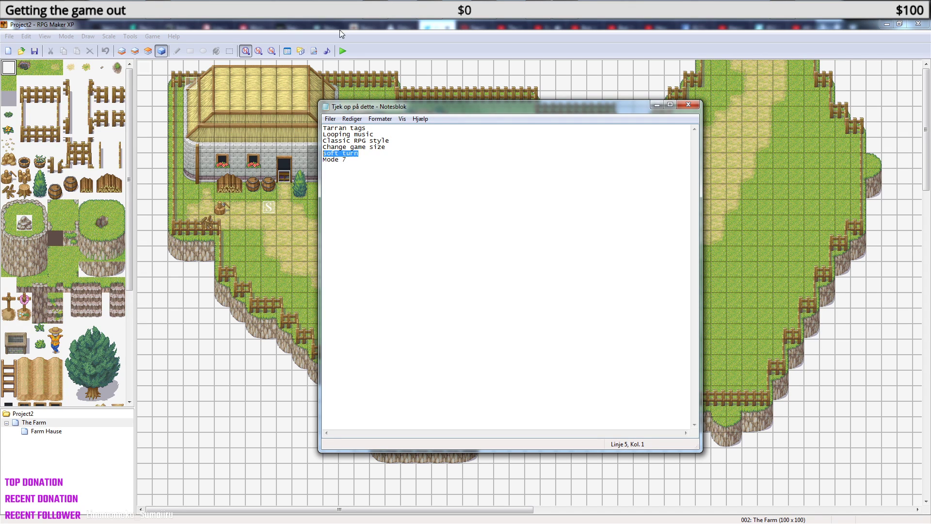
pyautogui.click(342, 51)
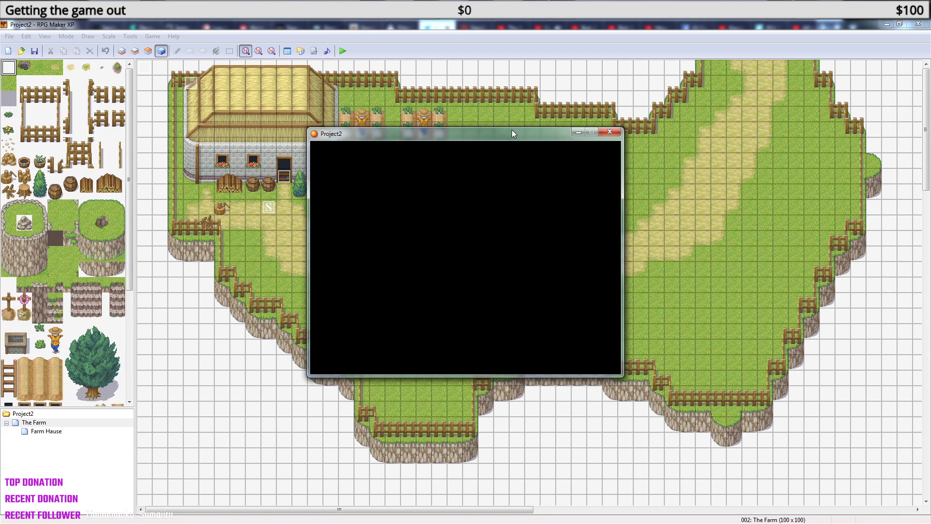
pyautogui.press('Return')
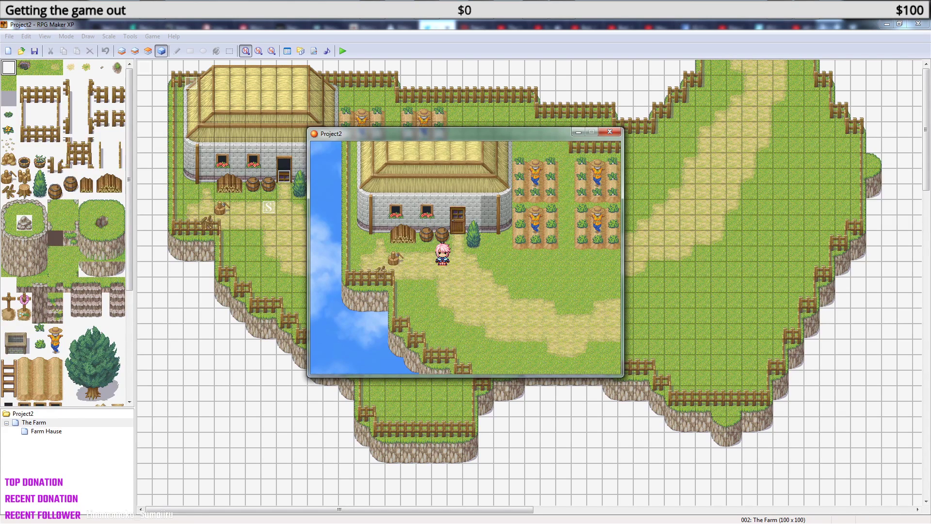
# - Test how the character turns and takes short steps in all four directions in front of the farmhouse
pyautogui.press('Right')
pyautogui.press('Left')
pyautogui.press('Left')
pyautogui.press('Right')
pyautogui.press('Left')
pyautogui.press('Right')
pyautogui.press('Left')
pyautogui.press('Right')
pyautogui.press('Down')
pyautogui.press('Up')
pyautogui.press('Up')
pyautogui.press('Down')
pyautogui.press('Right')
pyautogui.press('Left')
pyautogui.press('Down')
pyautogui.press('Up')
pyautogui.press('Down')
pyautogui.press('Down')
pyautogui.press('Down')
pyautogui.press('Up')
pyautogui.press('Right')
pyautogui.press('Right')
pyautogui.press('Right')
pyautogui.press('Left')
pyautogui.press('Left')
pyautogui.press('Left')
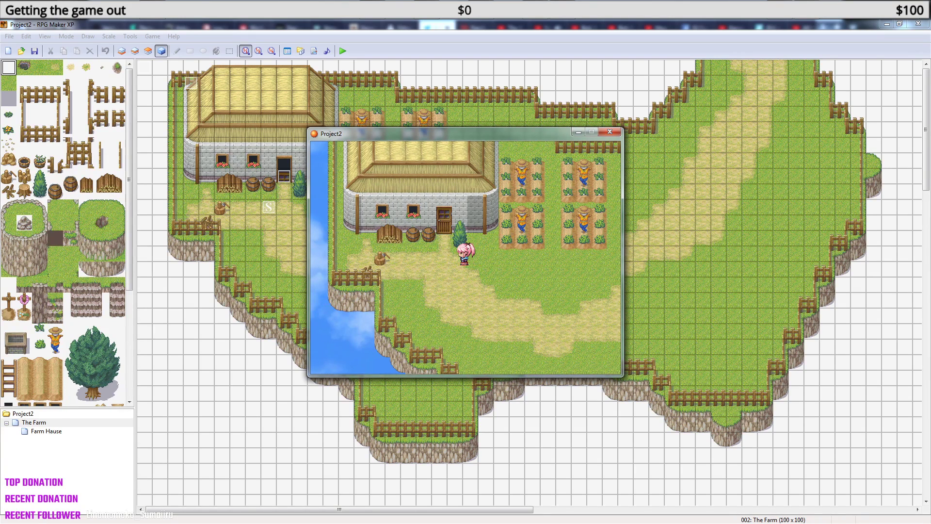
# - Walk the character between the crop plots and along the back of the farmhouse to its far corner
pyautogui.press('Right')
pyautogui.press('Right')
pyautogui.press('Right')
pyautogui.press('Right')
pyautogui.press('Right')
pyautogui.press('Right')
pyautogui.press('Right')
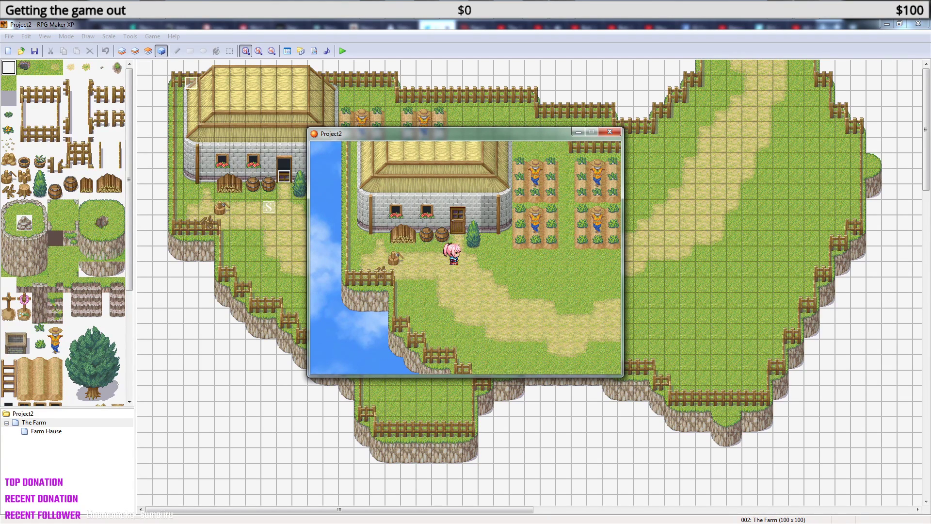
pyautogui.press('Right')
pyautogui.press('Right')
pyautogui.press('Up')
pyautogui.press('Up')
pyautogui.press('Up')
pyautogui.press('Up')
pyautogui.press('Up')
pyautogui.press('Up')
pyautogui.press('Up')
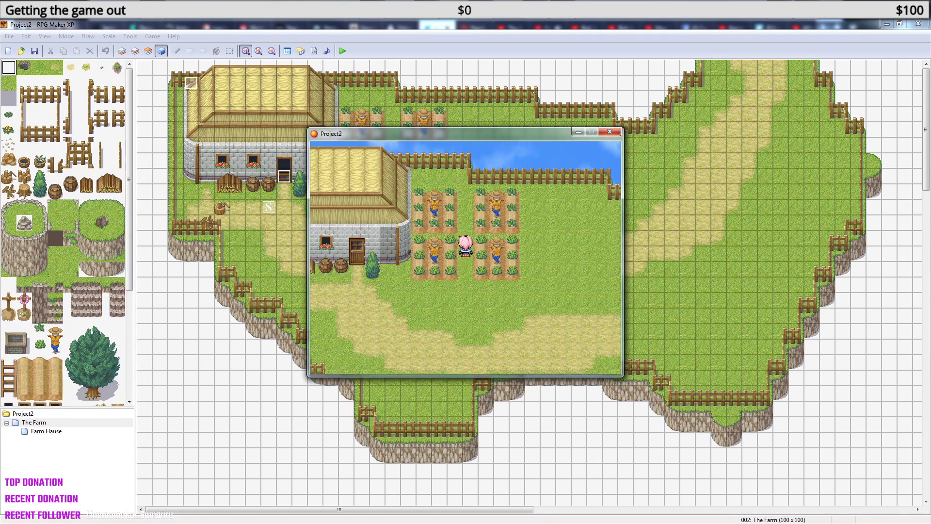
pyautogui.press('Left')
pyautogui.press('Left')
pyautogui.press('Left')
pyautogui.press('Left')
pyautogui.press('Left')
pyautogui.press('Left')
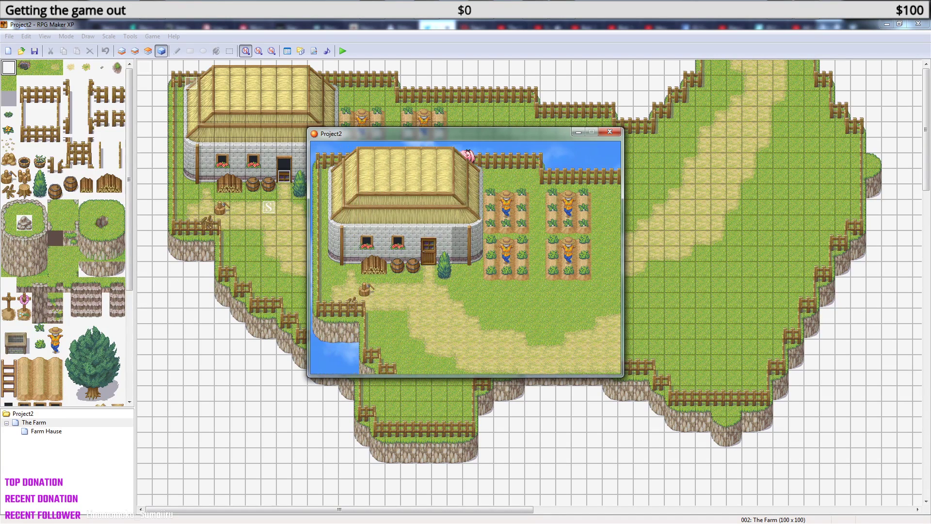
pyautogui.press('Left')
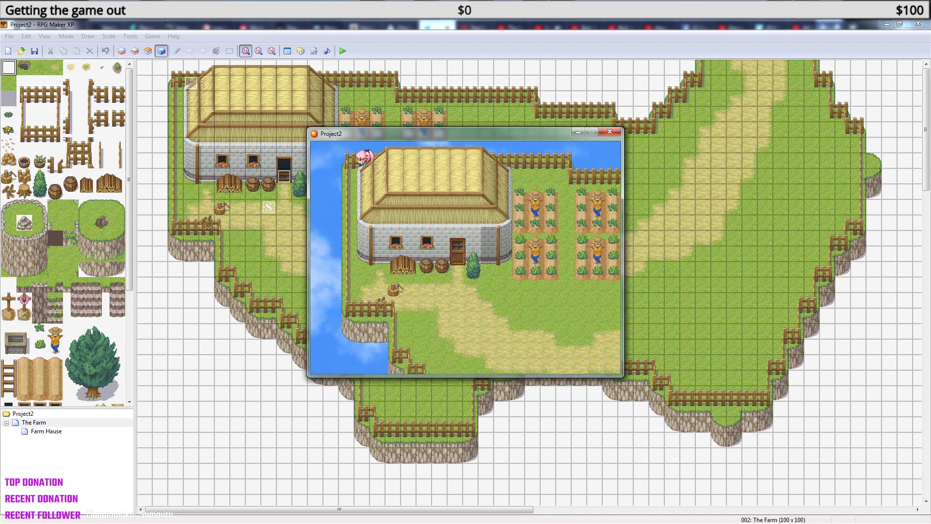
# - Try the in-game menu controls, and walk the character back to the grass just below the crop plots
pyautogui.press('Escape')
pyautogui.press('Escape')
pyautogui.press('Escape')
pyautogui.press('Escape')
pyautogui.press('Return')
pyautogui.press('Return')
pyautogui.press('Right')
pyautogui.press('Left')
pyautogui.press('Right')
pyautogui.press('Right')
pyautogui.press('Right')
pyautogui.press('Down')
pyautogui.press('Down')
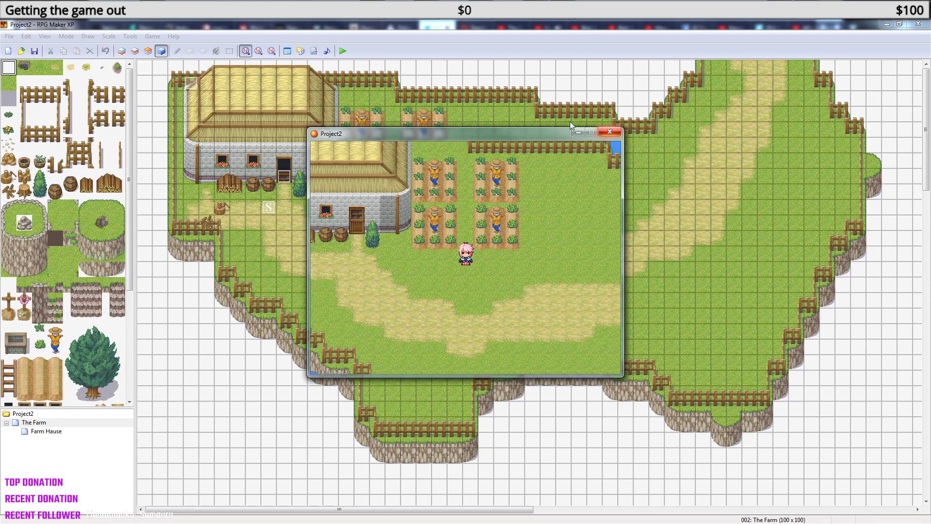
# - Return to the "Tjek op på dette" notes and review the "Mode 7" entry
pyautogui.click(438, 11)
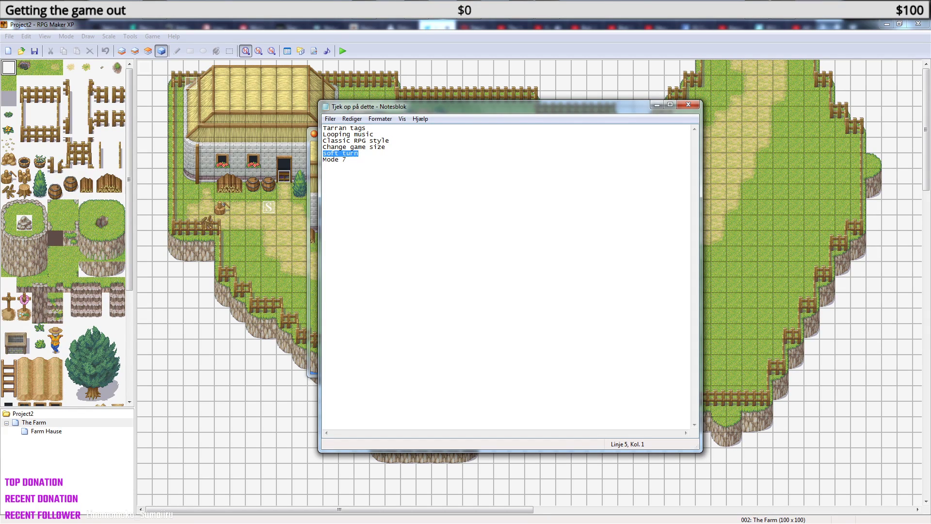
pyautogui.click(359, 159)
pyautogui.moveTo(359, 160); pyautogui.dragTo(325, 161)
pyautogui.click(356, 165)
pyautogui.moveTo(351, 158); pyautogui.dragTo(325, 161)
# - Add the line "Abillity to run" between "soft turn" and "Mode 7" in the notes
pyautogui.click(357, 159)
pyautogui.press('Up')
pyautogui.press('End')
pyautogui.press('Return')
pyautogui.write('Abillity to run')
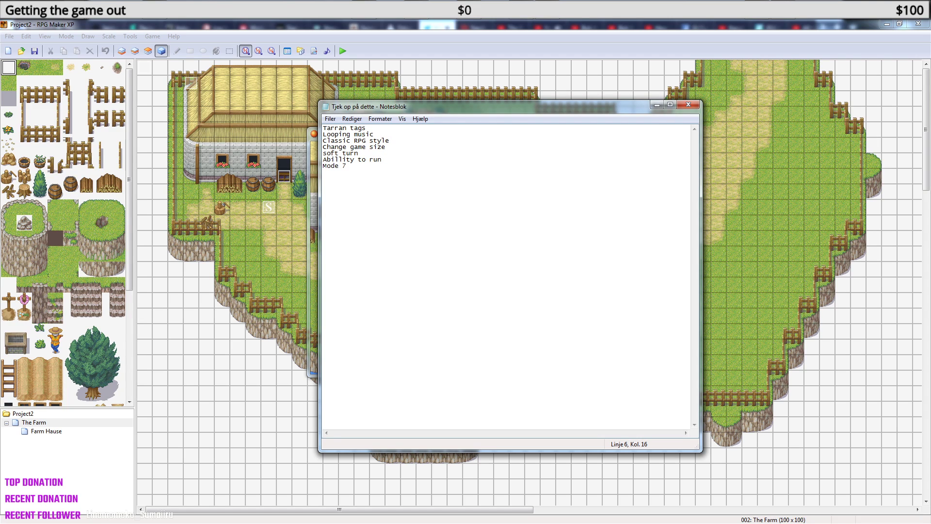
# - Review the "Abillity to run" entry and minimize the notes window
pyautogui.click(399, 187)
pyautogui.moveTo(388, 158); pyautogui.dragTo(324, 160)
pyautogui.click(389, 160)
pyautogui.click(655, 105)
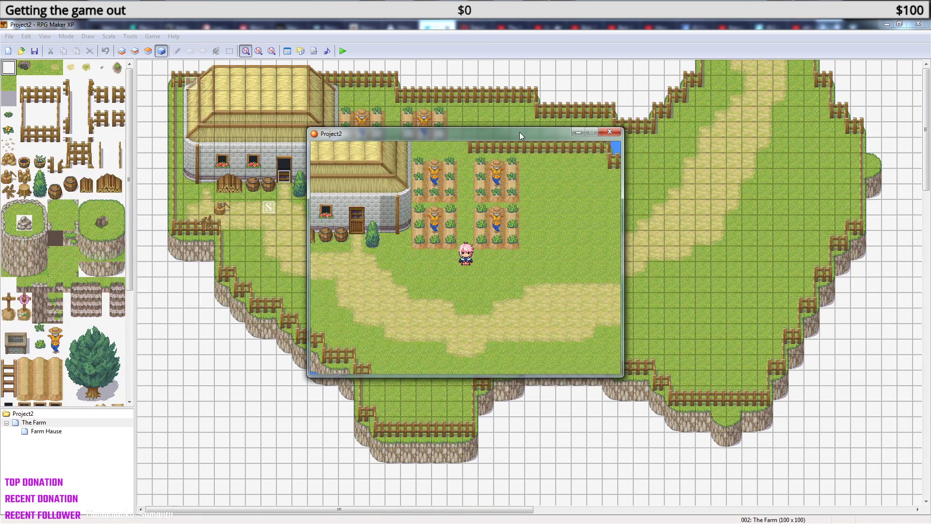
# - Walk the character in loops between the crop plots and the dirt path to check the walking speed
pyautogui.press('Left')
pyautogui.press('Escape')
pyautogui.press('Escape')
pyautogui.press('Left')
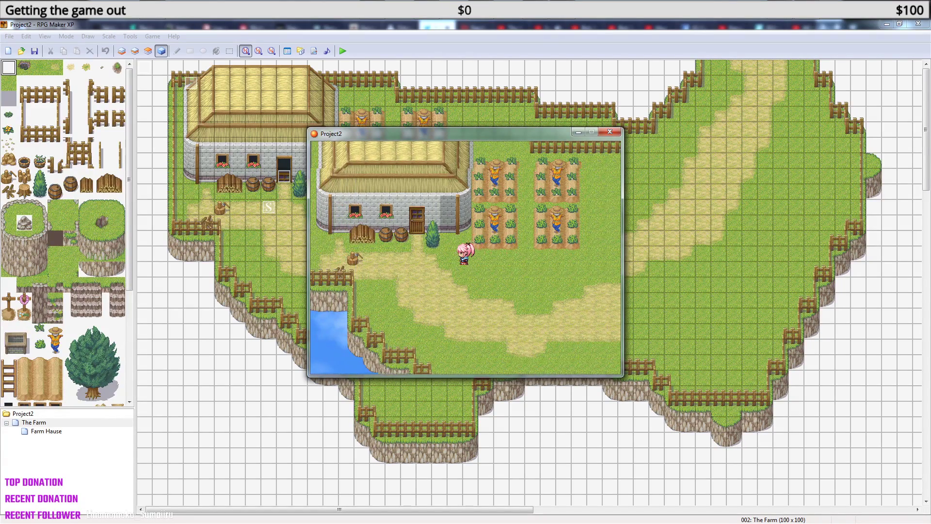
pyautogui.press('Down')
pyautogui.press('Right')
pyautogui.press('Down')
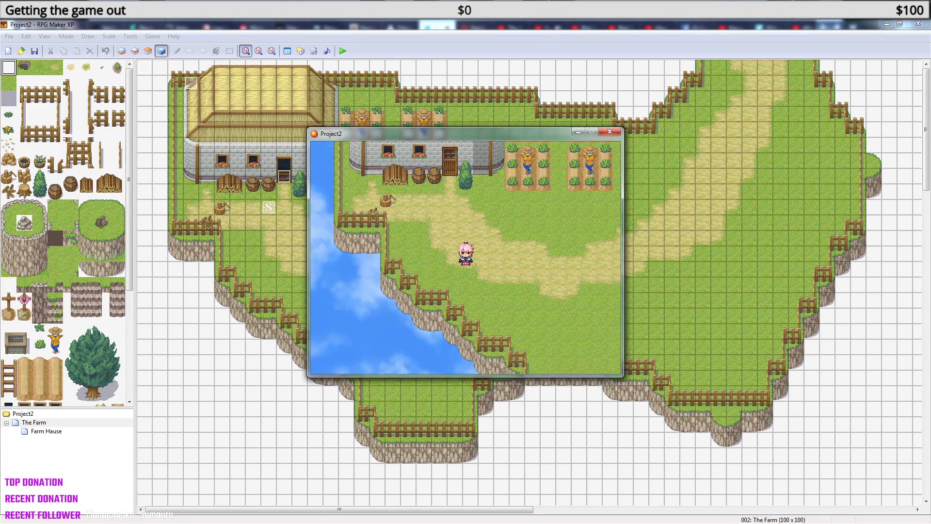
pyautogui.press('Right')
pyautogui.press('Right')
pyautogui.press('Up')
pyautogui.press('Up')
pyautogui.press('Left')
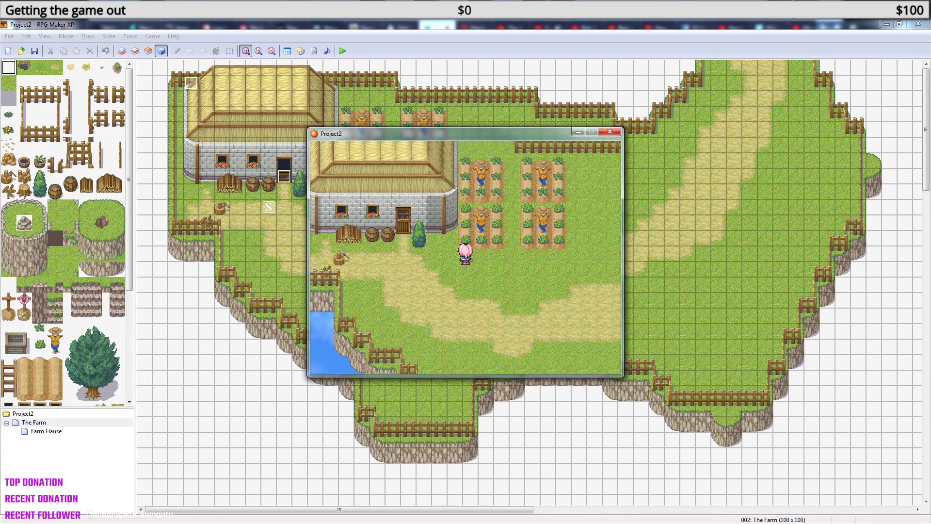
pyautogui.press('Left')
pyautogui.press('Down')
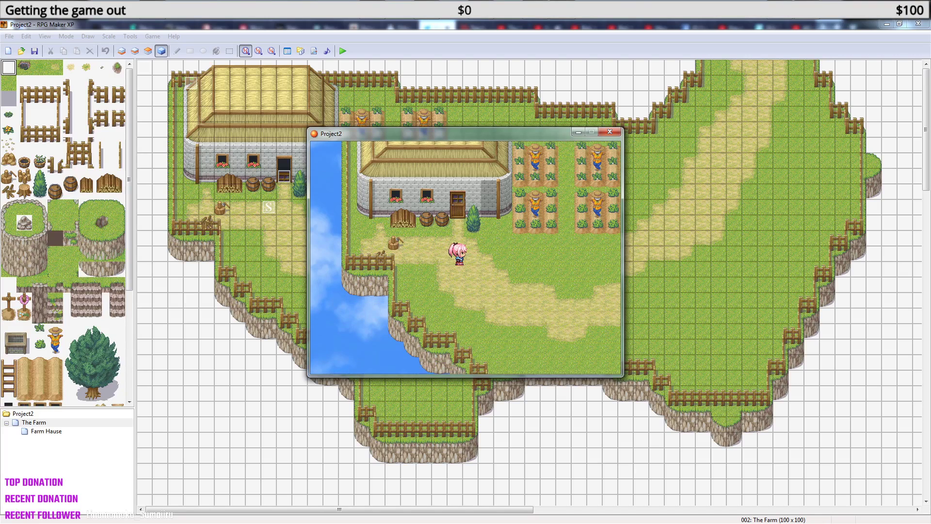
# - Walk the character around the farmyard, then through the farmhouse door to test the entrance
pyautogui.press('Right')
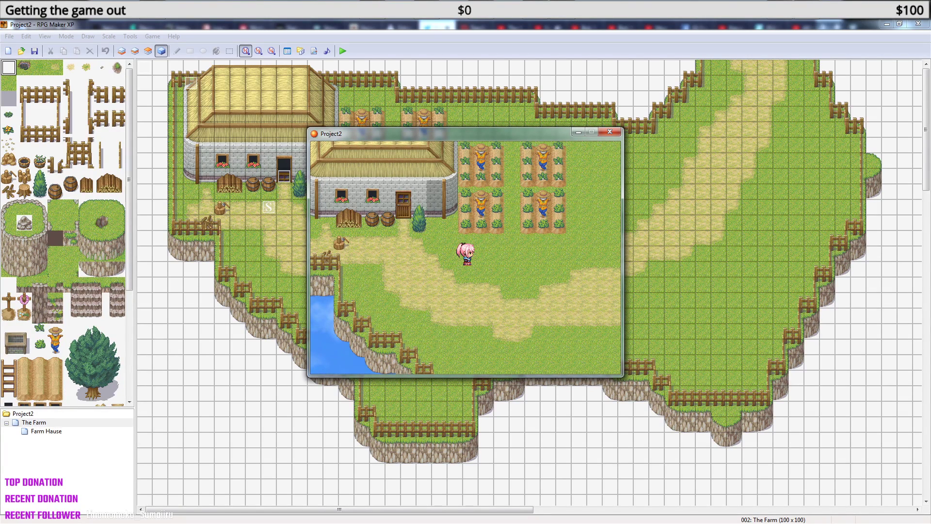
pyautogui.press('Left')
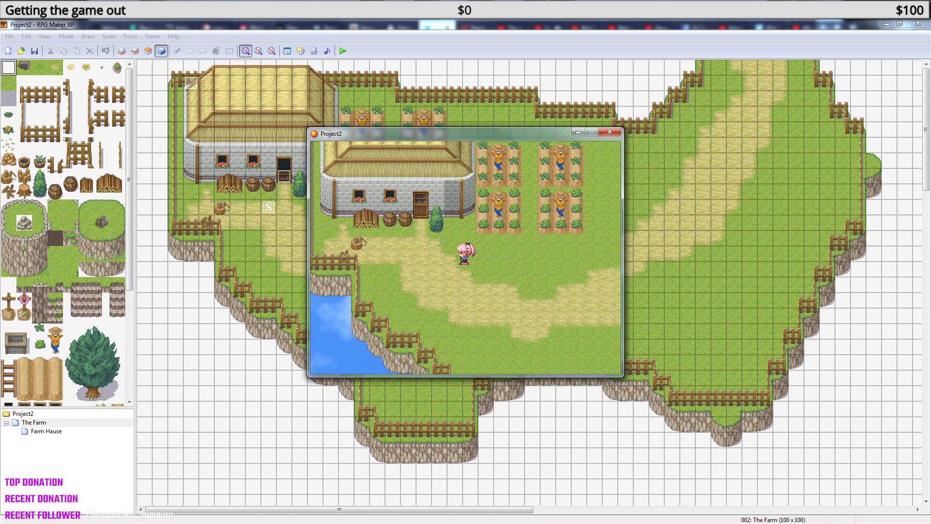
pyautogui.press('Up')
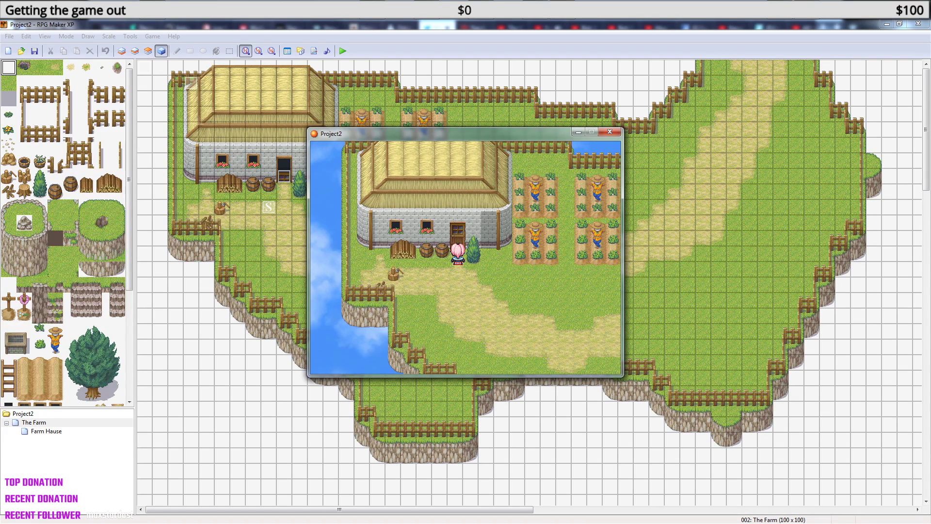
pyautogui.press('Up')
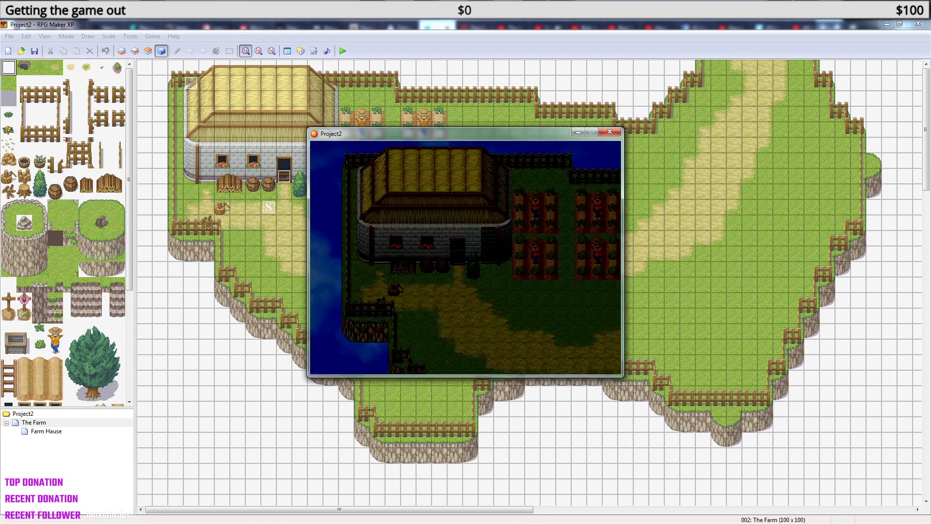
pyautogui.press('Down')
pyautogui.press('Up')
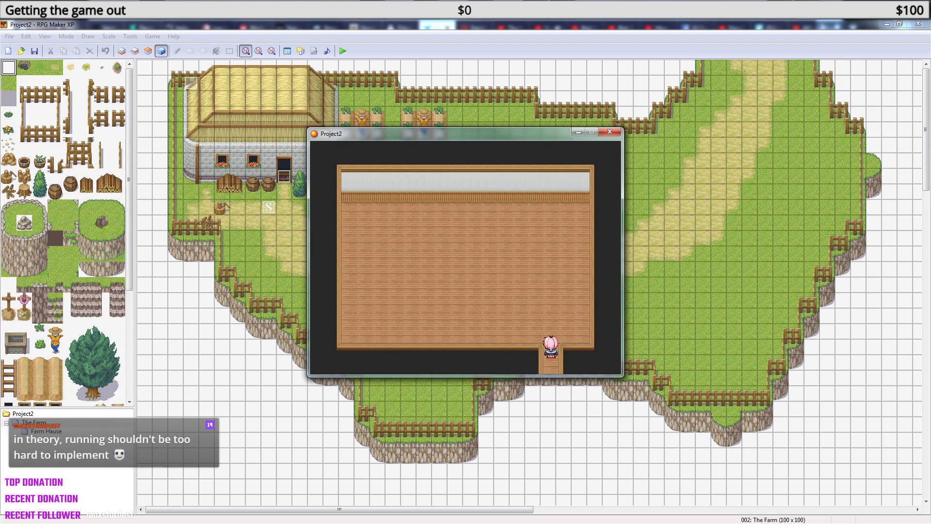
# - Walk in and out of the farmhouse repeatedly to test the door transition, then end the playtest
pyautogui.press('Up')
pyautogui.press('Down')
pyautogui.press('Down')
pyautogui.press('Up')
pyautogui.press('Up')
pyautogui.press('Down')
pyautogui.press('Up')
pyautogui.press('Down')
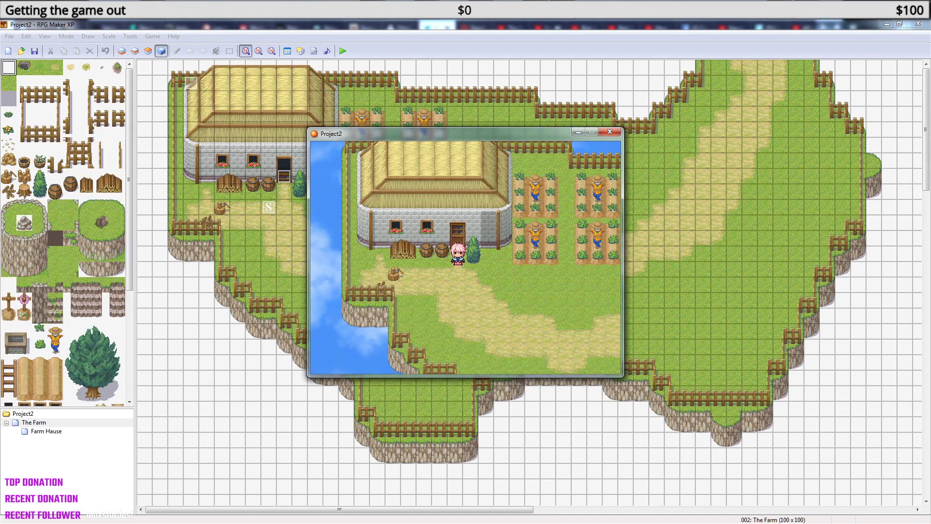
pyautogui.click(610, 132)
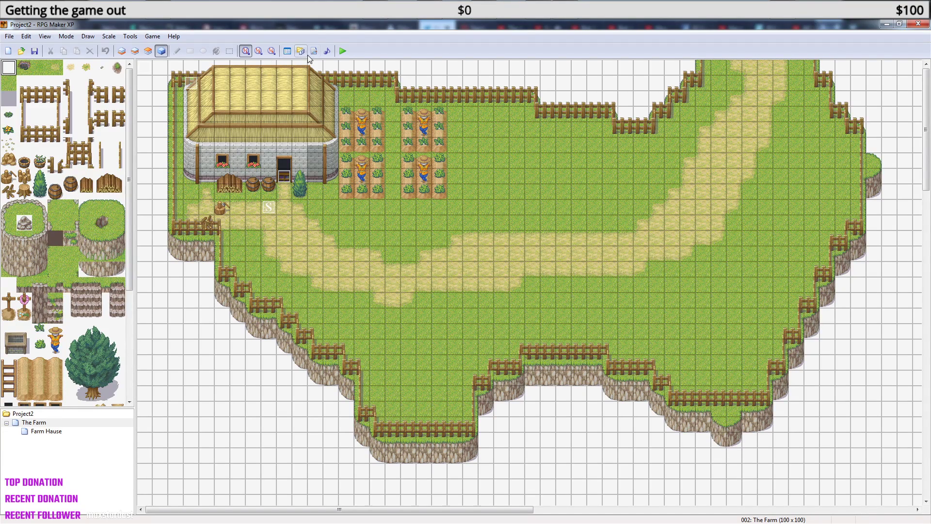
# - Open the script editor and look through the Game_CommonEvent and Game_Character 1 scripts
pyautogui.press('F11')
pyautogui.moveTo(347, 244); pyautogui.dragTo(347, 189)
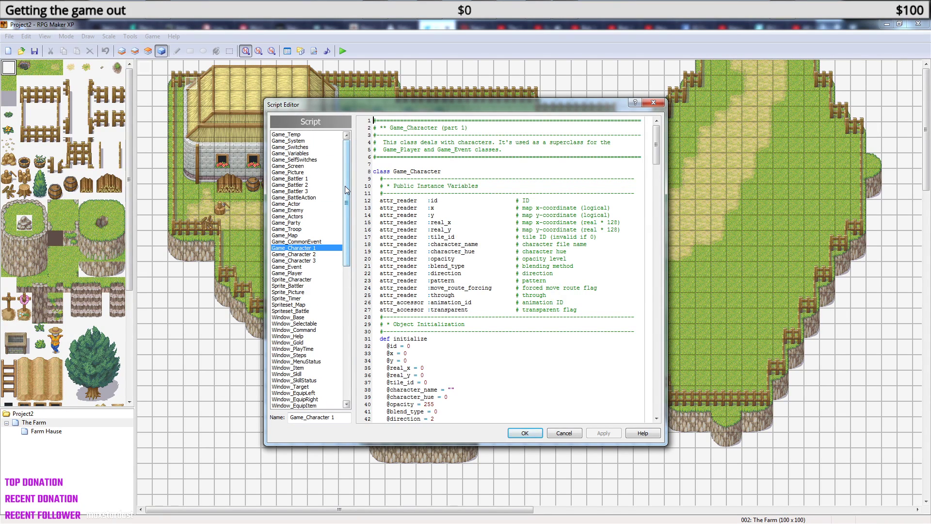
pyautogui.click(308, 261)
pyautogui.click(310, 250)
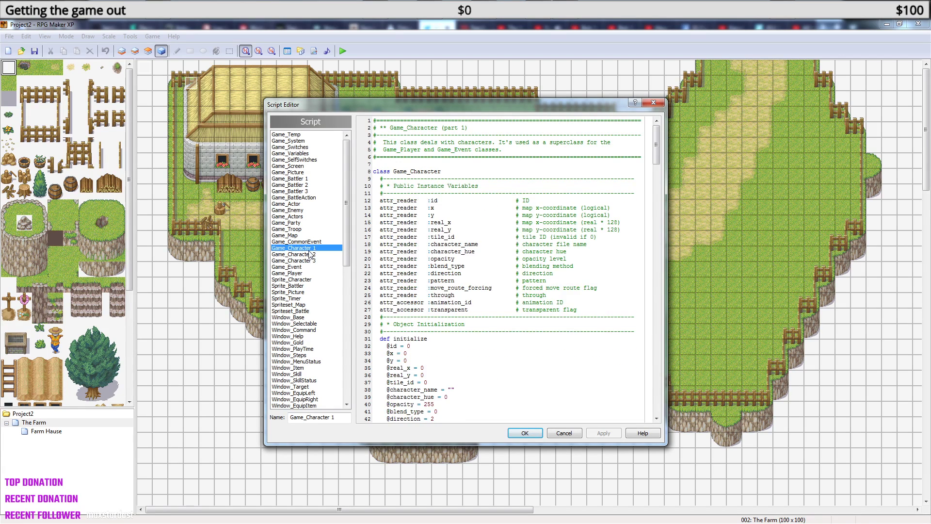
pyautogui.click(311, 244)
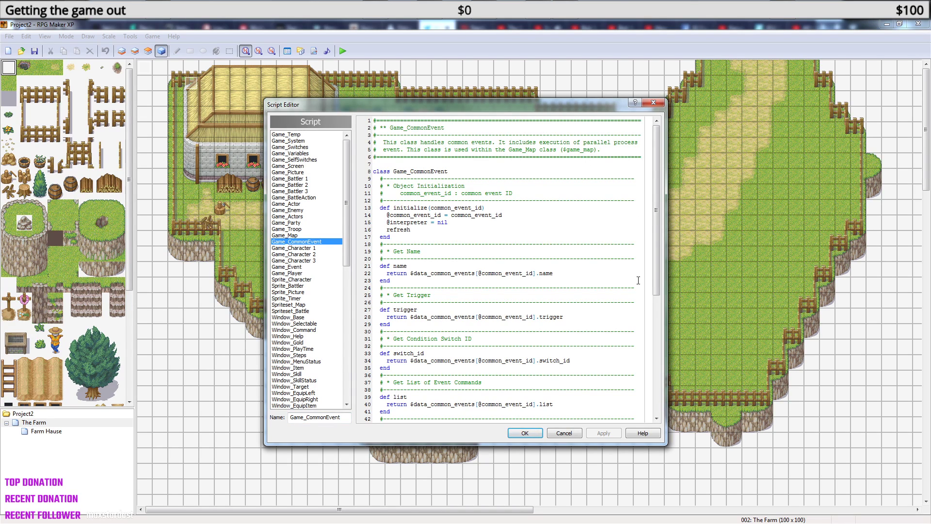
pyautogui.moveTo(657, 222); pyautogui.dragTo(655, 342)
pyautogui.click(310, 248)
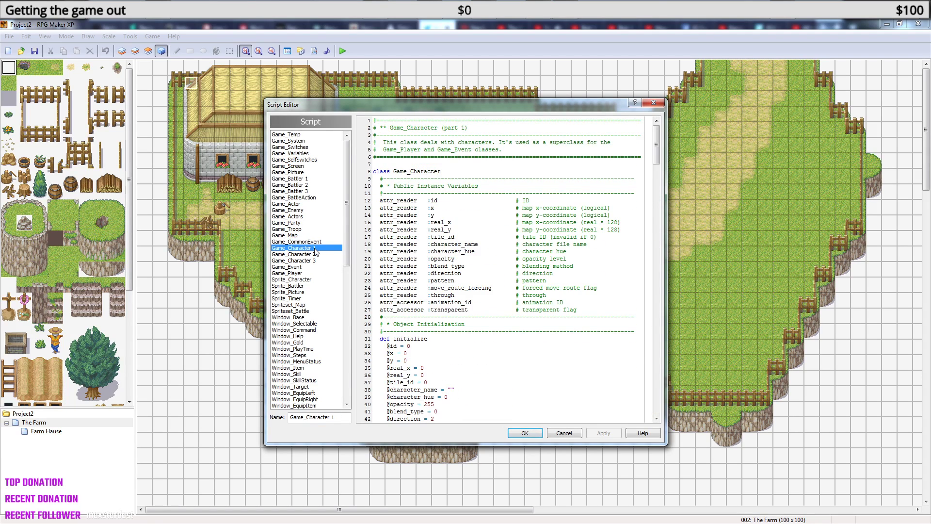
pyautogui.moveTo(656, 147); pyautogui.dragTo(656, 280)
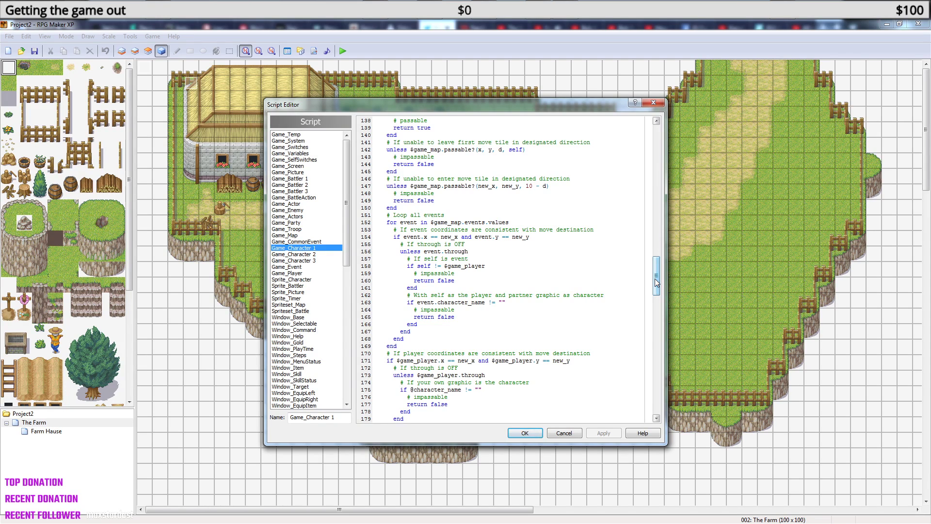
pyautogui.moveTo(657, 277); pyautogui.dragTo(661, 397)
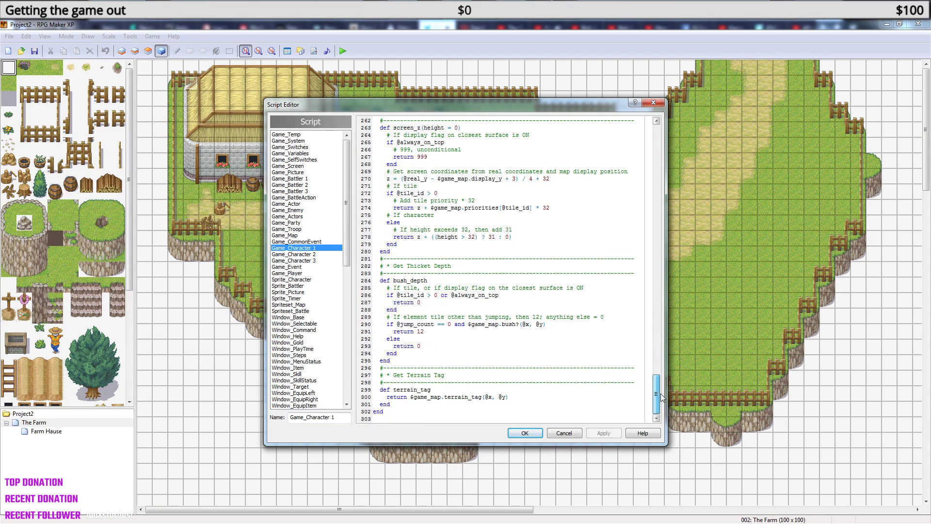
# - Examine the Game_Character 2 script from the frame update through the move types and move command branches
pyautogui.click(310, 254)
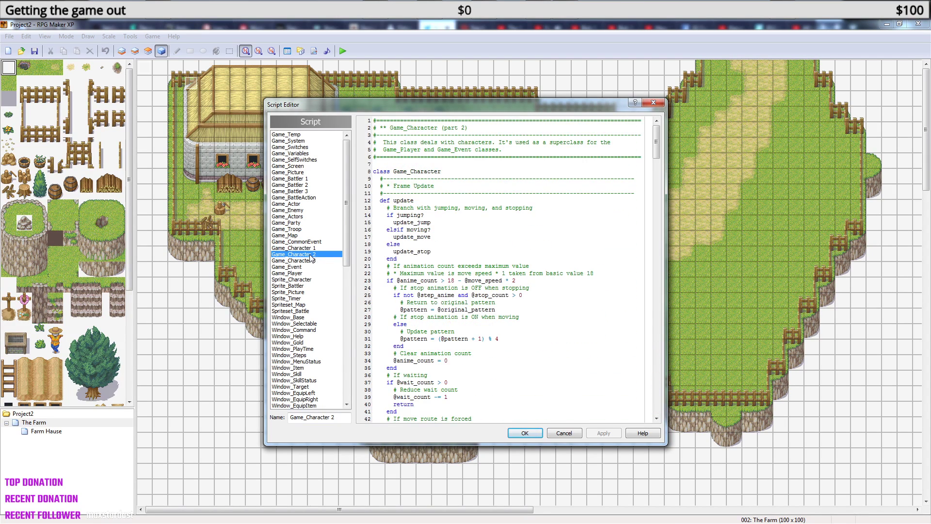
pyautogui.moveTo(659, 148); pyautogui.dragTo(656, 259)
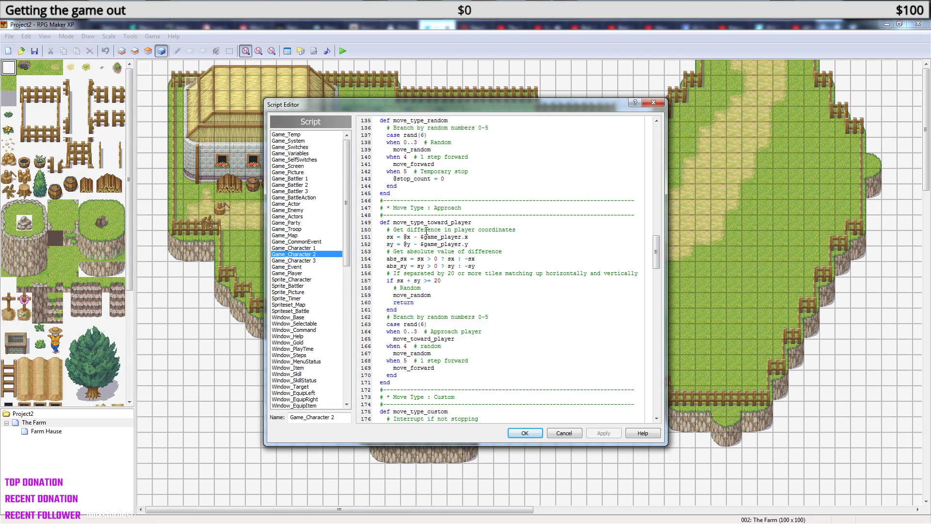
pyautogui.scroll(-2, 441, 257)
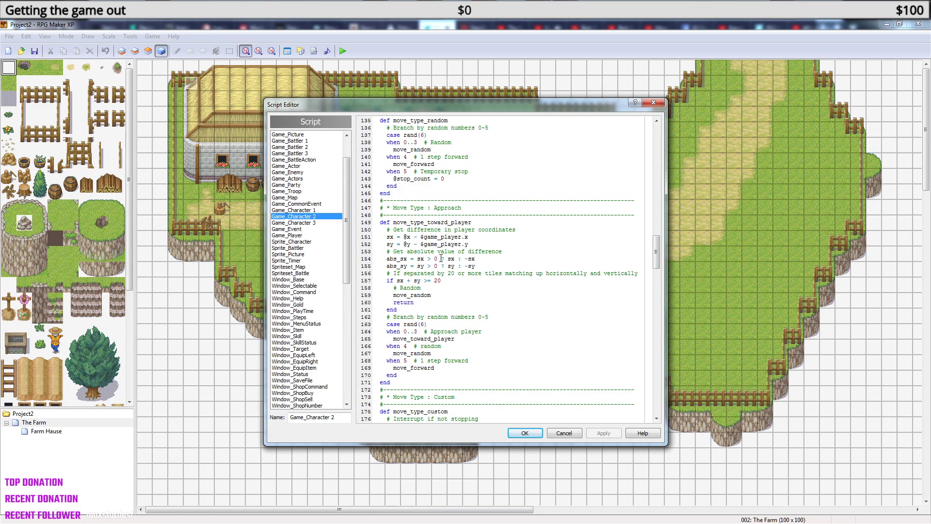
pyautogui.scroll(-2, 431, 283)
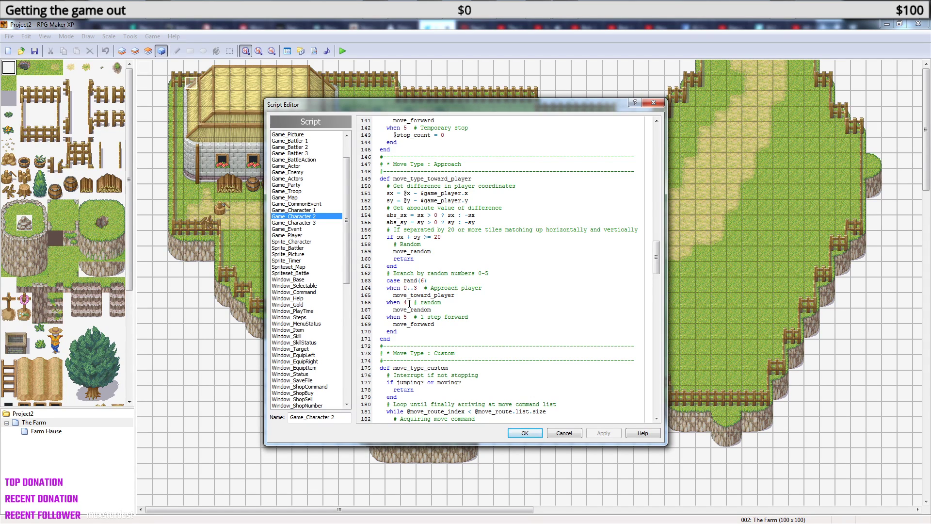
pyautogui.scroll(-13, 444, 302)
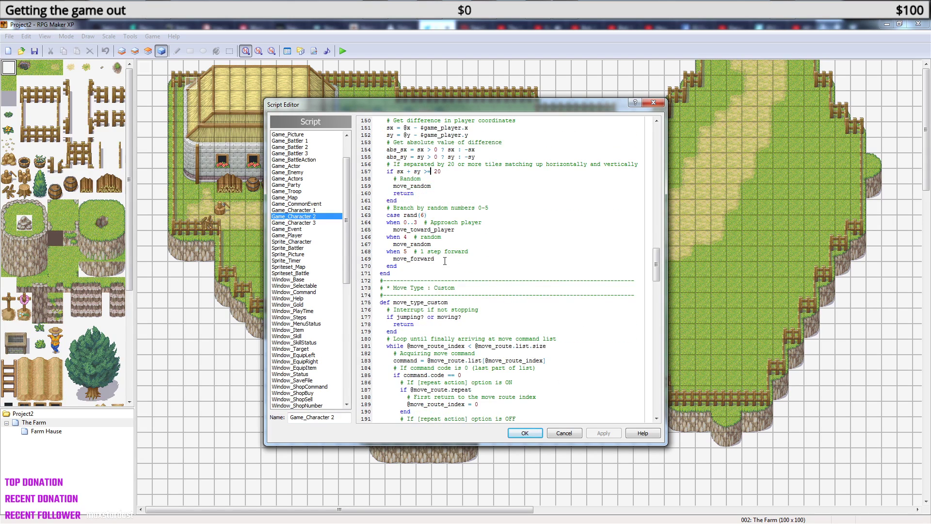
pyautogui.scroll(16, 446, 262)
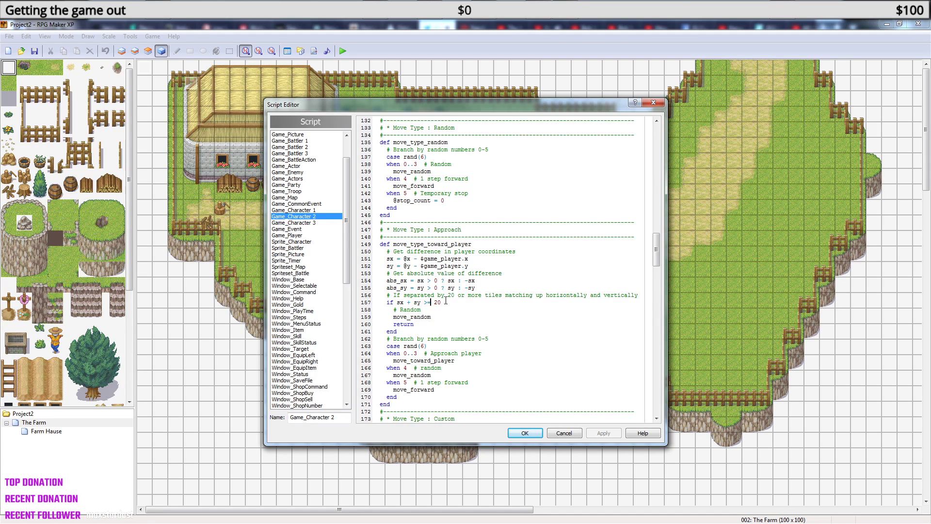
pyautogui.scroll(-1, 444, 322)
pyautogui.scroll(-13, 445, 321)
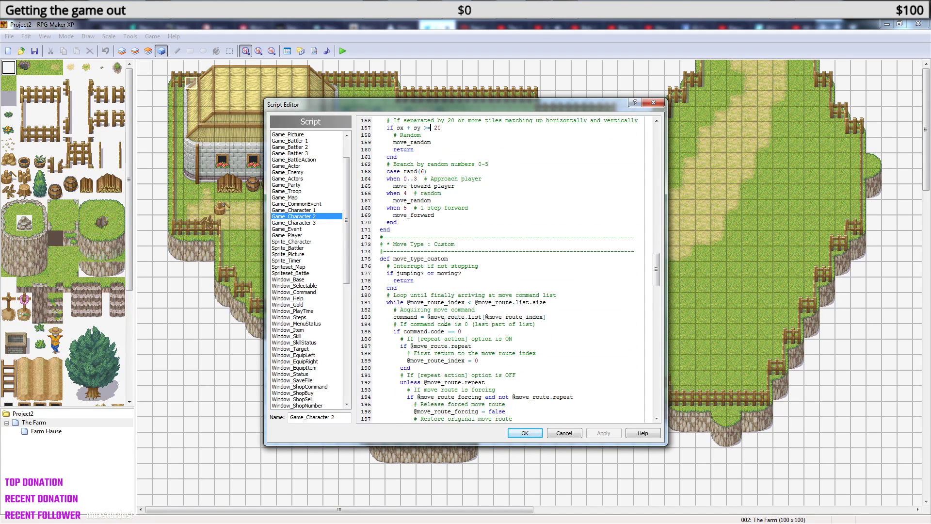
pyautogui.scroll(-8, 444, 322)
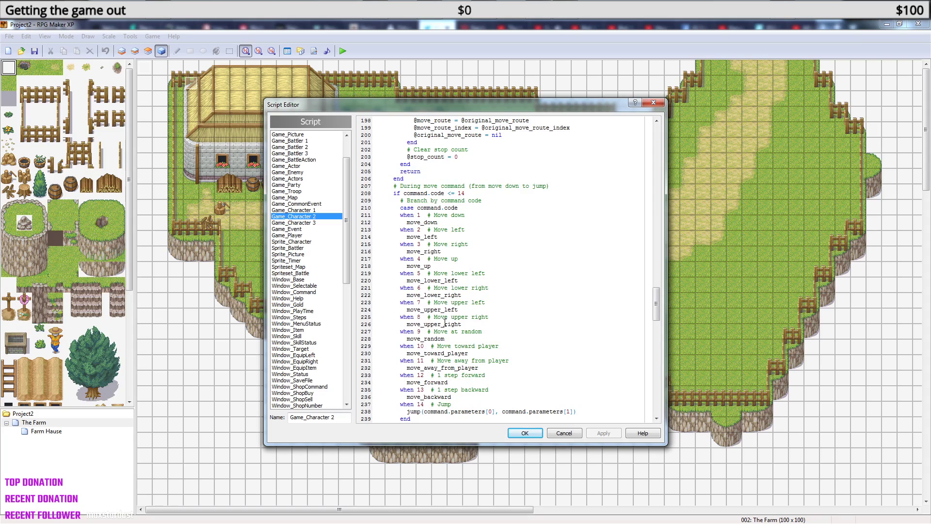
pyautogui.scroll(-2, 445, 323)
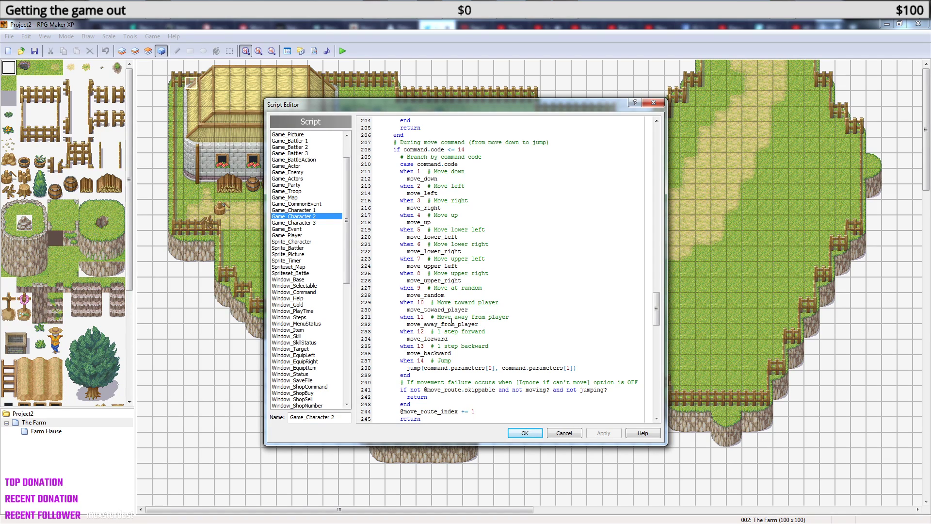
# - Examine the direction change command block in Game_Character 2, highlighting its code from the opening condition to its end
pyautogui.scroll(-15, 452, 322)
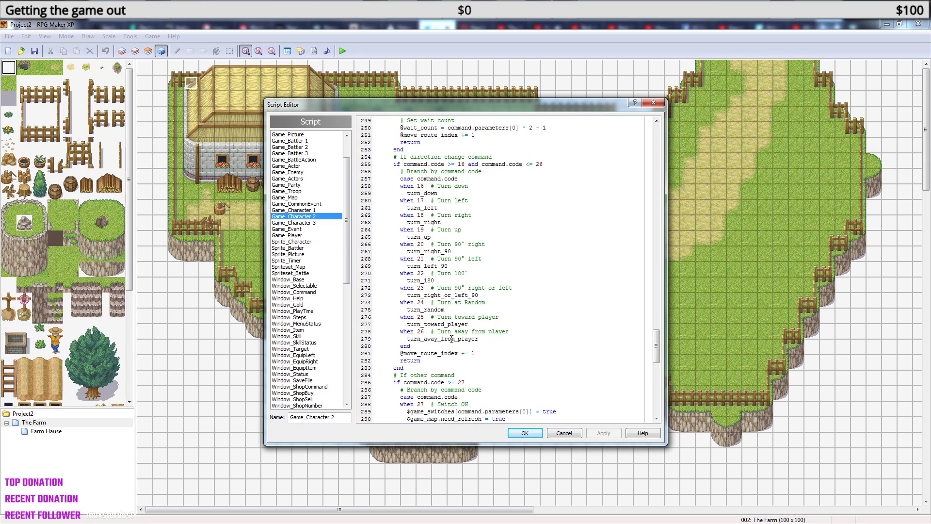
pyautogui.scroll(1, 504, 284)
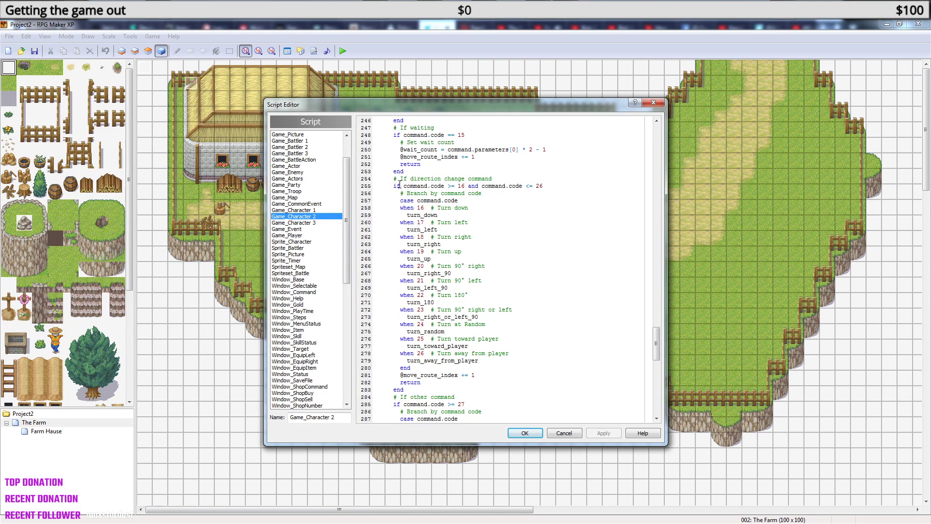
pyautogui.moveTo(394, 186); pyautogui.dragTo(451, 387)
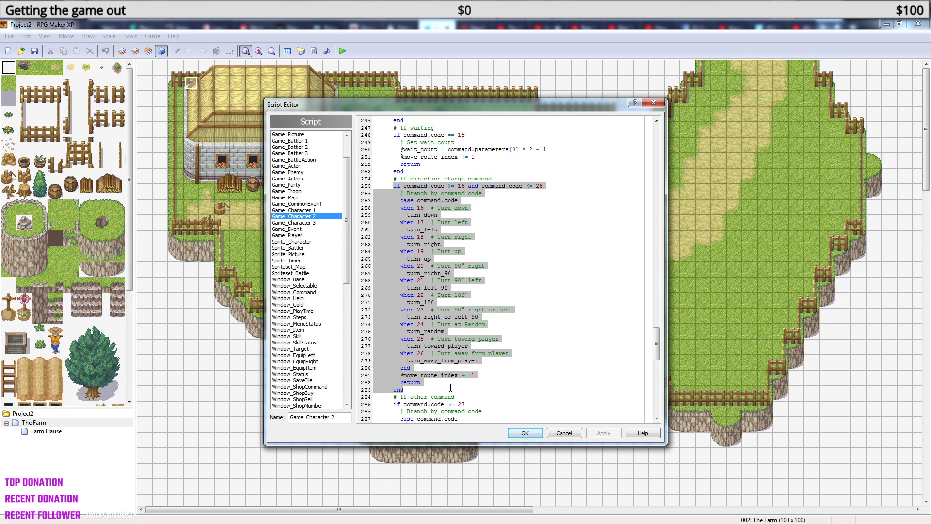
pyautogui.click(422, 384)
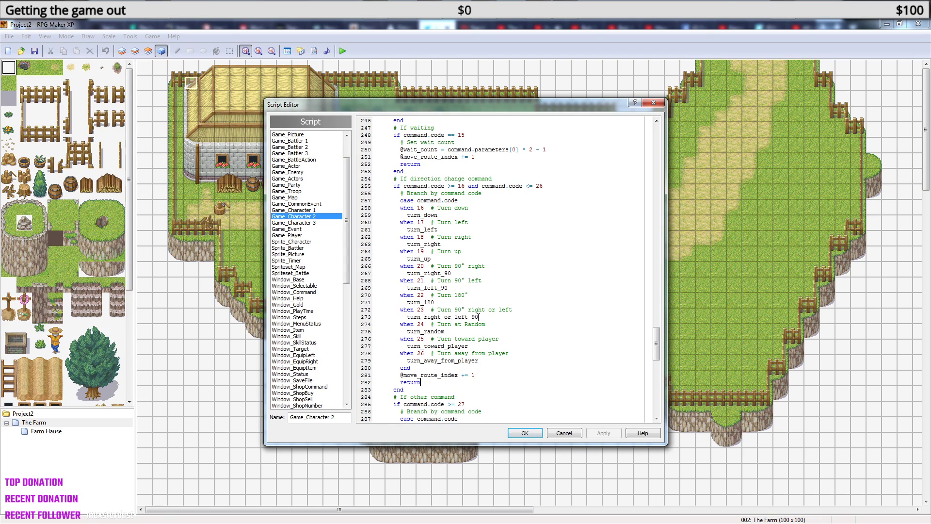
# - Read the other command branches in Game_Character 2, from the switch commands to the end of the script
pyautogui.scroll(-4, 479, 317)
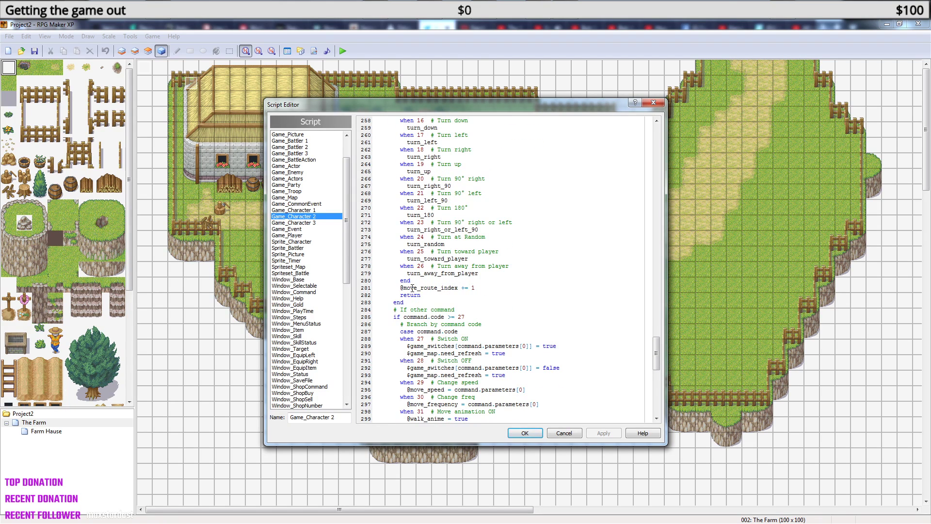
pyautogui.scroll(-3, 474, 309)
pyautogui.scroll(5, 474, 310)
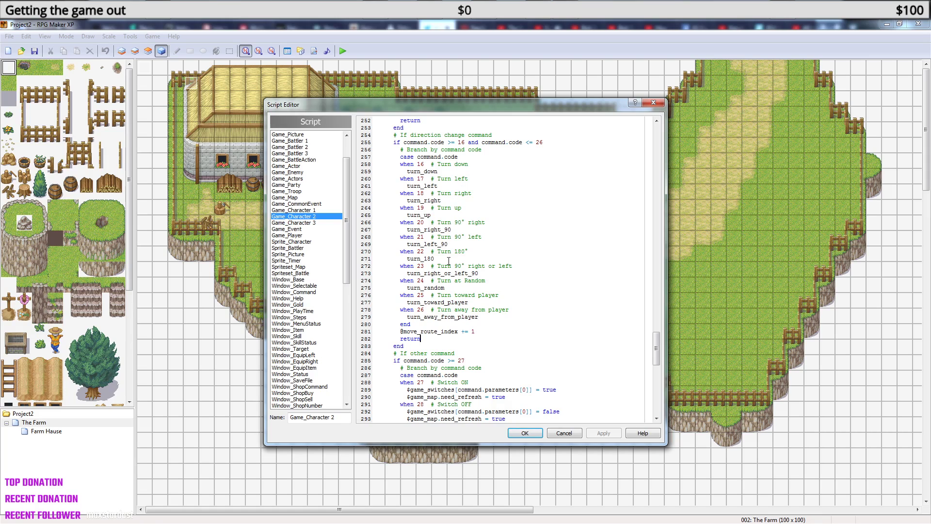
pyautogui.scroll(-4, 449, 261)
pyautogui.scroll(-11, 450, 304)
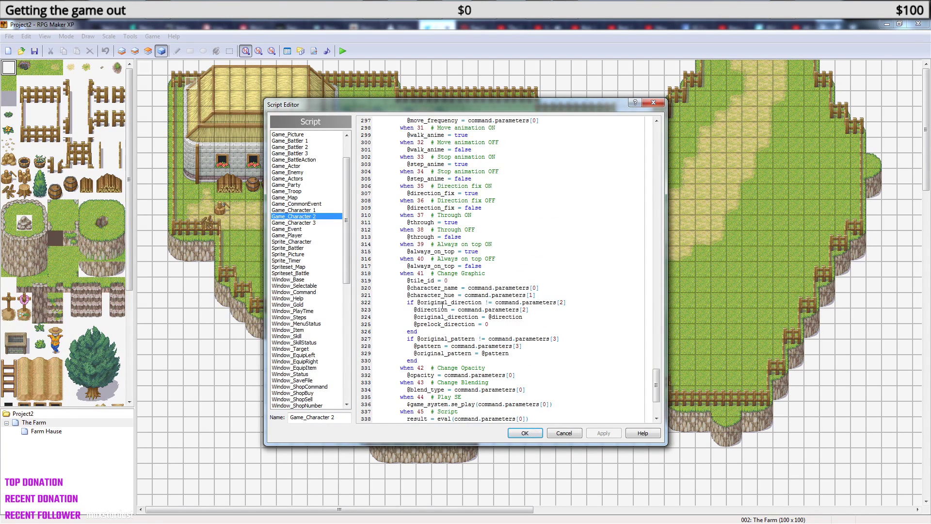
pyautogui.scroll(-1, 443, 305)
pyautogui.scroll(-4, 443, 306)
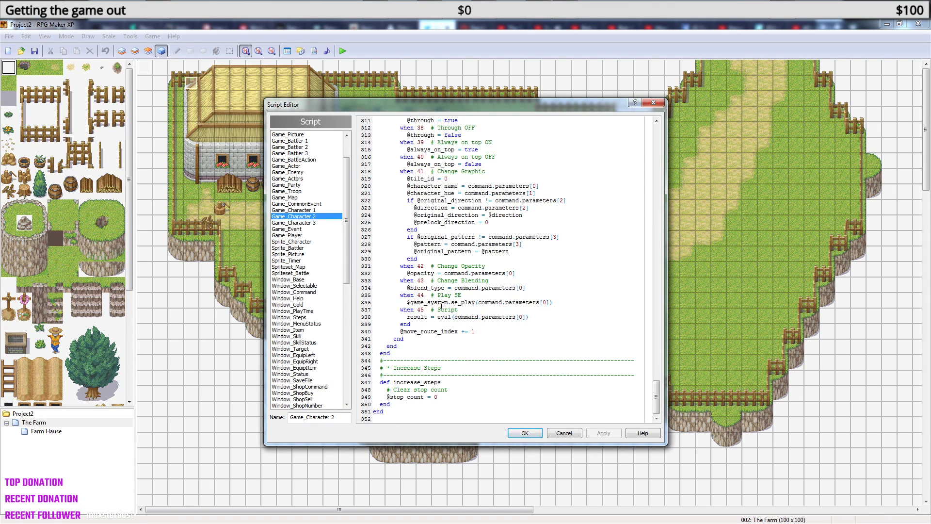
# - Look at the Game_Character 3 and Game_Actors scripts, then close the script editor
pyautogui.click(317, 223)
pyautogui.scroll(2, 435, 247)
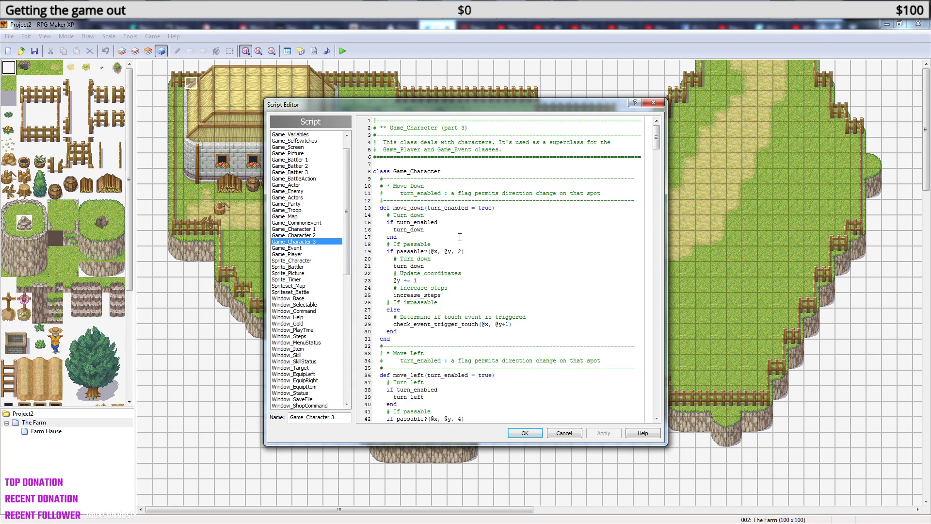
pyautogui.click(296, 198)
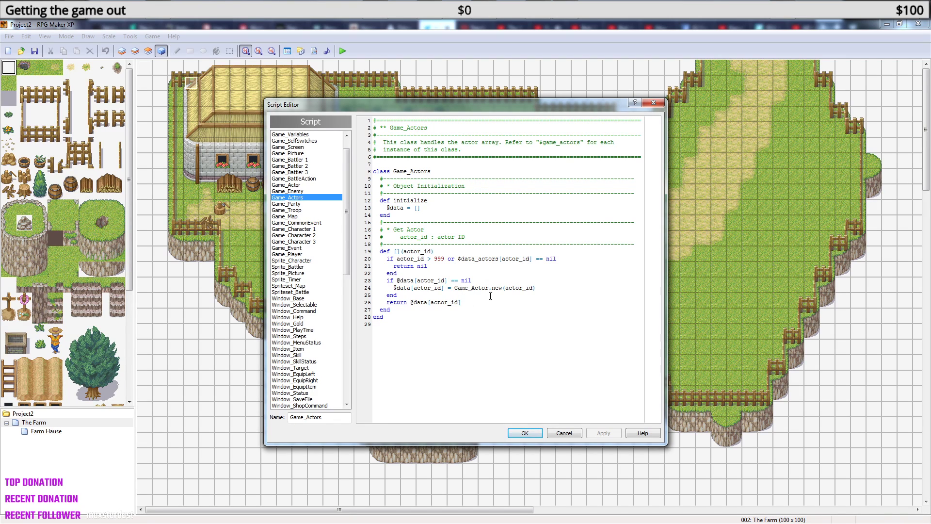
pyautogui.click(653, 103)
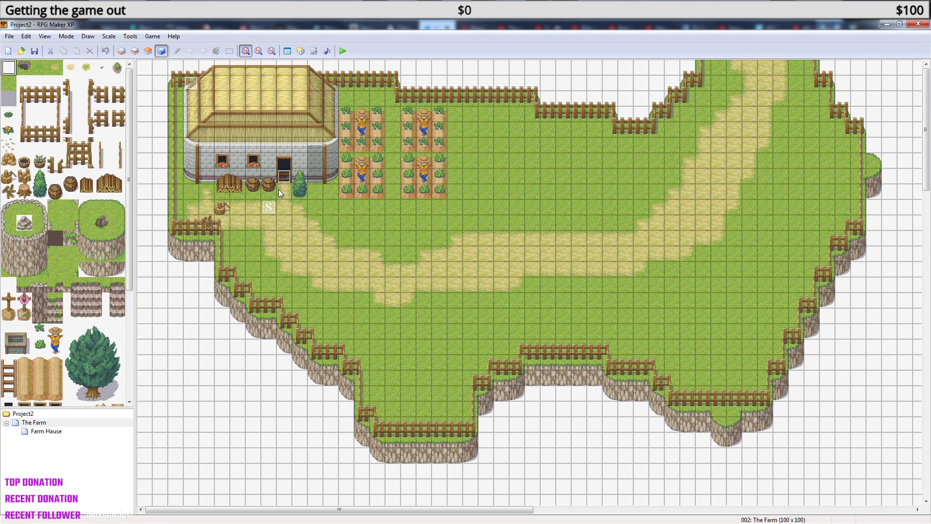
# - Open the farmhouse door's event on The Farm map and inspect the first wait command in its move route
pyautogui.click(287, 176)
pyautogui.doubleClick(284, 177)
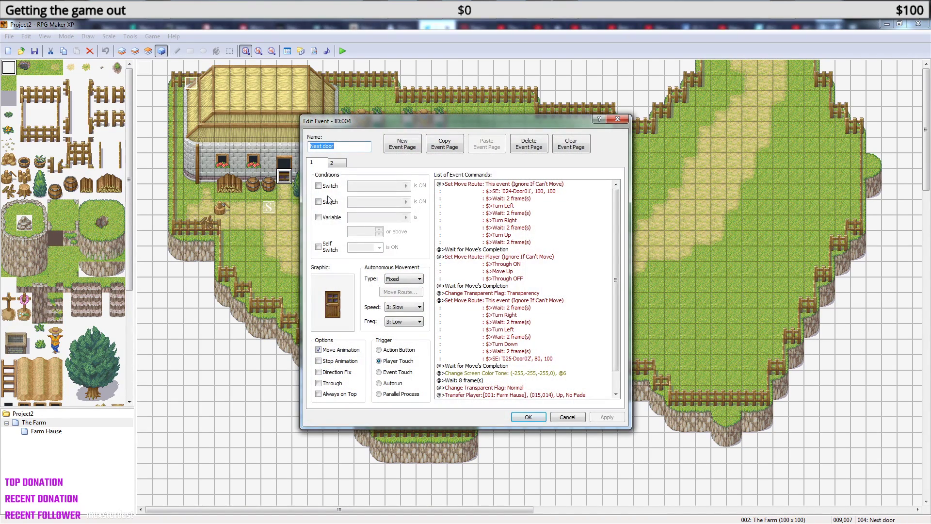
pyautogui.click(502, 200)
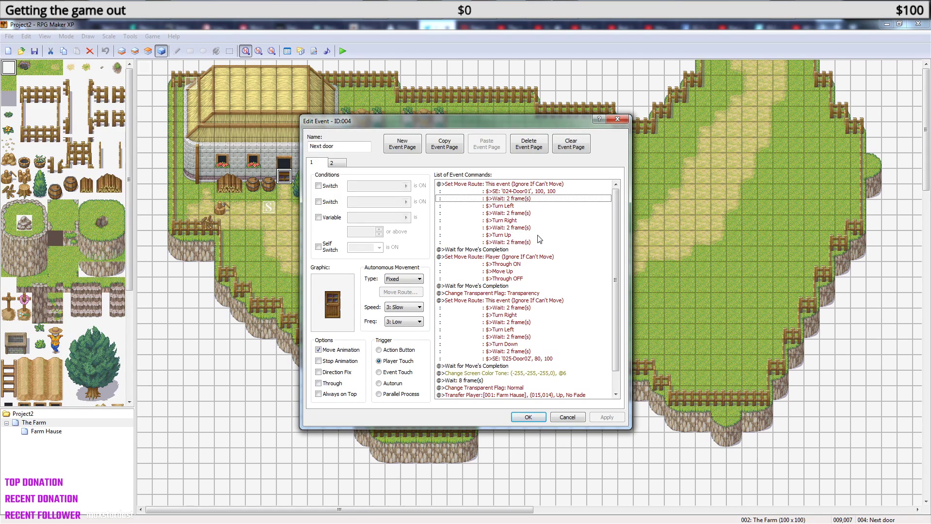
# - Inspect the first Set Move Route command on page 1 of the door event, closing it without changes
pyautogui.click(515, 185)
pyautogui.rightClick(515, 185)
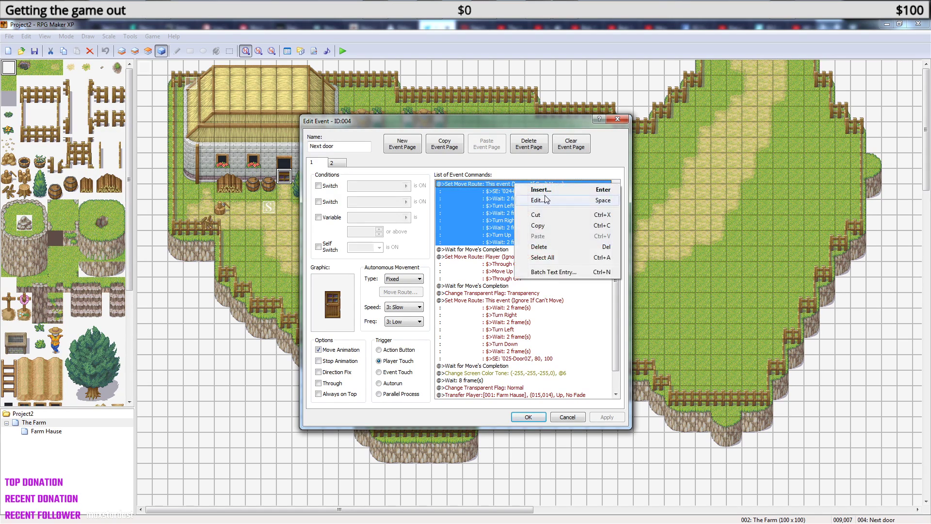
pyautogui.click(546, 199)
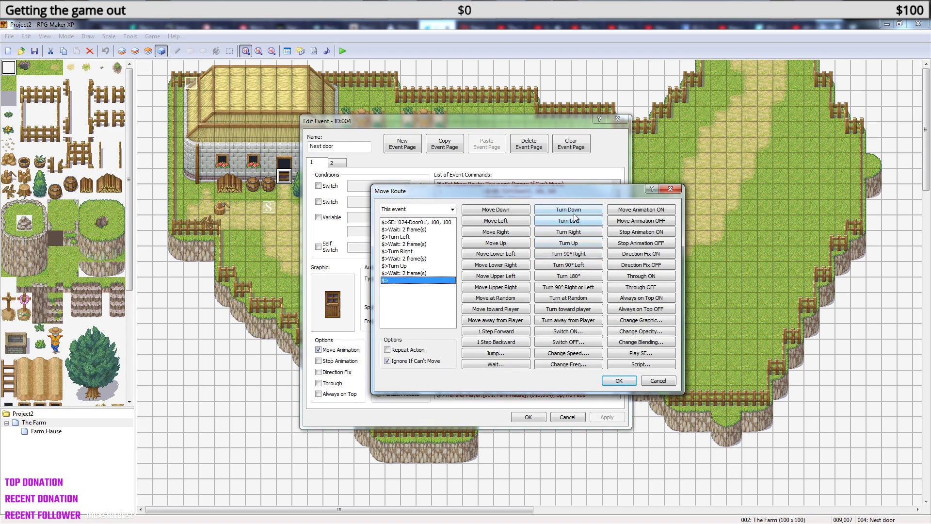
pyautogui.click(677, 191)
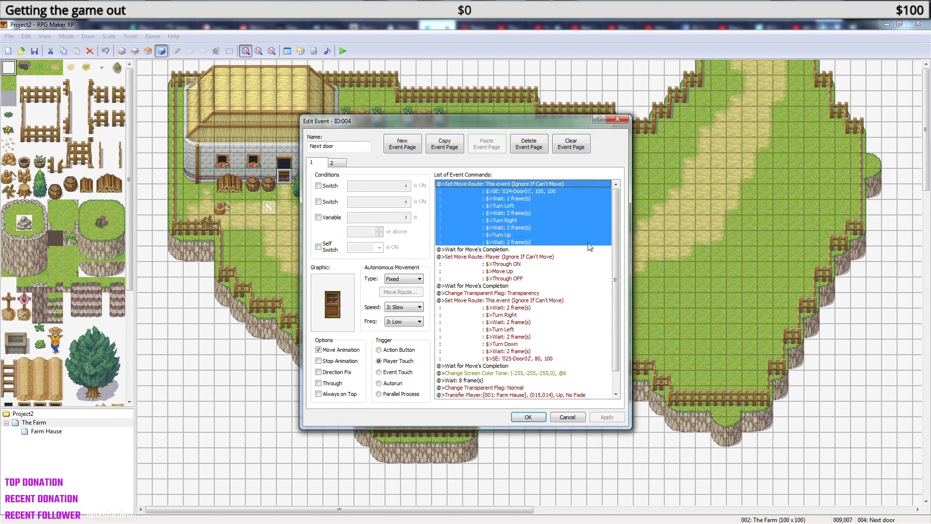
pyautogui.moveTo(615, 245); pyautogui.dragTo(618, 226)
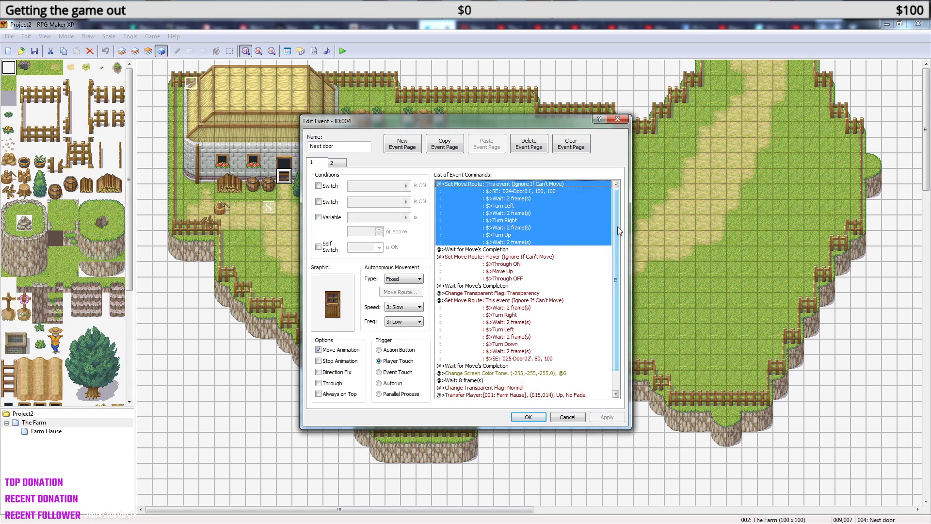
pyautogui.keyDown('ctrl'); pyautogui.click(544, 228); pyautogui.keyUp('ctrl')
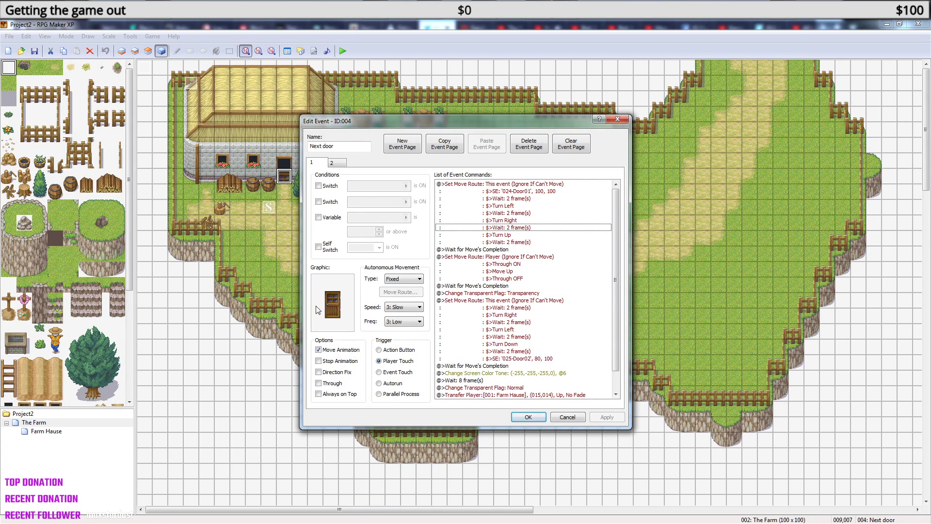
# - Reopen the door's opening move route and check which characters or events it can target, leaving This event selected
pyautogui.click(501, 193)
pyautogui.rightClick(504, 193)
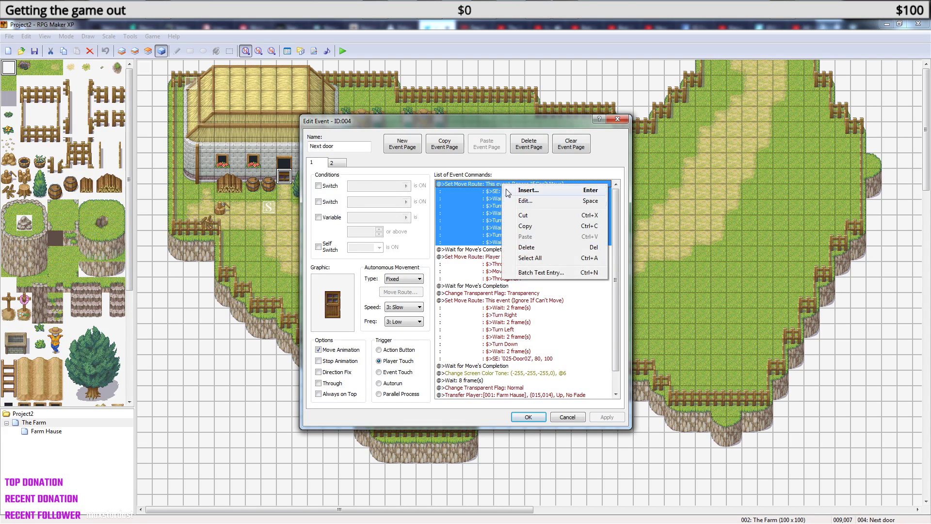
pyautogui.click(533, 200)
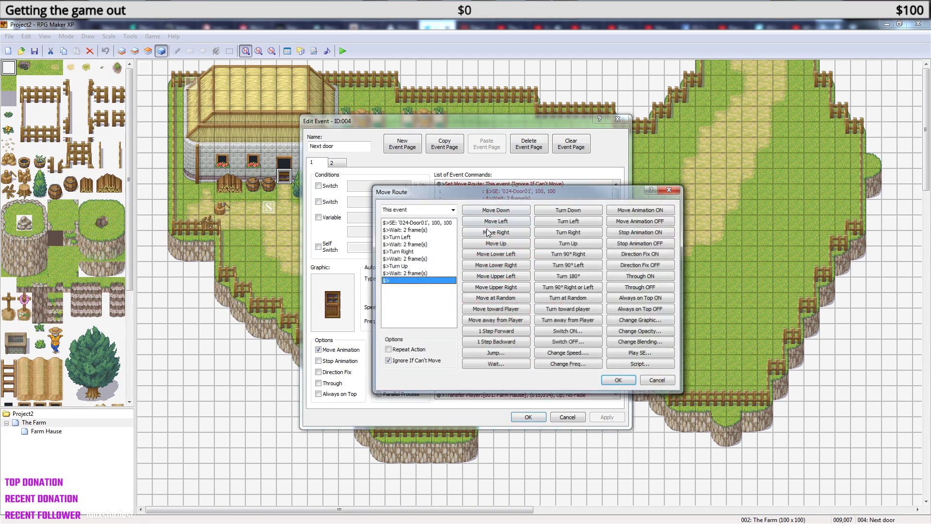
pyautogui.click(453, 210)
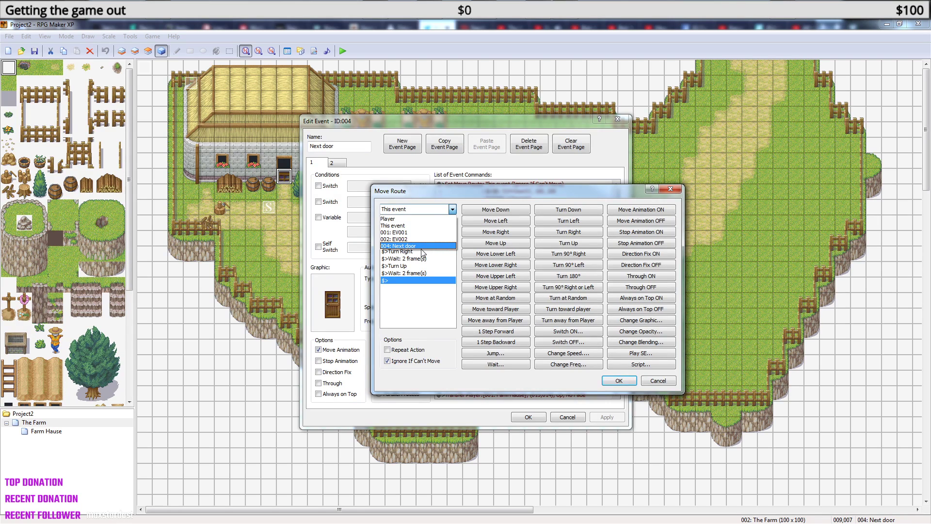
pyautogui.click(453, 210)
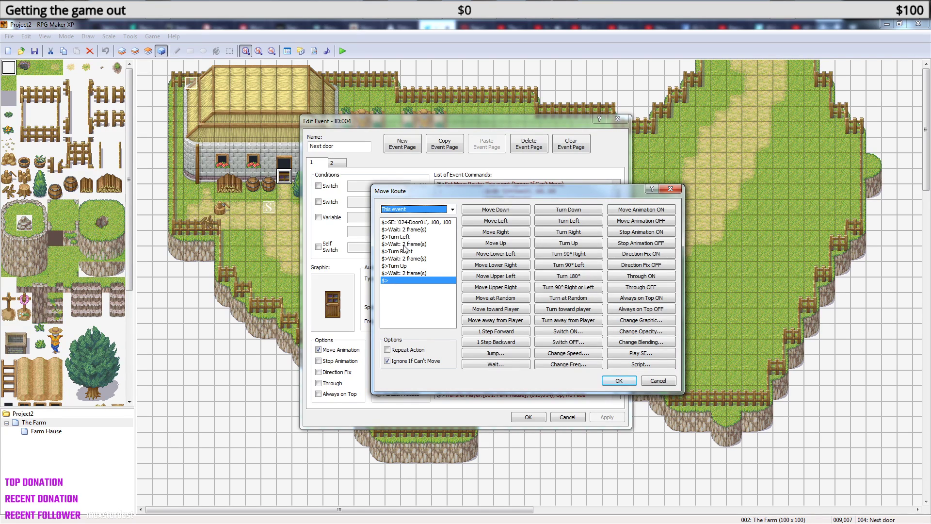
pyautogui.click(671, 188)
# - Examine the door frames of the 170-Door01 graphic from closed to fully open, leaving the event's graphic as it is
pyautogui.doubleClick(339, 300)
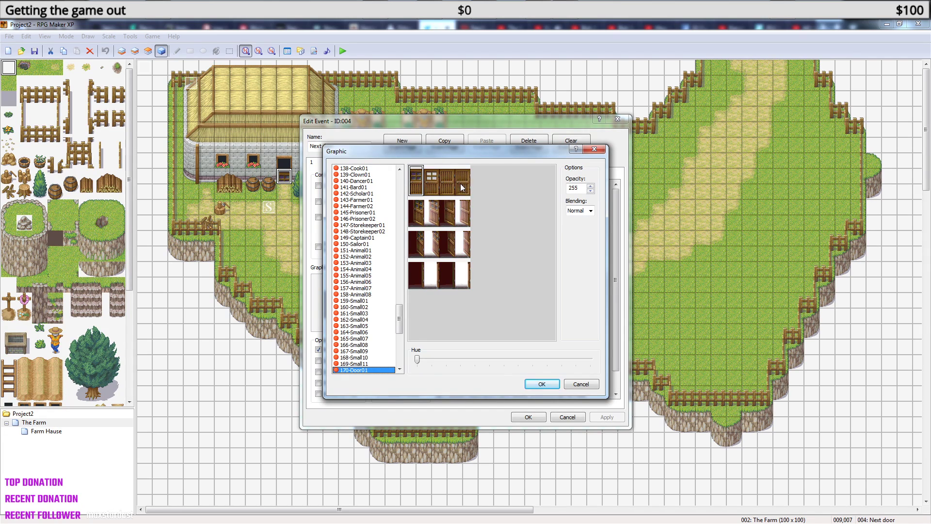
pyautogui.click(435, 180)
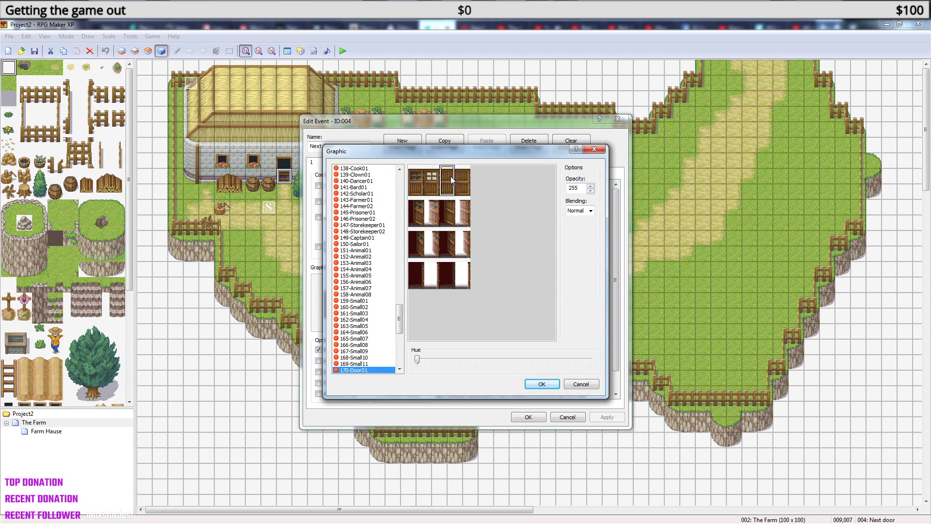
pyautogui.click(417, 181)
pyautogui.click(419, 183)
pyautogui.click(421, 213)
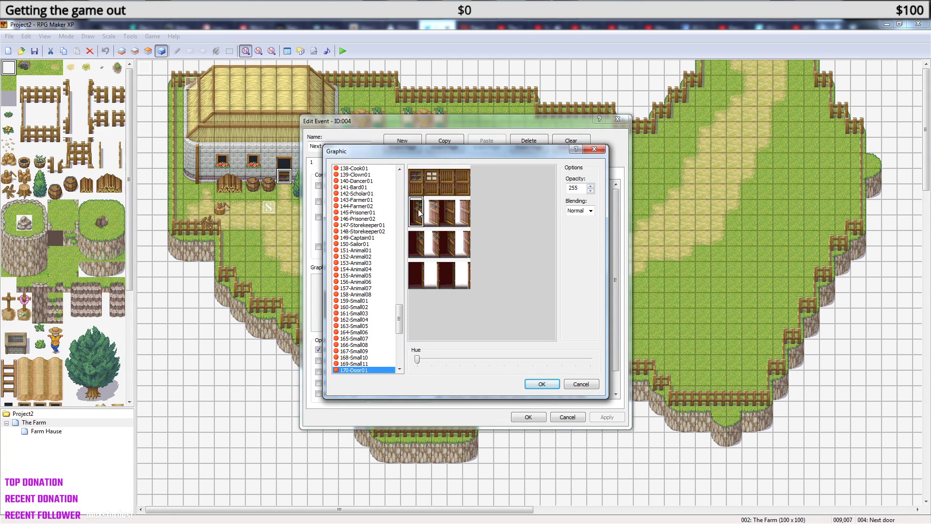
pyautogui.click(417, 250)
pyautogui.click(417, 275)
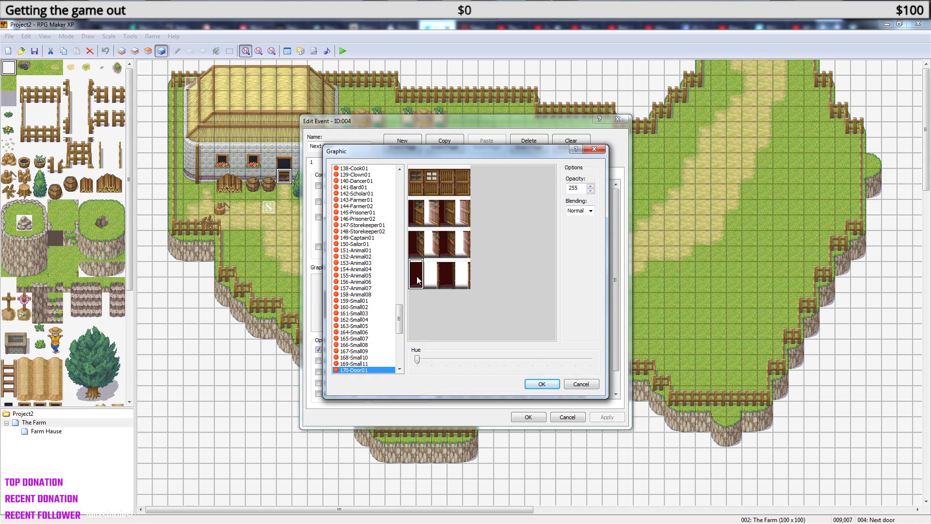
pyautogui.click(603, 152)
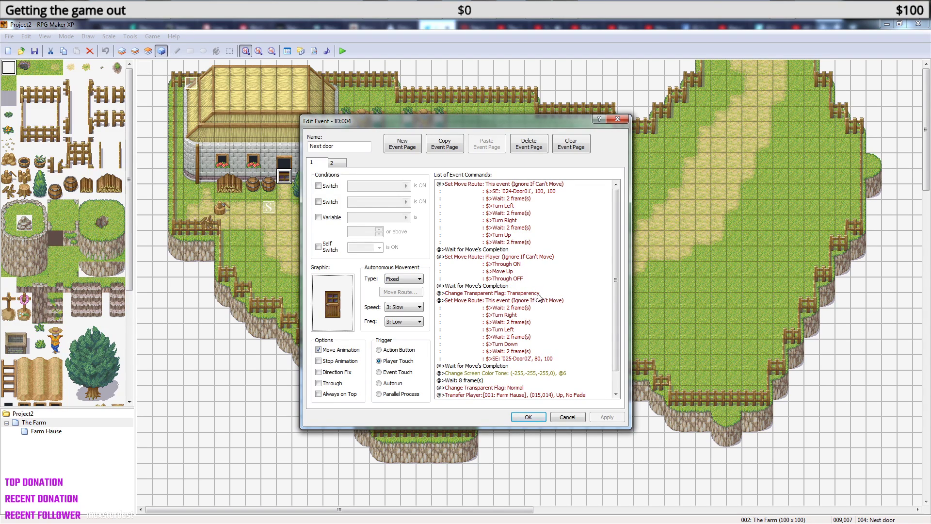
# - Inspect the Change Transparent Flag: Transparency command on page 1 and review the commands around it without editing
pyautogui.click(518, 294)
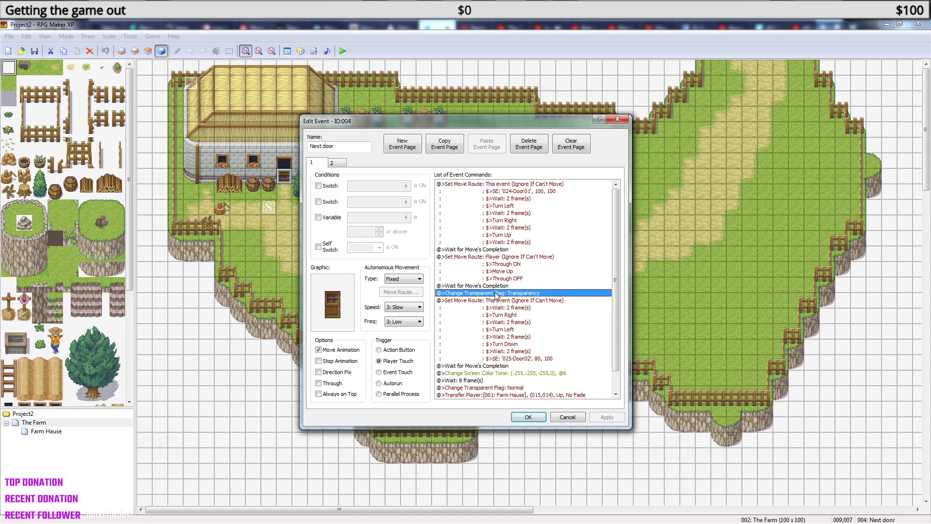
pyautogui.rightClick(495, 295)
pyautogui.click(529, 309)
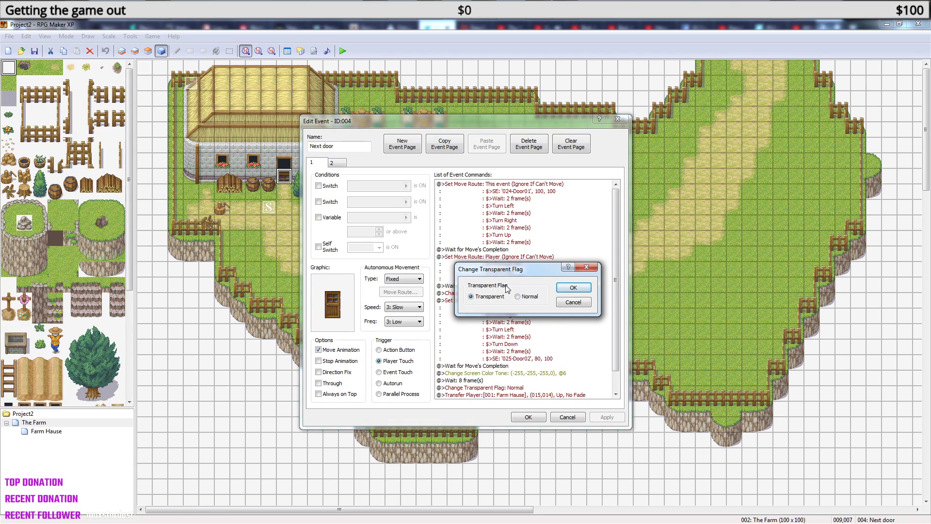
pyautogui.click(586, 267)
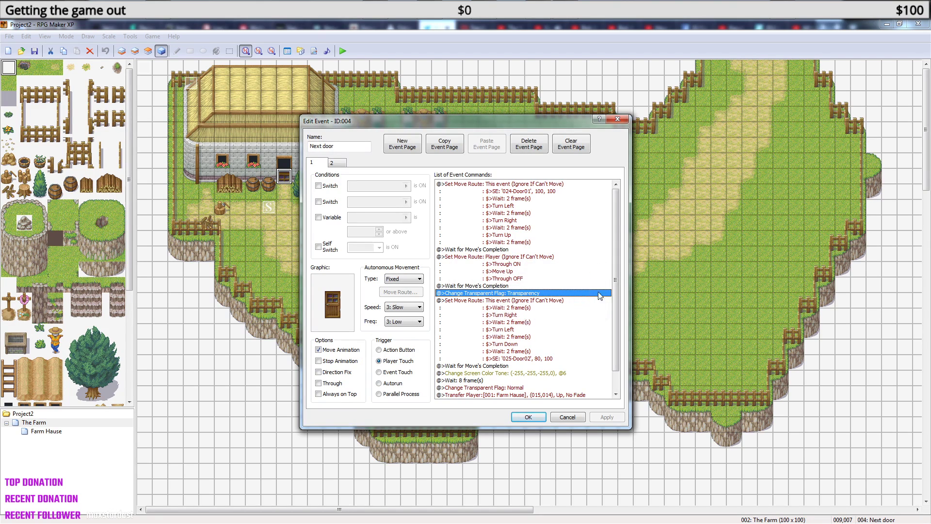
pyautogui.moveTo(616, 294); pyautogui.dragTo(615, 313)
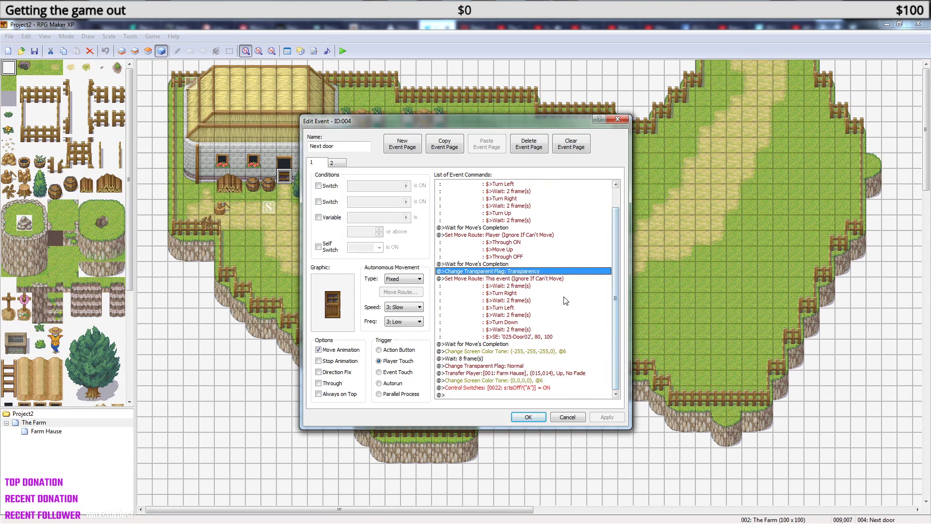
pyautogui.click(514, 279)
pyautogui.click(511, 272)
pyautogui.rightClick(510, 272)
pyautogui.click(546, 288)
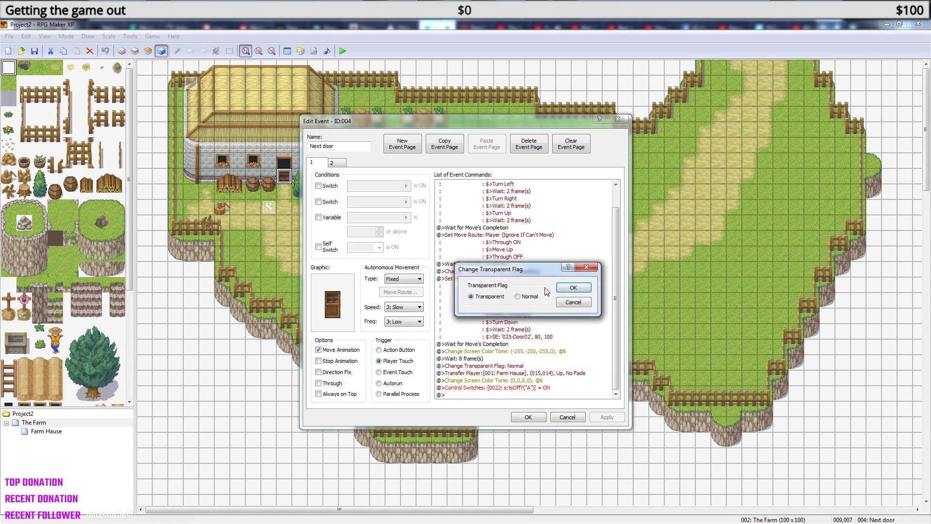
pyautogui.click(585, 268)
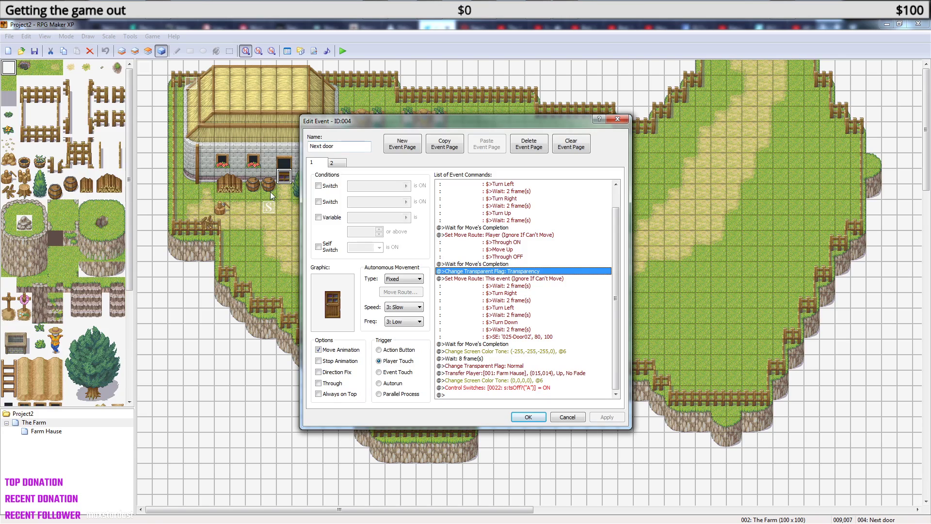
# - Compare the conditions, triggers and commands of the door event's pages 1 and 2, closing the event without changes
pyautogui.click(338, 166)
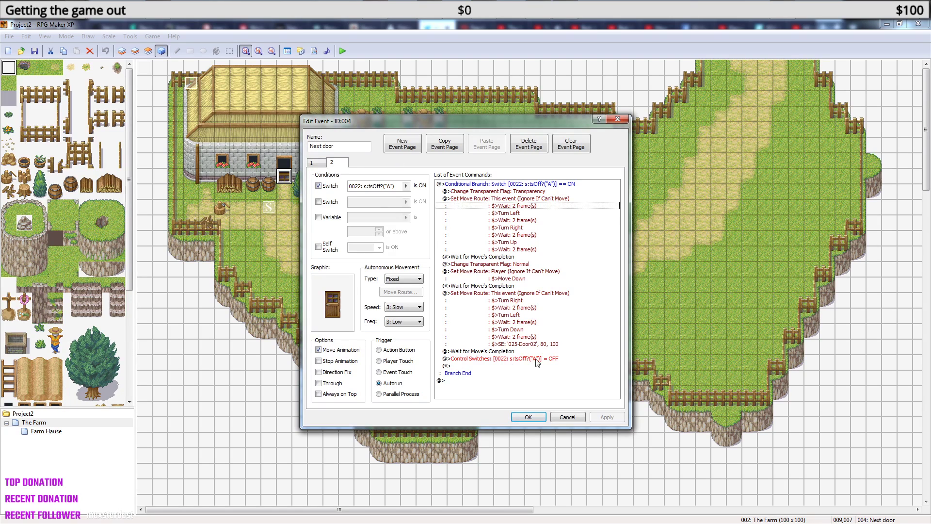
pyautogui.click(314, 164)
pyautogui.click(334, 163)
pyautogui.click(320, 162)
pyautogui.click(623, 122)
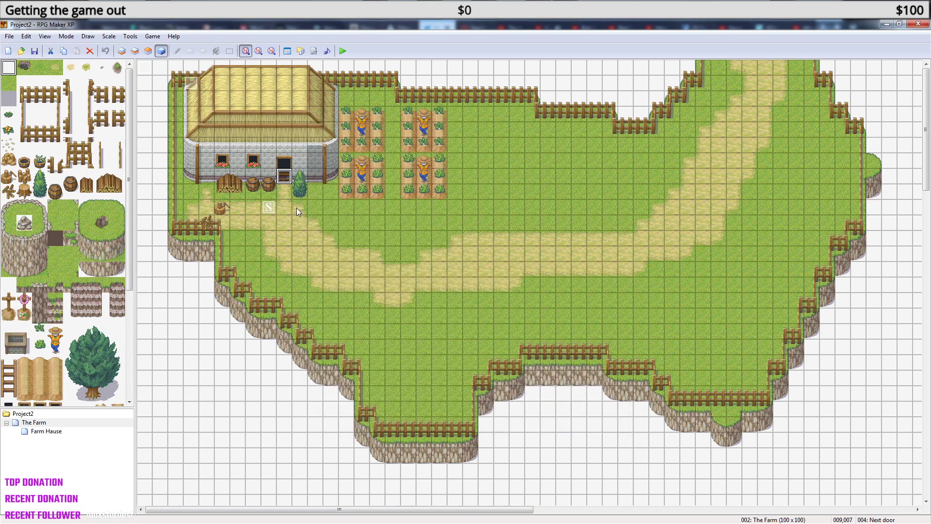
pyautogui.doubleClick(284, 180)
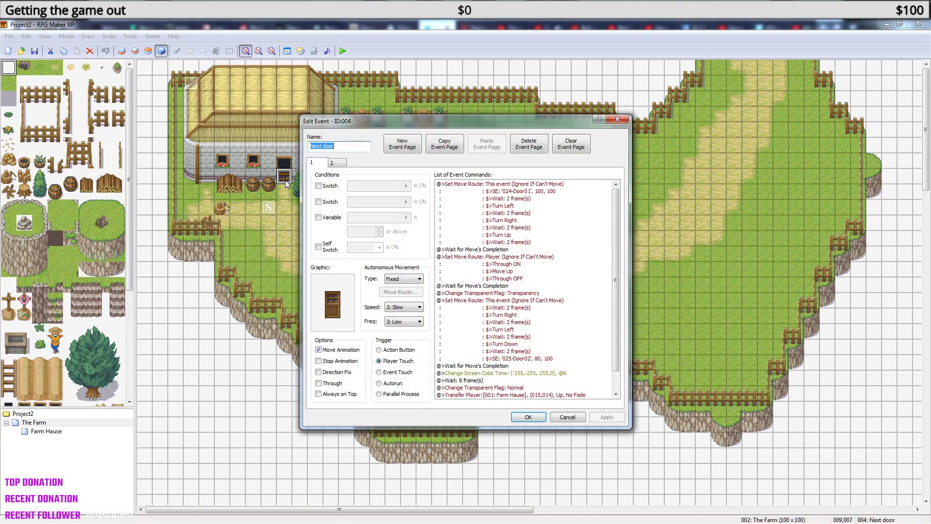
pyautogui.click(342, 166)
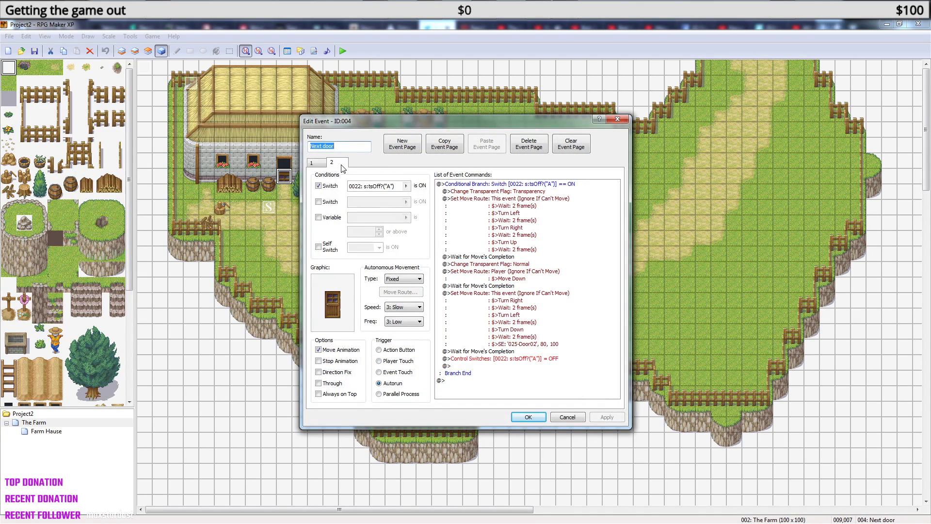
pyautogui.click(316, 164)
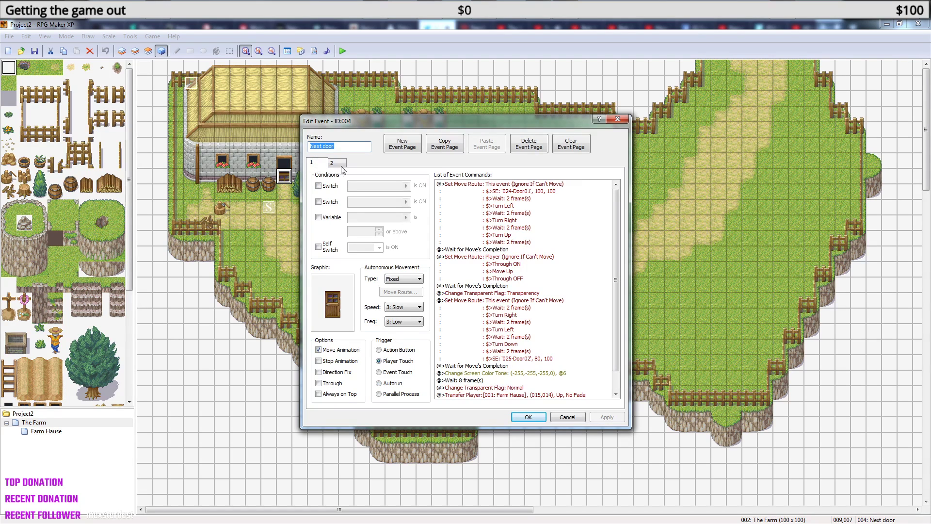
pyautogui.click(618, 119)
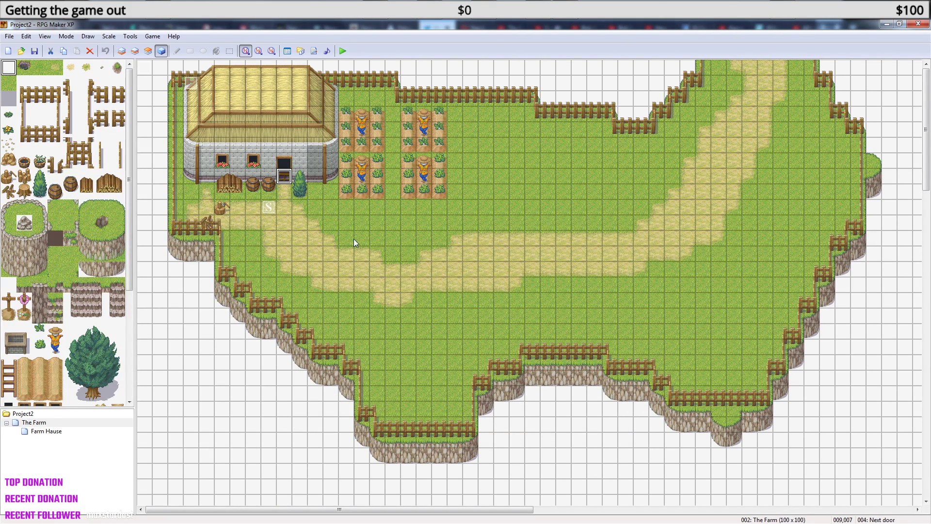
# - Paste a copy of the door event onto the grass just beside the farmhouse's small tree and briefly launch a playtest
pyautogui.click(316, 193)
pyautogui.hotkey('ctrl', 'v')
pyautogui.click(343, 50)
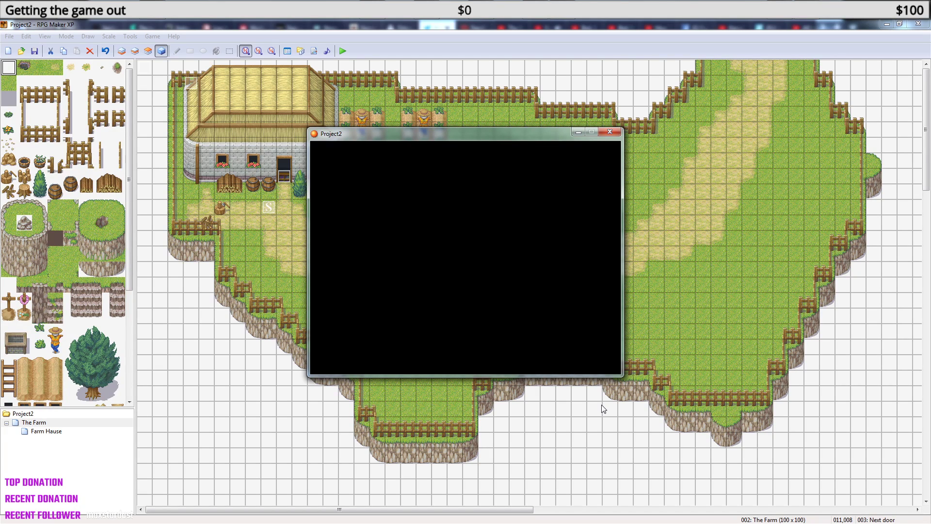
pyautogui.click(612, 131)
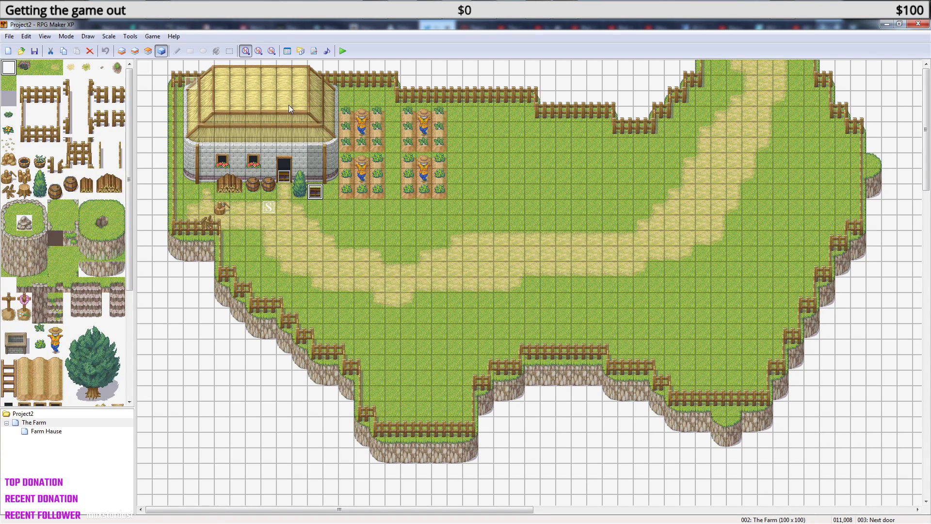
# - Playtest a new game, walking the character in and out of the farmhouse door twice to compare how both doors behave
pyautogui.click(343, 50)
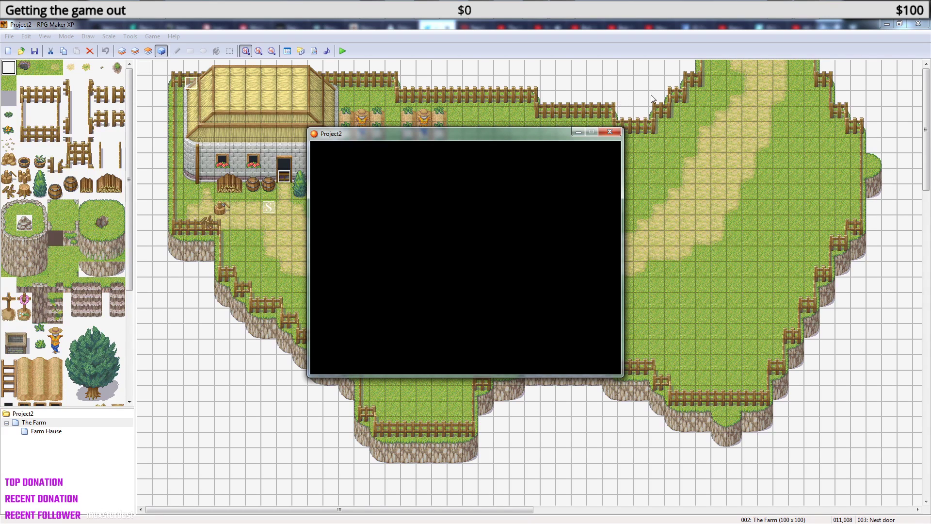
pyautogui.press('Return')
pyautogui.press('Right')
pyautogui.press('Up')
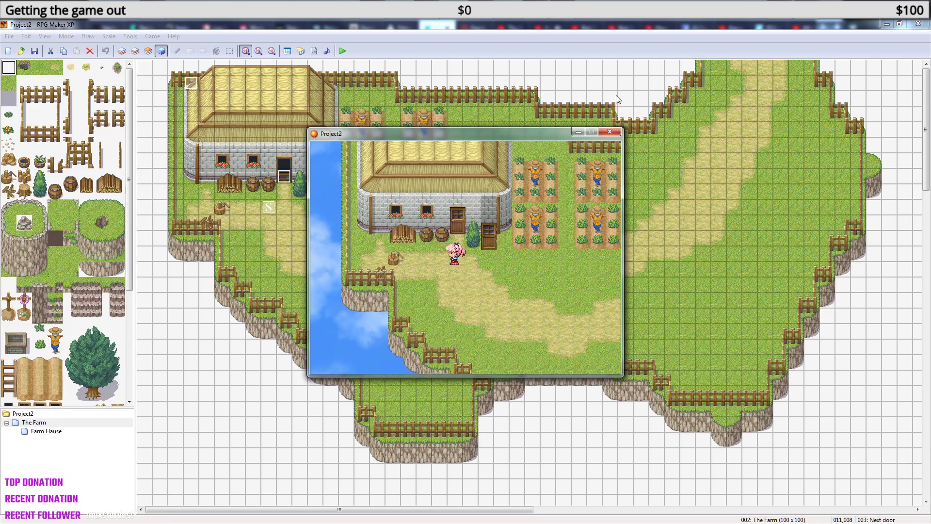
pyautogui.press('Up')
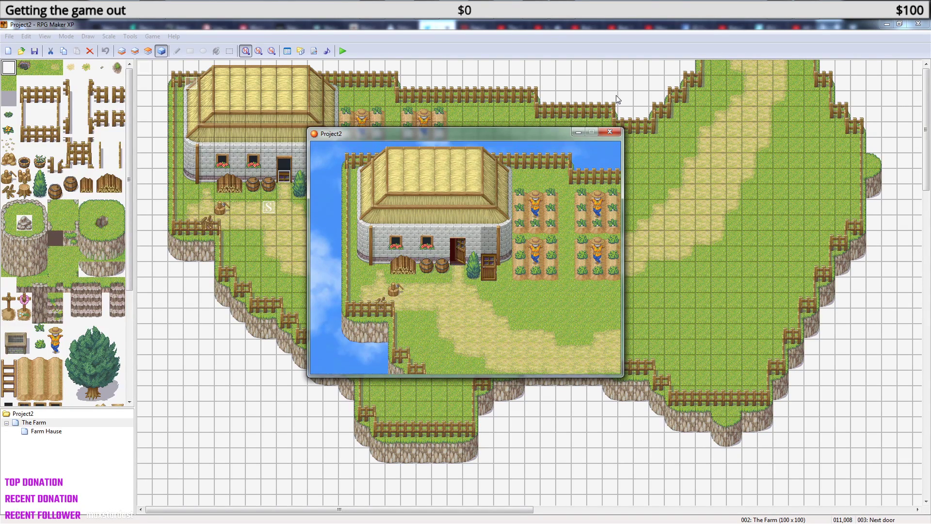
pyautogui.press('Down')
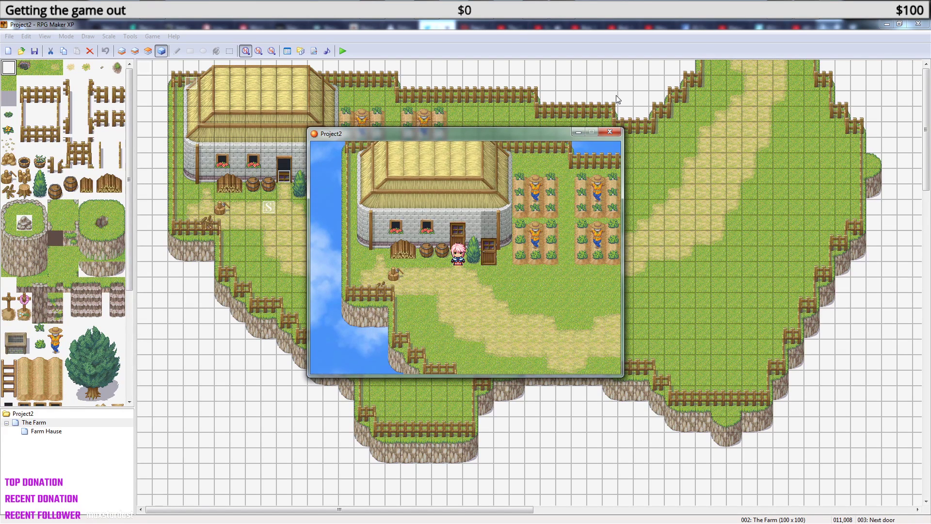
pyautogui.press('Up')
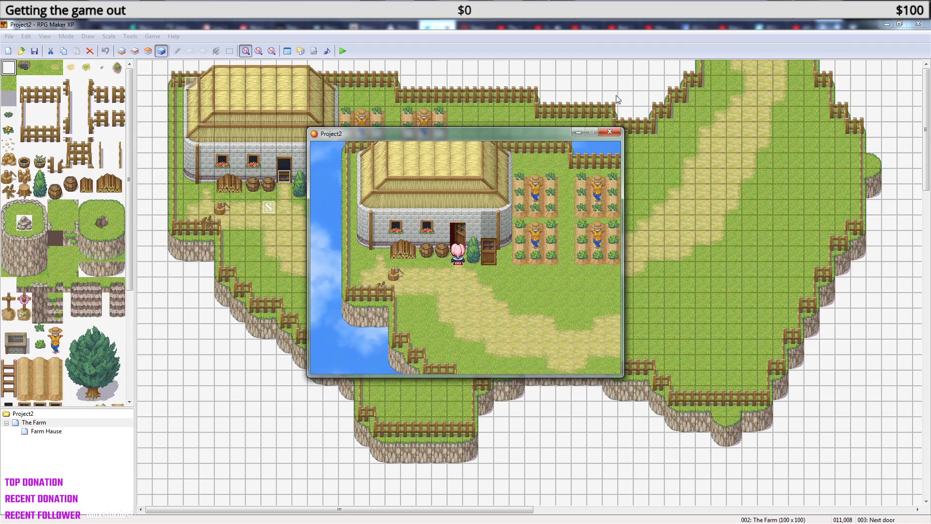
pyautogui.press('Down')
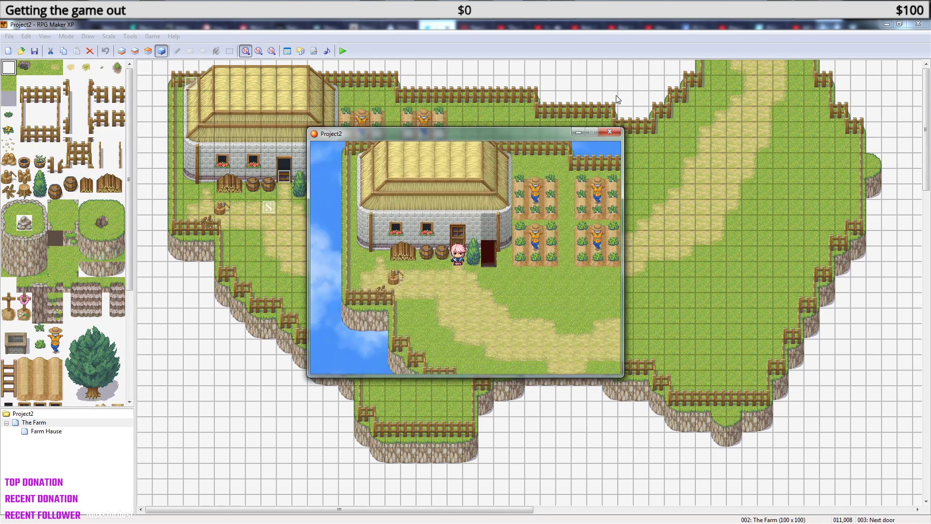
pyautogui.press('Down')
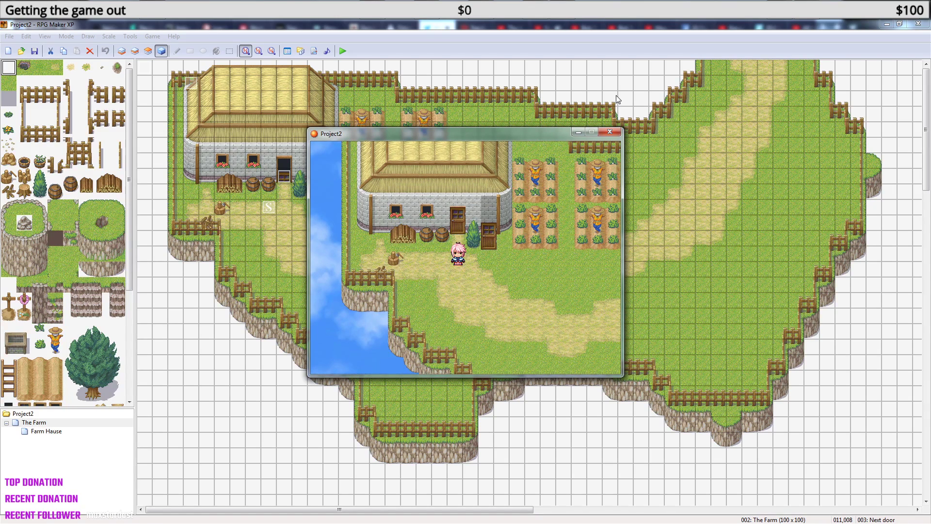
# - Walk the character in and out of the farmhouse door once more, then end the playtest
pyautogui.press('Right')
pyautogui.press('Right')
pyautogui.press('Up')
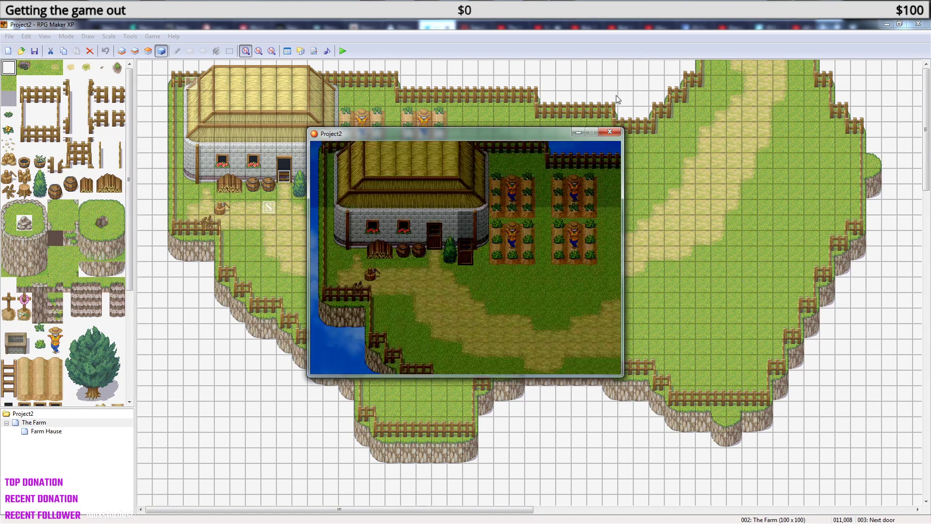
pyautogui.press('Down')
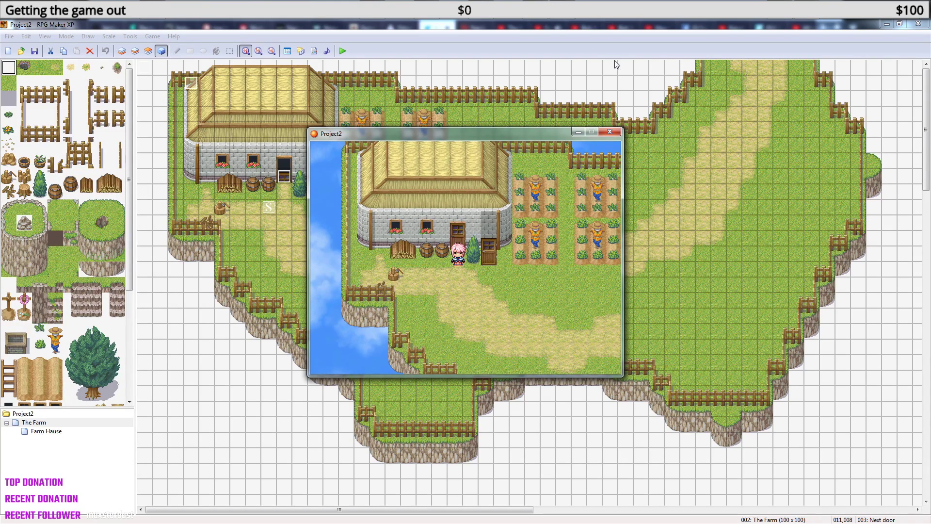
pyautogui.click(610, 131)
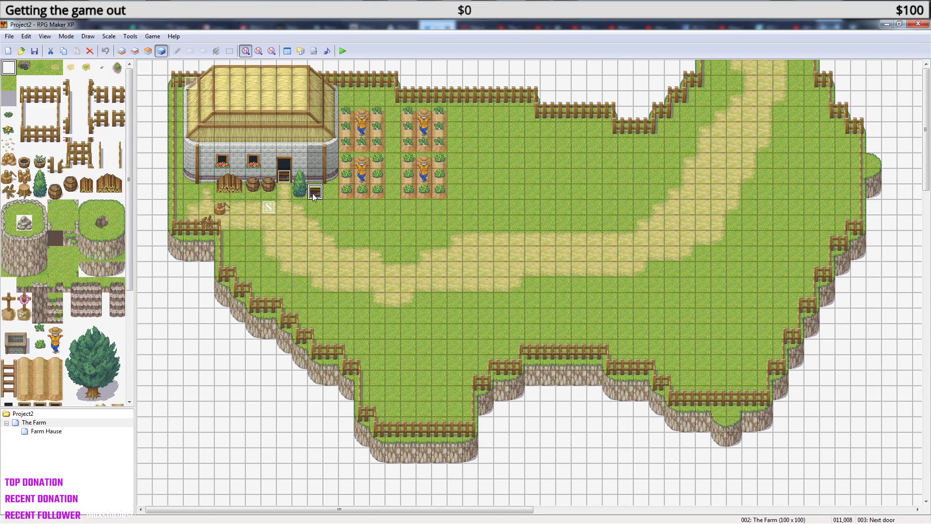
# - Change the Conditional Branch on page 2 of the farmhouse door event to check that Self Switch A is ON
pyautogui.doubleClick(283, 178)
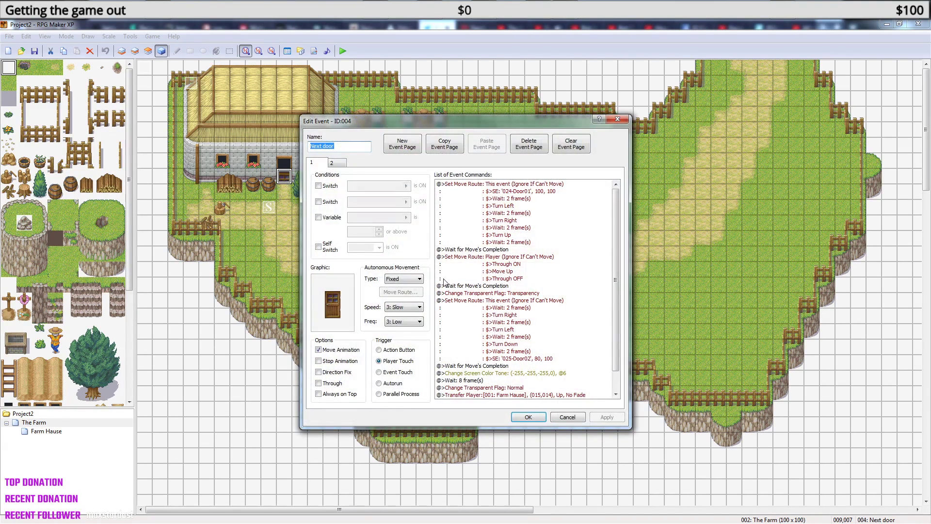
pyautogui.click(333, 163)
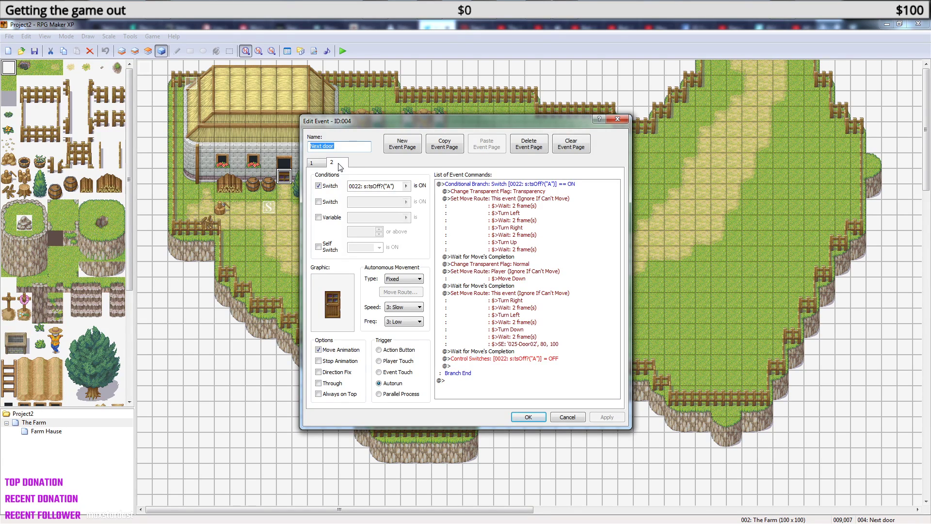
pyautogui.click(510, 184)
pyautogui.rightClick(511, 185)
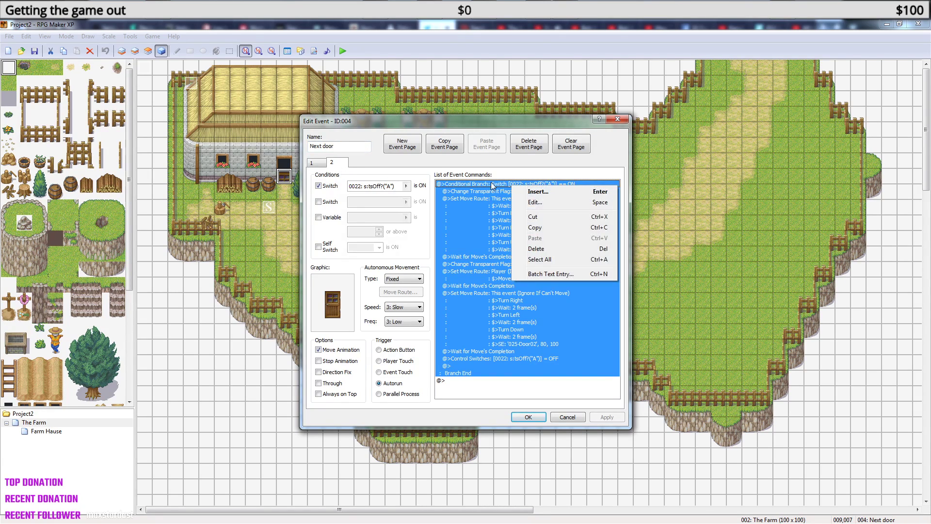
pyautogui.click(535, 201)
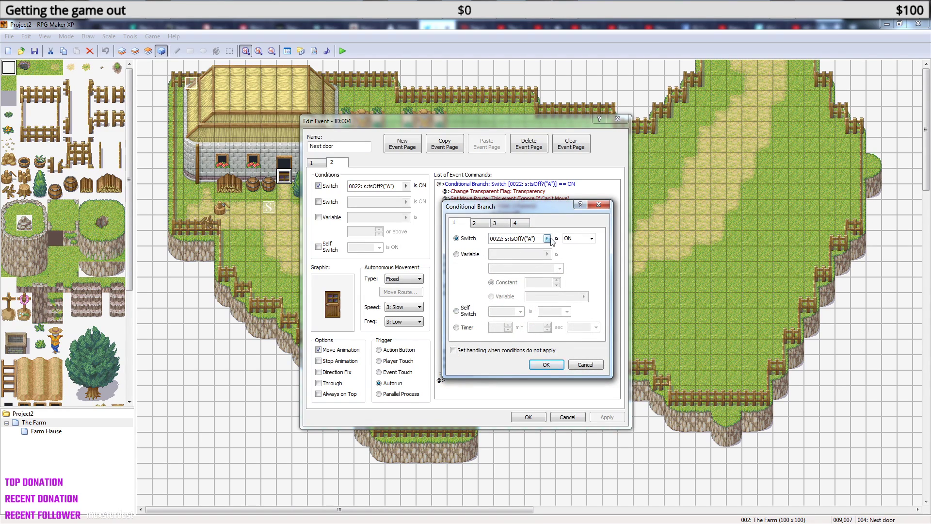
pyautogui.click(457, 312)
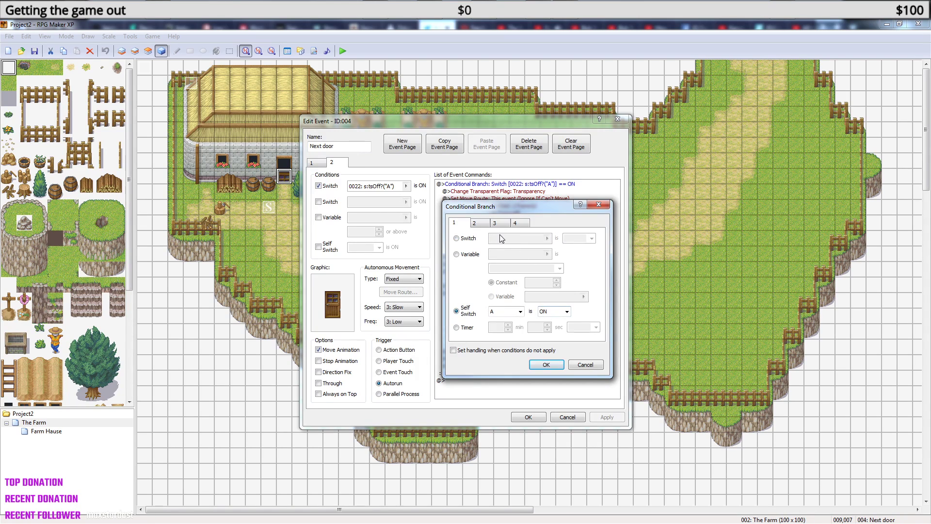
pyautogui.click(458, 239)
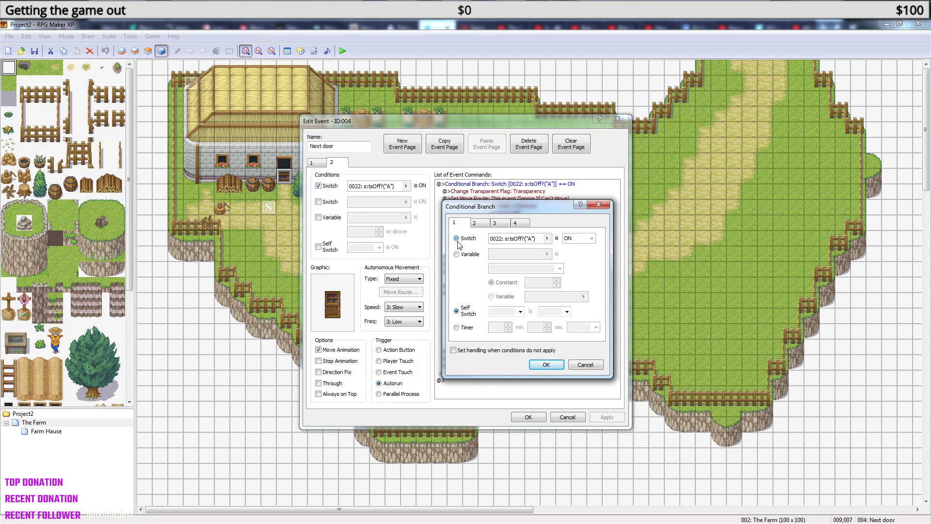
pyautogui.click(457, 312)
pyautogui.click(550, 363)
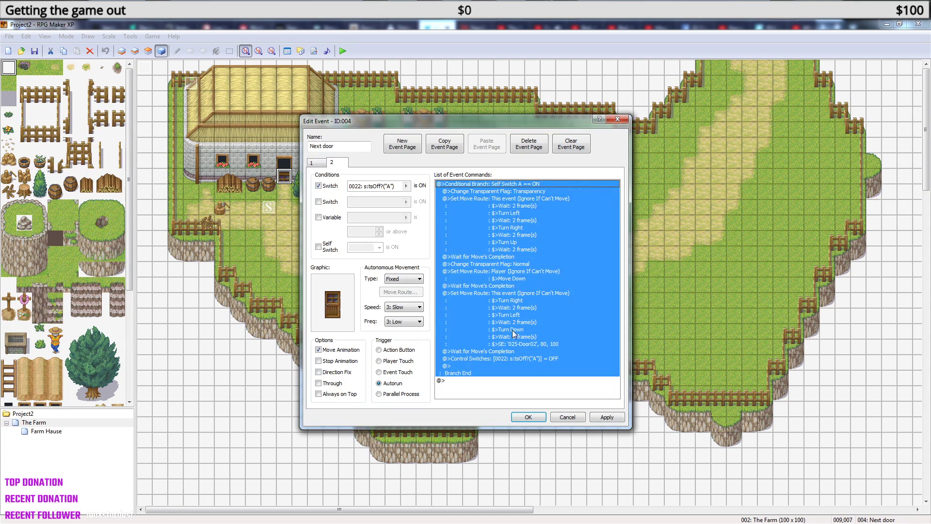
# - Replace the Control Switches command at the end of page 2's branch with Control Self Switch A = OFF
pyautogui.click(530, 249)
pyautogui.rightClick(509, 360)
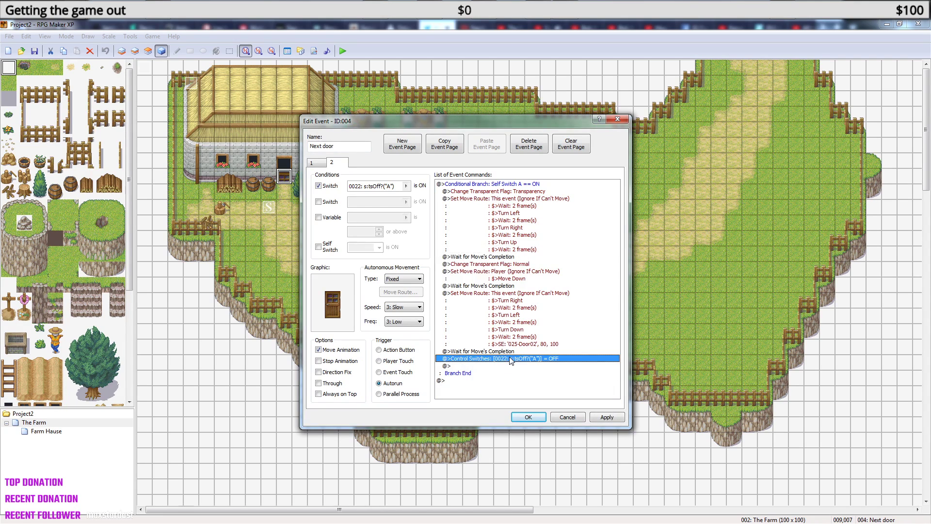
pyautogui.click(537, 375)
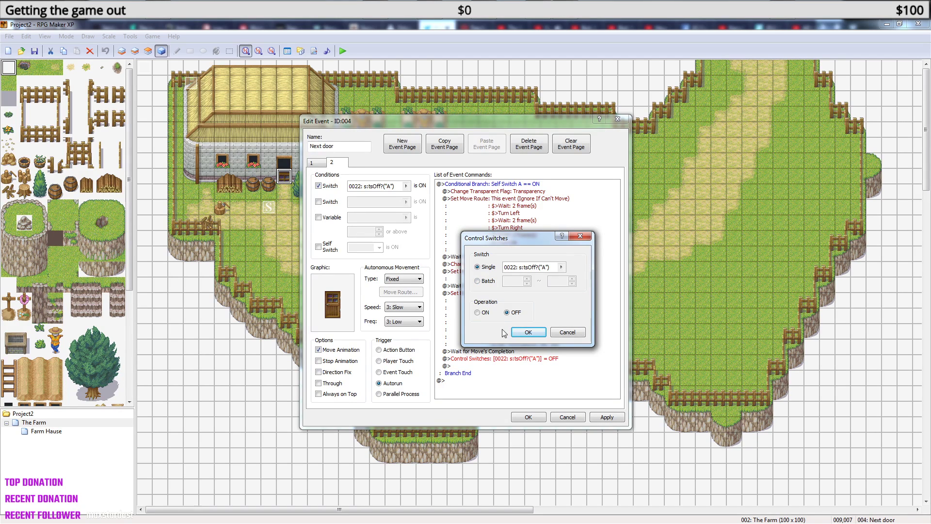
pyautogui.click(578, 237)
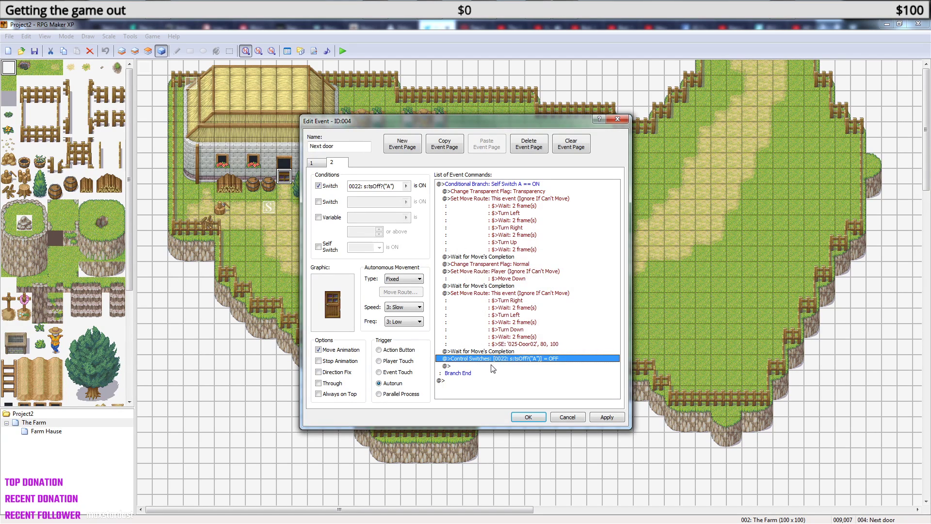
pyautogui.press('Delete')
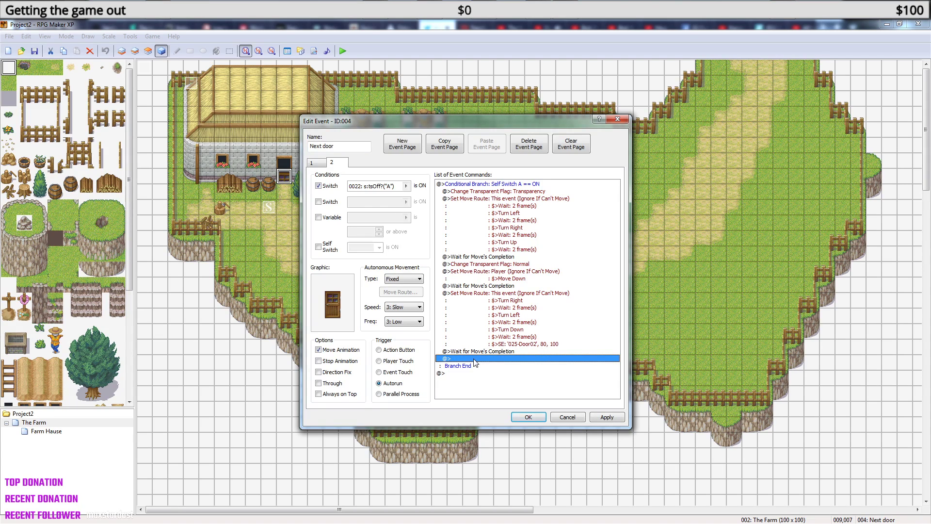
pyautogui.rightClick(476, 363)
pyautogui.click(490, 367)
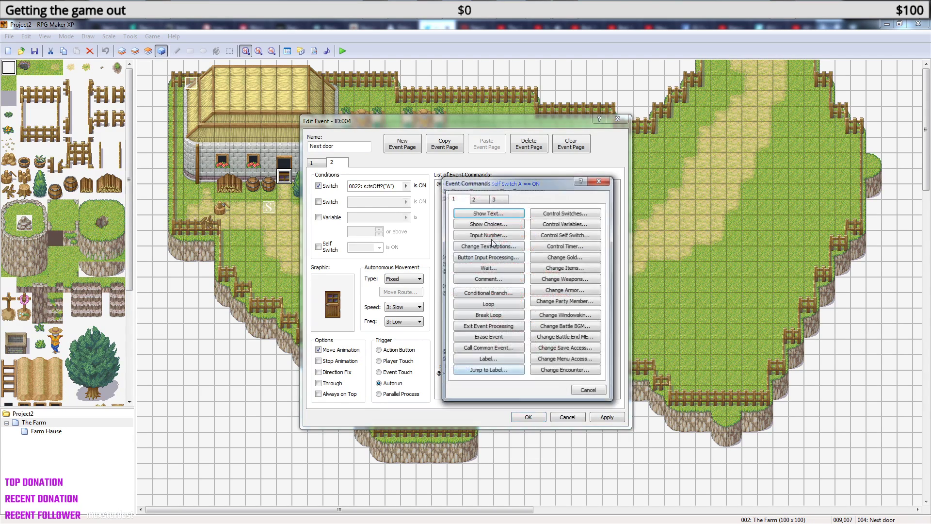
pyautogui.click(566, 235)
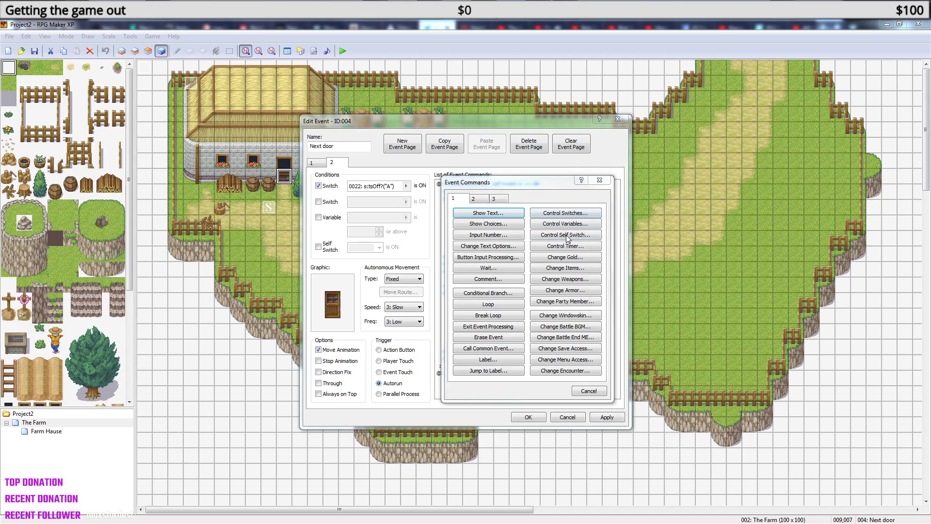
pyautogui.click(510, 310)
pyautogui.click(561, 276)
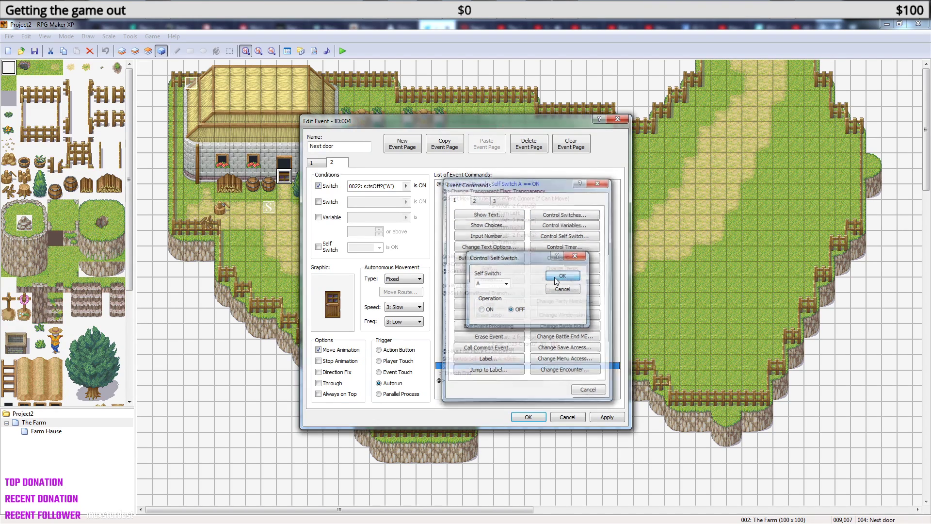
# - Make page 2 depend on Self Switch A instead of switch 0022, check page 1's conditions and save the event
pyautogui.click(318, 186)
pyautogui.click(320, 249)
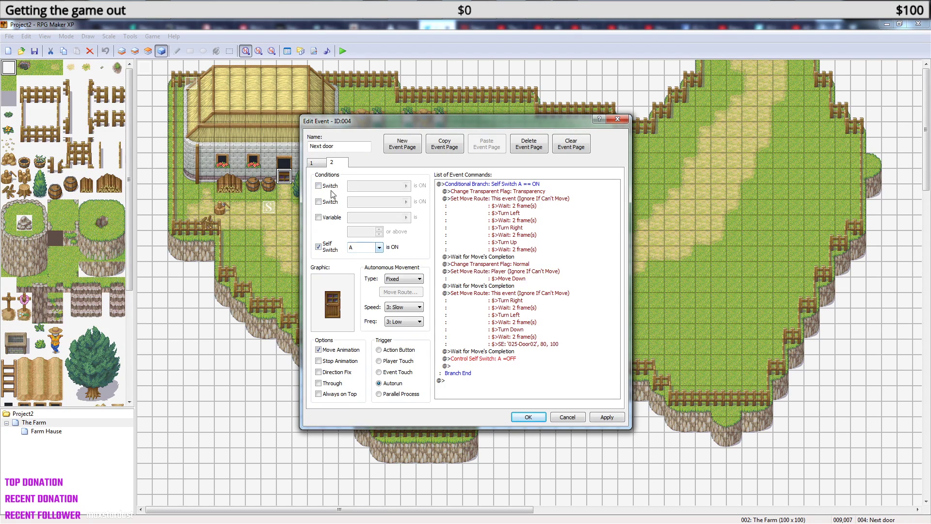
pyautogui.click(313, 163)
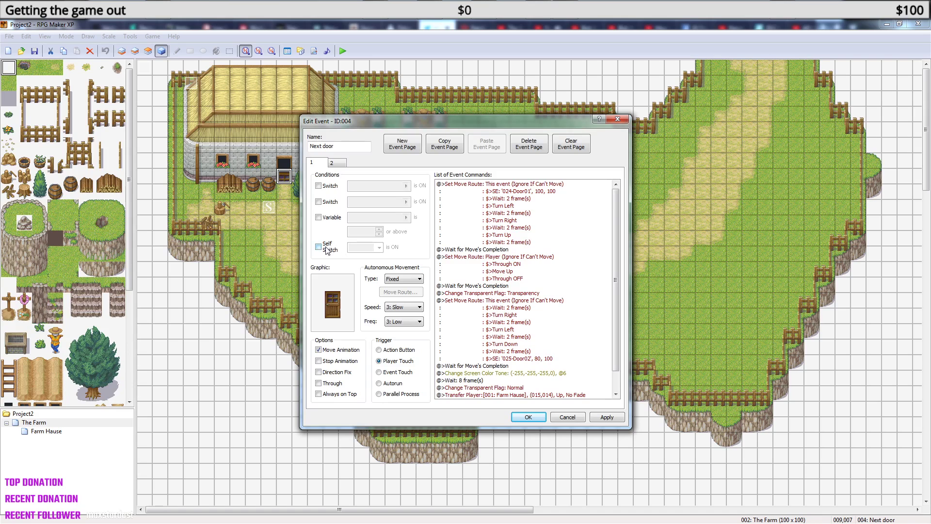
pyautogui.click(528, 417)
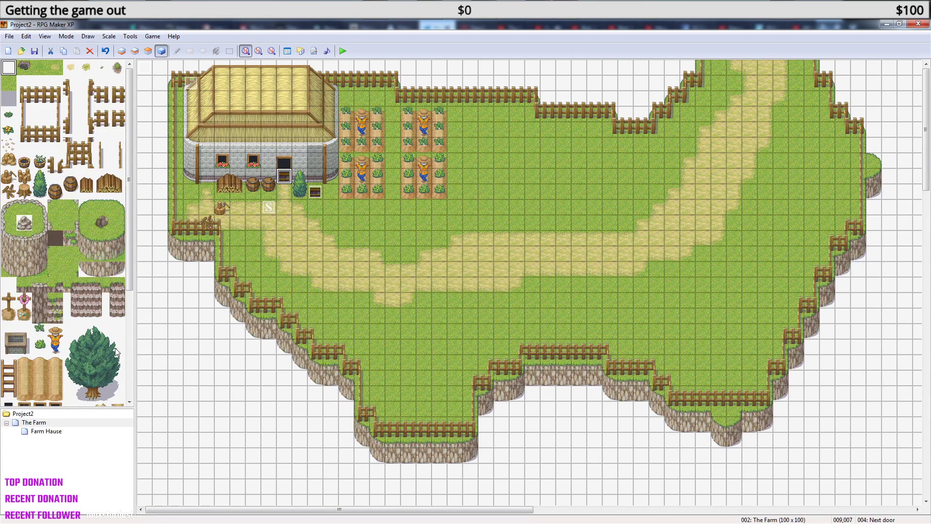
# - Review the commands of the Exit event on the Farm Hause map without editing, then return to The Farm map
pyautogui.click(28, 432)
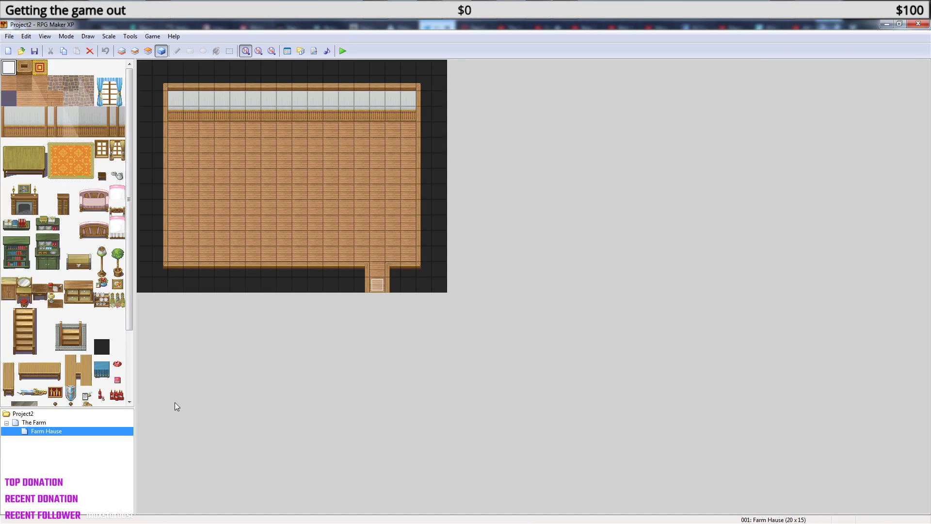
pyautogui.doubleClick(378, 285)
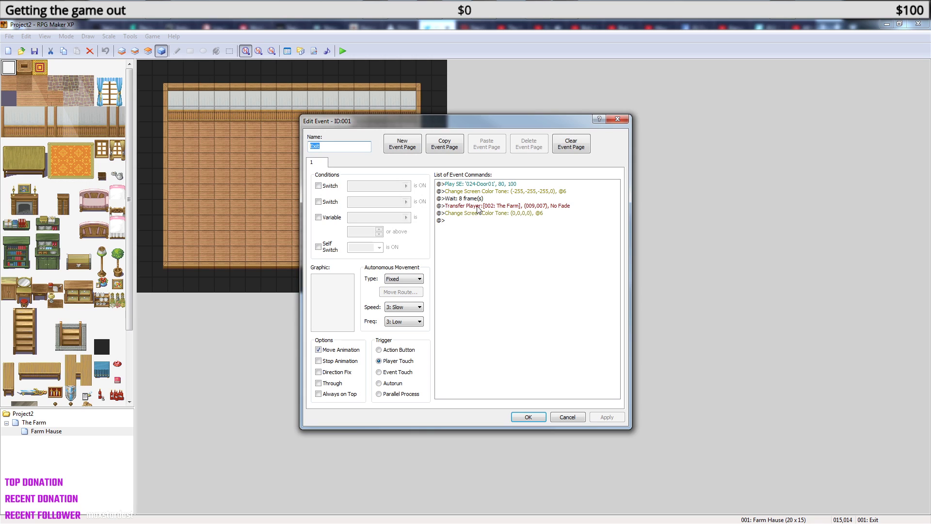
pyautogui.click(617, 119)
pyautogui.click(48, 423)
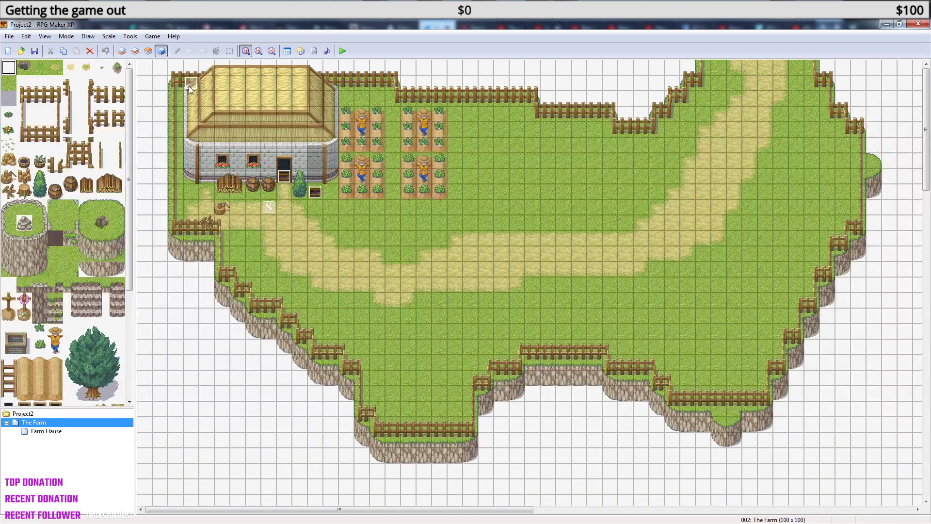
# - Save the project and playtest a new game, walking in and out of the farmhouse door before closing the playtest
pyautogui.click(344, 51)
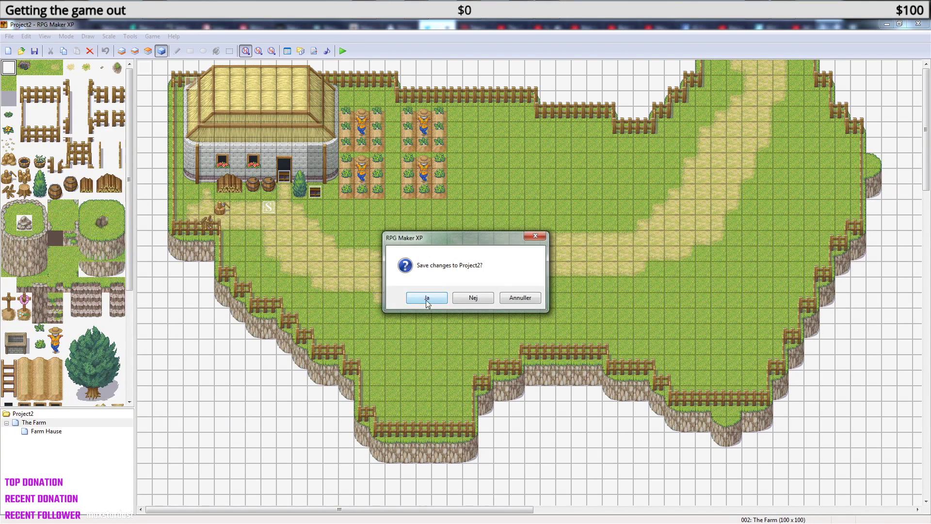
pyautogui.click(426, 297)
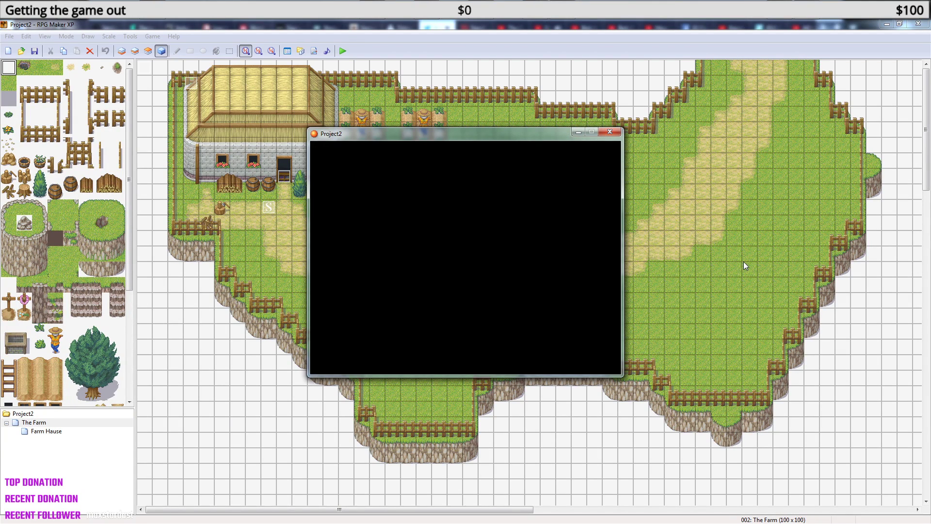
pyautogui.press('Return')
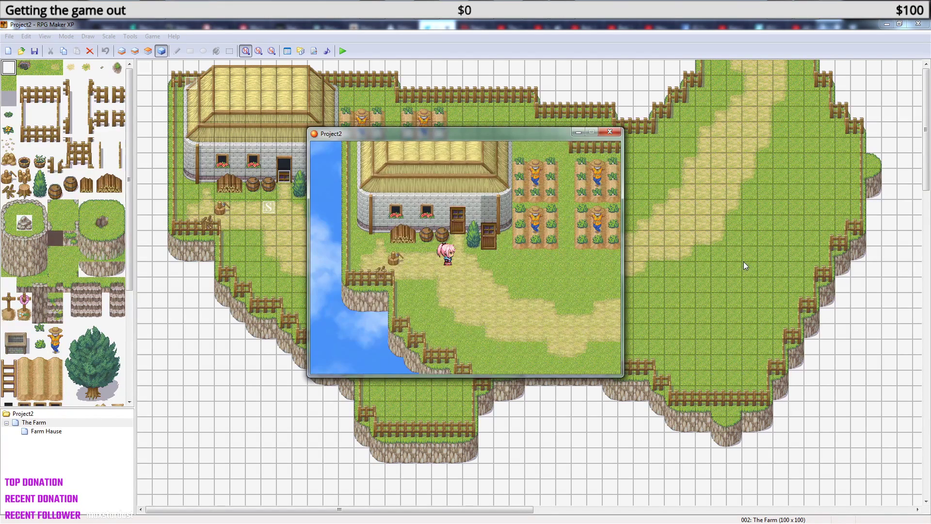
pyautogui.press('Right')
pyautogui.press('Up')
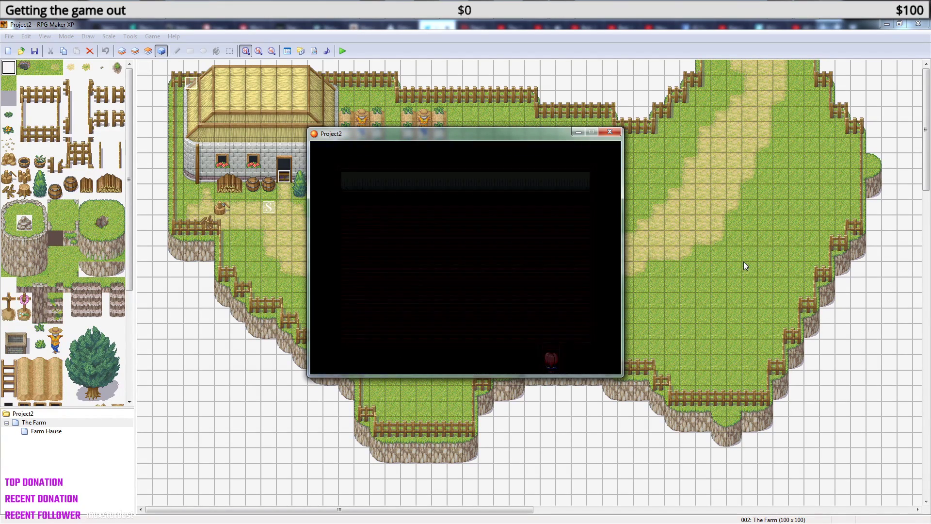
pyautogui.press('Up')
pyautogui.press('Down')
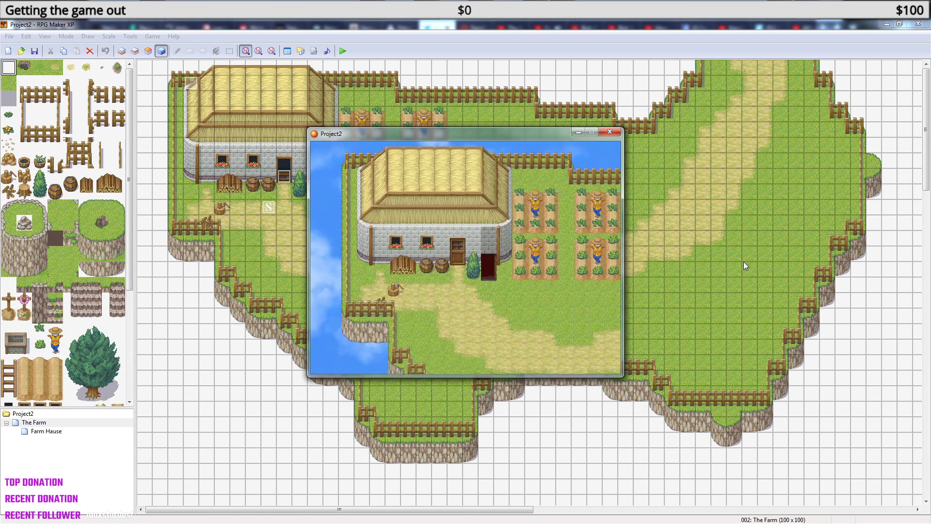
pyautogui.press('Up')
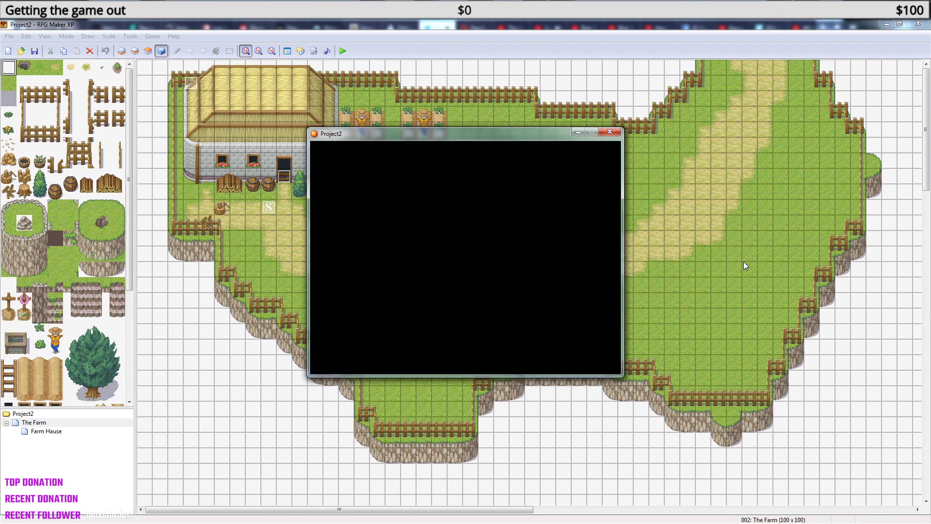
pyautogui.press('Up')
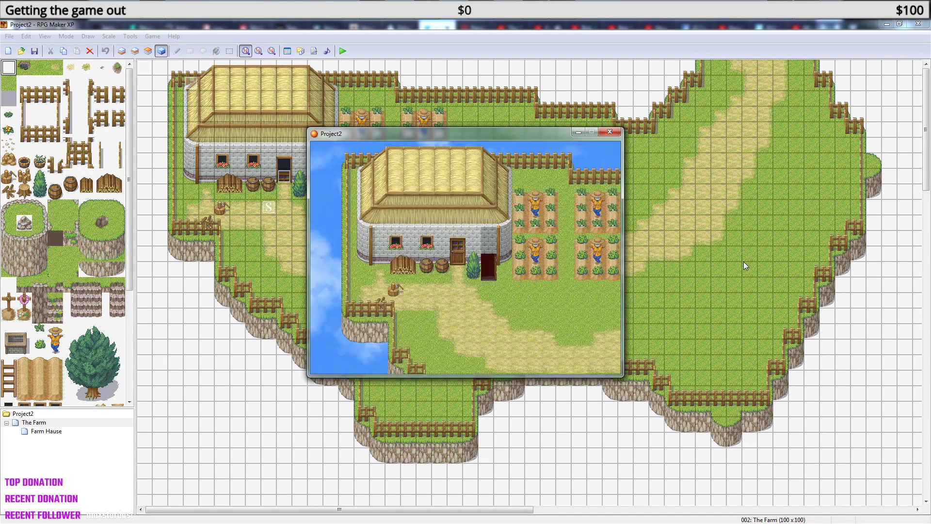
pyautogui.click(610, 131)
# - Delete the duplicate door event beside the farmhouse's tree, save the project and start a new game in a playtest
pyautogui.click(317, 198)
pyautogui.press('Delete')
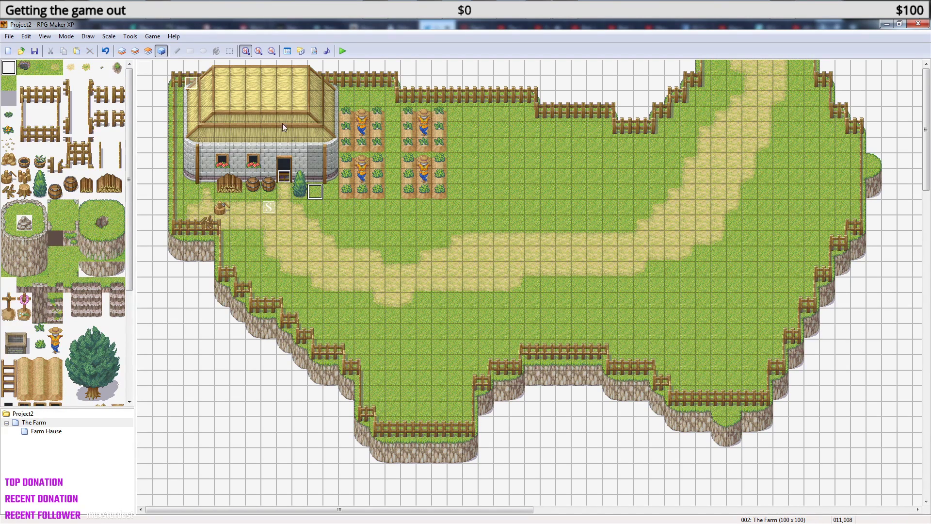
pyautogui.click(342, 52)
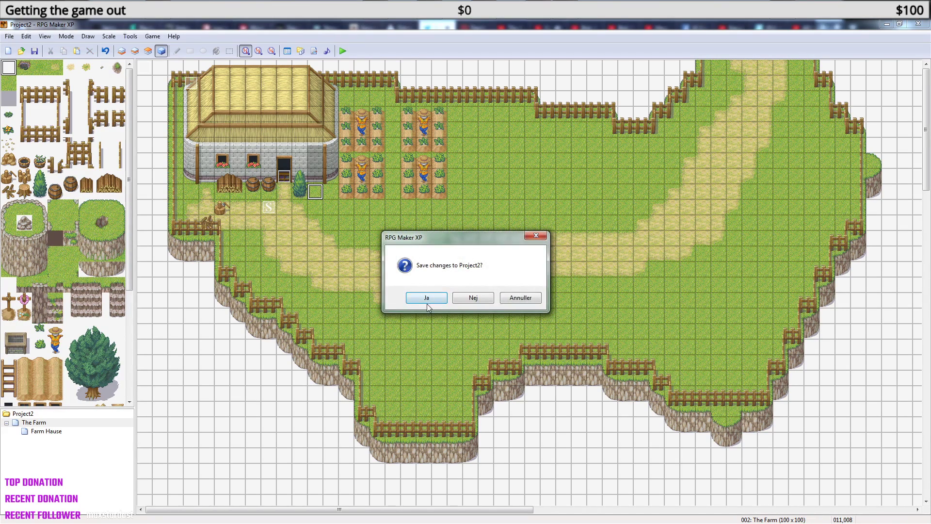
pyautogui.click(427, 296)
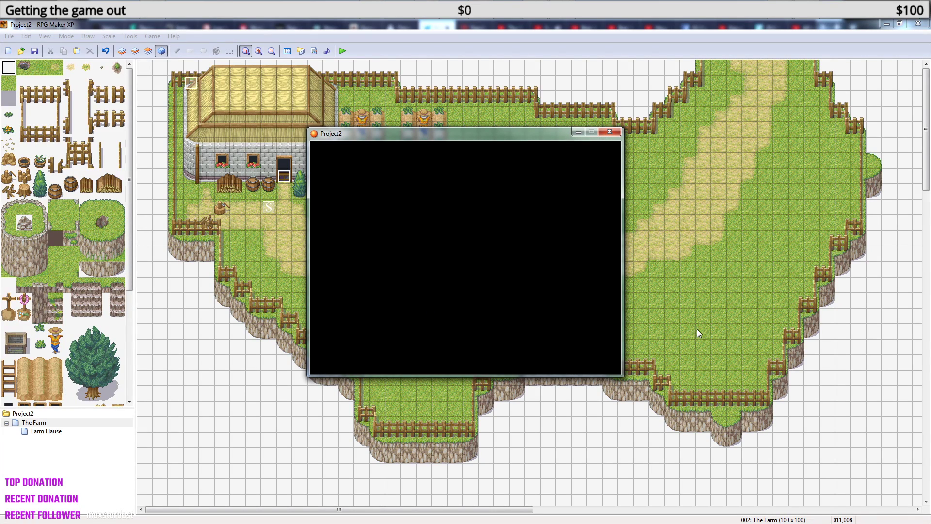
pyautogui.press('Return')
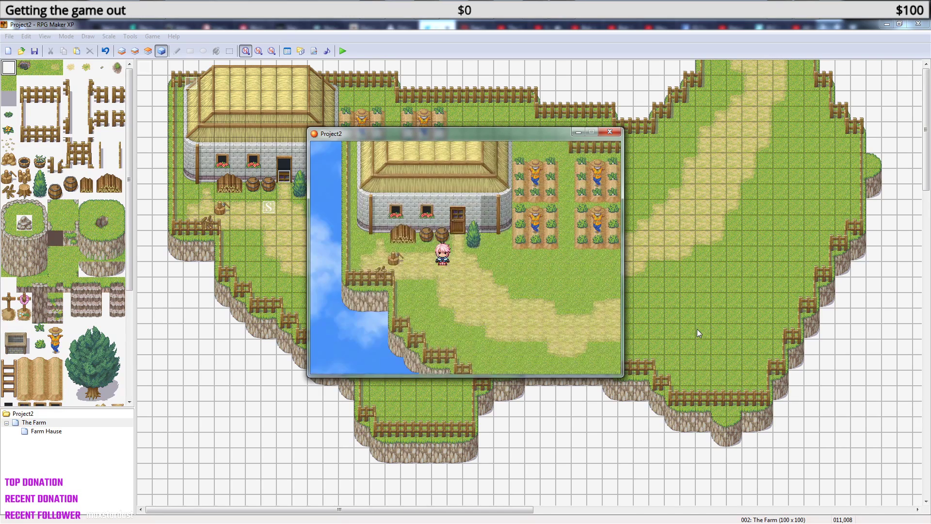
# - Walk the character in and out of the farmhouse door to test it with only one door, then close the playtest
pyautogui.press('Right')
pyautogui.press('Up')
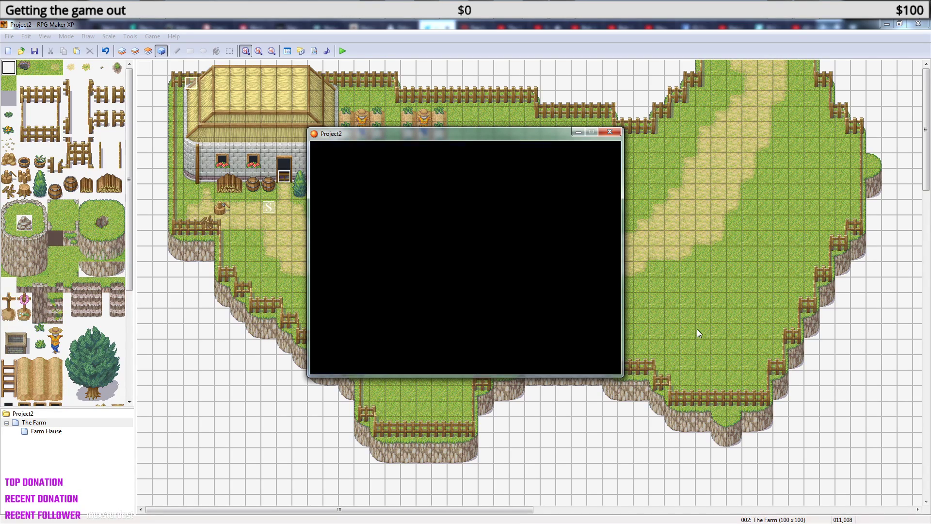
pyautogui.press('Down')
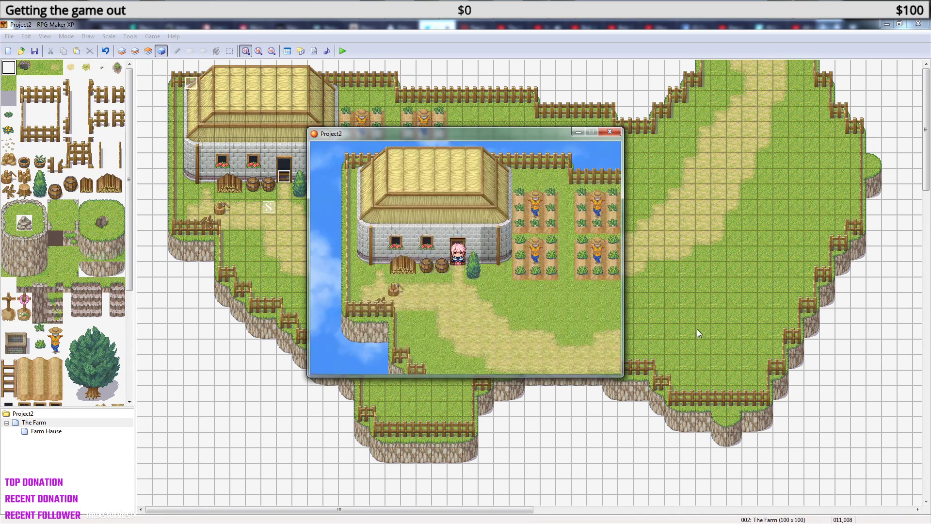
pyautogui.press('Down')
pyautogui.press('Up')
pyautogui.press('Down')
pyautogui.press('Down')
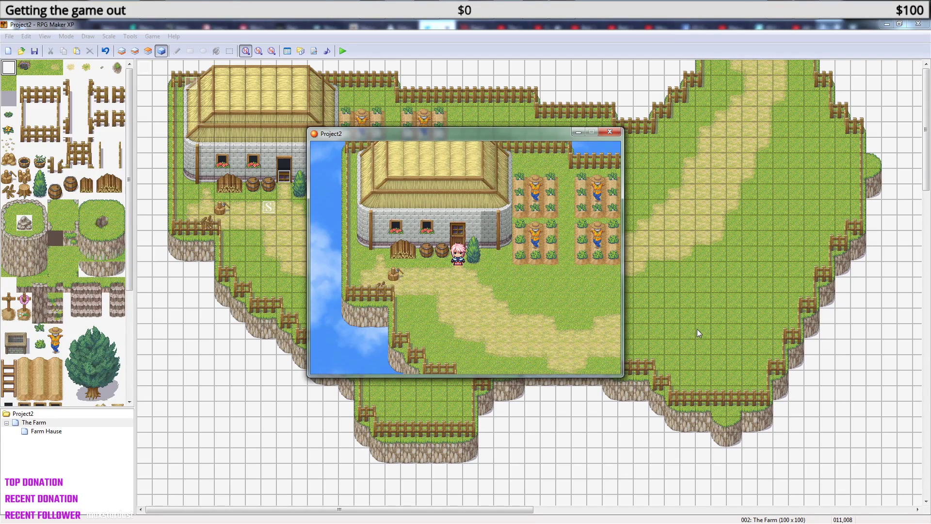
pyautogui.click(610, 130)
# - Review the conditions and commands on page 2 of the farmhouse's Next door event without editing them
pyautogui.doubleClick(285, 177)
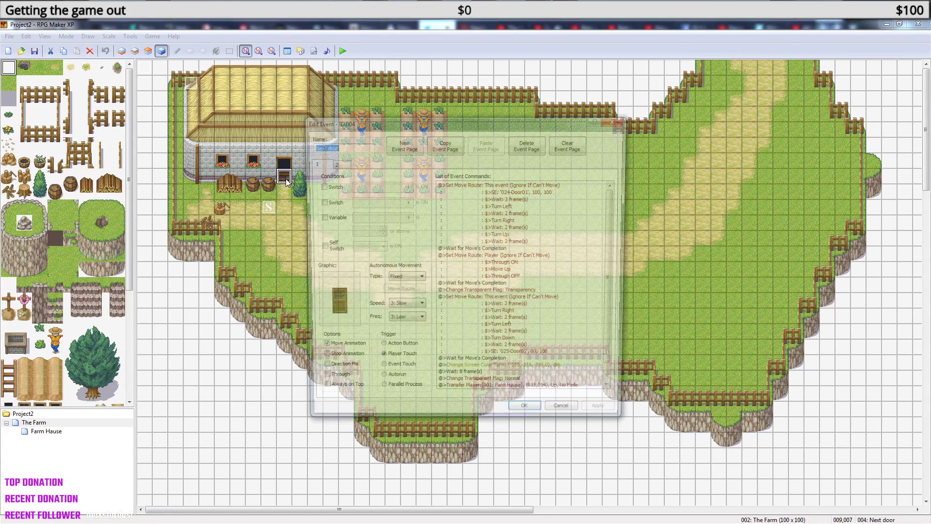
pyautogui.click(337, 162)
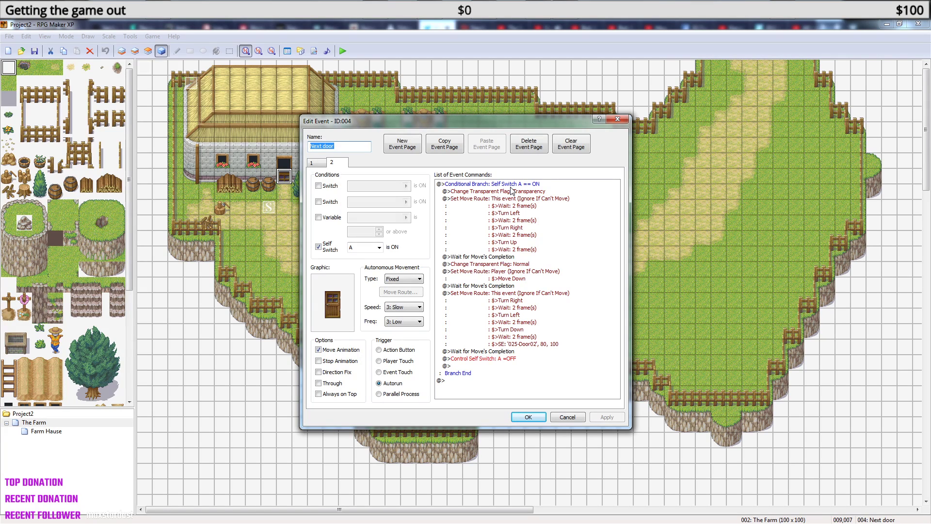
pyautogui.click(621, 121)
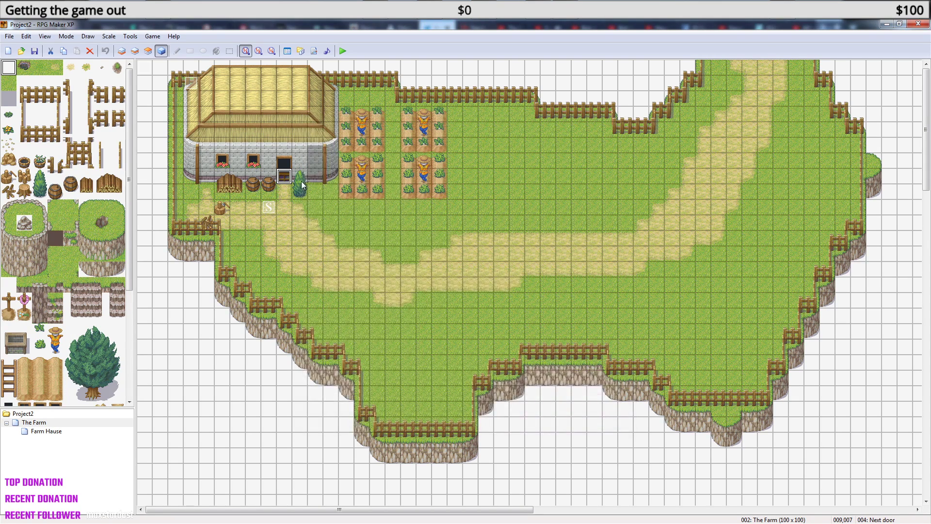
# - Inspect the Exit event's command list on the Farm Hause map without changes and go back to The Farm map
pyautogui.click(48, 432)
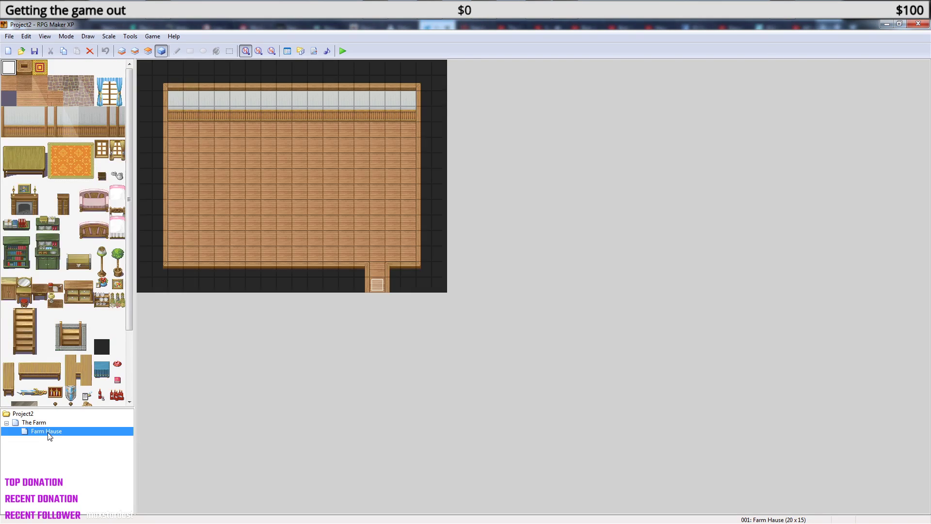
pyautogui.doubleClick(378, 286)
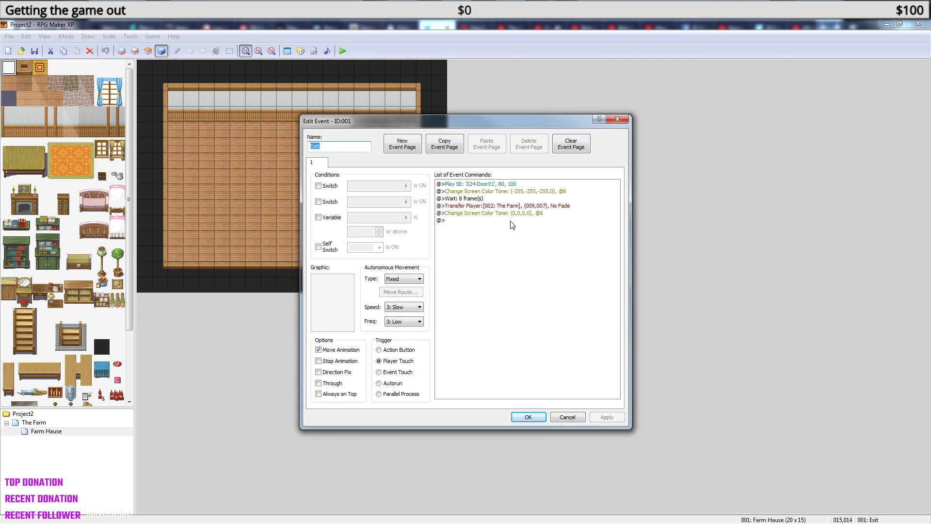
pyautogui.click(513, 220)
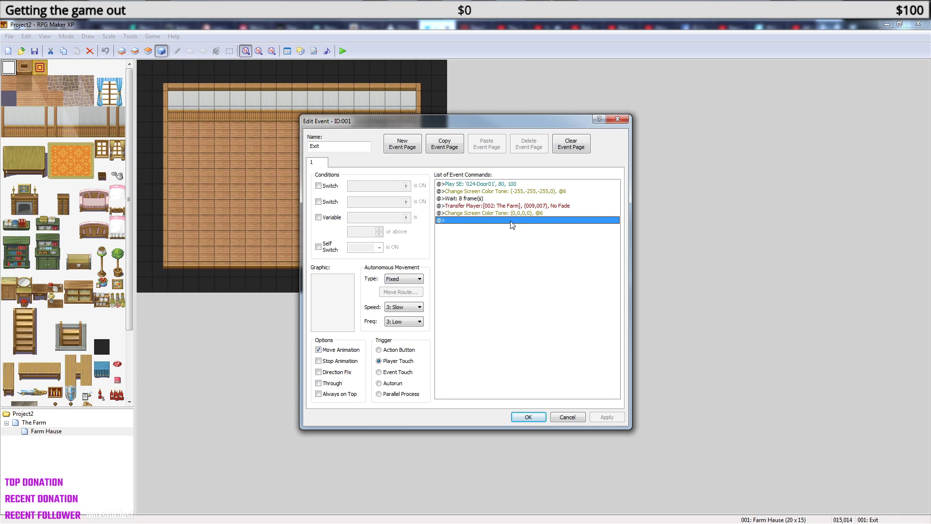
pyautogui.click(618, 120)
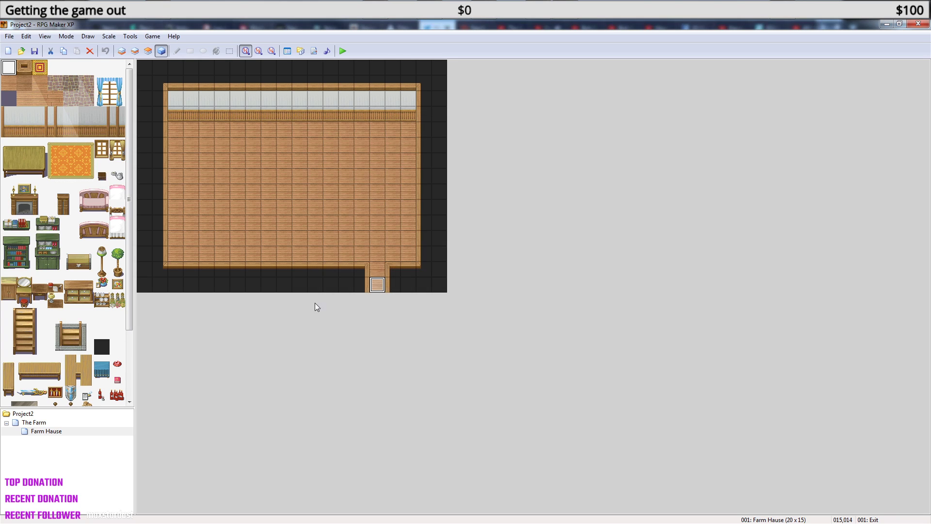
pyautogui.click(45, 423)
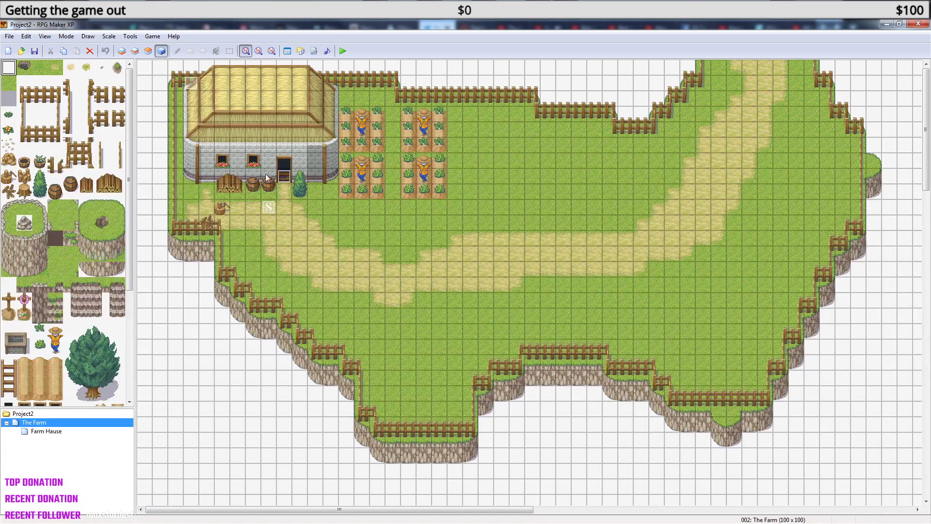
# - Delete the Control Switches command for switch 0022 at the end of page 1 of the Next door event
pyautogui.doubleClick(284, 175)
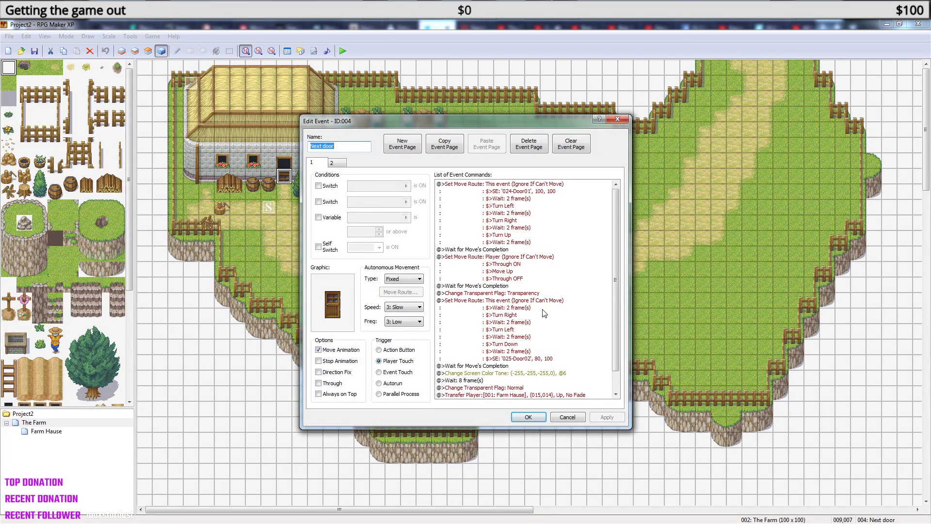
pyautogui.moveTo(614, 281); pyautogui.dragTo(615, 300)
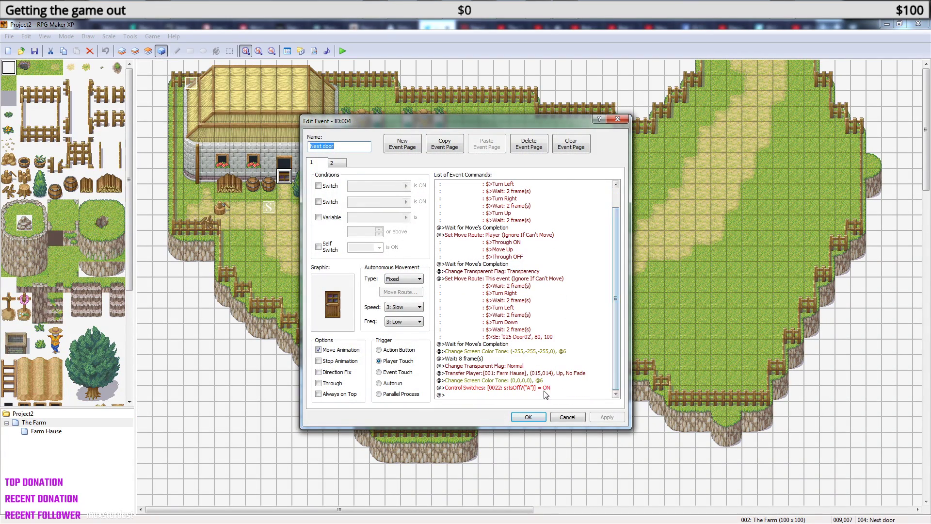
pyautogui.click(518, 389)
pyautogui.rightClick(516, 389)
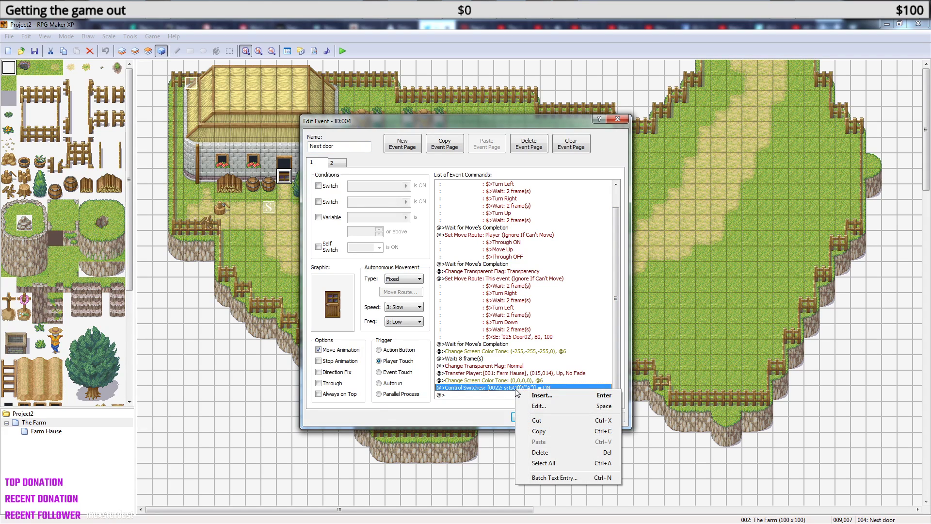
pyautogui.click(558, 406)
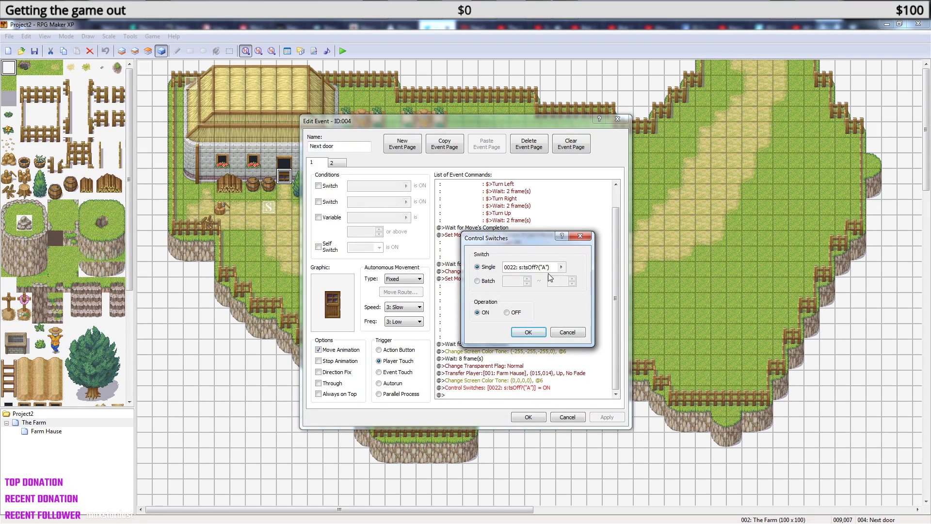
pyautogui.click(567, 333)
pyautogui.click(507, 388)
pyautogui.press('Delete')
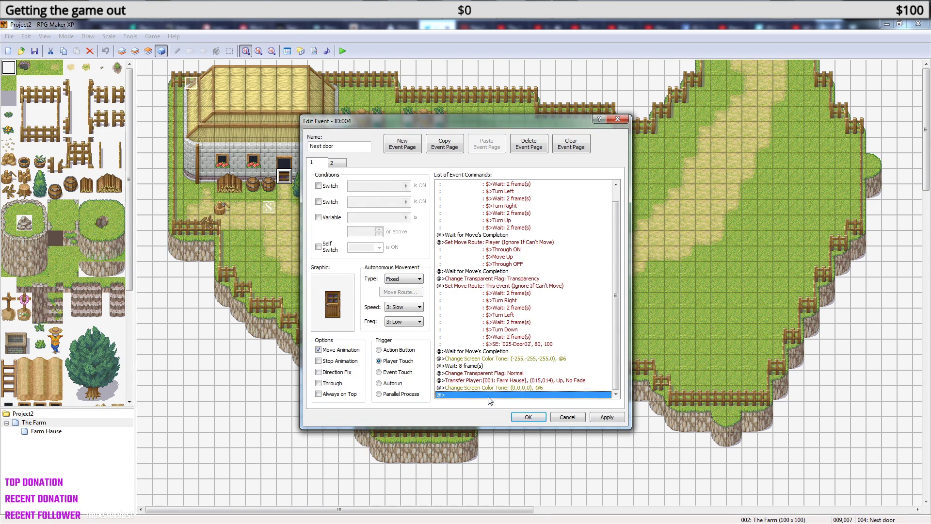
# - Add Control Self Switch A = ON at the end of page 1, check page 2 and save the event
pyautogui.rightClick(488, 395)
pyautogui.click(512, 401)
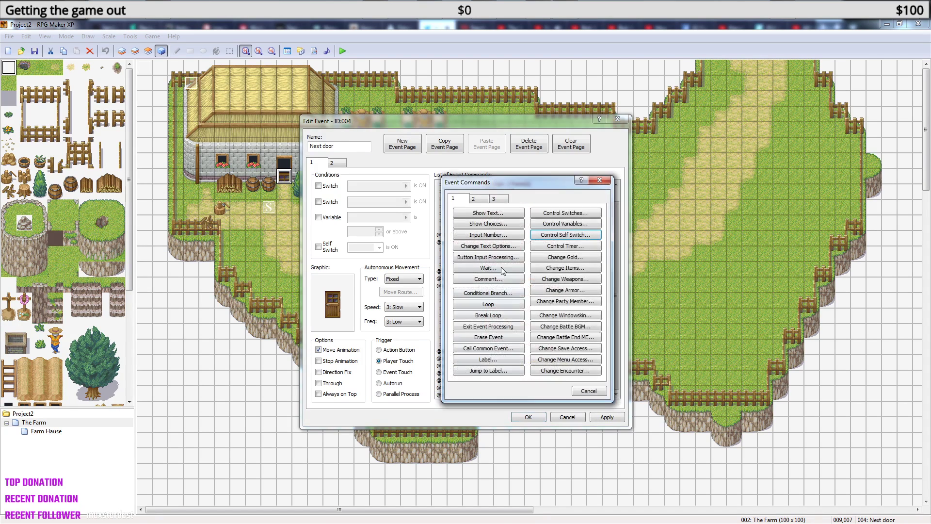
pyautogui.click(566, 235)
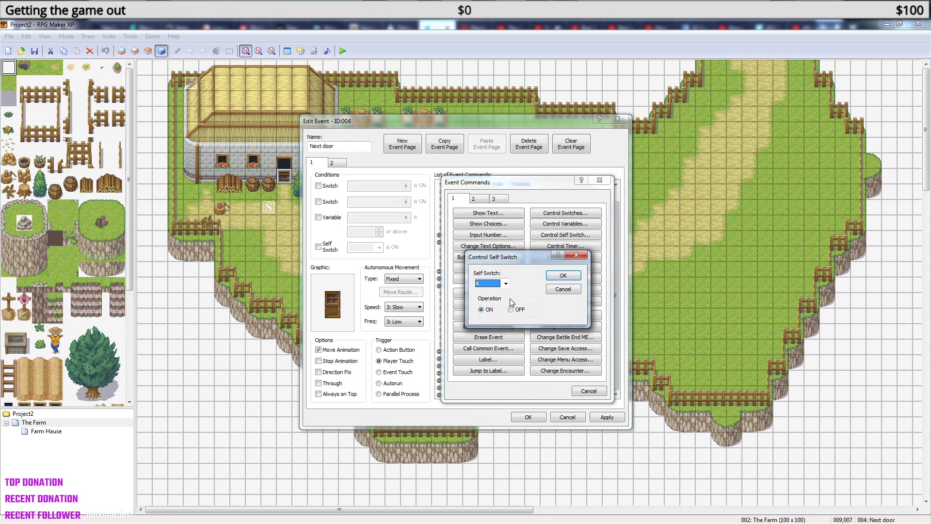
pyautogui.click(562, 276)
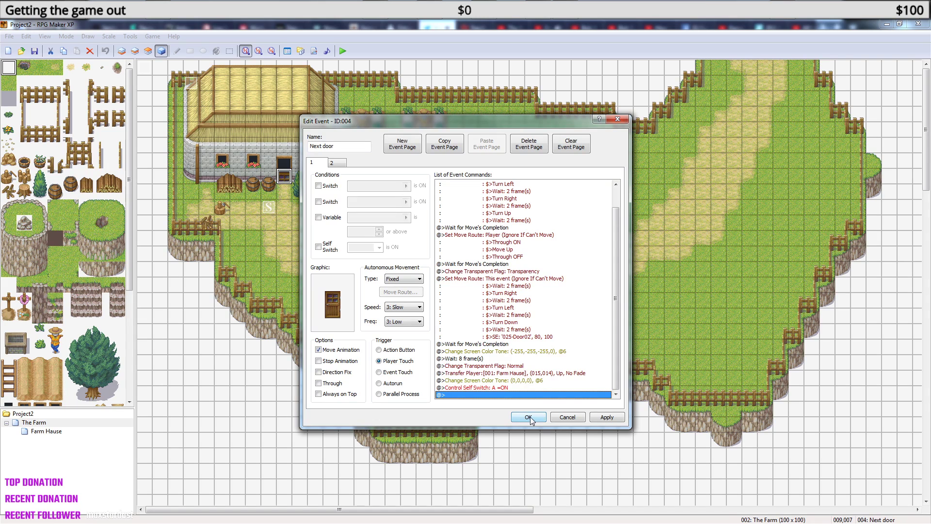
pyautogui.click(345, 167)
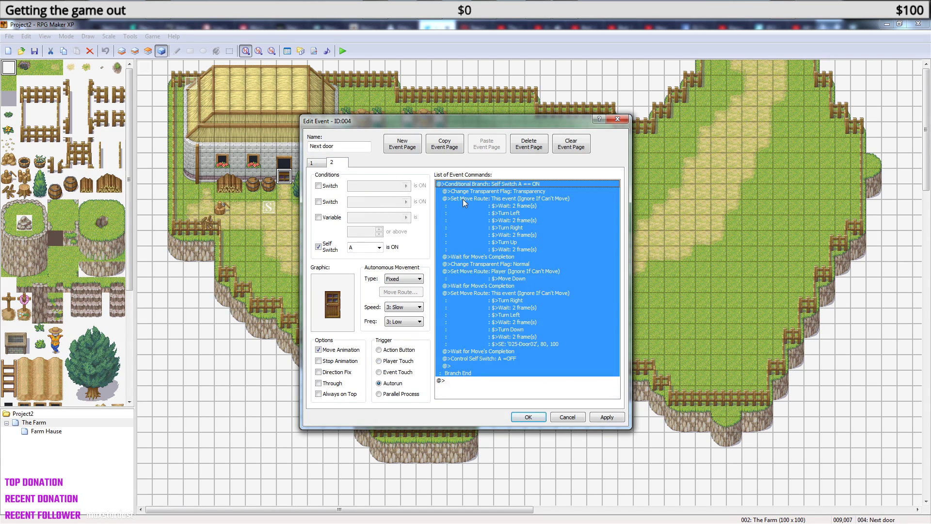
pyautogui.click(530, 416)
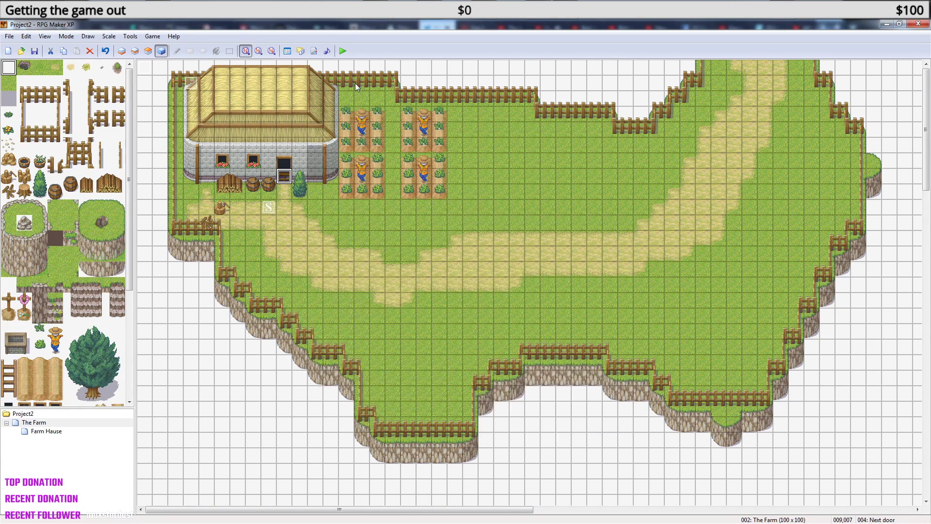
# - Save the project and playtest a new game, going through the farmhouse door in both directions twice before closing the playtest
pyautogui.click(343, 51)
pyautogui.click(426, 304)
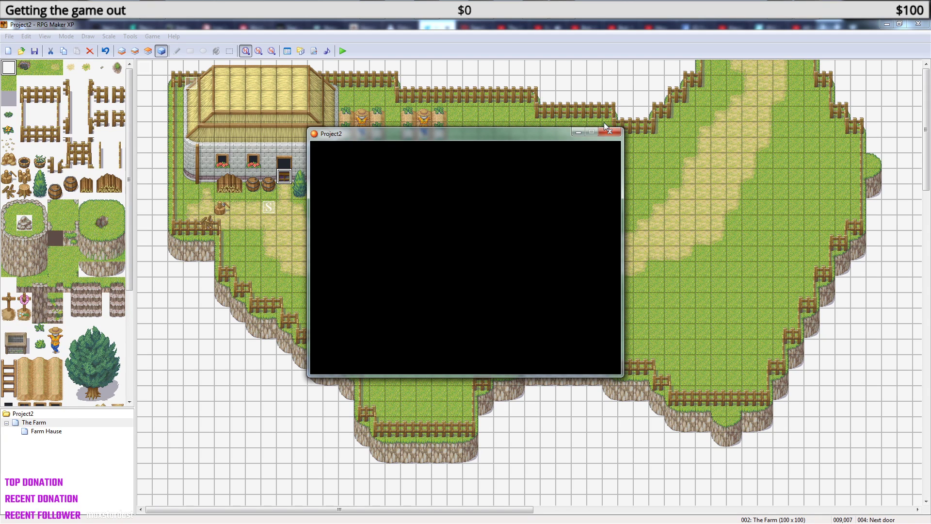
pyautogui.press('Return')
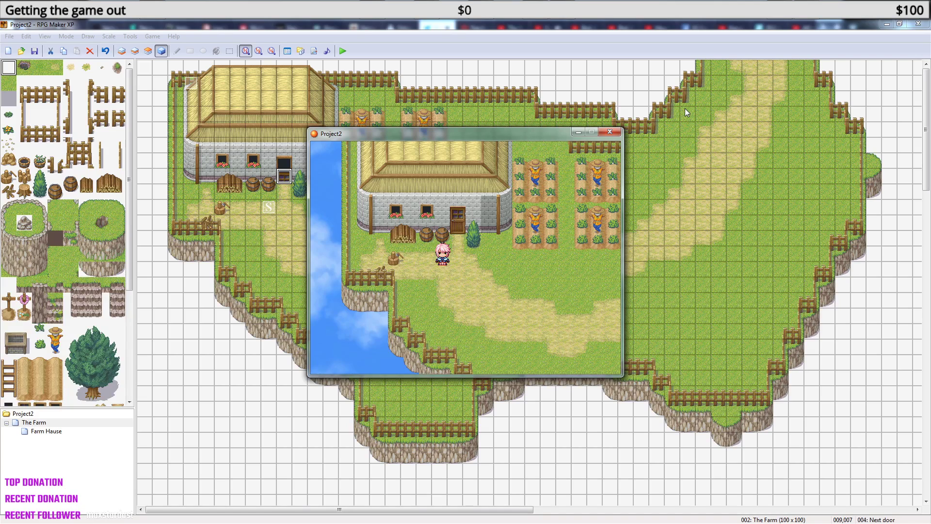
pyautogui.press('Right')
pyautogui.press('Up')
pyautogui.press('Up')
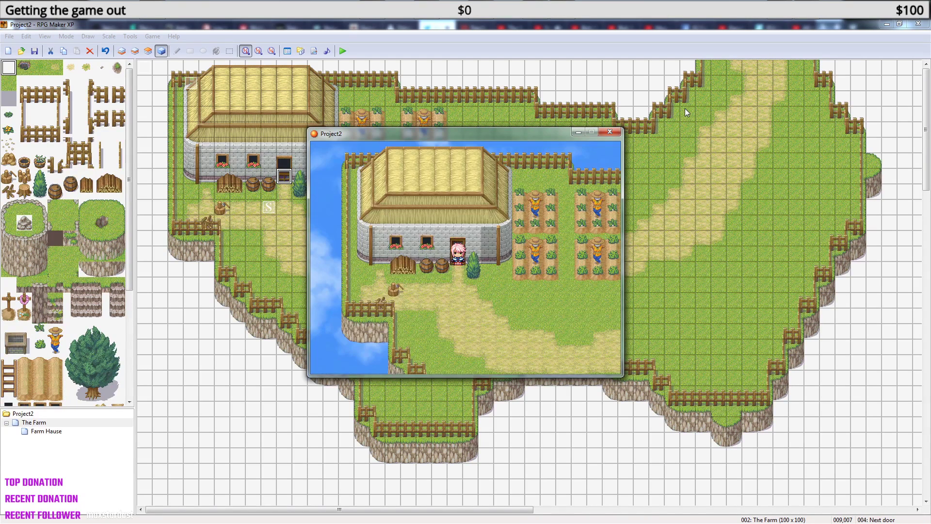
pyautogui.press('Down')
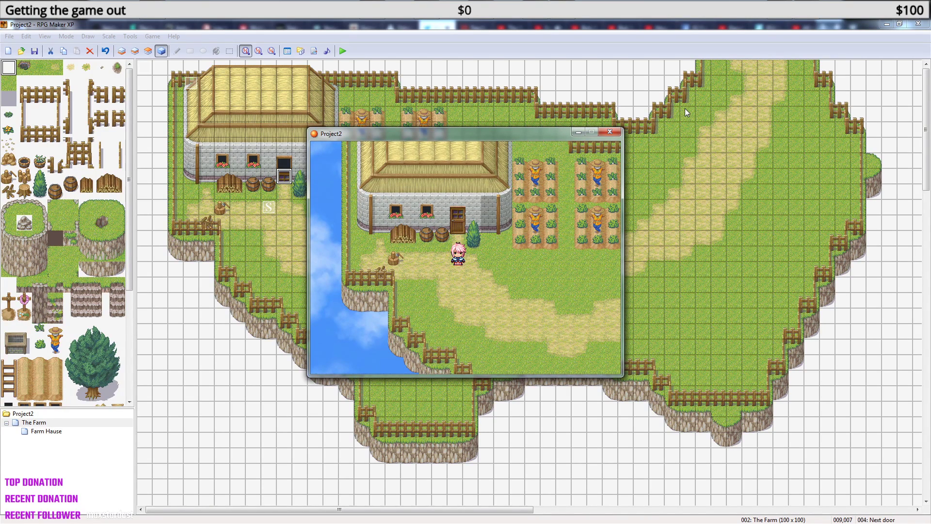
pyautogui.press('Up')
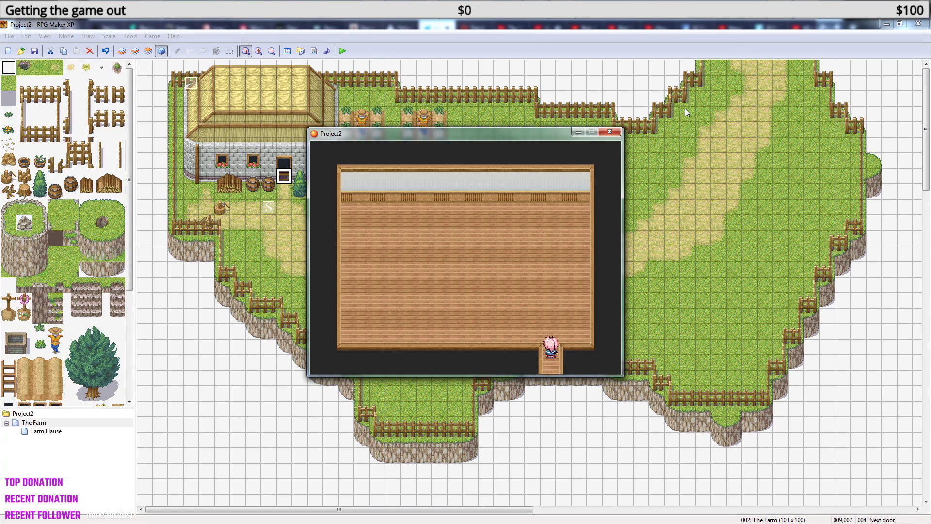
pyautogui.press('Down')
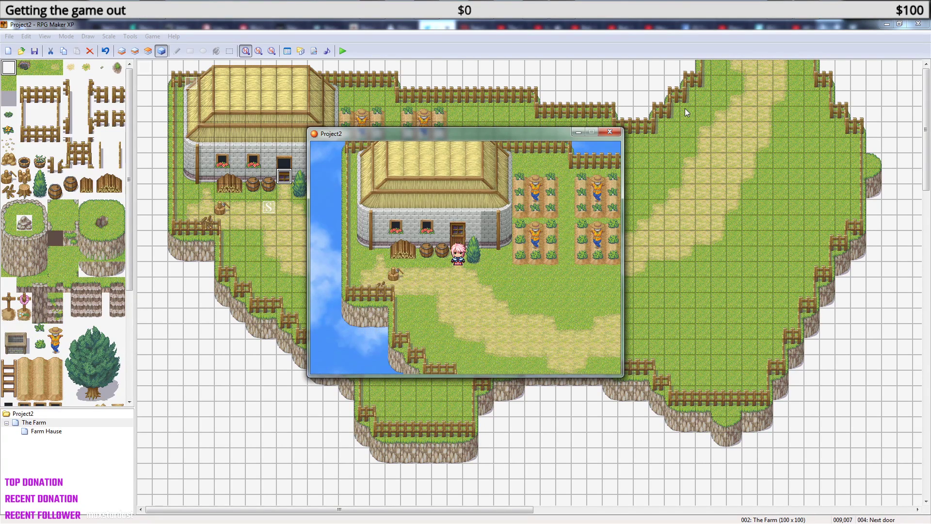
pyautogui.click(610, 131)
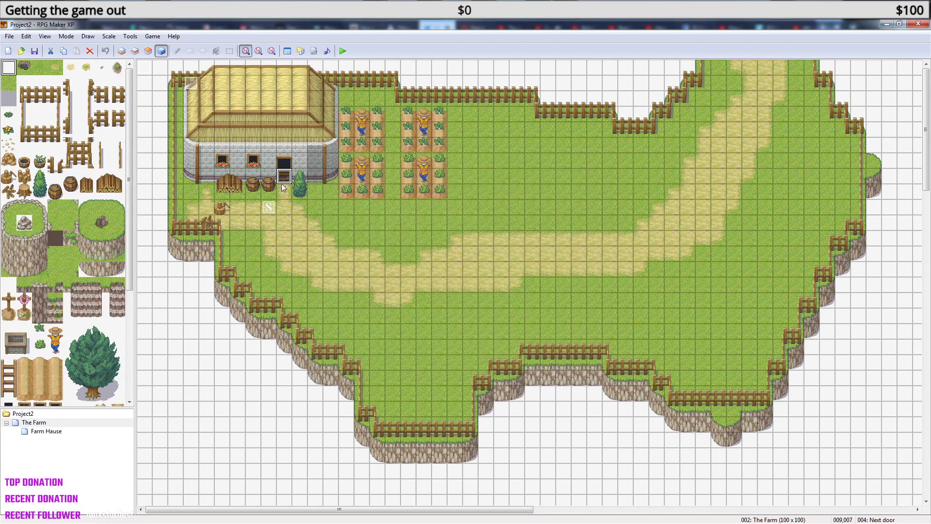
# - Review the end of page 1's commands and the page 2 settings of the Next door event
pyautogui.doubleClick(283, 179)
pyautogui.moveTo(618, 295); pyautogui.dragTo(617, 324)
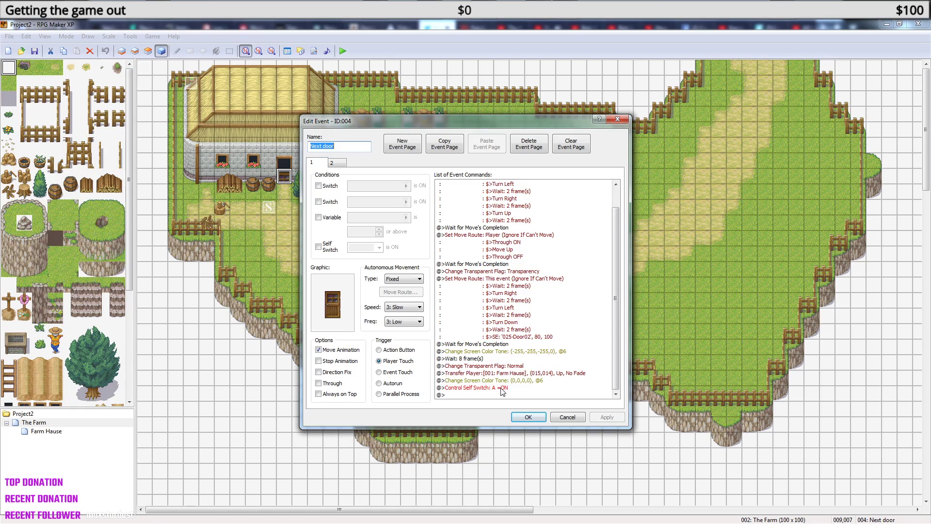
pyautogui.click(333, 163)
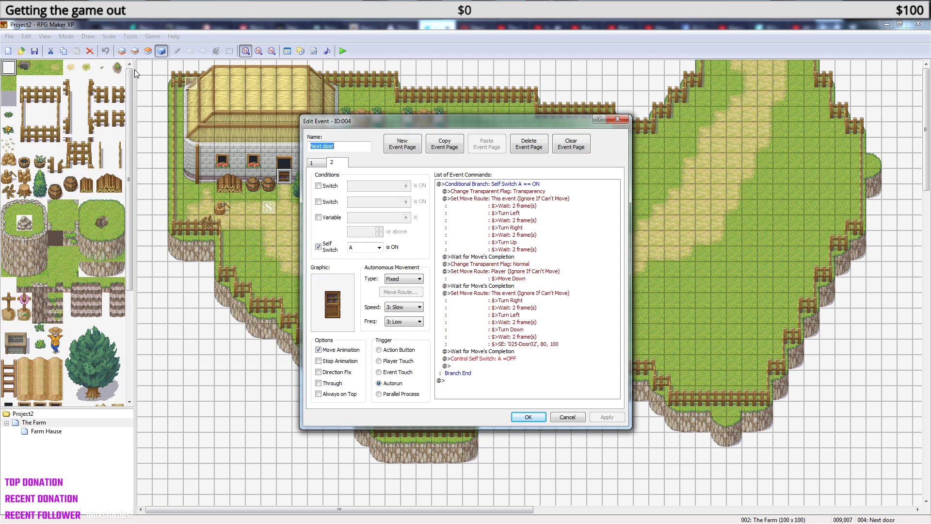
# - Switch to Firefox to check the YouTube tab playing the background music, and return to RPG Maker XP
pyautogui.click(80, 21)
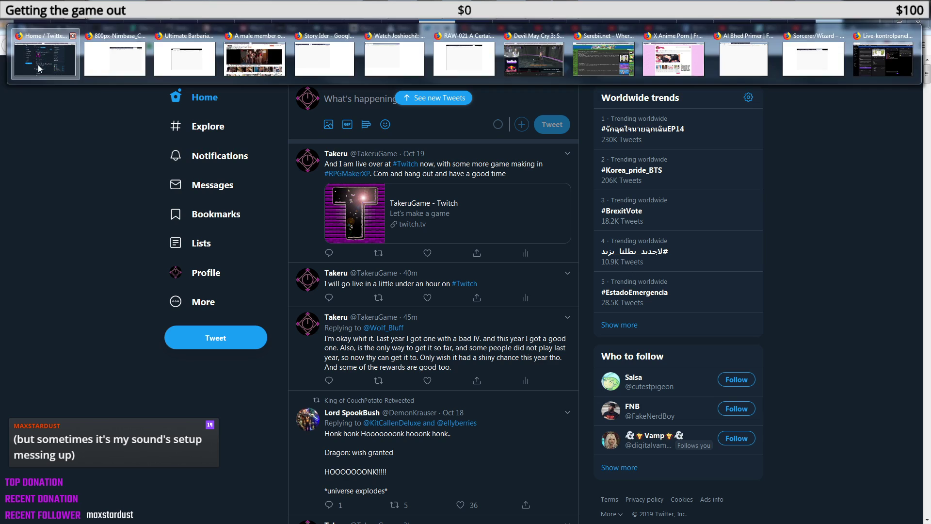
pyautogui.click(45, 57)
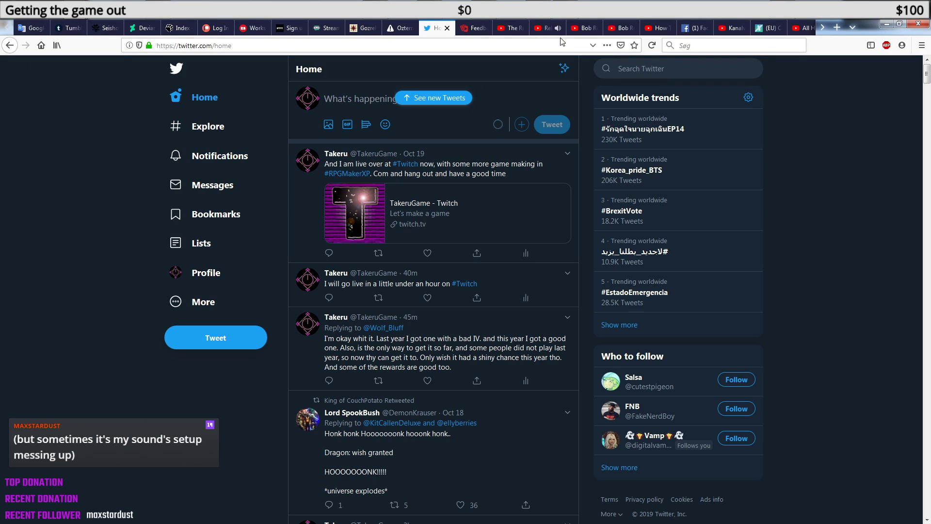
pyautogui.click(543, 28)
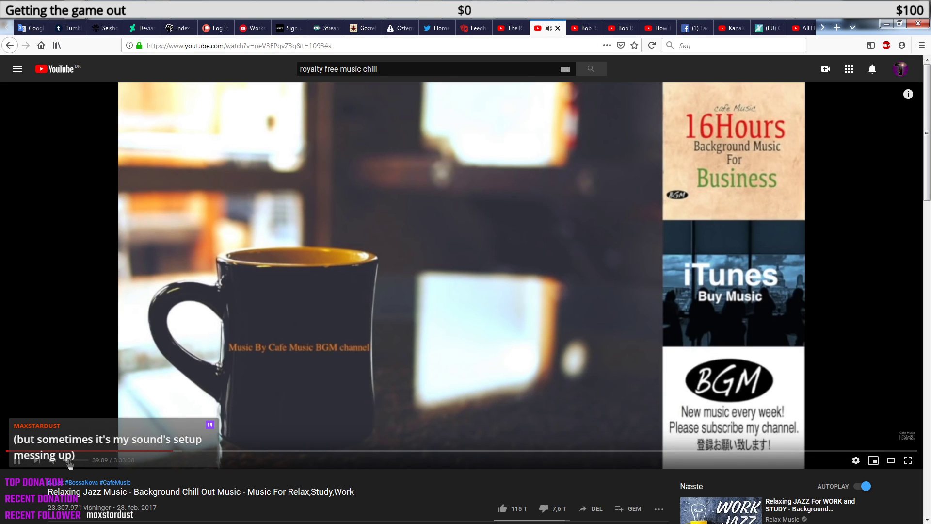
pyautogui.click(888, 24)
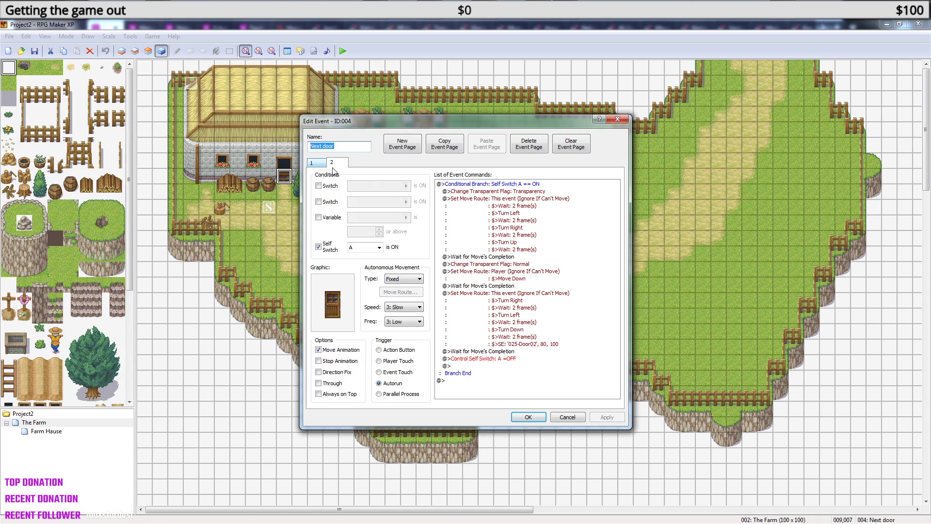
# - Review the commands on page 1 and the settings on page 2 of the Next door event, and close it
pyautogui.click(318, 164)
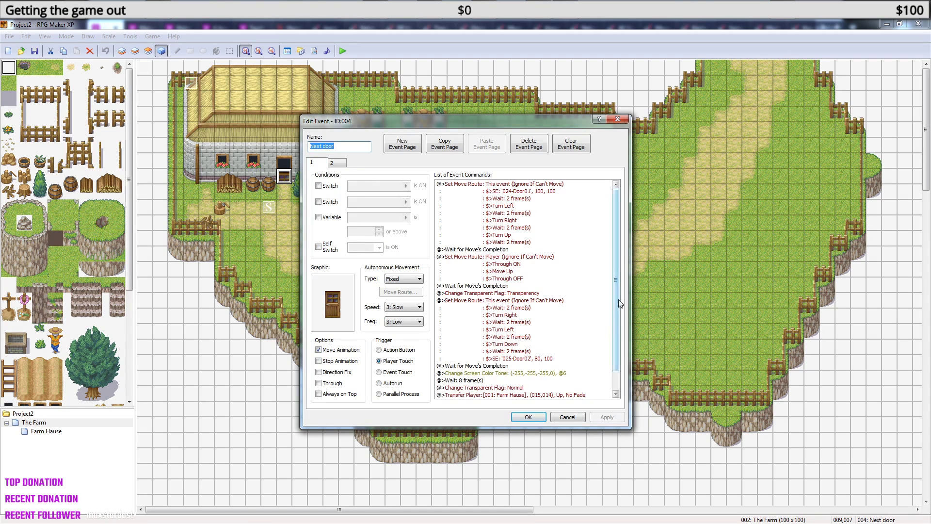
pyautogui.scroll(-1, 615, 298)
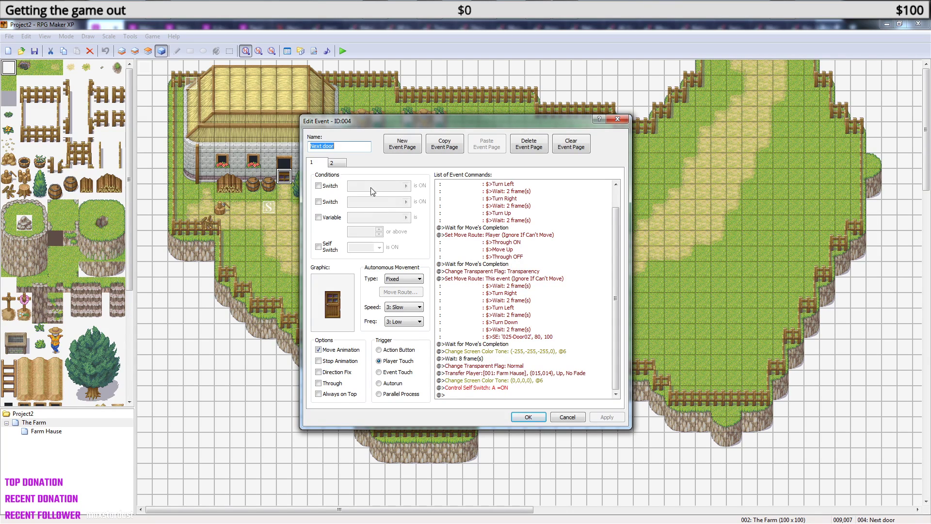
pyautogui.click(338, 164)
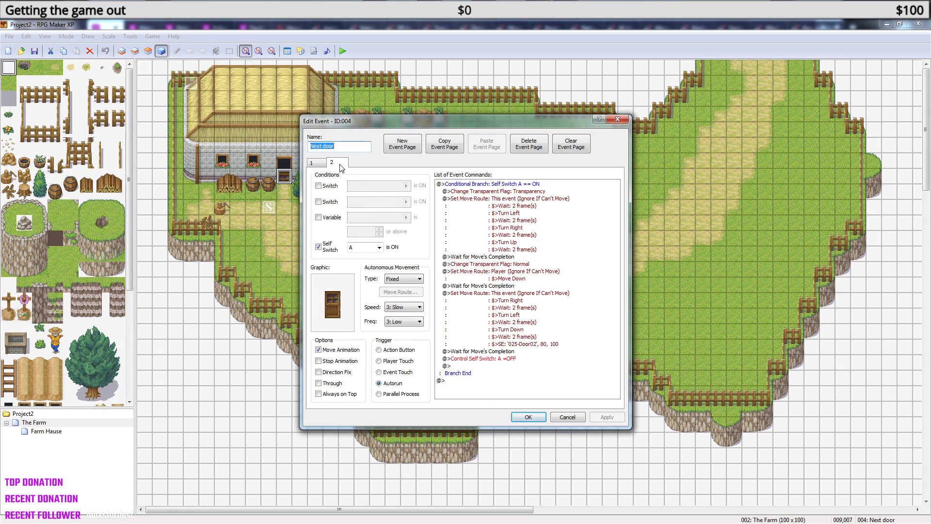
pyautogui.click(528, 418)
# - Open event EV002 behind the farmhouse, compare its self switch use on both pages, and close it
pyautogui.doubleClick(192, 84)
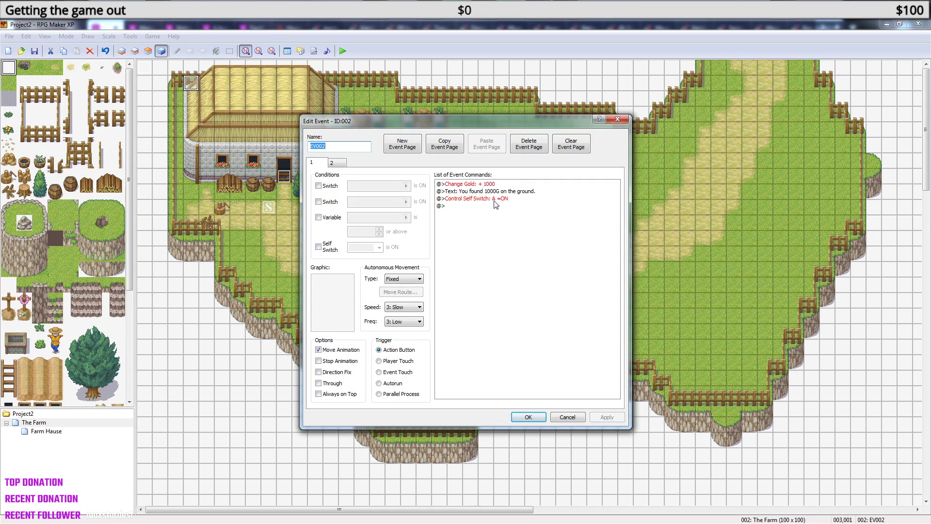
pyautogui.click(341, 165)
pyautogui.click(528, 418)
# - Save the project, start a new game in a playtest and walk between the crop plots to the fence behind the farmhouse
pyautogui.click(343, 50)
pyautogui.click(427, 297)
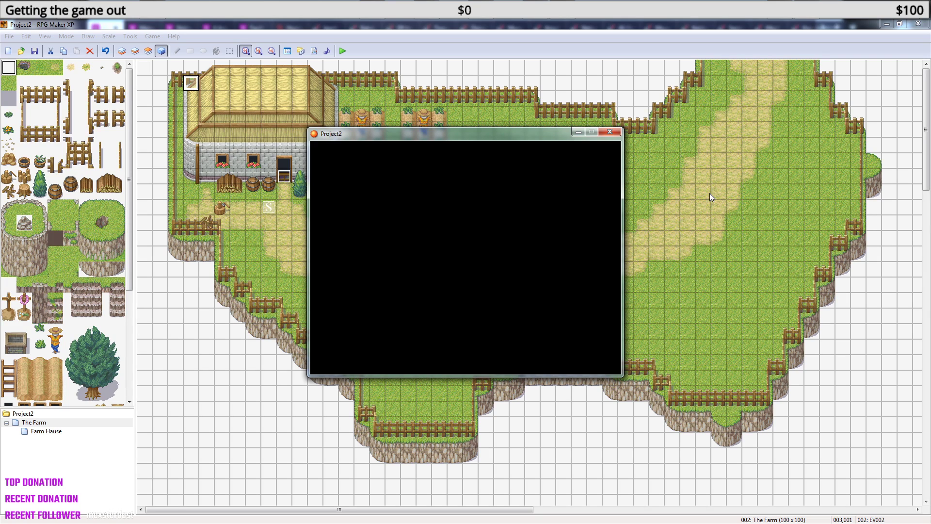
pyautogui.press('Return')
pyautogui.press('Down')
pyautogui.press('Right')
pyautogui.press('Right')
pyautogui.press('Right')
pyautogui.press('Right')
pyautogui.press('Right')
pyautogui.press('Right')
pyautogui.press('Right')
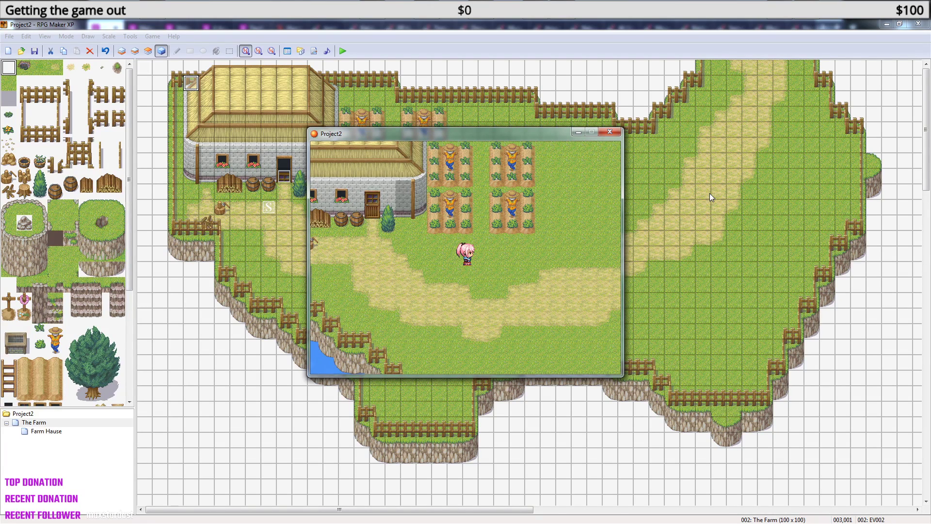
pyautogui.press('Right')
pyautogui.press('Up')
pyautogui.press('Up')
pyautogui.press('Up')
pyautogui.press('Up')
pyautogui.press('Up')
pyautogui.press('Up')
pyautogui.press('Up')
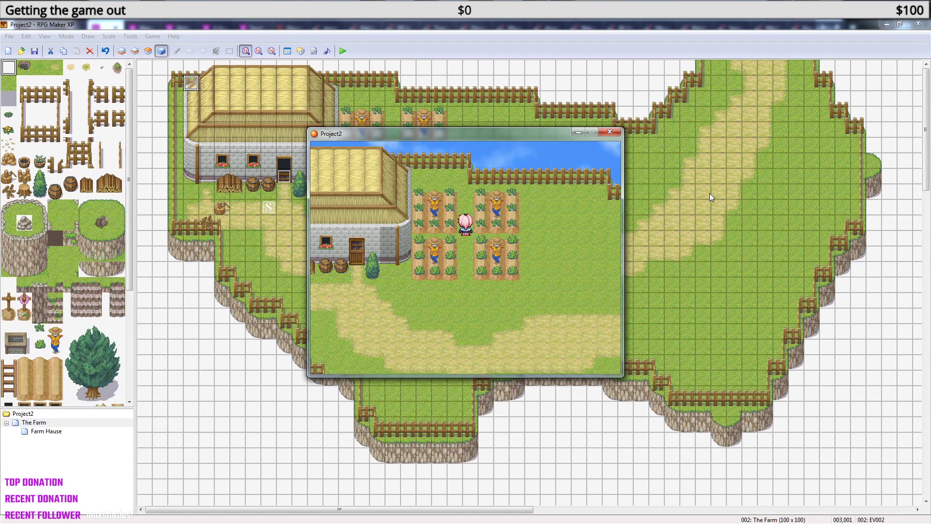
pyautogui.press('Up')
pyautogui.press('Left')
pyautogui.press('Left')
pyautogui.press('Left')
pyautogui.press('Up')
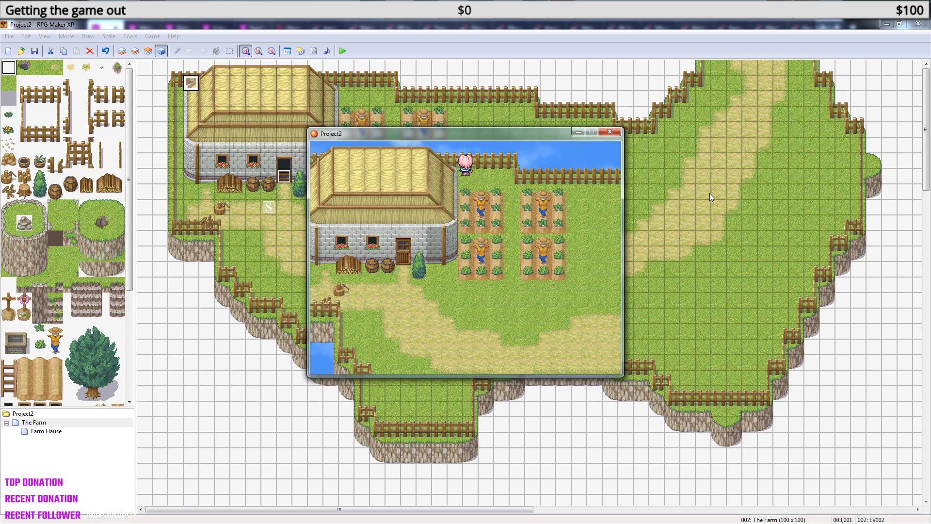
# - Walk behind the farmhouse roof to the map corner and trigger the hidden gold event there
pyautogui.press('Left')
pyautogui.press('Left')
pyautogui.press('Left')
pyautogui.press('Left')
pyautogui.press('Left')
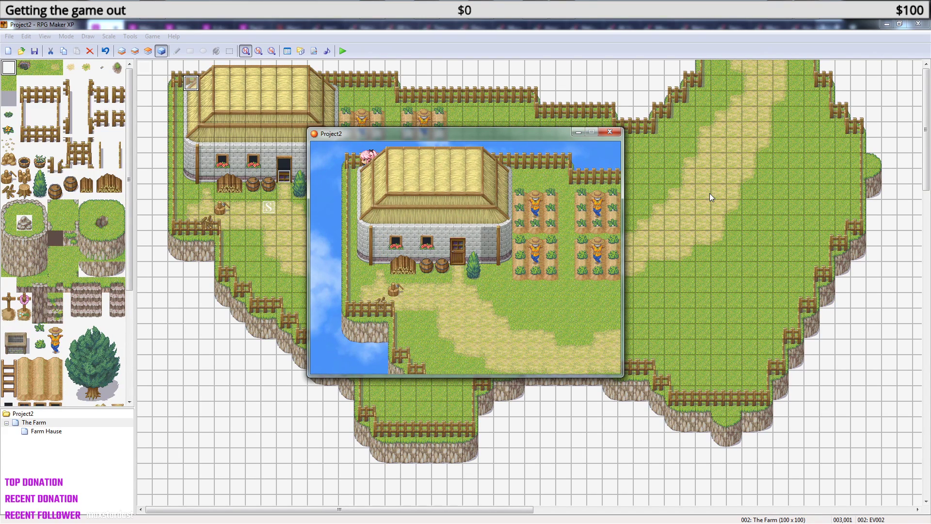
pyautogui.press('space')
pyautogui.press('space')
# - Walk back around the crop plots to the farmhouse door and enter the house
pyautogui.press('Right')
pyautogui.press('Left')
pyautogui.press('Right')
pyautogui.press('Right')
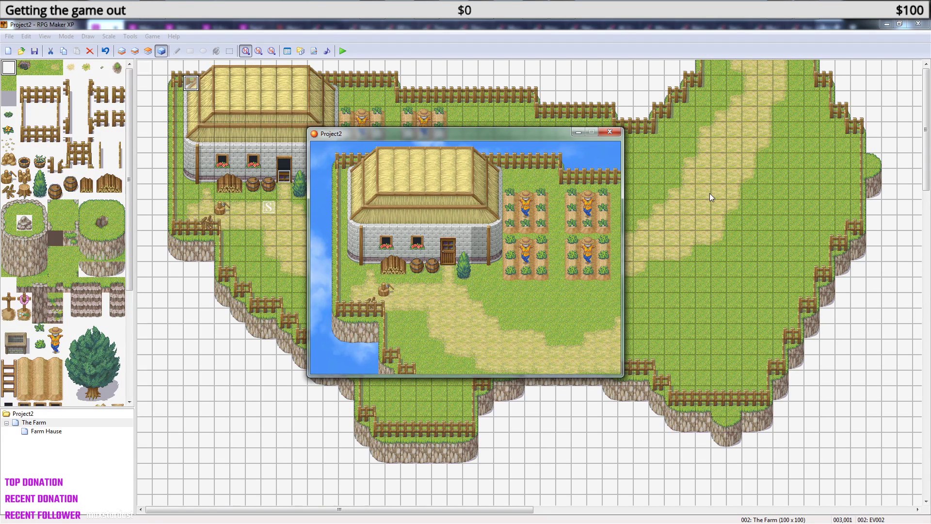
pyautogui.press('Down')
pyautogui.press('Down')
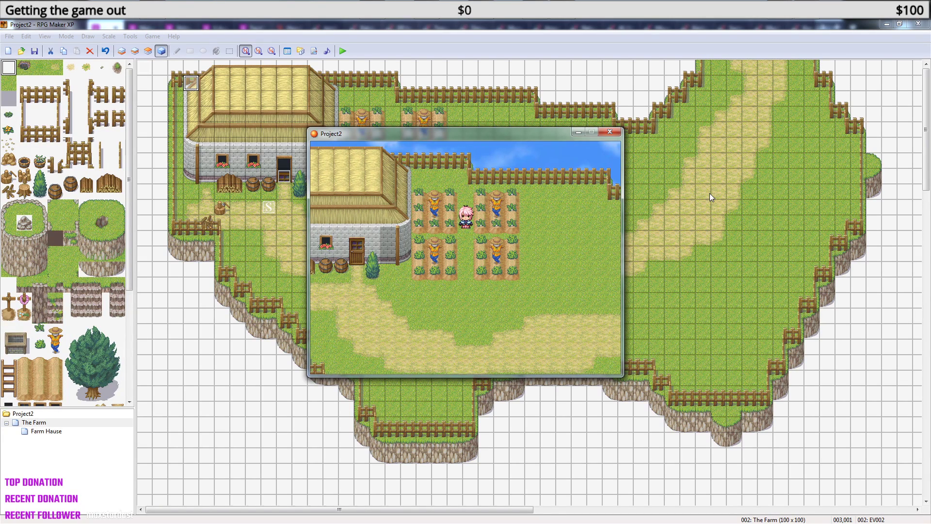
pyautogui.press('Left')
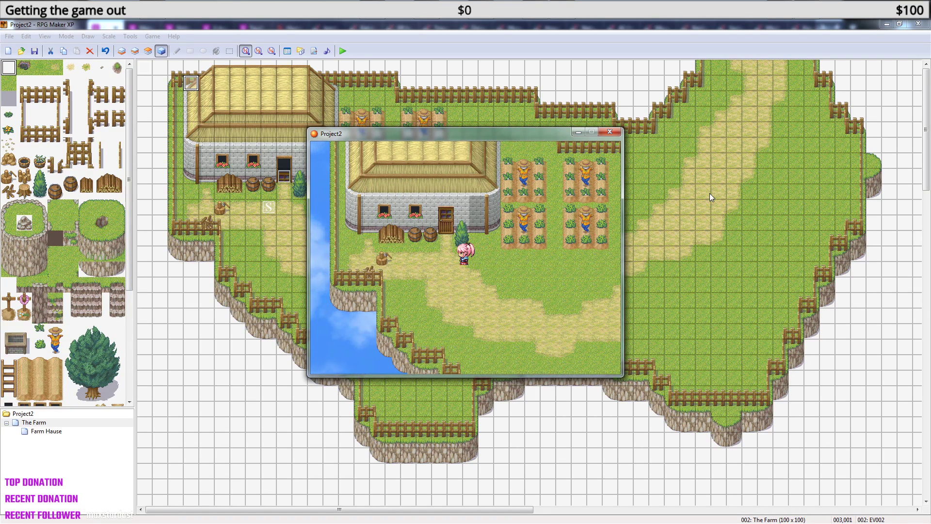
pyautogui.press('Up')
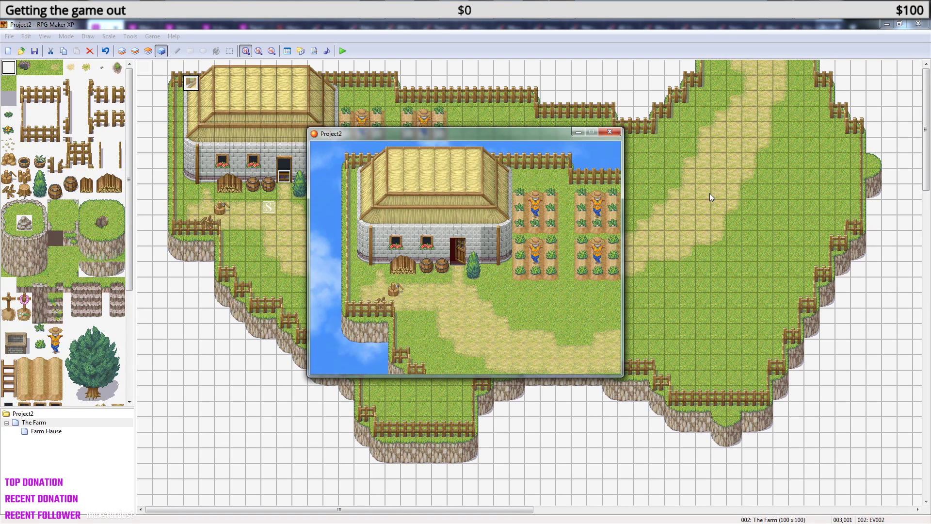
pyautogui.press('Up')
pyautogui.press('Left')
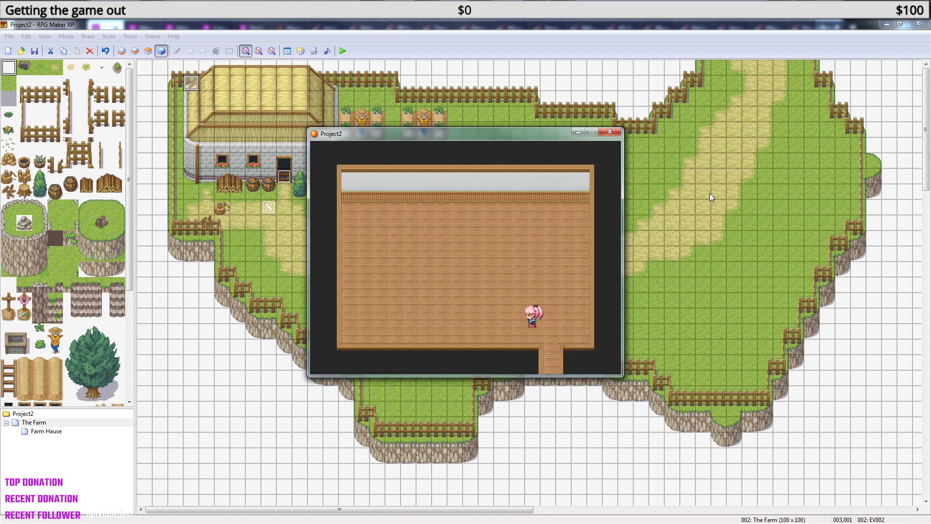
# - Leave the farmhouse through its exit to test the door event on the farm side
pyautogui.press('Right')
pyautogui.press('Down')
pyautogui.press('Left')
pyautogui.press('Down')
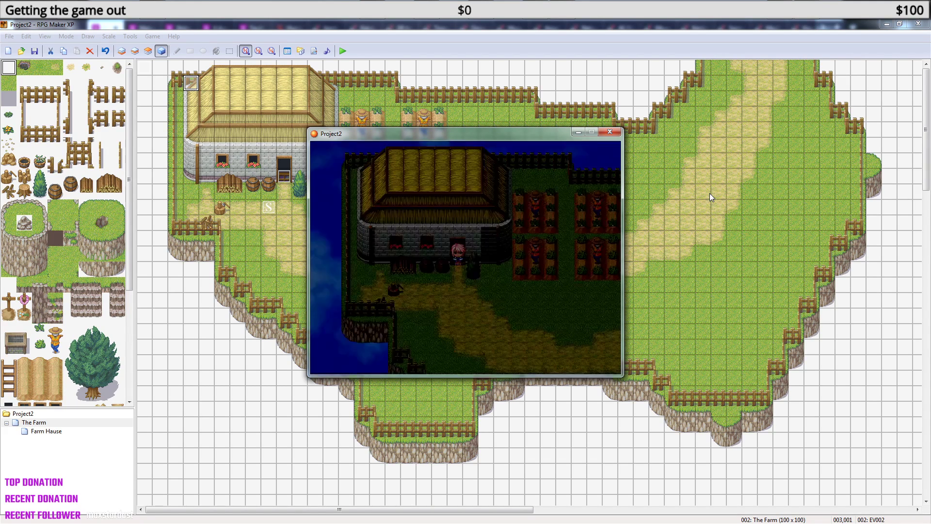
pyautogui.press('Down')
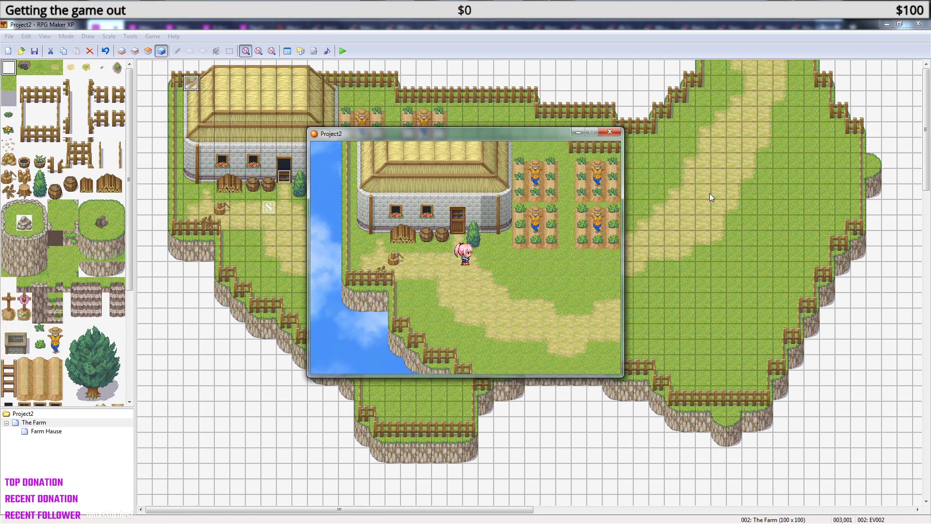
# - Walk around the farmhouse again to recheck the hidden gold spot in the corner behind the roof
pyautogui.press('Right')
pyautogui.press('Up')
pyautogui.press('Up')
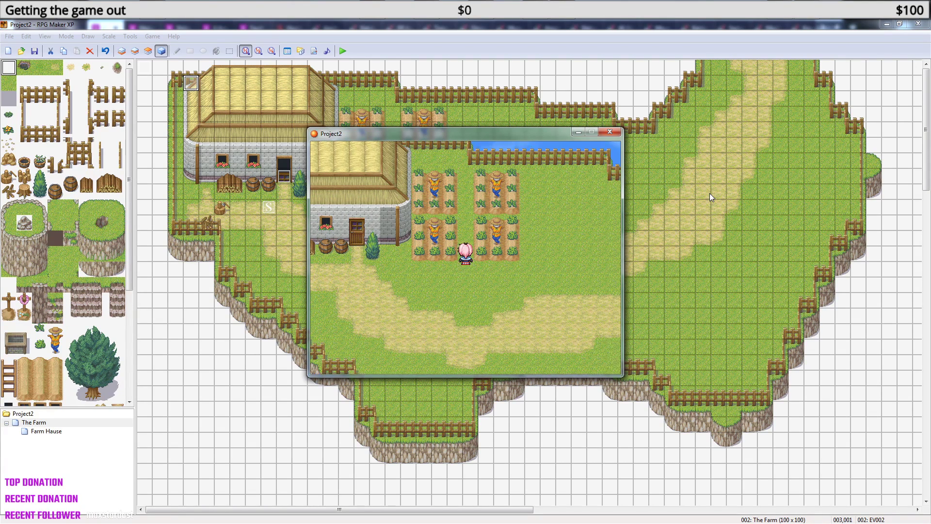
pyautogui.press('Left')
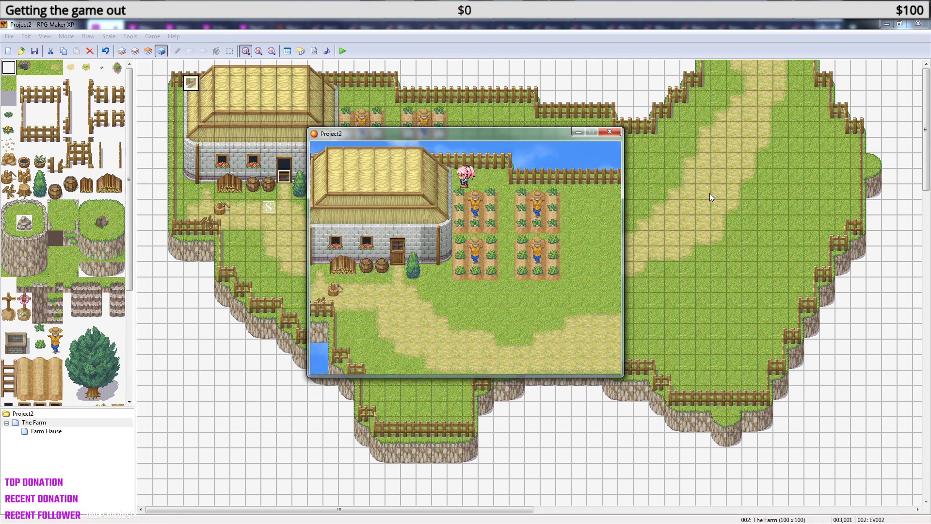
pyautogui.press('Left')
pyautogui.press('Right')
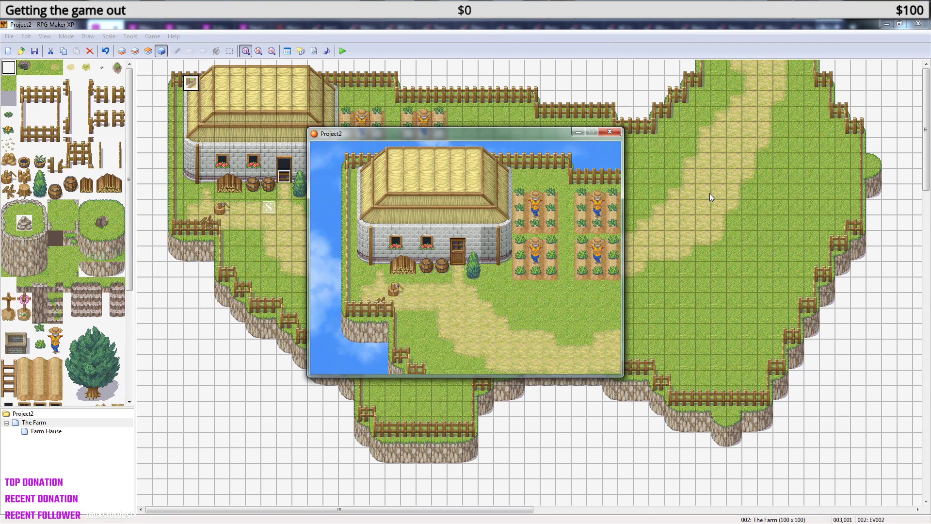
# - Open the playtest's debug screen and look through the switch and variable ranges for the state of switch 0022
pyautogui.press('F9')
pyautogui.press('Down')
pyautogui.press('Down')
pyautogui.press('Down')
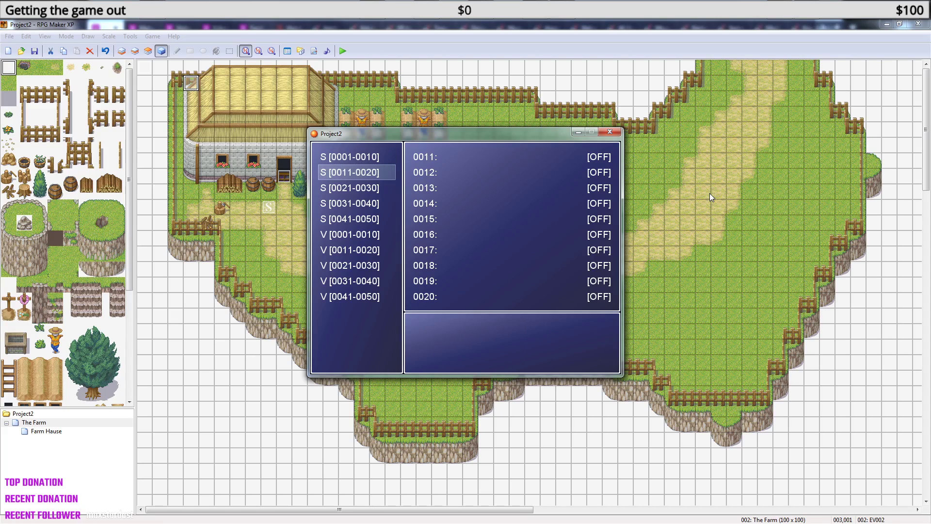
pyautogui.press('Down')
pyautogui.press('Up')
pyautogui.press('Up')
pyautogui.press('Down')
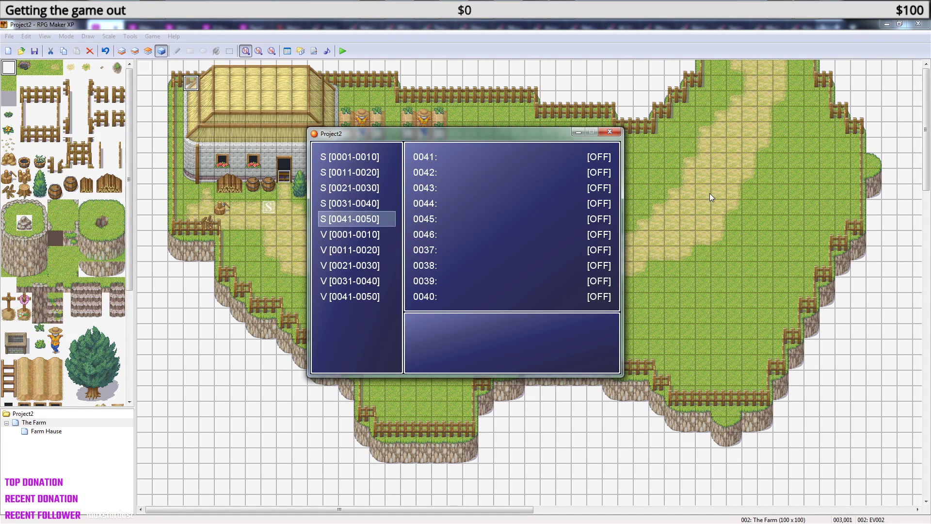
pyautogui.press('Down')
pyautogui.press('Down')
pyautogui.press('Down')
pyautogui.press('Down')
pyautogui.press('Down')
pyautogui.press('Down')
pyautogui.press('Down')
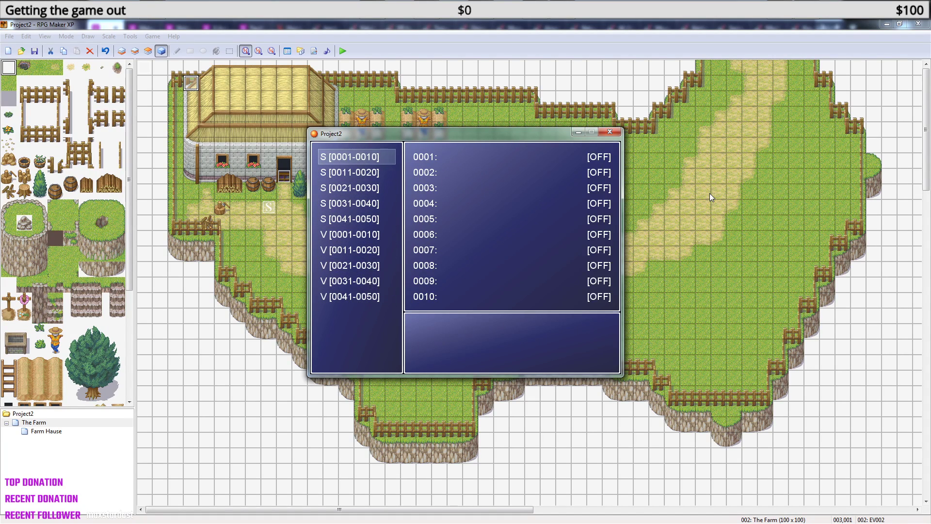
pyautogui.press('Up')
pyautogui.press('Up')
pyautogui.press('Up')
pyautogui.press('Up')
pyautogui.press('Up')
pyautogui.press('Up')
pyautogui.press('Up')
pyautogui.press('Up')
pyautogui.press('Up')
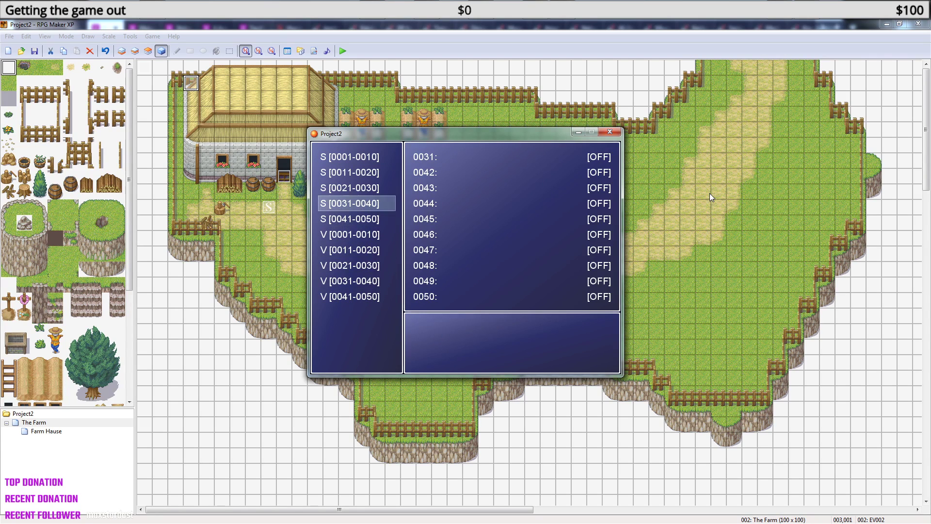
pyautogui.press('Up')
pyautogui.press('Down')
pyautogui.press('Down')
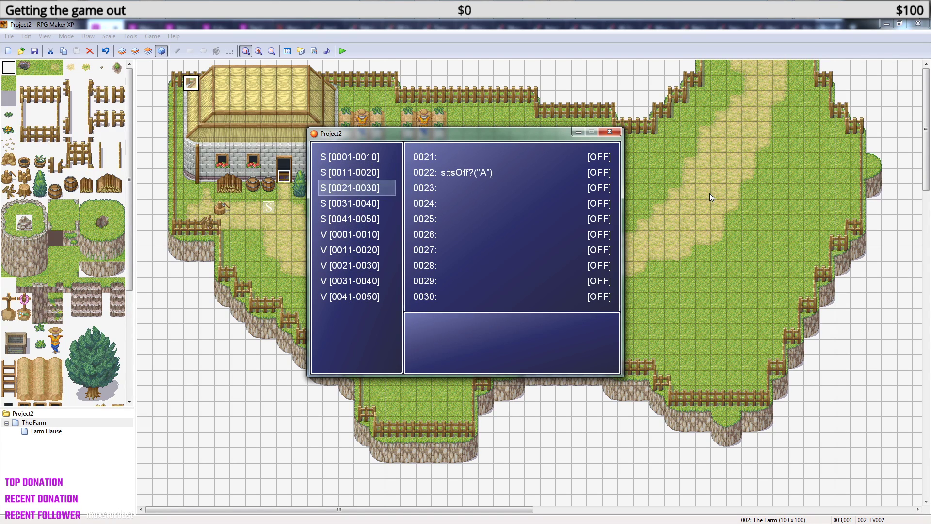
# - Leave the debug screen, go through the farmhouse door in both directions once more, and close the playtest
pyautogui.press('Escape')
pyautogui.press('Right')
pyautogui.press('Right')
pyautogui.press('Down')
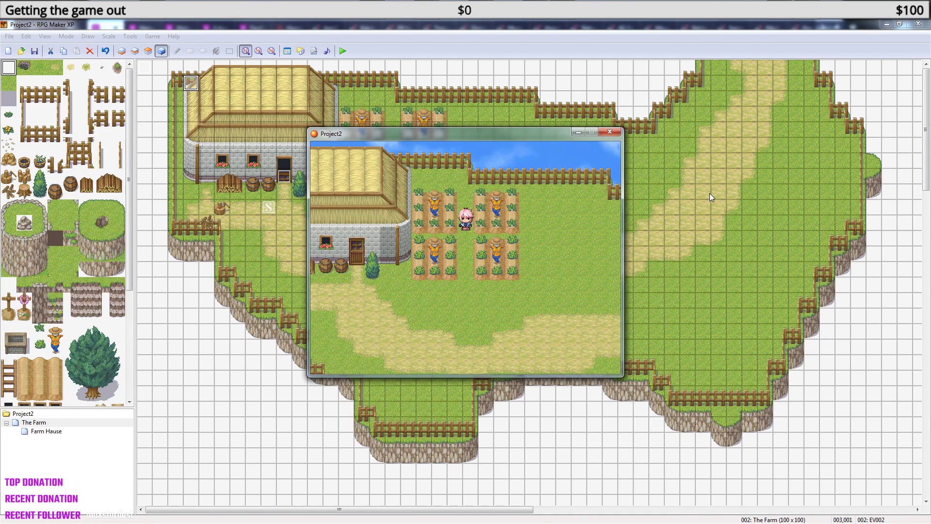
pyautogui.press('Left')
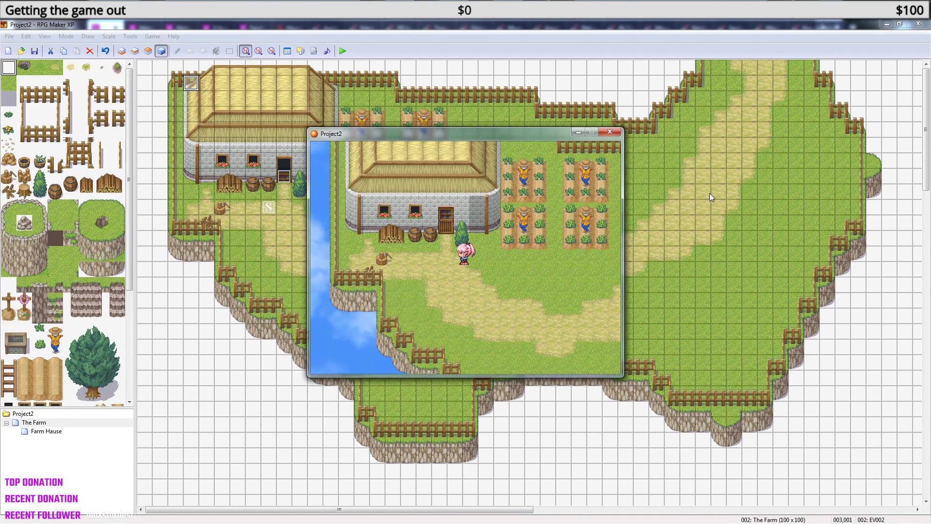
pyautogui.press('Up')
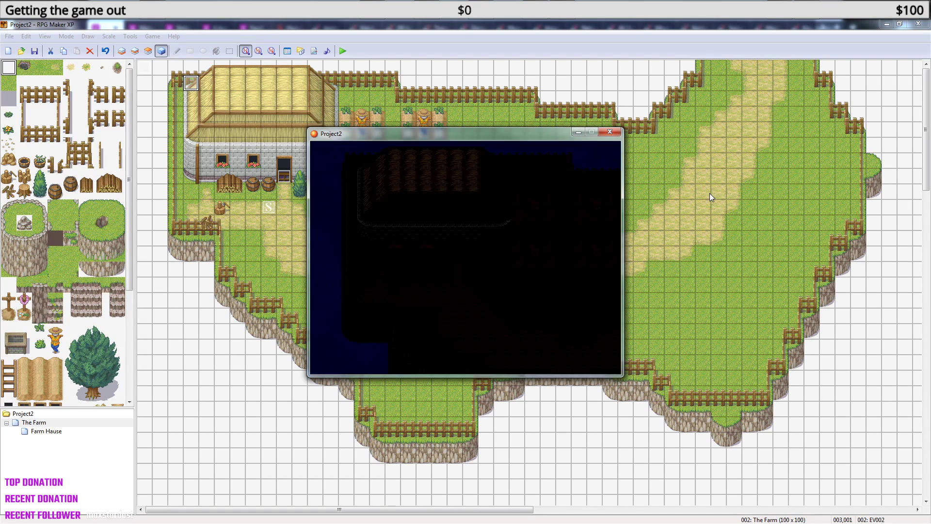
pyautogui.press('Down')
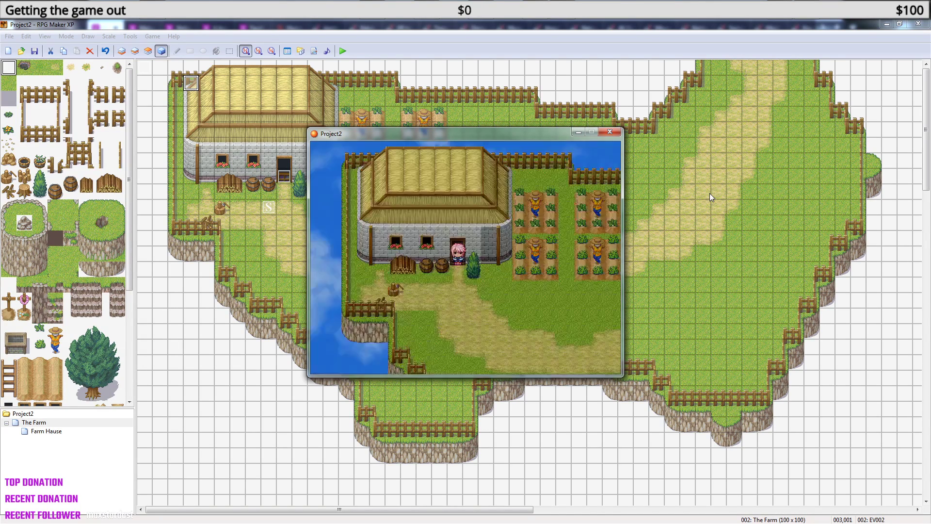
pyautogui.press('Down')
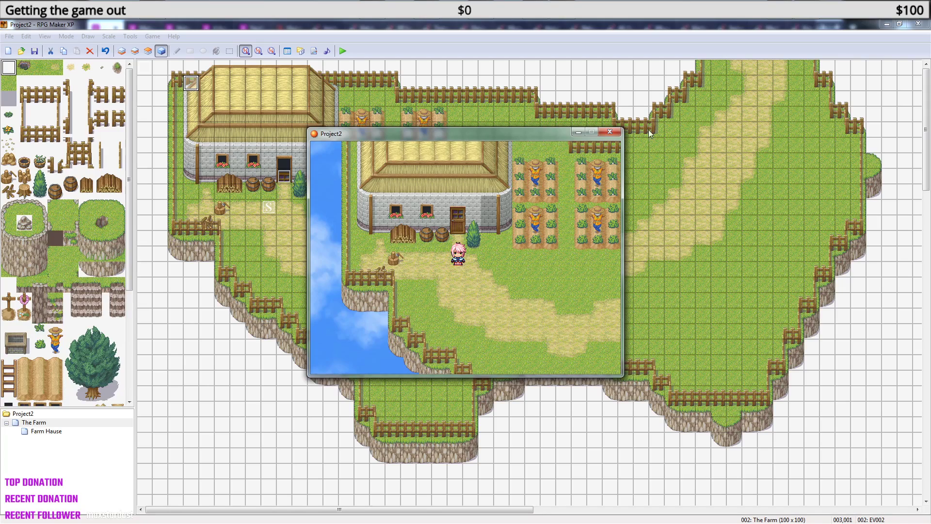
pyautogui.click(611, 131)
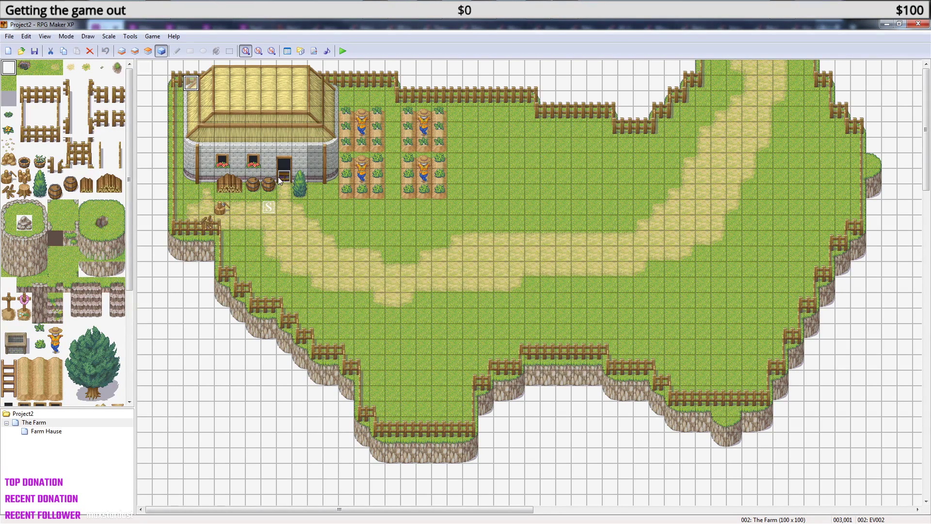
# - Reopen the Next door event on the farmhouse and compare its pages 1 and 2
pyautogui.doubleClick(284, 176)
pyautogui.click(315, 163)
pyautogui.click(342, 166)
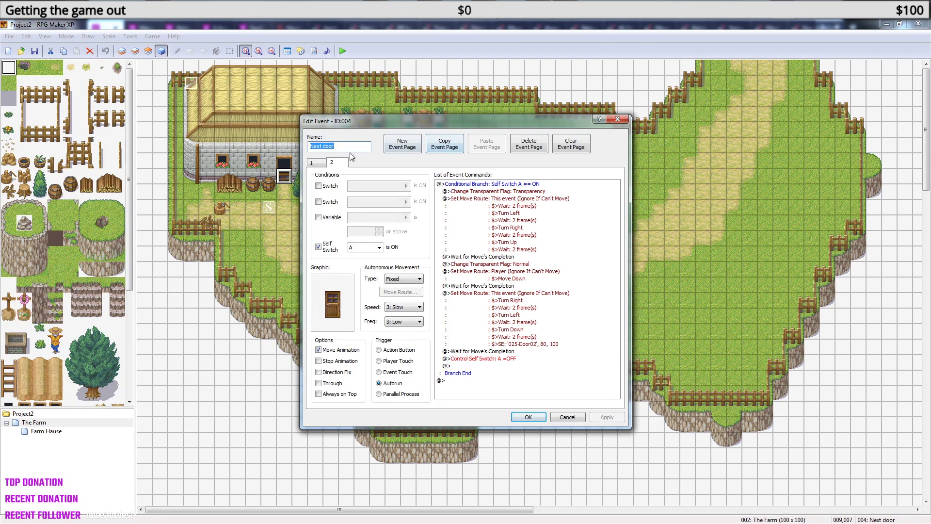
# - Check the Control Self Switch command at the end of page 1 of the Next door event and delete it
pyautogui.click(313, 163)
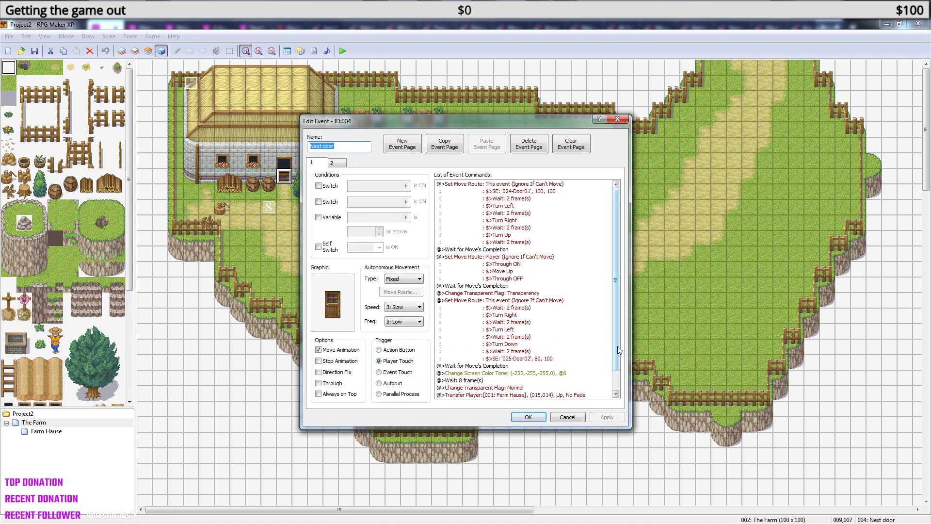
pyautogui.scroll(-1, 618, 346)
pyautogui.click(486, 388)
pyautogui.rightClick(487, 386)
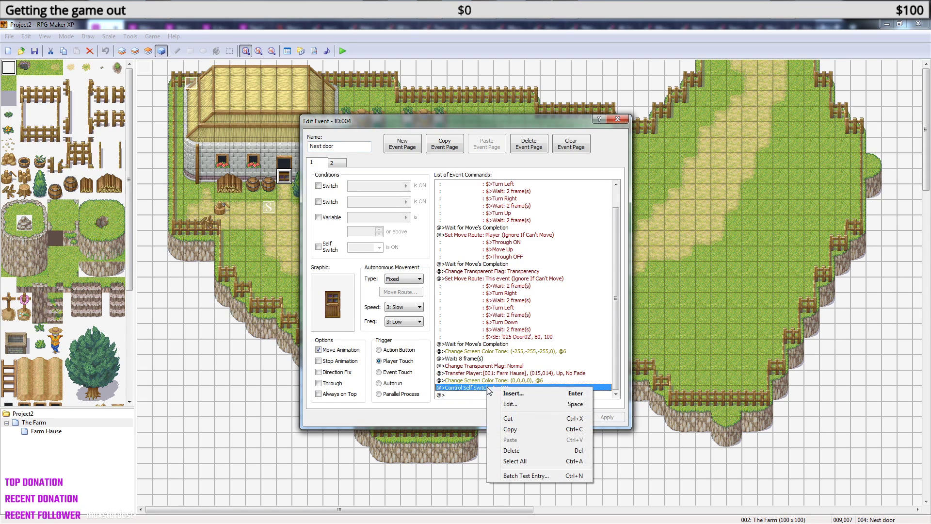
pyautogui.click(525, 402)
pyautogui.click(507, 281)
pyautogui.click(507, 282)
pyautogui.click(557, 291)
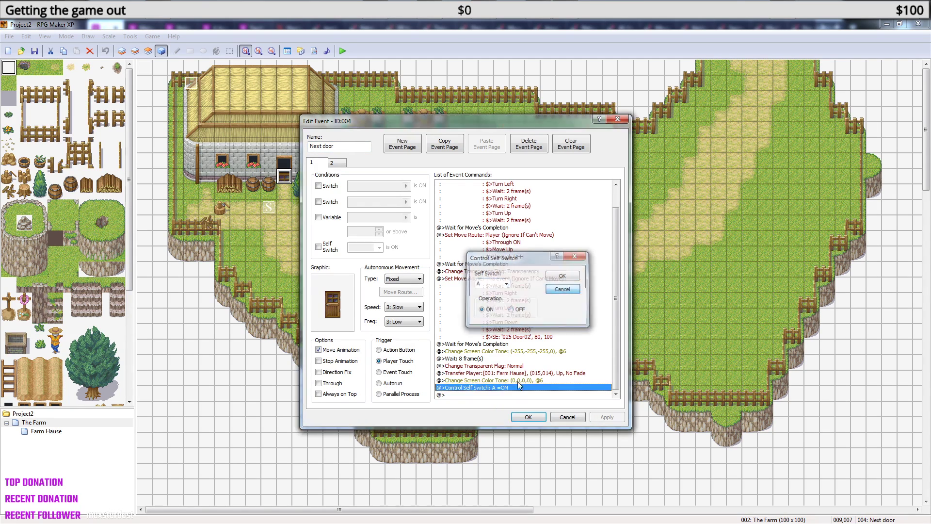
pyautogui.click(494, 393)
pyautogui.click(494, 388)
pyautogui.press('Delete')
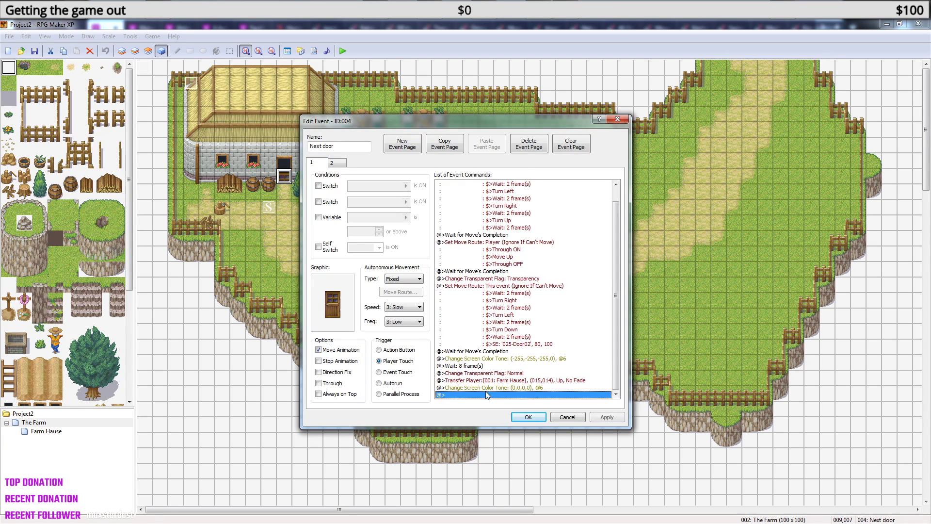
# - Add a Control Switches command at the end of page 1 that turns switch 0022 s:tsOff?("A") ON
pyautogui.rightClick(486, 392)
pyautogui.click(513, 400)
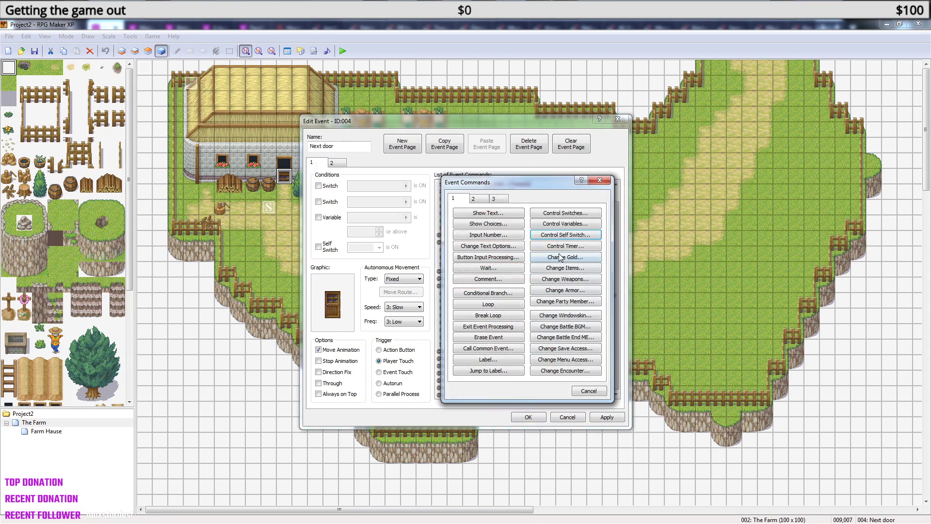
pyautogui.click(580, 214)
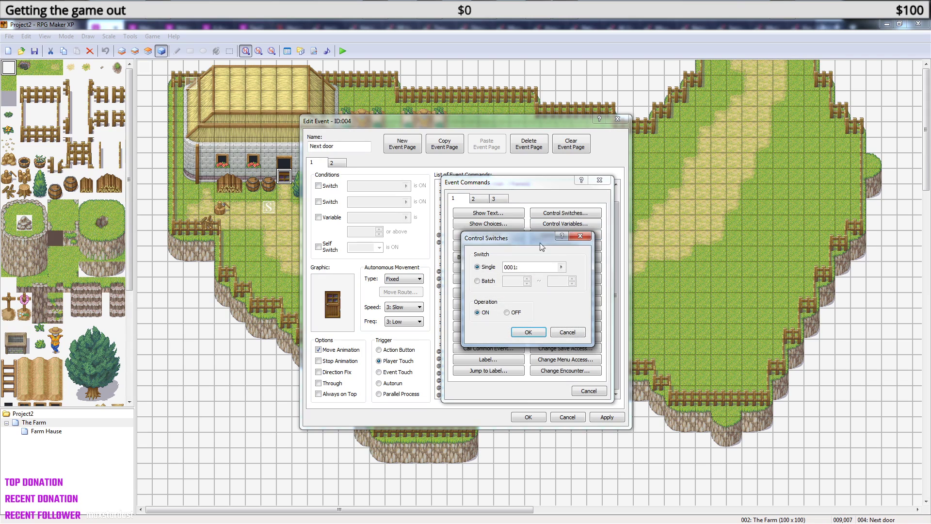
pyautogui.click(561, 267)
pyautogui.click(546, 335)
pyautogui.click(505, 393)
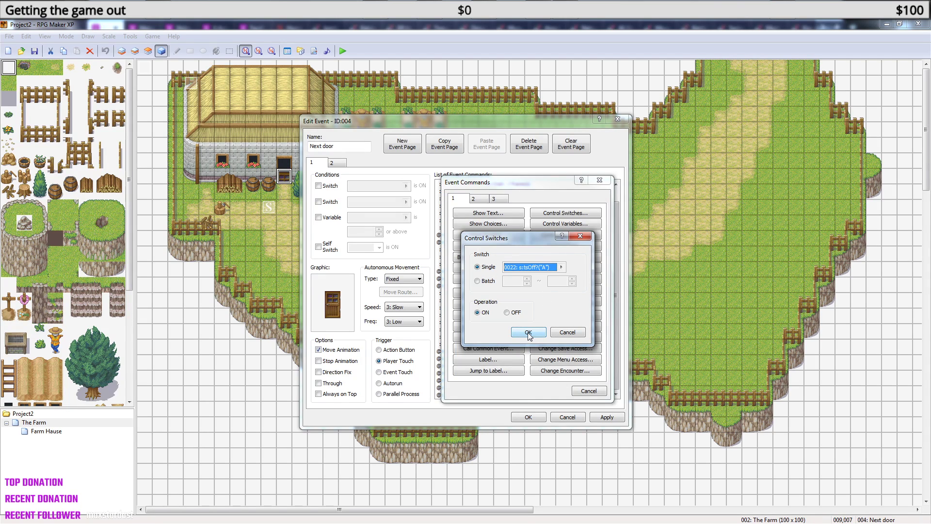
pyautogui.click(529, 332)
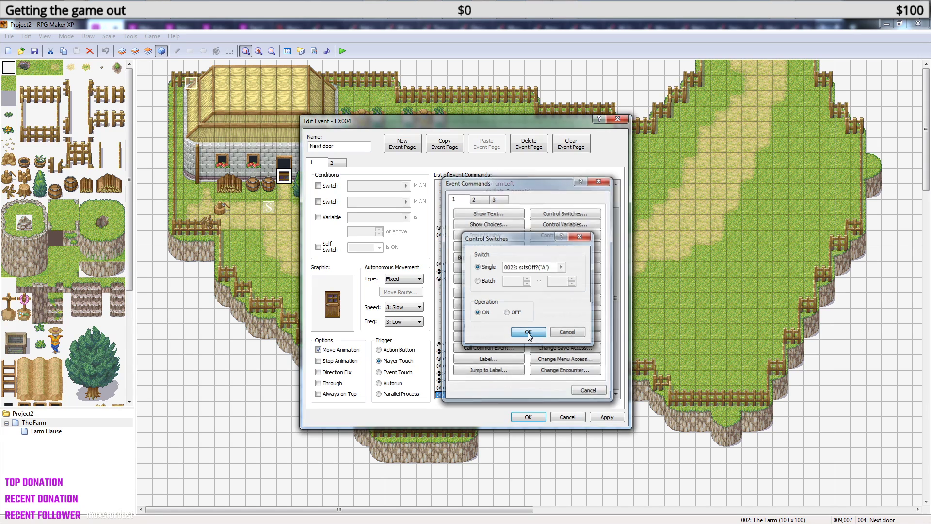
# - Change the conditional branch on page 2 to check that switch 0022 s:tsOff?("A") is ON
pyautogui.click(338, 165)
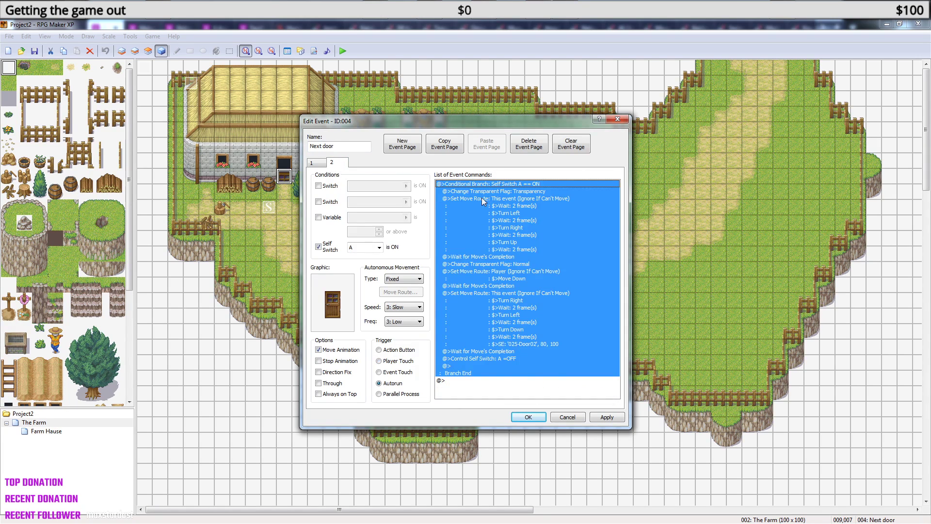
pyautogui.rightClick(512, 184)
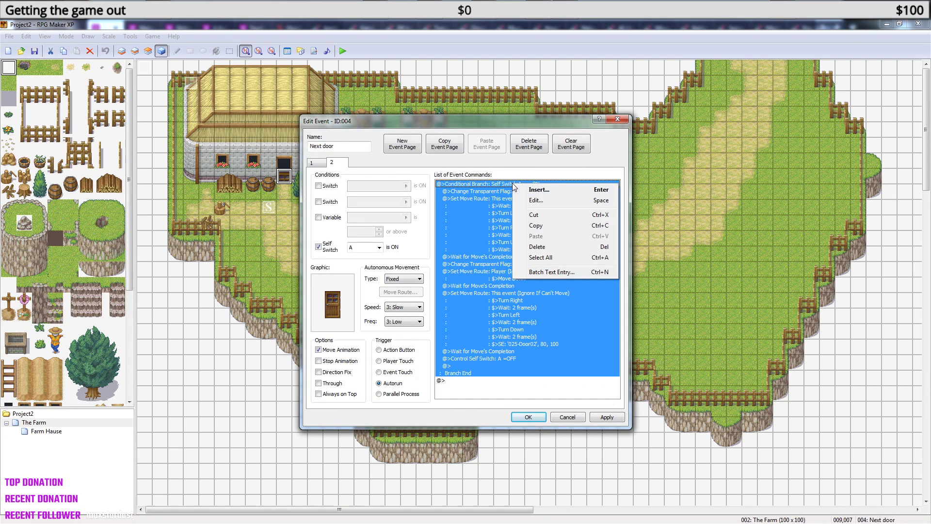
pyautogui.click(536, 201)
pyautogui.click(457, 239)
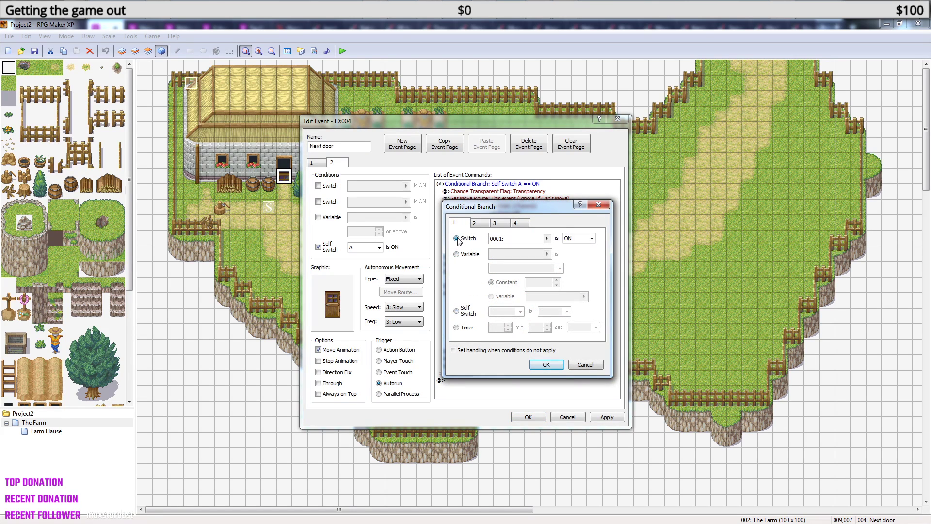
pyautogui.click(547, 238)
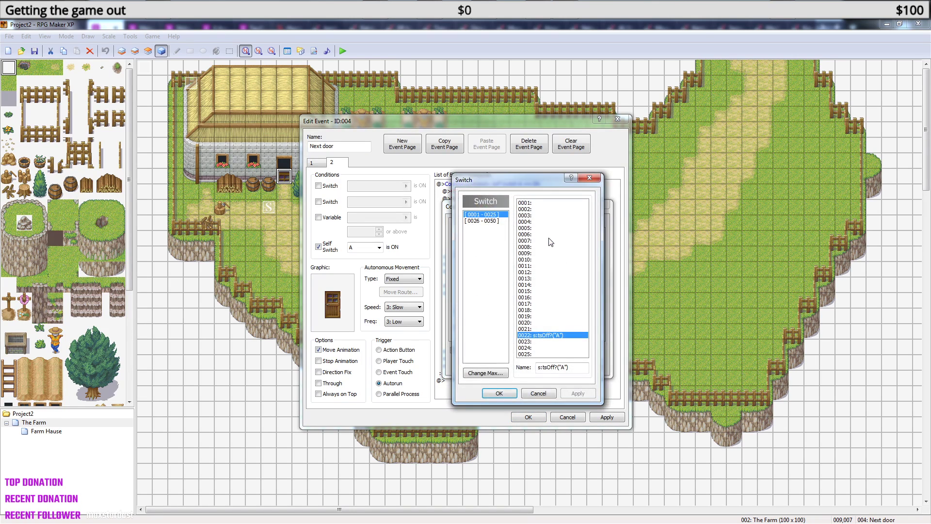
pyautogui.click(505, 395)
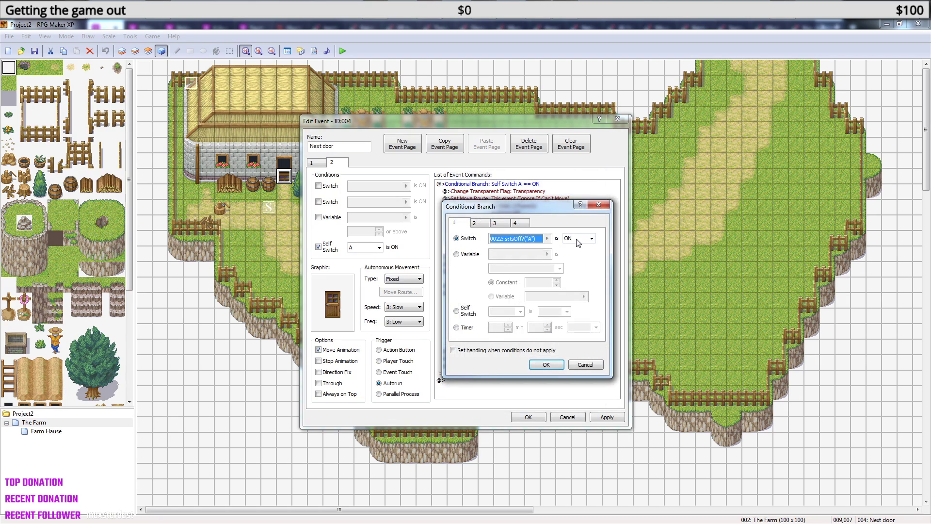
pyautogui.click(546, 365)
pyautogui.click(477, 381)
# - Check the Control Self Switch command inside page 2's conditional branch and delete it
pyautogui.click(507, 359)
pyautogui.rightClick(506, 360)
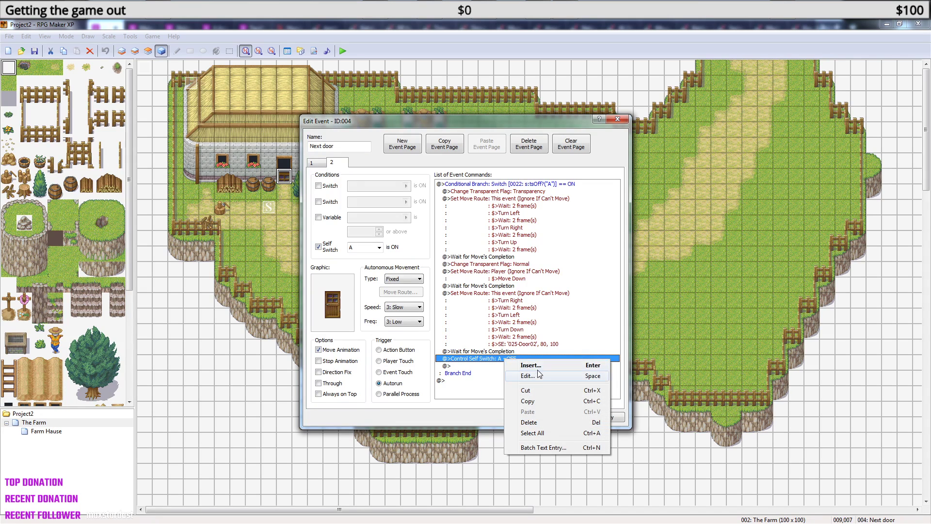
pyautogui.click(537, 376)
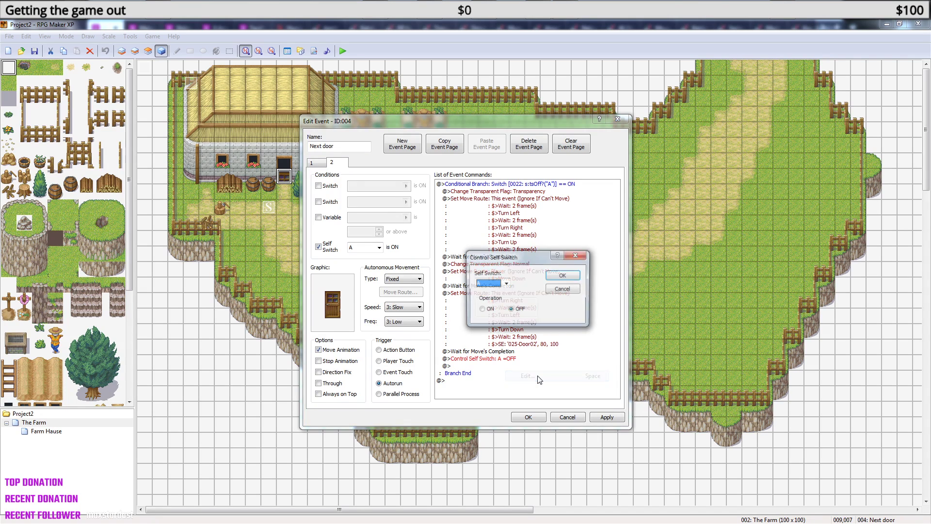
pyautogui.click(558, 288)
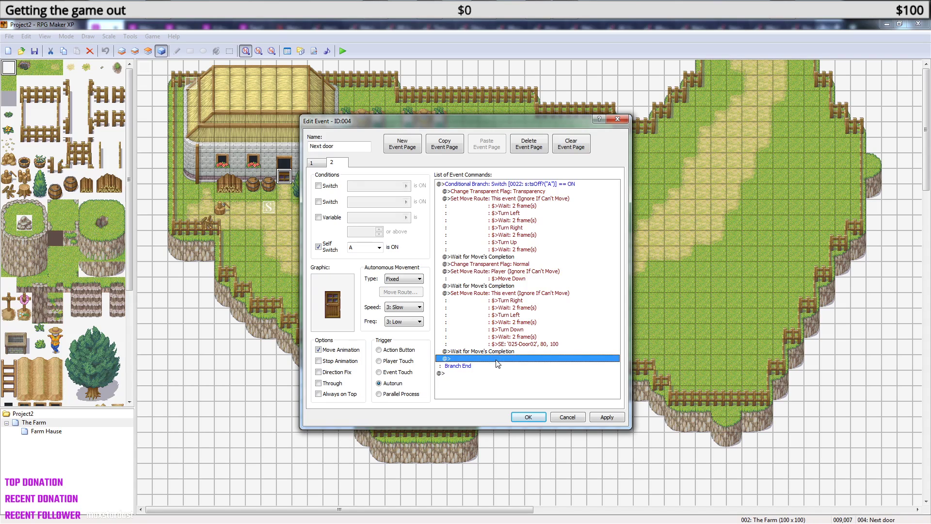
# - Insert a Control Switches command at the end of page 2's branch that turns switch 0022 s:tsOff?("A") OFF, and accept the event
pyautogui.rightClick(493, 361)
pyautogui.click(509, 366)
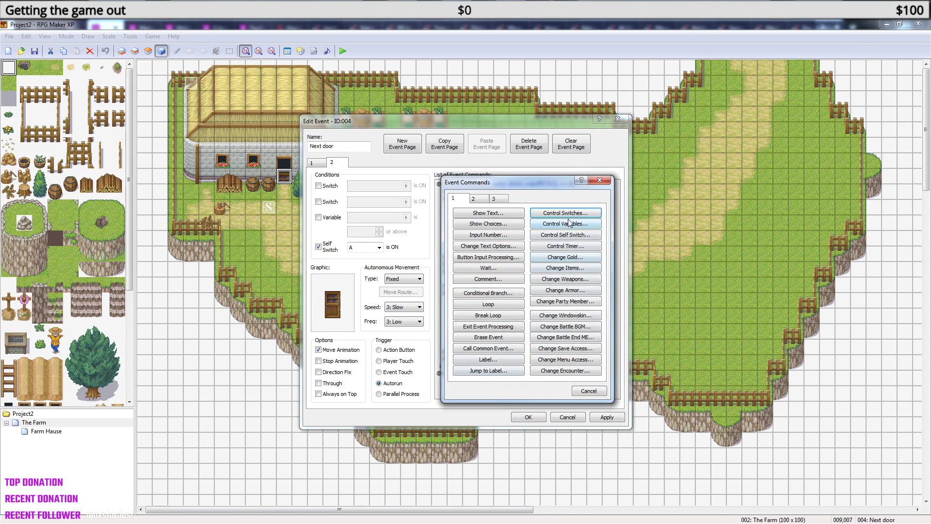
pyautogui.click(570, 214)
pyautogui.click(525, 267)
pyautogui.click(561, 266)
pyautogui.click(507, 396)
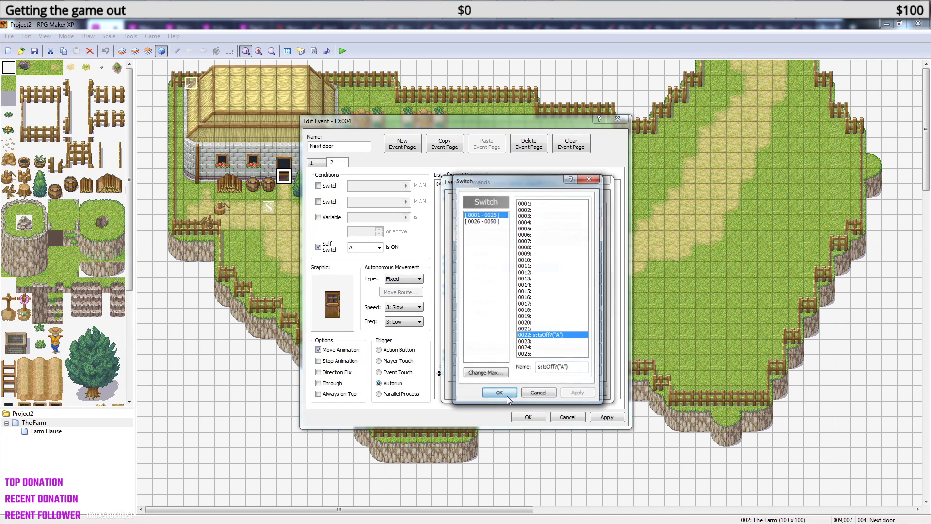
pyautogui.click(507, 313)
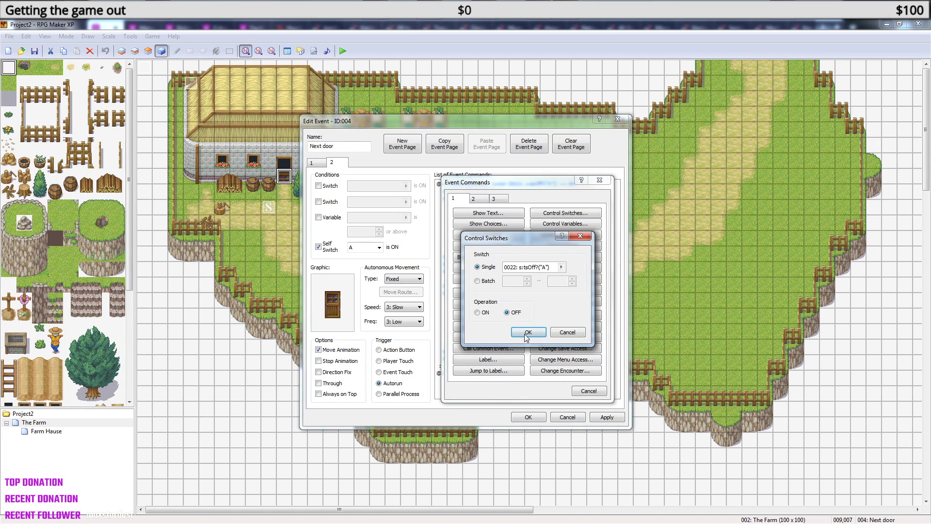
pyautogui.click(529, 332)
pyautogui.click(528, 417)
# - Save the project and playtest a new game, entering and leaving the farmhouse through its door, and close the playtest
pyautogui.click(343, 51)
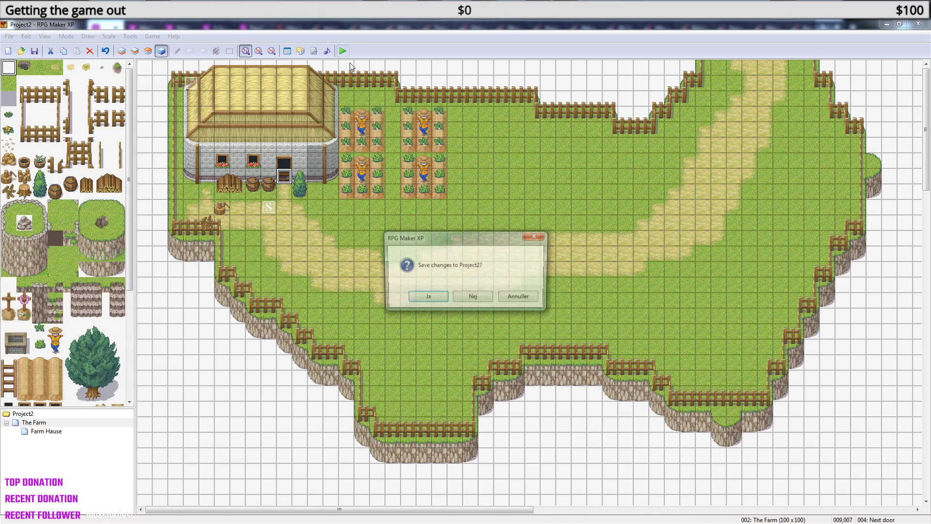
pyautogui.click(426, 297)
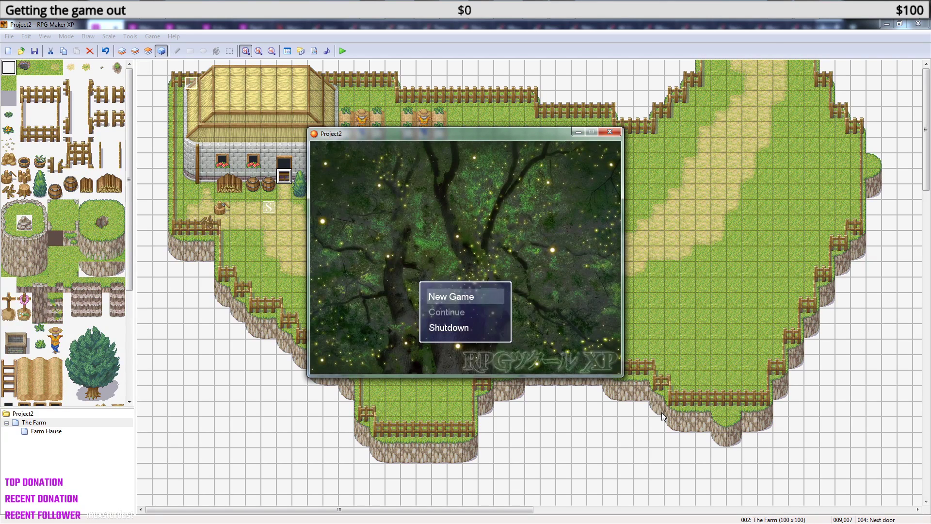
pyautogui.press('Return')
pyautogui.press('Right')
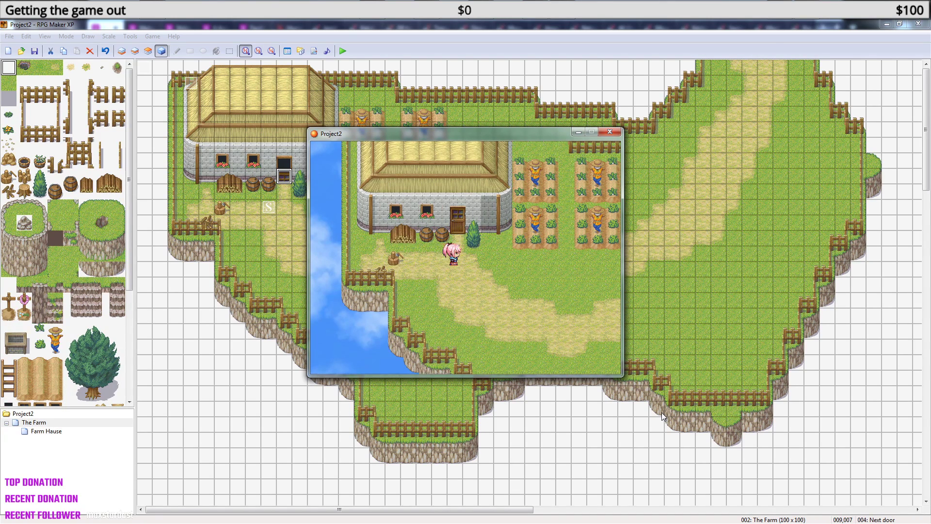
pyautogui.press('Up')
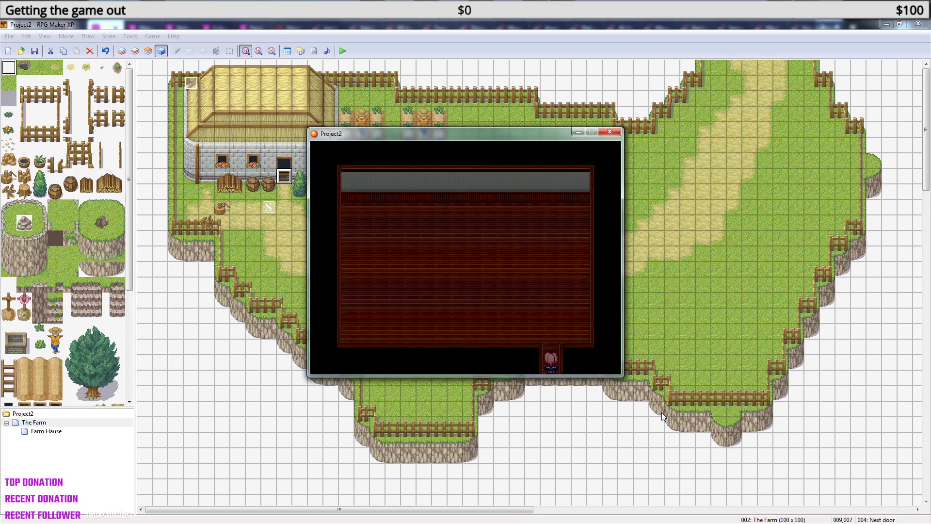
pyautogui.press('Down')
pyautogui.press('Down')
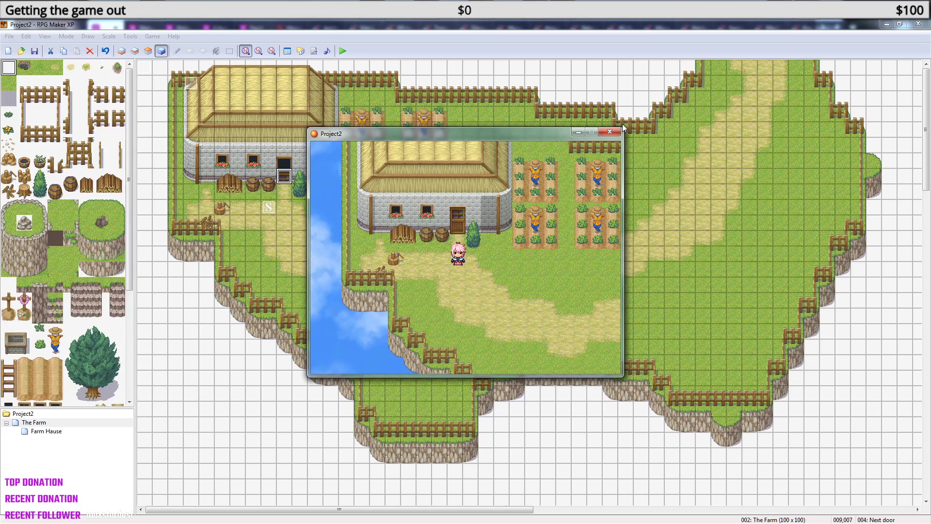
pyautogui.click(609, 132)
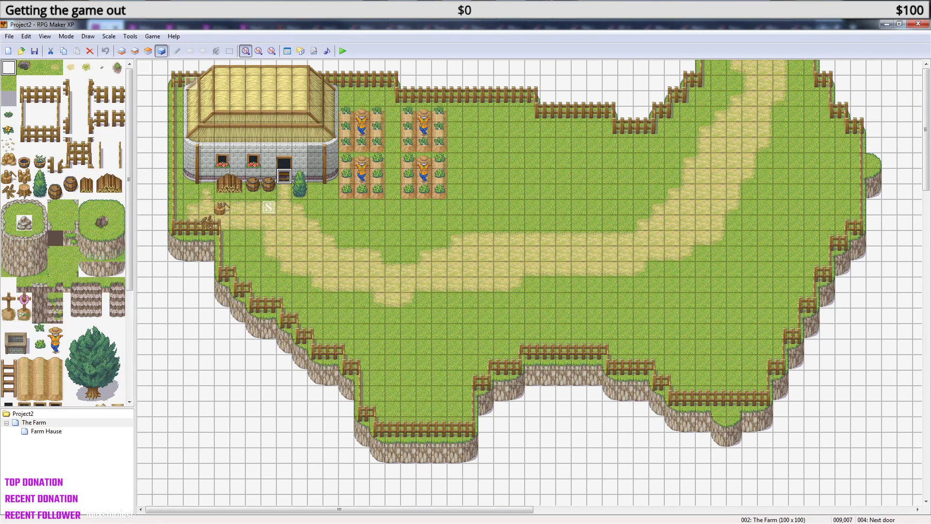
# - Open the game project file from the Pokemon Game folder on the desktop in RPG Maker XP
pyautogui.press('super+e')
pyautogui.click(265, 231)
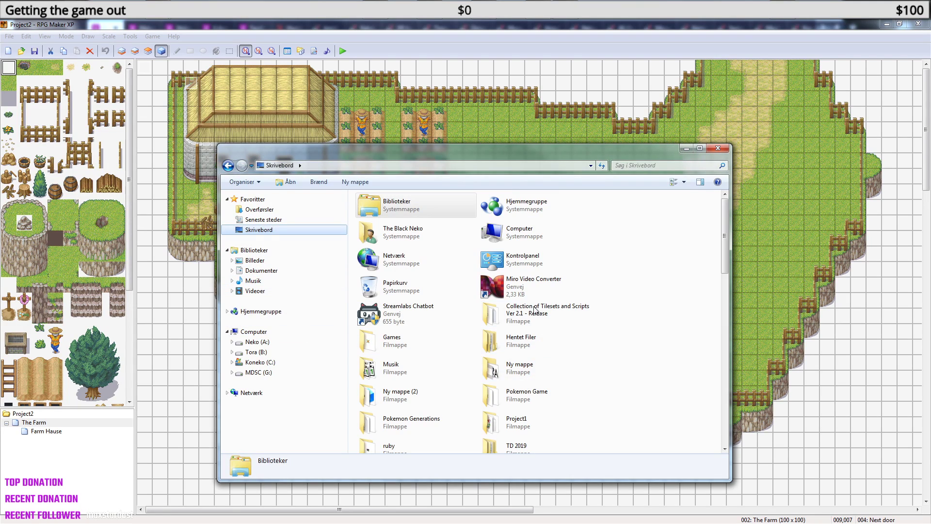
pyautogui.doubleClick(513, 394)
pyautogui.doubleClick(394, 250)
pyautogui.doubleClick(376, 311)
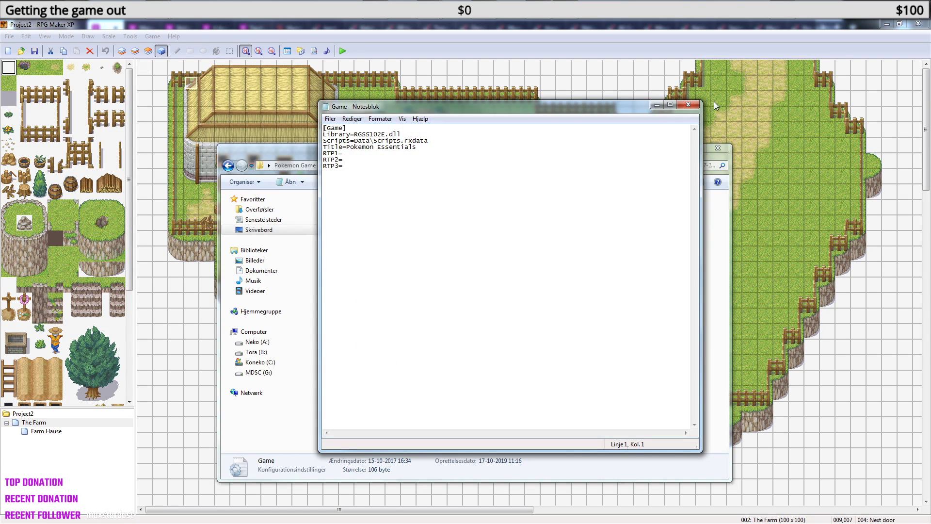
pyautogui.click(696, 104)
pyautogui.doubleClick(402, 323)
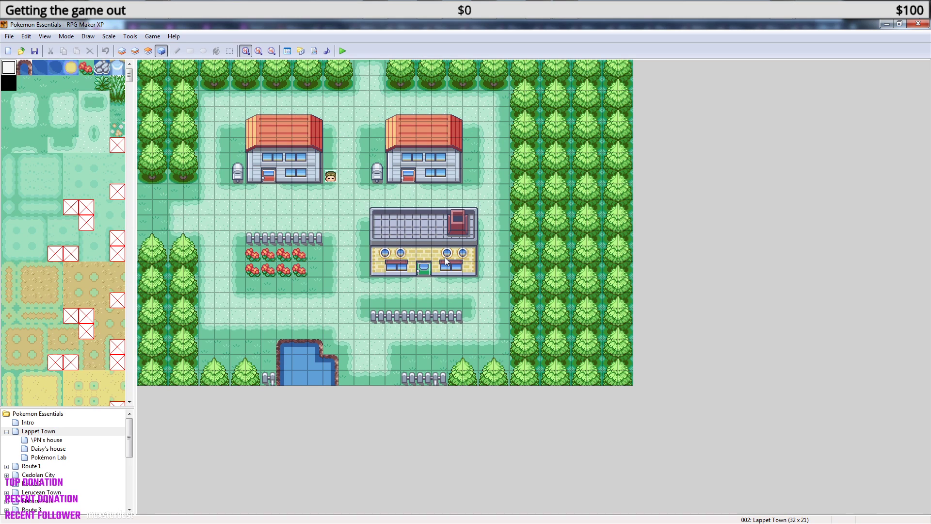
# - Open the Next door event on the eastern red-roofed house in Lappet Town and examine the commands on pages 1 and 2
pyautogui.click(410, 178)
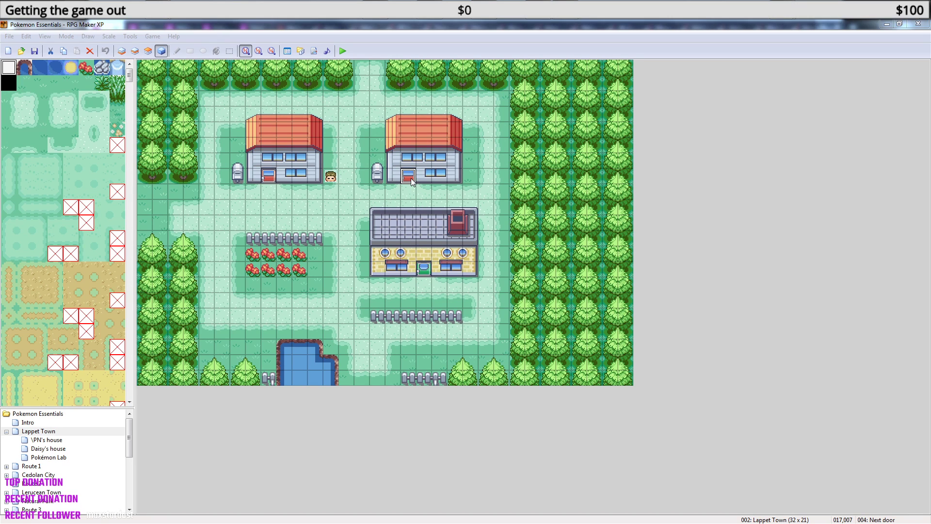
pyautogui.doubleClick(410, 178)
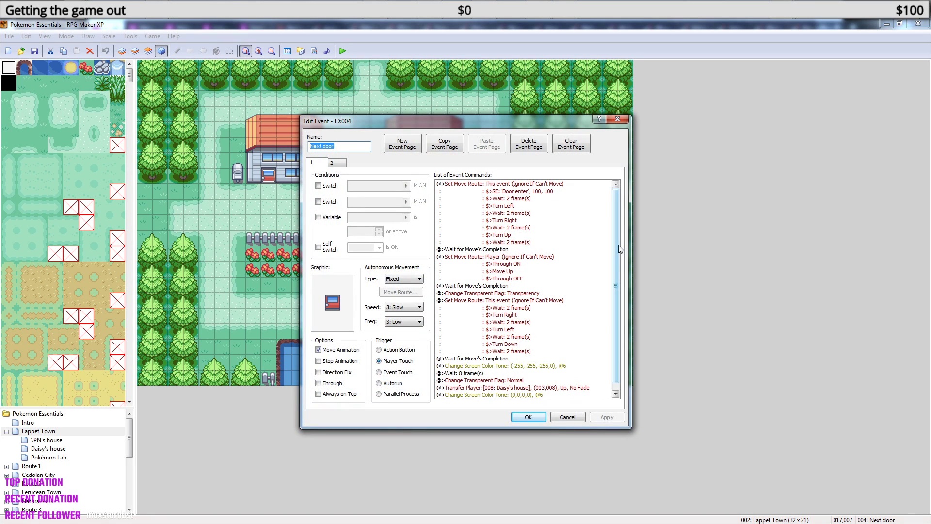
pyautogui.scroll(-1, 619, 245)
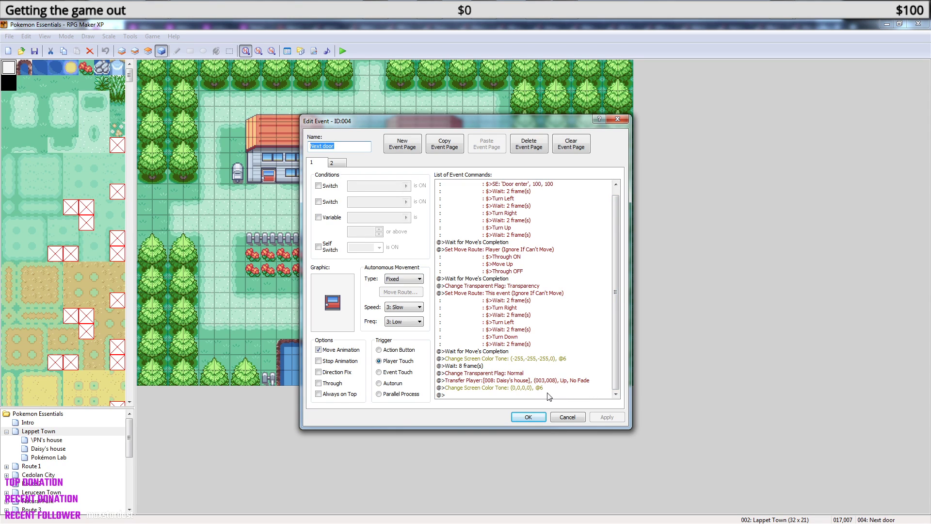
pyautogui.scroll(1, 617, 363)
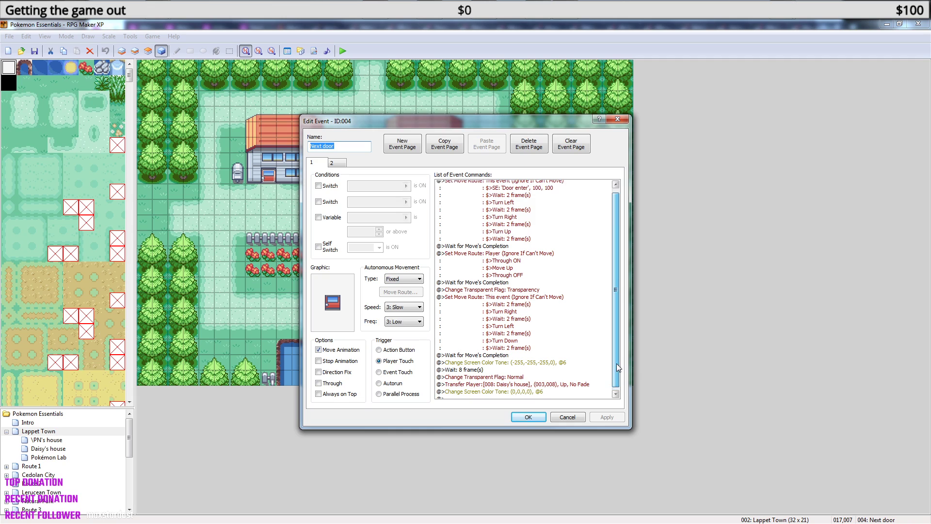
pyautogui.scroll(-1, 616, 329)
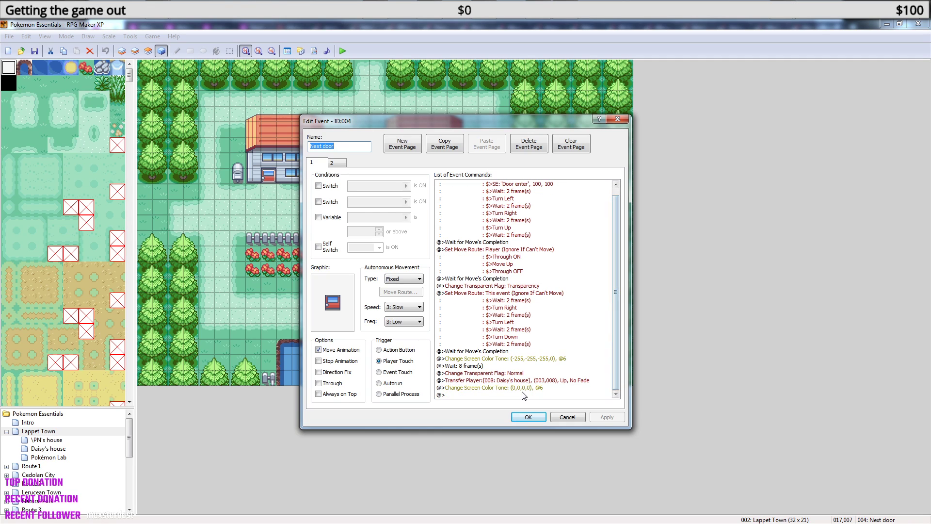
pyautogui.click(340, 164)
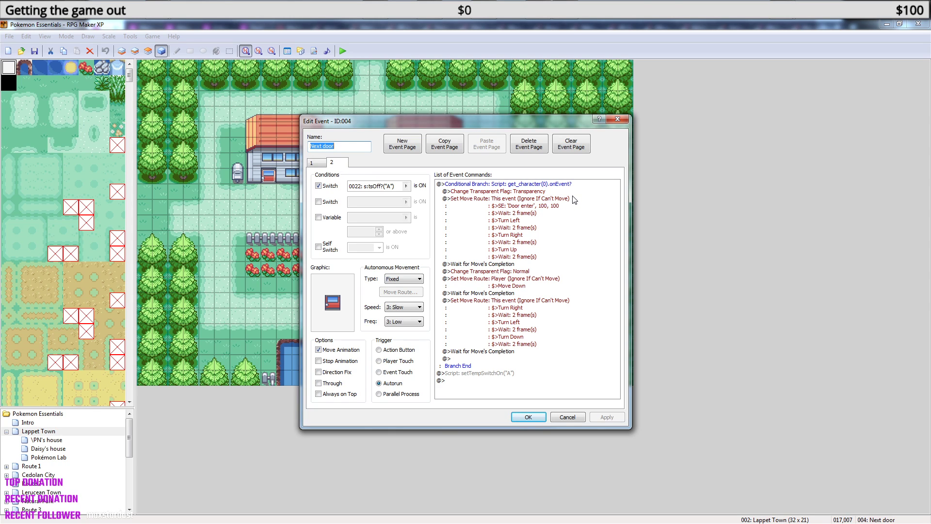
pyautogui.click(564, 185)
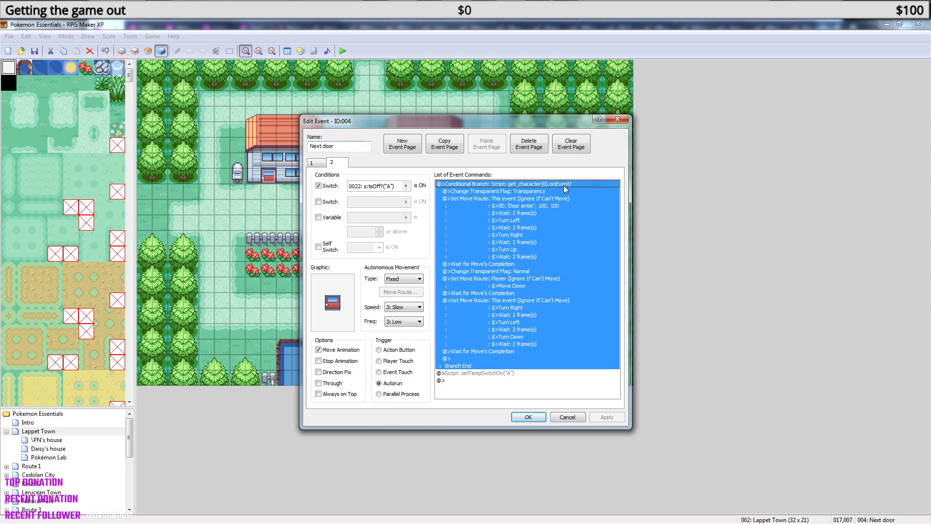
# - Examine the Exit event's commands on the \PN's house map, and return to Project2 with the Pokémon Essentials folder window closed
pyautogui.click(531, 213)
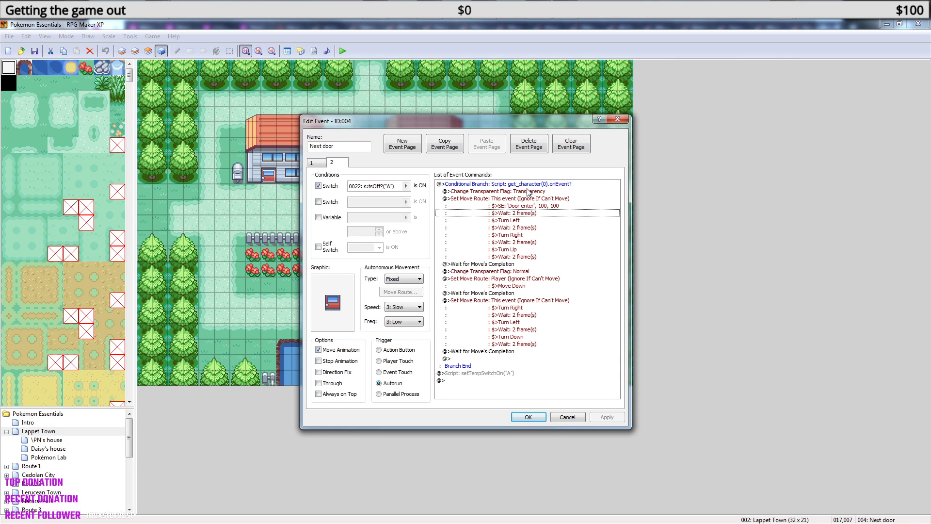
pyautogui.click(618, 121)
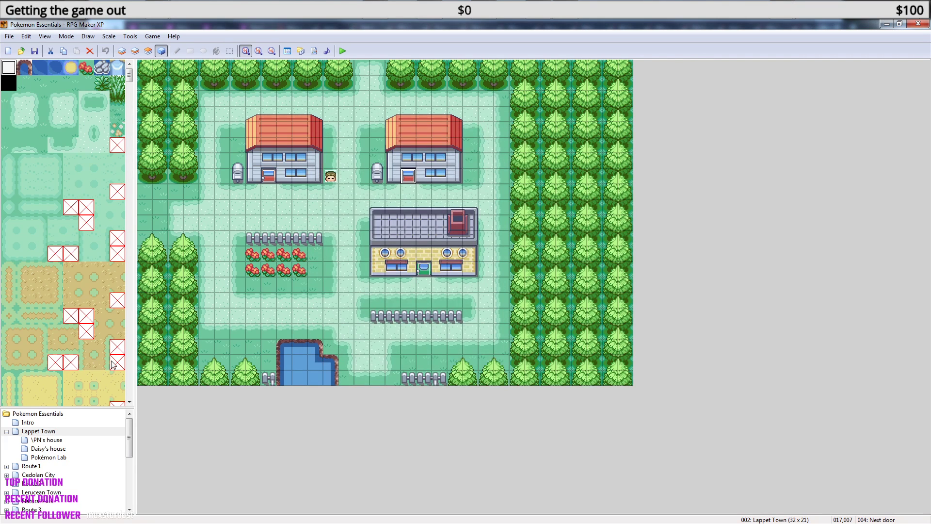
pyautogui.click(43, 441)
pyautogui.doubleClick(191, 207)
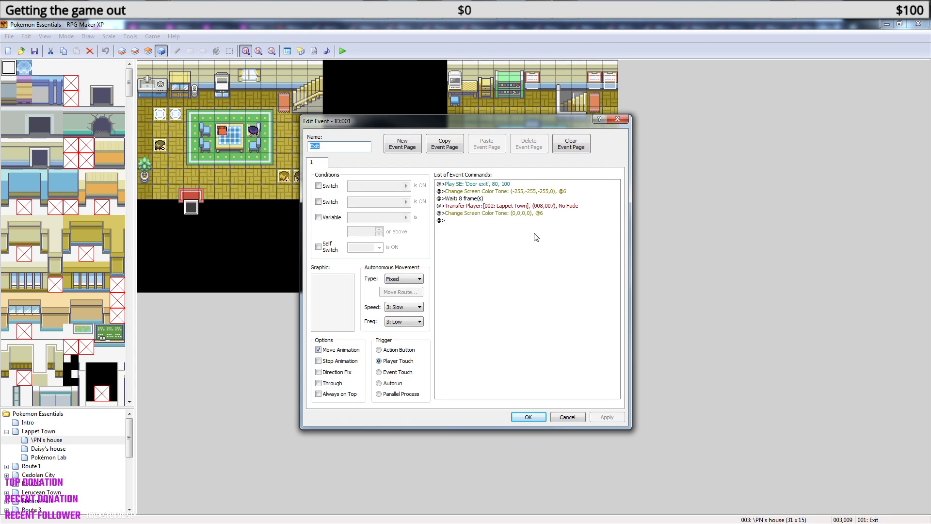
pyautogui.click(624, 121)
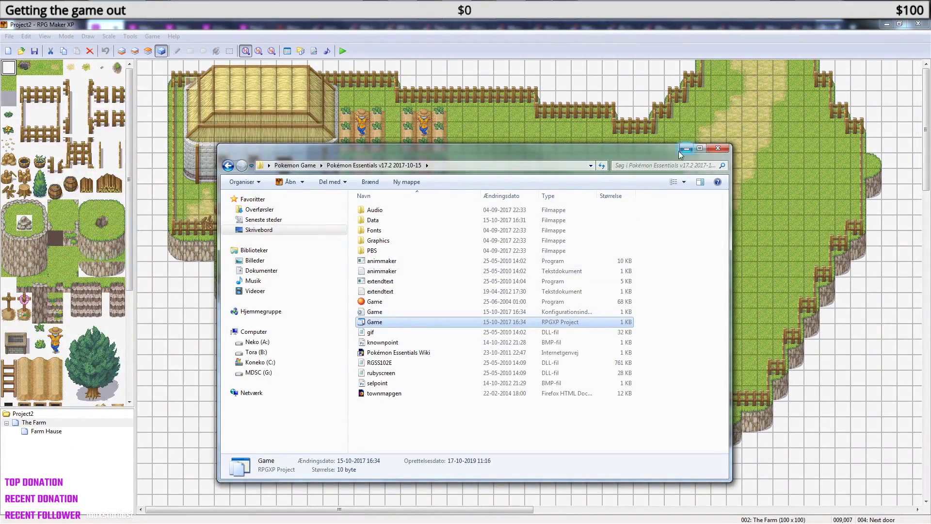
pyautogui.click(718, 147)
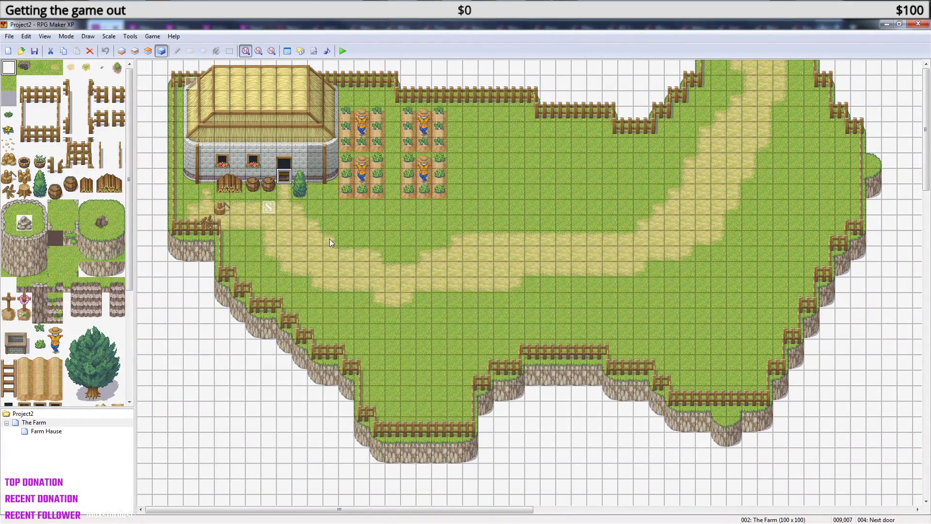
# - In page 2 of the farmhouse's Next door event, replace the Self Switch condition with Switch 0022: s:tsOff?("A") and accept the event
pyautogui.doubleClick(285, 178)
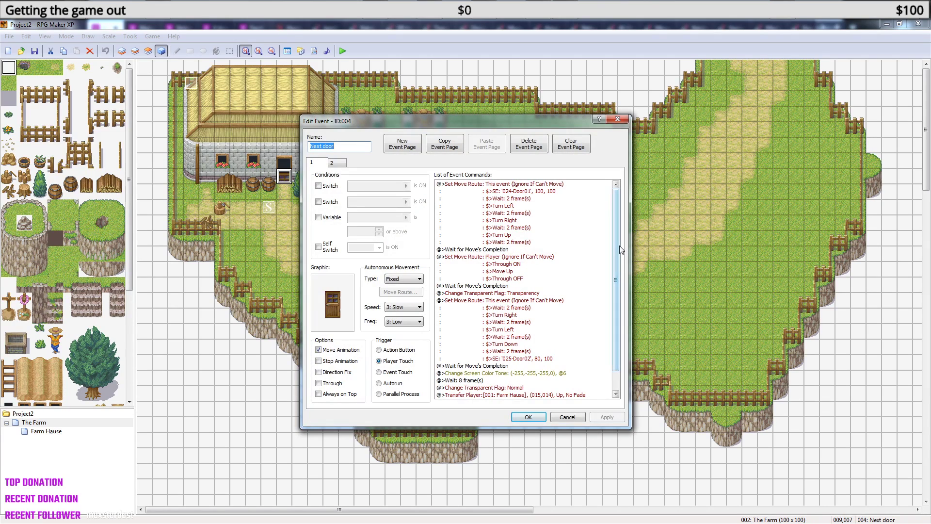
pyautogui.moveTo(616, 240); pyautogui.dragTo(615, 278)
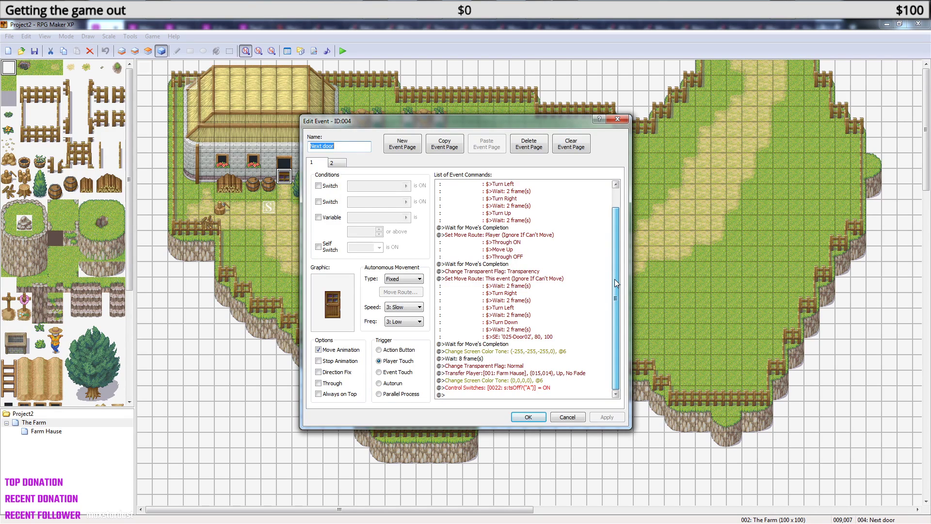
pyautogui.click(520, 388)
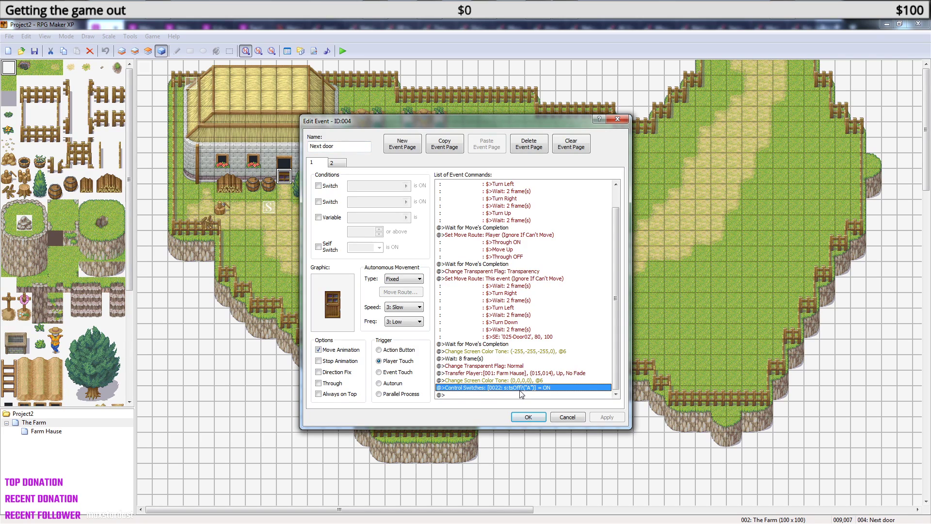
pyautogui.click(338, 163)
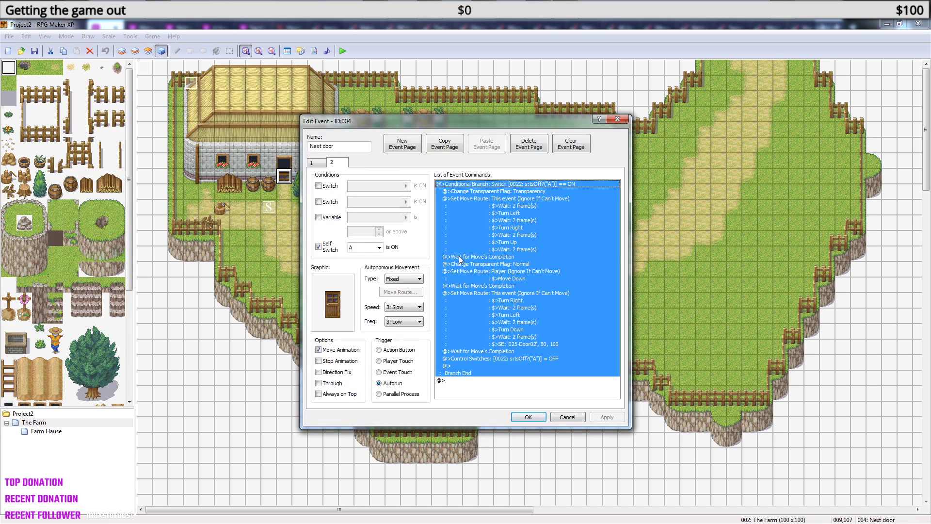
pyautogui.click(587, 309)
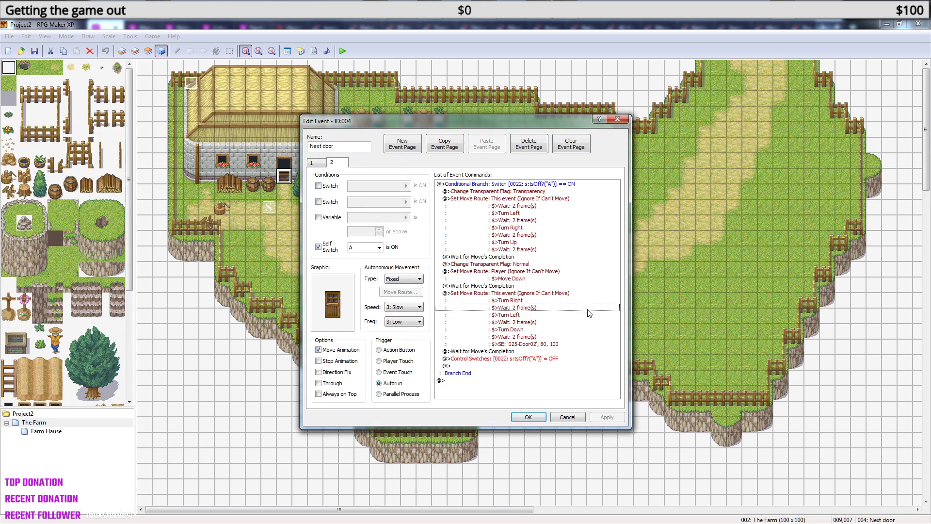
pyautogui.click(318, 186)
pyautogui.click(407, 187)
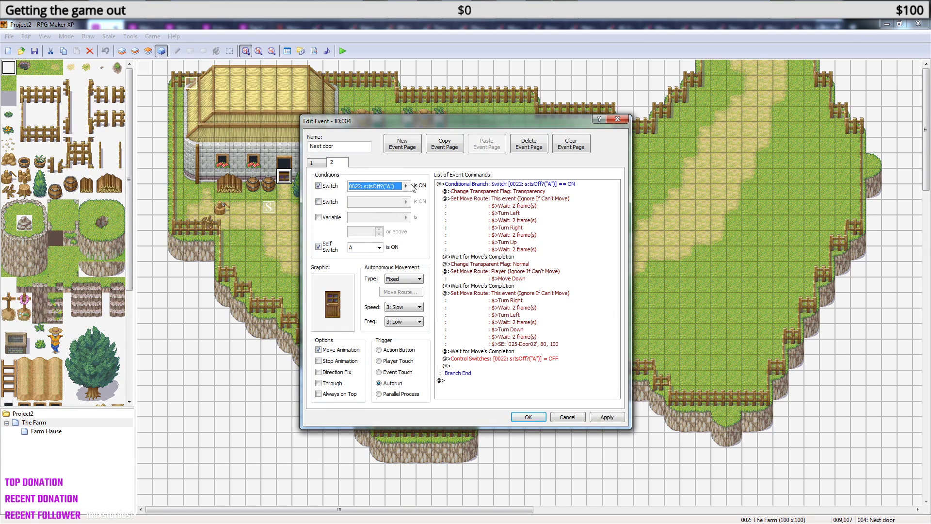
pyautogui.click(318, 246)
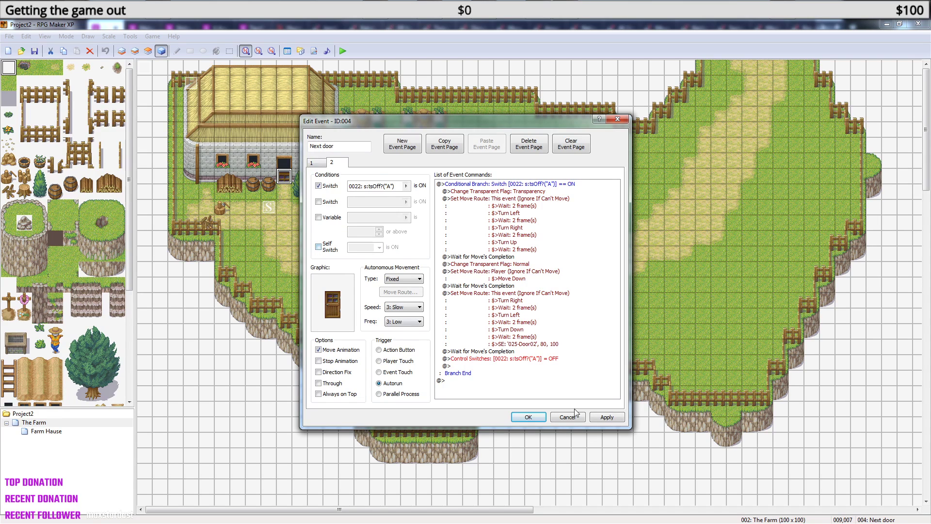
pyautogui.click(528, 417)
# - Save the changes to Project2 and start a new game in a playtest to try the farmhouse door
pyautogui.click(342, 51)
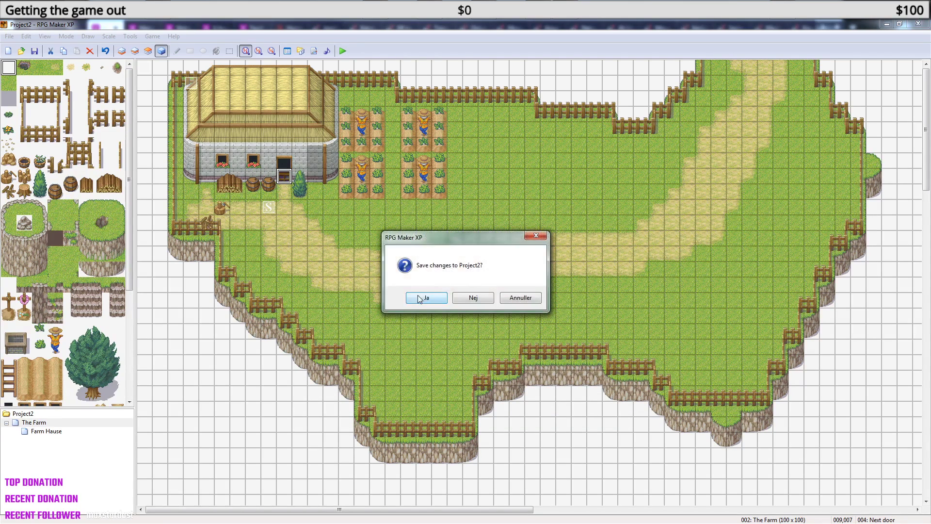
pyautogui.click(420, 296)
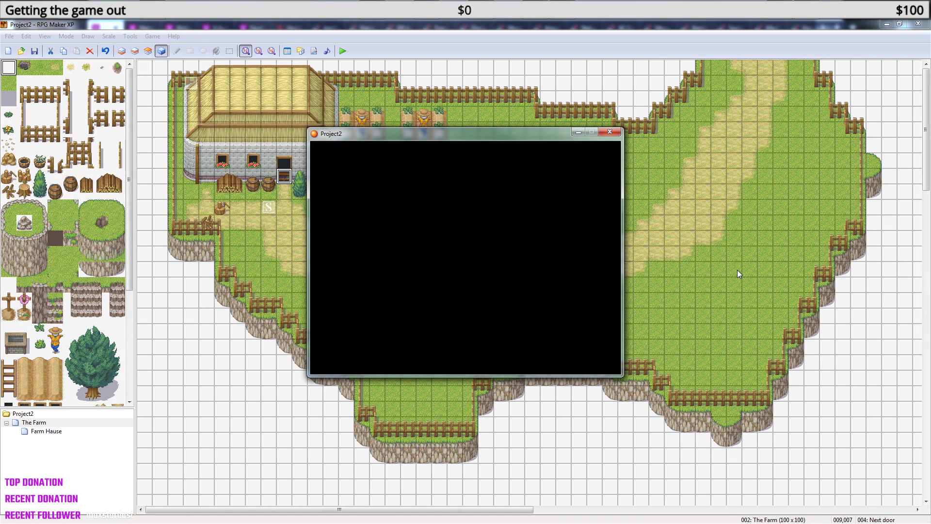
pyautogui.press('Return')
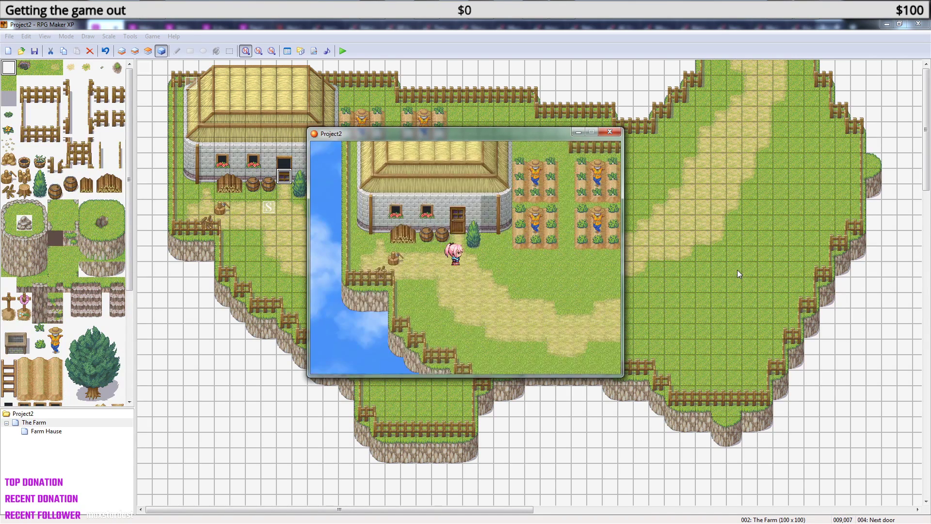
# - Test entering and leaving the farmhouse through its door in the running playtest, then close the playtest
pyautogui.press('Up')
pyautogui.press('Up')
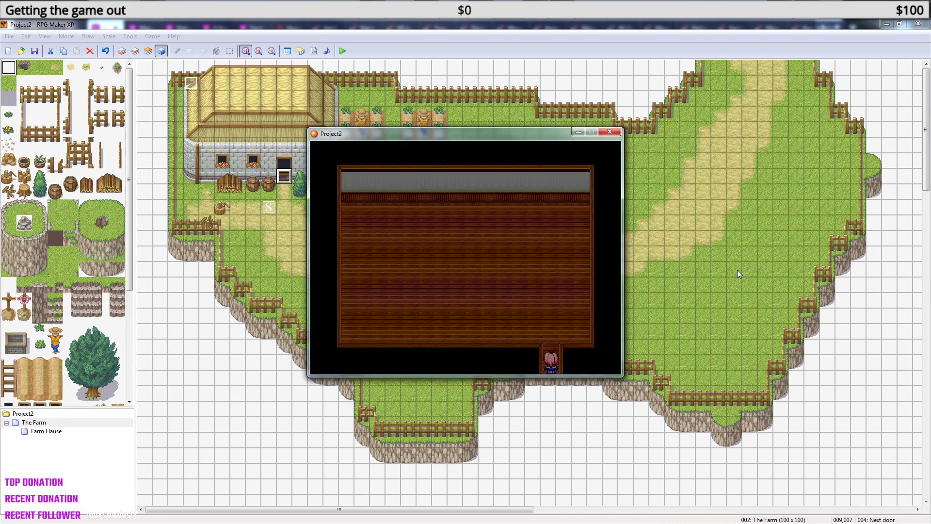
pyautogui.press('Down')
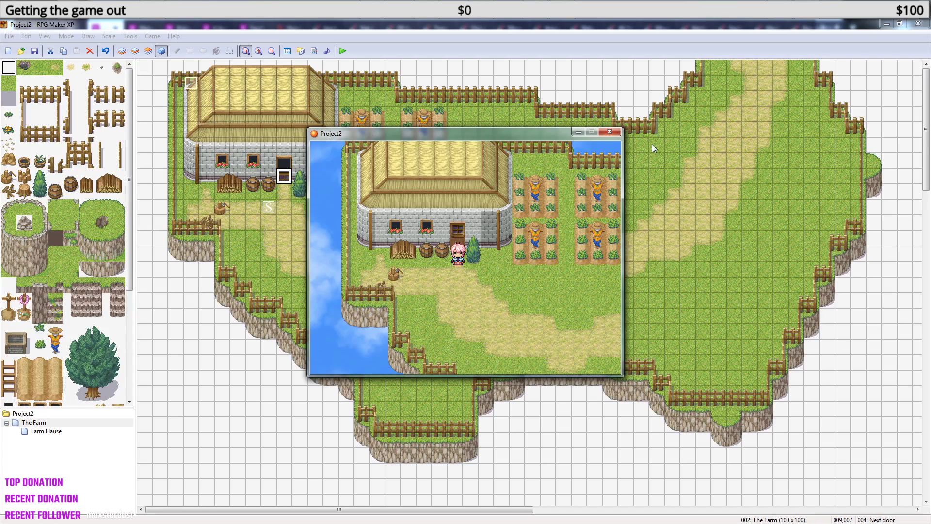
pyautogui.click(614, 133)
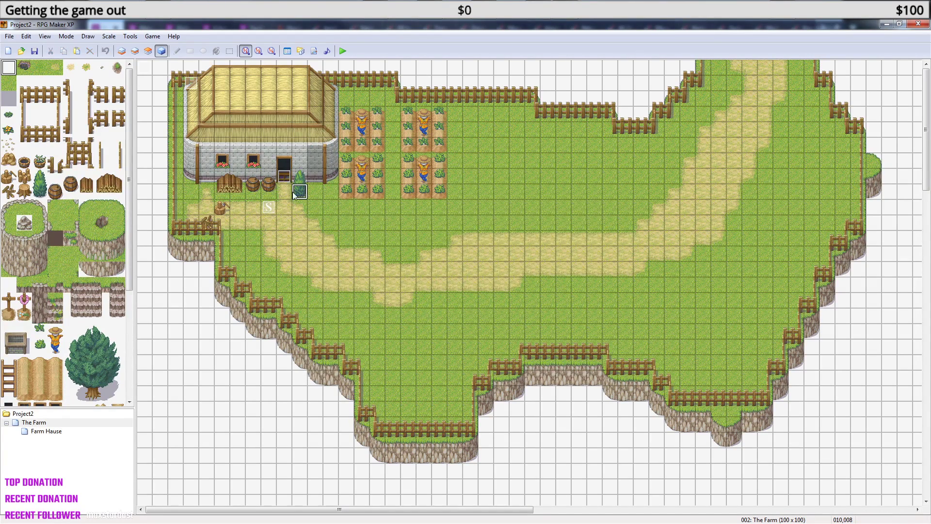
# - Place a copy of the Next door event at map tile 010,009 and playtest entering and leaving the farmhouse
pyautogui.moveTo(285, 176); pyautogui.dragTo(300, 207)
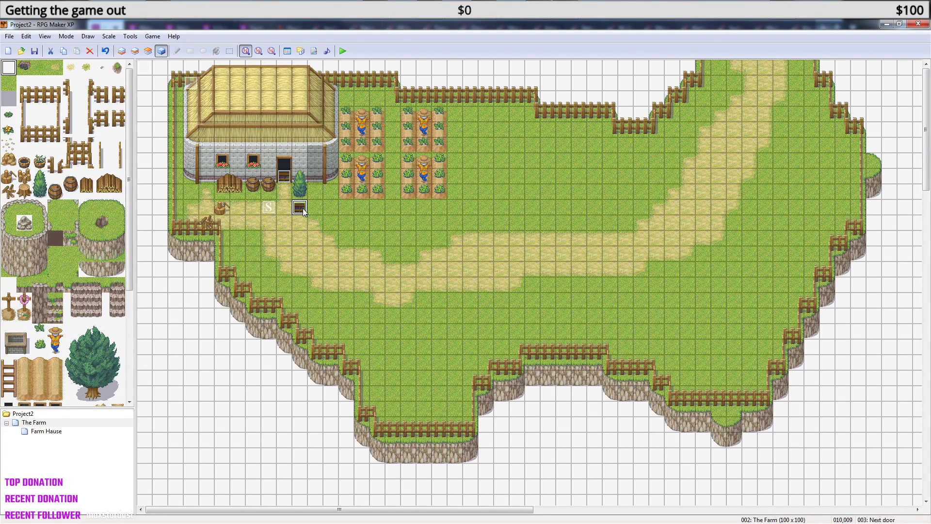
pyautogui.click(343, 51)
pyautogui.click(426, 297)
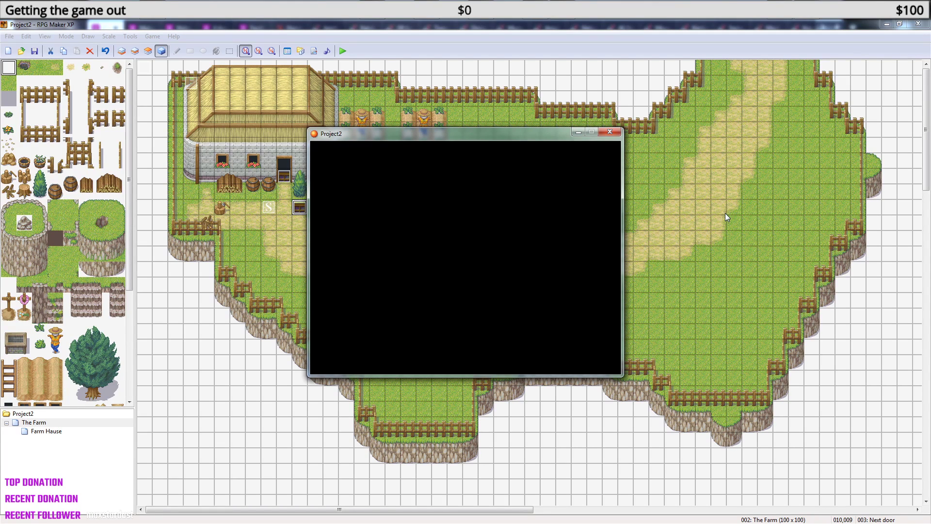
pyautogui.press('Return')
pyautogui.press('Right')
pyautogui.press('Up')
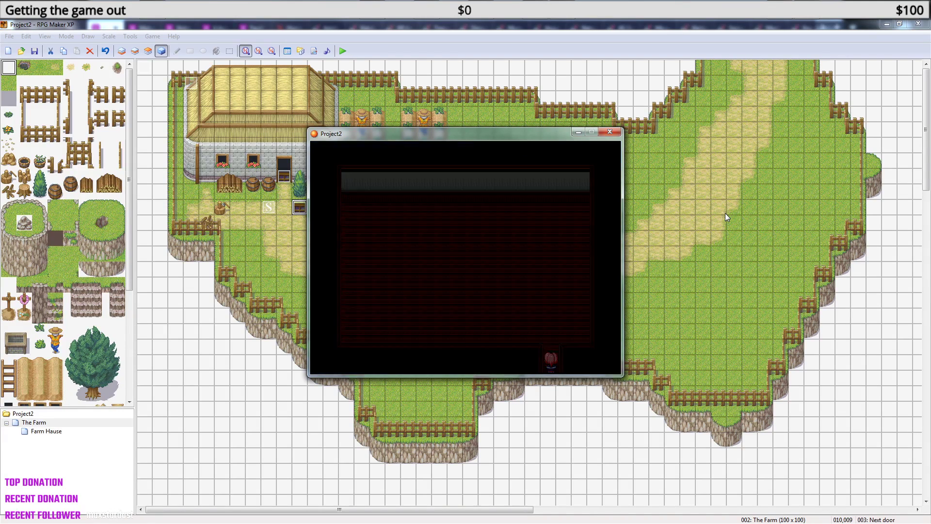
pyautogui.press('Down')
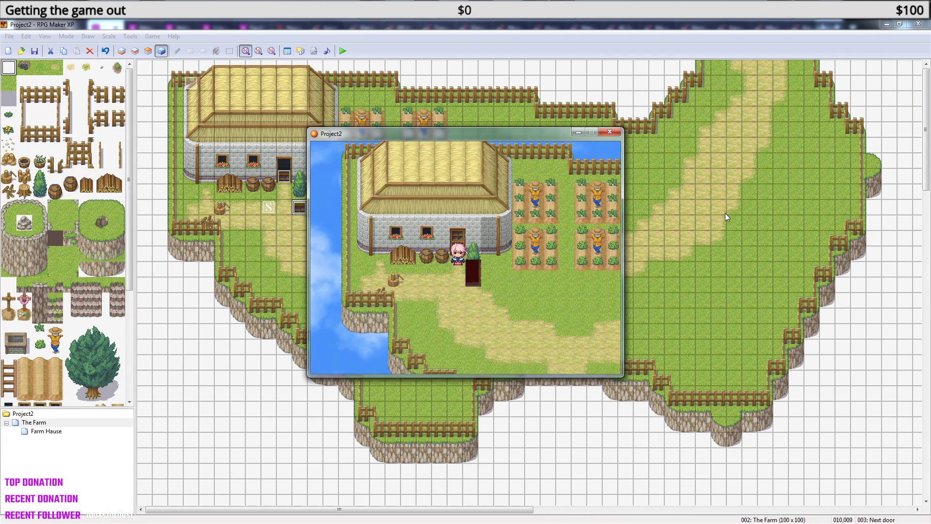
pyautogui.press('Escape')
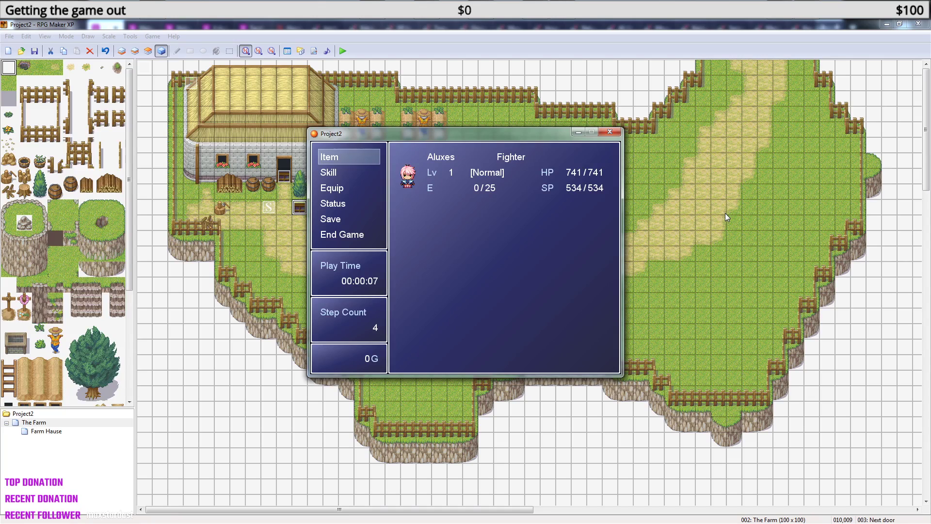
pyautogui.click(614, 133)
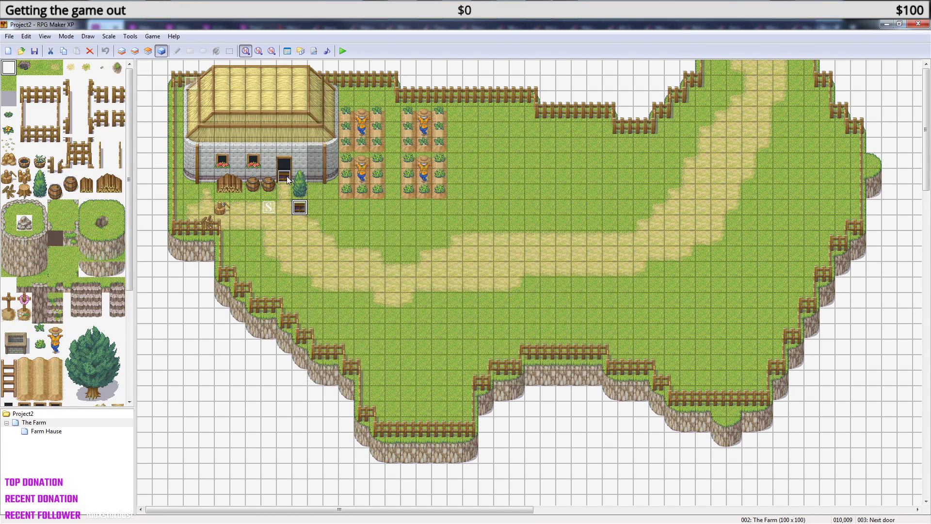
# - Set the trigger on page 1 of the farmhouse's Next door event to Event Touch
pyautogui.doubleClick(285, 177)
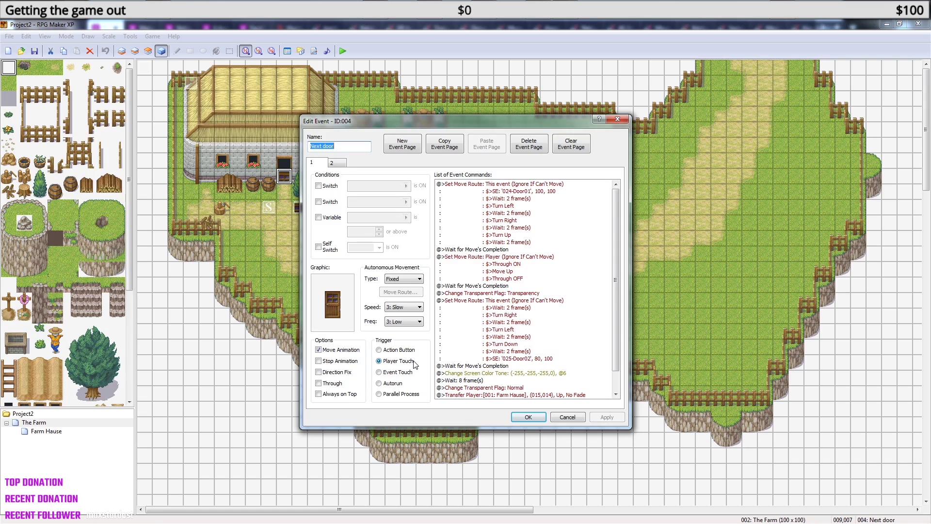
pyautogui.click(379, 373)
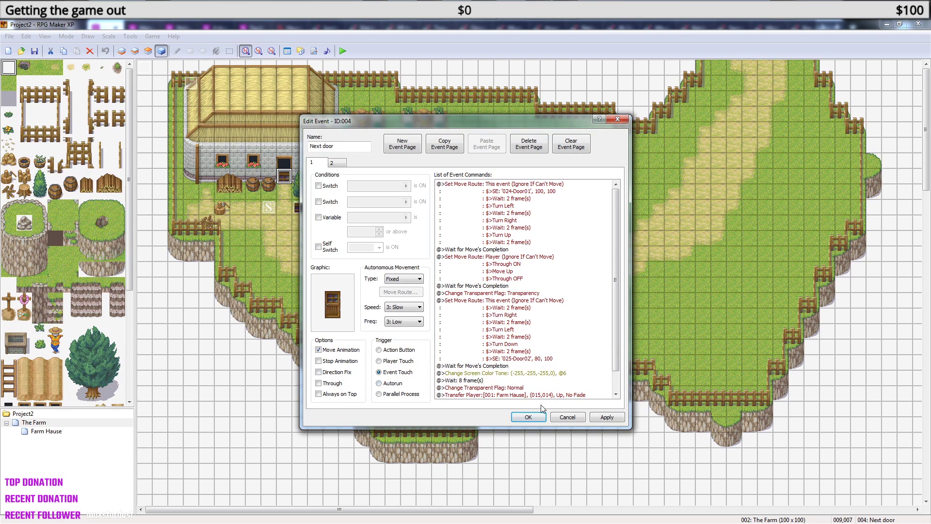
pyautogui.click(528, 418)
# - Replace the door event at tile 010,009 with a fresh copy of the farmhouse's Next door event
pyautogui.click(305, 211)
pyautogui.hotkey('ctrl', 'x')
pyautogui.click(285, 178)
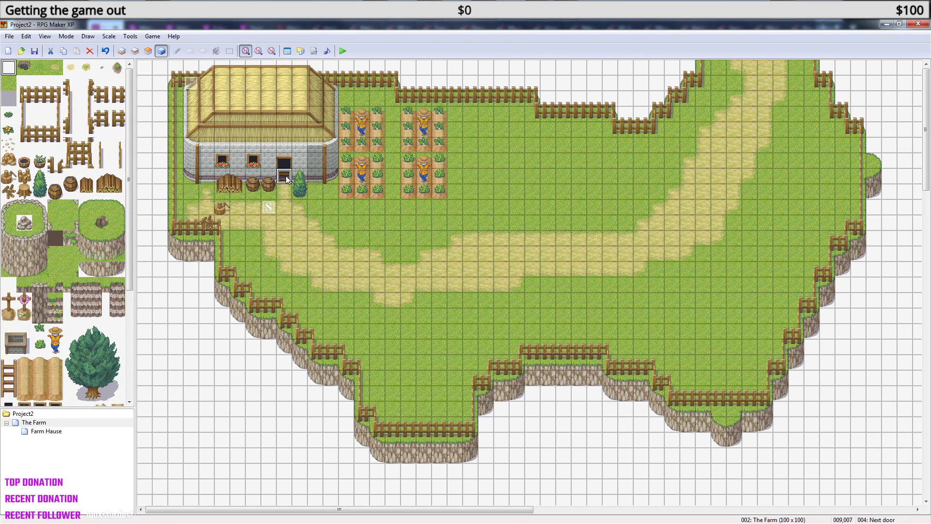
pyautogui.click(301, 209)
pyautogui.hotkey('ctrl', 'v')
# - Playtest the game by walking into the farmhouse and back out beside the copied door, then close the playtest
pyautogui.click(342, 51)
pyautogui.click(408, 302)
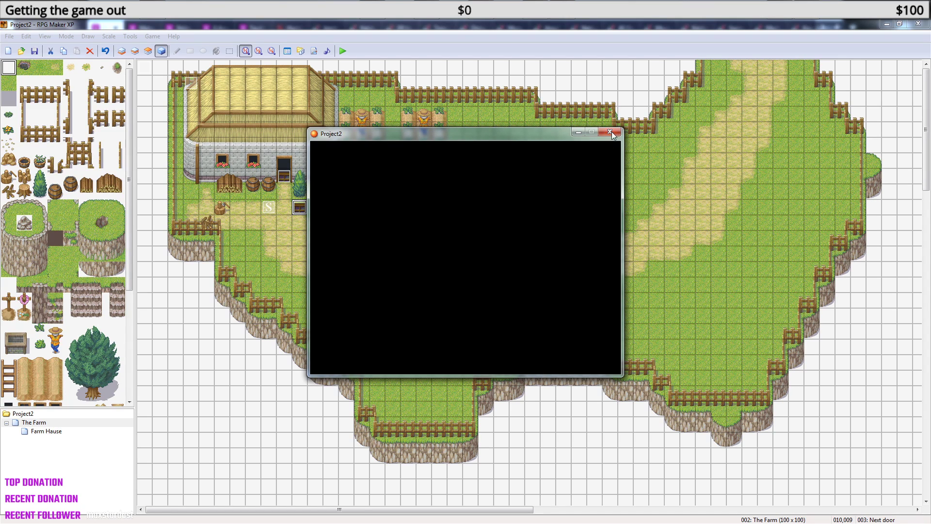
pyautogui.hotkey('alt', 'F4')
pyautogui.click(343, 51)
pyautogui.press('Return')
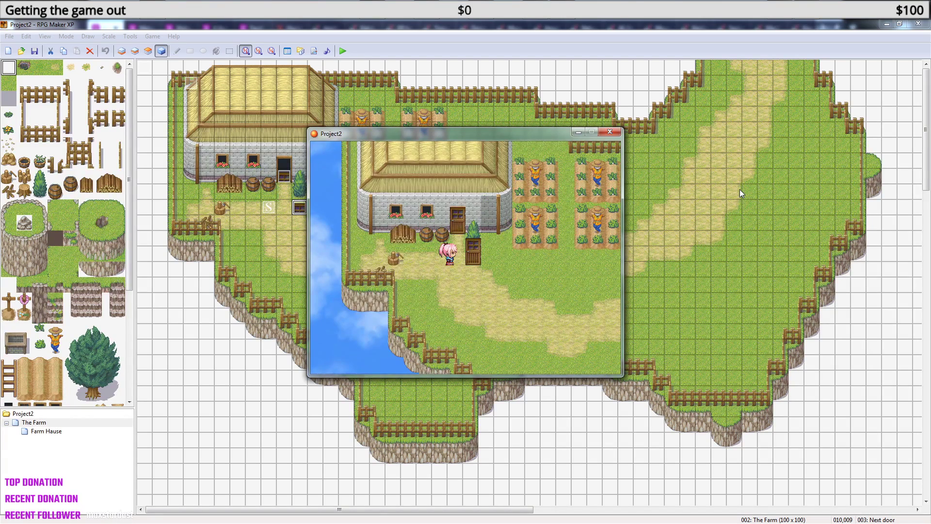
pyautogui.press('Right')
pyautogui.press('Up')
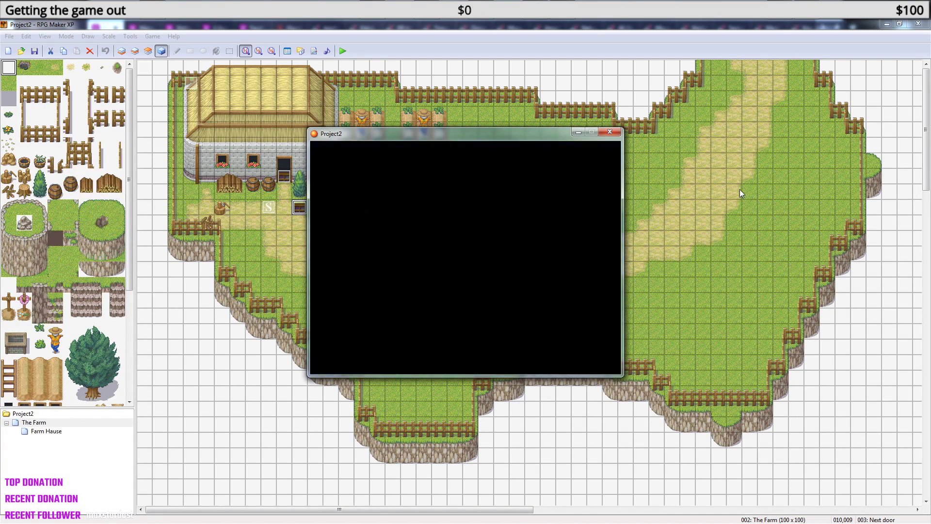
pyautogui.press('Down')
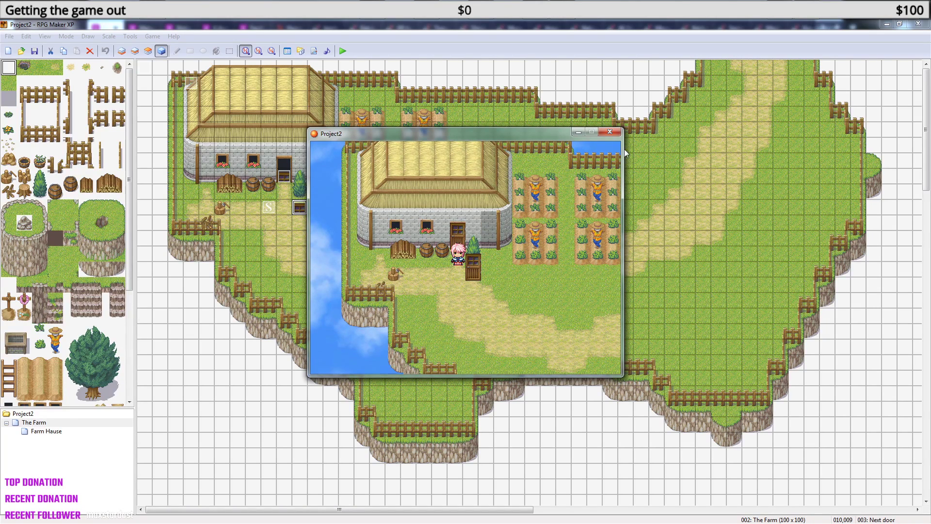
pyautogui.click(610, 132)
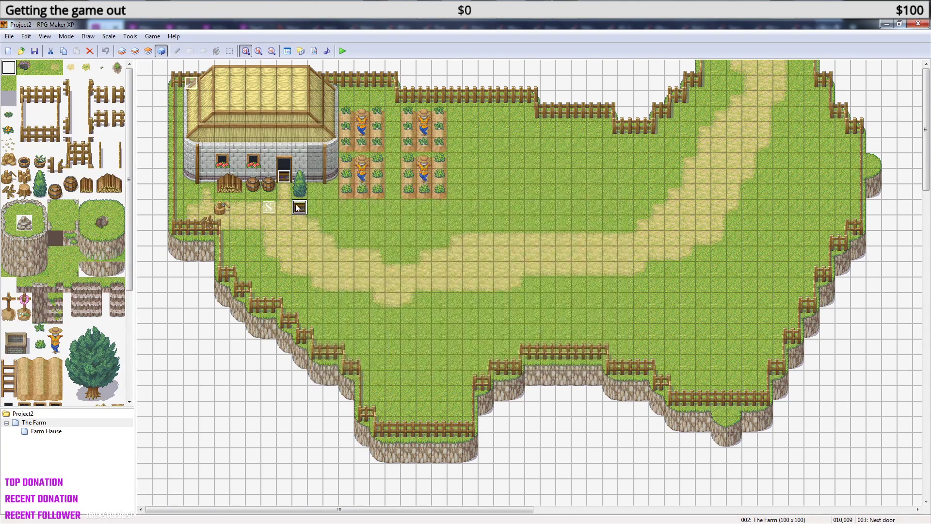
# - Enable the Self Switch A condition on page 1 of the farmhouse's Next door event
pyautogui.doubleClick(283, 176)
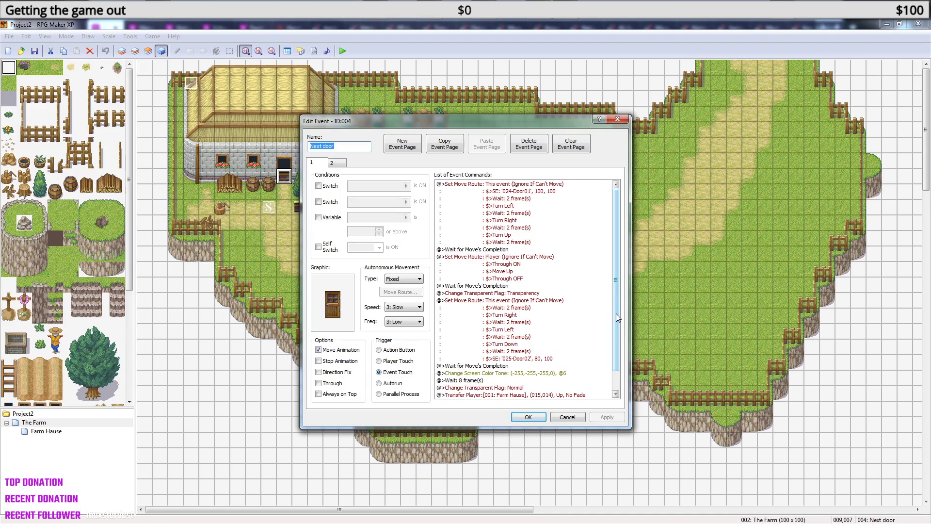
pyautogui.click(339, 165)
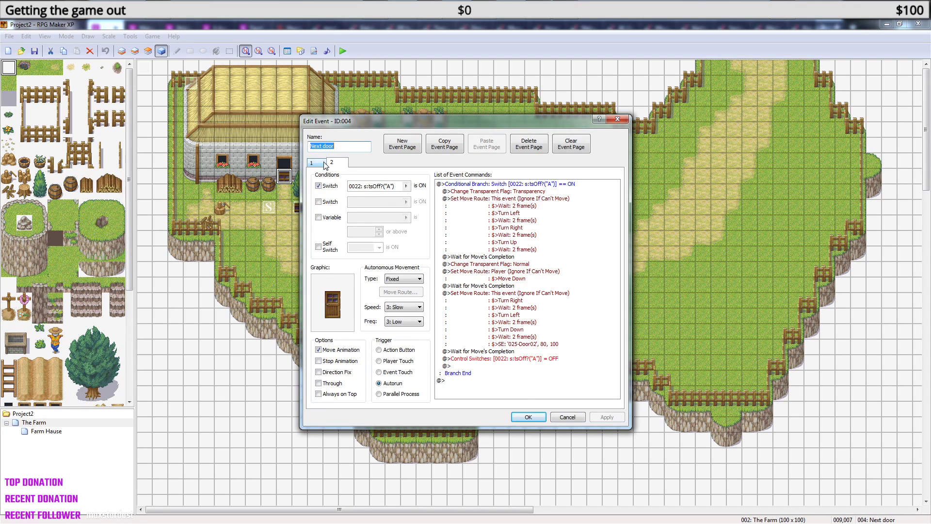
pyautogui.click(324, 164)
pyautogui.moveTo(613, 328); pyautogui.dragTo(618, 365)
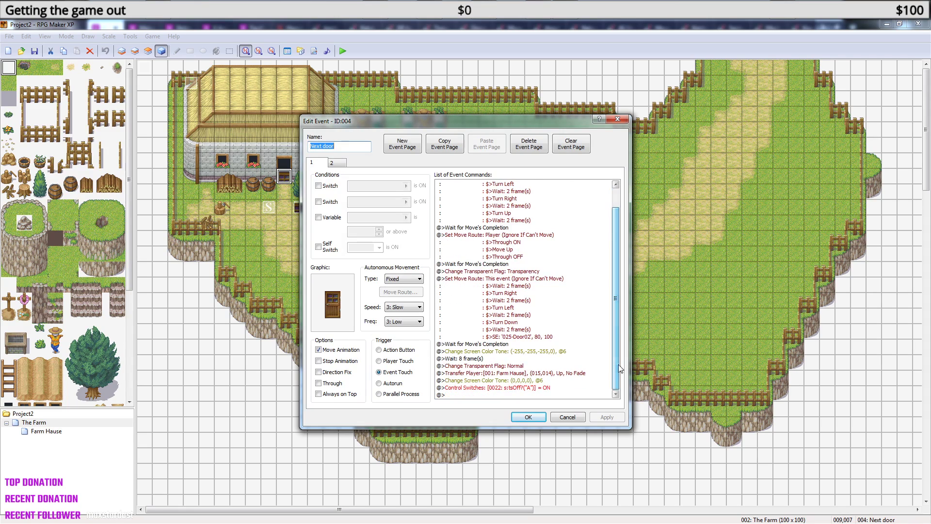
pyautogui.click(522, 388)
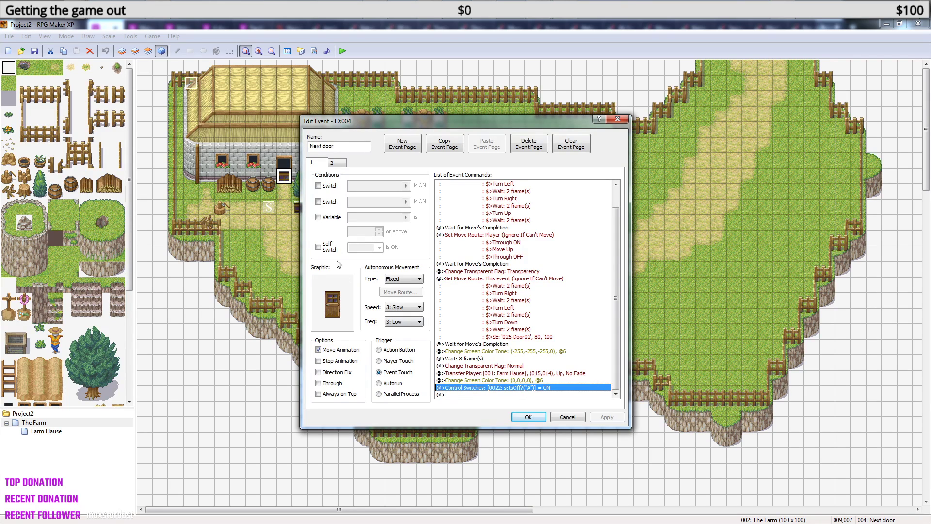
pyautogui.click(318, 247)
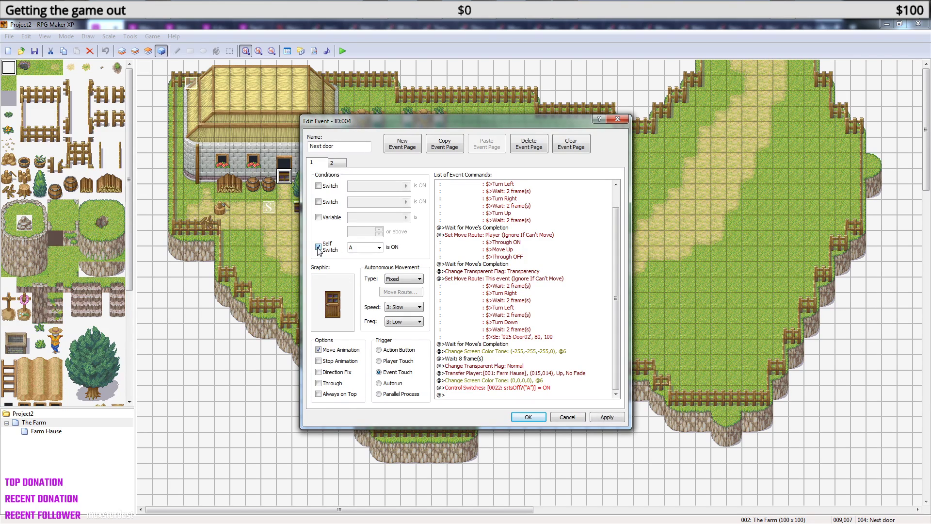
# - Replace the final Control Switches command on page 1 with a Control Self Switch command setting A to ON
pyautogui.click(539, 388)
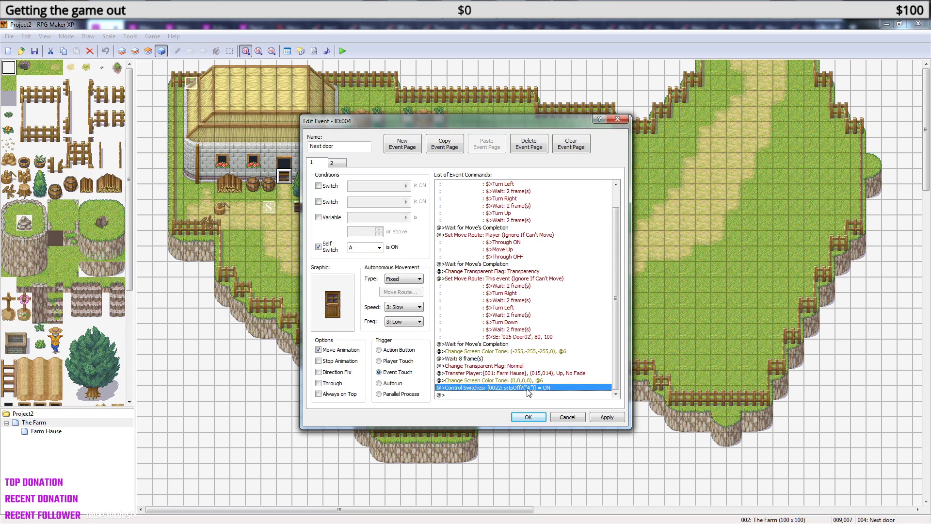
pyautogui.press('Delete')
pyautogui.rightClick(490, 395)
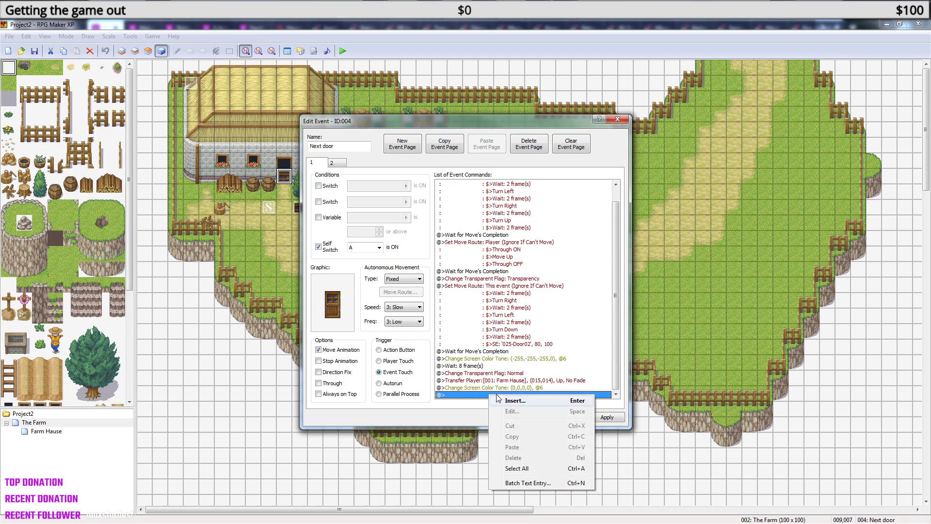
pyautogui.click(515, 400)
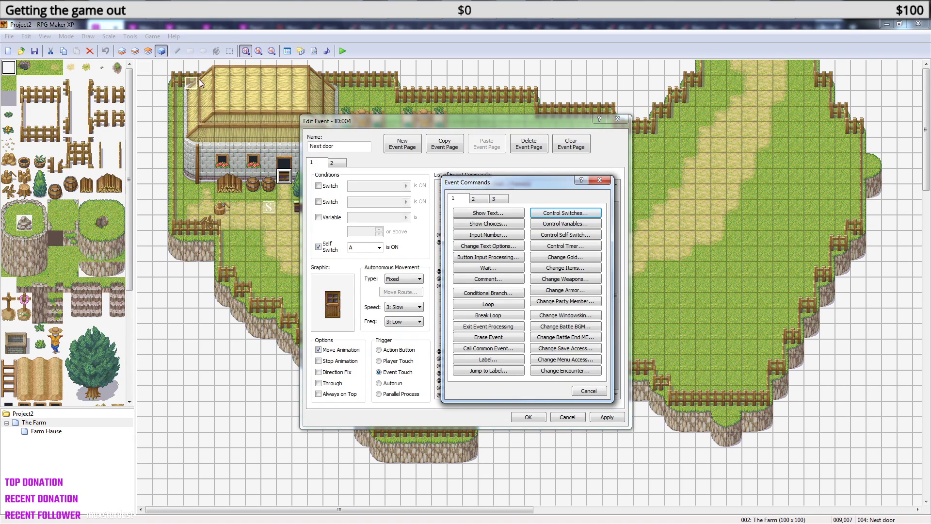
pyautogui.click(571, 236)
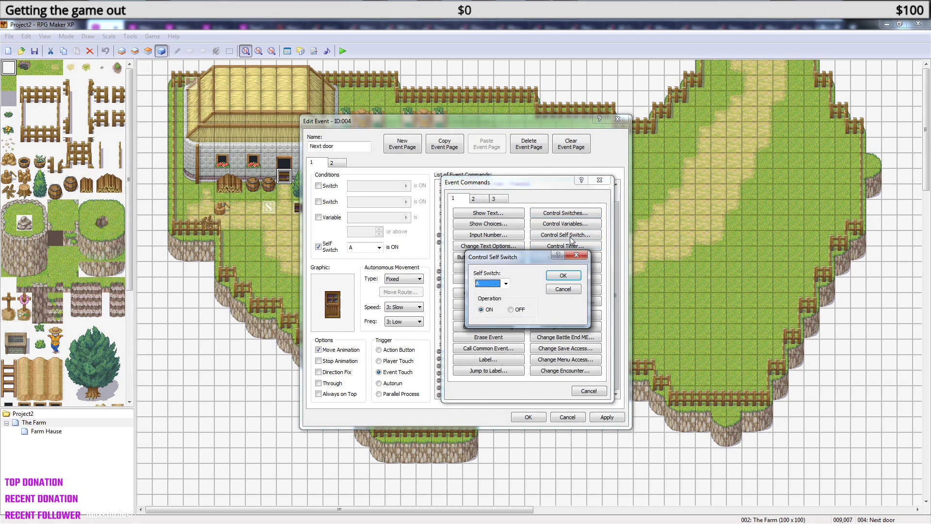
pyautogui.click(563, 275)
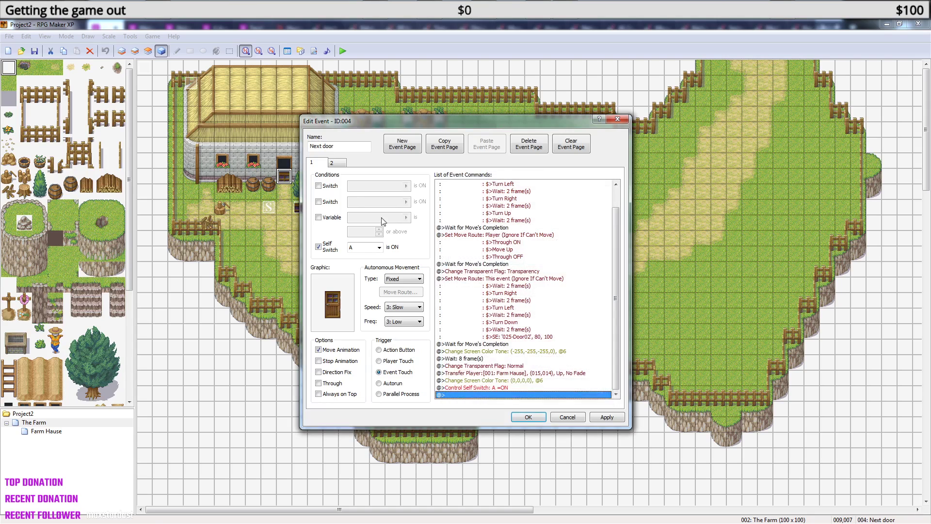
# - Change the Conditional Branch on page 2 of the door event to check that Self Switch A is ON
pyautogui.click(338, 168)
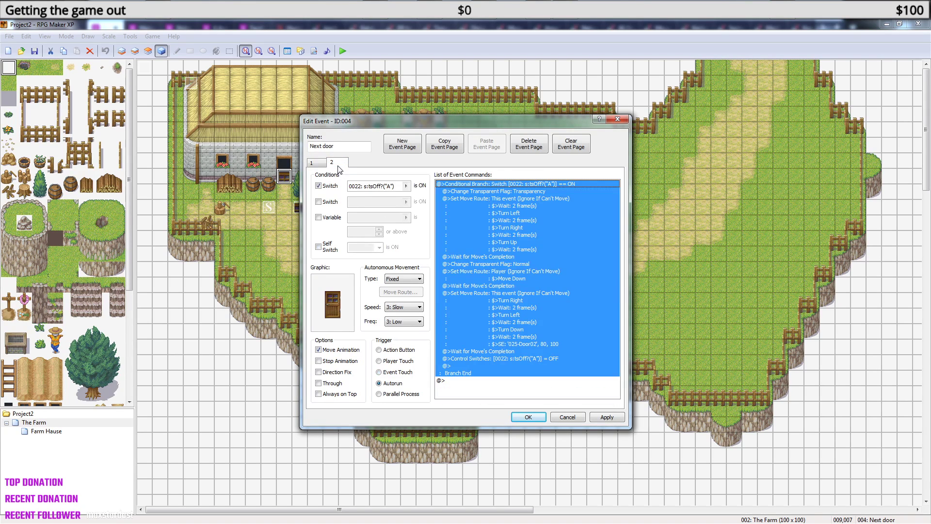
pyautogui.click(552, 316)
pyautogui.click(525, 184)
pyautogui.rightClick(525, 185)
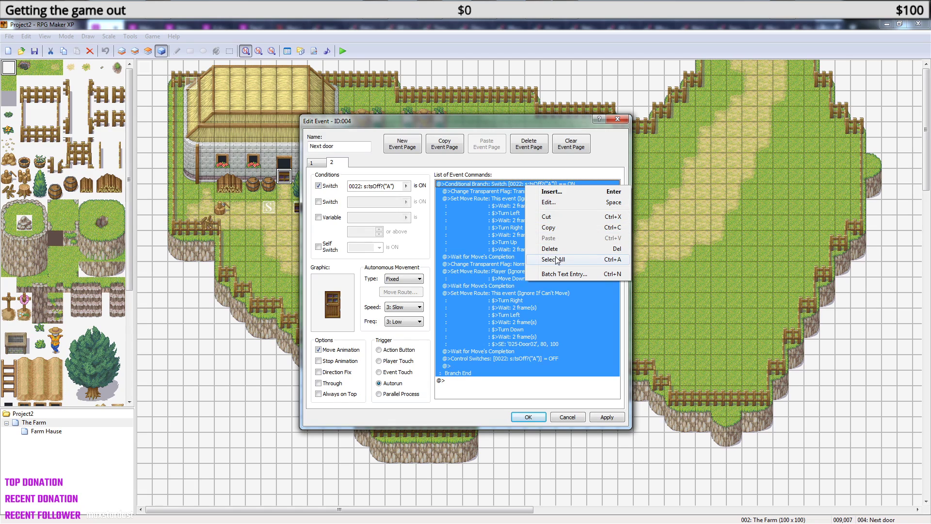
pyautogui.click(557, 203)
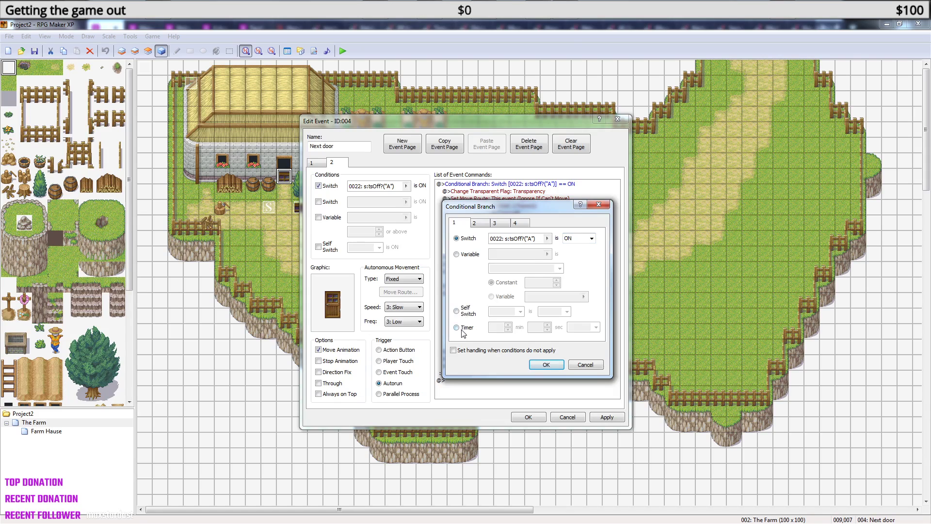
pyautogui.click(457, 312)
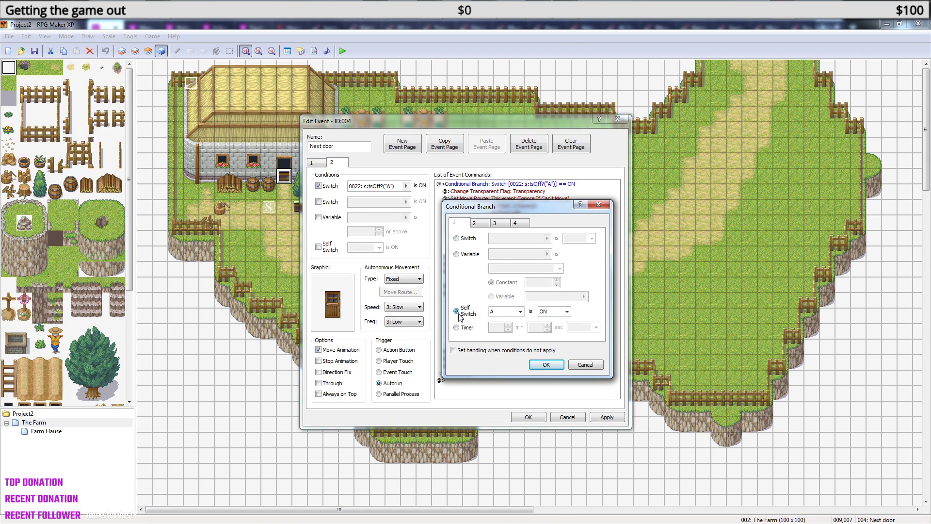
pyautogui.click(547, 366)
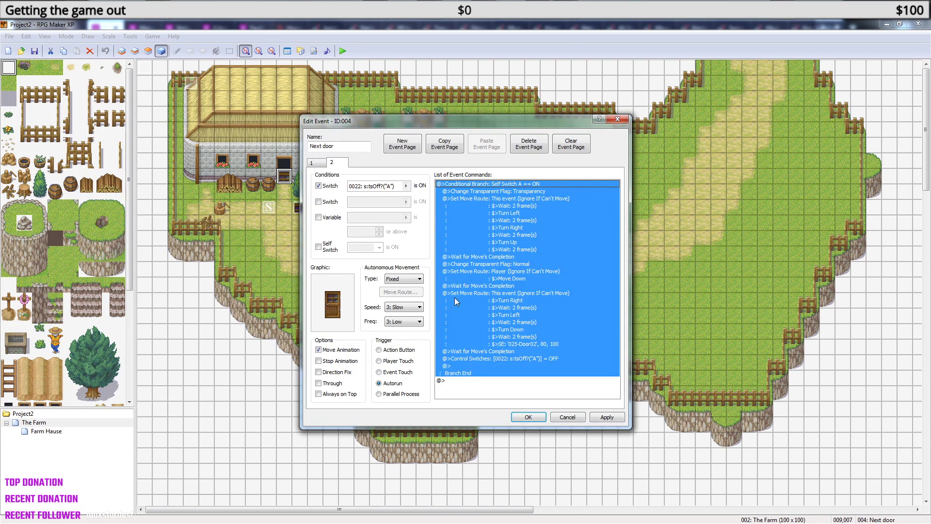
# - Delete the Control Switches command at the end of page 2's conditional branch and return to page 1
pyautogui.click(482, 365)
pyautogui.click(500, 360)
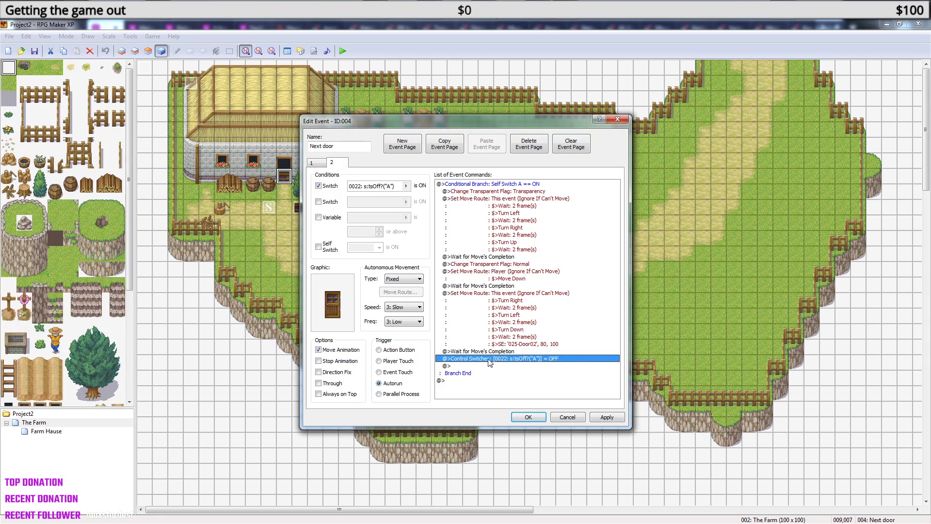
pyautogui.press('Delete')
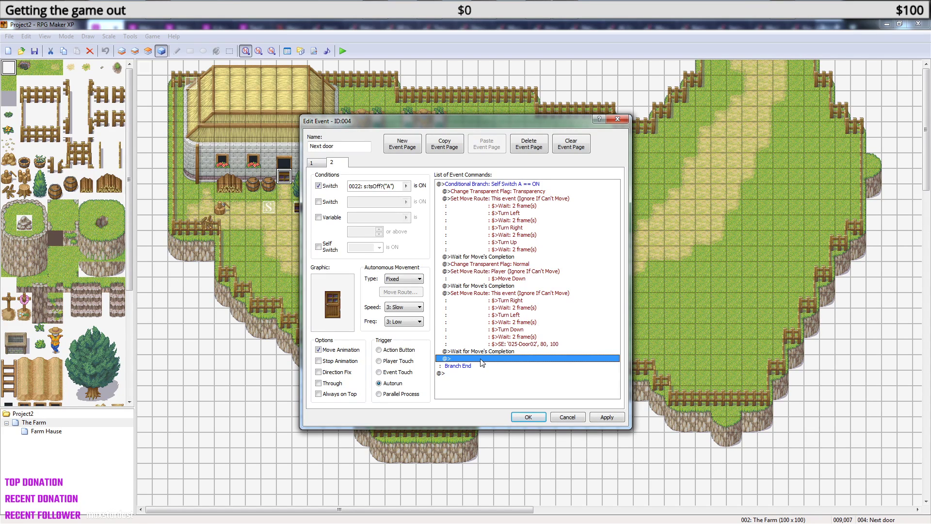
pyautogui.click(320, 164)
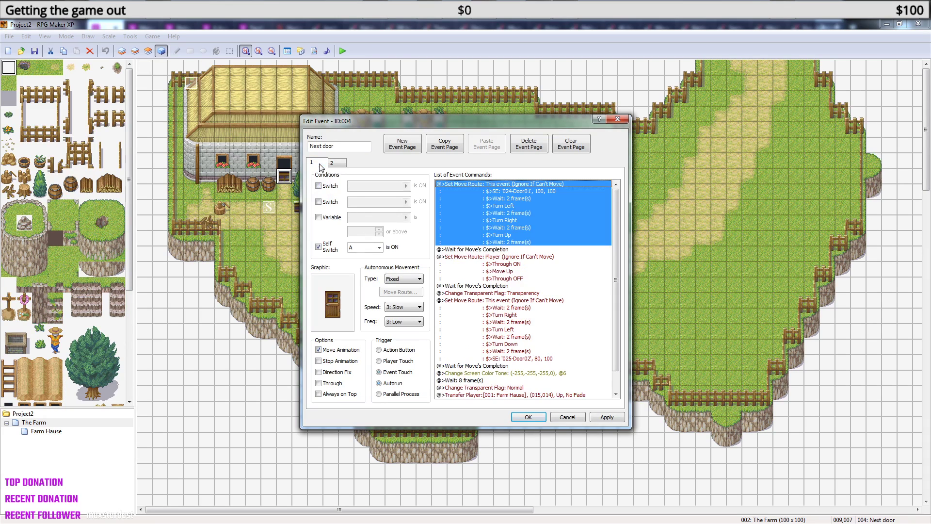
# - Set page 1's trigger to Player Touch and add a Control Self Switch A OFF command at the end of page 2's conditional branch
pyautogui.click(386, 364)
pyautogui.click(344, 165)
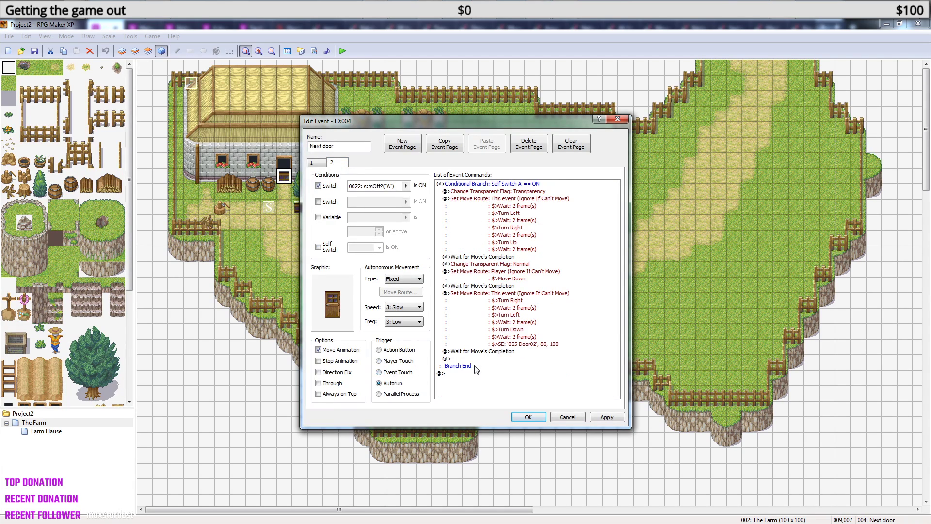
pyautogui.click(500, 358)
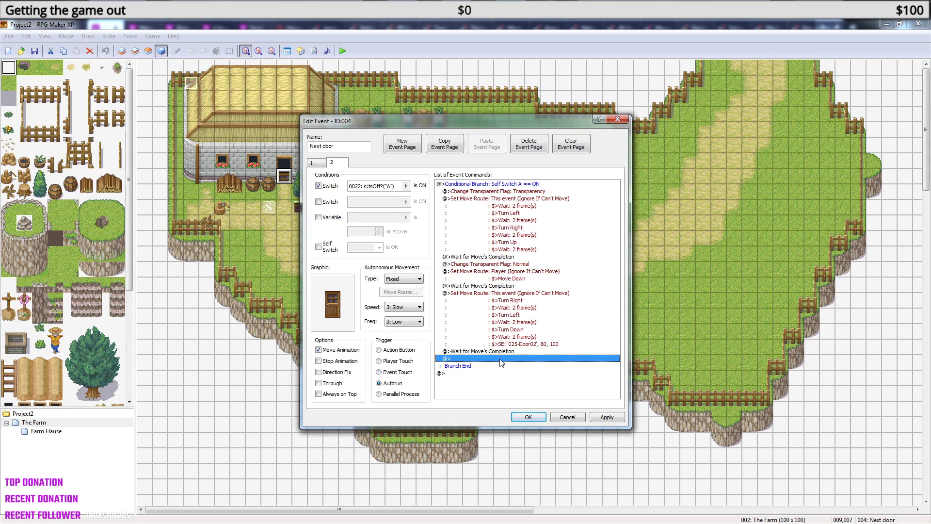
pyautogui.rightClick(488, 361)
pyautogui.click(517, 368)
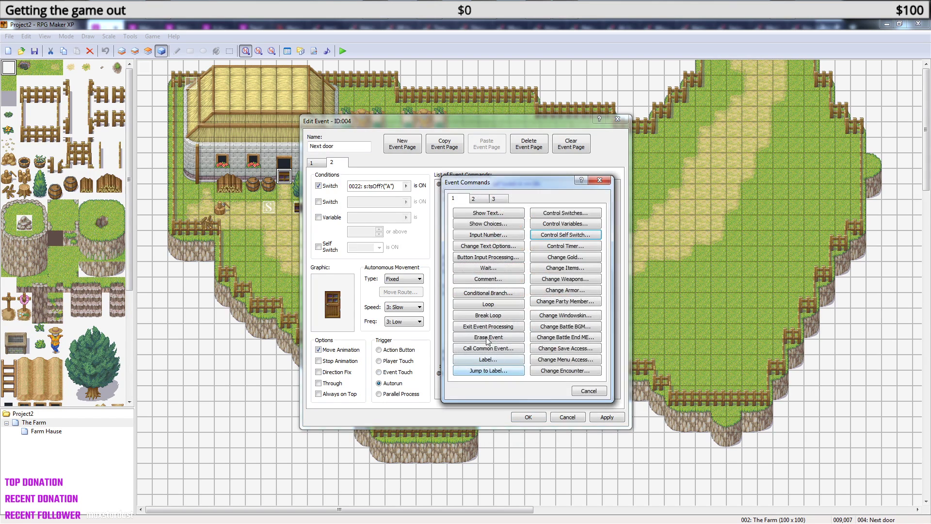
pyautogui.click(576, 235)
pyautogui.click(511, 309)
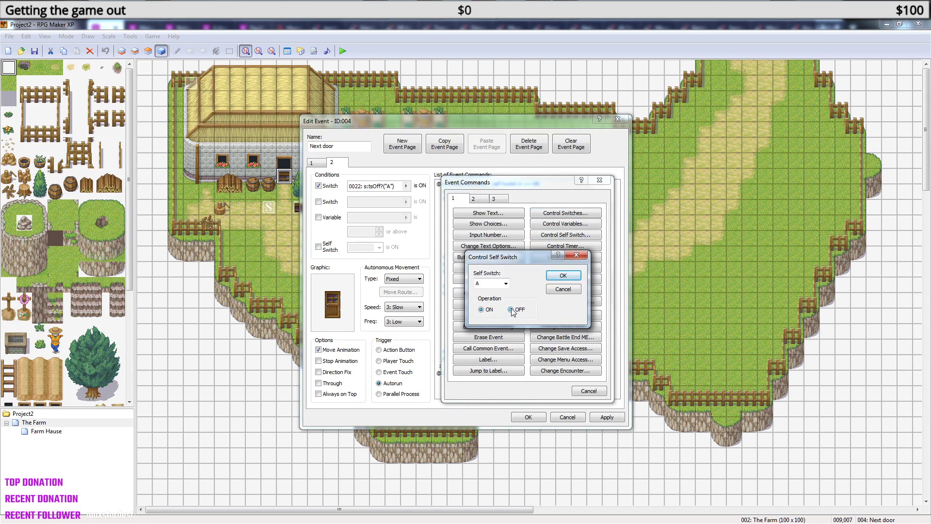
pyautogui.click(563, 275)
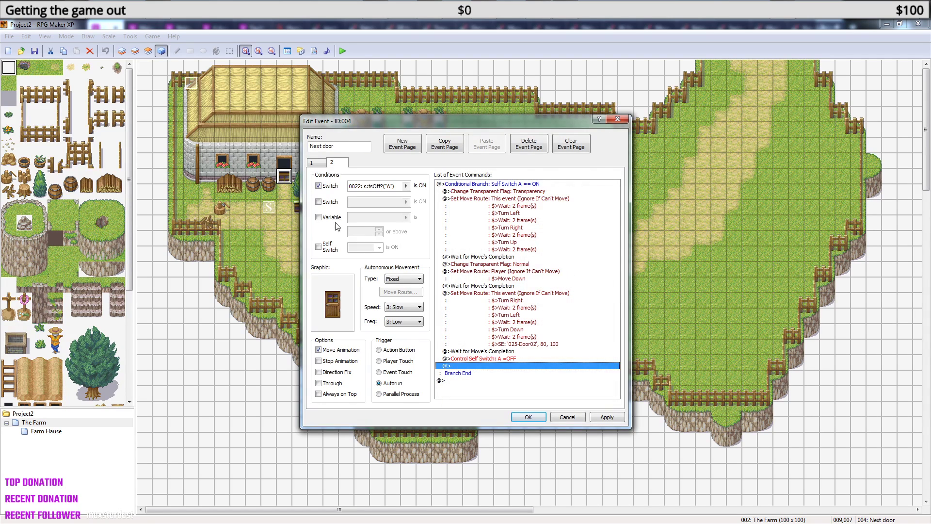
# - Enable the Self Switch A condition on page 2 of the door event and apply the event changes
pyautogui.click(324, 244)
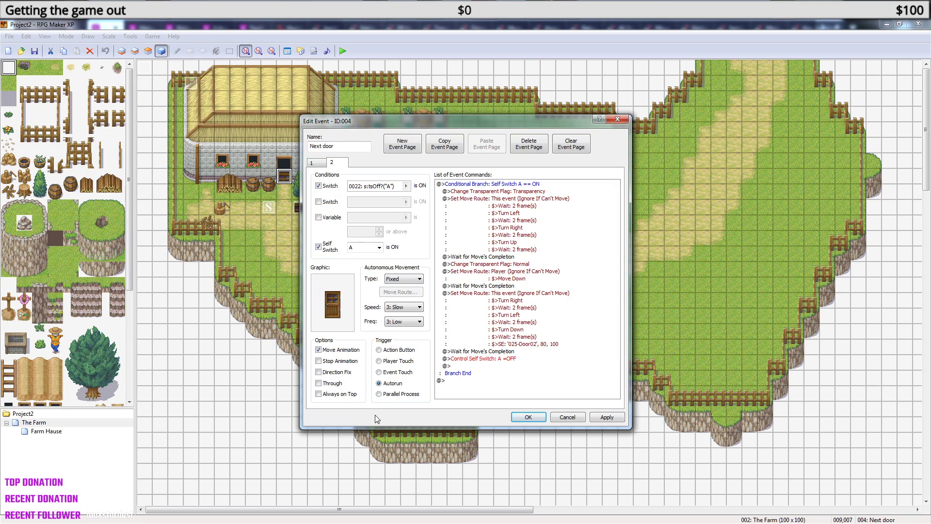
pyautogui.click(528, 416)
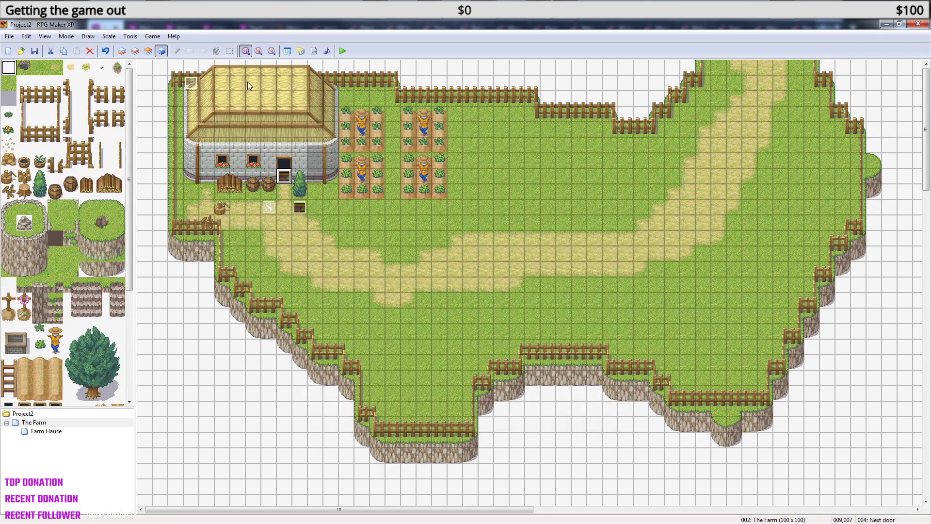
pyautogui.click(342, 51)
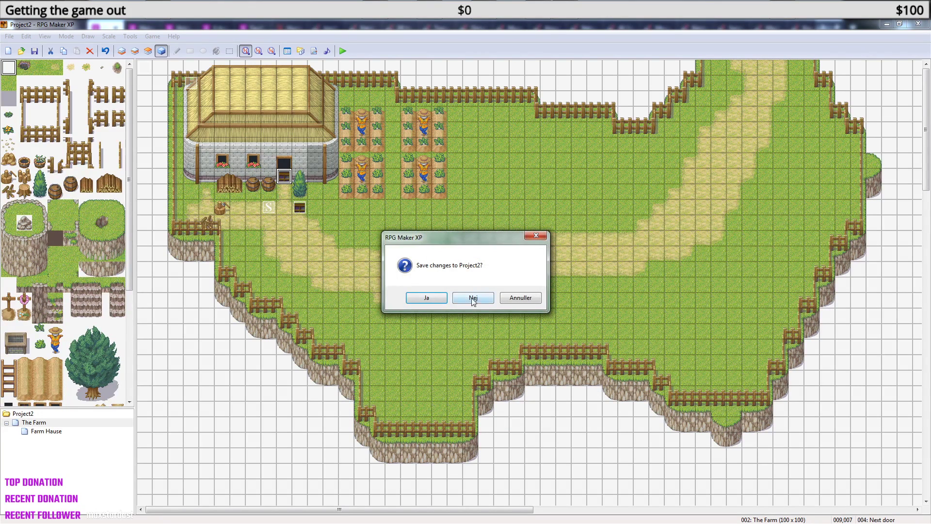
pyautogui.click(473, 298)
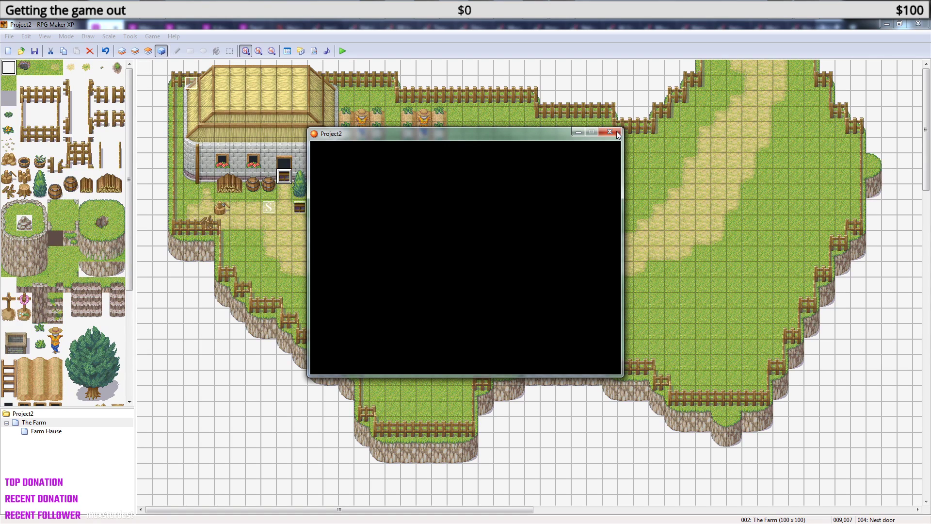
pyautogui.click(610, 132)
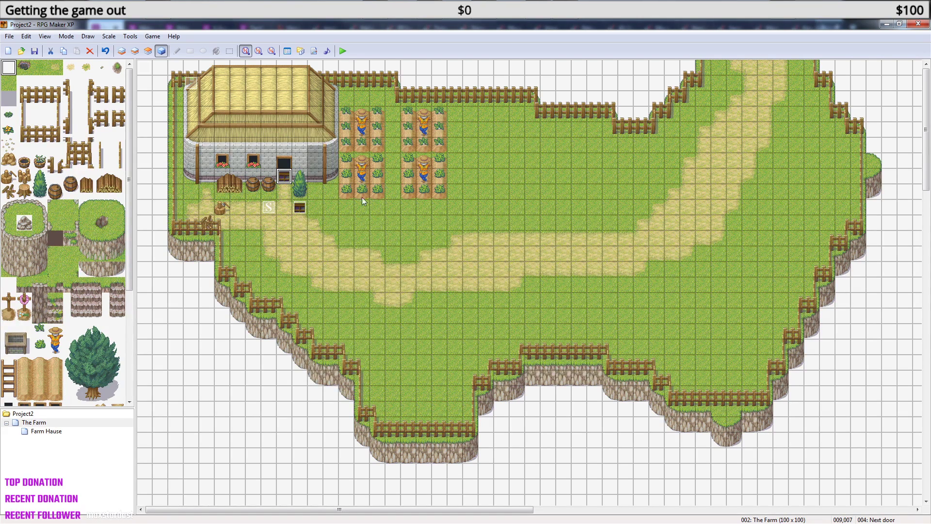
# - Delete the door copy below the farmhouse's tree and paste a fresh copy of the farmhouse door one tile further right
pyautogui.click(301, 207)
pyautogui.press('Delete')
pyautogui.click(287, 178)
pyautogui.click(303, 207)
pyautogui.click(314, 208)
pyautogui.hotkey('ctrl', 'v')
# - Set the trigger on page 2 of the farmhouse's Next door event to Player Touch
pyautogui.click(285, 176)
pyautogui.doubleClick(285, 177)
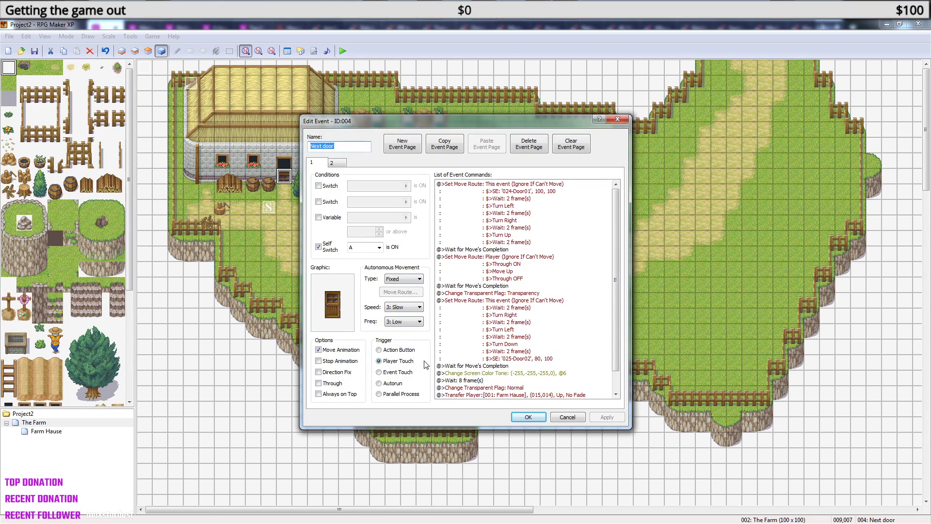
pyautogui.click(333, 163)
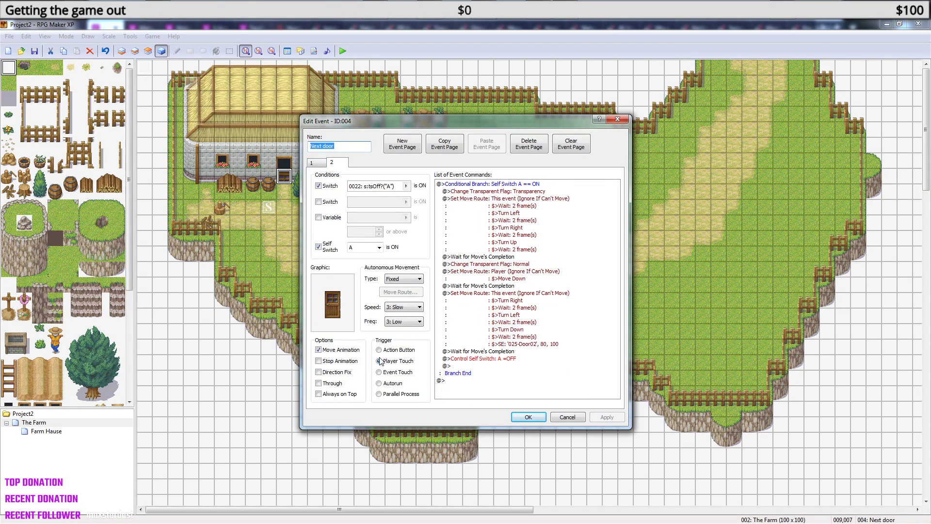
pyautogui.click(528, 417)
# - Save the project and playtest a new game, walking the character to the farmhouse door and back down, and close the playtest
pyautogui.click(343, 51)
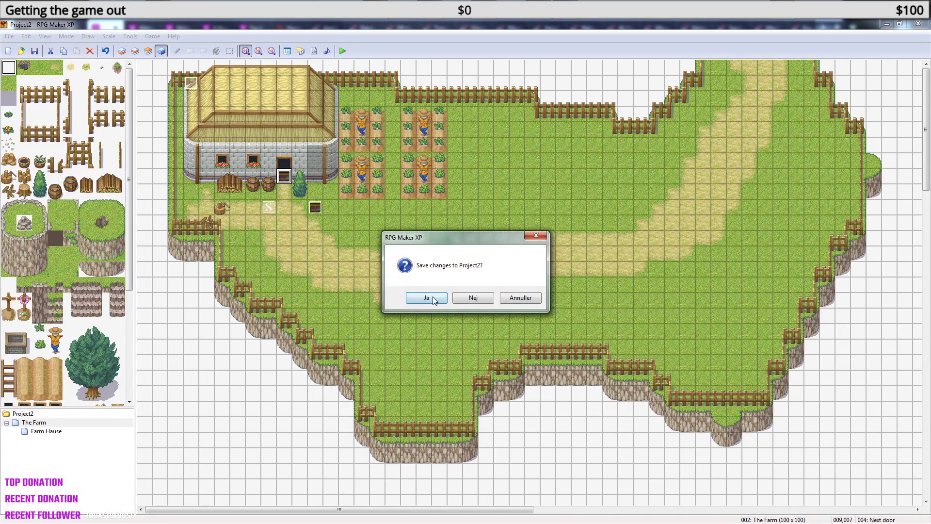
pyautogui.click(433, 297)
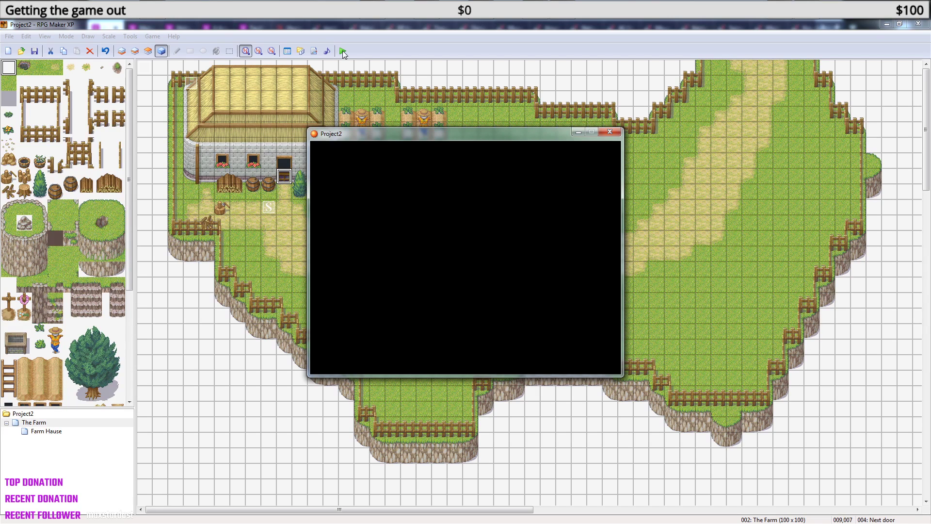
pyautogui.hotkey('alt', 'F4')
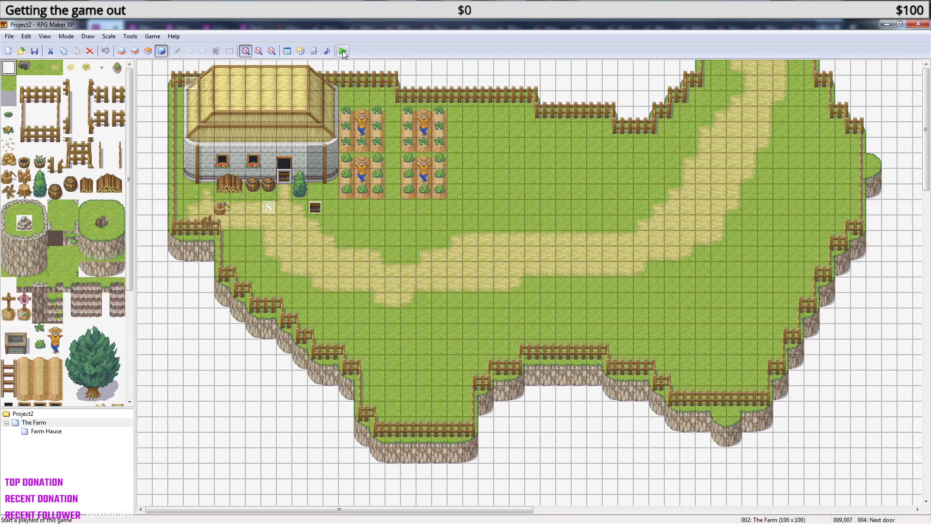
pyautogui.click(343, 50)
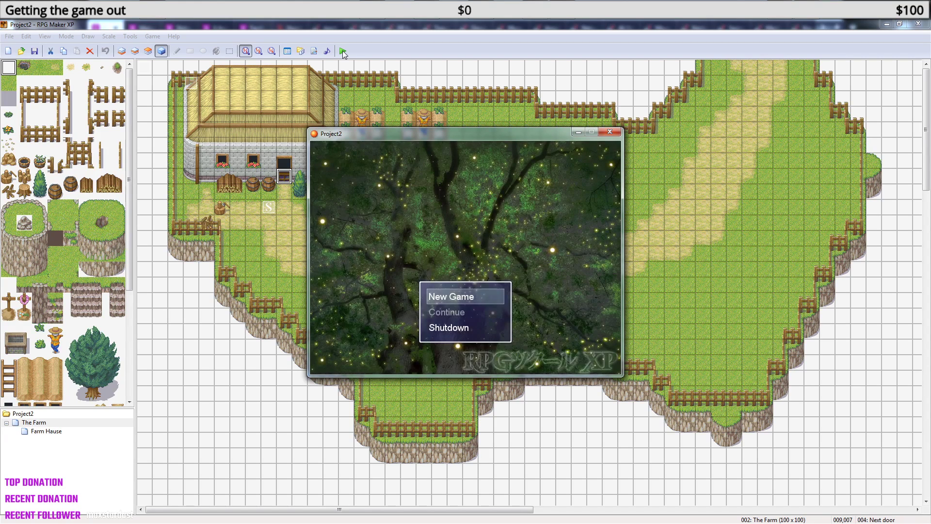
pyautogui.press('Return')
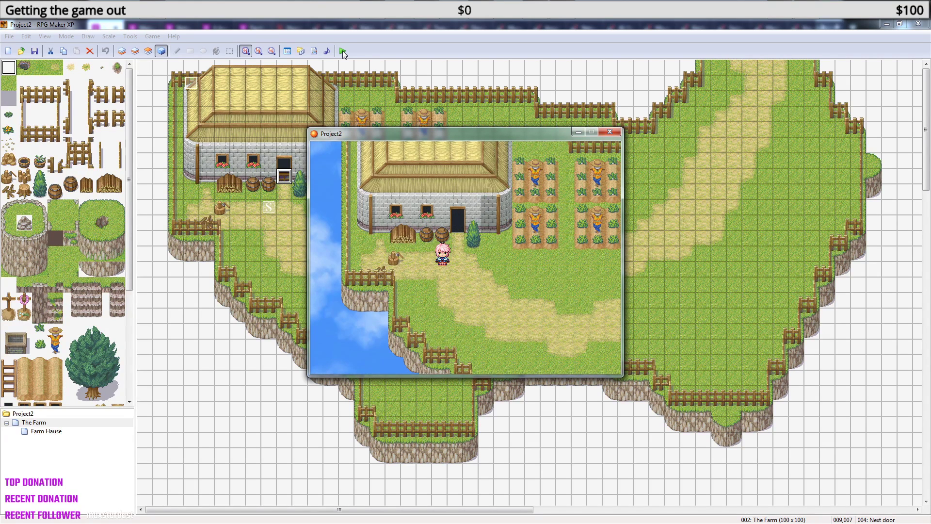
pyautogui.press('Right')
pyautogui.press('Up')
pyautogui.press('Down')
pyautogui.press('Down')
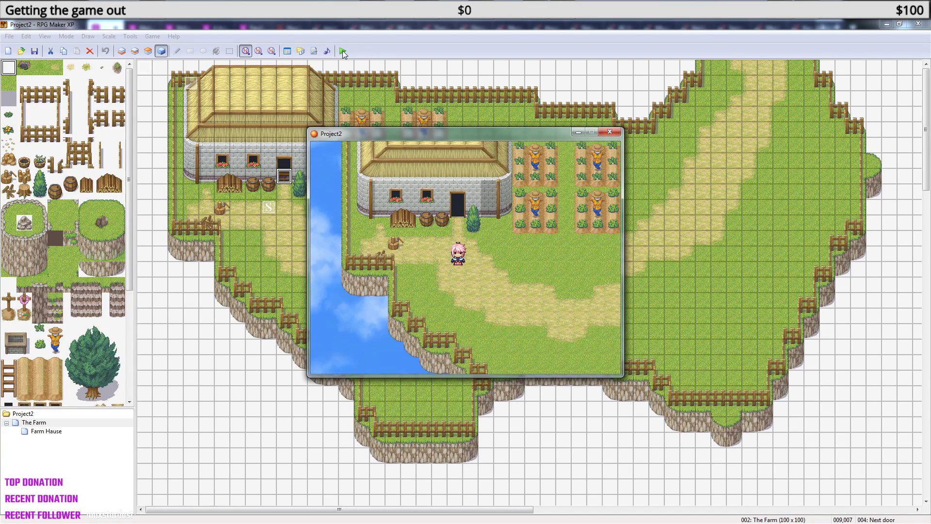
pyautogui.click(610, 132)
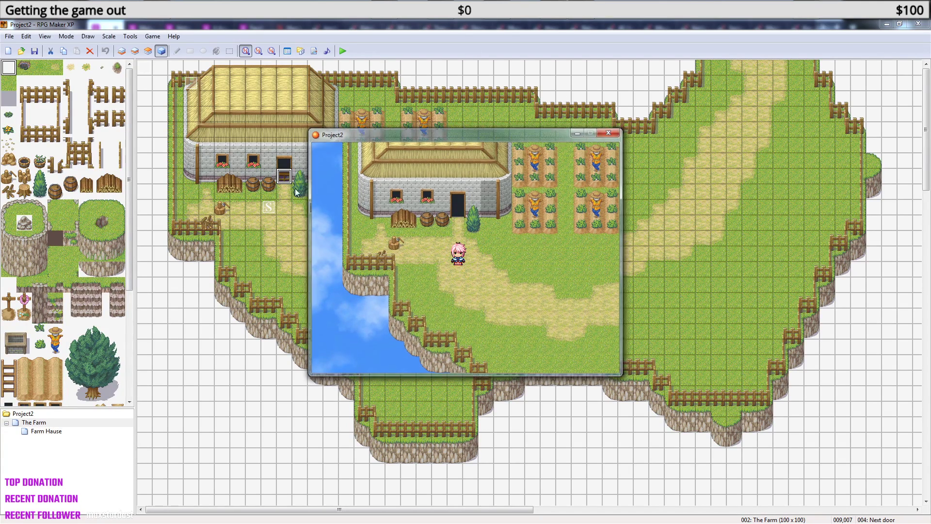
# - Set the trigger to Event Touch on both pages of the farmhouse's Next door event
pyautogui.doubleClick(285, 176)
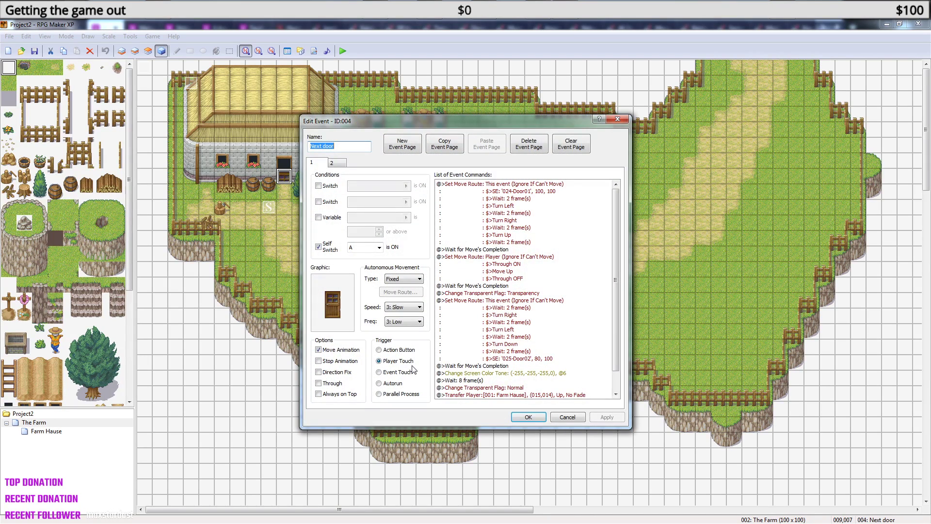
pyautogui.click(335, 165)
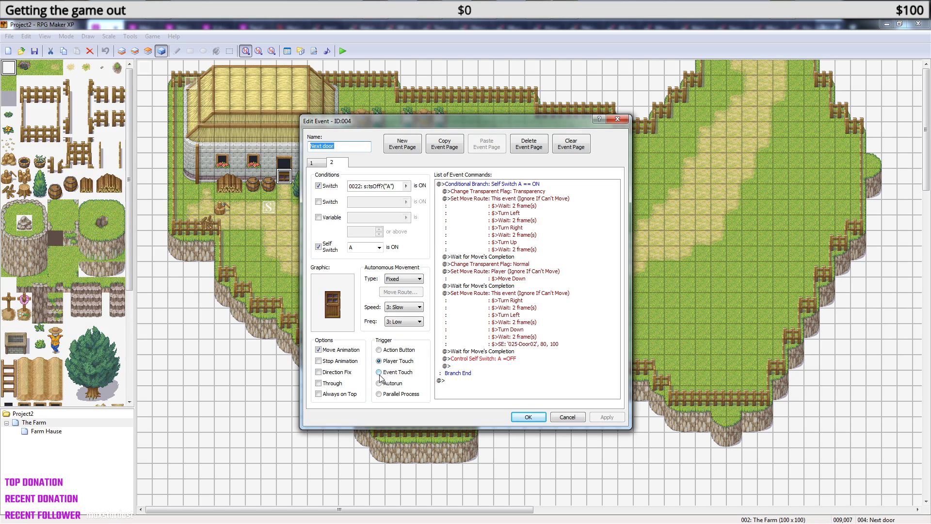
pyautogui.click(324, 165)
pyautogui.click(379, 372)
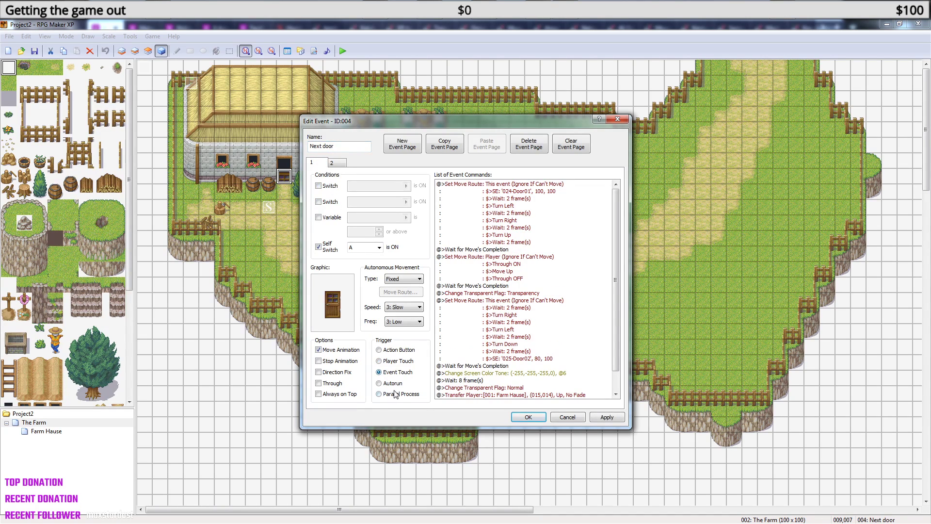
pyautogui.click(336, 162)
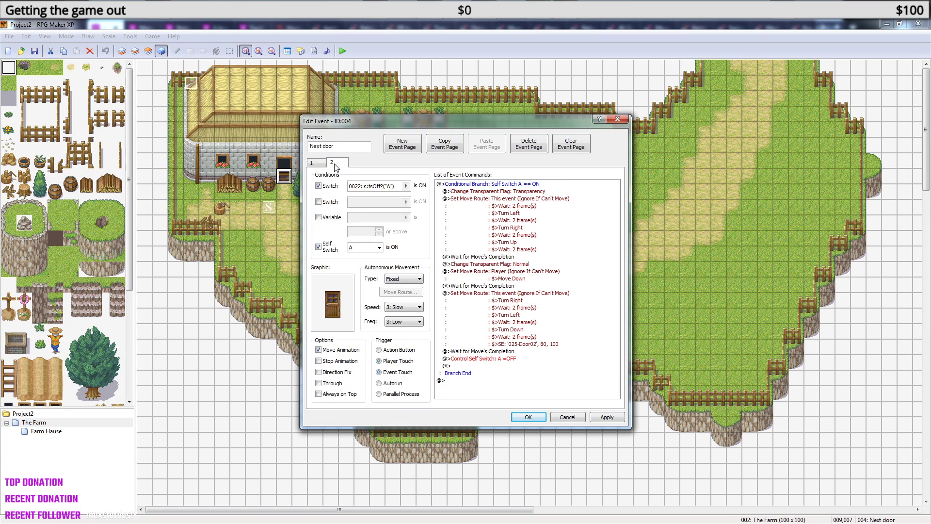
pyautogui.click(379, 372)
pyautogui.click(528, 417)
pyautogui.click(344, 51)
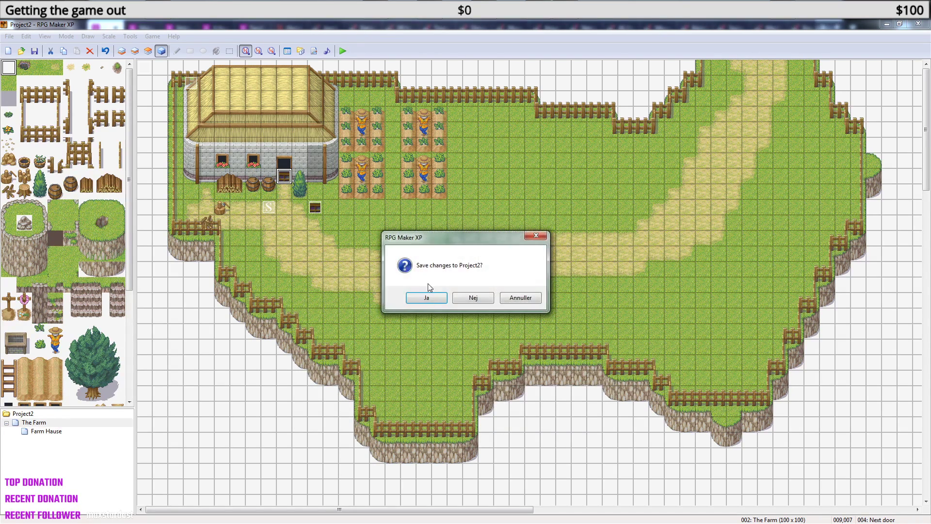
pyautogui.click(427, 297)
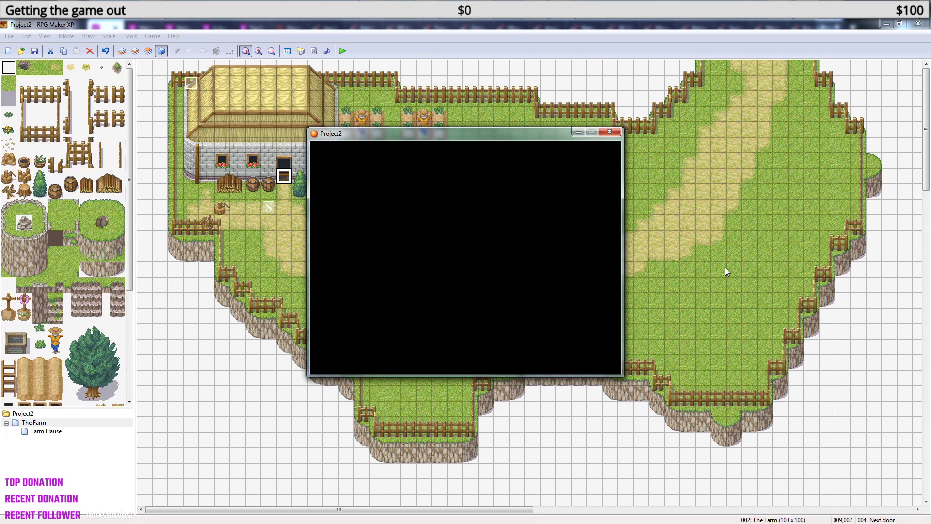
pyautogui.click(616, 132)
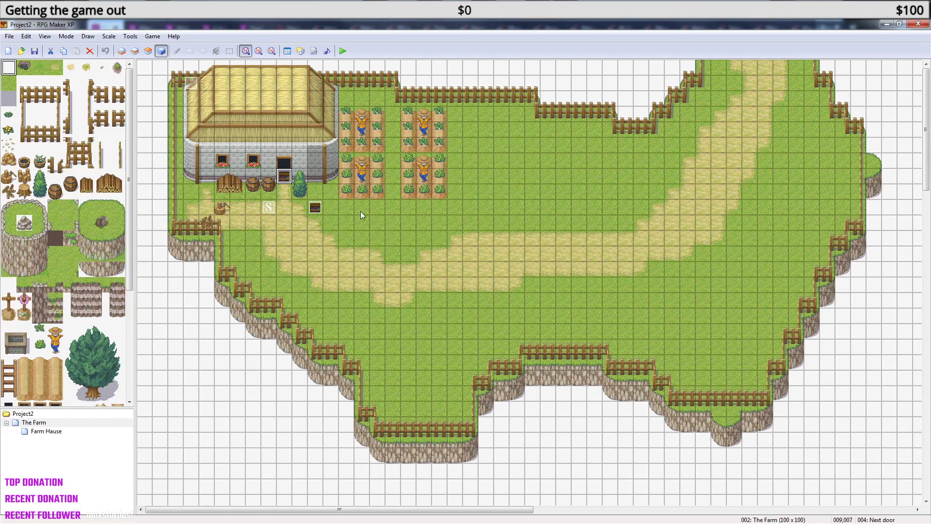
# - Replace the door copy beside the path with a fresh copy of the farmhouse door event on the same tile
pyautogui.click(315, 209)
pyautogui.hotkey('ctrl', 'x')
pyautogui.click(285, 176)
pyautogui.click(313, 206)
pyautogui.hotkey('ctrl', 'v')
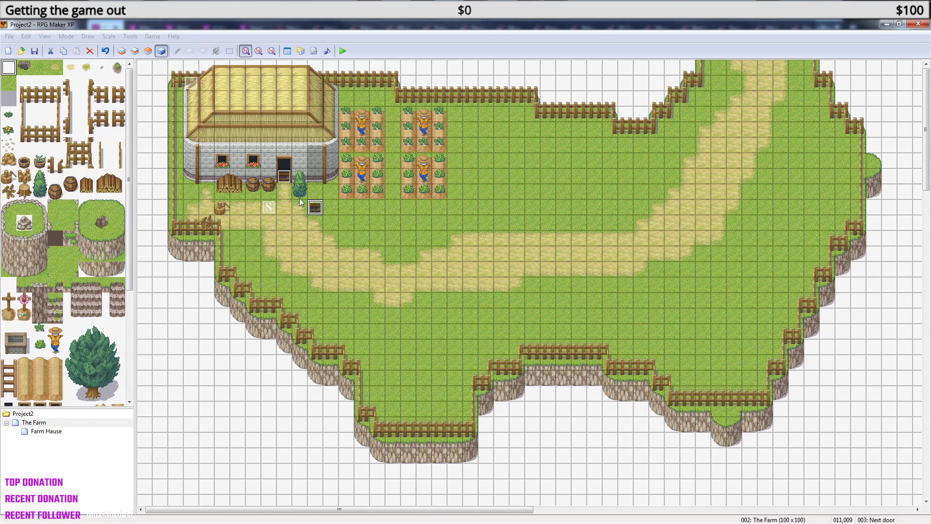
# - Save the project and test the farmhouse door again in a new game, walking up to it and away, and end the playtest
pyautogui.click(341, 52)
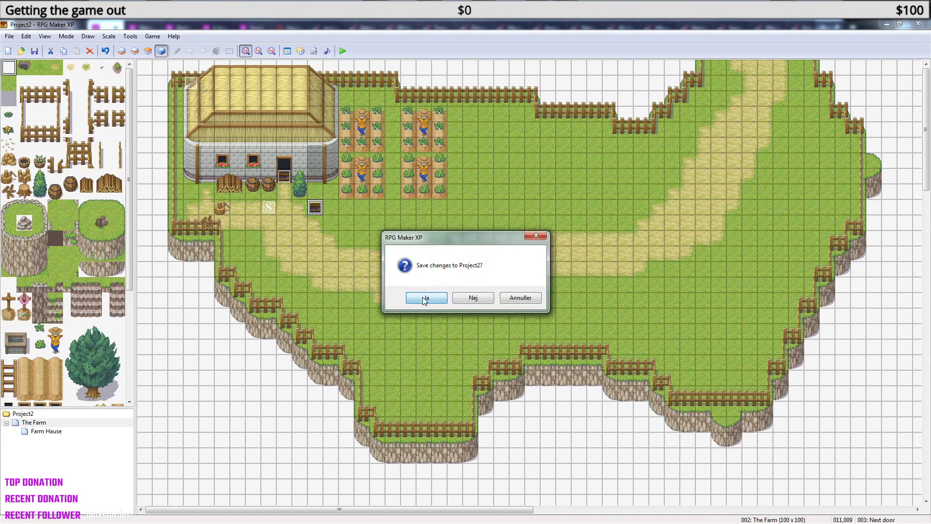
pyautogui.click(423, 297)
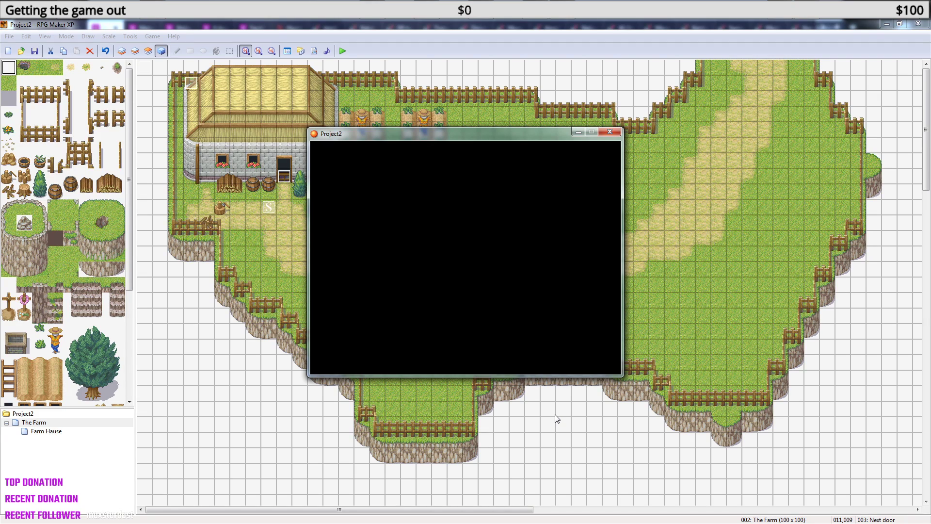
pyautogui.press('Return')
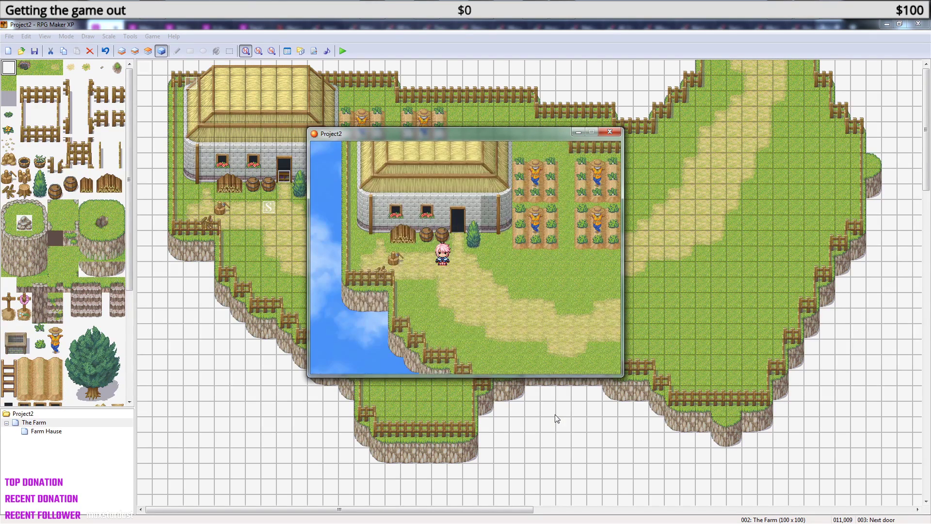
pyautogui.press('Up')
pyautogui.press('Down')
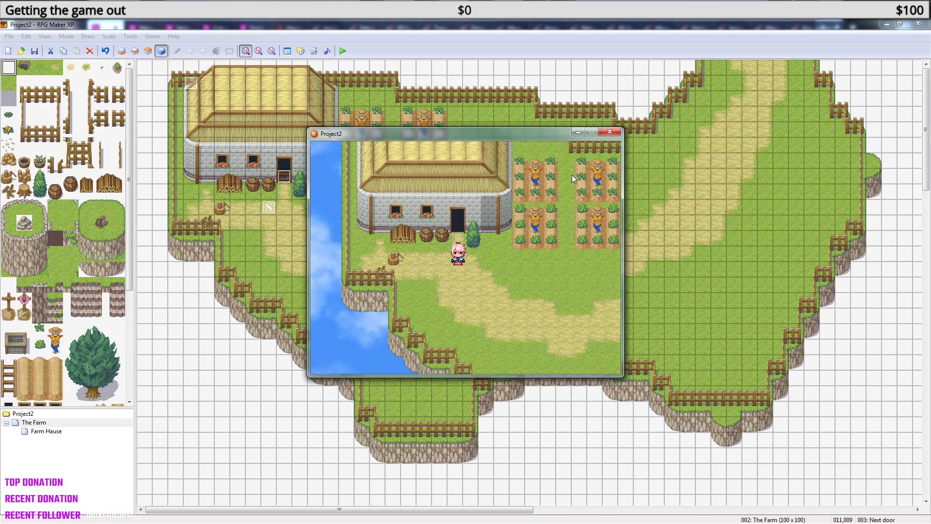
pyautogui.click(610, 133)
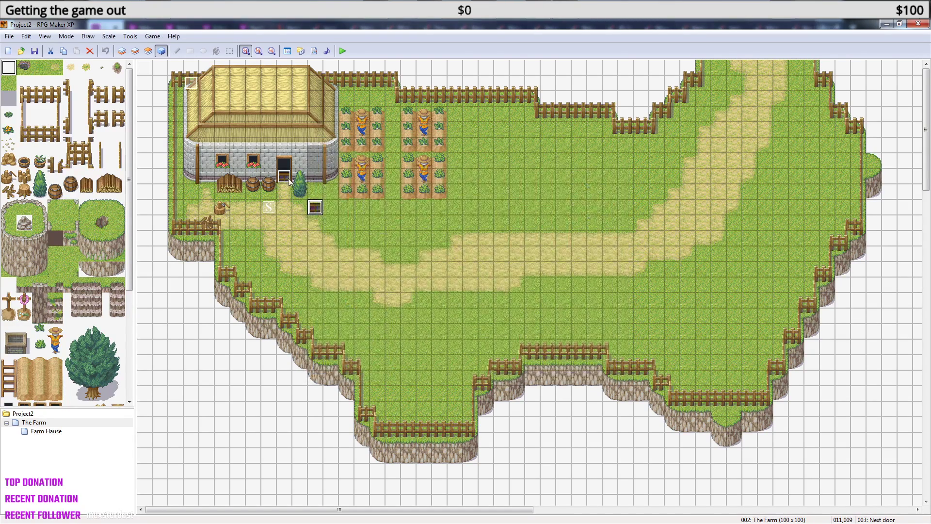
# - Review both pages of the farmhouse's Next door event and disable the Self Switch condition on page 1
pyautogui.doubleClick(286, 179)
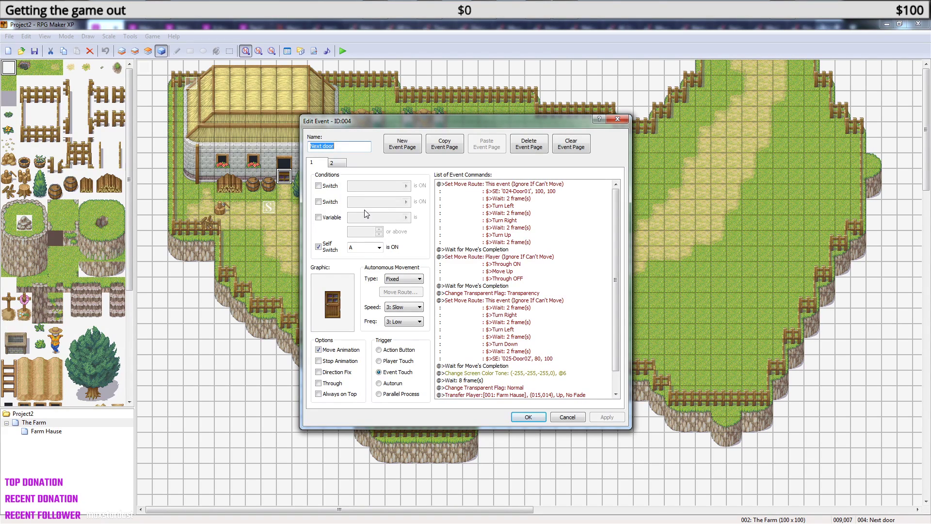
pyautogui.click(338, 165)
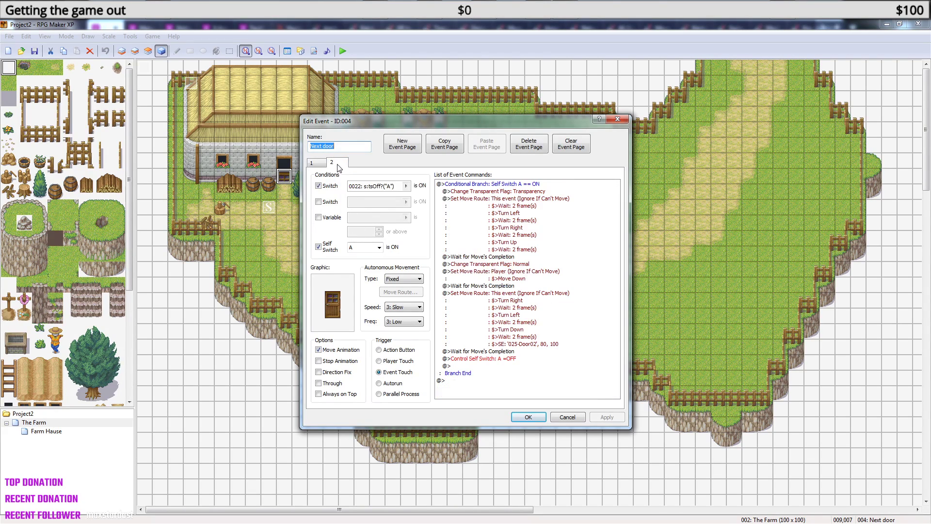
pyautogui.click(317, 168)
pyautogui.click(319, 247)
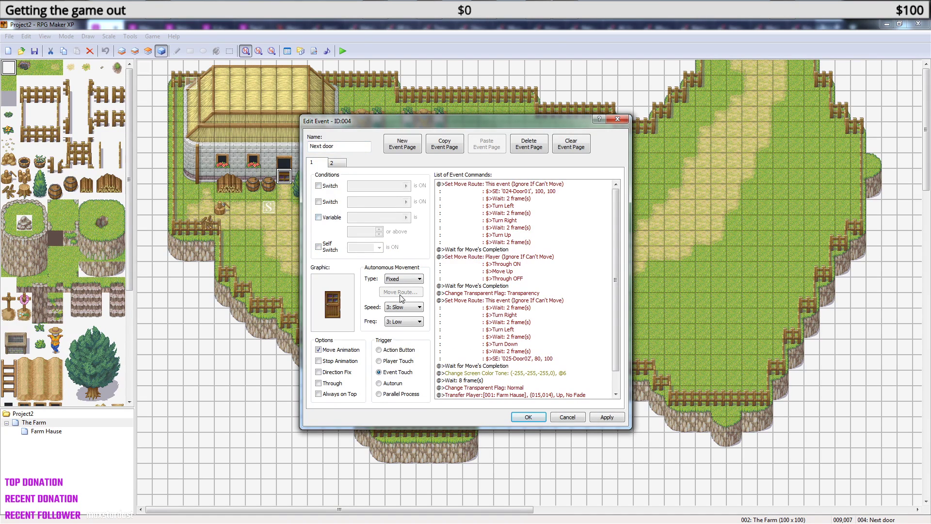
# - Apply the changes to the farmhouse's Next door event and delete the door copy beside the path
pyautogui.click(529, 419)
pyautogui.click(311, 209)
pyautogui.press('Delete')
# - Set the trigger to Player Touch on both pages of the farmhouse's Next door event and place a copy of it beside the path
pyautogui.click(283, 178)
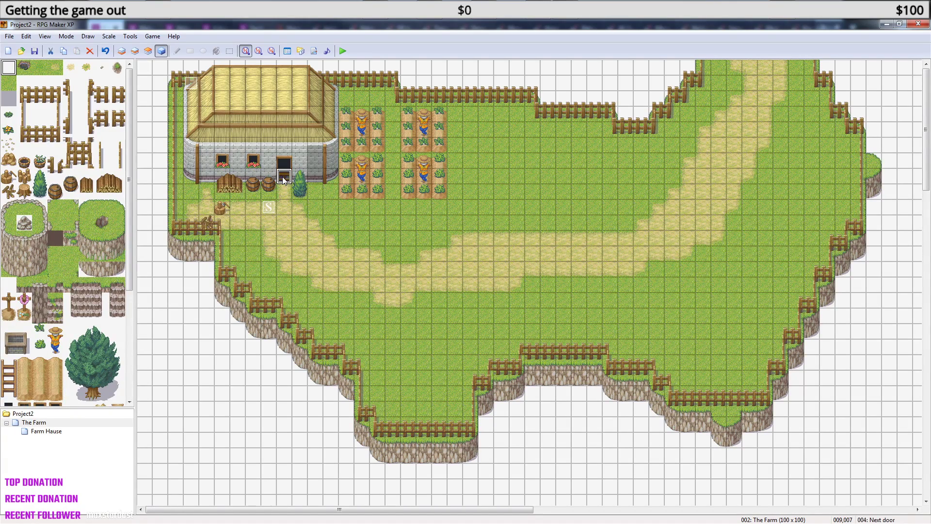
pyautogui.doubleClick(283, 178)
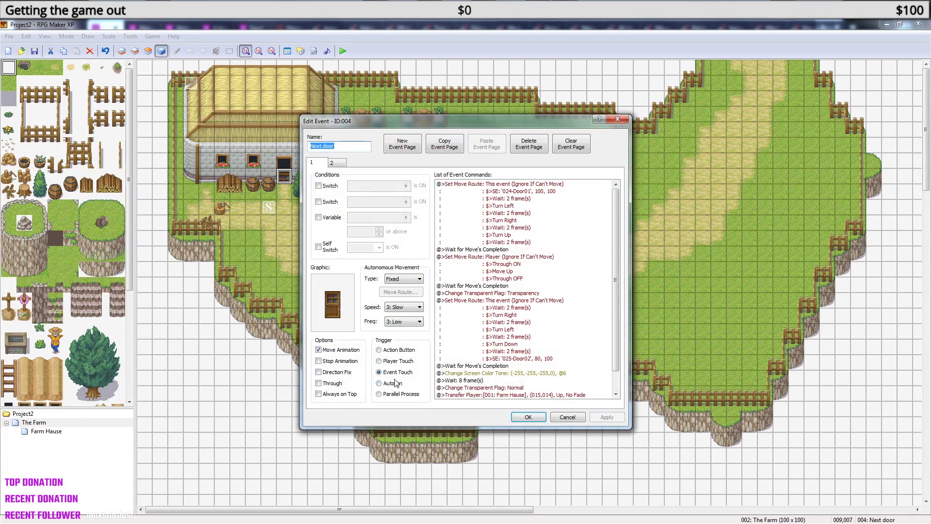
pyautogui.click(336, 163)
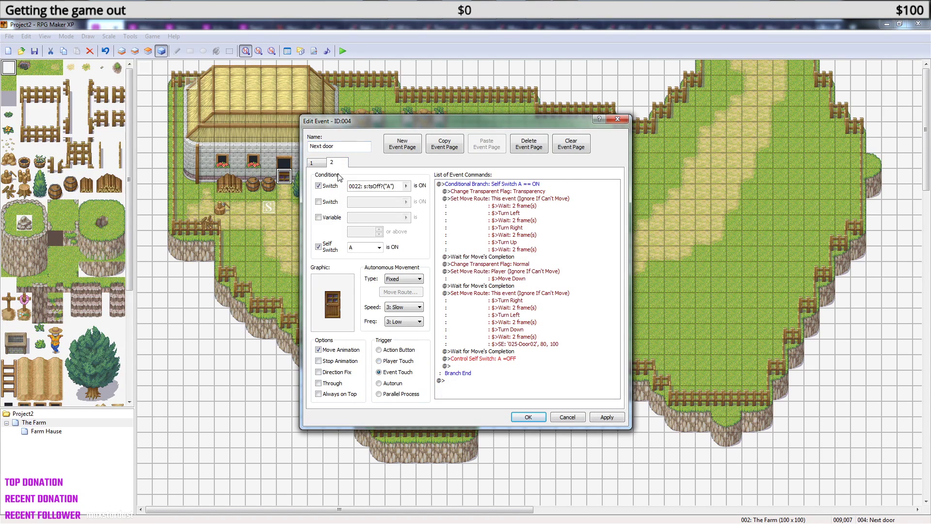
pyautogui.click(380, 361)
pyautogui.click(528, 417)
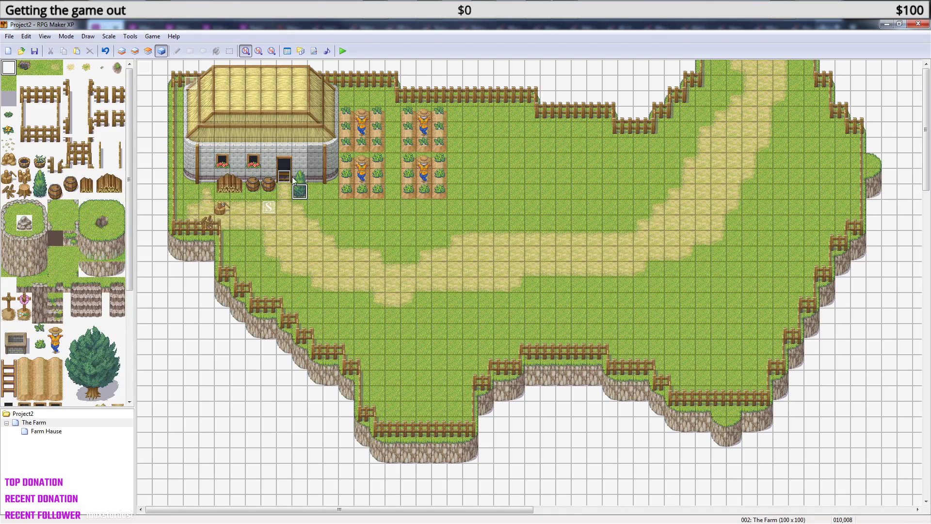
pyautogui.click(306, 208)
pyautogui.hotkey('ctrl', 'v')
# - Save the project and test the farmhouse door in a new game, walking into the house and back out, and end the playtest
pyautogui.click(343, 50)
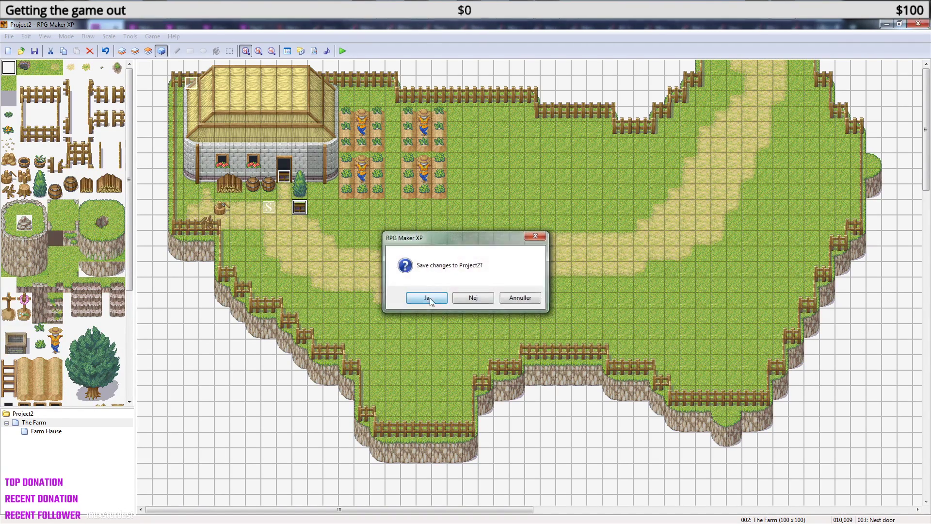
pyautogui.click(429, 297)
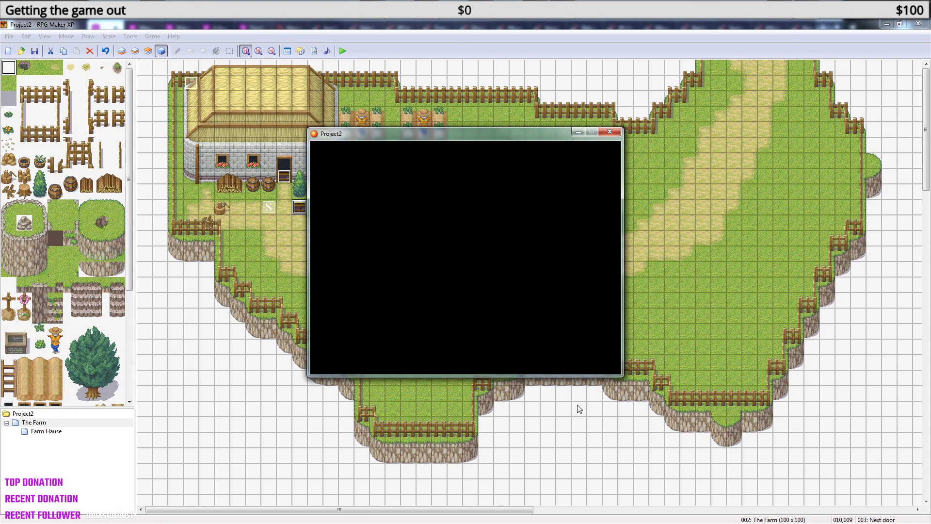
pyautogui.press('Return')
pyautogui.press('Right')
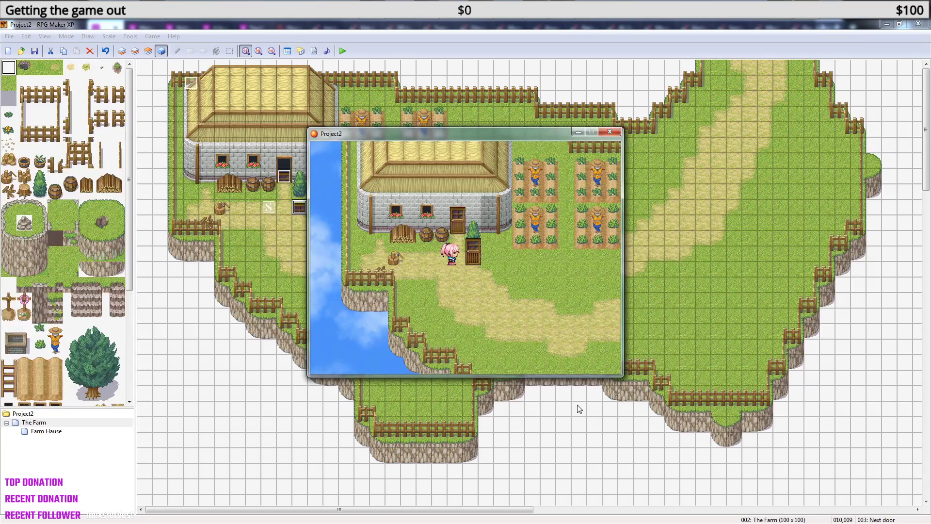
pyautogui.press('Up')
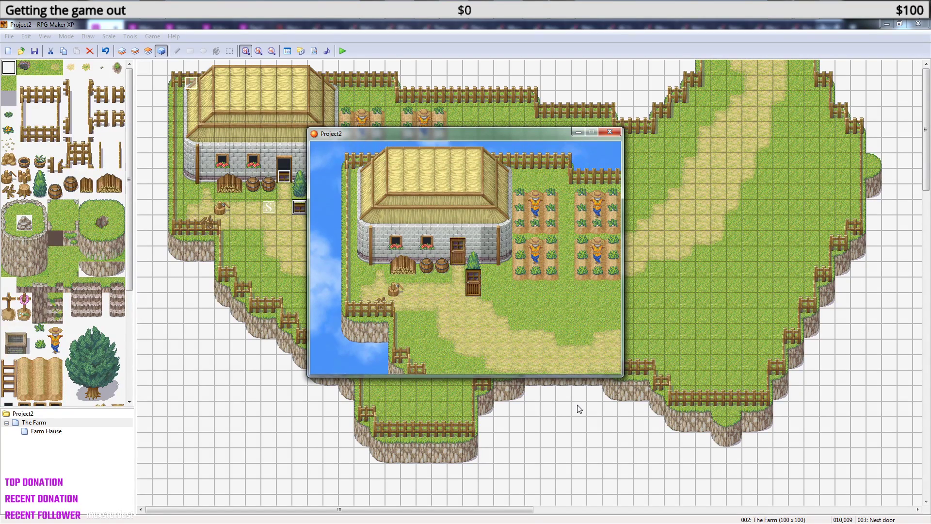
pyautogui.press('Down')
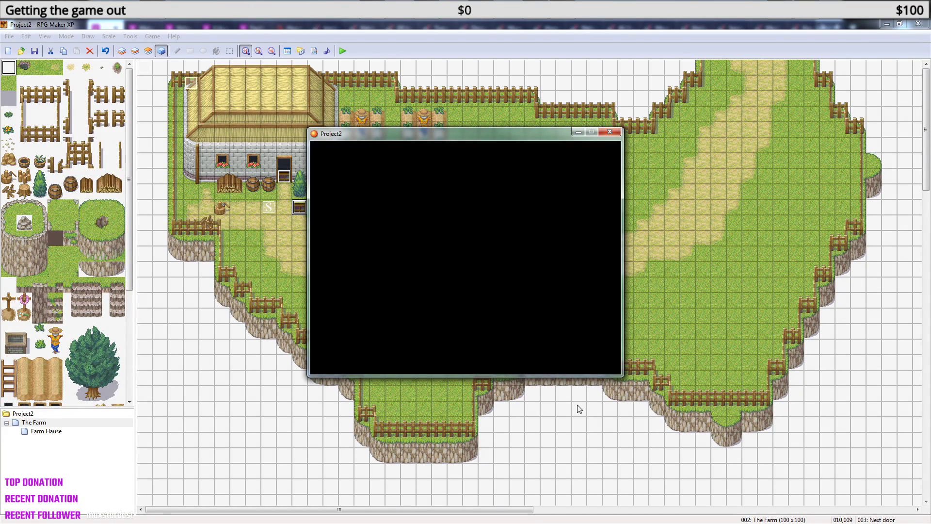
pyautogui.press('Down')
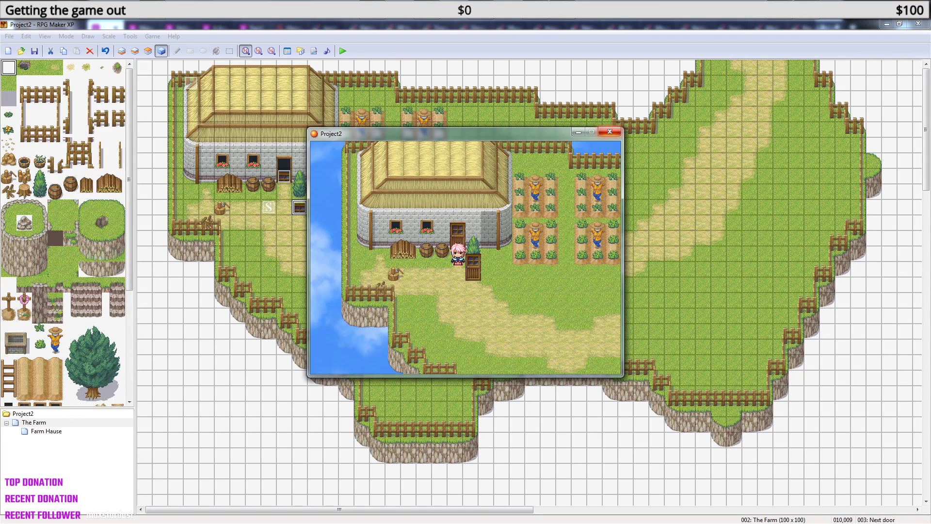
pyautogui.click(610, 131)
# - Set the trigger on page 2 of the farmhouse's Next door event to Autorun
pyautogui.doubleClick(285, 179)
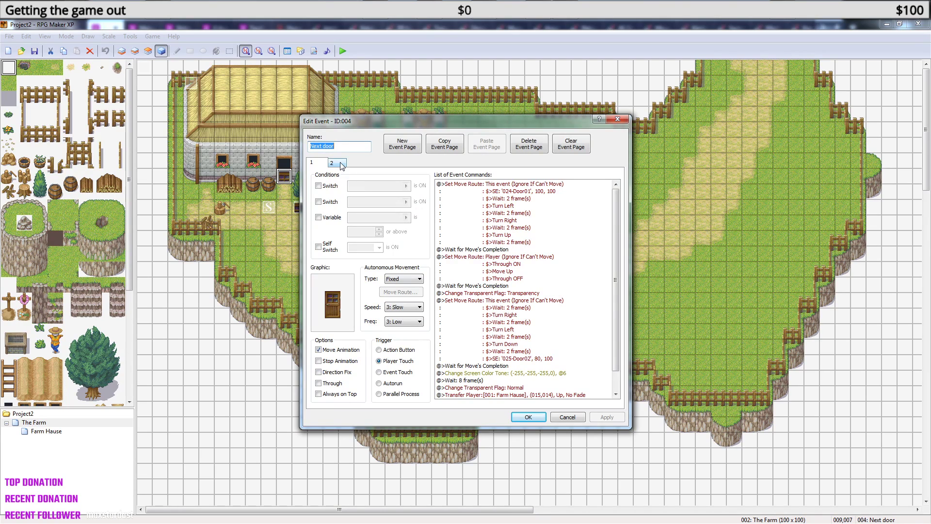
pyautogui.click(337, 163)
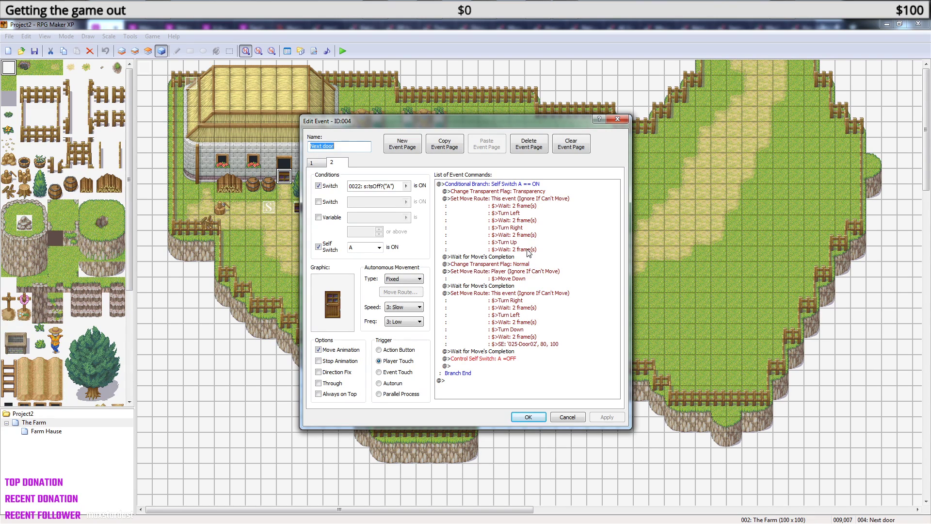
pyautogui.click(380, 373)
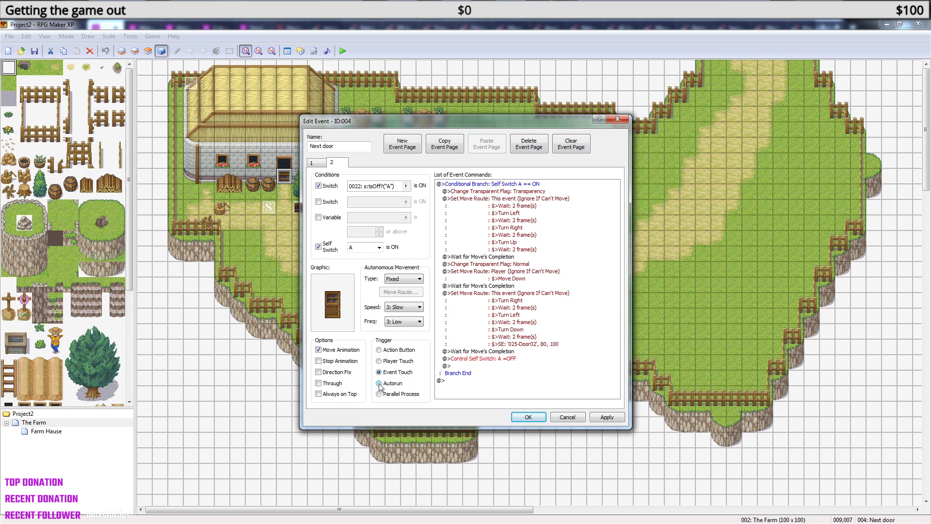
pyautogui.click(528, 417)
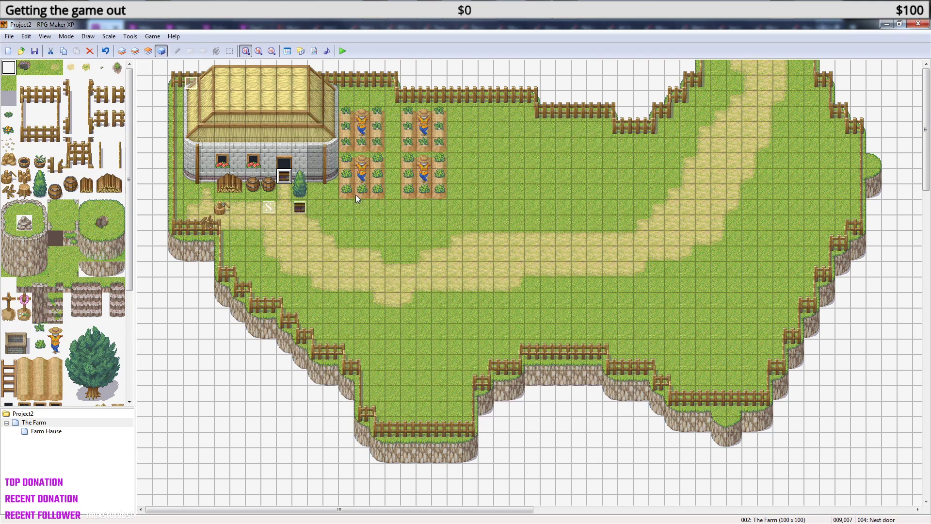
# - Replace the door copy beside the path with a fresh copy of the Autorun version of the farmhouse door
pyautogui.click(301, 208)
pyautogui.press('Delete')
pyautogui.click(284, 177)
pyautogui.hotkey('ctrl', 'z')
# - Save the project and playtest the Autorun door in a new game, entering and leaving the farmhouse repeatedly, and end the playtest
pyautogui.click(345, 52)
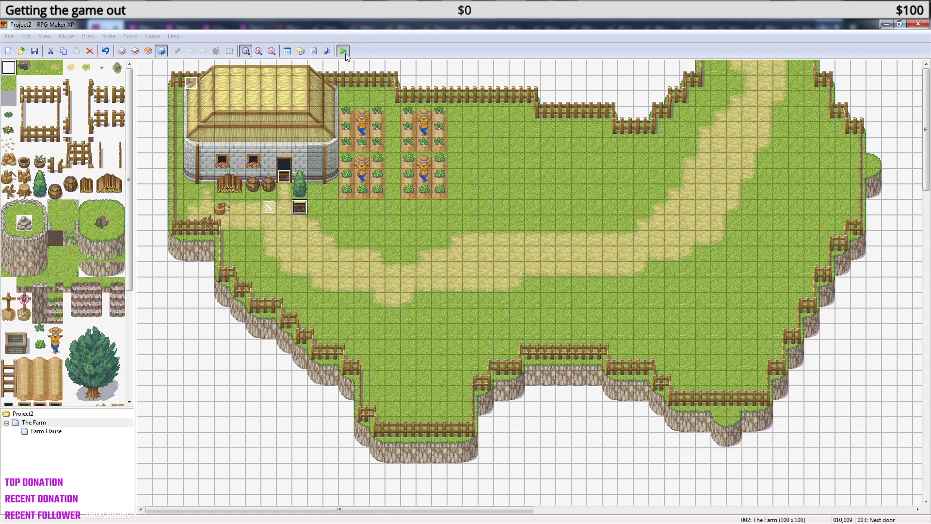
pyautogui.click(429, 294)
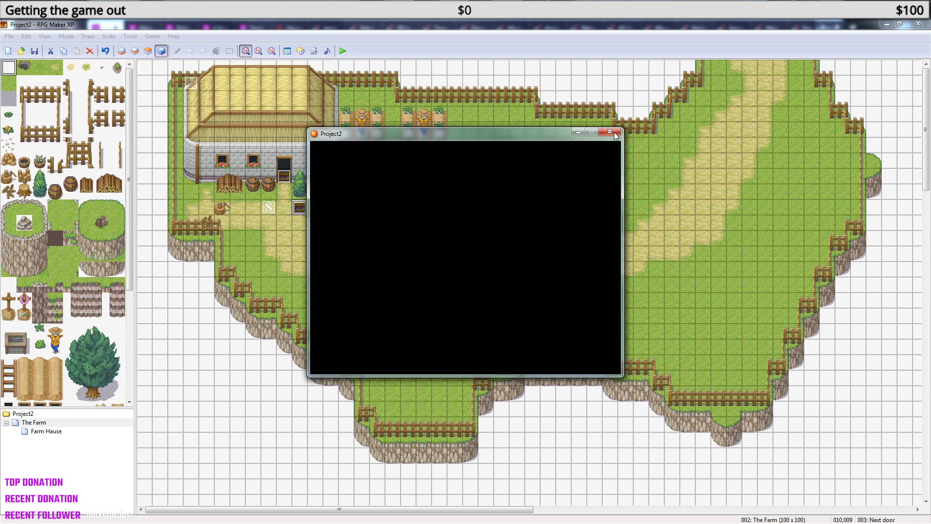
pyautogui.click(342, 52)
pyautogui.press('Return')
pyautogui.press('Up')
pyautogui.press('Up')
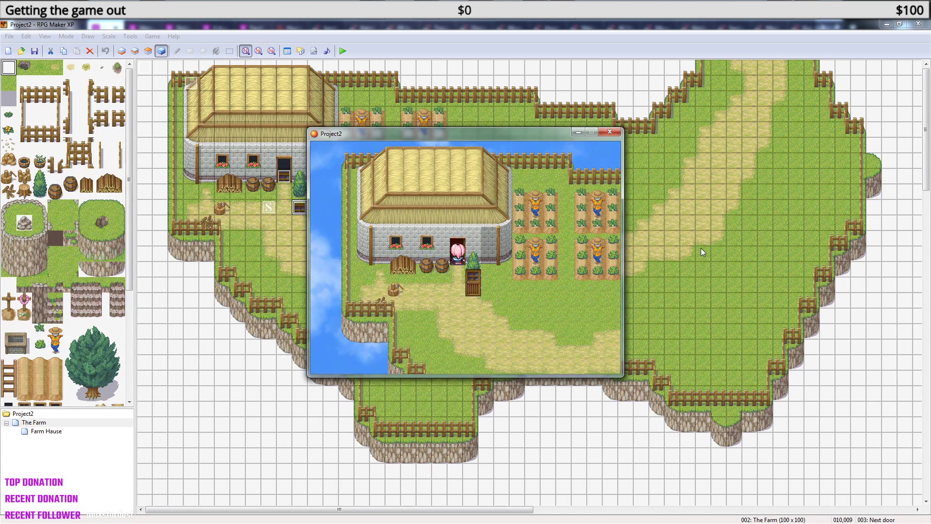
pyautogui.press('Down')
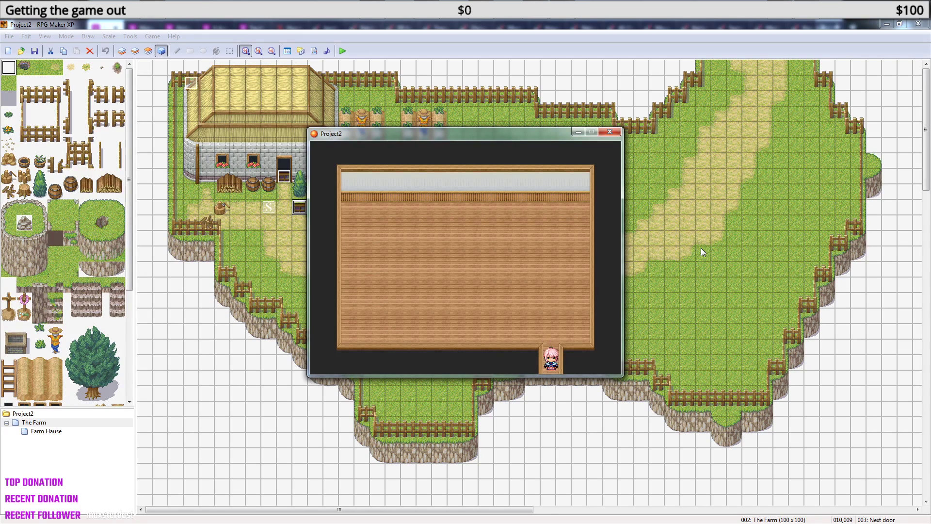
pyautogui.press('Down')
pyautogui.press('Up')
pyautogui.press('Up')
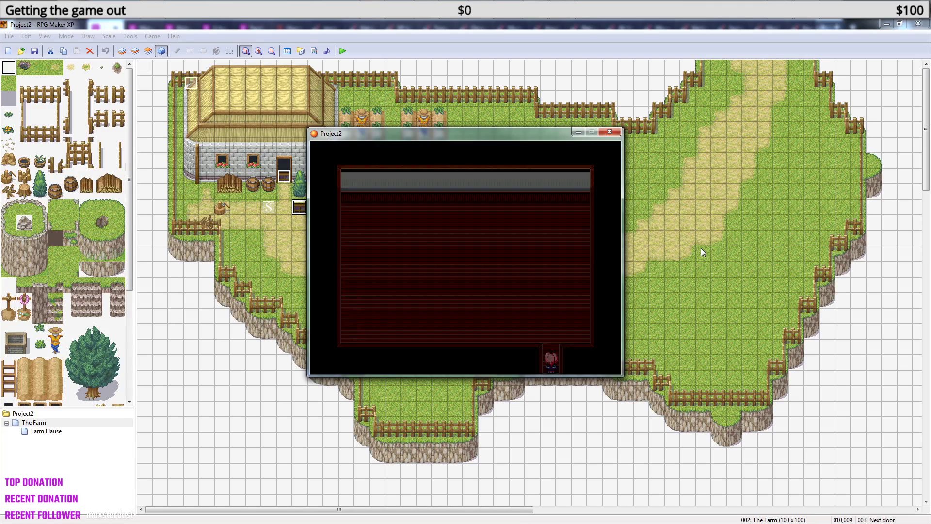
pyautogui.press('Up')
pyautogui.press('Down')
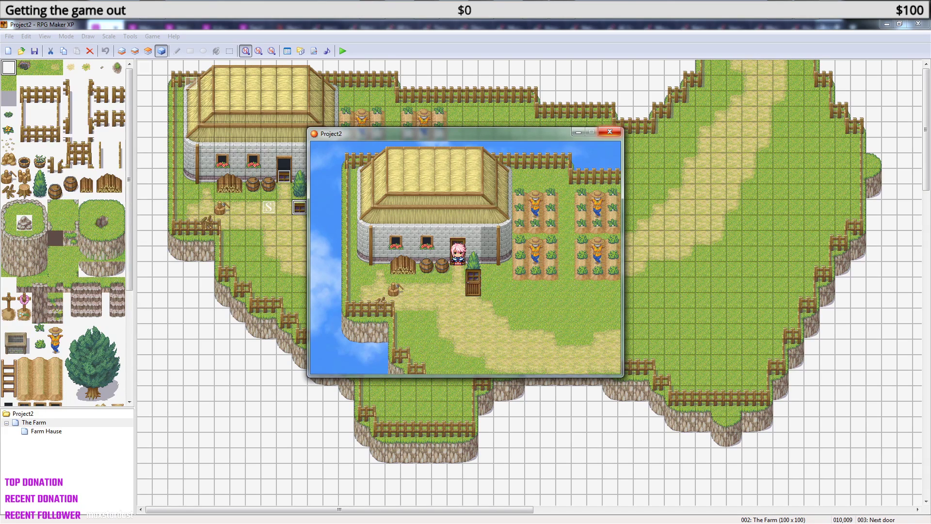
pyautogui.click(610, 132)
# - Review both pages of the farmhouse's Next door event and disable the Switch 0022 condition on page 2
pyautogui.doubleClick(284, 178)
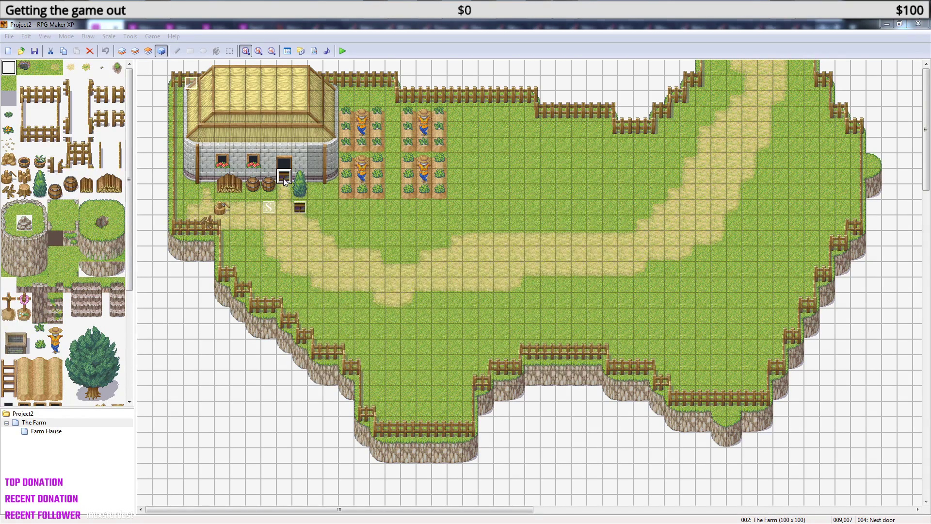
pyautogui.click(337, 165)
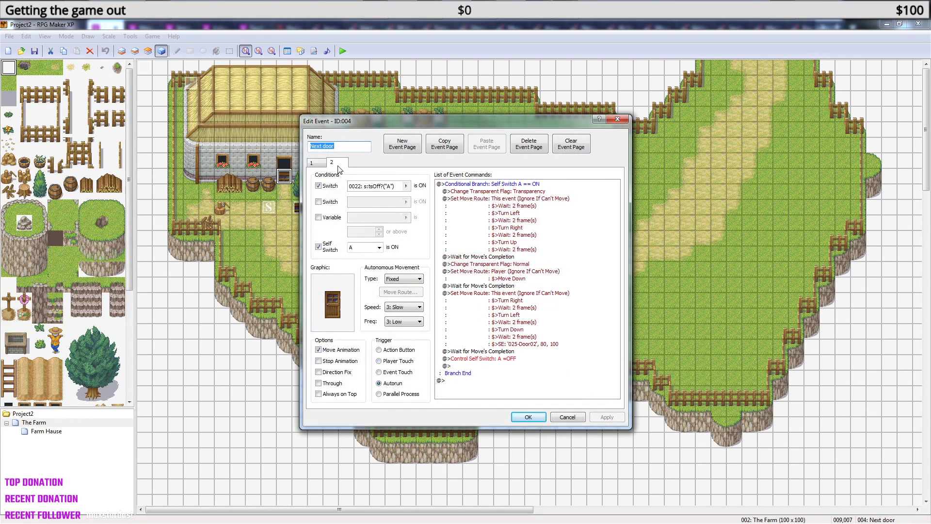
pyautogui.click(321, 164)
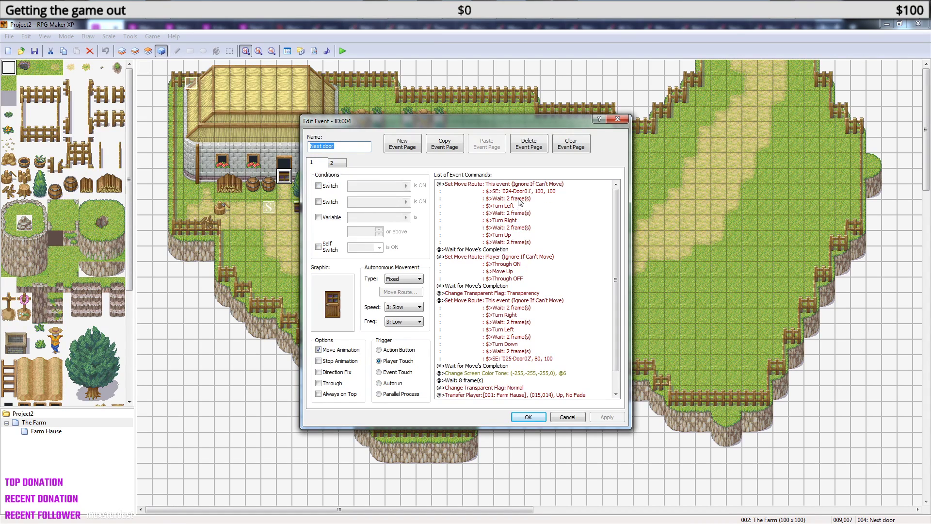
pyautogui.click(337, 165)
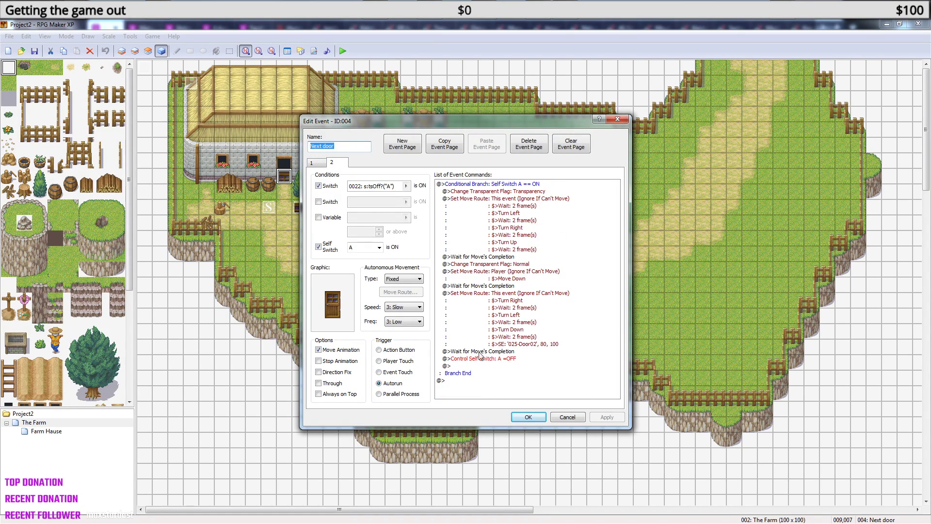
pyautogui.click(319, 186)
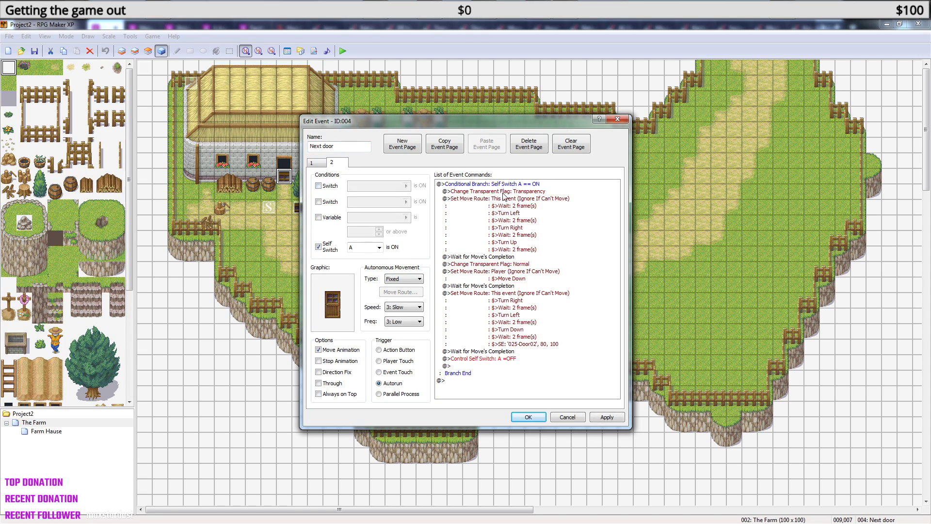
pyautogui.click(529, 417)
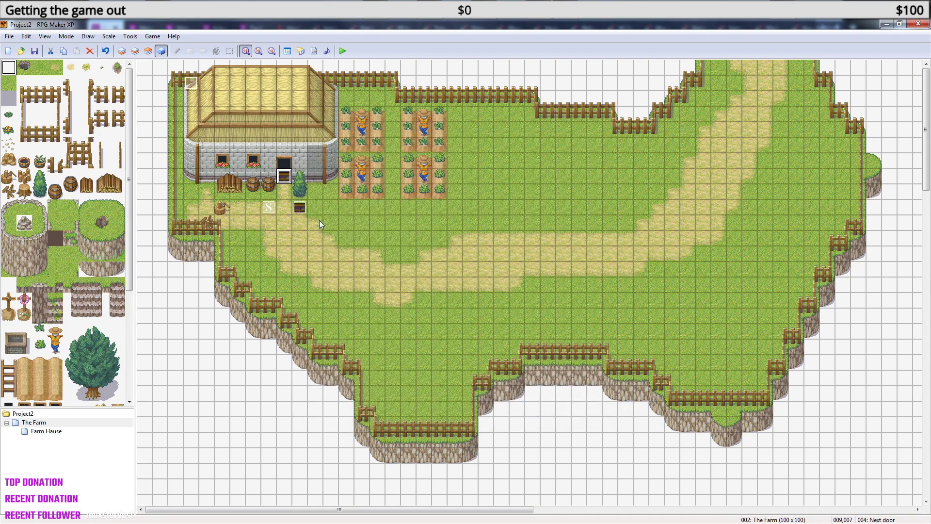
# - Replace the door copy beside the path with a new copy of the edited farmhouse door event
pyautogui.click(297, 208)
pyautogui.hotkey('ctrl', 'x')
pyautogui.click(284, 177)
pyautogui.click(304, 214)
pyautogui.hotkey('ctrl', 'v')
# - Save the project and playtest the door with only the Self Switch condition on page 2, entering and leaving the house, and end the playtest
pyautogui.click(343, 51)
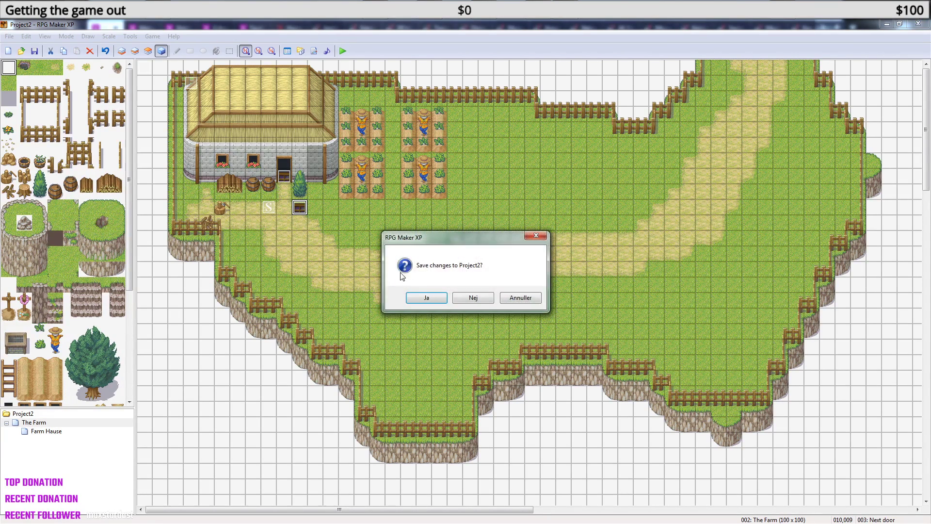
pyautogui.click(426, 297)
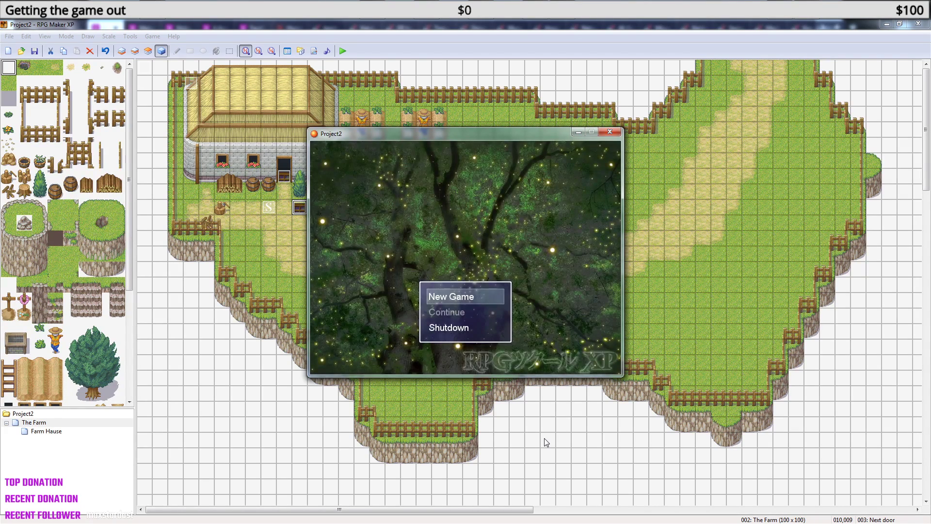
pyautogui.press('Return')
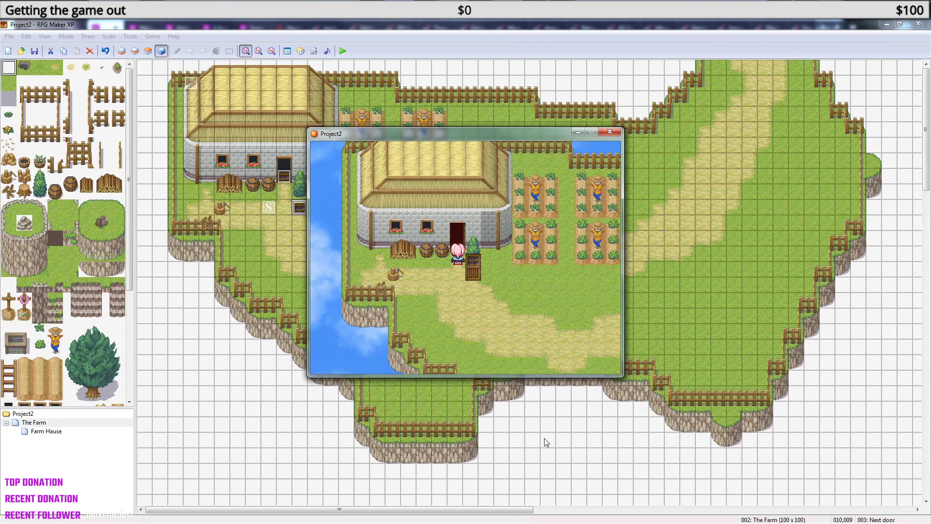
pyautogui.press('Down')
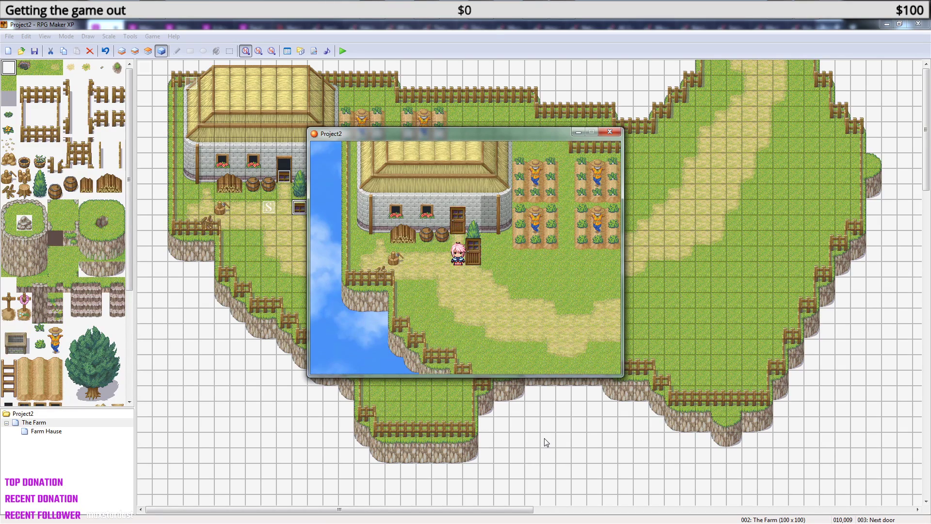
pyautogui.press('Up')
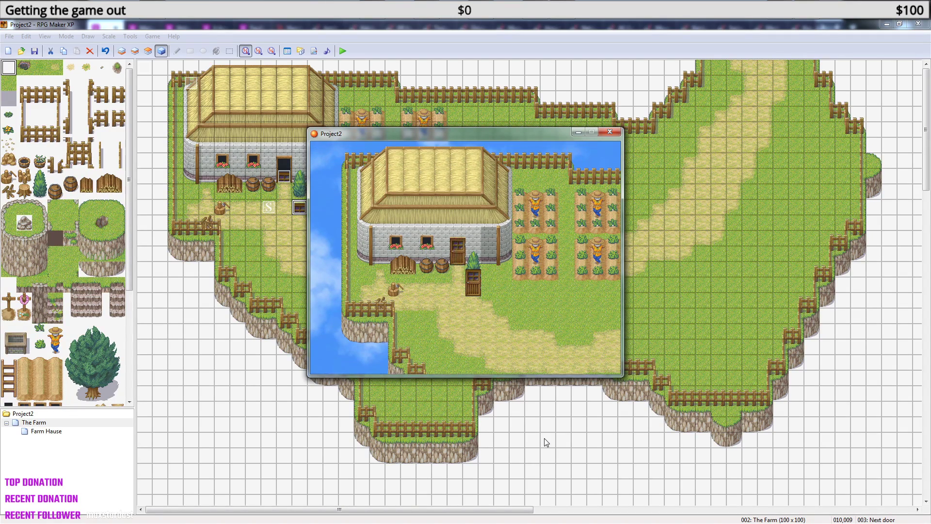
pyautogui.press('Down')
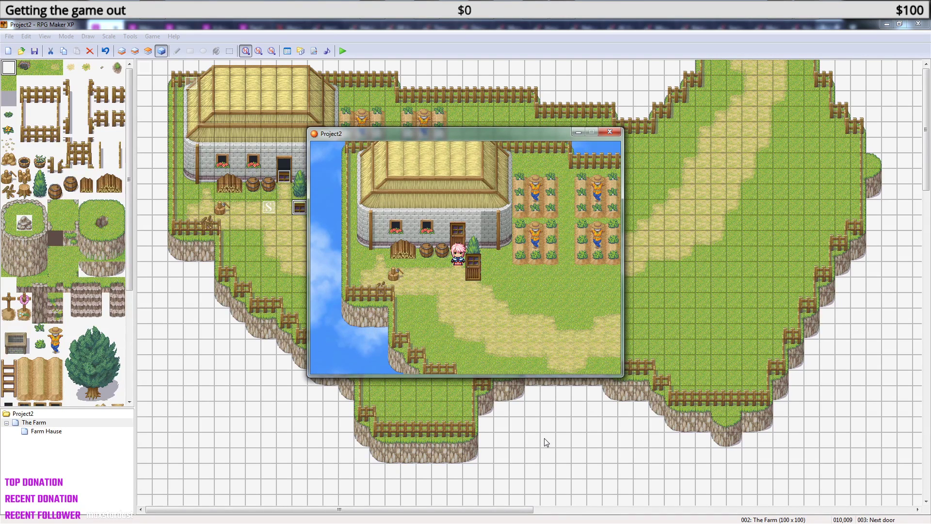
pyautogui.click(610, 131)
# - Set the trigger on page 2 of the farmhouse's Next door event to Event Touch
pyautogui.doubleClick(285, 176)
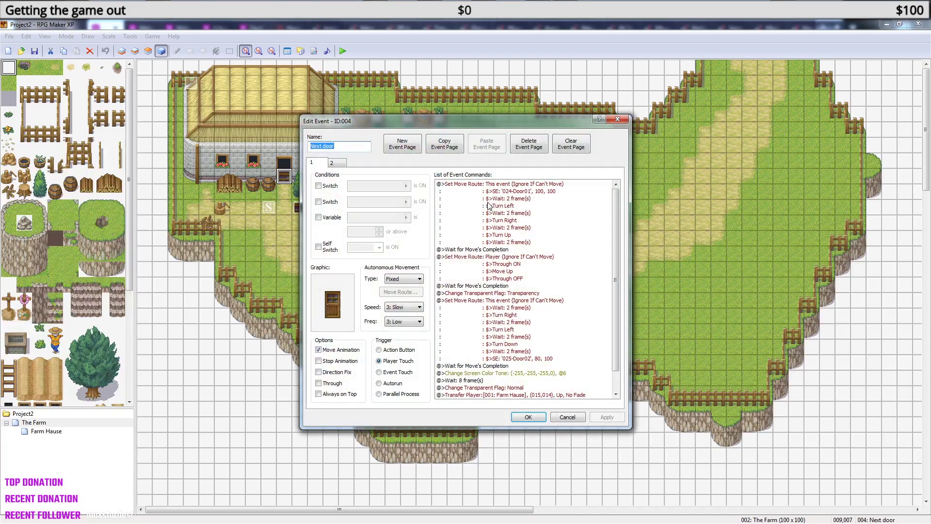
pyautogui.click(334, 164)
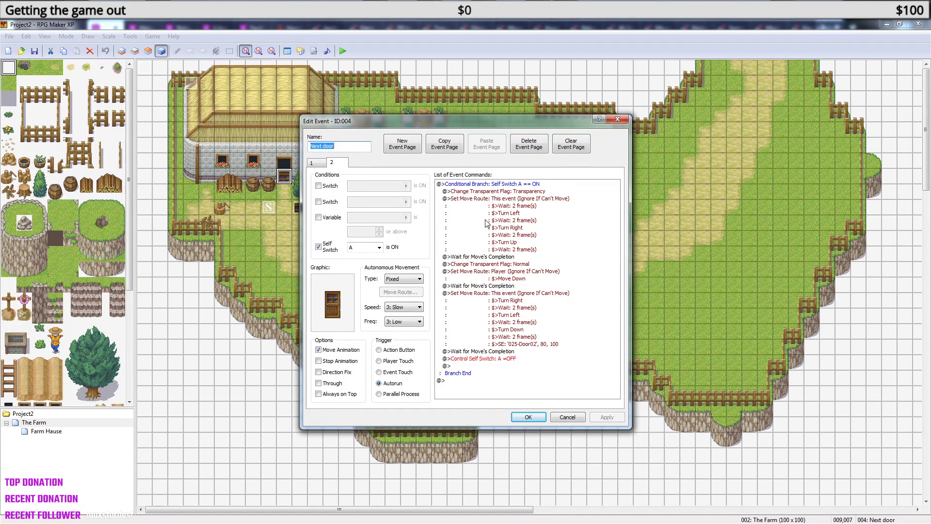
pyautogui.click(380, 362)
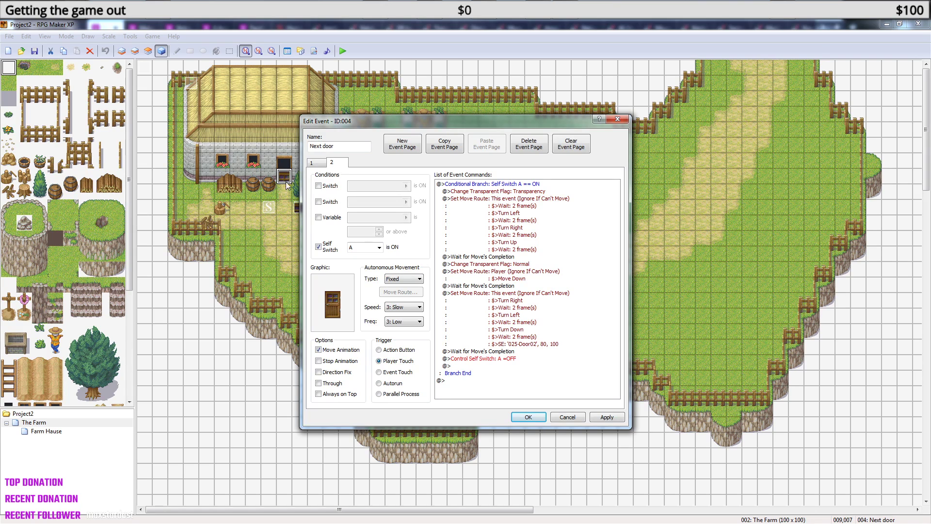
pyautogui.click(382, 372)
pyautogui.click(515, 418)
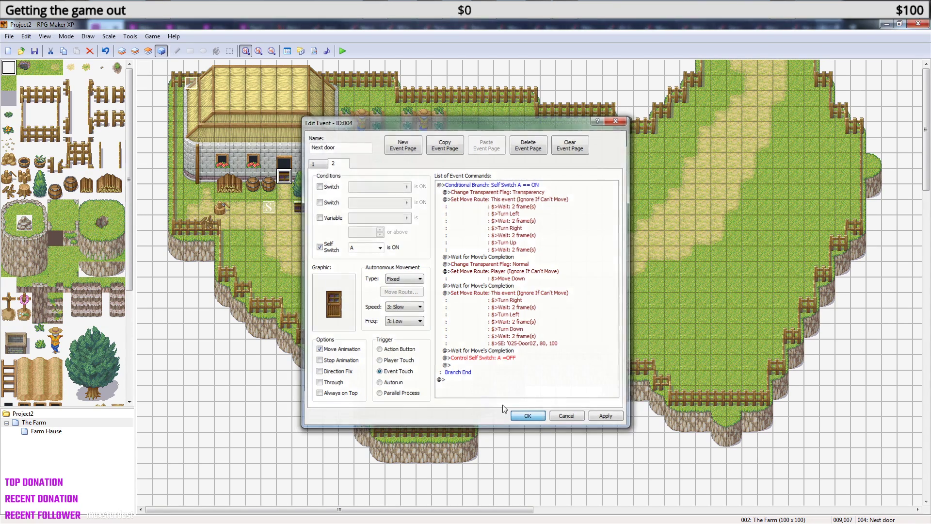
# - Save the project and playtest the Event Touch door in a new game, entering and leaving the farmhouse, and end the playtest
pyautogui.click(346, 51)
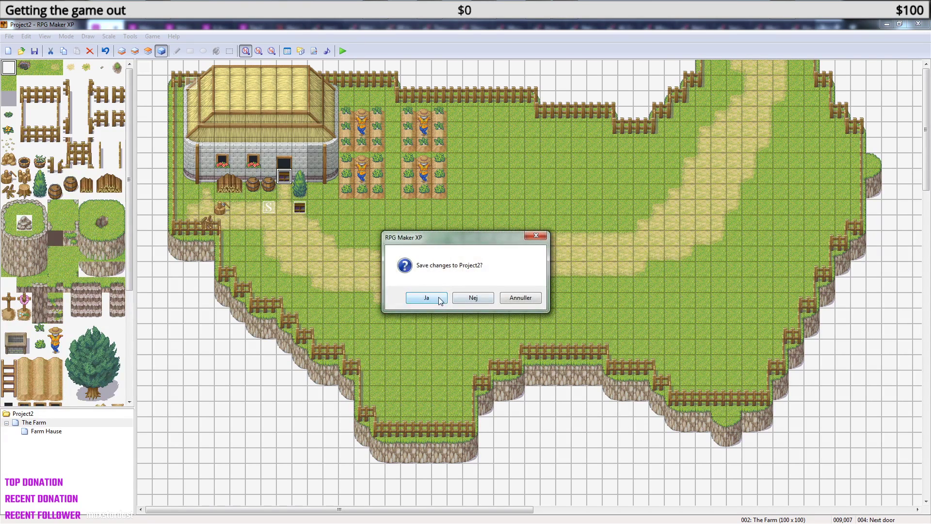
pyautogui.click(426, 299)
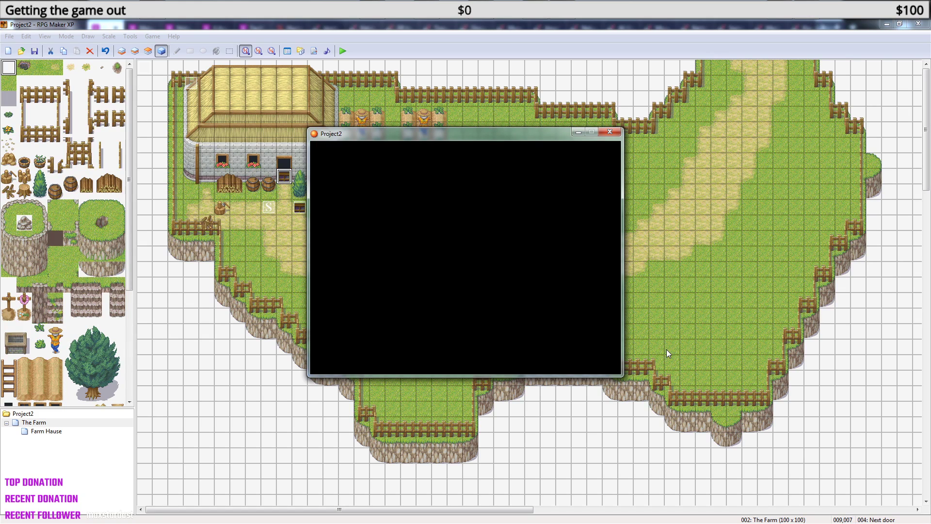
pyautogui.press('Return')
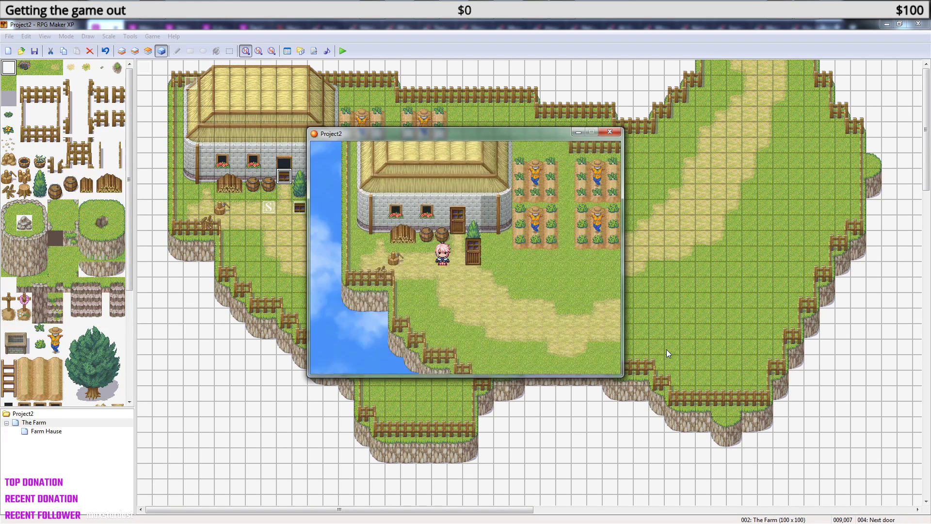
pyautogui.press('Right')
pyautogui.press('Up')
pyautogui.press('Up')
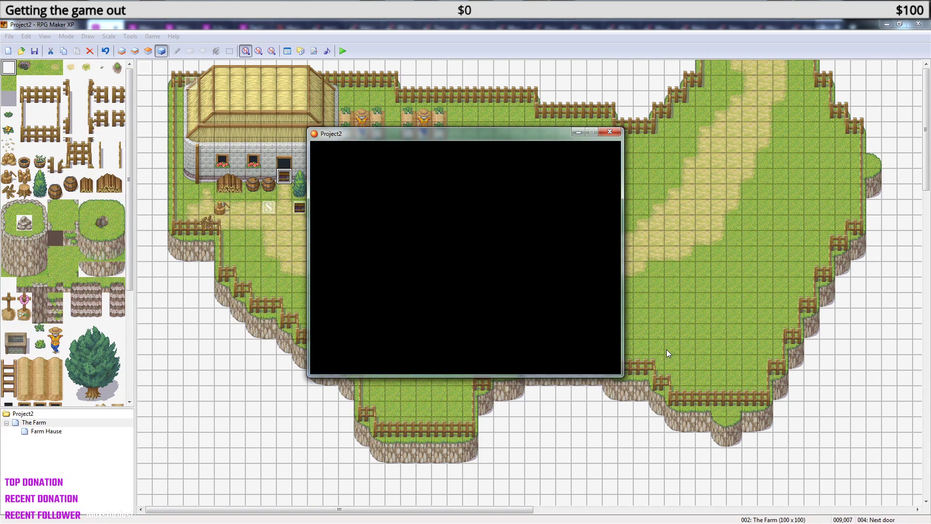
pyautogui.press('Up')
pyautogui.press('Down')
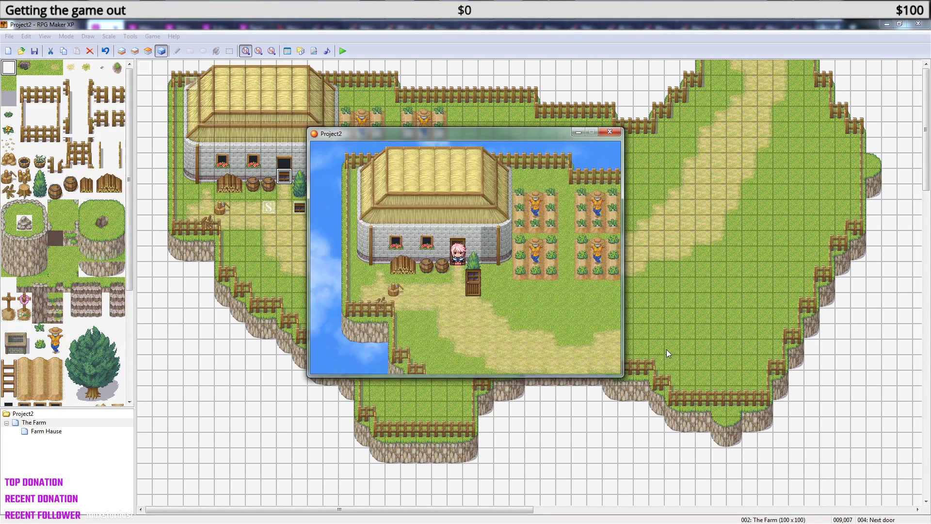
pyautogui.press('Down')
pyautogui.press('Down')
pyautogui.press('Up')
pyautogui.press('Up')
pyautogui.press('Down')
pyautogui.click(610, 132)
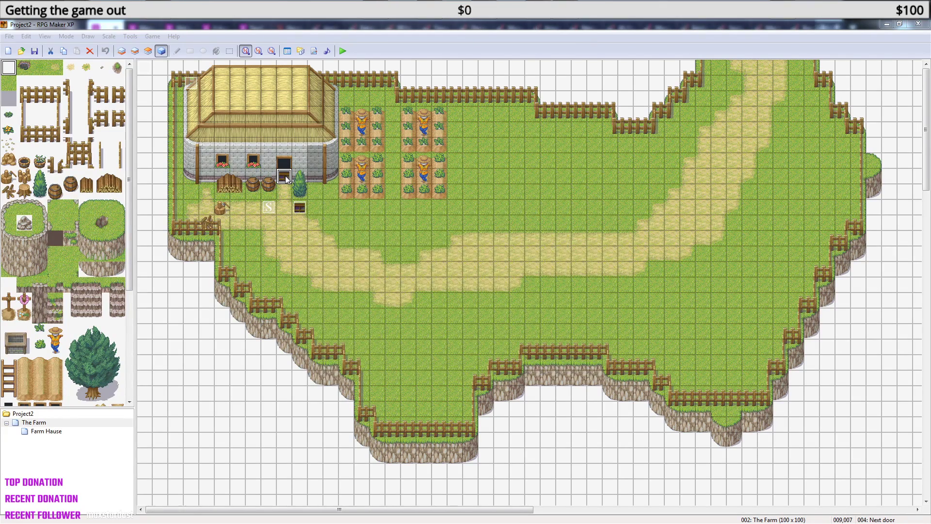
# - Add a Show Text command reading "Door" below Control Self Switch: A =OFF on page 2 of the farmhouse door event
pyautogui.doubleClick(287, 179)
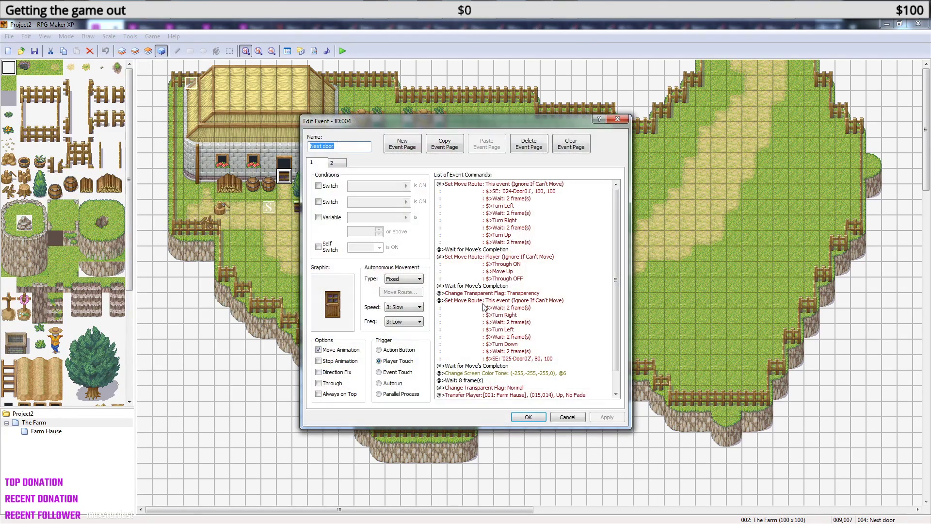
pyautogui.click(339, 164)
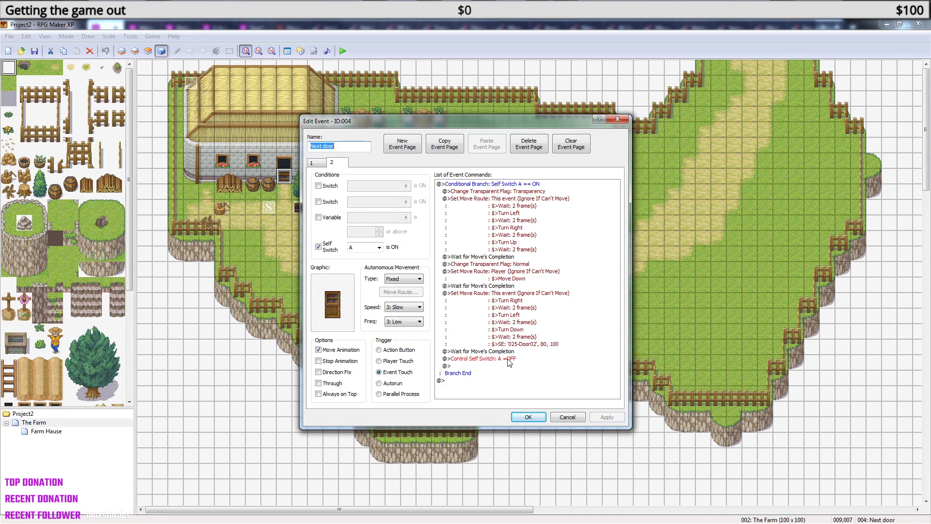
pyautogui.click(491, 366)
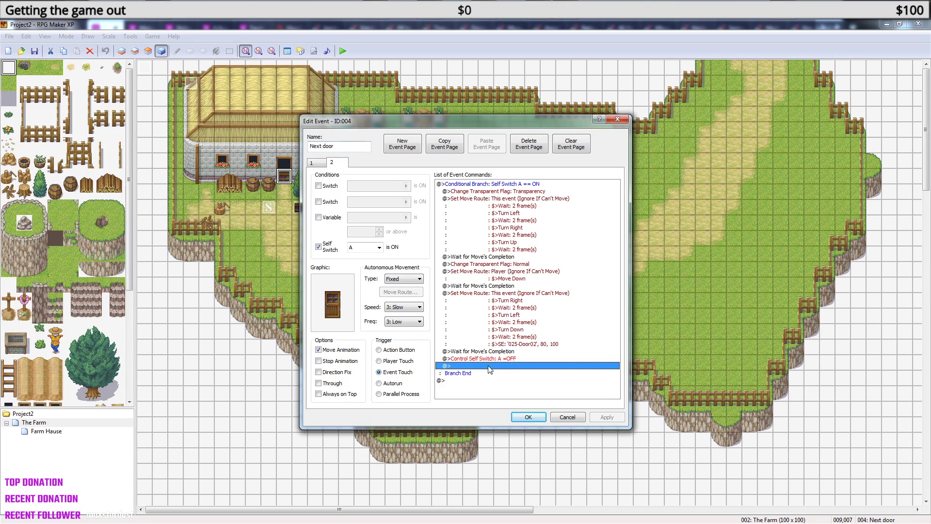
pyautogui.rightClick(490, 366)
pyautogui.click(532, 372)
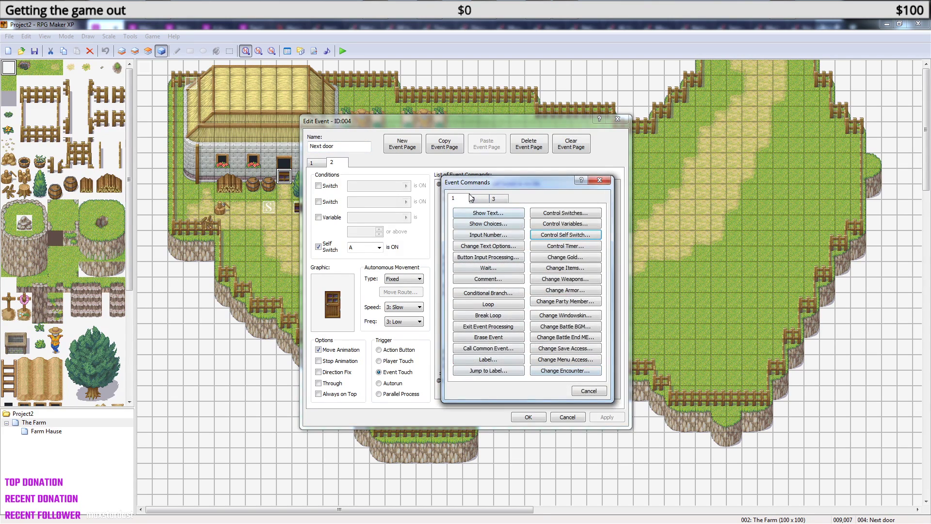
pyautogui.click(497, 213)
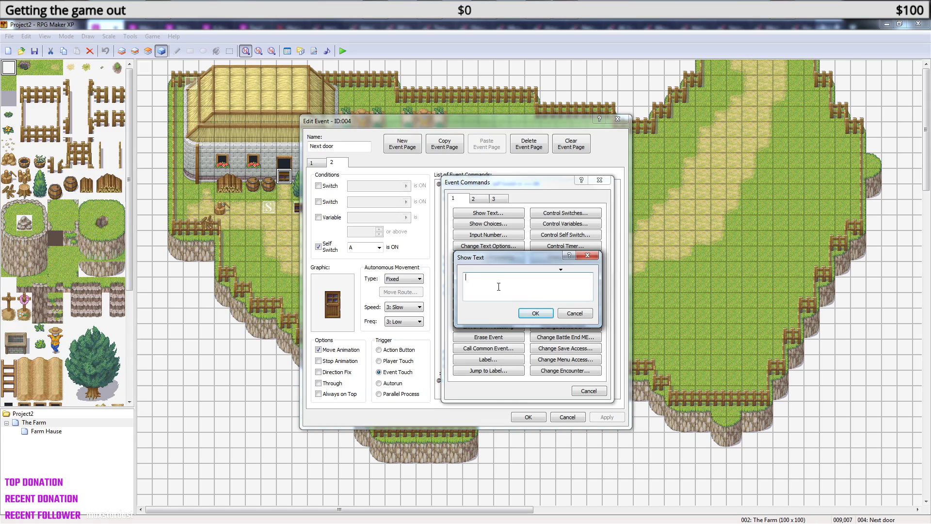
pyautogui.write('Doop')
pyautogui.click(536, 314)
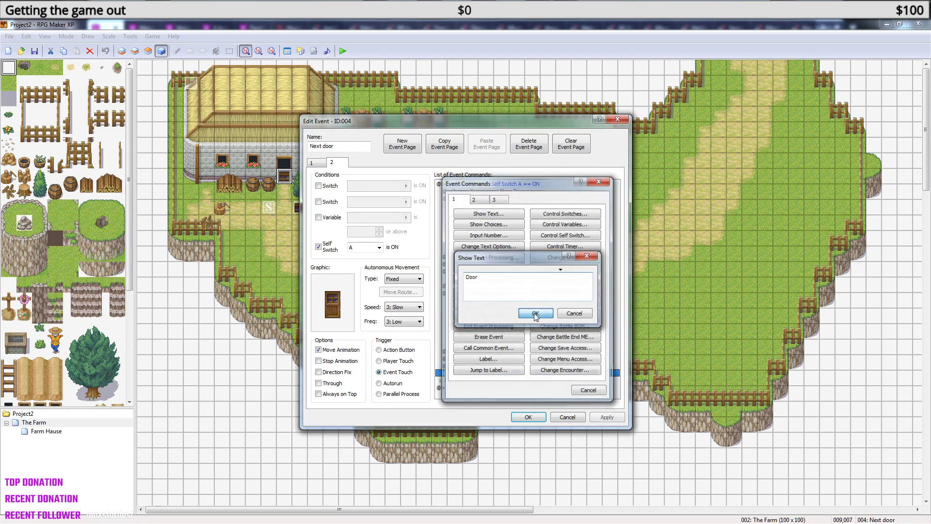
pyautogui.click(529, 417)
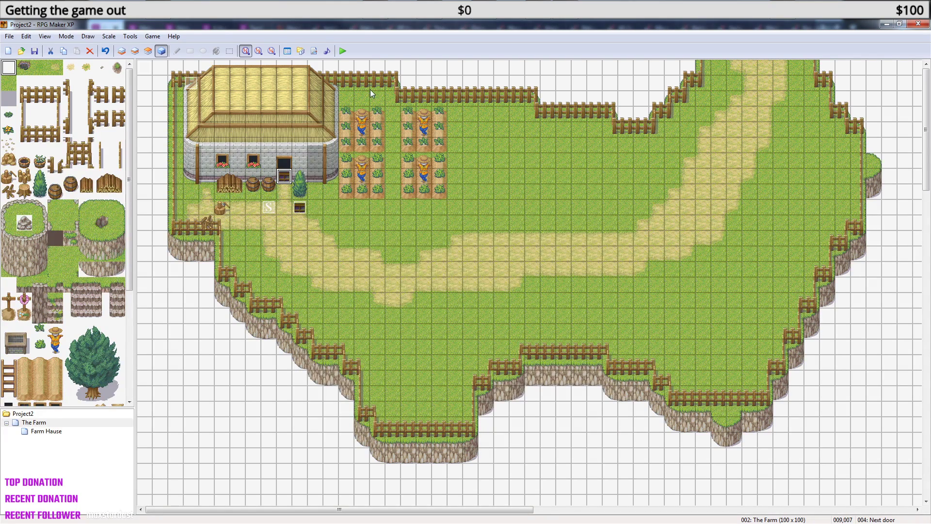
# - Save the project and playtest whether the "Door" message shows when leaving the farmhouse, and end the playtest
pyautogui.click(343, 51)
pyautogui.click(427, 299)
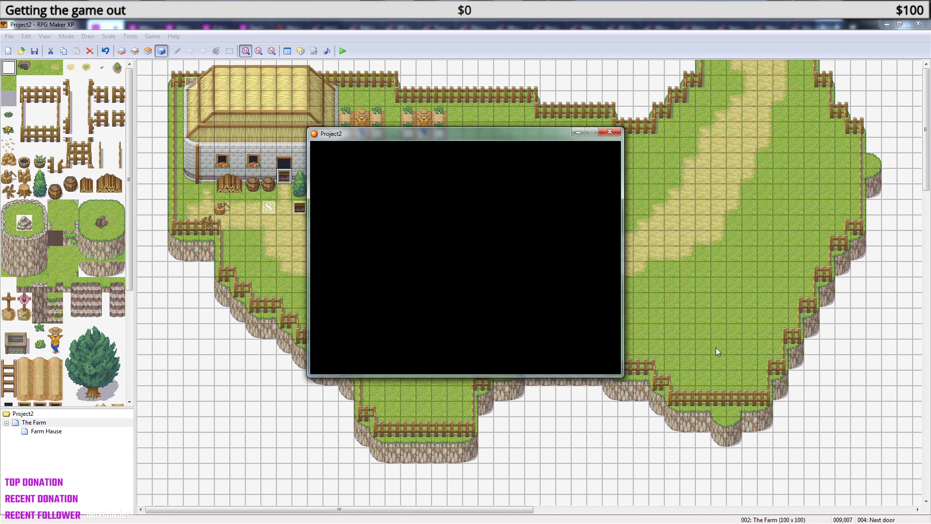
pyautogui.press('Return')
pyautogui.press('Up')
pyautogui.press('Down')
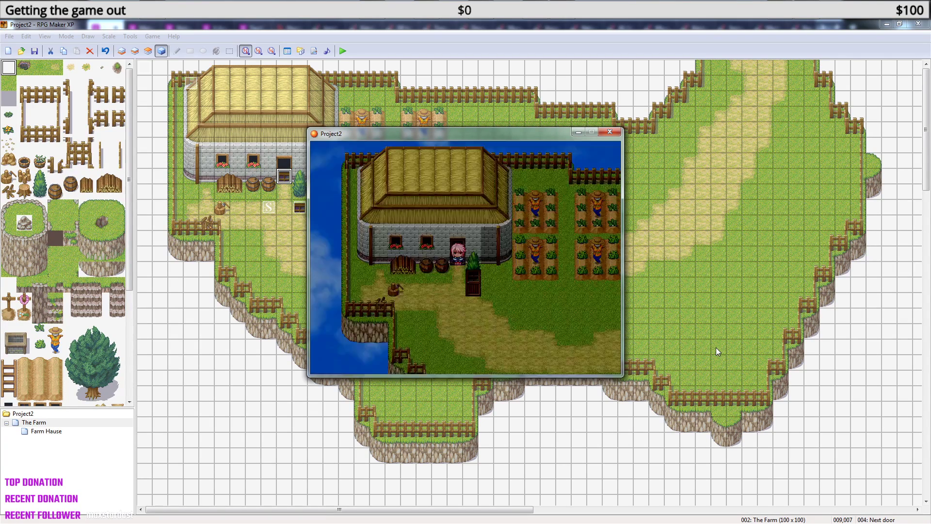
pyautogui.press('Down')
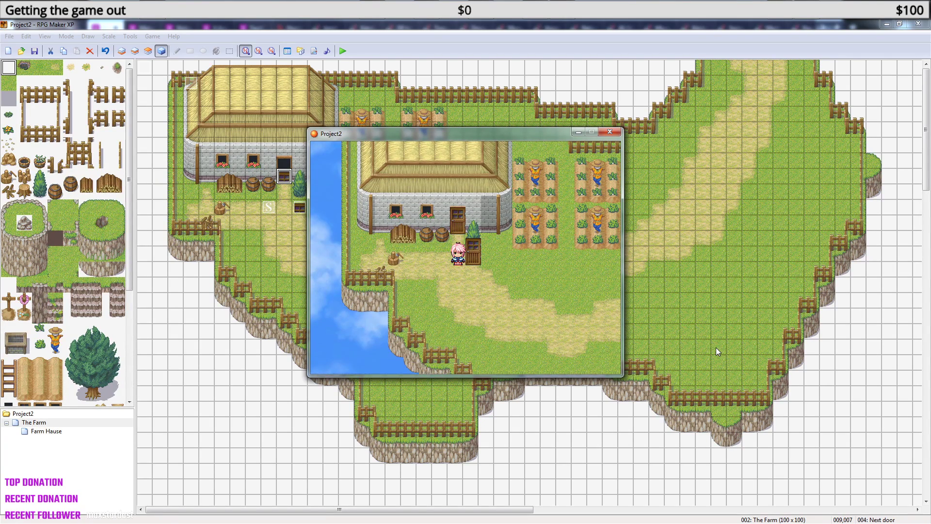
pyautogui.press('Up')
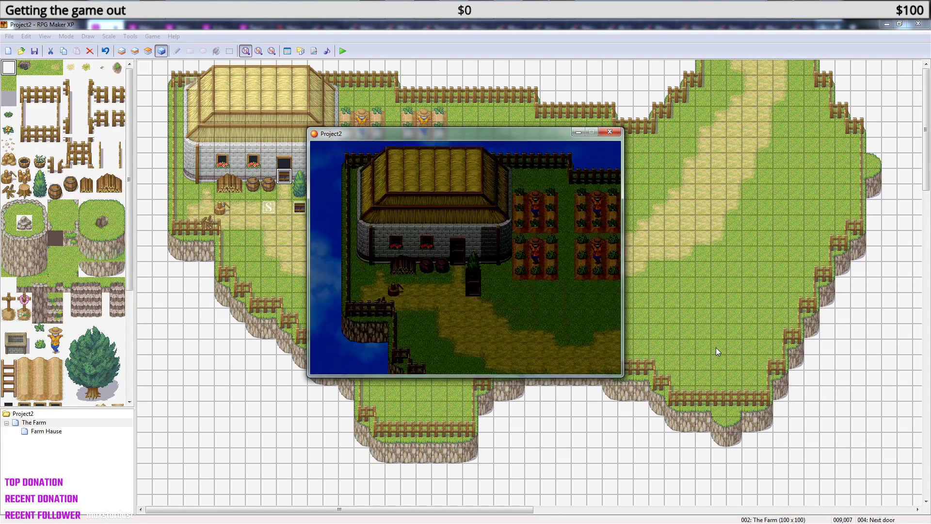
pyautogui.press('Up')
pyautogui.press('Down')
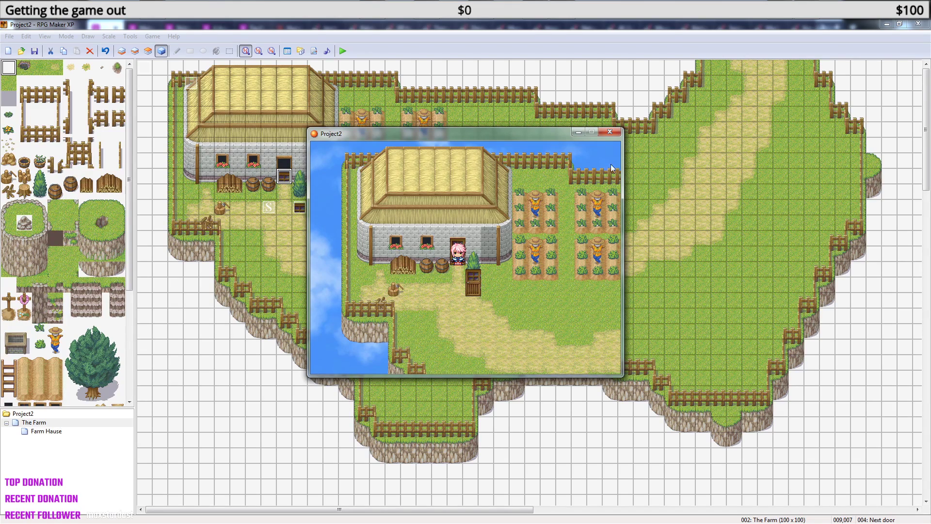
pyautogui.click(609, 132)
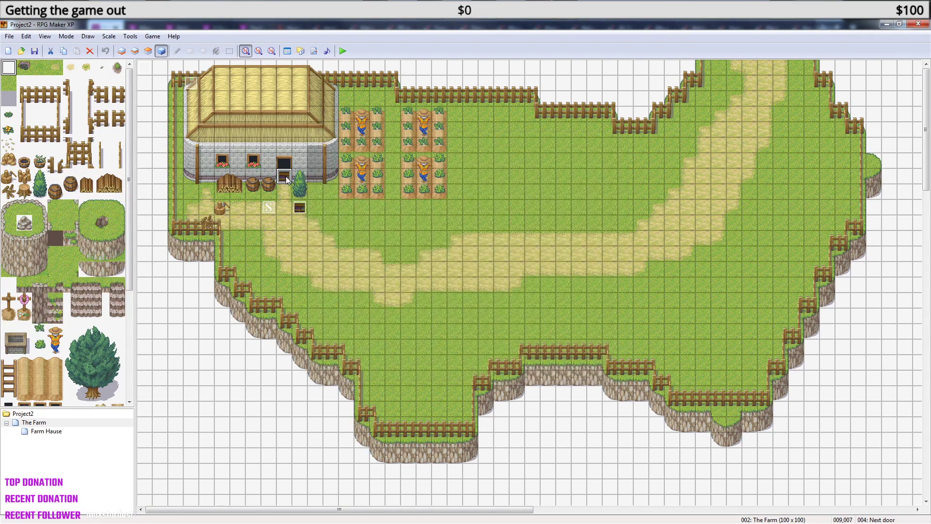
# - Move the Control Self Switch: A =ON command from the end to the start of page 1's commands in the farmhouse door event
pyautogui.doubleClick(286, 176)
pyautogui.click(335, 164)
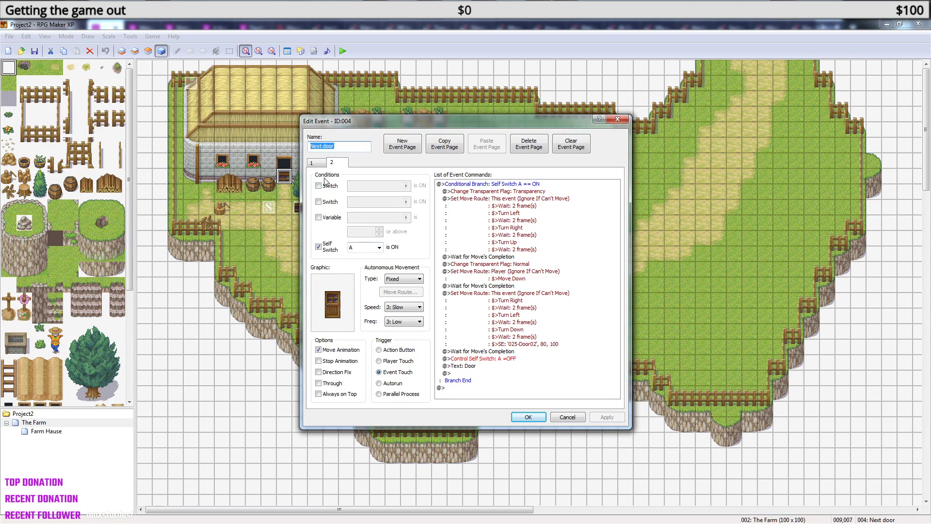
pyautogui.click(318, 164)
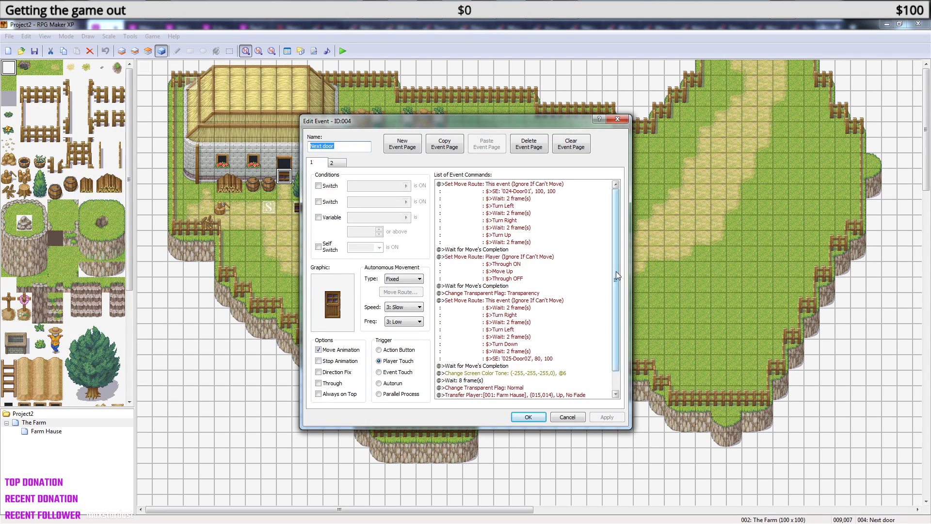
pyautogui.scroll(-1, 616, 272)
pyautogui.click(494, 389)
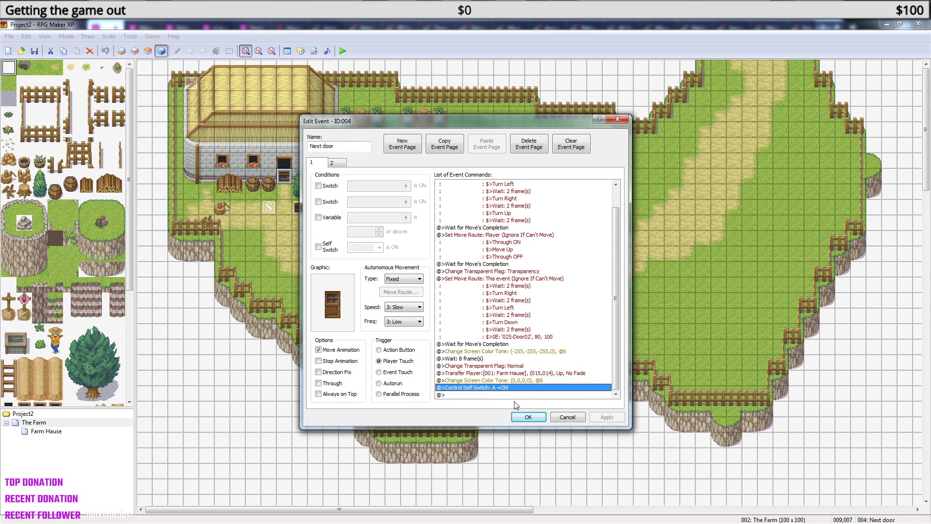
pyautogui.press('Delete')
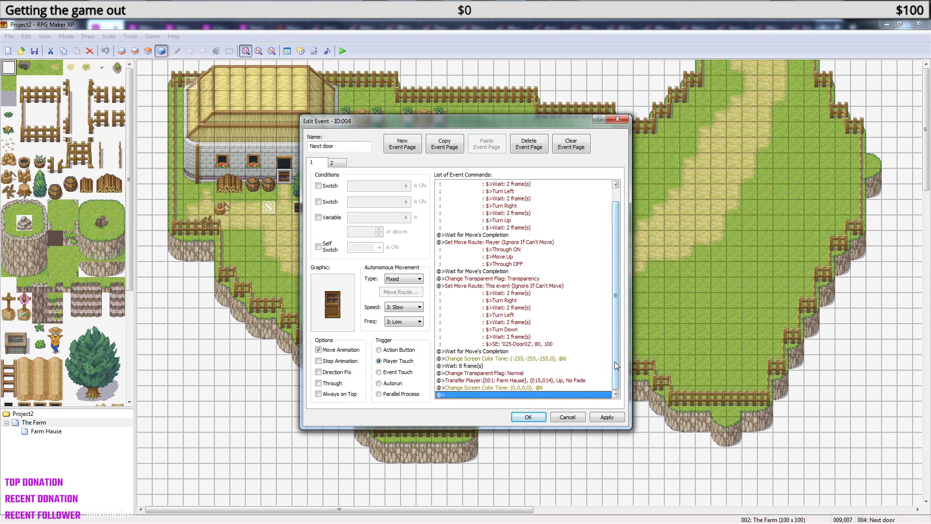
pyautogui.scroll(1, 615, 361)
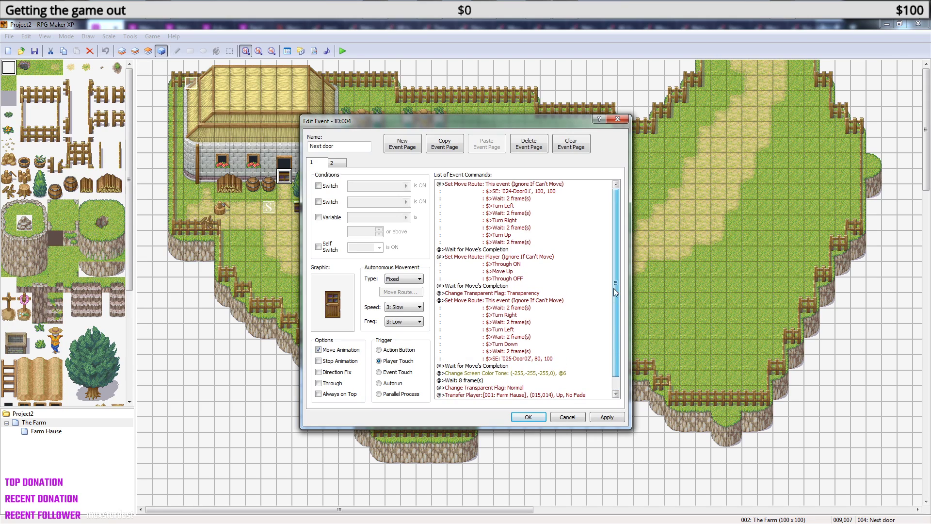
pyautogui.click(519, 197)
pyautogui.write('@>Control Self Switch: A =ON')
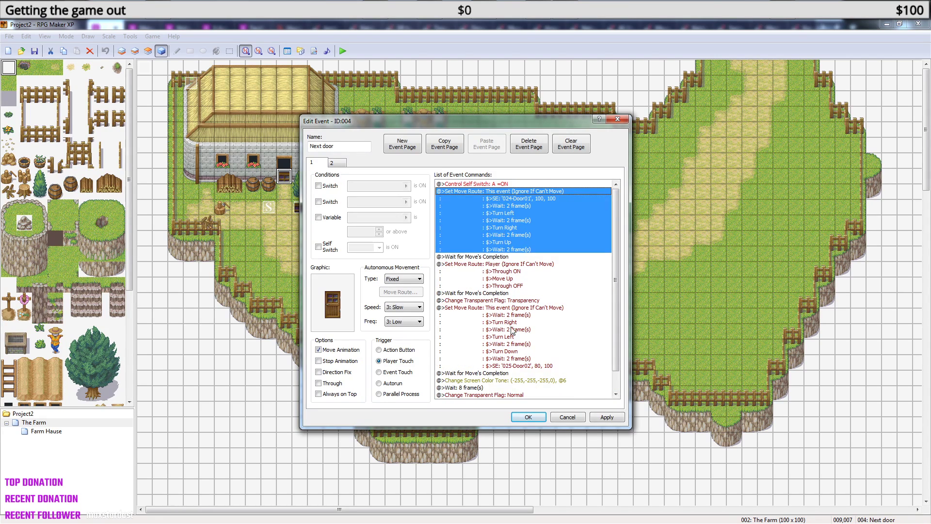
pyautogui.click(531, 417)
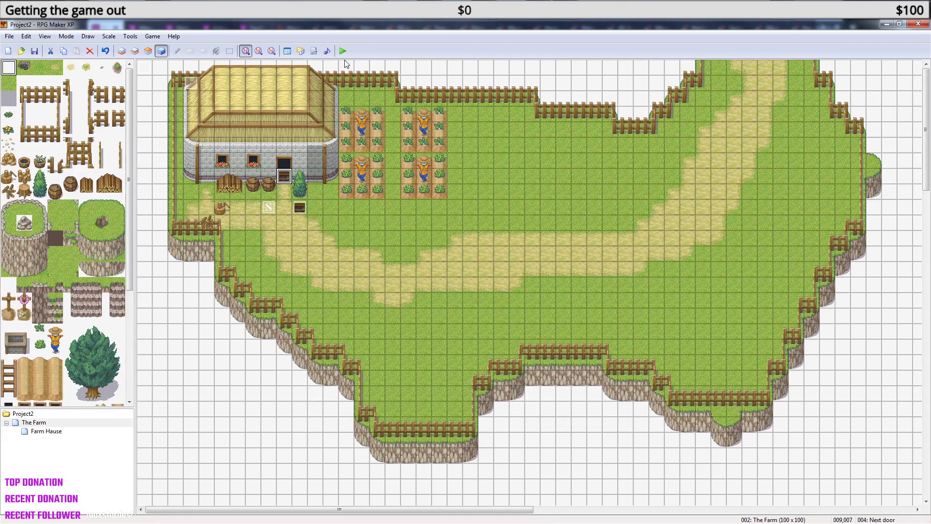
# - Save the project and playtest in a new game, entering and leaving the farmhouse and dismissing the "Door" message
pyautogui.click(343, 52)
pyautogui.click(428, 296)
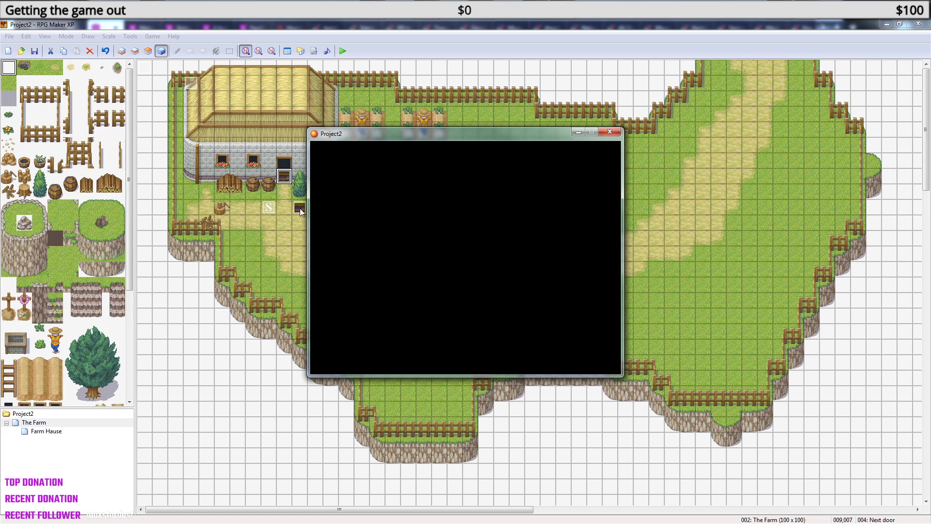
pyautogui.click(343, 51)
pyautogui.press('Return')
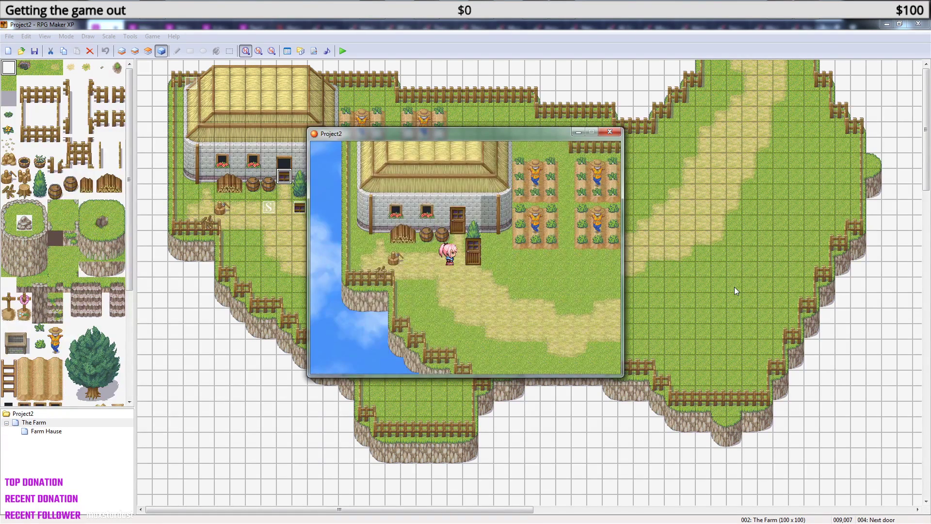
pyautogui.press('Up')
pyautogui.press('Up')
pyautogui.press('Down')
pyautogui.press('Down')
pyautogui.press('Down')
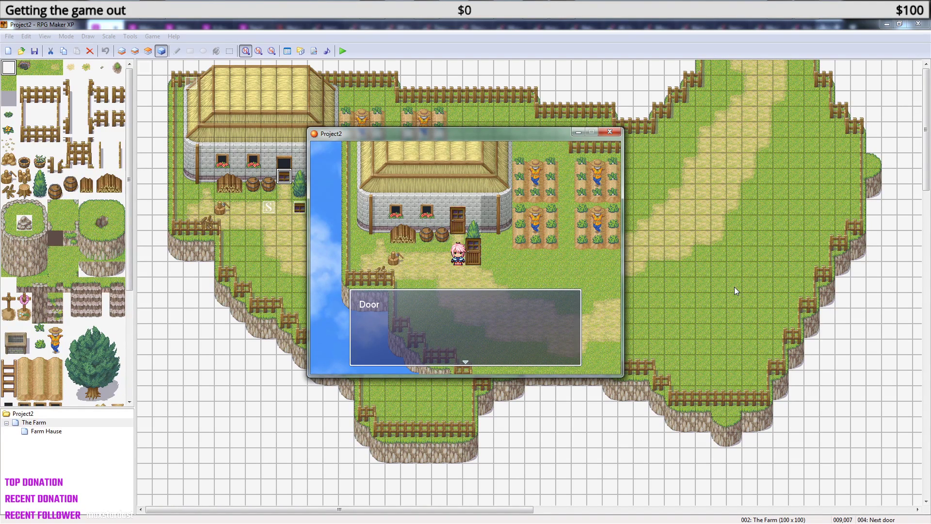
pyautogui.press('Return')
# - Enter and leave the farmhouse a second time to recheck the door's exit animation, and end the playtest
pyautogui.press('Up')
pyautogui.press('Up')
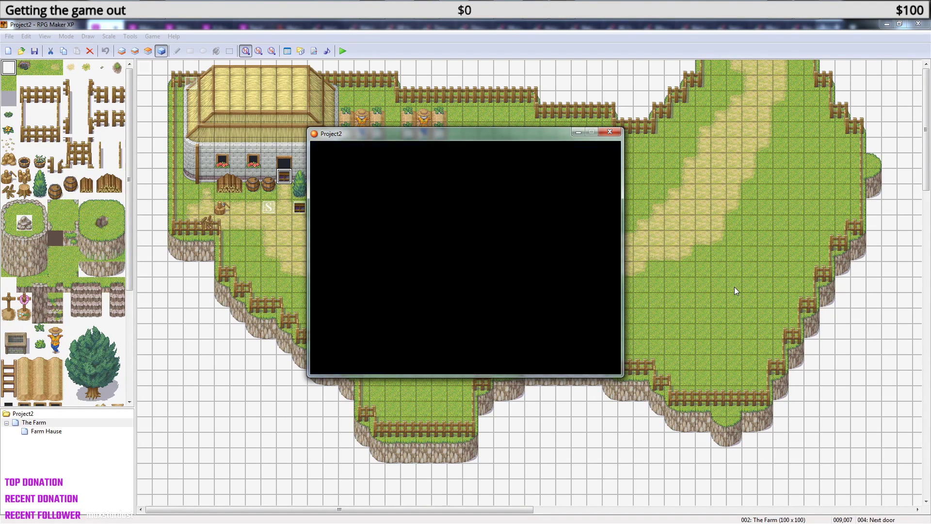
pyautogui.press('Up')
pyautogui.press('Down')
pyautogui.press('Down')
pyautogui.press('Up')
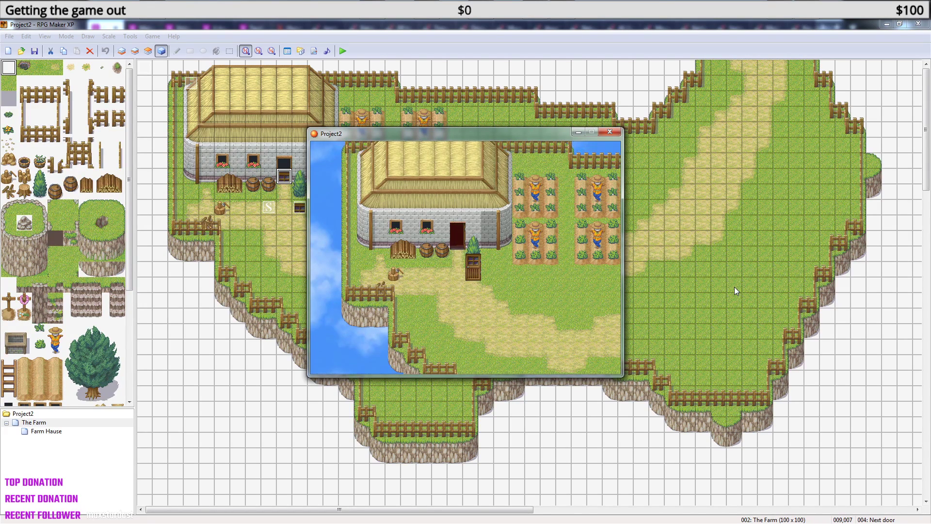
pyautogui.press('Down')
pyautogui.press('Return')
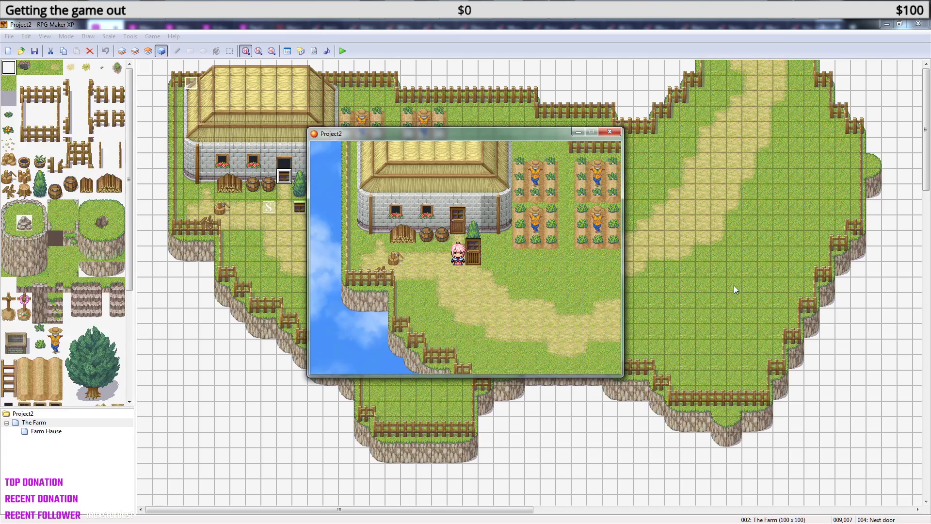
pyautogui.click(610, 131)
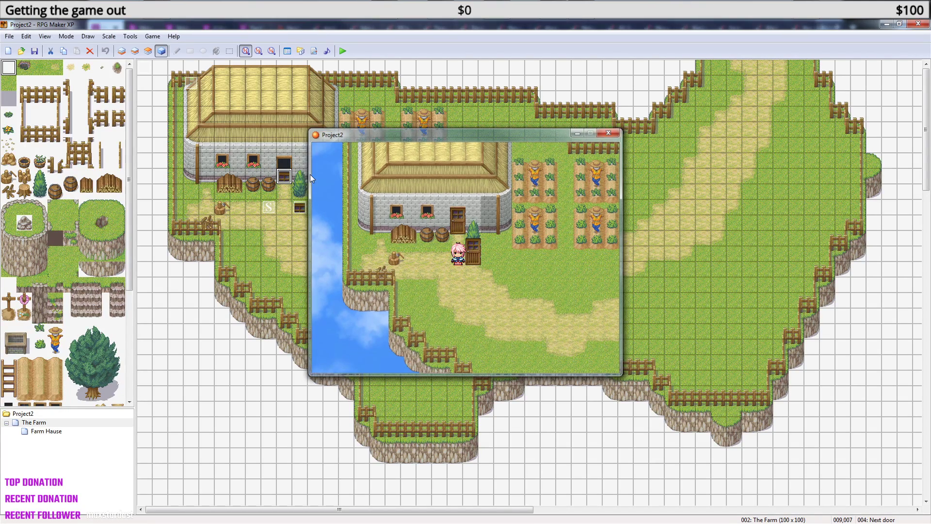
# - Move Control Self Switch: A =ON from the start of page 1 to directly below Wait: 8 frame(s) in the farmhouse door event
pyautogui.doubleClick(284, 176)
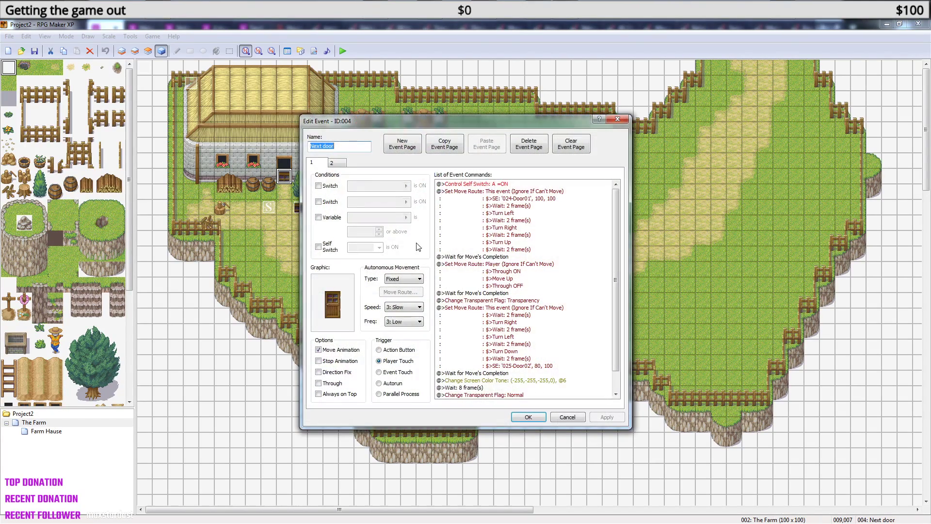
pyautogui.click(491, 185)
pyautogui.scroll(-1, 533, 271)
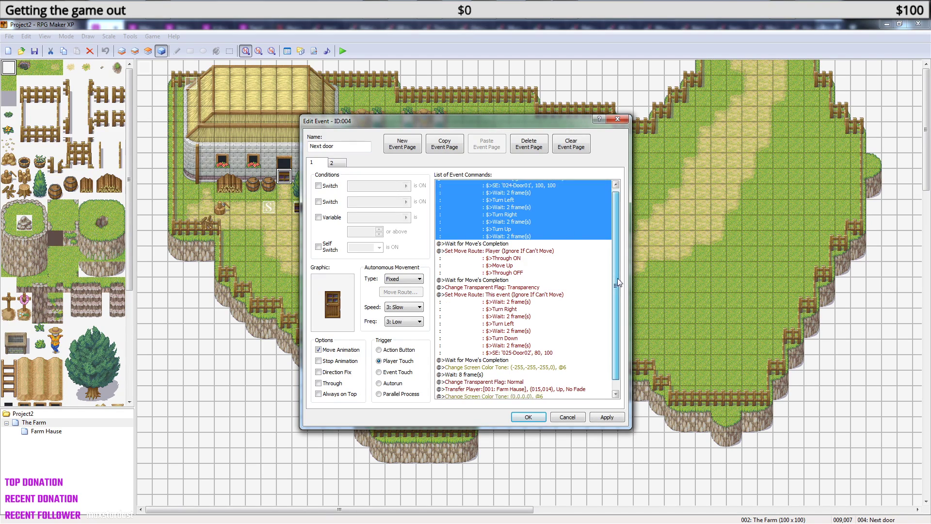
pyautogui.click(520, 381)
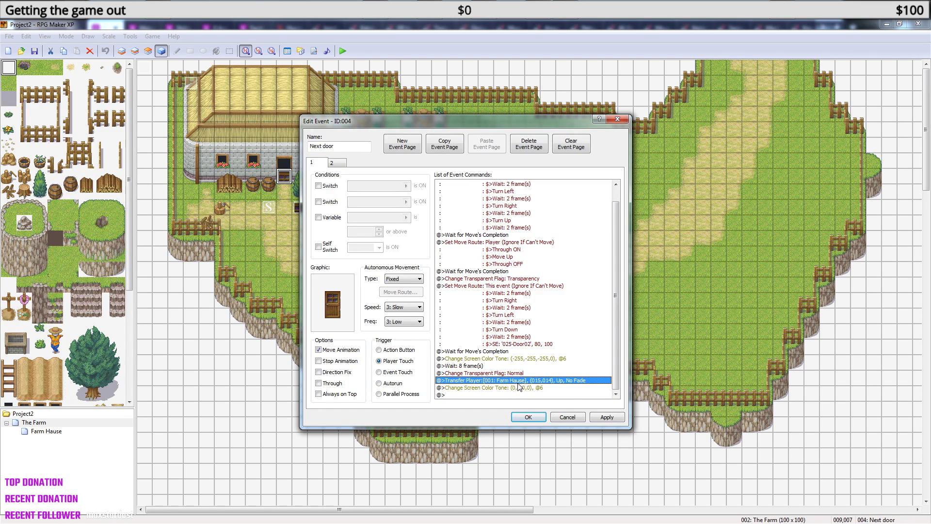
pyautogui.click(483, 366)
pyautogui.hotkey('ctrl', 'v')
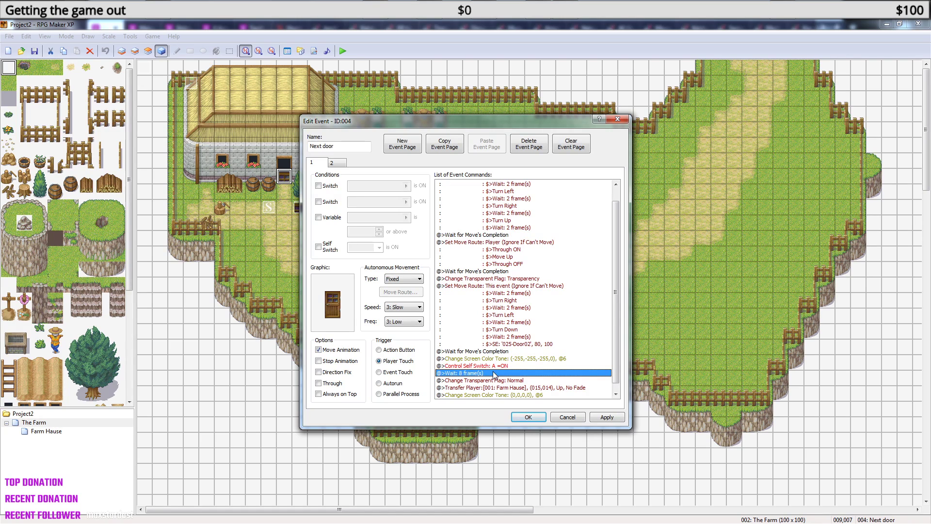
pyautogui.click(489, 368)
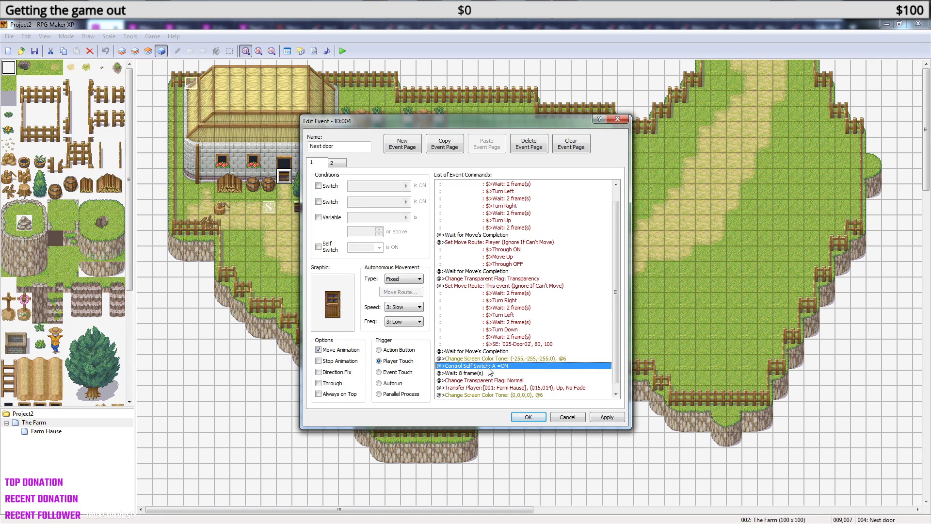
pyautogui.press('Delete')
pyautogui.click(484, 373)
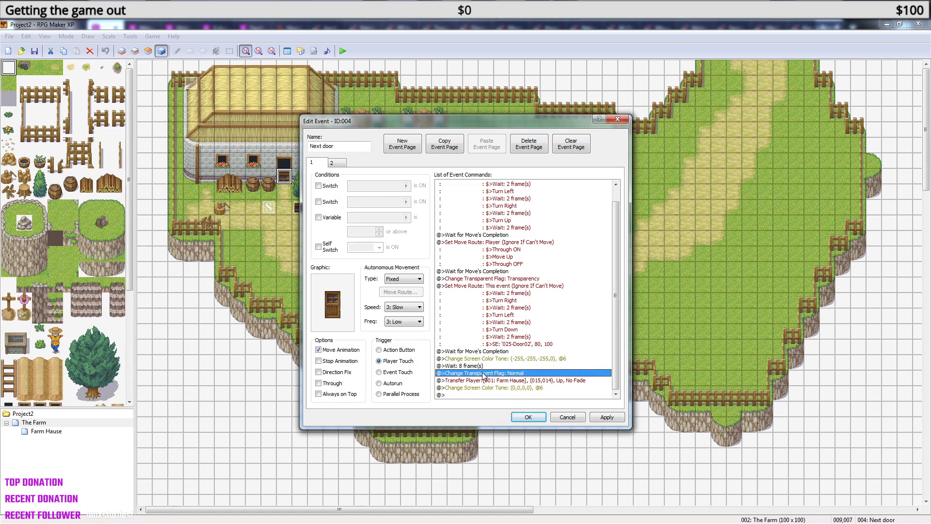
pyautogui.click(529, 417)
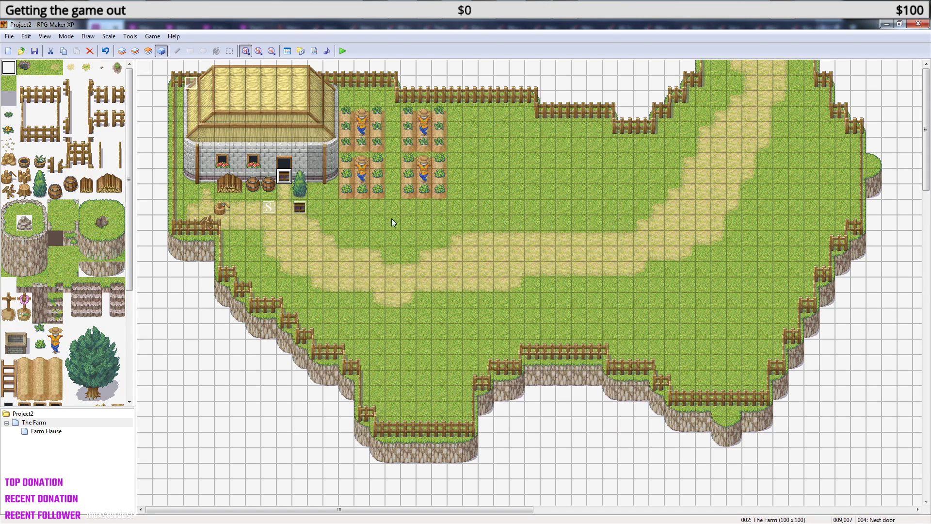
# - Save the project and playtest the relocated self switch command, entering and leaving the farmhouse, and end the playtest
pyautogui.click(343, 51)
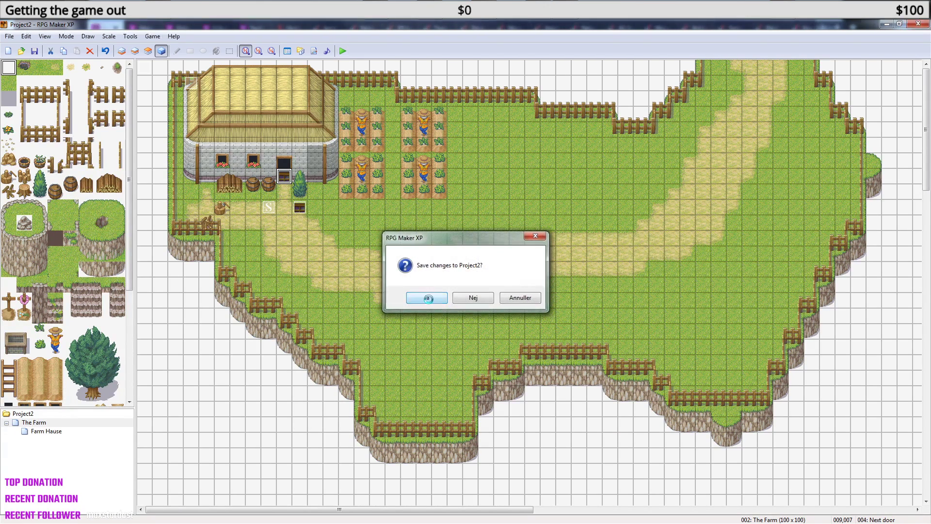
pyautogui.press('Return')
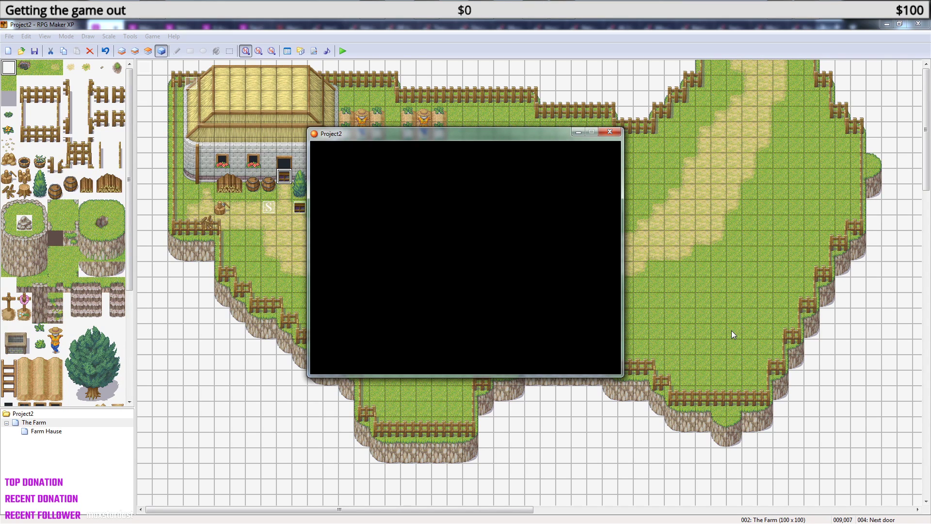
pyautogui.press('Return')
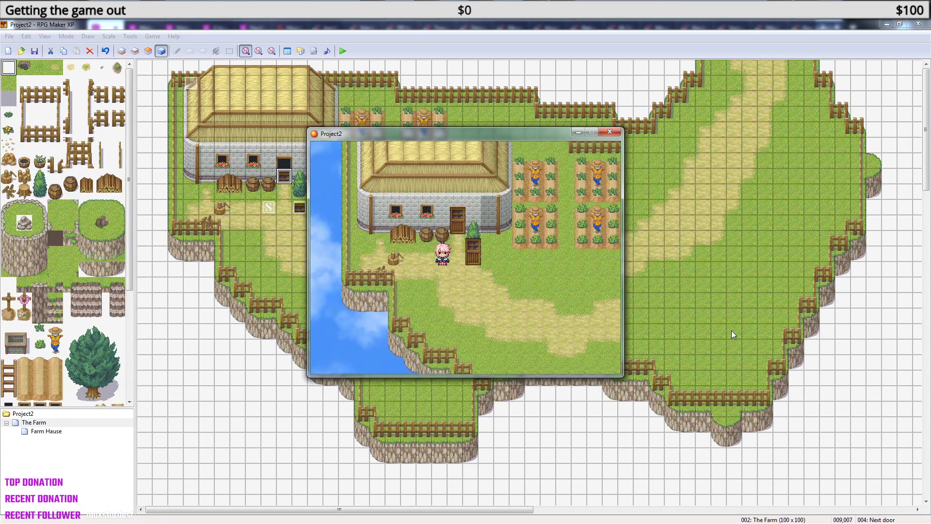
pyautogui.press('Up')
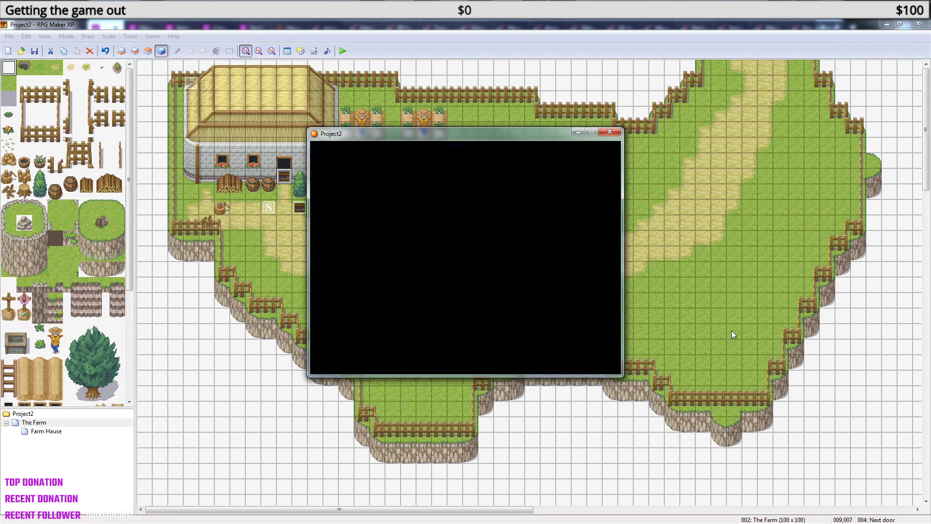
pyautogui.press('Up')
pyautogui.press('Down')
pyautogui.press('Down')
pyautogui.press('Up')
pyautogui.press('Down')
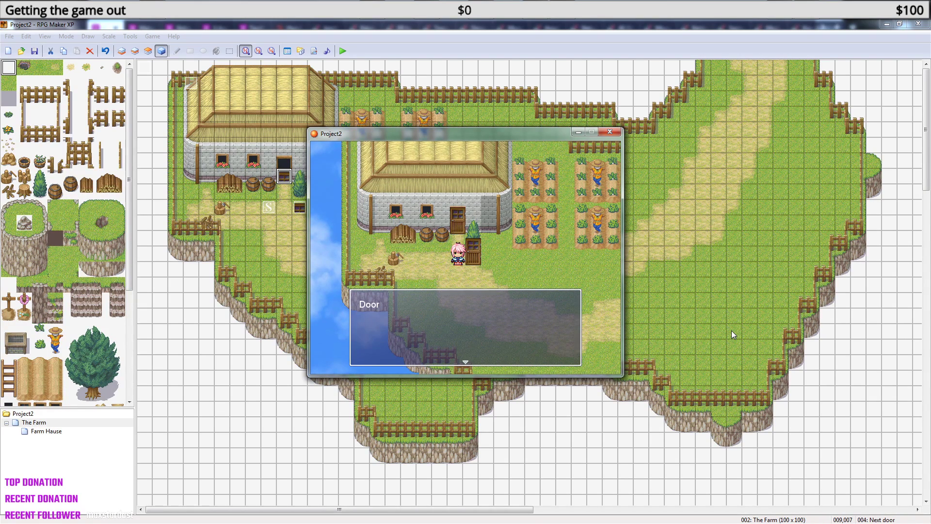
pyautogui.press('Return')
pyautogui.click(610, 132)
# - Set the trigger of page 2 in the farmhouse door event to Autorun
pyautogui.doubleClick(285, 179)
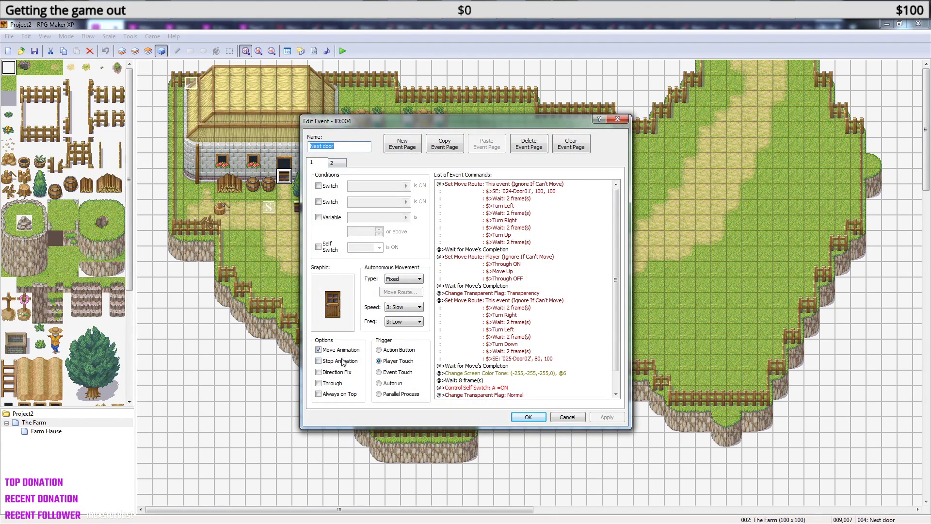
pyautogui.click(379, 373)
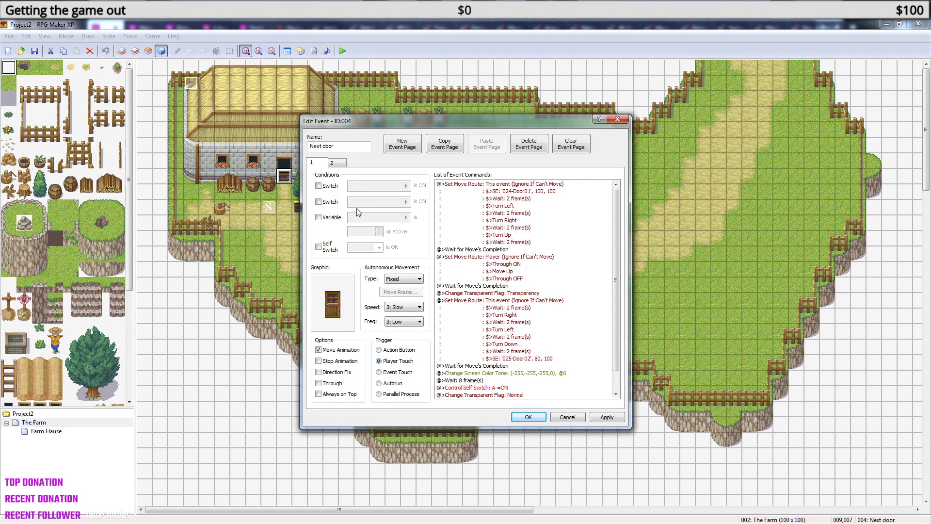
pyautogui.click(338, 164)
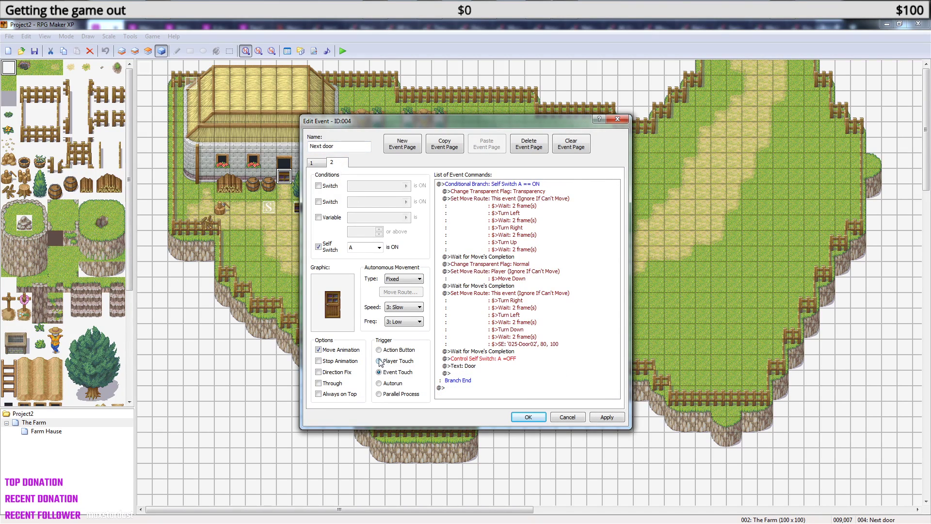
pyautogui.click(378, 384)
pyautogui.click(528, 417)
# - Save the project and playtest the Autorun page by entering and leaving the farmhouse, and end the playtest
pyautogui.click(343, 51)
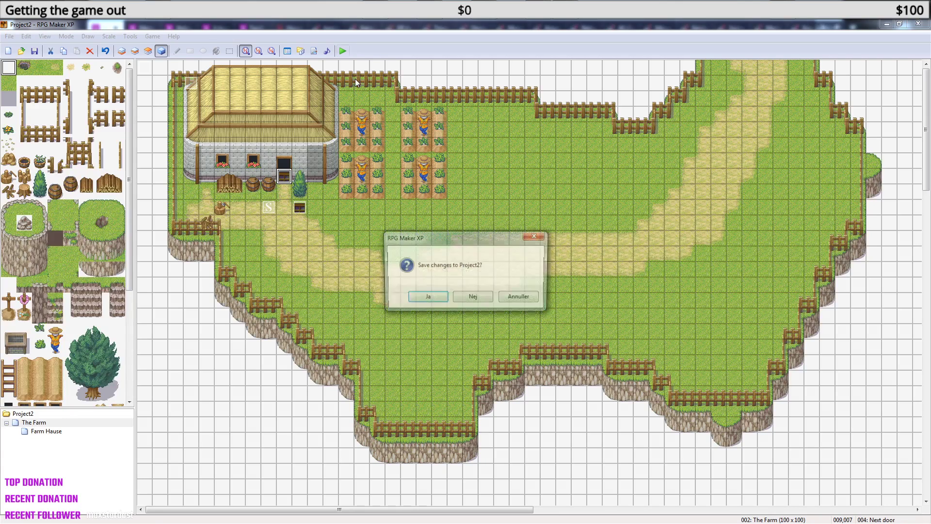
pyautogui.click(427, 298)
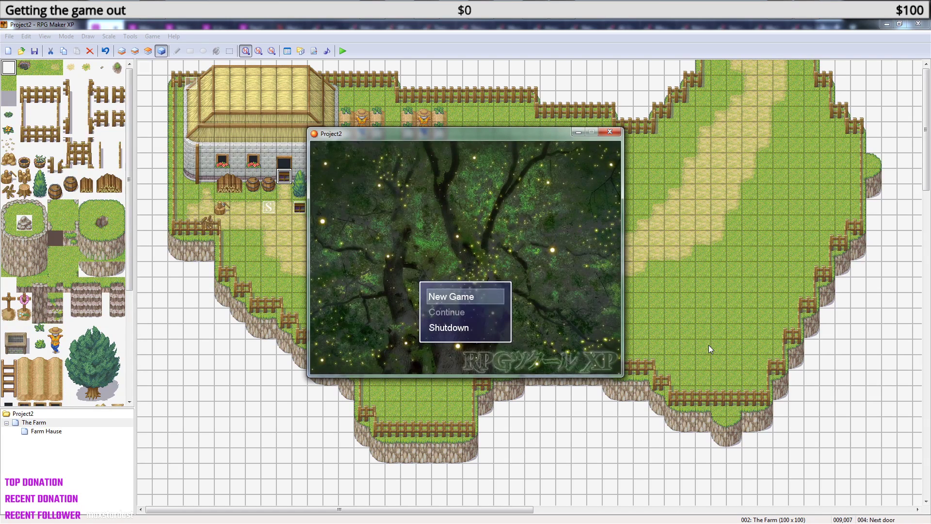
pyautogui.press('Return')
pyautogui.press('Right')
pyautogui.press('Up')
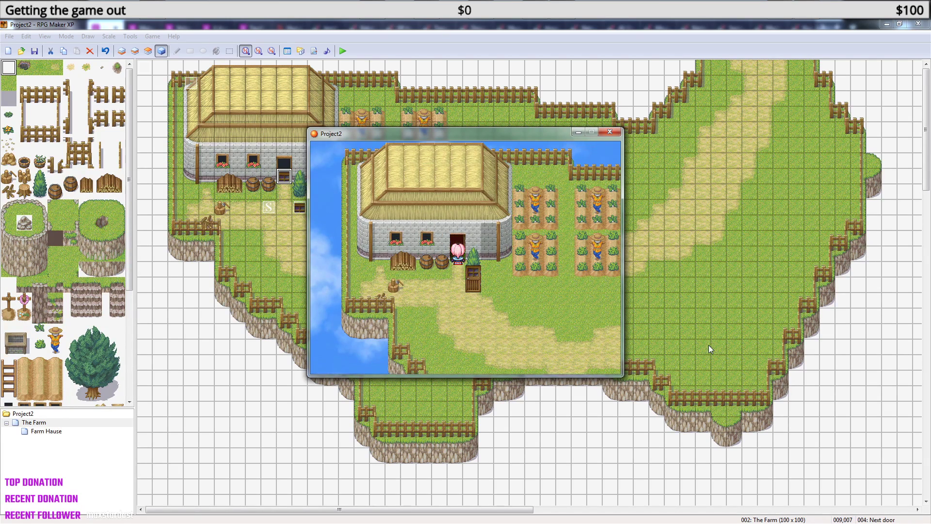
pyautogui.press('Up')
pyautogui.press('Down')
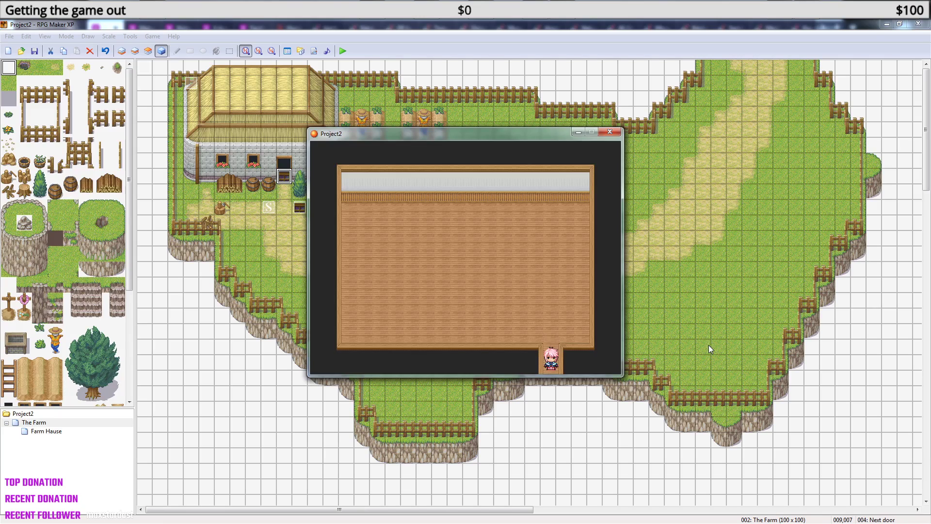
pyautogui.press('Return')
pyautogui.press('Up')
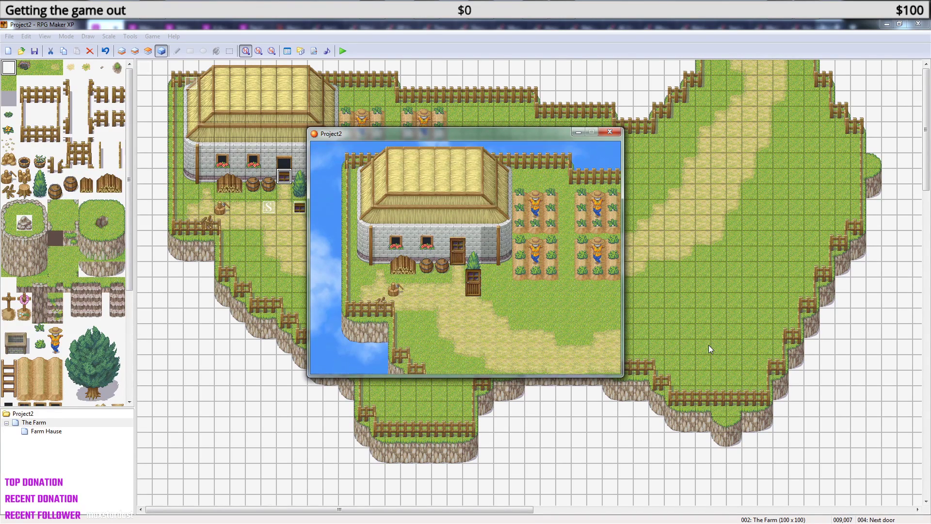
pyautogui.press('Up')
pyautogui.press('Down')
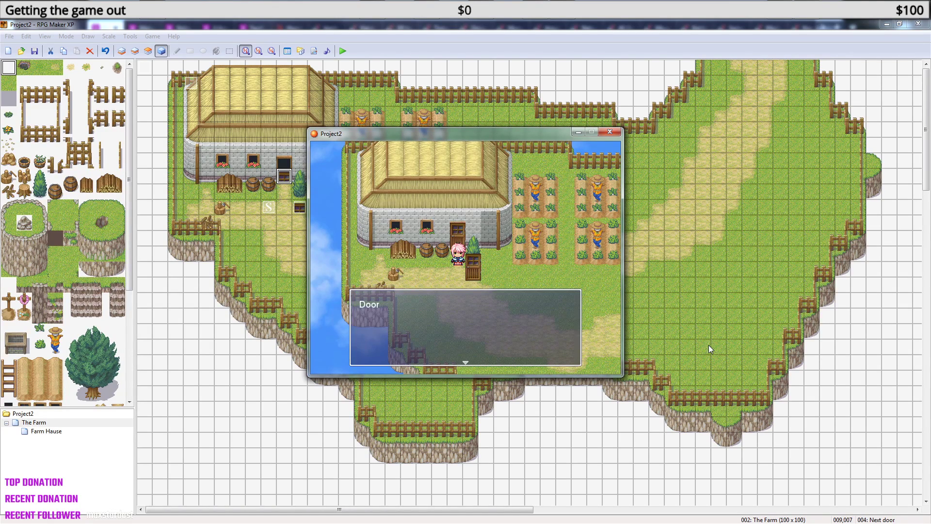
pyautogui.press('Return')
pyautogui.click(610, 132)
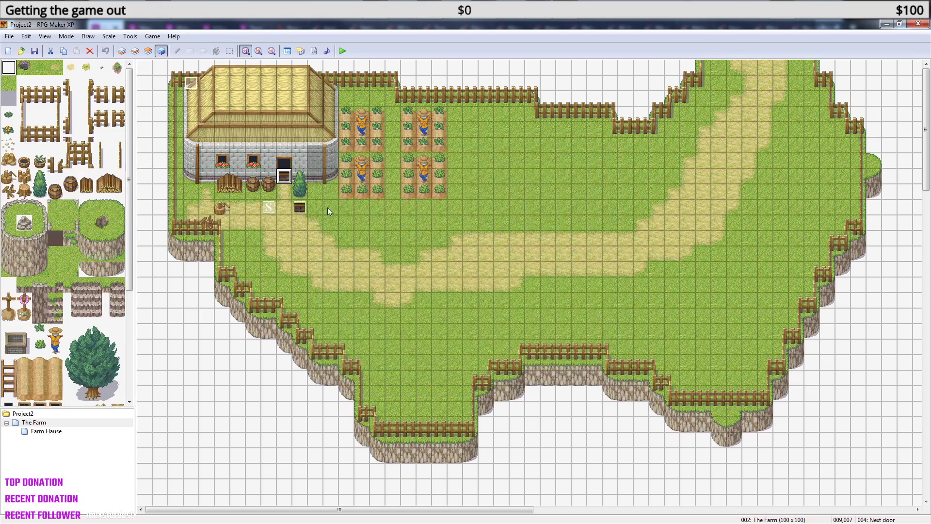
# - Replace the door copy at tile 010,009 with a fresh copy of the farmhouse door event
pyautogui.moveTo(299, 207); pyautogui.dragTo(285, 179)
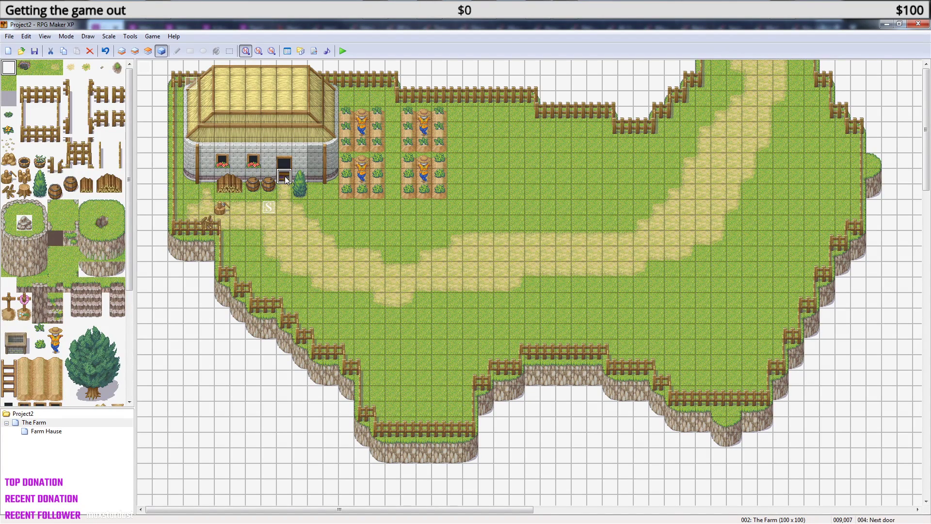
pyautogui.click(299, 211)
# - Save the project and playtest the fresh door copy, entering and leaving the farmhouse and dismissing the message, and end the playtest
pyautogui.click(343, 51)
pyautogui.click(426, 294)
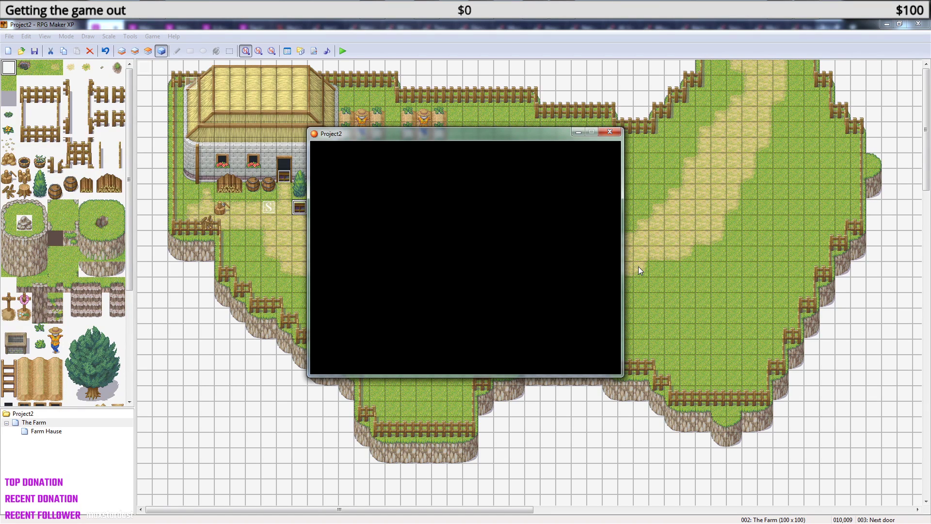
pyautogui.press('Return')
pyautogui.press('Up')
pyautogui.press('Up')
pyautogui.press('Up')
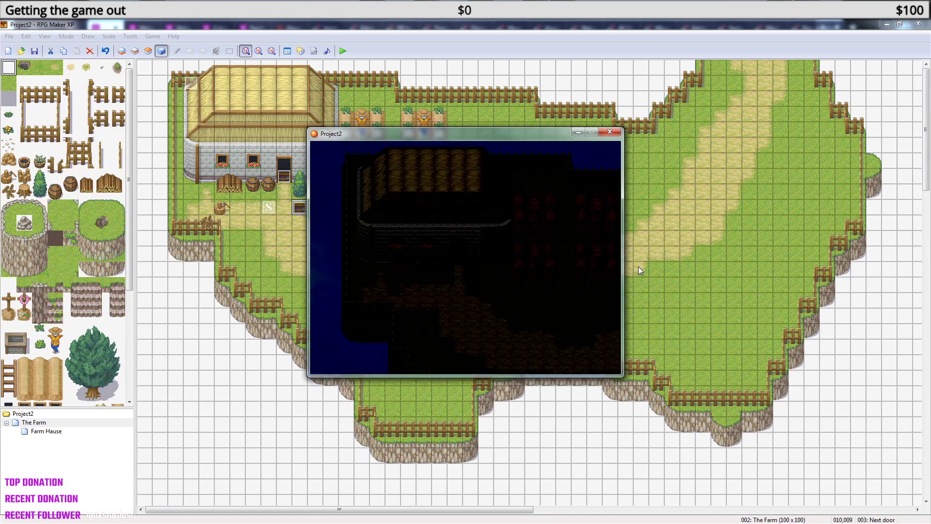
pyautogui.press('Up')
pyautogui.press('Down')
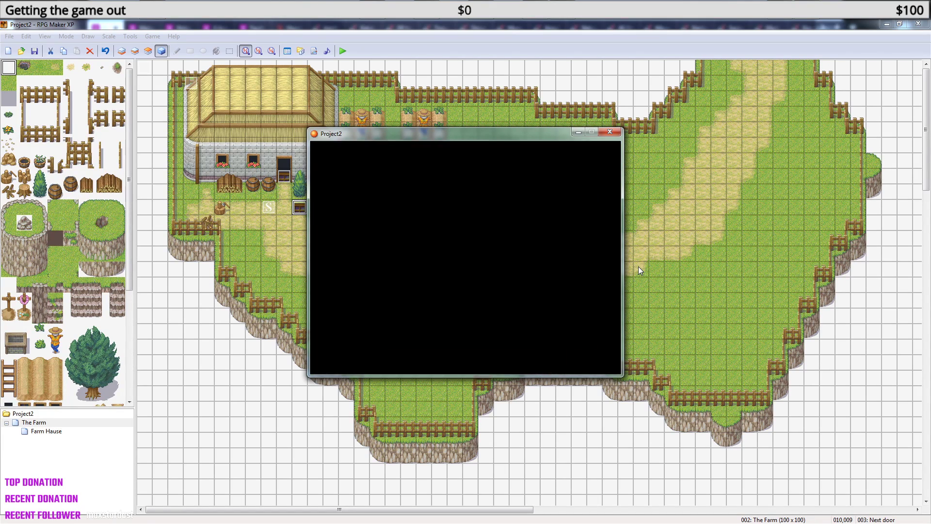
pyautogui.press('Return')
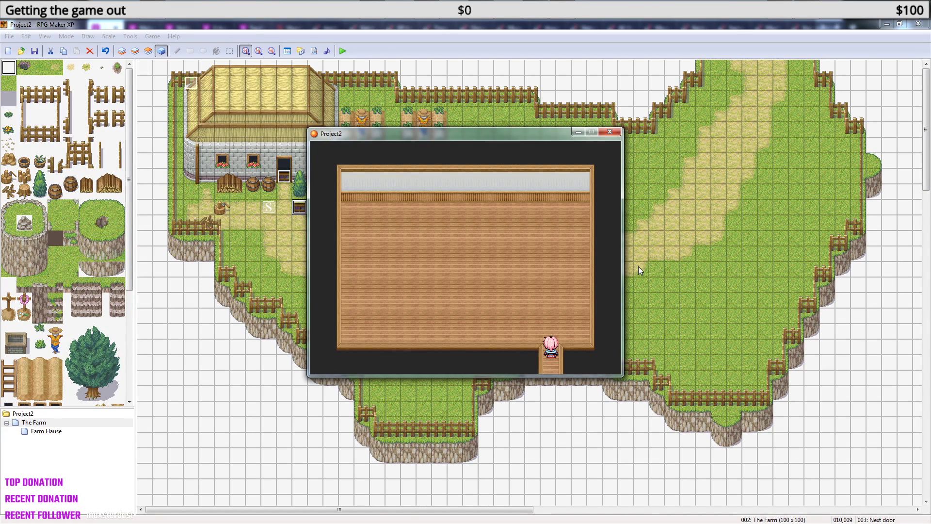
pyautogui.press('Down')
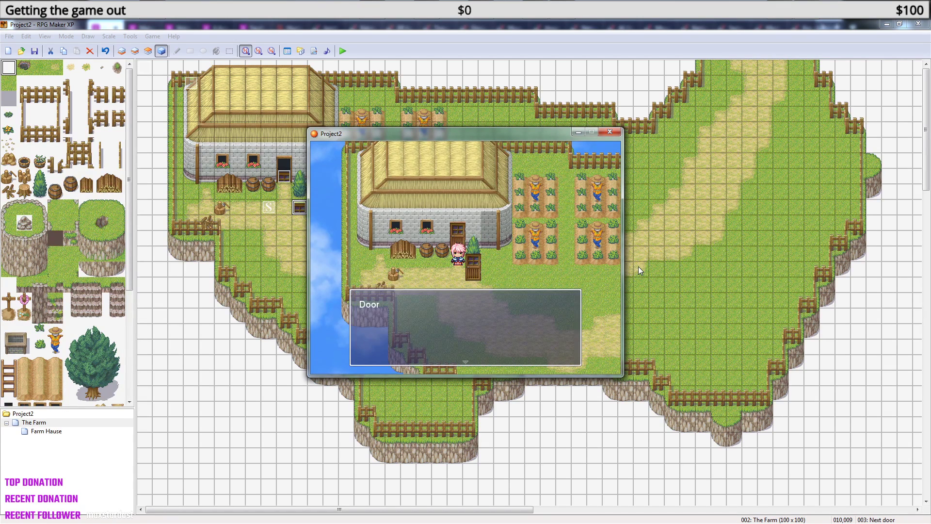
pyautogui.press('Return')
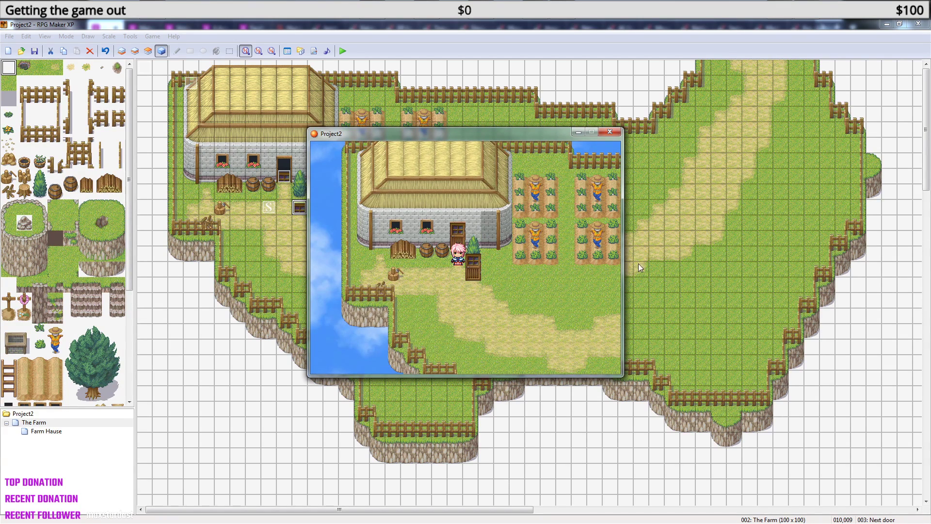
pyautogui.click(611, 131)
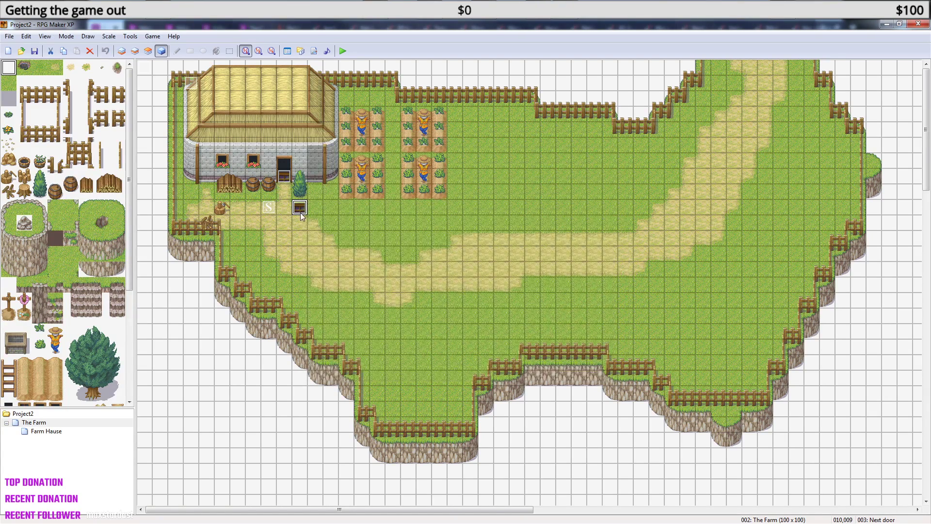
# - Delete the "Door" message after Control Self Switch on page 2 of the farmhouse door event, and review the commands on page 1
pyautogui.doubleClick(284, 176)
pyautogui.click(338, 166)
pyautogui.click(473, 368)
pyautogui.press('Delete')
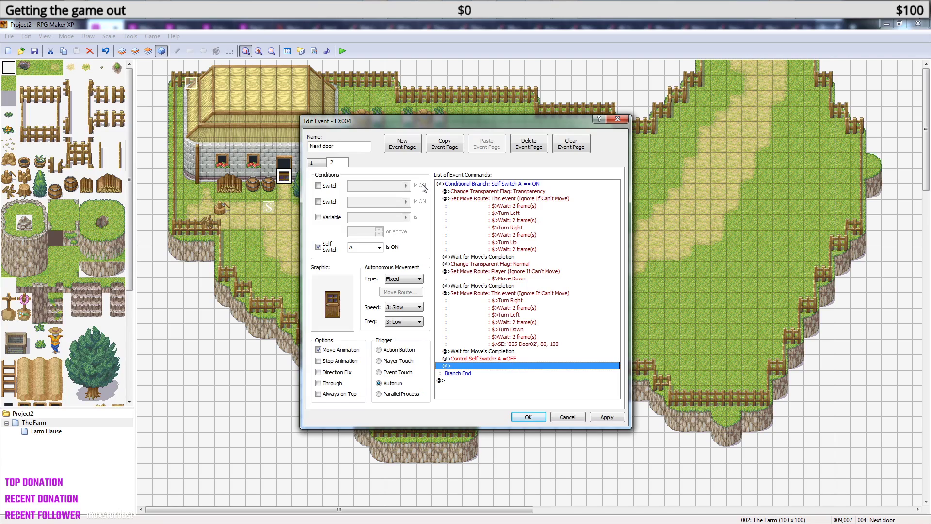
pyautogui.click(320, 164)
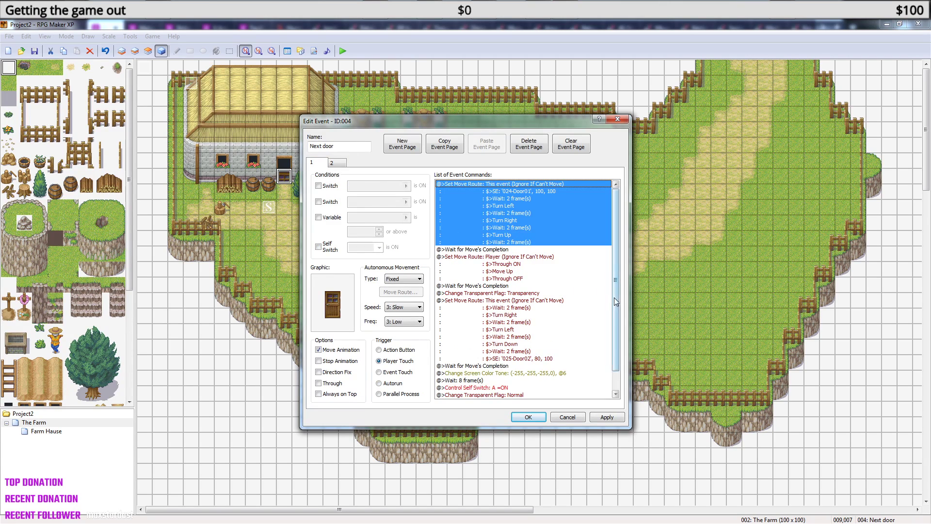
pyautogui.scroll(-1, 615, 303)
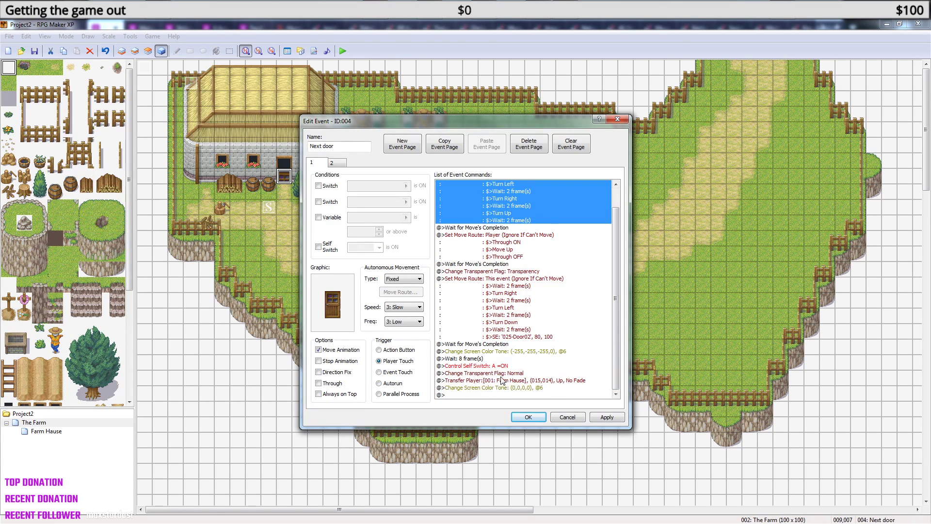
pyautogui.click(494, 366)
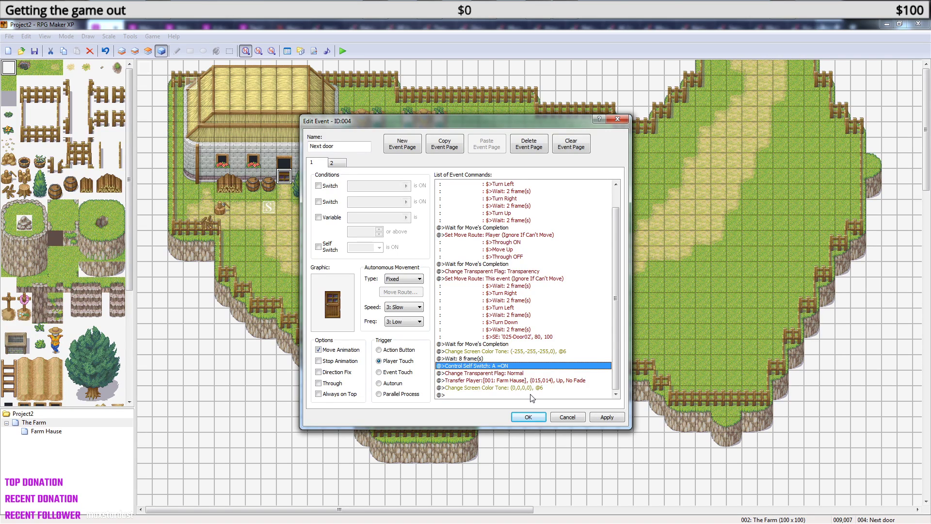
pyautogui.click(535, 417)
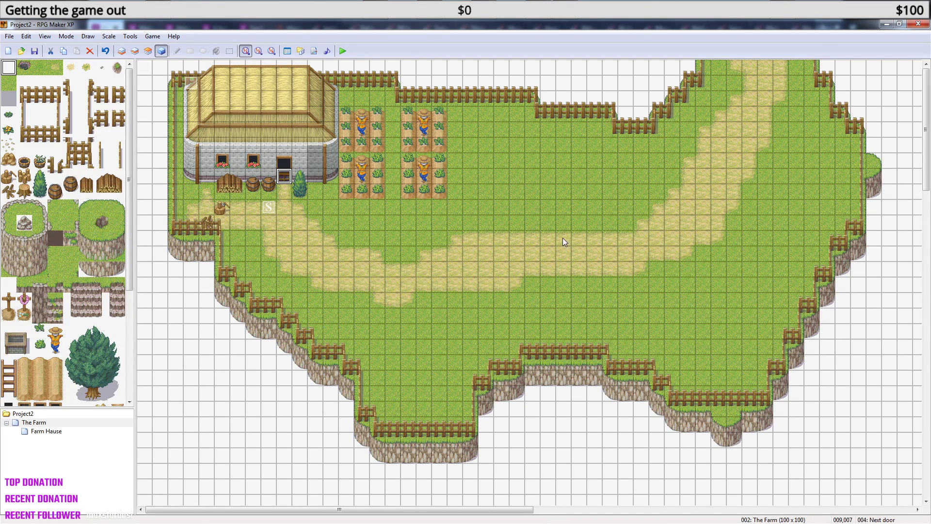
pyautogui.rightClick(44, 424)
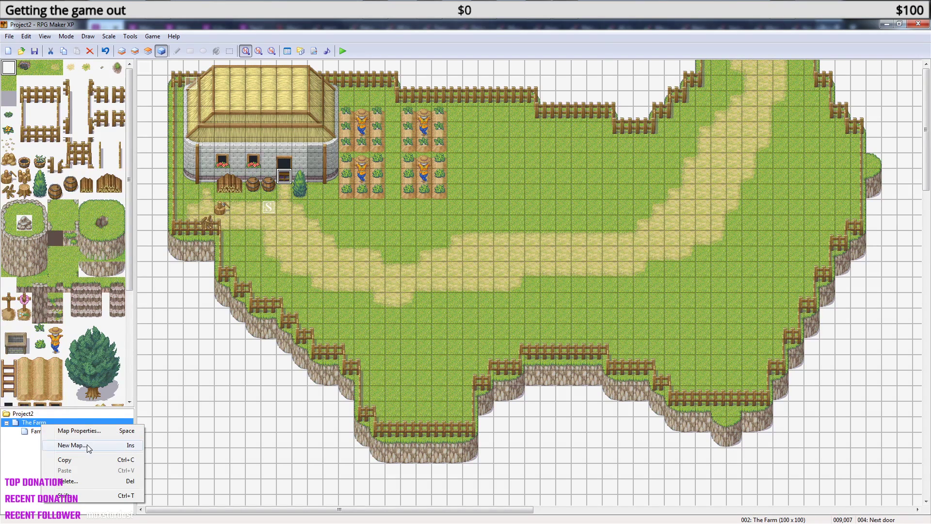
pyautogui.click(93, 431)
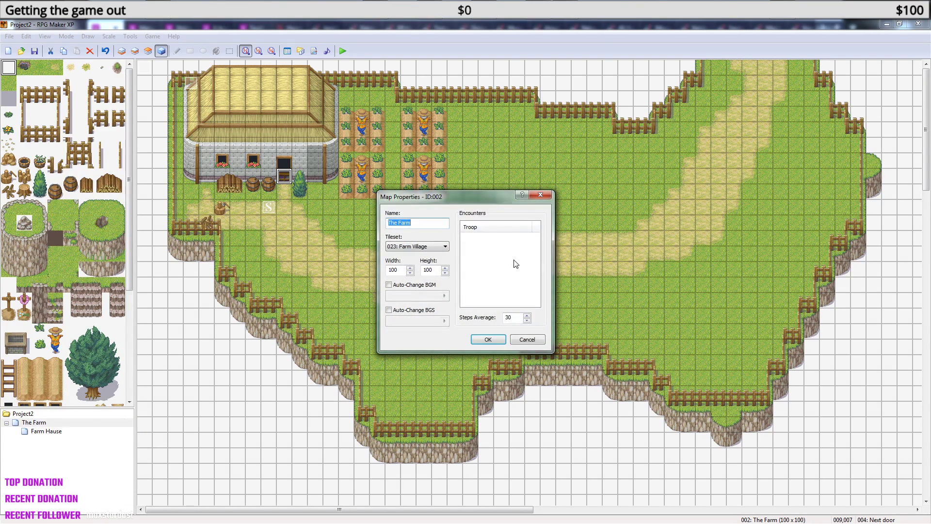
pyautogui.click(528, 339)
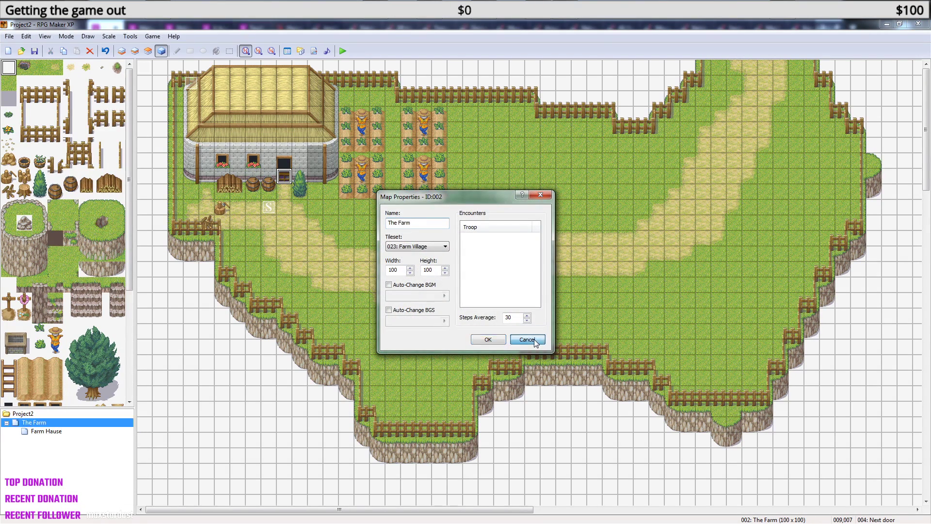
# - Check the tile coordinates around the edges of the drawn farm and resize The Farm map to 49 wide by 27 high
pyautogui.click(149, 70)
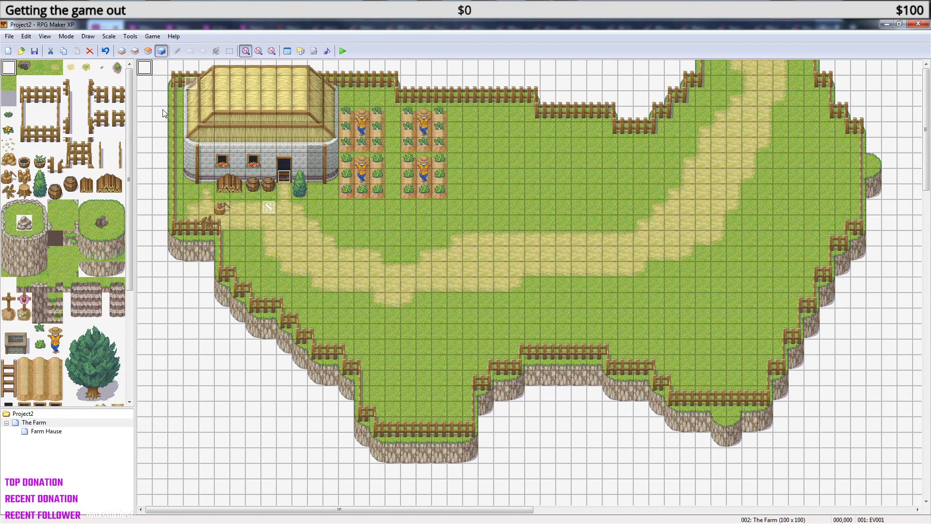
pyautogui.click(905, 161)
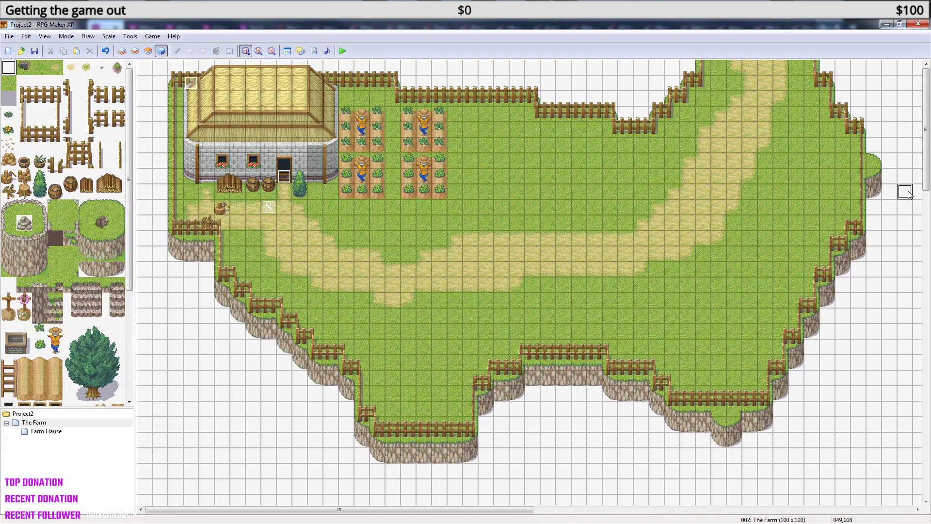
pyautogui.click(909, 180)
pyautogui.click(907, 167)
pyautogui.click(442, 489)
pyautogui.rightClick(36, 426)
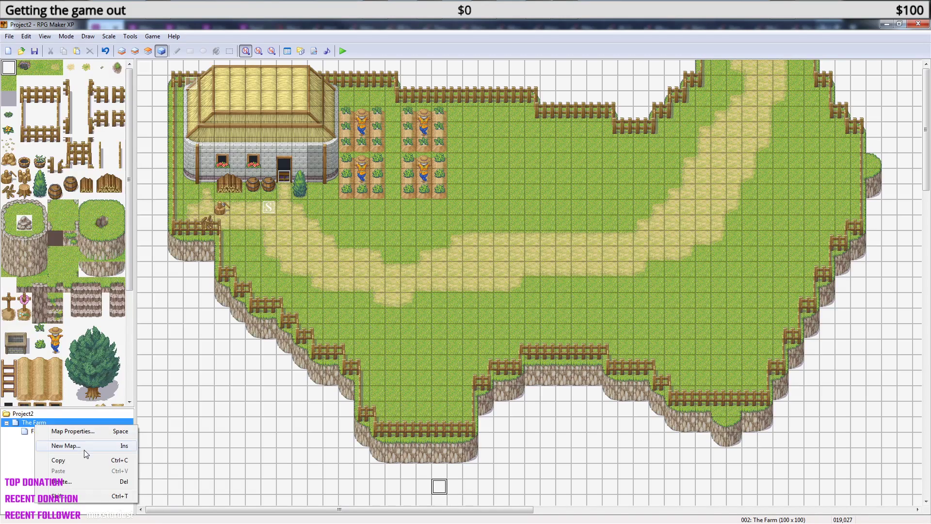
pyautogui.press('space')
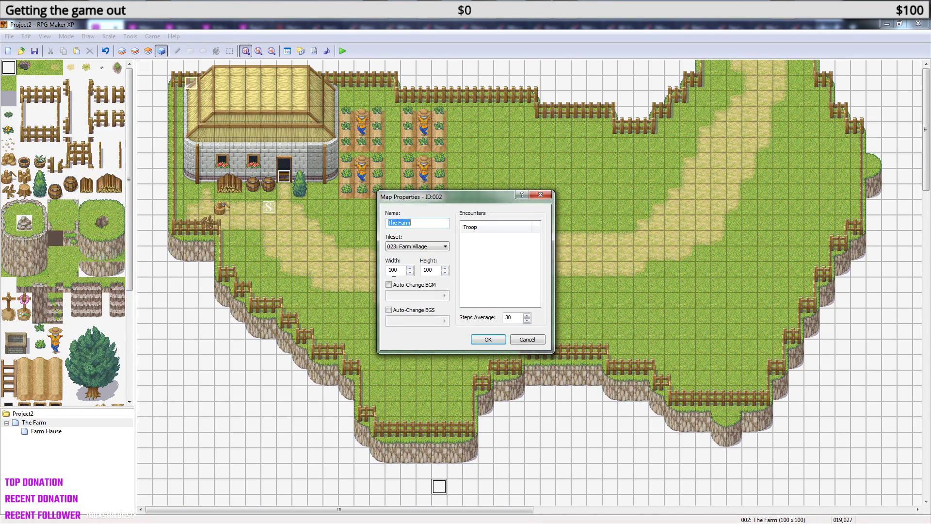
pyautogui.doubleClick(403, 271)
pyautogui.write('49')
pyautogui.doubleClick(436, 271)
pyautogui.write('27')
pyautogui.click(488, 340)
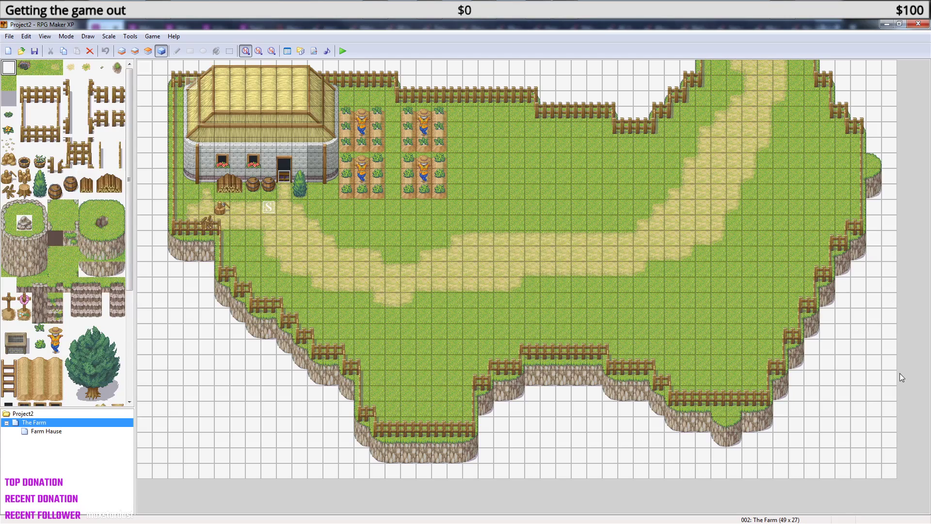
# - Check the rightmost column's coordinates and set the width of The Farm map to 50
pyautogui.click(893, 262)
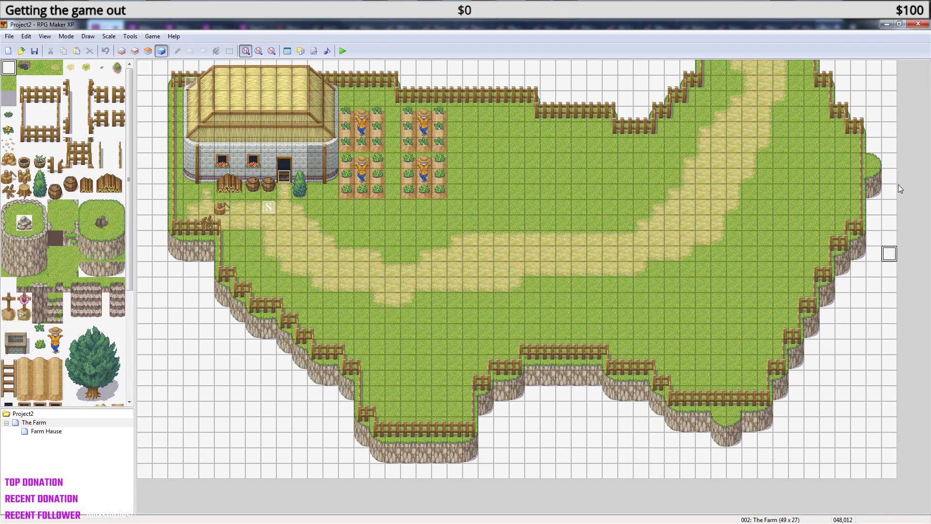
pyautogui.rightClick(41, 426)
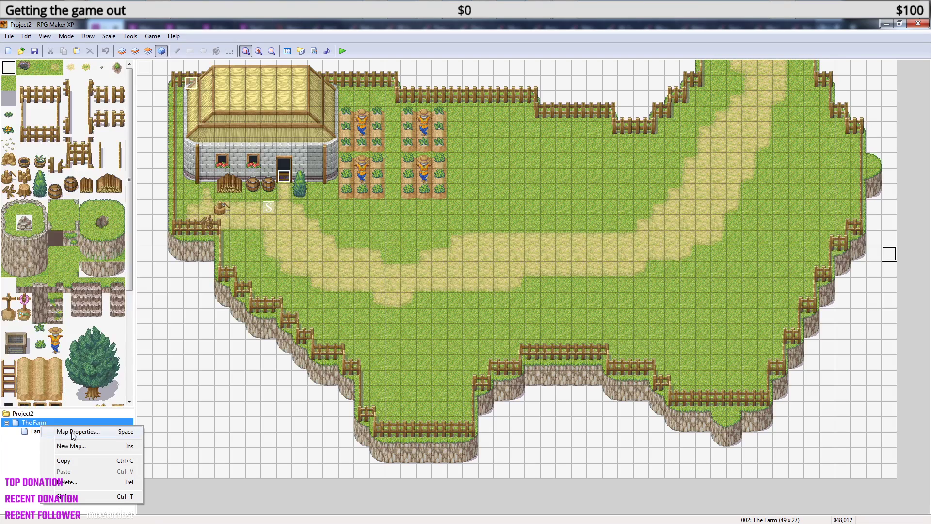
pyautogui.click(77, 432)
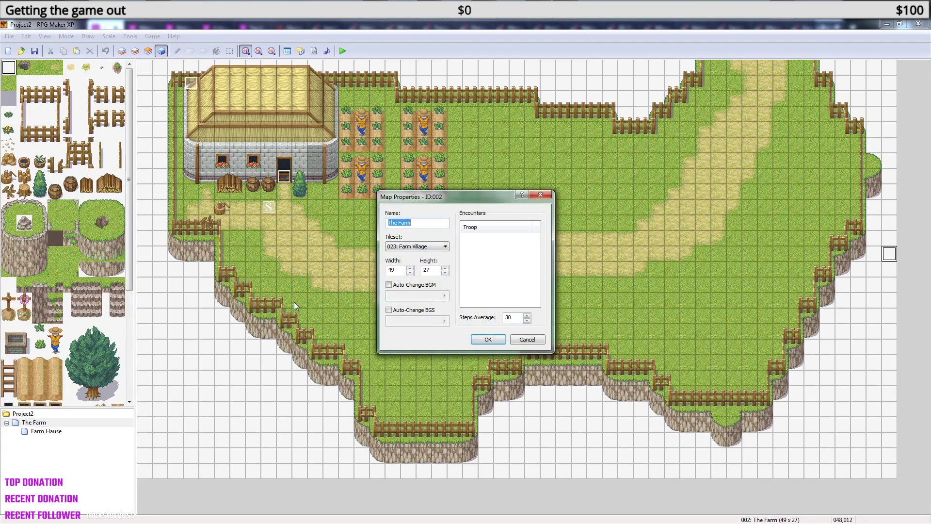
pyautogui.click(410, 267)
pyautogui.click(489, 339)
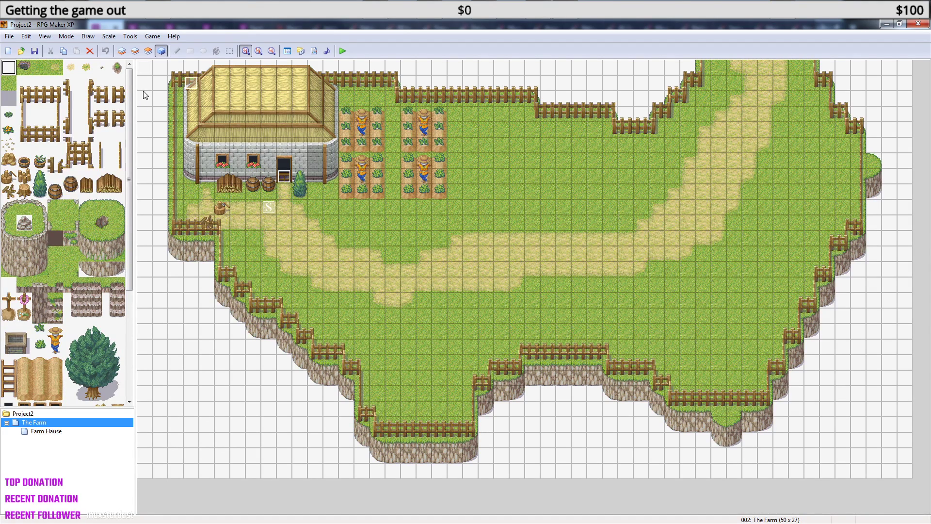
# - Open the event at tile 000,000 and inspect its Change Map Settings command, trying Fog Graphic but keeping the 001-Sky01 panorama
pyautogui.click(146, 67)
pyautogui.doubleClick(146, 68)
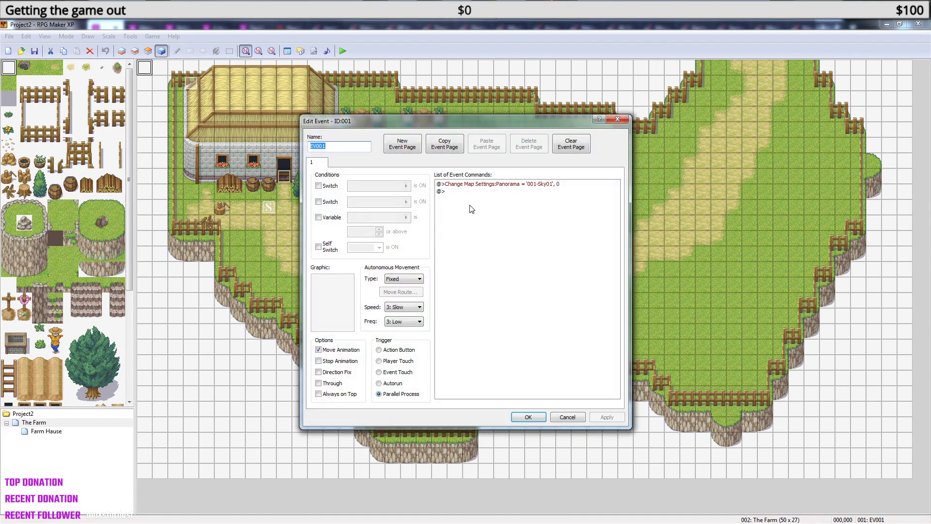
pyautogui.rightClick(541, 187)
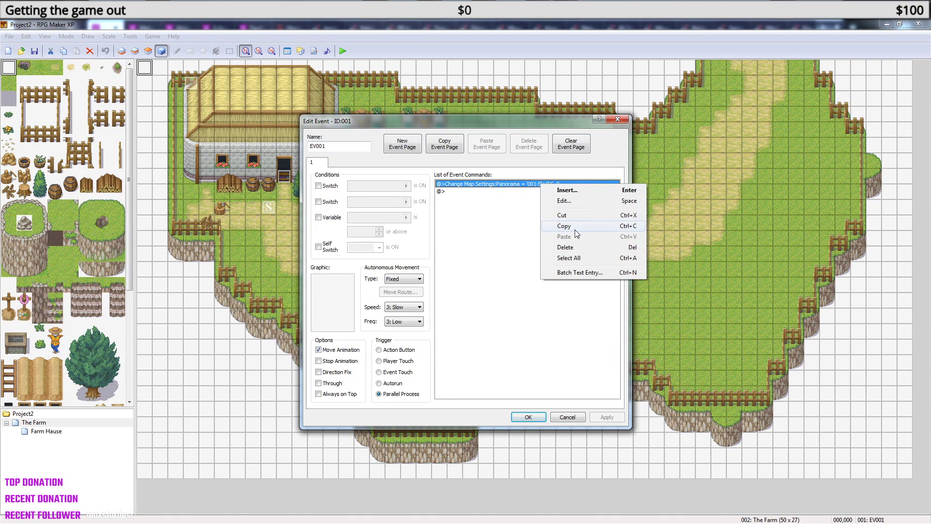
pyautogui.click(572, 203)
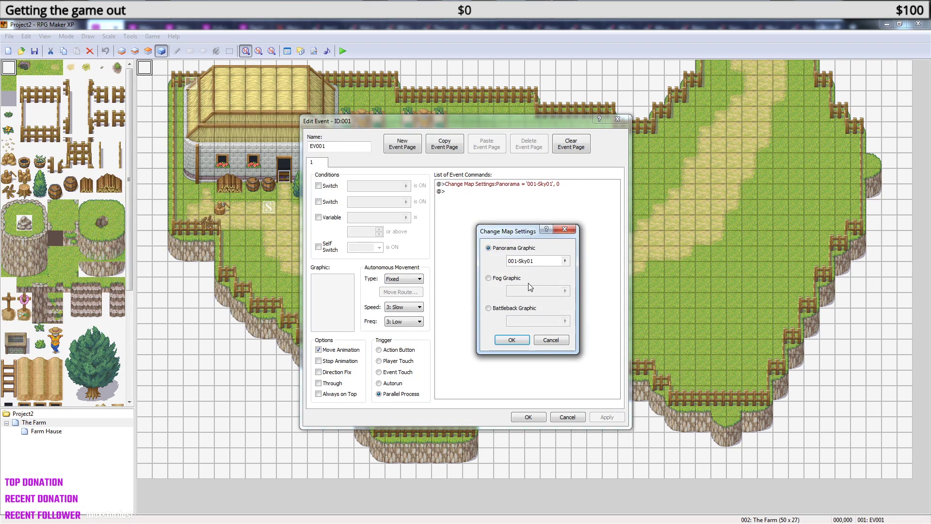
pyautogui.click(489, 279)
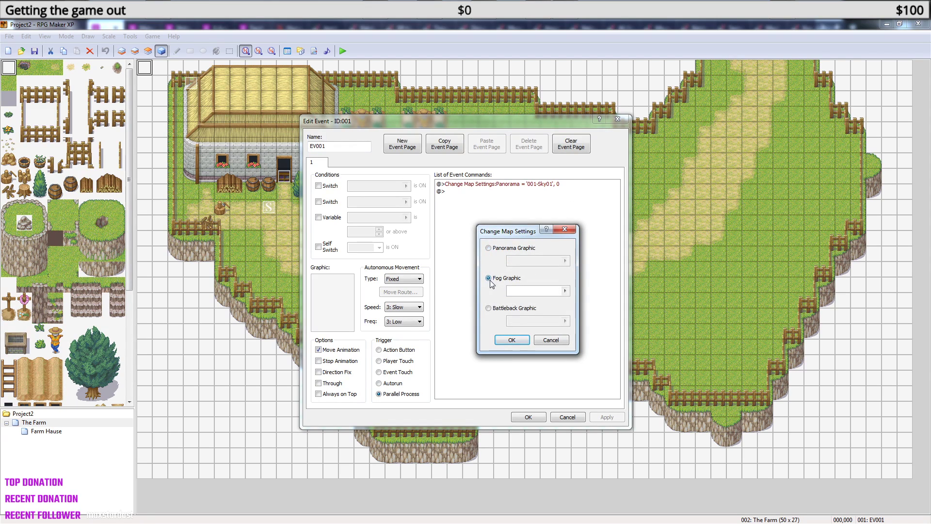
pyautogui.click(488, 248)
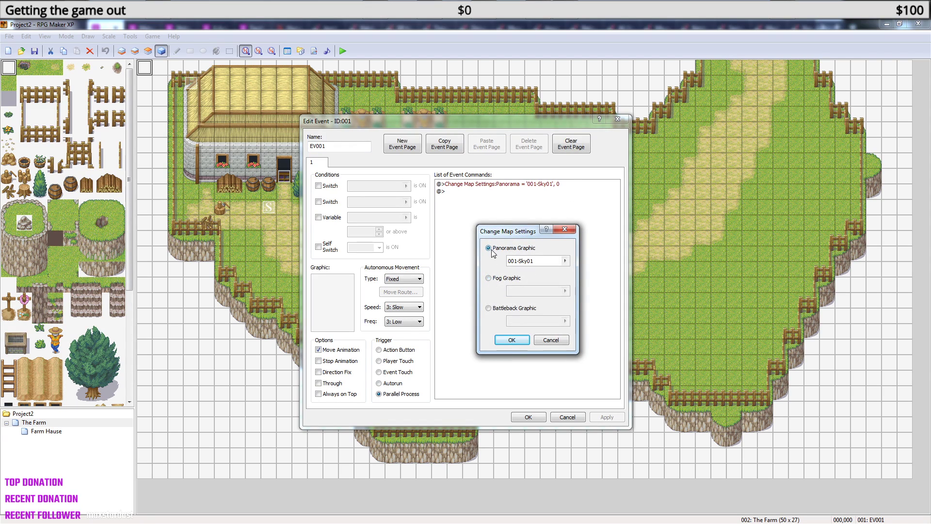
pyautogui.click(512, 340)
# - Look for a moving-panorama command for the sky event, checking Set Move Route and its Change Graphic options without inserting anything
pyautogui.click(474, 191)
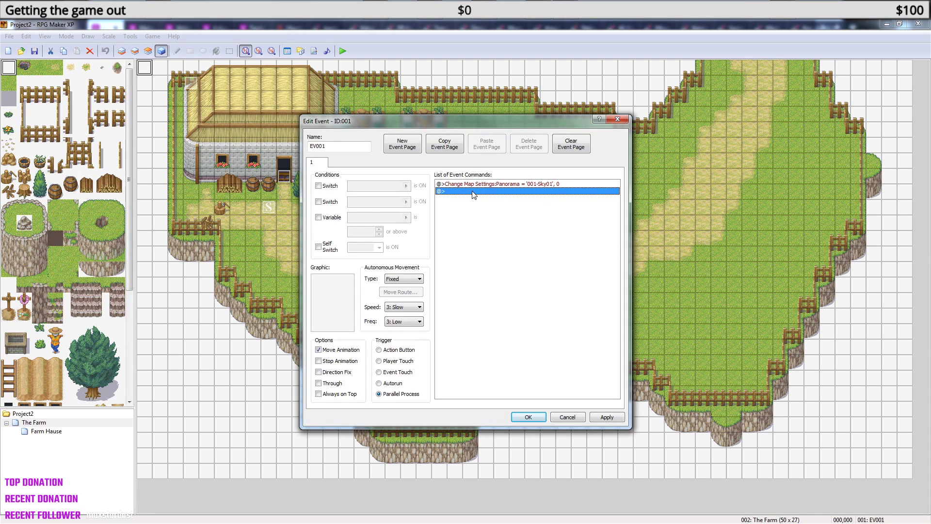
pyautogui.rightClick(474, 194)
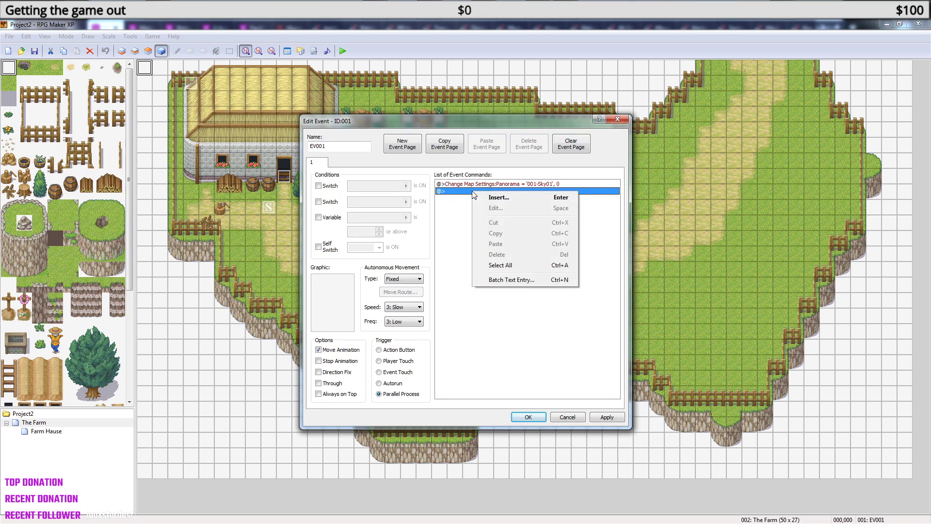
pyautogui.click(511, 201)
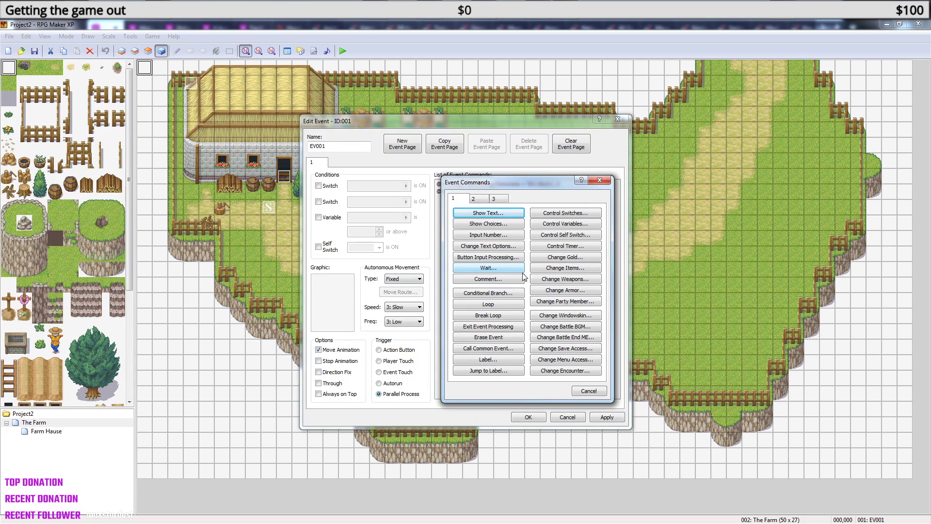
pyautogui.click(480, 199)
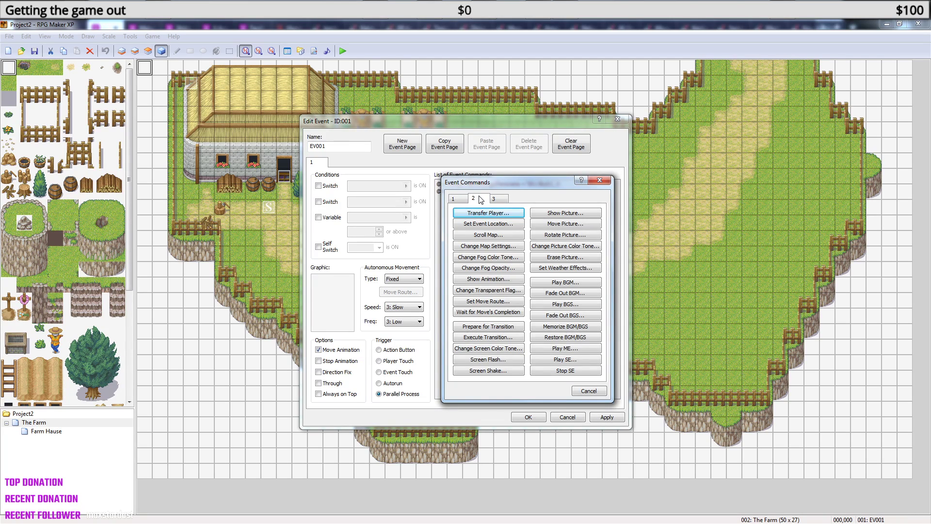
pyautogui.click(490, 302)
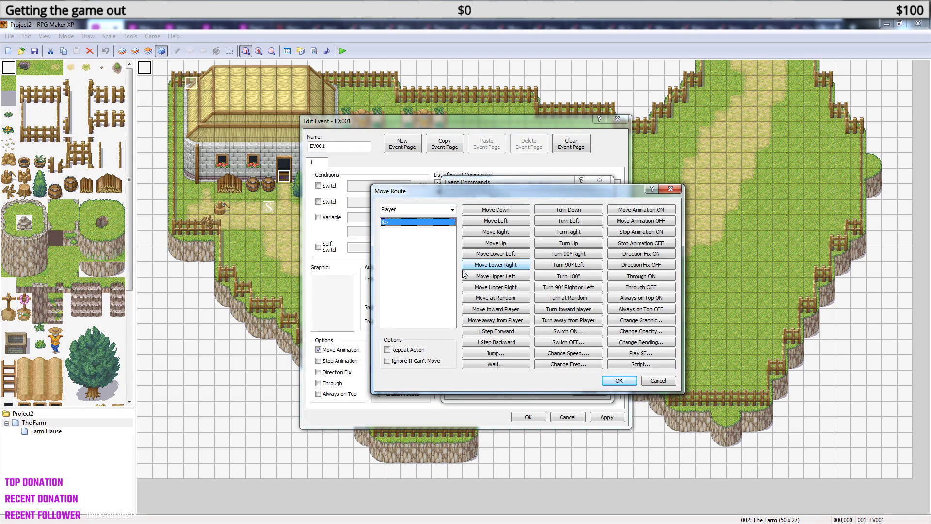
pyautogui.click(661, 319)
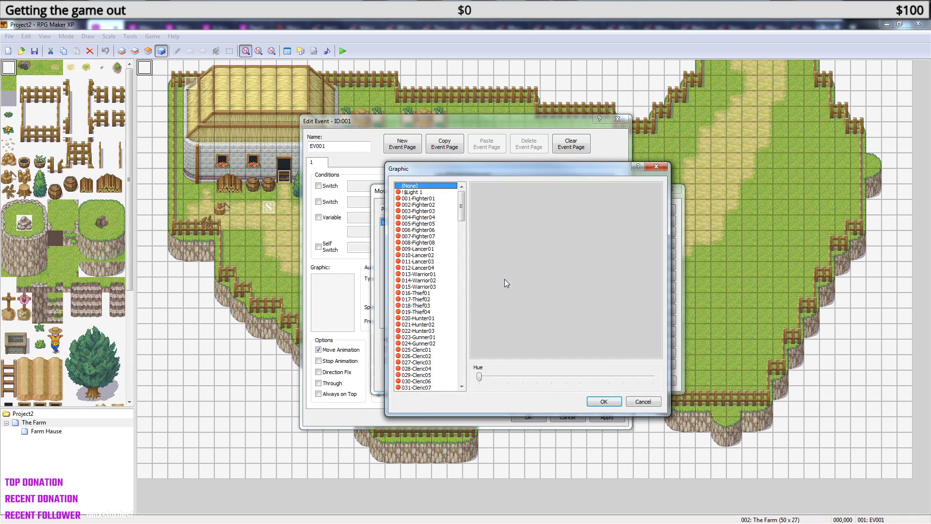
pyautogui.click(433, 199)
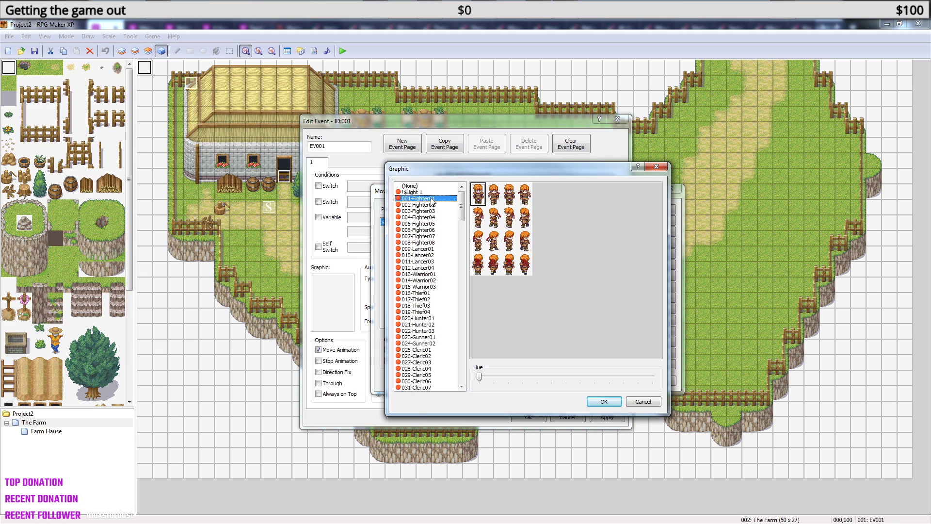
pyautogui.click(643, 401)
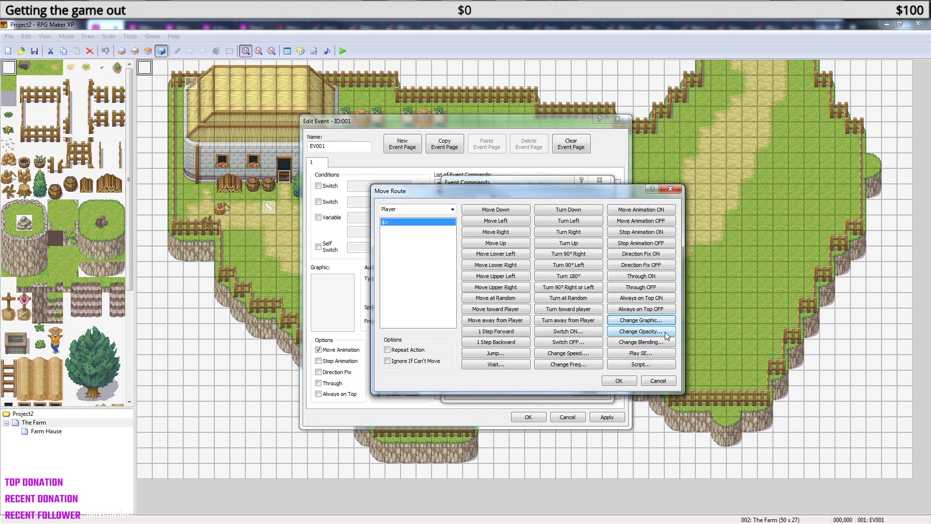
pyautogui.click(670, 188)
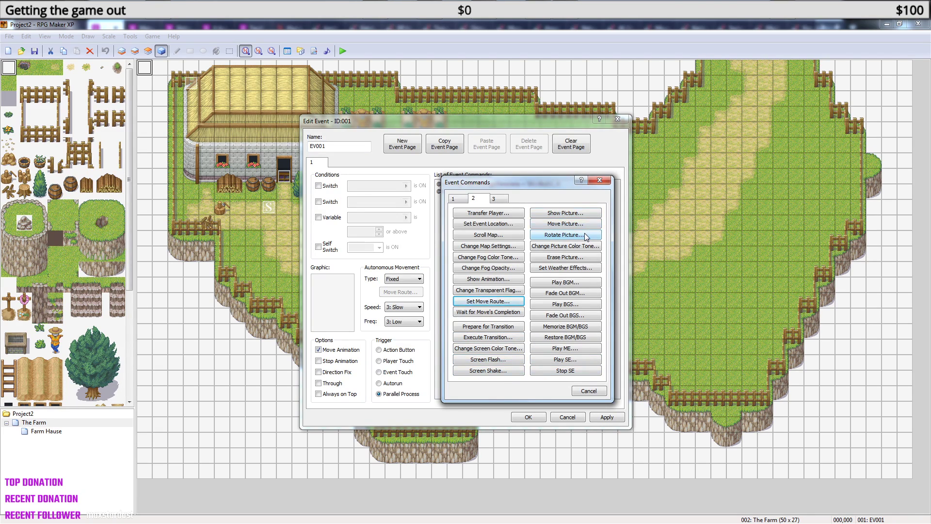
pyautogui.click(459, 200)
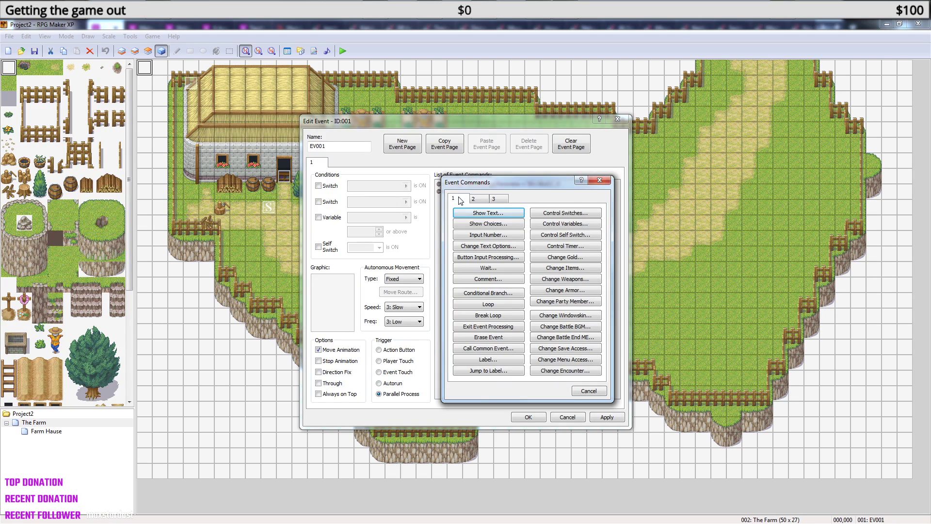
pyautogui.click(600, 180)
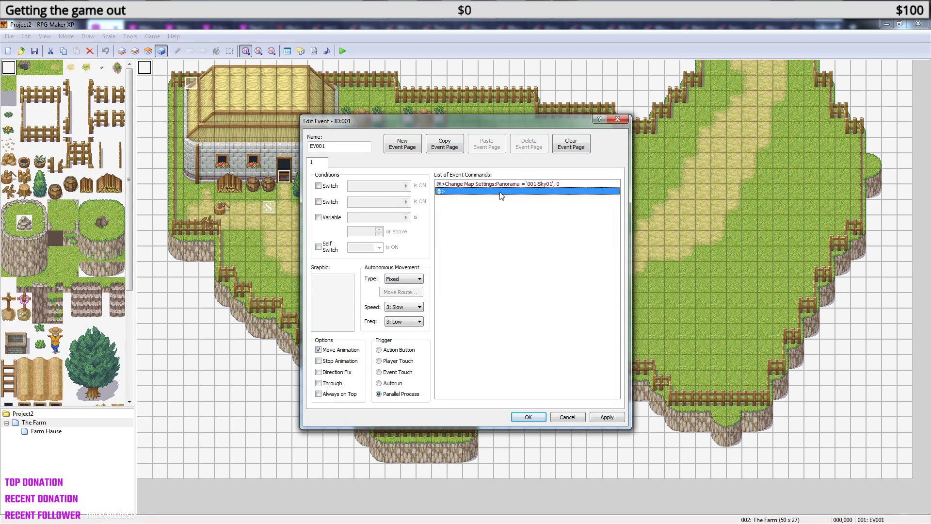
# - Examine the first page of event commands for the sky event, including the Change Windowskin and Change Save Access options
pyautogui.rightClick(501, 196)
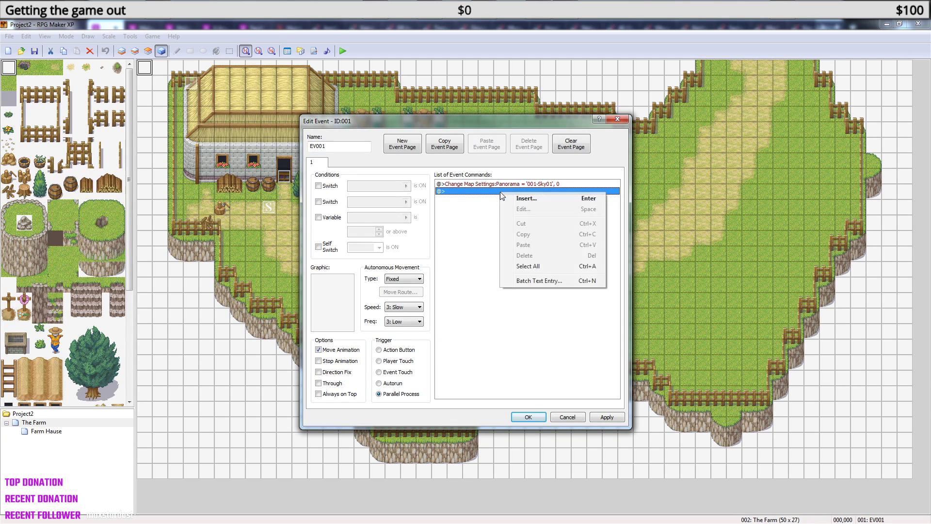
pyautogui.click(531, 199)
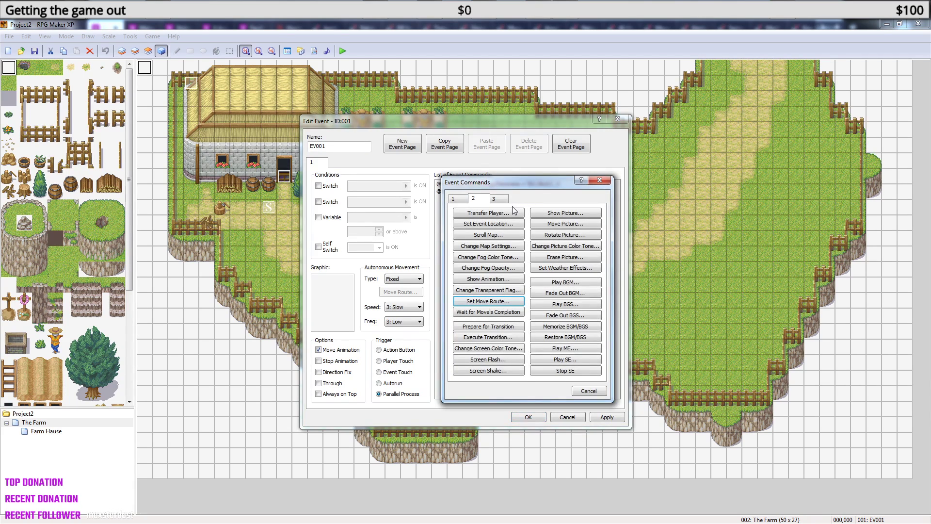
pyautogui.click(457, 199)
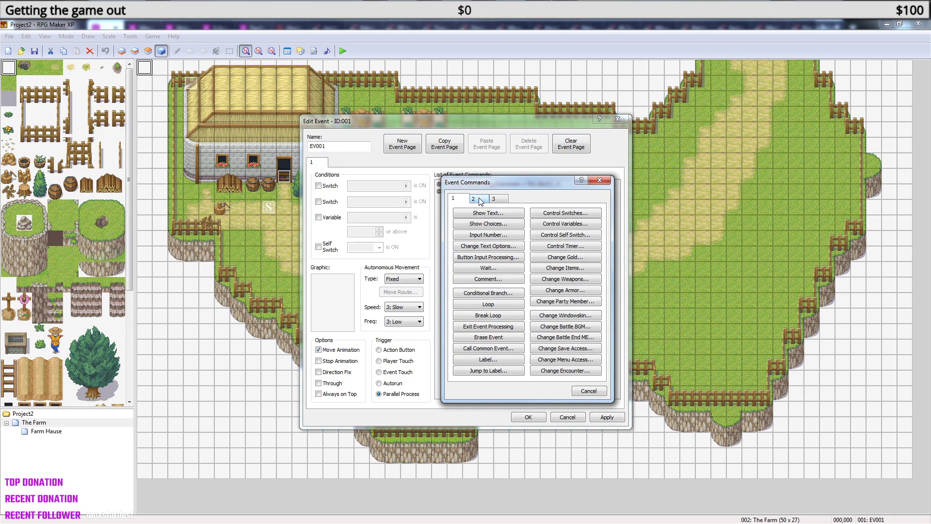
pyautogui.click(592, 315)
pyautogui.click(412, 200)
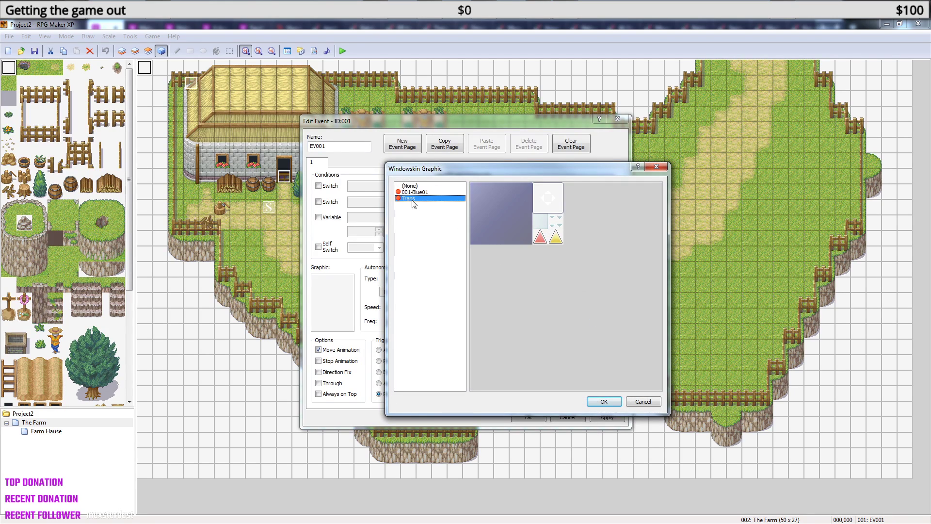
pyautogui.click(657, 167)
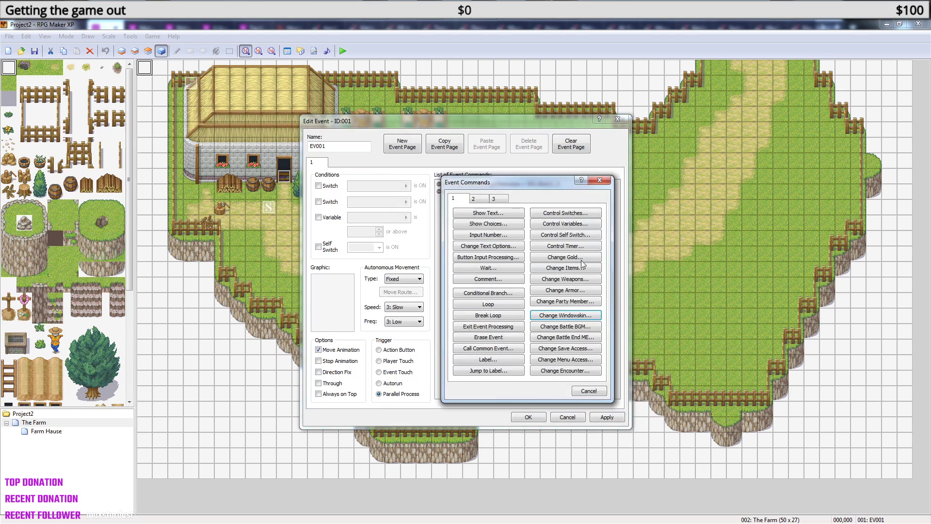
pyautogui.click(585, 350)
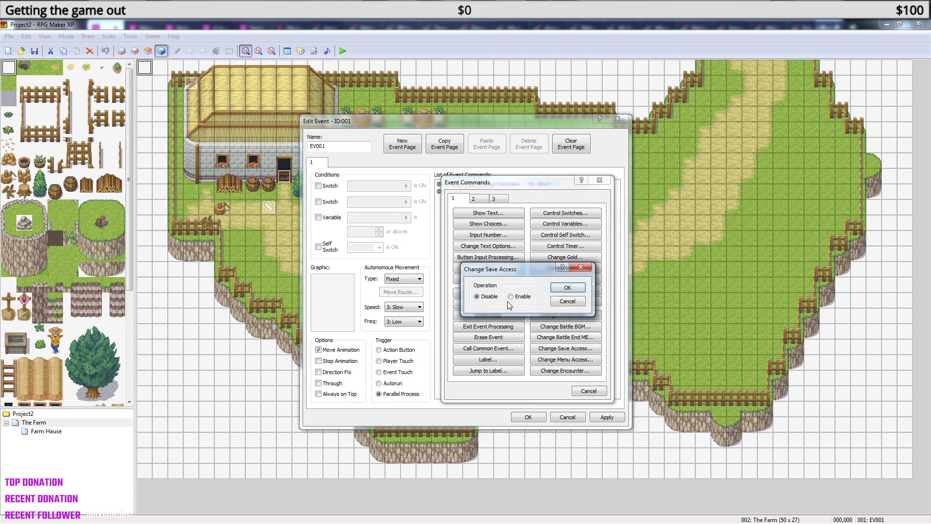
pyautogui.click(574, 302)
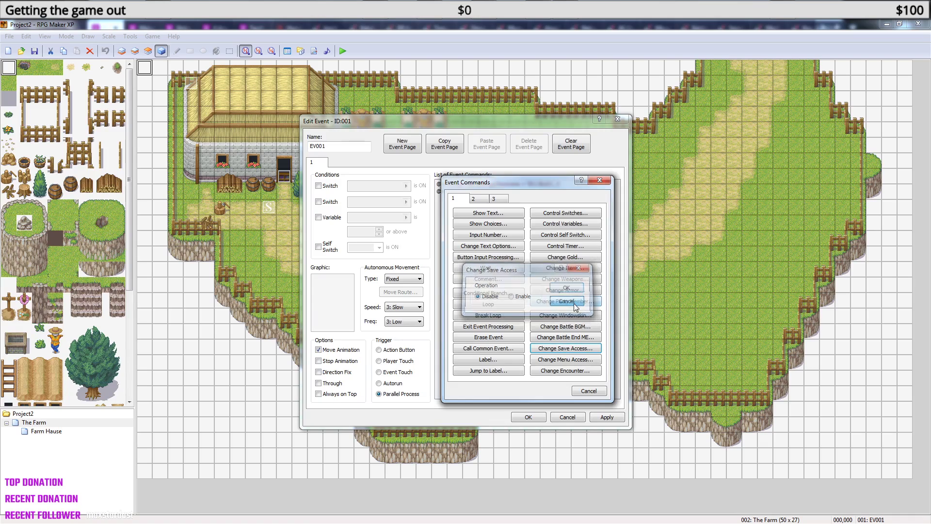
# - Examine the Change Map Settings and Change Fog Opacity commands for panorama movement options, and close the sky event without changes
pyautogui.click(480, 202)
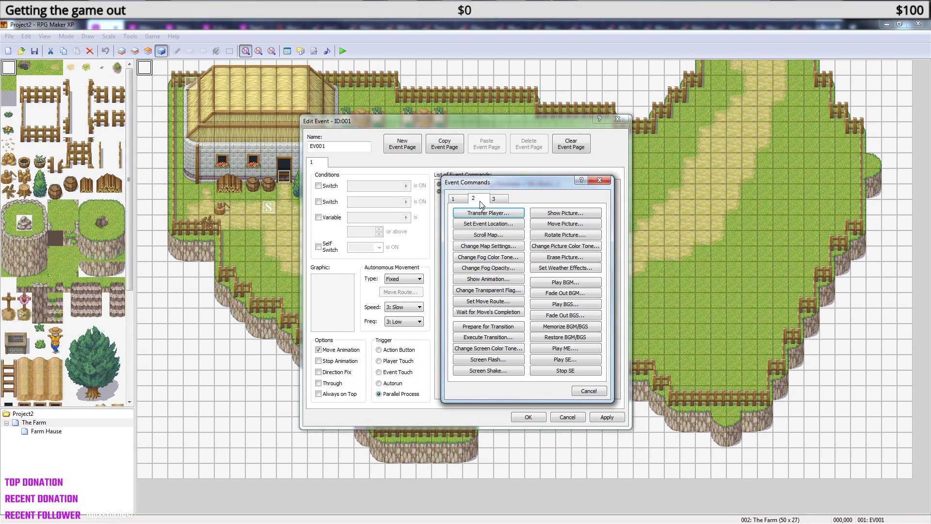
pyautogui.click(514, 250)
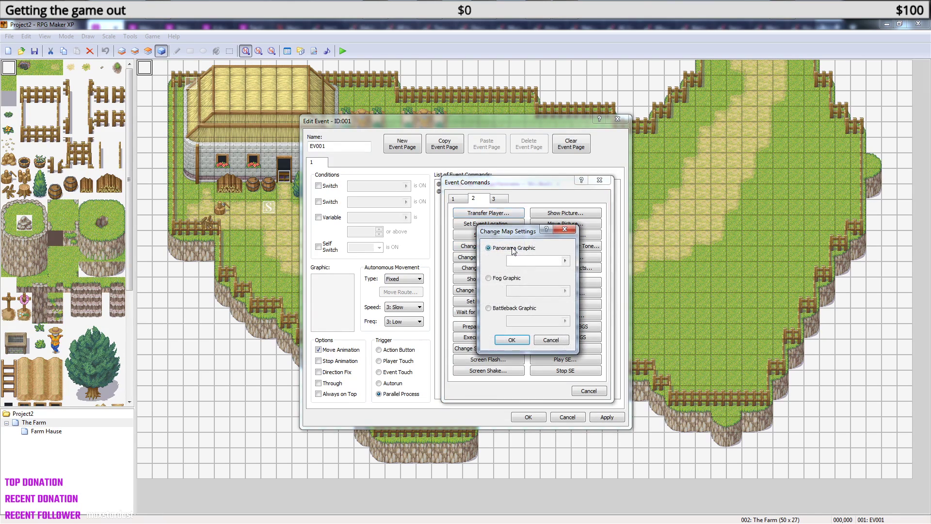
pyautogui.click(551, 339)
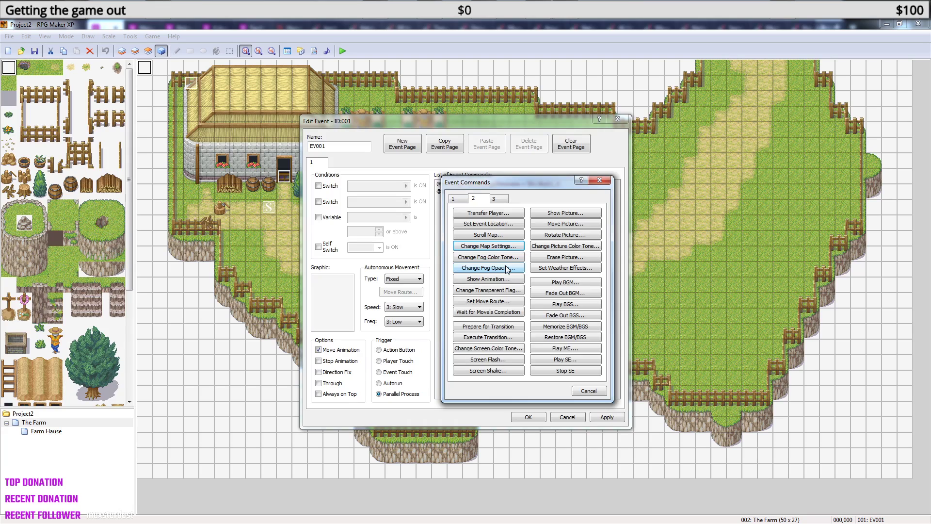
pyautogui.click(504, 257)
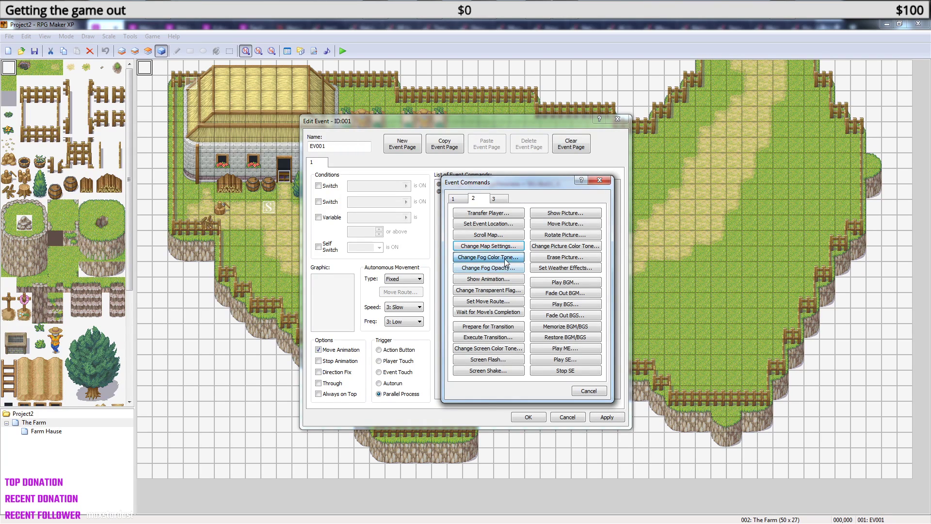
pyautogui.click(602, 231)
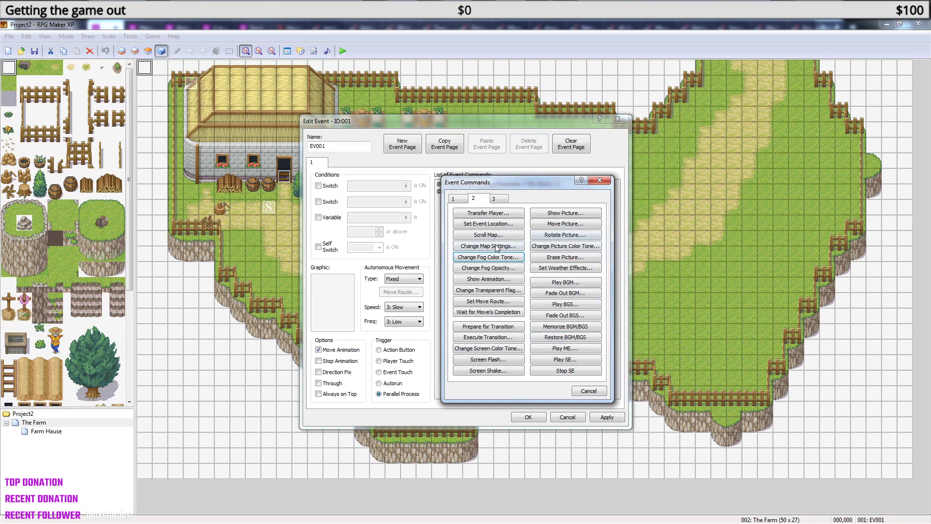
pyautogui.click(506, 268)
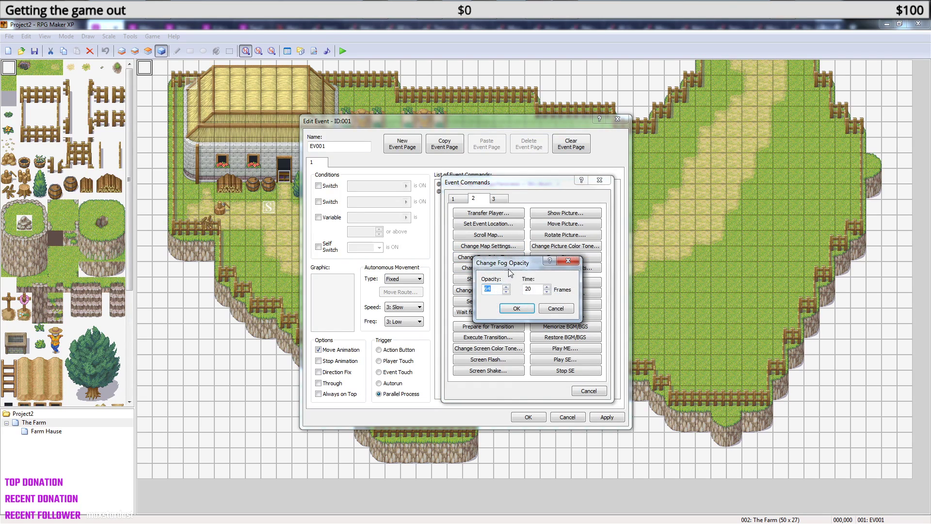
pyautogui.click(574, 261)
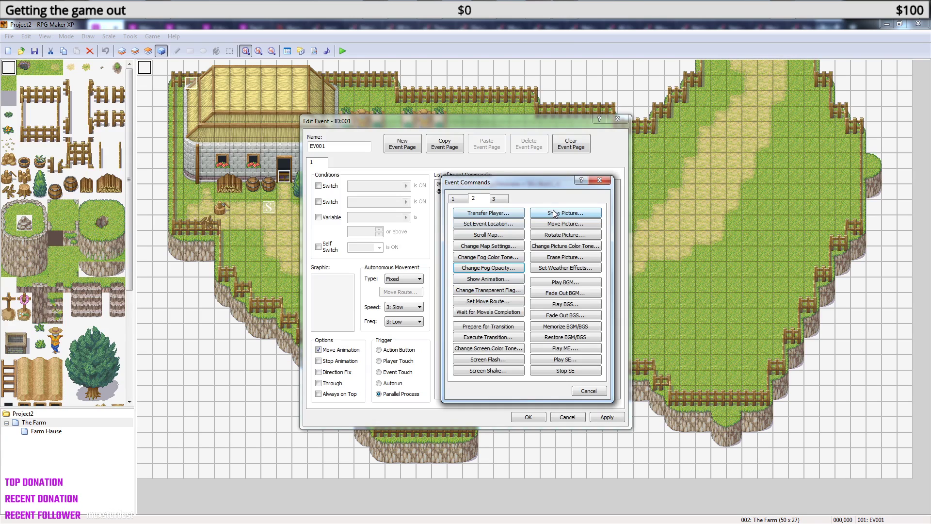
pyautogui.click(600, 180)
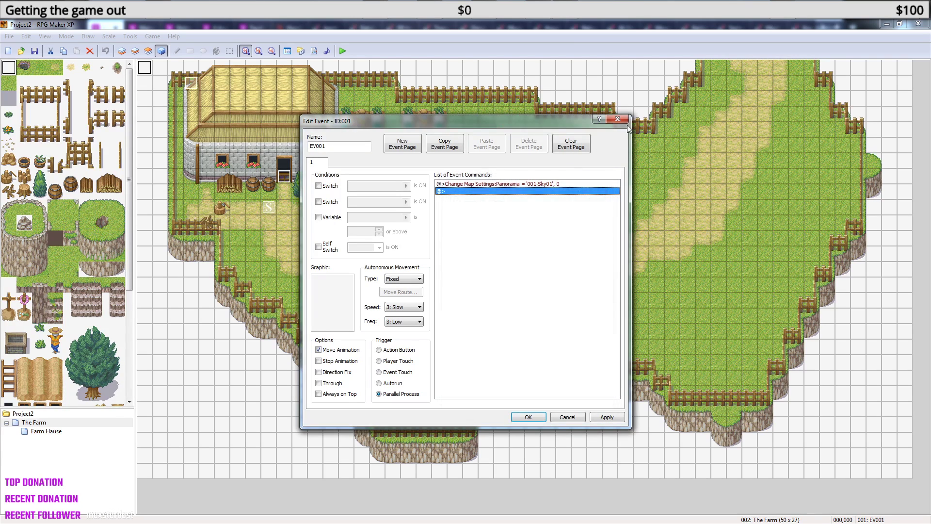
pyautogui.click(619, 120)
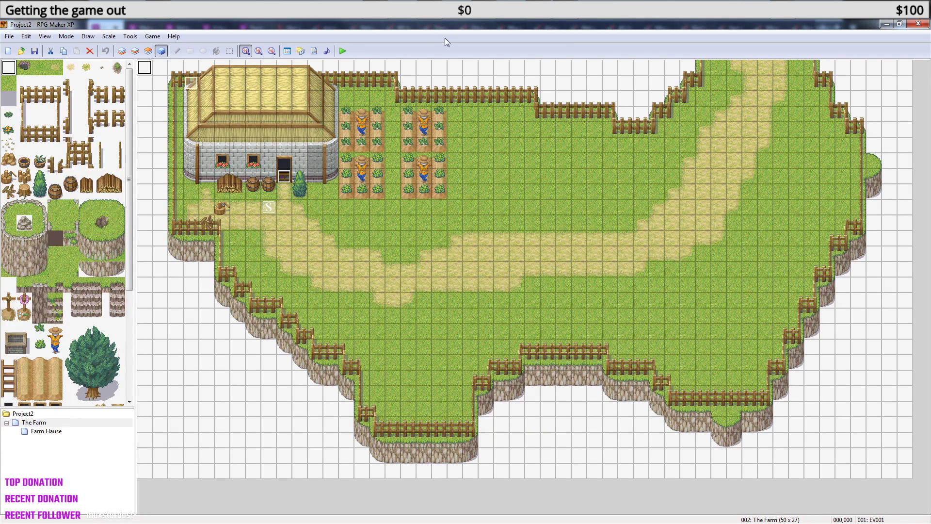
# - Switch to the "Tjek op på dette" notes in Notepad, add the line "Moving panorama" and save the file
pyautogui.click(486, 9)
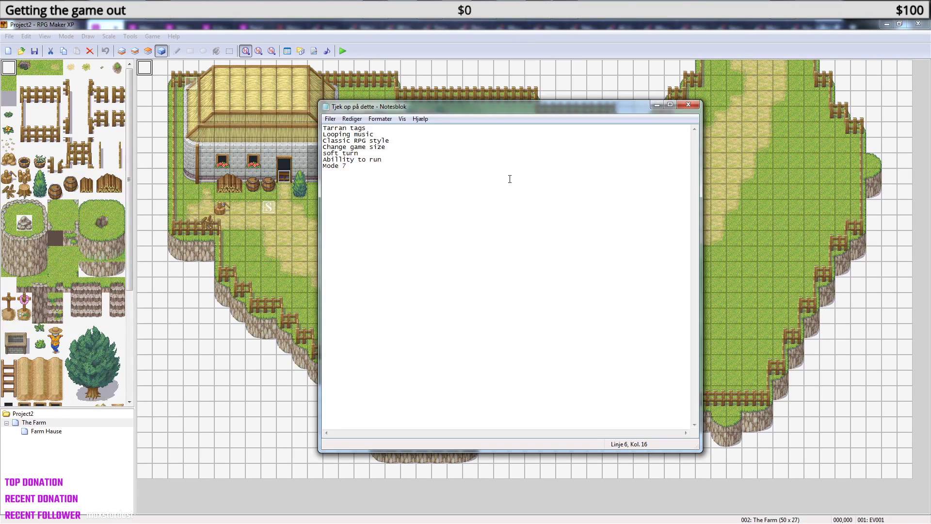
pyautogui.click(356, 190)
pyautogui.write('Moving panorama')
pyautogui.hotkey('ctrl', 's')
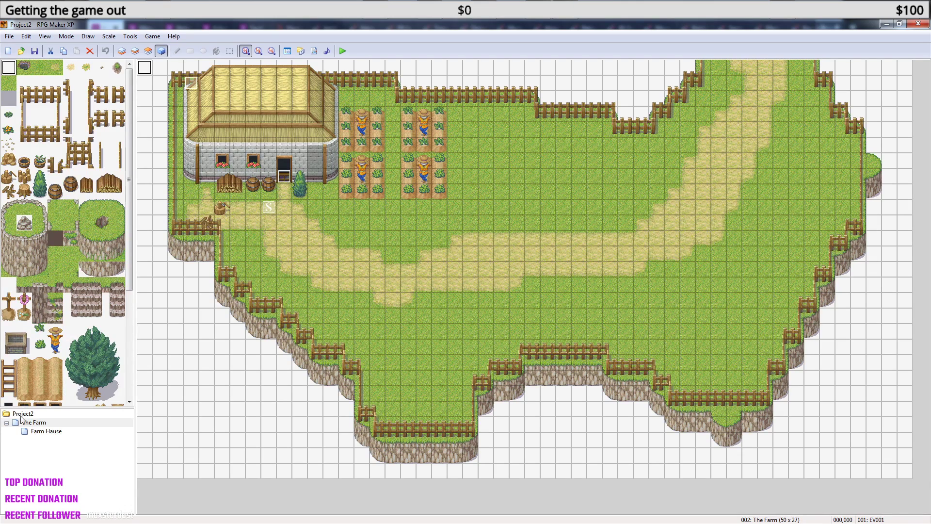
# - Return to RPG Maker XP and view the Farm Hause map, comparing it with The Farm
pyautogui.click(51, 431)
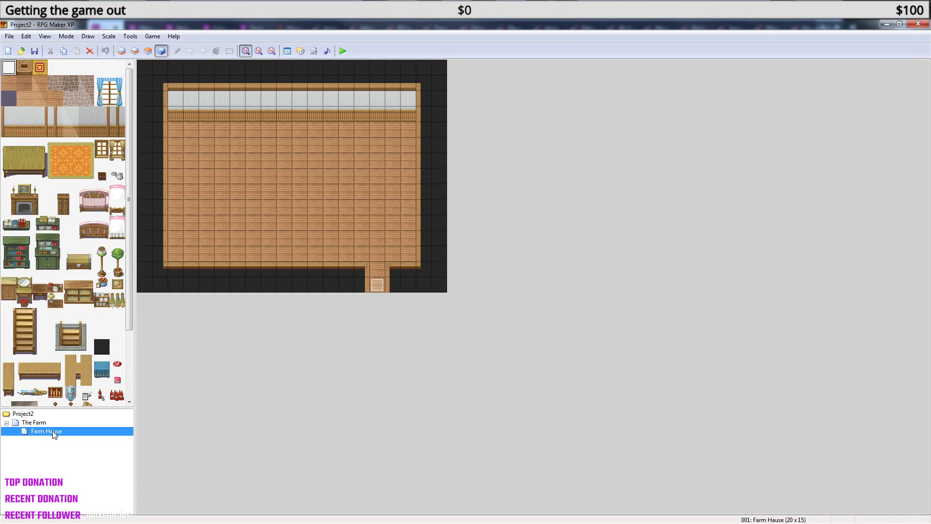
pyautogui.click(28, 425)
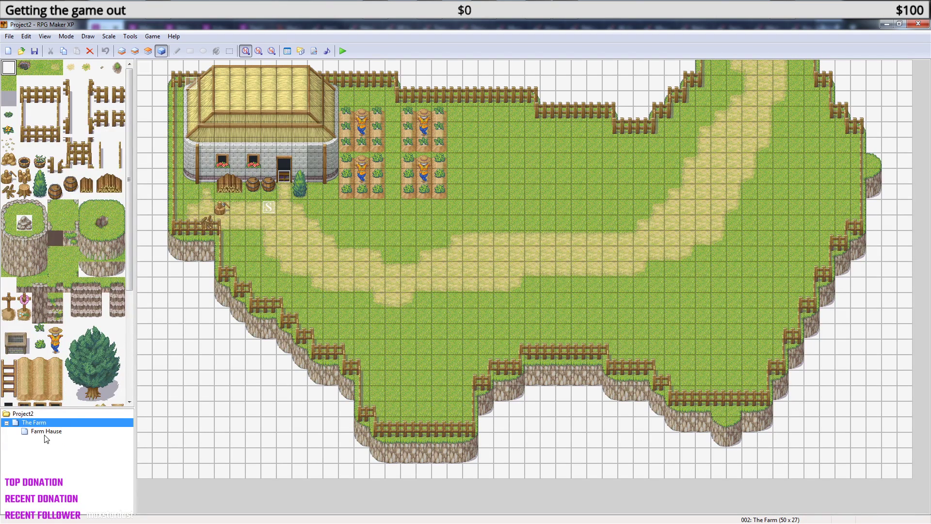
pyautogui.click(45, 431)
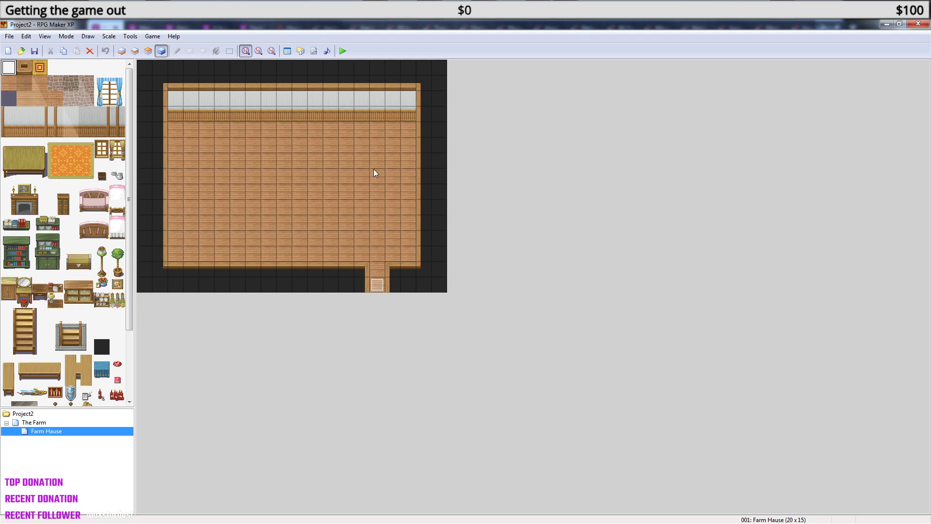
pyautogui.rightClick(55, 431)
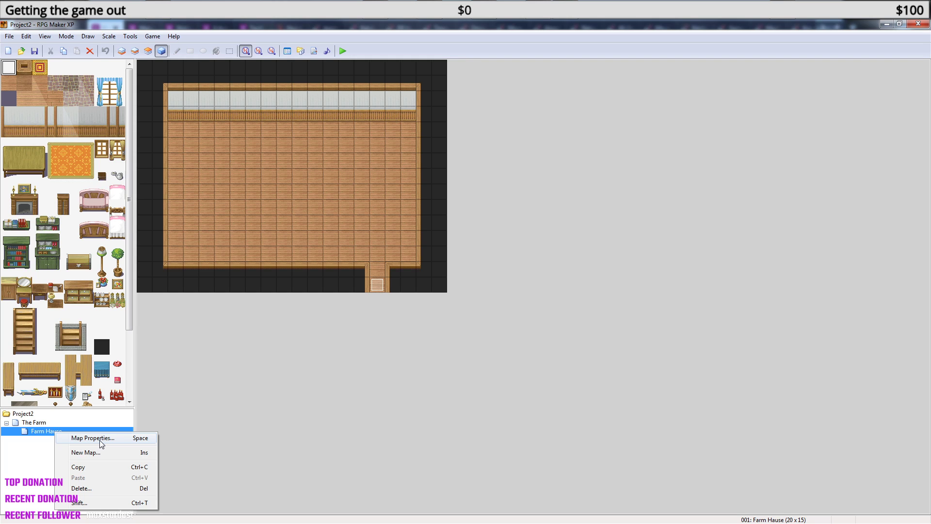
# - Start a playtest of the game, saving the changes to Project2
pyautogui.click(346, 49)
pyautogui.click(345, 50)
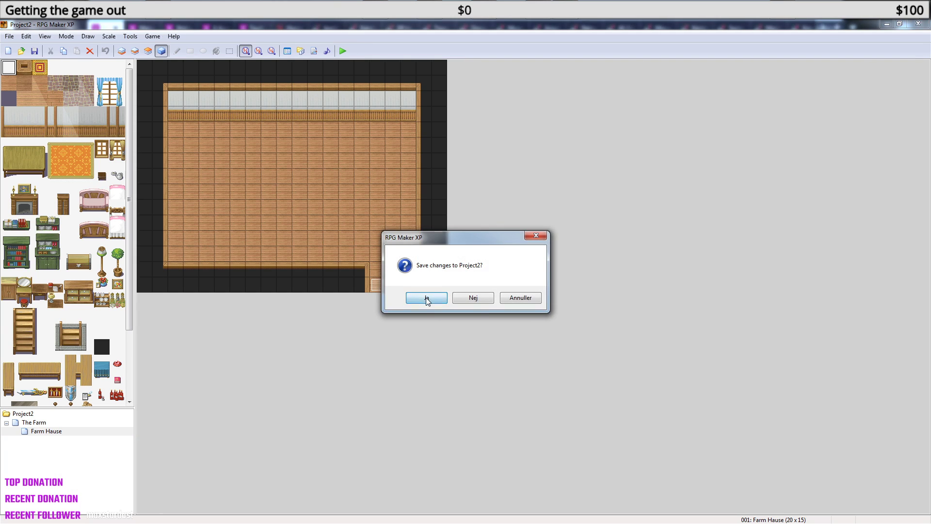
pyautogui.click(426, 297)
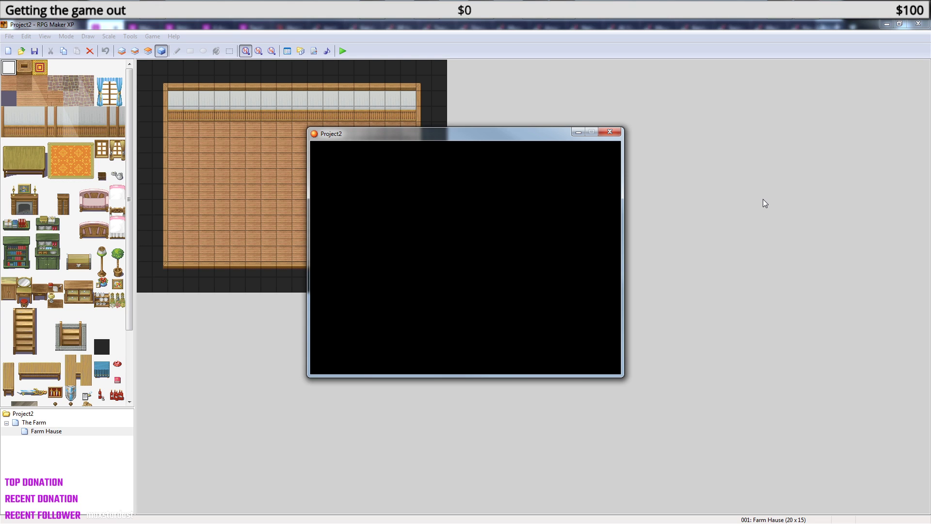
# - Start a new game, walk the character into the farmhouse and around its room, and close the playtest
pyautogui.press('Return')
pyautogui.press('Up')
pyautogui.press('Up')
pyautogui.press('Up')
pyautogui.press('Up')
pyautogui.press('Right')
pyautogui.press('Right')
pyautogui.press('Up')
pyautogui.press('Left')
pyautogui.press('Left')
pyautogui.press('Left')
pyautogui.press('Left')
pyautogui.press('Left')
pyautogui.press('Down')
pyautogui.press('Left')
pyautogui.press('Left')
pyautogui.press('Left')
pyautogui.press('Left')
pyautogui.press('Up')
pyautogui.press('Up')
pyautogui.press('Up')
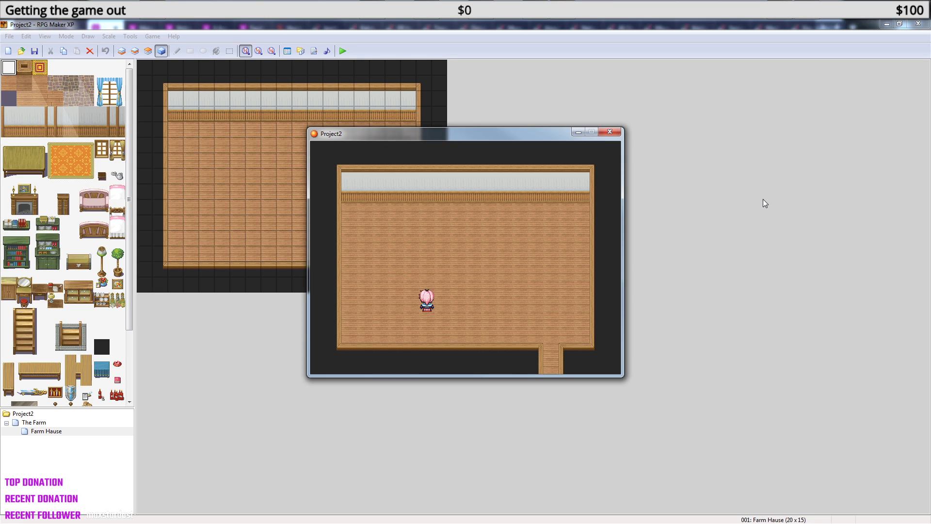
pyautogui.click(610, 131)
# - Resize the Farm Hause map to a width of 100 and a height of 100 tiles
pyautogui.click(40, 424)
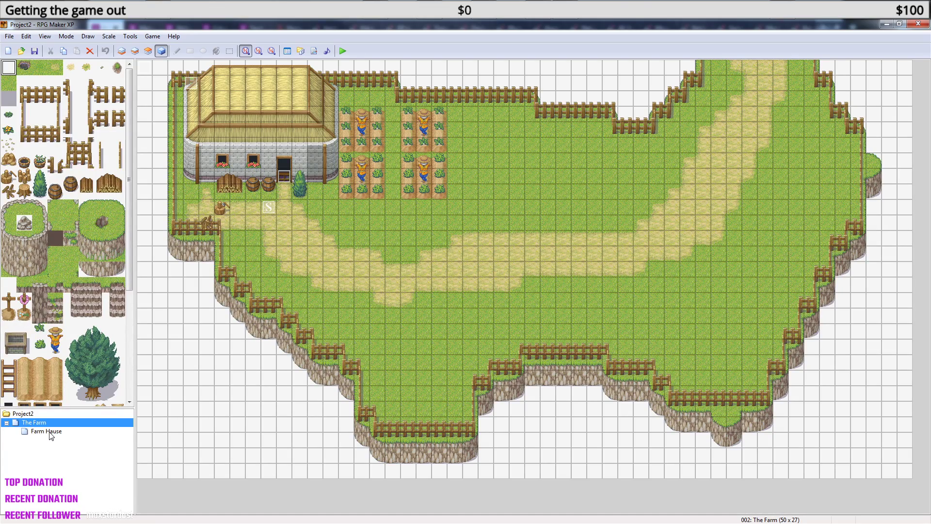
pyautogui.click(51, 433)
pyautogui.press('Up')
pyautogui.click(47, 431)
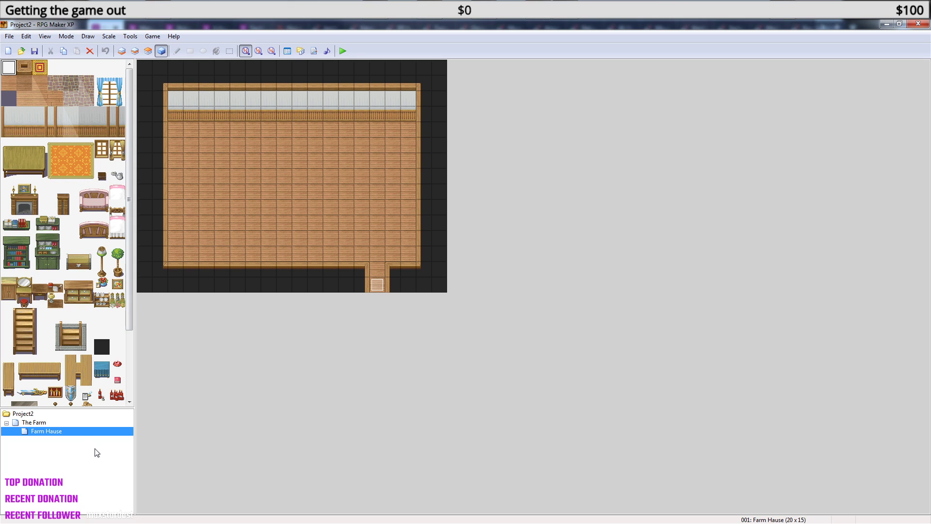
pyautogui.rightClick(61, 432)
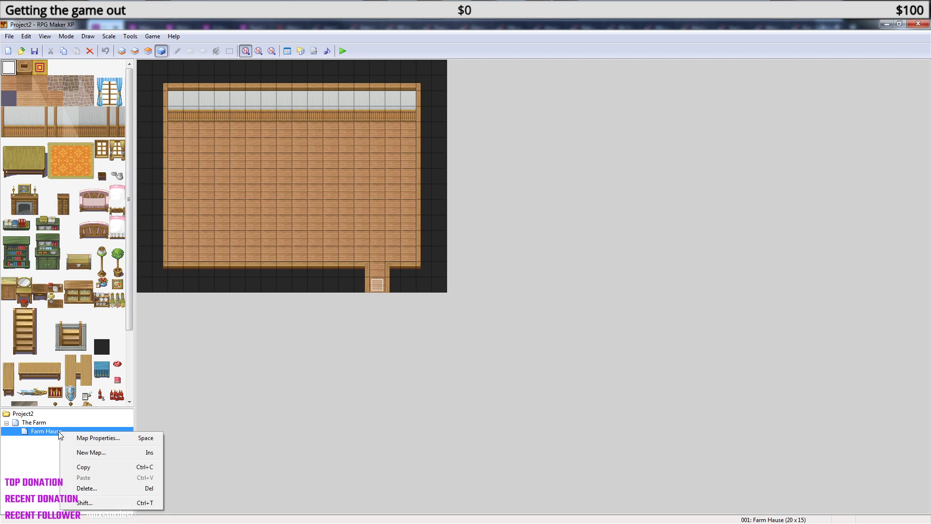
pyautogui.rightClick(47, 433)
pyautogui.click(90, 441)
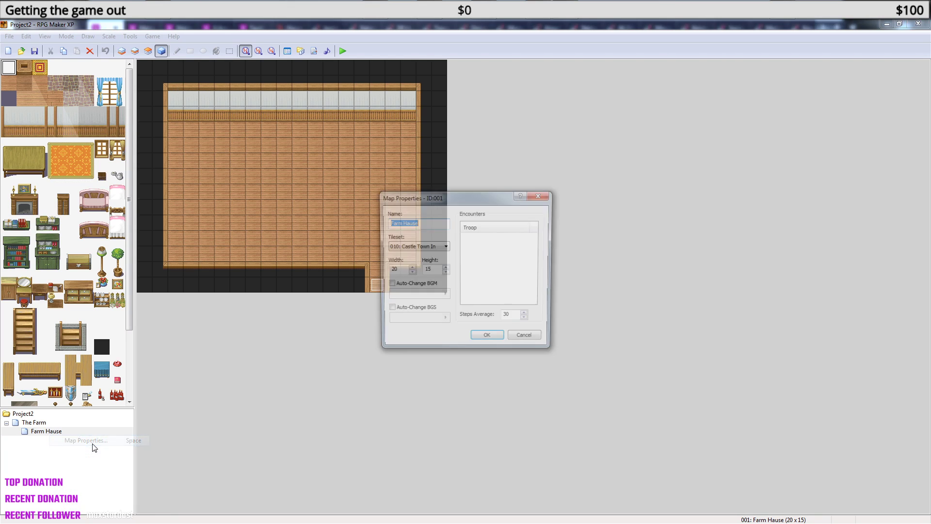
pyautogui.doubleClick(402, 271)
pyautogui.write('100')
pyautogui.doubleClick(427, 270)
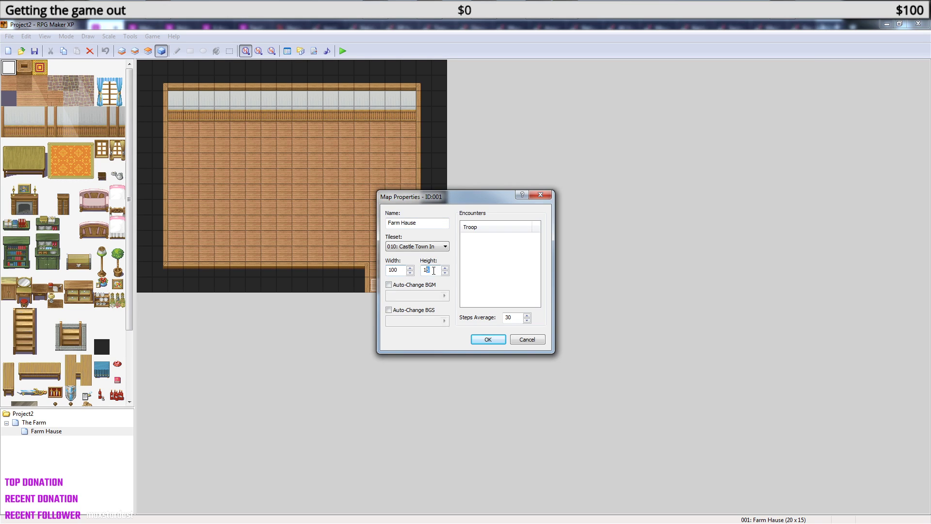
pyautogui.write('100')
pyautogui.click(487, 339)
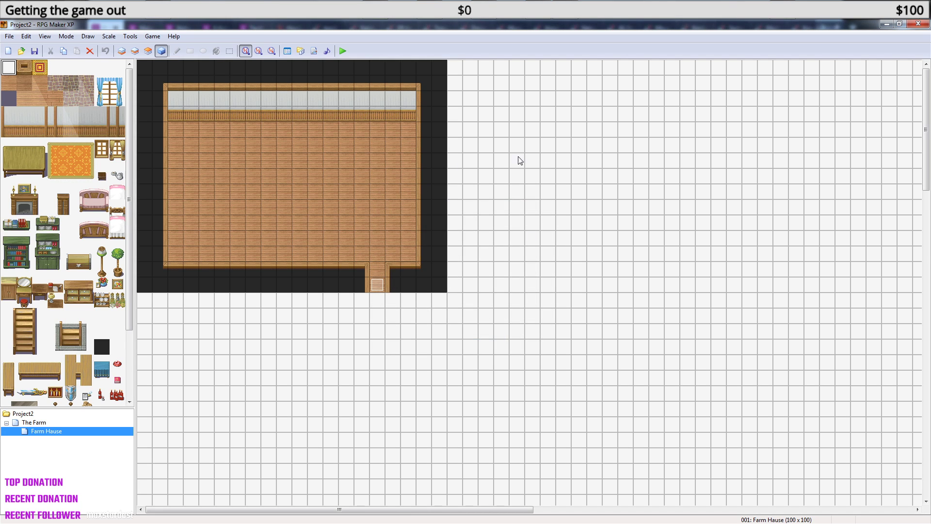
# - Erase the old room from the Farm Hause map and flood-fill the first layer with the brown wooden floor tile
pyautogui.click(28, 68)
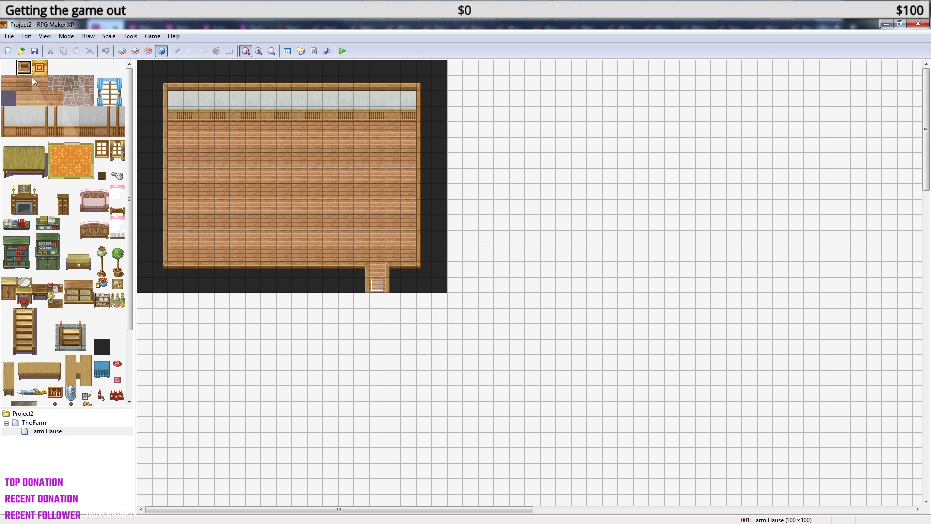
pyautogui.click(122, 51)
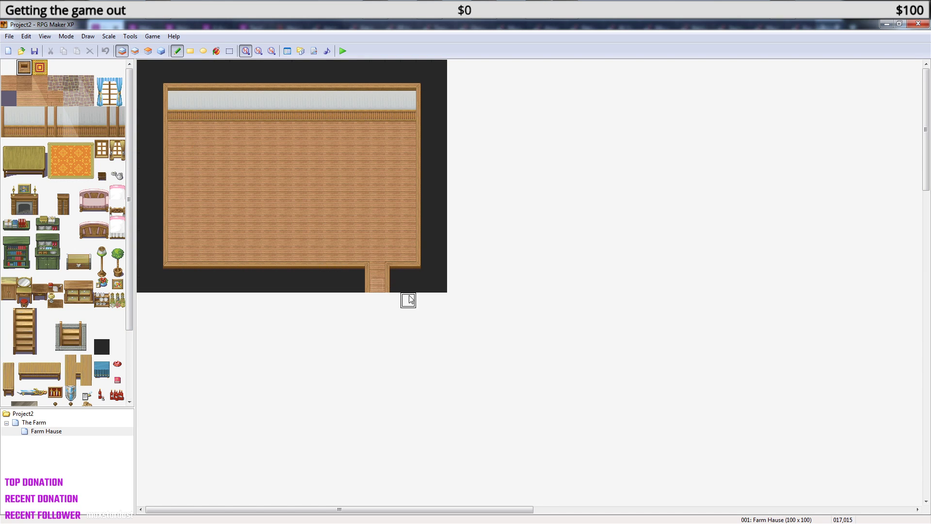
pyautogui.click(9, 67)
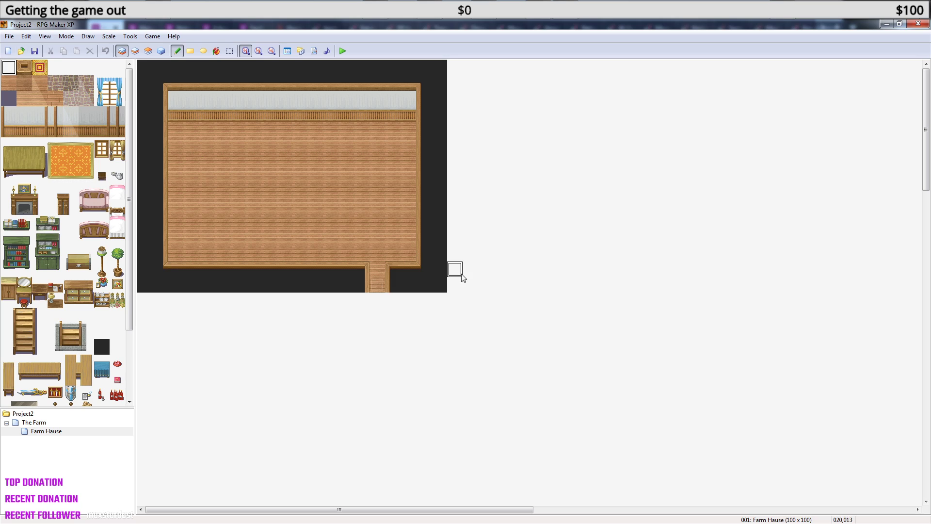
pyautogui.moveTo(454, 285)
pyautogui.mouseDown()
pyautogui.moveTo(206, 285)
pyautogui.moveTo(152, 273)
pyautogui.moveTo(155, 78)
pyautogui.moveTo(144, 301)
pyautogui.moveTo(157, 219)
pyautogui.moveTo(146, 265)
pyautogui.moveTo(351, 272)
pyautogui.moveTo(180, 250)
pyautogui.moveTo(562, 234)
pyautogui.moveTo(151, 172)
pyautogui.moveTo(552, 145)
pyautogui.moveTo(386, 74)
pyautogui.moveTo(448, 84)
pyautogui.moveTo(391, 138)
pyautogui.moveTo(497, 155)
pyautogui.moveTo(234, 186)
pyautogui.moveTo(368, 218)
pyautogui.moveTo(272, 275)
pyautogui.moveTo(390, 329)
pyautogui.mouseUp()
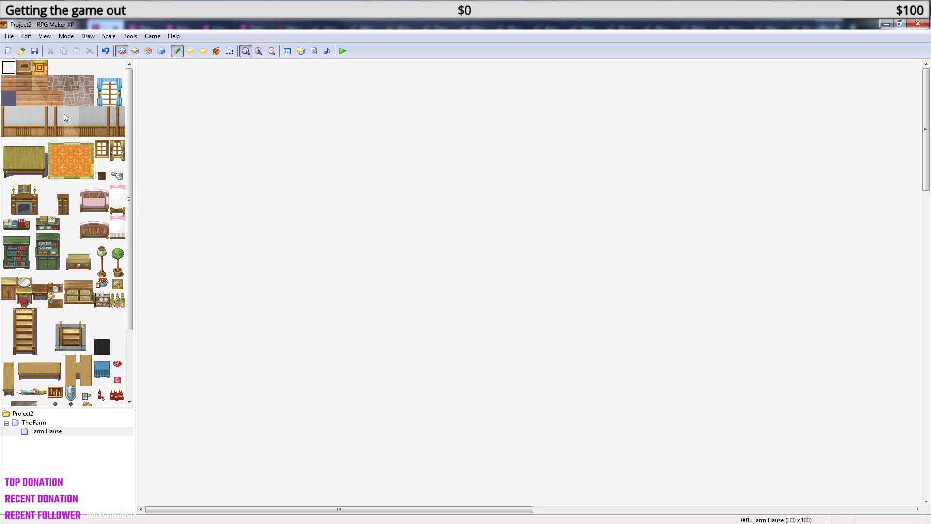
pyautogui.click(21, 86)
pyautogui.click(217, 52)
pyautogui.click(203, 100)
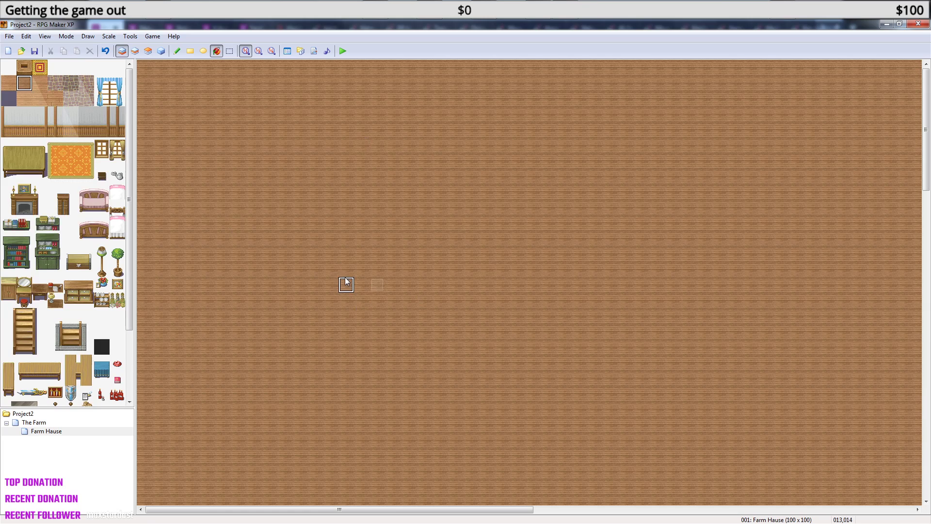
# - Paint dark walls along the upper edge and both sides of a wider room, making the right-hand wall two tiles thick
pyautogui.click(24, 68)
pyautogui.click(178, 51)
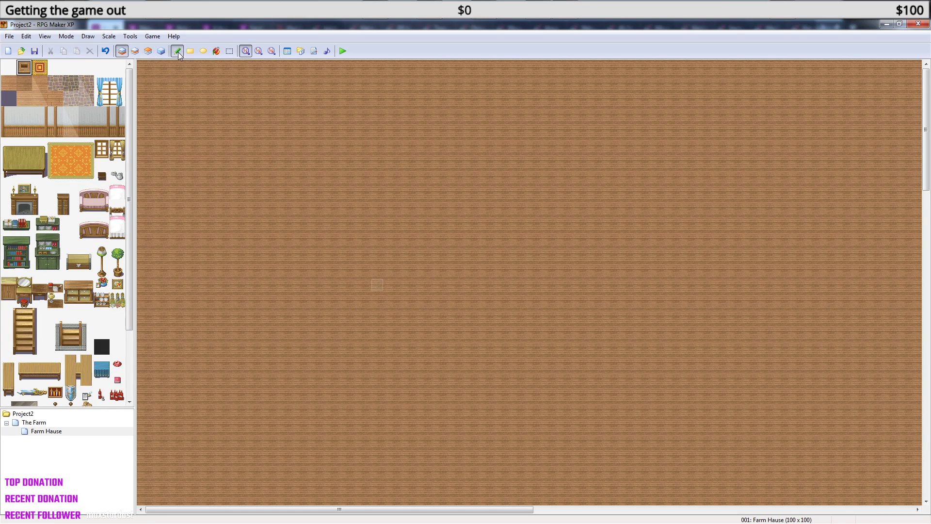
pyautogui.moveTo(147, 70)
pyautogui.mouseDown()
pyautogui.moveTo(158, 66)
pyautogui.moveTo(145, 115)
pyautogui.moveTo(144, 262)
pyautogui.moveTo(158, 257)
pyautogui.moveTo(155, 72)
pyautogui.moveTo(516, 67)
pyautogui.moveTo(522, 95)
pyautogui.moveTo(418, 77)
pyautogui.moveTo(181, 76)
pyautogui.mouseUp()
pyautogui.moveTo(491, 73)
pyautogui.mouseDown()
pyautogui.moveTo(499, 82)
pyautogui.moveTo(497, 267)
pyautogui.moveTo(518, 240)
pyautogui.moveTo(515, 92)
pyautogui.mouseUp()
pyautogui.rightClick(479, 187)
pyautogui.moveTo(483, 220); pyautogui.dragTo(489, 274)
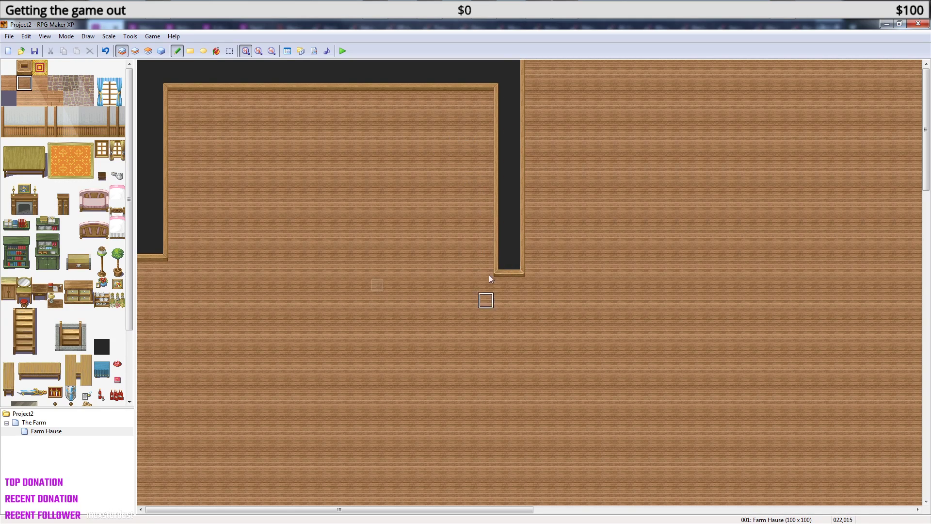
pyautogui.rightClick(510, 267)
pyautogui.moveTo(534, 260); pyautogui.dragTo(529, 74)
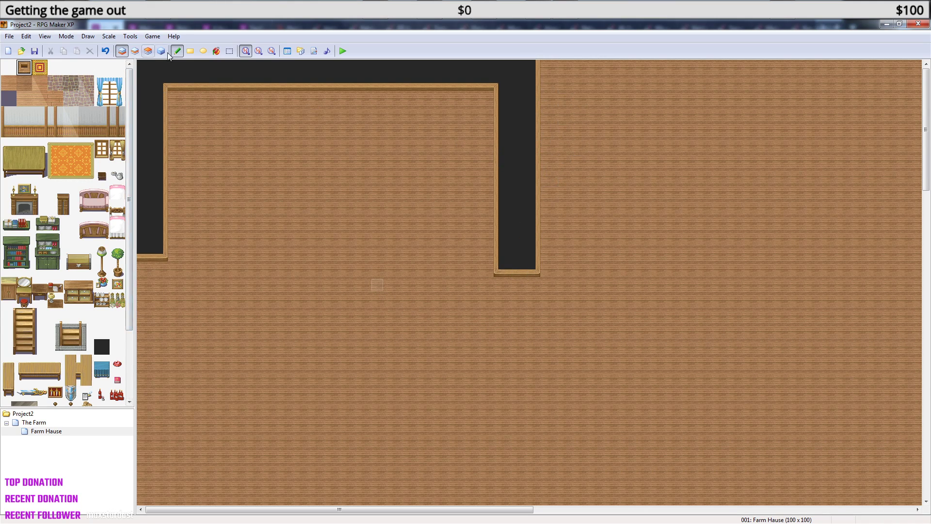
# - Shift the right-hand wall's outer trim column away with a copied floor strip and repaint the resulting blank column with wooden floor
pyautogui.click(230, 51)
pyautogui.moveTo(573, 67); pyautogui.dragTo(535, 271)
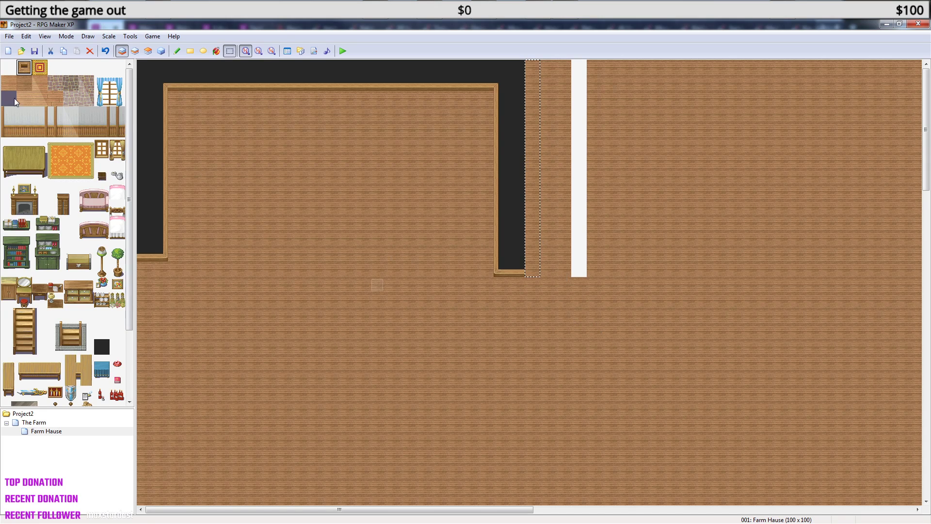
pyautogui.click(177, 50)
pyautogui.rightClick(313, 222)
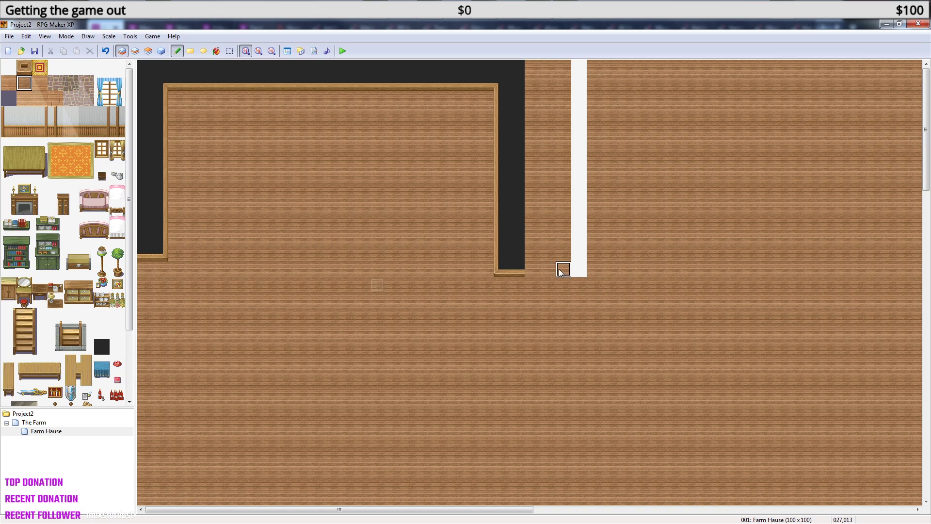
pyautogui.moveTo(582, 273); pyautogui.dragTo(582, 83)
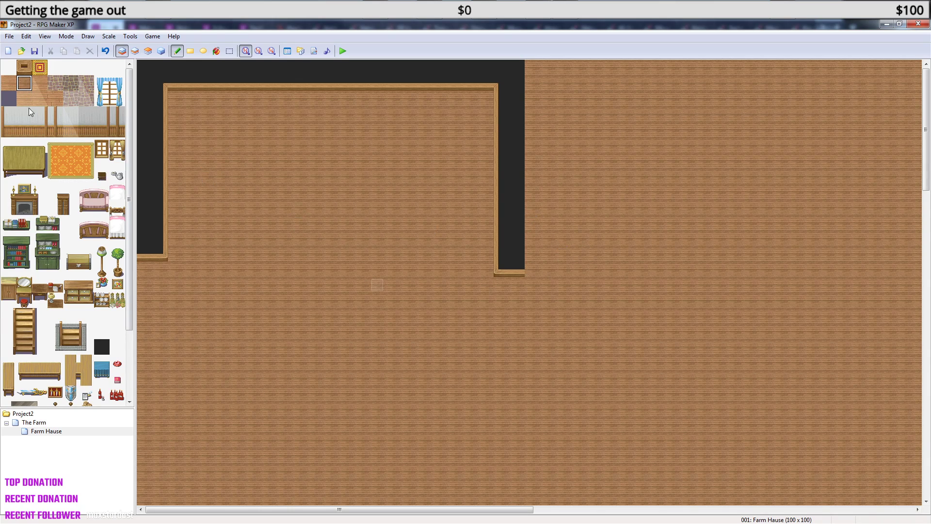
# - Extend both side walls downward and paint the room's lower wall, leaving a one-tile doorway at column 018
pyautogui.click(25, 67)
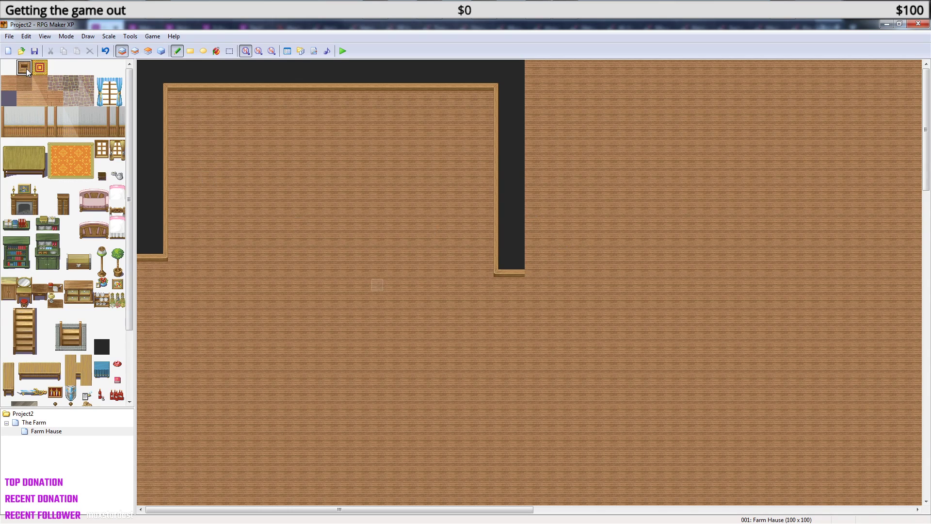
pyautogui.click(517, 269)
pyautogui.moveTo(515, 282); pyautogui.dragTo(506, 283)
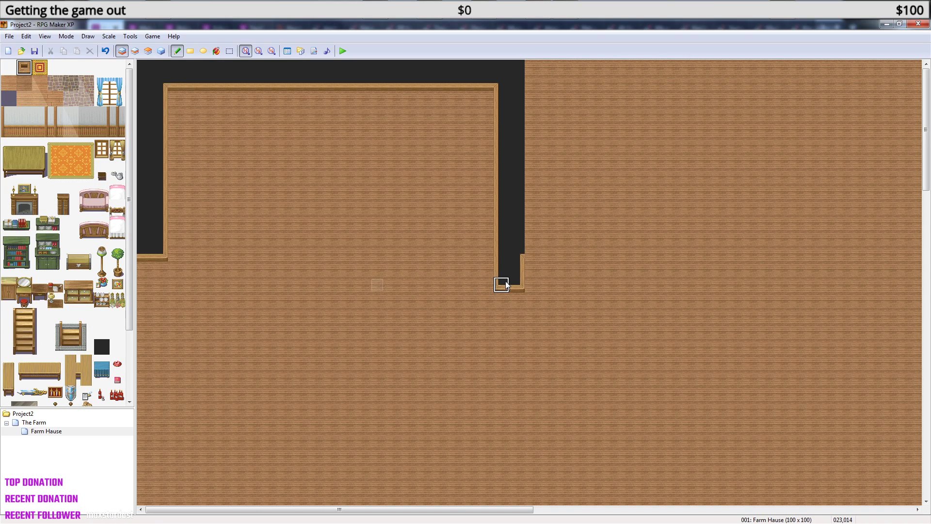
pyautogui.moveTo(141, 265); pyautogui.dragTo(159, 272)
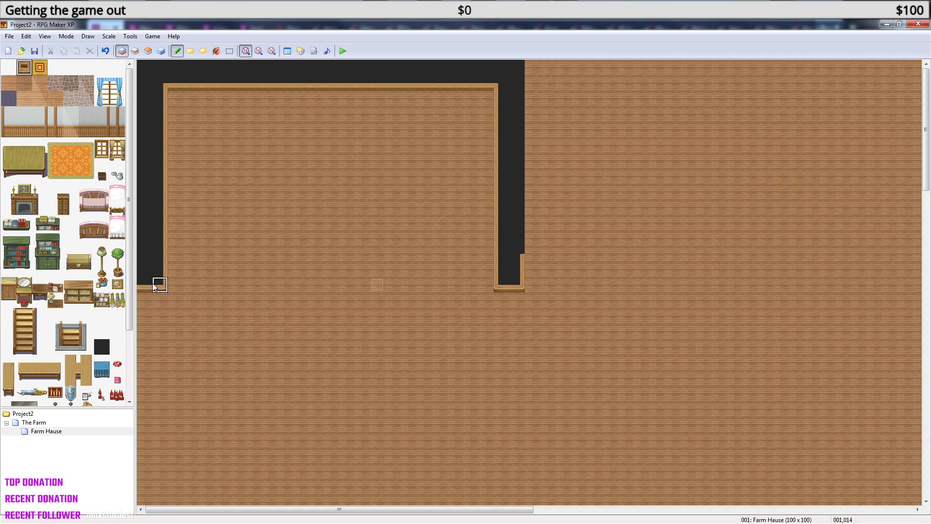
pyautogui.moveTo(157, 286)
pyautogui.mouseDown()
pyautogui.moveTo(403, 286)
pyautogui.moveTo(175, 270)
pyautogui.mouseUp()
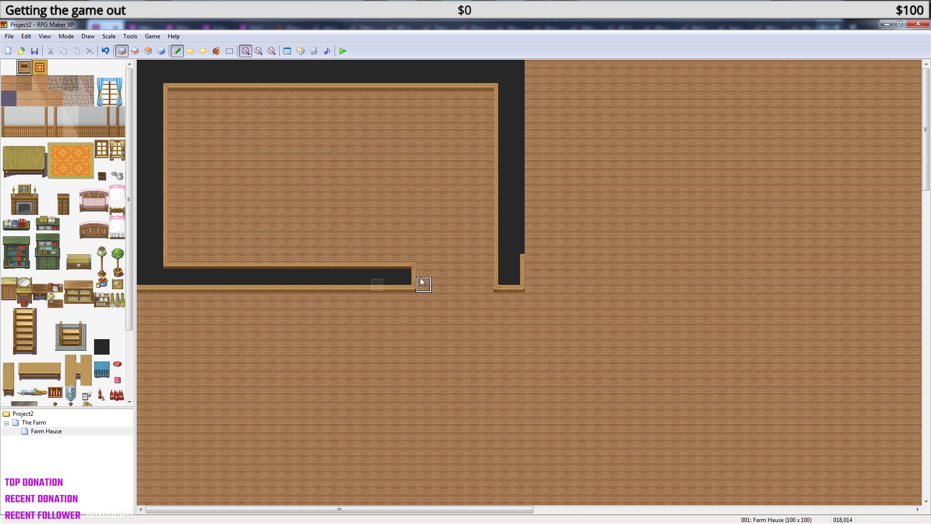
pyautogui.moveTo(439, 286)
pyautogui.mouseDown()
pyautogui.moveTo(439, 270)
pyautogui.moveTo(485, 270)
pyautogui.moveTo(487, 283)
pyautogui.moveTo(455, 285)
pyautogui.mouseUp()
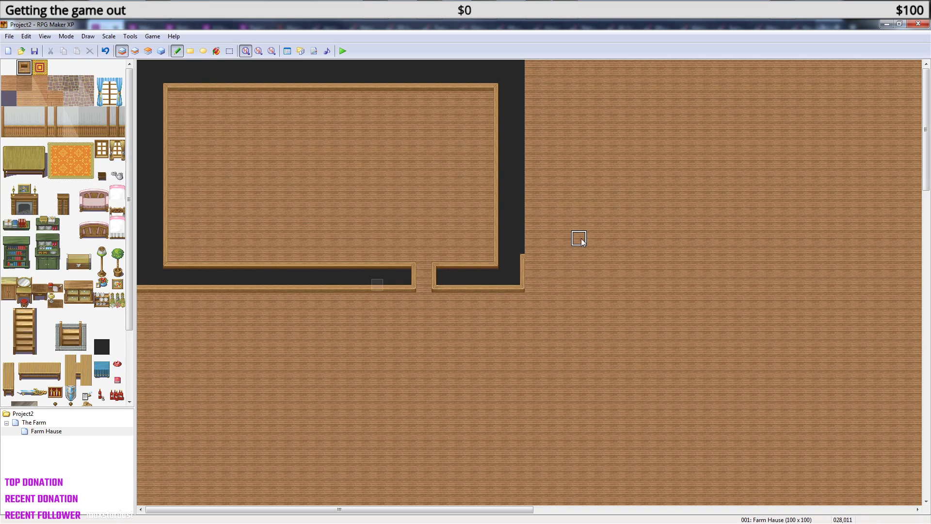
# - Paste a plain black stretch over the lower end of the right-hand wall and repaint its corner tile
pyautogui.click(230, 51)
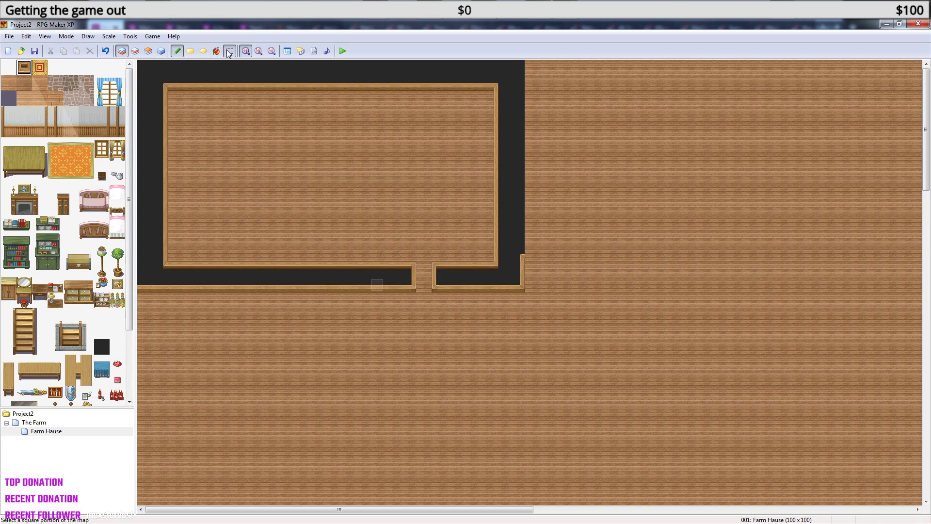
pyautogui.moveTo(521, 212); pyautogui.dragTo(511, 217)
pyautogui.click(512, 216)
pyautogui.hotkey('ctrl', 'v')
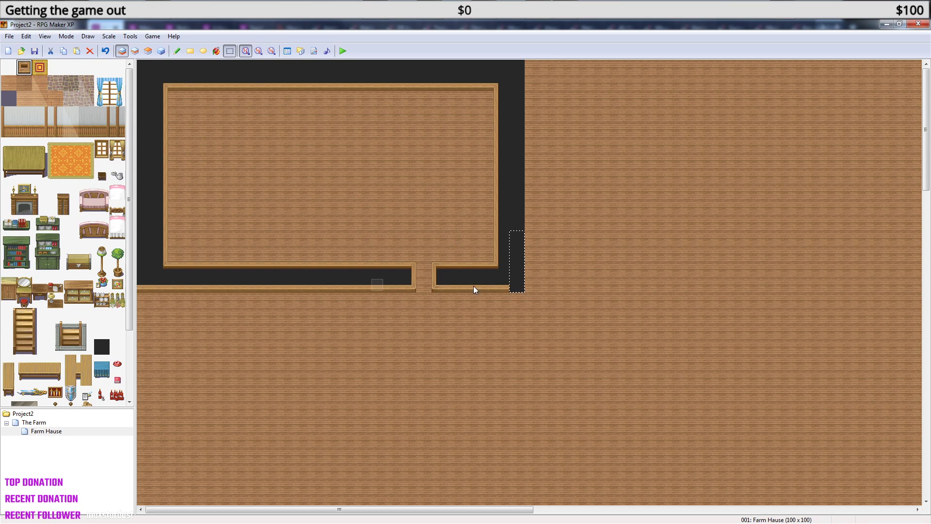
pyautogui.click(177, 51)
pyautogui.click(521, 280)
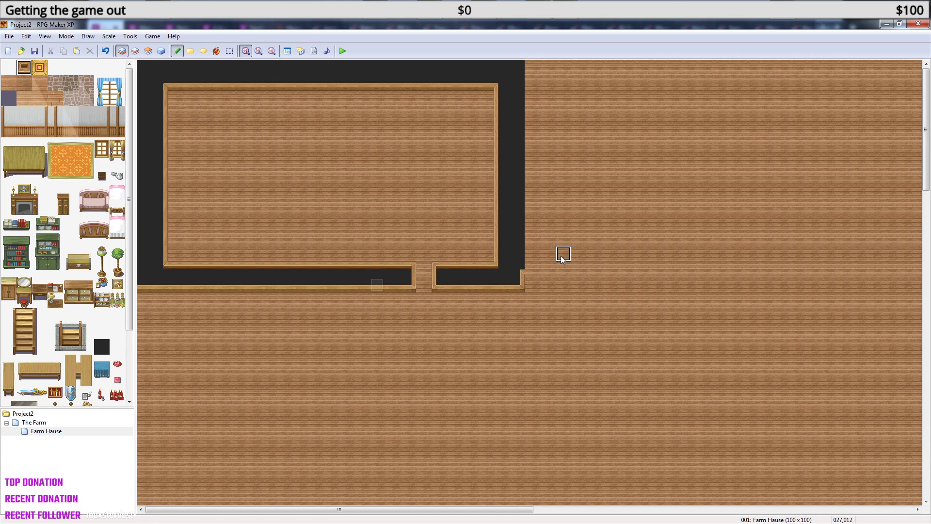
# - Paint an extra wall column along the room's right side and cover it with a copied strip of wooden floor
pyautogui.click(534, 284)
pyautogui.moveTo(534, 275); pyautogui.dragTo(527, 76)
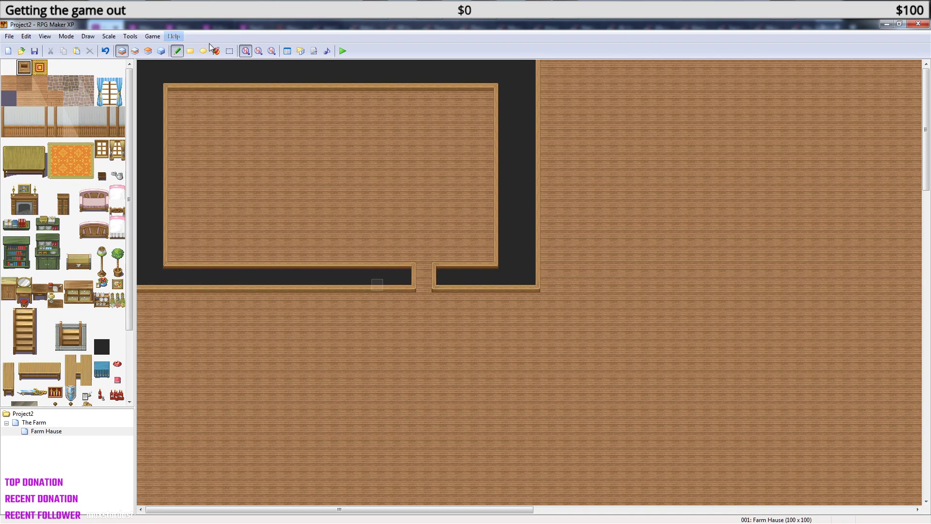
pyautogui.click(230, 51)
pyautogui.moveTo(600, 66); pyautogui.dragTo(602, 287)
pyautogui.hotkey('ctrl', 'c')
pyautogui.hotkey('ctrl', 'v')
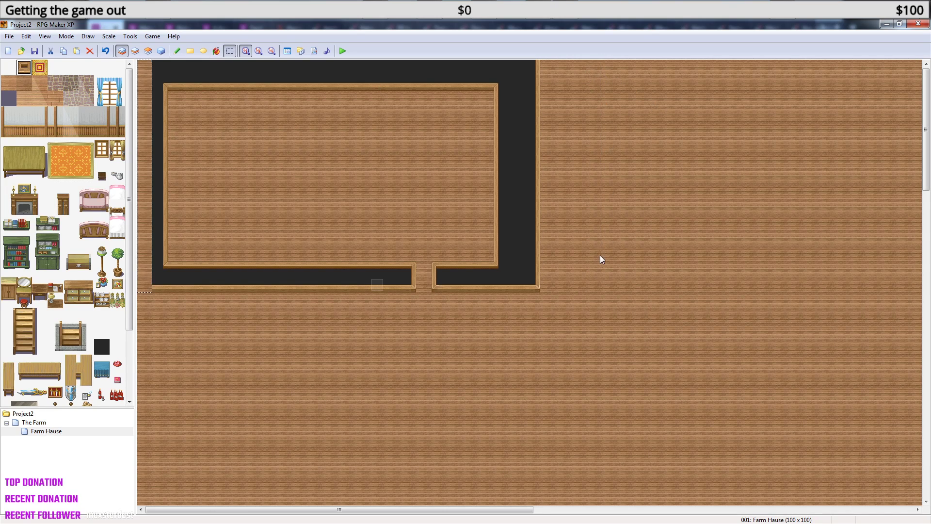
pyautogui.moveTo(140, 131); pyautogui.dragTo(538, 144)
pyautogui.click(708, 238)
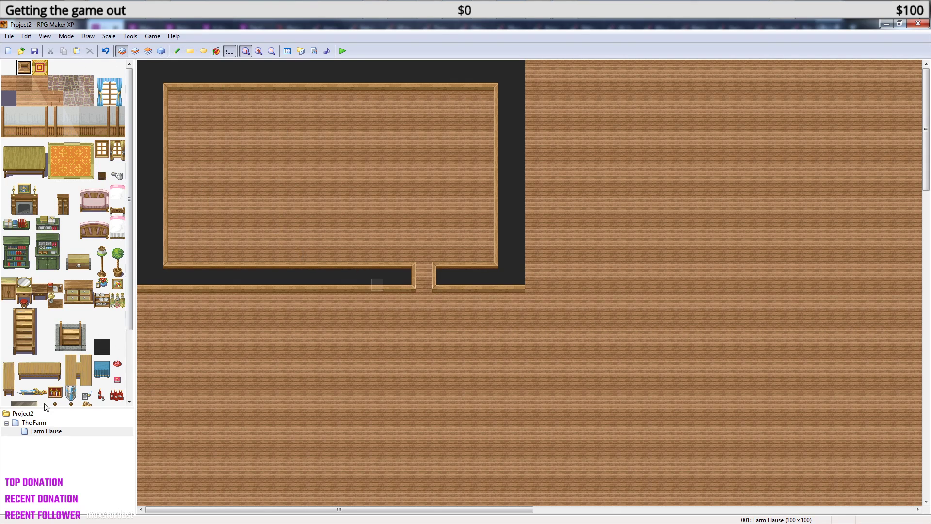
# - Edit the farmhouse door event on The Farm map so its Transfer Player command leads to Farm Hause (018,013)
pyautogui.click(37, 423)
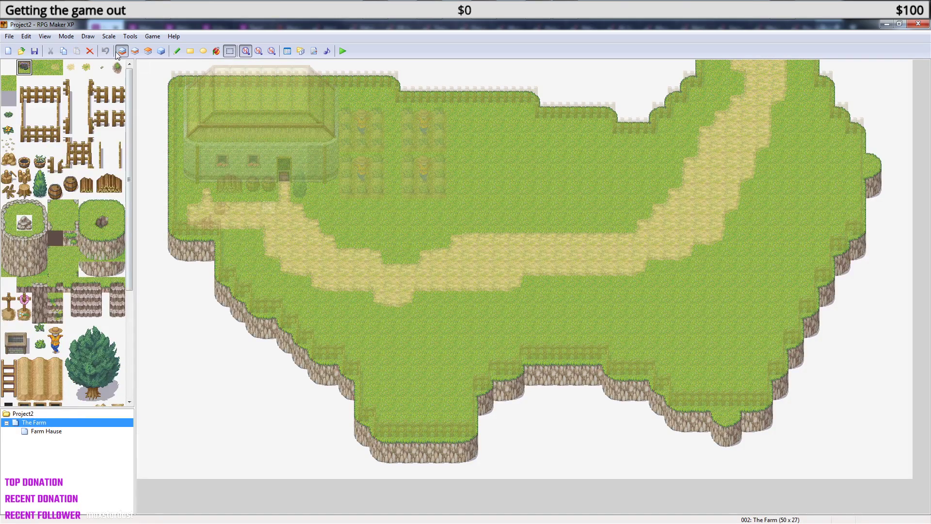
pyautogui.click(162, 51)
pyautogui.click(287, 178)
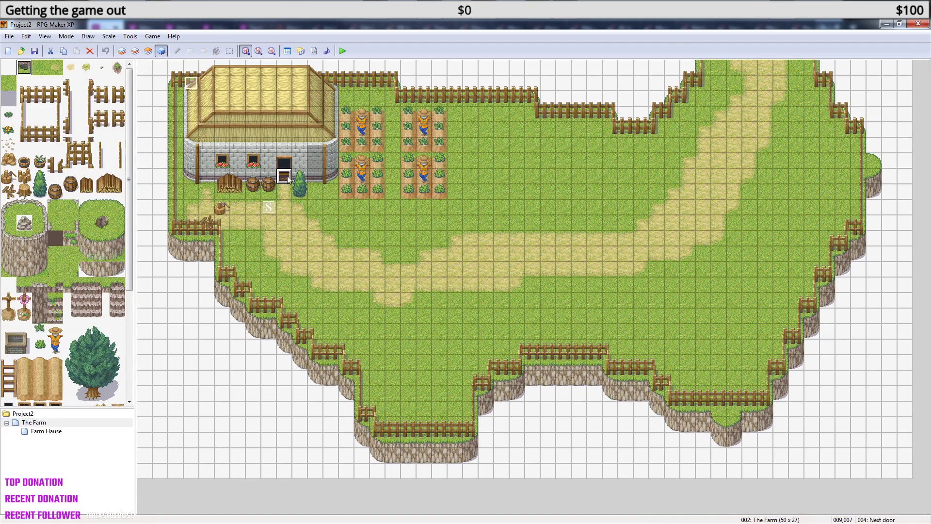
pyautogui.doubleClick(287, 178)
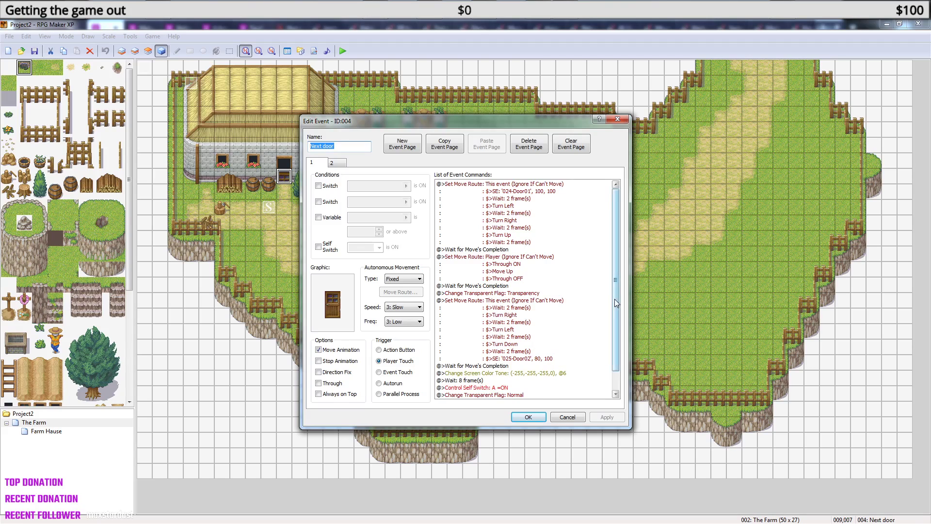
pyautogui.scroll(-1, 616, 303)
pyautogui.click(518, 380)
pyautogui.rightClick(518, 381)
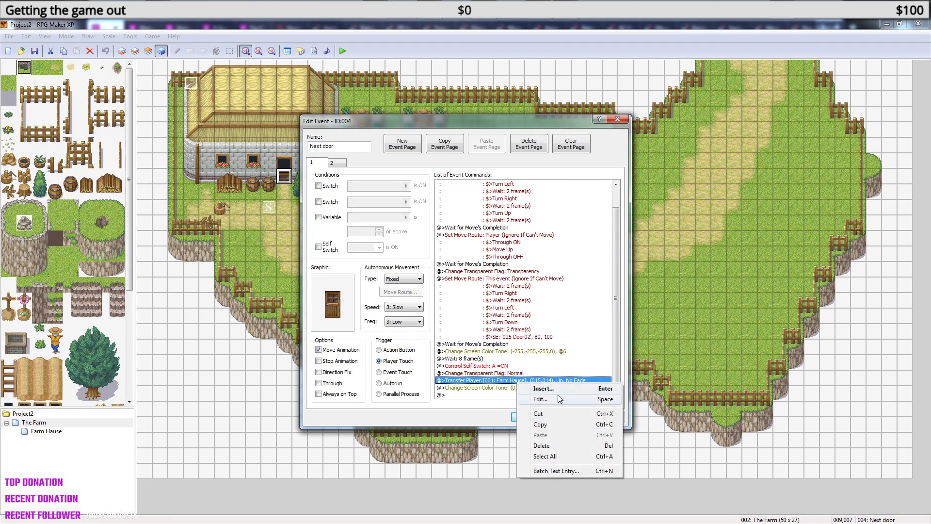
pyautogui.click(557, 395)
pyautogui.click(575, 253)
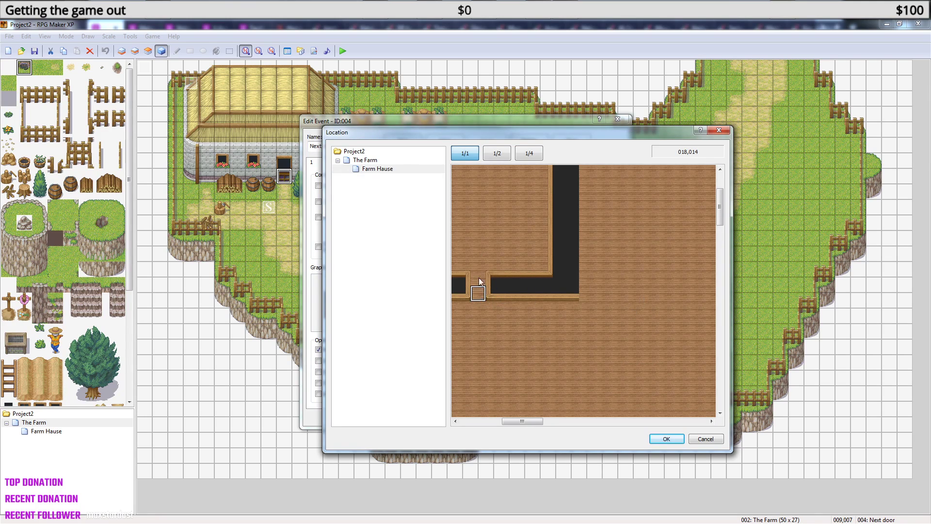
pyautogui.click(666, 439)
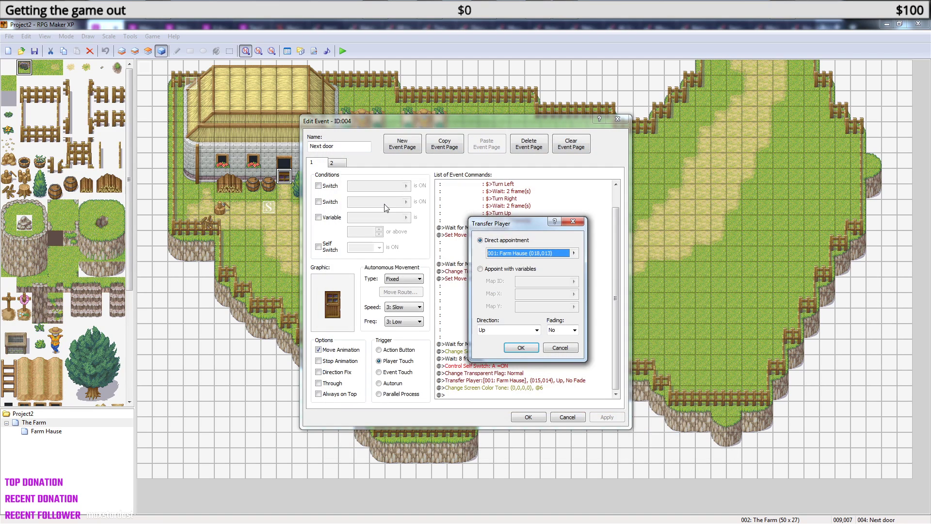
pyautogui.click(525, 348)
pyautogui.click(529, 416)
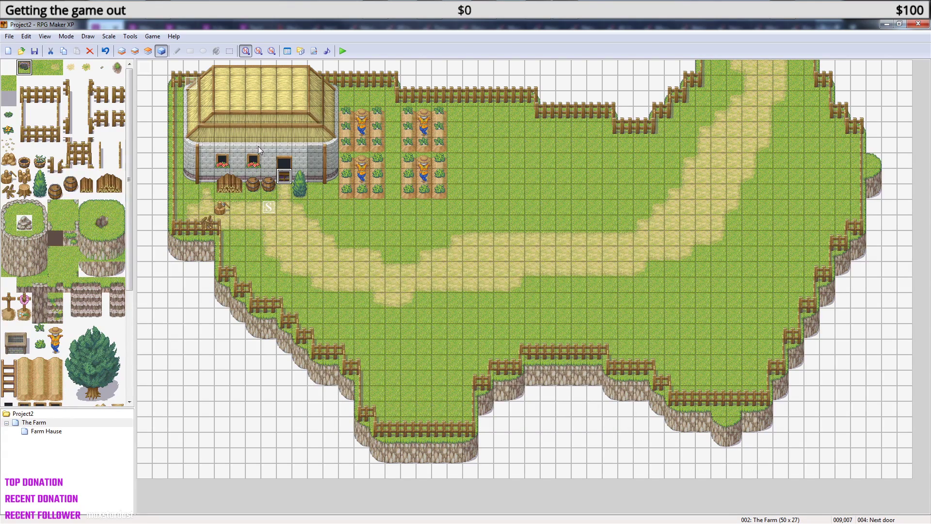
# - Move the Exit event in Farm Hause to the doorway tile at 018,014
pyautogui.click(47, 432)
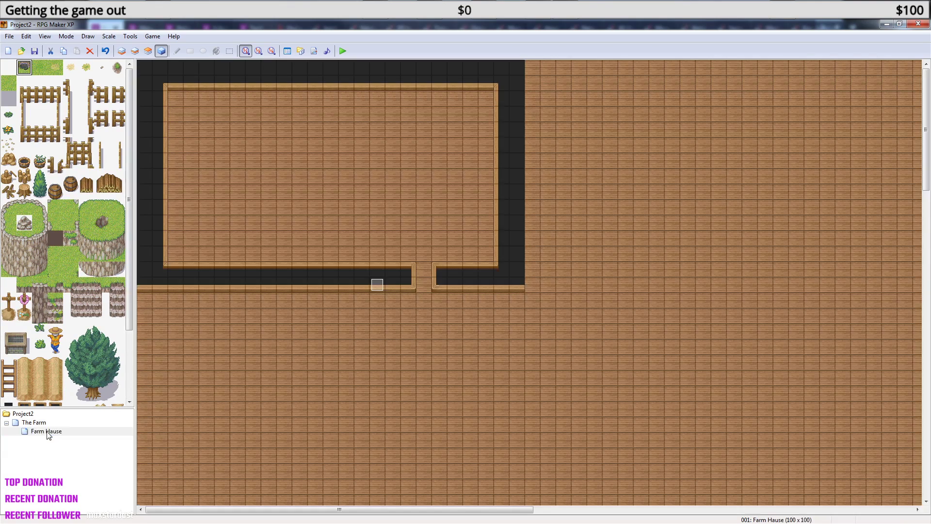
pyautogui.click(377, 285)
pyautogui.moveTo(419, 284); pyautogui.dragTo(418, 285)
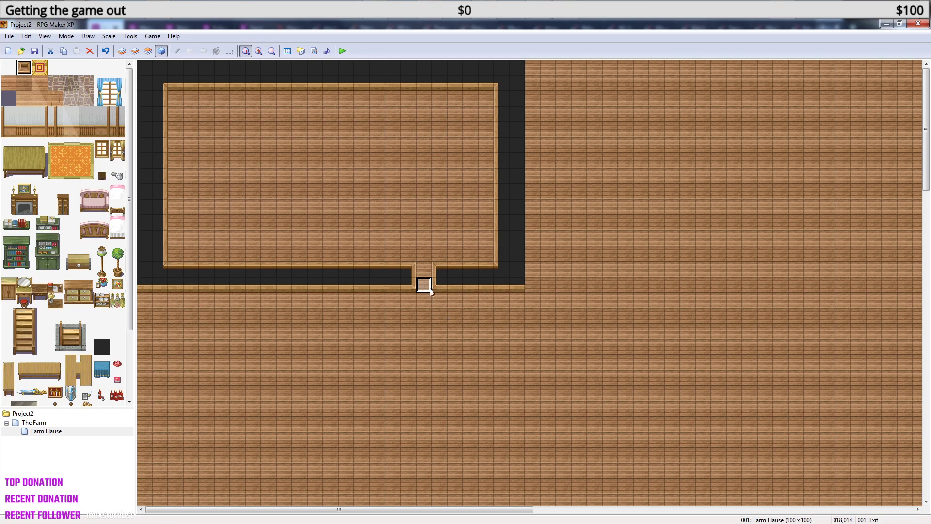
# - Playtest the game, entering the farmhouse through its door and walking to the room's right-hand wall
pyautogui.click(344, 50)
pyautogui.click(427, 298)
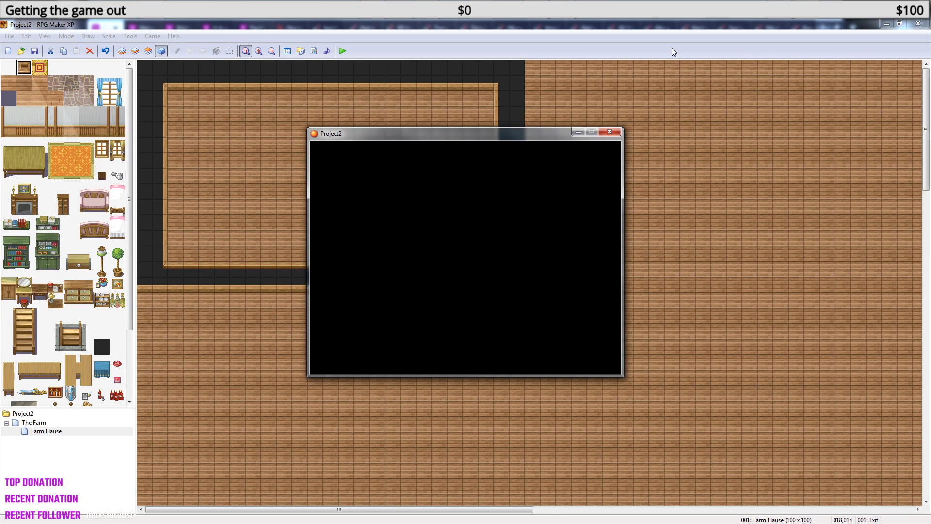
pyautogui.press('Return')
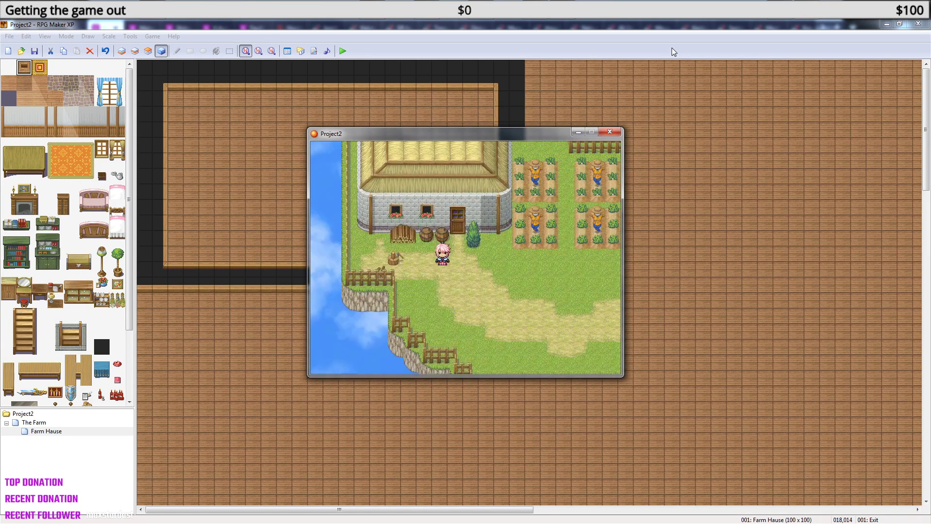
pyautogui.press('Up')
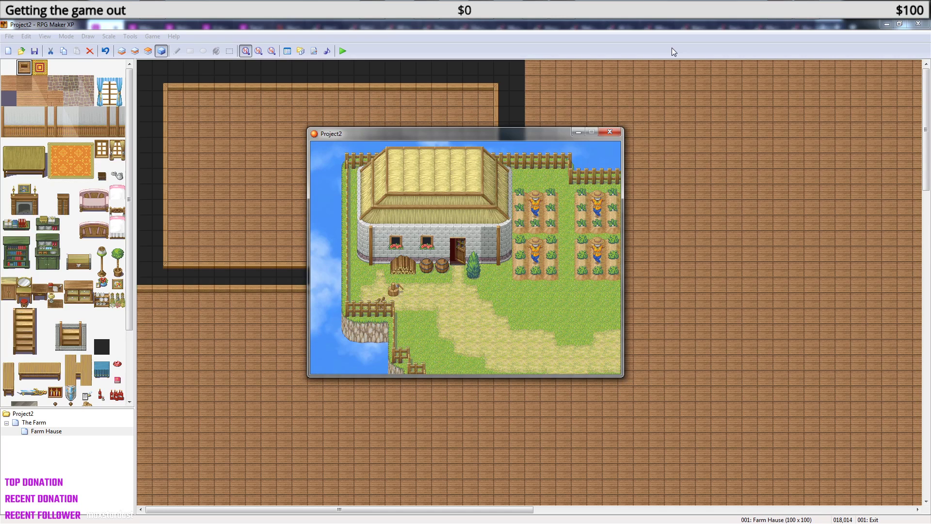
pyautogui.press('Up')
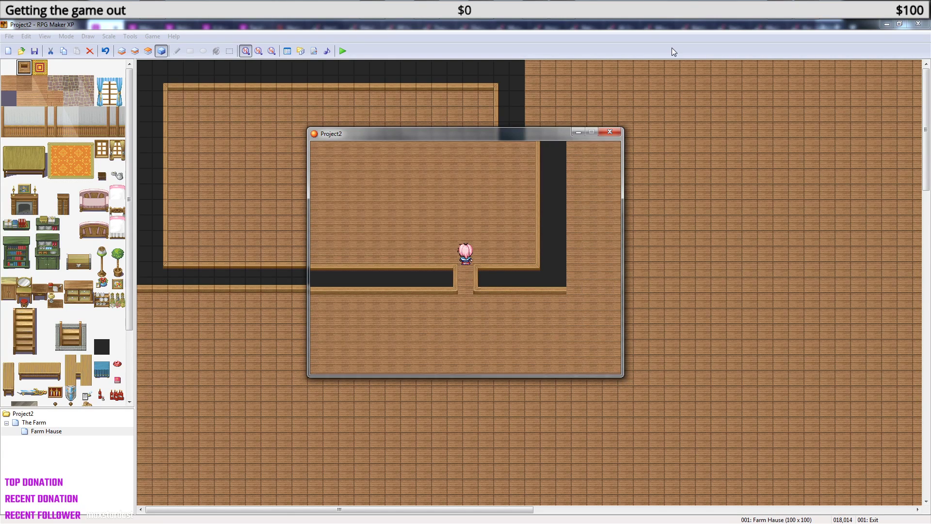
pyautogui.press('Right')
pyautogui.press('Up')
pyautogui.press('Up')
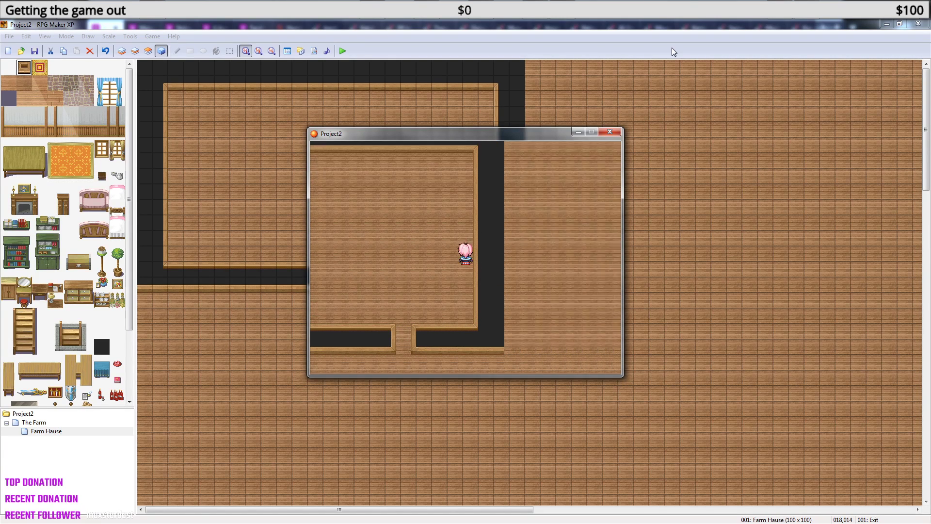
# - Walk the character up and along the room's upper wall to check its passability and end the playtest
pyautogui.press('Down')
pyautogui.press('Up')
pyautogui.press('Down')
pyautogui.press('Up')
pyautogui.press('Up')
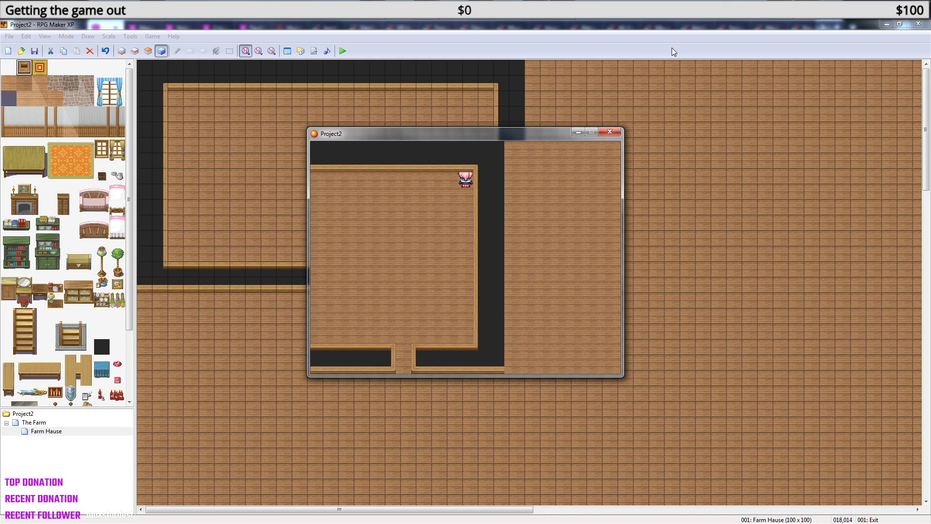
pyautogui.press('Left')
pyautogui.press('Left')
pyautogui.press('Left')
pyautogui.press('Left')
pyautogui.press('Right')
pyautogui.press('Right')
pyautogui.press('Right')
pyautogui.press('Right')
pyautogui.press('Left')
pyautogui.press('Left')
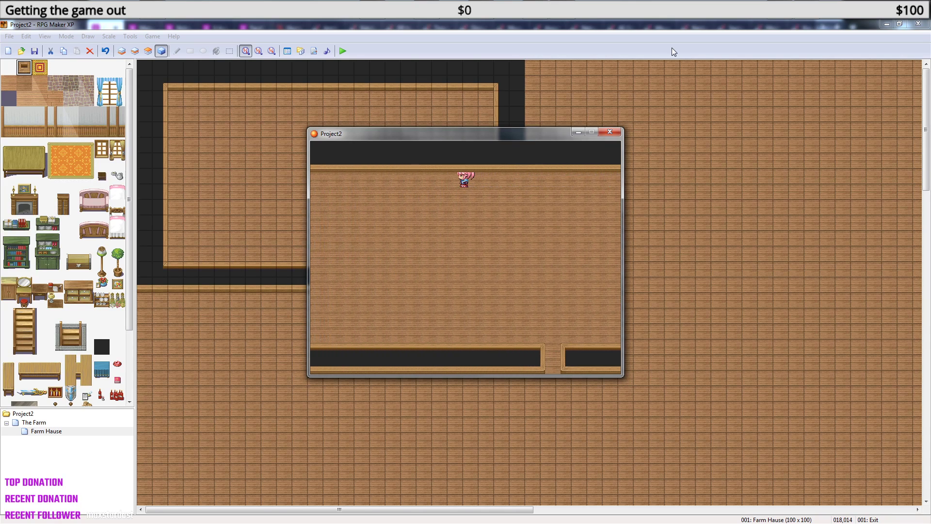
pyautogui.press('Left')
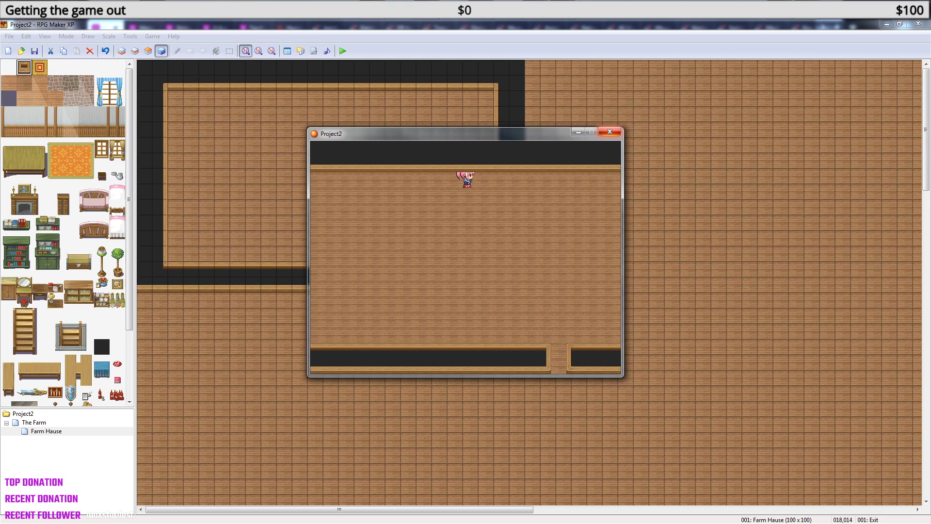
pyautogui.click(610, 132)
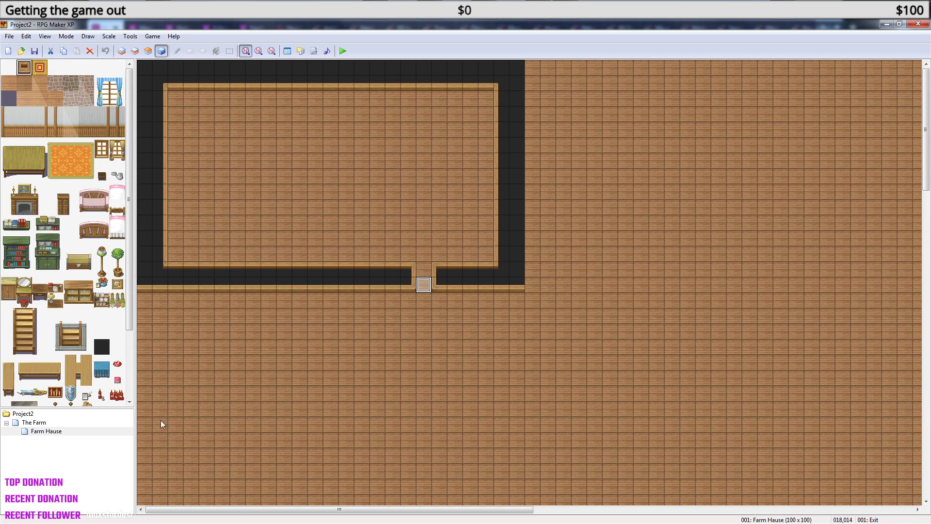
pyautogui.rightClick(54, 431)
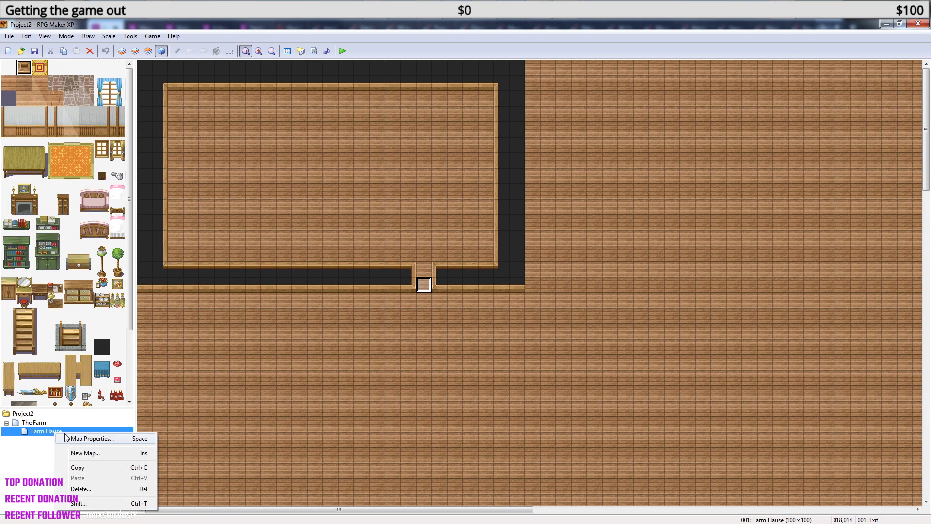
pyautogui.click(97, 452)
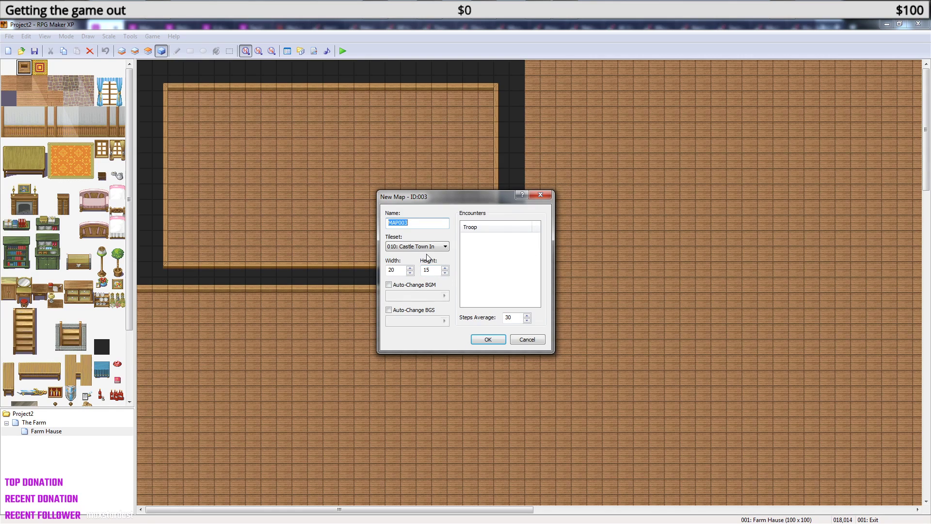
pyautogui.click(527, 339)
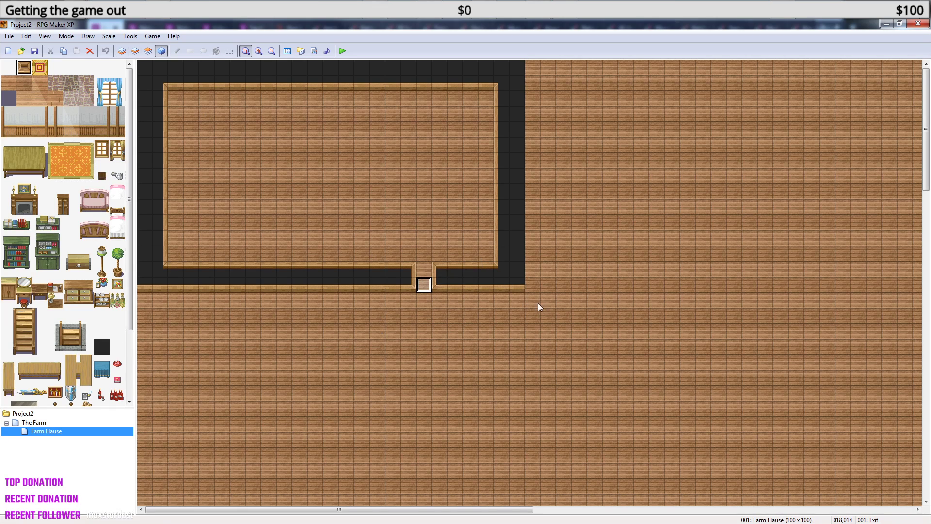
# - Check the tile coordinates at the room's lower-right corner and resize the Farm Hause map to 24 x 16
pyautogui.click(518, 286)
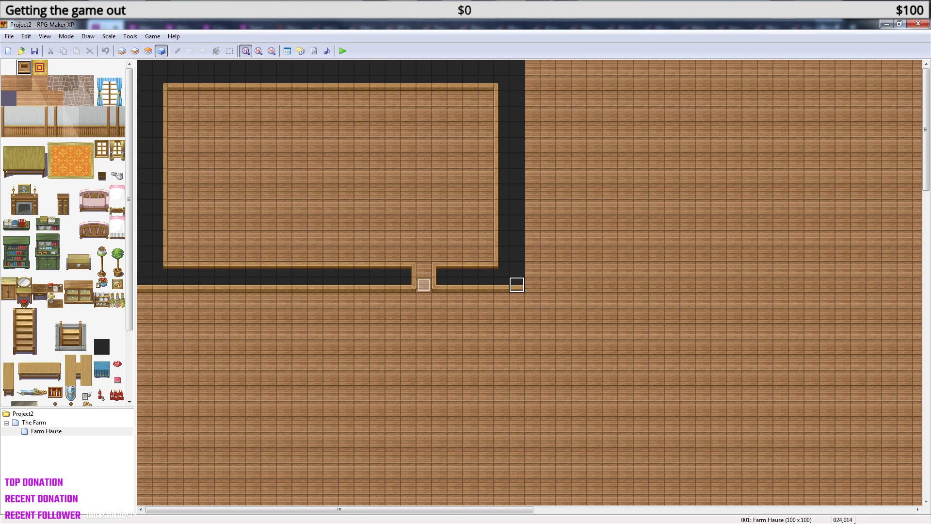
pyautogui.rightClick(46, 432)
pyautogui.click(105, 439)
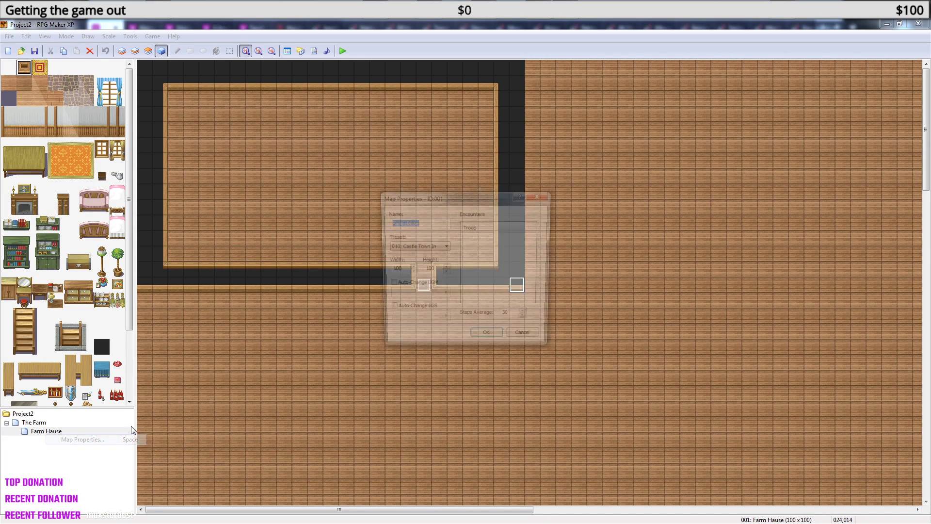
pyautogui.press('Tab')
pyautogui.press('Tab')
pyautogui.write('24')
pyautogui.doubleClick(428, 269)
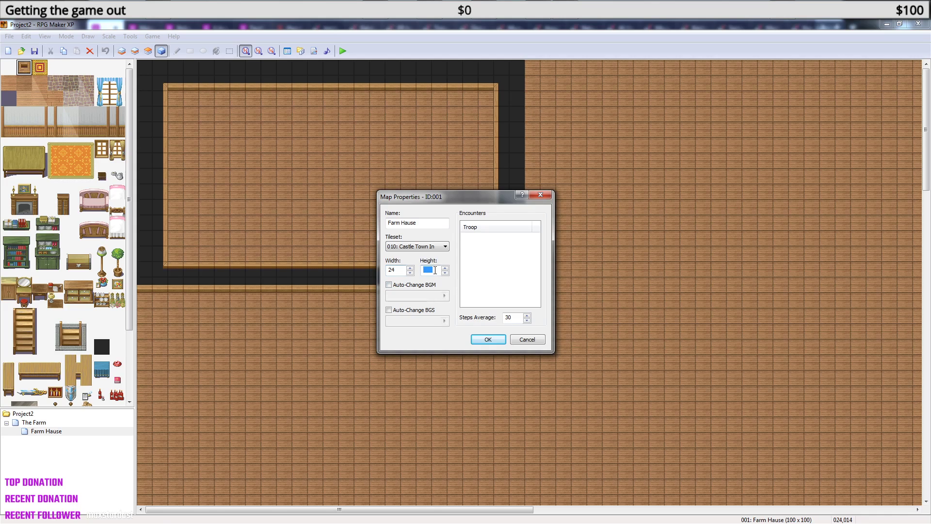
pyautogui.write('14')
pyautogui.click(494, 339)
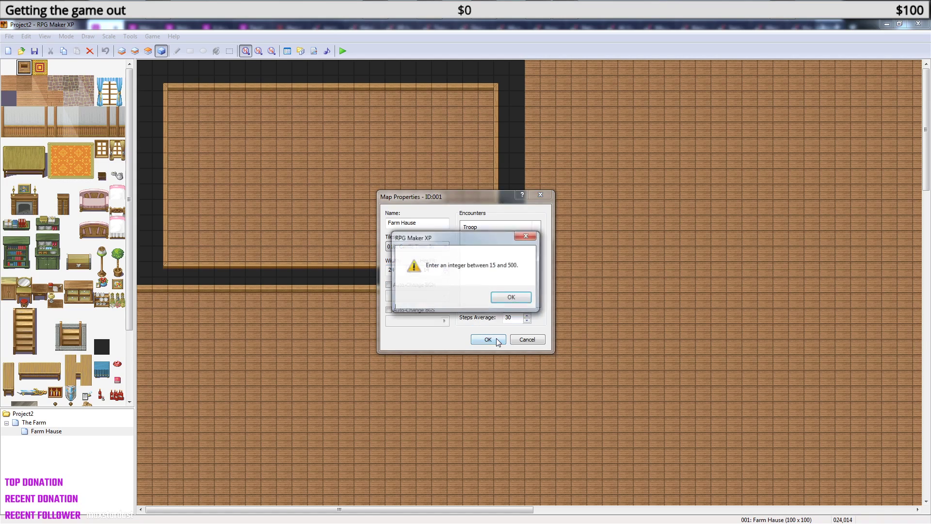
pyautogui.click(513, 300)
pyautogui.write('15')
pyautogui.click(445, 268)
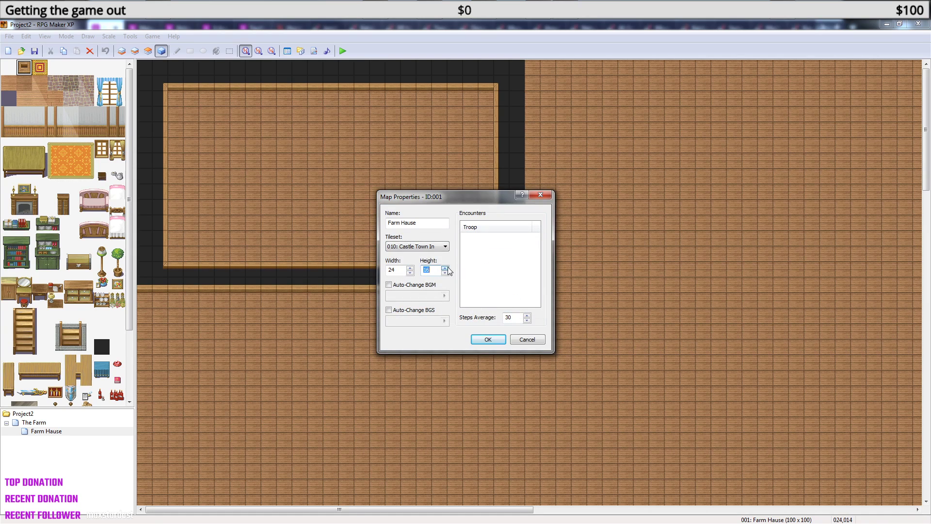
pyautogui.click(488, 340)
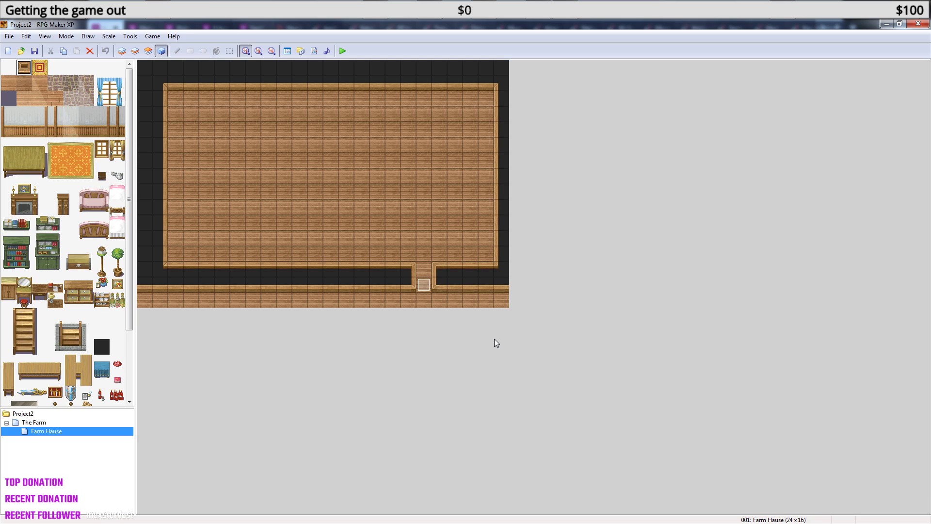
pyautogui.rightClick(59, 432)
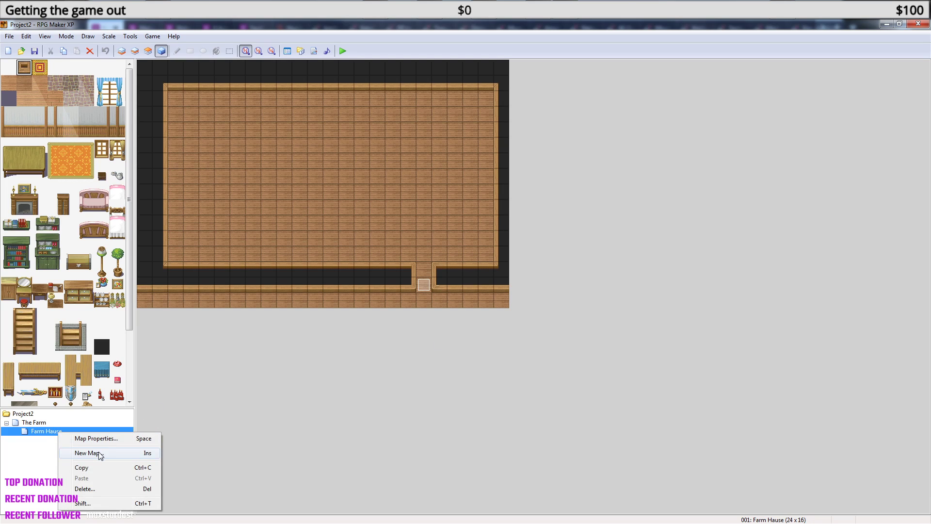
pyautogui.click(98, 452)
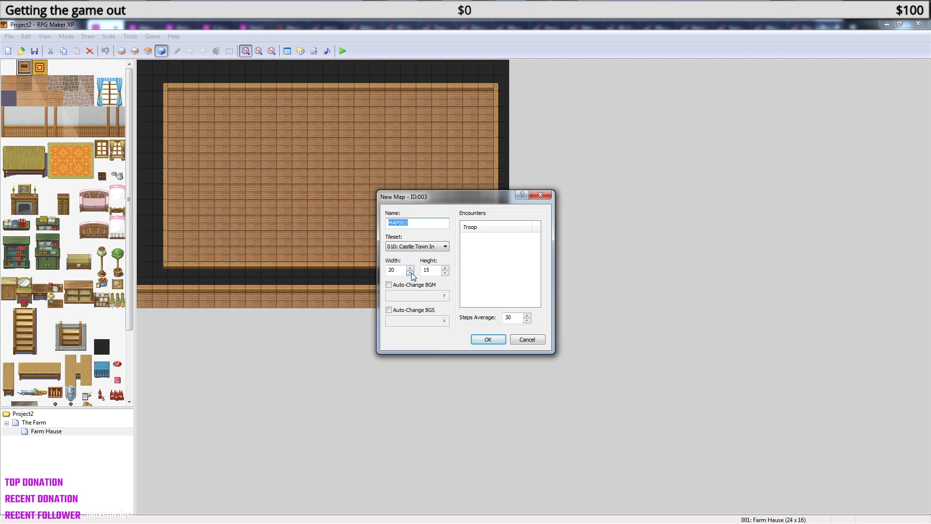
pyautogui.click(531, 339)
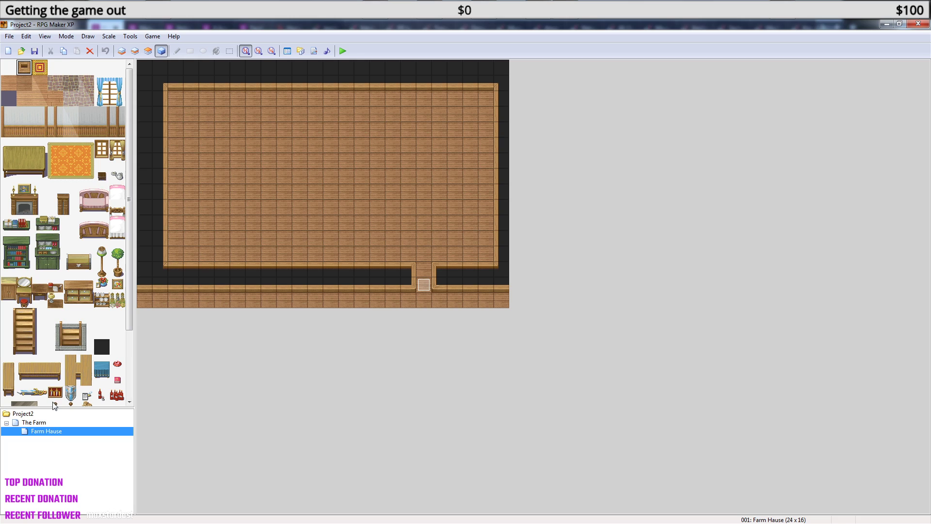
# - Set the Farm Hause map's width to 25 and height to 15
pyautogui.rightClick(48, 436)
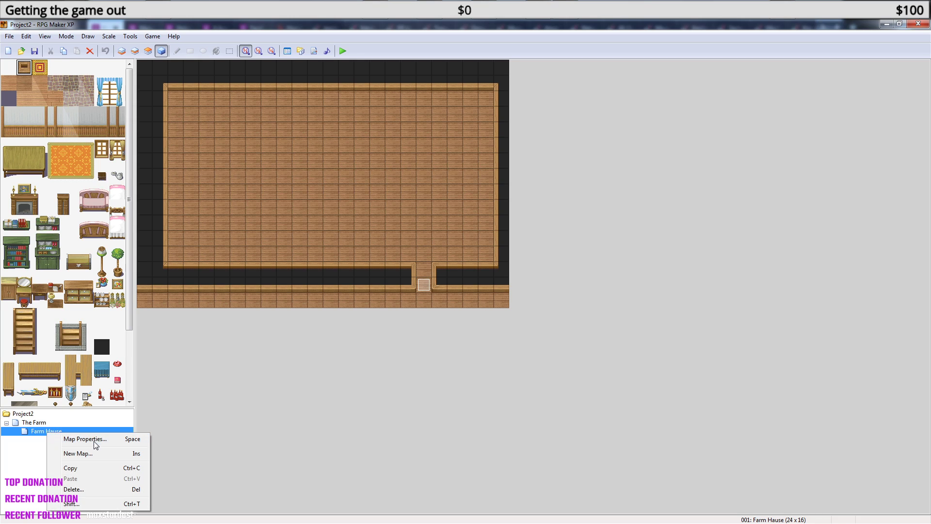
pyautogui.click(84, 439)
pyautogui.click(410, 267)
pyautogui.click(444, 273)
pyautogui.click(488, 339)
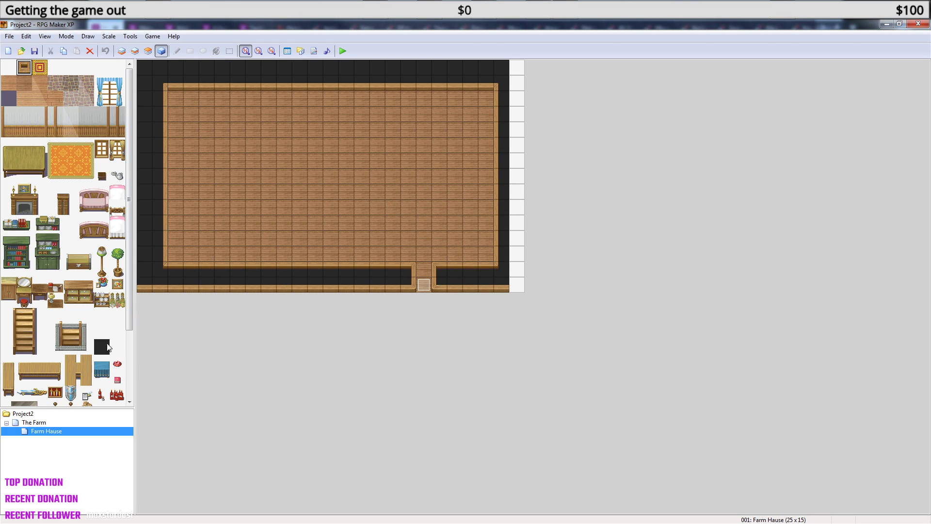
# - On the first layer, paint the black wall autotile over the map's blank right column and along its bottom row beside the doorway
pyautogui.click(26, 64)
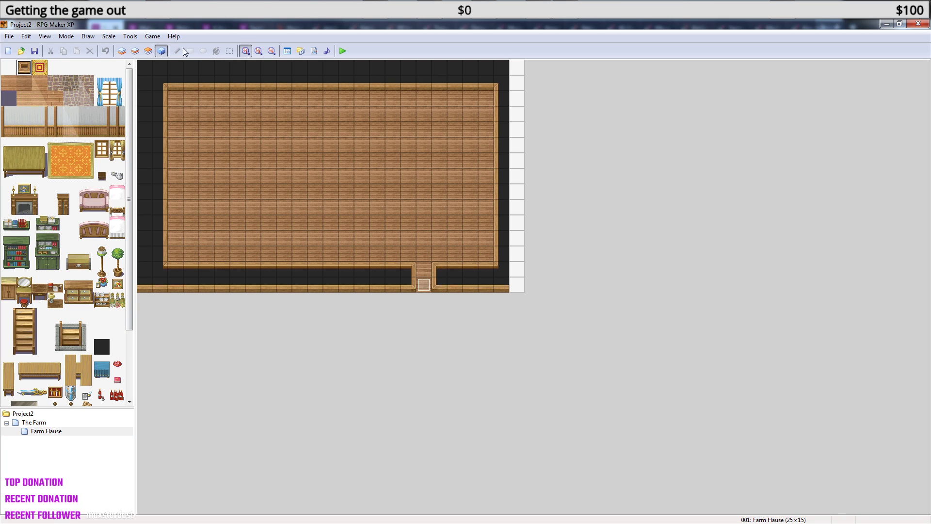
pyautogui.click(122, 51)
pyautogui.moveTo(517, 83)
pyautogui.mouseDown()
pyautogui.moveTo(517, 68)
pyautogui.moveTo(525, 284)
pyautogui.moveTo(473, 293)
pyautogui.moveTo(410, 285)
pyautogui.moveTo(123, 296)
pyautogui.mouseUp()
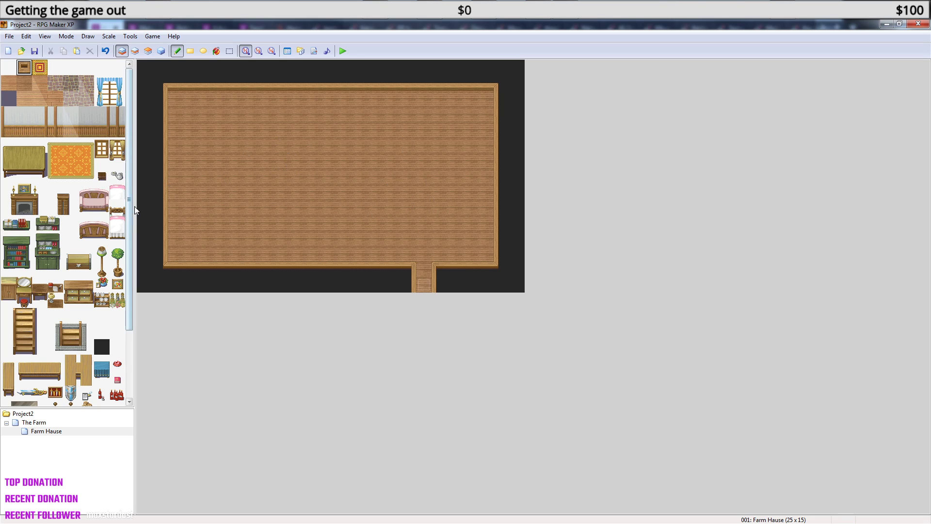
# - On layer 1, paint the plain plaster wall panel with wooden wainscot across the room's full upper wall
pyautogui.moveTo(25, 115); pyautogui.dragTo(26, 130)
pyautogui.moveTo(171, 105); pyautogui.dragTo(296, 102)
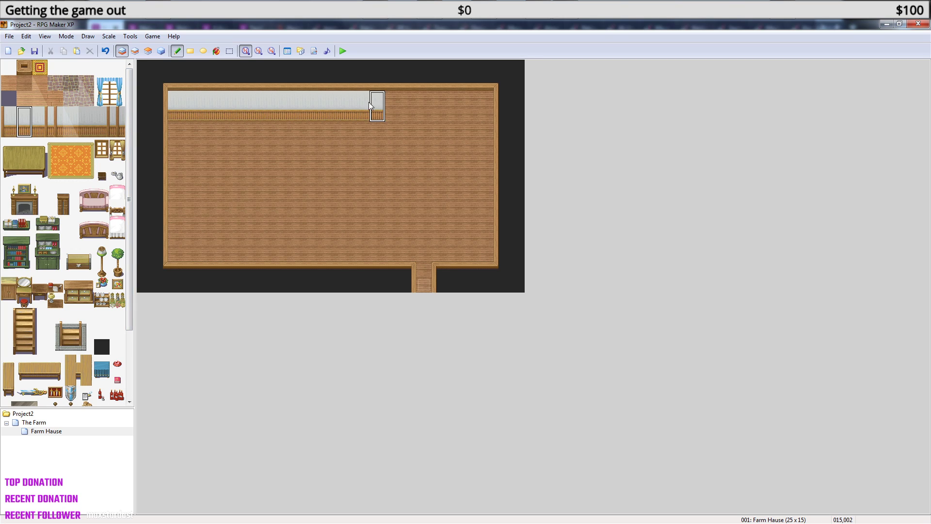
pyautogui.moveTo(369, 104); pyautogui.dragTo(456, 106)
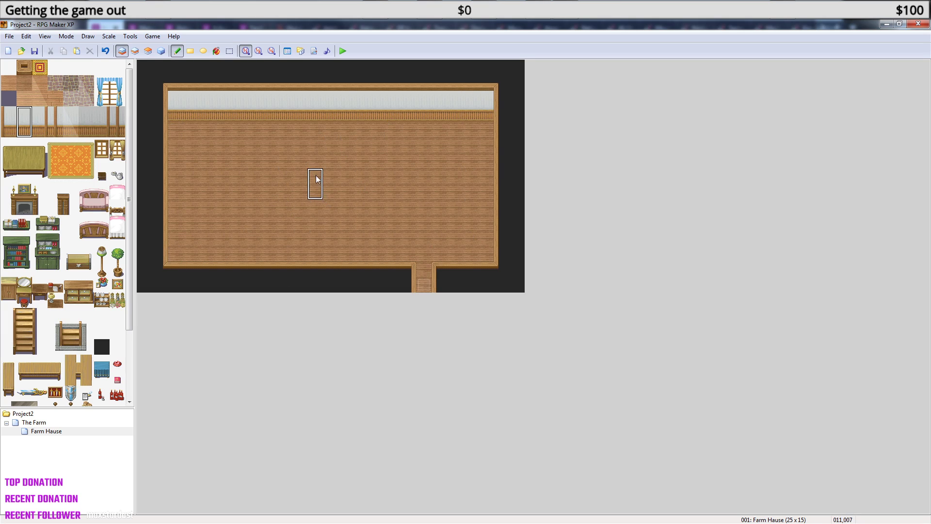
# - Cap the upper wall with the left-edge panel at its left end and the right-edge panel at its right end
pyautogui.click(46, 115)
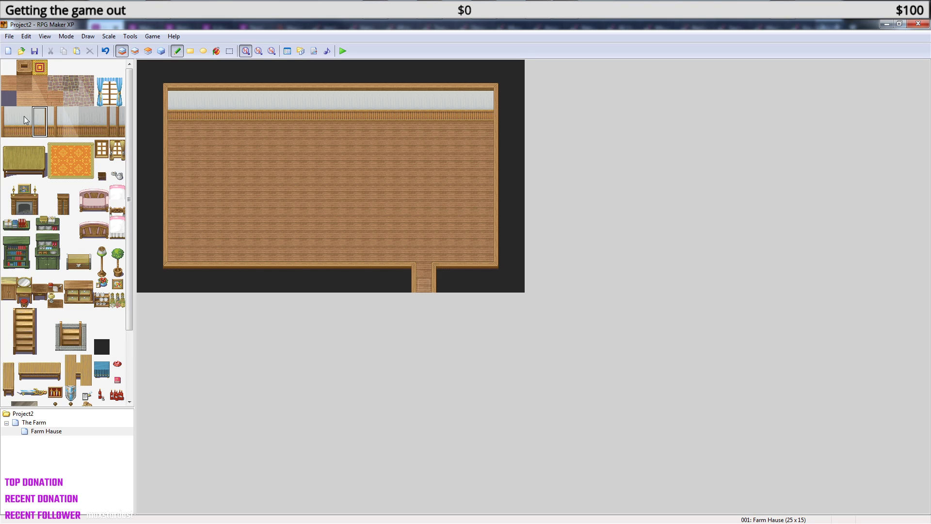
pyautogui.moveTo(8, 117); pyautogui.dragTo(7, 132)
pyautogui.click(178, 103)
pyautogui.click(40, 114)
pyautogui.click(484, 102)
# - Paint the wall panel with a wooden post over every tile between the upper wall's two end pieces
pyautogui.click(59, 112)
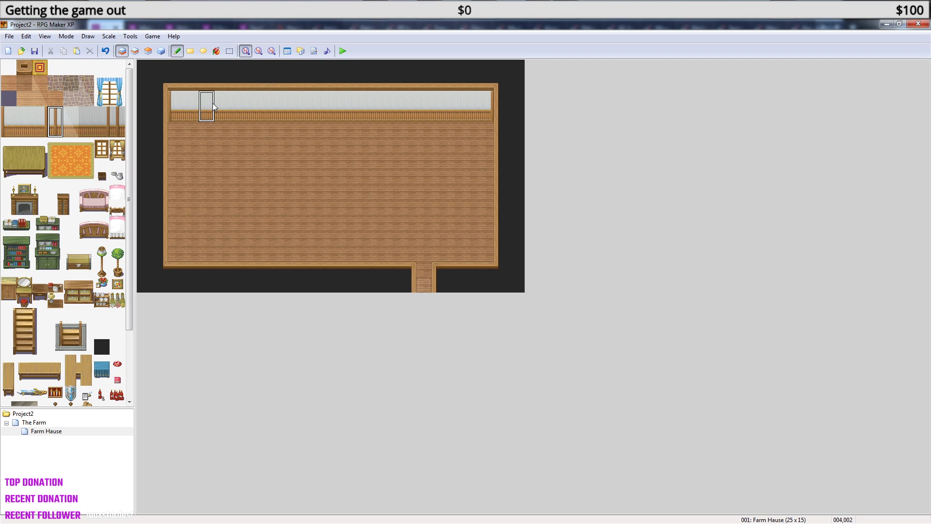
pyautogui.click(232, 108)
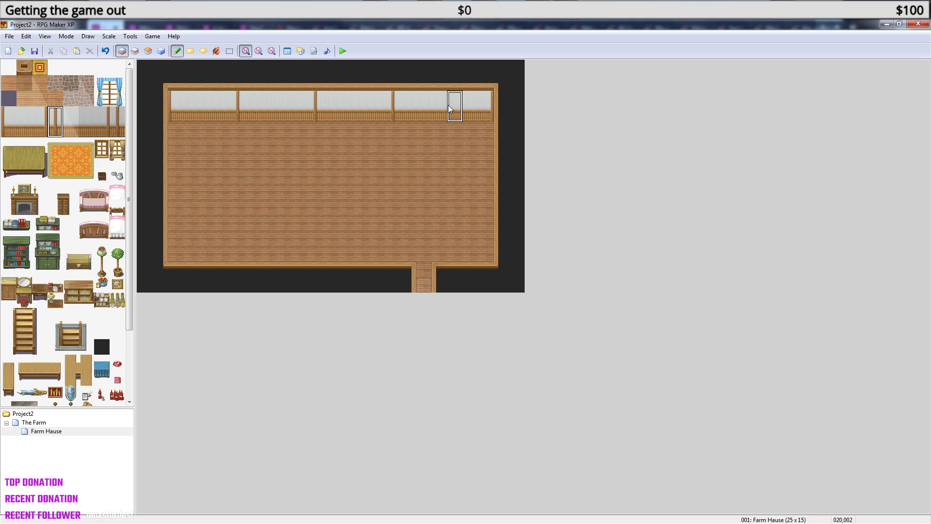
pyautogui.click(449, 105)
pyautogui.moveTo(462, 106); pyautogui.dragTo(359, 102)
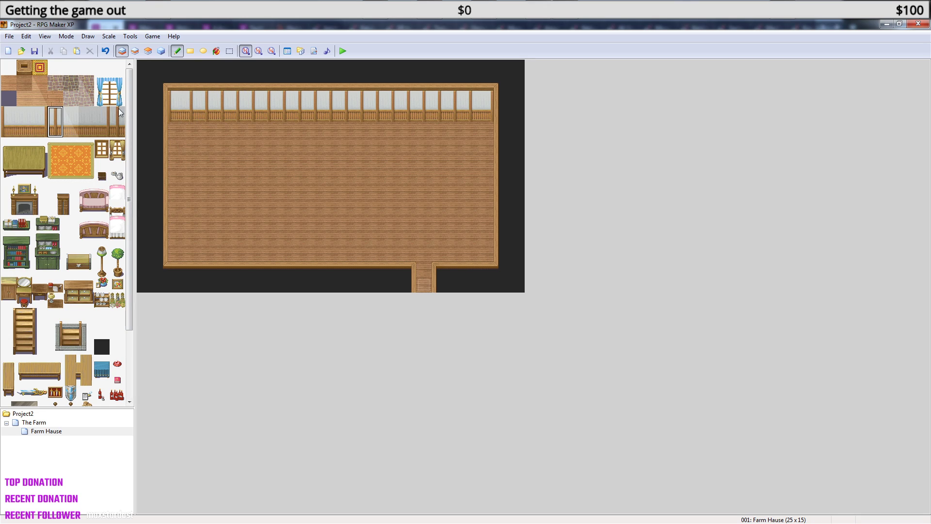
# - Replace post panels along the upper wall with plain panels, leaving one wooden post every four tiles
pyautogui.moveTo(19, 112); pyautogui.dragTo(21, 128)
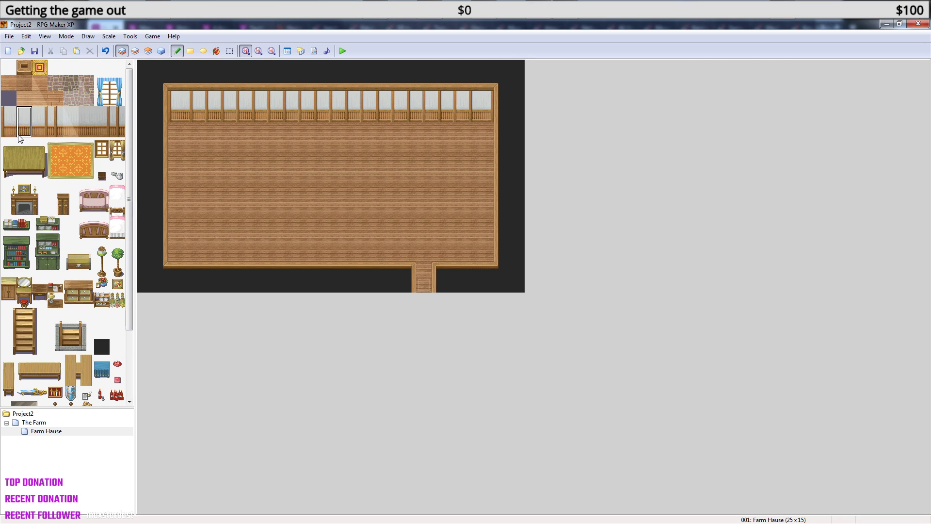
pyautogui.click(189, 105)
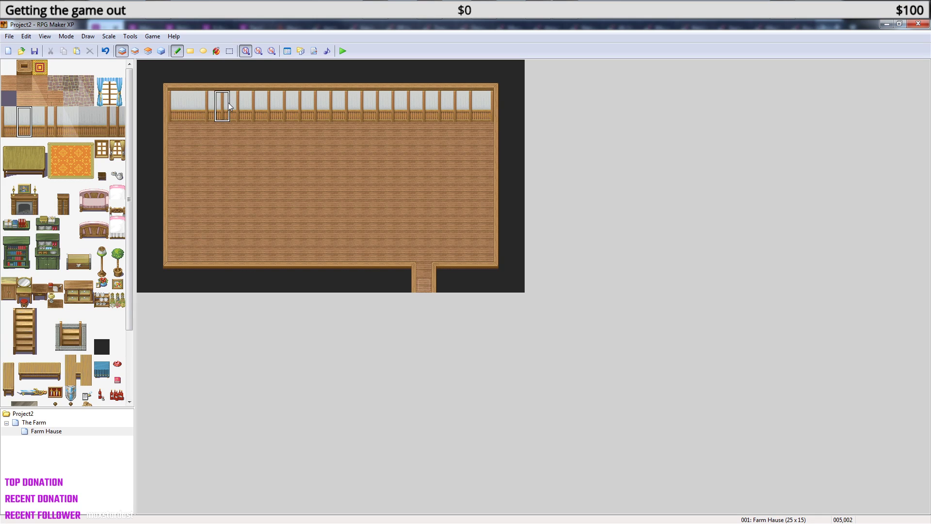
pyautogui.click(322, 106)
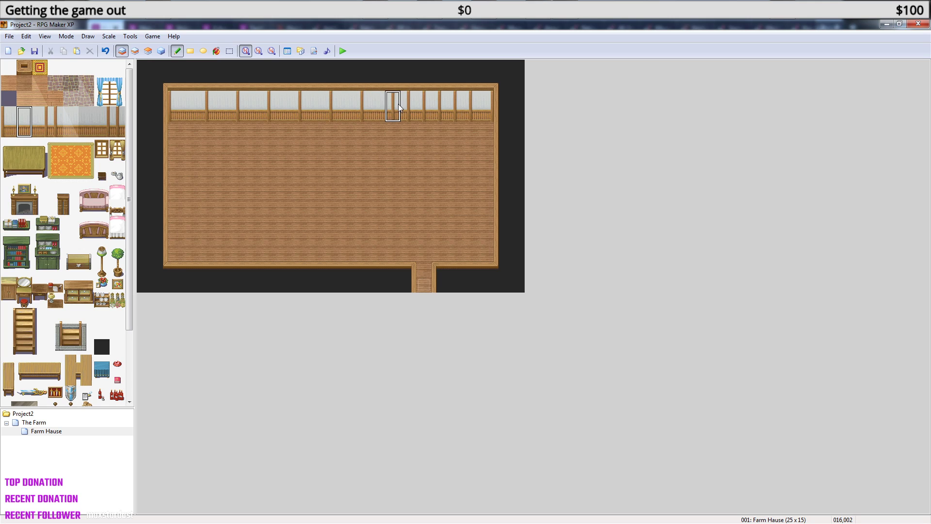
pyautogui.click(438, 104)
pyautogui.click(473, 104)
pyautogui.click(239, 100)
pyautogui.click(300, 99)
pyautogui.click(360, 101)
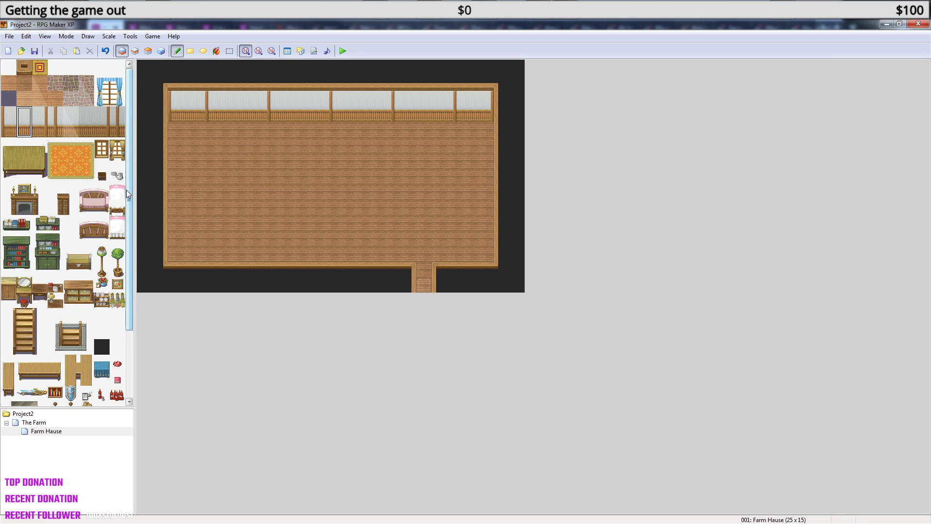
# - On layer 2, place the wooden staircase against the left wall just below the upper wall and clear leftover stair tiles
pyautogui.moveTo(14, 314); pyautogui.dragTo(36, 354)
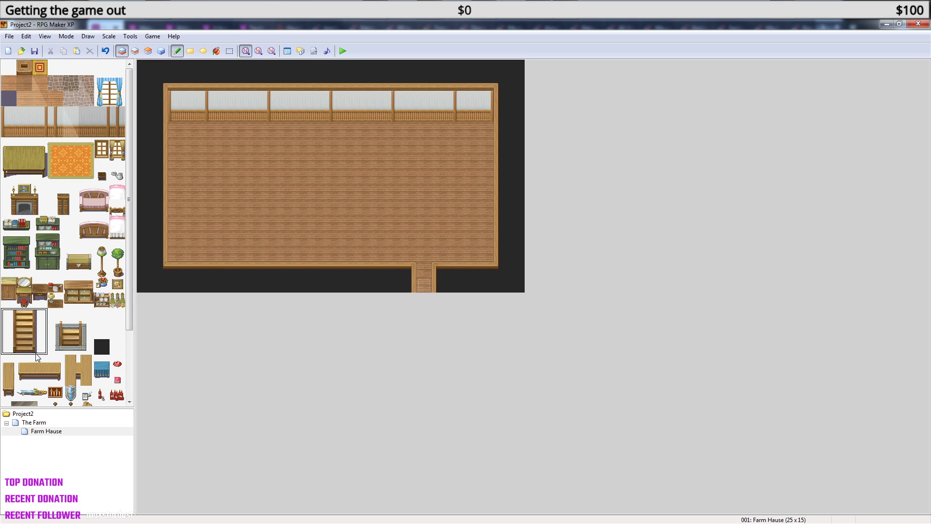
pyautogui.moveTo(130, 234); pyautogui.dragTo(130, 317)
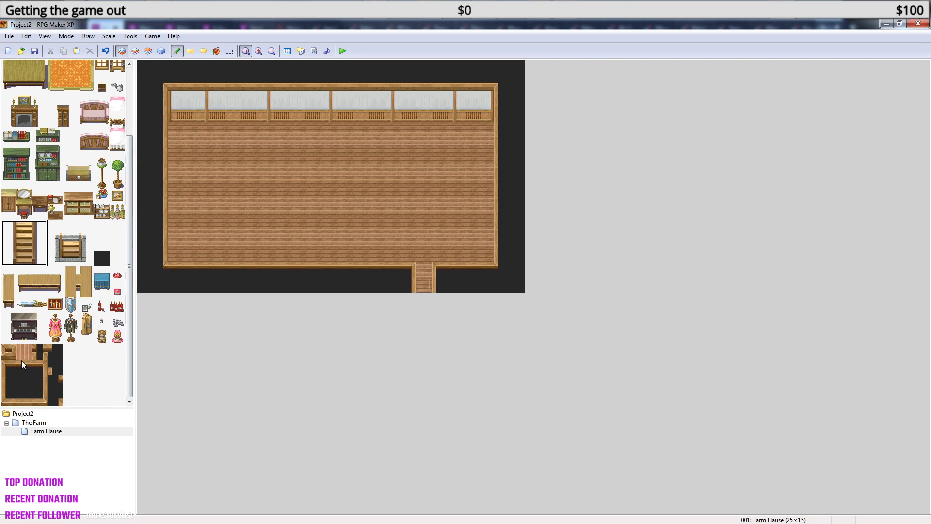
pyautogui.moveTo(13, 348); pyautogui.dragTo(59, 403)
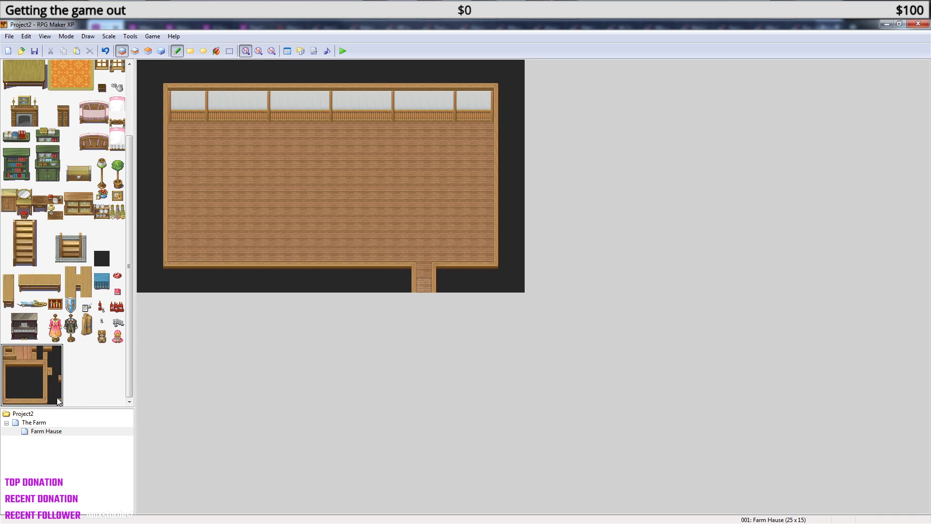
pyautogui.moveTo(9, 227); pyautogui.dragTo(37, 263)
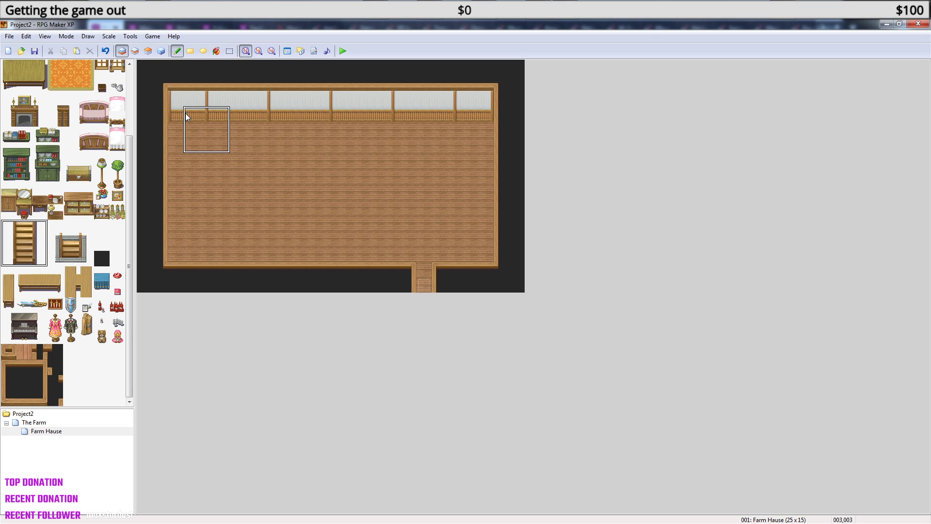
pyautogui.click(135, 51)
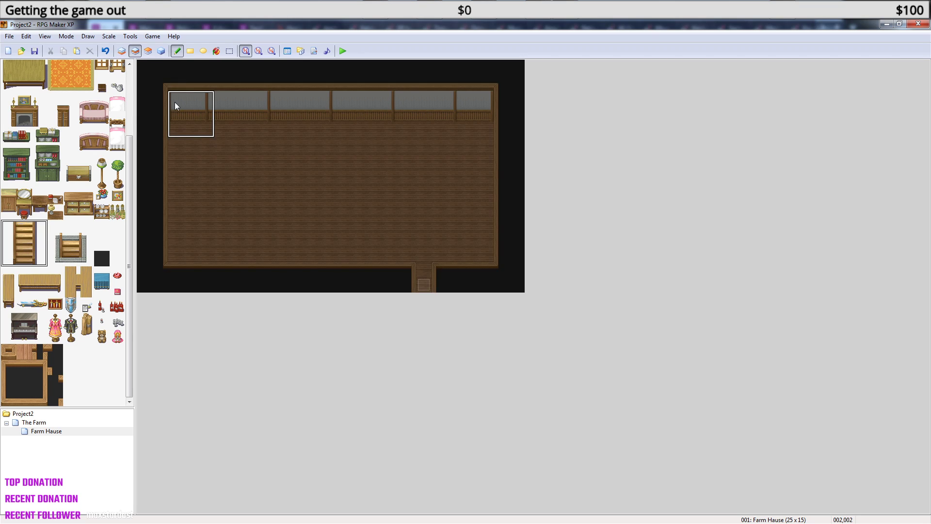
pyautogui.click(177, 127)
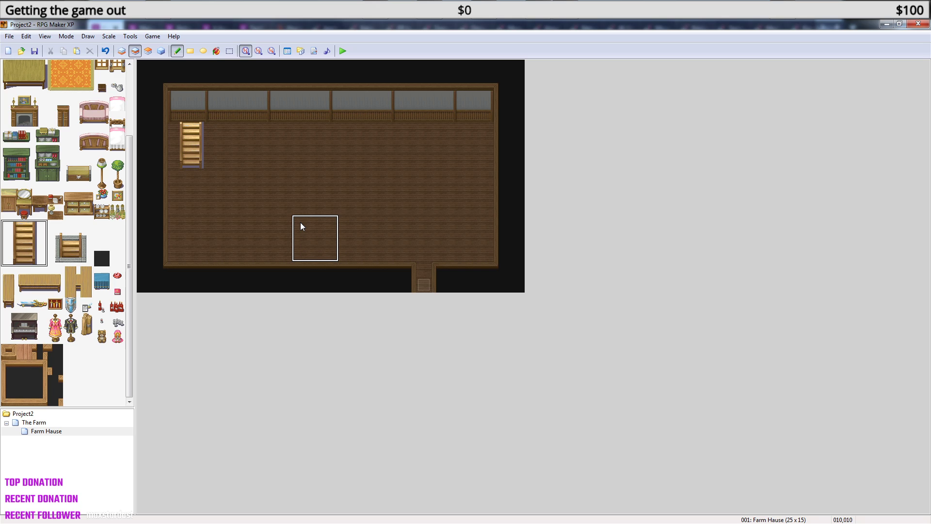
pyautogui.click(167, 134)
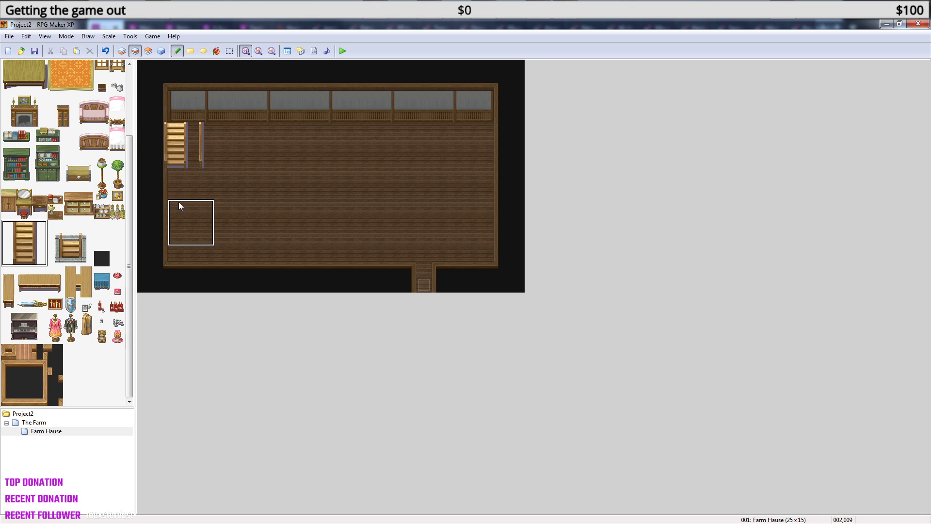
pyautogui.moveTo(221, 142); pyautogui.dragTo(224, 161, button='right')
pyautogui.moveTo(207, 164); pyautogui.dragTo(205, 150)
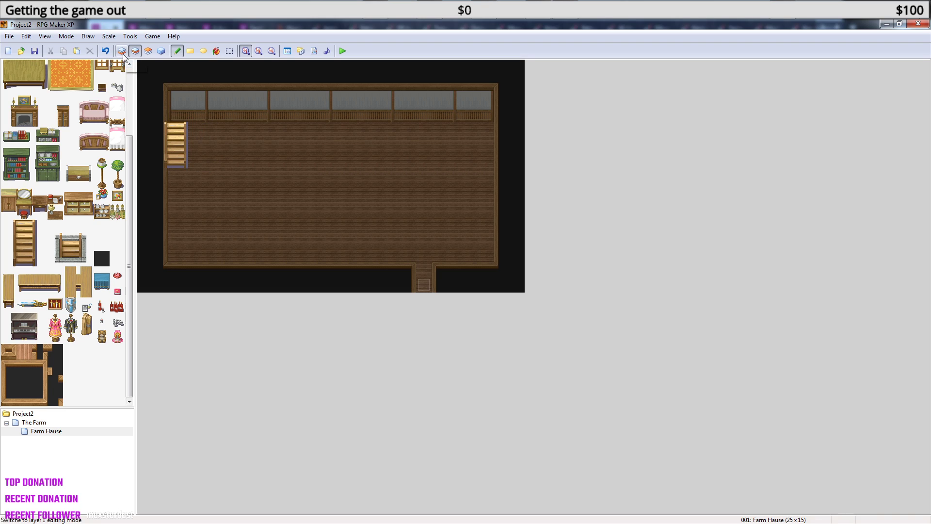
pyautogui.moveTo(168, 124)
pyautogui.mouseDown(button='right')
pyautogui.moveTo(167, 145)
pyautogui.moveTo(187, 166)
pyautogui.mouseUp(button='right')
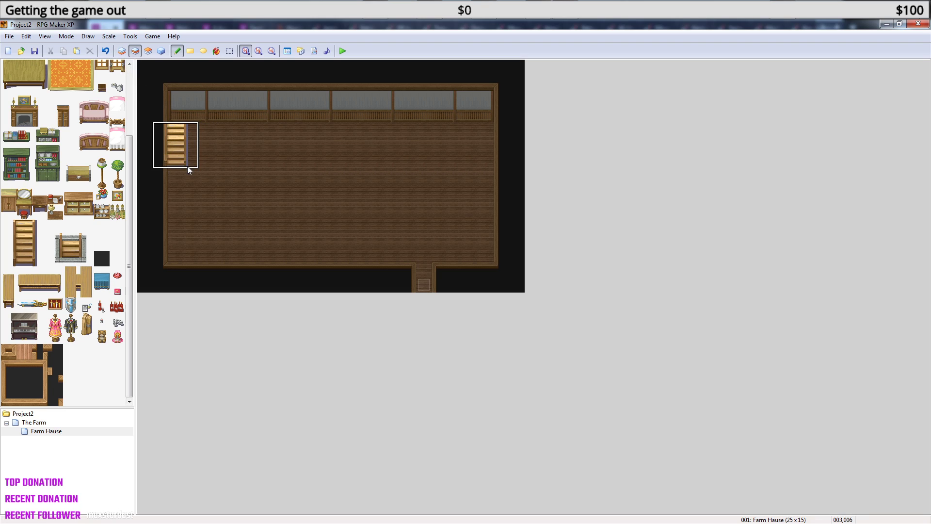
# - Try painting the black wall autotile on layer 3 down the room's left wall, and undo it
pyautogui.click(148, 51)
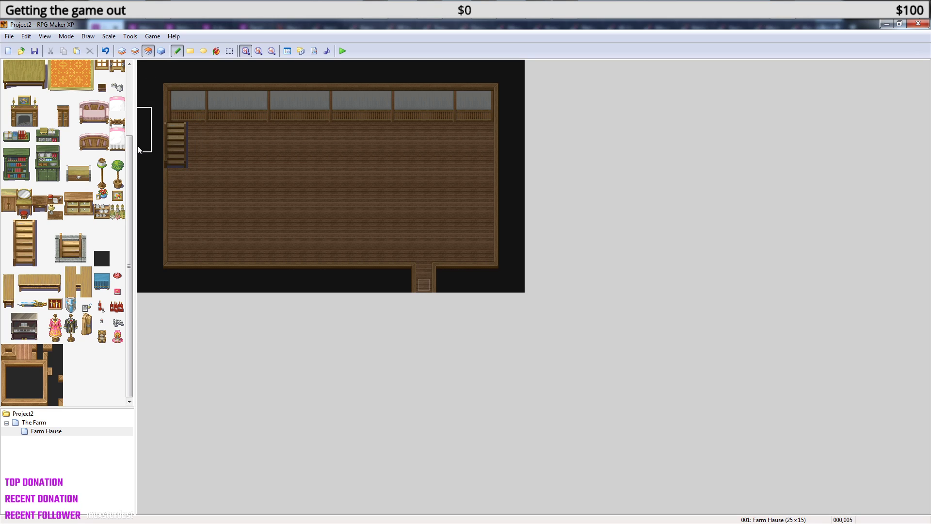
pyautogui.scroll(5, 45, 78)
pyautogui.click(24, 68)
pyautogui.click(160, 114)
pyautogui.moveTo(162, 169)
pyautogui.mouseDown()
pyautogui.moveTo(147, 174)
pyautogui.moveTo(160, 173)
pyautogui.moveTo(166, 240)
pyautogui.mouseUp()
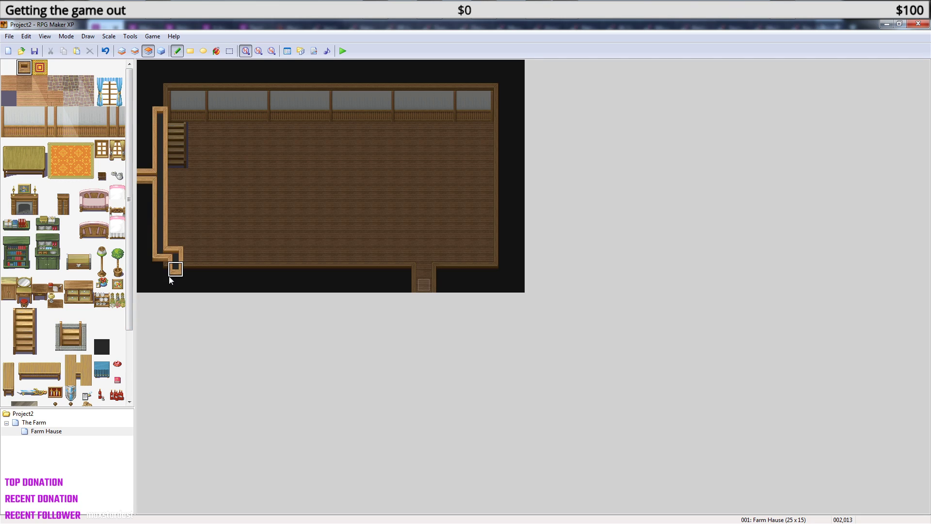
pyautogui.hotkey('ctrl', 'z')
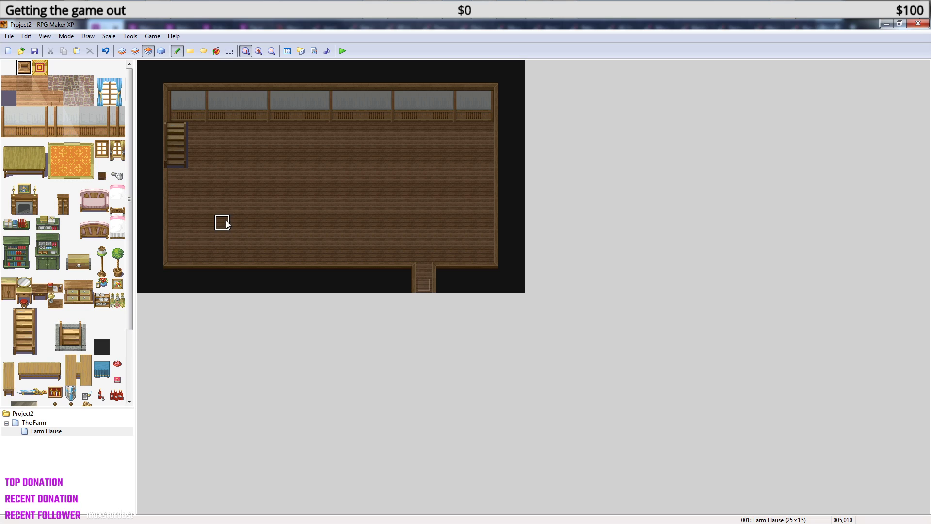
# - On layer 3, paint the black wall autotile all around the room over its border, leaving the doorway open
pyautogui.click(123, 52)
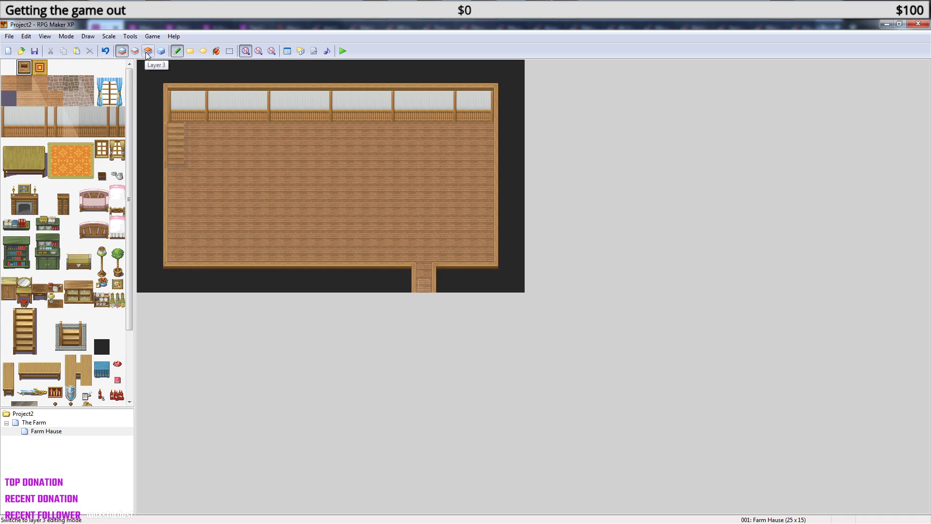
pyautogui.click(148, 51)
pyautogui.moveTo(145, 73)
pyautogui.mouseDown()
pyautogui.moveTo(491, 75)
pyautogui.moveTo(165, 68)
pyautogui.mouseUp()
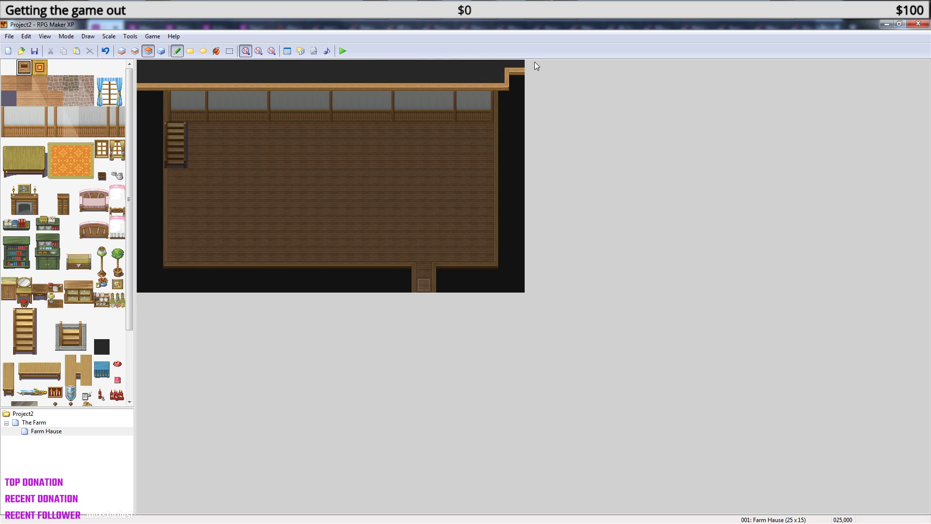
pyautogui.moveTo(507, 82)
pyautogui.mouseDown()
pyautogui.moveTo(505, 259)
pyautogui.moveTo(520, 308)
pyautogui.moveTo(514, 65)
pyautogui.mouseUp()
pyautogui.moveTo(501, 268)
pyautogui.mouseDown()
pyautogui.moveTo(445, 275)
pyautogui.moveTo(512, 285)
pyautogui.mouseUp()
pyautogui.moveTo(408, 288)
pyautogui.mouseDown()
pyautogui.moveTo(408, 272)
pyautogui.moveTo(209, 273)
pyautogui.moveTo(144, 283)
pyautogui.moveTo(399, 284)
pyautogui.mouseUp()
pyautogui.moveTo(171, 271)
pyautogui.mouseDown()
pyautogui.moveTo(155, 270)
pyautogui.moveTo(156, 112)
pyautogui.moveTo(143, 111)
pyautogui.moveTo(148, 269)
pyautogui.mouseUp()
pyautogui.moveTo(160, 114)
pyautogui.mouseDown()
pyautogui.moveTo(188, 114)
pyautogui.moveTo(194, 86)
pyautogui.moveTo(176, 100)
pyautogui.mouseUp()
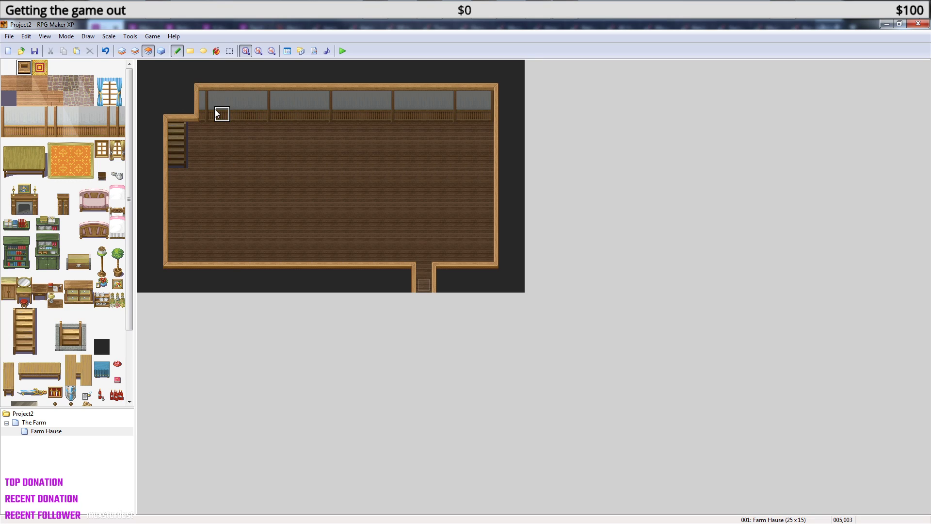
pyautogui.hotkey('ctrl', 'z')
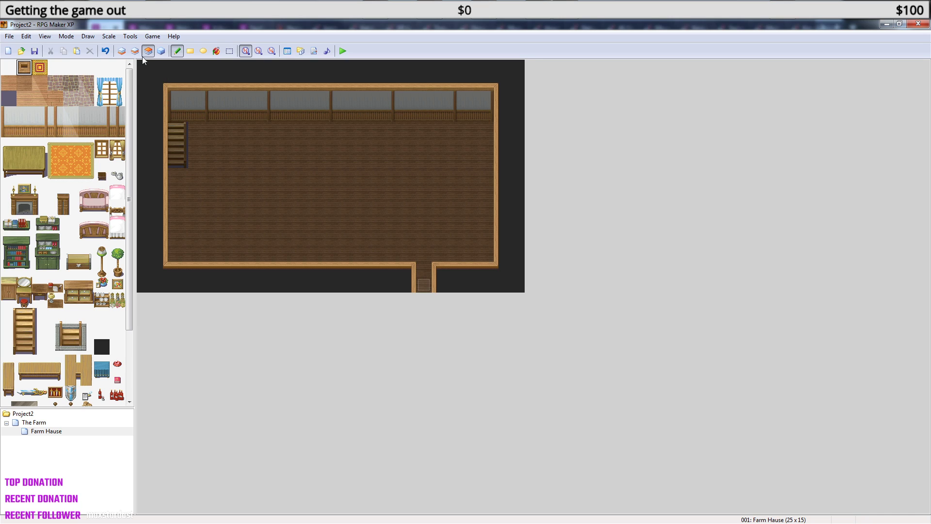
# - On layer 1, fill the upper-left corner above the stairs with the black wall autotile and compare the result across the layers
pyautogui.click(121, 51)
pyautogui.moveTo(170, 86); pyautogui.dragTo(173, 102)
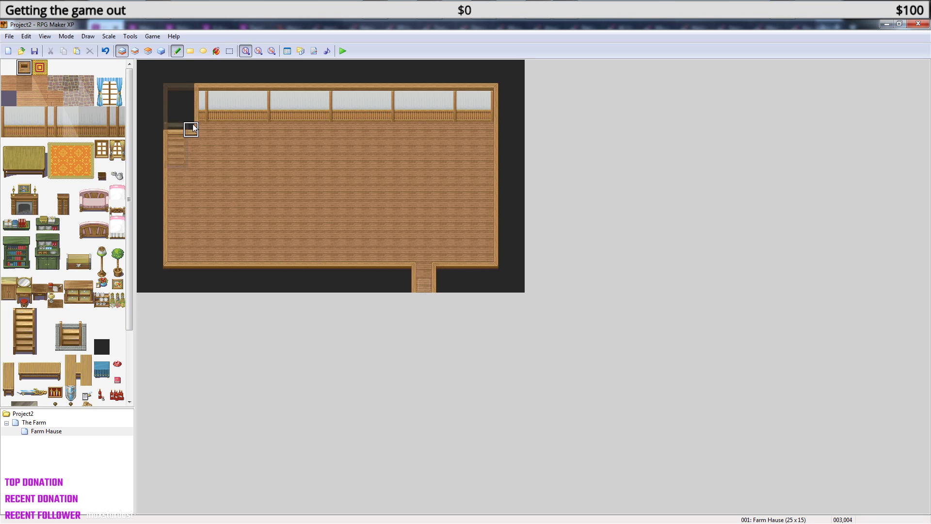
pyautogui.click(162, 51)
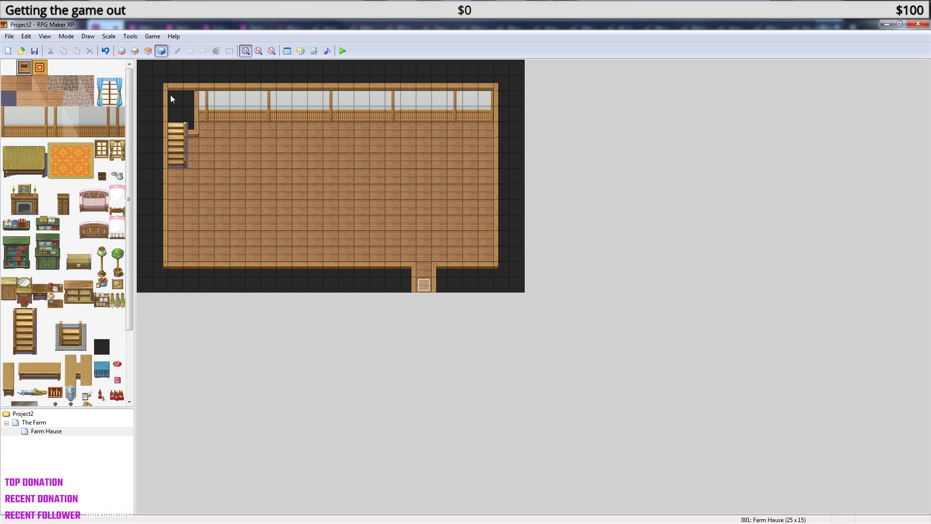
pyautogui.click(134, 51)
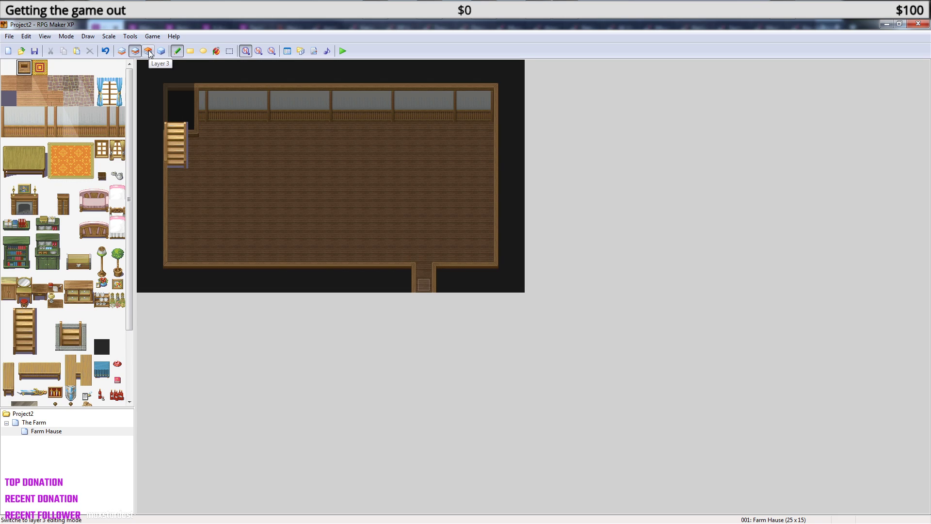
pyautogui.click(148, 51)
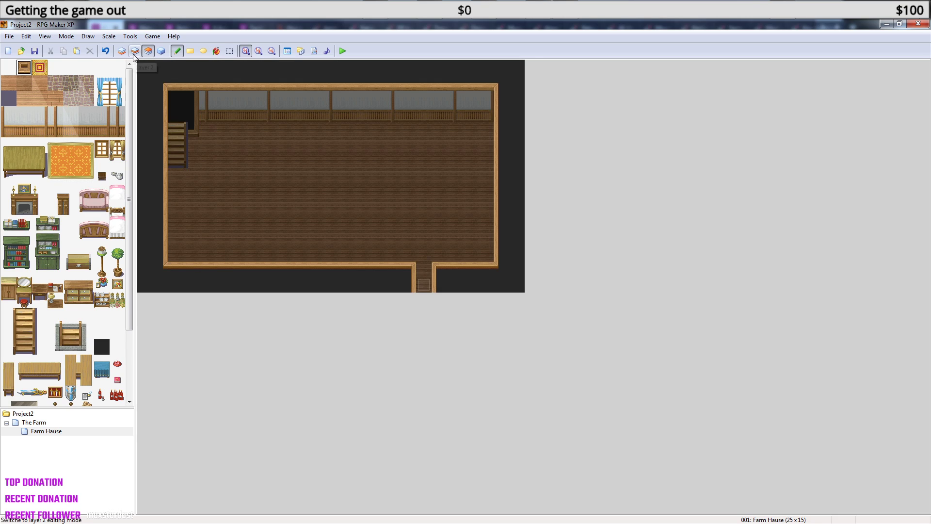
# - Try covering the upper-left corner on layer 3 with the plain black tile and the black wall autotile
pyautogui.click(101, 346)
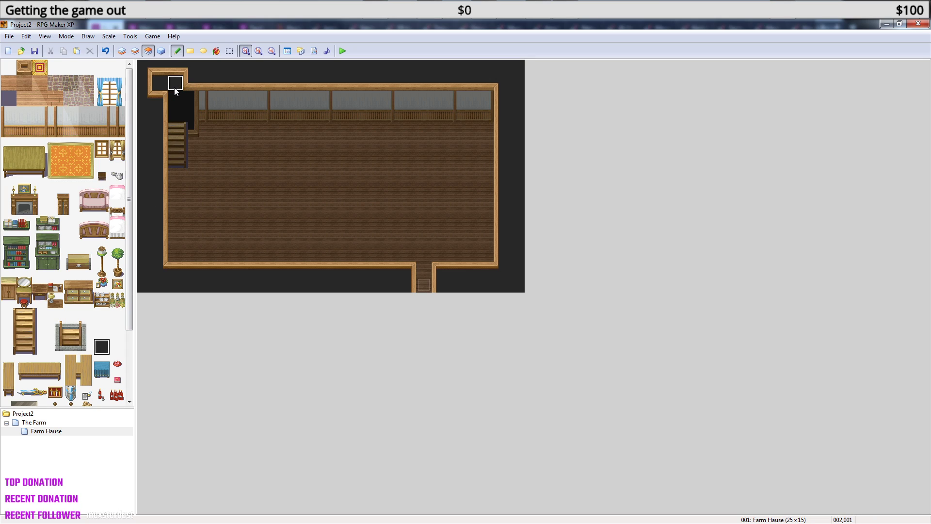
pyautogui.moveTo(171, 92)
pyautogui.mouseDown()
pyautogui.moveTo(145, 68)
pyautogui.moveTo(161, 86)
pyautogui.mouseUp()
pyautogui.click(122, 52)
pyautogui.click(148, 51)
pyautogui.click(24, 67)
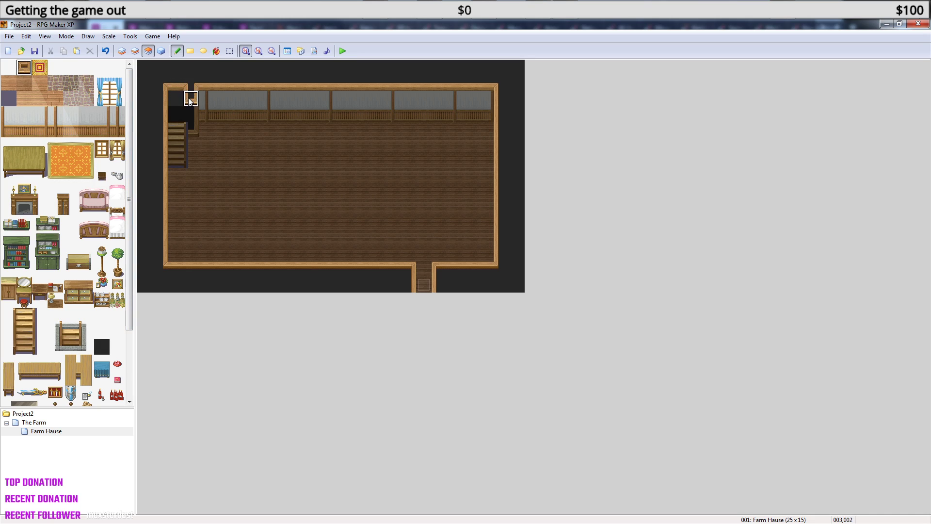
pyautogui.moveTo(167, 127); pyautogui.dragTo(176, 81)
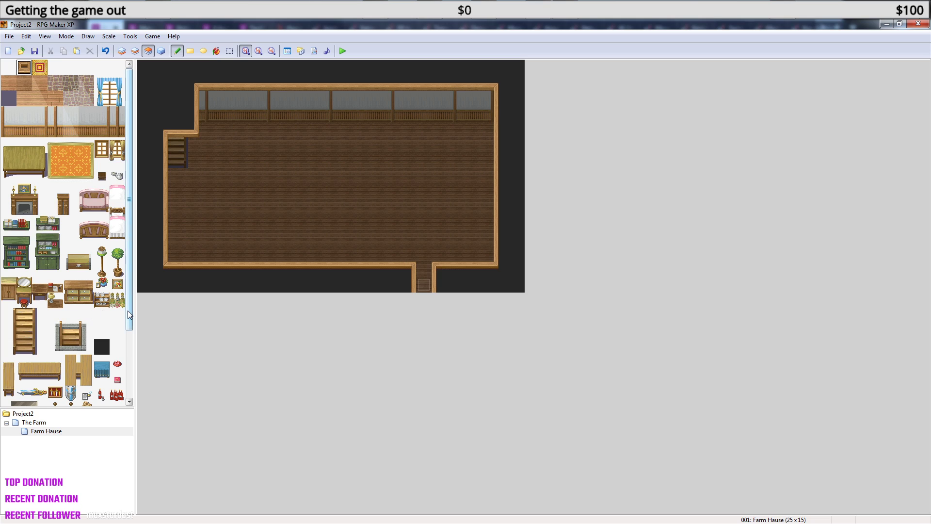
# - Erase the layer 3 tiles over the upper-left corner above the stairs and one left wall tile beside it
pyautogui.moveTo(127, 310)
pyautogui.mouseDown()
pyautogui.moveTo(129, 377)
pyautogui.moveTo(127, 293)
pyautogui.mouseUp()
pyautogui.rightClick(217, 156)
pyautogui.click(196, 123)
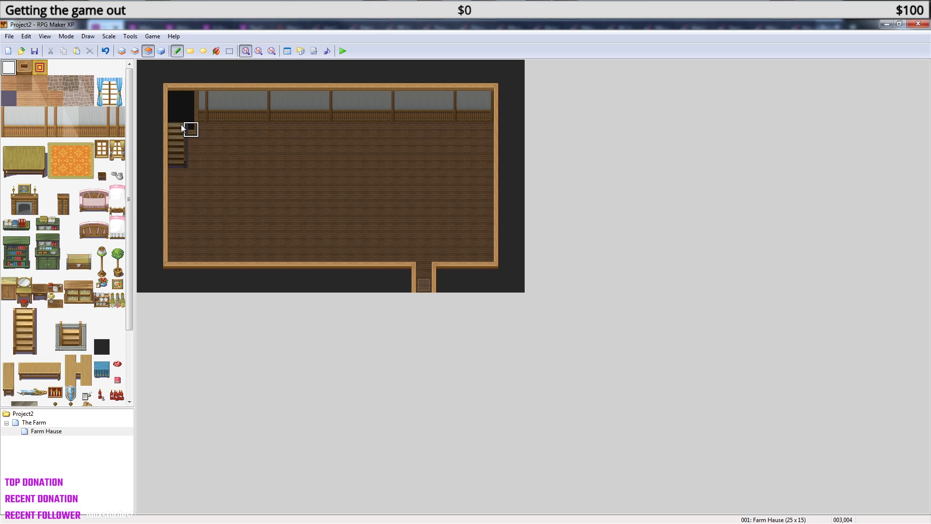
pyautogui.click(167, 98)
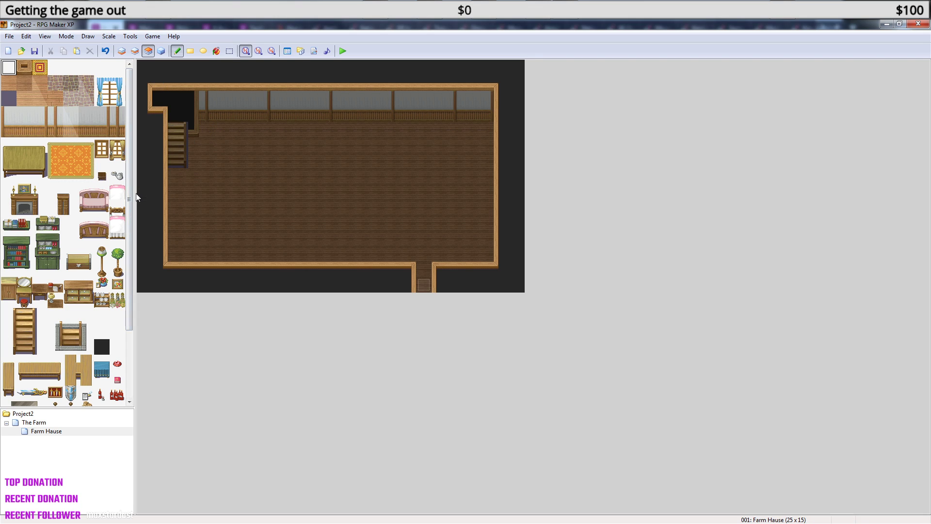
pyautogui.scroll(-3, 129, 218)
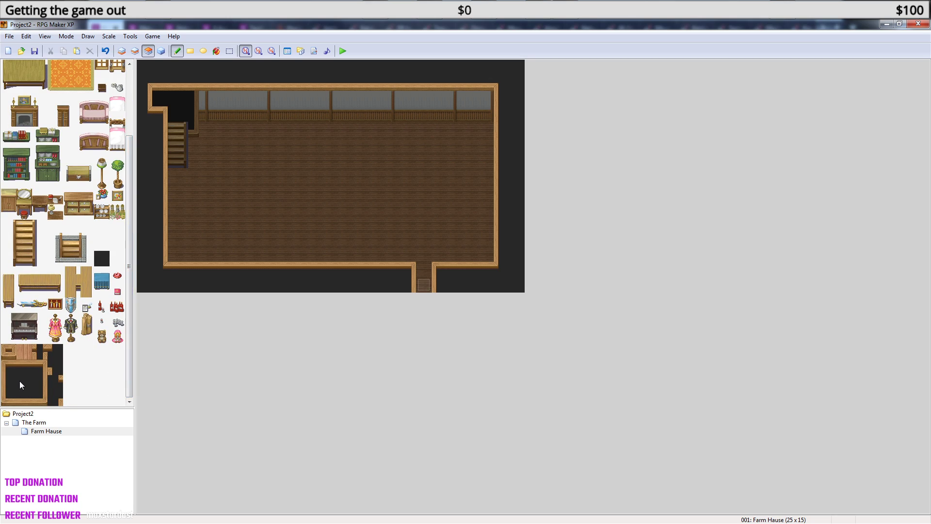
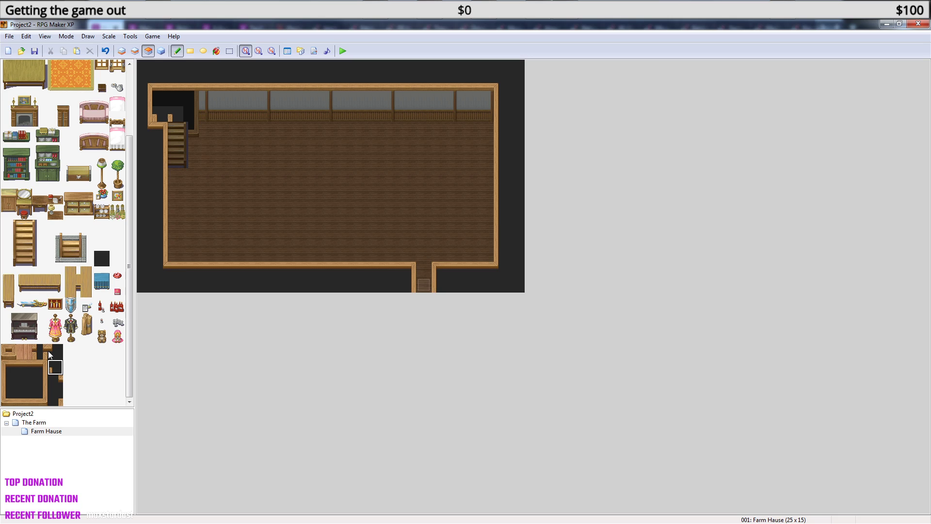
pyautogui.click(57, 398)
pyautogui.click(160, 130)
pyautogui.hotkey('ctrl', 'z')
pyautogui.click(58, 381)
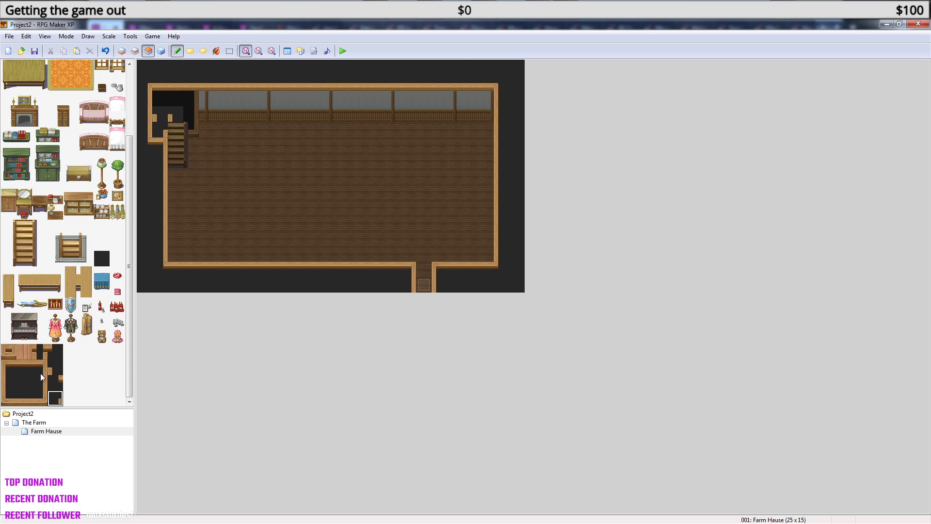
pyautogui.click(54, 353)
pyautogui.click(57, 398)
pyautogui.click(125, 54)
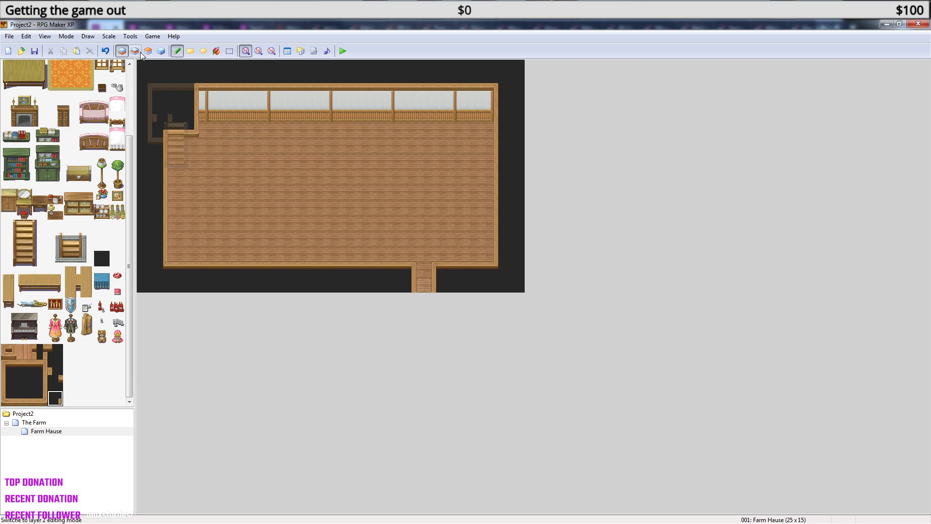
pyautogui.click(147, 51)
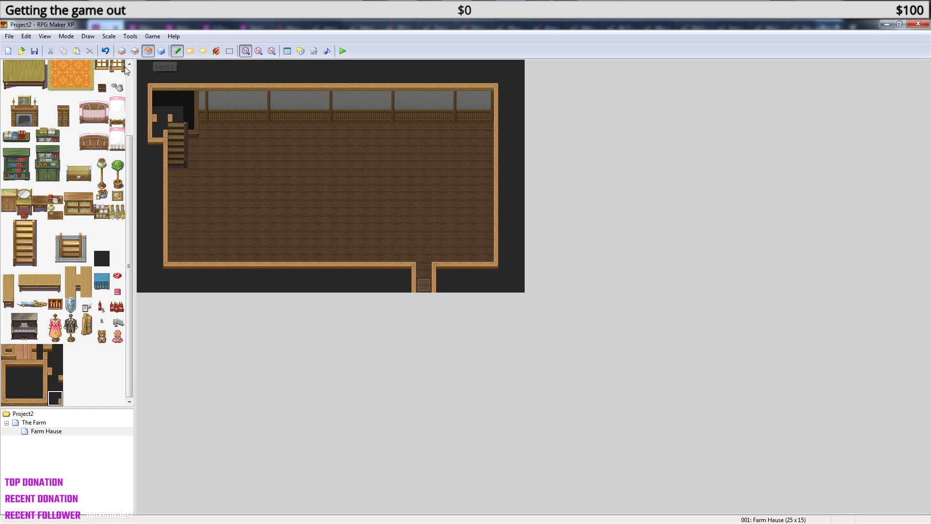
# - Clear the wall edging and dark tiles of the alcove around the top of the staircase on layer 3
pyautogui.scroll(2, 131, 168)
pyautogui.click(24, 67)
pyautogui.moveTo(149, 140)
pyautogui.mouseDown()
pyautogui.moveTo(157, 88)
pyautogui.moveTo(172, 111)
pyautogui.moveTo(186, 112)
pyautogui.moveTo(189, 83)
pyautogui.mouseUp()
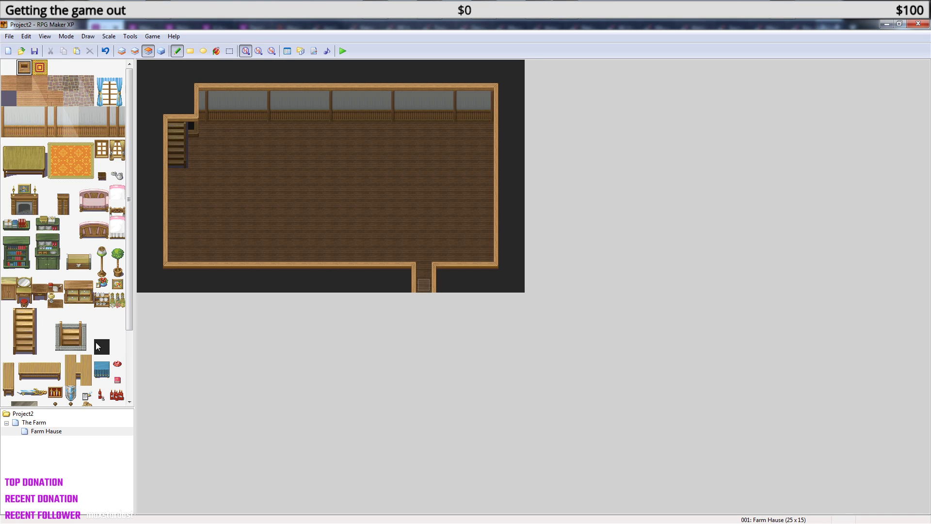
# - On layer 1, patch the gap at the staircase with wood floor and place two-tile-high wall pieces beside and behind the stairs
pyautogui.click(122, 51)
pyautogui.rightClick(194, 131)
pyautogui.moveTo(193, 129); pyautogui.dragTo(175, 129)
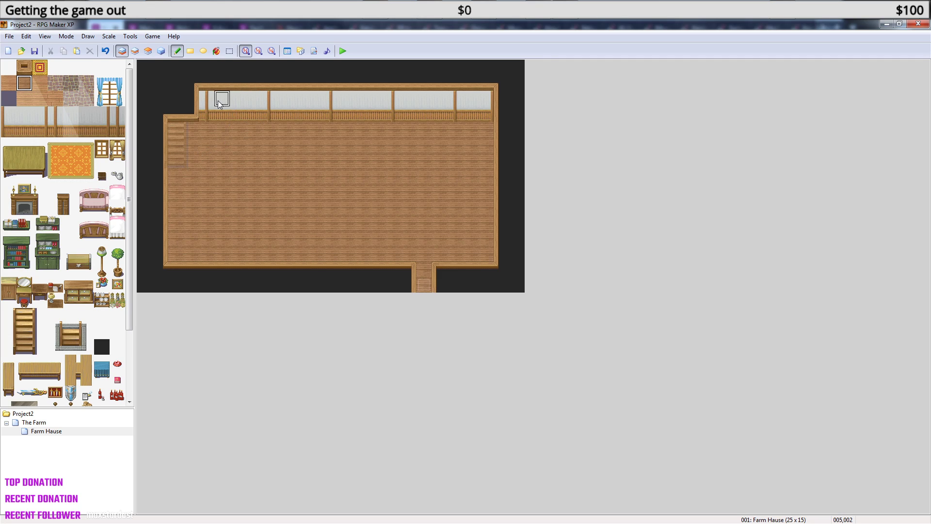
pyautogui.moveTo(483, 97); pyautogui.dragTo(485, 112, button='right')
pyautogui.click(194, 140)
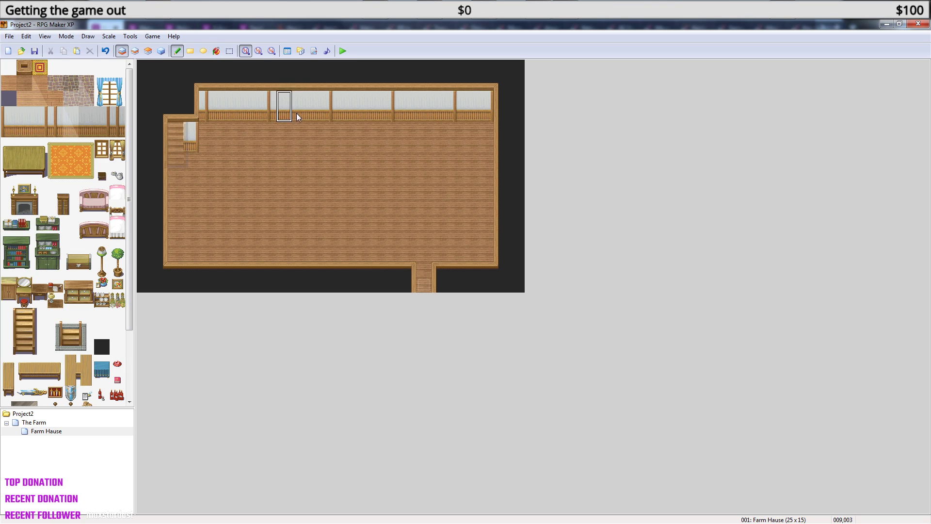
pyautogui.click(179, 141)
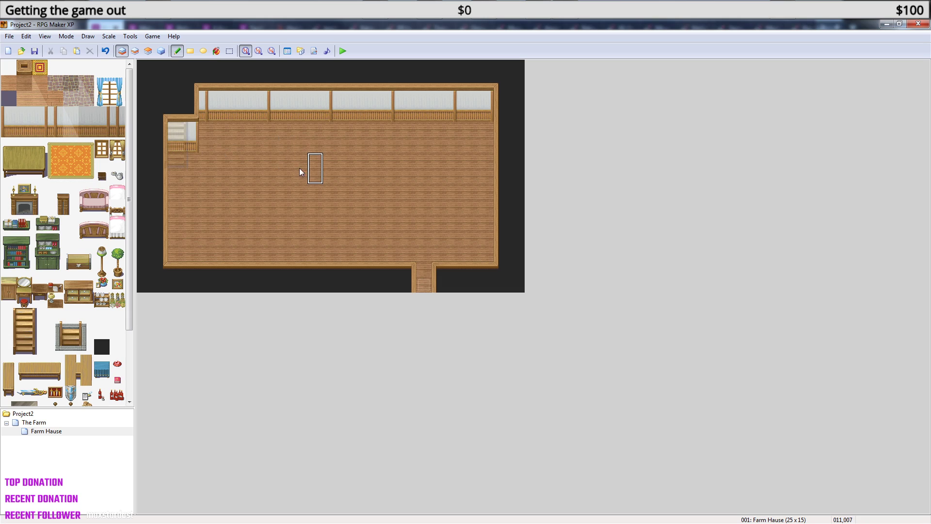
# - Use the left-end wall piece without the extra post at the start of the back wall and behind the stairs
pyautogui.click(206, 95)
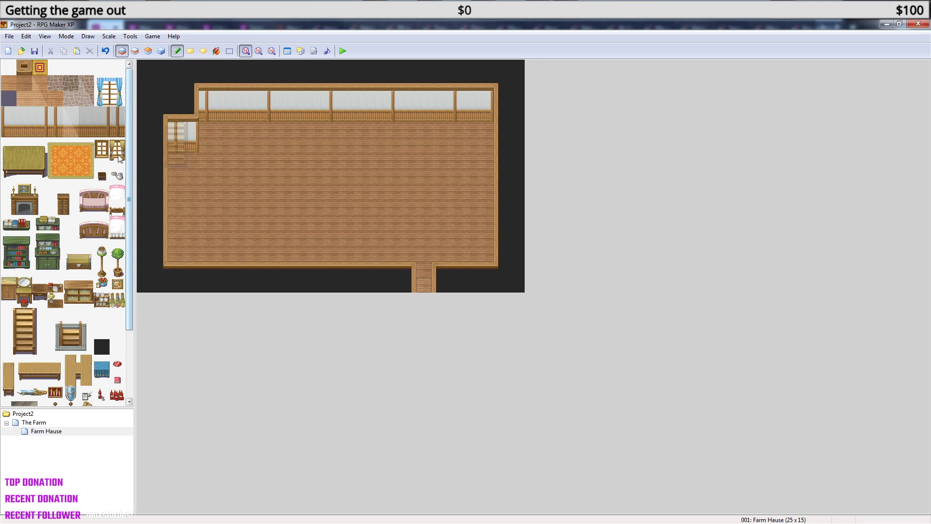
pyautogui.click(8, 114)
pyautogui.moveTo(8, 115); pyautogui.dragTo(8, 129)
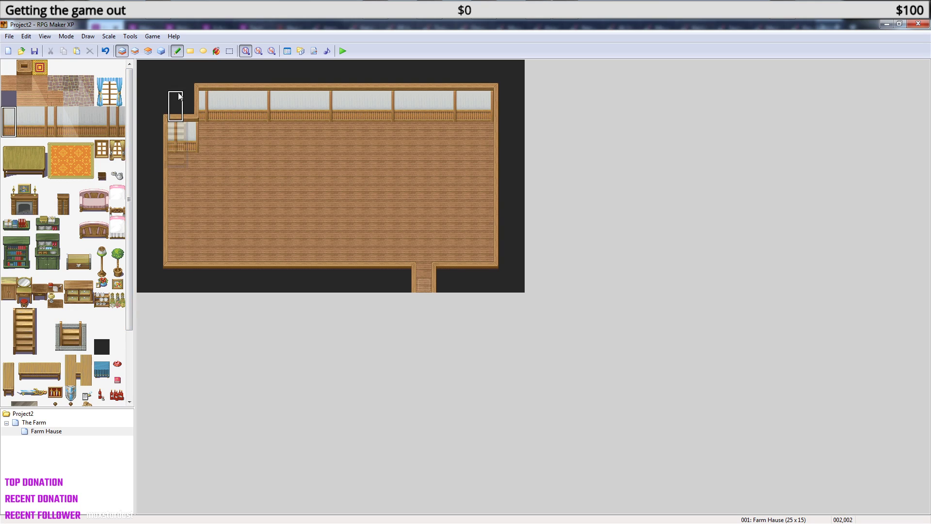
pyautogui.click(204, 97)
pyautogui.click(176, 128)
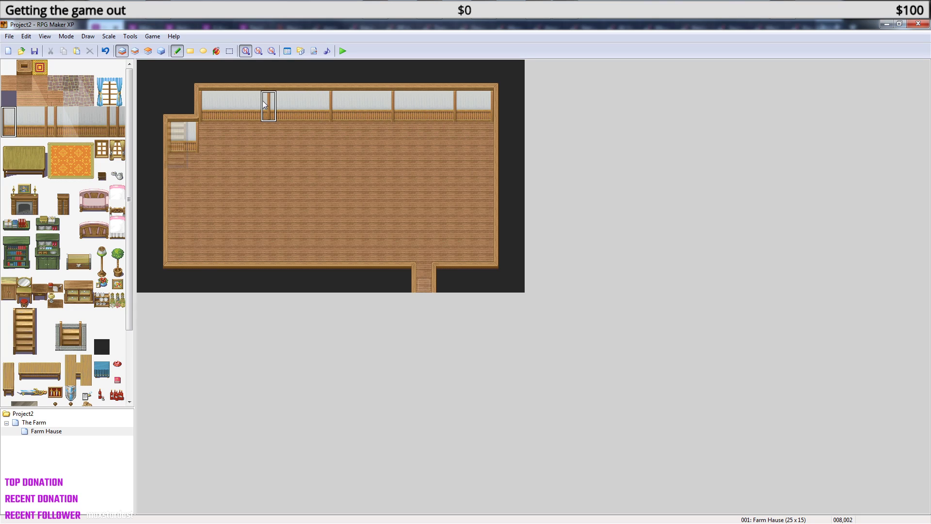
# - Rebuild the back wall of the room with support posts spaced evenly, four tiles apart
pyautogui.moveTo(268, 102); pyautogui.dragTo(270, 119, button='right')
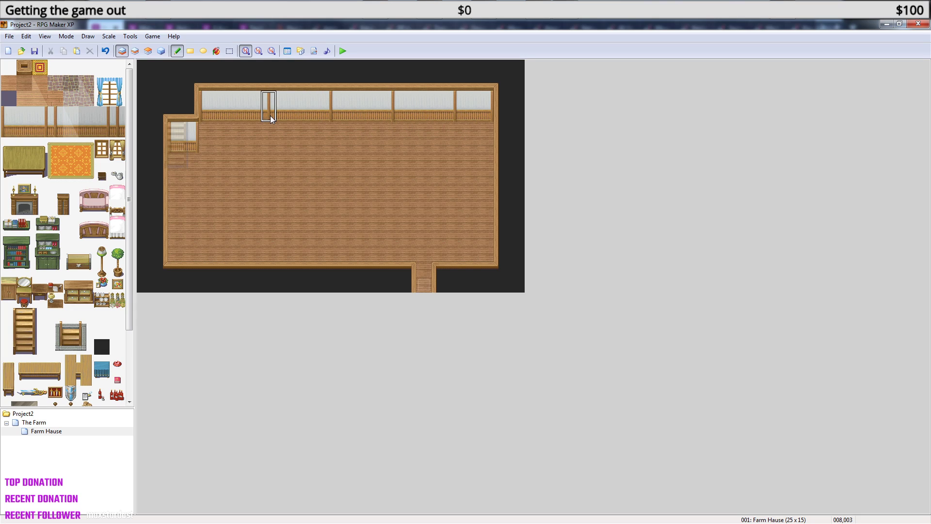
pyautogui.moveTo(280, 114); pyautogui.dragTo(462, 111)
pyautogui.moveTo(26, 110); pyautogui.dragTo(28, 134)
pyautogui.click(218, 103)
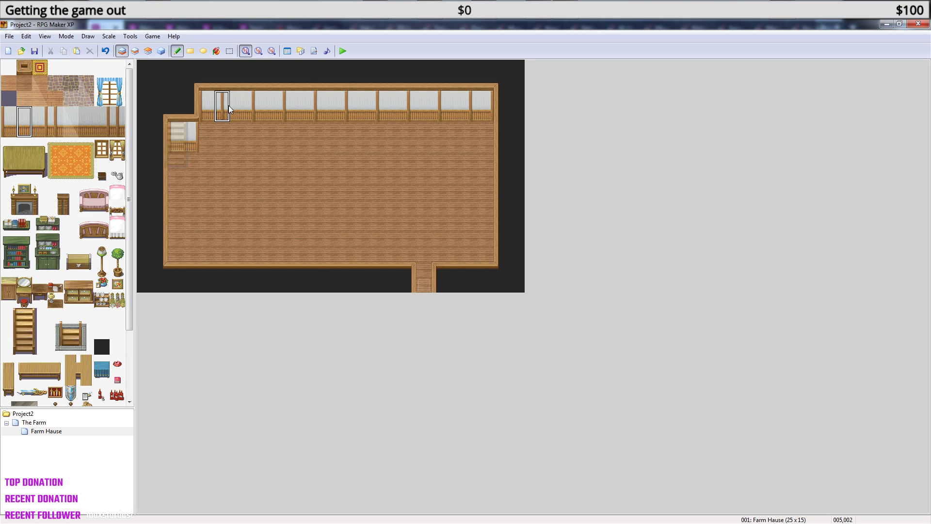
pyautogui.click(405, 105)
pyautogui.click(470, 101)
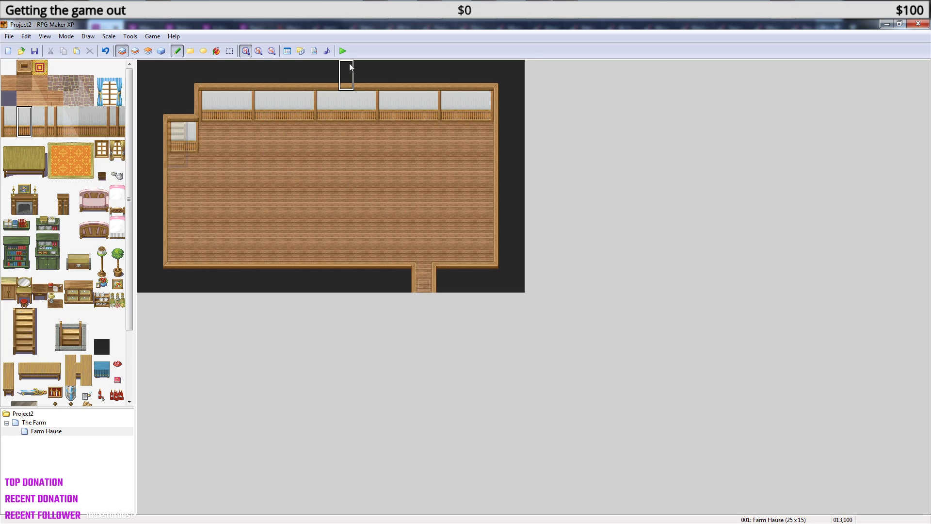
# - Save the project changes and playtest a new game, walking the character into the farmhouse
pyautogui.click(343, 51)
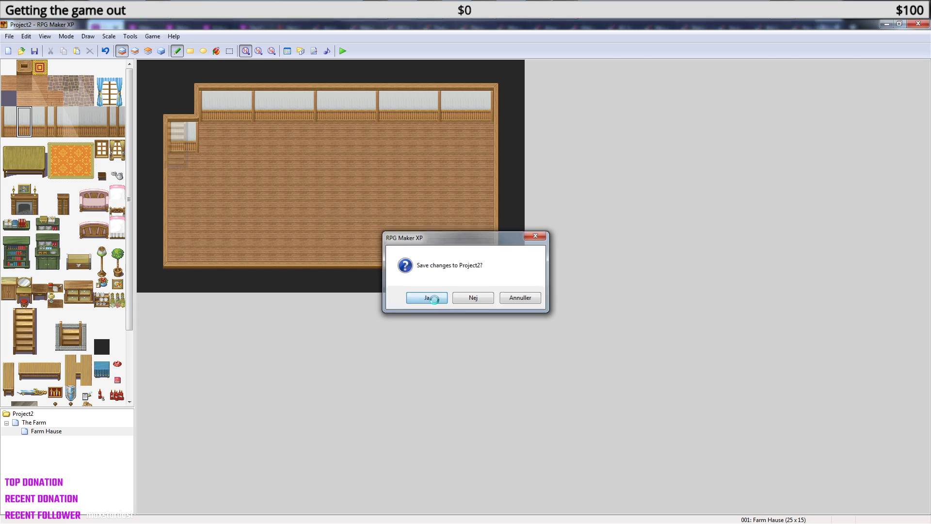
pyautogui.click(429, 293)
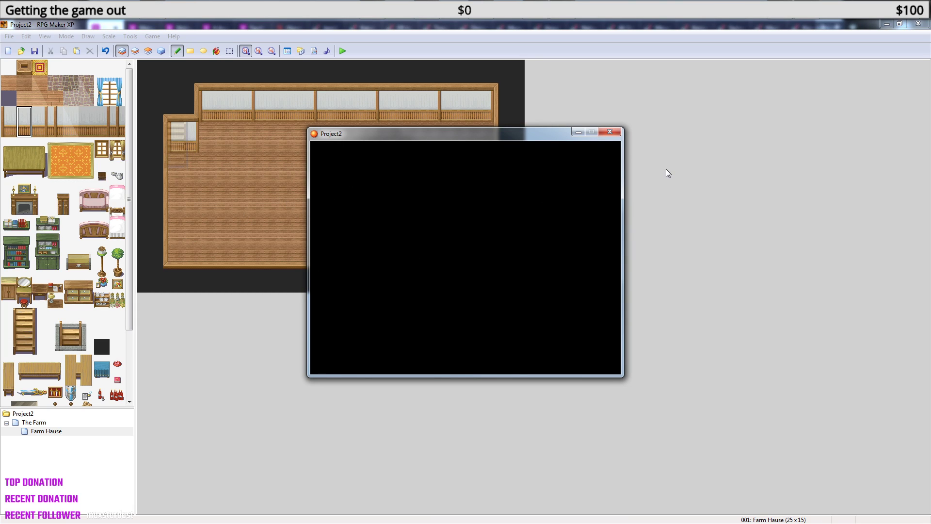
pyautogui.press('Return')
pyautogui.press('Right')
pyautogui.press('Up')
pyautogui.press('Up')
pyautogui.press('Down')
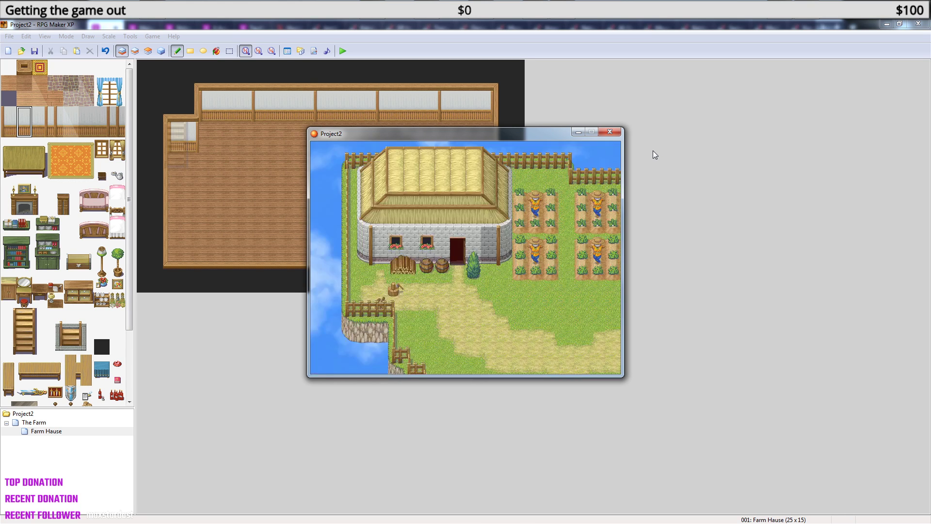
pyautogui.press('Up')
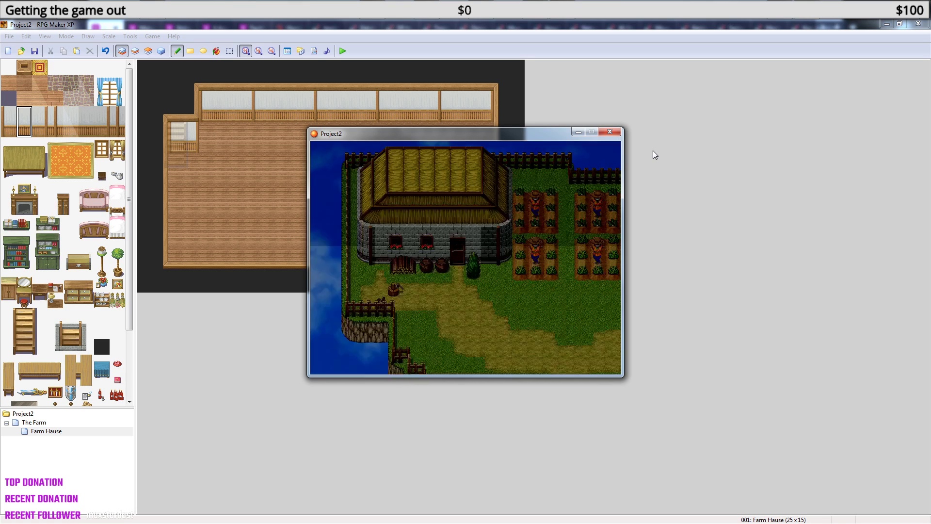
pyautogui.press('Up')
# - Test walking the character up and down the farmhouse staircase, and close the playtest
pyautogui.press('Left')
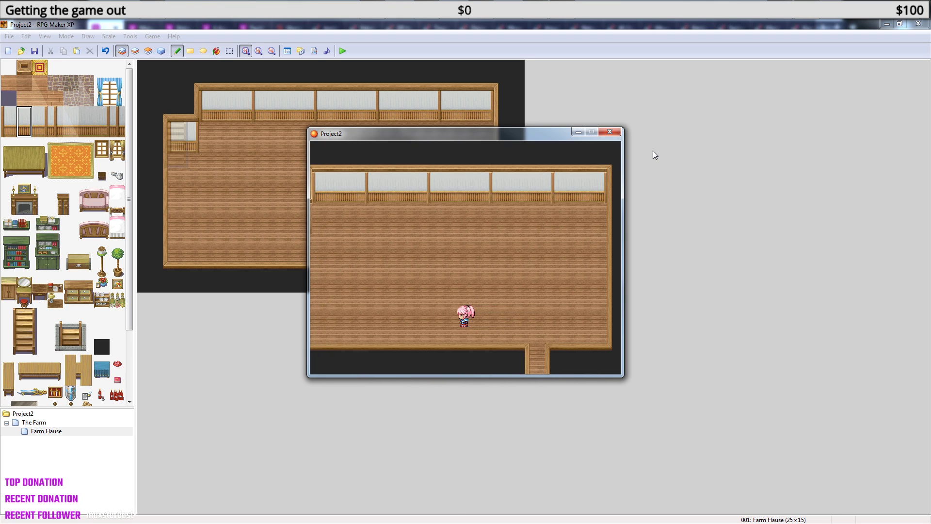
pyautogui.press('Left')
pyautogui.press('Up')
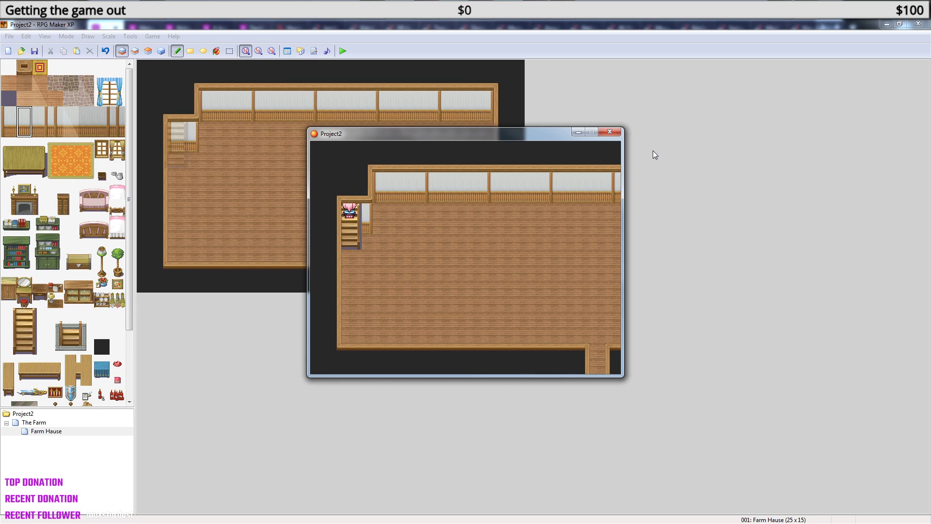
pyautogui.press('Down')
pyautogui.press('Up')
pyautogui.press('Down')
pyautogui.press('Up')
pyautogui.click(609, 134)
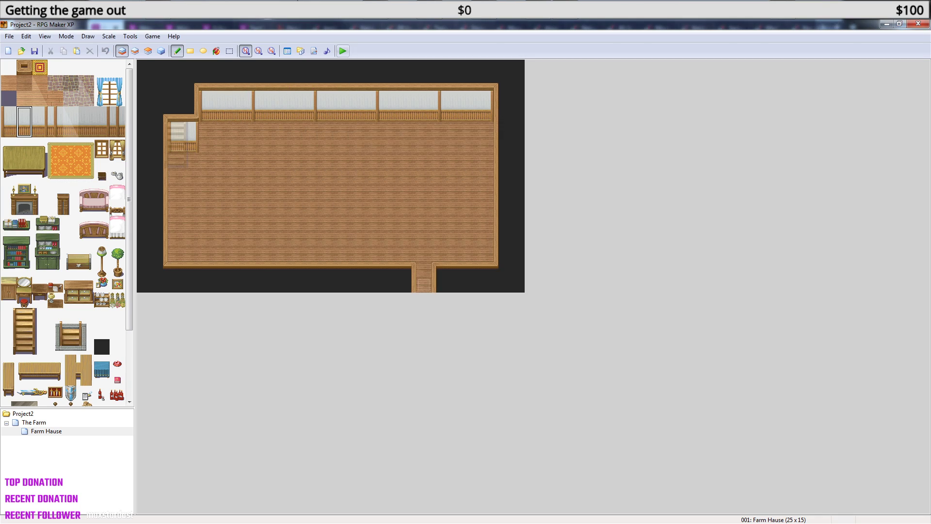
# - Select the entire Farm Hause map area and copy its tiles
pyautogui.click(230, 51)
pyautogui.moveTo(141, 67); pyautogui.dragTo(520, 295)
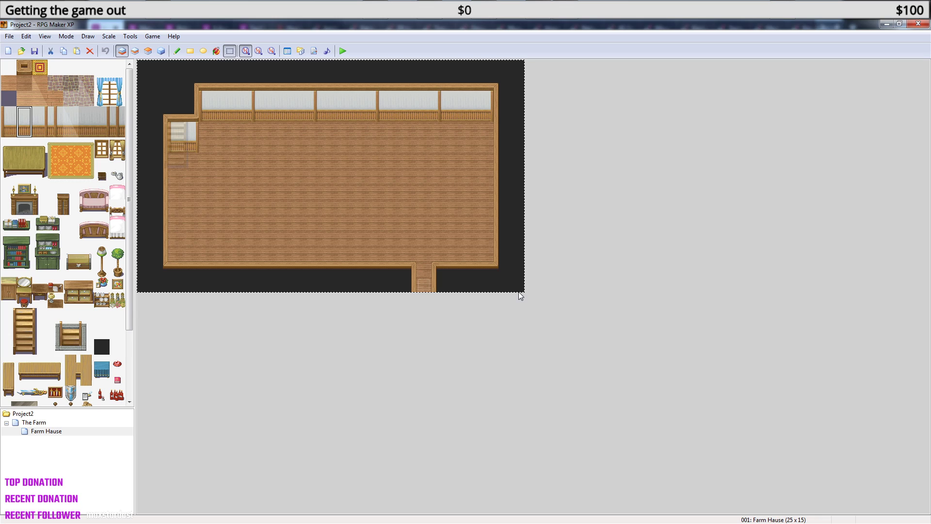
pyautogui.hotkey('ctrl', 'c')
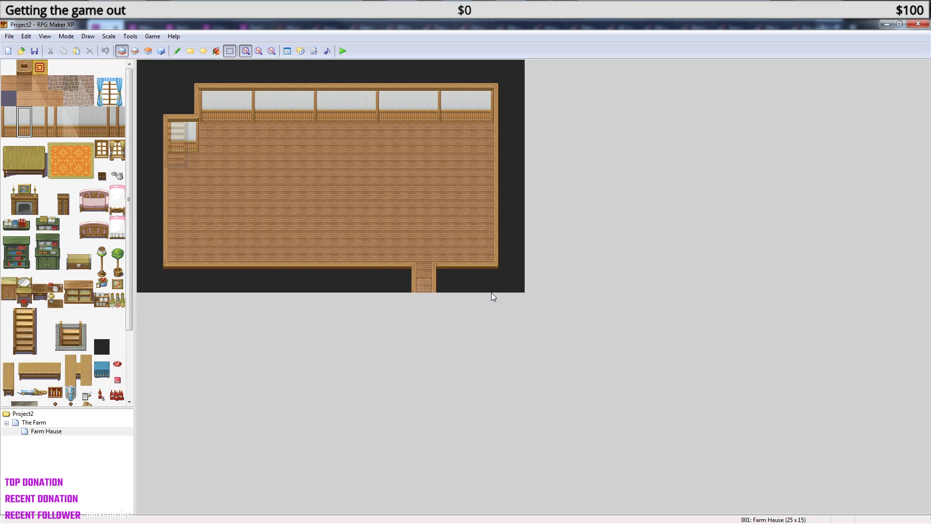
# - Create a new map under Farm Hause with the default 20 x 15 size and the Castle Town In tileset
pyautogui.click(50, 432)
pyautogui.rightClick(51, 432)
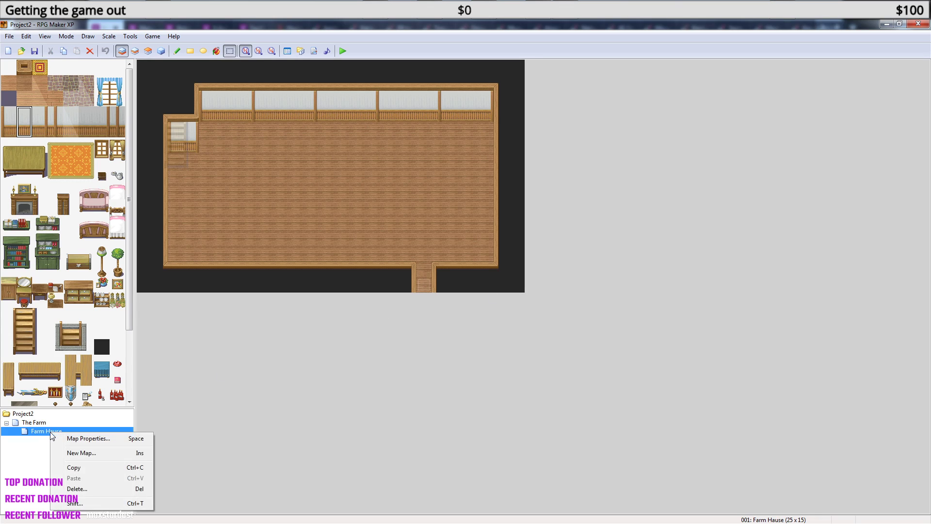
pyautogui.click(89, 455)
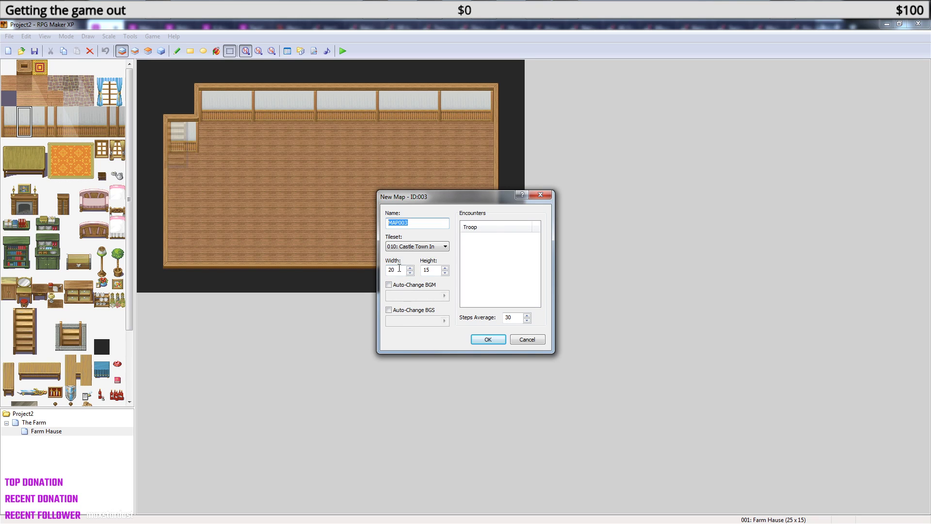
pyautogui.click(489, 339)
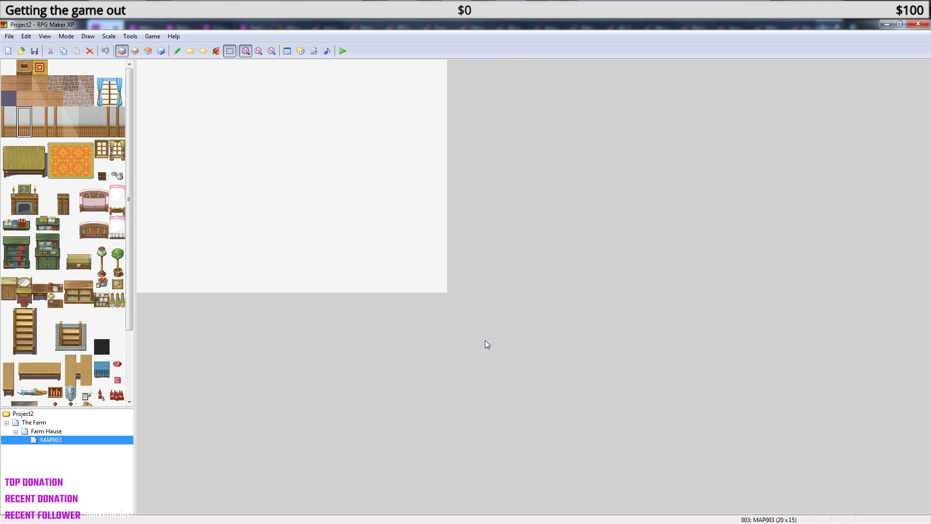
# - Check the Farm Hause map's size in its properties and set MAP003's width to 25 to match
pyautogui.click(49, 431)
pyautogui.rightClick(49, 431)
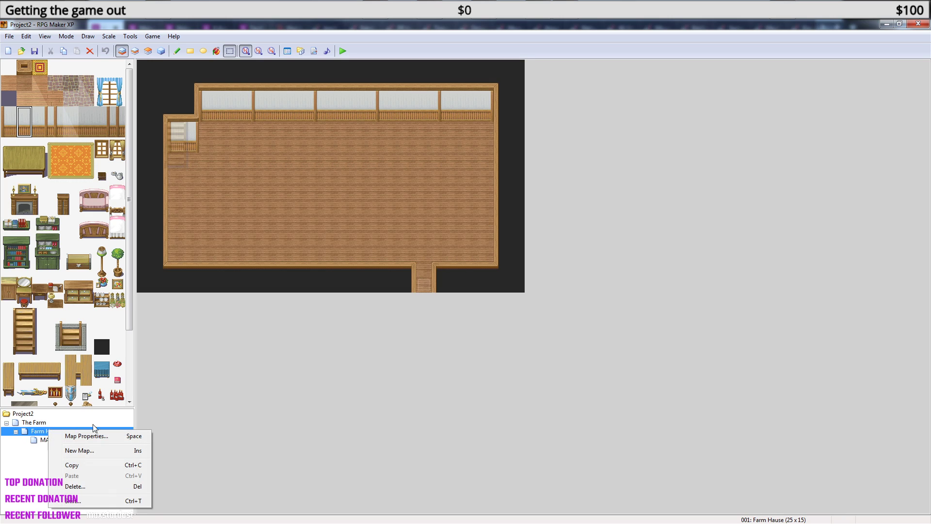
pyautogui.click(95, 437)
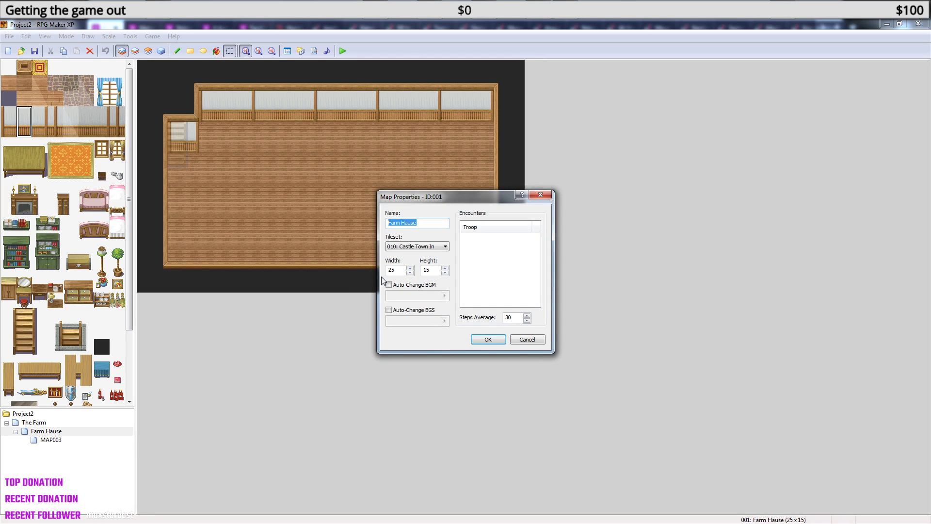
pyautogui.click(540, 195)
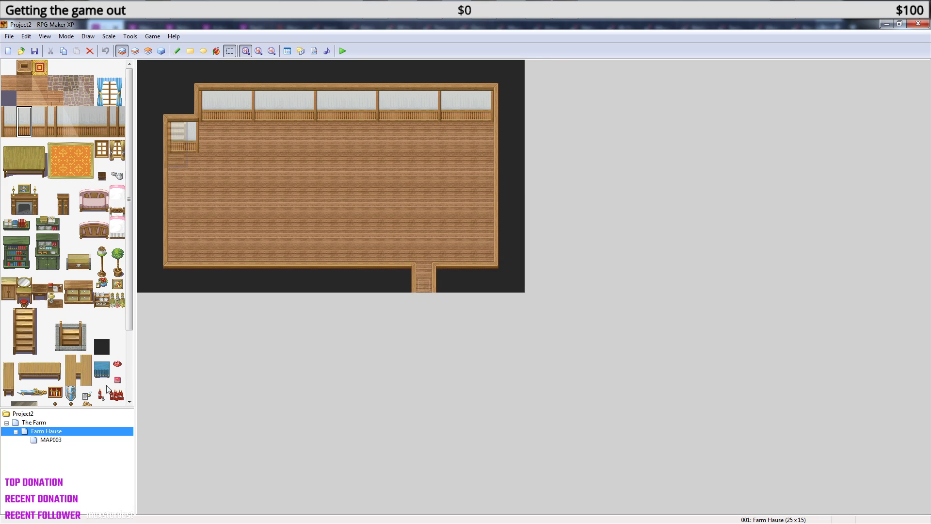
pyautogui.rightClick(52, 440)
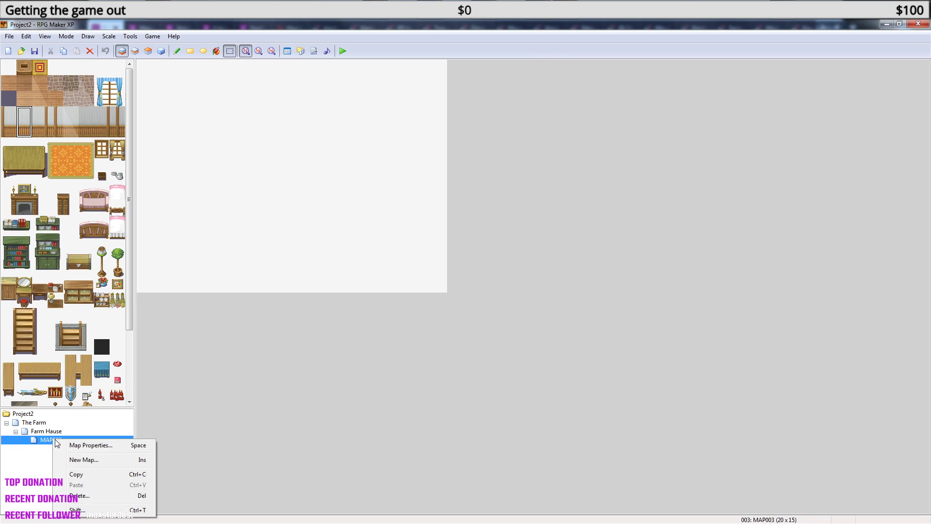
pyautogui.click(91, 445)
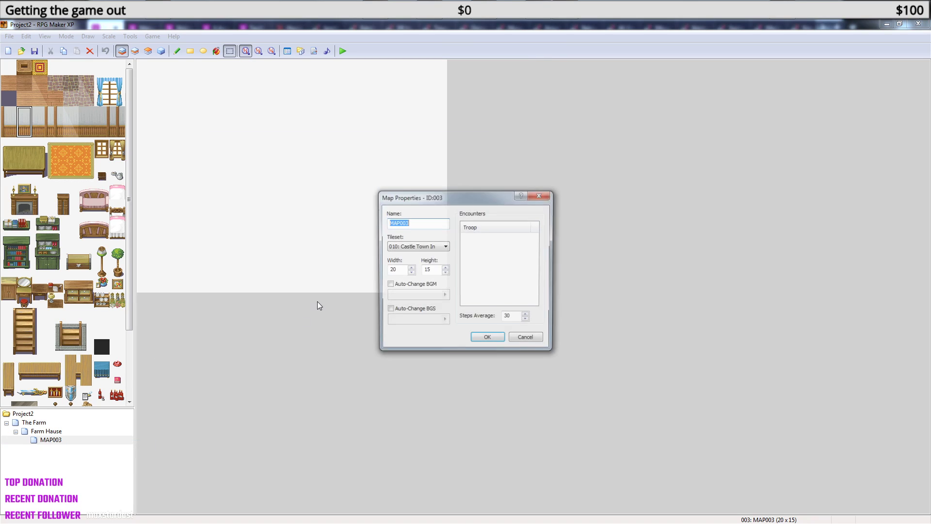
pyautogui.click(411, 268)
pyautogui.click(410, 268)
pyautogui.click(410, 268)
pyautogui.click(411, 268)
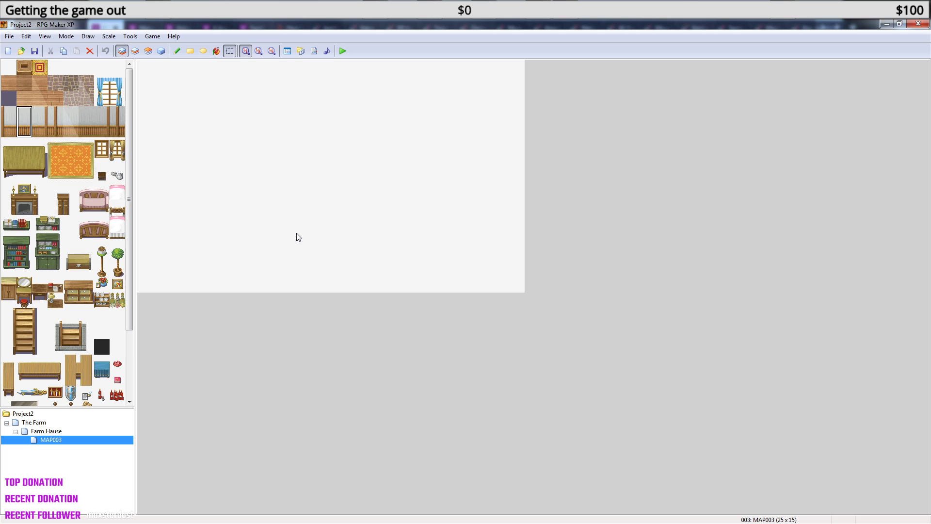
# - Paste the copied farmhouse tiles over the blank MAP003 from its upper-left corner, and switch to layer 3 editing
pyautogui.click(141, 73)
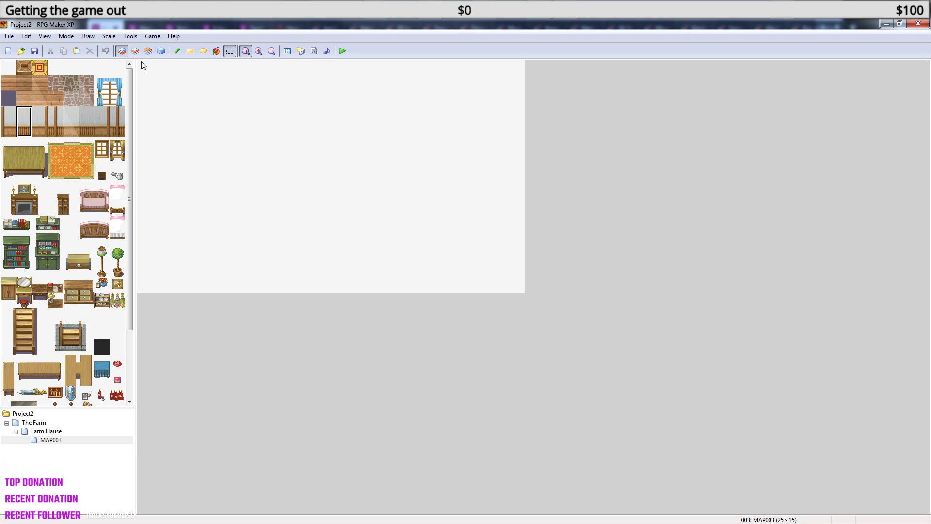
pyautogui.hotkey('ctrl', 'v')
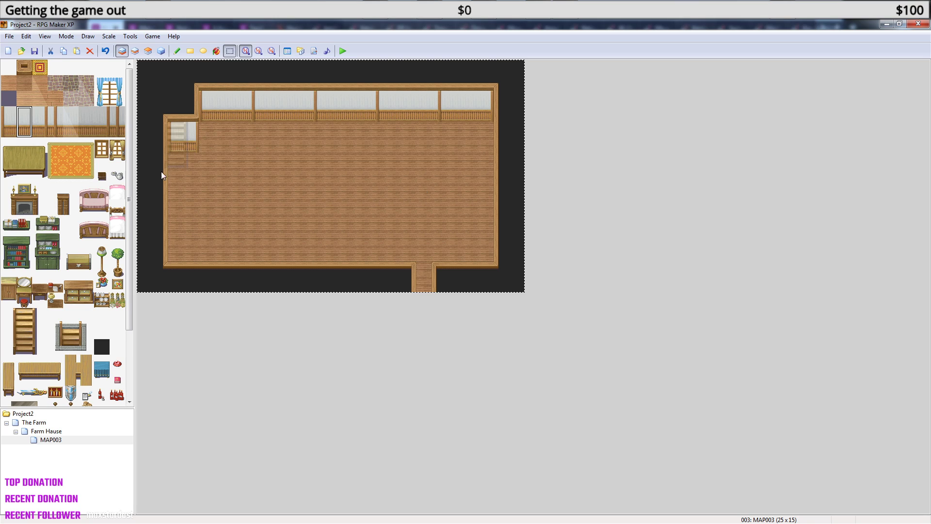
pyautogui.click(135, 51)
pyautogui.click(148, 51)
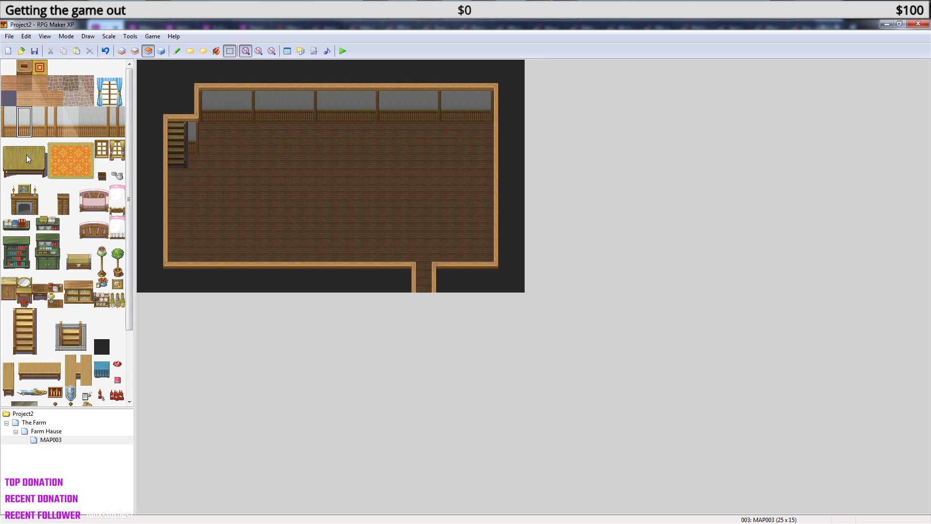
# - Square off the upper-left corner of MAP003 by extending its wooden wall frame over the notch on layer 3
pyautogui.click(30, 69)
pyautogui.rightClick(246, 144)
pyautogui.click(224, 130)
pyautogui.click(179, 51)
pyautogui.rightClick(217, 101)
pyautogui.moveTo(193, 96)
pyautogui.mouseDown()
pyautogui.moveTo(175, 101)
pyautogui.moveTo(232, 132)
pyautogui.mouseUp()
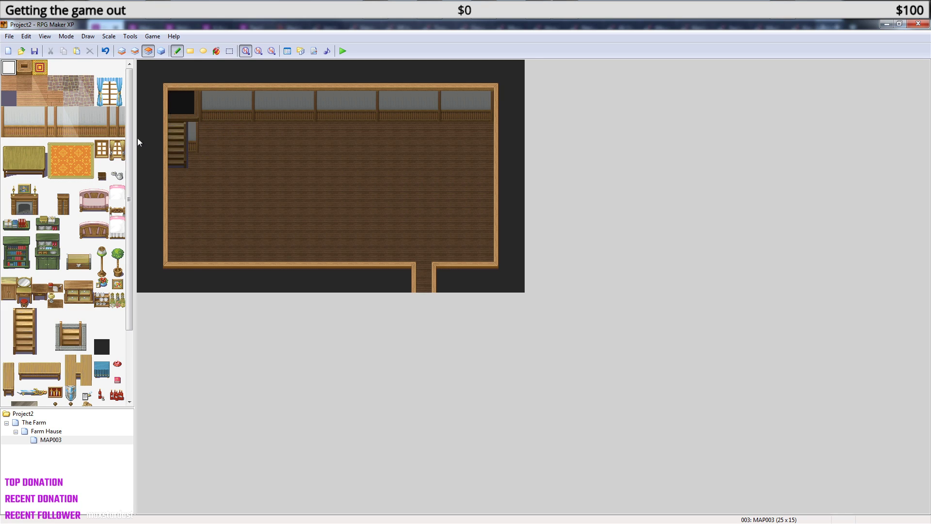
# - Place the 3 x 3 descending stairwell on layer 2 of MAP003, over the old staircase by the west wall
pyautogui.moveTo(61, 327); pyautogui.dragTo(87, 349)
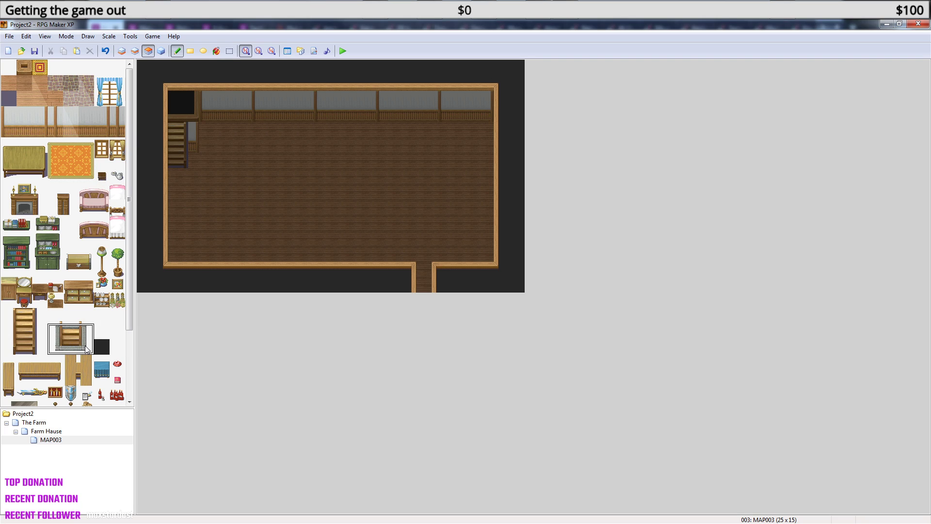
pyautogui.click(54, 320)
pyautogui.moveTo(54, 321); pyautogui.dragTo(86, 348)
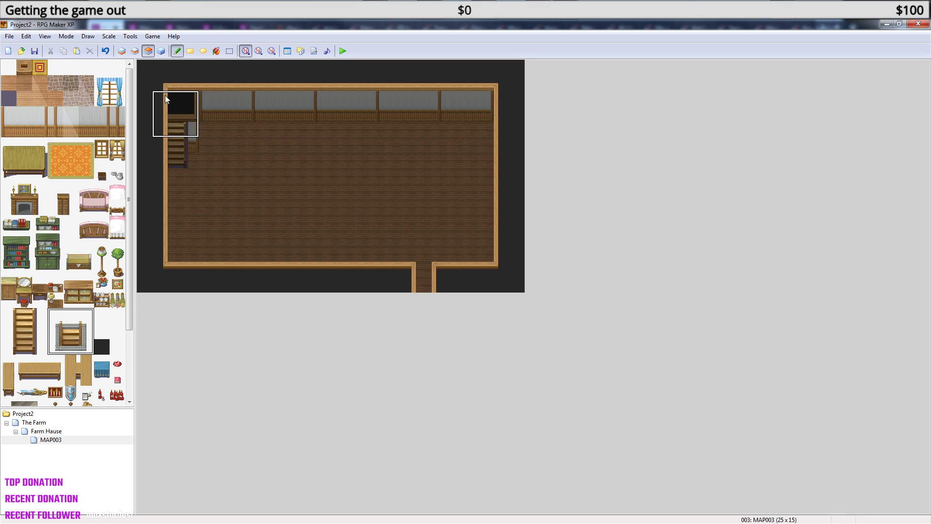
pyautogui.click(135, 51)
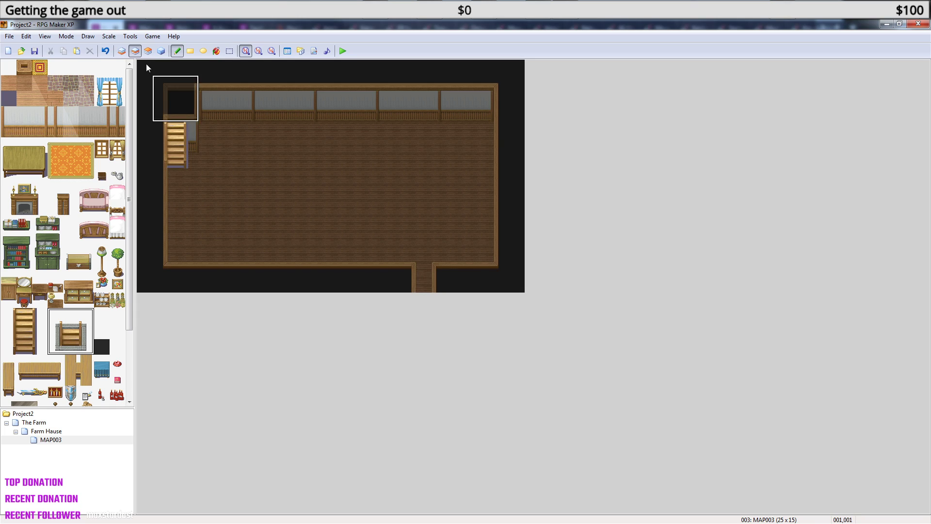
pyautogui.click(165, 88)
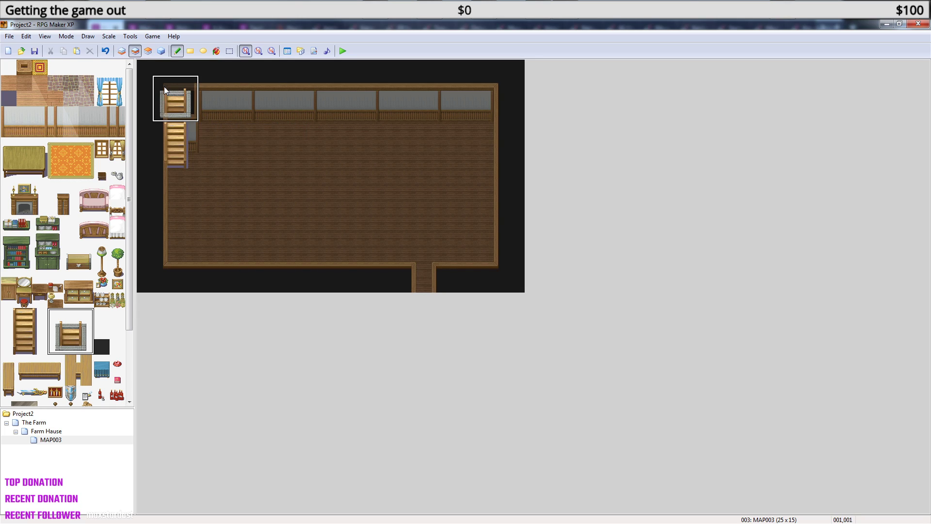
pyautogui.hotkey('ctrl', 'z')
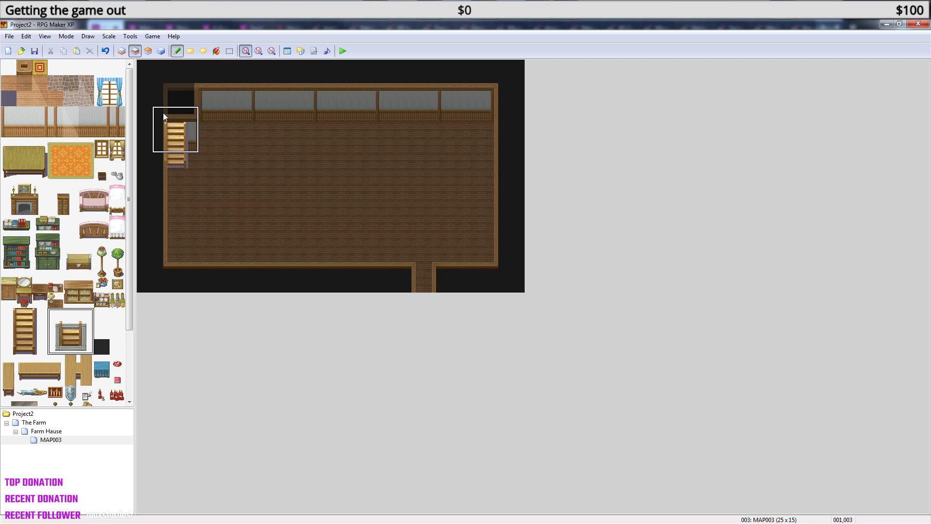
pyautogui.click(163, 112)
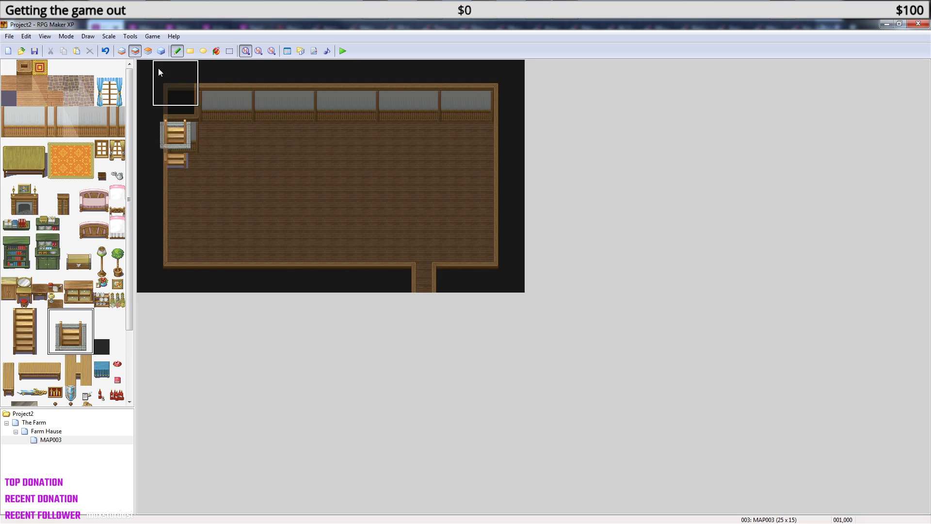
pyautogui.click(148, 51)
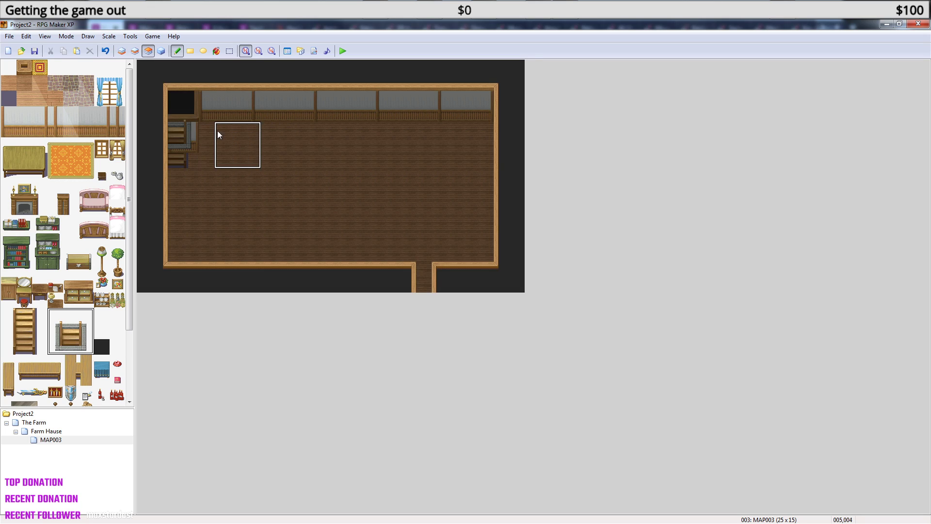
# - Extend MAP003's back wall on layer 1 into the upper-left corner and fill its full length with post wall tiles
pyautogui.click(123, 54)
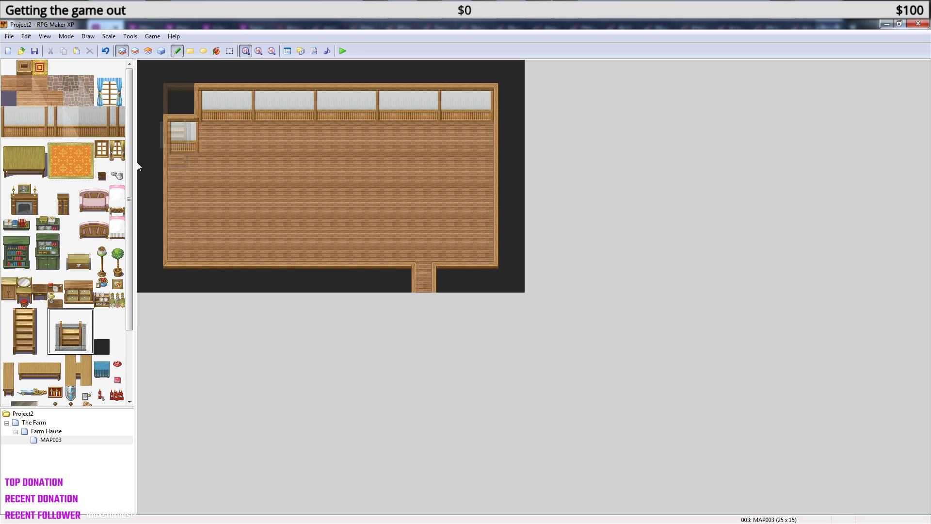
pyautogui.moveTo(249, 97); pyautogui.dragTo(250, 112, button='right')
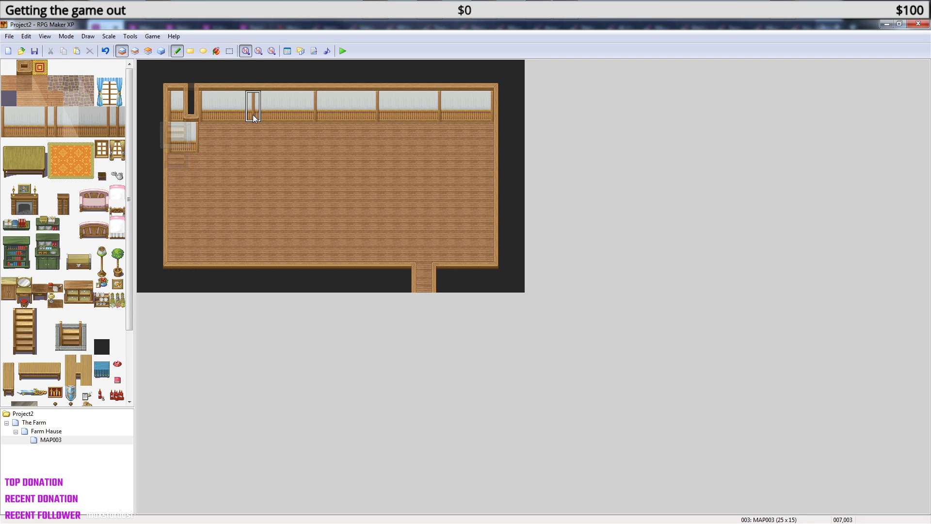
pyautogui.click(195, 116)
pyautogui.moveTo(240, 112); pyautogui.dragTo(467, 111)
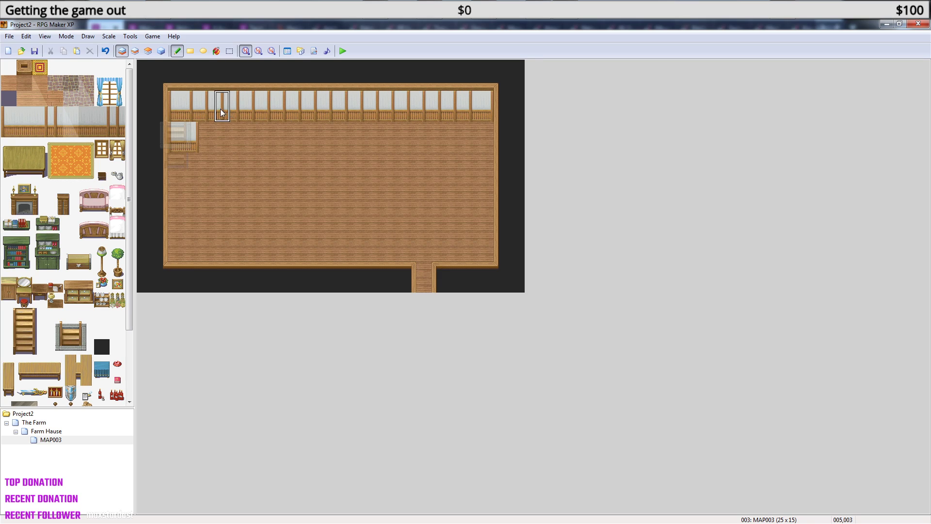
# - Try spacing out the back wall posts by placing plain wall panels between them along the wall
pyautogui.click(180, 107)
pyautogui.moveTo(25, 117); pyautogui.dragTo(25, 129)
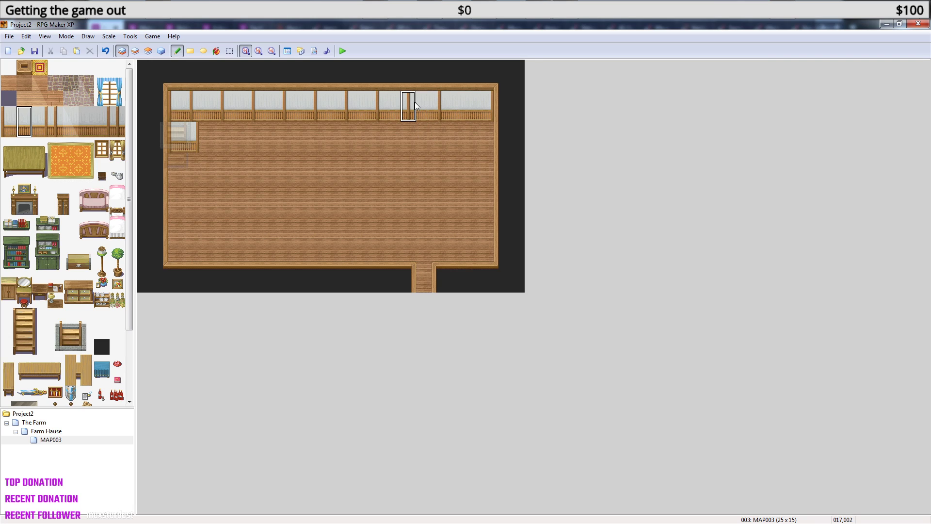
pyautogui.moveTo(389, 102)
pyautogui.mouseDown()
pyautogui.moveTo(276, 106)
pyautogui.moveTo(286, 102)
pyautogui.mouseUp()
pyautogui.hotkey('ctrl', 'z')
pyautogui.hotkey('ctrl', 'z')
pyautogui.hotkey('ctrl', 'z')
pyautogui.hotkey('ctrl', 'z')
pyautogui.click(190, 103)
pyautogui.click(255, 104)
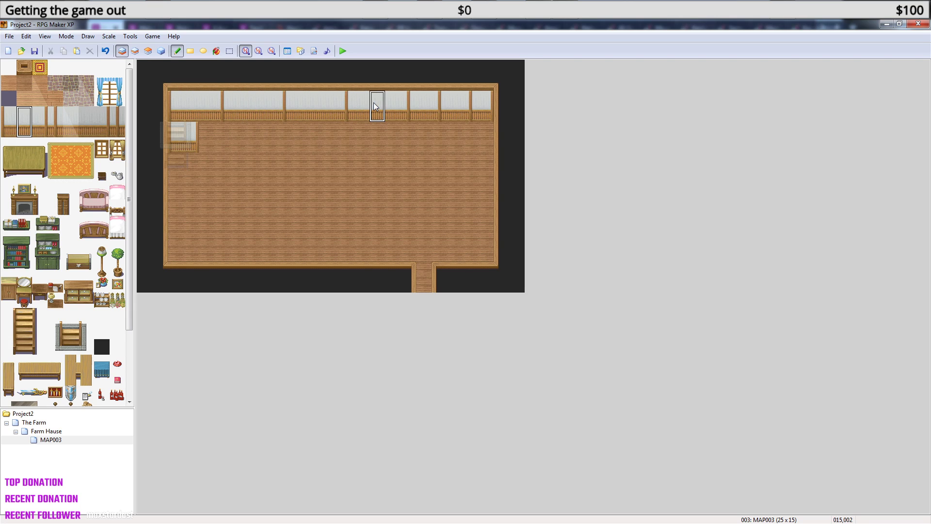
# - Undo the recent plain panel placements on the back wall
pyautogui.hotkey('ctrl', 'z')
pyautogui.hotkey('ctrl', 'z')
pyautogui.hotkey('ctrl', 'z')
pyautogui.hotkey('ctrl', 'z')
pyautogui.hotkey('ctrl', 'z')
pyautogui.hotkey('ctrl', 'z')
pyautogui.hotkey('ctrl', 'z')
pyautogui.hotkey('ctrl', 'z')
pyautogui.hotkey('ctrl', 'z')
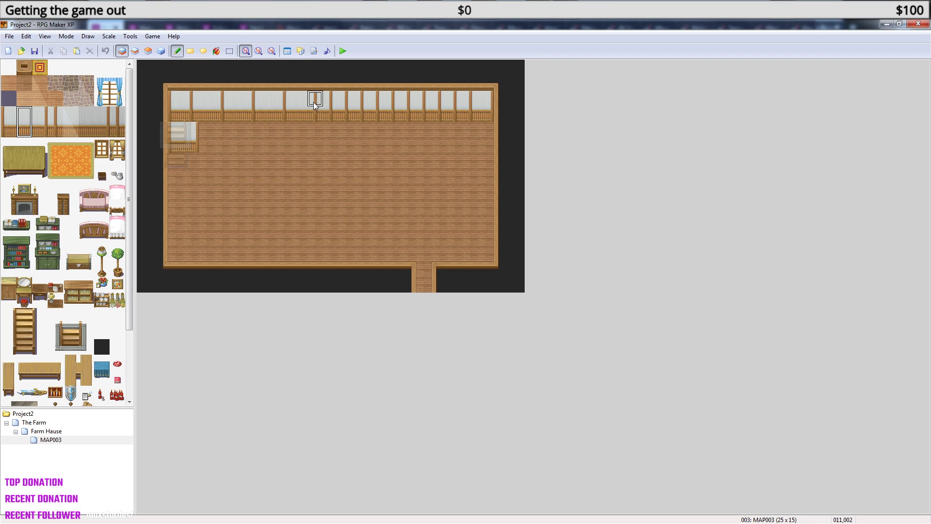
# - Refill the western part of the back wall with posts, and place plain panels so posts stand every four tiles
pyautogui.moveTo(291, 111); pyautogui.dragTo(211, 112)
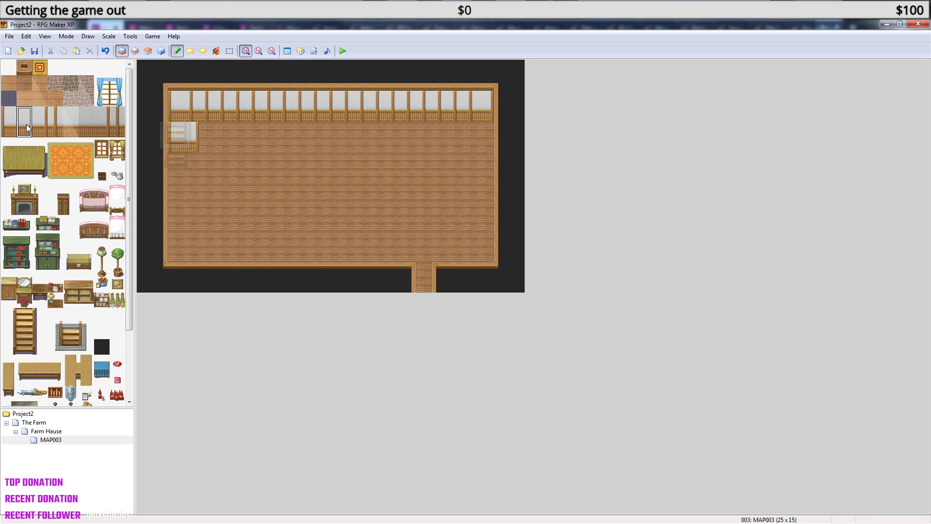
pyautogui.click(190, 102)
pyautogui.click(291, 104)
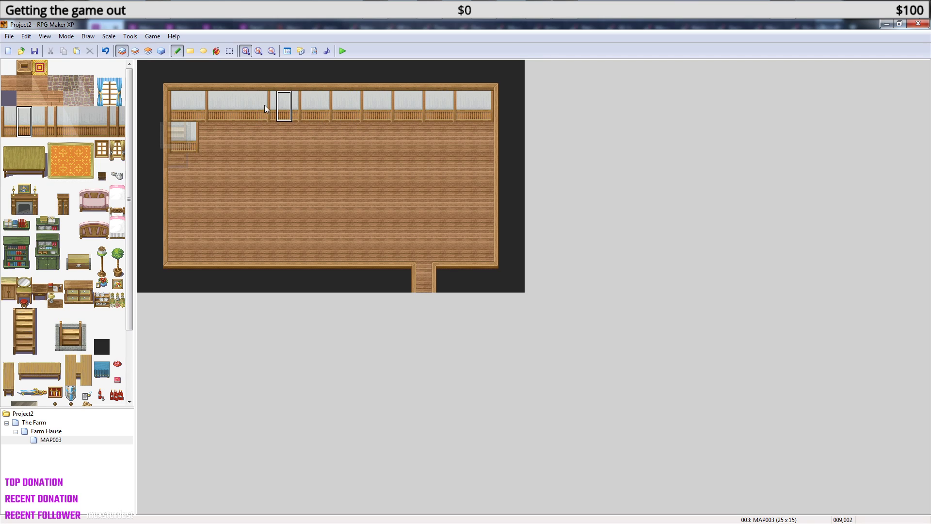
pyautogui.click(369, 103)
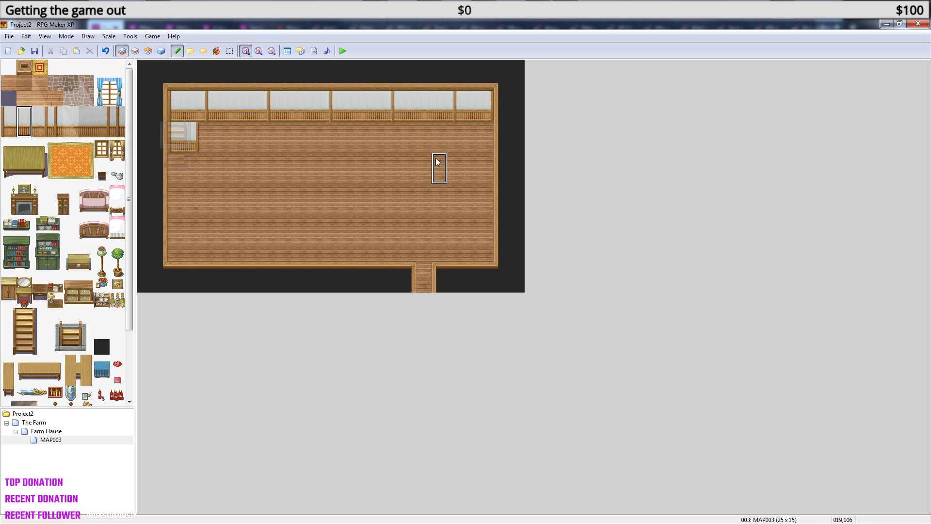
# - Replace the small wall behind the stairwell with wood floor on layer 1 and erase the old stair remnants on layer 2
pyautogui.rightClick(202, 137)
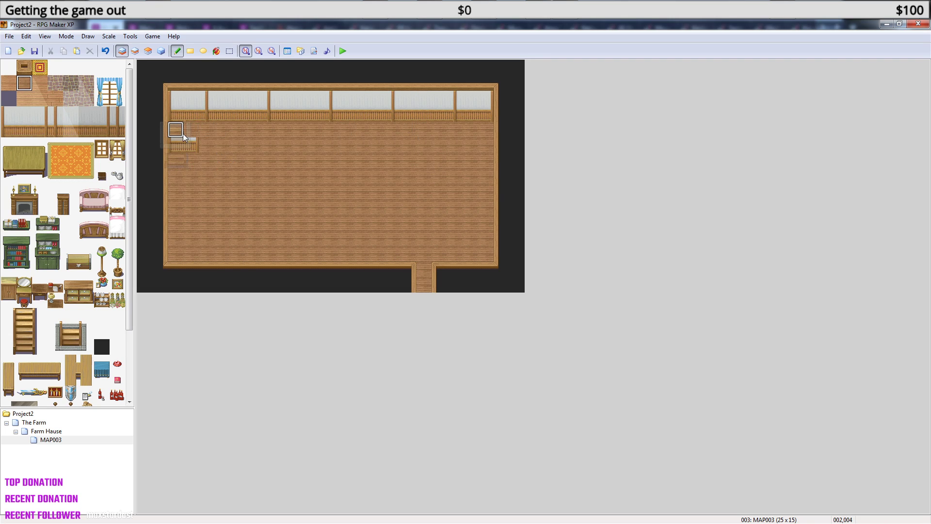
pyautogui.click(190, 145)
pyautogui.press('F6')
pyautogui.moveTo(191, 169); pyautogui.dragTo(177, 168)
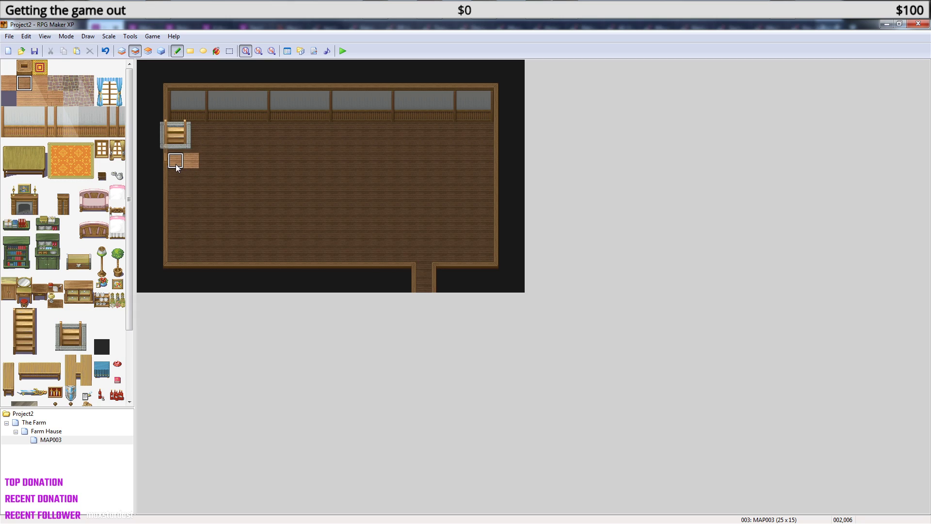
pyautogui.hotkey('ctrl', 'z')
pyautogui.rightClick(223, 175)
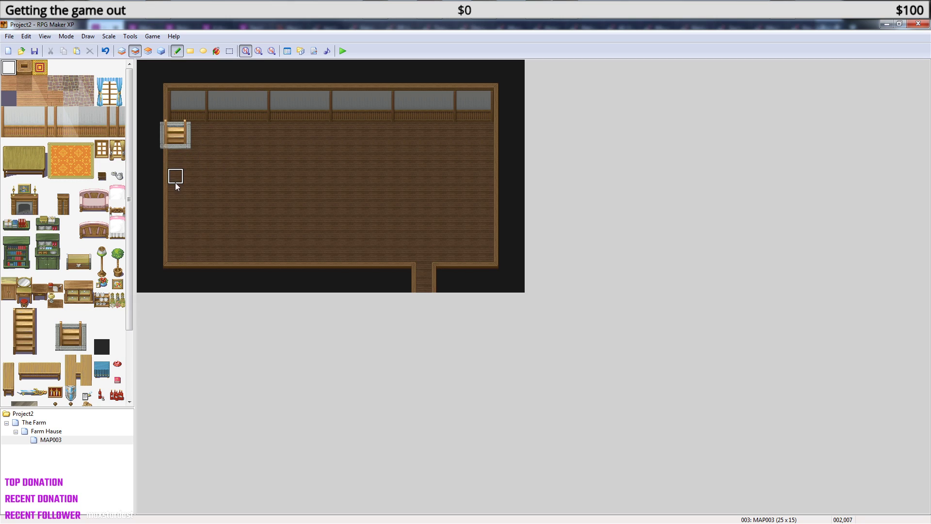
# - Move the stairwell down one tile on layer 2 of MAP003 and erase the leftover post tips above it
pyautogui.click(149, 51)
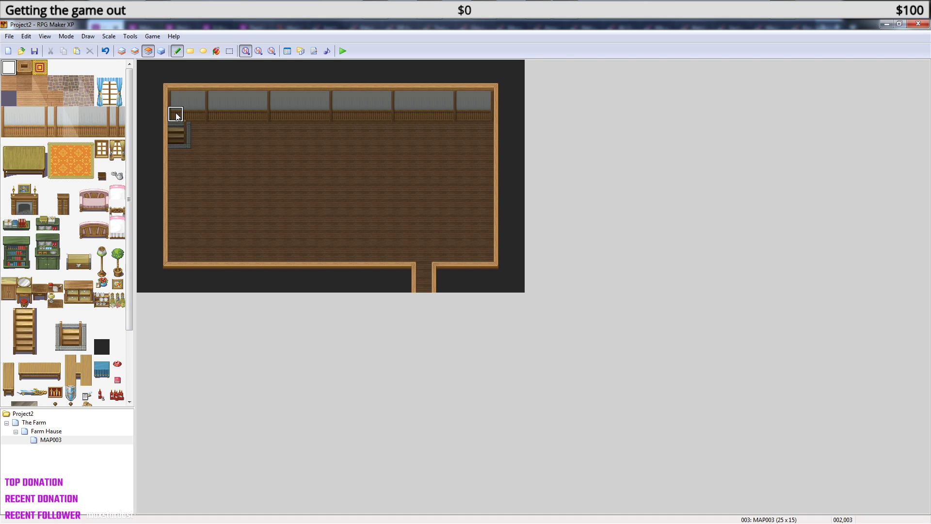
pyautogui.click(121, 50)
pyautogui.click(134, 52)
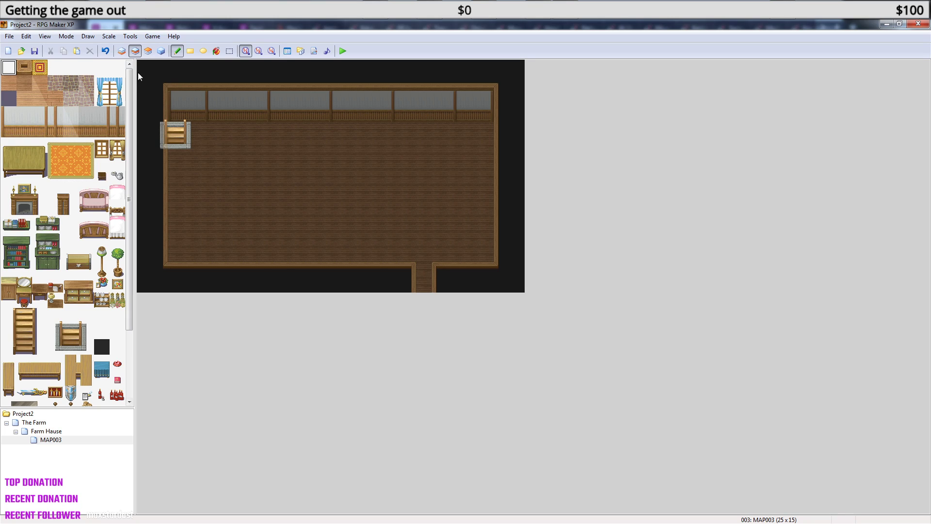
pyautogui.moveTo(161, 116); pyautogui.dragTo(188, 146, button='right')
pyautogui.click(189, 161)
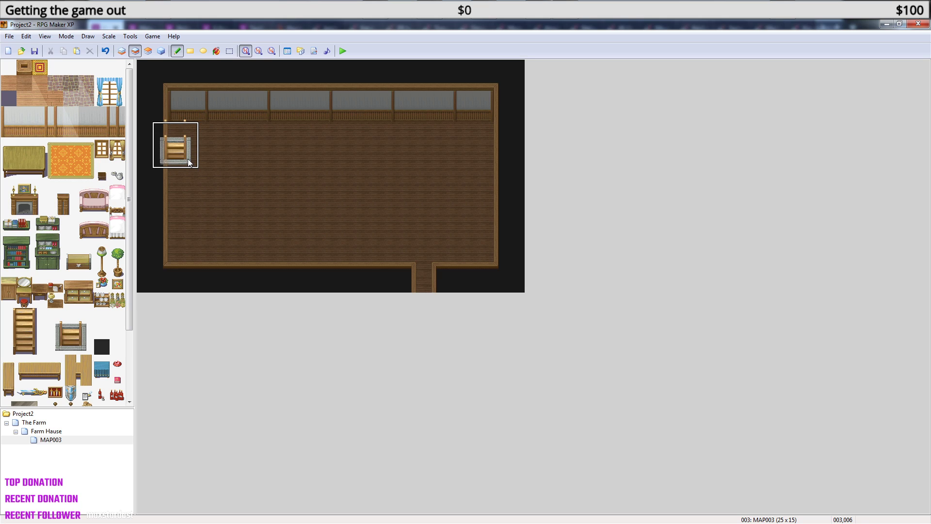
pyautogui.rightClick(226, 138)
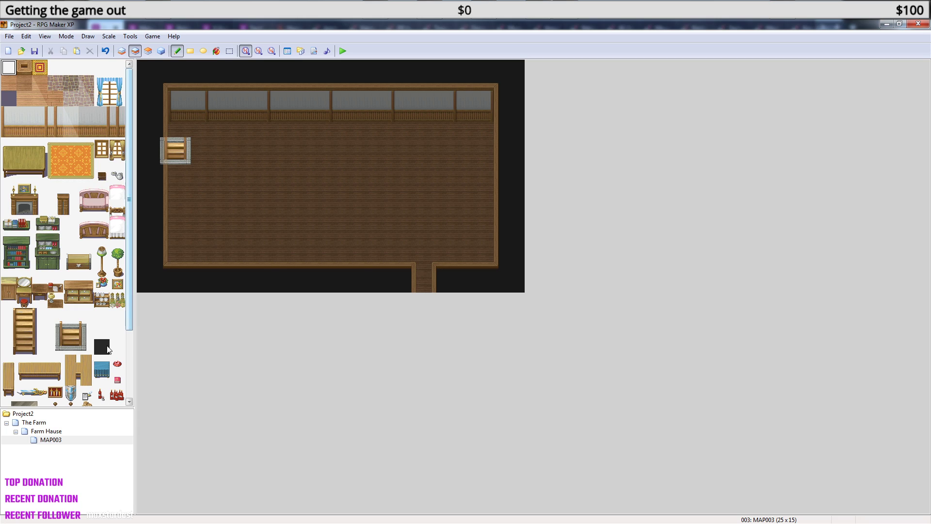
# - Move the staircase in the Farm Hause map down one tile on layer 2
pyautogui.click(52, 435)
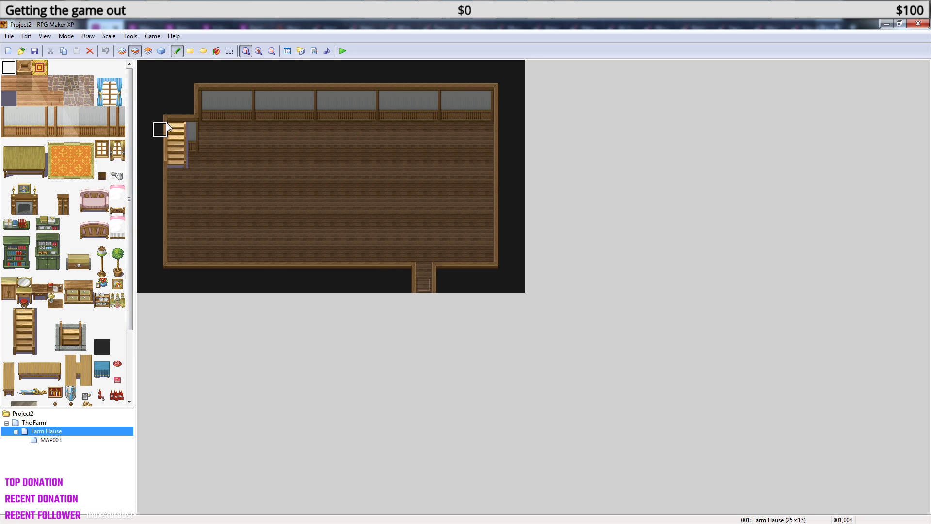
pyautogui.moveTo(167, 121); pyautogui.dragTo(191, 161, button='right')
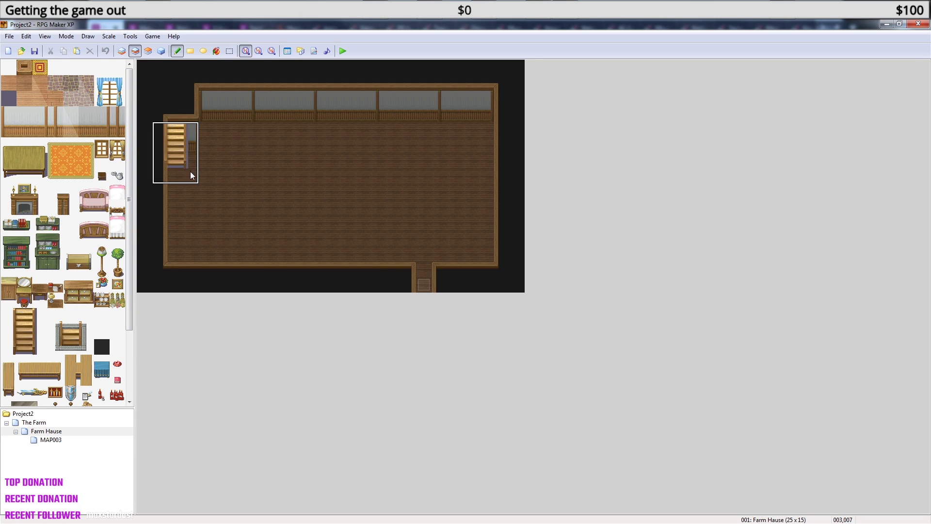
pyautogui.click(190, 170)
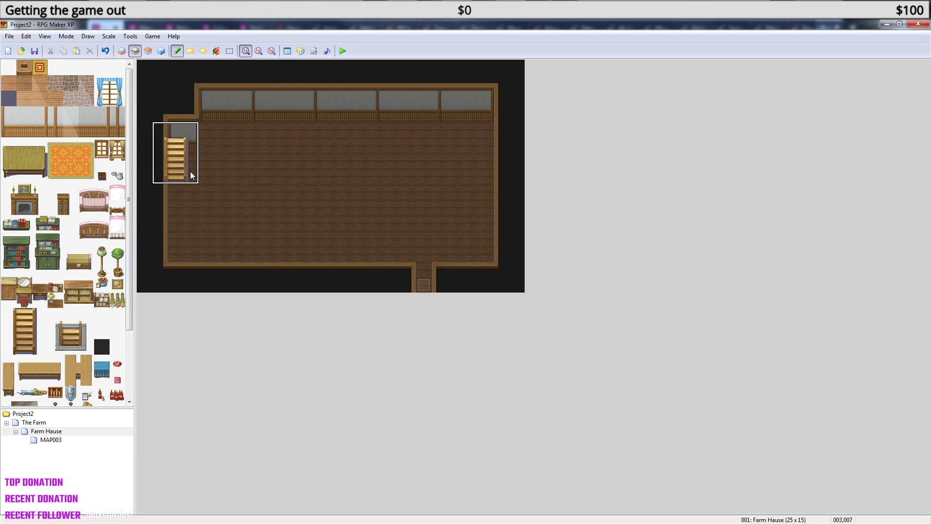
# - Lower the wall and wooden frame above Farm Hause's staircase by one tile, editing layers 3 and 1
pyautogui.click(151, 54)
pyautogui.click(192, 107)
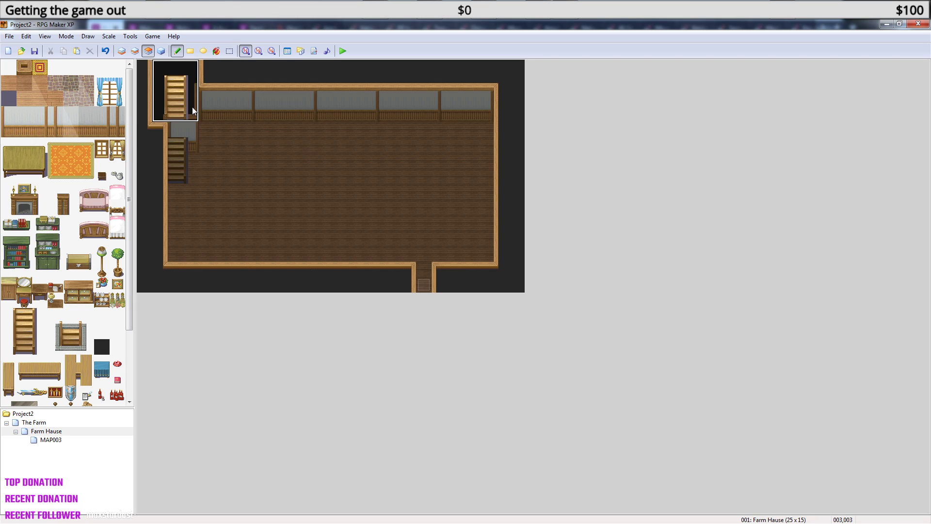
pyautogui.hotkey('ctrl', 'z')
pyautogui.rightClick(190, 112)
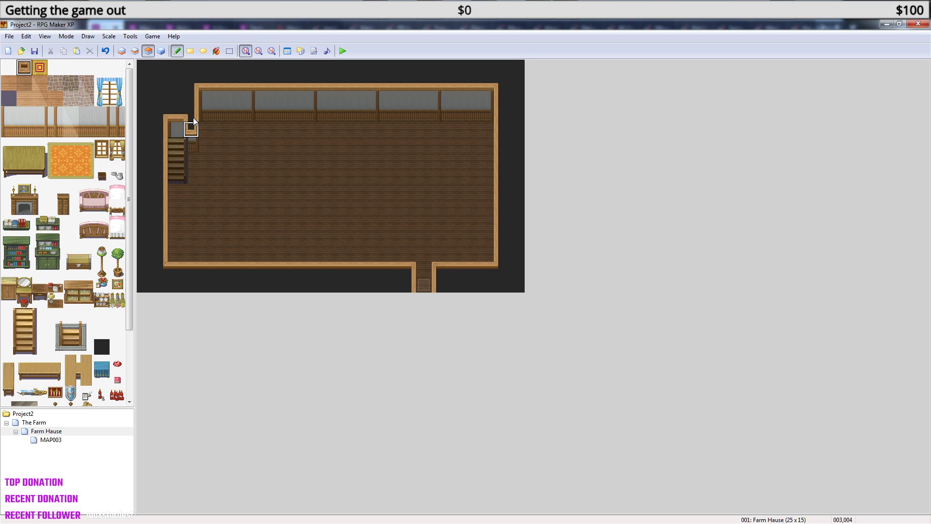
pyautogui.click(122, 51)
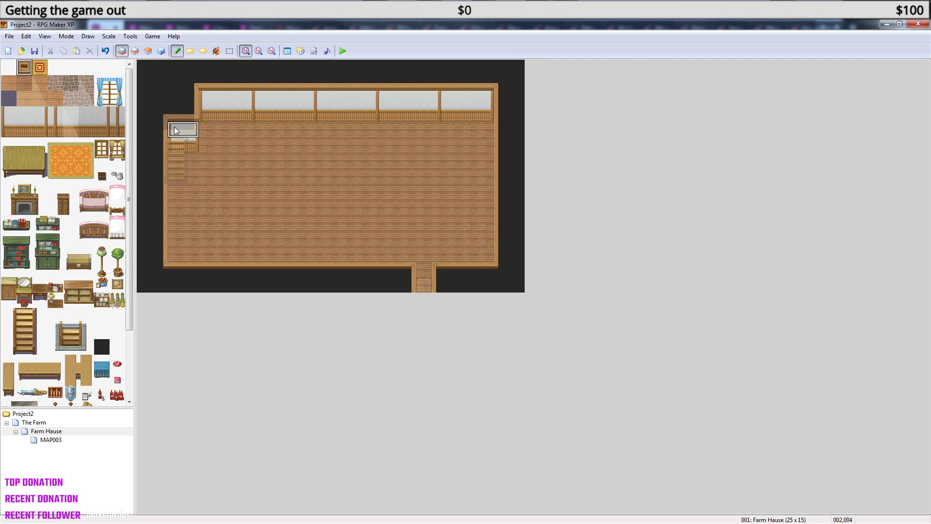
pyautogui.rightClick(233, 146)
pyautogui.rightClick(190, 113)
pyautogui.click(192, 129)
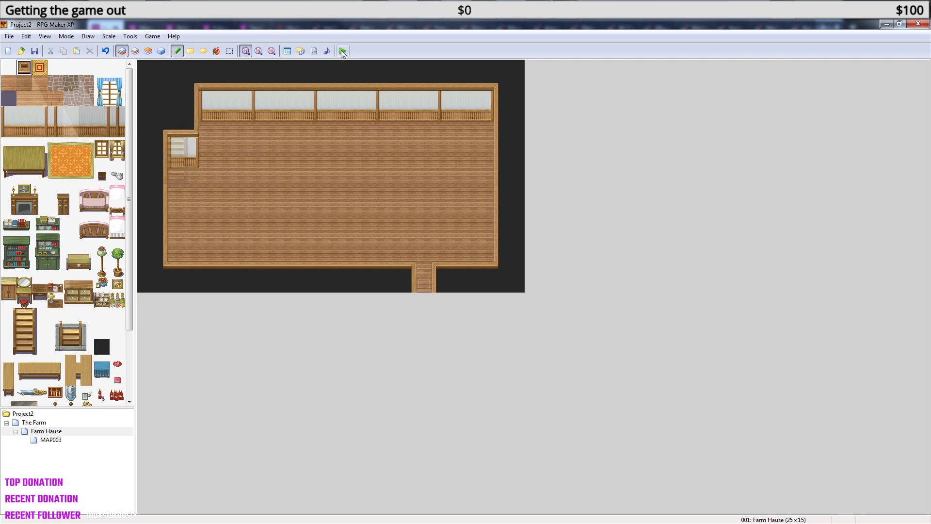
# - Create a new event on the top tile of Farm Hause's staircase at (002,005), triggered by Player Touch
pyautogui.click(161, 50)
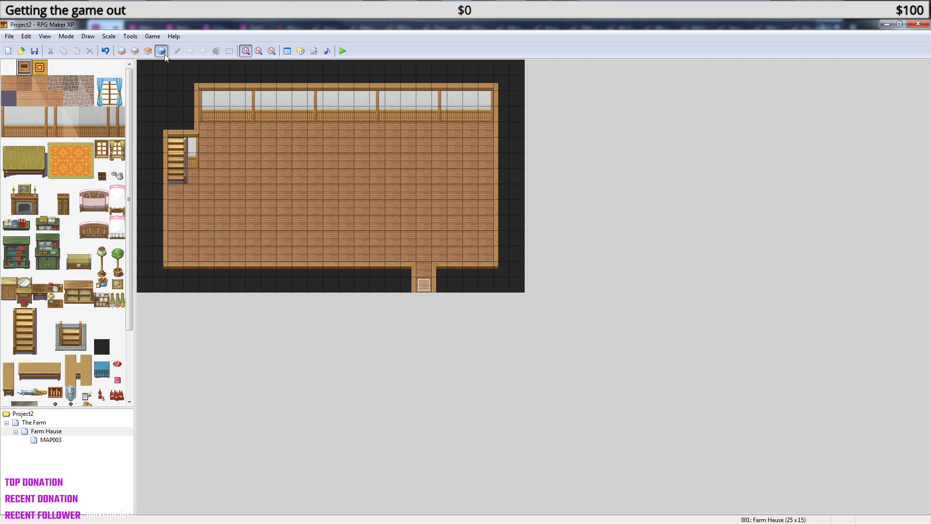
pyautogui.rightClick(177, 144)
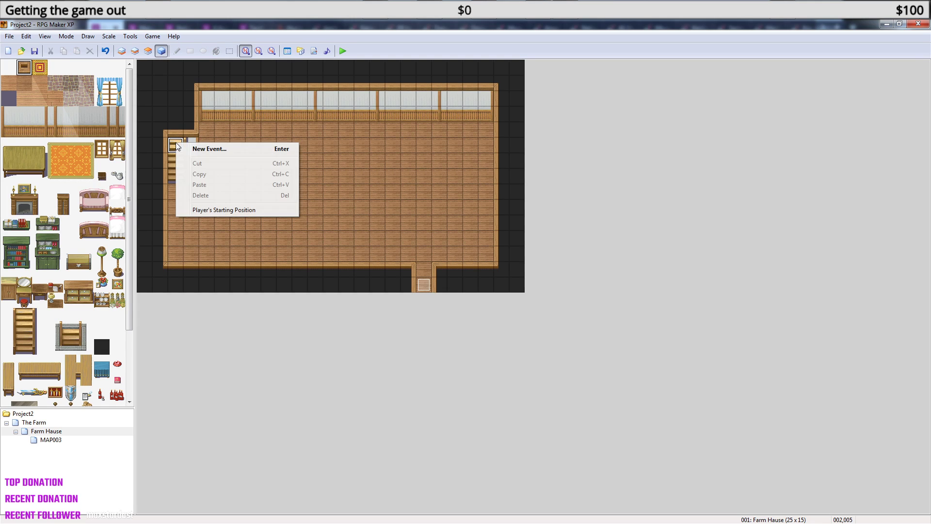
pyautogui.click(210, 149)
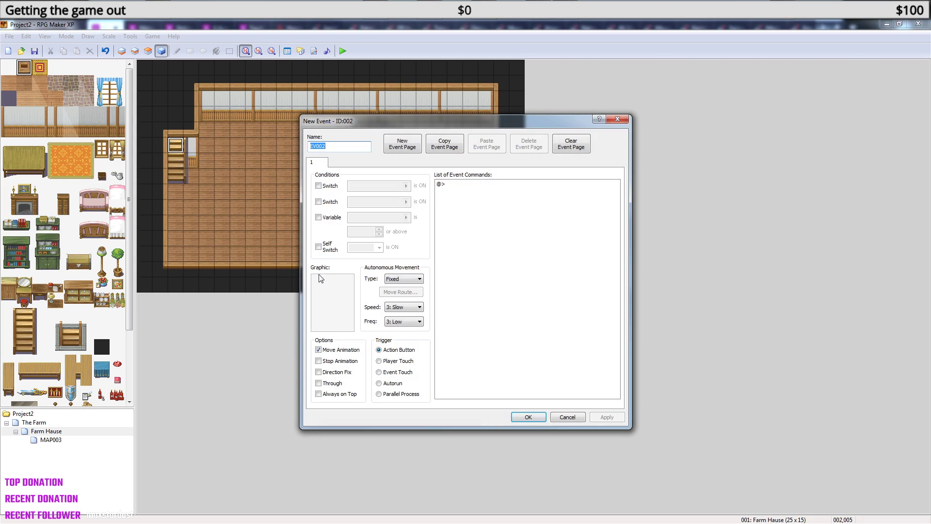
pyautogui.click(378, 361)
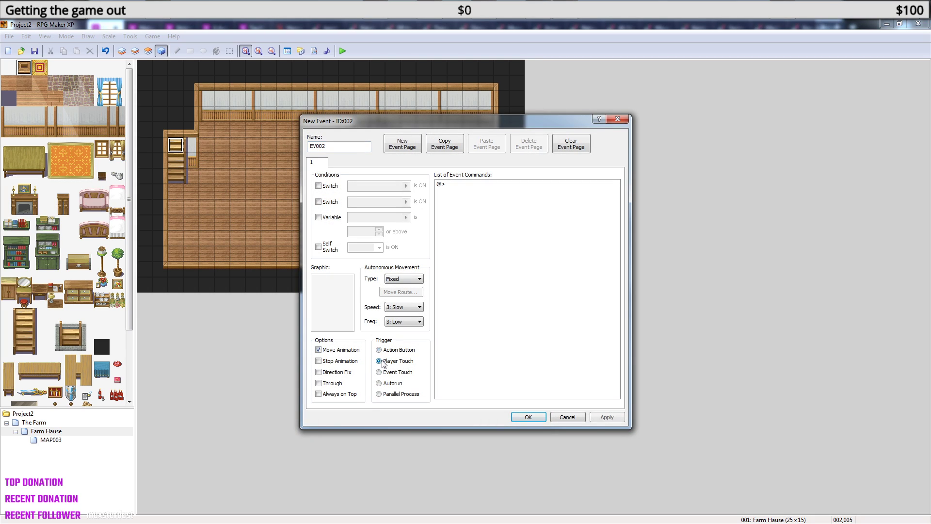
# - Add a Transfer Player command to the staircase event leading to MAP003 (002,004), just above the stairwell, and save the event
pyautogui.click(461, 190)
pyautogui.rightClick(460, 186)
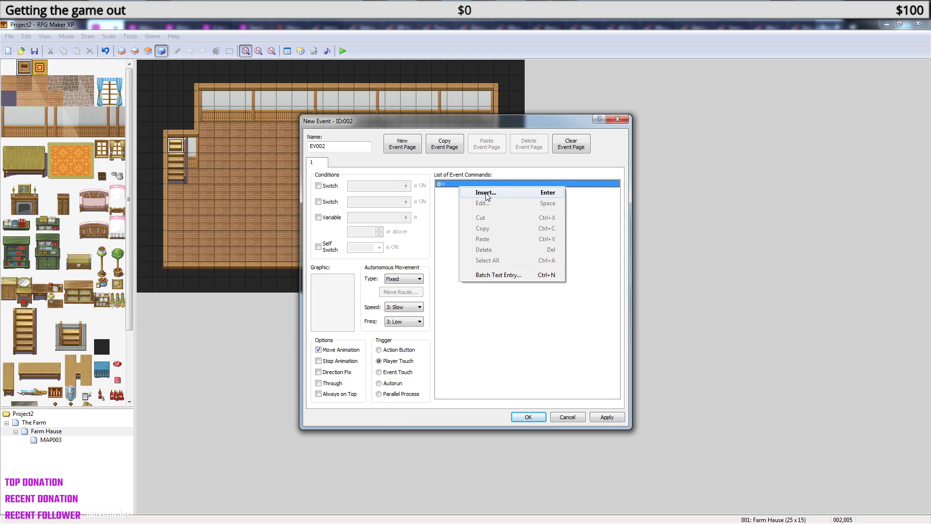
pyautogui.click(486, 193)
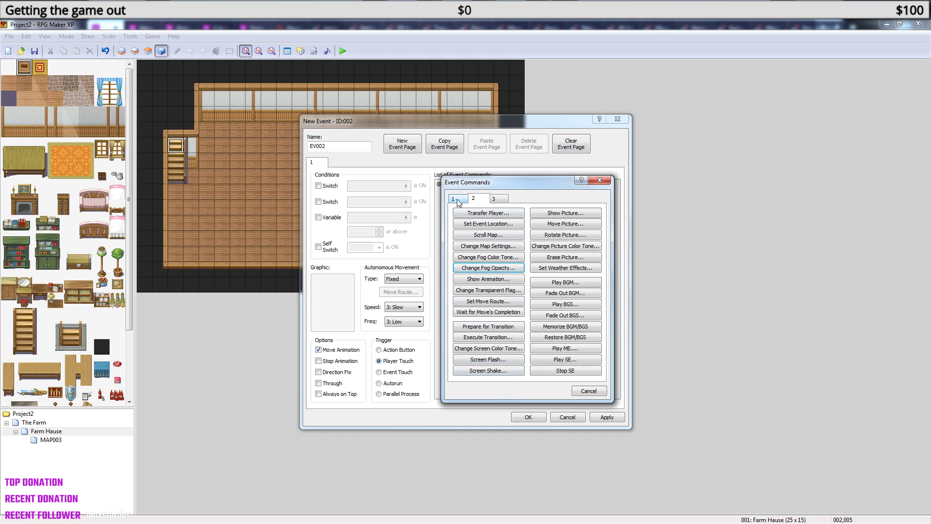
pyautogui.click(502, 221)
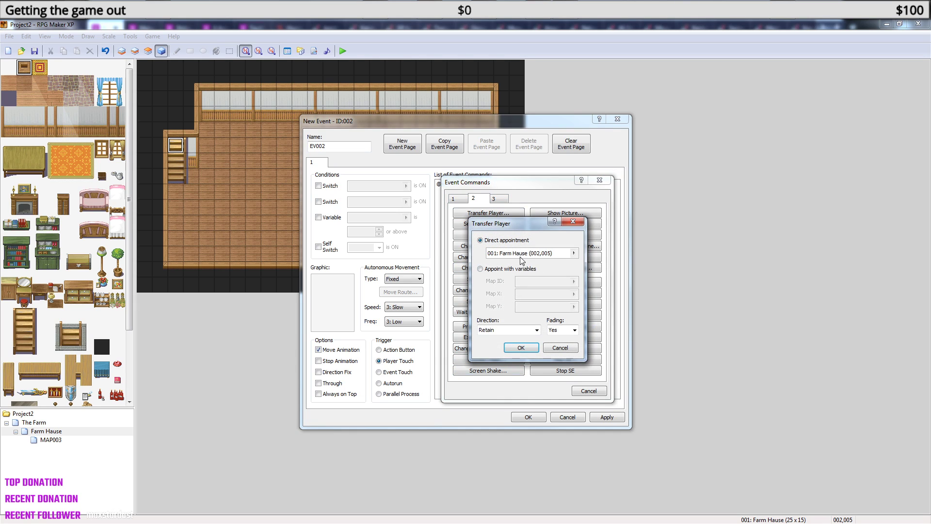
pyautogui.click(573, 252)
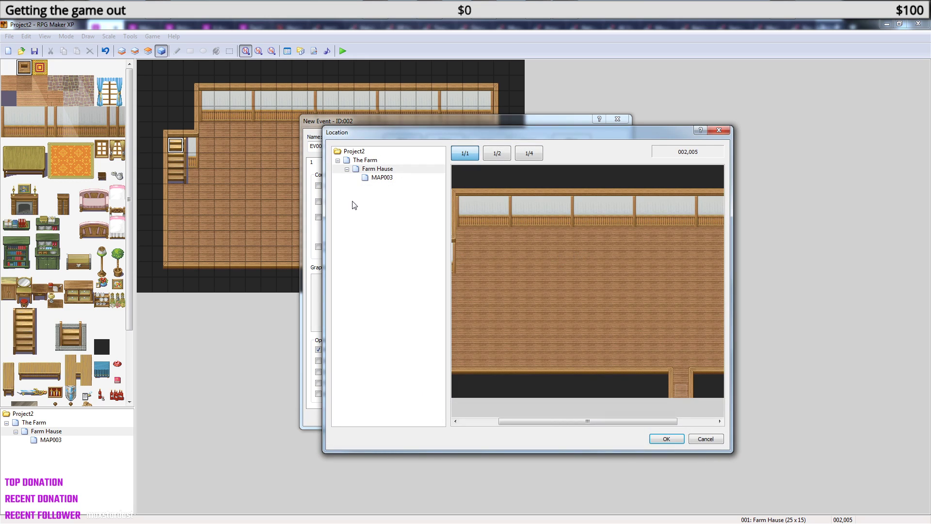
pyautogui.click(381, 177)
pyautogui.moveTo(541, 419); pyautogui.dragTo(503, 420)
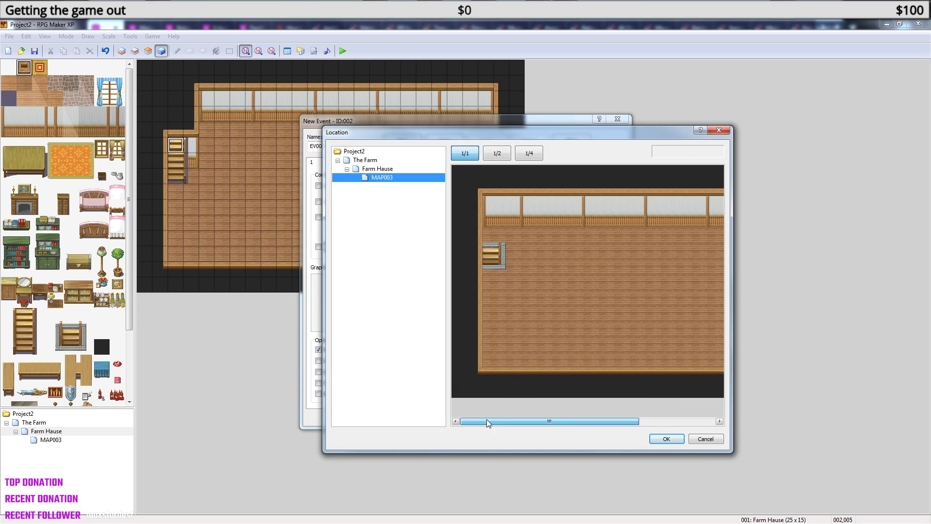
pyautogui.click(490, 236)
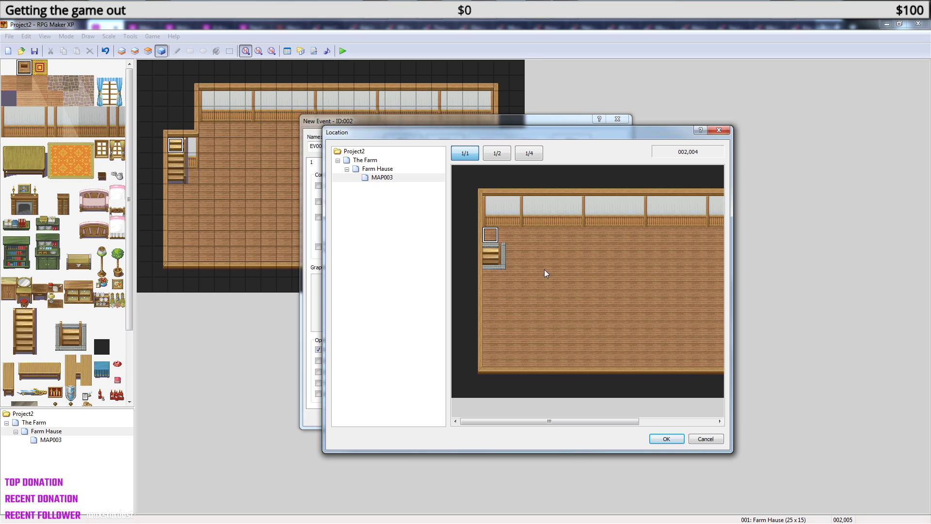
pyautogui.click(667, 439)
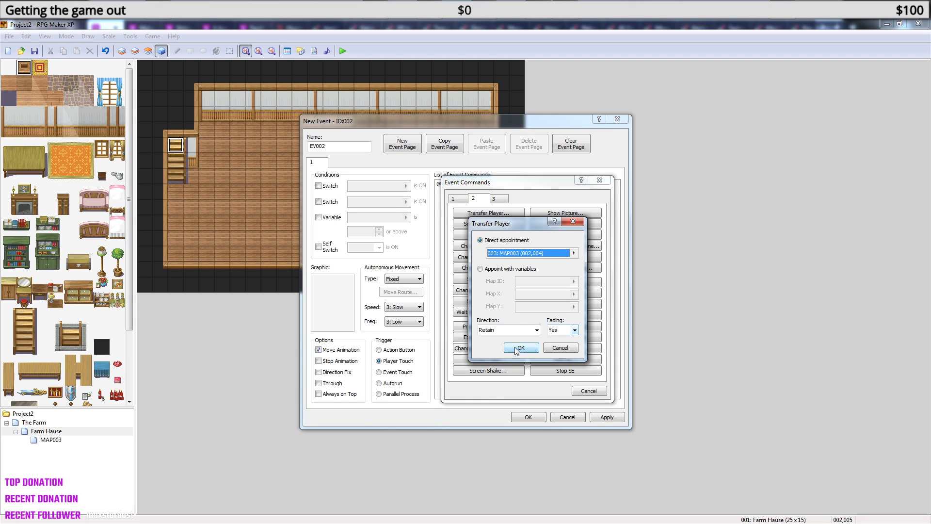
pyautogui.click(518, 348)
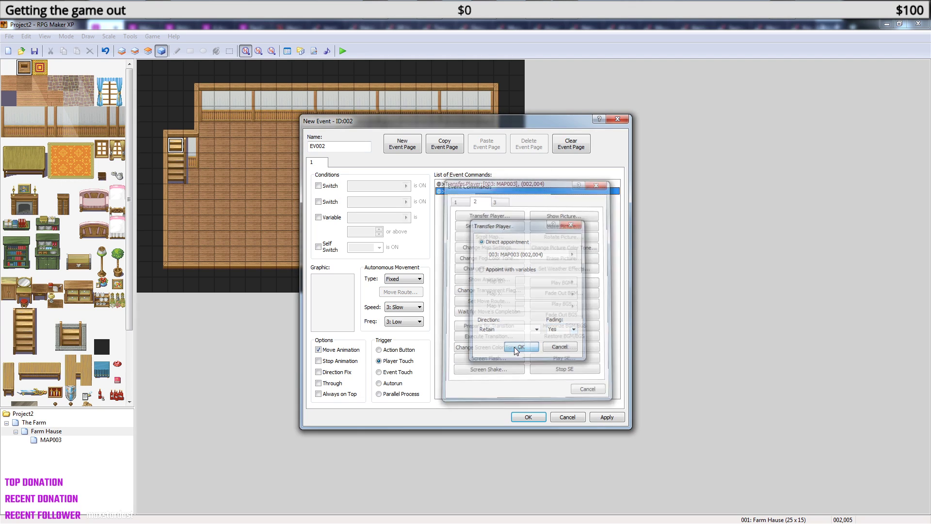
pyautogui.click(531, 416)
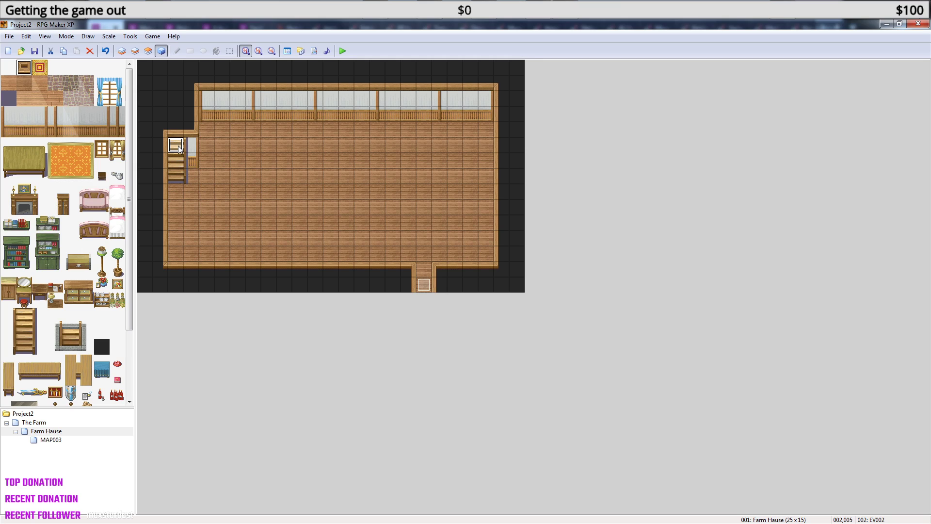
# - Copy the staircase event onto MAP003's stairwell at (002,005) and change its Transfer Player destination to Farm Hause (002,008)
pyautogui.click(55, 440)
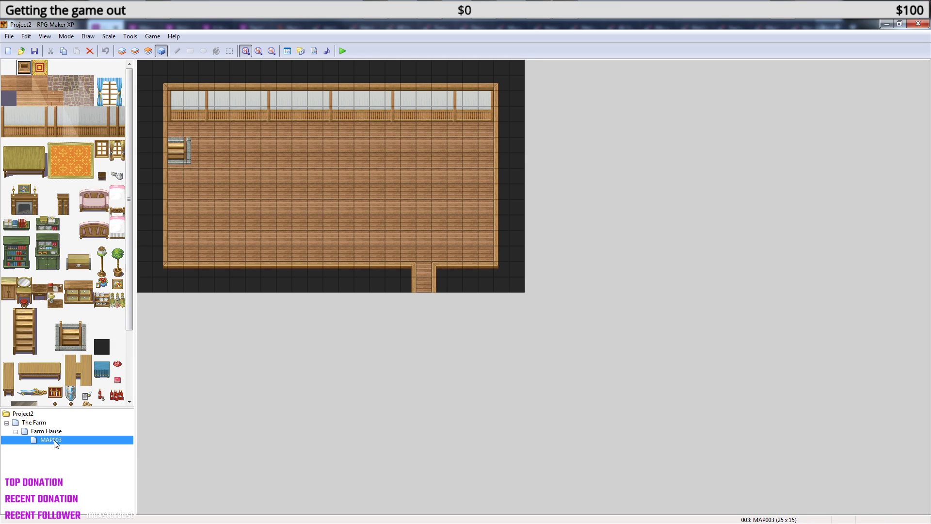
pyautogui.click(177, 148)
pyautogui.rightClick(178, 149)
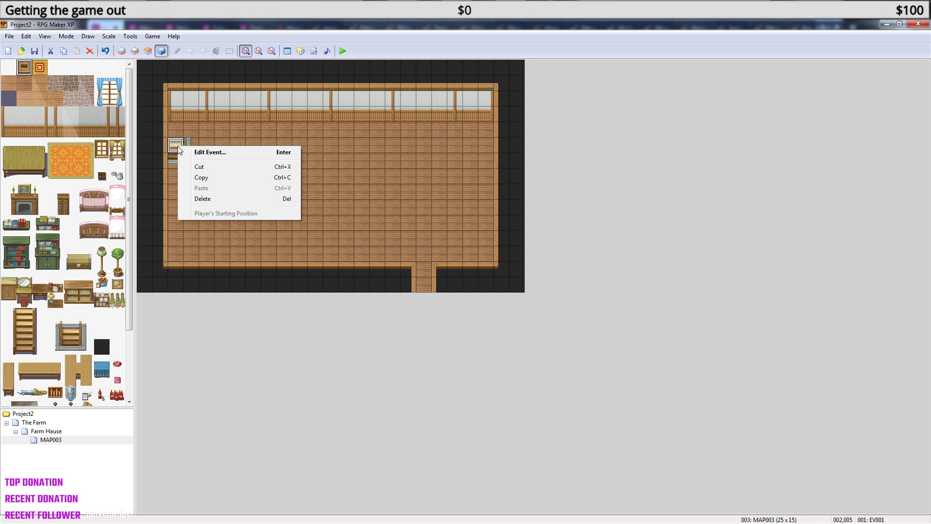
pyautogui.click(211, 152)
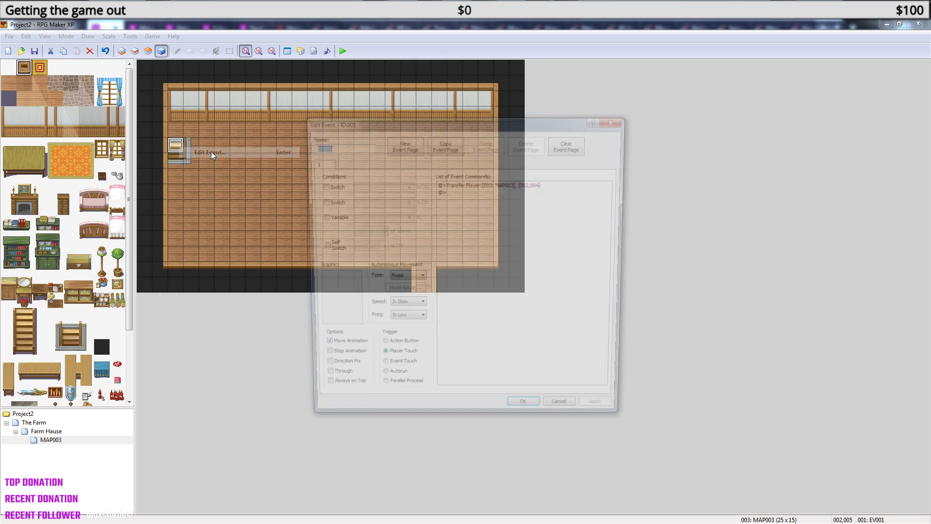
pyautogui.rightClick(473, 184)
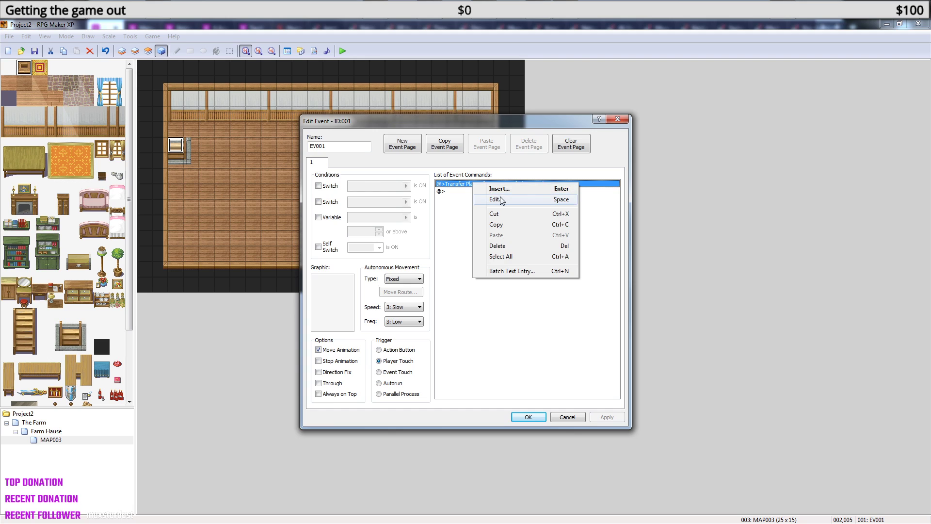
pyautogui.click(496, 199)
pyautogui.click(576, 254)
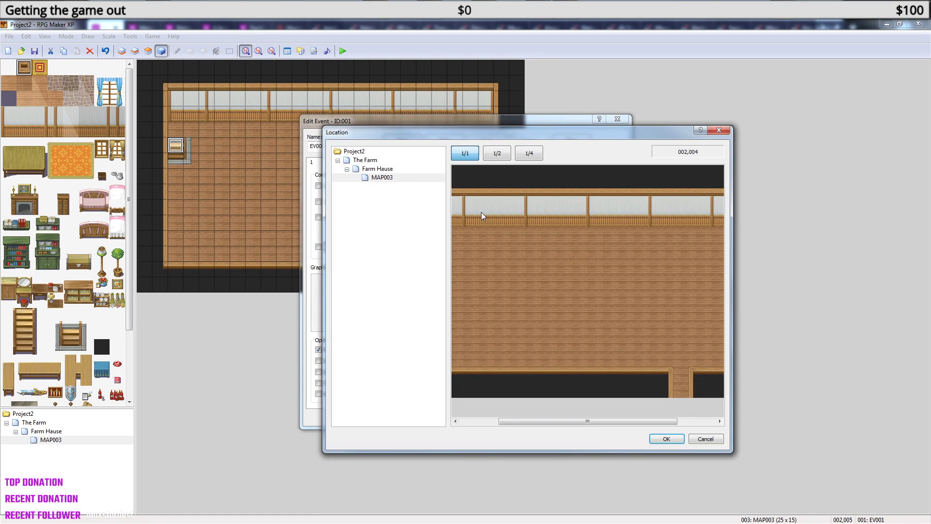
pyautogui.click(378, 168)
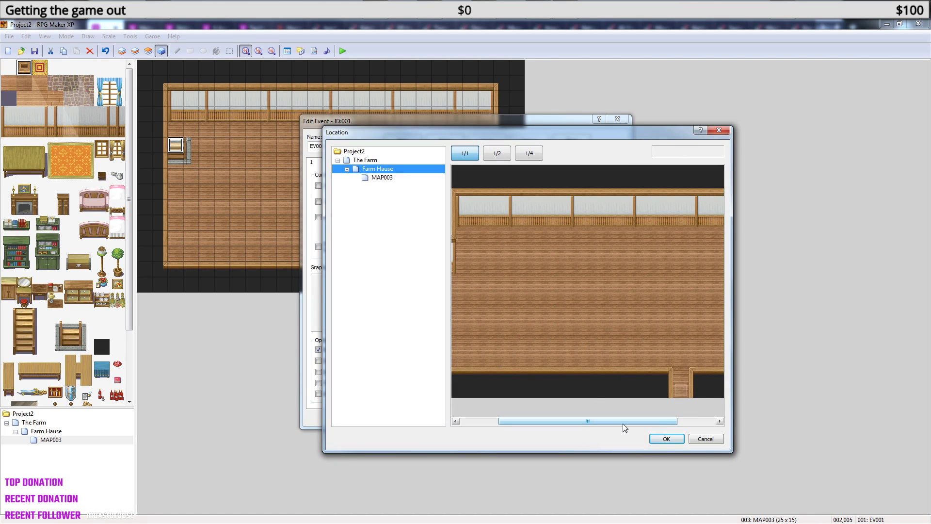
pyautogui.moveTo(623, 424); pyautogui.dragTo(585, 424)
pyautogui.click(493, 251)
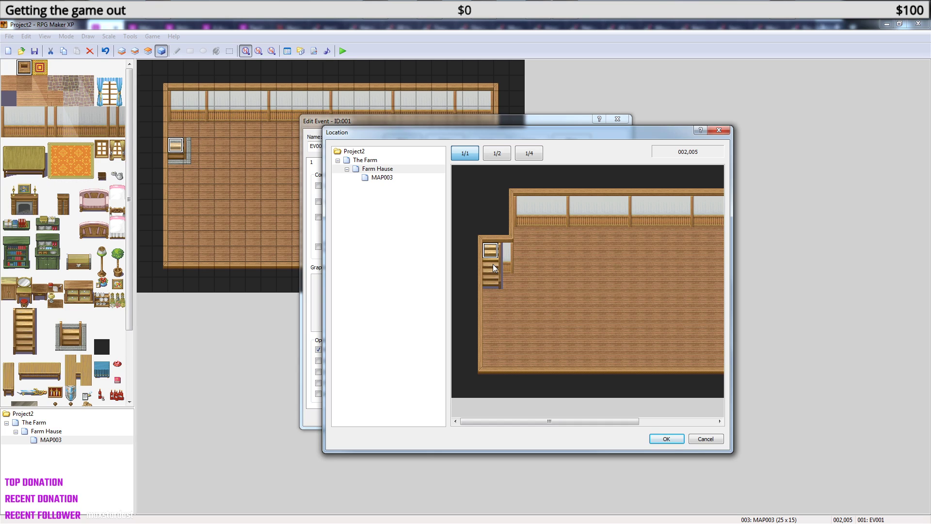
pyautogui.click(493, 297)
pyautogui.click(666, 439)
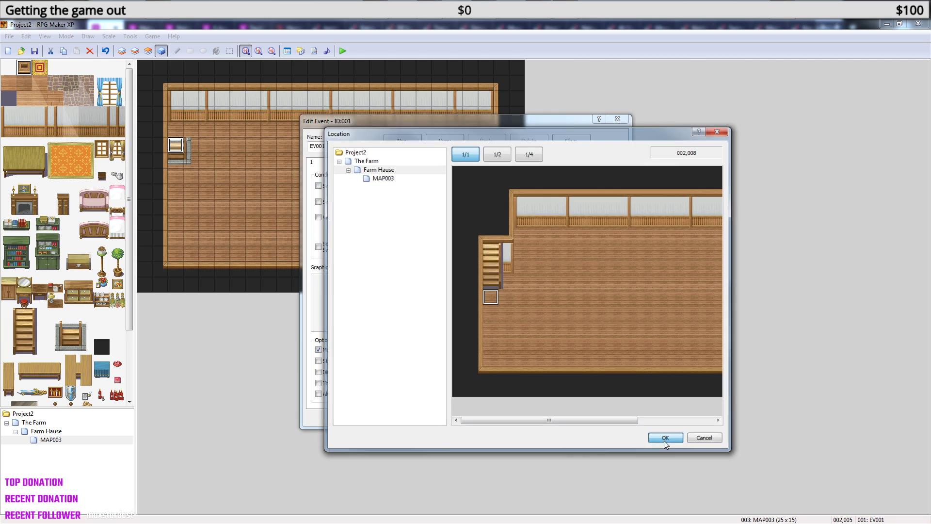
pyautogui.click(522, 348)
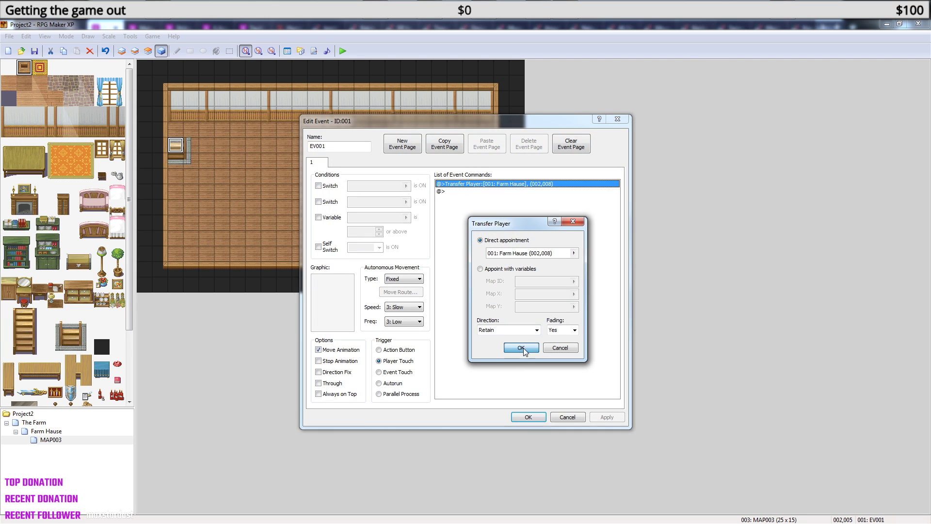
pyautogui.click(528, 417)
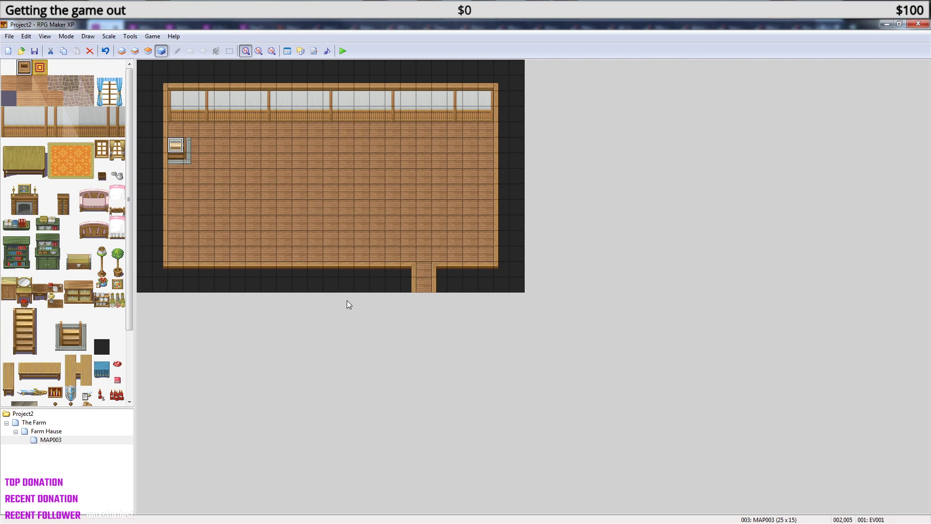
# - Move Farm Hause's staircase event down to the lowest stair tile at (002,007)
pyautogui.click(52, 431)
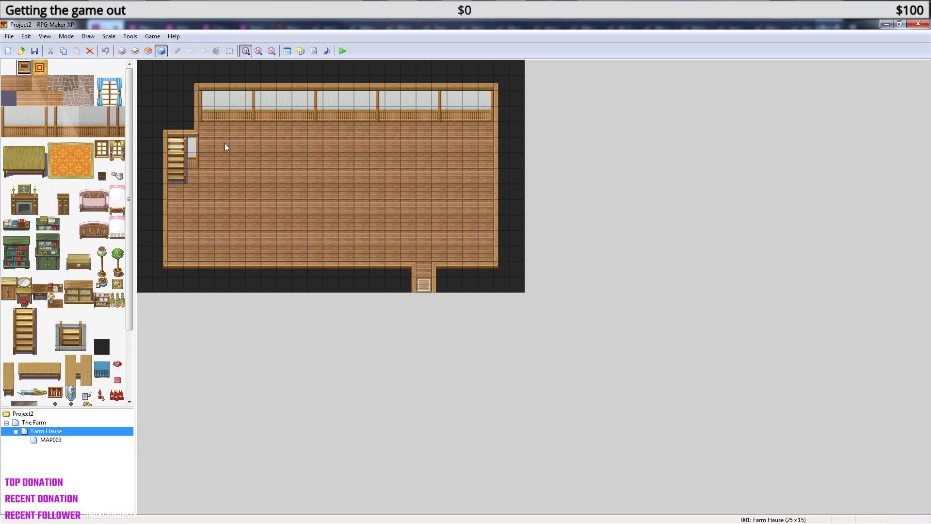
pyautogui.click(176, 146)
pyautogui.moveTo(177, 178); pyautogui.dragTo(176, 177)
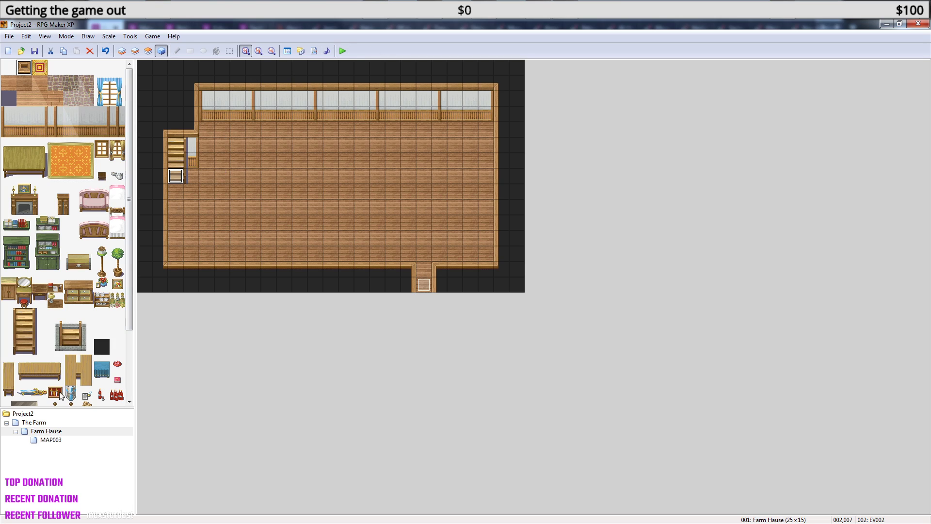
# - Remove the exit doorway from MAP003's bottom wall by closing the wall on layer 1 and erasing its side frames on layer 3
pyautogui.click(54, 439)
pyautogui.click(54, 433)
pyautogui.click(56, 440)
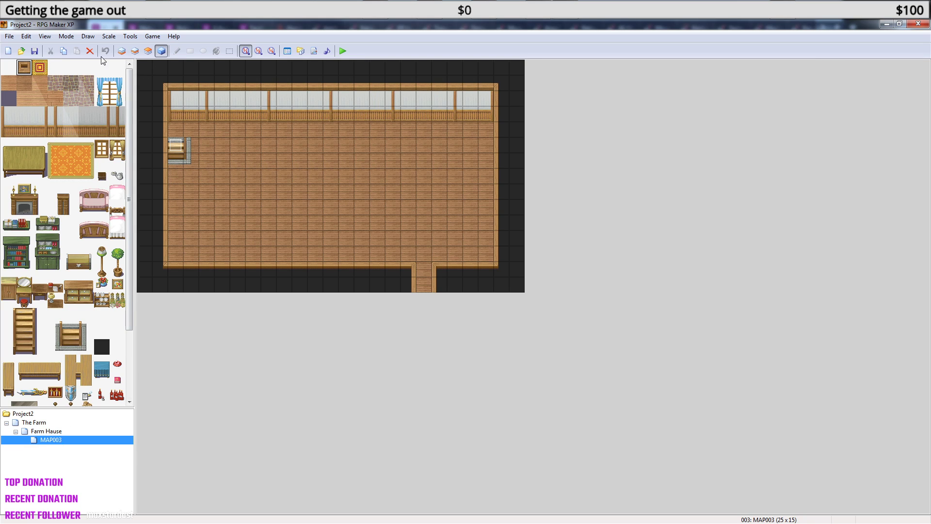
pyautogui.click(122, 51)
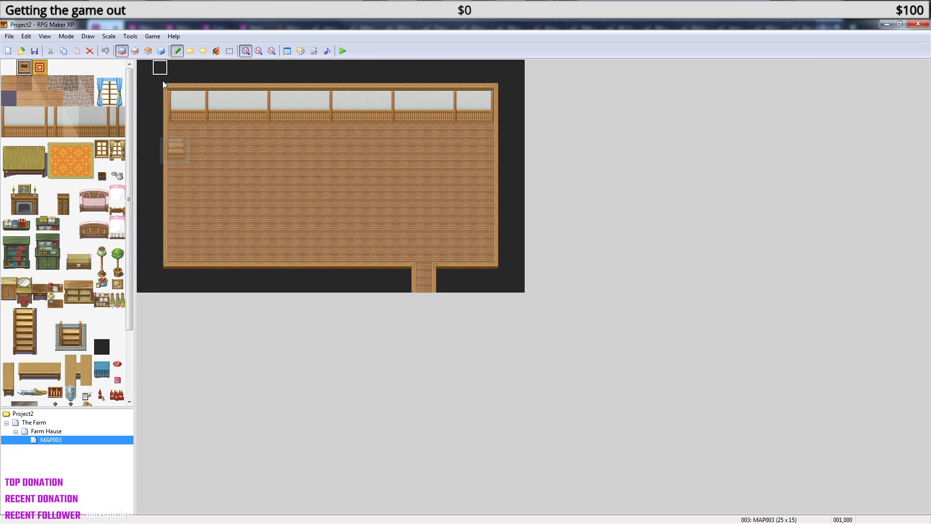
pyautogui.click(147, 66)
pyautogui.moveTo(409, 268)
pyautogui.mouseDown()
pyautogui.moveTo(439, 270)
pyautogui.moveTo(393, 285)
pyautogui.mouseUp()
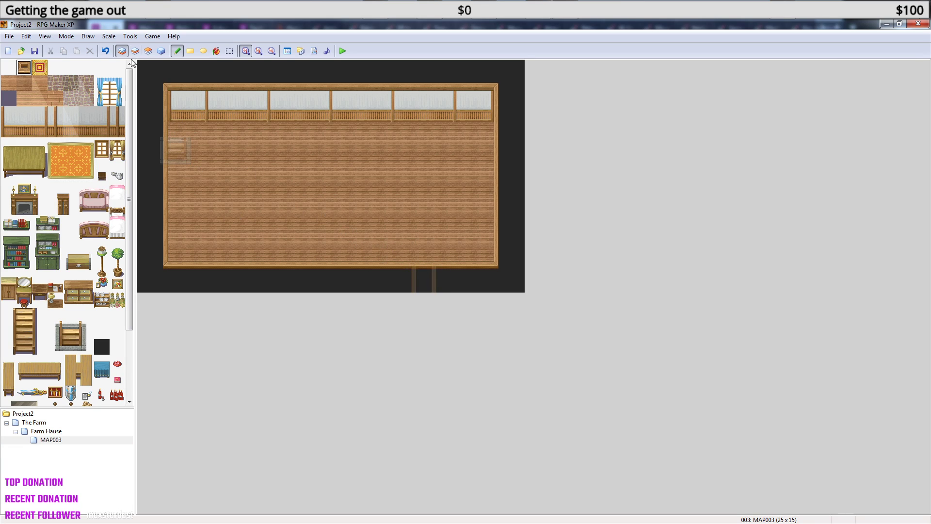
pyautogui.click(147, 51)
pyautogui.click(424, 285)
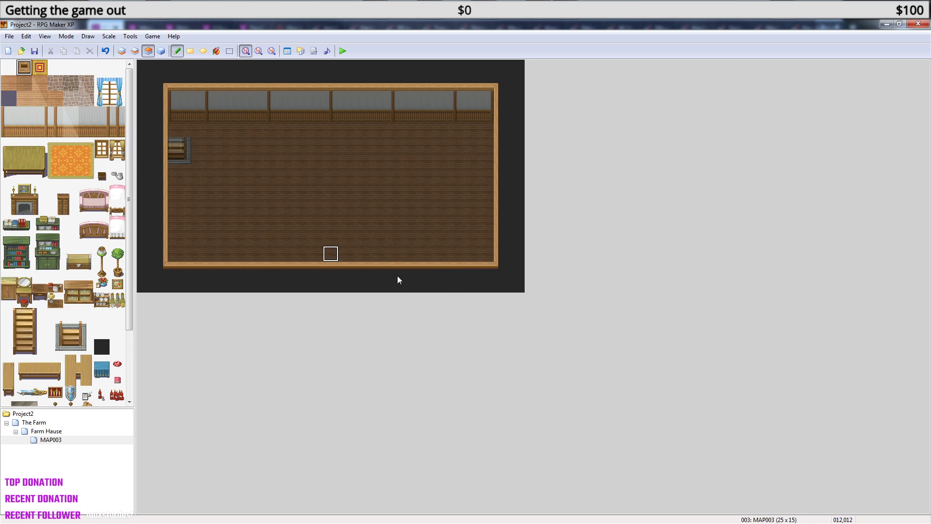
# - Rename MAP003 as "Farm Hause Top Flore" in its map properties
pyautogui.click(46, 431)
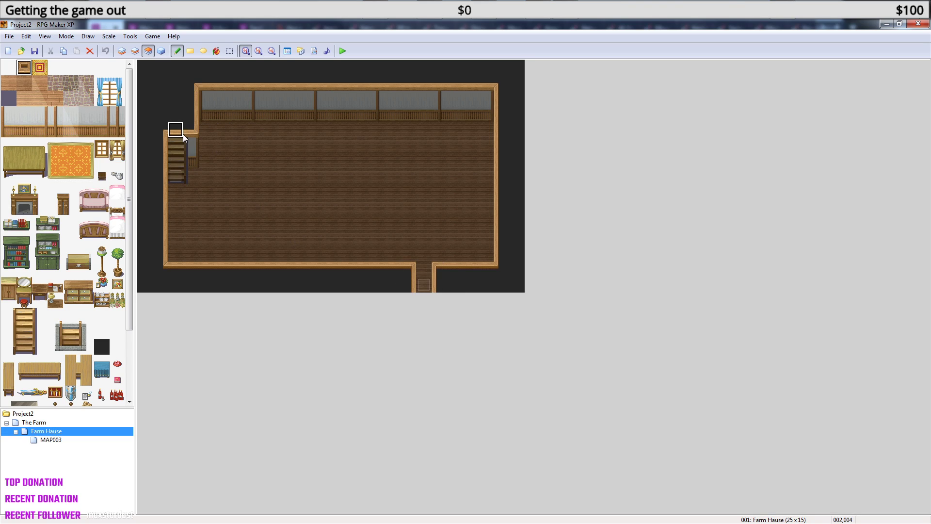
pyautogui.click(54, 439)
pyautogui.rightClick(56, 441)
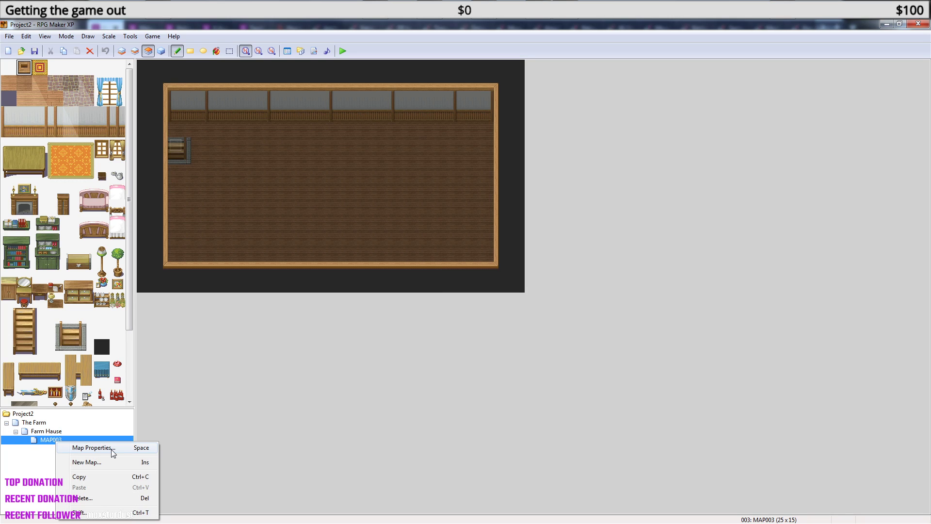
pyautogui.click(93, 448)
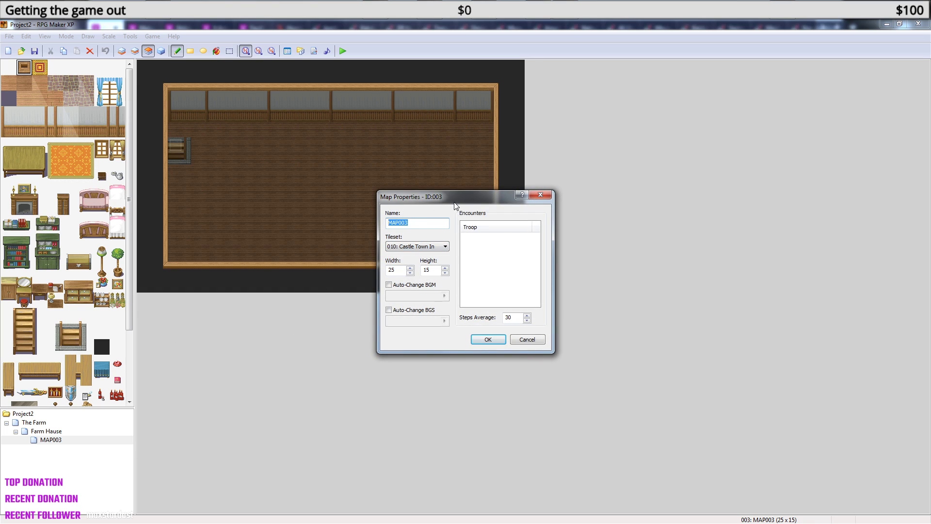
pyautogui.write('Farm Hause Top Flore')
pyautogui.click(489, 339)
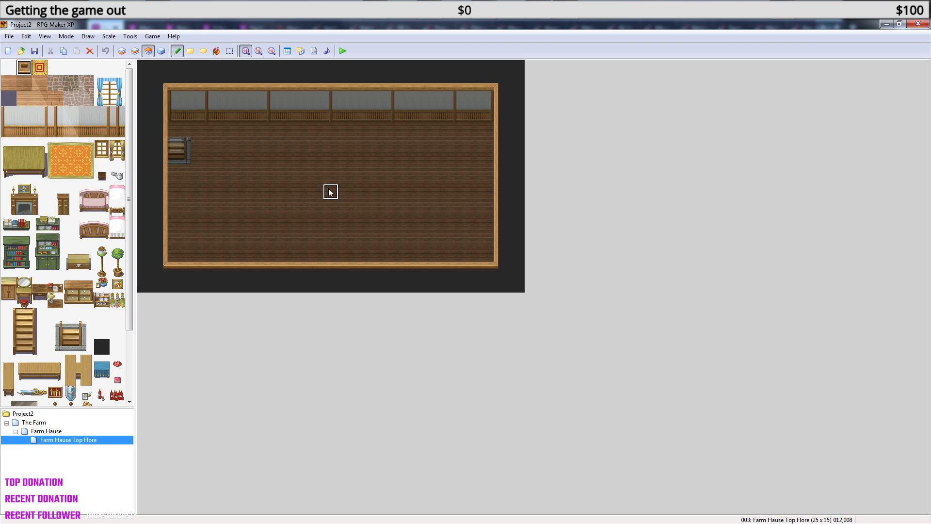
# - Set the player's starting position at (012,008) on the Farm Hause Top Flore map
pyautogui.click(161, 50)
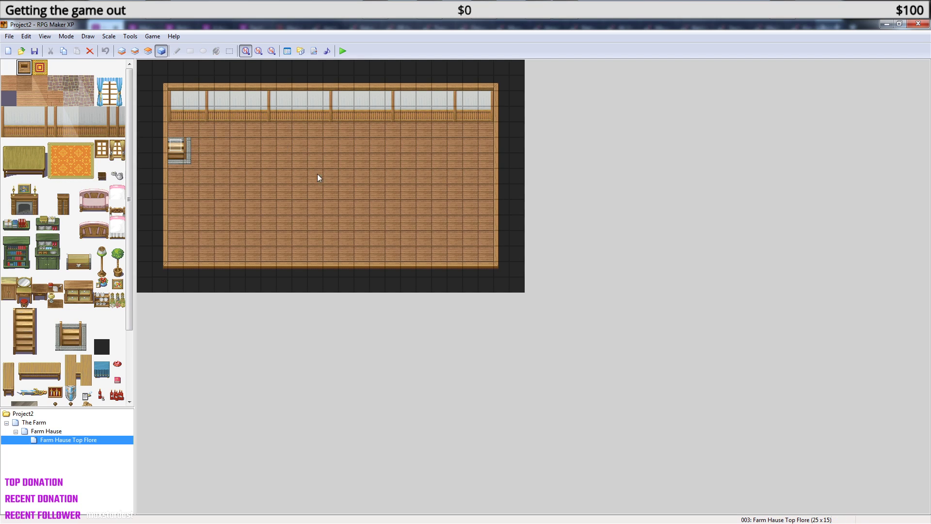
pyautogui.rightClick(330, 187)
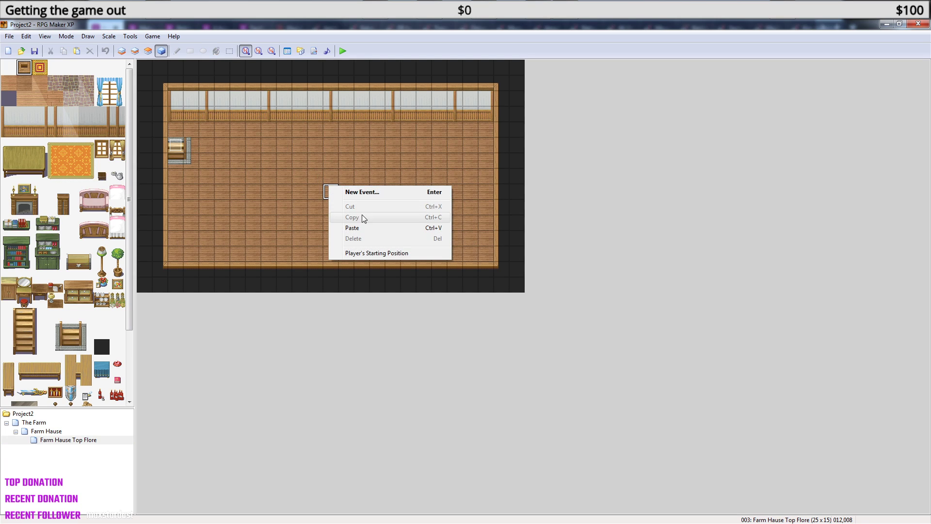
pyautogui.click(392, 253)
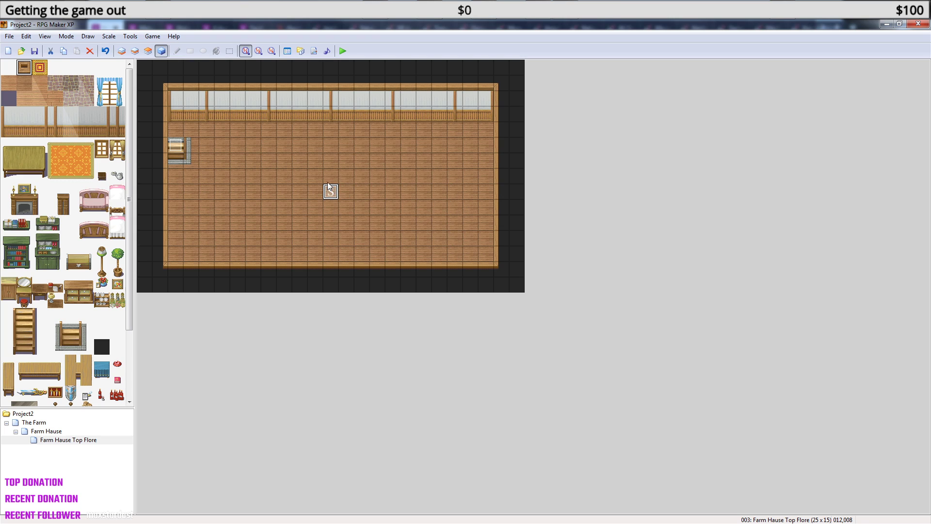
# - Playtest a new game, walking the character around the top floor and down through the stairwell
pyautogui.click(342, 51)
pyautogui.click(421, 294)
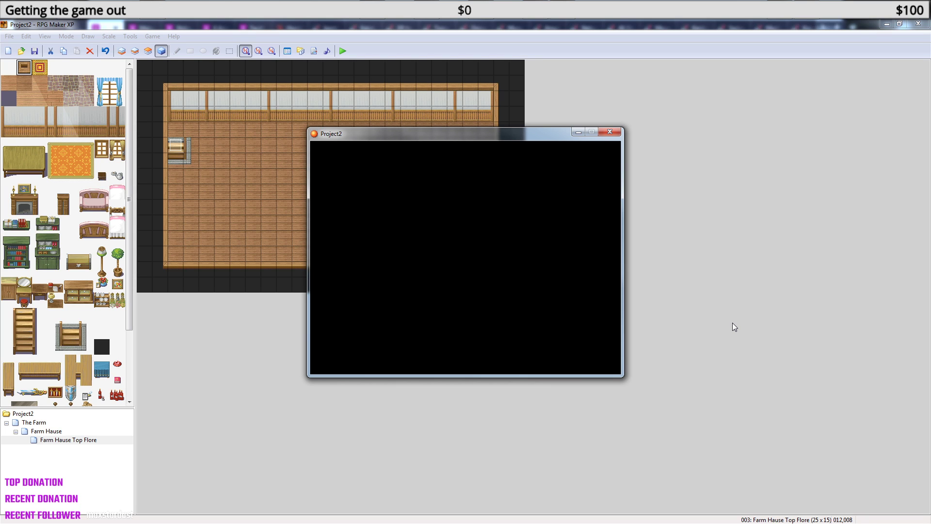
pyautogui.press('Return')
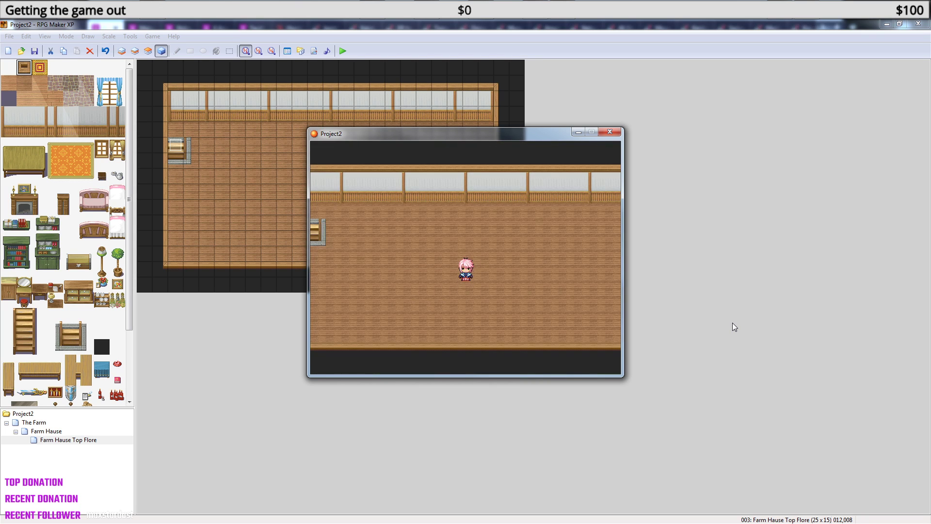
pyautogui.press('Left')
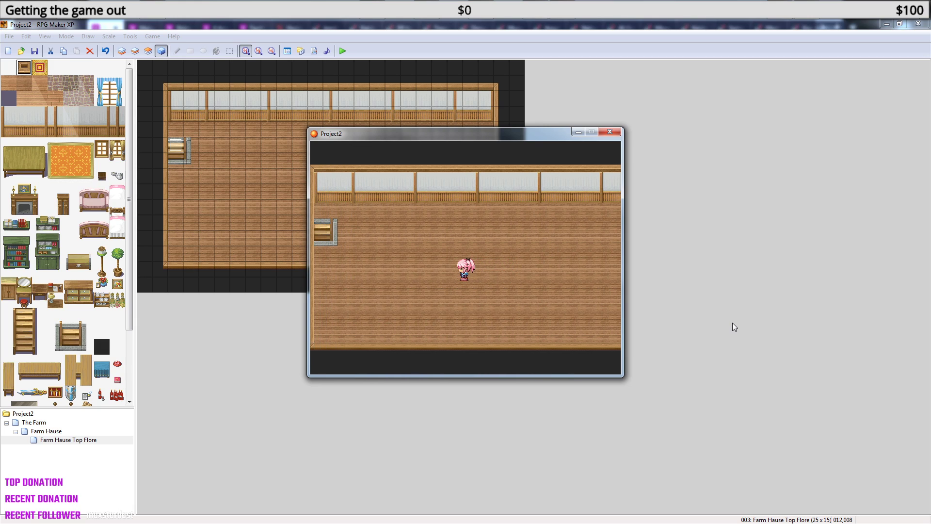
pyautogui.press('Up')
pyautogui.press('Down')
pyautogui.press('Left')
pyautogui.press('Up')
pyautogui.press('Up')
pyautogui.press('Right')
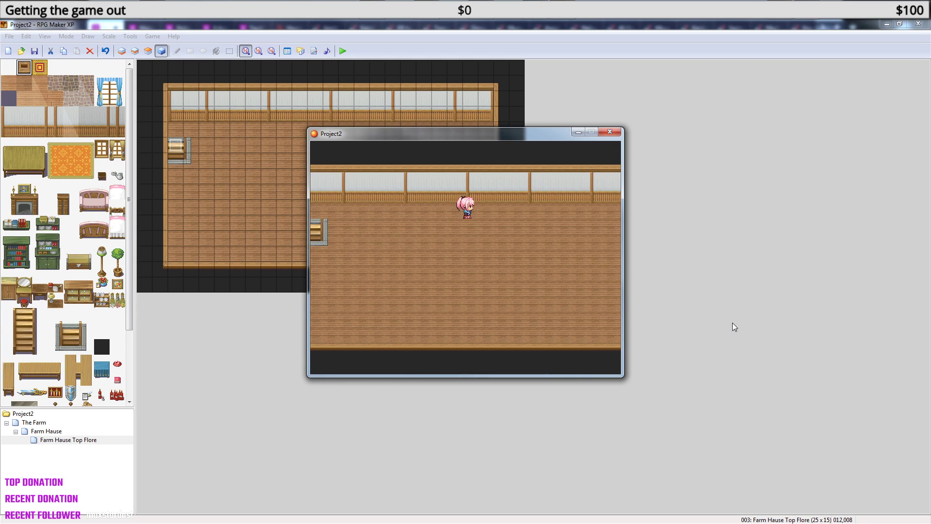
pyautogui.press('Right')
pyautogui.press('Down')
pyautogui.press('Left')
pyautogui.press('Up')
pyautogui.press('Down')
pyautogui.press('Left')
pyautogui.press('Up')
pyautogui.press('Left')
pyautogui.press('Down')
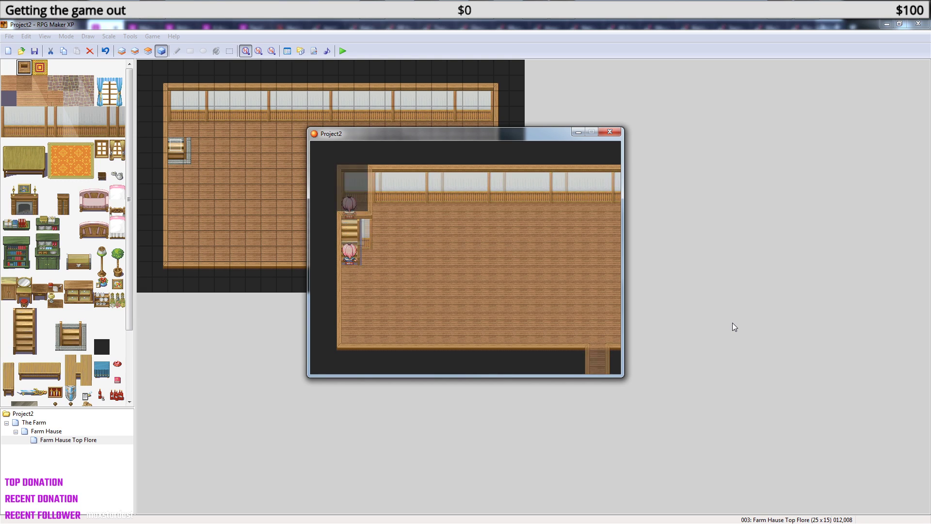
# - Walk the character repeatedly up and down the staircase to test the transfers between both floors
pyautogui.press('Down')
pyautogui.press('Up')
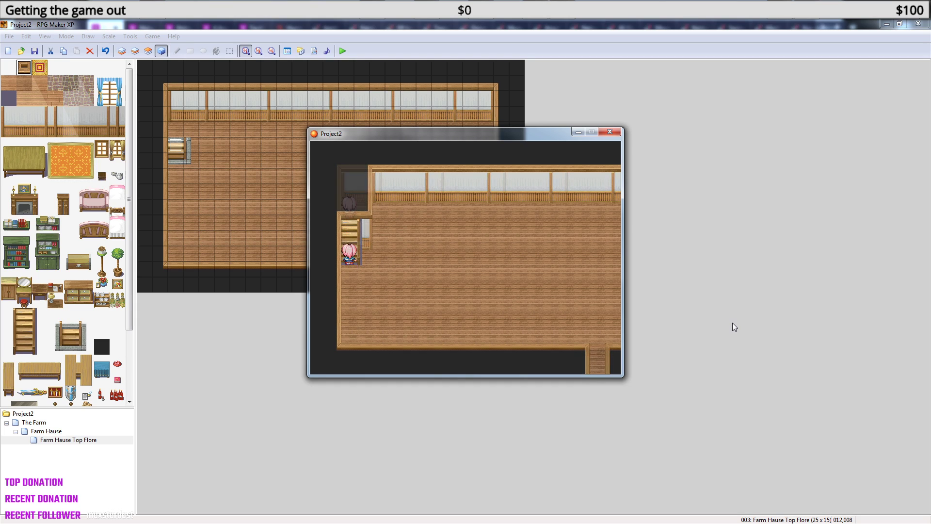
pyautogui.press('Down')
pyautogui.press('Up')
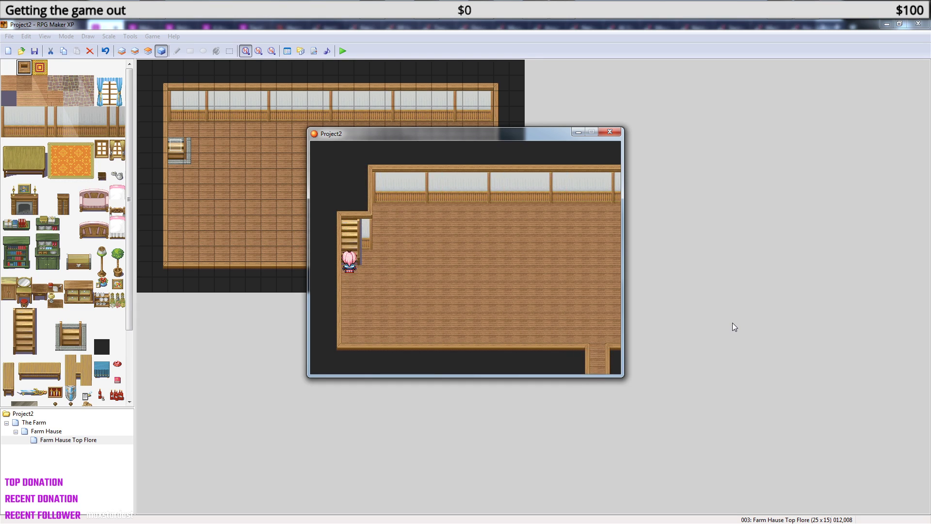
pyautogui.press('Down')
pyautogui.press('Up')
pyautogui.press('Down')
pyautogui.press('Up')
pyautogui.press('Down')
pyautogui.press('Up')
pyautogui.press('Down')
# - Walk the character across the ground floor and out through the exit doorway to the farm
pyautogui.press('Right')
pyautogui.press('Up')
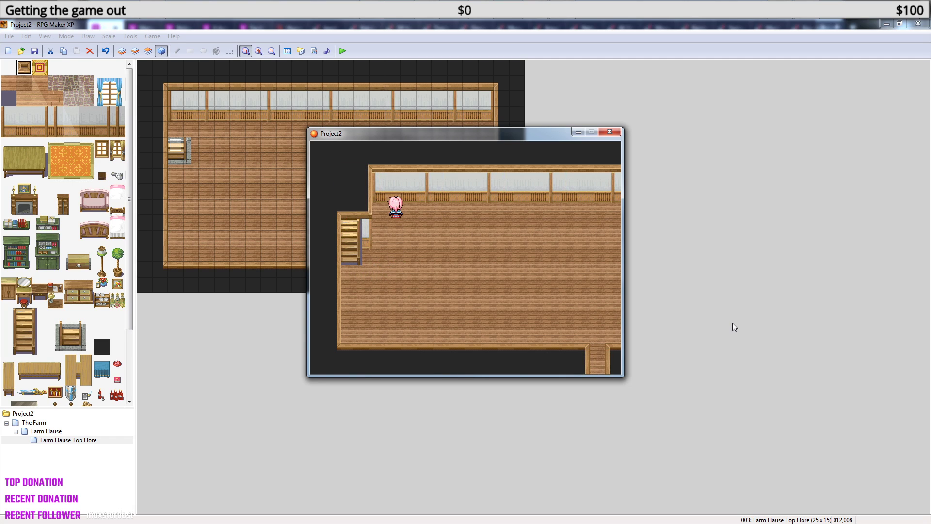
pyautogui.press('Right')
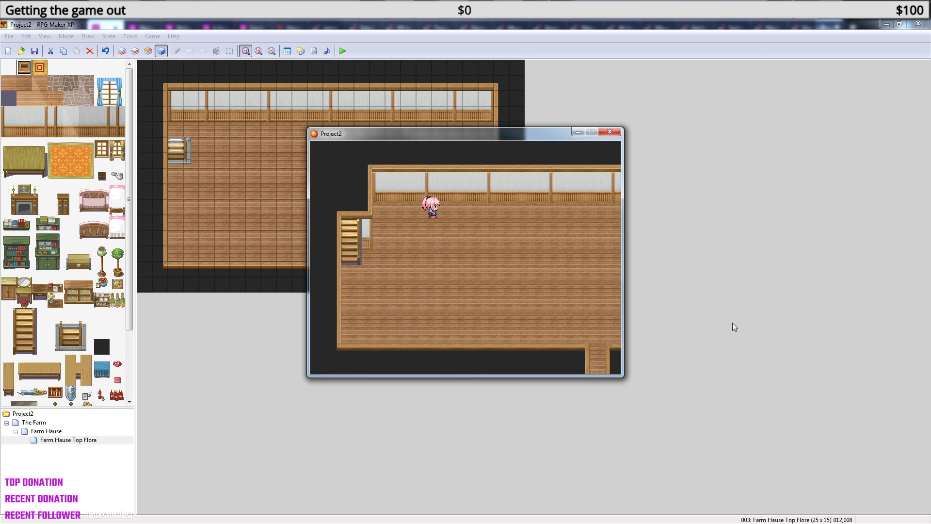
pyautogui.press('Down')
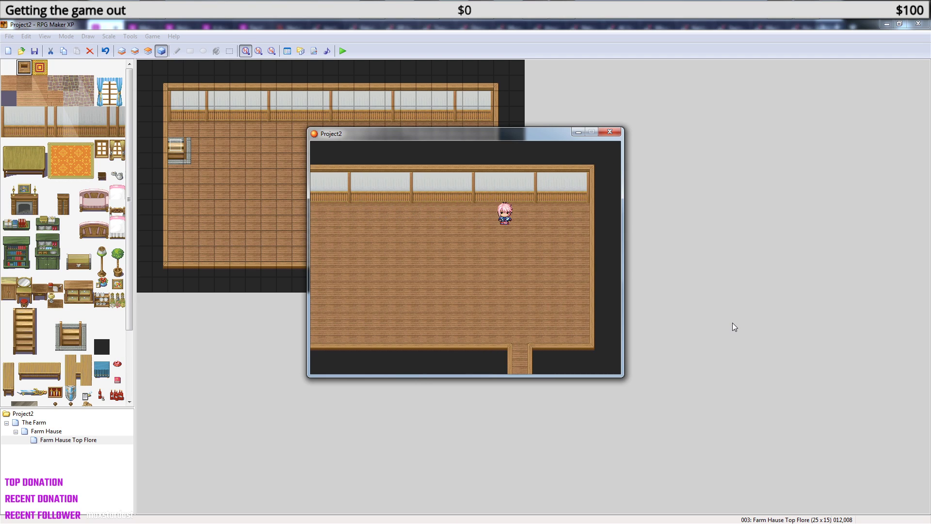
pyautogui.press('Down')
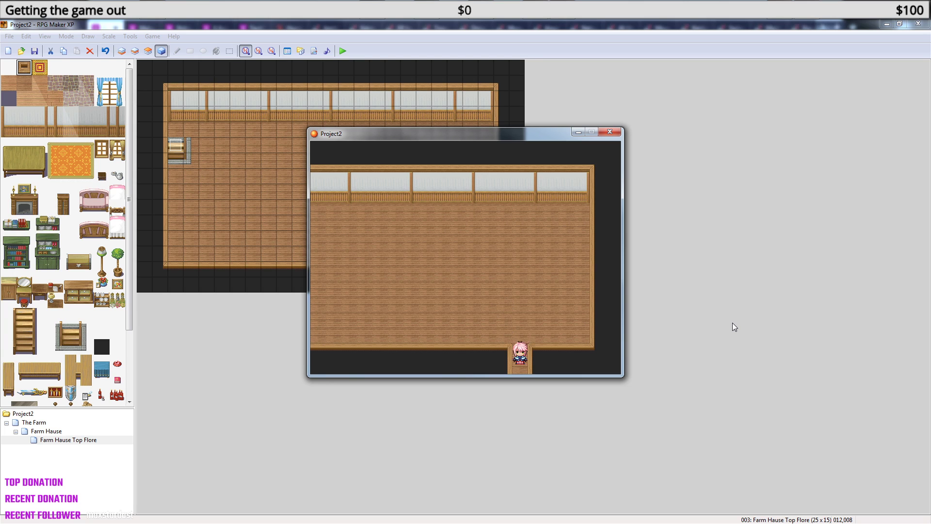
pyautogui.press('Down')
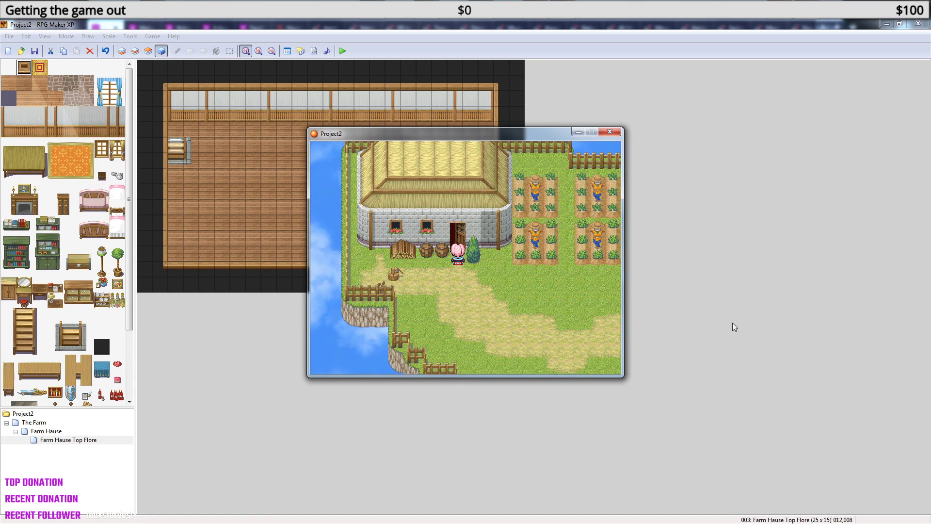
# - Take the character back into the farmhouse through its front door and end the playtest
pyautogui.press('Up')
pyautogui.press('Up')
pyautogui.press('Escape')
pyautogui.press('Escape')
pyautogui.press('Left')
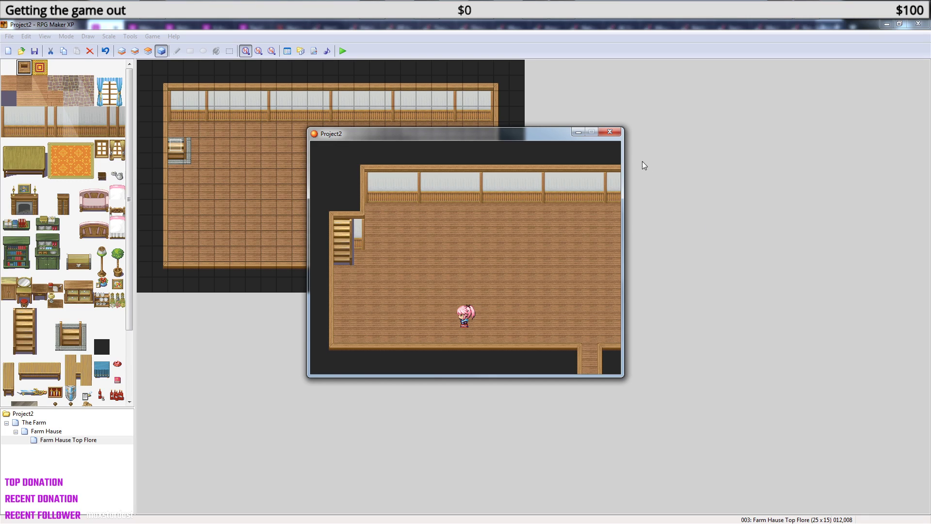
pyautogui.click(610, 132)
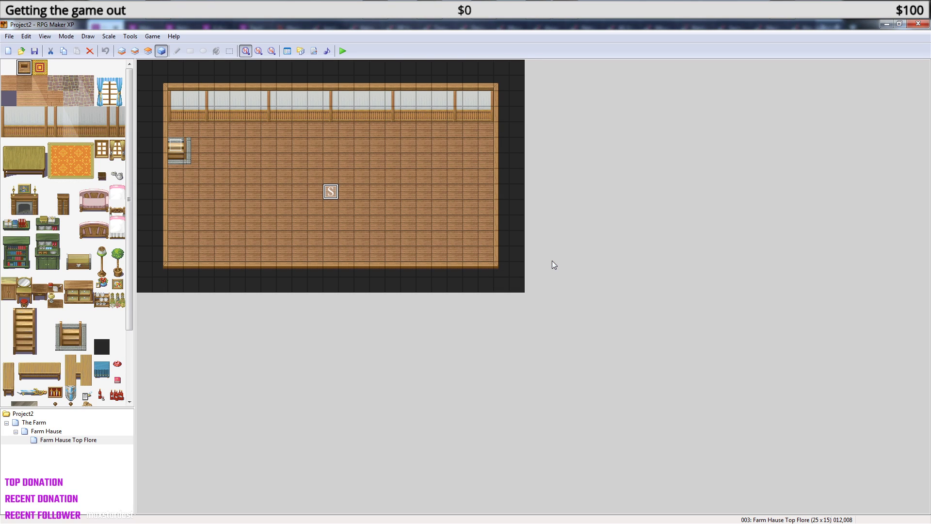
pyautogui.click(148, 51)
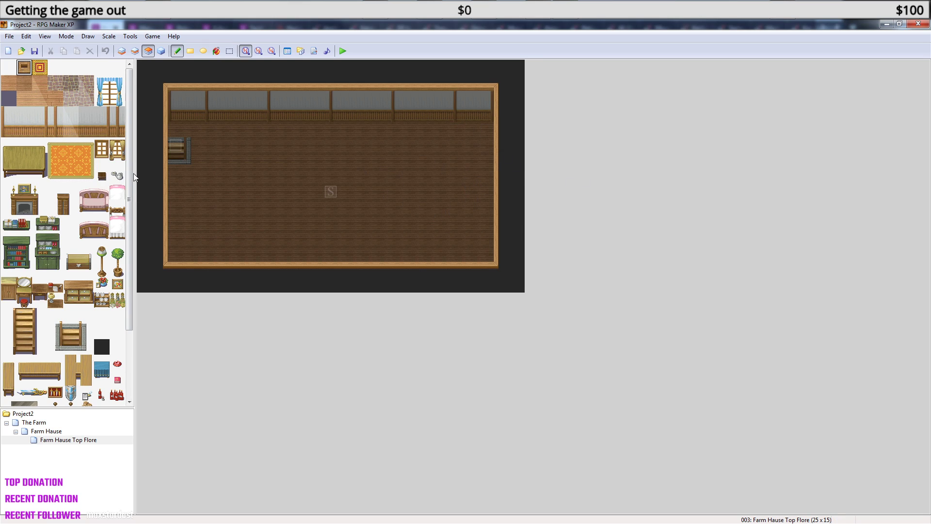
pyautogui.moveTo(130, 233); pyautogui.dragTo(132, 315)
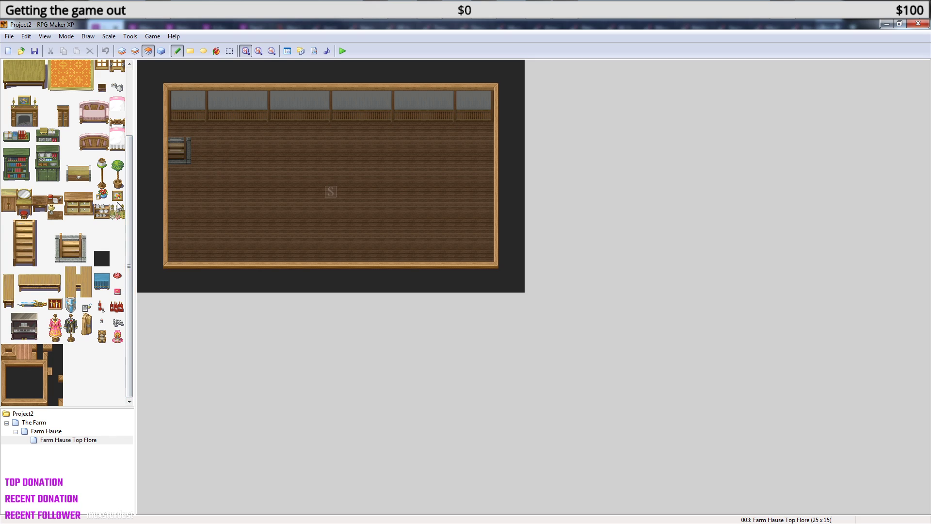
pyautogui.moveTo(127, 271); pyautogui.dragTo(127, 195)
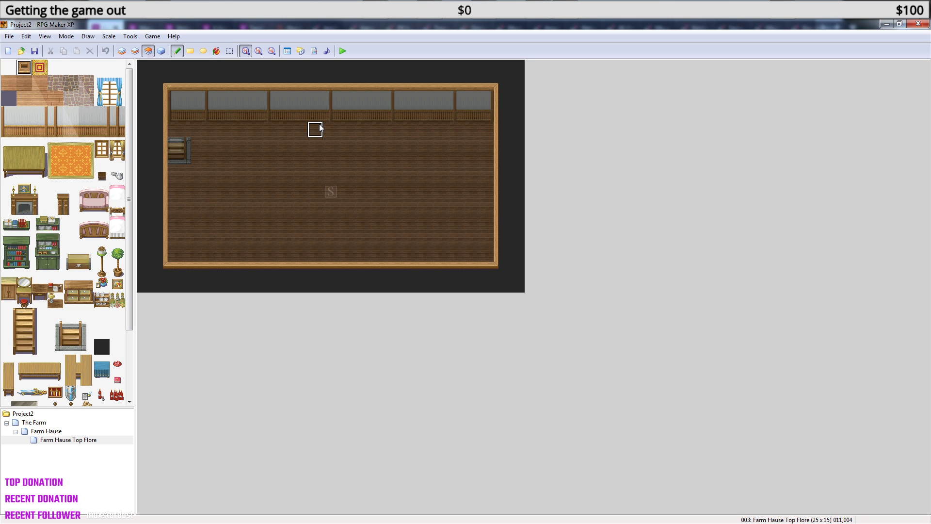
# - Check the graphic assigned to the farmhouse's Next door event on The Farm map, leaving it as is
pyautogui.click(34, 423)
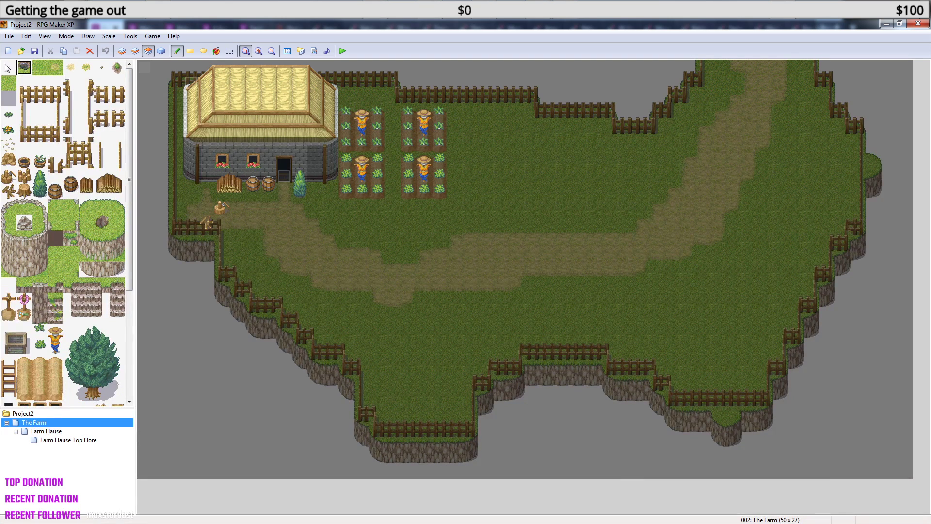
pyautogui.click(162, 51)
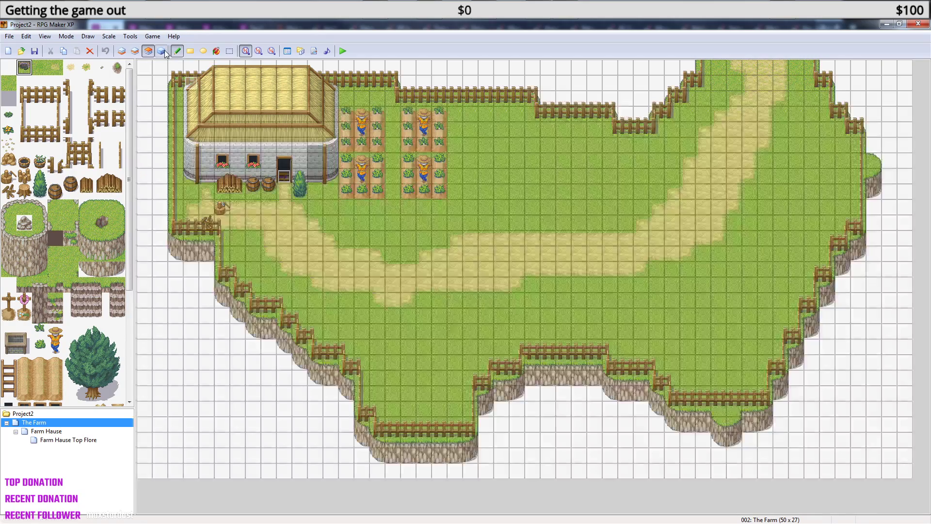
pyautogui.click(284, 176)
pyautogui.rightClick(283, 176)
pyautogui.press('Escape')
pyautogui.doubleClick(284, 176)
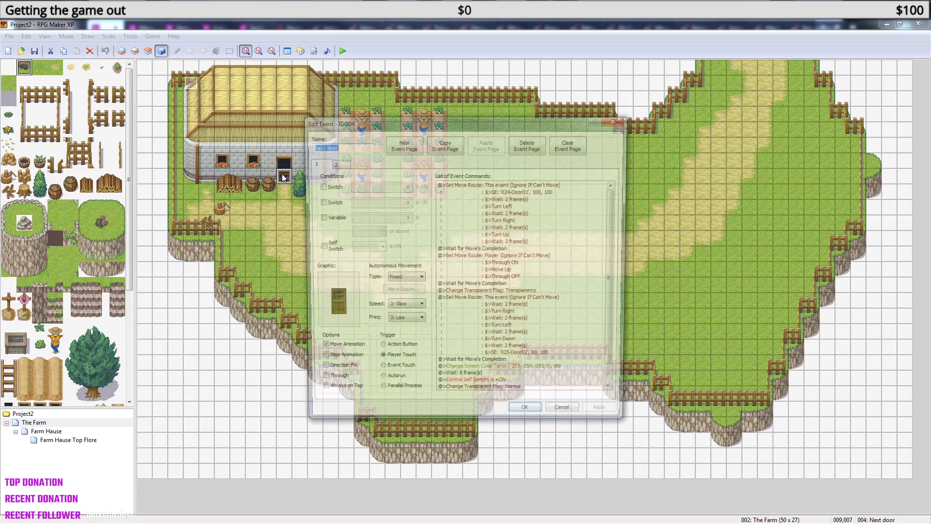
pyautogui.doubleClick(334, 307)
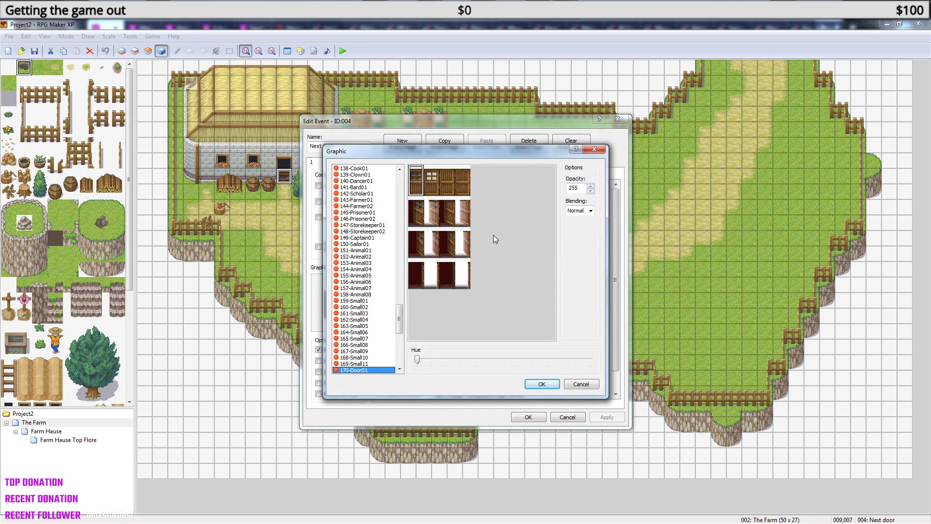
pyautogui.click(580, 386)
pyautogui.click(577, 417)
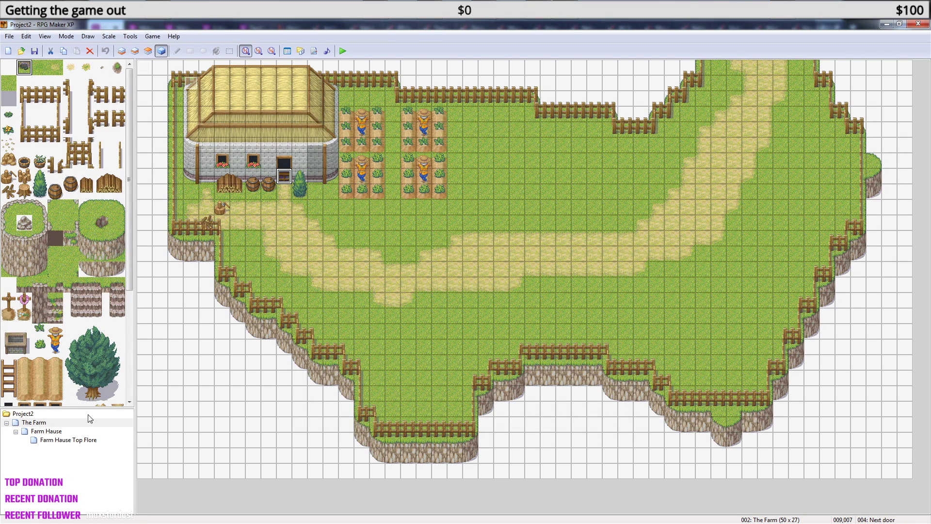
# - Review the command list of the Next door event down to its Transfer Player command
pyautogui.doubleClick(286, 177)
pyautogui.scroll(-1, 616, 324)
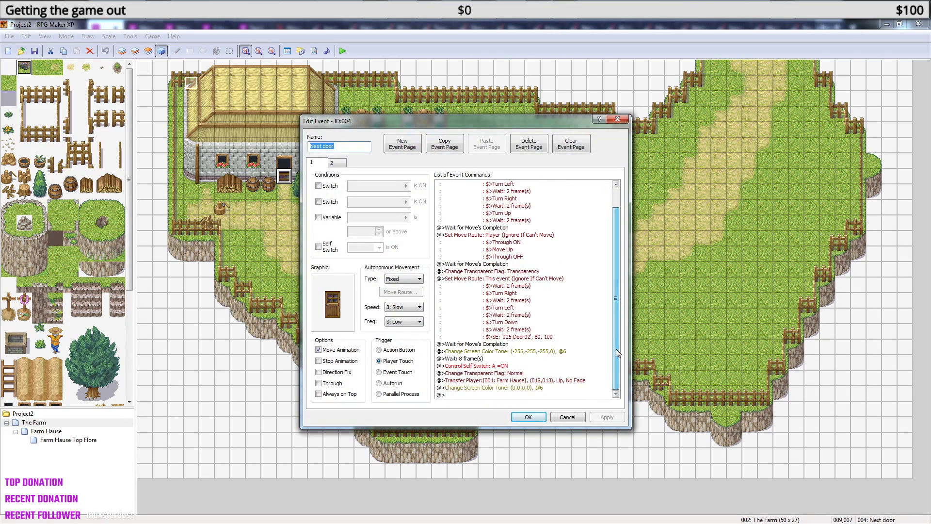
pyautogui.click(578, 417)
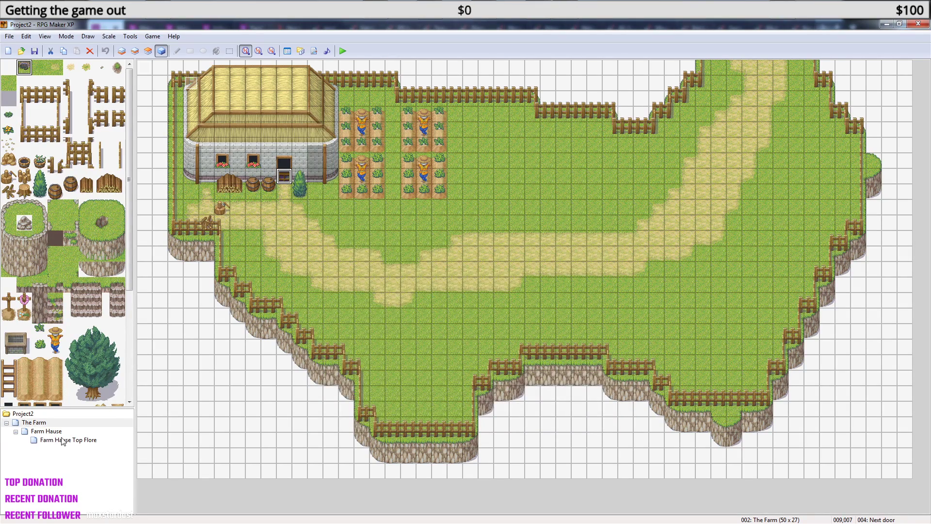
# - Draw a full-height vertical dividing wall at column 16 of Farm Hause Top Flore on layer 3 with the wall autotile
pyautogui.click(63, 440)
pyautogui.click(20, 71)
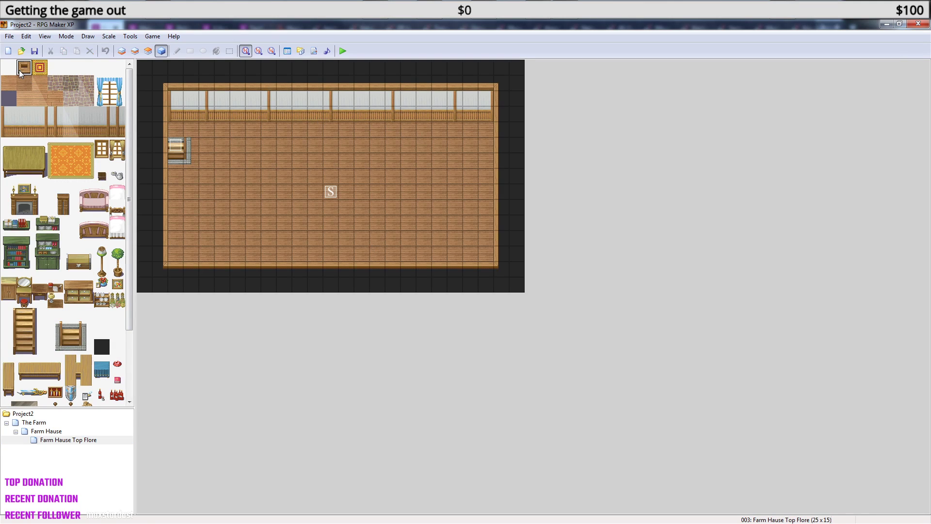
pyautogui.click(148, 52)
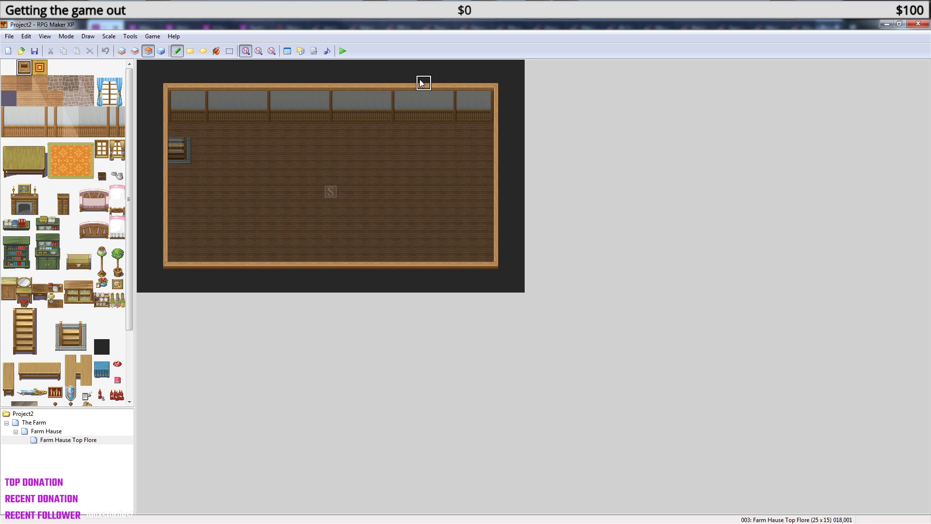
pyautogui.moveTo(392, 83)
pyautogui.mouseDown()
pyautogui.moveTo(396, 267)
pyautogui.moveTo(382, 255)
pyautogui.moveTo(378, 83)
pyautogui.moveTo(394, 270)
pyautogui.mouseUp()
pyautogui.hotkey('ctrl', 'z')
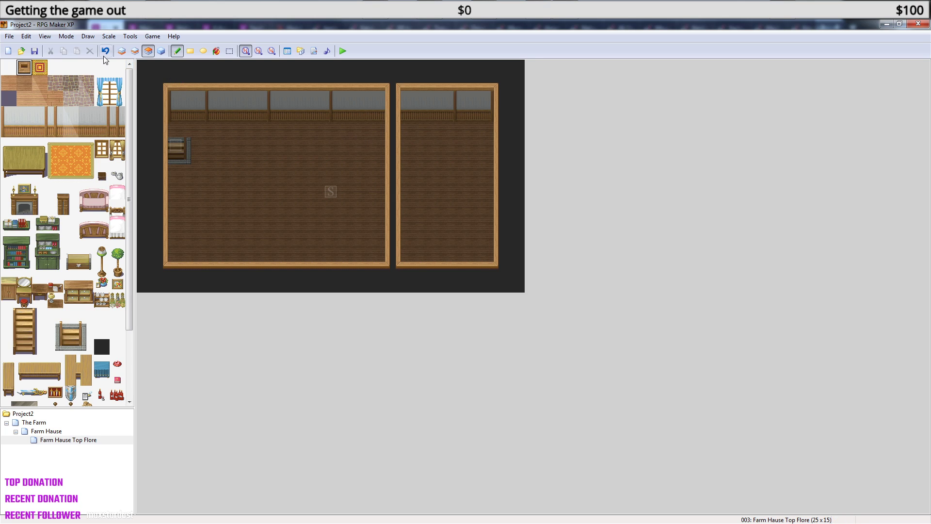
# - On layer 1, finish the back wall beside the divider with end posts and remove the doubled post in the smaller room
pyautogui.click(133, 51)
pyautogui.click(121, 51)
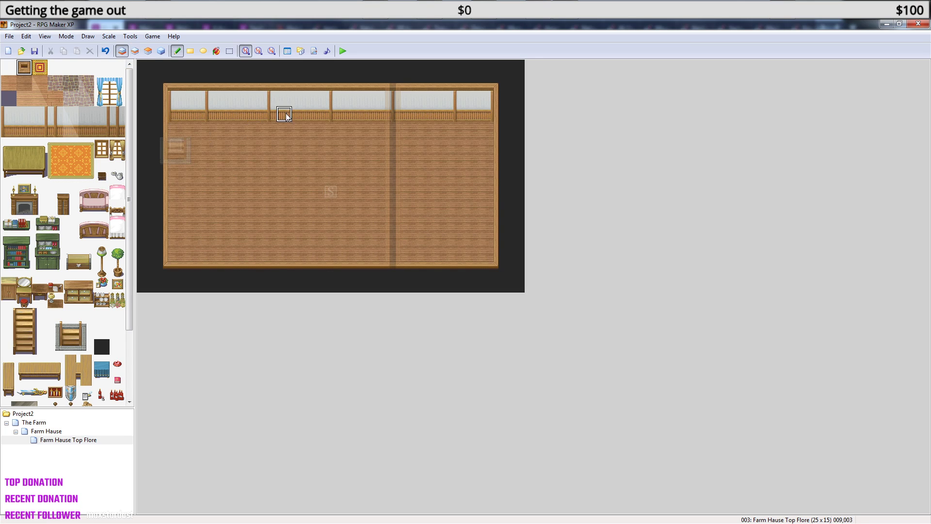
pyautogui.moveTo(174, 102); pyautogui.dragTo(175, 115, button='right')
pyautogui.click(487, 110)
pyautogui.click(377, 119)
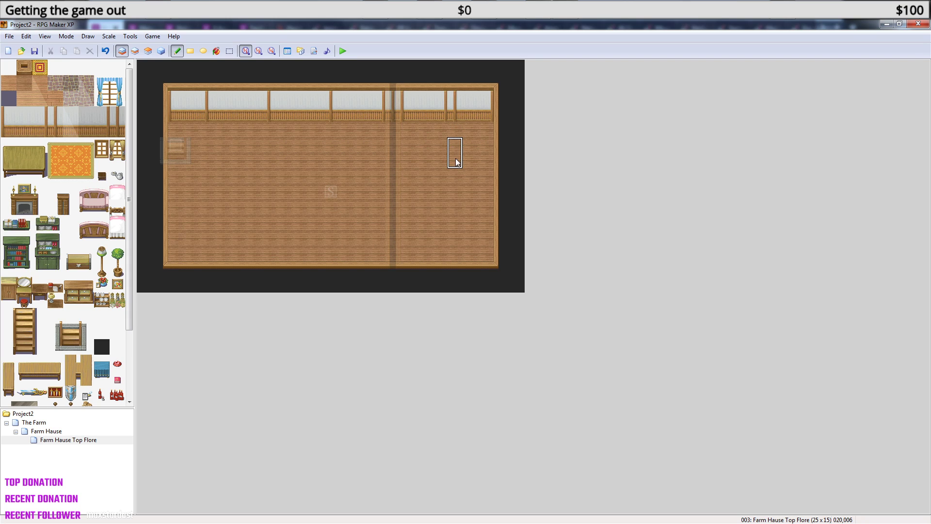
pyautogui.moveTo(471, 102); pyautogui.dragTo(453, 104)
pyautogui.click(163, 52)
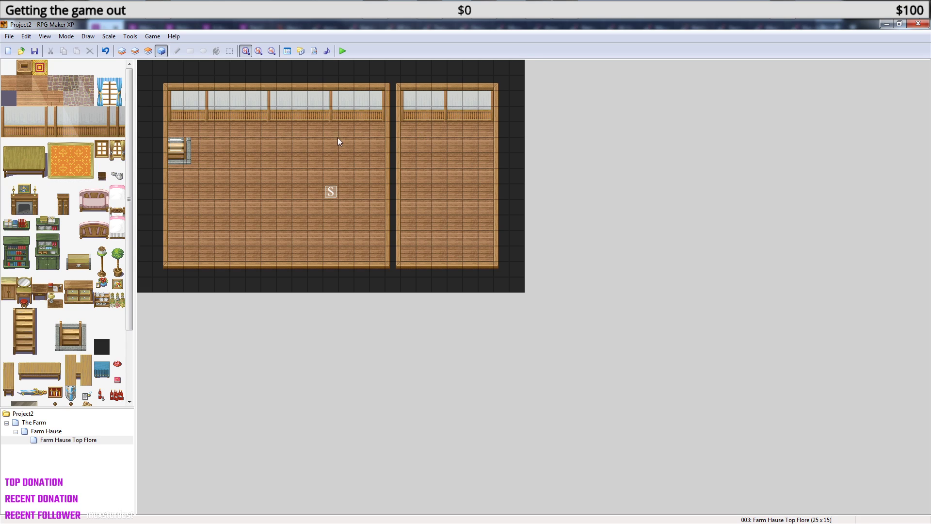
pyautogui.click(148, 51)
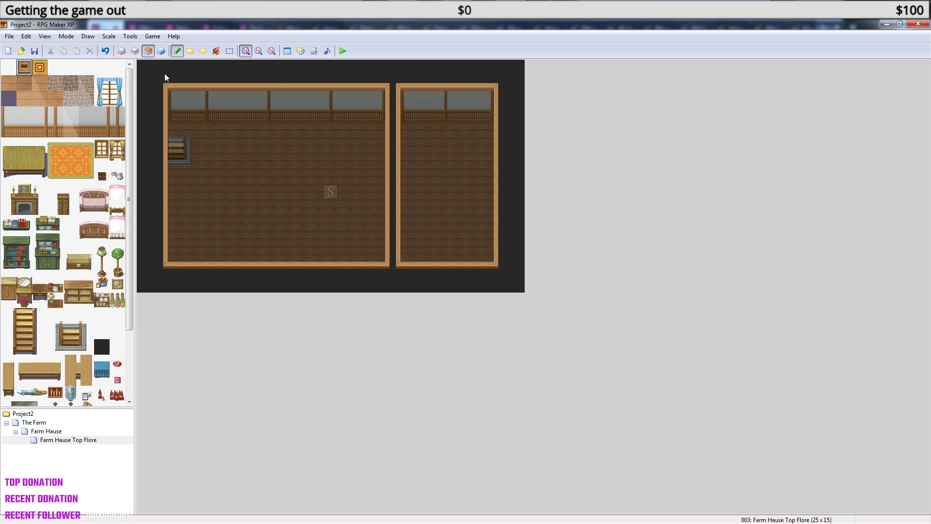
pyautogui.click(122, 51)
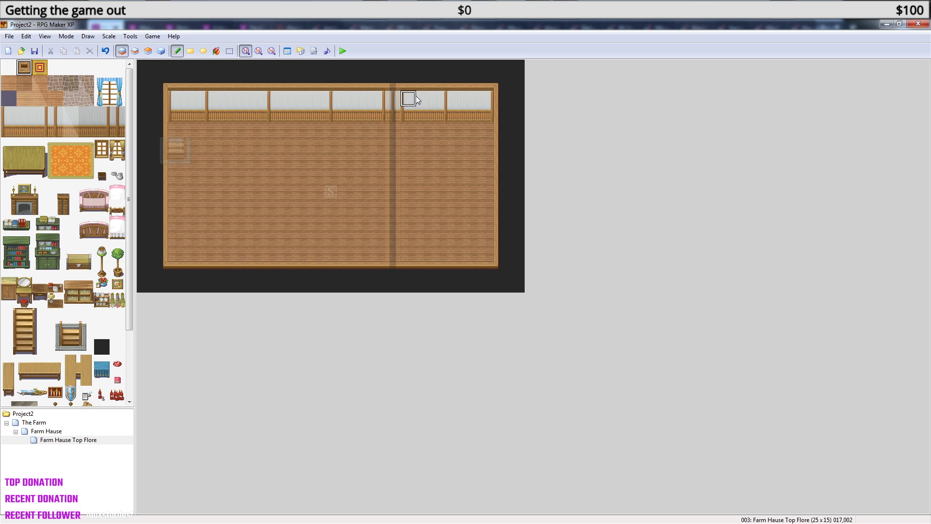
# - Copy the smaller room's back wall halfway down on layer 1 and draw a horizontal dividing wall above it at row 7 on layer 3
pyautogui.moveTo(412, 95); pyautogui.dragTo(459, 116, button='right')
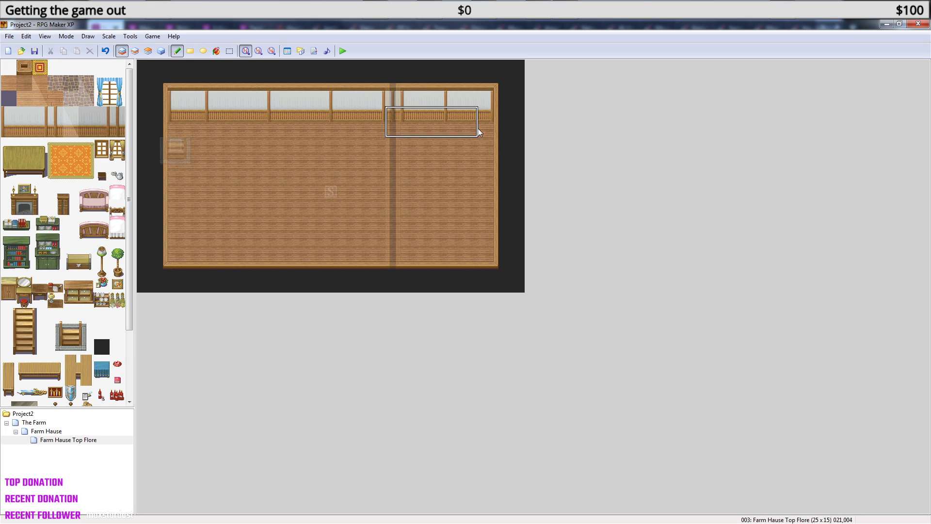
pyautogui.click(487, 205)
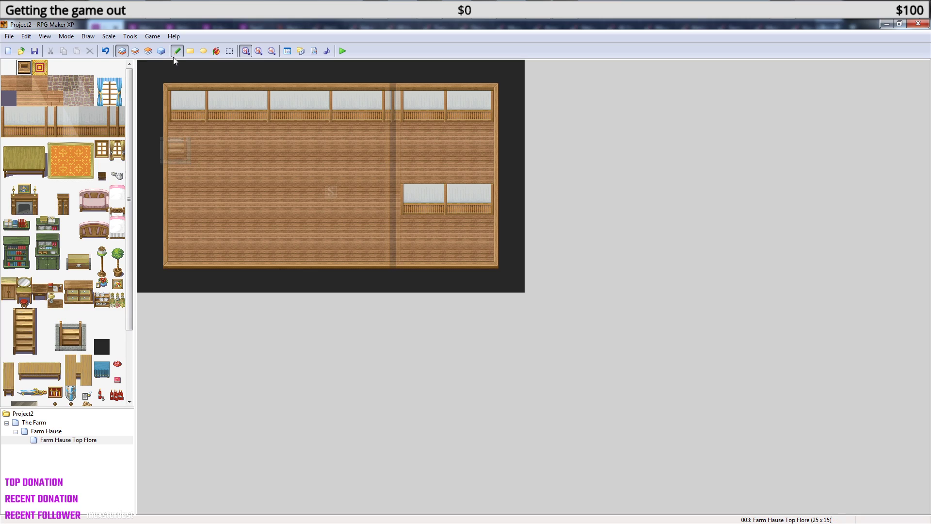
pyautogui.click(150, 52)
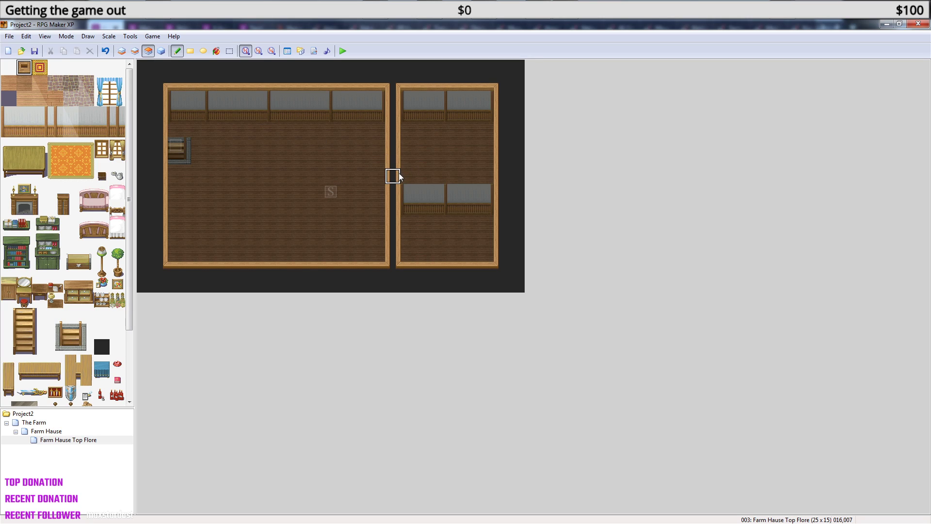
pyautogui.moveTo(451, 176); pyautogui.dragTo(493, 176)
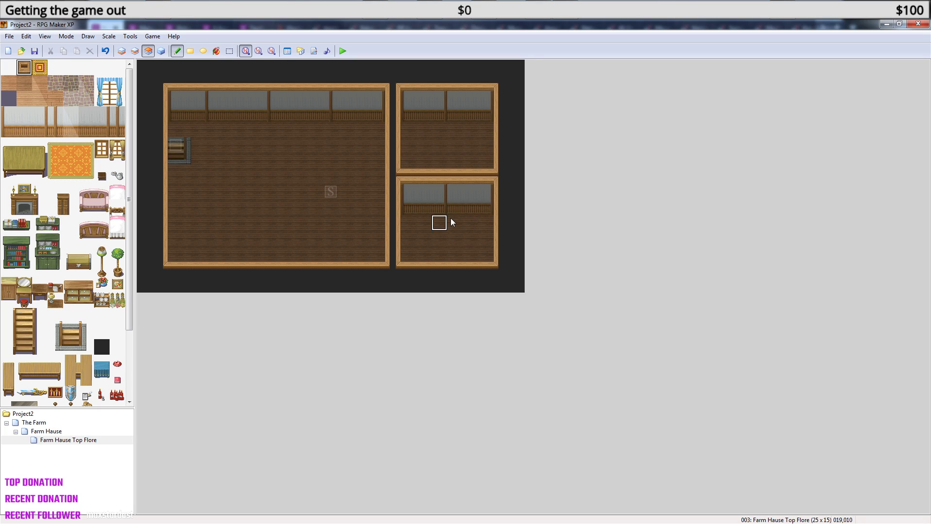
# - Open two doorways in the column 16 wall at rows 4 and 10 on layer 3 and place plain wall panels in them on layer 1
pyautogui.rightClick(349, 145)
pyautogui.click(398, 227)
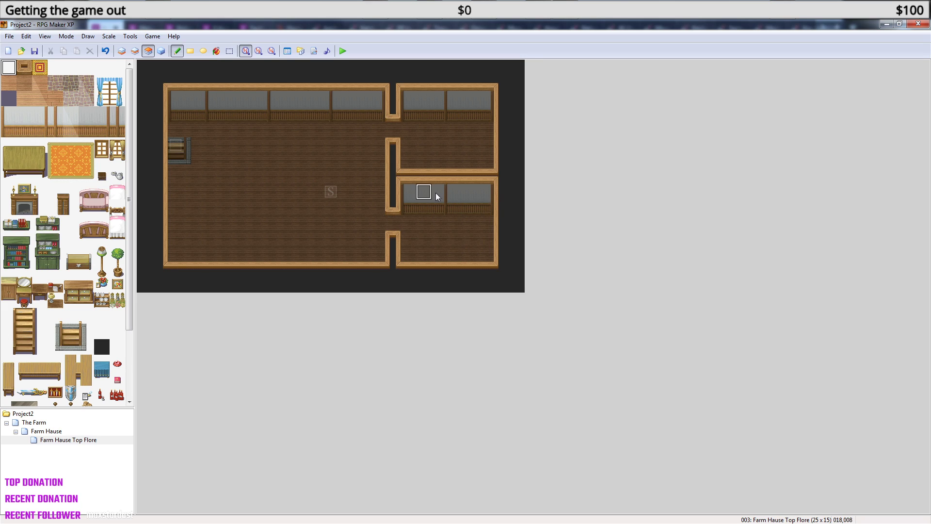
pyautogui.click(122, 51)
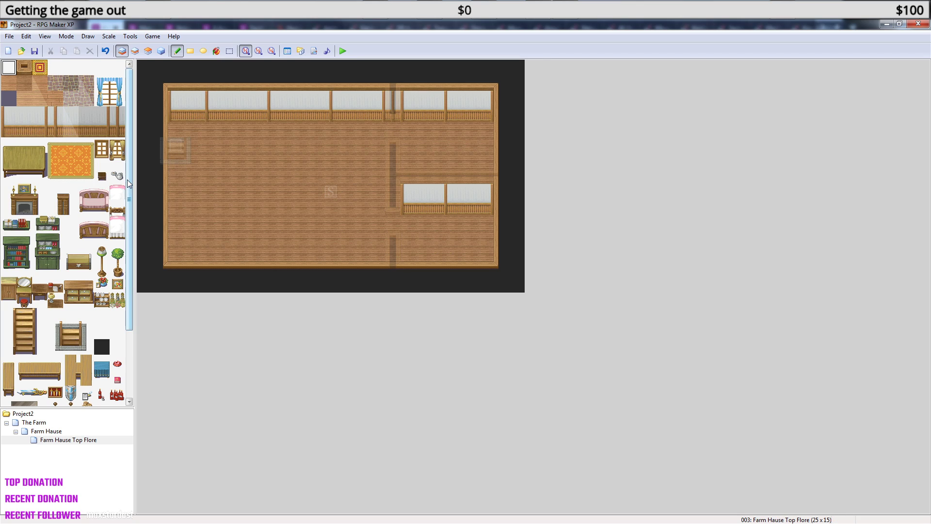
pyautogui.click(55, 114)
pyautogui.click(46, 114)
pyautogui.click(47, 115)
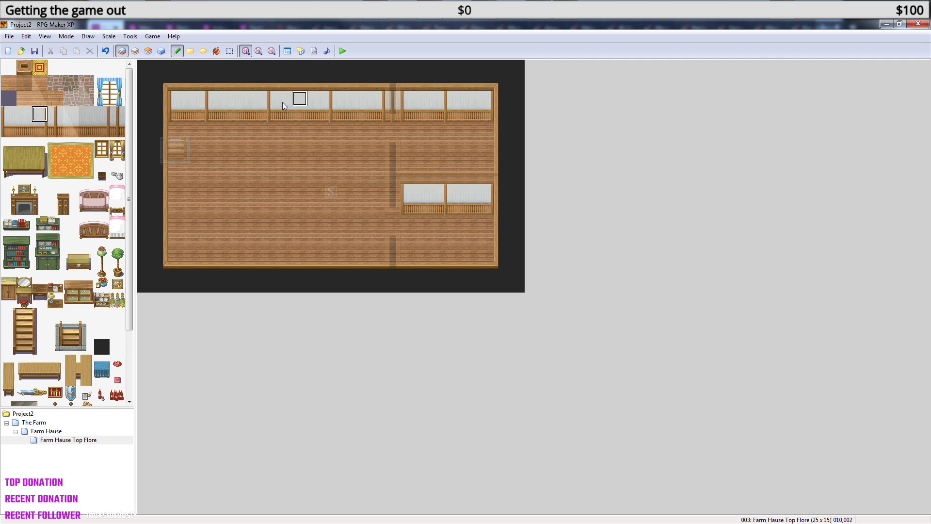
pyautogui.moveTo(362, 125); pyautogui.dragTo(362, 120, button='right')
pyautogui.click(148, 51)
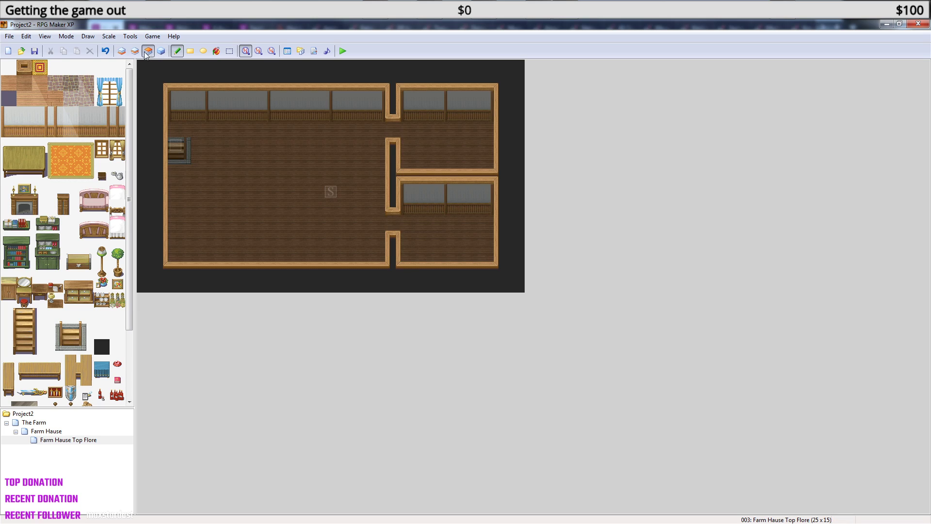
pyautogui.click(121, 51)
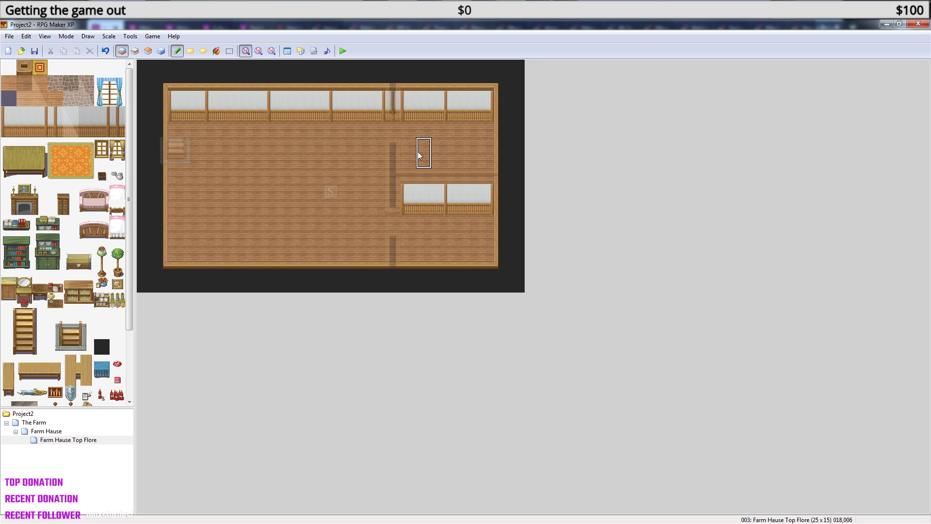
pyautogui.click(393, 142)
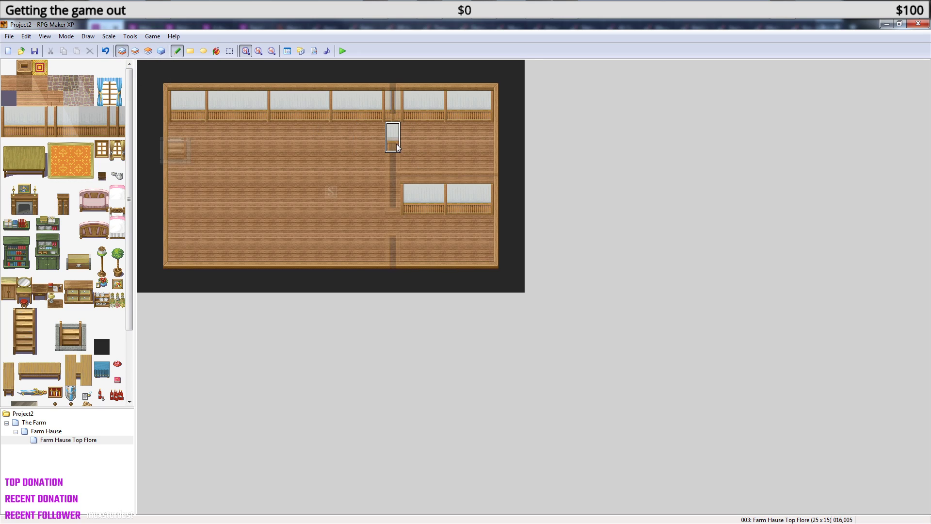
pyautogui.click(399, 244)
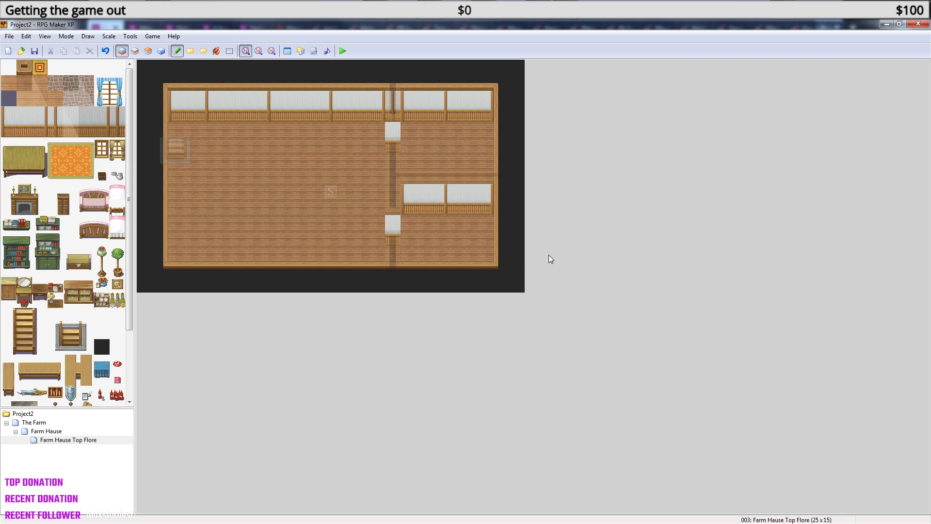
# - Playtest the game and walk the character to the upper doorway of the top floor to inspect how the openings look
pyautogui.click(344, 51)
pyautogui.click(426, 298)
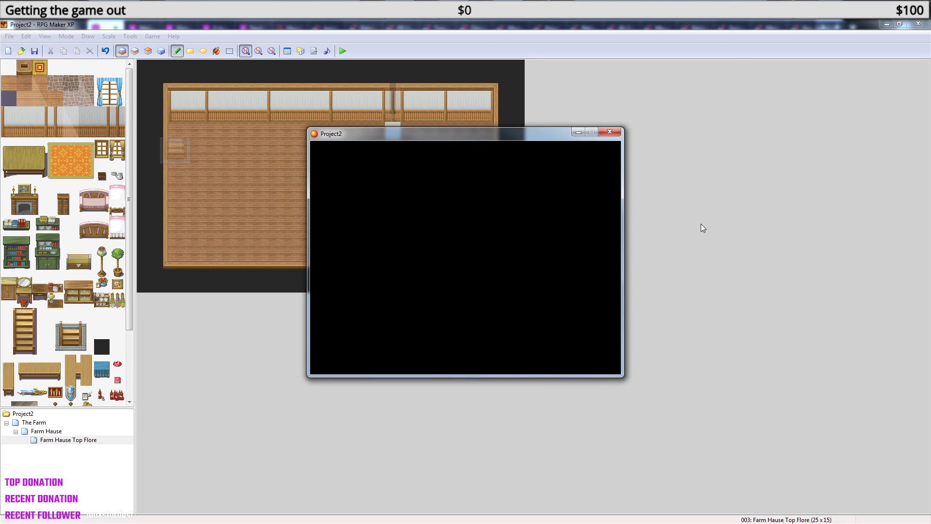
pyautogui.press('Return')
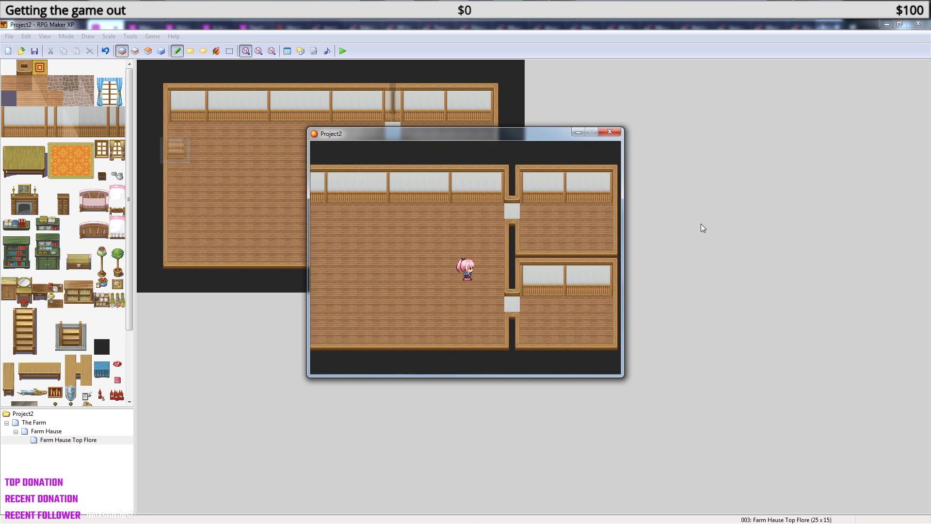
pyautogui.press('Right')
pyautogui.press('Right')
pyautogui.press('Up')
pyautogui.press('Up')
pyautogui.press('Up')
pyautogui.press('Right')
pyautogui.press('Up')
pyautogui.press('Down')
pyautogui.press('Right')
pyautogui.press('Down')
pyautogui.press('Up')
pyautogui.press('Up')
pyautogui.press('Right')
pyautogui.press('Down')
pyautogui.press('Right')
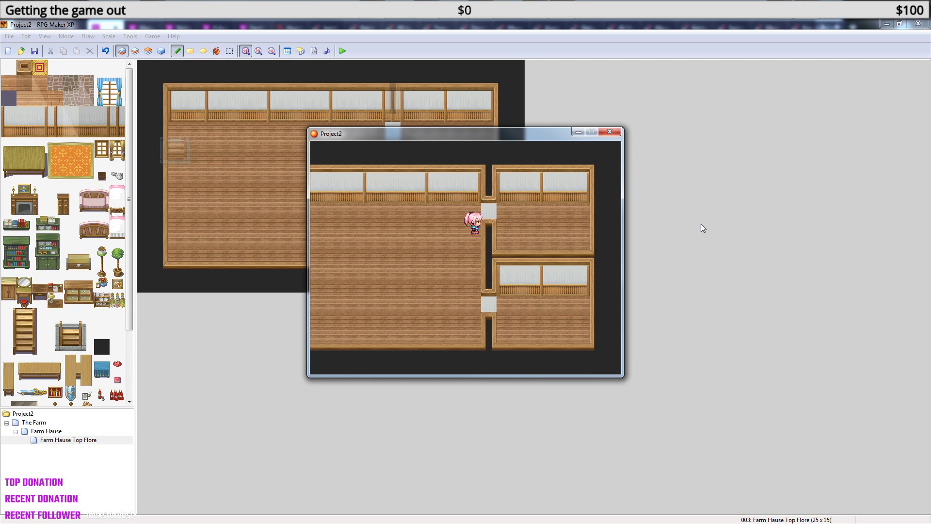
pyautogui.click(610, 132)
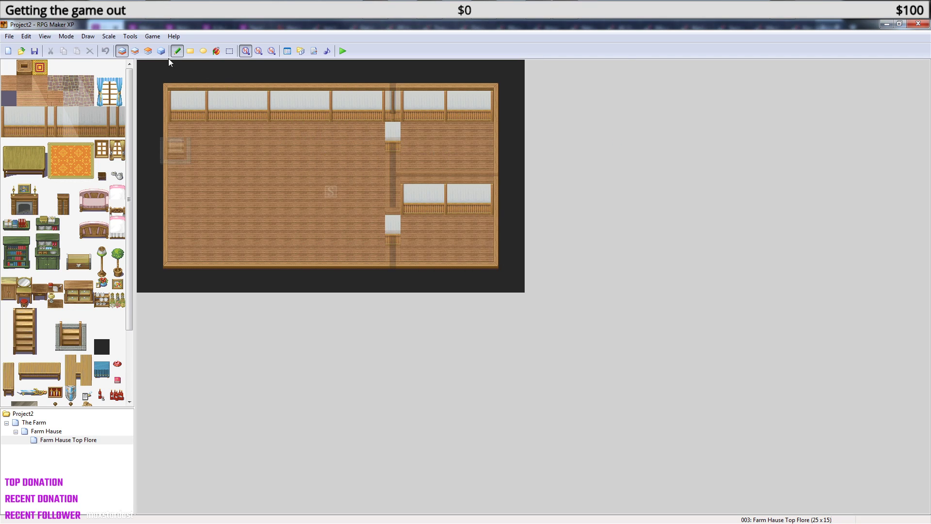
# - On layer 3, erase the column 16 wall segments below both doorways, keeping the bottom border wall
pyautogui.click(154, 52)
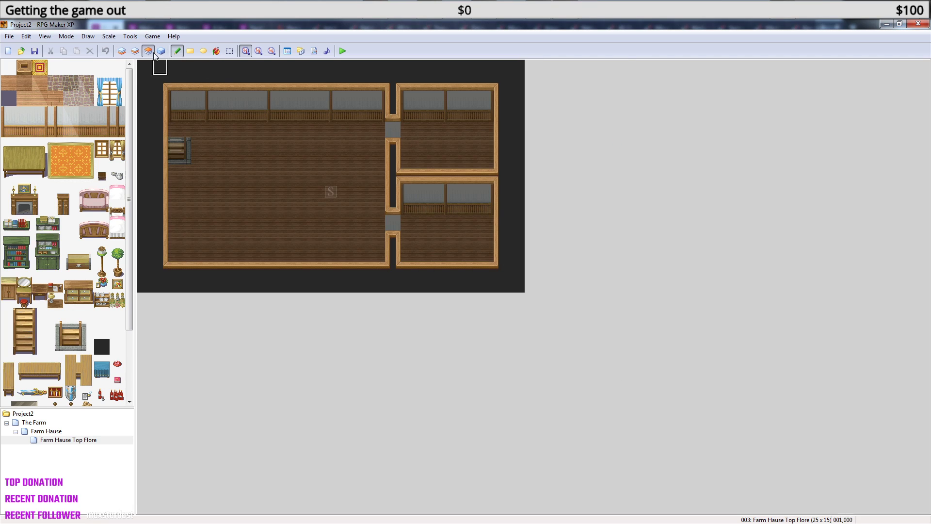
pyautogui.rightClick(431, 151)
pyautogui.click(392, 147)
pyautogui.click(393, 163)
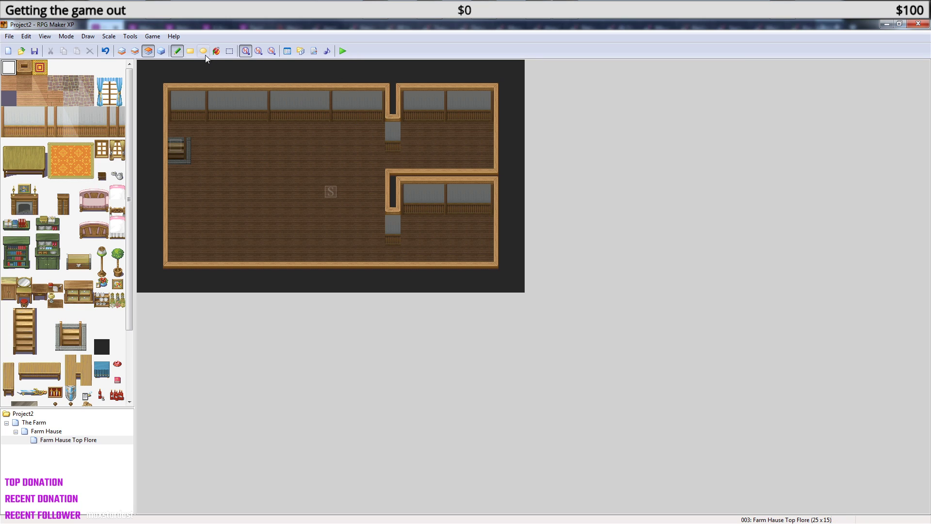
# - On layer 1, replace the upper doorway's plain wall panel with a right-post panel and choose the left-post wall tiles
pyautogui.click(122, 51)
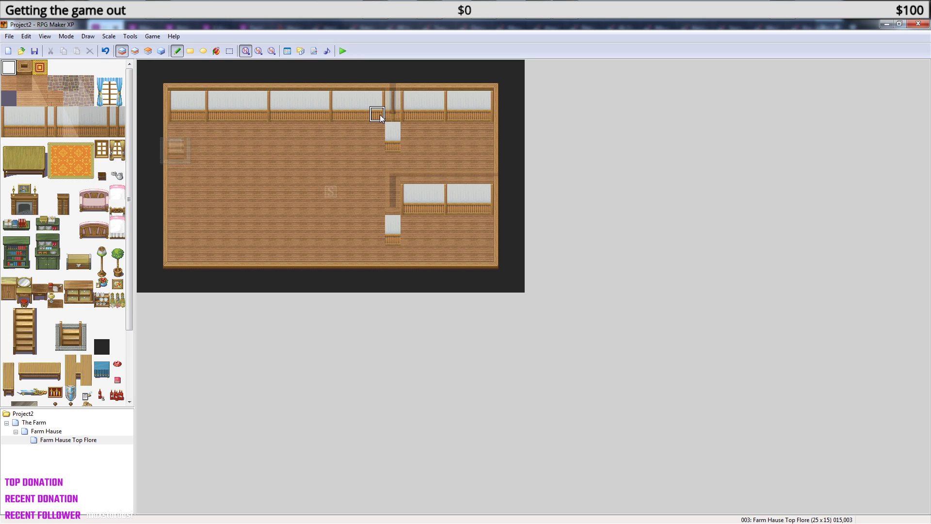
pyautogui.moveTo(380, 102); pyautogui.dragTo(377, 115, button='right')
pyautogui.click(390, 141)
pyautogui.moveTo(45, 128); pyautogui.dragTo(8, 132)
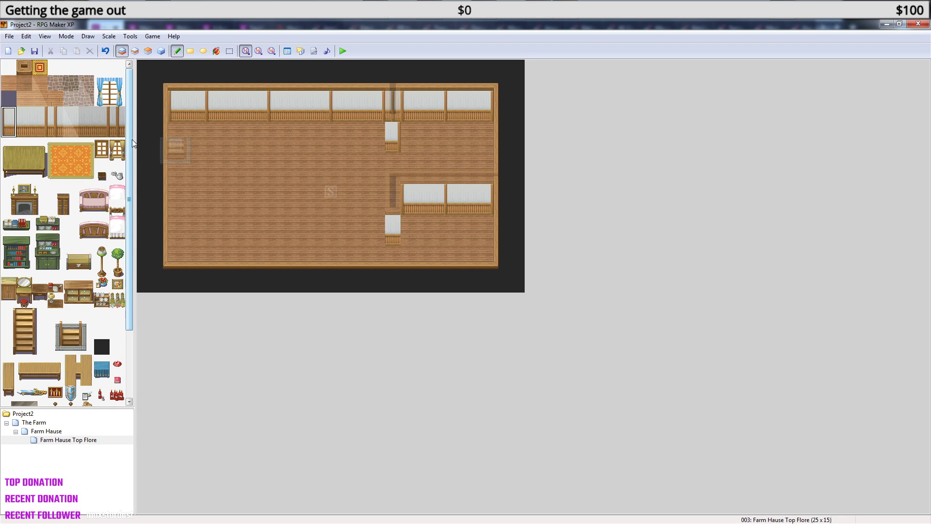
# - Switch to the project folder and open the tileset 010-CastleTown02 from Graphics\Tilesets in Adobe Photoshop CS5
pyautogui.click(164, 16)
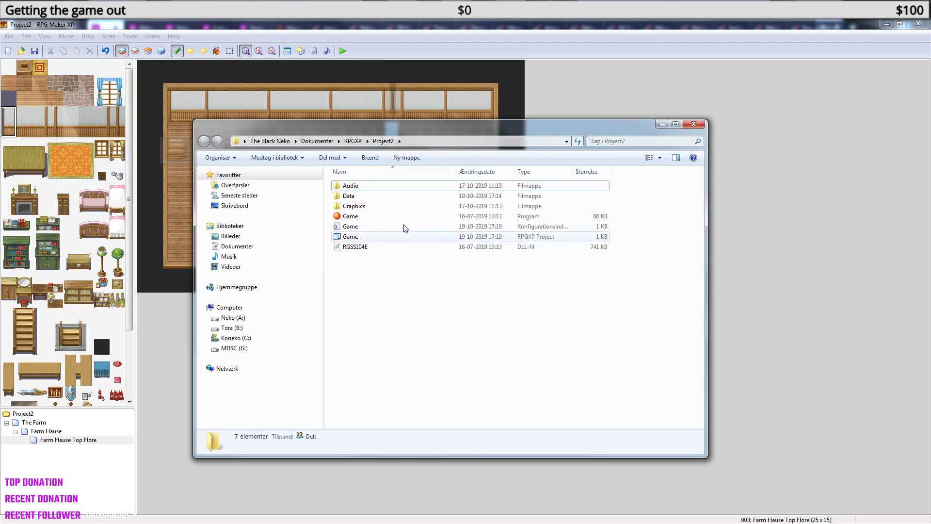
pyautogui.doubleClick(354, 207)
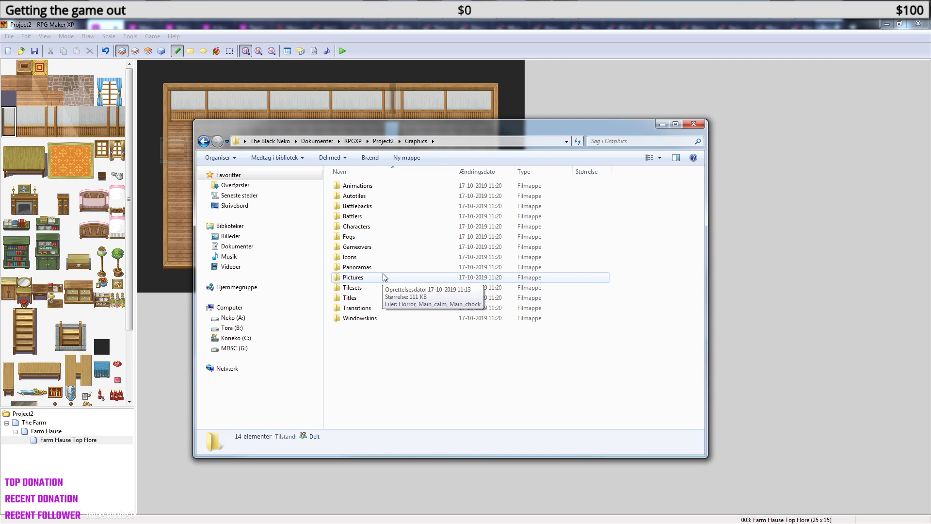
pyautogui.doubleClick(368, 288)
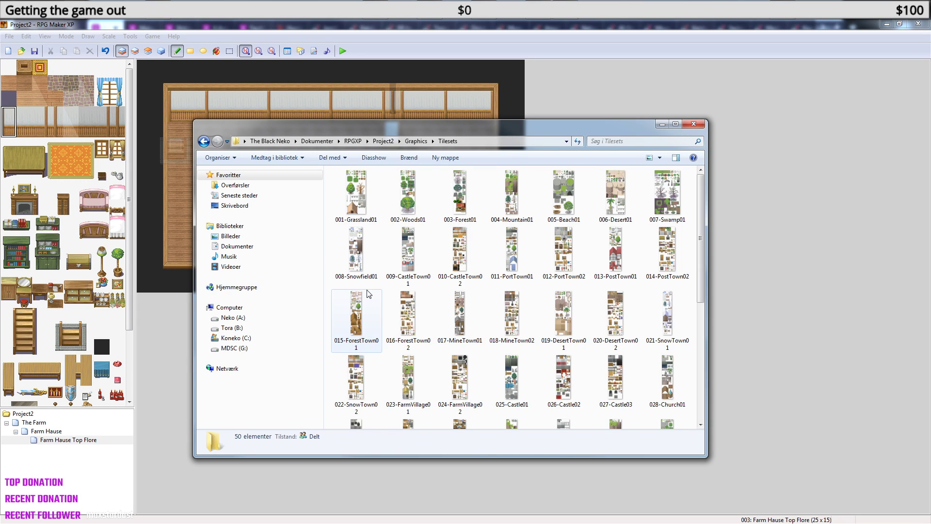
pyautogui.moveTo(703, 237); pyautogui.dragTo(700, 265)
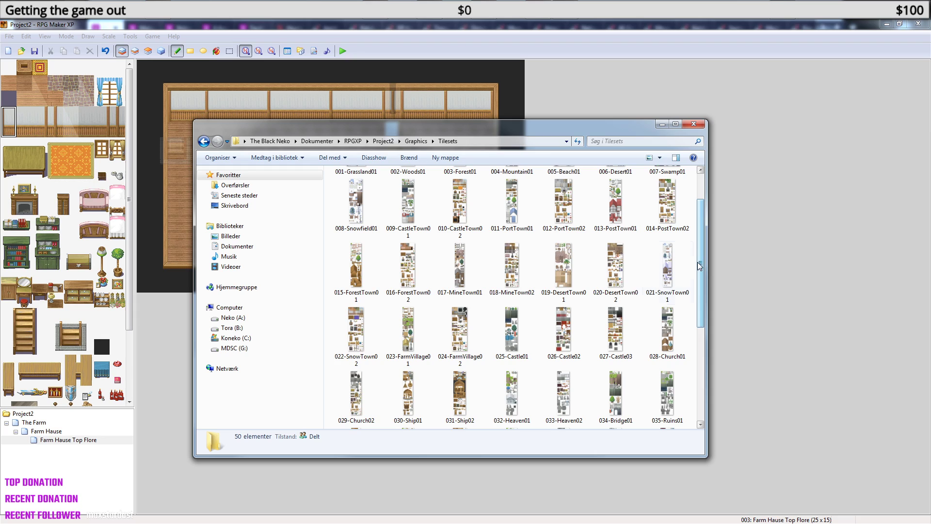
pyautogui.click(454, 215)
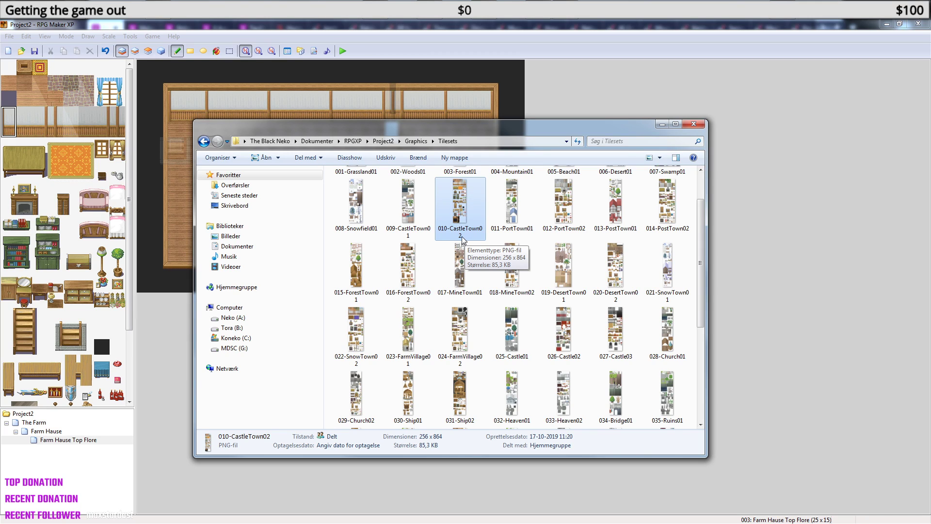
pyautogui.rightClick(462, 216)
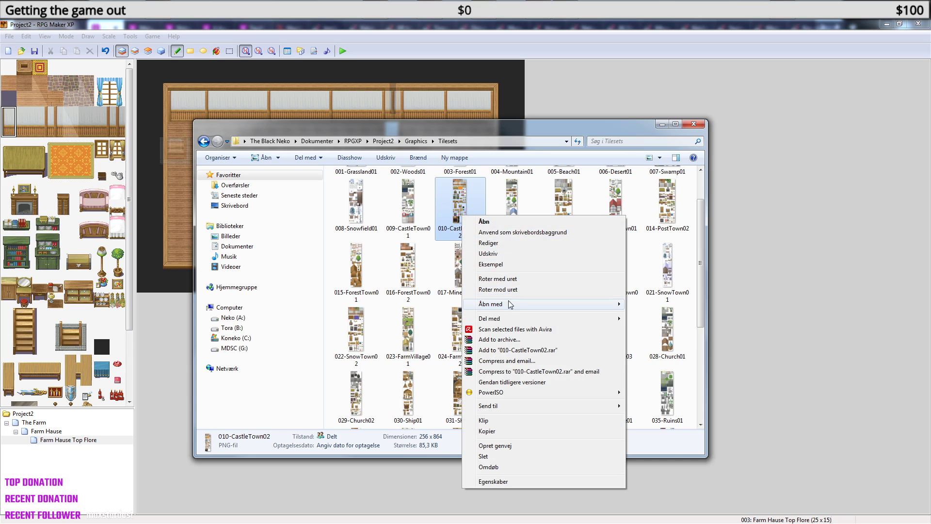
pyautogui.moveTo(563, 307)
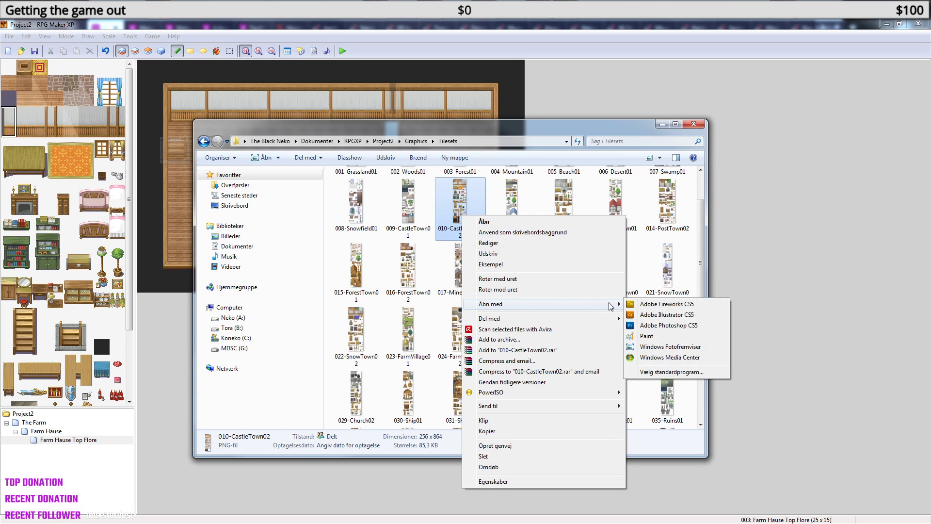
pyautogui.click(665, 325)
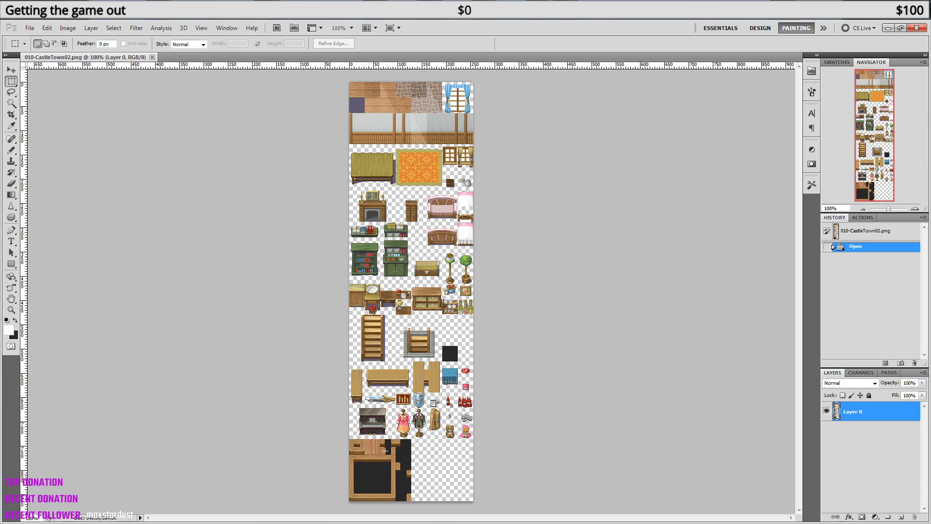
# - Select the first wall panel with both its posts, about 96 × 64 px, and paste a copy of it on a new layer
pyautogui.keyDown('alt'); pyautogui.scroll(5, 375, 115); pyautogui.keyUp('alt')
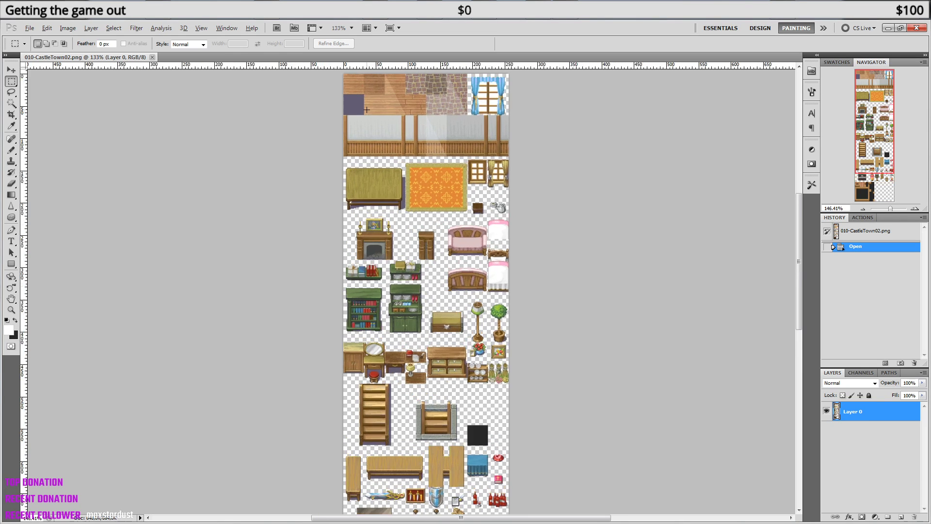
pyautogui.keyDown('alt'); pyautogui.scroll(-2, 349, 116); pyautogui.keyUp('alt')
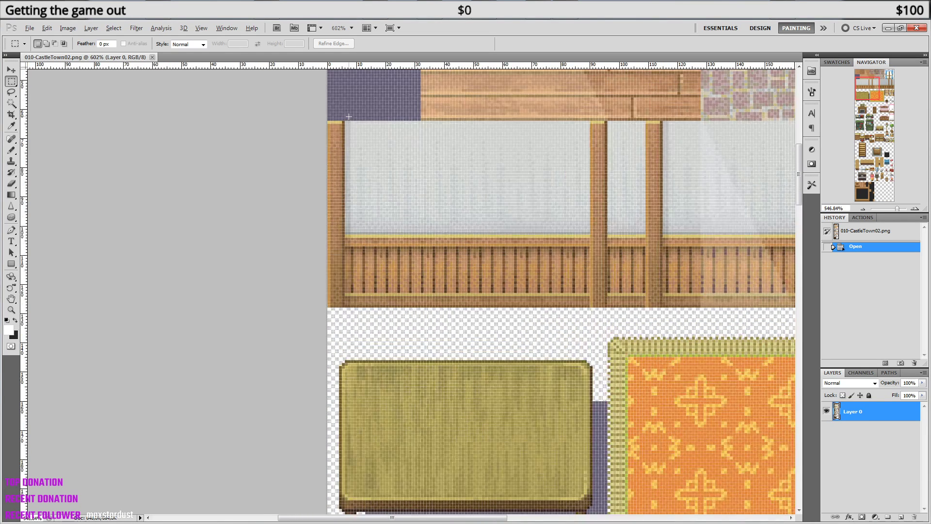
pyautogui.press('alt')
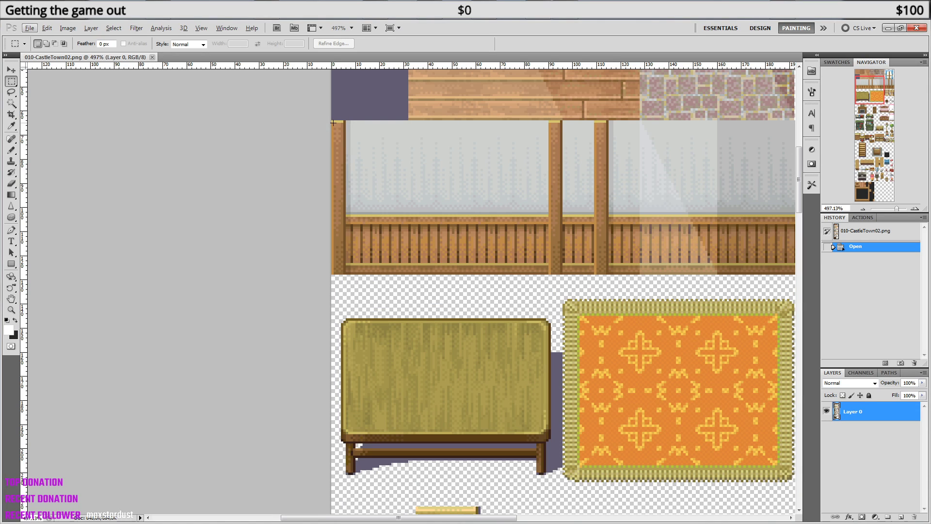
pyautogui.press('alt')
pyautogui.moveTo(458, 202); pyautogui.dragTo(562, 274)
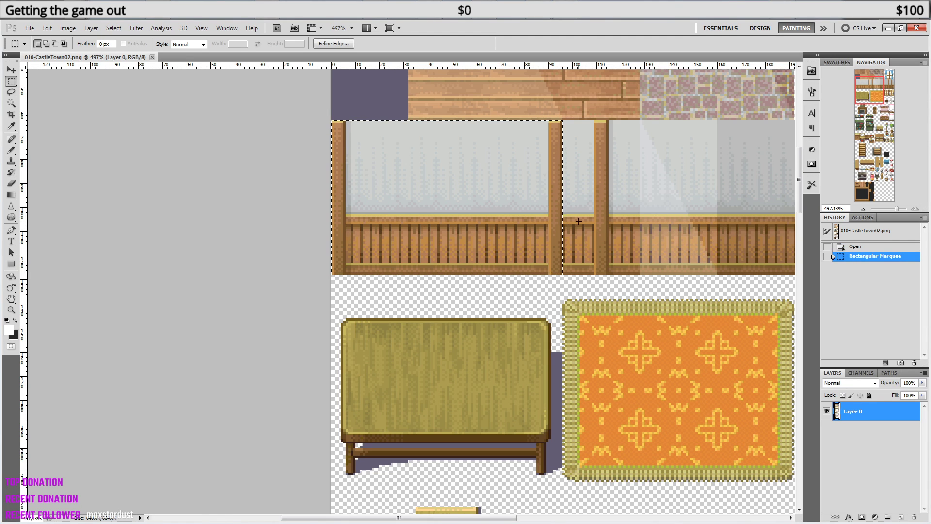
pyautogui.hotkey('ctrl', 'v')
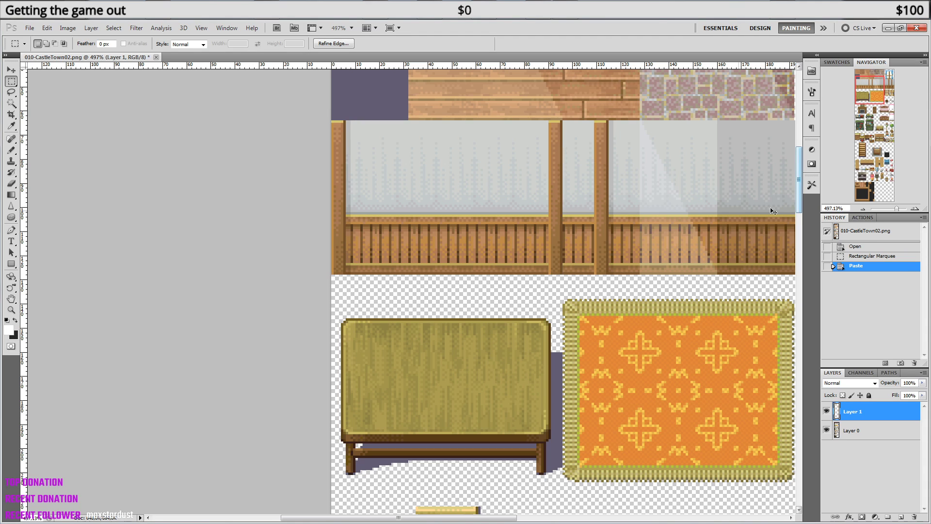
# - Move the copied wall panel into the tileset's empty bottom area, beside the wooden frame pieces and below the clothes stands
pyautogui.click(11, 71)
pyautogui.moveTo(410, 205); pyautogui.dragTo(518, 374)
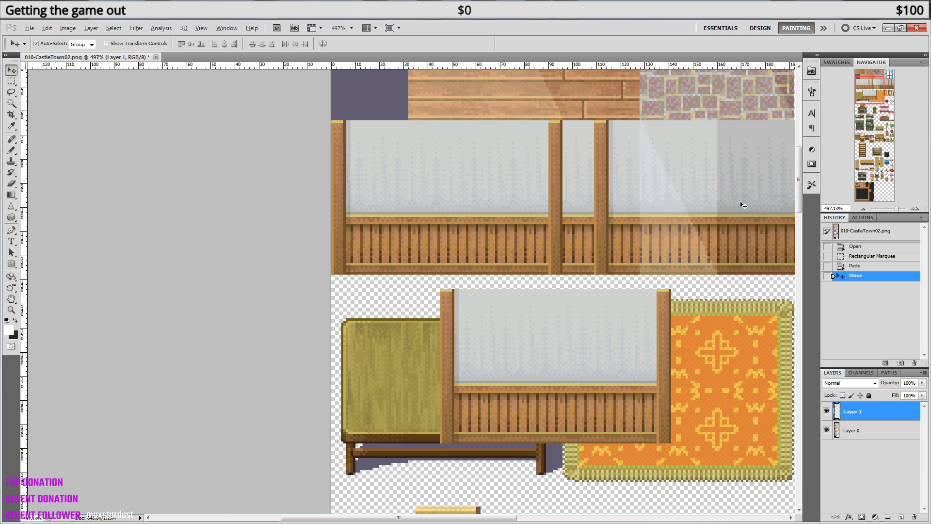
pyautogui.keyDown('alt'); pyautogui.scroll(-3, 743, 205); pyautogui.keyUp('alt')
pyautogui.moveTo(694, 389); pyautogui.dragTo(571, 197)
pyautogui.moveTo(526, 134); pyautogui.dragTo(575, 421)
pyautogui.moveTo(648, 439); pyautogui.dragTo(634, 126)
pyautogui.moveTo(583, 104); pyautogui.dragTo(633, 222)
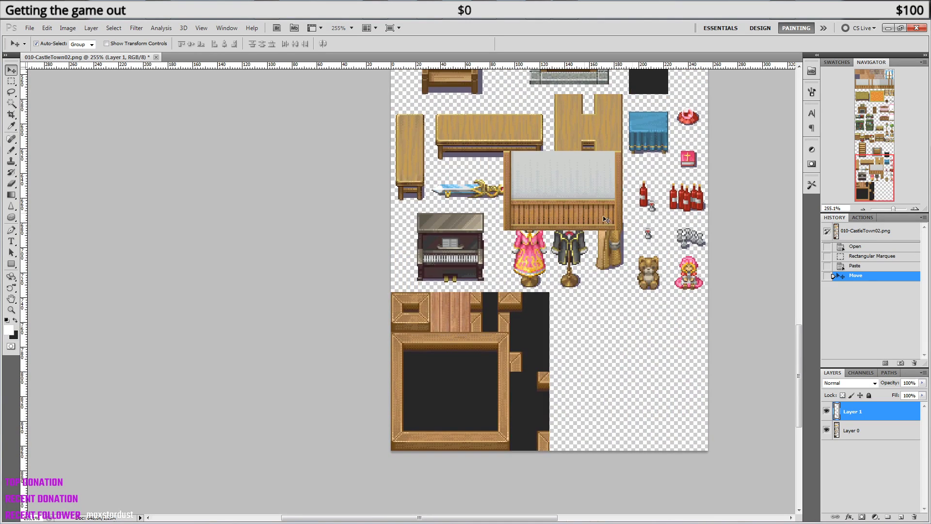
pyautogui.moveTo(570, 199); pyautogui.dragTo(617, 342)
pyautogui.keyDown('alt'); pyautogui.scroll(4, 616, 325); pyautogui.keyUp('alt')
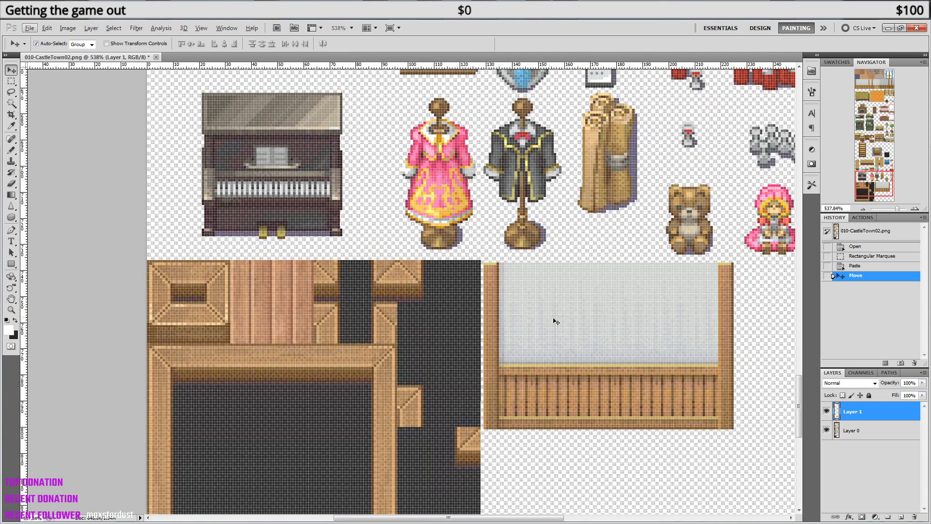
# - Nudge the copied wall panel so its upper-left corner sits flush with the black frame tiles and their top edge
pyautogui.click(548, 317)
pyautogui.press('Left')
pyautogui.press('Up')
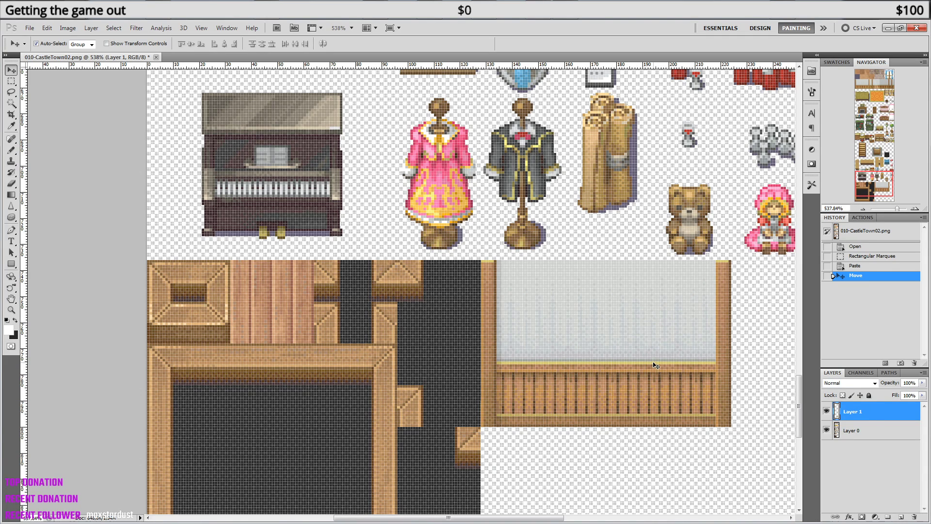
# - Select the 32 × 32 px pink floor-plank tile beside the small wooden frame and paste a copy of it on a new layer
pyautogui.click(11, 81)
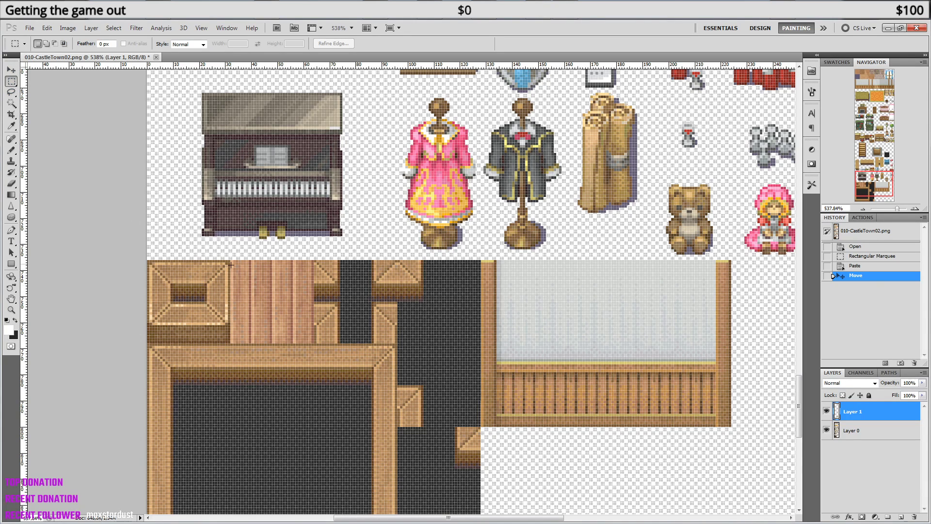
pyautogui.keyDown('alt'); pyautogui.scroll(5, 230, 288); pyautogui.keyUp('alt')
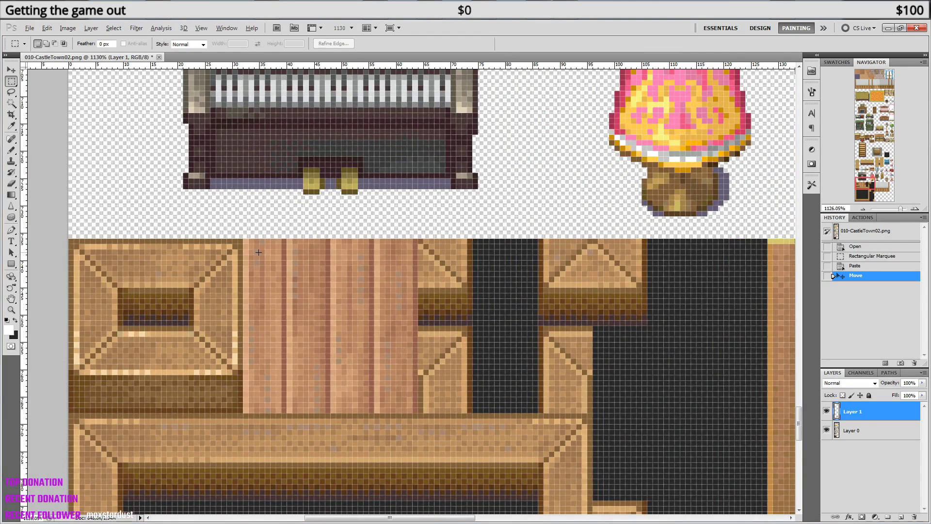
pyautogui.press('alt')
pyautogui.moveTo(263, 261); pyautogui.dragTo(419, 413)
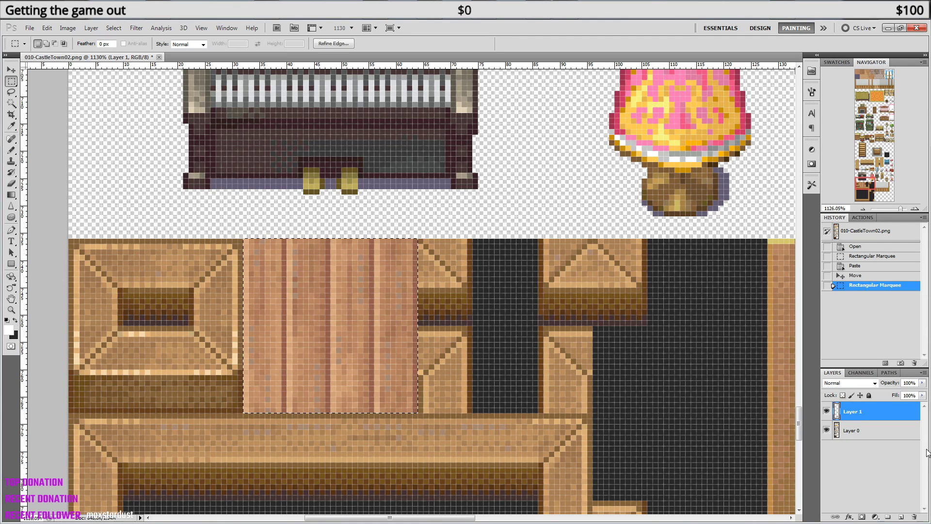
pyautogui.click(900, 434)
pyautogui.hotkey('ctrl', 'v')
# - Bring the plank tile's layer above the wall panel layer and align the tile with the panel's upper-left corner as a width guide
pyautogui.click(11, 70)
pyautogui.keyDown('alt'); pyautogui.scroll(-5, 388, 297); pyautogui.keyUp('alt')
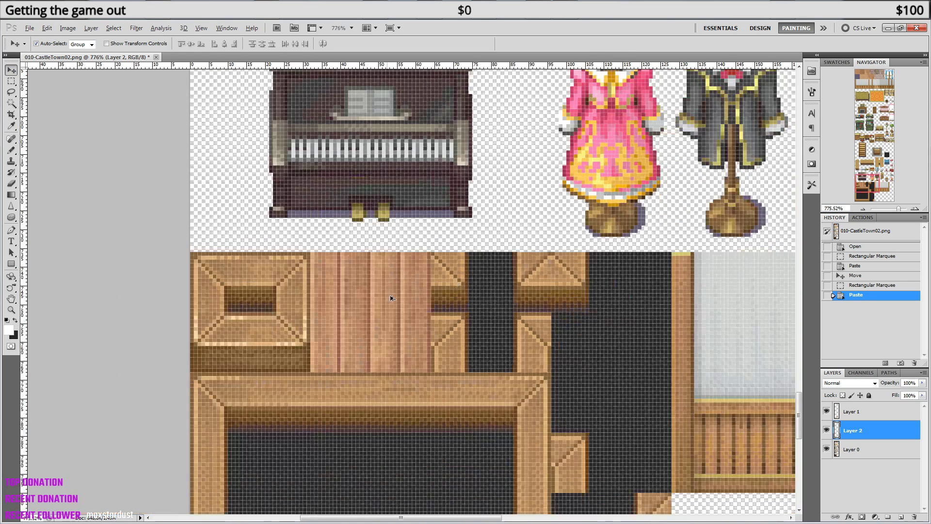
pyautogui.keyDown('alt'); pyautogui.scroll(-2, 388, 298); pyautogui.keyUp('alt')
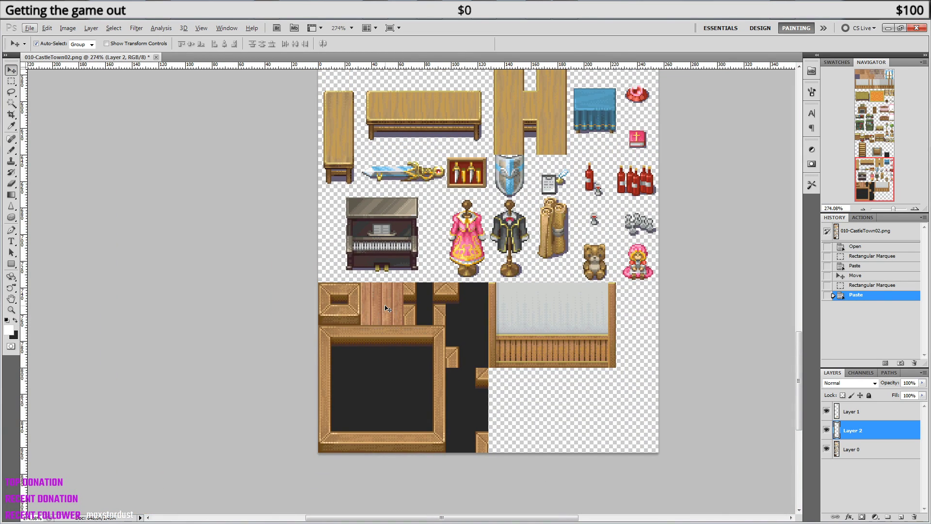
pyautogui.moveTo(545, 361); pyautogui.dragTo(546, 410)
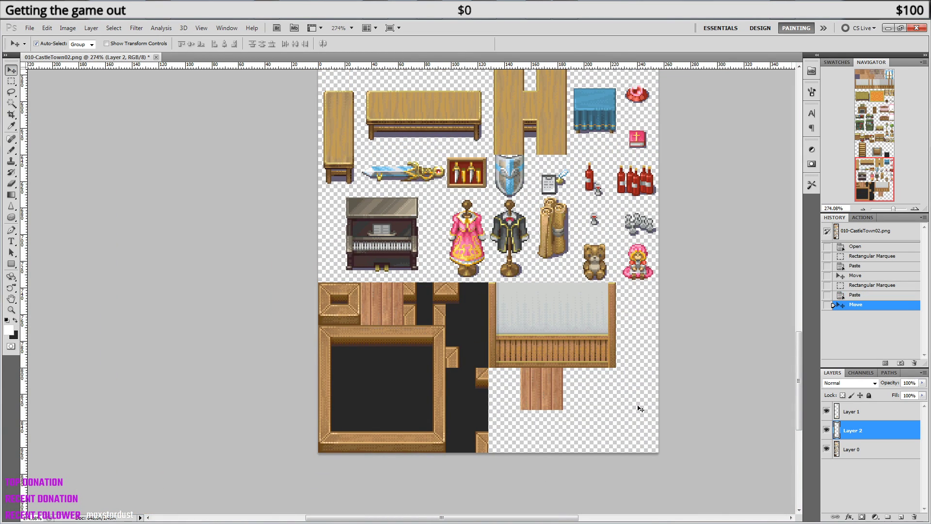
pyautogui.moveTo(884, 427); pyautogui.dragTo(876, 406)
pyautogui.keyDown('alt'); pyautogui.scroll(3, 538, 348); pyautogui.keyUp('alt')
pyautogui.moveTo(552, 427); pyautogui.dragTo(499, 280)
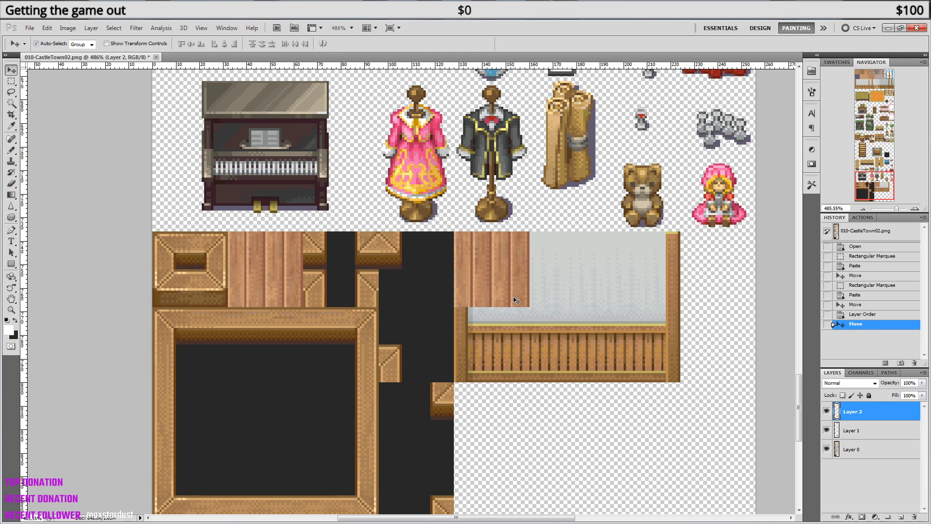
# - On Layer 1, select the wall panel's right post and move it left until it is flush with the plank guide's right edge
pyautogui.click(893, 431)
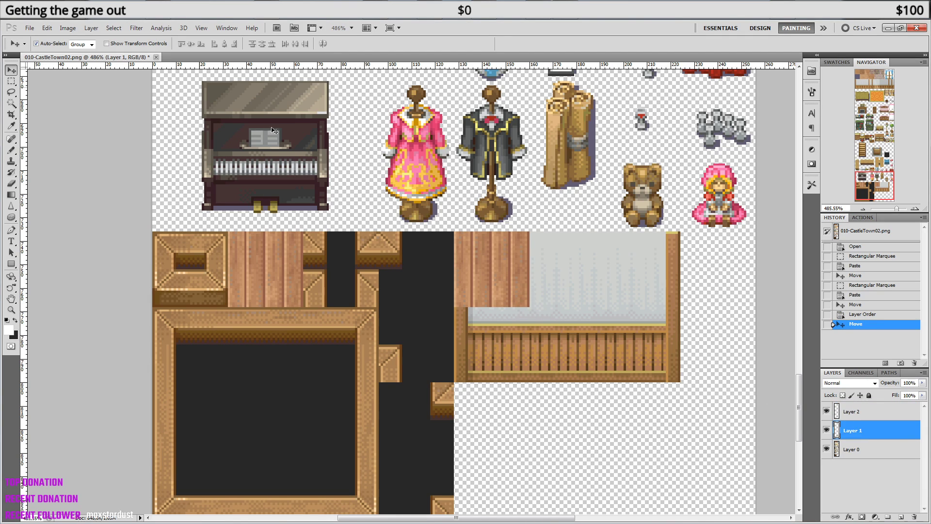
pyautogui.click(12, 81)
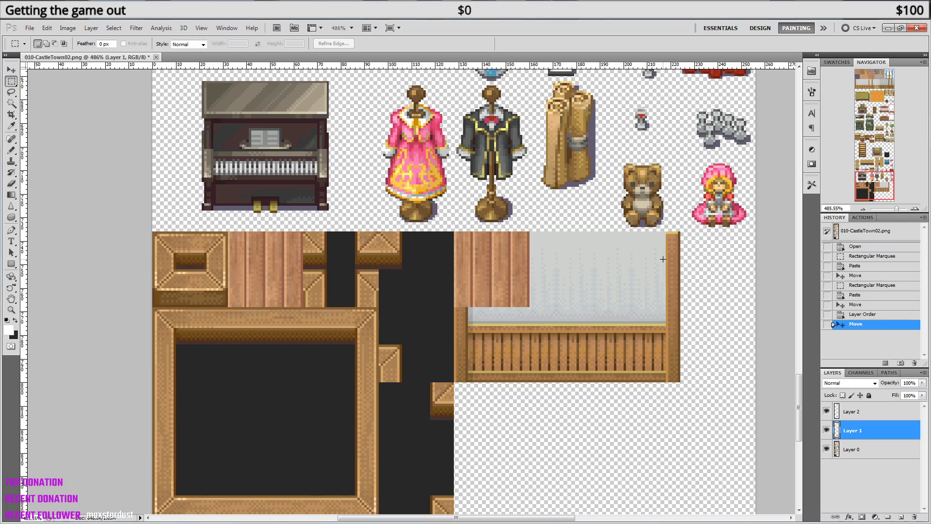
pyautogui.keyDown('alt'); pyautogui.scroll(5, 680, 236); pyautogui.keyUp('alt')
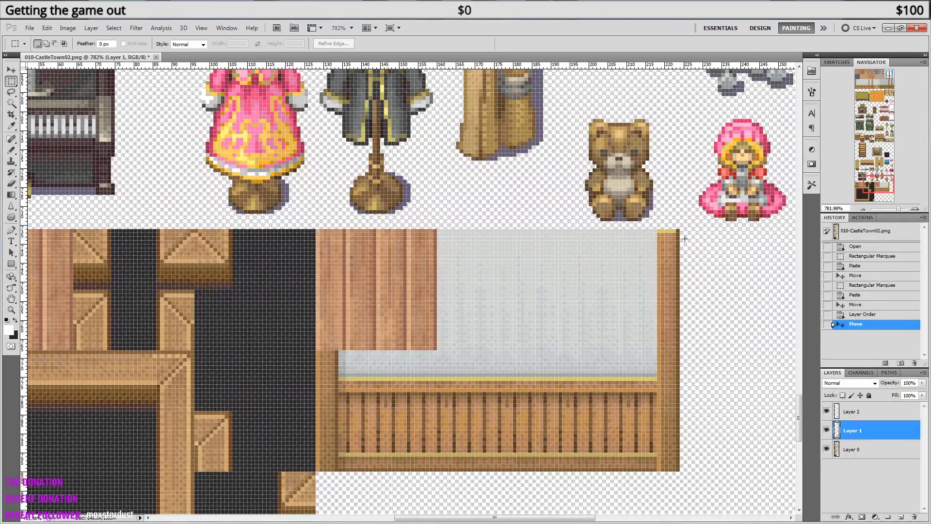
pyautogui.moveTo(684, 230); pyautogui.dragTo(659, 475)
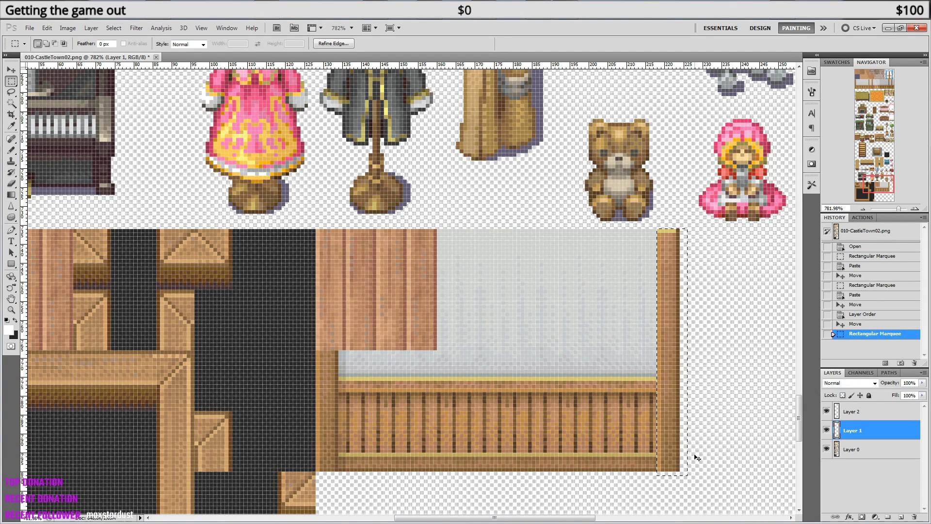
pyautogui.click(11, 70)
pyautogui.moveTo(661, 358); pyautogui.dragTo(421, 359)
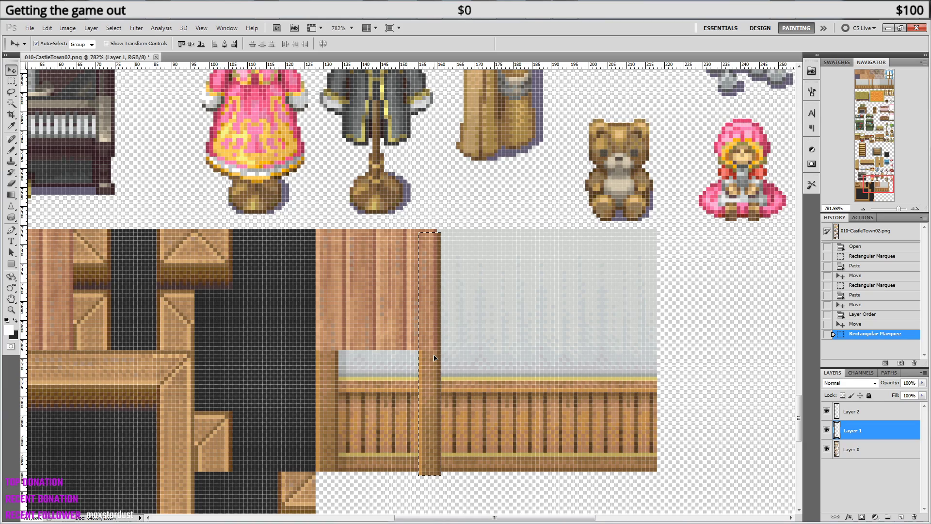
pyautogui.press('Up')
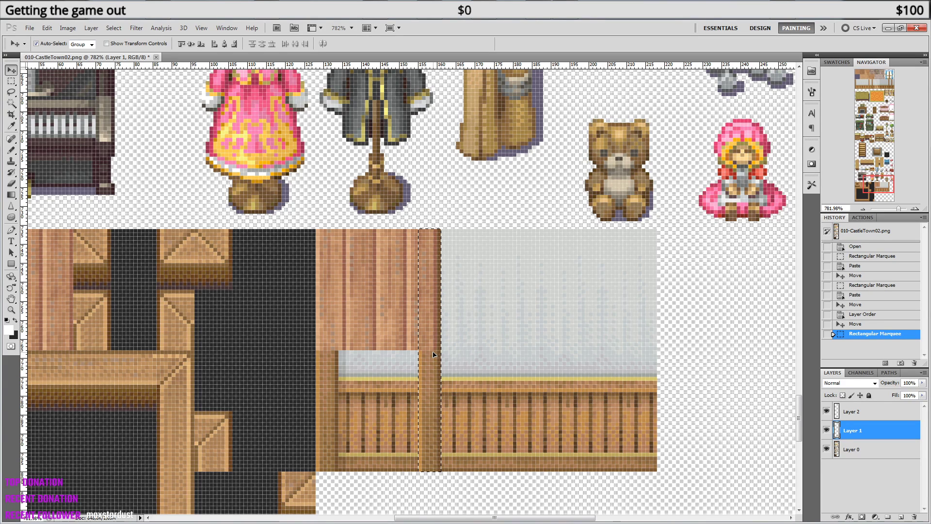
pyautogui.press('Left')
pyautogui.press('Left')
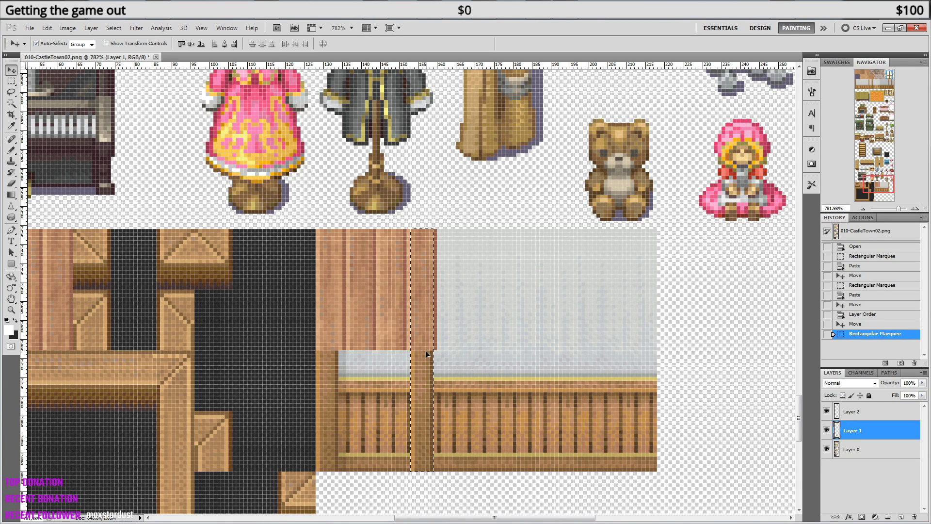
pyautogui.press('Right')
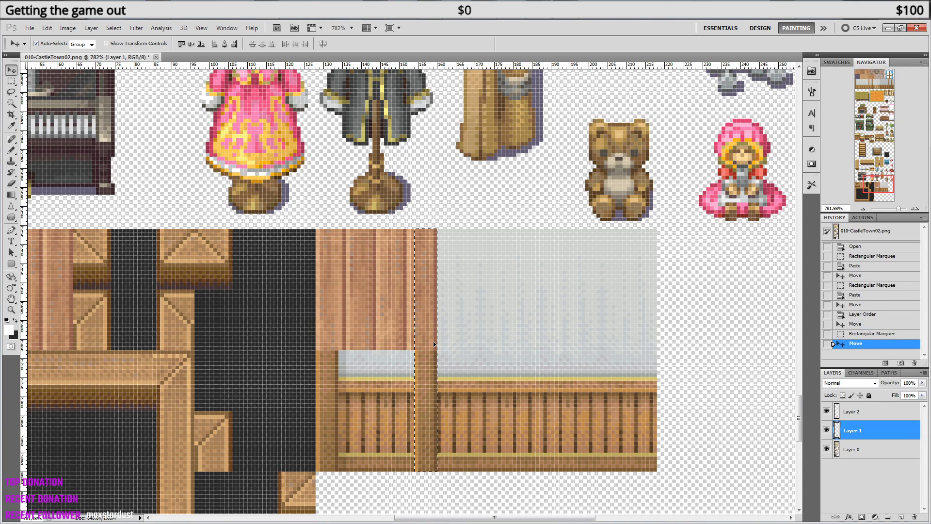
pyautogui.keyDown('alt'); pyautogui.scroll(-5, 482, 326); pyautogui.keyUp('alt')
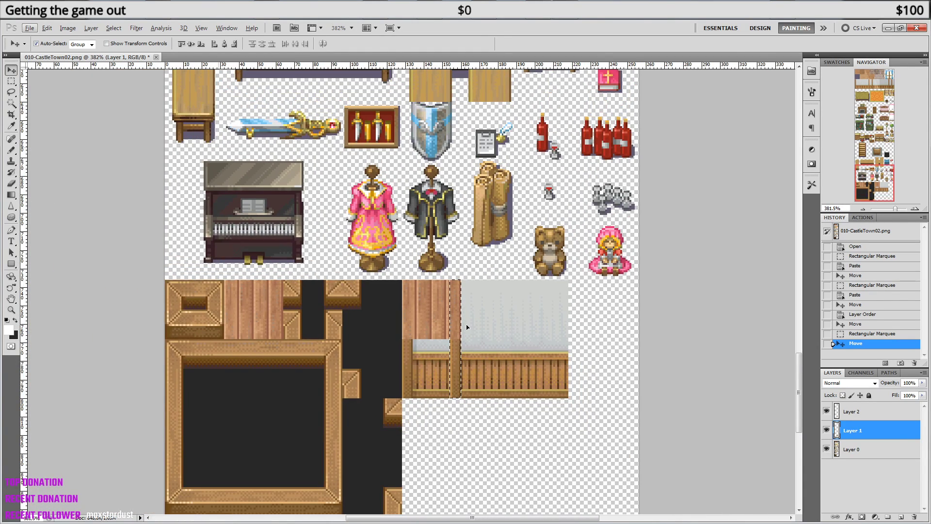
# - Select the leftover wall section to the right of the moved post and delete it from Layer 1
pyautogui.click(11, 82)
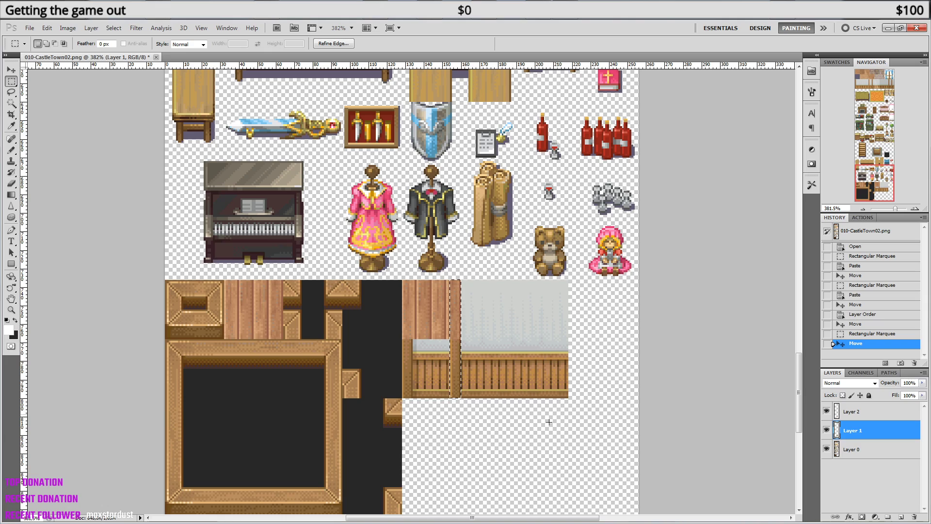
pyautogui.keyDown('alt'); pyautogui.scroll(2, 568, 399); pyautogui.keyUp('alt')
pyautogui.keyDown('alt'); pyautogui.scroll(2, 567, 399); pyautogui.keyUp('alt')
pyautogui.moveTo(598, 416); pyautogui.dragTo(369, 166)
pyautogui.press('Delete')
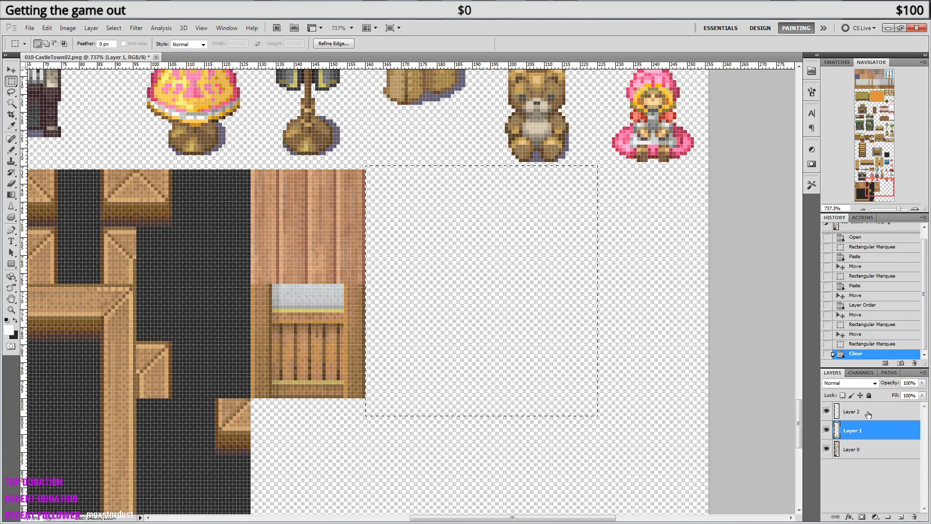
# - Delete the plank guide's layer, Layer 2, and clear the selection
pyautogui.click(827, 411)
pyautogui.click(827, 411)
pyautogui.click(895, 420)
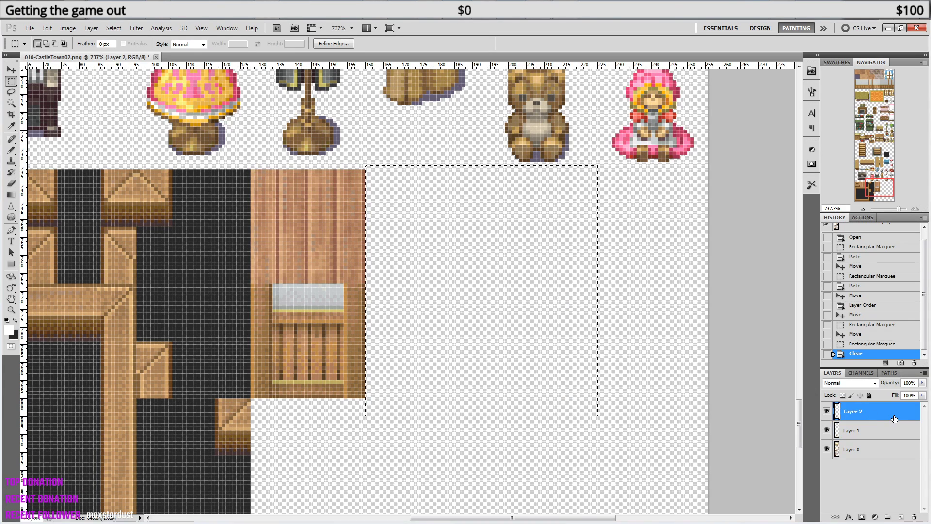
pyautogui.press('Delete')
pyautogui.moveTo(882, 424); pyautogui.dragTo(915, 516)
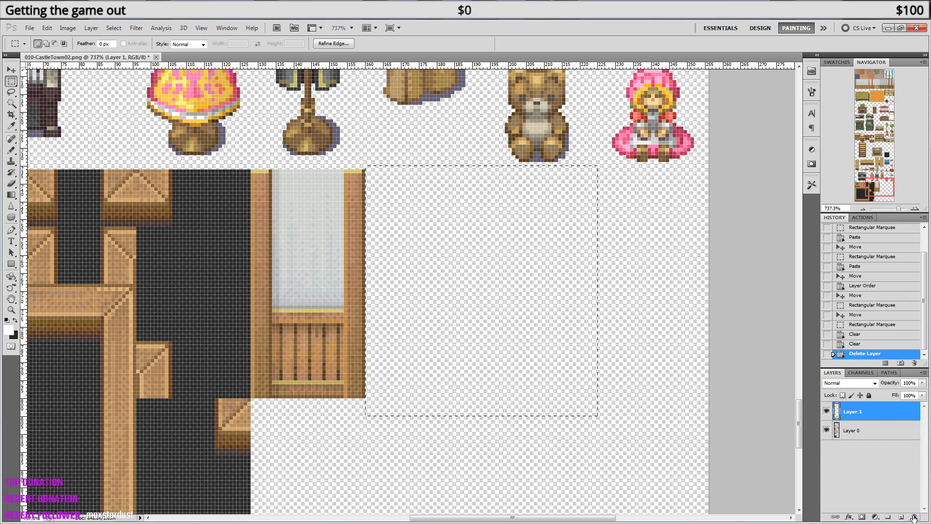
pyautogui.hotkey('ctrl', 'd')
# - Merge Layer 1 and Layer 0 into a single layer
pyautogui.keyDown('shift'); pyautogui.click(880, 433); pyautogui.keyUp('shift')
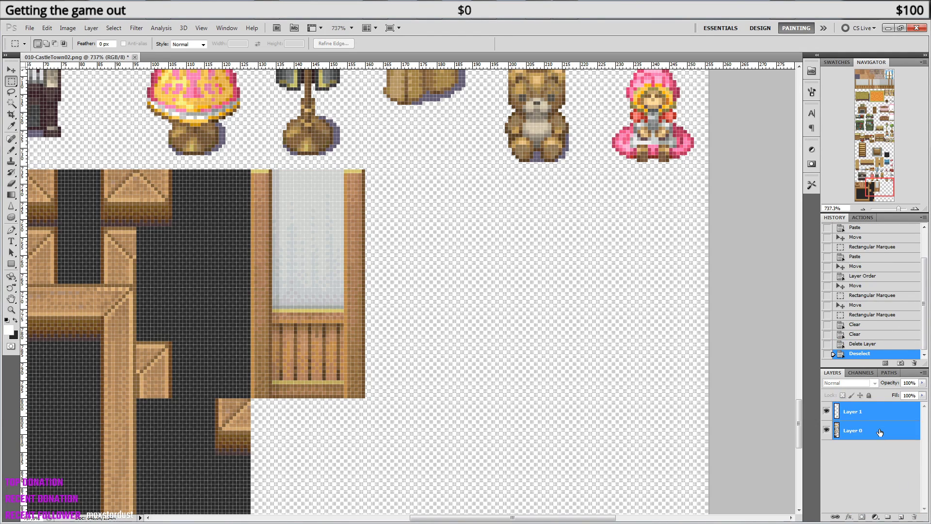
pyautogui.rightClick(877, 429)
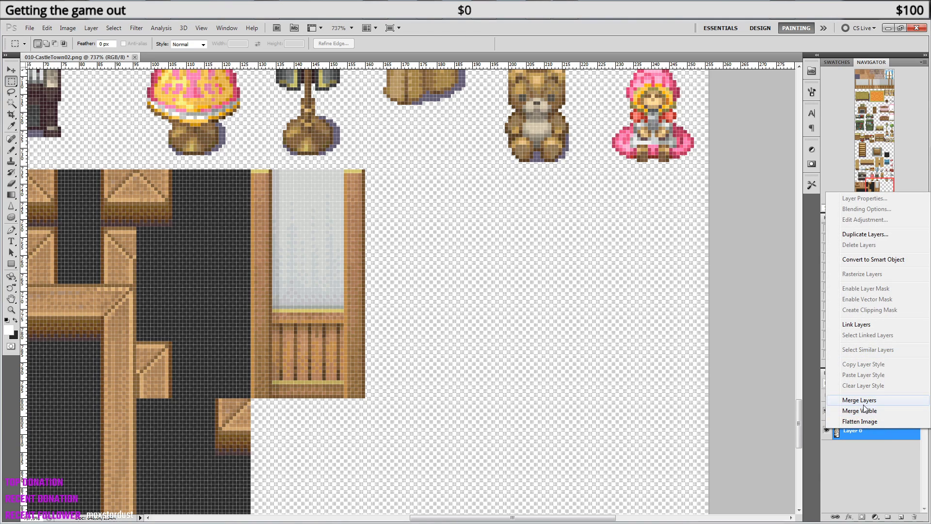
pyautogui.click(878, 462)
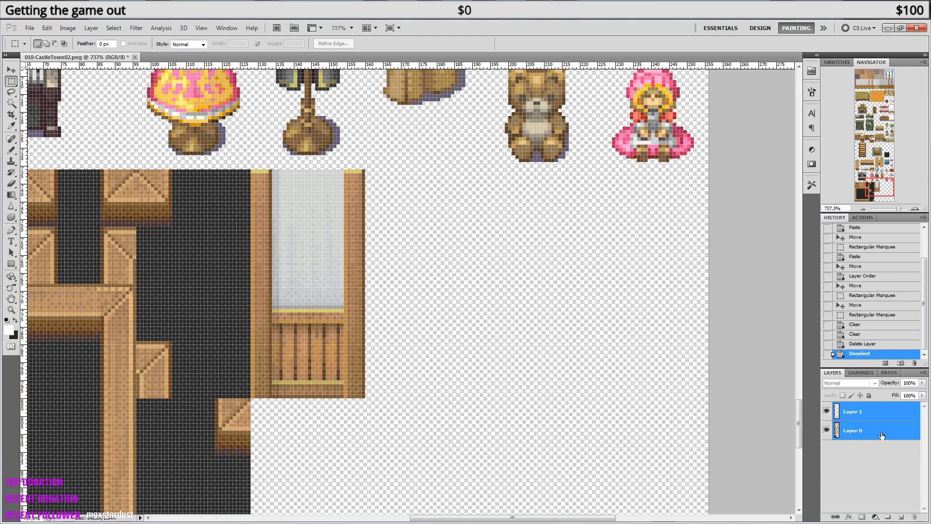
pyautogui.rightClick(889, 415)
pyautogui.click(868, 382)
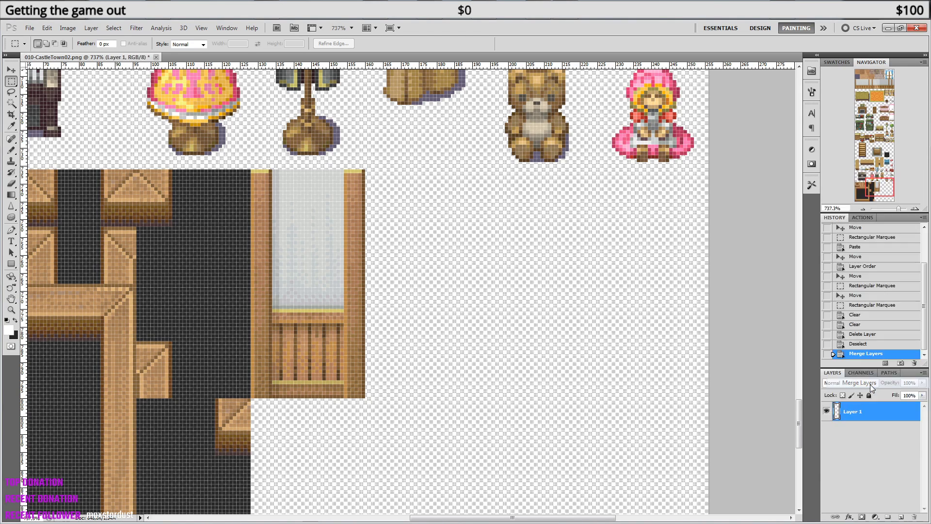
# - Save the edited tileset 010-CastleTown02.png and close Photoshop
pyautogui.keyDown('alt'); pyautogui.scroll(-10, 473, 238); pyautogui.keyUp('alt')
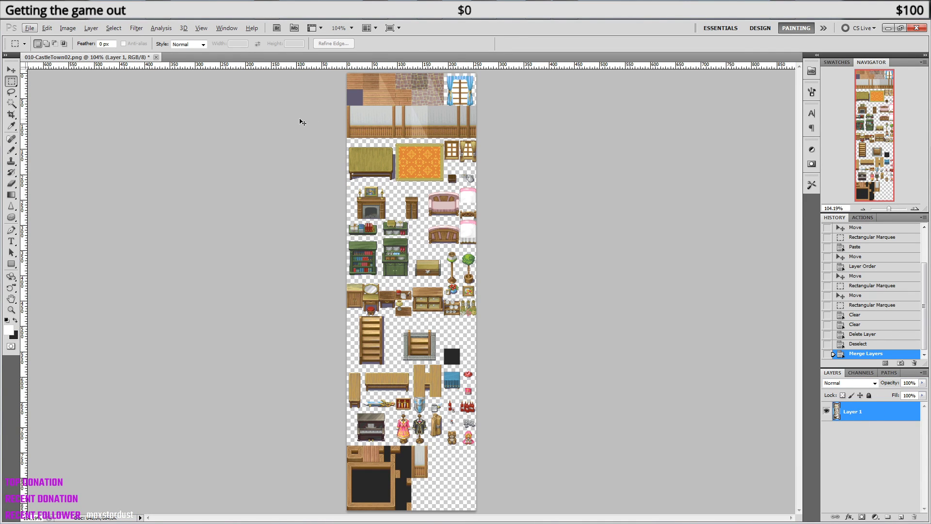
pyautogui.click(30, 28)
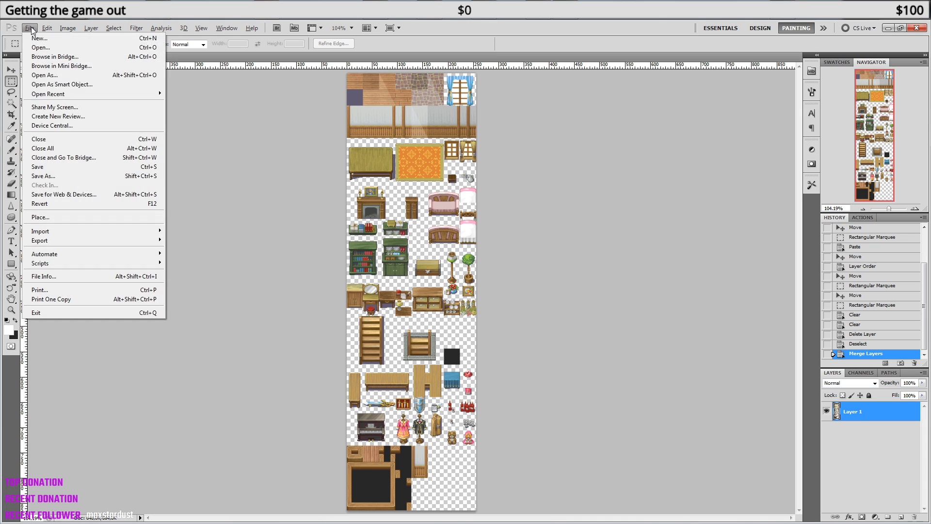
pyautogui.click(67, 166)
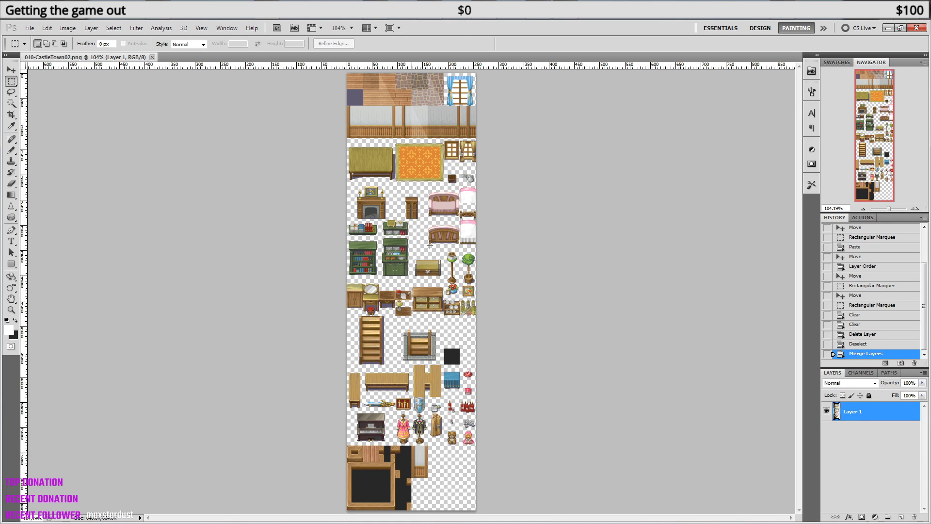
pyautogui.click(914, 29)
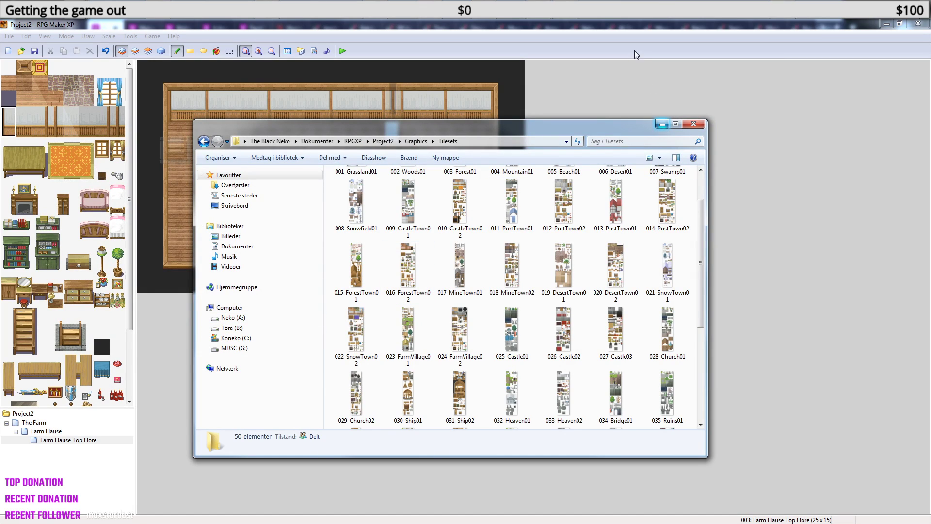
# - Return to RPG Maker XP, reload the Farm Hause Top Flore map's tileset, and place the new two-post wall panel in both doorways
pyautogui.click(626, 28)
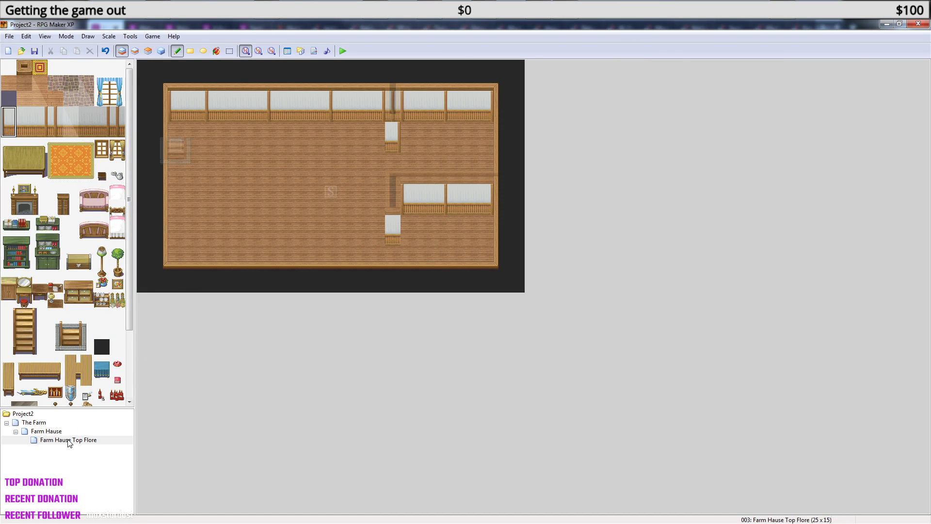
pyautogui.moveTo(130, 297); pyautogui.dragTo(130, 365)
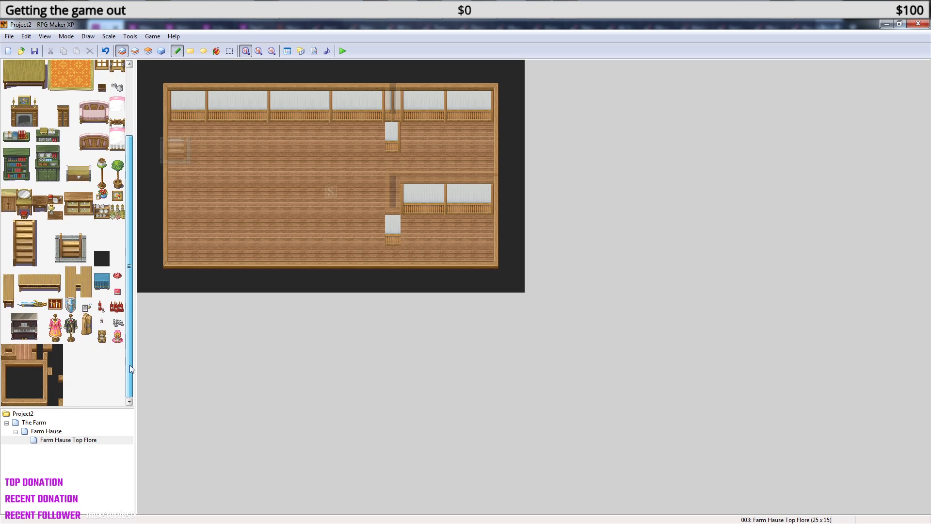
pyautogui.click(63, 432)
pyautogui.click(66, 441)
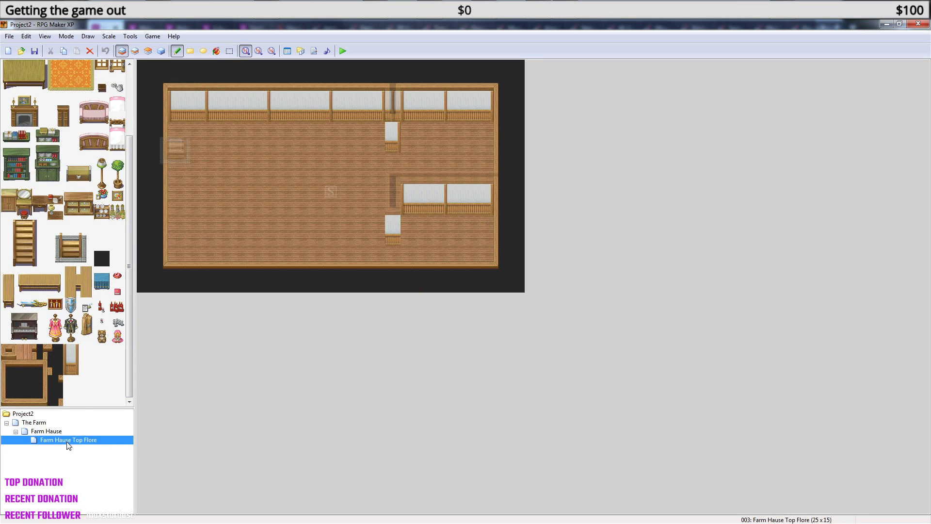
pyautogui.moveTo(71, 351); pyautogui.dragTo(73, 364)
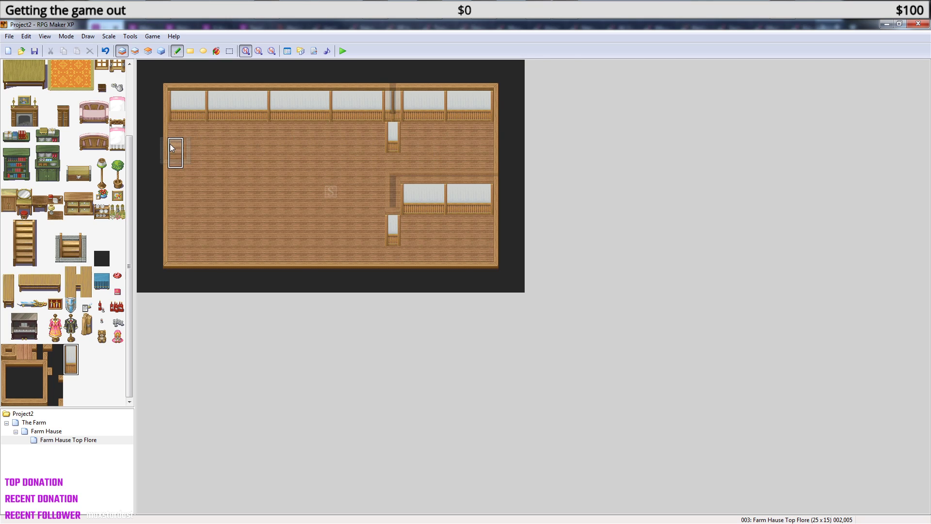
# - Show the map's event layer and start a playtest of the project
pyautogui.click(161, 51)
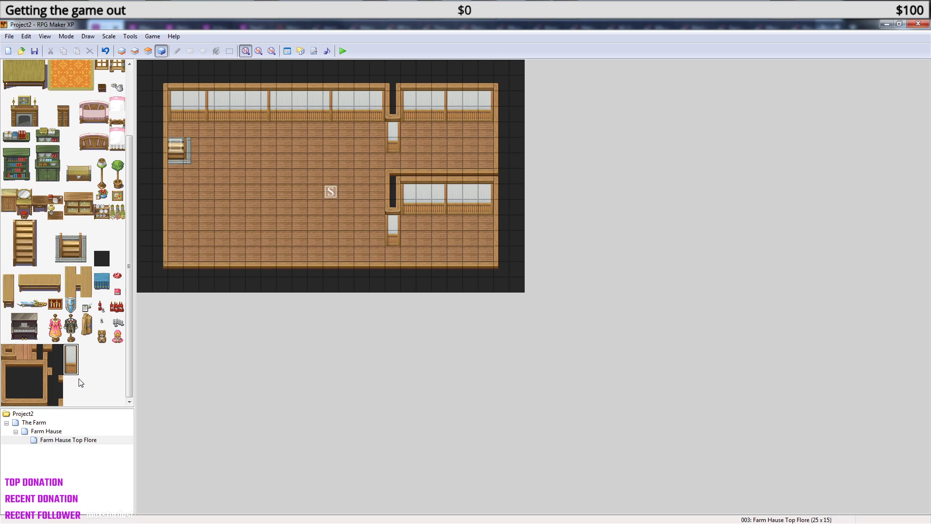
pyautogui.click(344, 49)
pyautogui.click(427, 301)
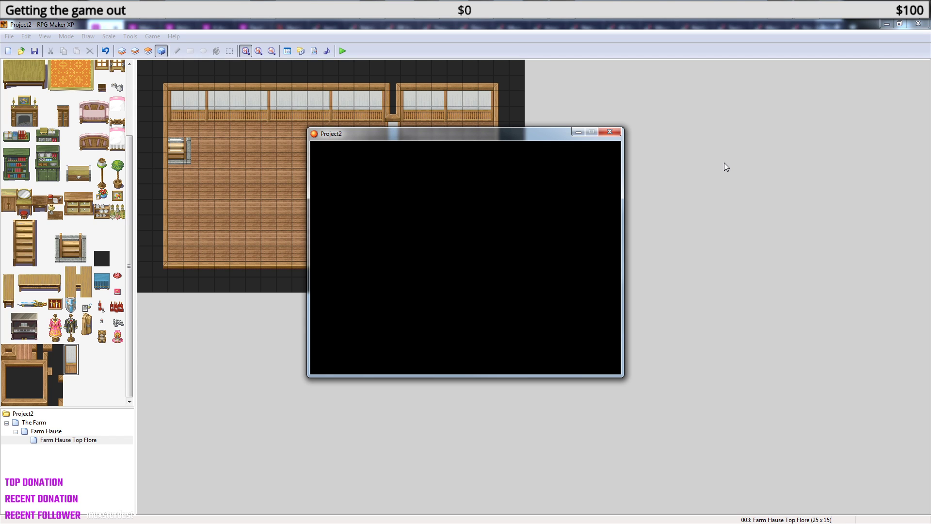
# - Start a new game in the playtest and walk the character around the lower doorway's wall panel to test its collision
pyautogui.press('Return')
pyautogui.press('Right')
pyautogui.press('Down')
pyautogui.press('Right')
pyautogui.press('Up')
pyautogui.press('Down')
pyautogui.press('Left')
pyautogui.press('Up')
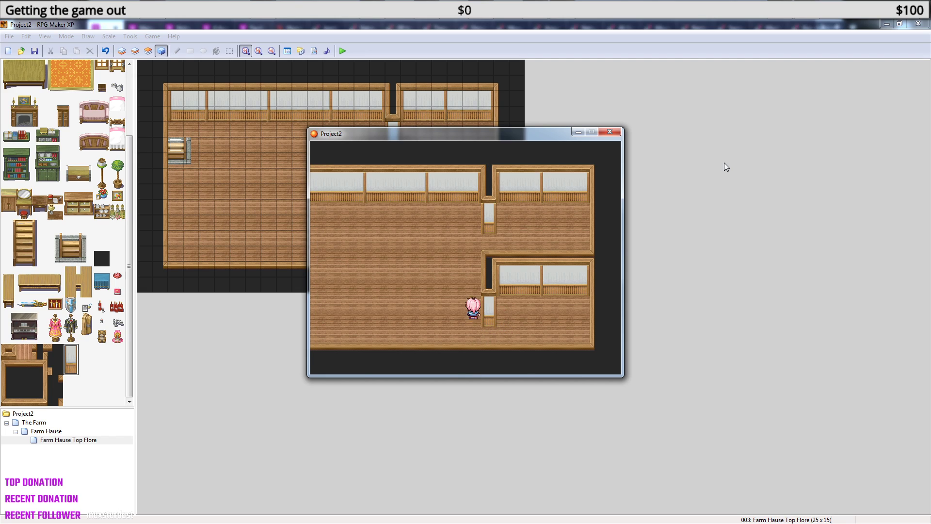
pyautogui.press('Down')
pyautogui.press('Down')
pyautogui.press('Right')
pyautogui.press('Up')
pyautogui.press('Down')
pyautogui.press('Up')
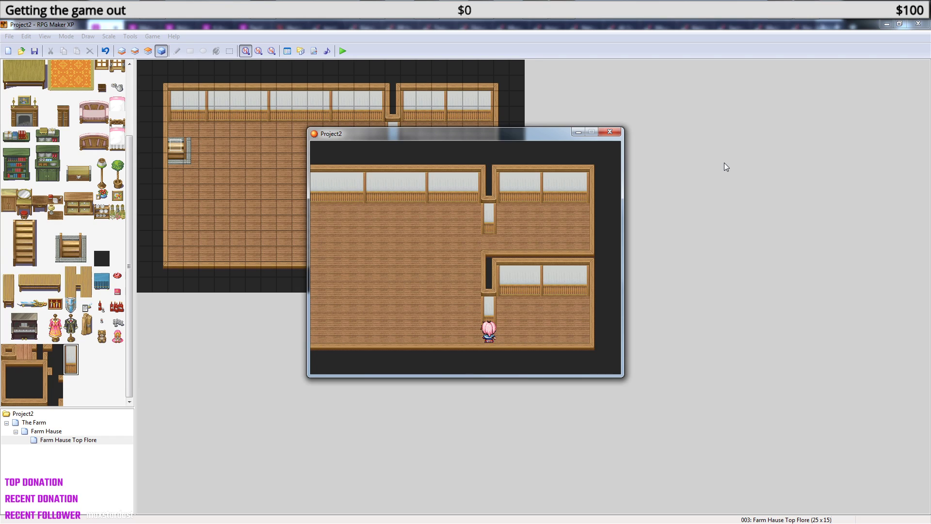
# - Walk the character into the lower room, test the doorway panel from inside, and end the playtest
pyautogui.press('Down')
pyautogui.press('Up')
pyautogui.press('Right')
pyautogui.press('Up')
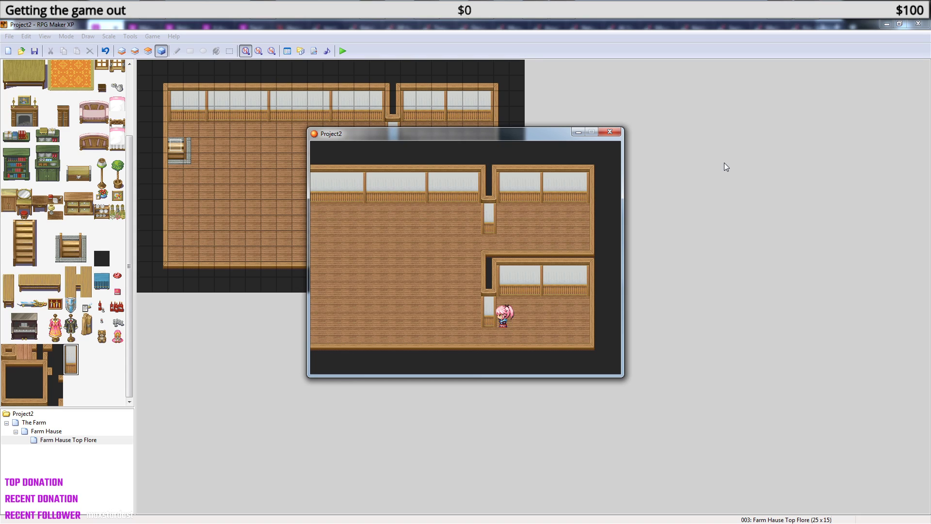
pyautogui.press('Right')
pyautogui.press('Left')
pyautogui.click(610, 132)
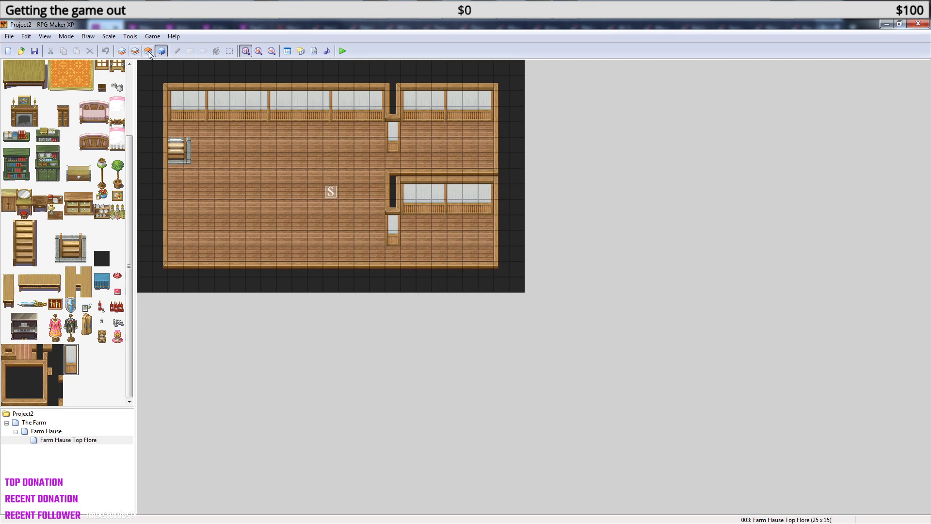
# - Switch to Layer 1 editing and examine the Castle Town In tileset's Passage and Passage (4 dir) settings in the database
pyautogui.click(148, 50)
pyautogui.click(135, 51)
pyautogui.click(122, 51)
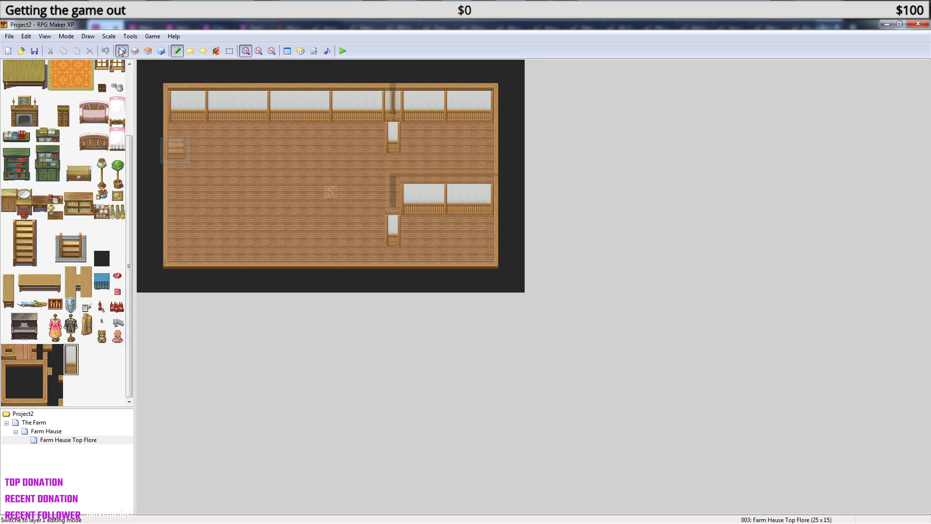
pyautogui.click(284, 53)
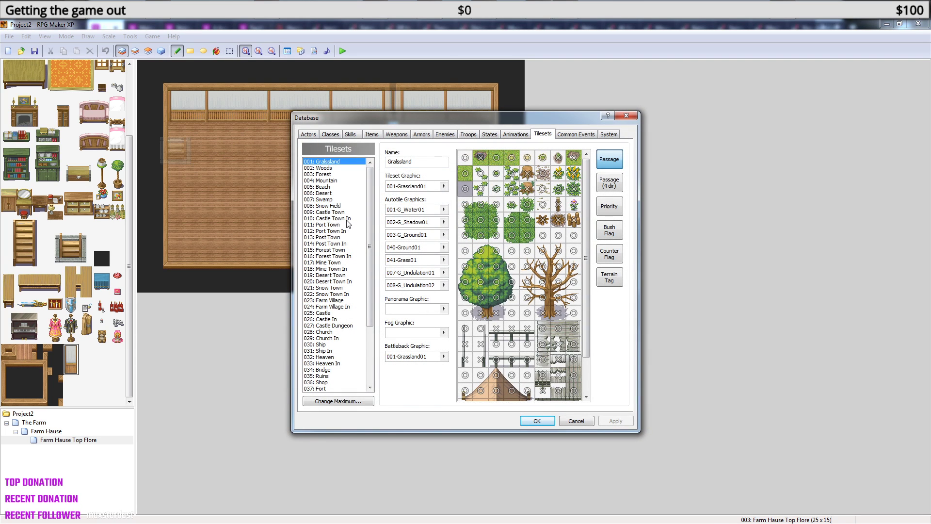
pyautogui.click(327, 218)
pyautogui.moveTo(587, 274); pyautogui.dragTo(586, 374)
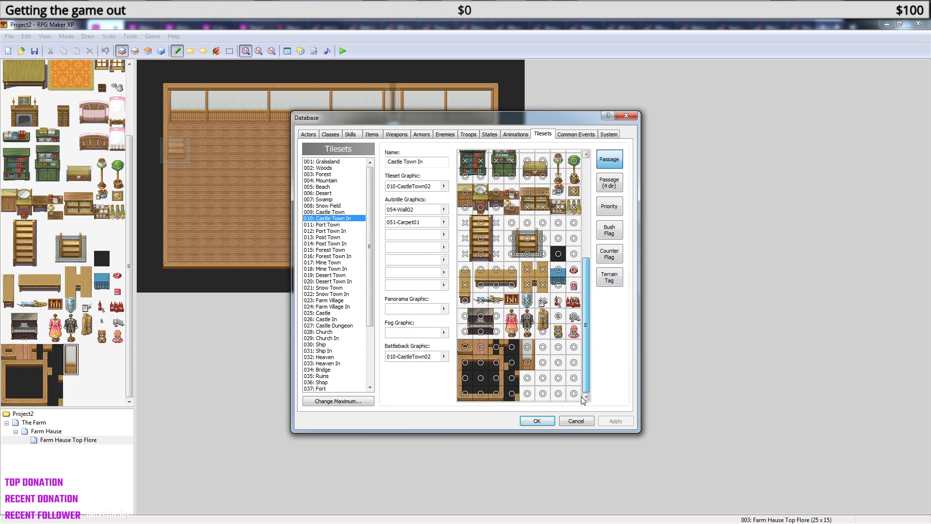
pyautogui.click(610, 183)
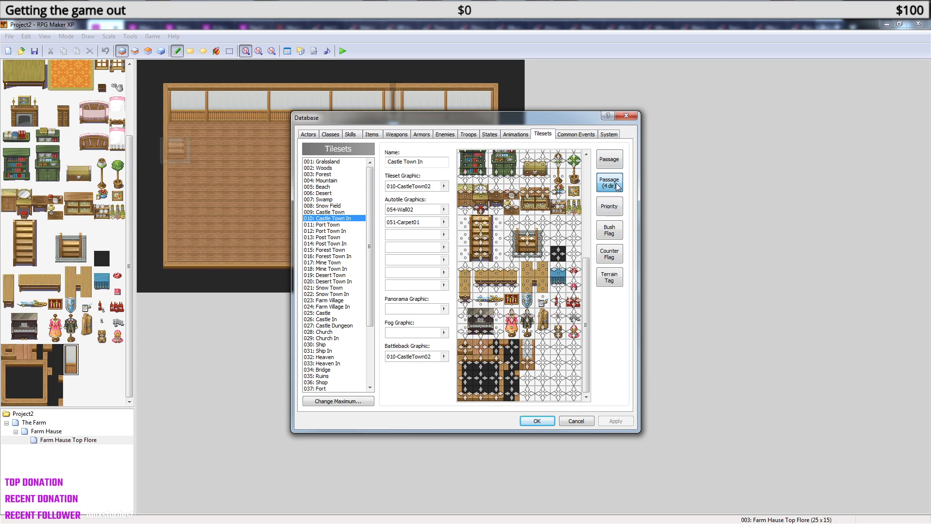
pyautogui.click(613, 161)
pyautogui.moveTo(587, 293); pyautogui.dragTo(586, 182)
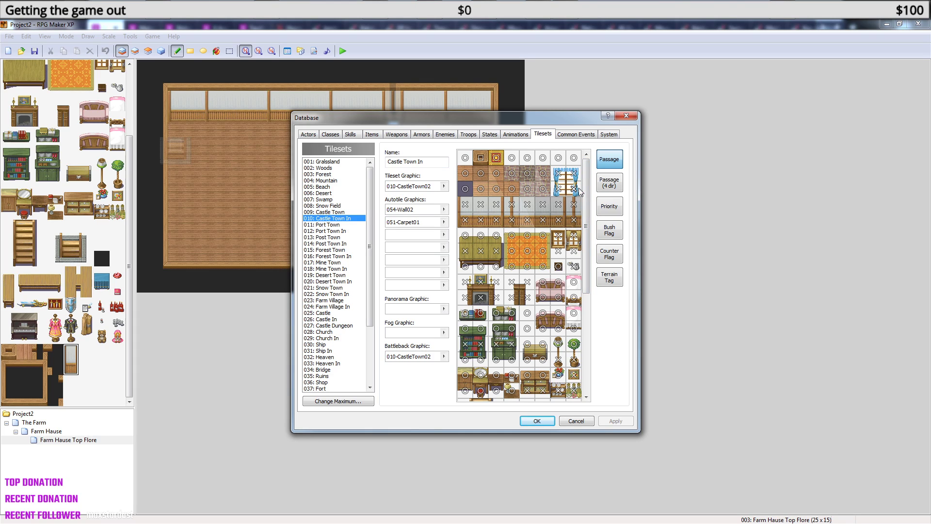
pyautogui.moveTo(587, 189); pyautogui.dragTo(584, 295)
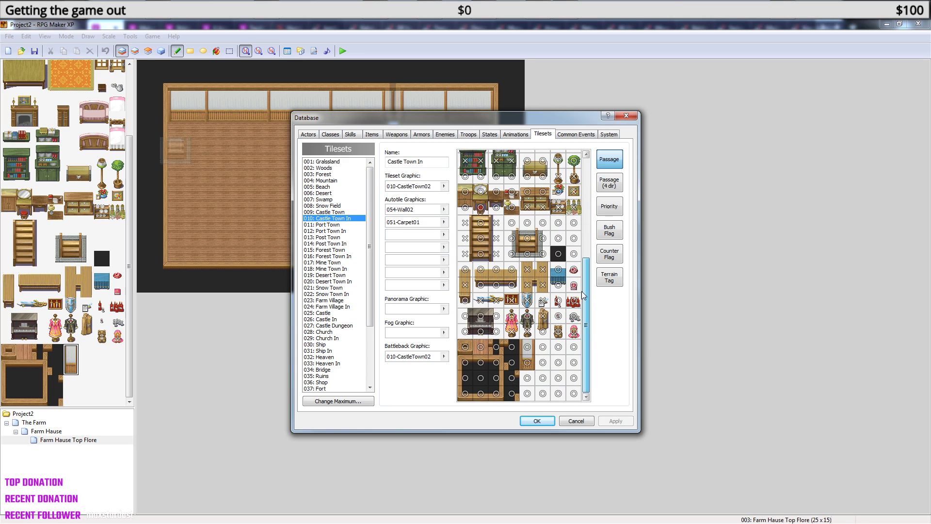
pyautogui.moveTo(584, 295)
pyautogui.mouseDown()
pyautogui.moveTo(592, 186)
pyautogui.moveTo(592, 296)
pyautogui.mouseUp()
# - Toggle the passage setting of the new wall panel's upper tile, check the four-direction passage view, and accept the database changes
pyautogui.click(529, 347)
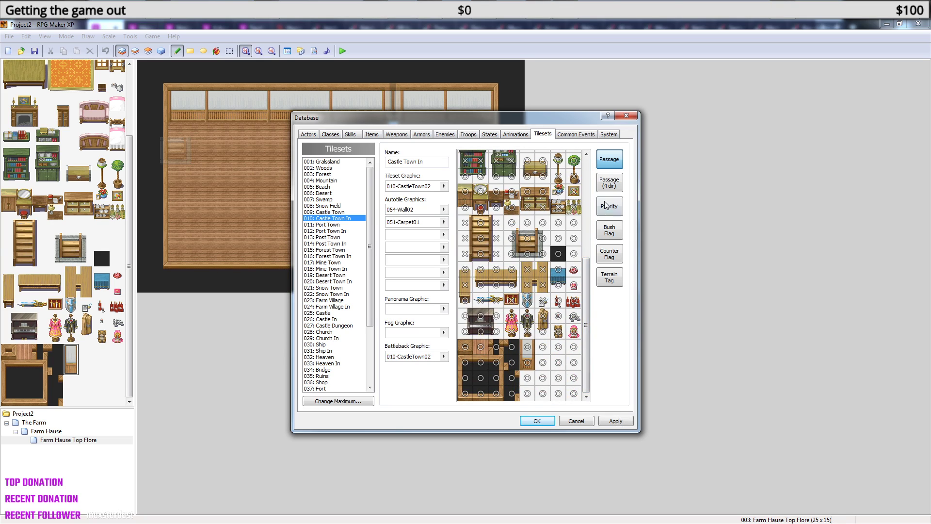
pyautogui.click(613, 182)
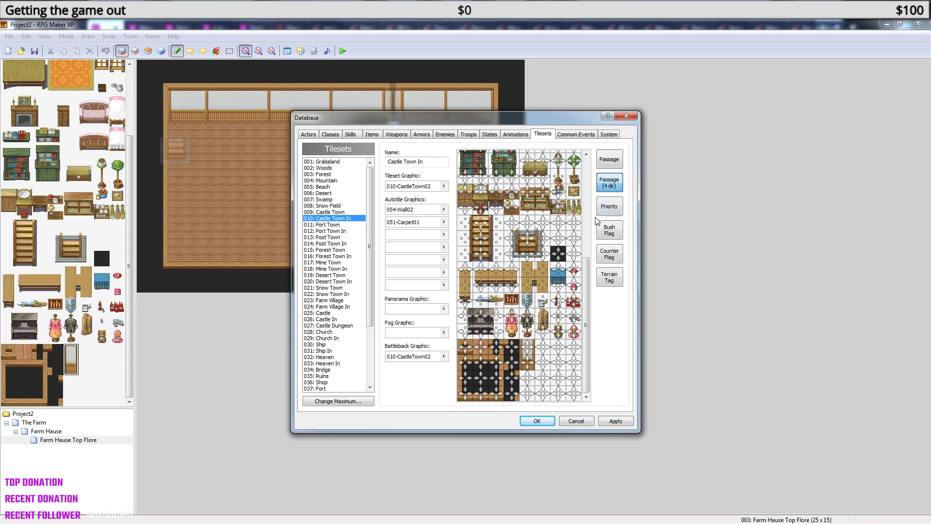
pyautogui.moveTo(587, 282); pyautogui.dragTo(591, 167)
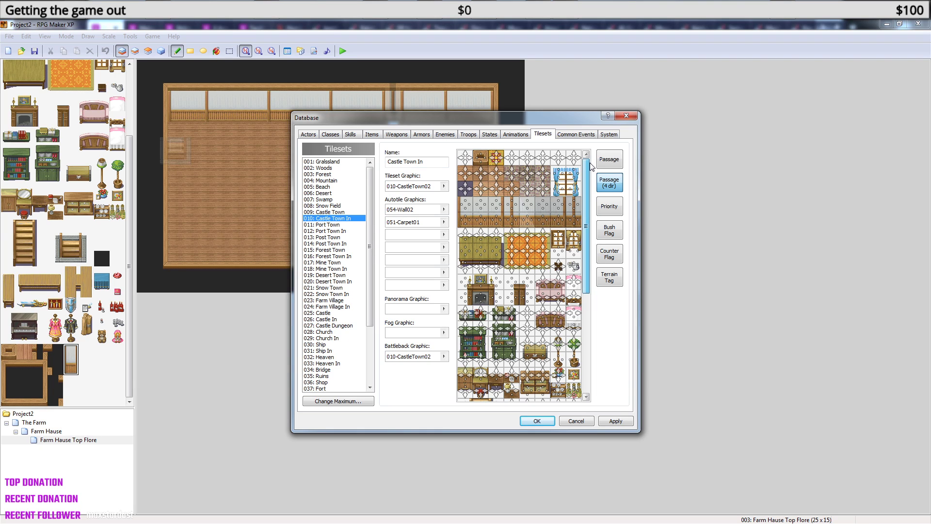
pyautogui.moveTo(587, 220); pyautogui.dragTo(585, 318)
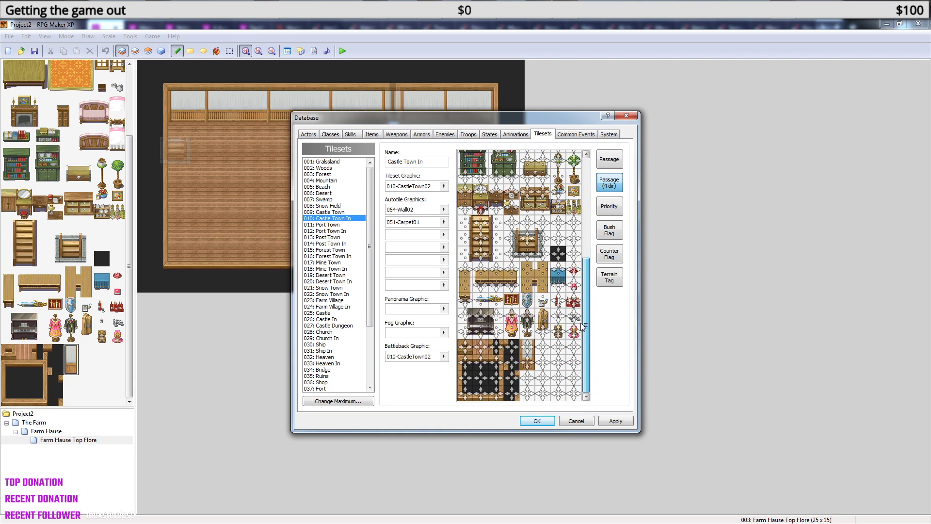
pyautogui.click(537, 421)
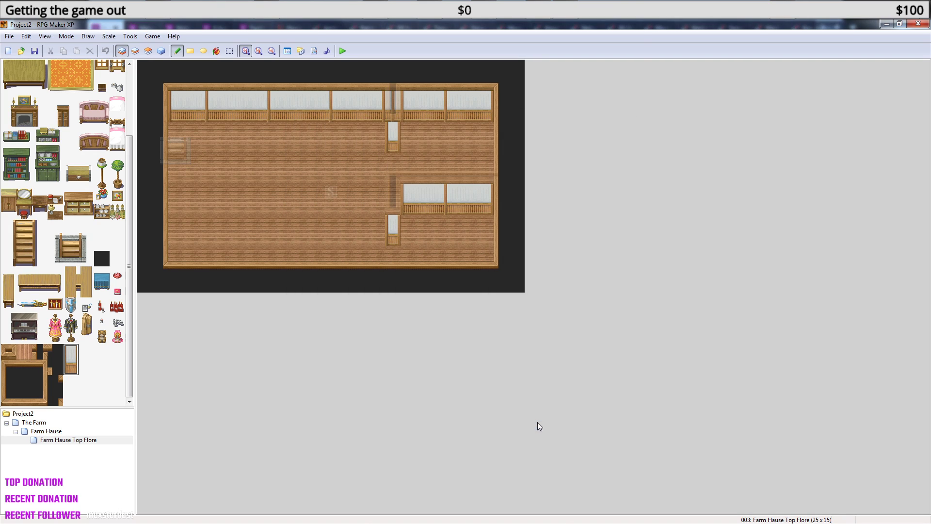
# - Replace the wall panels in both doorways with plain floor tiles on Layer 1, and switch to Layer 3
pyautogui.rightClick(378, 146)
pyautogui.click(391, 226)
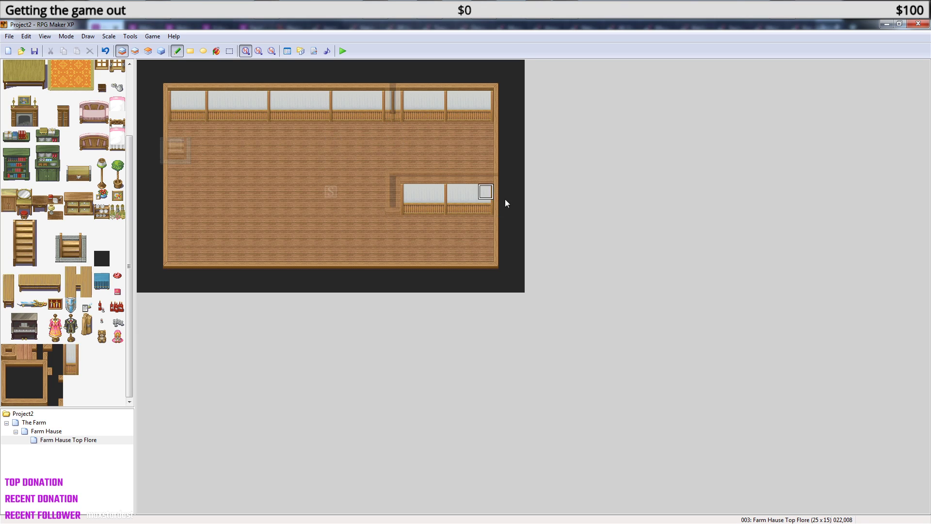
pyautogui.click(135, 51)
pyautogui.click(148, 51)
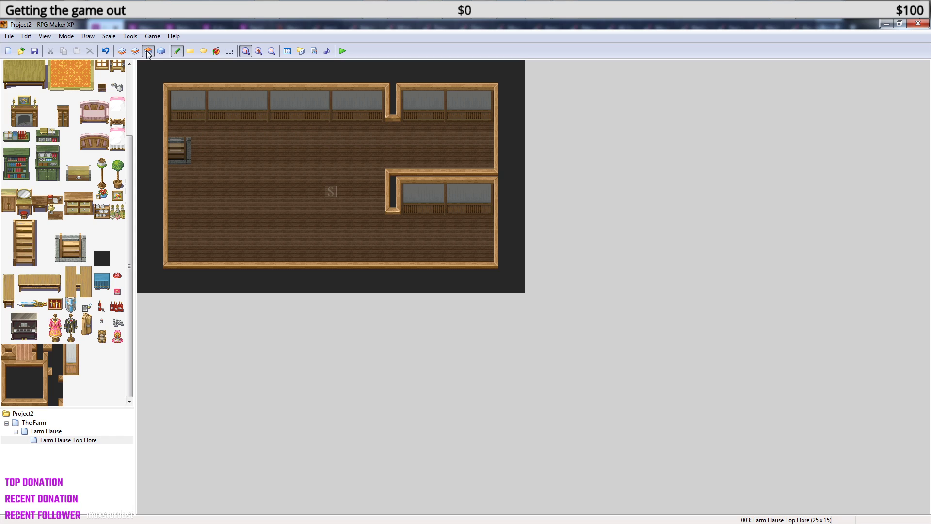
# - Playtest a new game, walk the character through the open lower doorway into the room, and end the playtest
pyautogui.click(342, 50)
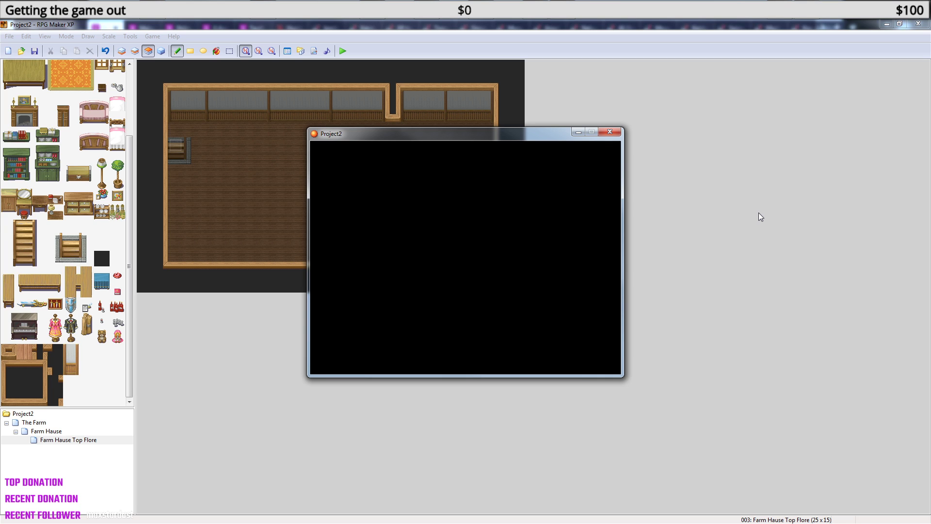
pyautogui.press('Return')
pyautogui.press('Right')
pyautogui.press('Down')
pyautogui.press('Right')
pyautogui.press('Left')
pyautogui.press('Down')
pyautogui.press('Right')
pyautogui.press('Up')
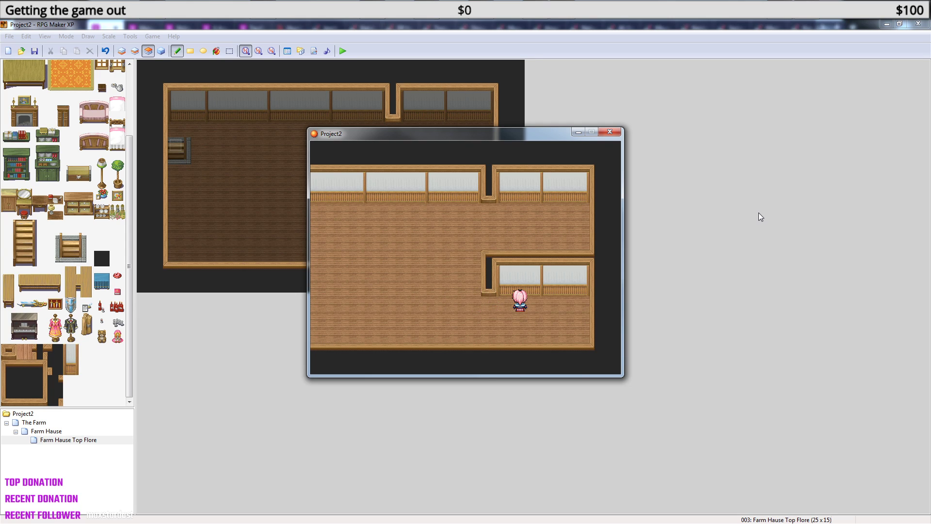
pyautogui.click(610, 132)
# - Place the two-post wall panel in both doorways again on Layer 1
pyautogui.moveTo(71, 352); pyautogui.dragTo(72, 367)
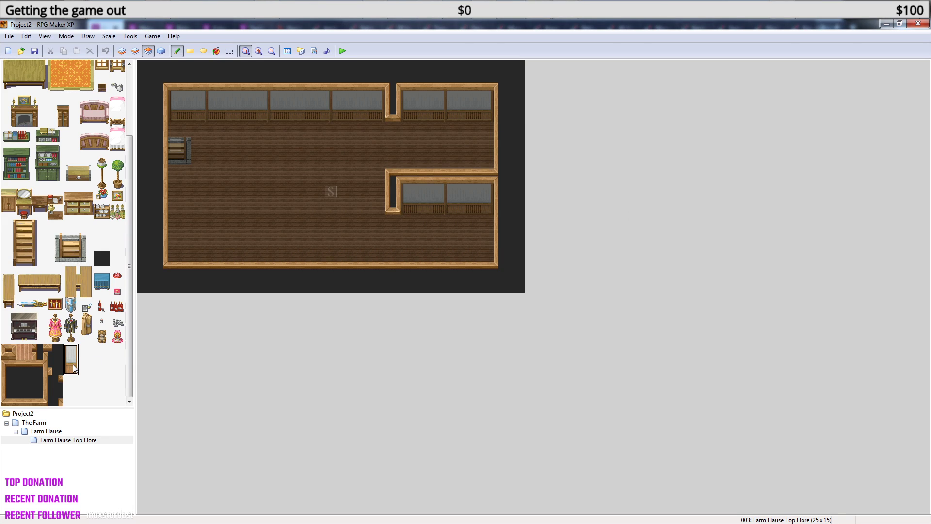
pyautogui.click(395, 130)
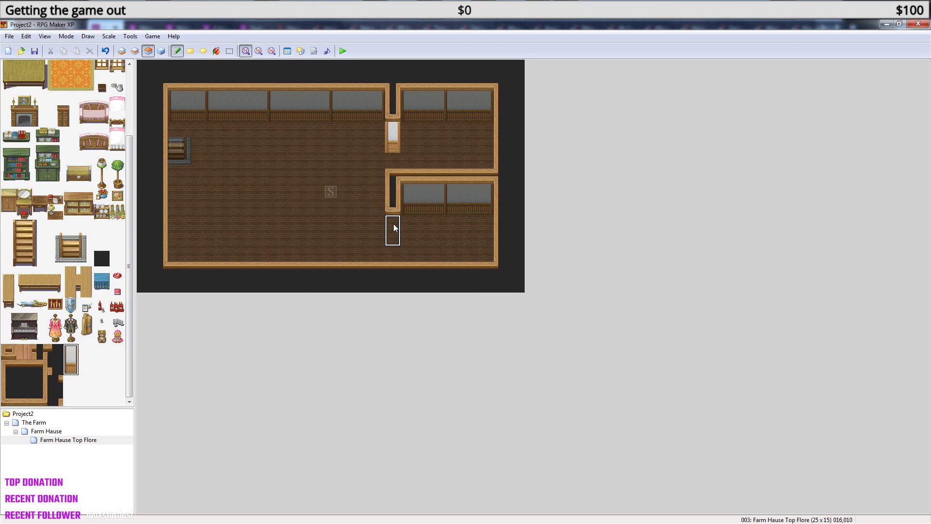
pyautogui.hotkey('ctrl', 'z')
pyautogui.click(122, 52)
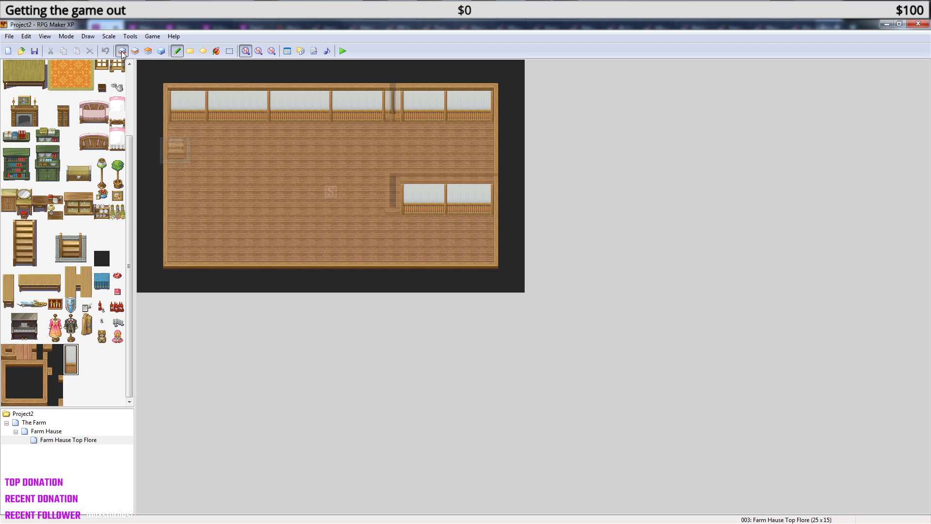
pyautogui.click(397, 126)
pyautogui.click(399, 227)
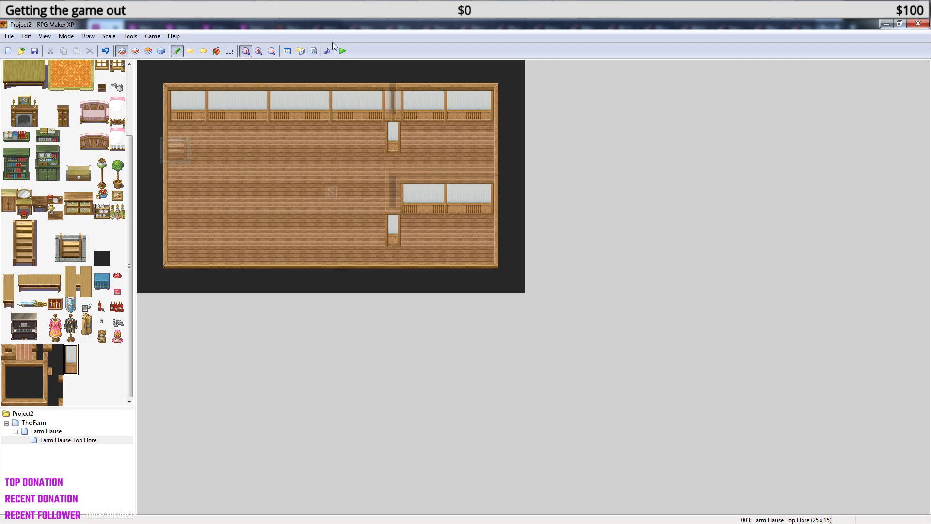
# - Save the project, playtest a new game, and walk the character to the lower doorway's wall panel
pyautogui.click(342, 51)
pyautogui.click(434, 297)
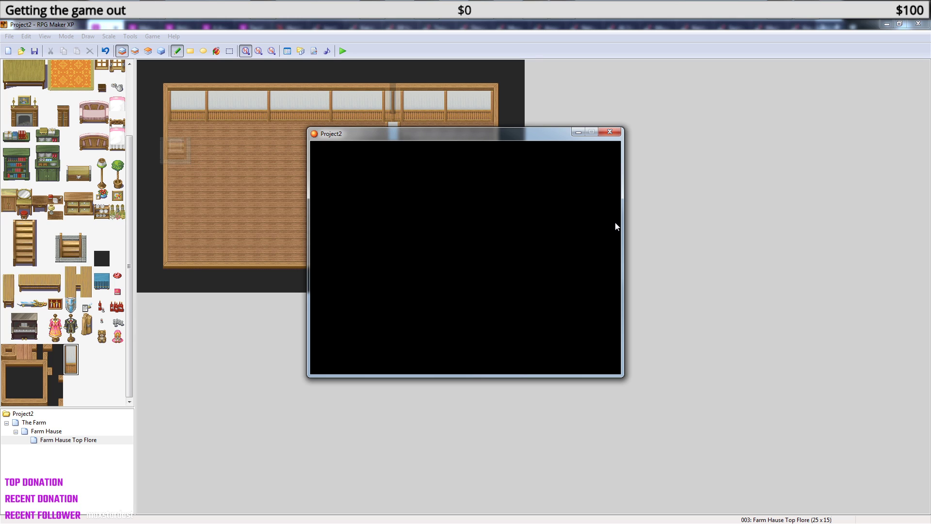
pyautogui.press('Return')
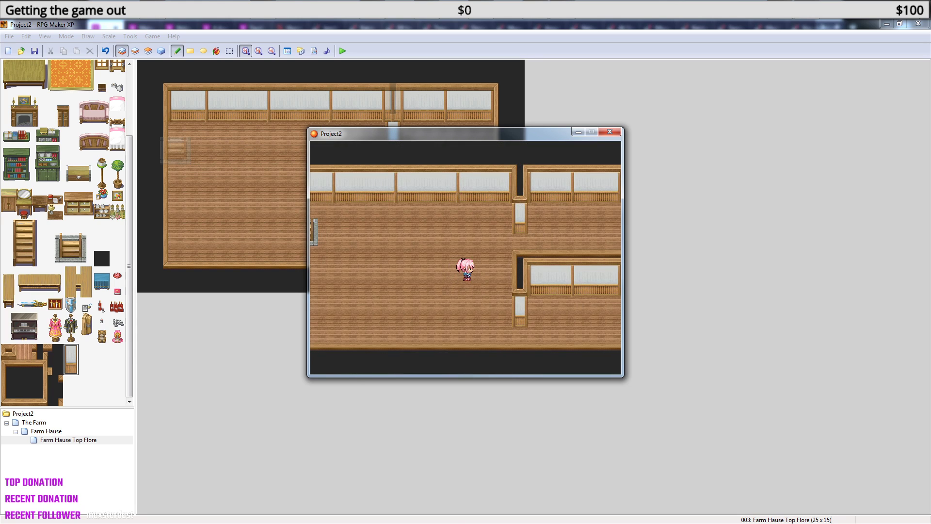
pyautogui.press('Right')
pyautogui.press('Down')
pyautogui.press('Right')
pyautogui.press('Left')
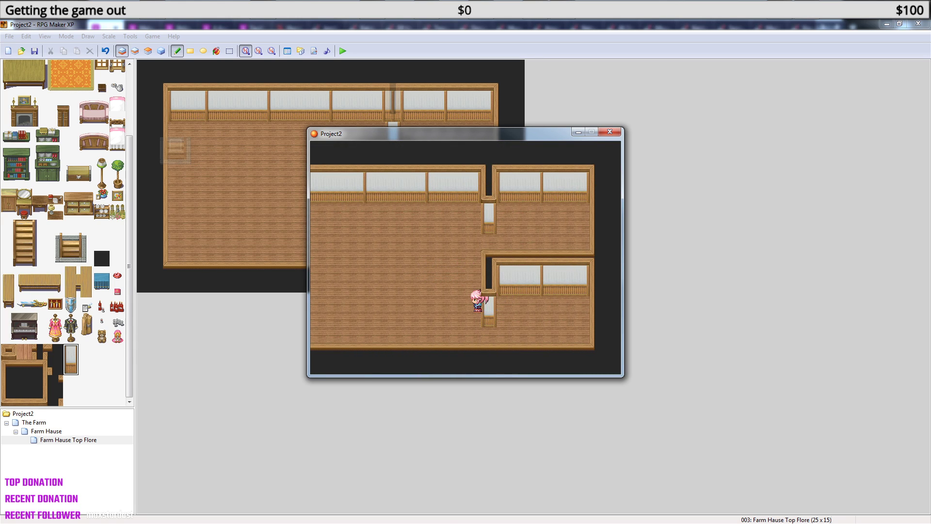
# - Walk the character back and forth across the lower doorway to test the panel's passability, and end the playtest
pyautogui.press('Right')
pyautogui.press('Down')
pyautogui.press('Left')
pyautogui.press('Left')
pyautogui.press('Right')
pyautogui.press('Up')
pyautogui.press('Left')
pyautogui.click(610, 133)
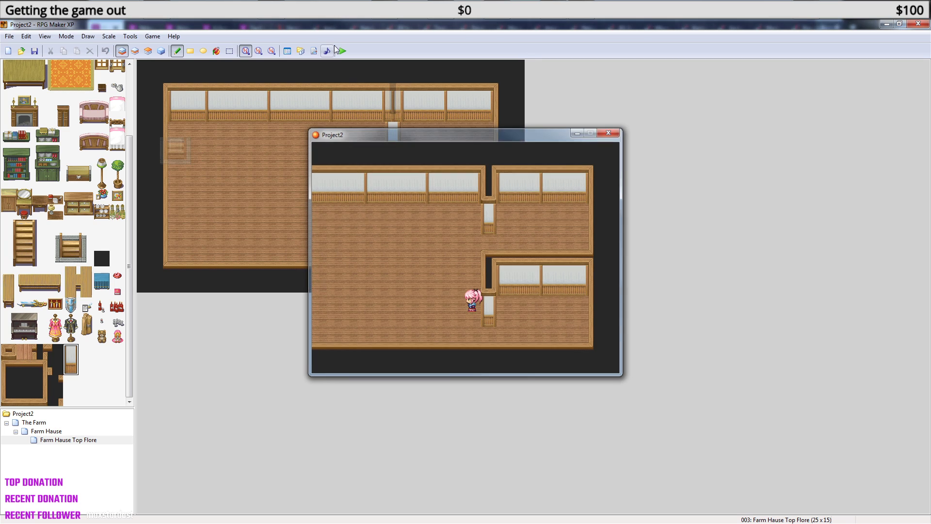
# - Reopen the Castle Town In tileset in the database and toggle the passage of the wall panel's upper tile again
pyautogui.click(285, 53)
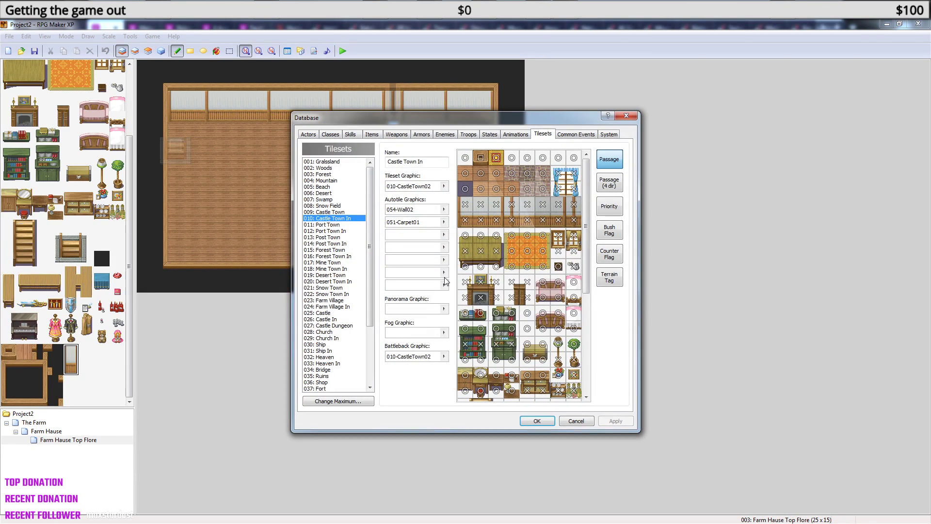
pyautogui.moveTo(592, 267); pyautogui.dragTo(594, 385)
pyautogui.click(528, 347)
pyautogui.scroll(5, 523, 232)
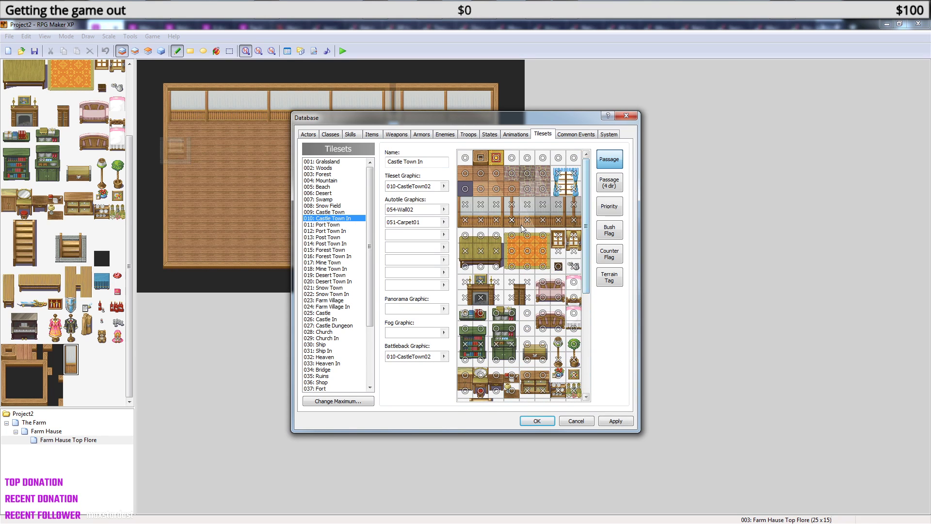
# - Examine the Castle Town In tileset's four-direction passage, priority, bush flag, counter flag and terrain tag settings
pyautogui.click(610, 182)
pyautogui.moveTo(585, 214); pyautogui.dragTo(589, 313)
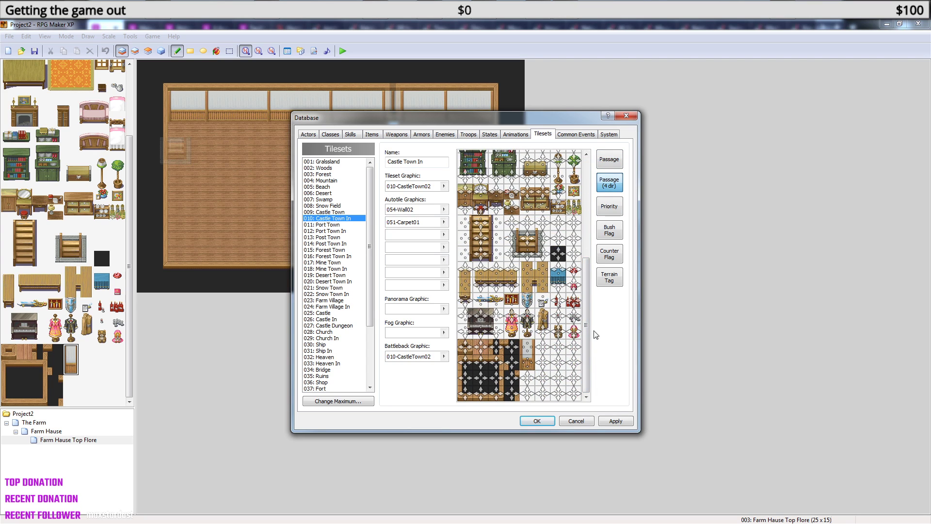
pyautogui.moveTo(585, 346); pyautogui.dragTo(596, 250)
pyautogui.click(617, 209)
pyautogui.click(612, 234)
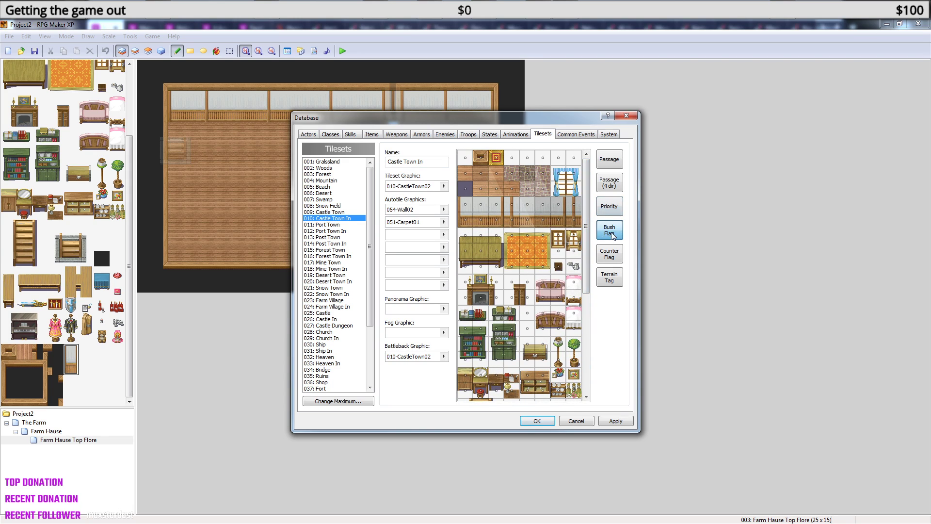
pyautogui.click(611, 256)
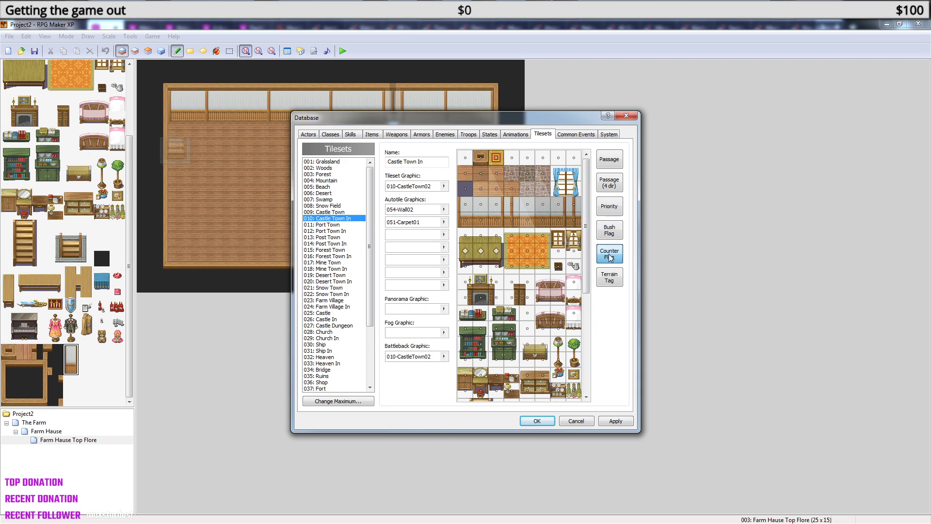
pyautogui.click(613, 280)
pyautogui.moveTo(593, 253); pyautogui.dragTo(597, 360)
pyautogui.click(610, 254)
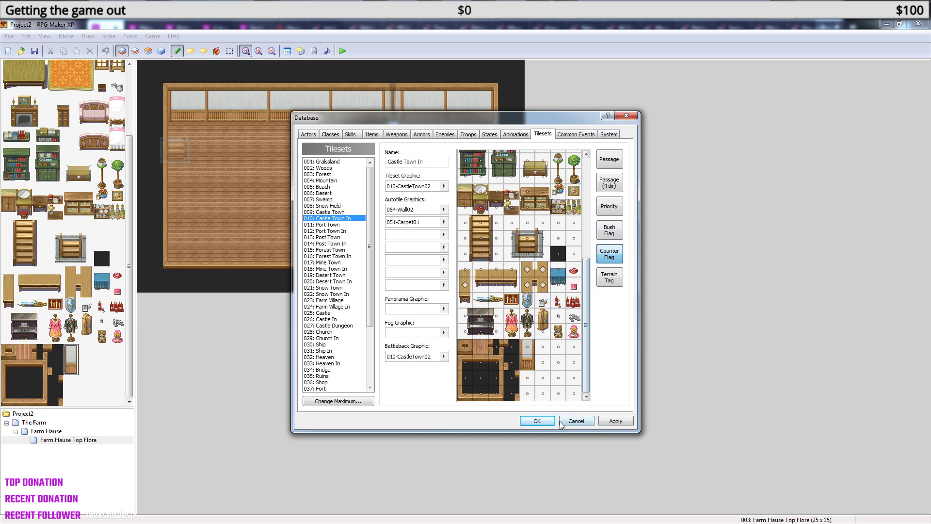
# - Accept the tileset database changes, save the project, and start another playtest
pyautogui.click(537, 420)
pyautogui.click(347, 54)
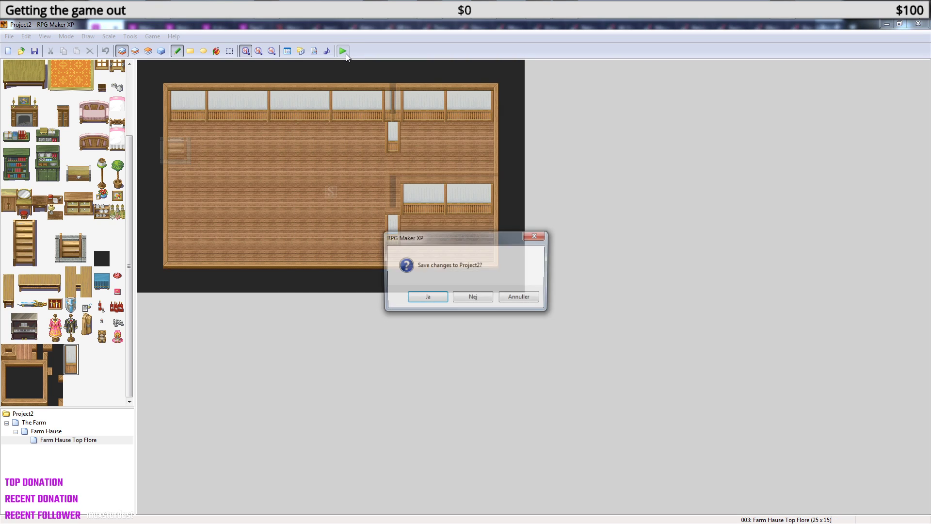
pyautogui.click(427, 297)
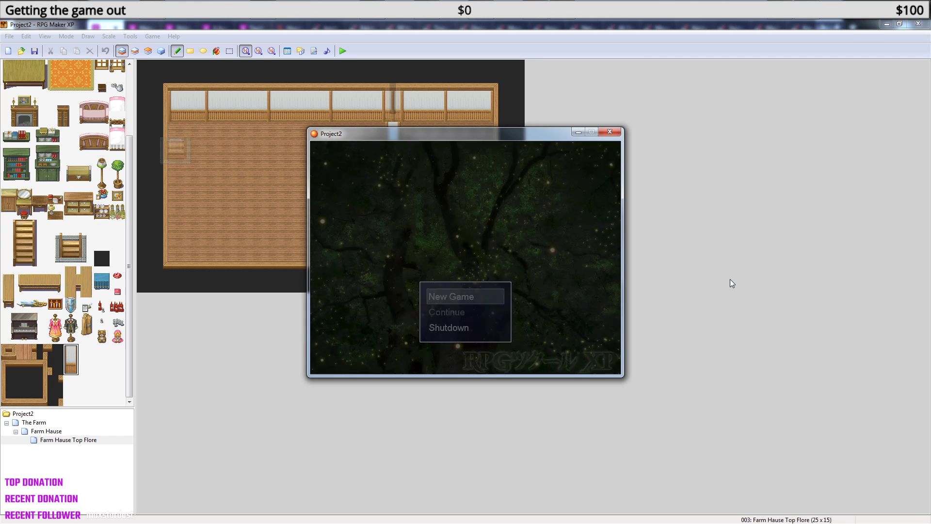
# - Start a new game and walk the character through the lower doorway into the lower room
pyautogui.press('Return')
pyautogui.press('Right')
pyautogui.press('Down')
pyautogui.press('Down')
pyautogui.press('Down')
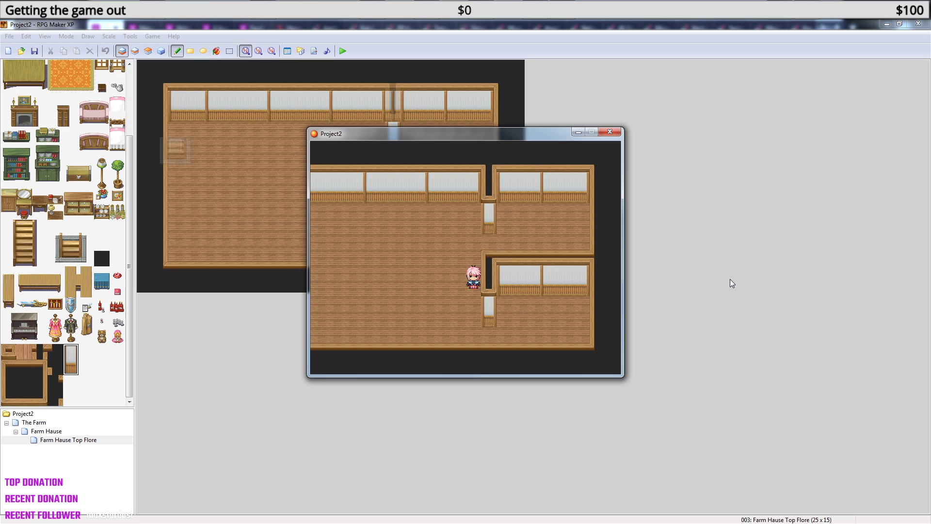
pyautogui.press('Down')
pyautogui.press('Right')
pyautogui.press('Right')
pyautogui.press('Up')
pyautogui.press('Right')
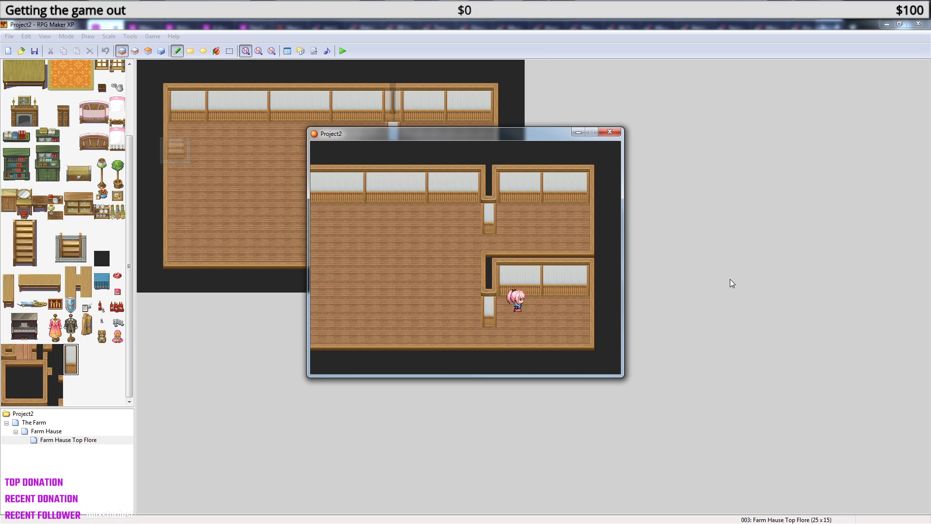
# - Walk the character out of the lower room and up the main room towards the upper doorway
pyautogui.press('Left')
pyautogui.press('Down')
pyautogui.press('Left')
pyautogui.press('Up')
pyautogui.press('Up')
pyautogui.press('Right')
pyautogui.press('Left')
pyautogui.press('Right')
pyautogui.press('Right')
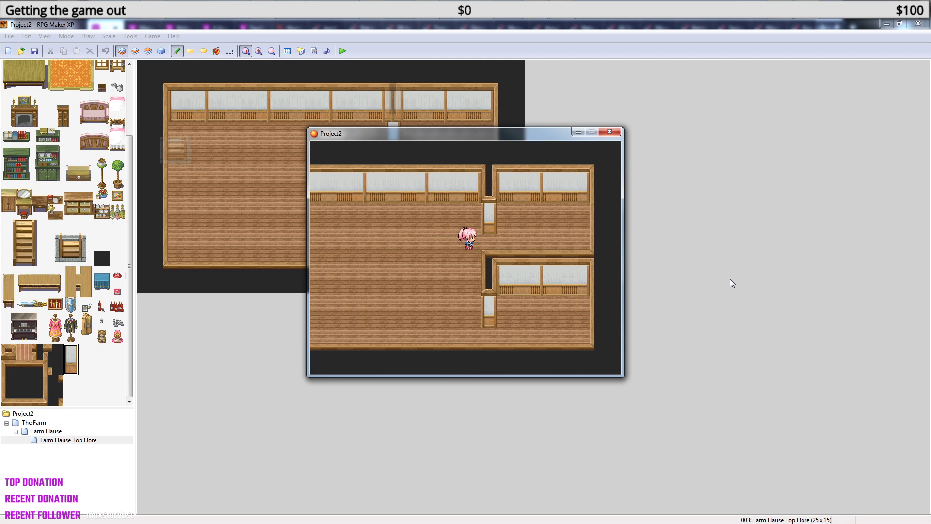
# - Walk the character around the main room and into the upper doorway to test the passage beneath its wall panel
pyautogui.press('Left')
pyautogui.press('Down')
pyautogui.press('Up')
pyautogui.press('Down')
pyautogui.press('Right')
pyautogui.press('Left')
pyautogui.press('Left')
pyautogui.press('Left')
pyautogui.press('Left')
pyautogui.press('Up')
pyautogui.press('Right')
pyautogui.press('Left')
pyautogui.press('Right')
pyautogui.press('Left')
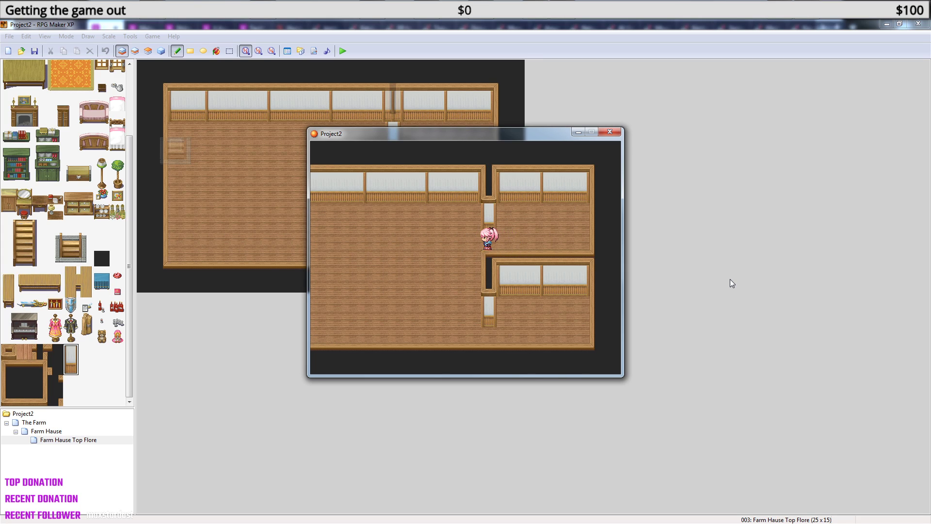
# - Move the character back and forth across the upper doorway, try its wall panel from below, and end the playtest
pyautogui.press('Right')
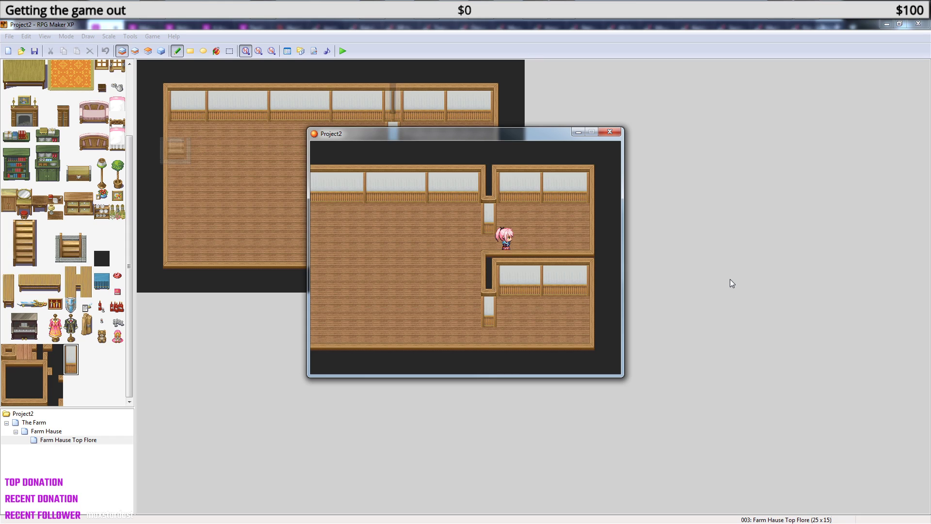
pyautogui.press('Left')
pyautogui.press('Right')
pyautogui.press('Left')
pyautogui.press('Right')
pyautogui.press('Right')
pyautogui.press('Left')
pyautogui.press('Right')
pyautogui.press('Left')
pyautogui.press('Down')
pyautogui.press('Up')
pyautogui.press('Up')
pyautogui.press('Right')
pyautogui.press('Left')
pyautogui.press('Right')
pyautogui.click(615, 131)
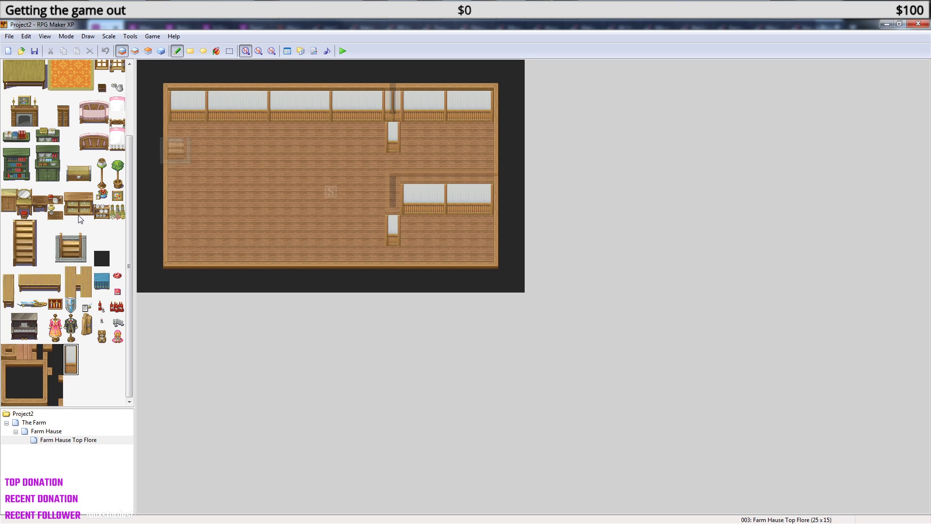
# - Try the green cupboard on layer 2 across the wall between the two small rooms, after undoing a trial lamp
pyautogui.moveTo(104, 165); pyautogui.dragTo(103, 181)
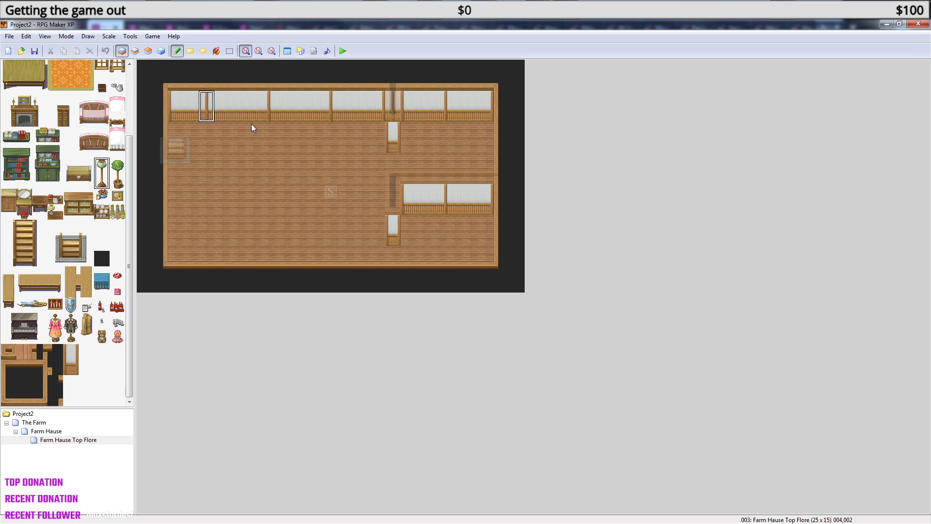
pyautogui.click(148, 51)
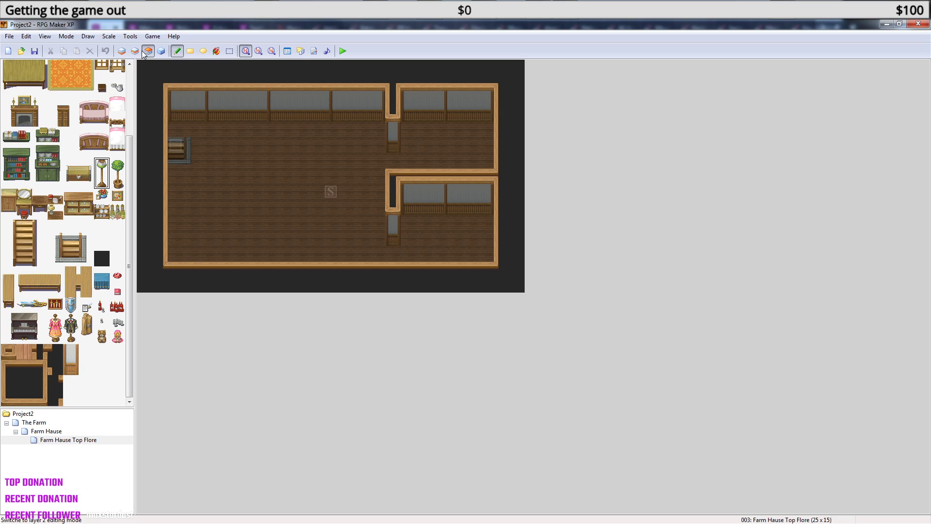
pyautogui.click(135, 51)
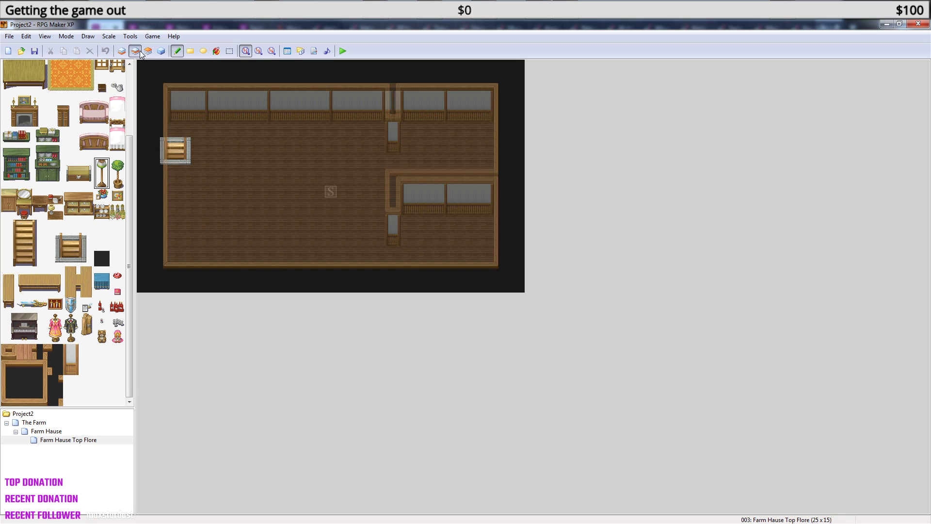
pyautogui.click(412, 174)
pyautogui.hotkey('ctrl', 'z')
pyautogui.moveTo(54, 149); pyautogui.dragTo(46, 179)
pyautogui.click(411, 165)
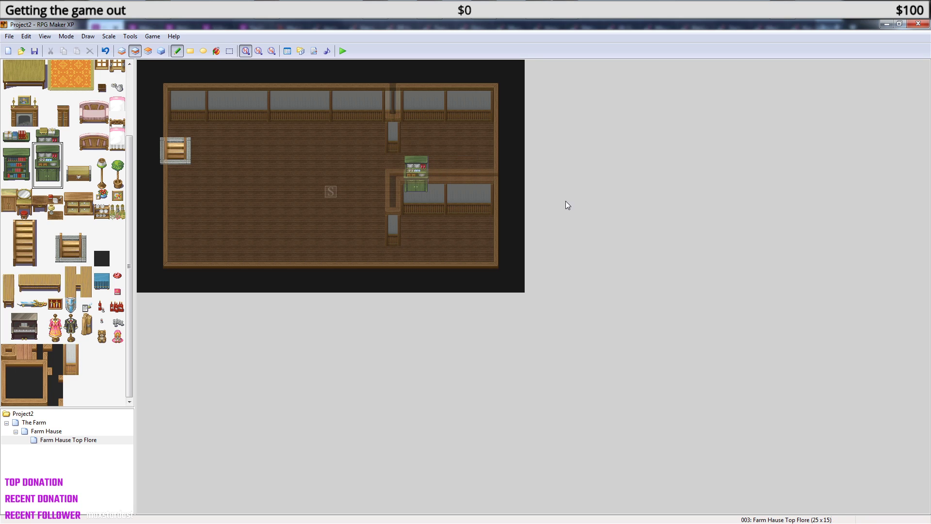
# - Compare how the green cupboard looks on the different layers and erase it from layer 2 with empty tiles
pyautogui.click(161, 52)
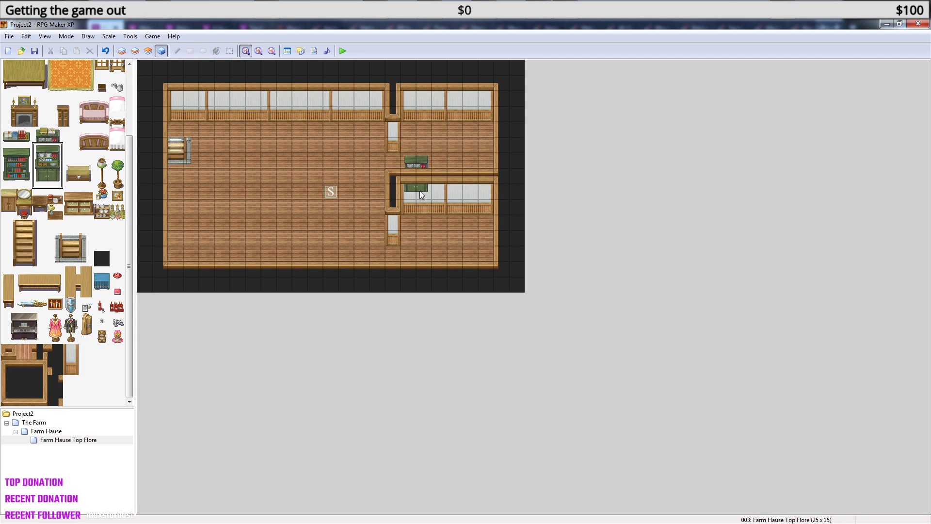
pyautogui.click(136, 52)
pyautogui.click(147, 54)
pyautogui.click(133, 53)
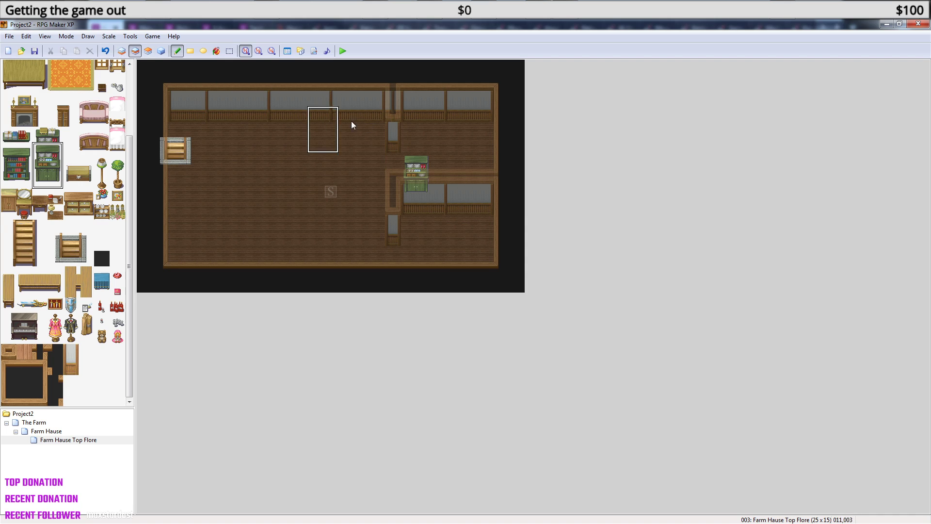
pyautogui.rightClick(447, 154)
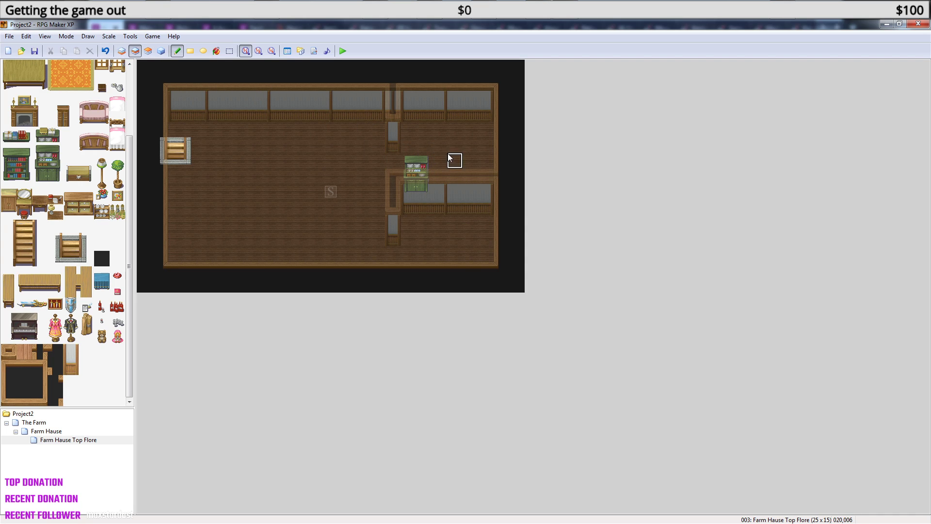
pyautogui.moveTo(433, 162); pyautogui.dragTo(394, 179)
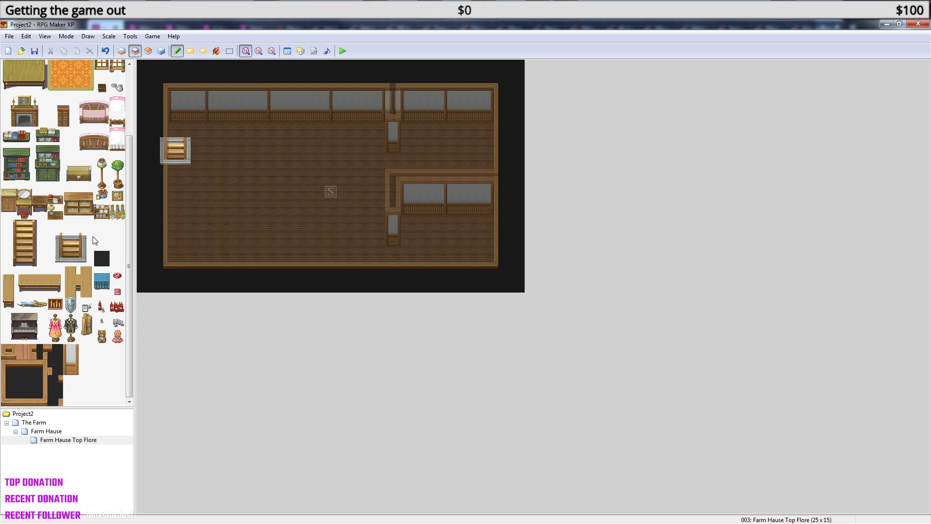
pyautogui.click(57, 245)
pyautogui.press('F5')
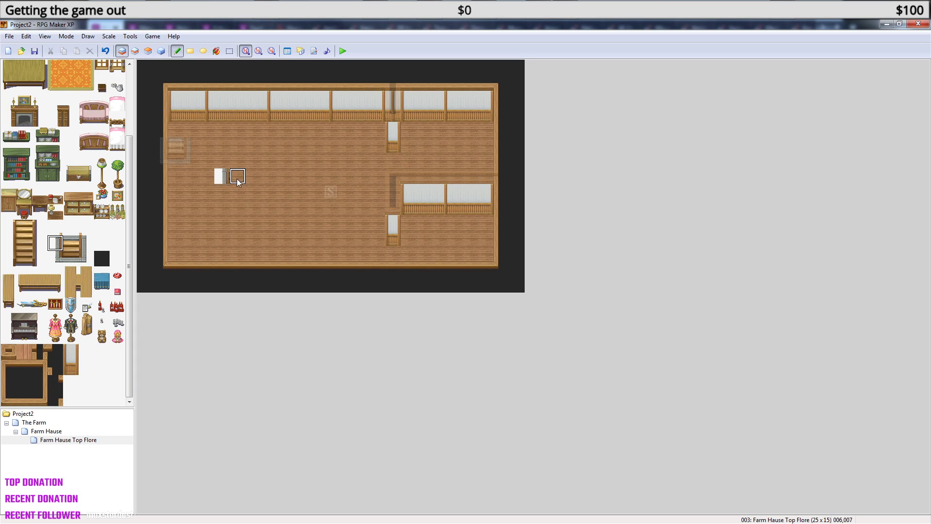
pyautogui.click(221, 180)
pyautogui.hotkey('ctrl', 'z')
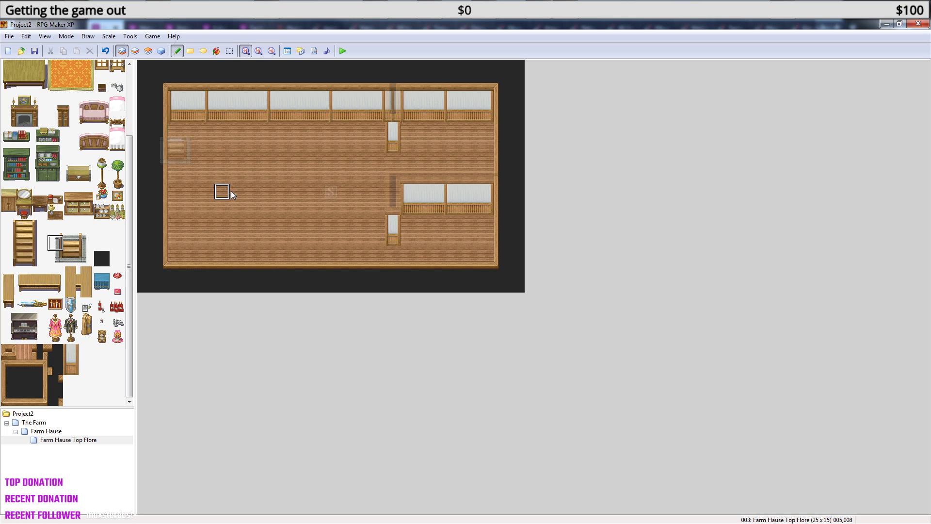
pyautogui.click(135, 51)
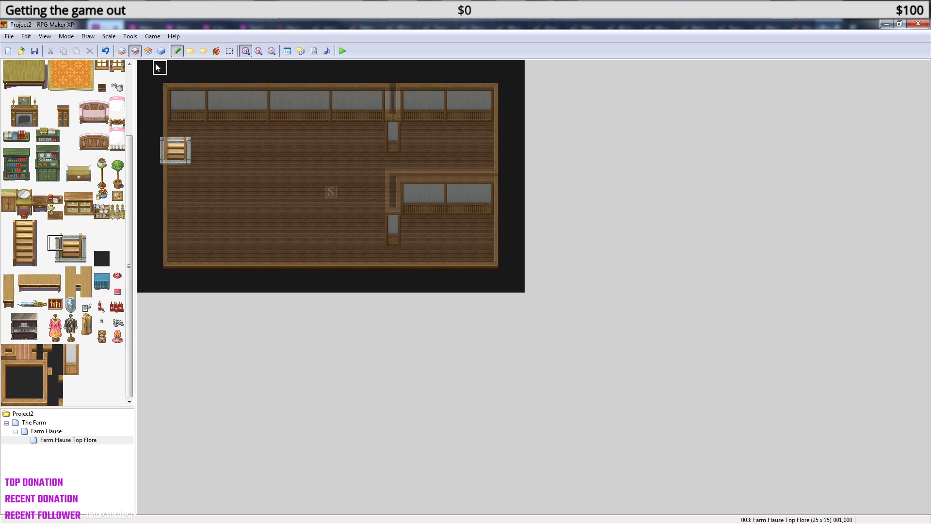
pyautogui.click(148, 51)
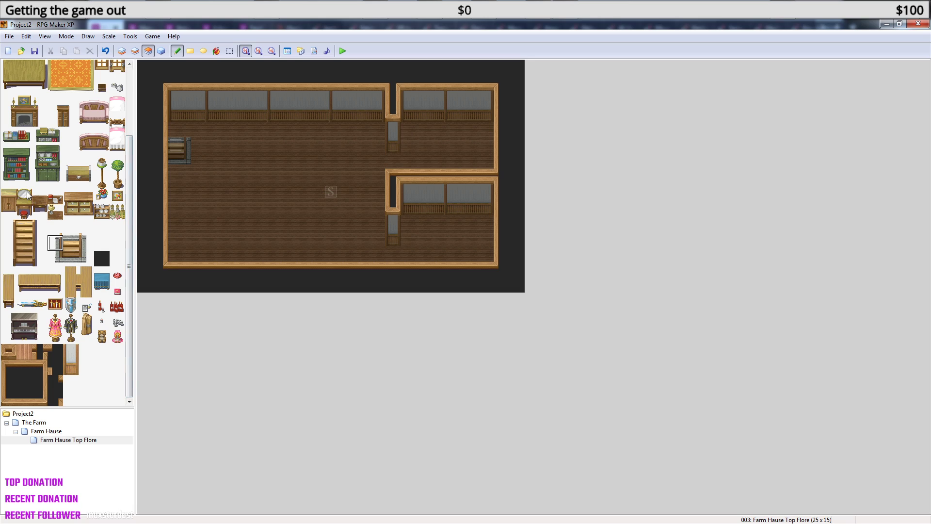
# - Place the two-tile pink-trimmed single bed blanket on layer 2 against the lower room's right wall
pyautogui.moveTo(102, 165); pyautogui.dragTo(103, 188)
pyautogui.click(122, 108)
pyautogui.click(120, 120)
pyautogui.click(120, 104)
pyautogui.click(119, 123)
pyautogui.scroll(3, 126, 194)
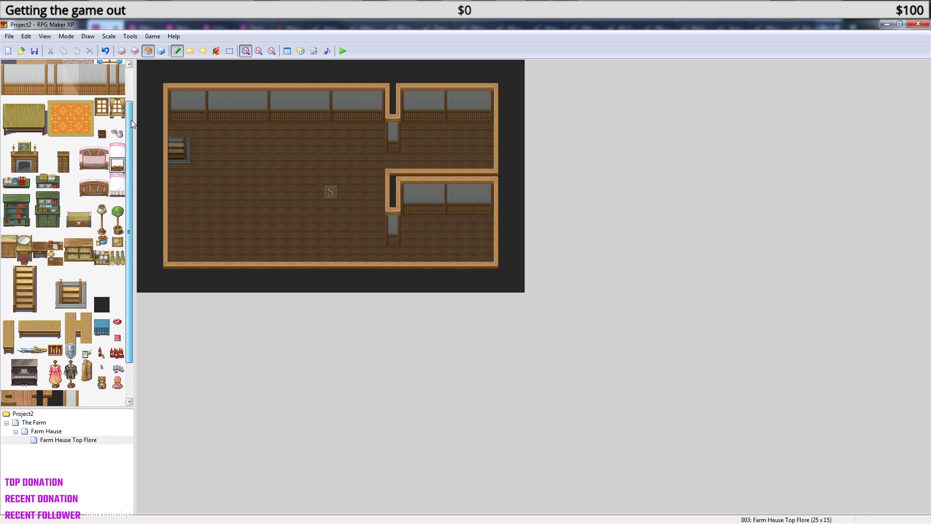
pyautogui.click(121, 240)
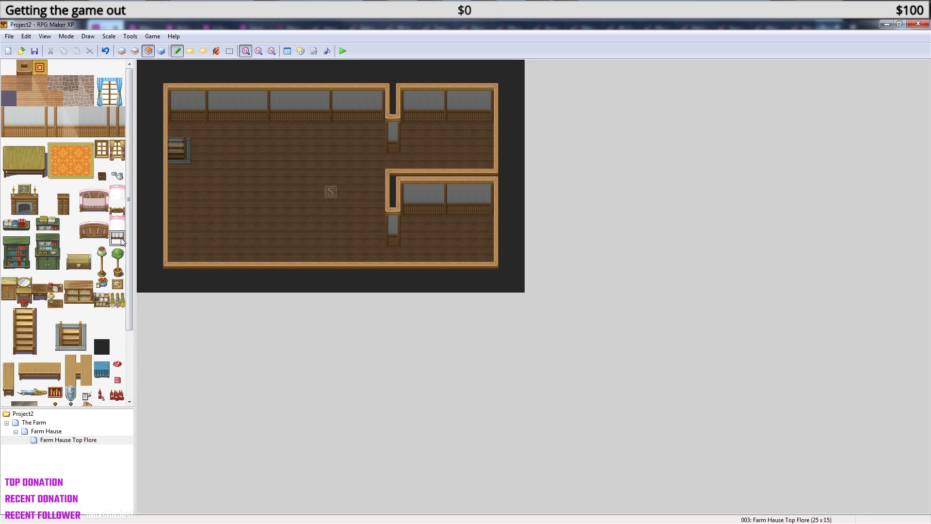
pyautogui.click(121, 224)
pyautogui.moveTo(121, 209); pyautogui.dragTo(122, 194)
pyautogui.click(123, 239)
pyautogui.moveTo(123, 239); pyautogui.dragTo(124, 228)
pyautogui.click(135, 51)
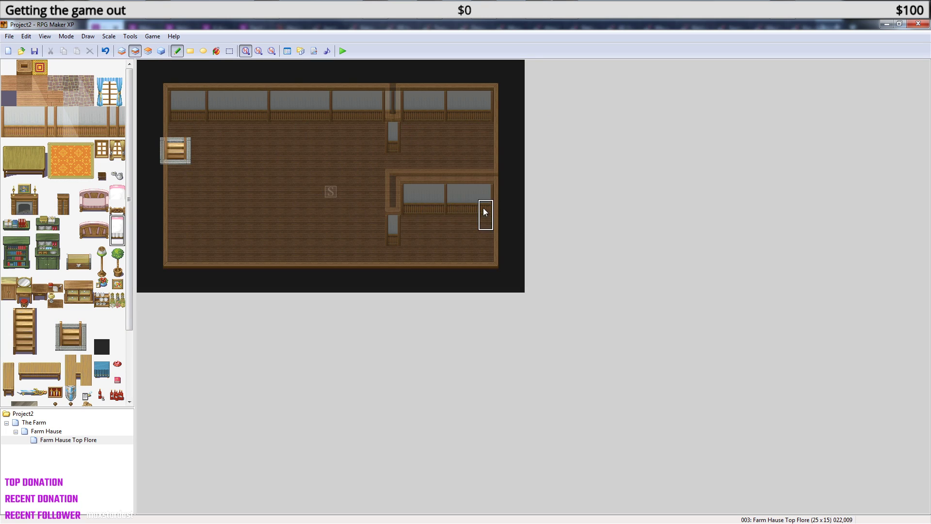
pyautogui.click(484, 226)
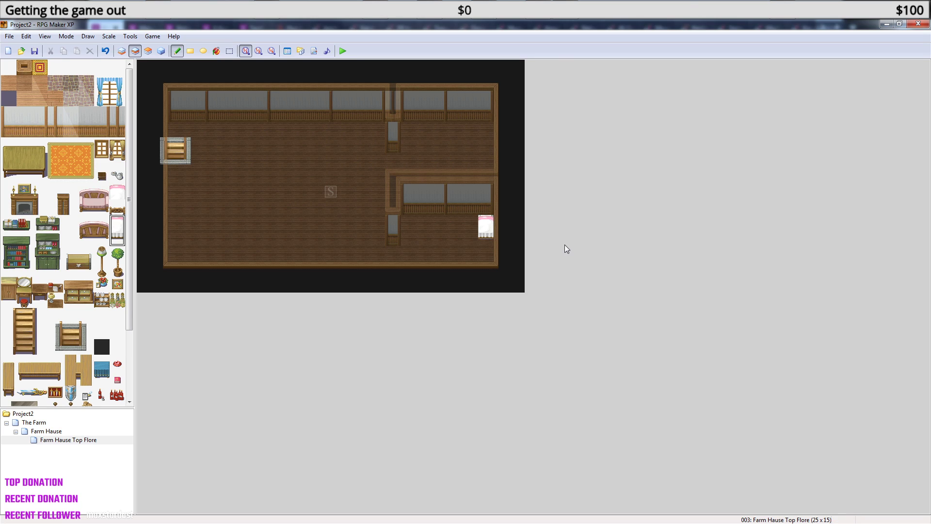
# - Add the wooden headboard with pillow tile on layer 2 directly above the blanket to complete the single bed
pyautogui.click(123, 211)
pyautogui.click(118, 237)
pyautogui.click(119, 210)
pyautogui.click(119, 219)
pyautogui.click(118, 208)
pyautogui.click(315, 210)
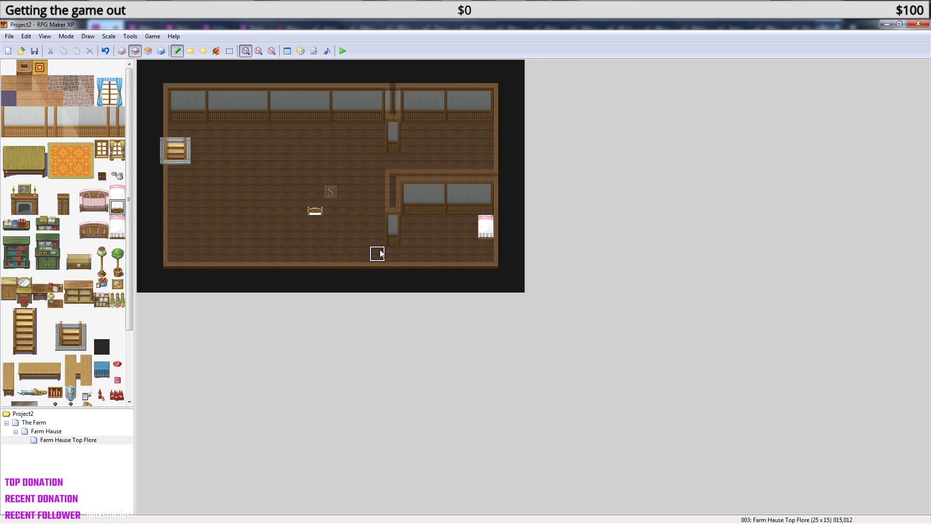
pyautogui.hotkey('ctrl', 'z')
pyautogui.click(487, 207)
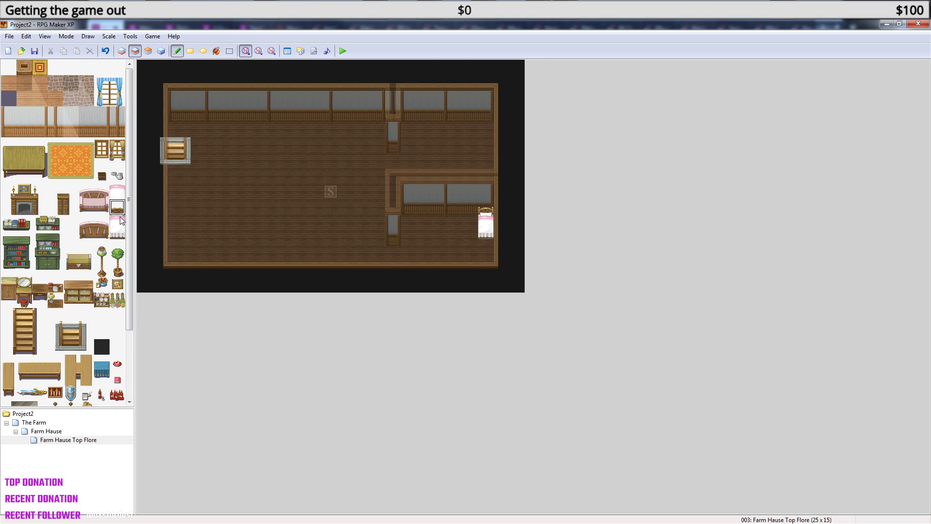
# - Try assembling a second bed from the blanket and headboard tiles left of the first one, and undo it
pyautogui.moveTo(121, 209); pyautogui.dragTo(122, 239)
pyautogui.moveTo(121, 193); pyautogui.dragTo(121, 204)
pyautogui.click(471, 222)
pyautogui.hotkey('ctrl', 'z')
pyautogui.click(116, 191)
pyautogui.click(455, 237)
pyautogui.click(117, 208)
pyautogui.click(455, 222)
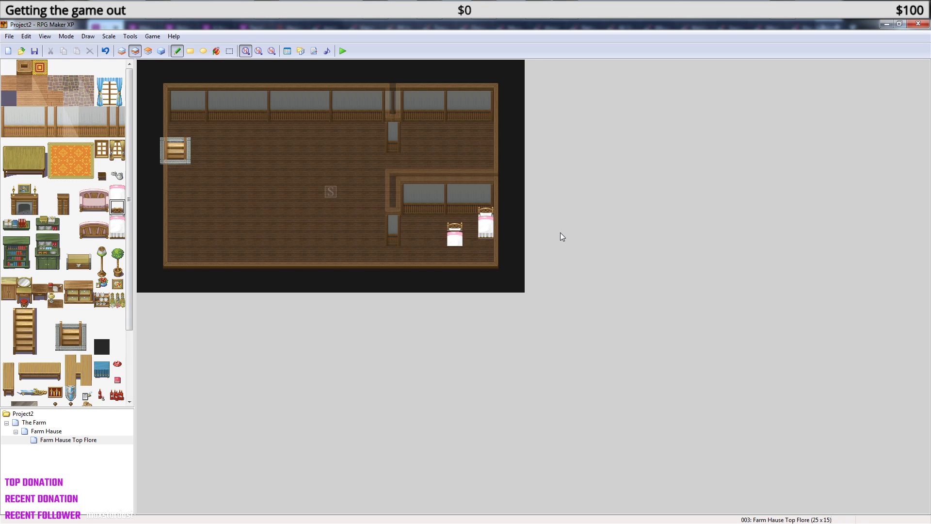
pyautogui.click(454, 241)
pyautogui.hotkey('ctrl', 'z')
pyautogui.hotkey('ctrl', 'z')
pyautogui.click(485, 212)
pyautogui.hotkey('ctrl', 'z')
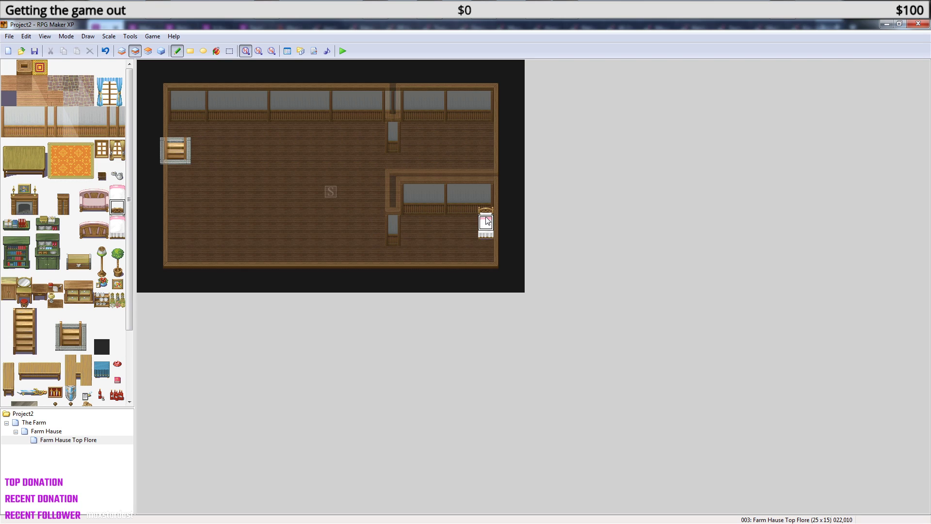
# - Save the project changes, launch a playtest, and start a new game
pyautogui.scroll(-1, 130, 223)
pyautogui.scroll(-3, 129, 220)
pyautogui.scroll(4, 126, 298)
pyautogui.scroll(1, 126, 298)
pyautogui.click(343, 51)
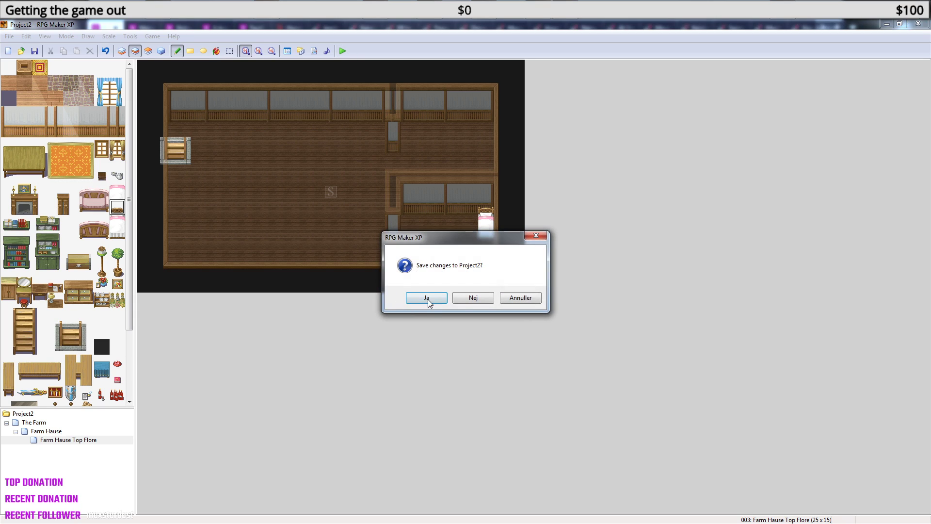
pyautogui.click(427, 298)
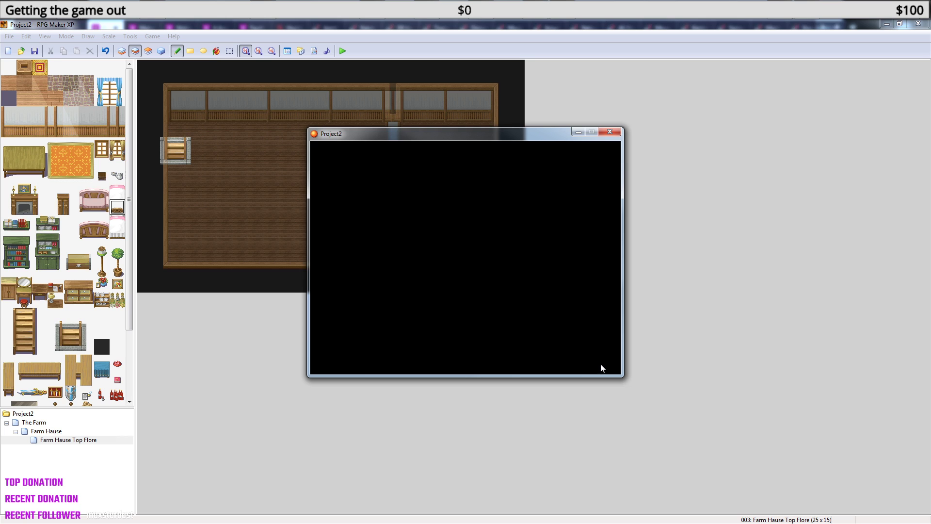
pyautogui.press('Return')
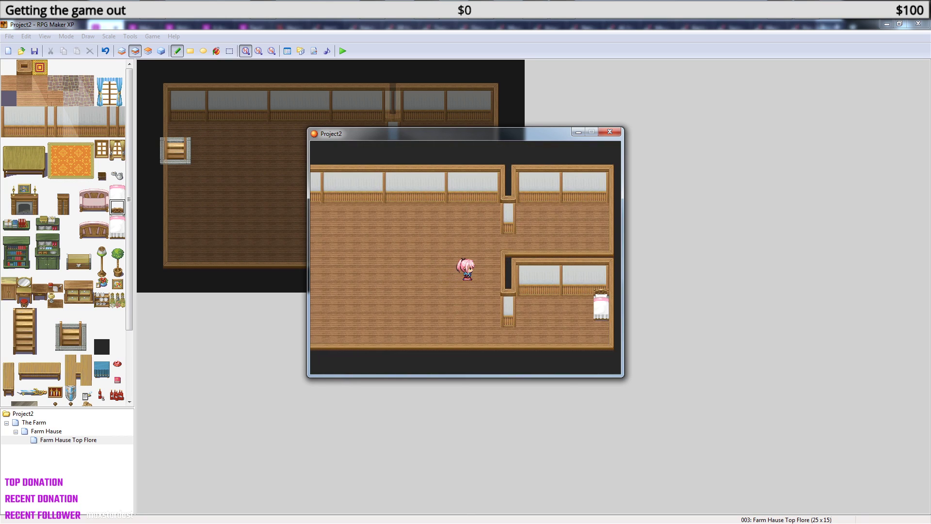
# - Walk the character through the lower doorway onto the bed and back off, and end the playtest
pyautogui.press('Down')
pyautogui.press('Right')
pyautogui.press('Up')
pyautogui.press('Right')
pyautogui.press('Right')
pyautogui.press('Up')
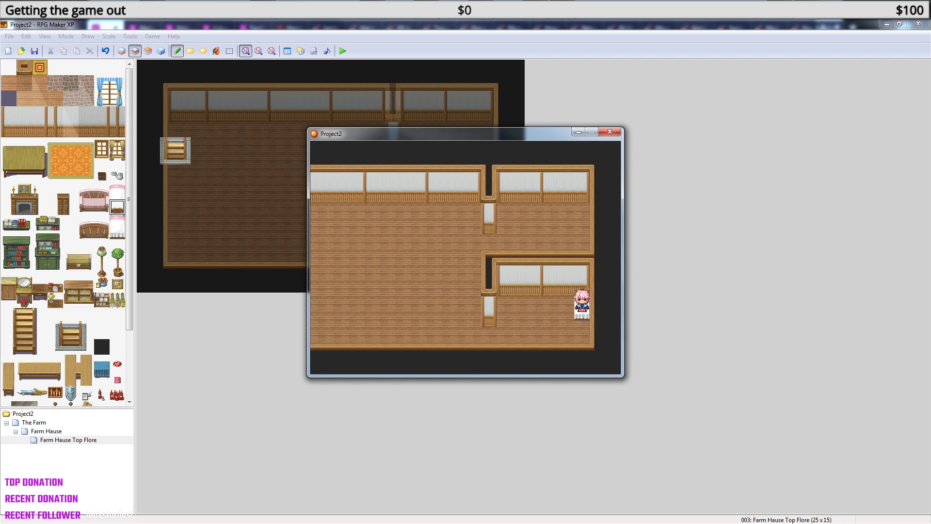
pyautogui.press('Down')
pyautogui.press('Left')
pyautogui.press('Left')
pyautogui.press('Left')
pyautogui.click(609, 132)
# - Place the upper single-bed blanket tile on layer 3 over the bed's pink-trimmed section
pyautogui.click(119, 193)
pyautogui.click(148, 51)
pyautogui.click(487, 224)
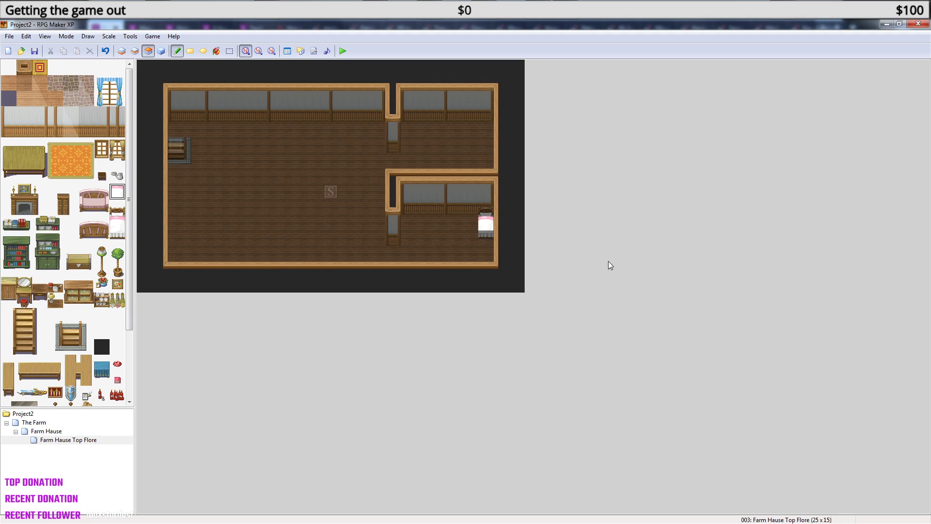
# - Save the project and start a new game to test the bed with its layer 3 blanket
pyautogui.click(343, 51)
pyautogui.click(428, 298)
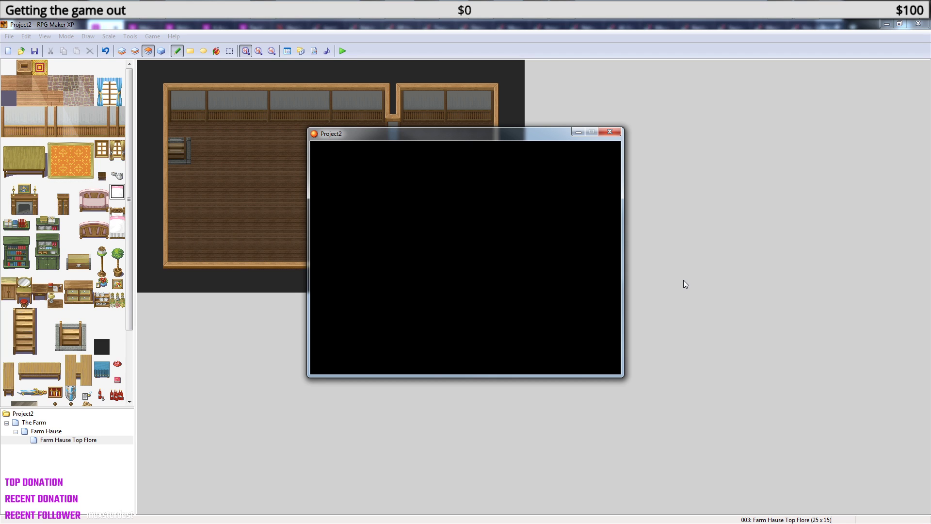
pyautogui.press('Return')
# - Walk the character through the lower room into the bed to test the overlapping blanket
pyautogui.press('Down')
pyautogui.press('Right')
pyautogui.press('Up')
pyautogui.press('Right')
pyautogui.press('Right')
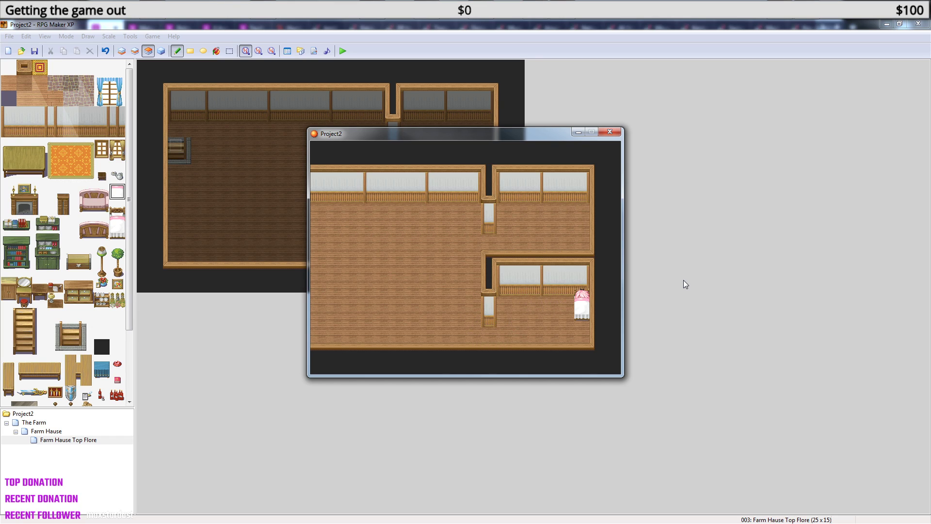
# - Move the character on and off the bed repeatedly to check the blanket overlap, and end the playtest
pyautogui.press('Left')
pyautogui.press('Right')
pyautogui.press('Left')
pyautogui.press('Right')
pyautogui.press('Left')
pyautogui.press('Right')
pyautogui.press('Right')
pyautogui.press('Left')
pyautogui.press('Left')
pyautogui.press('Right')
pyautogui.press('Right')
pyautogui.press('Left')
pyautogui.press('Left')
pyautogui.press('Right')
pyautogui.press('Right')
pyautogui.press('Left')
pyautogui.press('Right')
pyautogui.press('Left')
pyautogui.press('Left')
pyautogui.click(610, 133)
# - Review the passage, four-direction passage and priority settings of the Castle Town In tileset's bed tiles
pyautogui.click(117, 224)
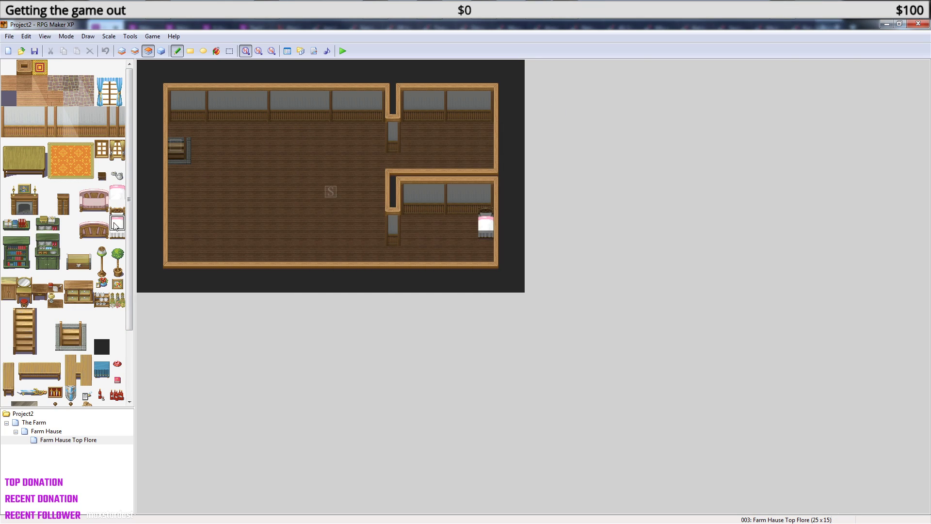
pyautogui.click(117, 191)
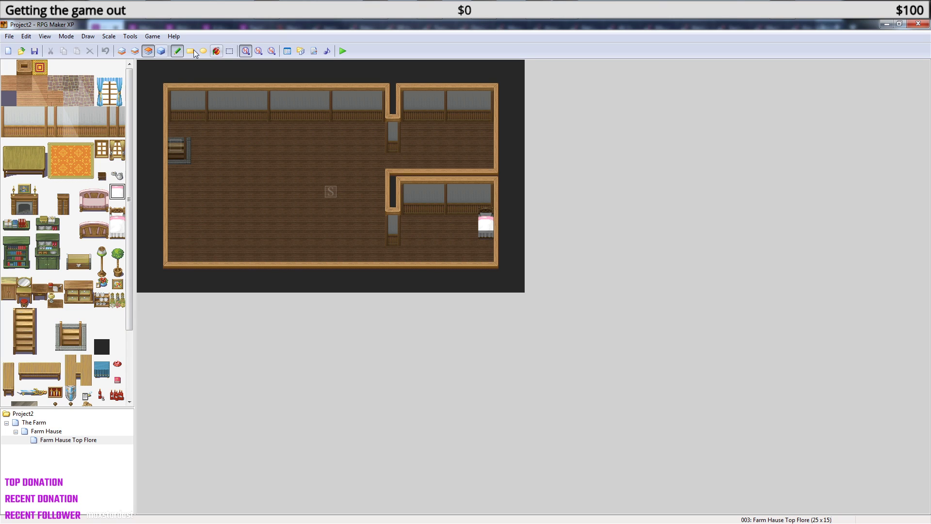
pyautogui.click(287, 51)
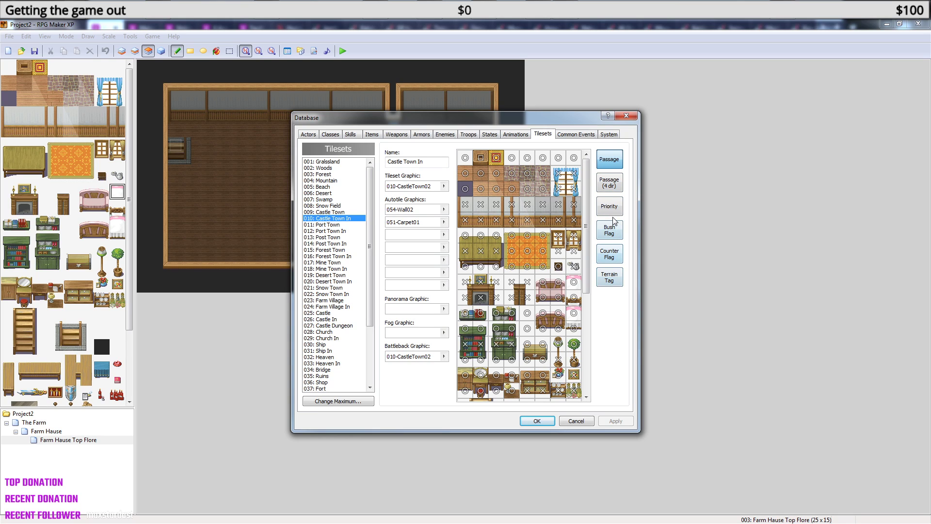
pyautogui.click(616, 185)
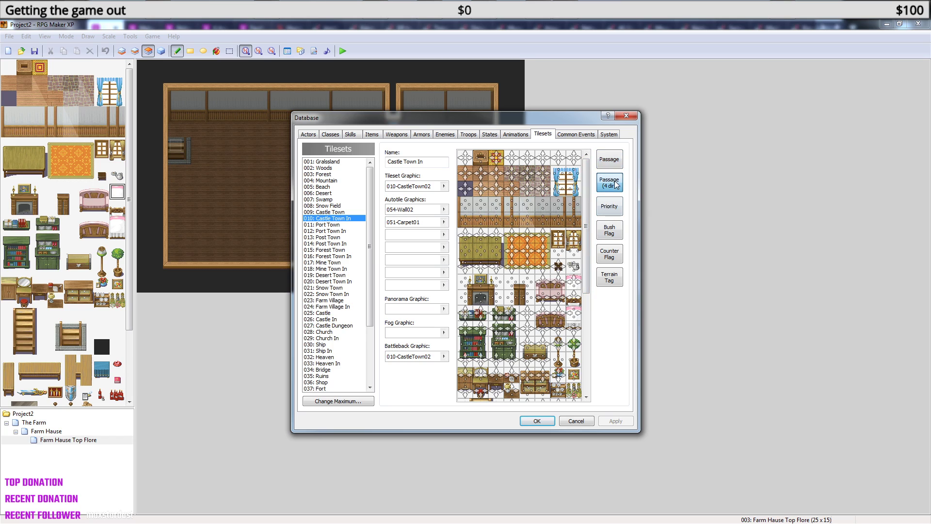
pyautogui.click(614, 213)
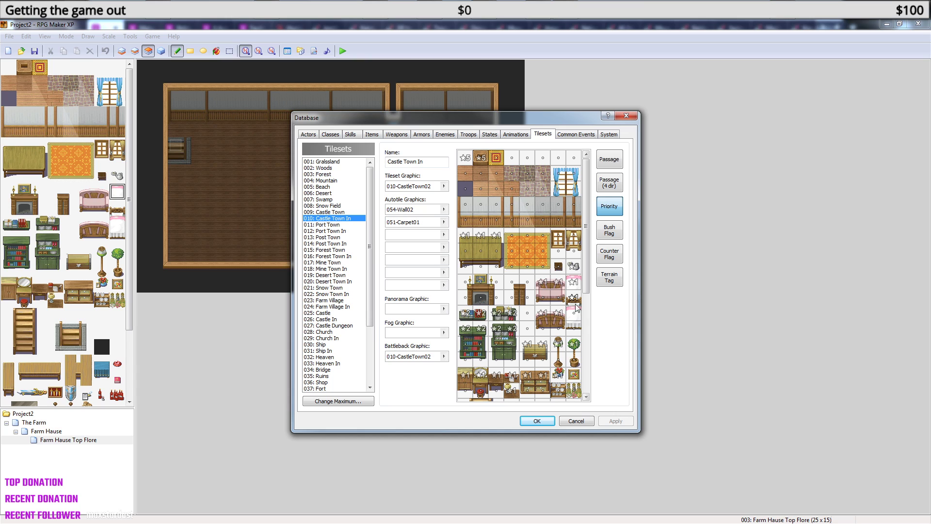
pyautogui.click(546, 423)
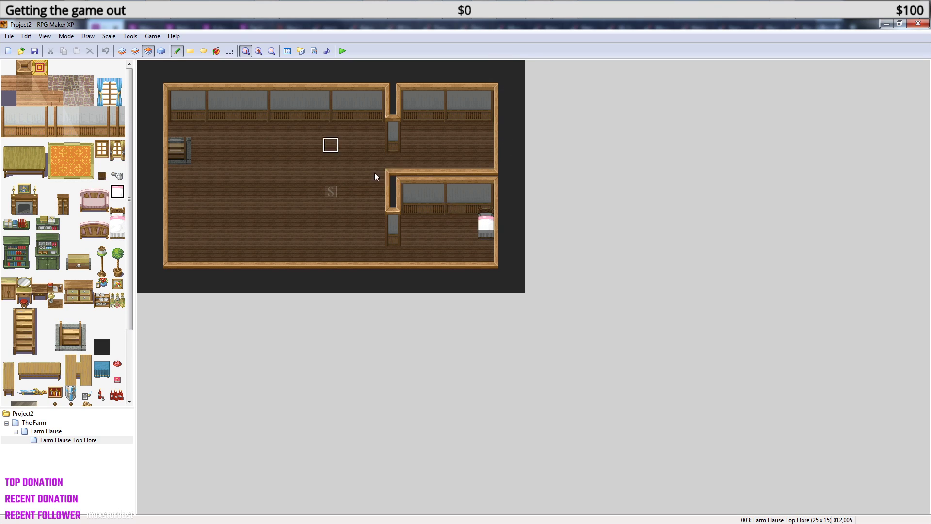
# - Try out a blanket tile on the bed and the mirrored vanity against the lower room's back wall on layer 2
pyautogui.click(135, 50)
pyautogui.click(483, 224)
pyautogui.hotkey('ctrl', 'z')
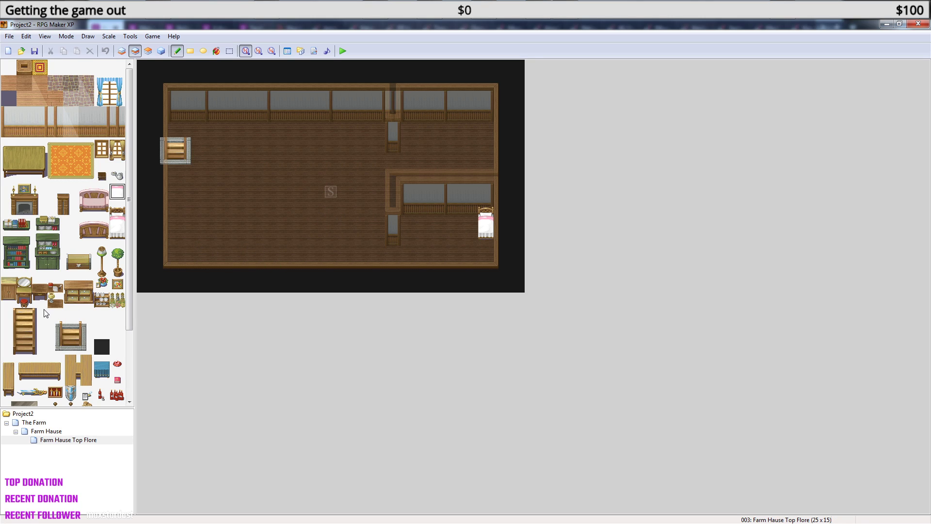
pyautogui.moveTo(25, 288); pyautogui.dragTo(27, 303)
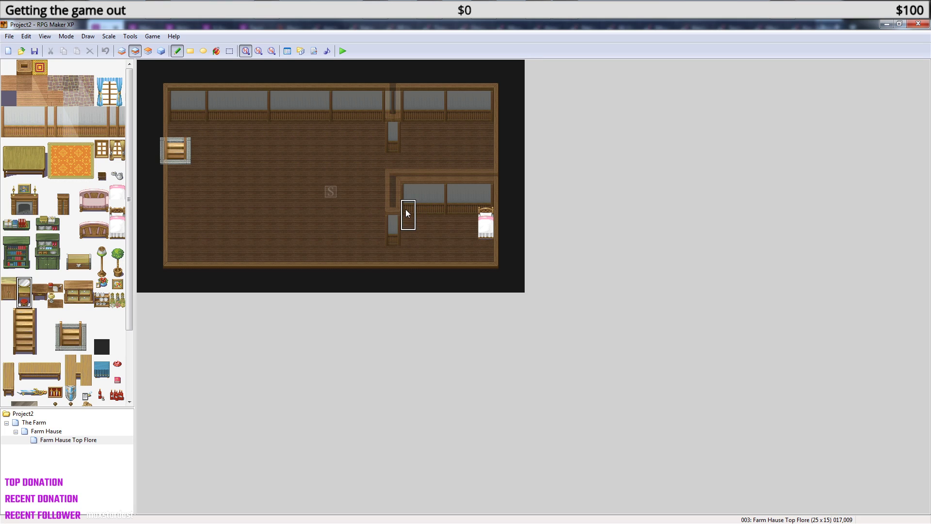
pyautogui.click(433, 205)
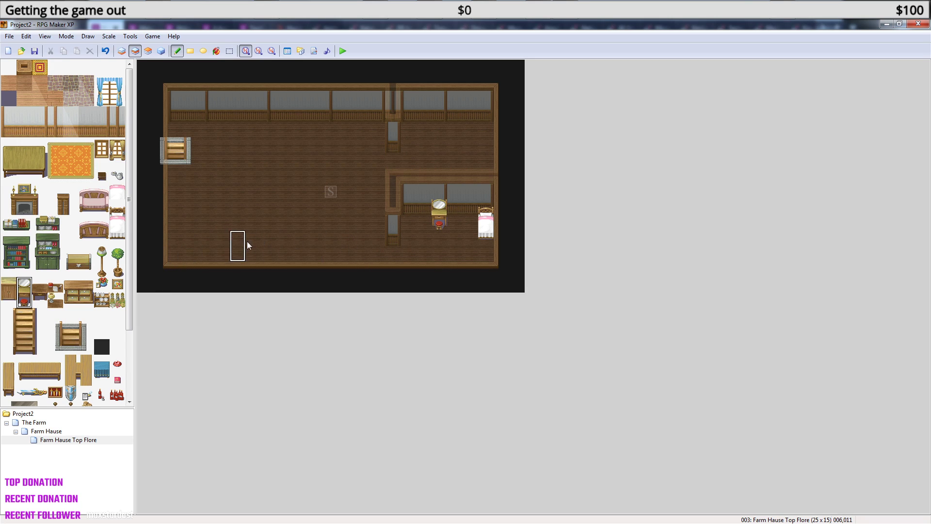
pyautogui.hotkey('ctrl', 'z')
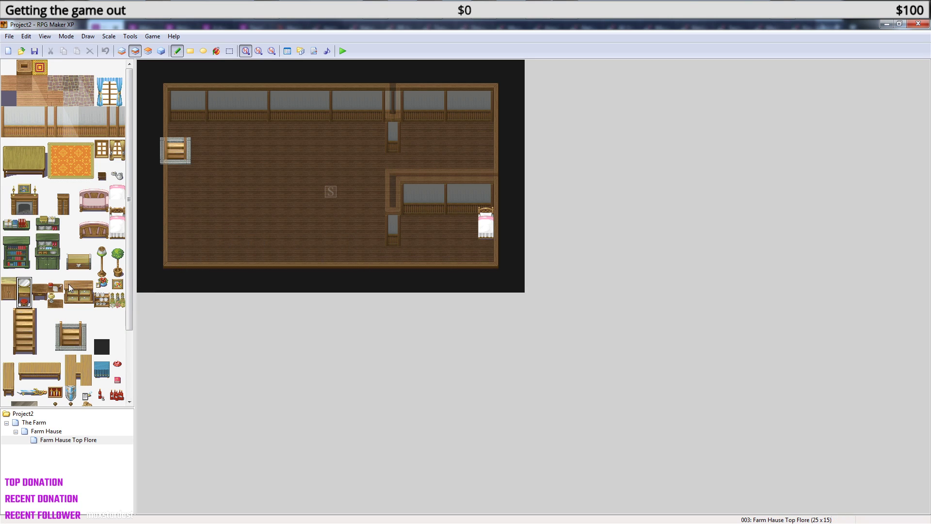
# - Furnish the lower room's back wall on layer 2 with the wide wooden cabinet and the mirrored vanity with stool beside it
pyautogui.moveTo(70, 259); pyautogui.dragTo(89, 270)
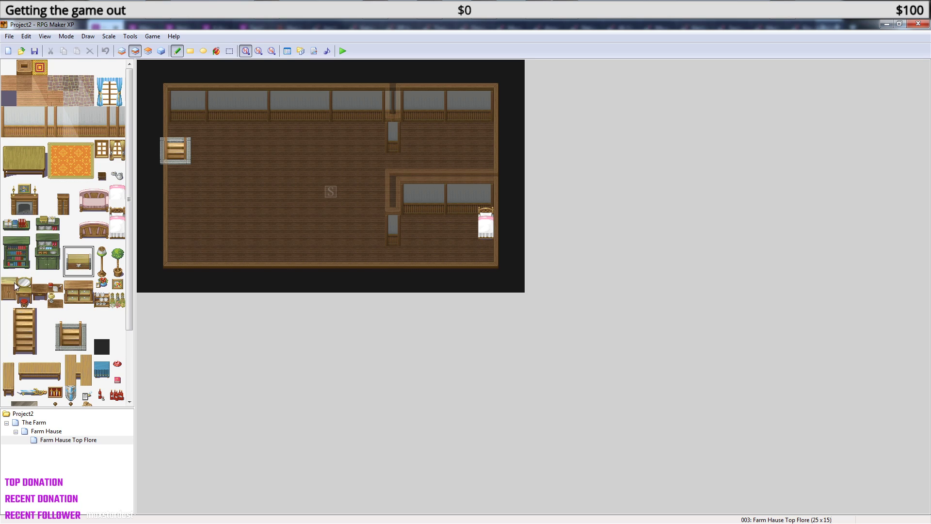
pyautogui.click(70, 286)
pyautogui.moveTo(71, 285); pyautogui.dragTo(86, 300)
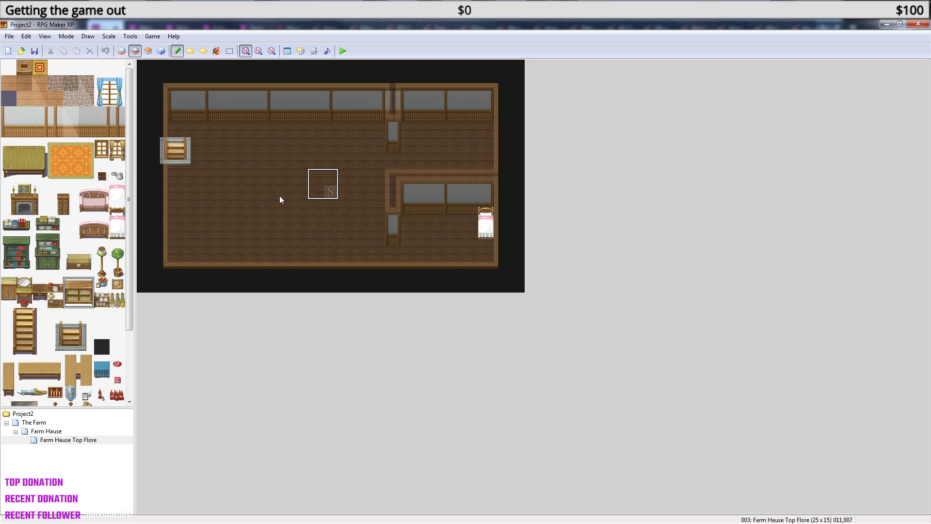
pyautogui.click(409, 208)
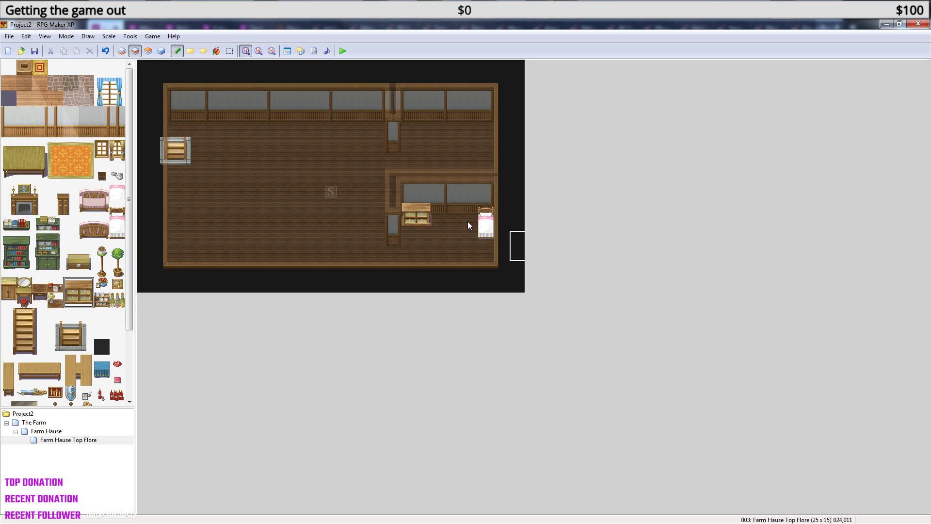
pyautogui.moveTo(28, 284); pyautogui.dragTo(27, 298)
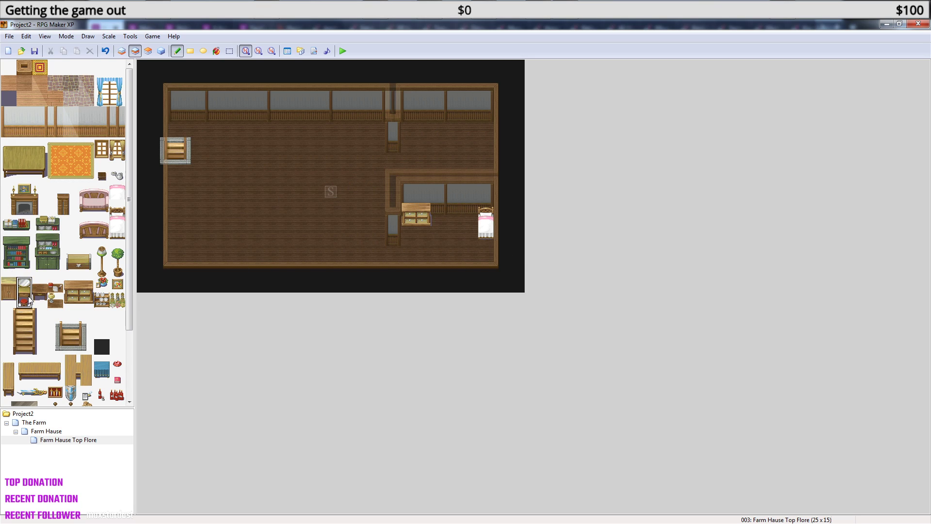
pyautogui.click(445, 207)
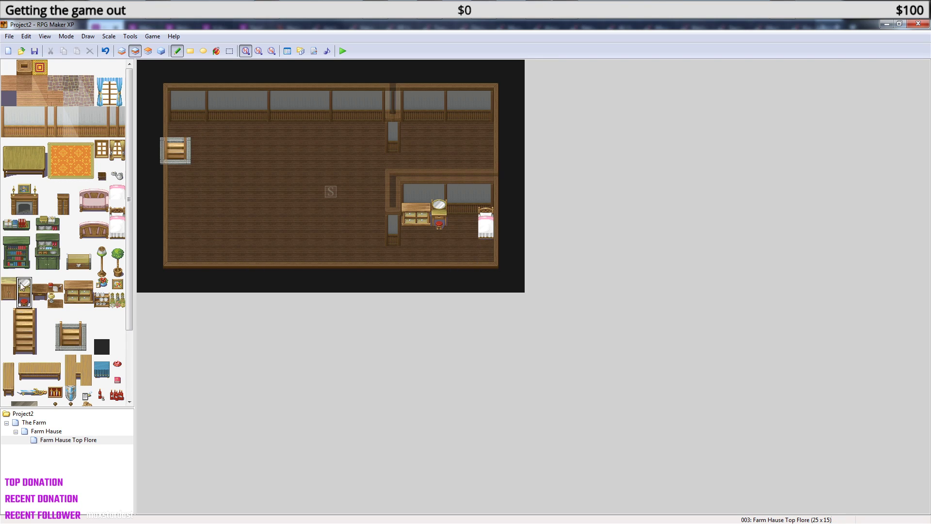
# - Place a floor lamp on layer 2 directly beside the vanity in the lower room
pyautogui.click(102, 260)
pyautogui.click(453, 208)
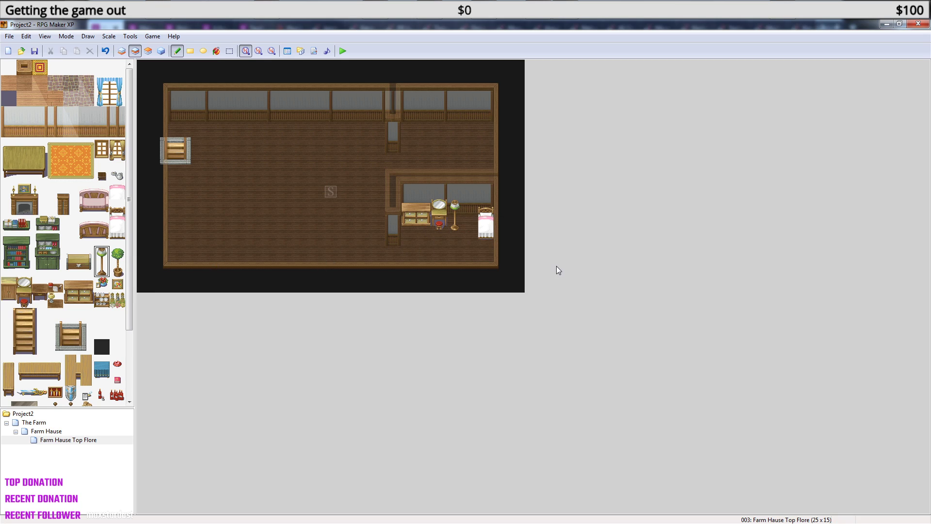
pyautogui.click(453, 208)
pyautogui.hotkey('ctrl', 'z')
pyautogui.click(452, 195)
pyautogui.hotkey('ctrl', 'z')
pyautogui.click(456, 207)
pyautogui.moveTo(129, 289); pyautogui.dragTo(137, 266)
# - Place the flower pot on layer 3 on top of the wide cabinet in the lower room
pyautogui.click(103, 285)
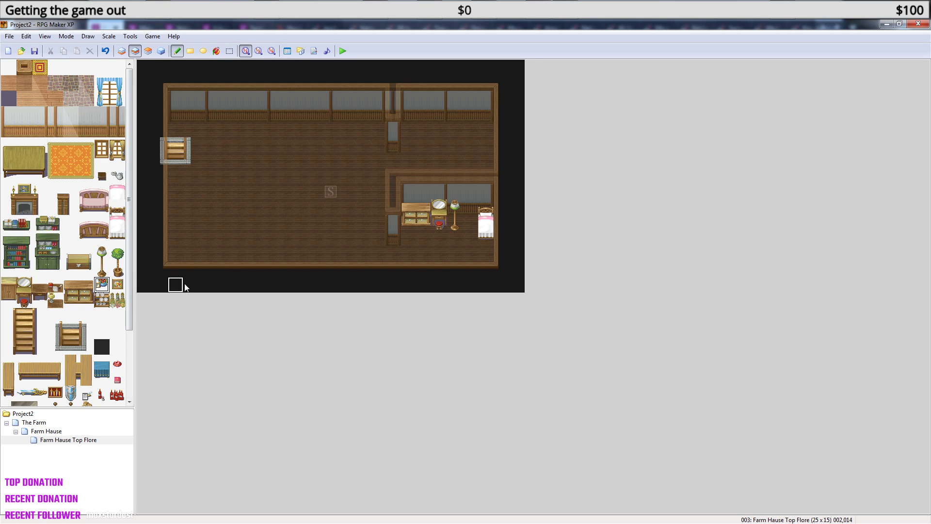
pyautogui.click(148, 51)
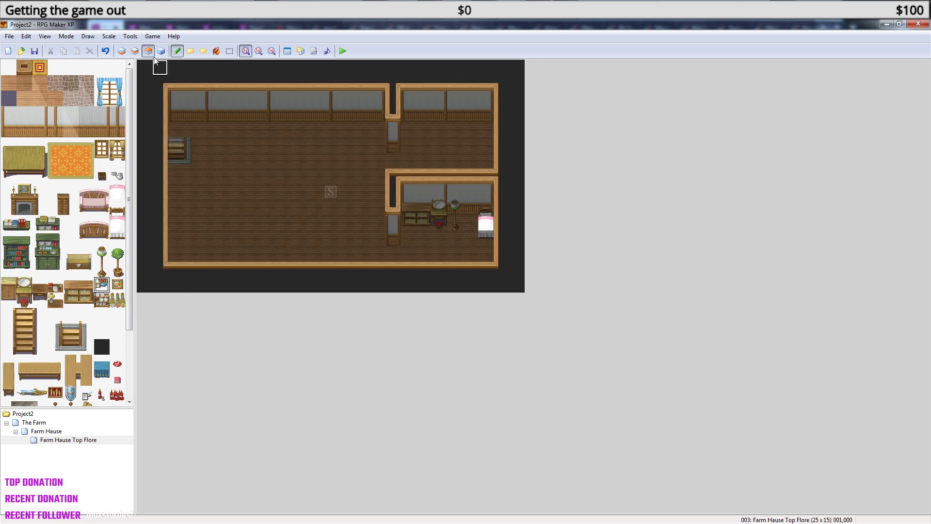
pyautogui.click(408, 206)
pyautogui.click(56, 301)
pyautogui.click(42, 299)
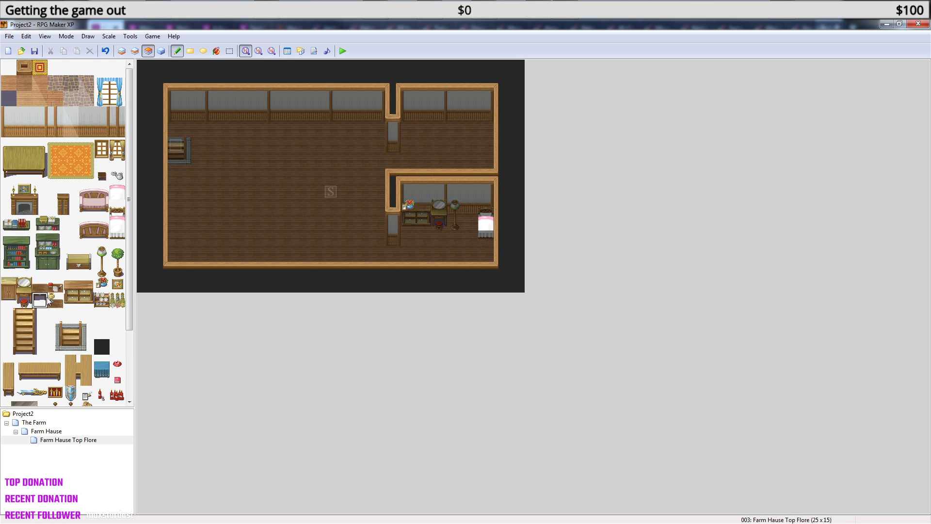
# - Try to build a double bed in the upper room from the pink headboard and wooden footboard tiles on layers 2 and 3
pyautogui.moveTo(86, 197); pyautogui.dragTo(101, 209)
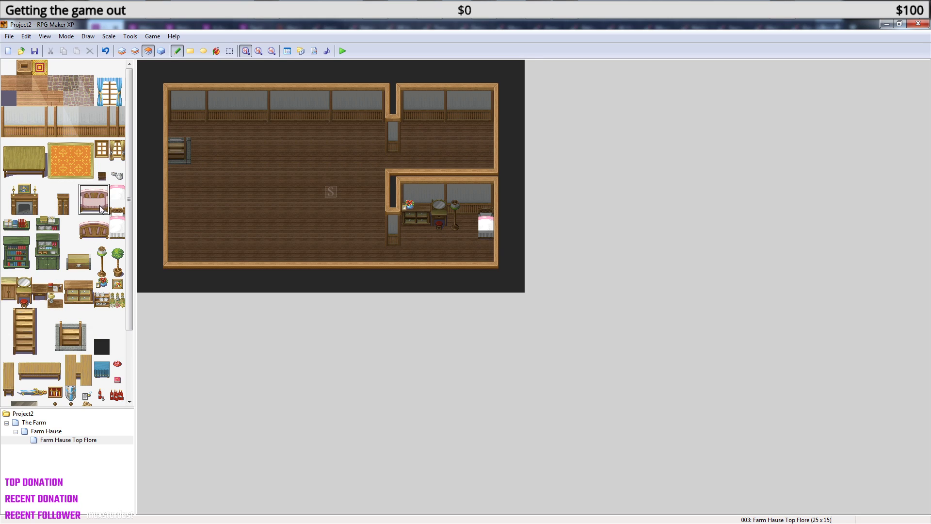
pyautogui.click(135, 51)
pyautogui.click(445, 119)
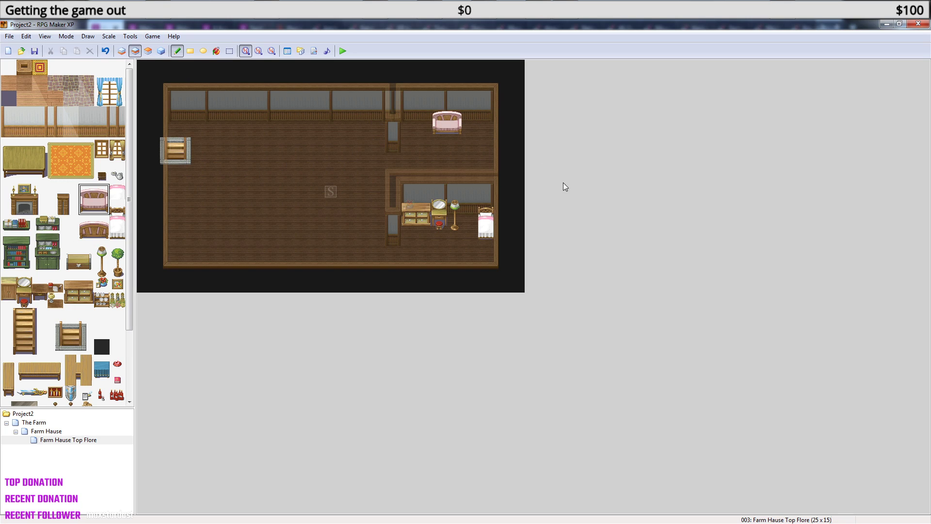
pyautogui.moveTo(88, 224); pyautogui.dragTo(103, 238)
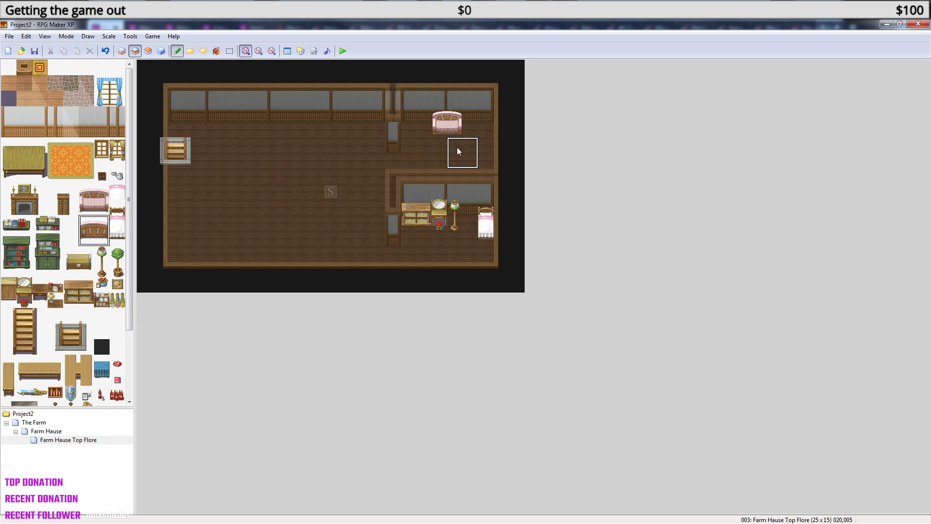
pyautogui.click(441, 130)
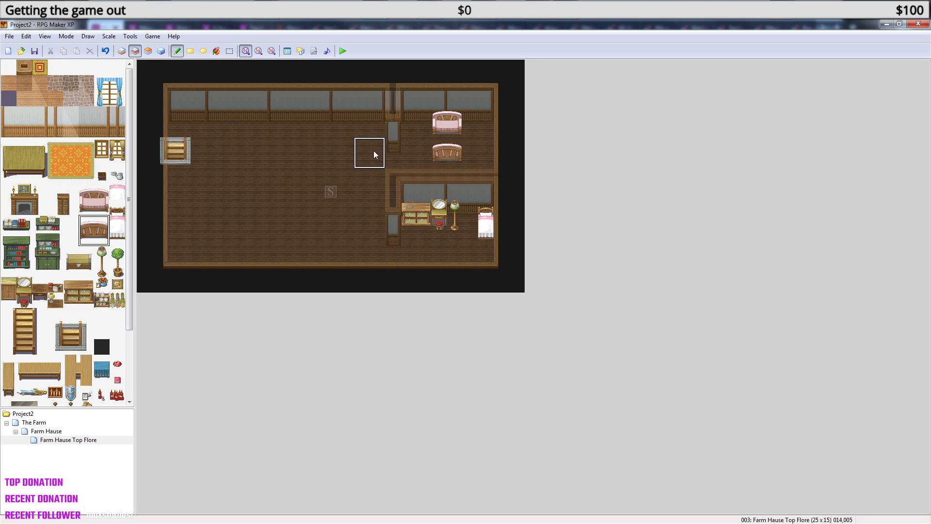
pyautogui.hotkey('ctrl', 'z')
pyautogui.click(148, 51)
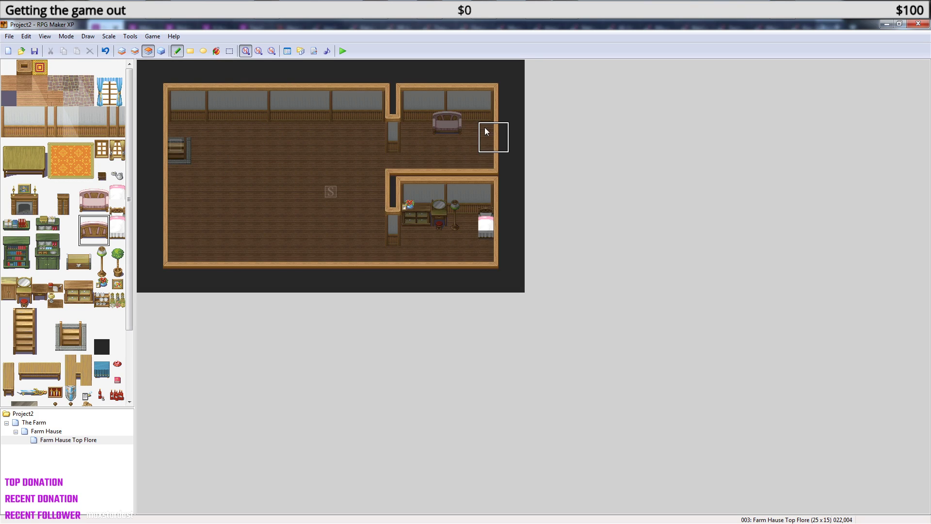
pyautogui.click(447, 130)
pyautogui.hotkey('ctrl', 'z')
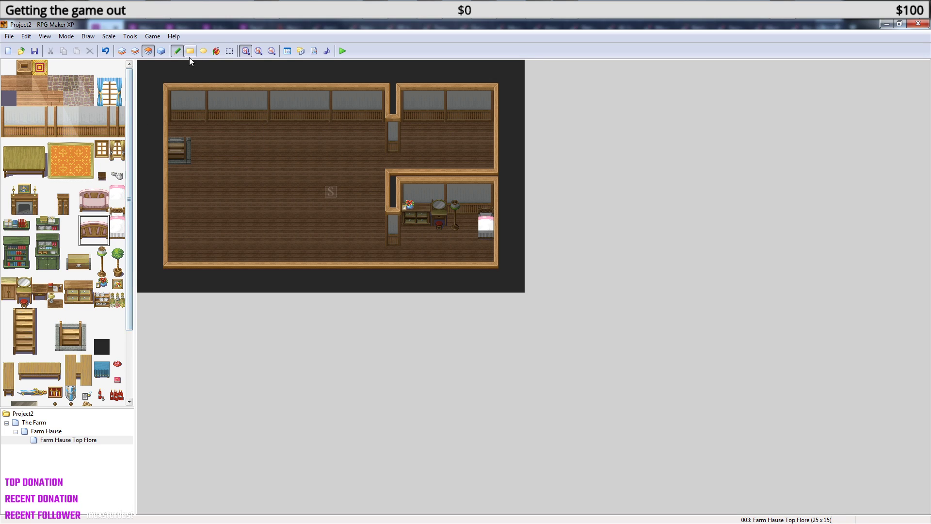
# - Copy the lower room's single bed on layer 2 and place it twice side by side against the upper room's back wall
pyautogui.click(136, 51)
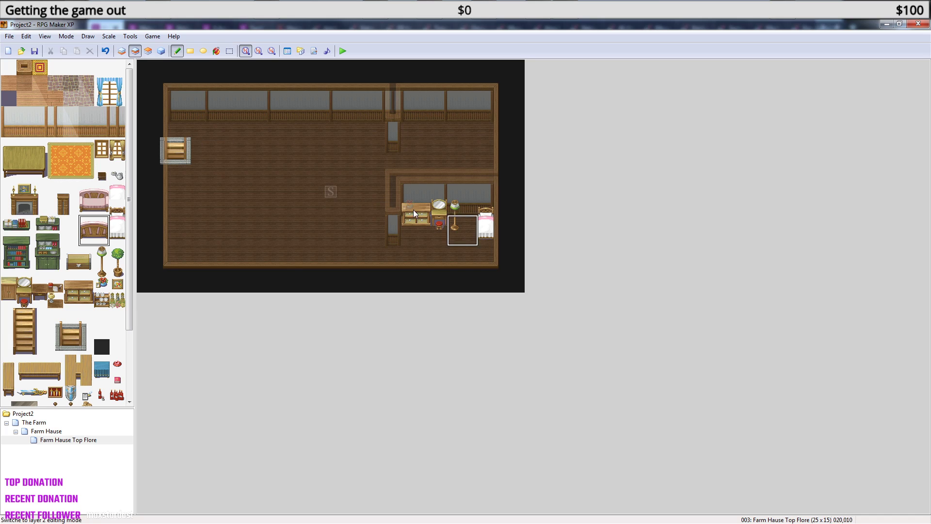
pyautogui.moveTo(485, 213); pyautogui.dragTo(487, 235, button='right')
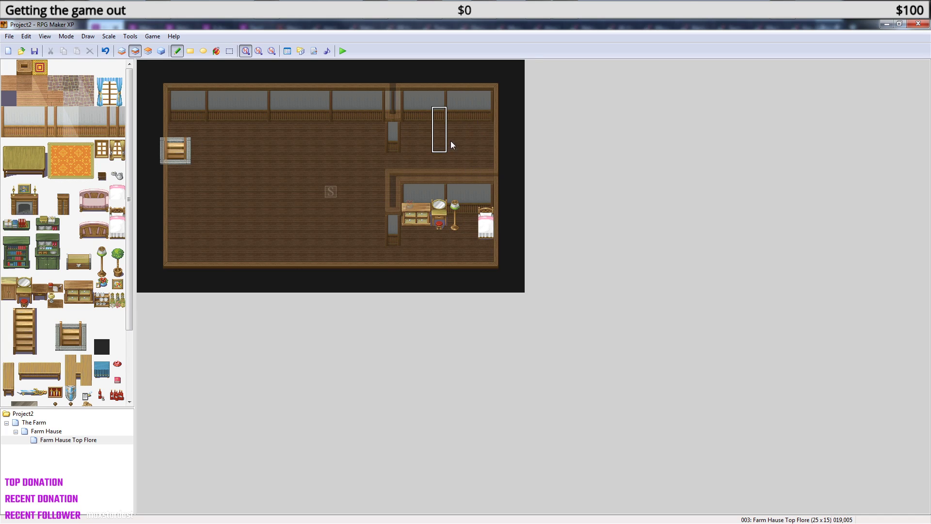
pyautogui.moveTo(447, 141); pyautogui.dragTo(455, 141)
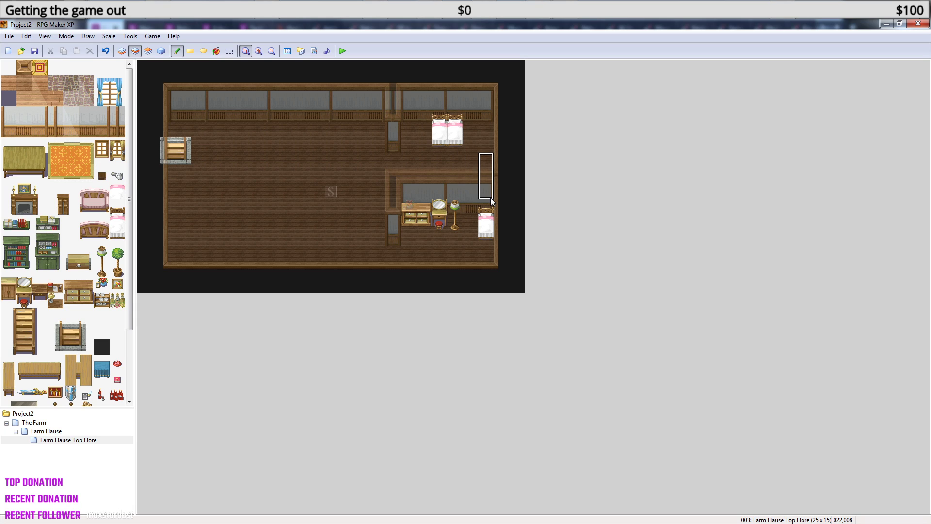
# - Copy the layer 3 blanket tile from the lower room's bed onto both beds in the upper room
pyautogui.click(153, 50)
pyautogui.rightClick(484, 227)
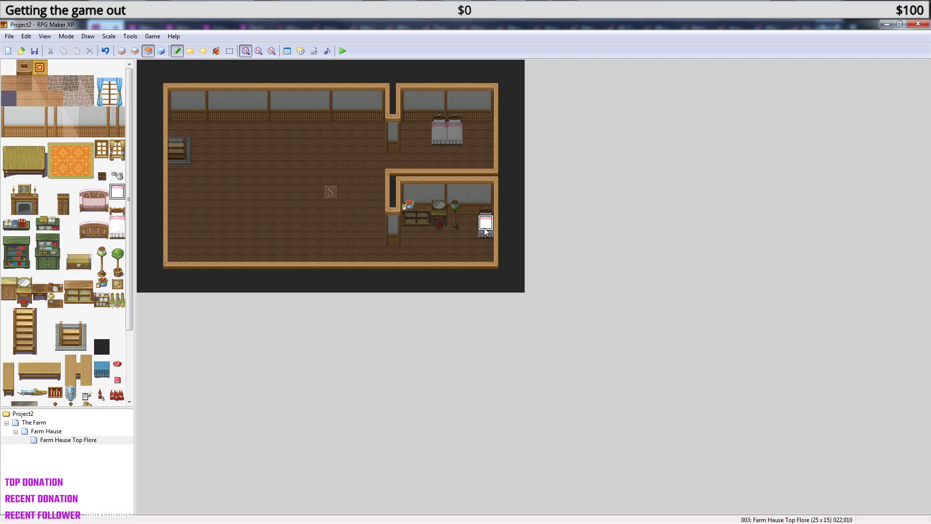
pyautogui.moveTo(435, 141); pyautogui.dragTo(454, 141)
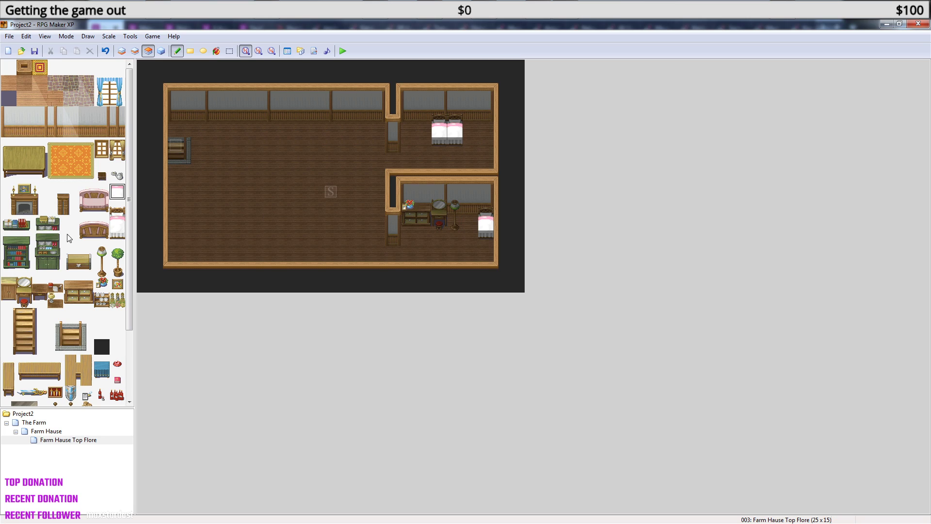
# - Place a small wooden desk with stool on layer 2 in each back corner of the upper room
pyautogui.click(43, 295)
pyautogui.moveTo(42, 290); pyautogui.dragTo(42, 295)
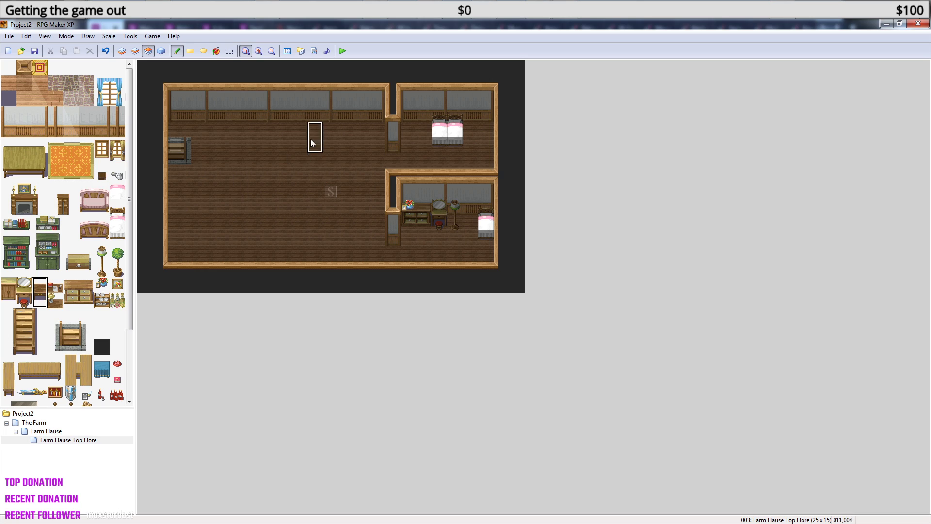
pyautogui.click(137, 52)
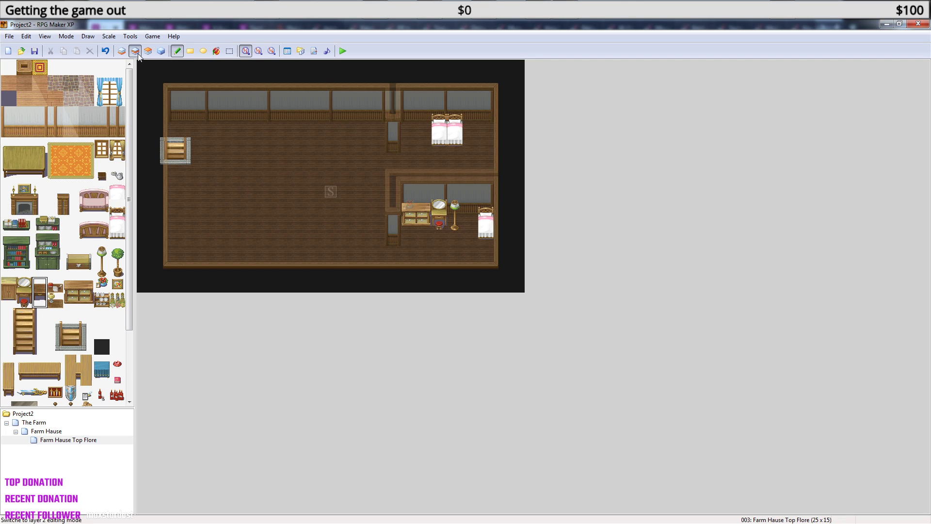
pyautogui.click(408, 113)
pyautogui.click(488, 119)
# - Change the upper room's two desktops to the version with books near the doorway and the table-lamp version by the outer wall
pyautogui.click(55, 284)
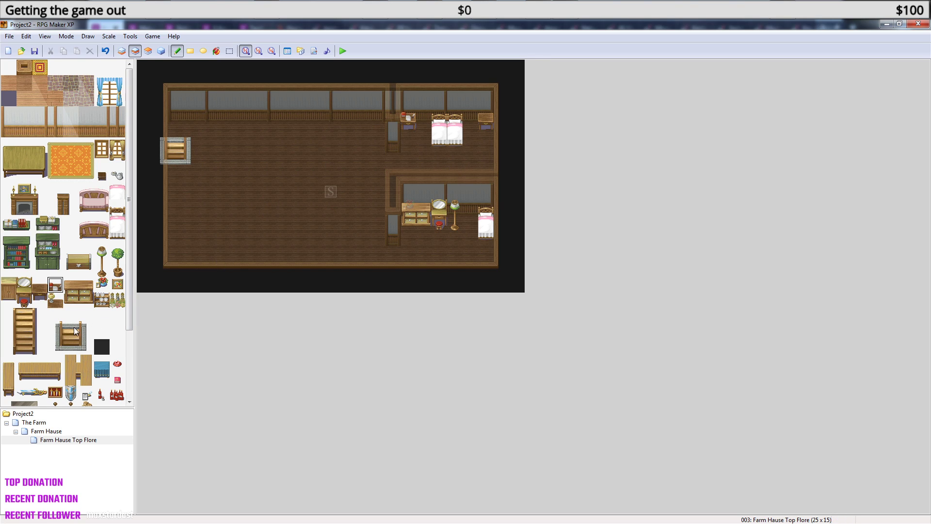
pyautogui.click(55, 300)
pyautogui.click(491, 117)
# - Place a floor lamp on layer 2 in the upper room's lower corner by the outer wall
pyautogui.moveTo(103, 255); pyautogui.dragTo(103, 270)
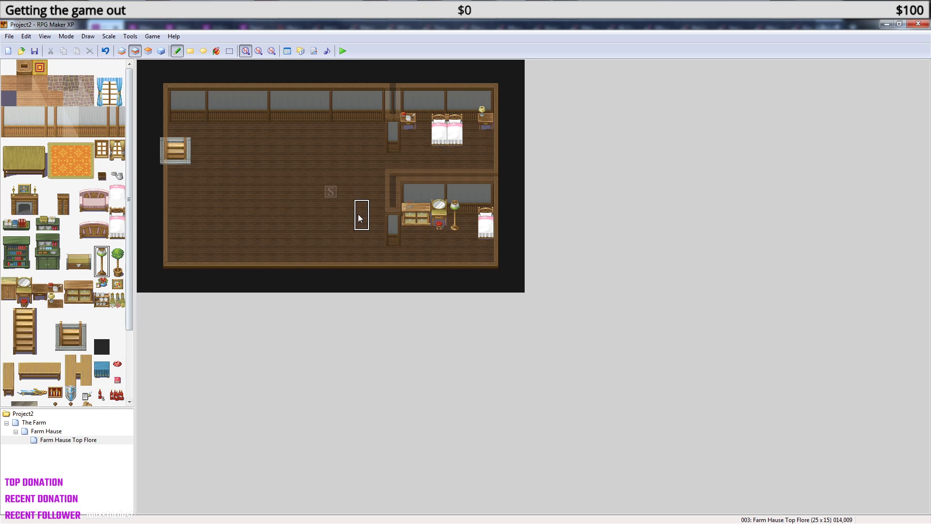
pyautogui.click(486, 168)
pyautogui.click(142, 52)
pyautogui.click(140, 51)
# - Place a potted tree and a wooden chest on layer 2 along the main hall's back wall beside the upper bedroom
pyautogui.moveTo(117, 254); pyautogui.dragTo(123, 276)
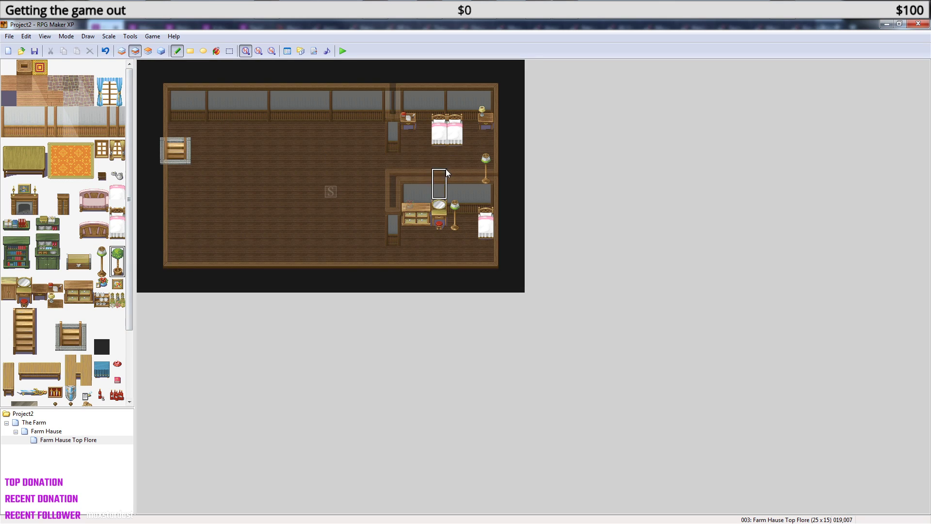
pyautogui.click(378, 119)
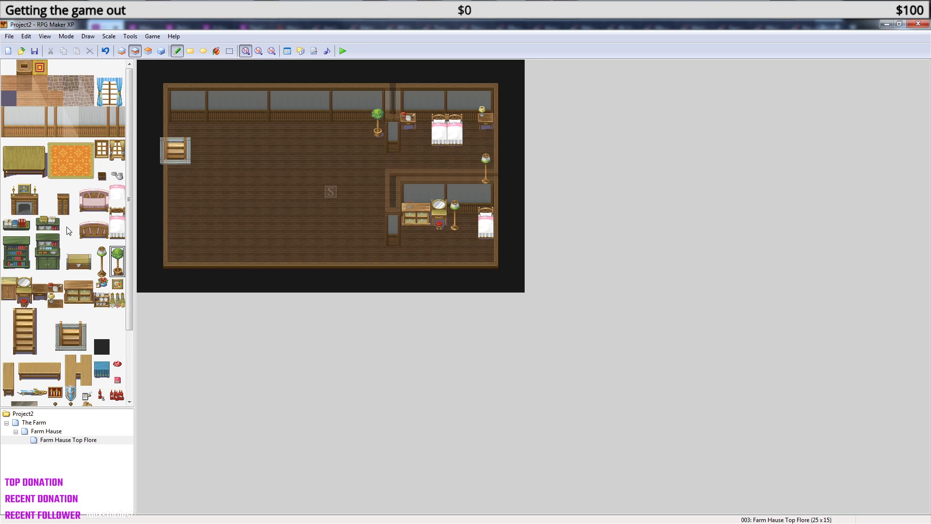
pyautogui.click(82, 264)
pyautogui.click(350, 117)
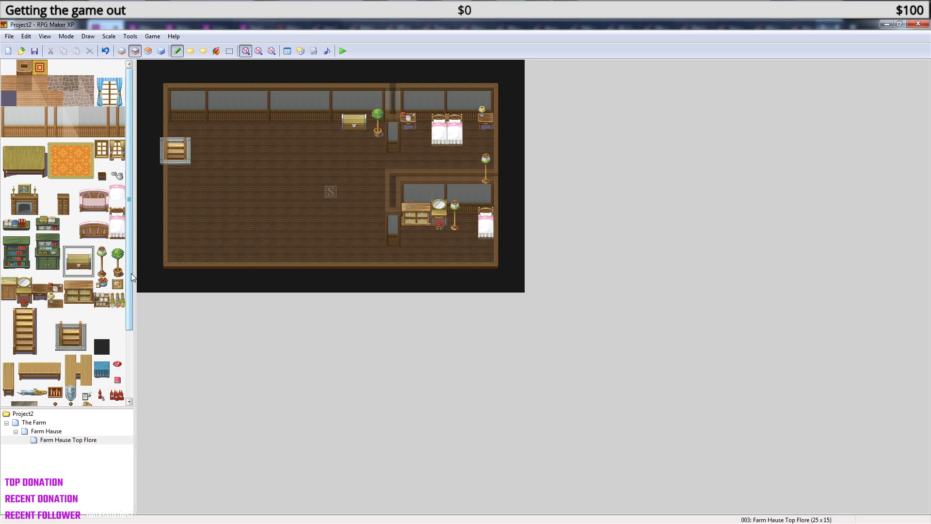
# - Place two open-shutter windows on the upper bedroom's back wall and two more on the main hall's back wall, on layer 2
pyautogui.moveTo(54, 145); pyautogui.dragTo(86, 176)
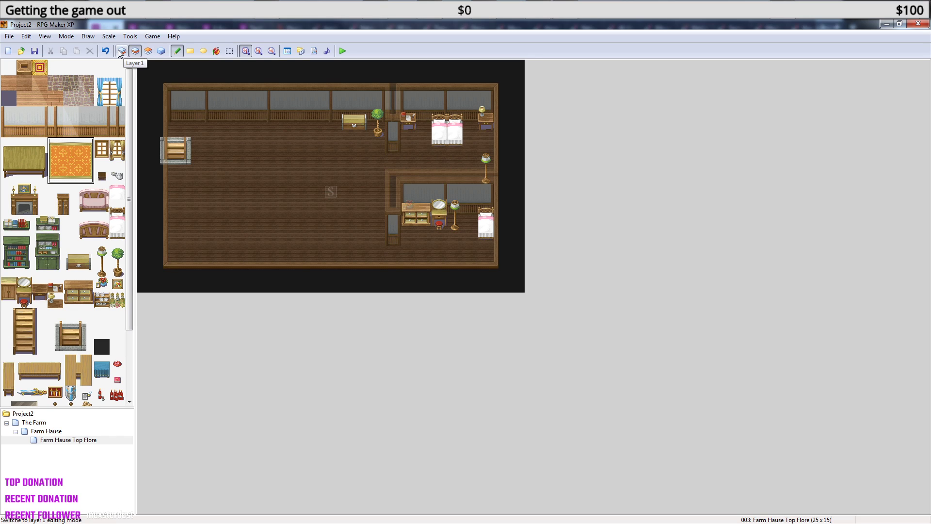
pyautogui.click(102, 150)
pyautogui.click(117, 145)
pyautogui.moveTo(119, 147); pyautogui.dragTo(120, 160)
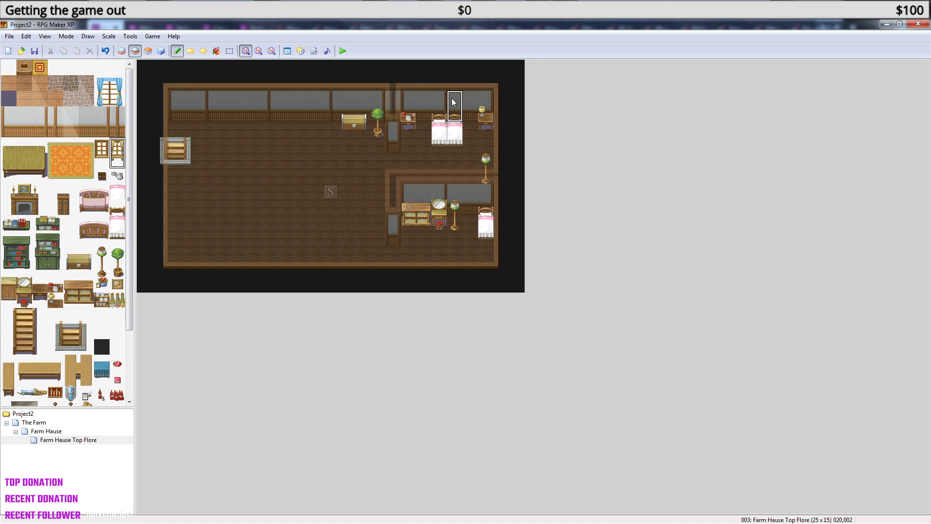
pyautogui.click(472, 98)
pyautogui.click(423, 96)
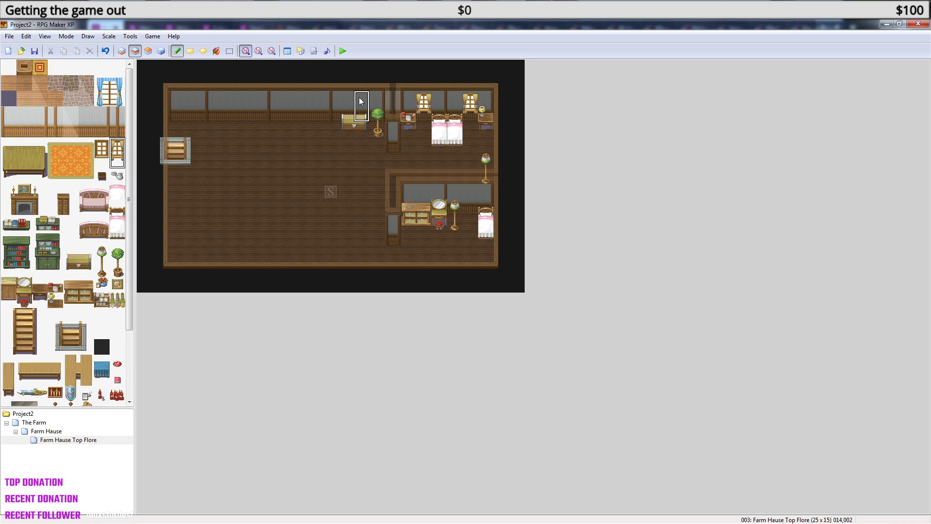
pyautogui.click(302, 95)
pyautogui.click(236, 97)
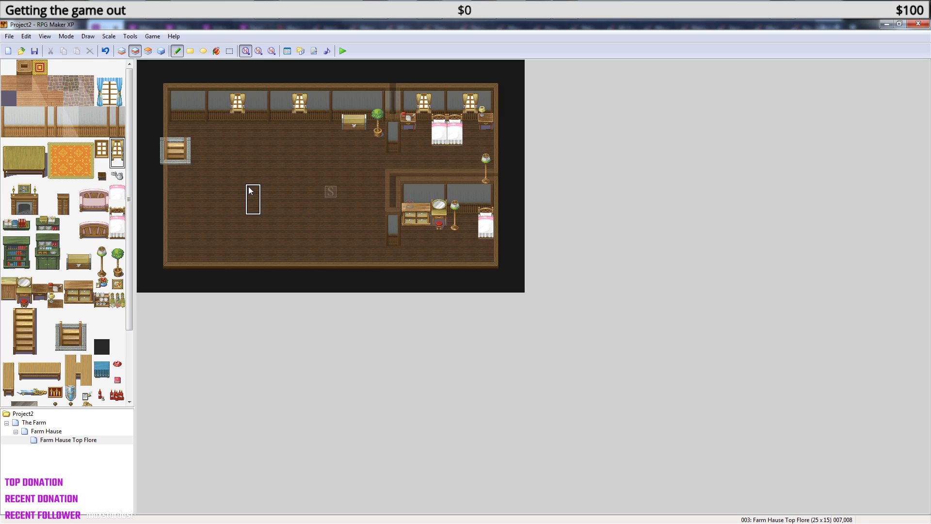
pyautogui.moveTo(126, 256); pyautogui.dragTo(136, 328)
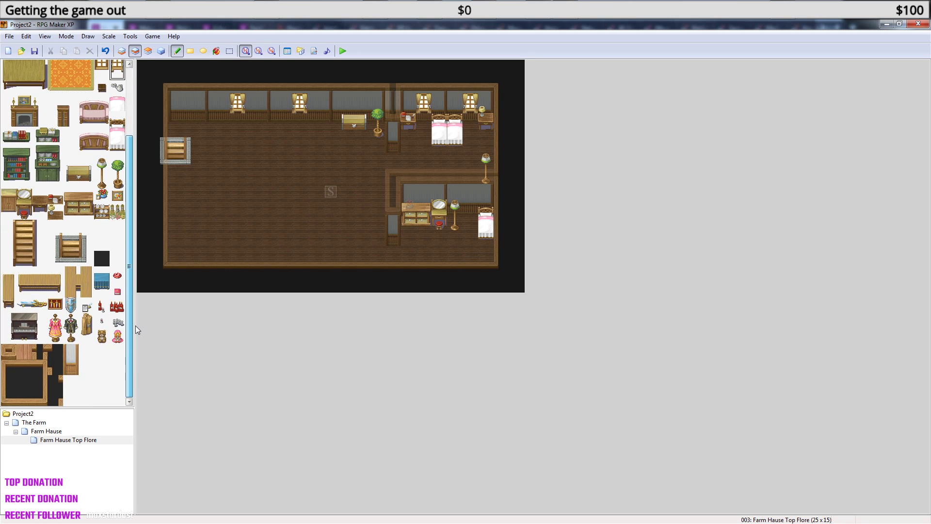
pyautogui.moveTo(135, 325); pyautogui.dragTo(130, 261)
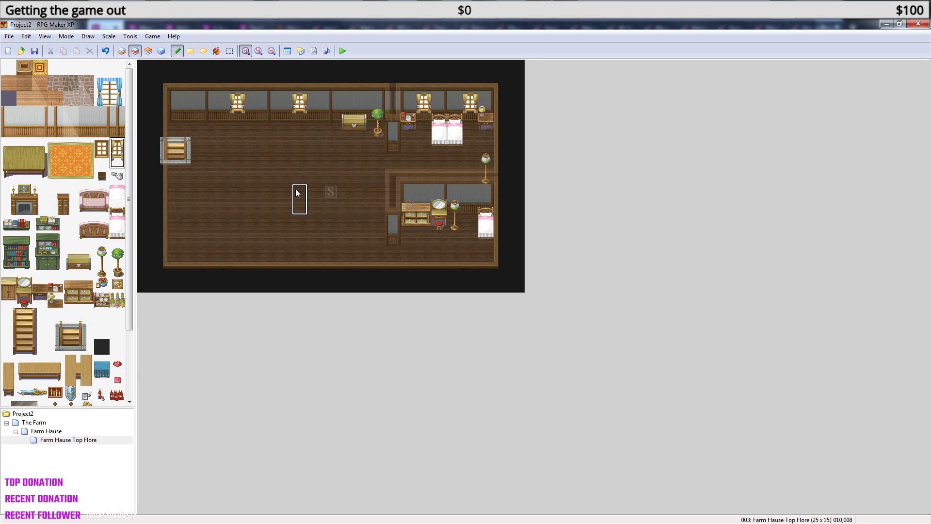
pyautogui.moveTo(129, 232); pyautogui.dragTo(135, 313)
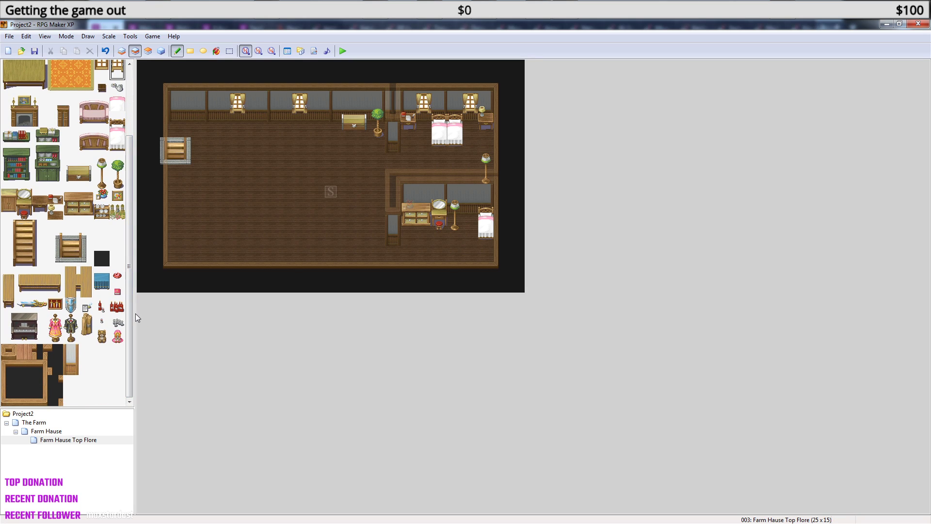
pyautogui.moveTo(135, 314); pyautogui.dragTo(139, 240)
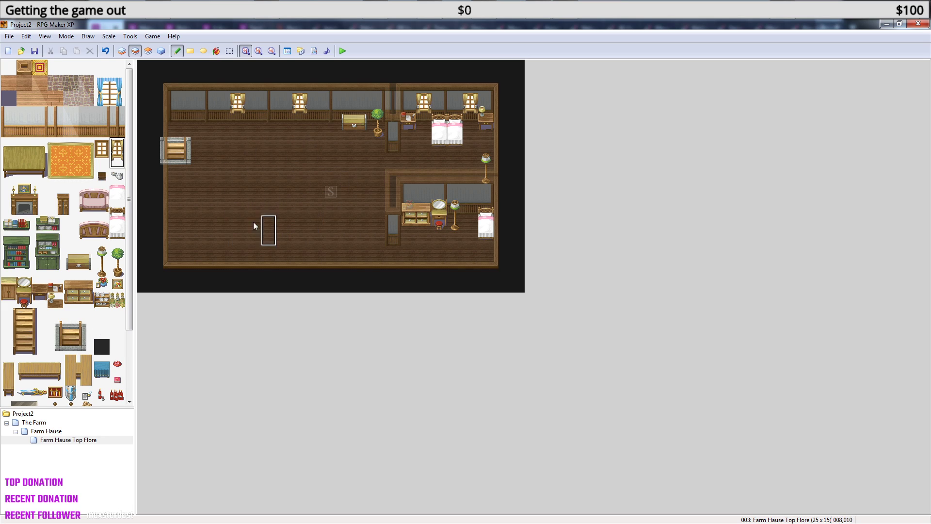
# - Set the player's starting position on the bed in the lower bedroom
pyautogui.rightClick(487, 225)
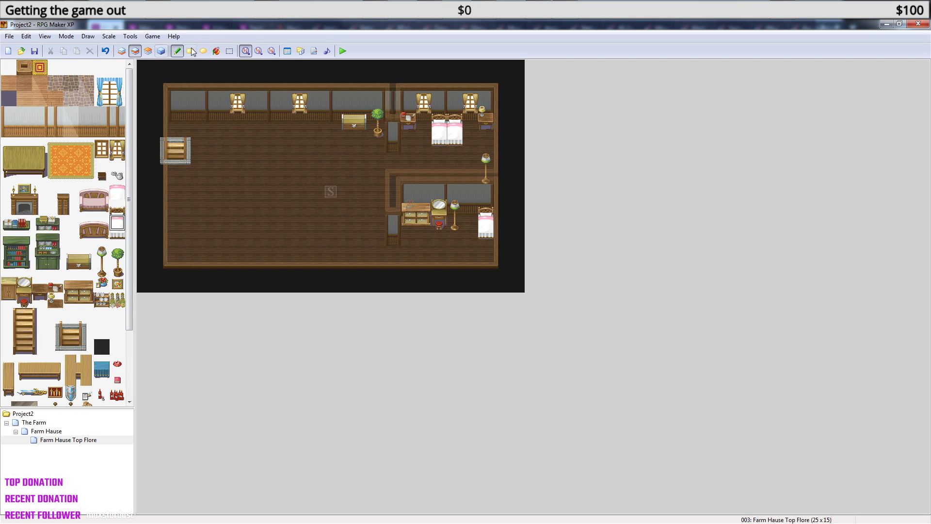
pyautogui.click(162, 51)
pyautogui.rightClick(486, 224)
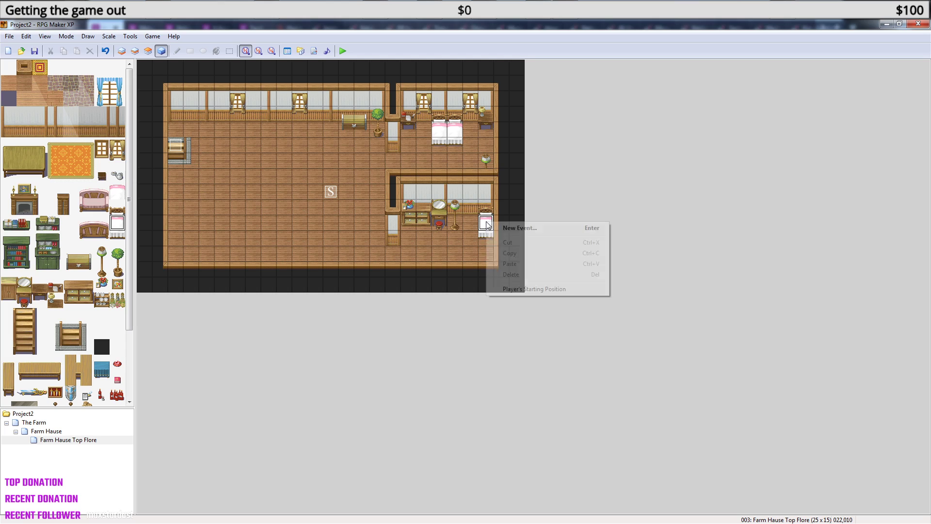
pyautogui.click(534, 289)
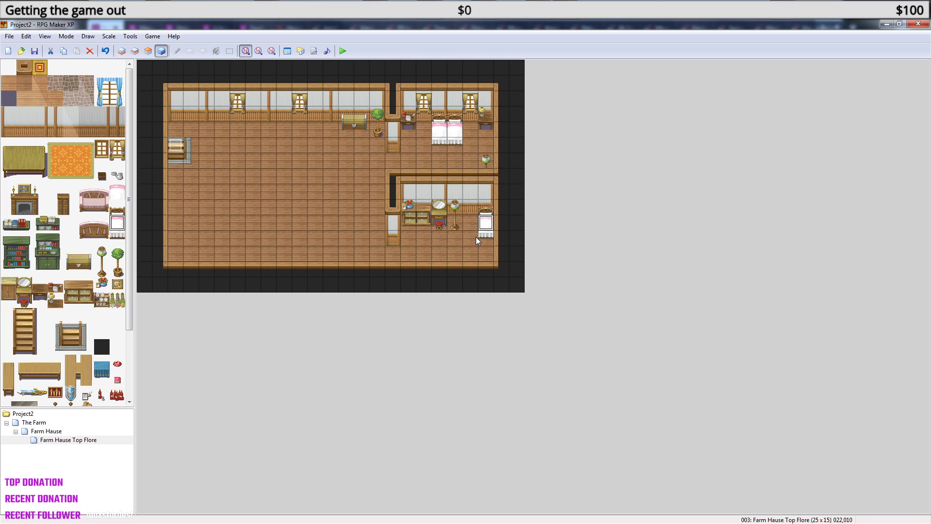
# - Hang the blue shield on layer 2 on the narrow wall panel at the upper bedroom's entrance
pyautogui.click(122, 51)
pyautogui.click(136, 51)
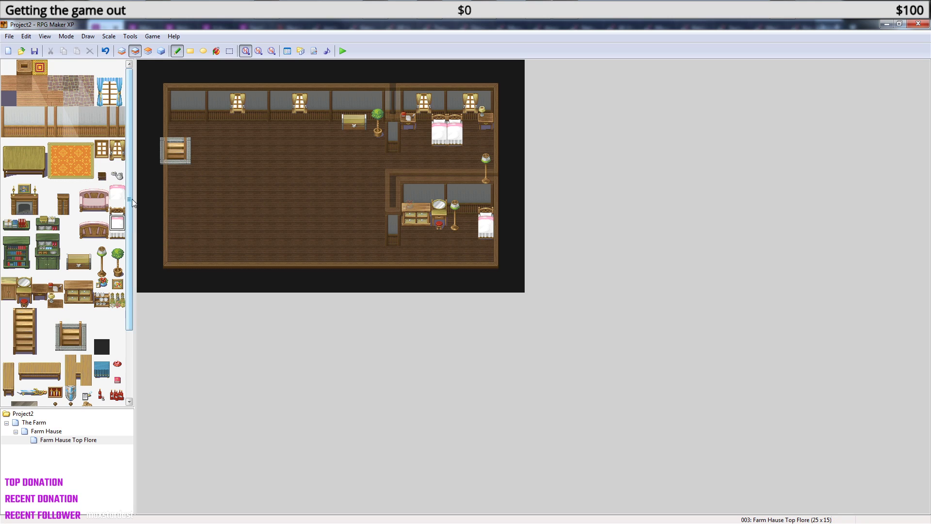
pyautogui.moveTo(130, 202)
pyautogui.mouseDown()
pyautogui.moveTo(138, 276)
pyautogui.moveTo(138, 201)
pyautogui.moveTo(138, 215)
pyautogui.mouseUp()
pyautogui.click(71, 370)
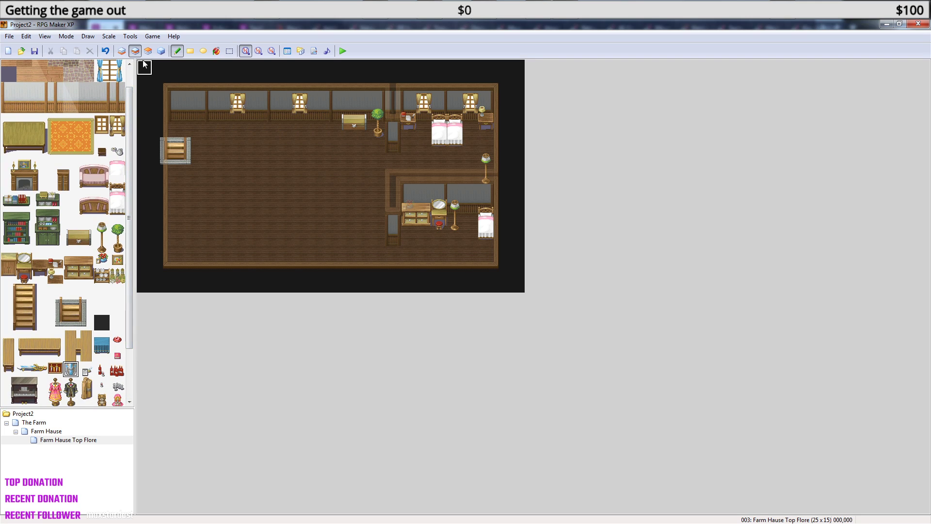
pyautogui.click(393, 130)
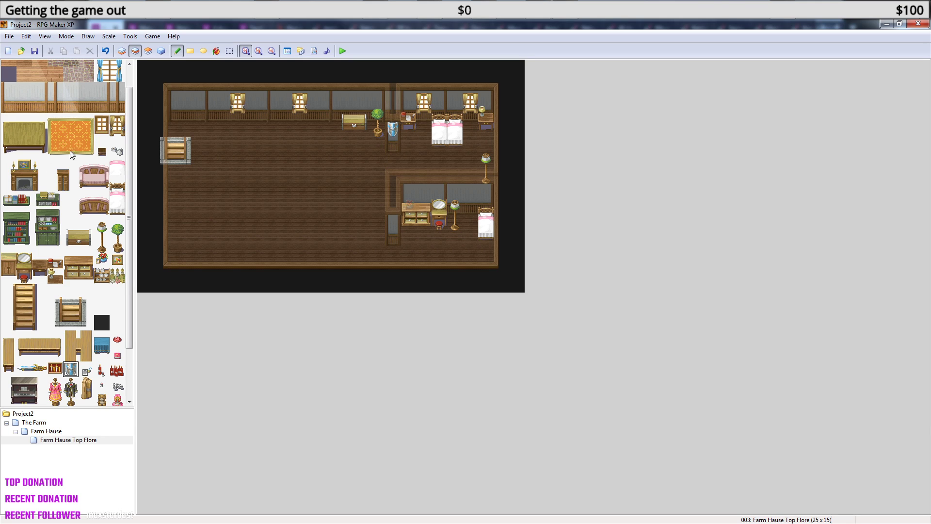
# - Select the green bookshelf full of books as the tile for layer 2
pyautogui.moveTo(9, 217); pyautogui.dragTo(28, 242)
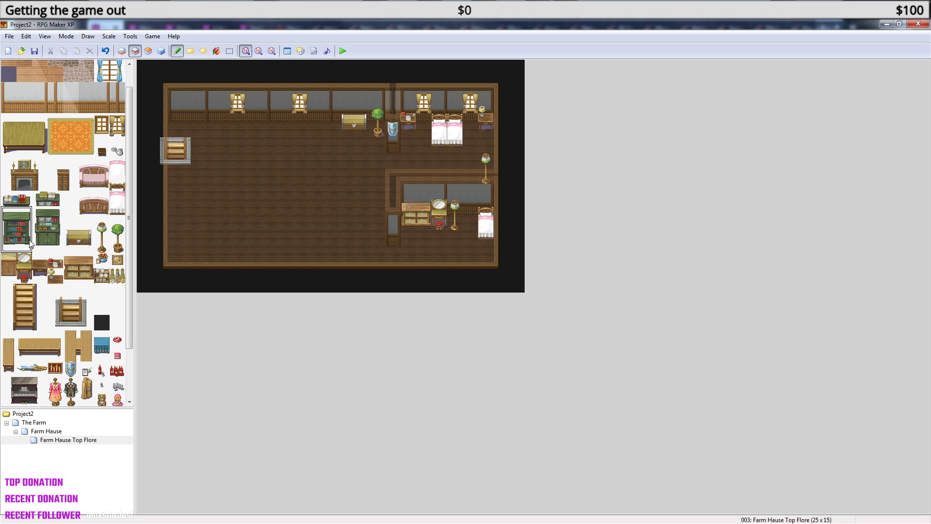
# - Place the green bookcase between the two windows of the large room's upper wall and fill its top shelf with books
pyautogui.click(269, 103)
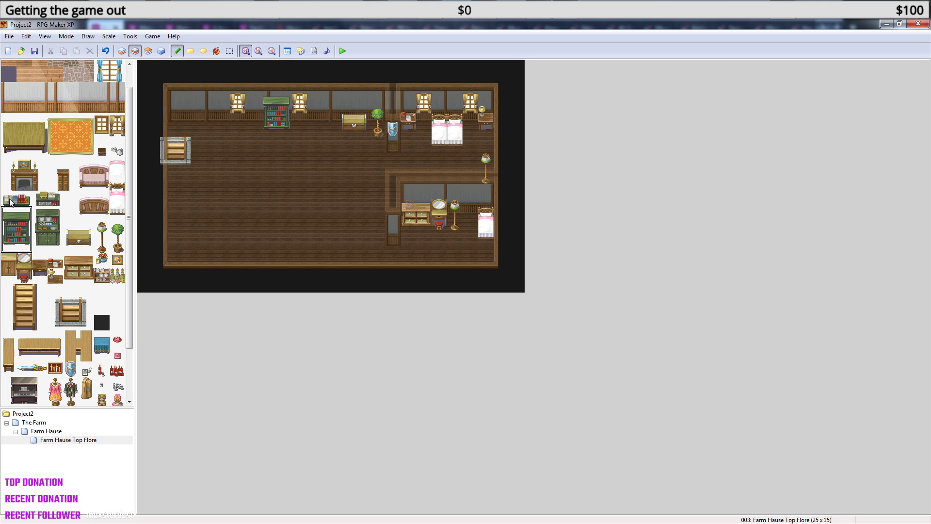
pyautogui.moveTo(11, 200); pyautogui.dragTo(25, 201)
pyautogui.click(266, 102)
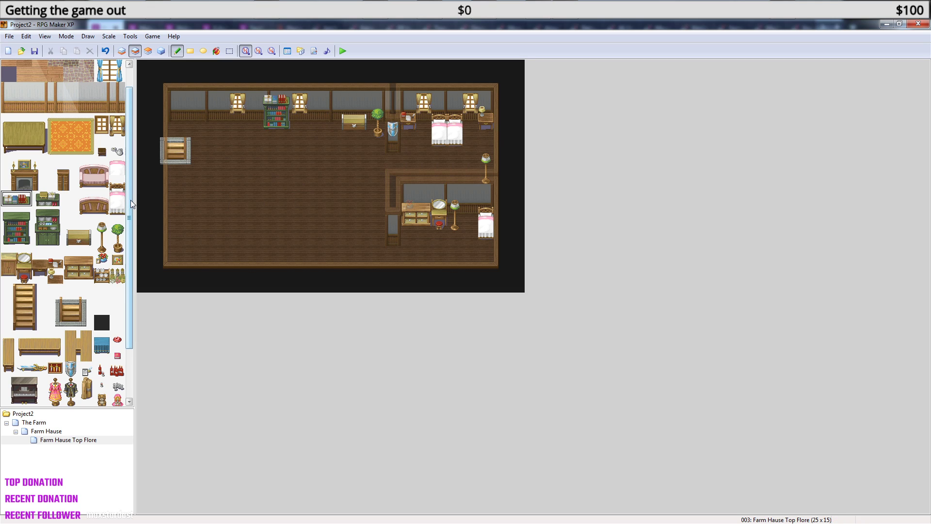
# - Mount the sword between the windows above the double bed and hang the framed picture on the lower bedroom's wall
pyautogui.moveTo(131, 216); pyautogui.dragTo(131, 262)
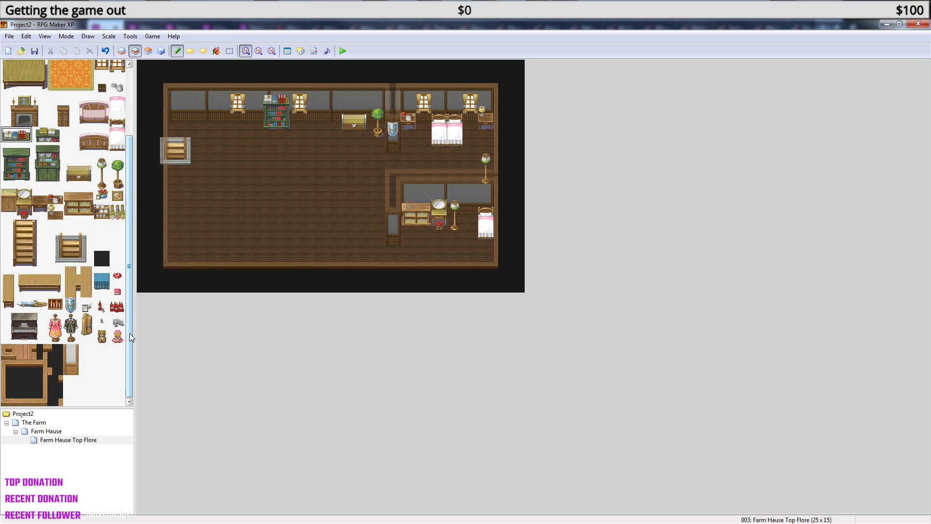
pyautogui.moveTo(129, 334); pyautogui.dragTo(133, 261)
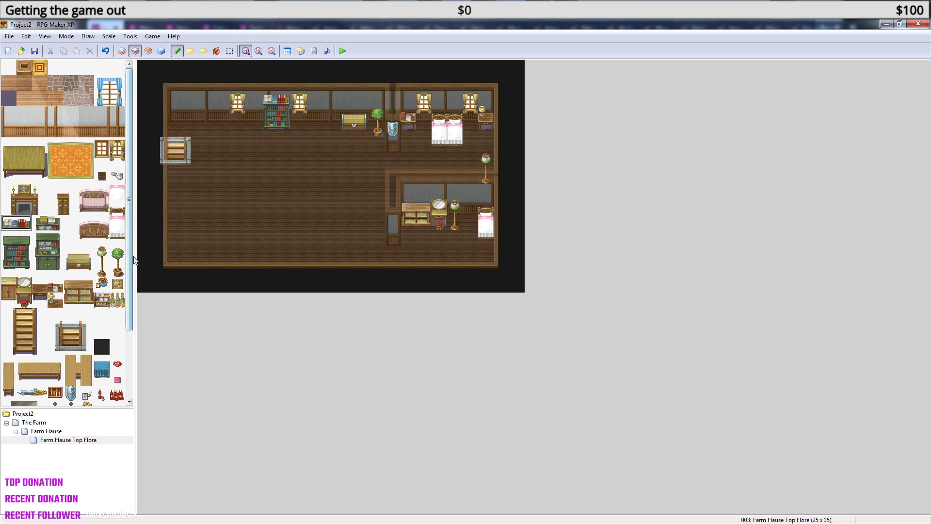
pyautogui.click(118, 284)
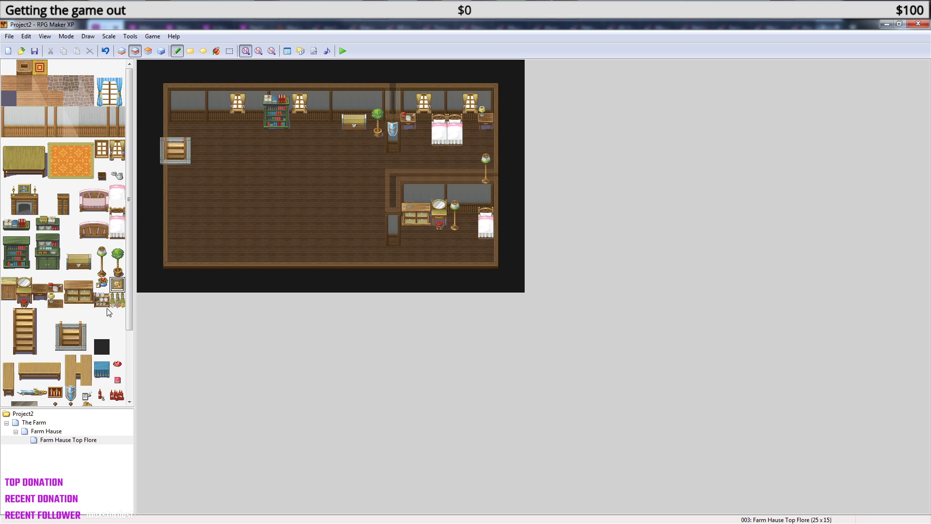
pyautogui.moveTo(25, 394); pyautogui.dragTo(40, 394)
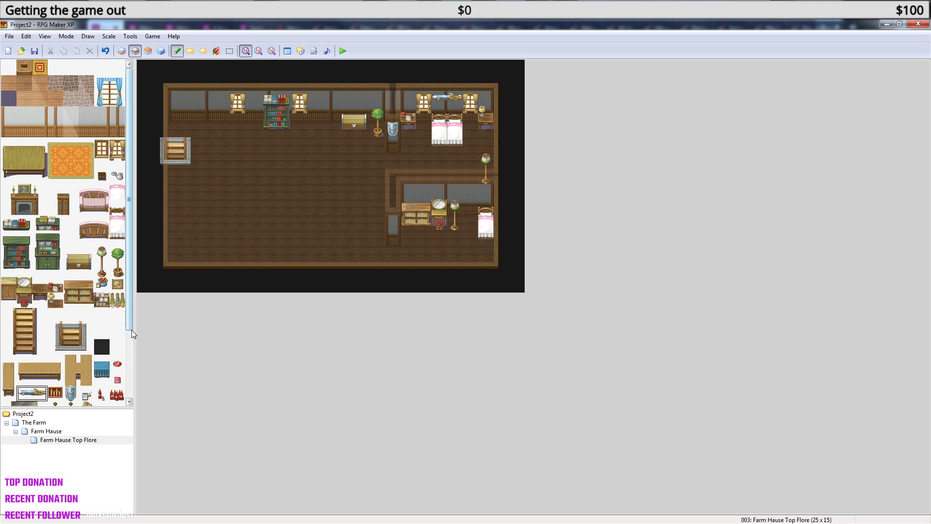
pyautogui.click(117, 285)
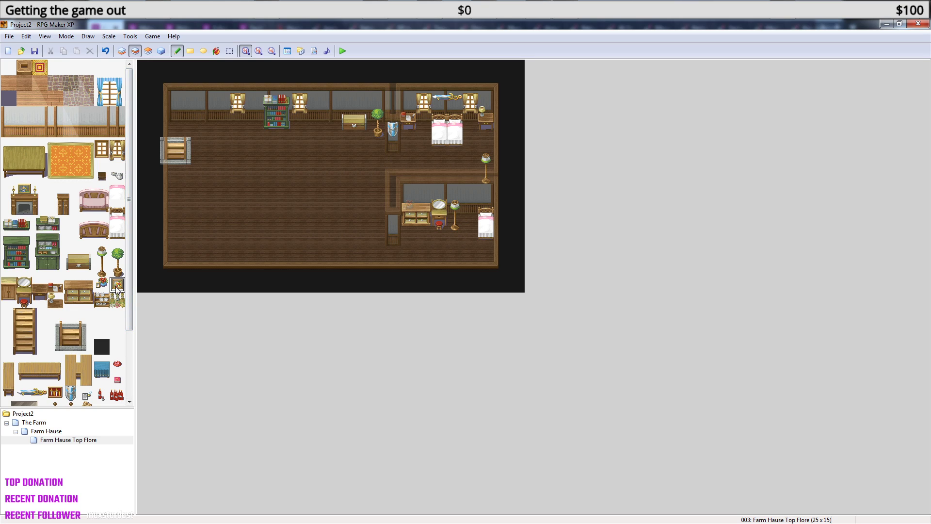
pyautogui.click(469, 197)
# - Try the teddy bear, the doll and the small pink item on the lower bedroom's dresser, undoing each placement
pyautogui.moveTo(126, 259); pyautogui.dragTo(129, 353)
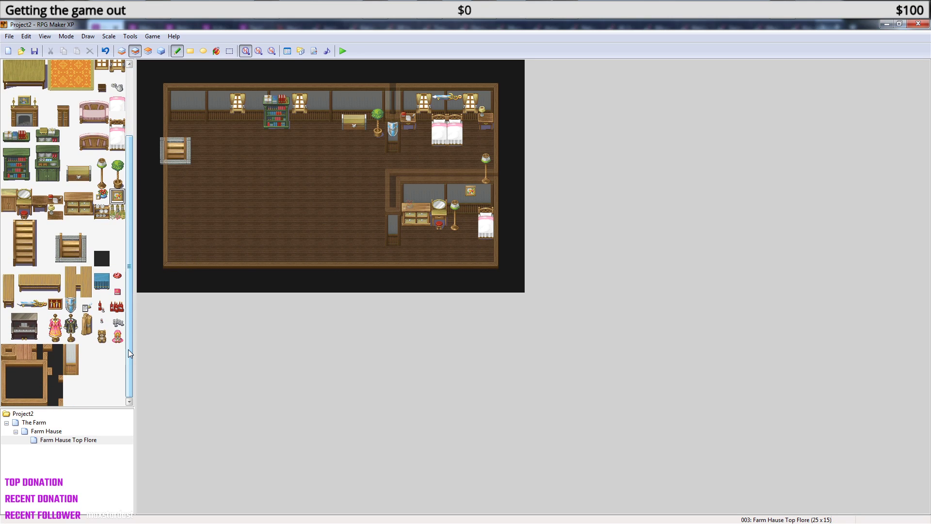
pyautogui.click(102, 339)
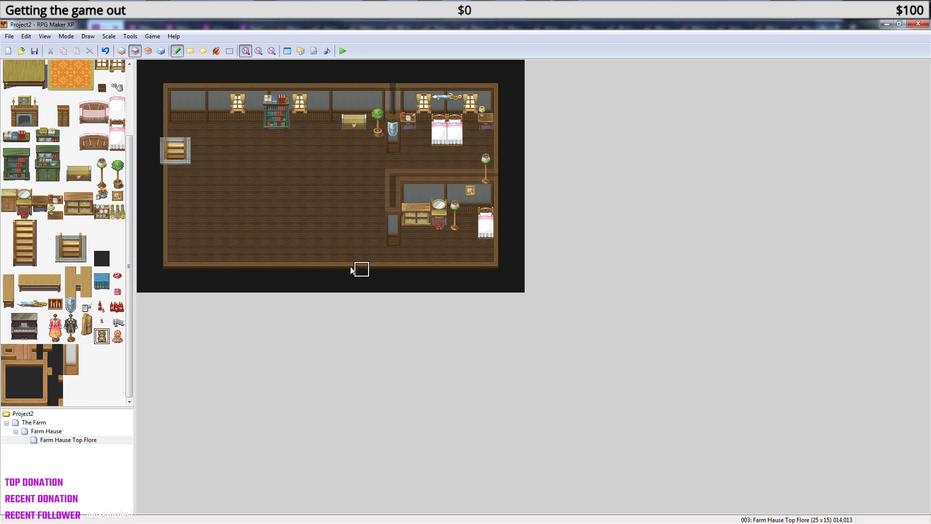
pyautogui.click(424, 207)
pyautogui.hotkey('ctrl', 'z')
pyautogui.press('F7')
pyautogui.click(424, 207)
pyautogui.hotkey('ctrl', 'z')
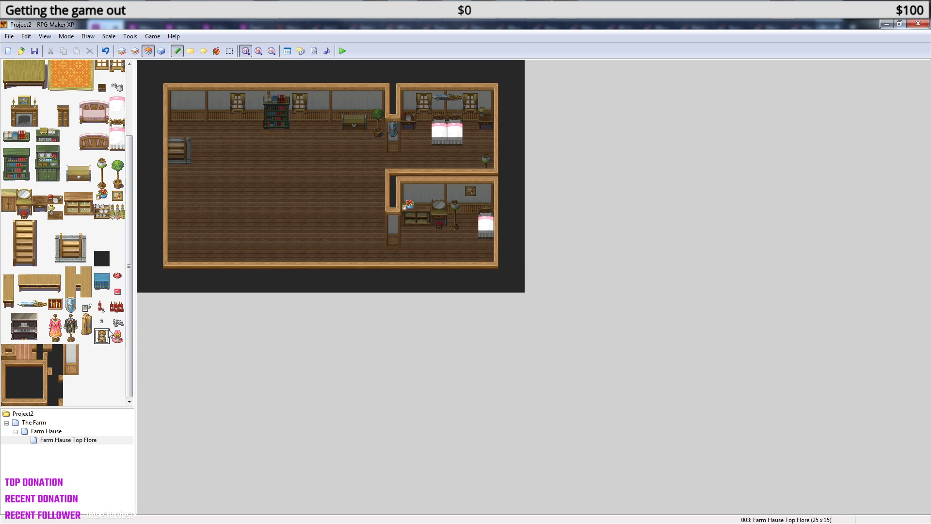
pyautogui.click(118, 335)
pyautogui.click(424, 208)
pyautogui.hotkey('ctrl', 'z')
pyautogui.click(118, 291)
pyautogui.click(424, 208)
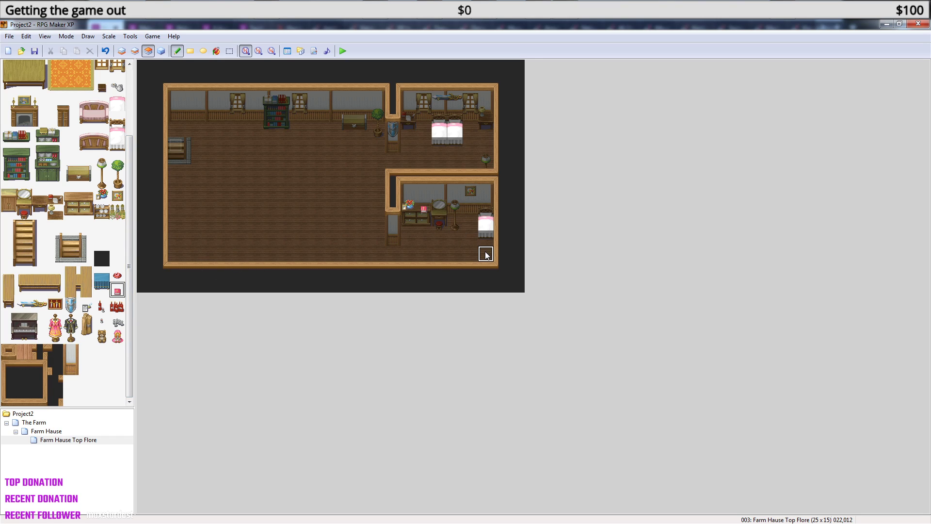
pyautogui.hotkey('ctrl', 'z')
pyautogui.click(86, 321)
pyautogui.click(87, 336)
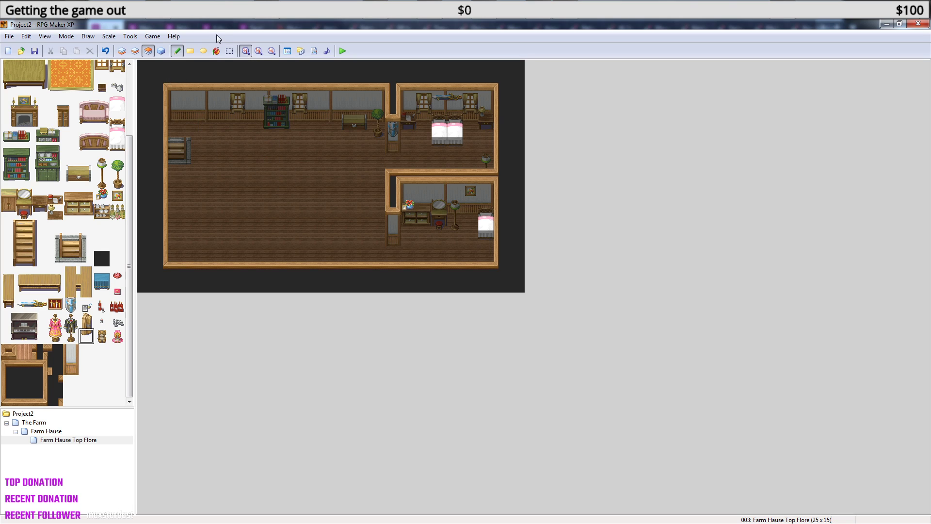
# - Return to layer 2 editing and look over the Farm Hause map before reopening Farm Hause Top Flore
pyautogui.click(135, 51)
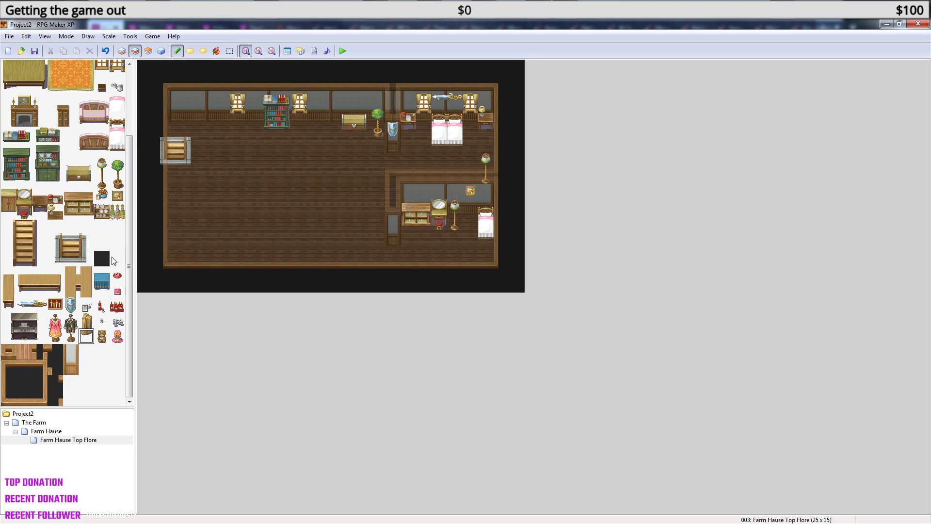
pyautogui.moveTo(130, 239); pyautogui.dragTo(131, 167)
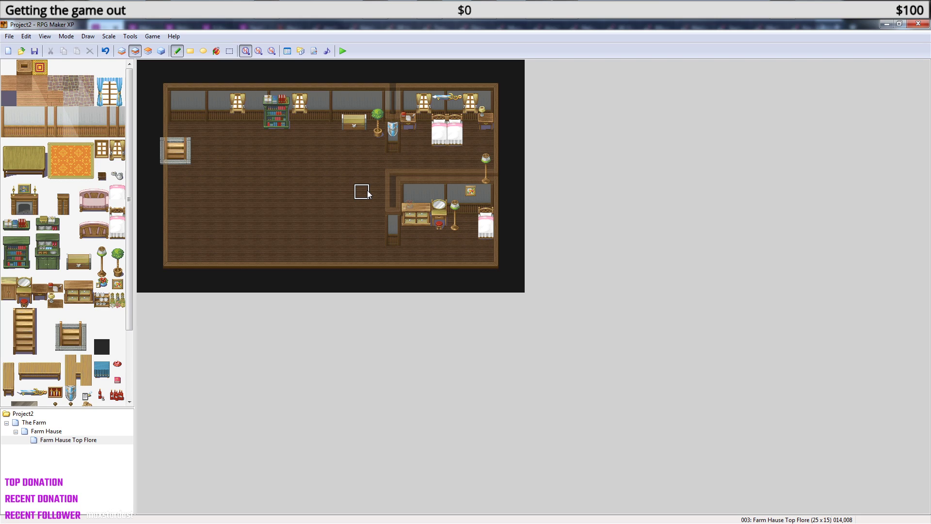
pyautogui.click(53, 431)
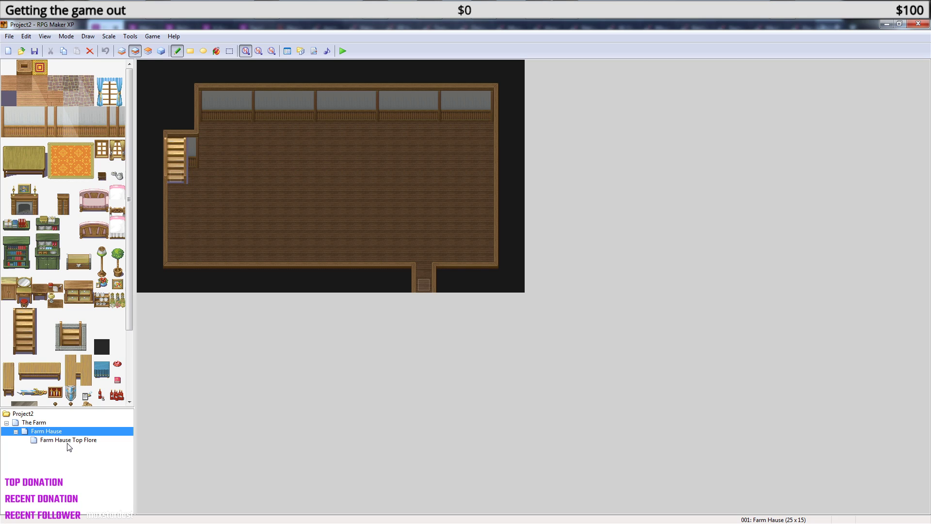
pyautogui.click(68, 442)
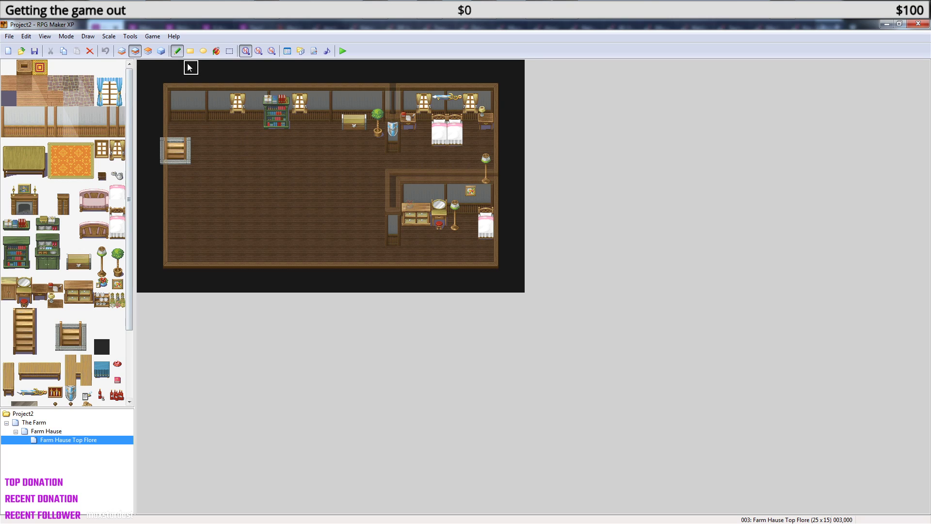
# - Copy the filled bookcase to two wall spots west of it, and copy the remaining window to the wall's west end
pyautogui.moveTo(265, 102); pyautogui.dragTo(284, 121, button='right')
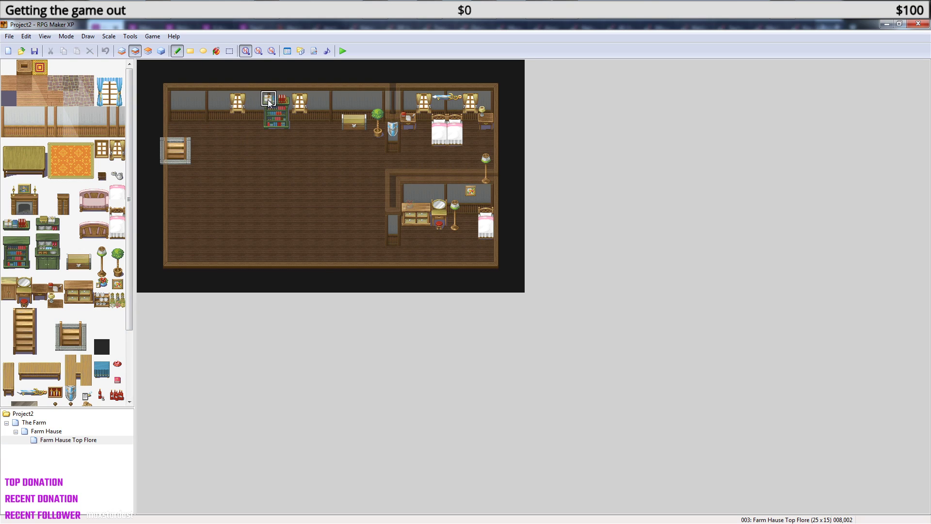
pyautogui.click(217, 129)
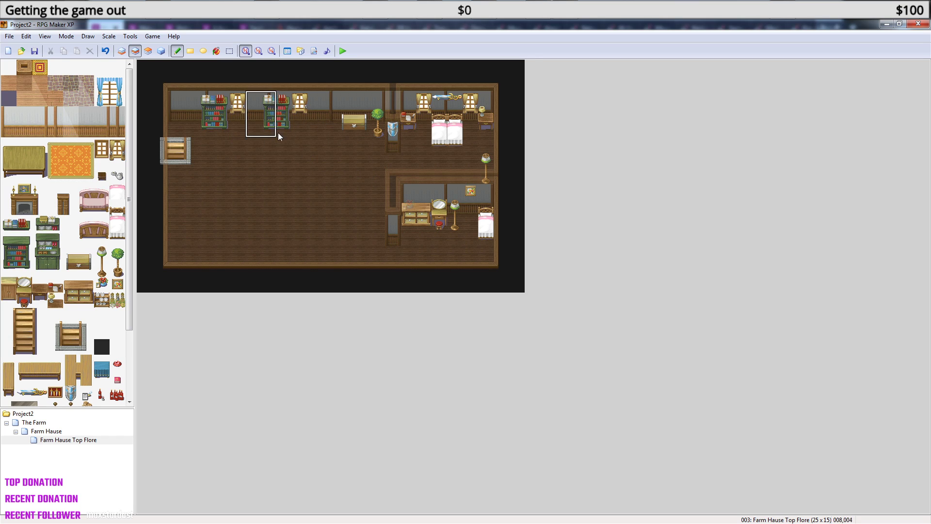
pyautogui.click(246, 124)
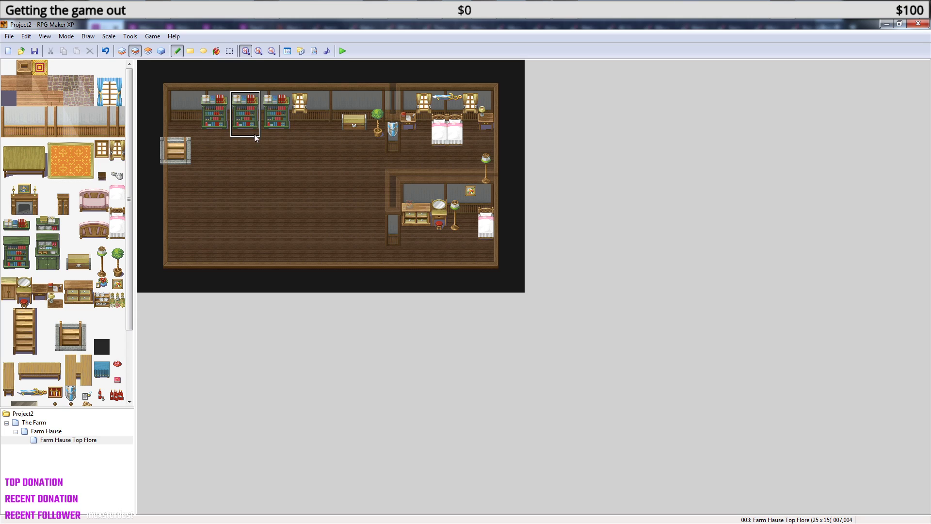
pyautogui.moveTo(300, 99); pyautogui.dragTo(302, 113, button='right')
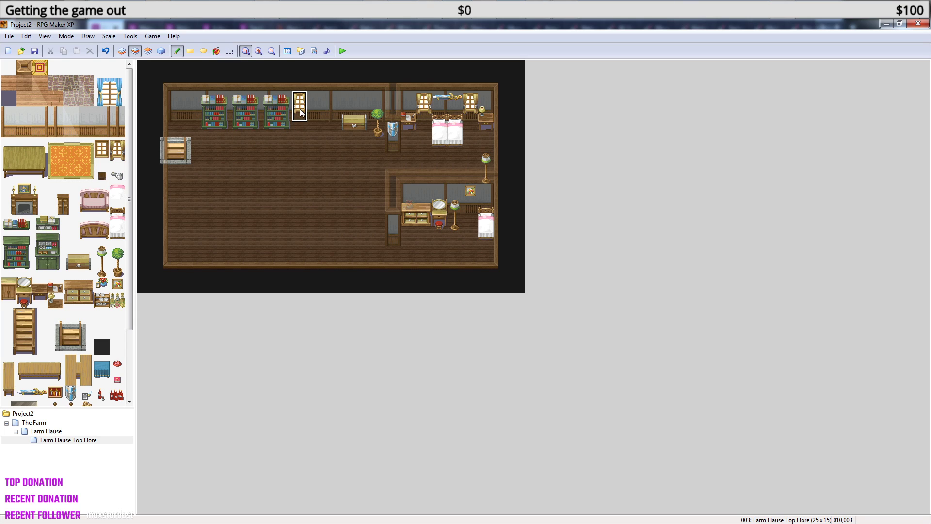
pyautogui.click(193, 107)
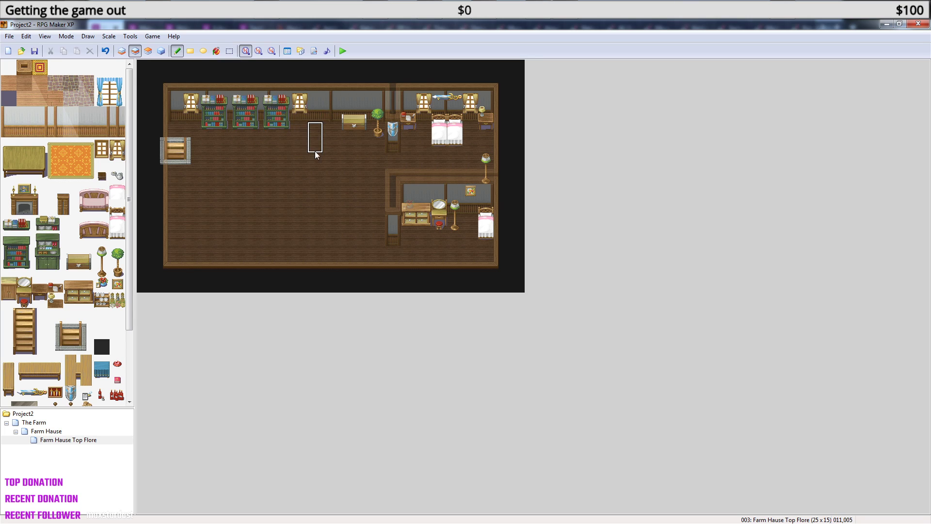
# - Erase the window and the two eastern bookcases, and copy the chest and potted plant next to the remaining bookcase
pyautogui.rightClick(281, 133)
pyautogui.moveTo(302, 113); pyautogui.dragTo(303, 103)
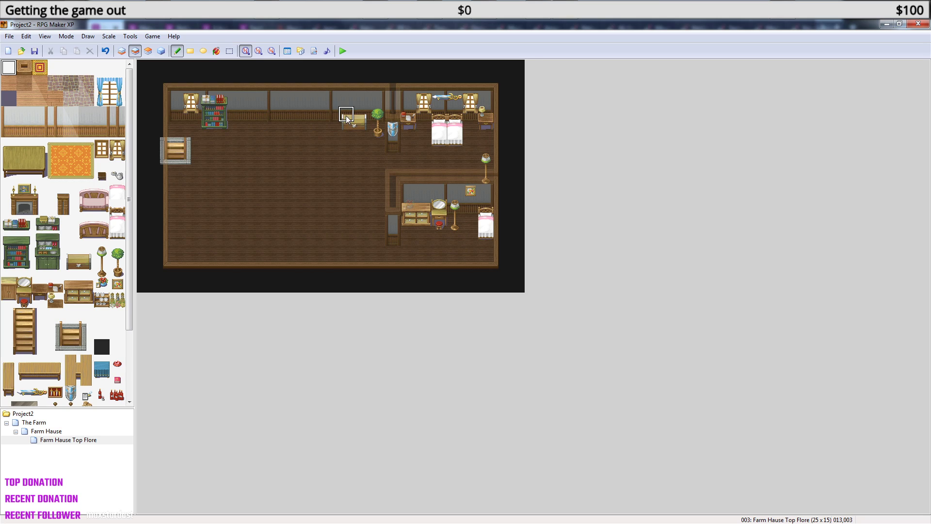
pyautogui.moveTo(374, 142); pyautogui.dragTo(374, 142, button='right')
pyautogui.click(270, 140)
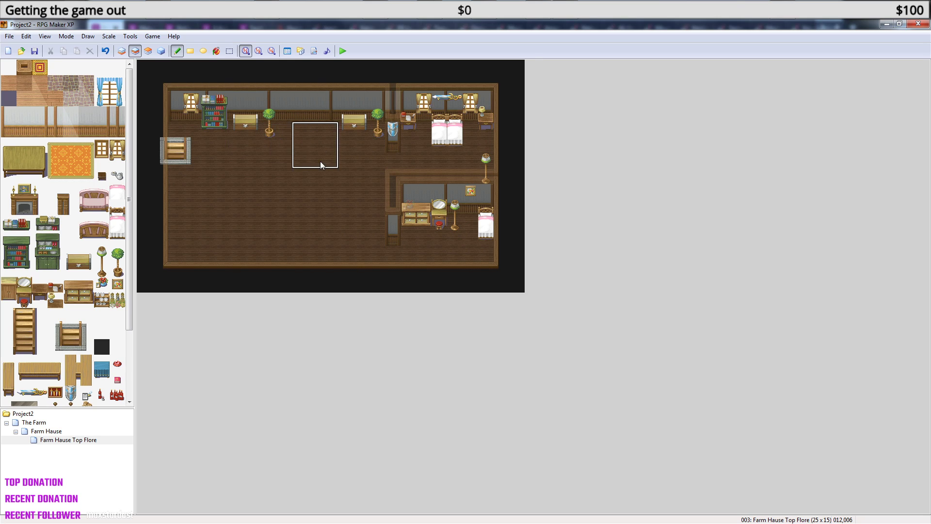
# - Erase the original chest and potted plant beside the upper bedroom's dividing wall
pyautogui.rightClick(331, 165)
pyautogui.moveTo(274, 135); pyautogui.dragTo(275, 119, button='right')
pyautogui.click(274, 101)
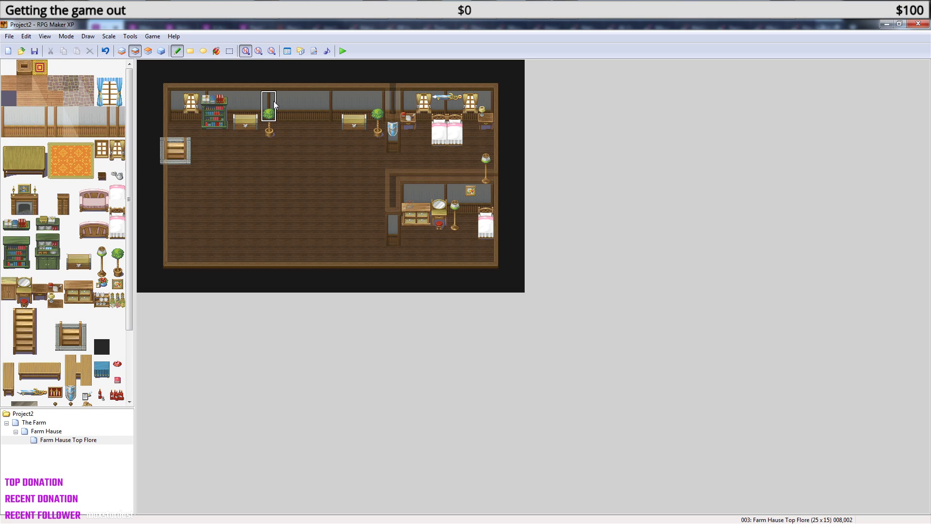
pyautogui.click(268, 117)
pyautogui.rightClick(310, 143)
pyautogui.click(270, 96)
pyautogui.moveTo(347, 116); pyautogui.dragTo(363, 114)
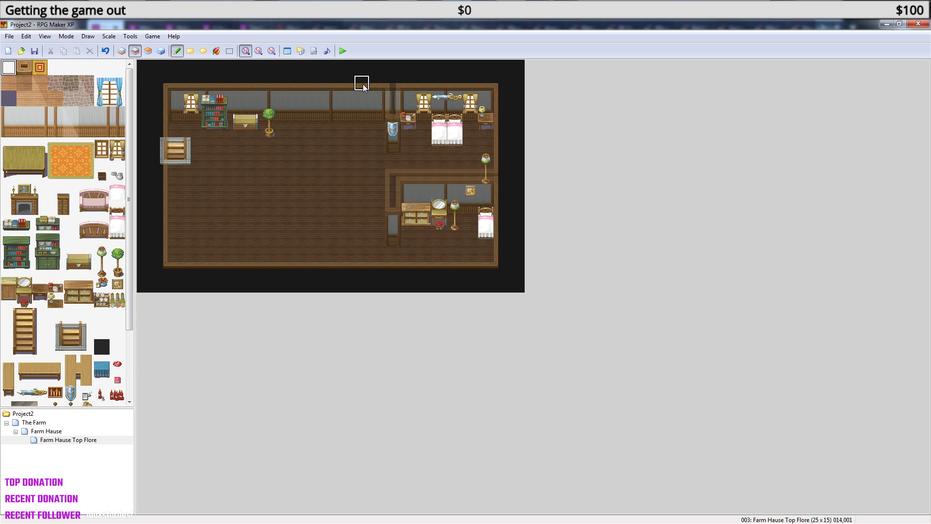
# - Move the whole bedroom section, from its dividing wall to the map's east edge, seven tiles west
pyautogui.click(229, 50)
pyautogui.moveTo(412, 220); pyautogui.dragTo(382, 293)
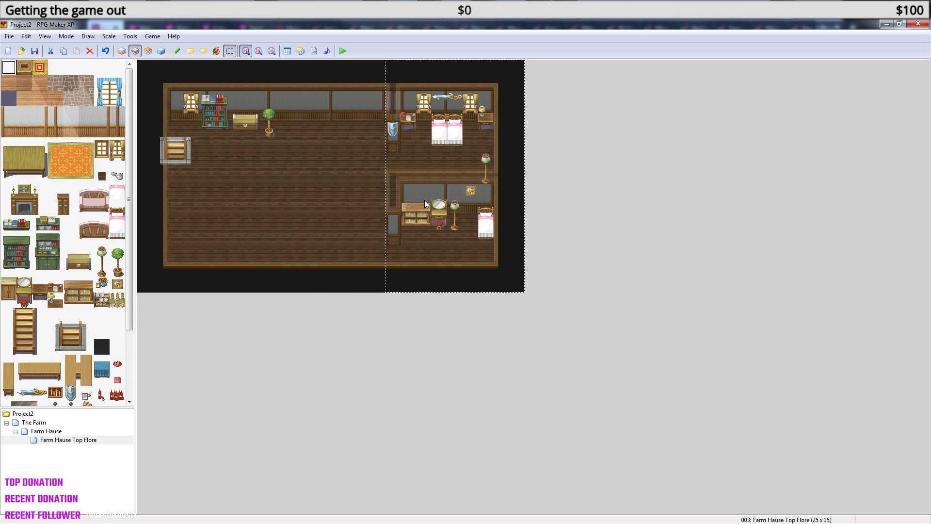
pyautogui.moveTo(435, 193); pyautogui.dragTo(327, 197)
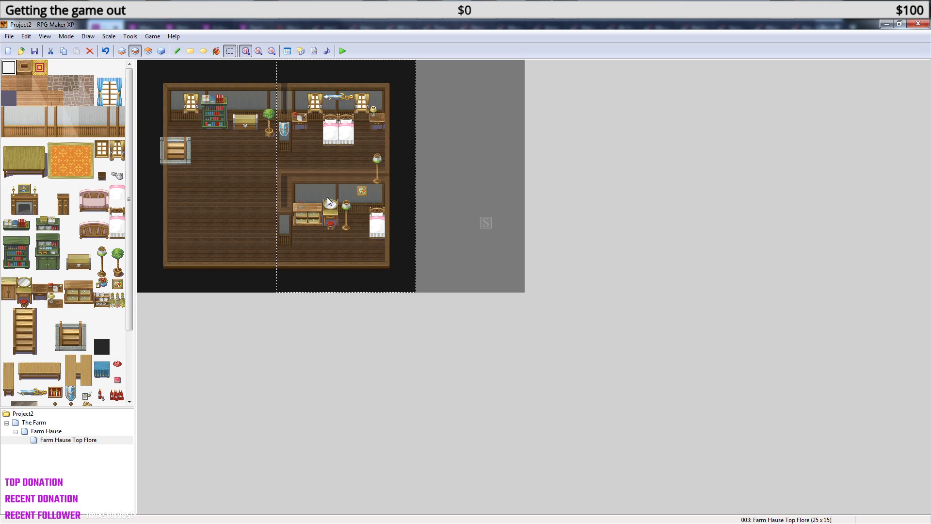
pyautogui.click(574, 191)
# - Set the player's starting position on the single bed in the lower bedroom
pyautogui.click(161, 51)
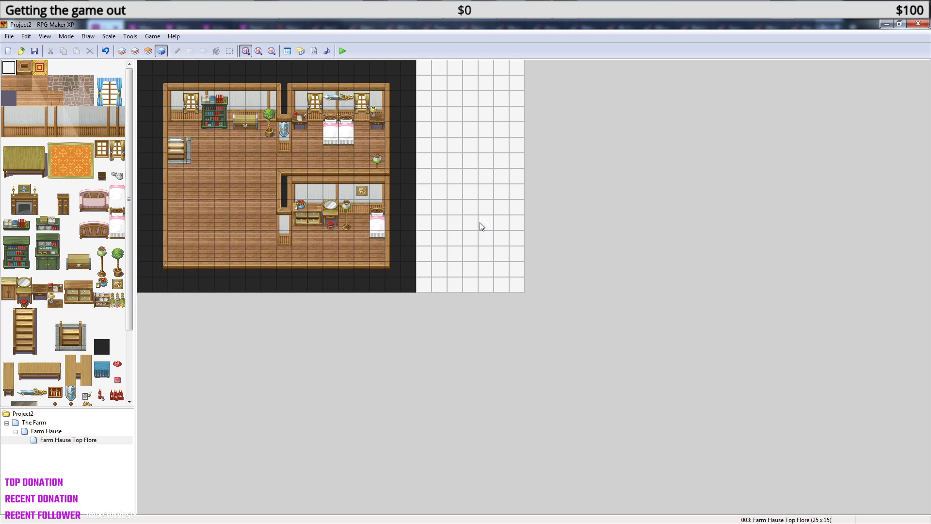
pyautogui.click(501, 226)
pyautogui.rightClick(384, 224)
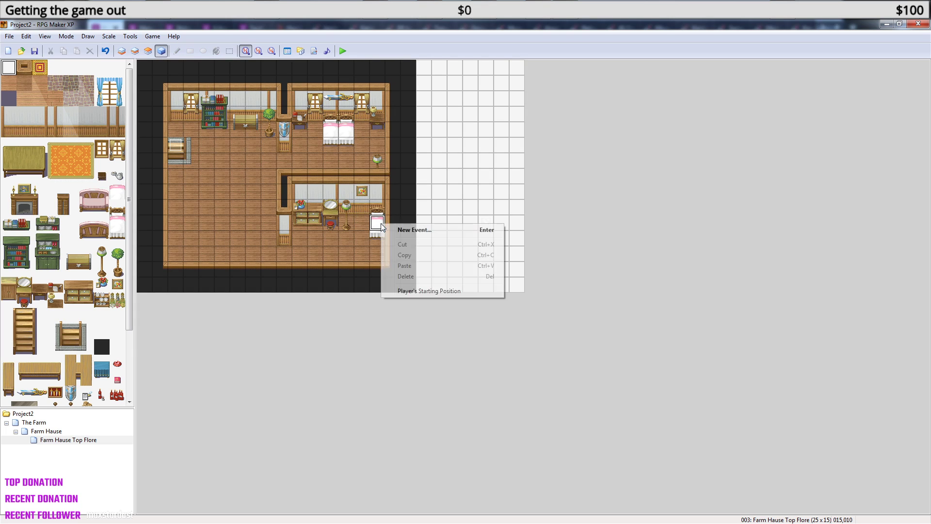
pyautogui.click(427, 291)
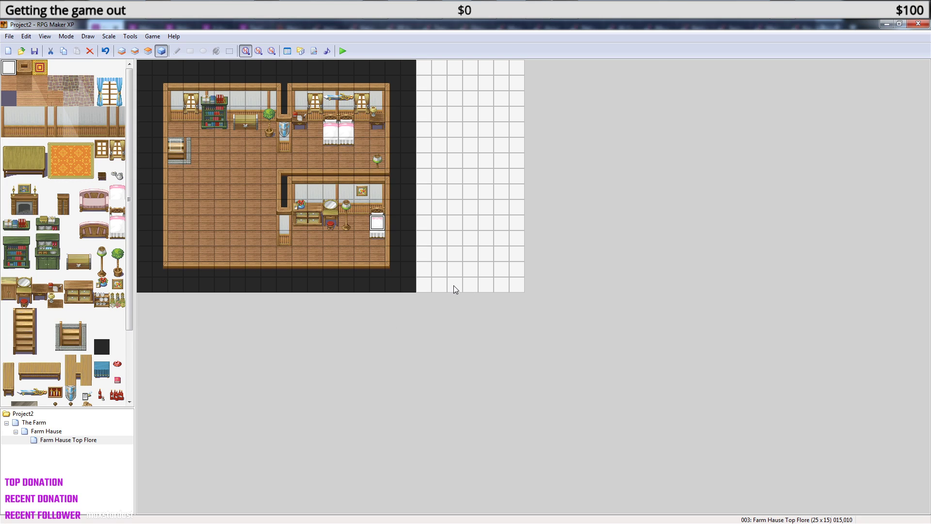
# - Set the width of the Farm Hause Top Flore map to 20 tiles in its map properties
pyautogui.rightClick(63, 440)
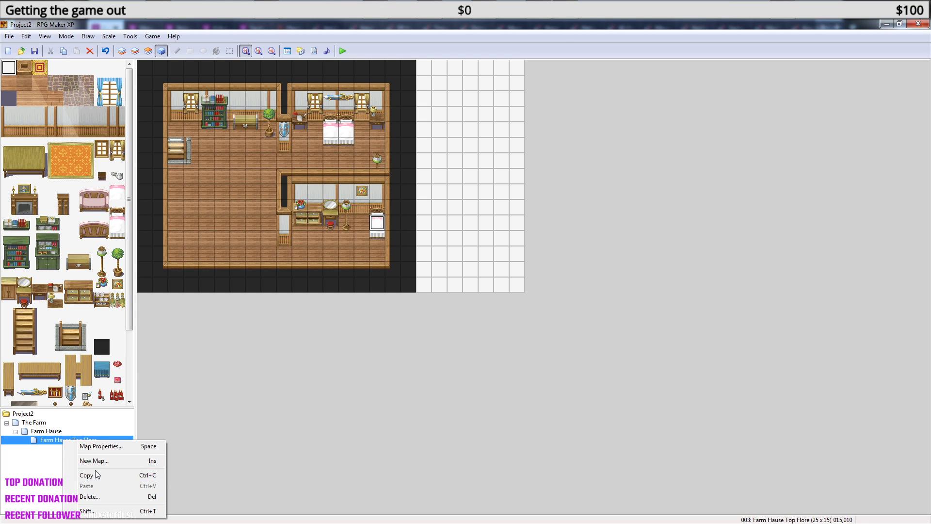
pyautogui.click(100, 446)
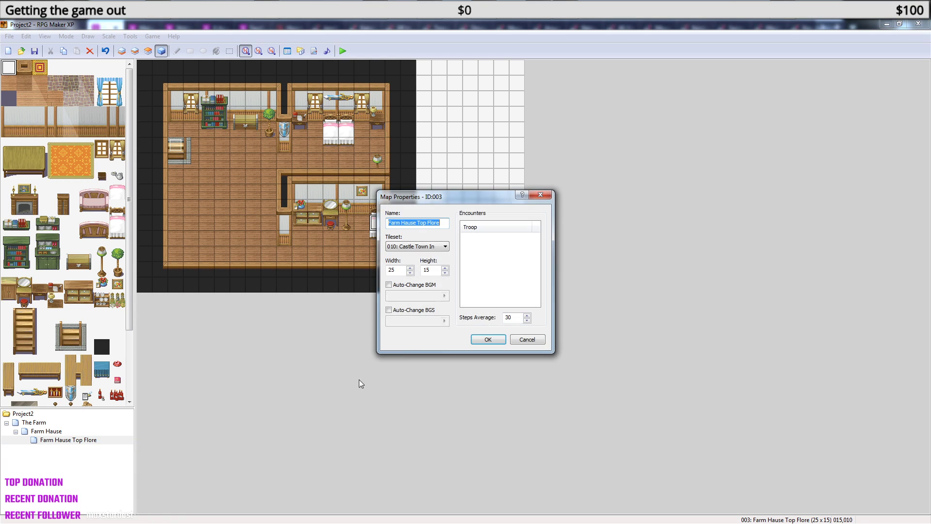
pyautogui.click(410, 273)
pyautogui.click(410, 273)
pyautogui.click(411, 273)
pyautogui.click(411, 273)
pyautogui.click(410, 273)
pyautogui.click(411, 273)
pyautogui.click(489, 339)
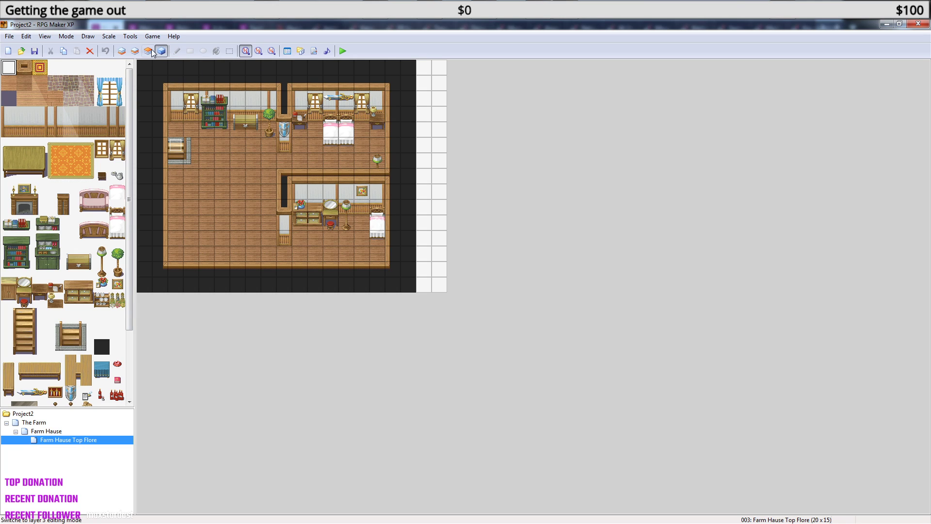
# - Select the whole house layout and move it one tile east to centre it on the map
pyautogui.press('F7')
pyautogui.moveTo(145, 63); pyautogui.dragTo(409, 273)
pyautogui.click(515, 260)
# - Fill the empty westernmost and easternmost columns of the top floor map with the dark void tile on layer 3
pyautogui.click(28, 67)
pyautogui.click(121, 51)
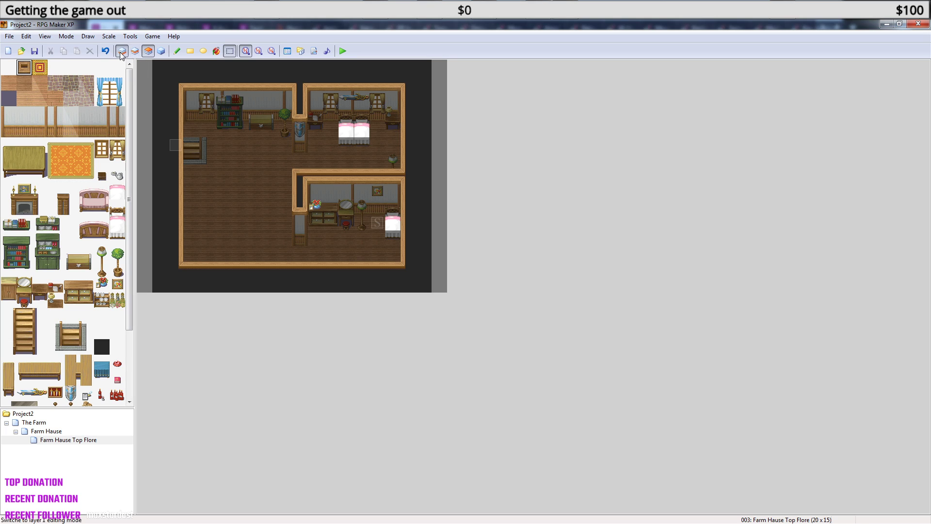
pyautogui.click(121, 53)
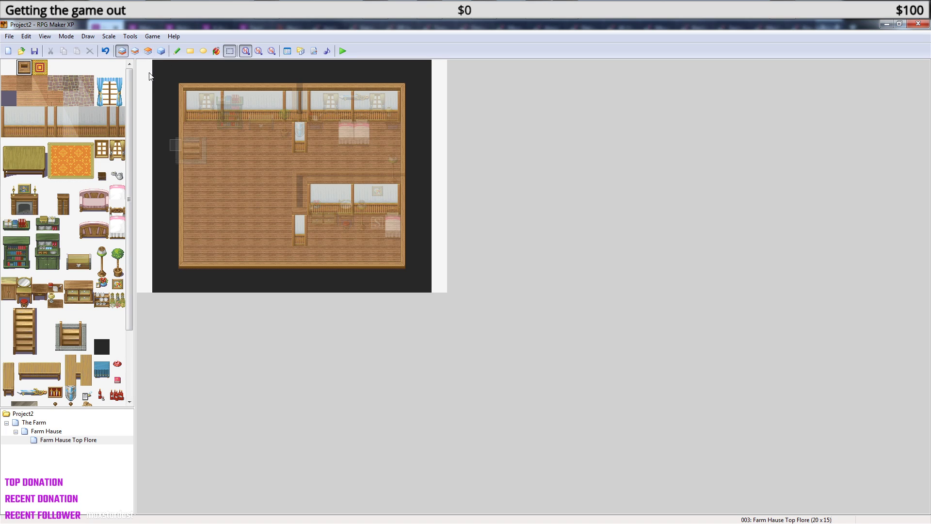
pyautogui.click(148, 51)
pyautogui.click(177, 51)
pyautogui.moveTo(146, 67); pyautogui.dragTo(144, 287)
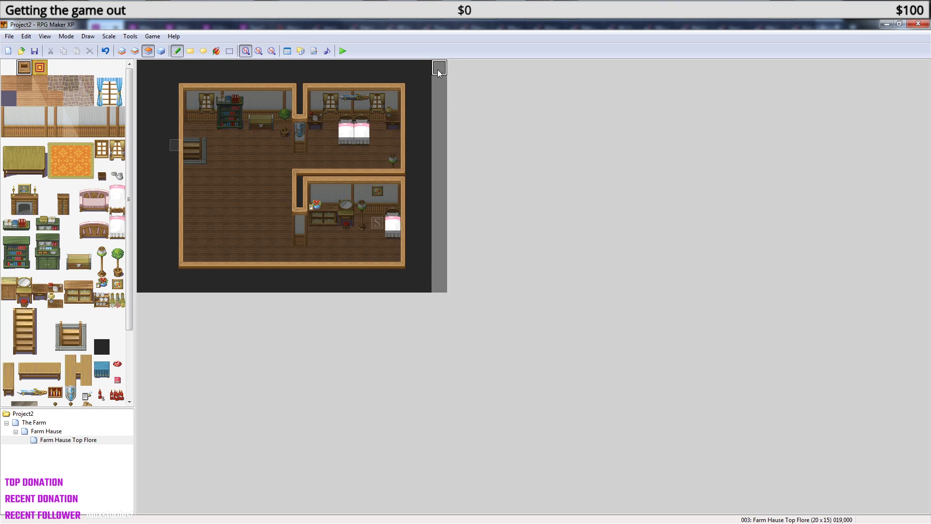
pyautogui.moveTo(438, 71); pyautogui.dragTo(438, 284)
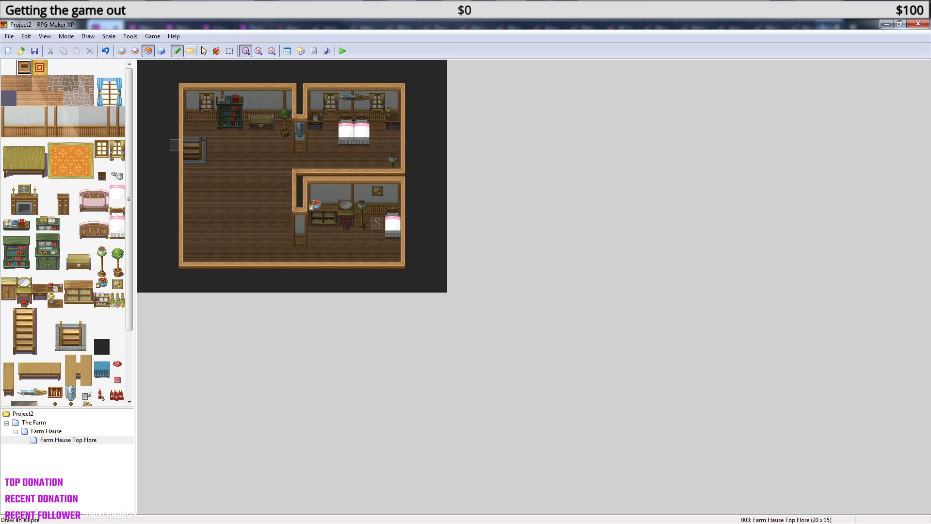
# - Move the stair event one tile east onto the stairs and the player's starting position onto the single bed
pyautogui.click(161, 51)
pyautogui.click(192, 146)
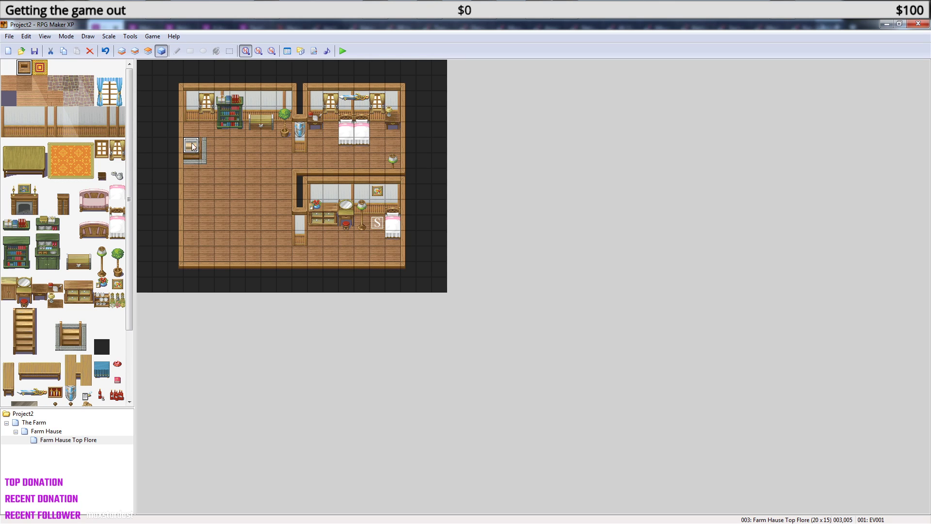
pyautogui.moveTo(374, 228); pyautogui.dragTo(391, 228)
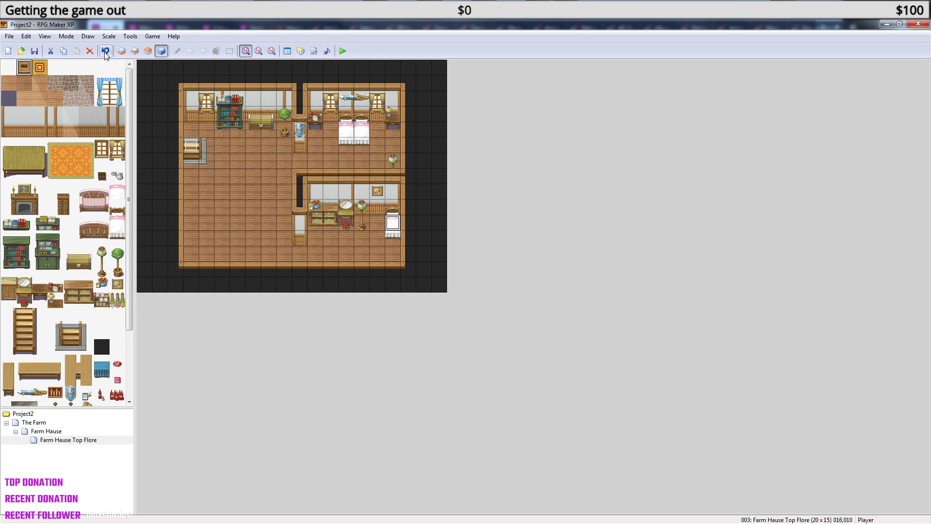
# - Repaint the large room's north wall on layer 1 with wall tiles that include a wooden support post between bookshelf and chest
pyautogui.click(121, 51)
pyautogui.moveTo(46, 114); pyautogui.dragTo(42, 128)
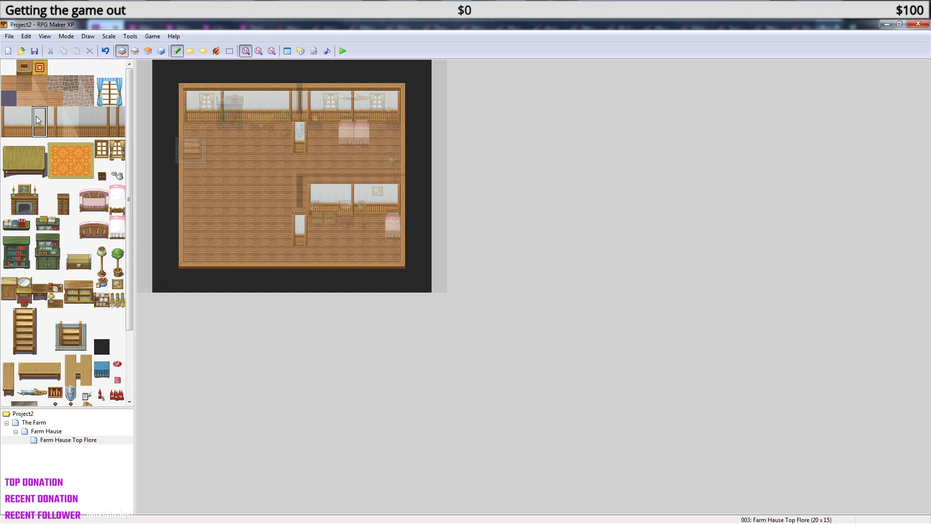
pyautogui.moveTo(10, 114); pyautogui.dragTo(27, 131)
pyautogui.moveTo(223, 98); pyautogui.dragTo(223, 114, button='right')
pyautogui.click(239, 115)
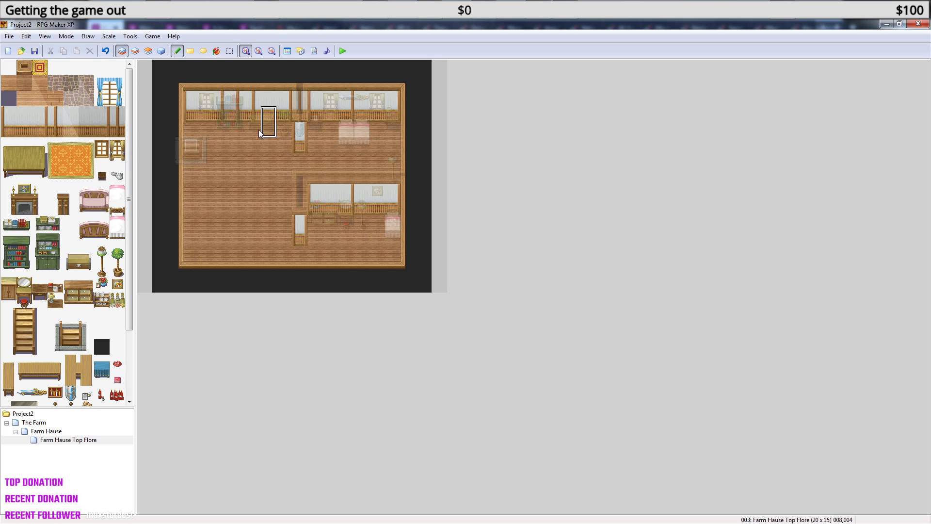
pyautogui.rightClick(264, 117)
pyautogui.click(237, 115)
pyautogui.click(149, 53)
pyautogui.click(162, 52)
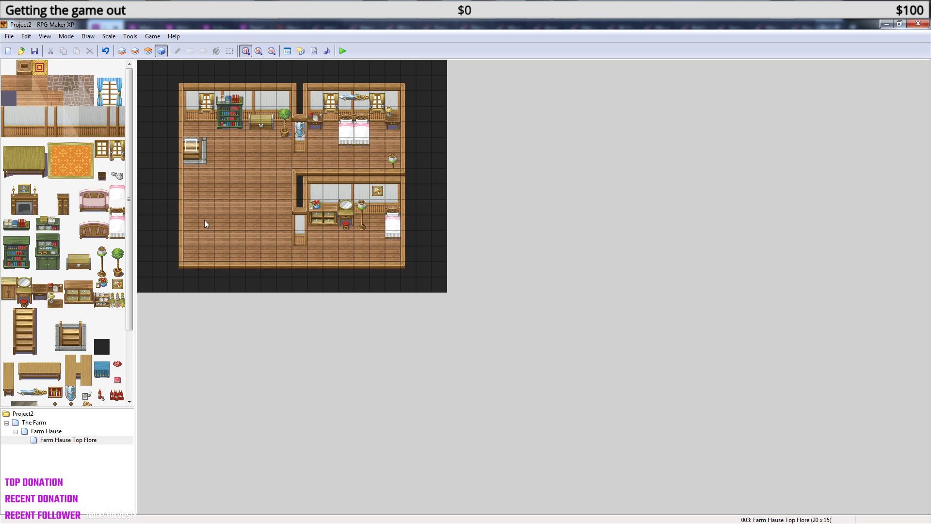
# - Compare the size and layout of the Farm Hause and Farm Hause Top Flore maps, and check the house on The Farm
pyautogui.moveTo(130, 254); pyautogui.dragTo(97, 369)
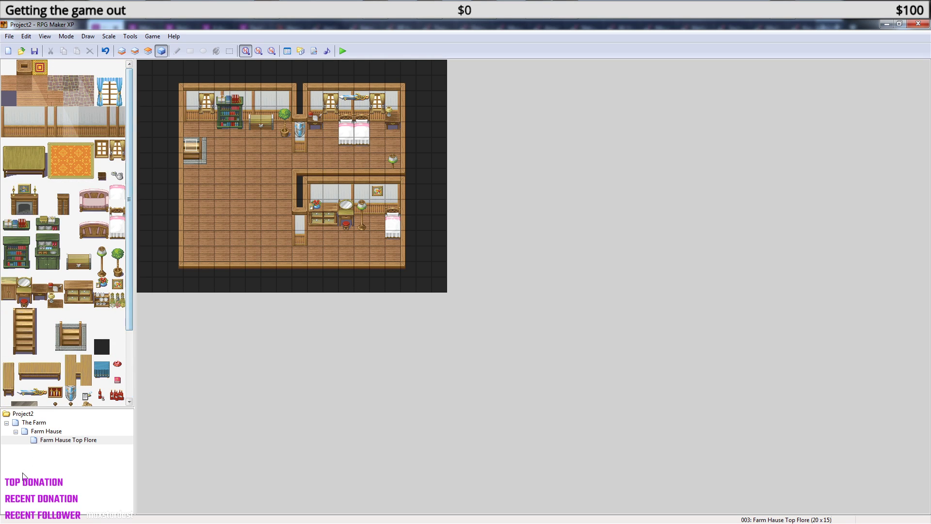
pyautogui.click(51, 432)
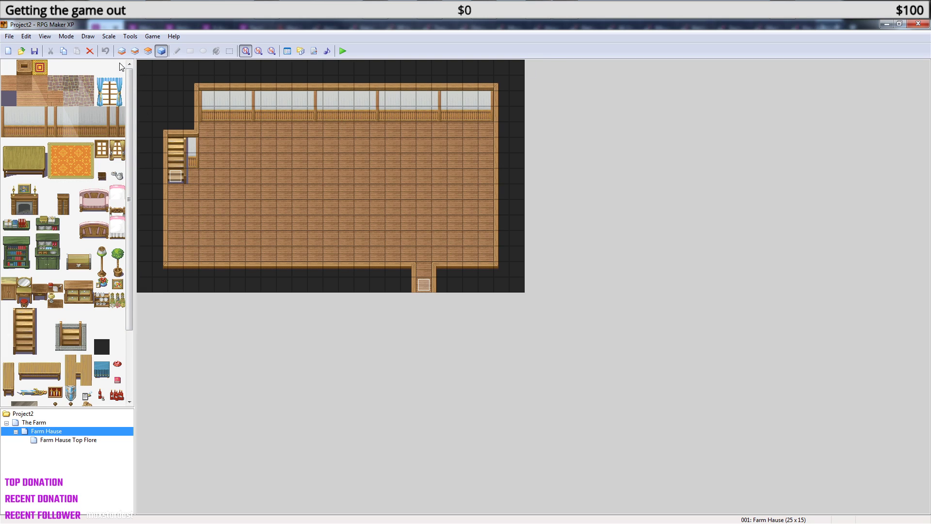
pyautogui.click(63, 440)
pyautogui.click(65, 431)
pyautogui.click(71, 441)
pyautogui.click(69, 431)
pyautogui.click(74, 441)
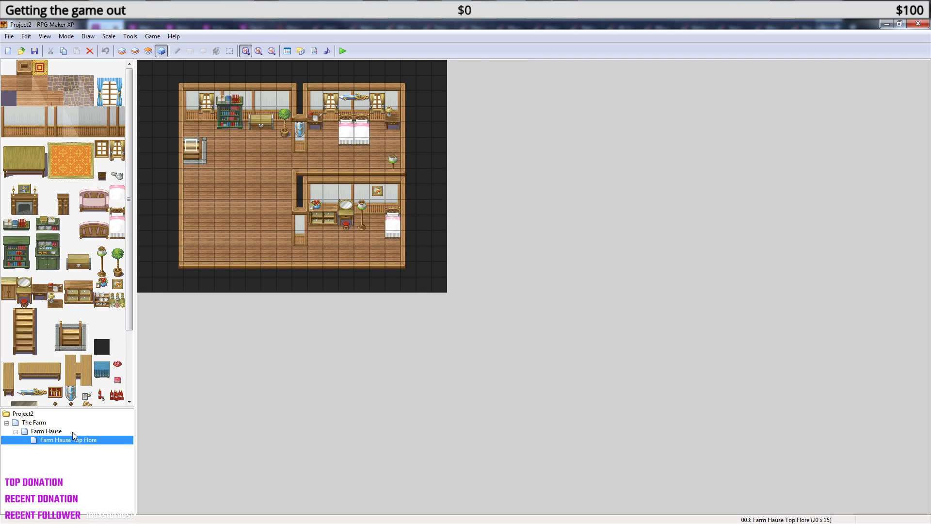
pyautogui.click(55, 421)
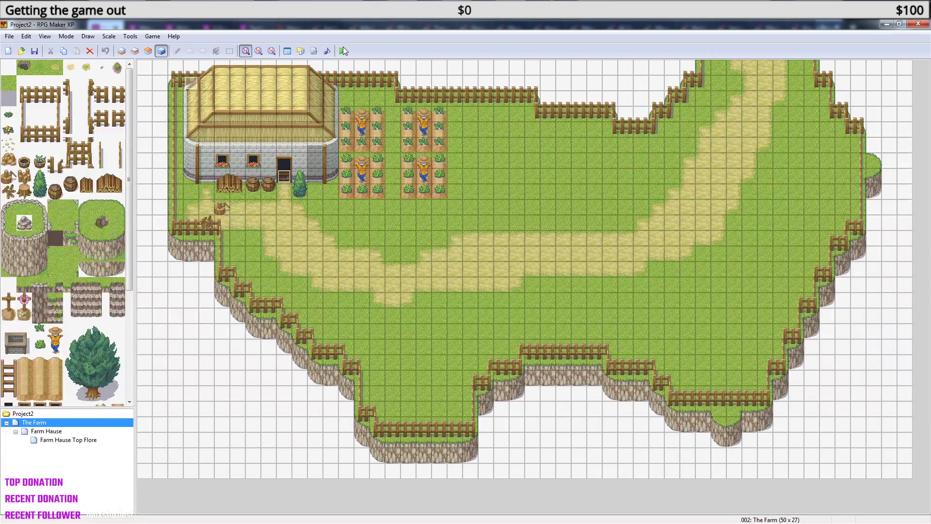
pyautogui.moveTo(128, 272); pyautogui.dragTo(130, 392)
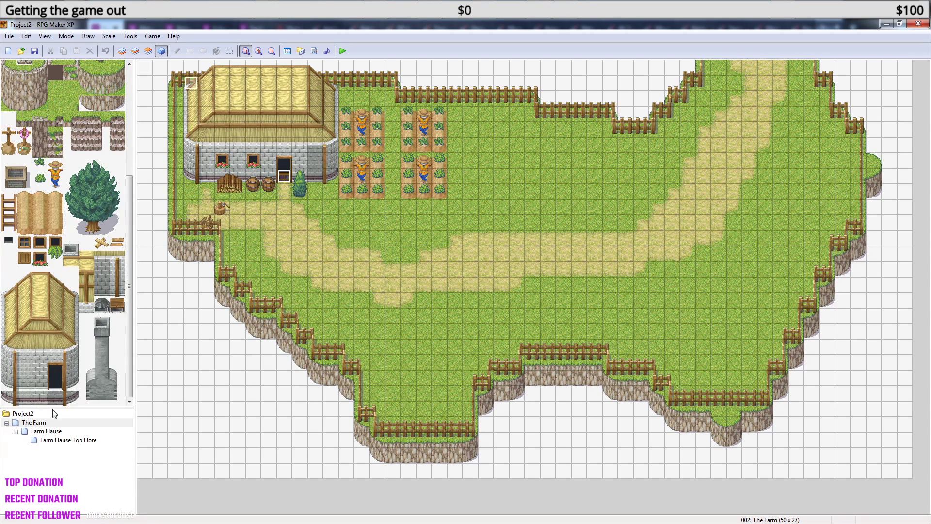
pyautogui.click(57, 440)
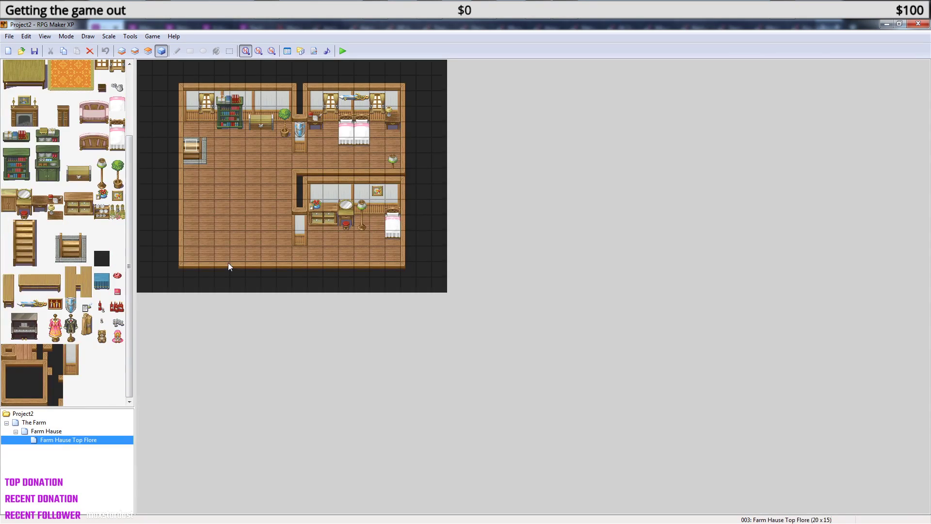
pyautogui.click(58, 431)
pyautogui.click(60, 440)
pyautogui.click(59, 432)
# - Set the width of the Farm Hause map to 20 tiles in its map properties
pyautogui.rightClick(56, 431)
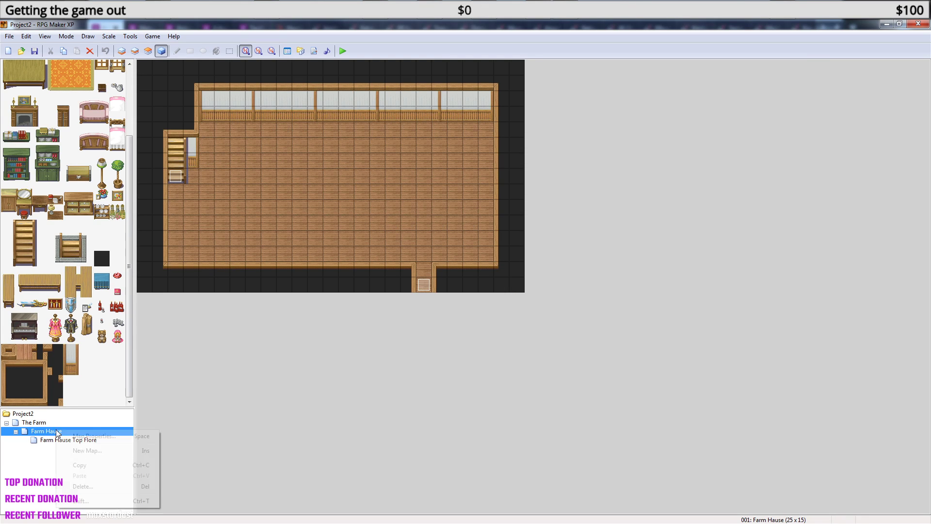
pyautogui.click(97, 436)
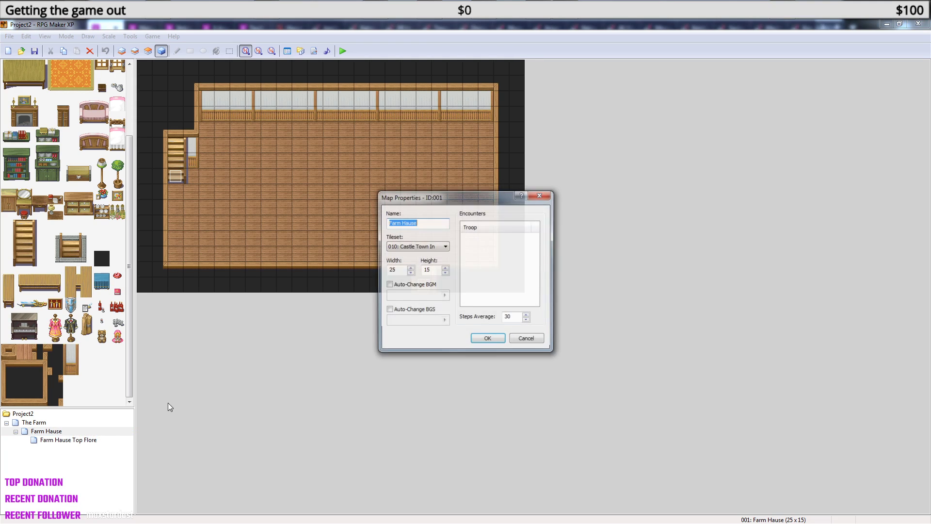
pyautogui.click(410, 273)
pyautogui.click(410, 273)
pyautogui.click(410, 273)
pyautogui.click(409, 273)
pyautogui.click(409, 273)
pyautogui.click(503, 340)
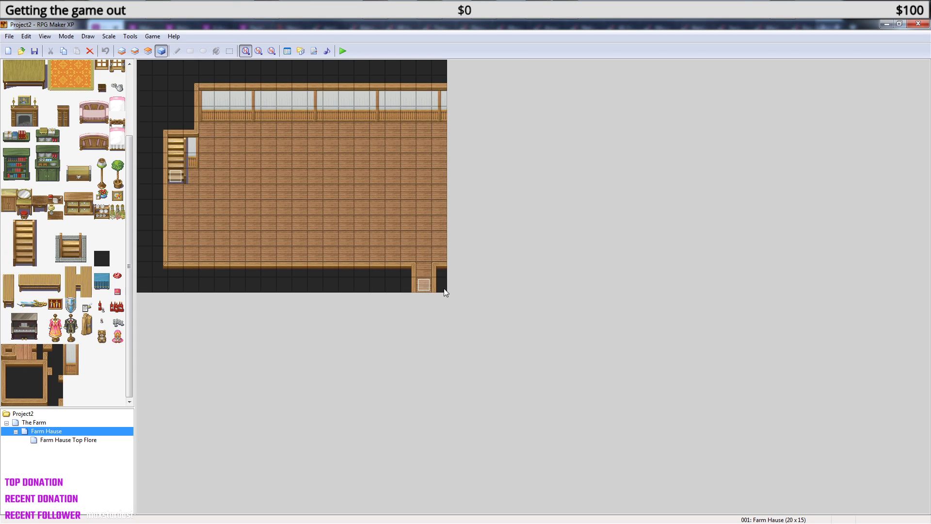
# - Compare the Farm Hause map with the top floor and move the event at the foot of the stairs one tile east
pyautogui.moveTo(129, 199); pyautogui.dragTo(130, 115)
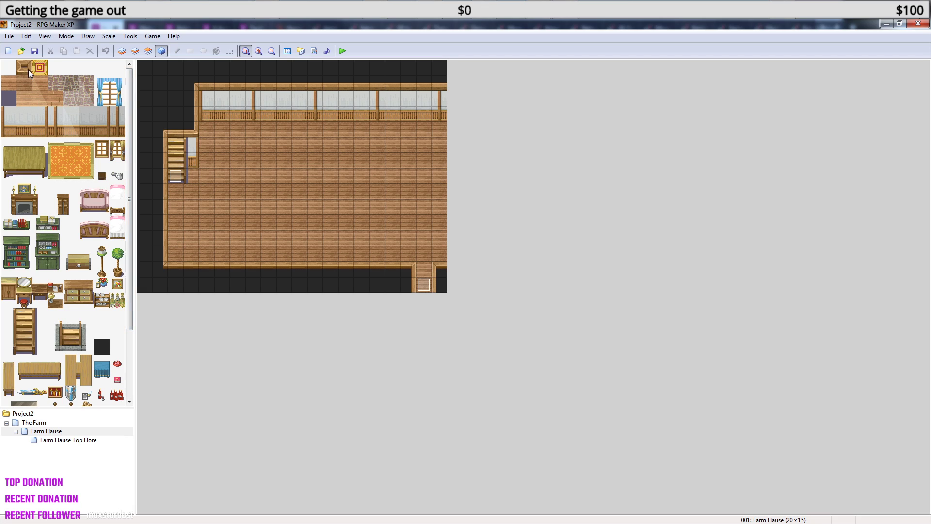
pyautogui.click(58, 440)
pyautogui.click(59, 431)
pyautogui.click(58, 440)
pyautogui.click(59, 431)
pyautogui.click(58, 440)
pyautogui.click(59, 432)
pyautogui.moveTo(179, 181); pyautogui.dragTo(193, 179)
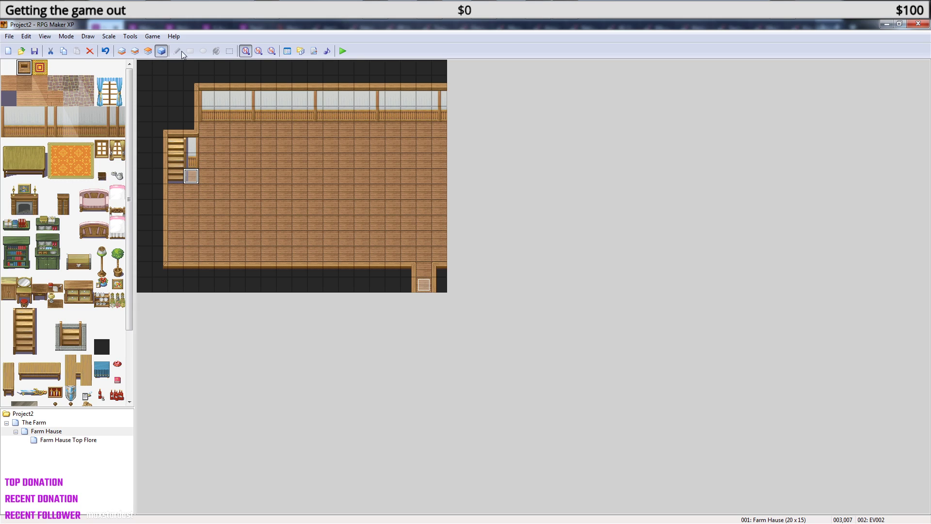
# - Select the whole Farm Hause layout and move it one tile east
pyautogui.click(148, 51)
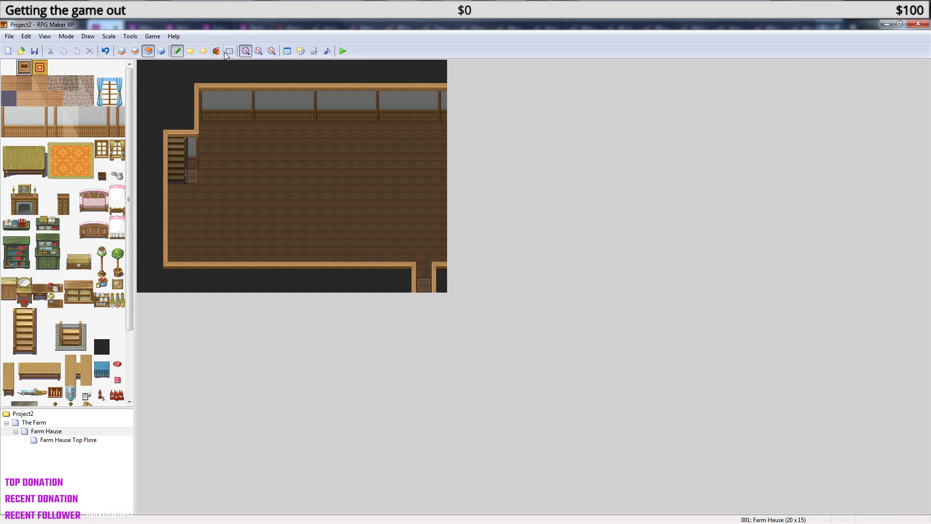
pyautogui.click(230, 50)
pyautogui.hotkey('ctrl', 'a')
pyautogui.moveTo(287, 259); pyautogui.dragTo(310, 261)
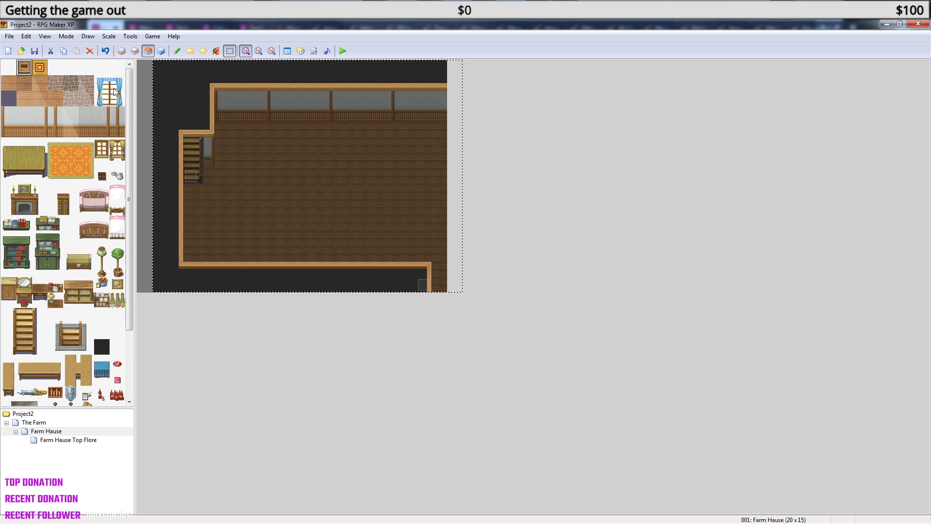
pyautogui.click(161, 51)
# - Paint the void tile on layer 3 over the empty west column and the three easternmost columns, matching the top floor's outline
pyautogui.click(148, 51)
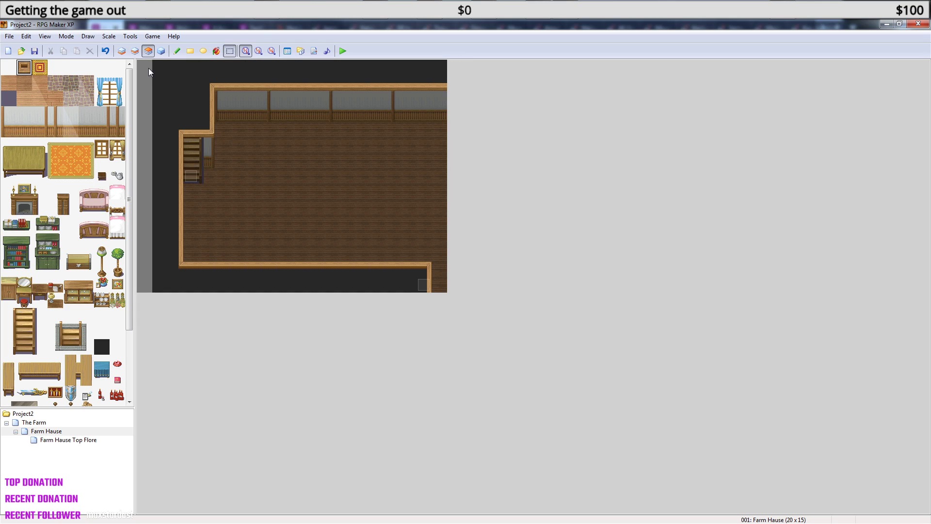
pyautogui.click(177, 51)
pyautogui.moveTo(145, 98); pyautogui.dragTo(145, 286)
pyautogui.moveTo(437, 285); pyautogui.dragTo(431, 57)
pyautogui.moveTo(428, 115)
pyautogui.mouseDown()
pyautogui.moveTo(424, 285)
pyautogui.moveTo(411, 67)
pyautogui.mouseUp()
pyautogui.click(58, 441)
pyautogui.click(57, 432)
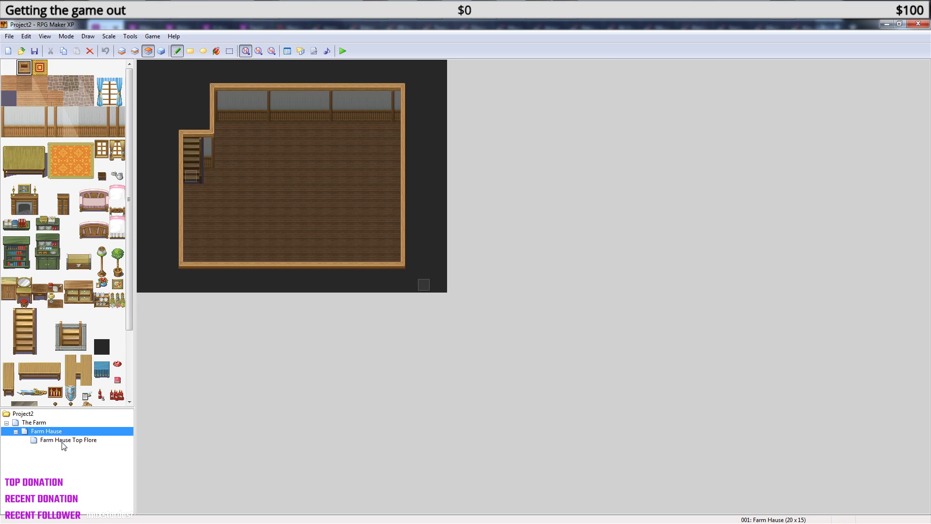
pyautogui.click(63, 440)
pyautogui.click(52, 433)
# - Cut a one-tile-wide exit passage through the south wall near the southeast corner and lay wooden floor in it on layer 1
pyautogui.rightClick(268, 176)
pyautogui.moveTo(378, 268); pyautogui.dragTo(377, 291)
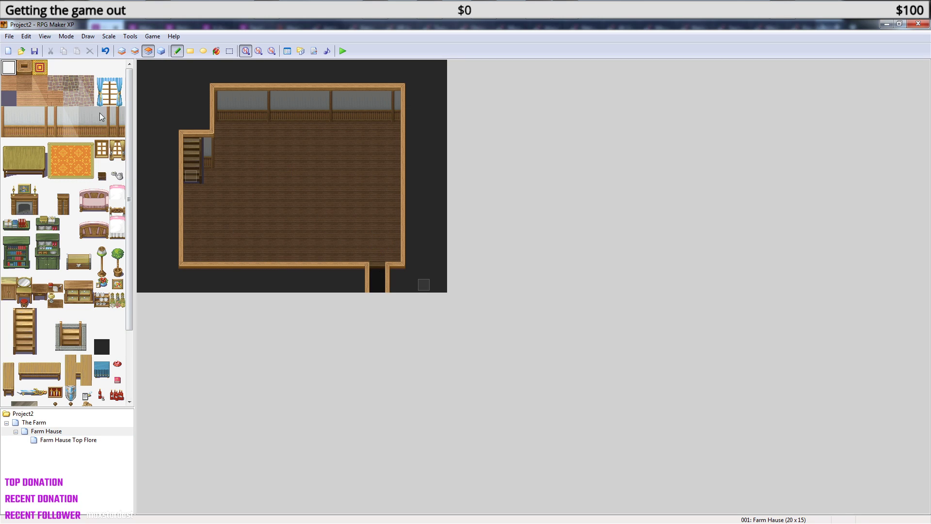
pyautogui.click(122, 51)
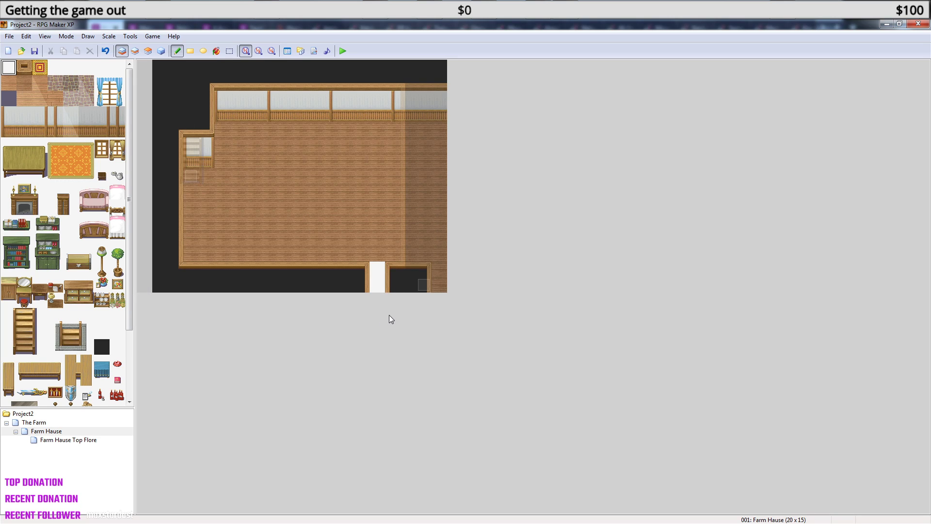
pyautogui.rightClick(382, 285)
pyautogui.click(377, 285)
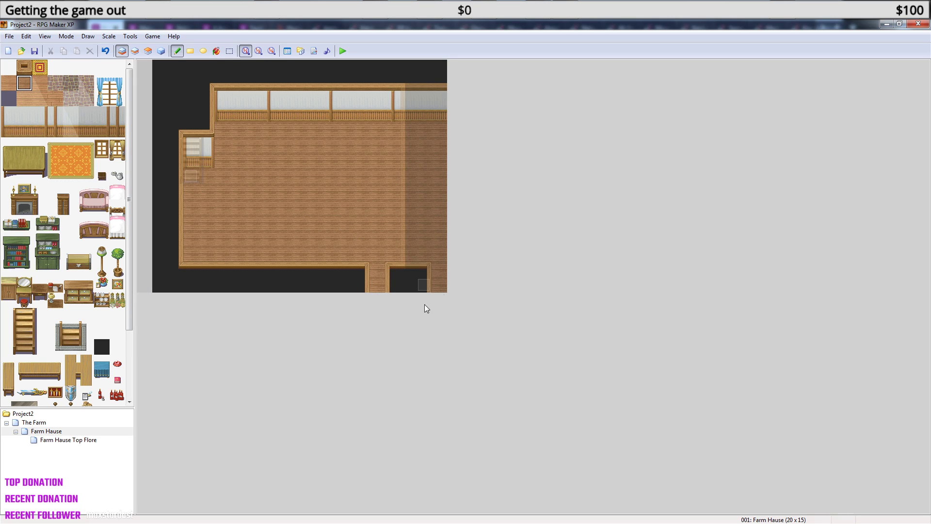
# - Cover the leftover floor east of the room with the void tile on layer 1 and move the Exit event into the new passage
pyautogui.rightClick(380, 277)
pyautogui.click(438, 285)
pyautogui.moveTo(423, 245)
pyautogui.mouseDown()
pyautogui.moveTo(420, 71)
pyautogui.moveTo(416, 291)
pyautogui.moveTo(442, 178)
pyautogui.moveTo(441, 89)
pyautogui.mouseUp()
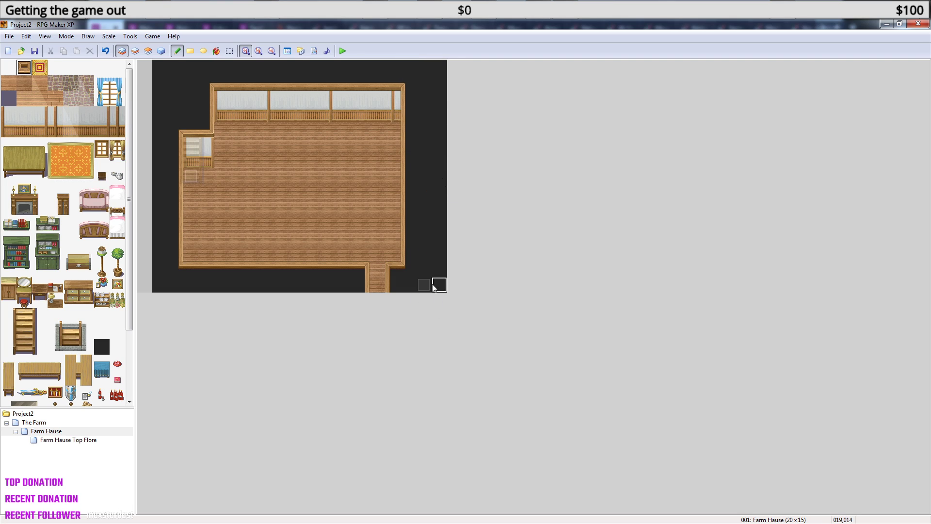
pyautogui.click(160, 52)
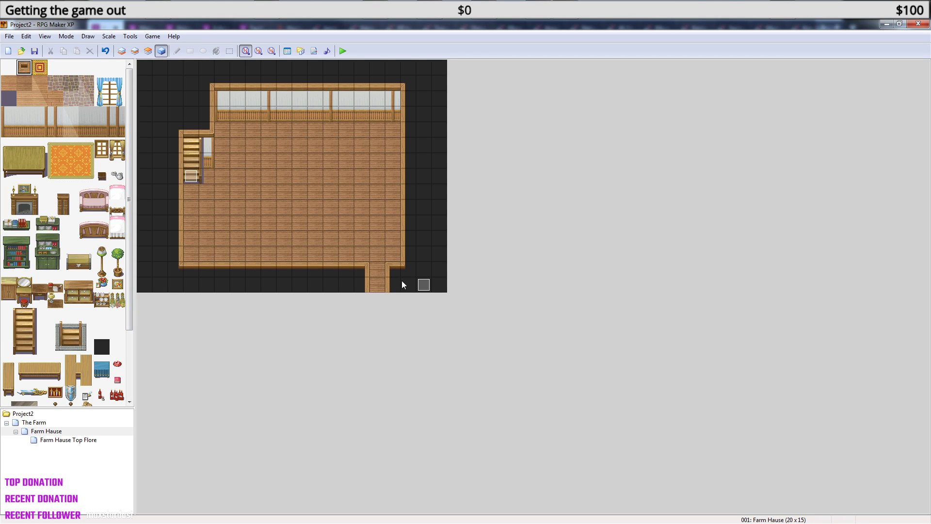
pyautogui.moveTo(427, 287); pyautogui.dragTo(383, 289)
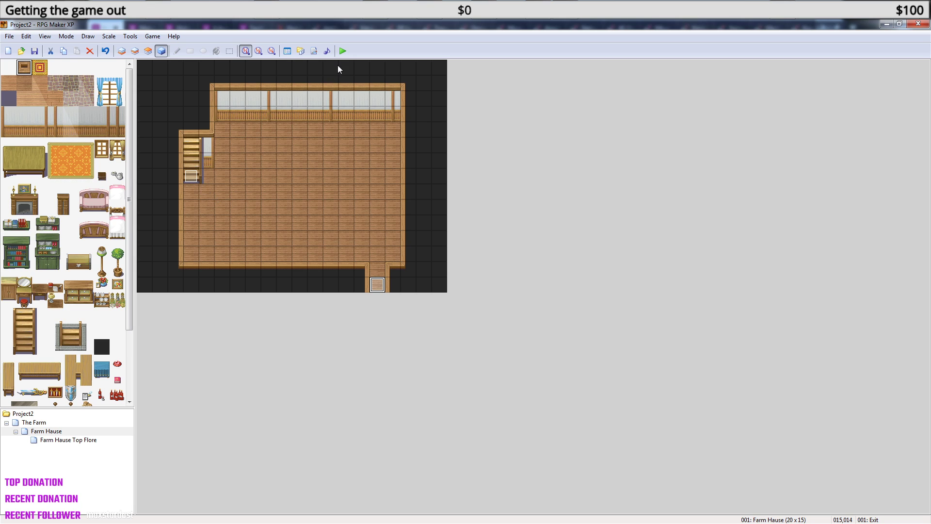
# - Retarget the Next door event's player transfer on The Farm to tile 015,013 in Farm Hause, just inside the new exit passage
pyautogui.click(40, 425)
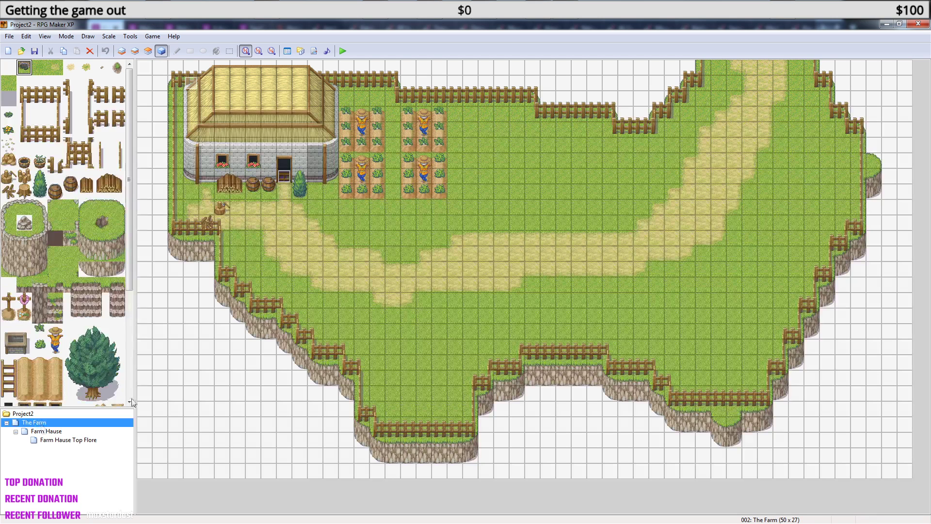
pyautogui.doubleClick(286, 178)
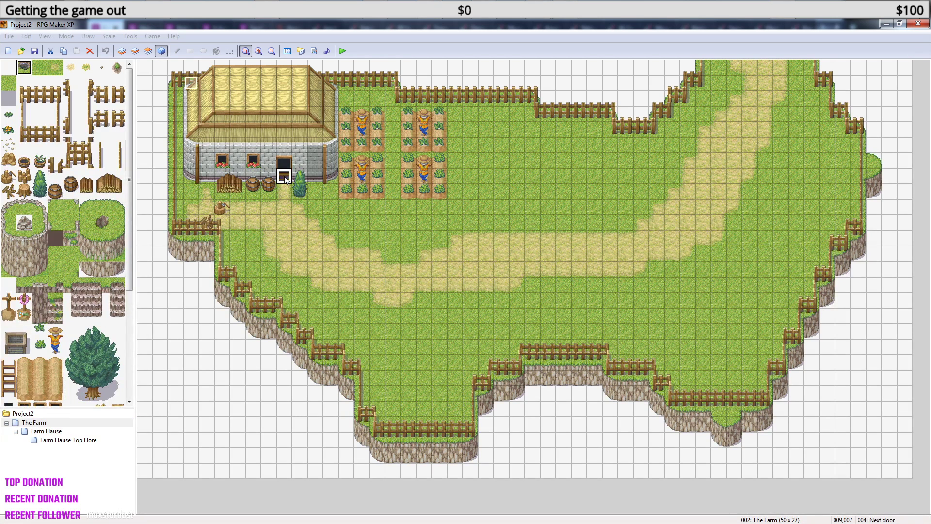
pyautogui.scroll(-1, 602, 320)
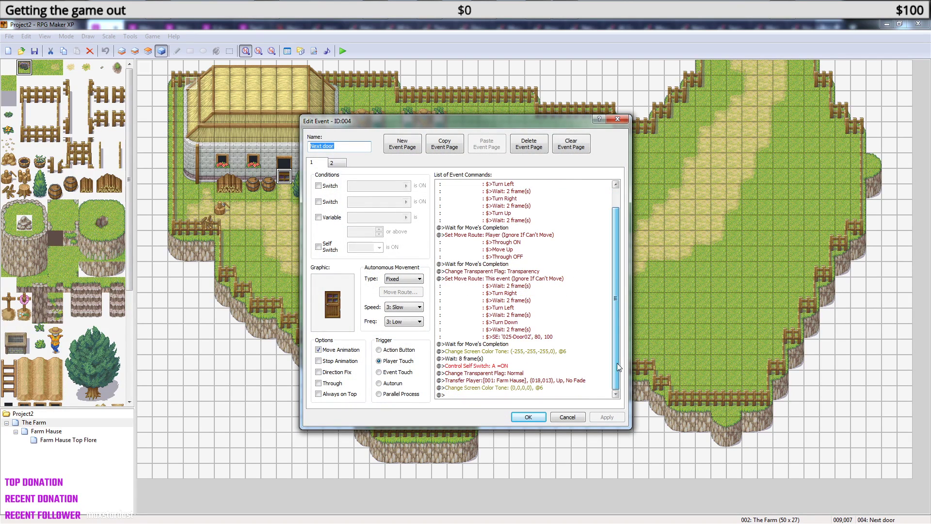
pyautogui.rightClick(553, 382)
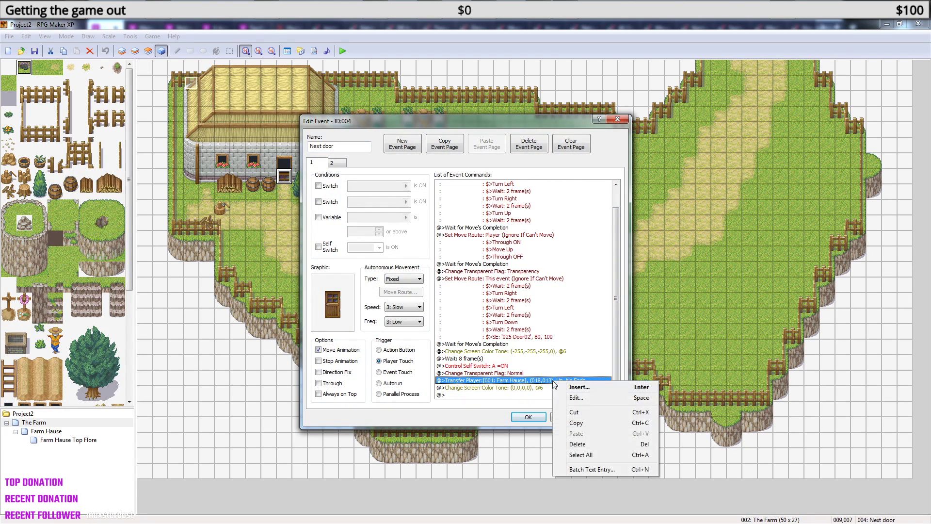
pyautogui.click(594, 400)
pyautogui.click(574, 253)
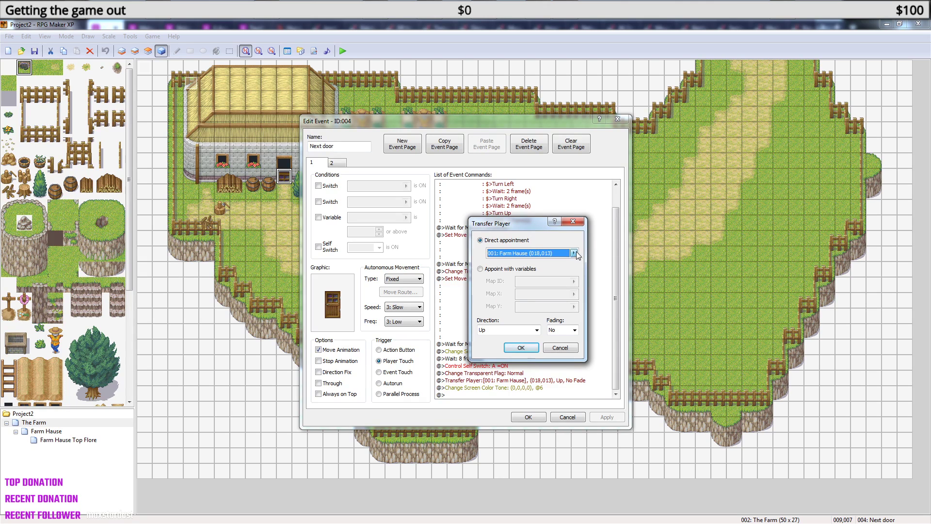
pyautogui.click(673, 382)
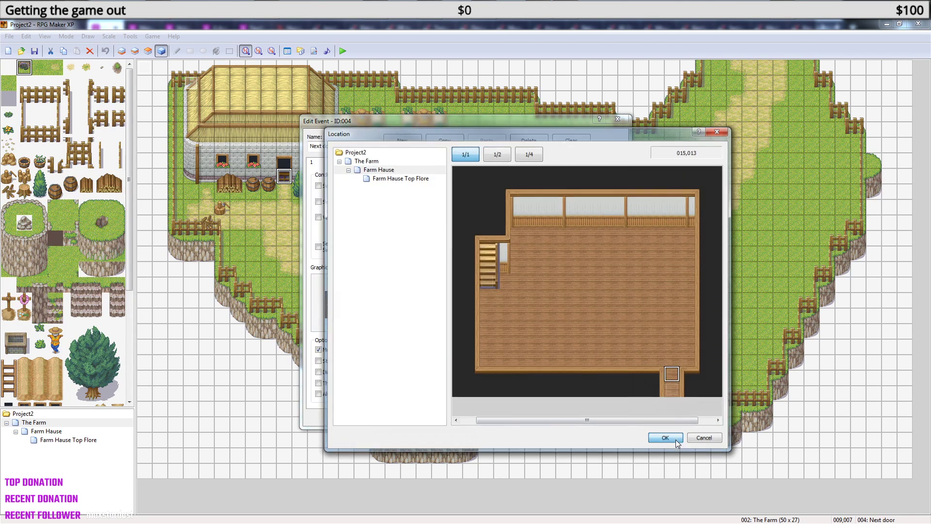
pyautogui.click(666, 439)
pyautogui.click(521, 348)
pyautogui.click(529, 417)
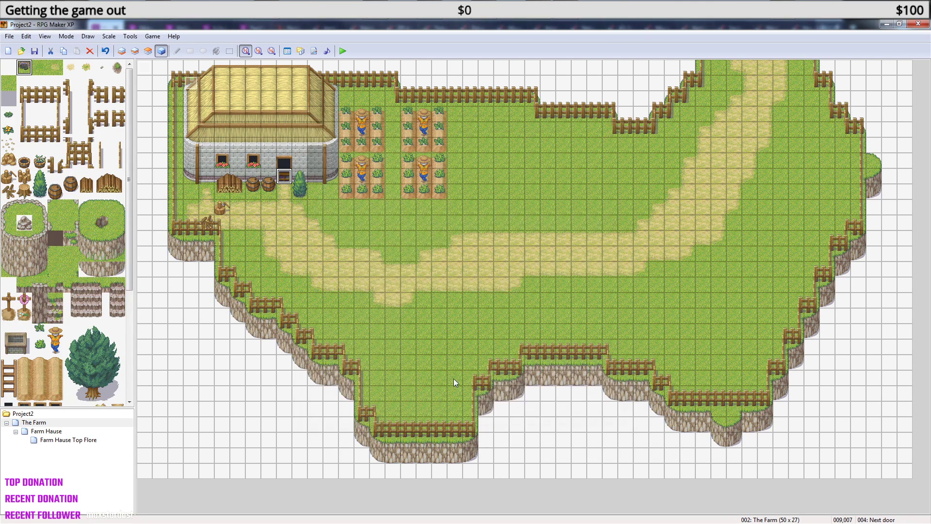
# - Set the Farm Hause staircase event's player transfer to tile 003,004 on Farm Hause Top Flore
pyautogui.click(53, 431)
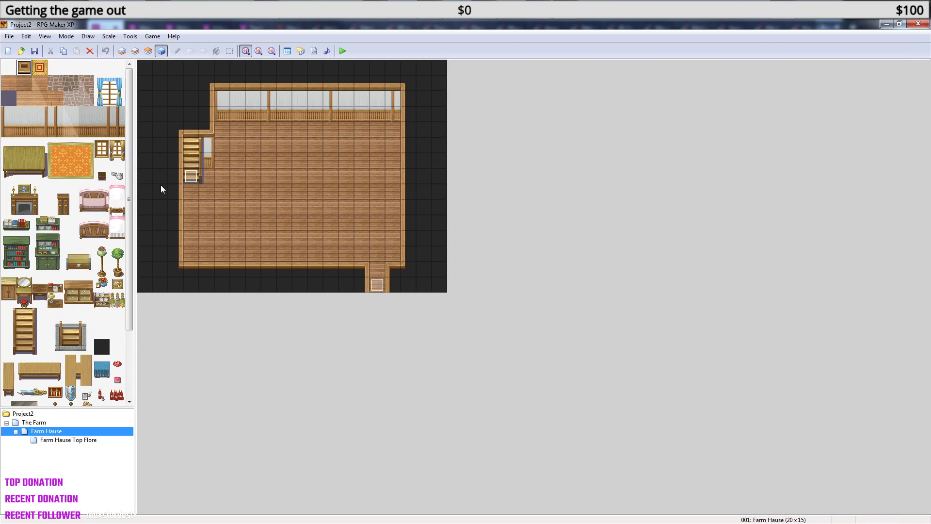
pyautogui.doubleClick(191, 178)
pyautogui.rightClick(486, 183)
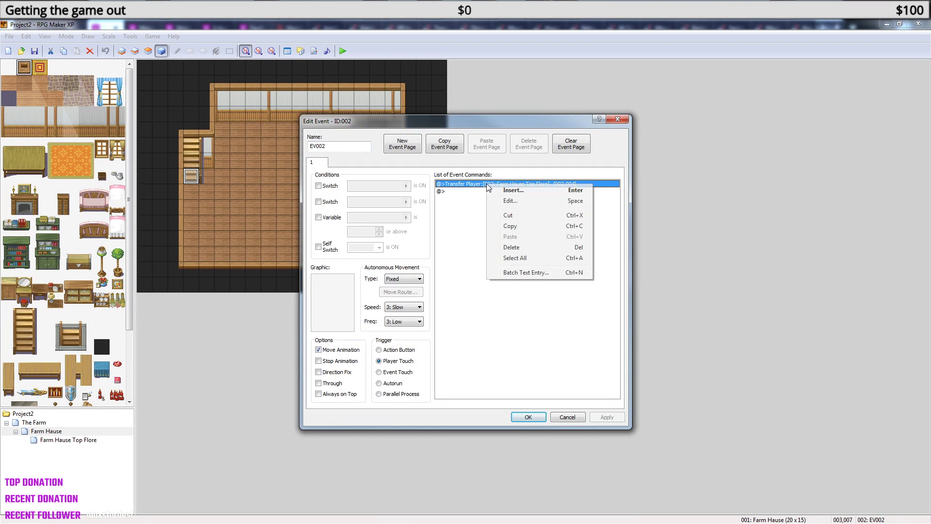
pyautogui.click(522, 200)
pyautogui.click(574, 253)
pyautogui.click(488, 240)
pyautogui.click(666, 438)
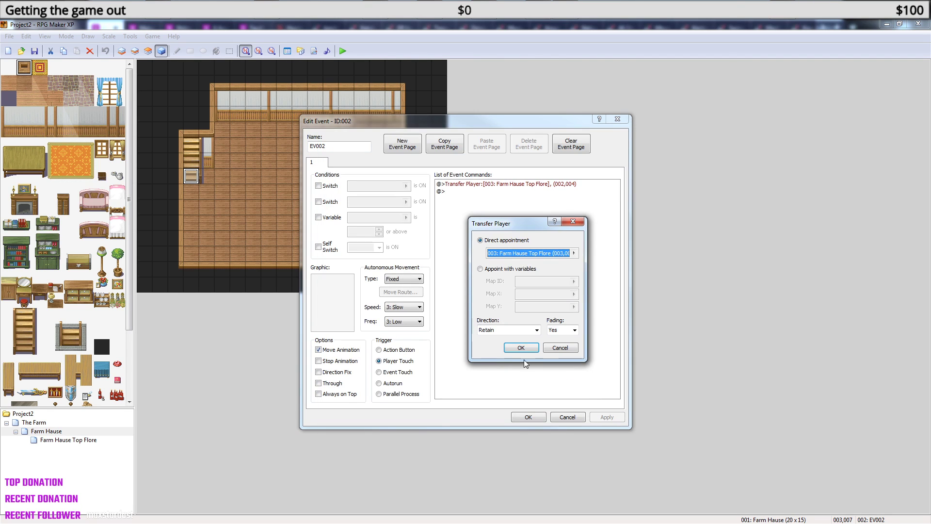
pyautogui.click(522, 348)
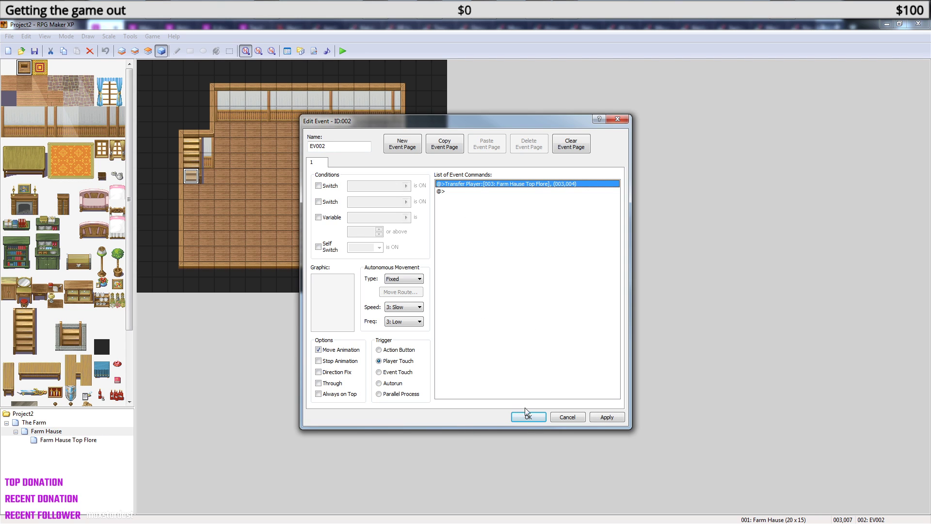
pyautogui.click(527, 416)
# - Check the Exit event's transfer destination on The Farm map against the farmhouse door and keep that tile
pyautogui.doubleClick(378, 285)
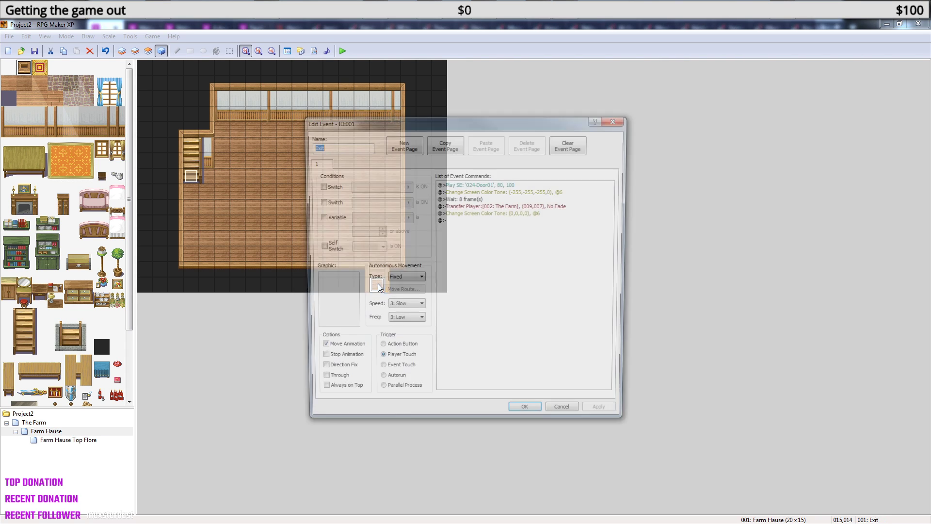
pyautogui.click(496, 206)
pyautogui.rightClick(498, 211)
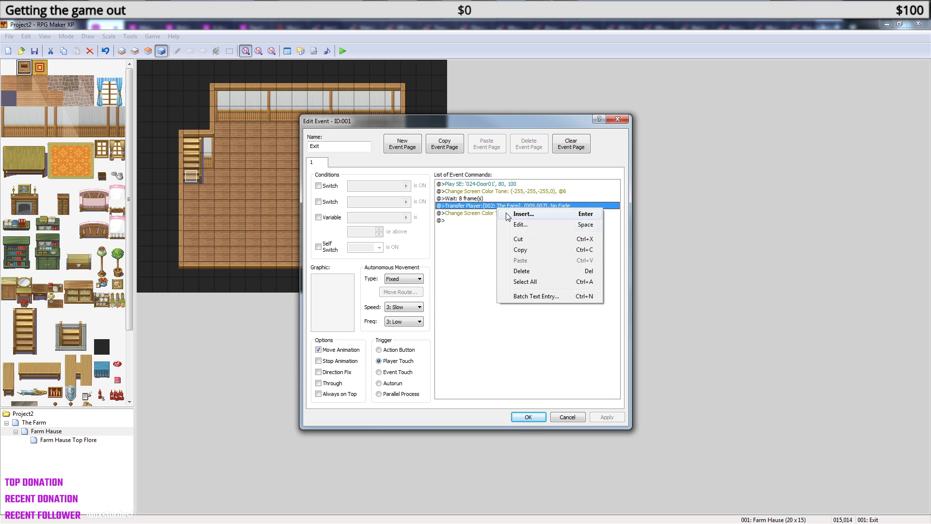
pyautogui.click(516, 224)
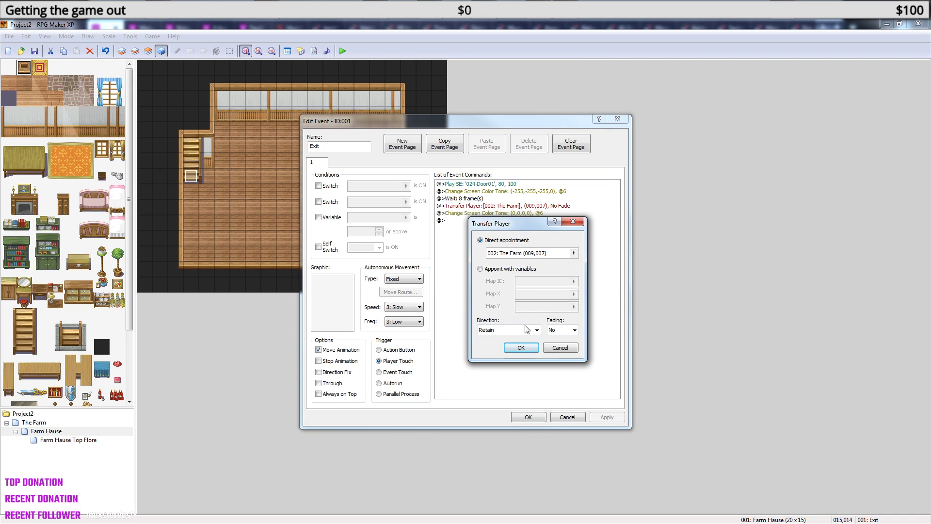
pyautogui.click(573, 253)
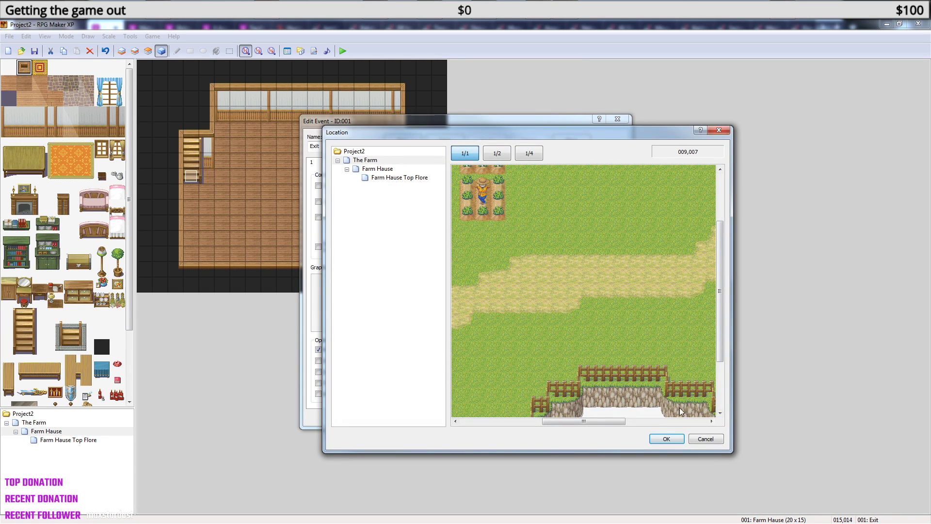
pyautogui.moveTo(609, 420); pyautogui.dragTo(531, 421)
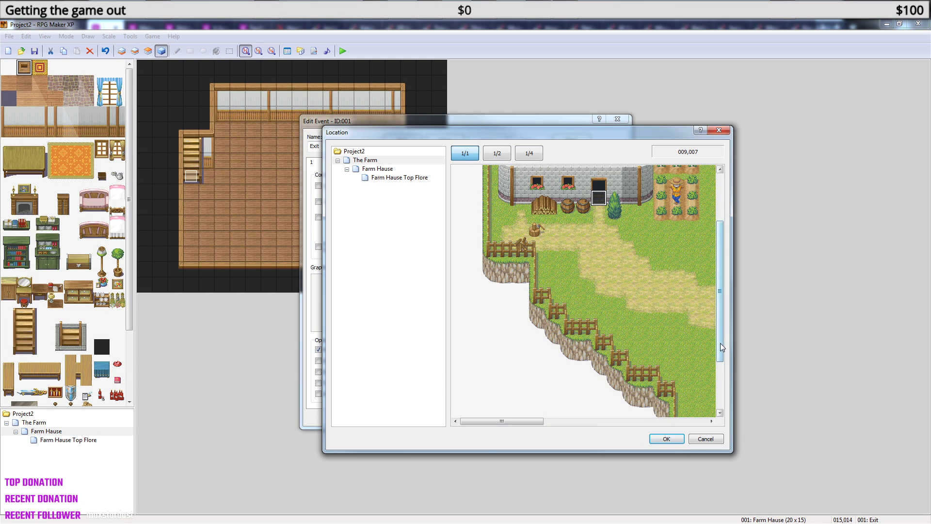
pyautogui.moveTo(720, 343); pyautogui.dragTo(721, 301)
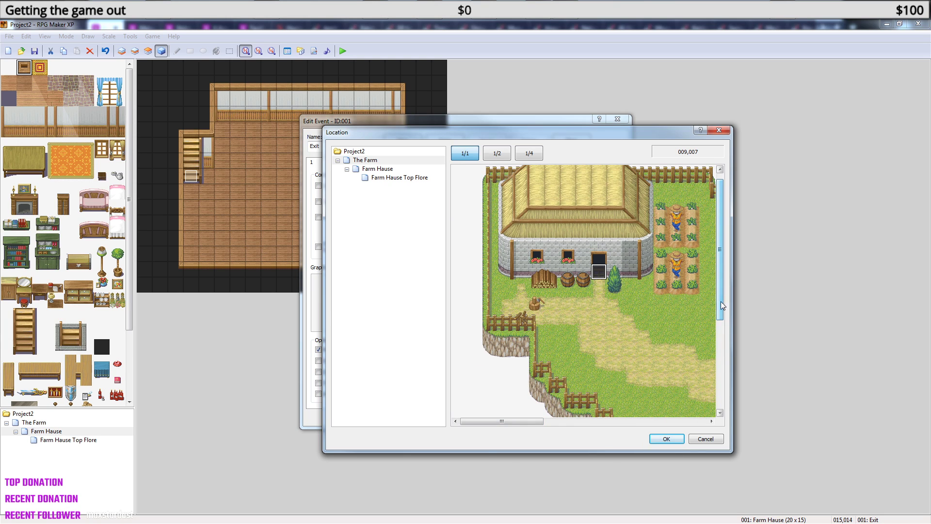
pyautogui.click(667, 439)
pyautogui.click(532, 349)
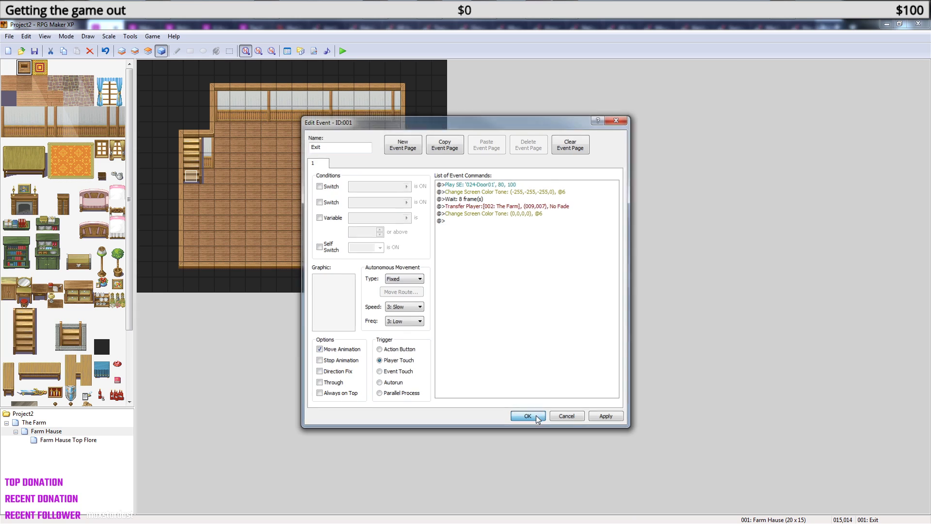
pyautogui.click(536, 415)
# - Set the staircase event's player transfer on Farm Hause Top Flore to tile 003,008 in Farm Hause
pyautogui.click(67, 440)
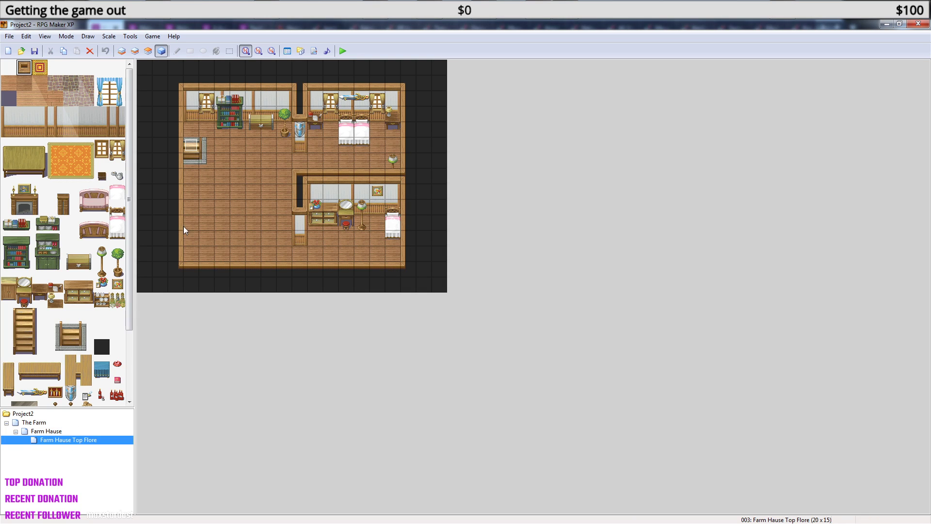
pyautogui.doubleClick(191, 147)
pyautogui.click(497, 185)
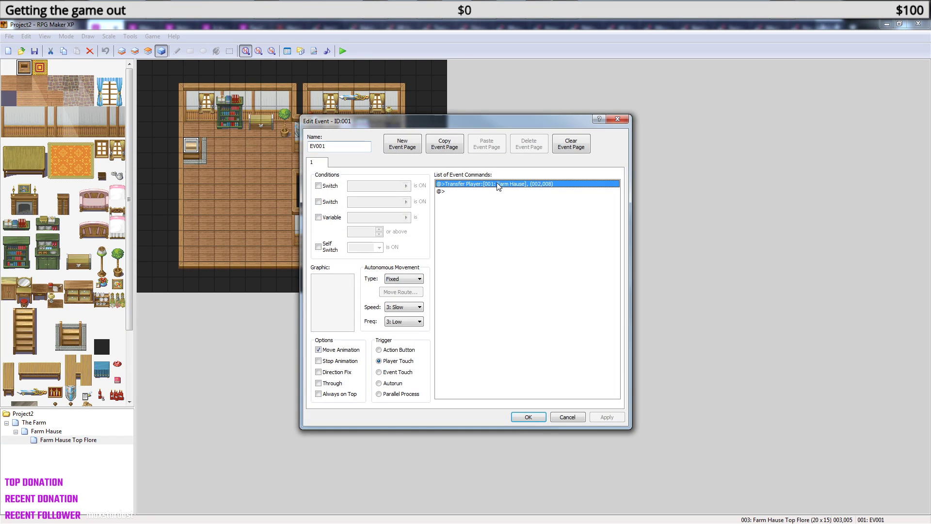
pyautogui.rightClick(499, 186)
pyautogui.click(524, 201)
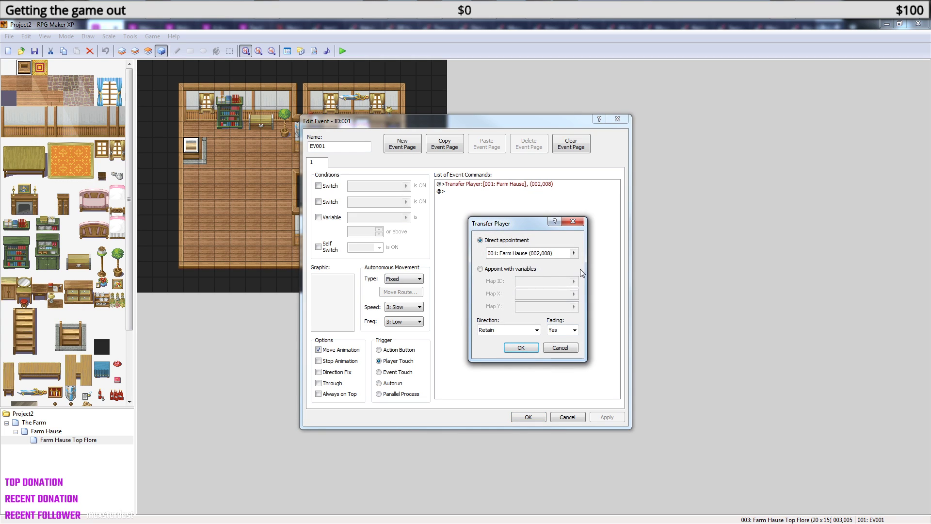
pyautogui.click(574, 253)
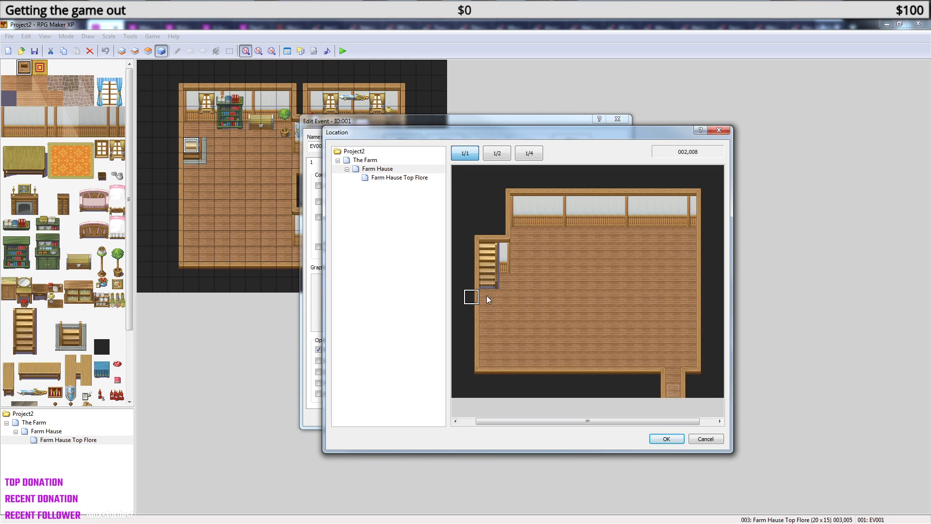
pyautogui.click(667, 439)
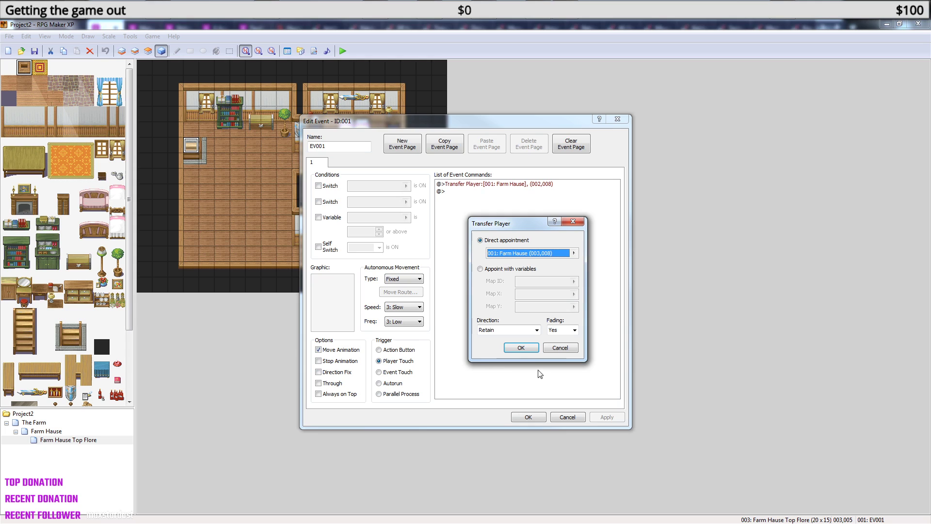
pyautogui.click(526, 352)
pyautogui.click(526, 416)
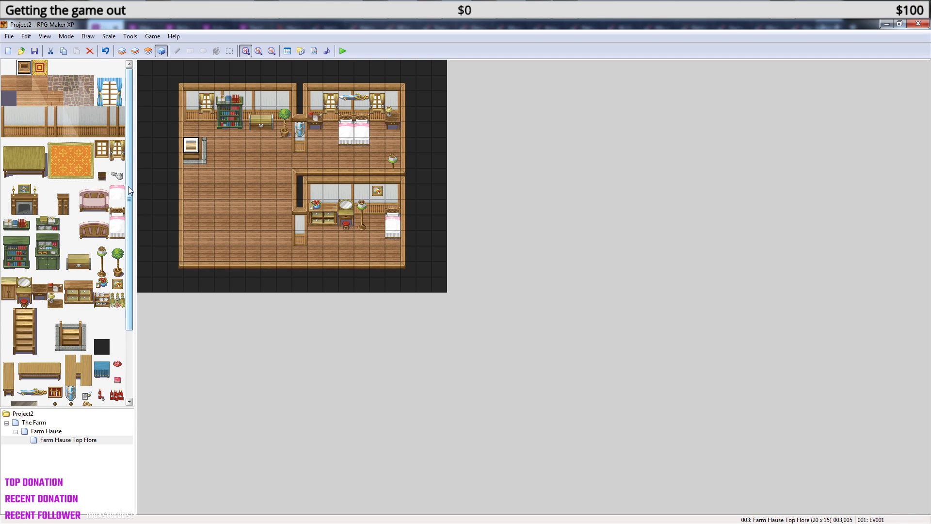
# - Place the table with the green cloth on layer 3 in the open southwest area of the top floor
pyautogui.moveTo(12, 153); pyautogui.dragTo(39, 173)
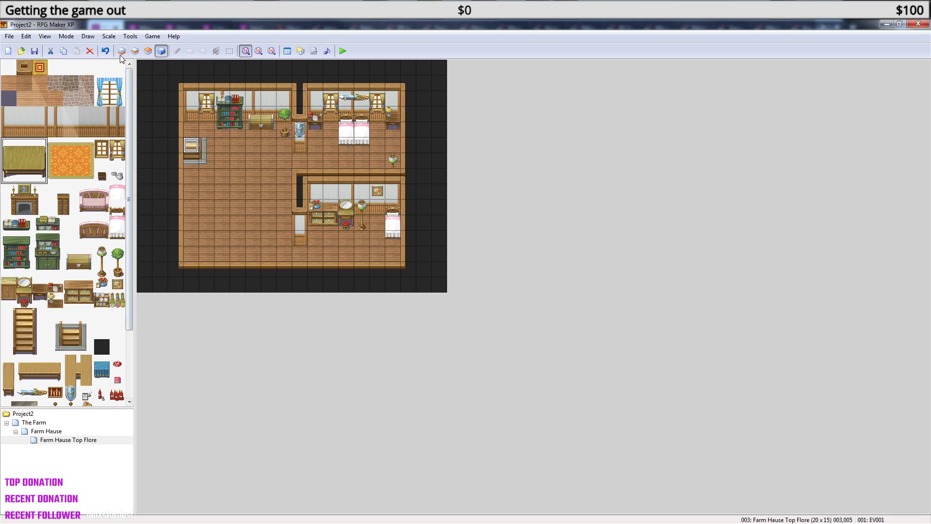
pyautogui.click(148, 51)
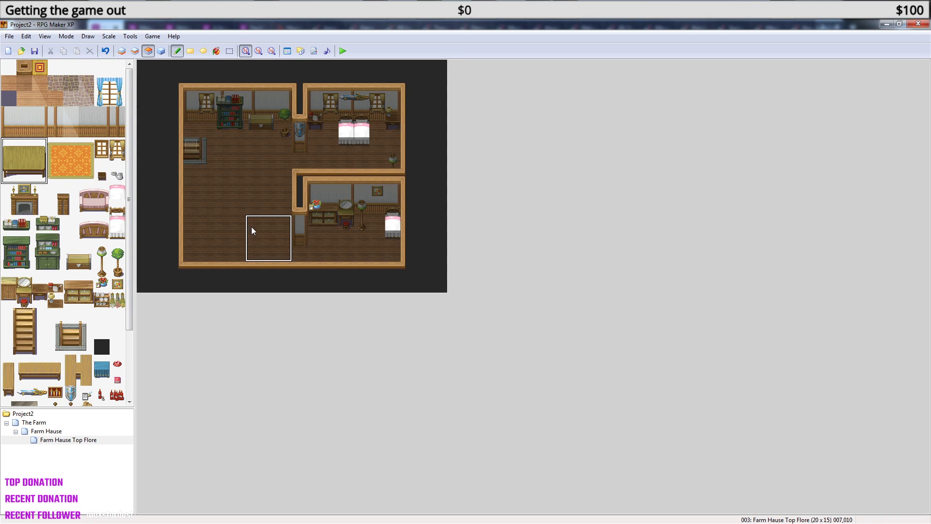
pyautogui.click(225, 197)
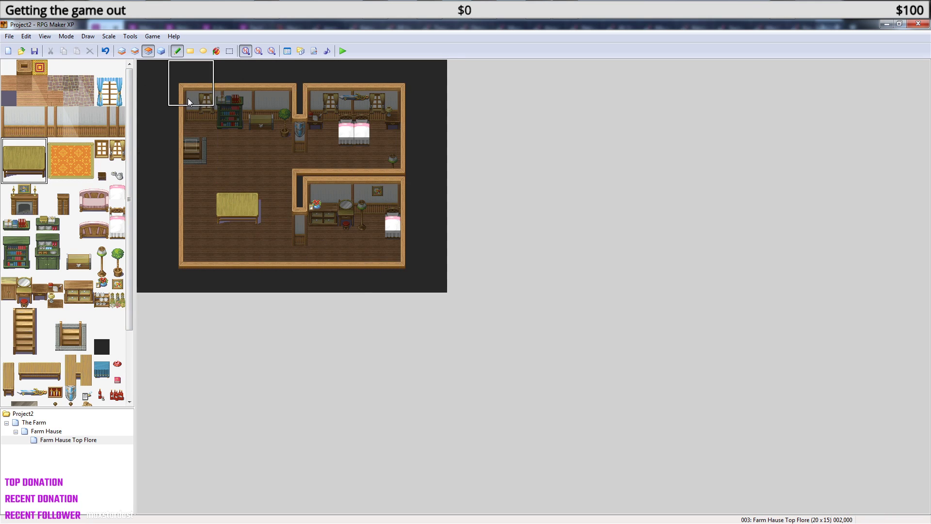
# - Lay the orange patterned rug on layer 2 directly beneath the green-clothed table and view it with all layers shown
pyautogui.click(135, 51)
pyautogui.moveTo(50, 142); pyautogui.dragTo(86, 175)
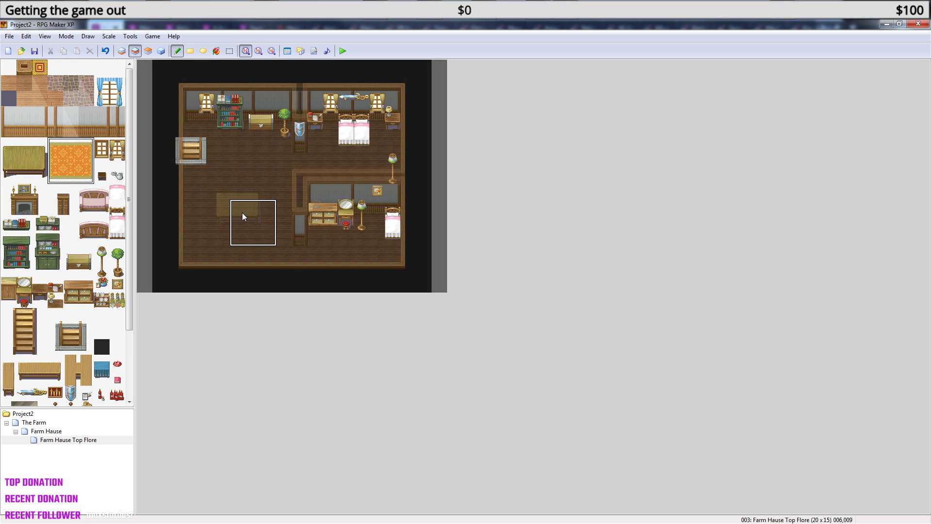
pyautogui.click(231, 194)
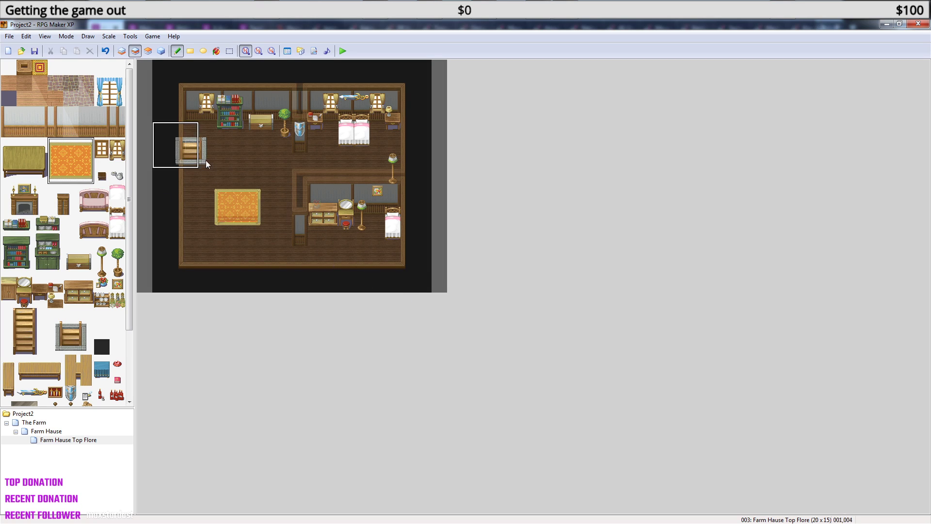
pyautogui.click(161, 51)
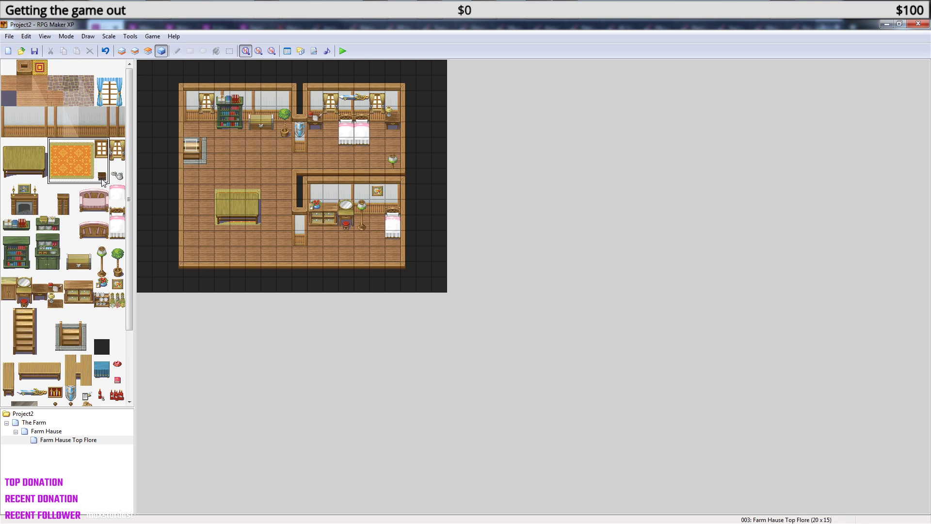
# - Extend the orange rug one tile south on layer 2 and patch its inner border with copied rug pattern
pyautogui.click(134, 51)
pyautogui.click(223, 209)
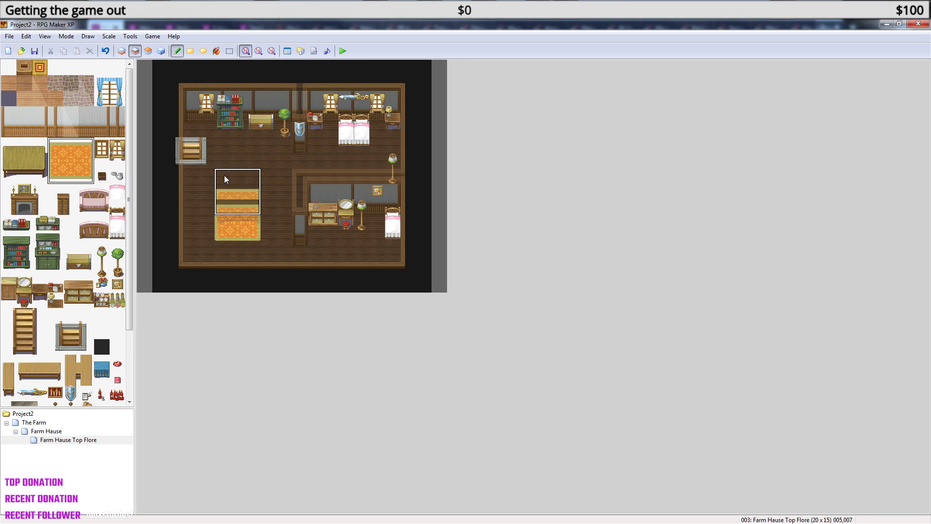
pyautogui.moveTo(223, 221); pyautogui.dragTo(251, 224, button='right')
pyautogui.click(252, 207)
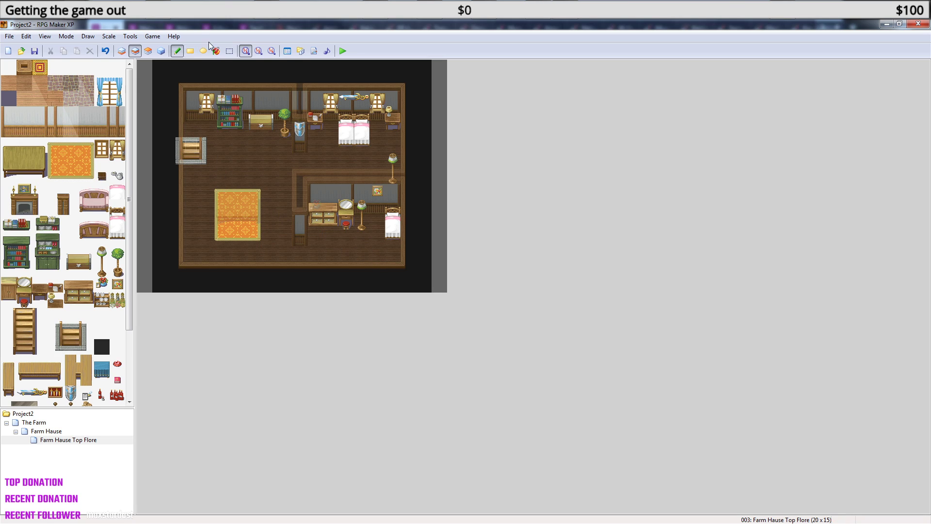
# - View the finished rug and table with all layers shown, save the changes to Project2 and start a playtest
pyautogui.click(161, 51)
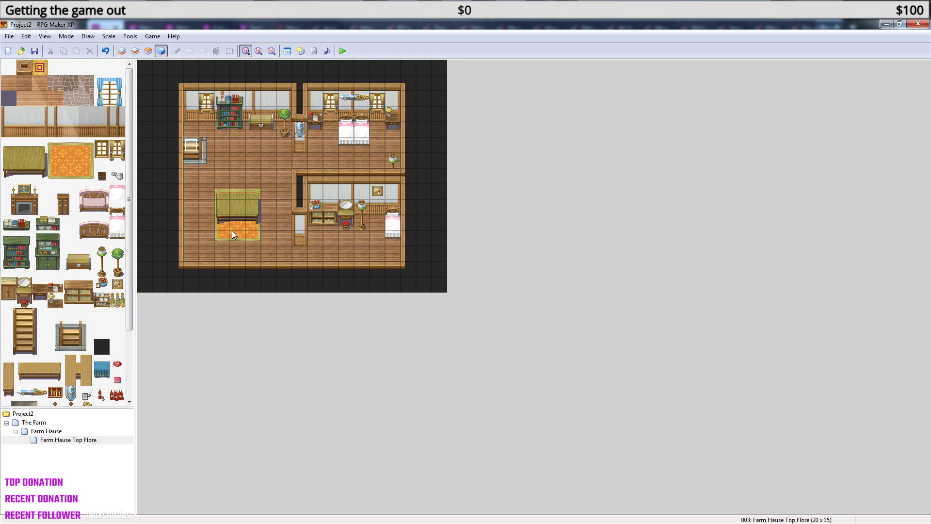
pyautogui.click(342, 51)
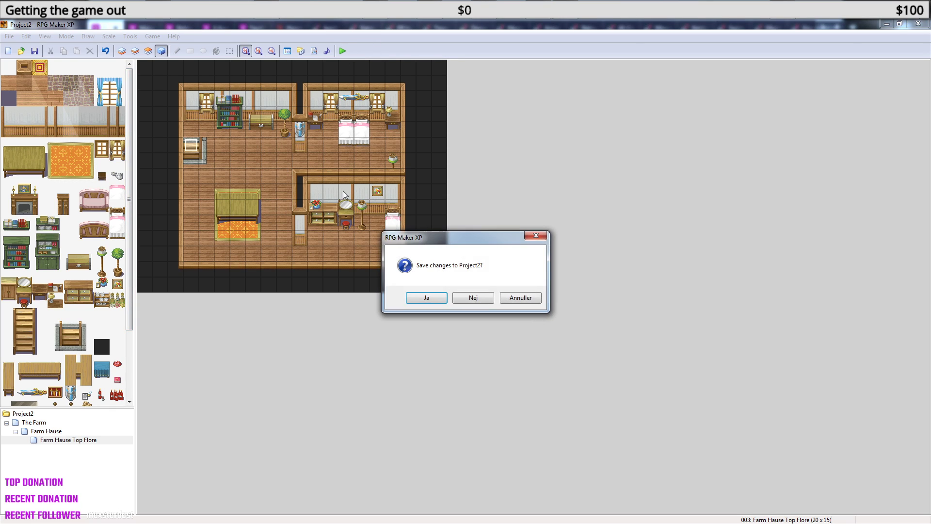
pyautogui.click(436, 303)
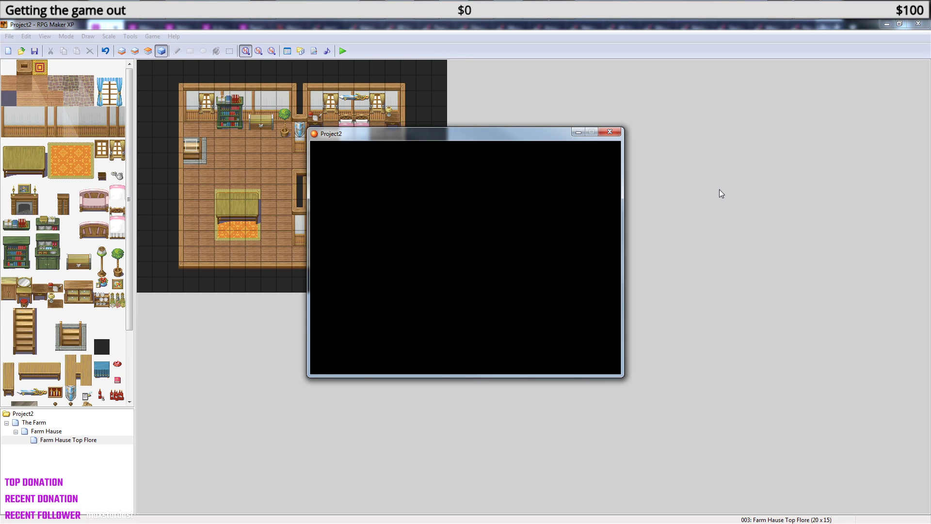
# - Begin a new game and walk the character around the southeast bedroom in front of the dressing table
pyautogui.press('Return')
pyautogui.press('Left')
pyautogui.press('Down')
pyautogui.press('Left')
pyautogui.press('Left')
pyautogui.press('Right')
pyautogui.press('Right')
pyautogui.press('Up')
pyautogui.press('Down')
pyautogui.press('Left')
pyautogui.press('Left')
pyautogui.press('Up')
pyautogui.press('Left')
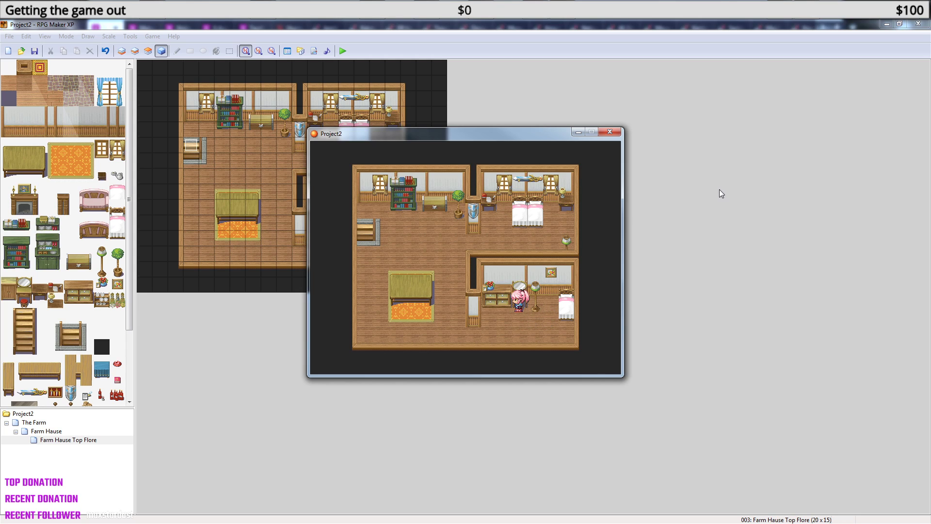
# - Walk the character out of the southeast bedroom and up to the double bed in the northeast bedroom
pyautogui.press('Down')
pyautogui.press('Left')
pyautogui.press('Left')
pyautogui.press('Down')
pyautogui.press('Left')
pyautogui.press('Up')
pyautogui.press('Up')
pyautogui.press('Up')
pyautogui.press('Up')
pyautogui.press('Up')
pyautogui.press('Up')
pyautogui.press('Right')
pyautogui.press('Right')
pyautogui.press('Right')
pyautogui.press('Right')
pyautogui.press('Up')
pyautogui.press('Up')
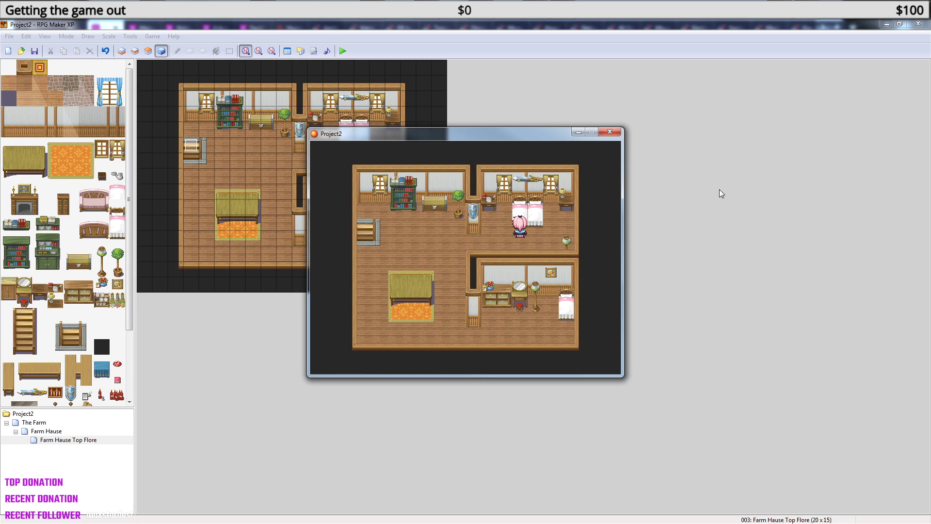
# - Walk the character back and forth around the double bed to test movement beside the furniture
pyautogui.press('Left')
pyautogui.press('Right')
pyautogui.press('Right')
pyautogui.press('Right')
pyautogui.press('Left')
pyautogui.press('Left')
pyautogui.press('Left')
pyautogui.press('Right')
pyautogui.press('Right')
pyautogui.press('Right')
# - Walk the character from the northeast bedroom to the north edge of the green-clothed table
pyautogui.press('Left')
pyautogui.press('Left')
pyautogui.press('Left')
pyautogui.press('Left')
pyautogui.press('Left')
pyautogui.press('Down')
pyautogui.press('Down')
pyautogui.press('Down')
pyautogui.press('Left')
pyautogui.press('Left')
pyautogui.press('Left')
pyautogui.press('Down')
pyautogui.press('Left')
pyautogui.press('Left')
pyautogui.press('Left')
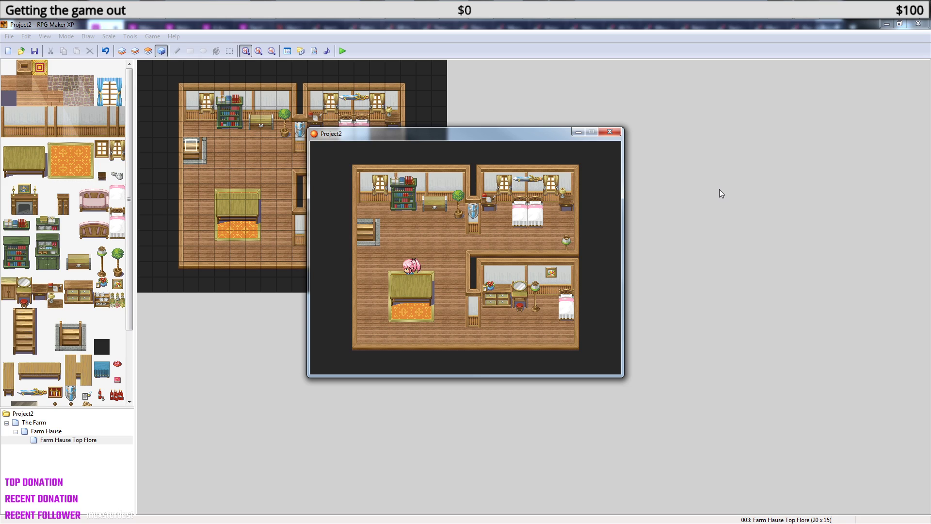
# - Test movement around the green-clothed table, and take the top-floor staircase down to the ground floor
pyautogui.press('Down')
pyautogui.press('Down')
pyautogui.press('Right')
pyautogui.press('Right')
pyautogui.press('Right')
pyautogui.press('Up')
pyautogui.press('Up')
pyautogui.press('Up')
pyautogui.press('Up')
pyautogui.press('Up')
pyautogui.press('Up')
pyautogui.press('Left')
pyautogui.press('Left')
pyautogui.press('Left')
pyautogui.press('Left')
pyautogui.press('Left')
pyautogui.press('Down')
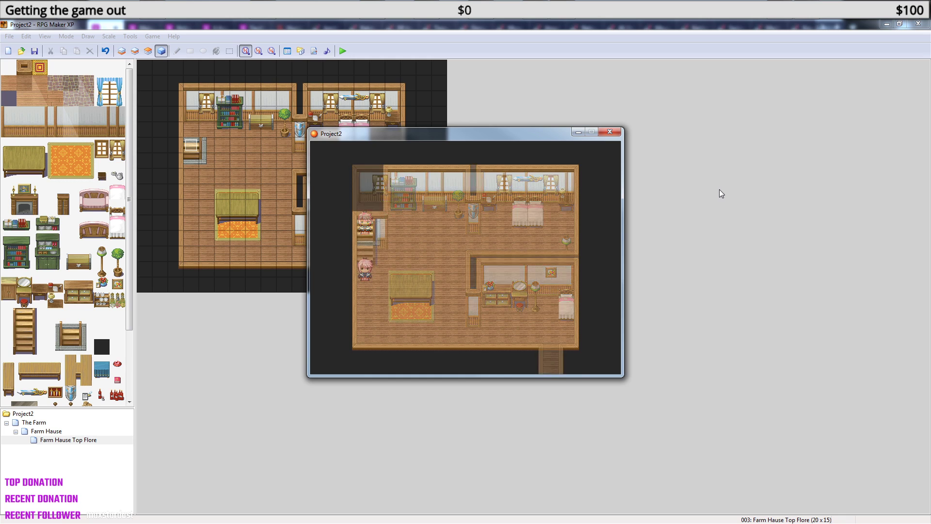
# - Go up and down the stairs several times to test the transfers between both farmhouse floors
pyautogui.press('Down')
pyautogui.press('Up')
pyautogui.press('Down')
pyautogui.press('Up')
pyautogui.press('Down')
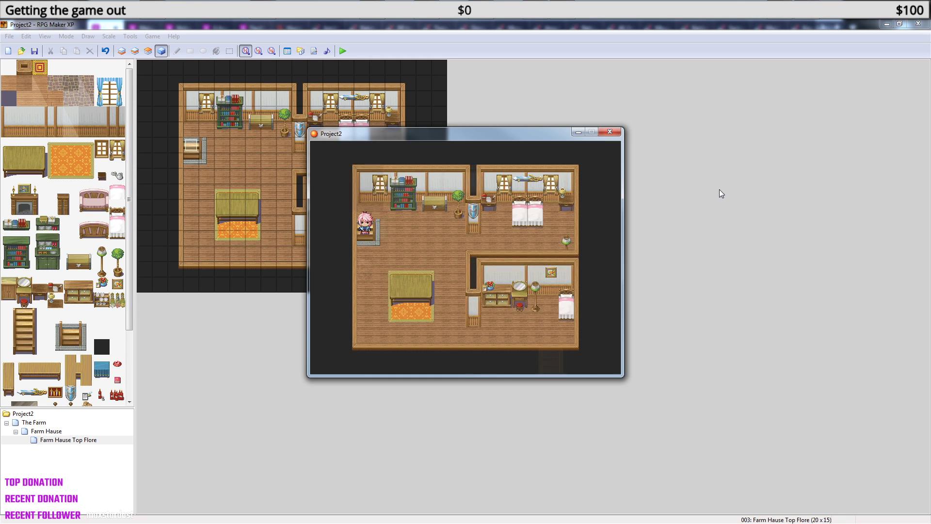
pyautogui.press('Down')
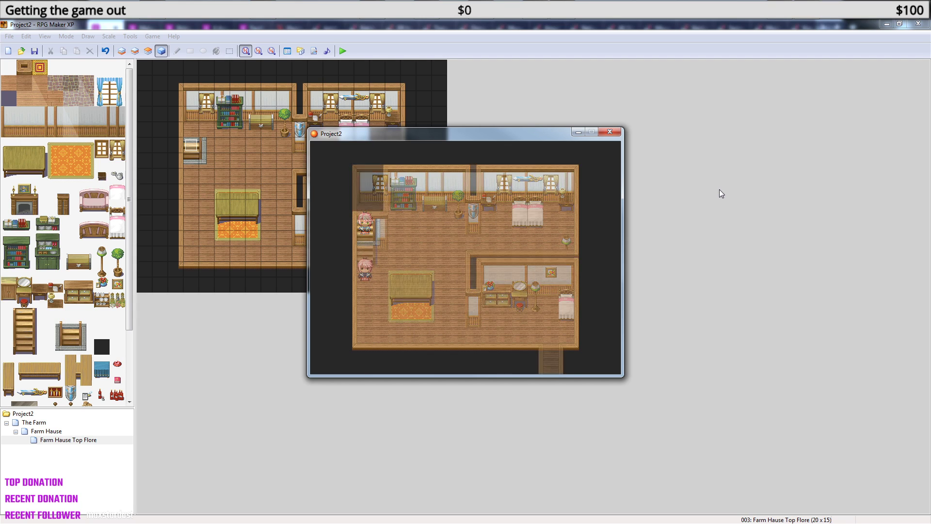
# - Walk the character across the ground floor to the east wall and leave the farmhouse through the south exit
pyautogui.press('Right')
pyautogui.press('Right')
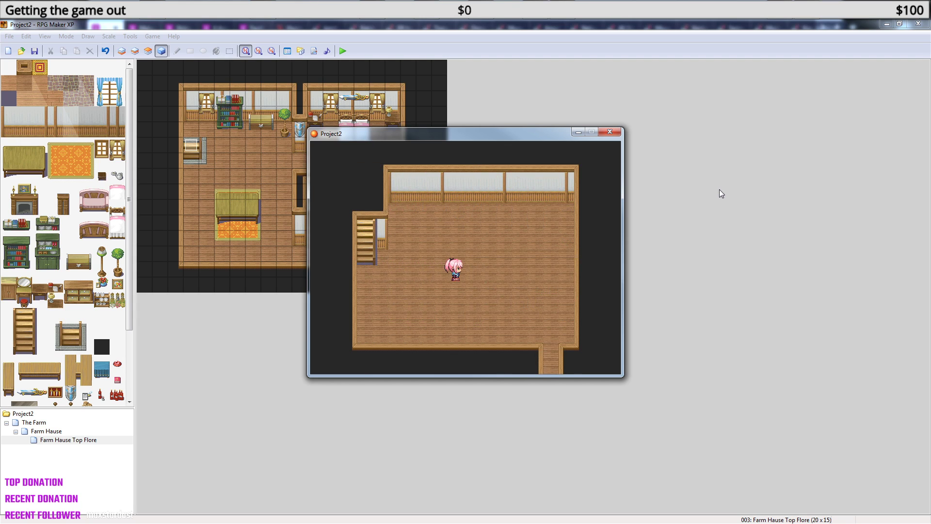
pyautogui.press('Right')
pyautogui.press('Up')
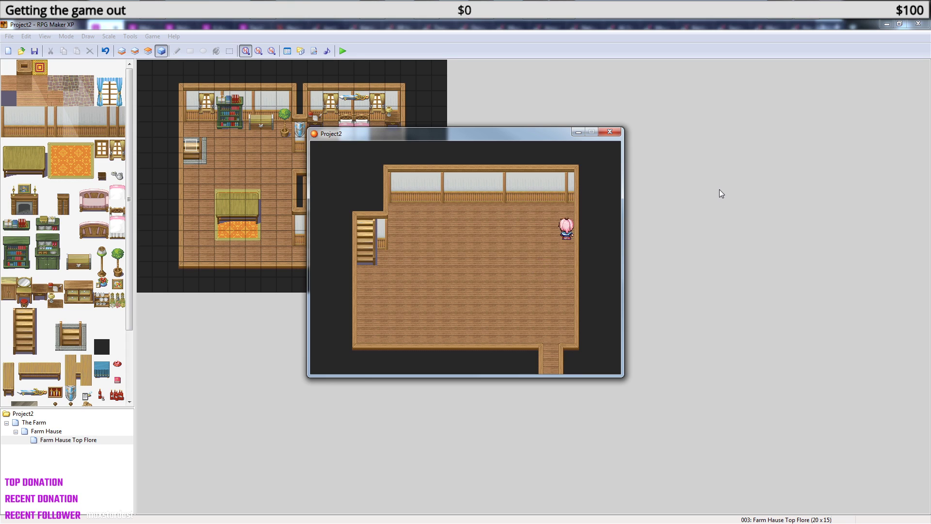
pyautogui.press('Down')
pyautogui.press('Down')
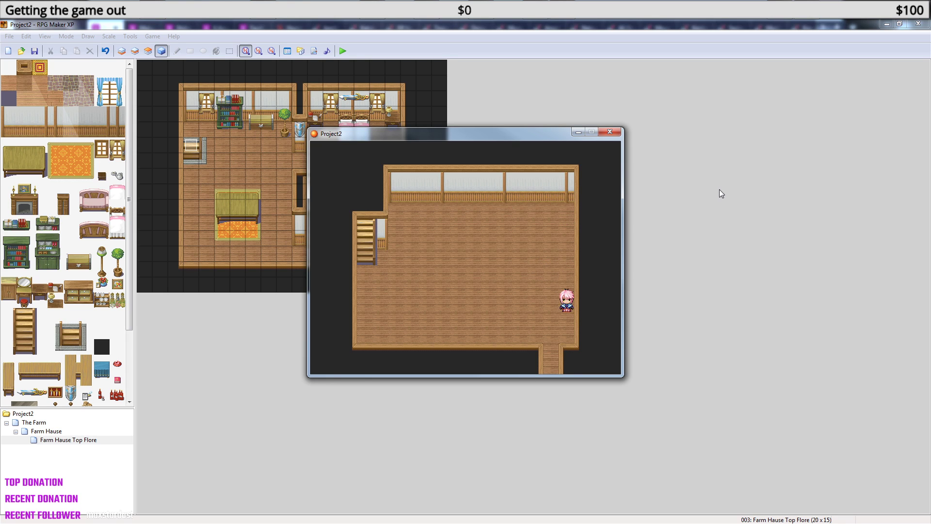
pyautogui.press('Left')
pyautogui.press('Down')
pyautogui.press('Down')
# - Walk the character around the crop plots, behind the farmhouse and to the woodpile, and end the playtest
pyautogui.press('Right')
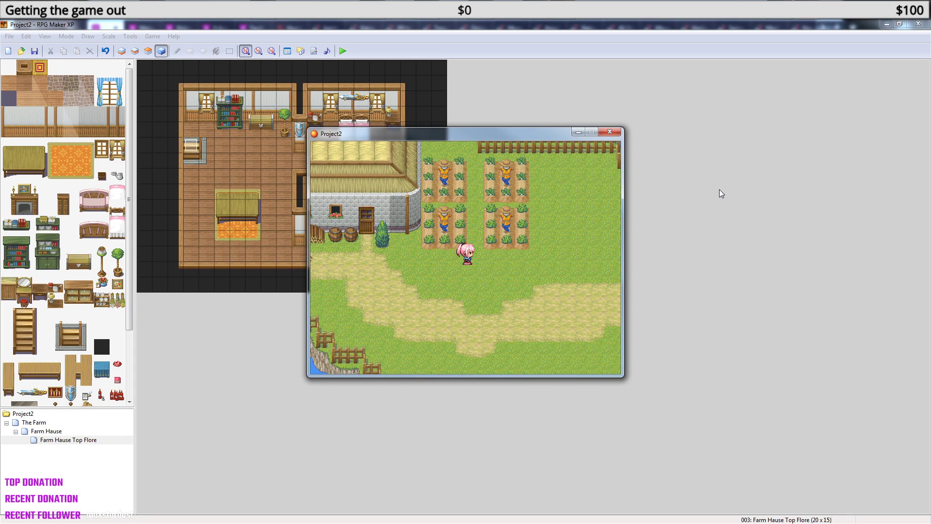
pyautogui.press('Up')
pyautogui.press('Up')
pyautogui.press('Left')
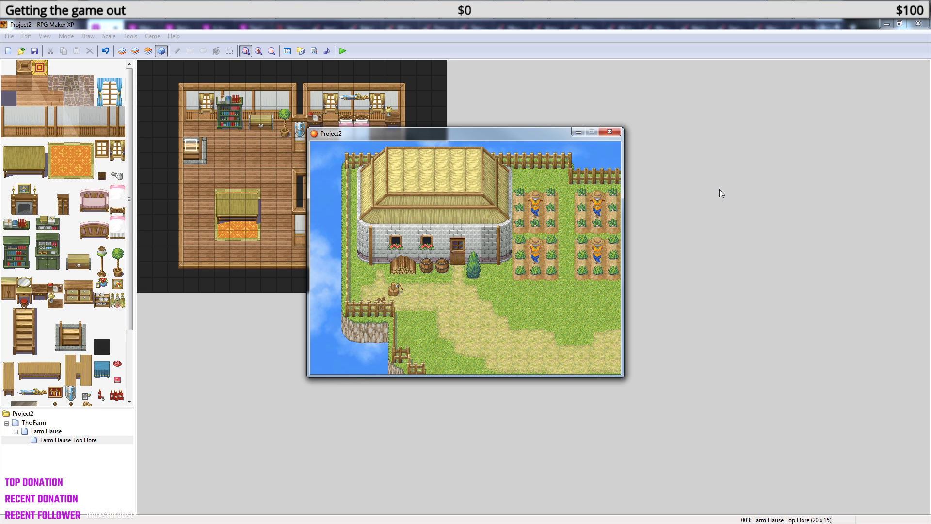
pyautogui.press('Return')
pyautogui.press('Return')
pyautogui.press('Right')
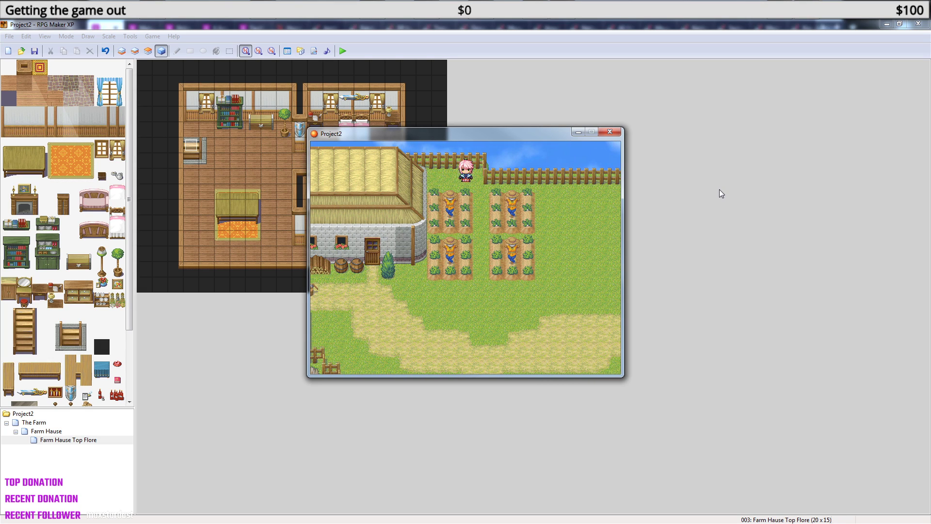
pyautogui.press('Down')
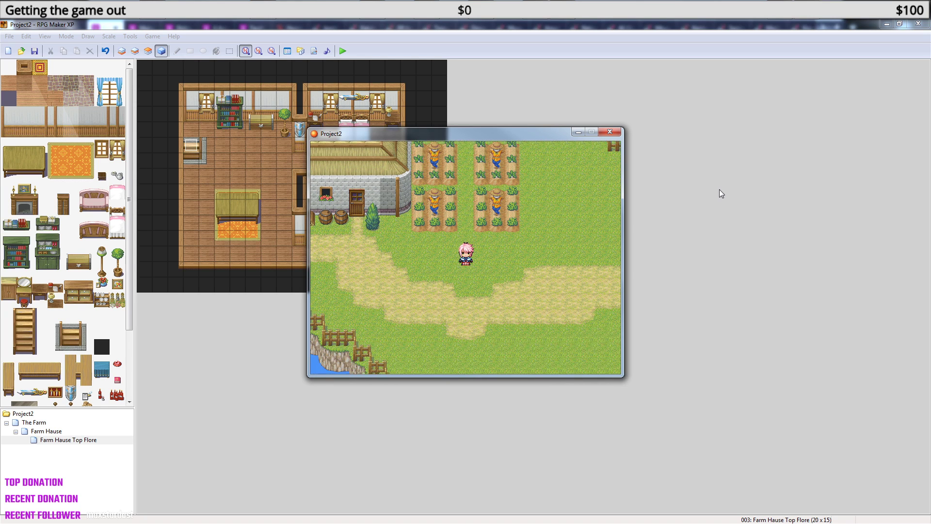
pyautogui.press('Left')
pyautogui.press('Up')
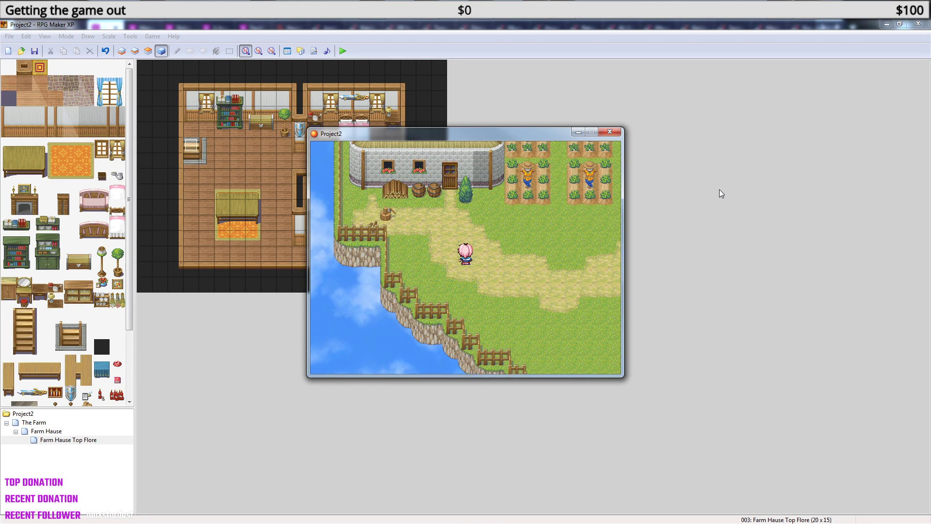
pyautogui.press('Left')
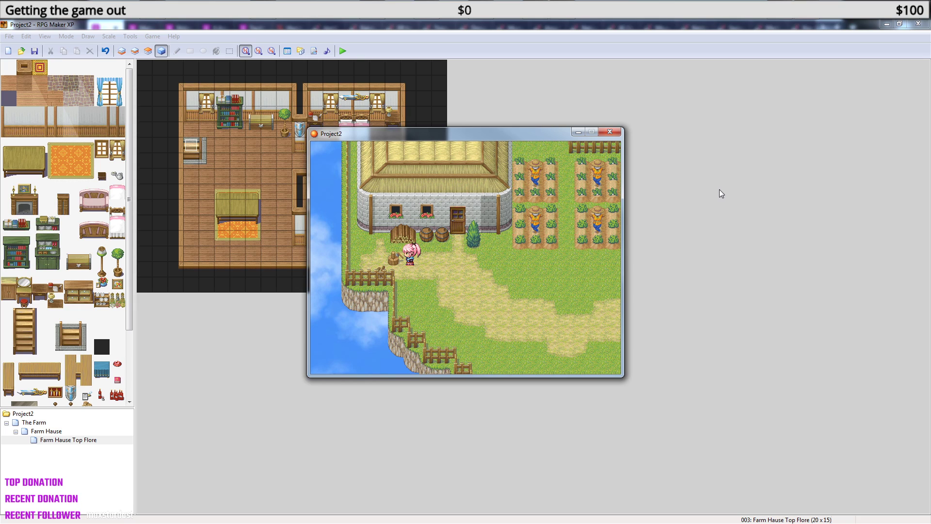
pyautogui.click(610, 132)
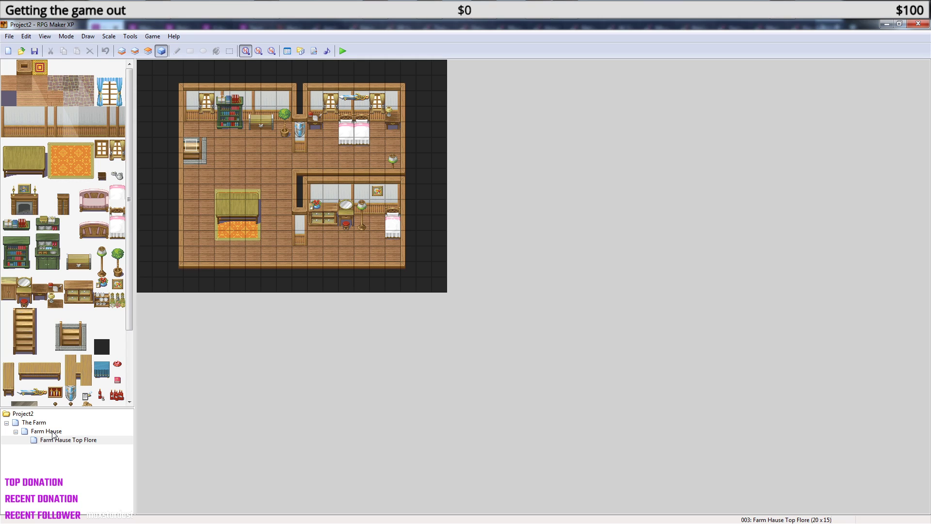
# - Open the top floor's stair event and insert a Play SE command before its Transfer Player command
pyautogui.doubleClick(196, 148)
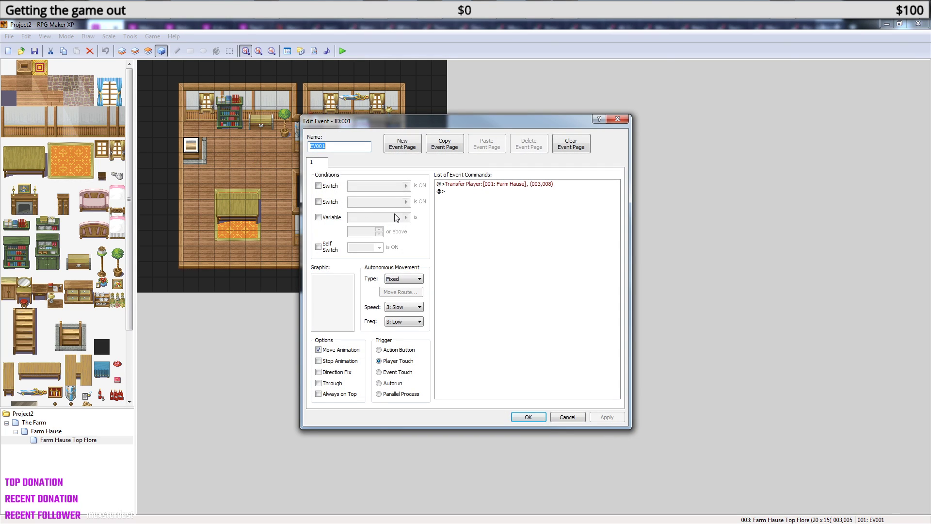
pyautogui.click(502, 185)
pyautogui.rightClick(502, 184)
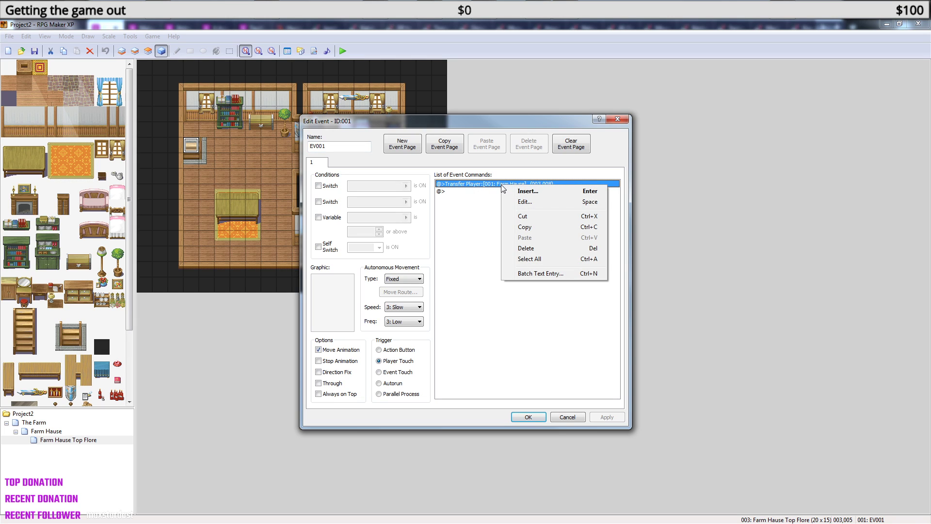
pyautogui.click(515, 190)
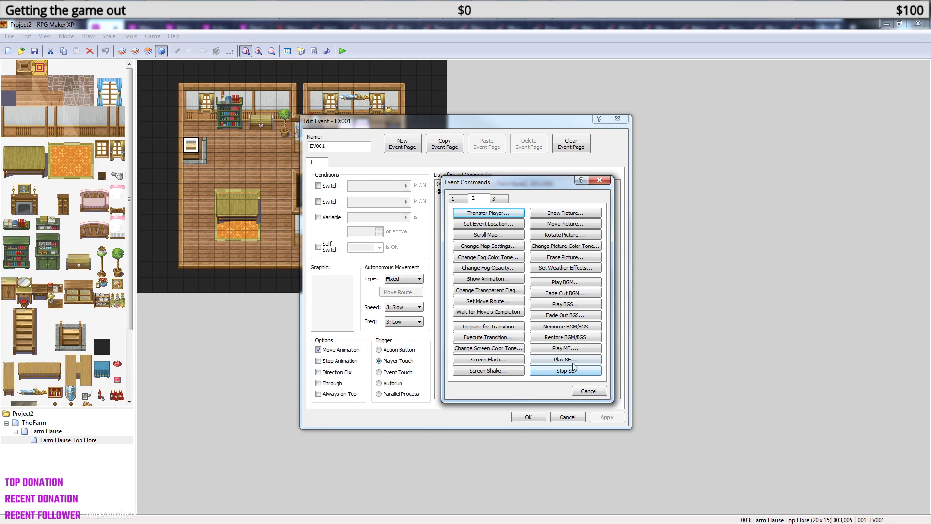
pyautogui.click(572, 361)
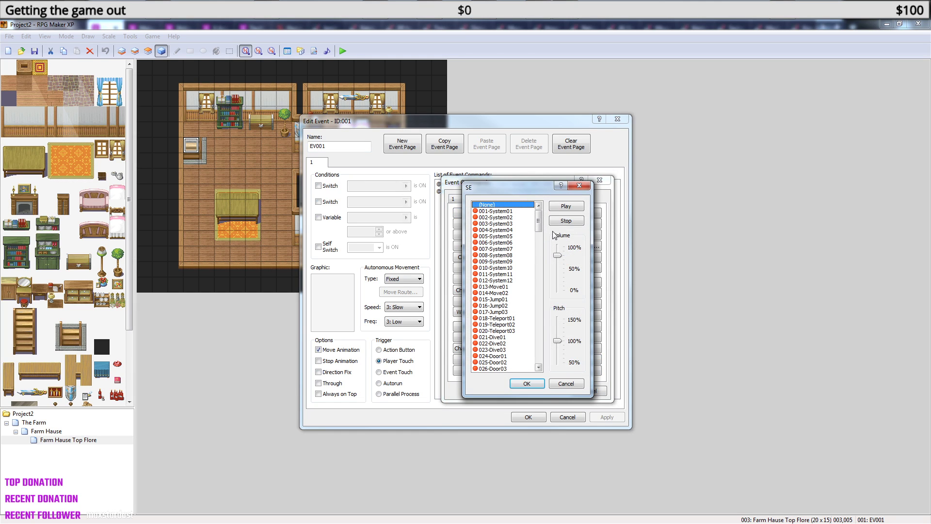
# - Audition the sound effects from 001-System01 through 015-Jump01 for the stair event
pyautogui.press('Down')
pyautogui.click(565, 208)
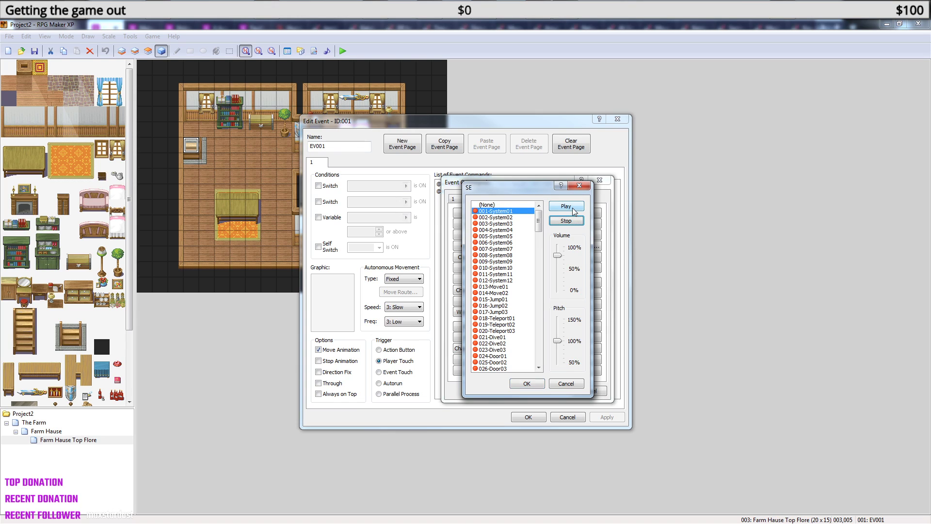
pyautogui.click(508, 224)
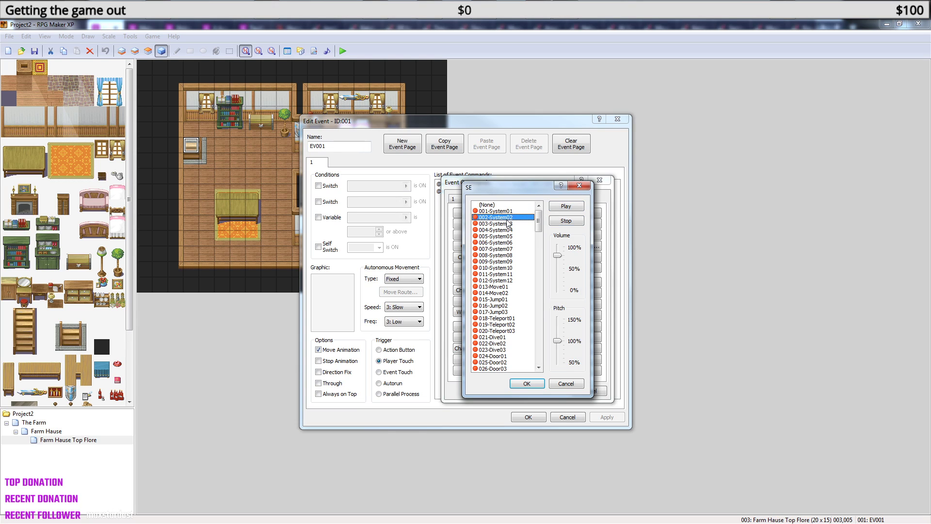
pyautogui.click(508, 230)
pyautogui.click(509, 236)
pyautogui.click(509, 242)
pyautogui.click(509, 249)
pyautogui.click(509, 255)
pyautogui.click(510, 261)
pyautogui.click(509, 268)
pyautogui.click(509, 274)
pyautogui.click(509, 281)
pyautogui.click(509, 286)
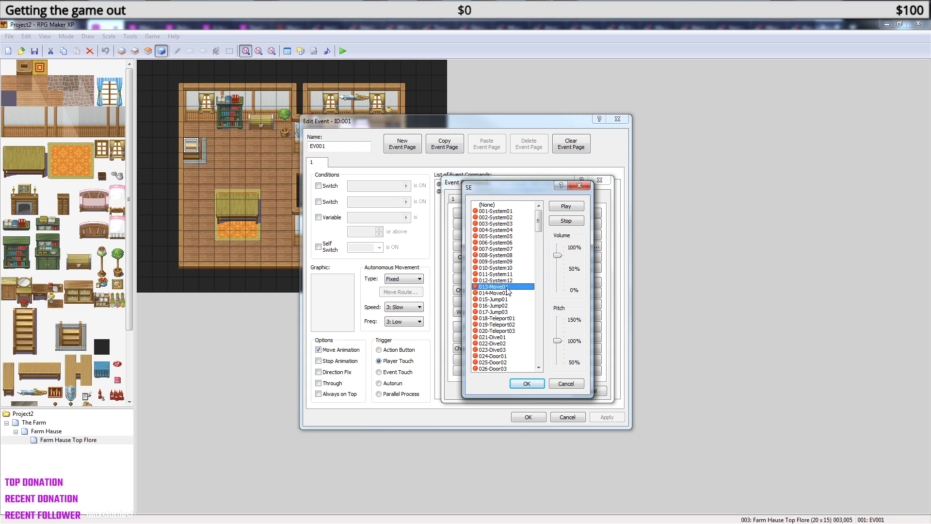
pyautogui.click(506, 293)
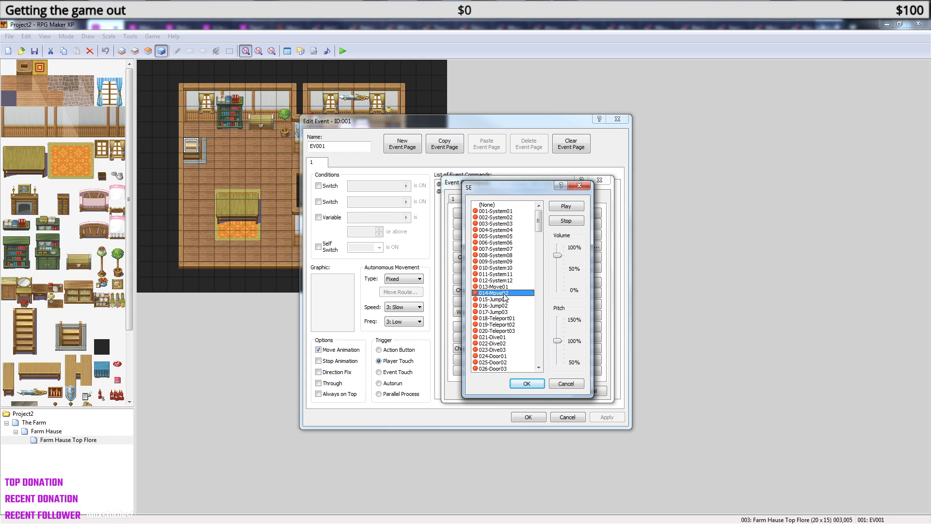
pyautogui.click(511, 299)
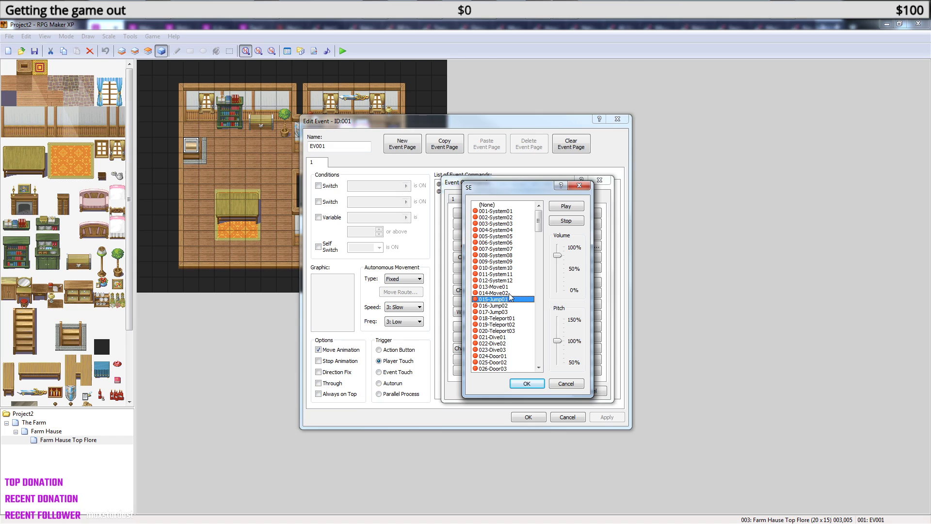
# - Audition the sound effects 016-Jump02 to 018-Teleport01, and the knock and chest sounds up to 044-Chest01
pyautogui.scroll(-1, 511, 297)
pyautogui.click(509, 286)
pyautogui.click(510, 293)
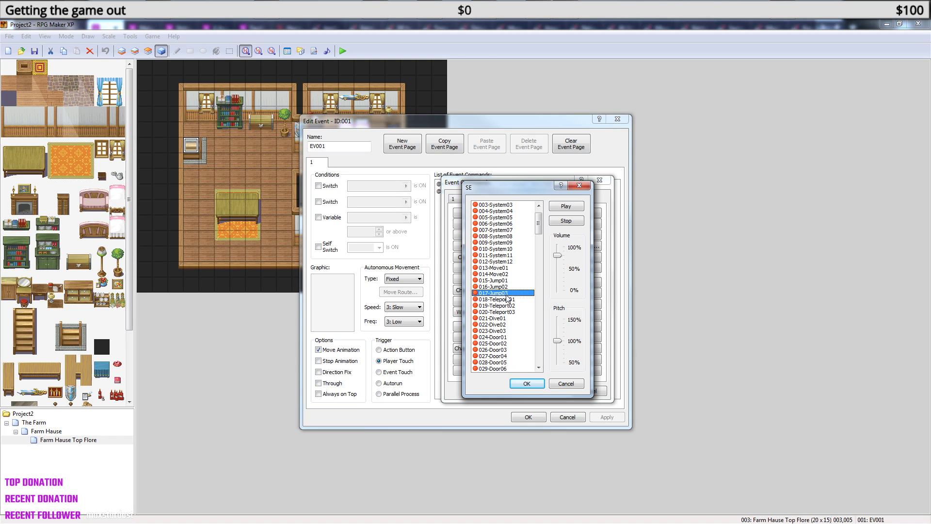
pyautogui.click(516, 299)
pyautogui.scroll(-4, 517, 301)
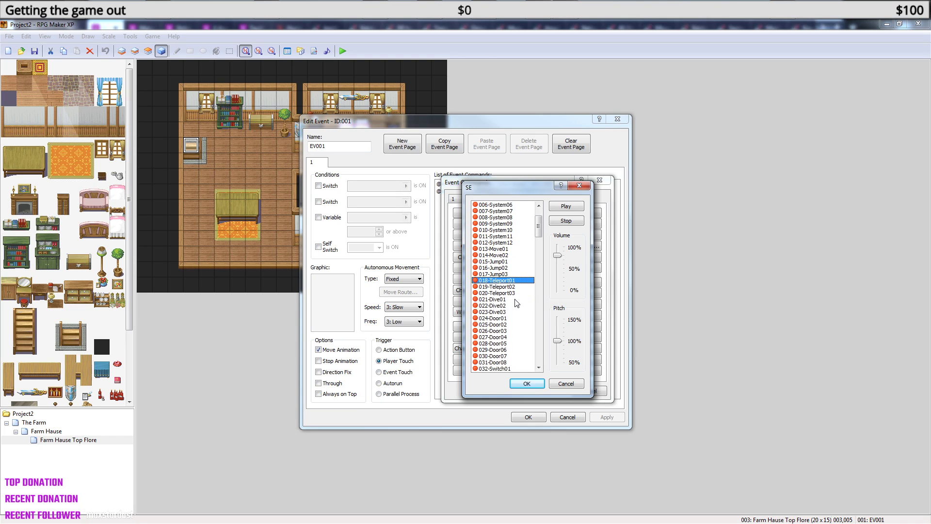
pyautogui.scroll(-4, 517, 303)
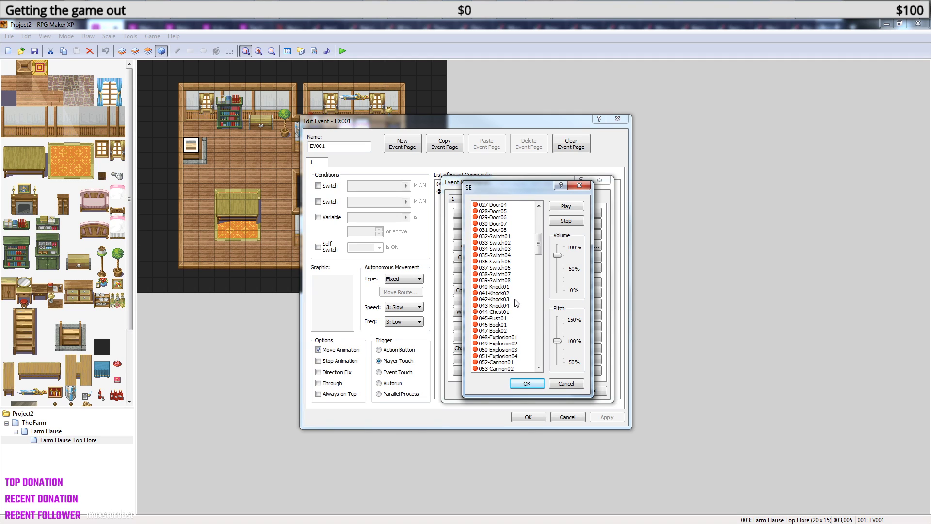
pyautogui.click(507, 287)
pyautogui.click(507, 294)
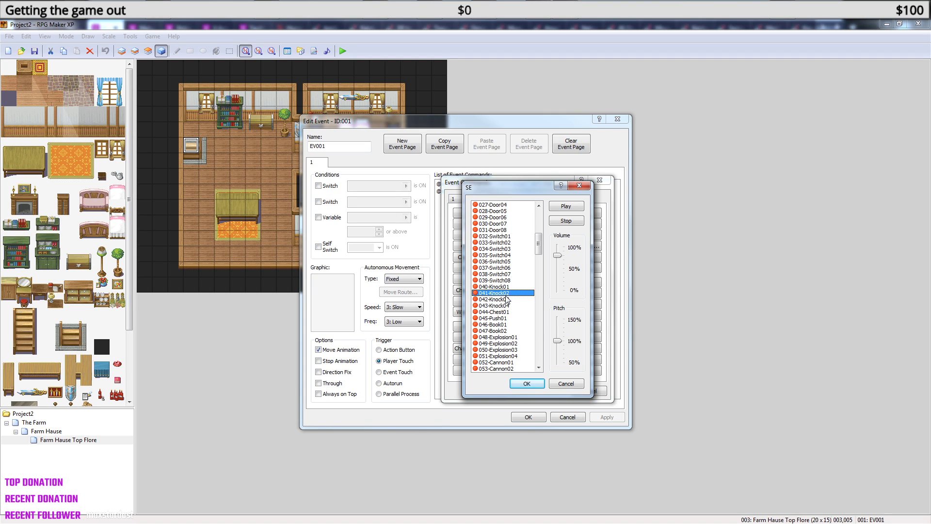
pyautogui.scroll(-1, 506, 296)
pyautogui.click(506, 288)
pyautogui.click(518, 294)
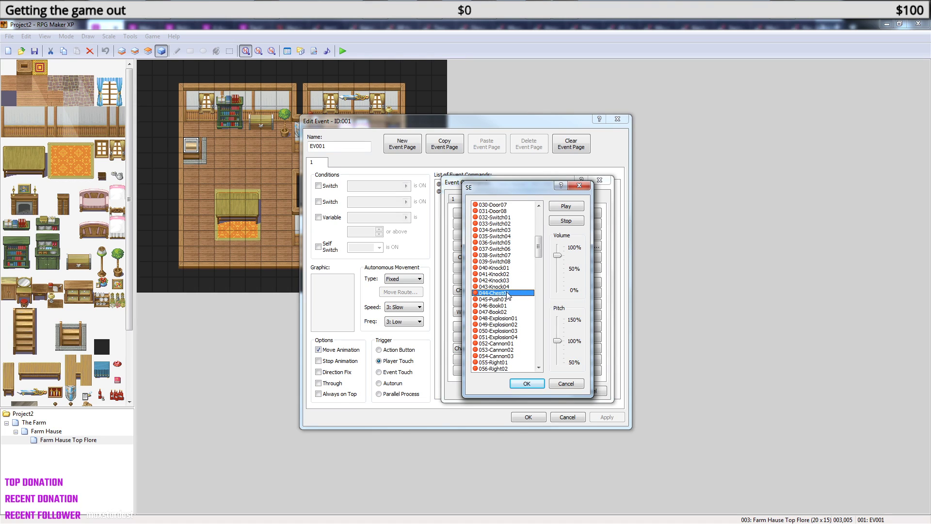
# - Browse the sound effects beyond 044-Chest01 and audition 062-Swing01 and 060-Cheer01 for the stair event
pyautogui.scroll(-2, 517, 296)
pyautogui.scroll(-1, 518, 300)
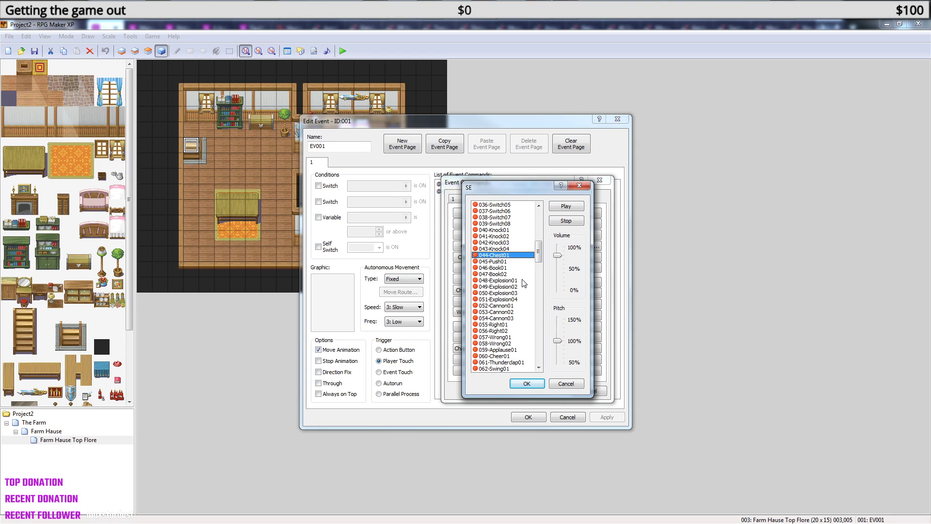
pyautogui.scroll(-3, 524, 284)
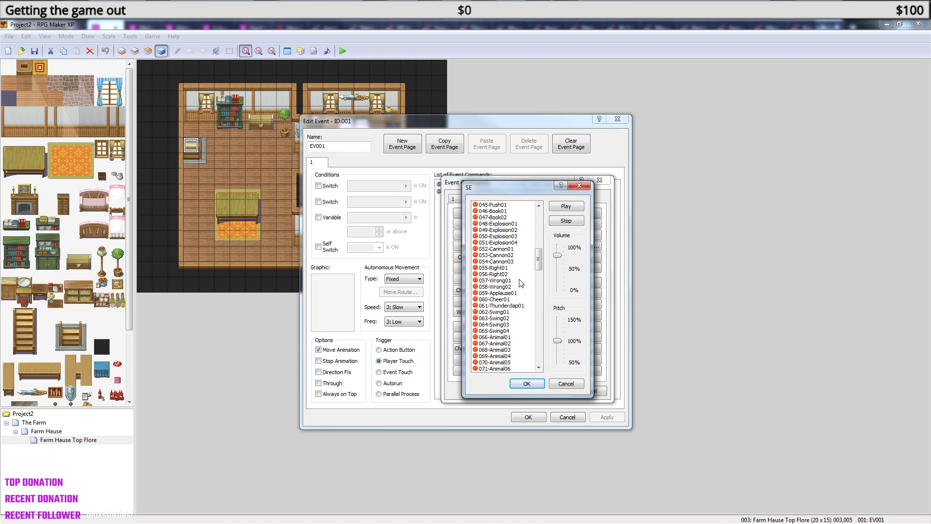
pyautogui.click(499, 312)
pyautogui.click(504, 301)
pyautogui.scroll(-2, 518, 291)
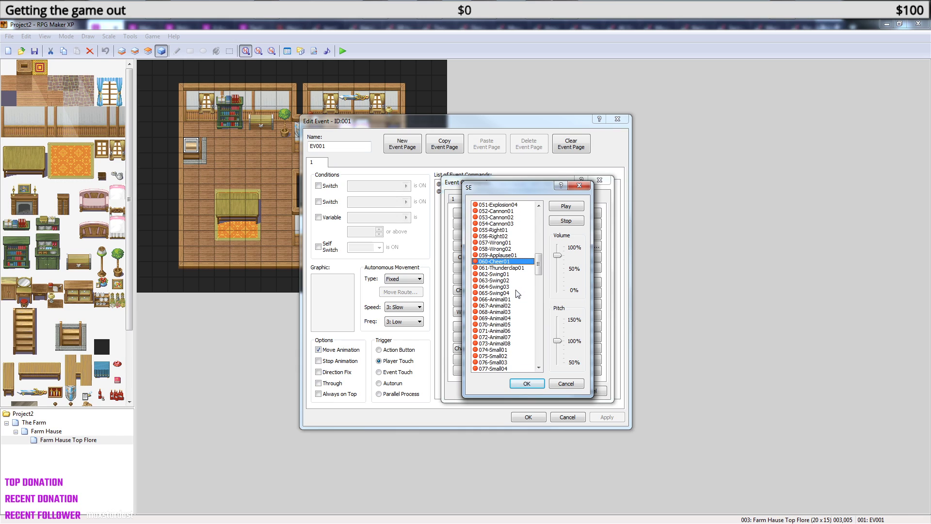
# - Look through the remaining sound effects down to the Skill group and audition 176-Skill20
pyautogui.scroll(-3, 518, 290)
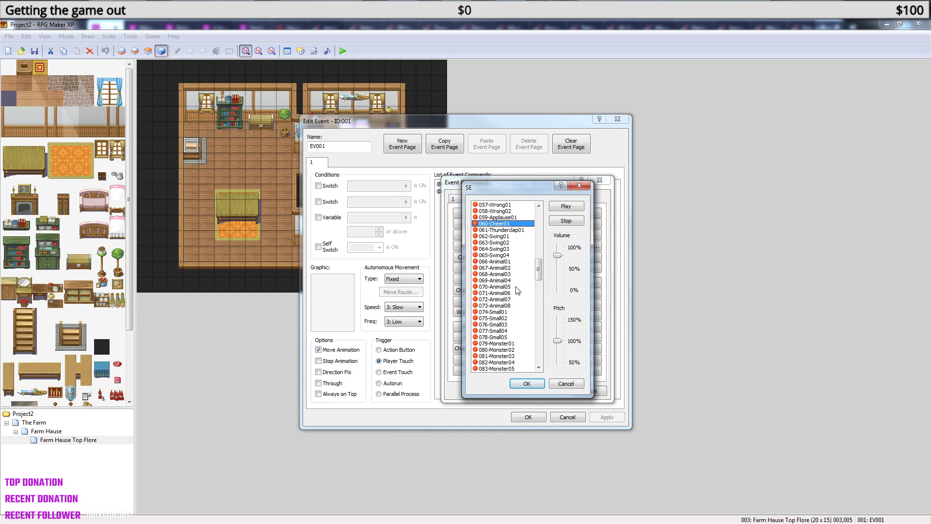
pyautogui.scroll(-2, 518, 290)
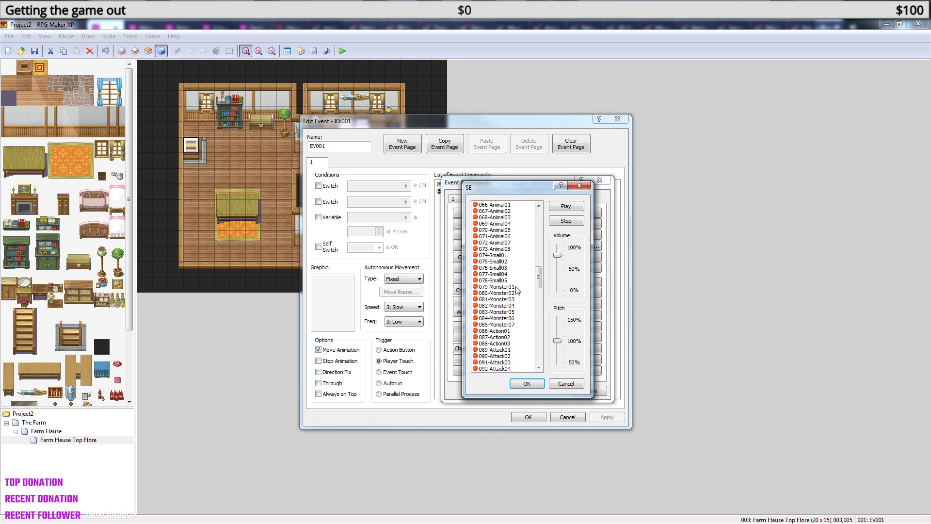
pyautogui.scroll(-5, 518, 290)
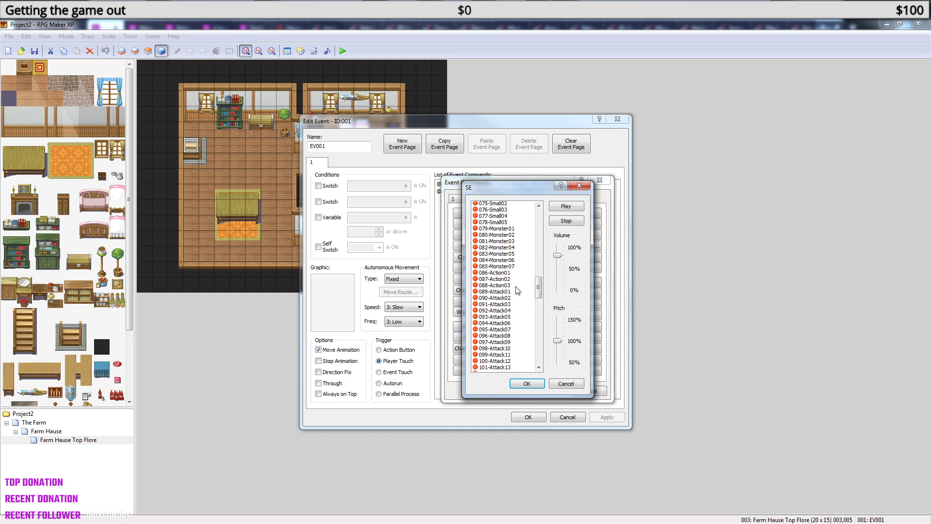
pyautogui.scroll(-5, 519, 290)
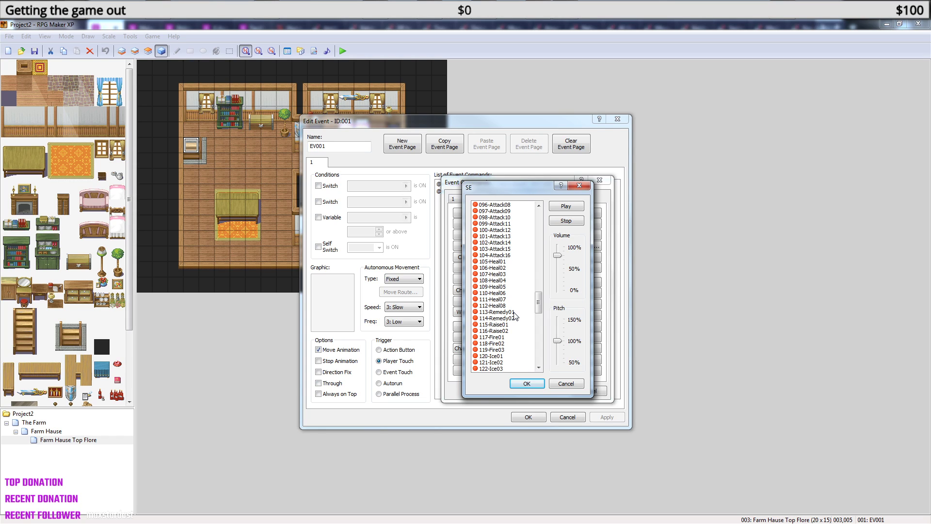
pyautogui.scroll(-3, 516, 317)
pyautogui.scroll(-1, 520, 324)
pyautogui.scroll(-5, 520, 323)
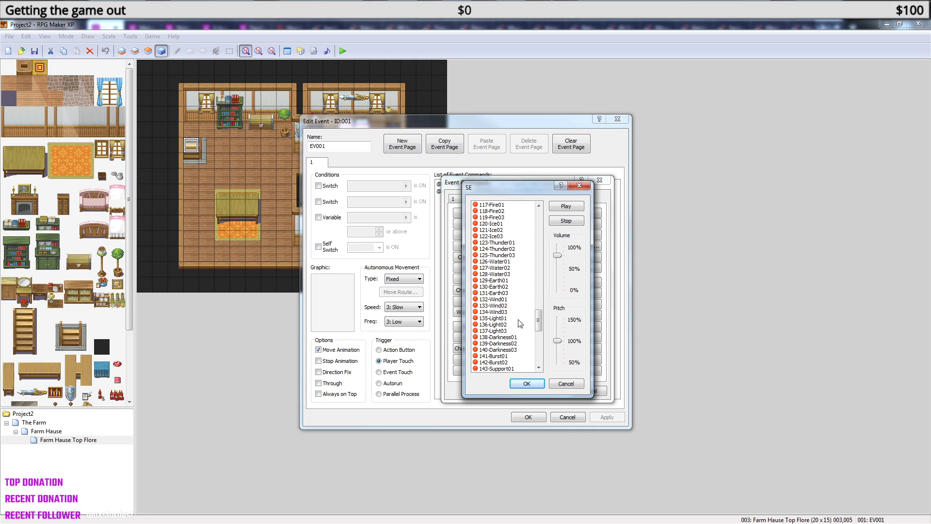
pyautogui.scroll(-5, 520, 323)
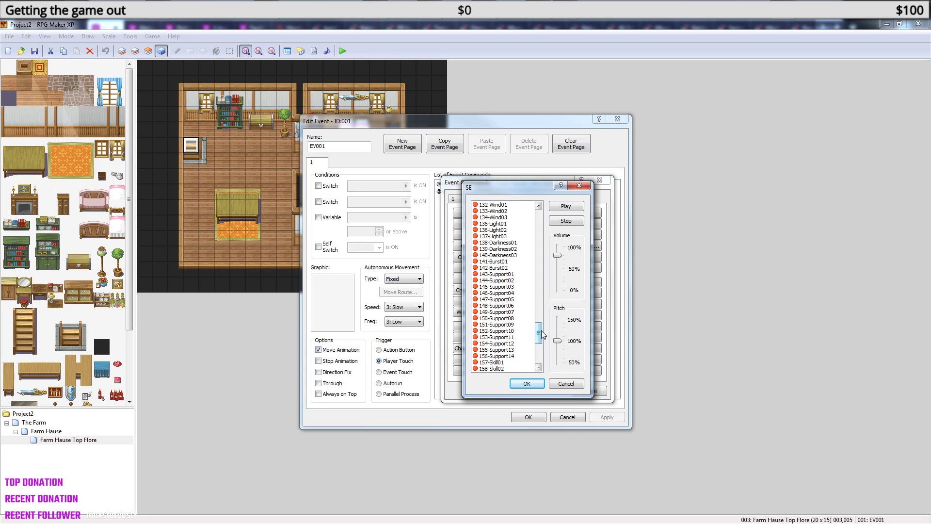
pyautogui.scroll(-6, 542, 337)
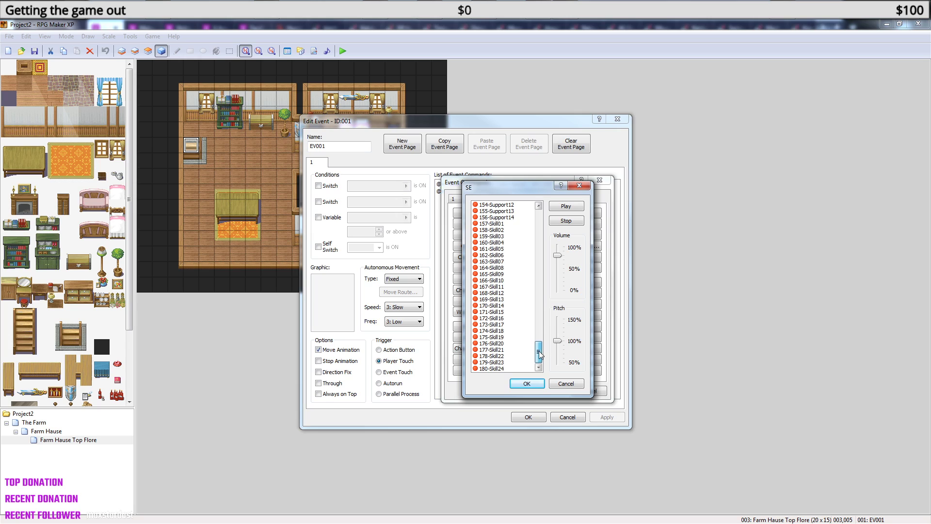
pyautogui.click(512, 344)
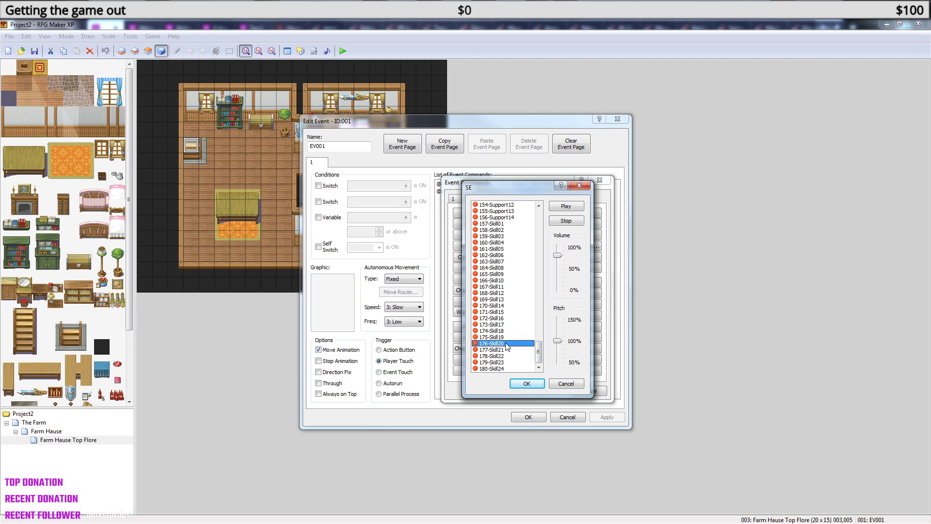
# - Audition the animal sound effects from 066-Animal01 through 070-Animal05
pyautogui.moveTo(537, 351); pyautogui.dragTo(546, 266)
pyautogui.click(504, 274)
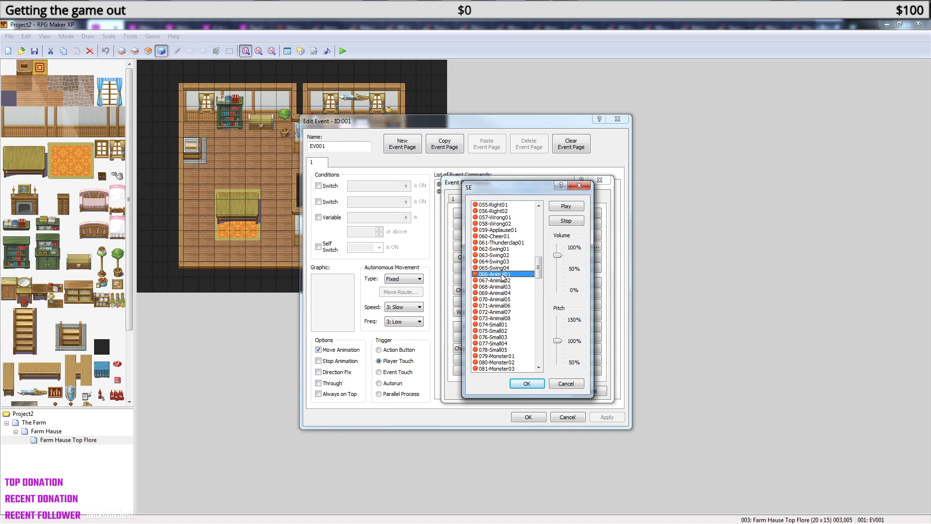
pyautogui.click(505, 286)
pyautogui.click(505, 281)
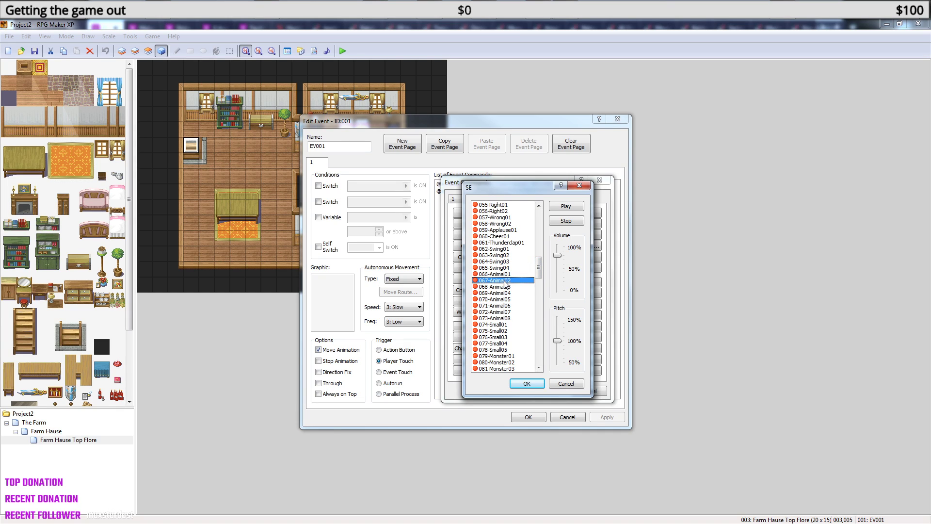
pyautogui.click(508, 293)
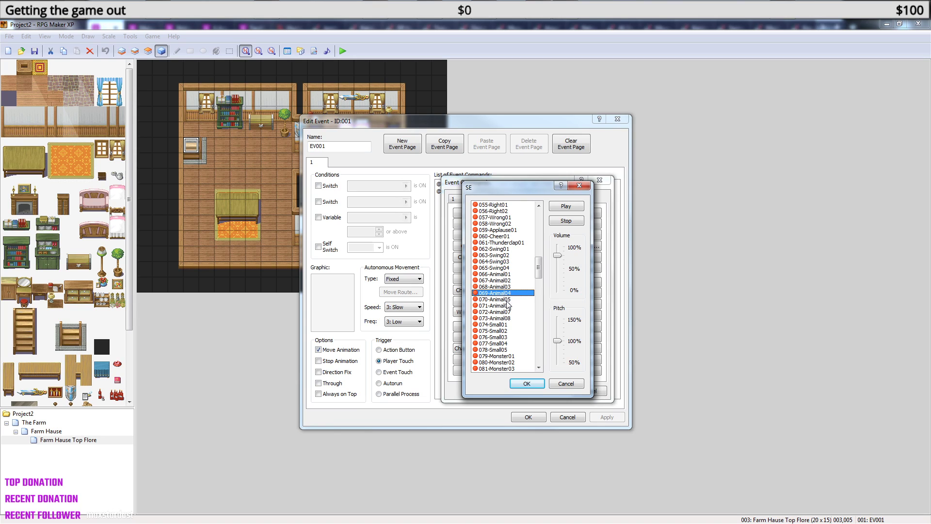
pyautogui.click(506, 300)
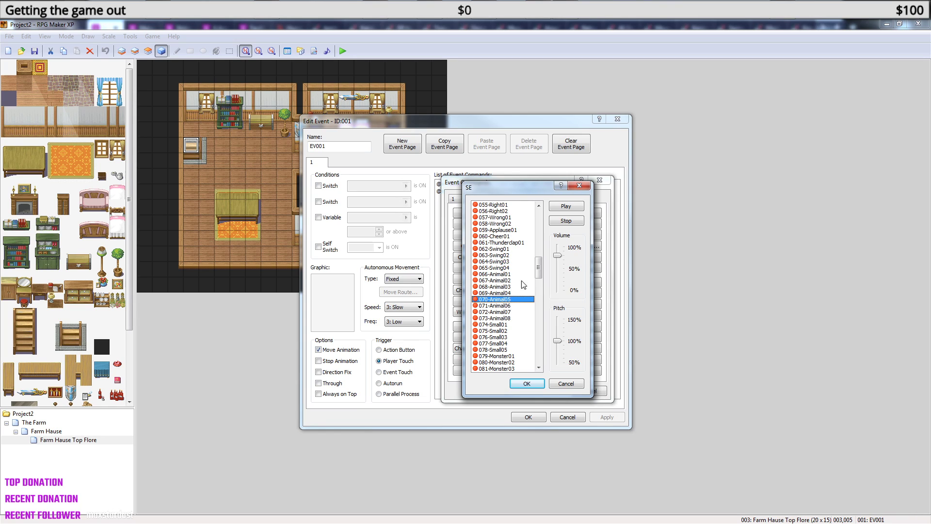
# - Audition the sound effects 055-Right01, 056-Right02, 059-Applause01 and 061-Thunderclap01
pyautogui.moveTo(543, 269); pyautogui.dragTo(544, 260)
pyautogui.click(523, 281)
pyautogui.click(506, 286)
pyautogui.click(516, 306)
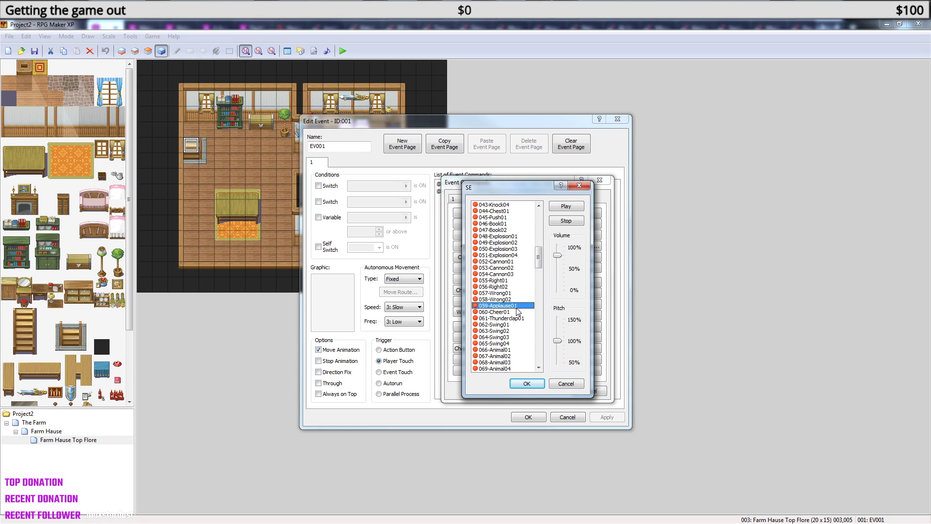
pyautogui.click(516, 318)
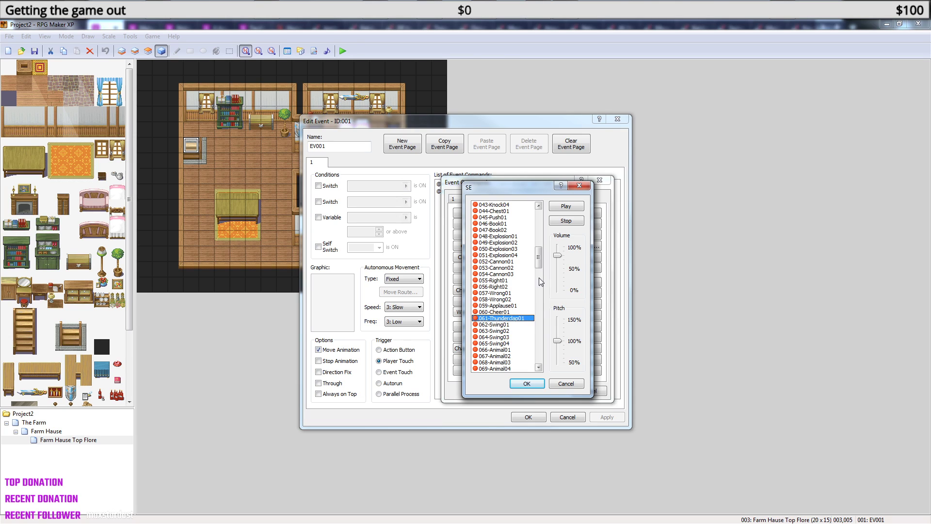
# - Audition the sound effects 046-Book01 and 047-Book02, and compare 014-Move02 and 013-Move01 again
pyautogui.moveTo(542, 265); pyautogui.dragTo(542, 255)
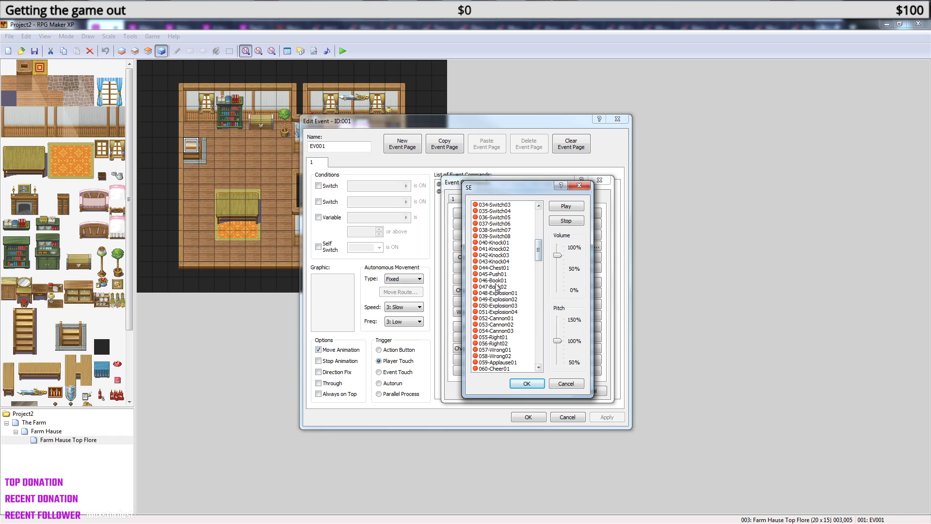
pyautogui.click(507, 281)
pyautogui.click(503, 287)
pyautogui.moveTo(540, 256); pyautogui.dragTo(548, 214)
pyautogui.click(507, 294)
pyautogui.click(508, 286)
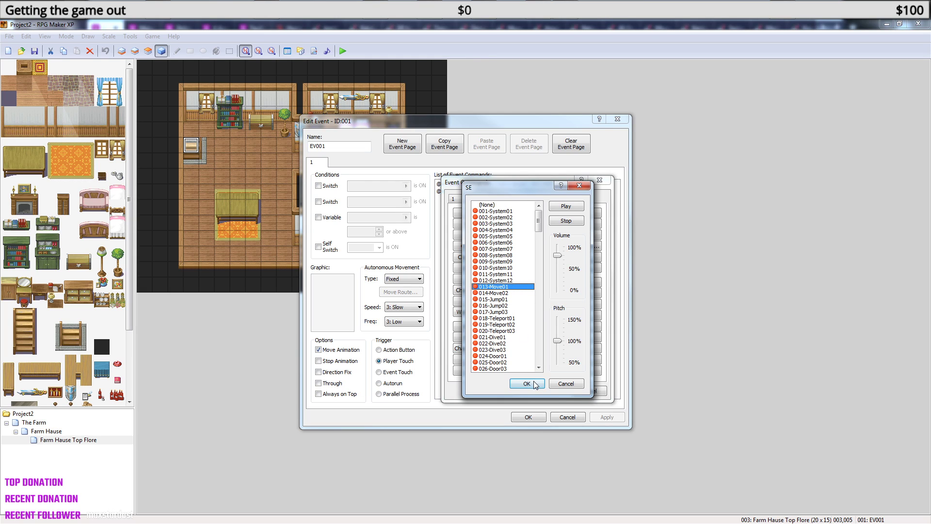
# - Cancel the Play SE command, check the musical effects offered by Play ME, and close the stair event without saving
pyautogui.click(579, 385)
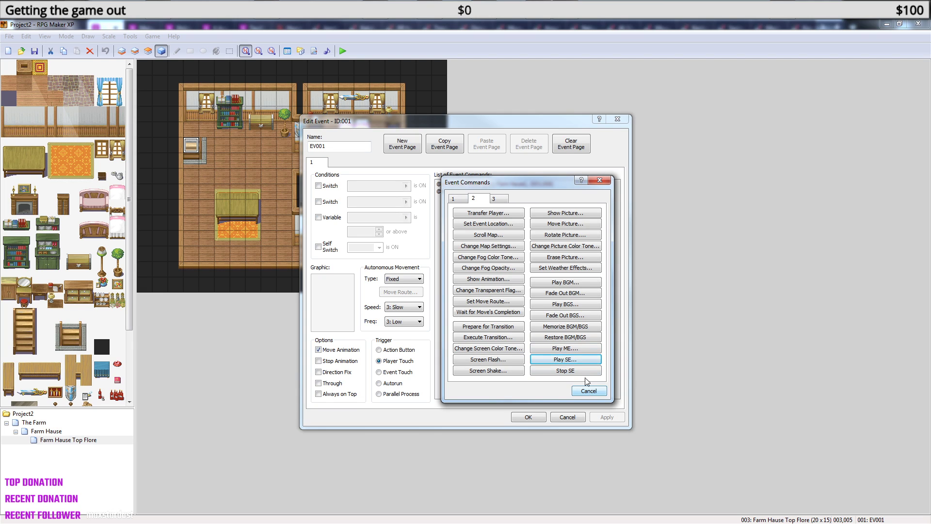
pyautogui.click(575, 350)
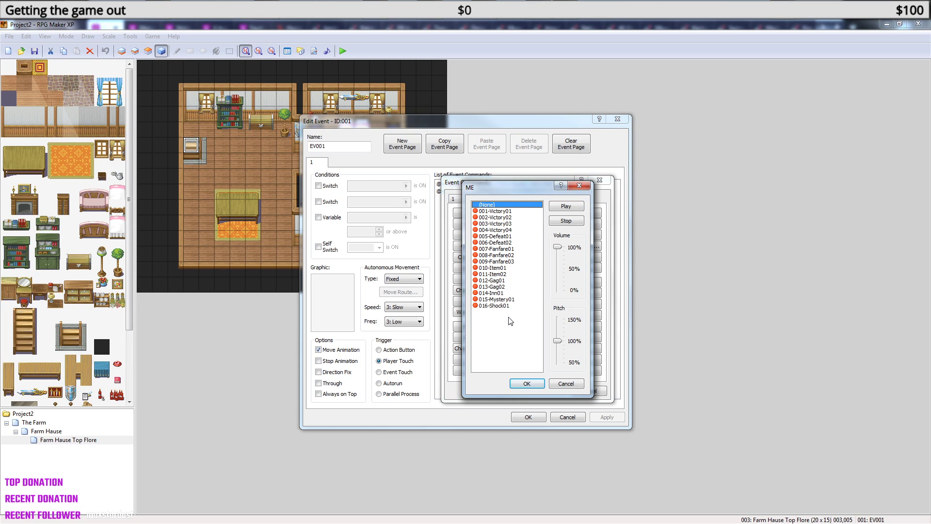
pyautogui.click(566, 383)
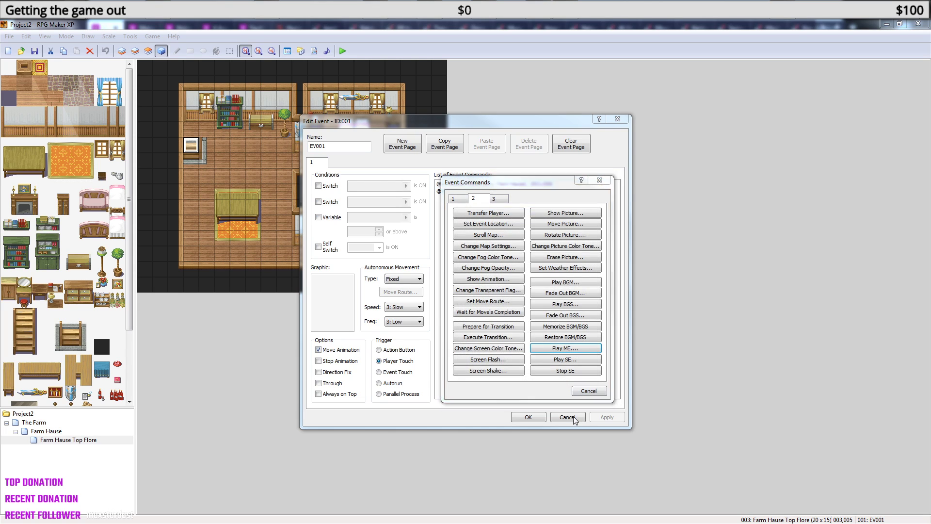
pyautogui.press('Escape')
pyautogui.click(566, 417)
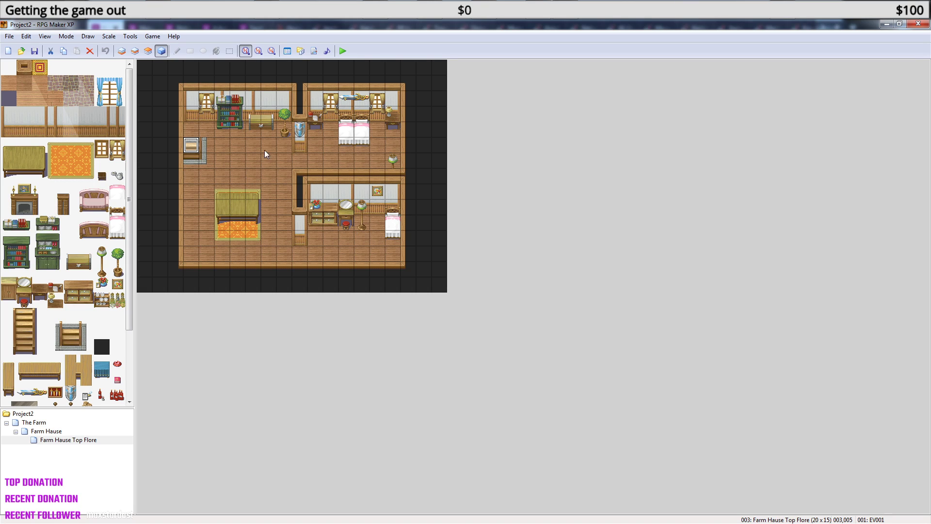
# - Reopen the top floor's stair event and examine its available graphics from Main_walk back to 200-Support08
pyautogui.click(262, 125)
pyautogui.doubleClick(193, 147)
pyautogui.doubleClick(334, 319)
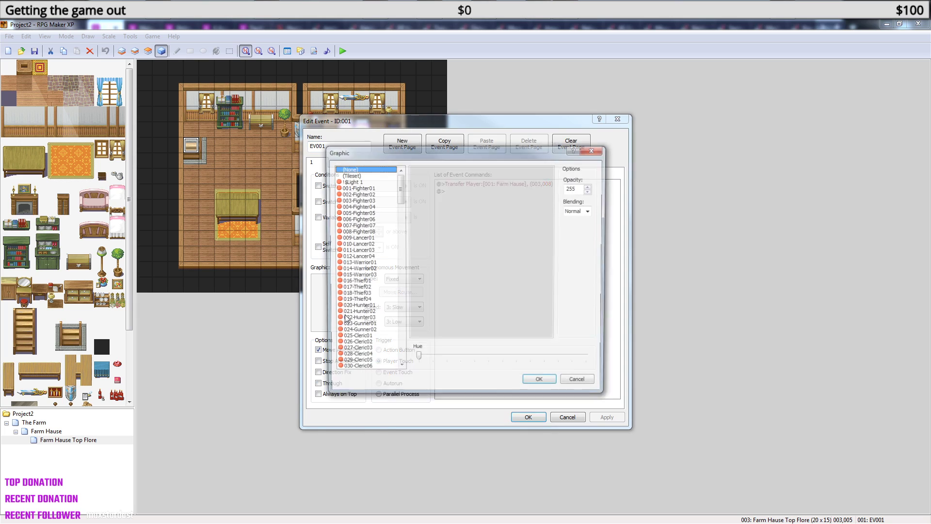
pyautogui.moveTo(399, 189); pyautogui.dragTo(399, 350)
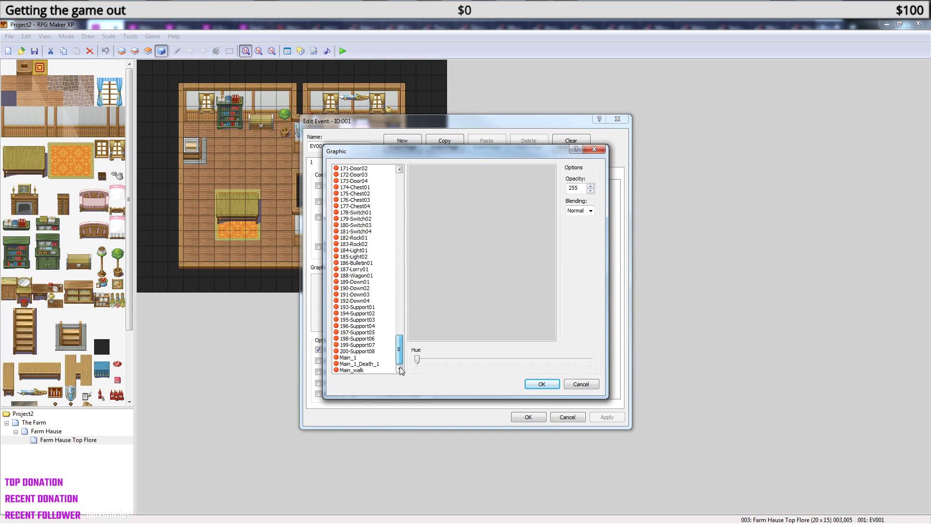
pyautogui.click(359, 370)
pyautogui.press('Up')
pyautogui.press('Up')
pyautogui.press('Up')
pyautogui.press('Up')
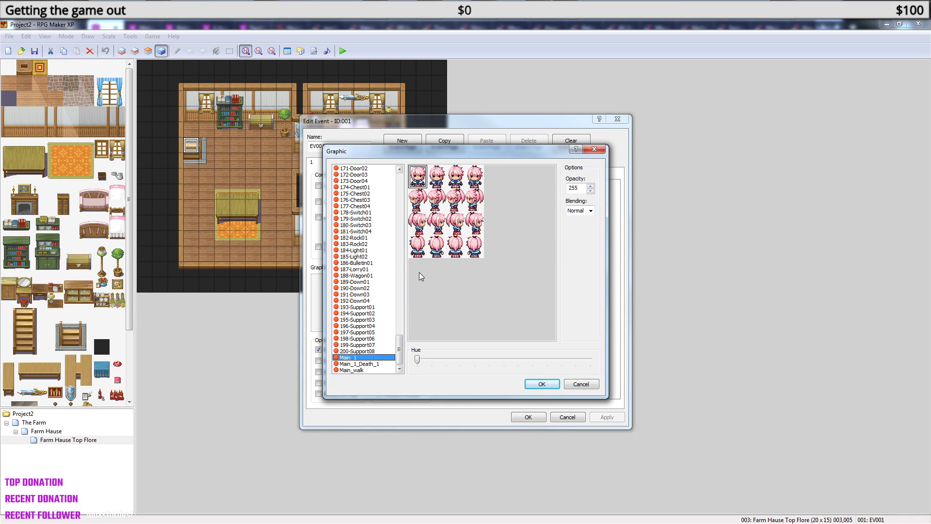
pyautogui.press('Up')
pyautogui.press('Up')
pyautogui.press('Up')
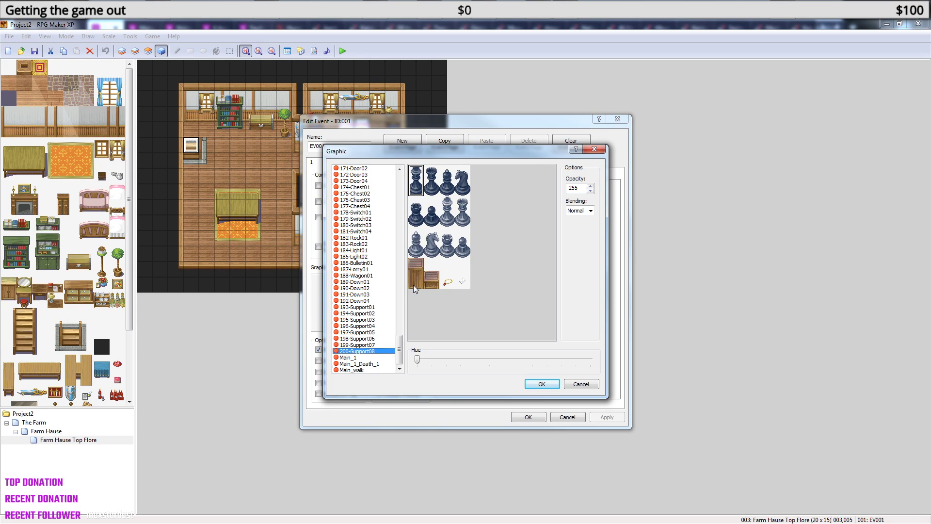
# - Examine the Support character graphics between 199-Support07 and 193-Support01 for the stair event
pyautogui.press('Up')
pyautogui.press('Up')
pyautogui.press('Up')
pyautogui.press('Down')
pyautogui.press('Down')
pyautogui.press('Down')
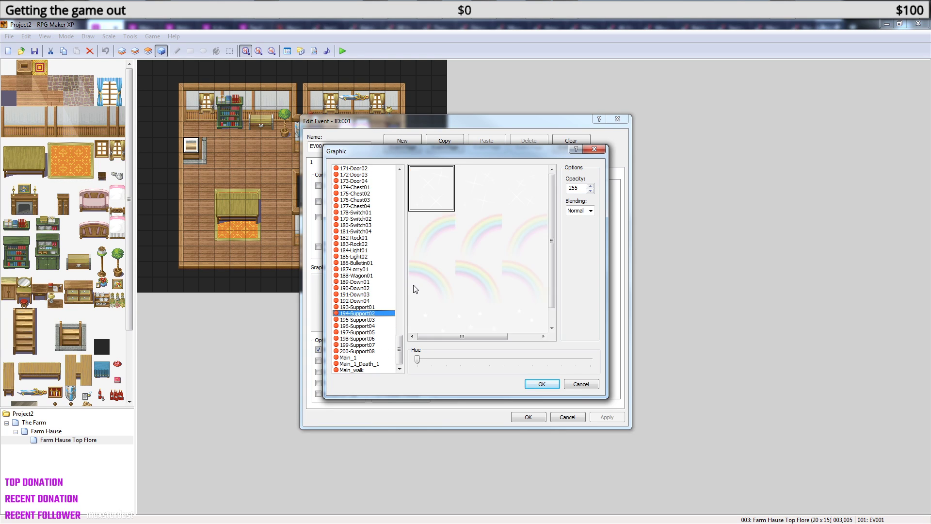
pyautogui.press('Up')
pyautogui.press('Down')
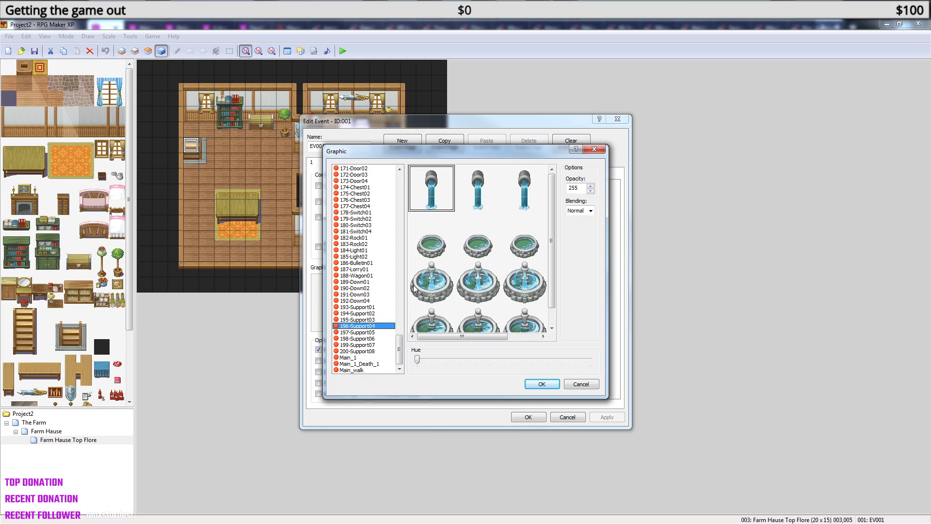
pyautogui.moveTo(552, 226); pyautogui.dragTo(552, 203)
pyautogui.press('Up')
pyautogui.press('Up')
pyautogui.press('Up')
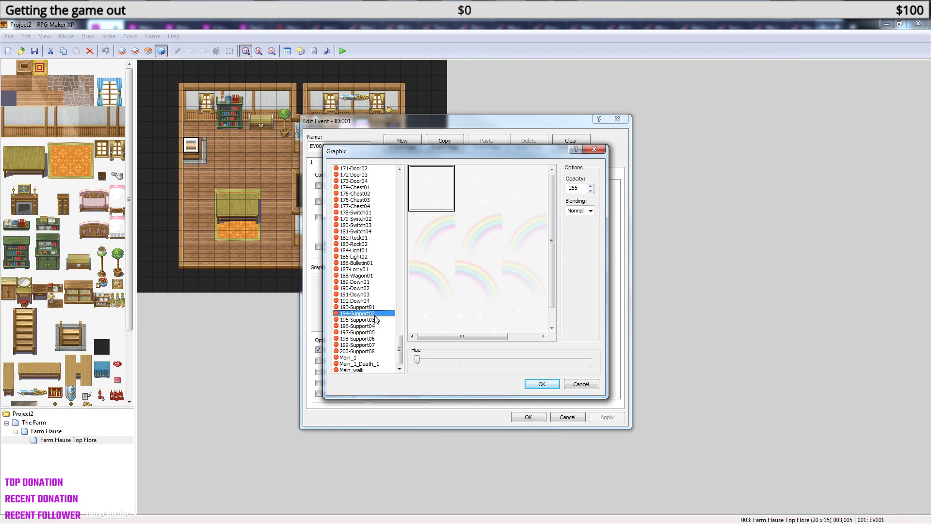
pyautogui.press('Up')
pyautogui.press('Down')
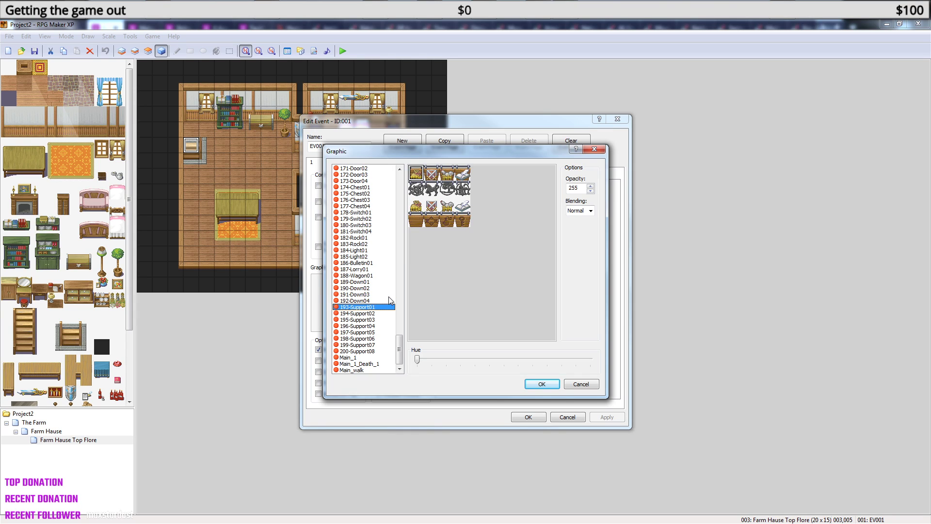
# - Examine the event graphics from 192-Down04 back to 186-Bulletin01, including the wagon and lorry sheets
pyautogui.press('Up')
pyautogui.press('Up')
pyautogui.press('Up')
pyautogui.press('Up')
pyautogui.press('Up')
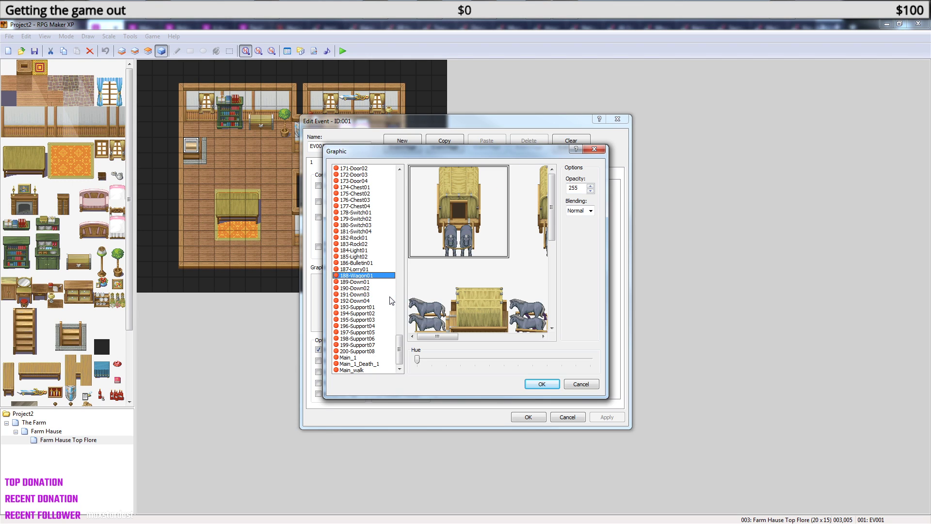
pyautogui.press('Up')
pyautogui.press('Up')
pyautogui.press('Down')
pyautogui.press('Down')
pyautogui.moveTo(443, 336); pyautogui.dragTo(392, 334)
pyautogui.press('Up')
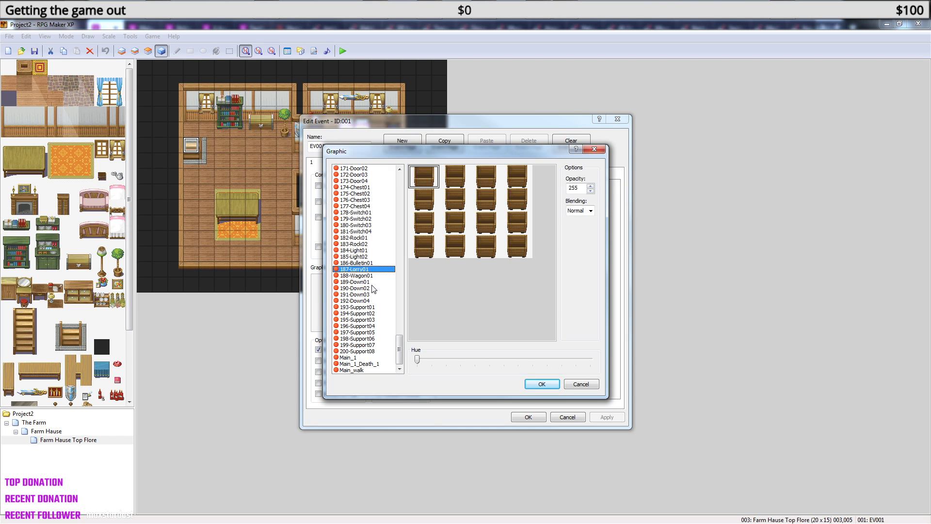
pyautogui.press('Up')
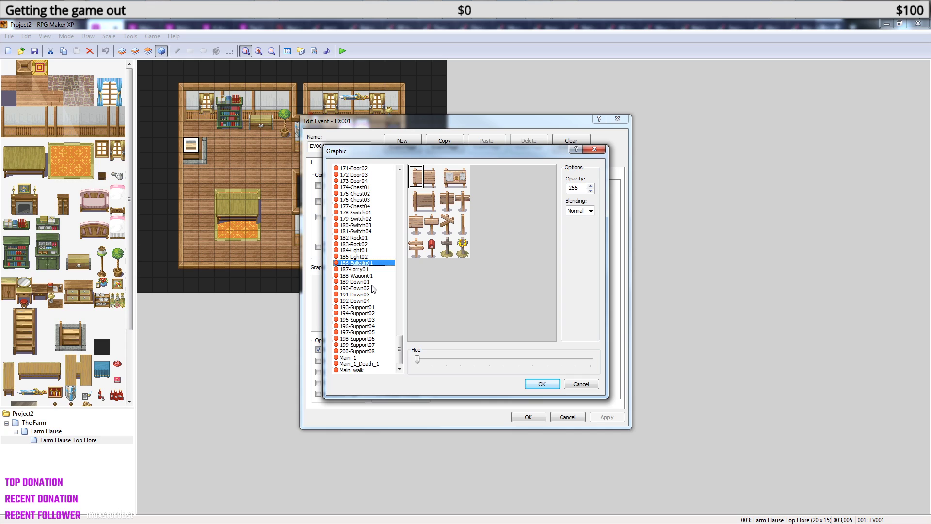
# - Examine the event graphics from 186-Bulletin01 back to 182-Rock01, including the light and rock sheets
pyautogui.press('Up')
pyautogui.press('Up')
pyautogui.press('Down')
pyautogui.press('Down')
pyautogui.press('Up')
pyautogui.press('Up')
pyautogui.press('Up')
pyautogui.press('Up')
pyautogui.press('Up')
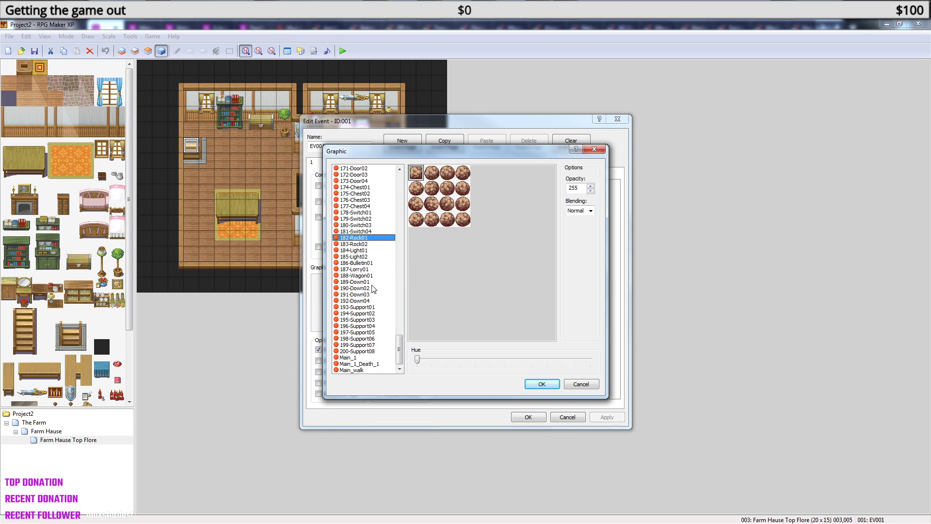
# - Examine the switch graphics from 181-Switch04 back to 178-Switch01 for the stair event
pyautogui.press('Up')
pyautogui.press('Down')
pyautogui.press('Up')
pyautogui.press('Up')
pyautogui.press('Down')
pyautogui.press('Up')
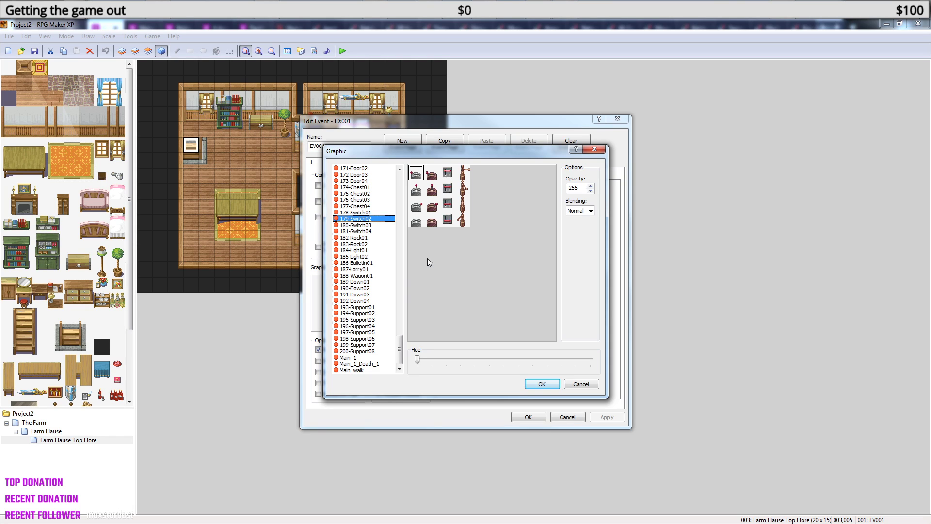
pyautogui.press('Up')
# - Compare the chest graphics between 177-Chest04 and 174-Chest01 for the stair event
pyautogui.press('Up')
pyautogui.press('Up')
pyautogui.press('Down')
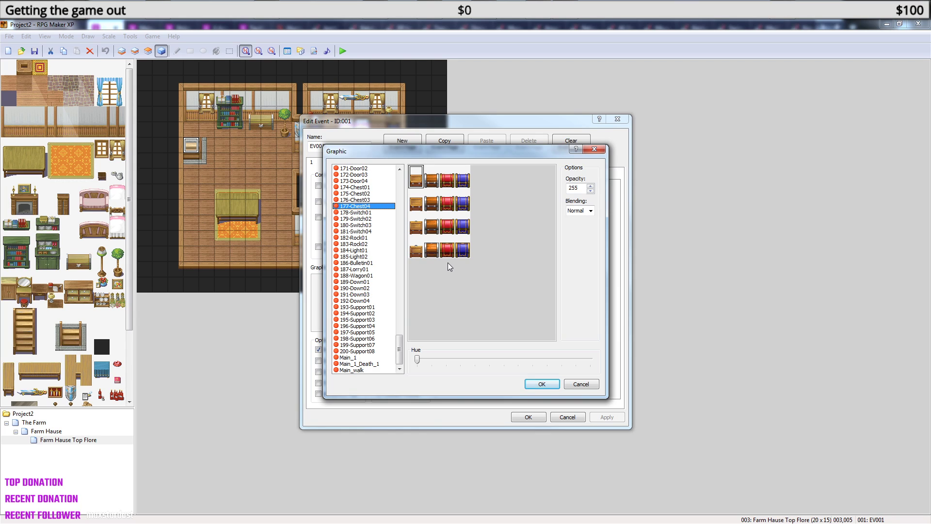
pyautogui.press('Up')
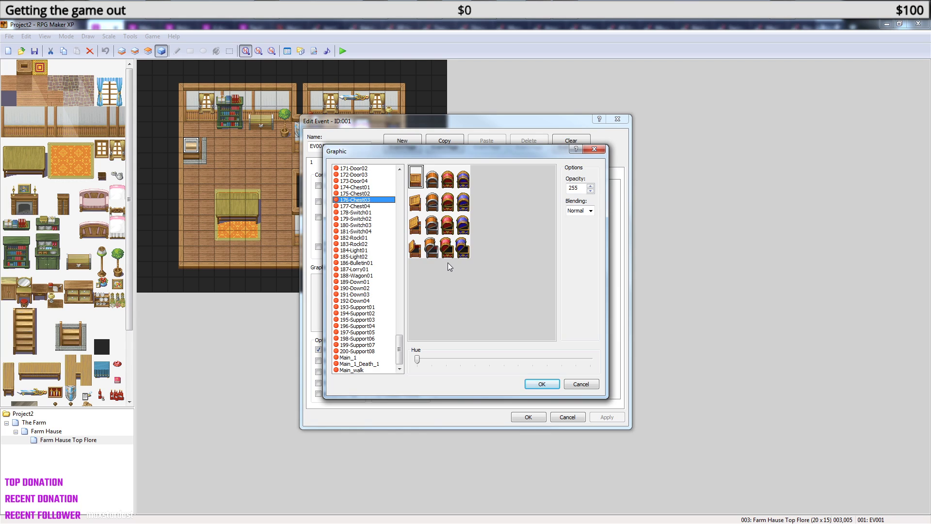
pyautogui.press('Down')
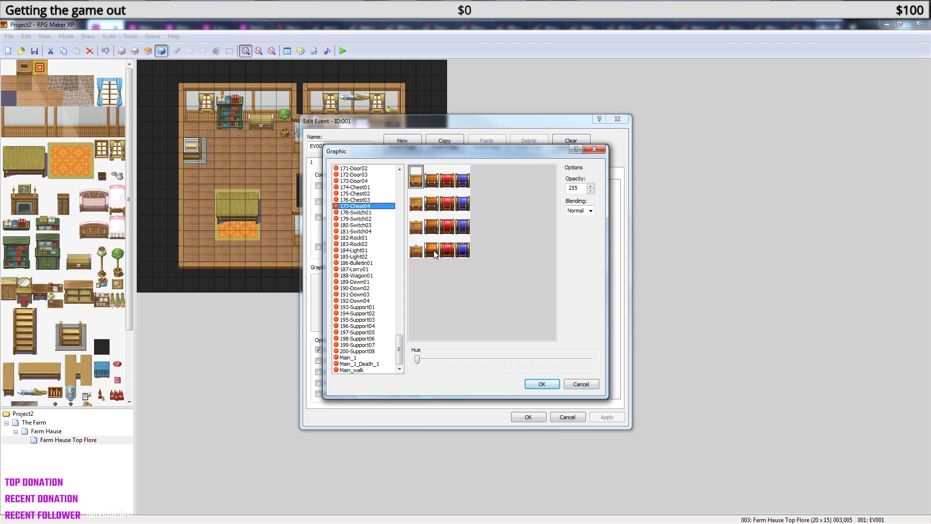
pyautogui.press('Up')
pyautogui.press('Down')
pyautogui.press('Up')
pyautogui.press('Up')
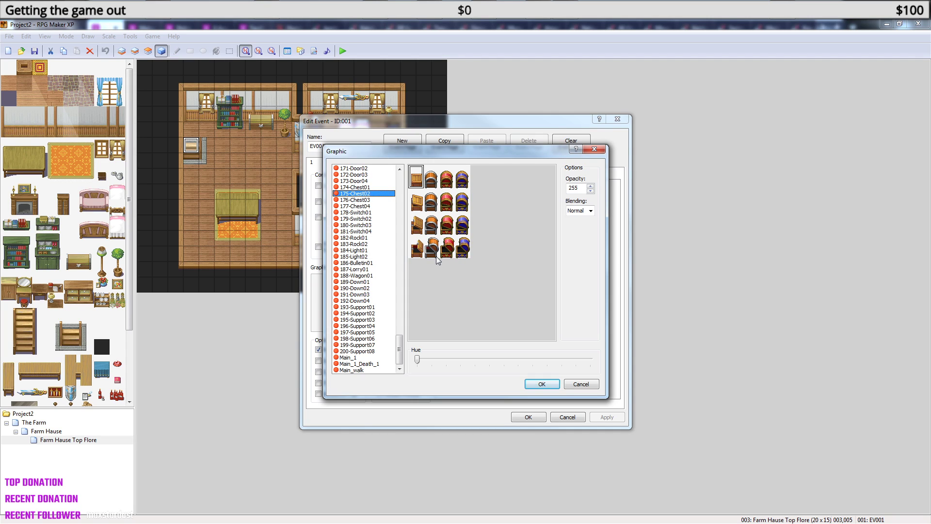
pyautogui.press('Up')
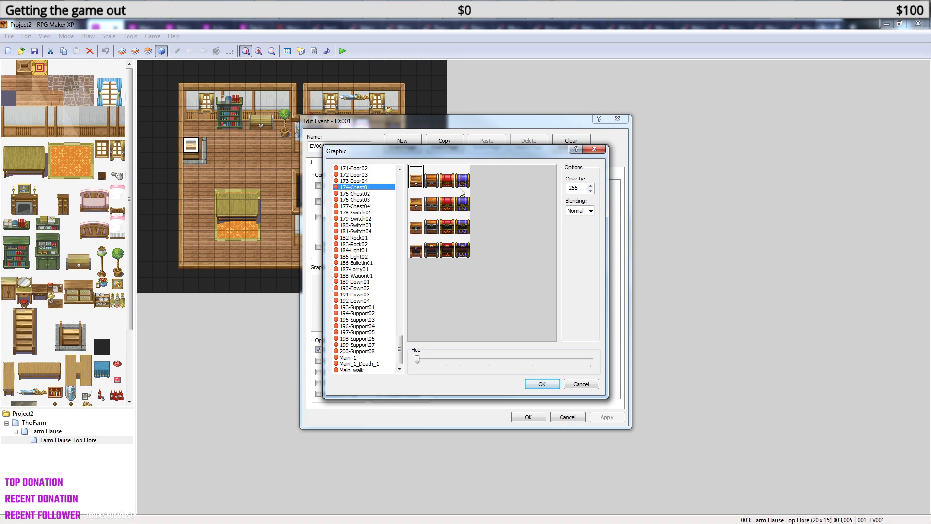
# - Check the event settings behind the graphic selection and examine the door graphics from 173-Door04 backwards
pyautogui.moveTo(416, 154); pyautogui.dragTo(569, 174)
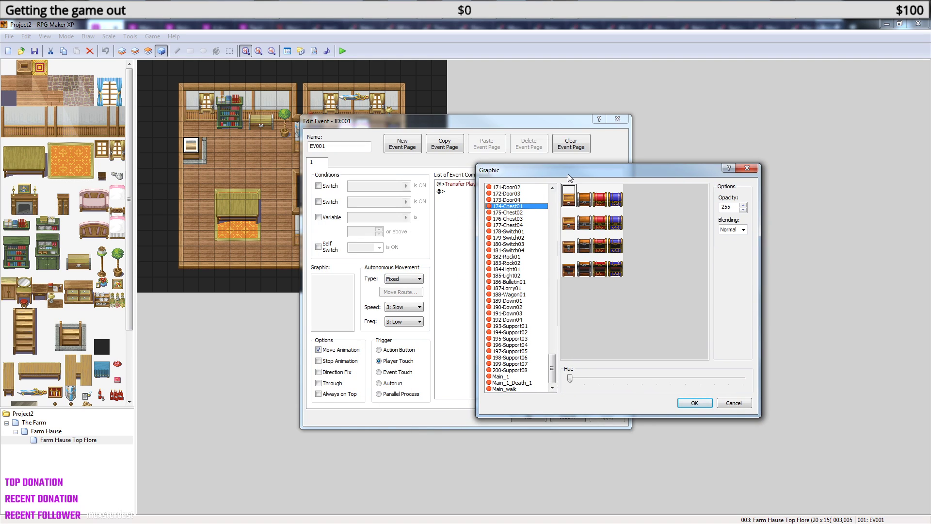
pyautogui.moveTo(566, 170); pyautogui.dragTo(423, 160)
pyautogui.press('Up')
pyautogui.press('Up')
pyautogui.press('Down')
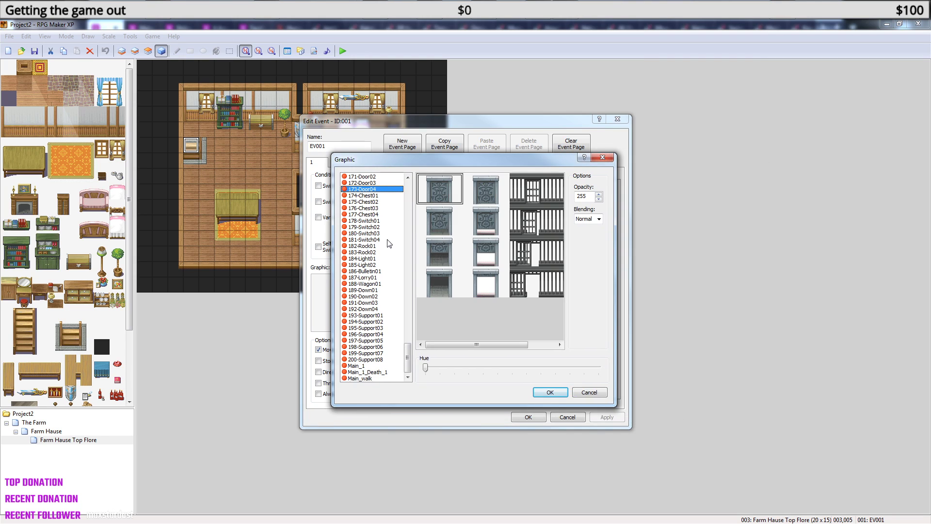
pyautogui.press('Up')
pyautogui.press('Up')
pyautogui.press('Down')
pyautogui.press('Down')
pyautogui.press('Up')
pyautogui.press('Down')
pyautogui.press('Up')
# - Skim the Small and Animal graphics back to 150-Sailor01
pyautogui.press('Up')
pyautogui.press('Up')
pyautogui.press('Up')
pyautogui.press('Up')
pyautogui.press('Up')
pyautogui.press('Up')
pyautogui.press('Up')
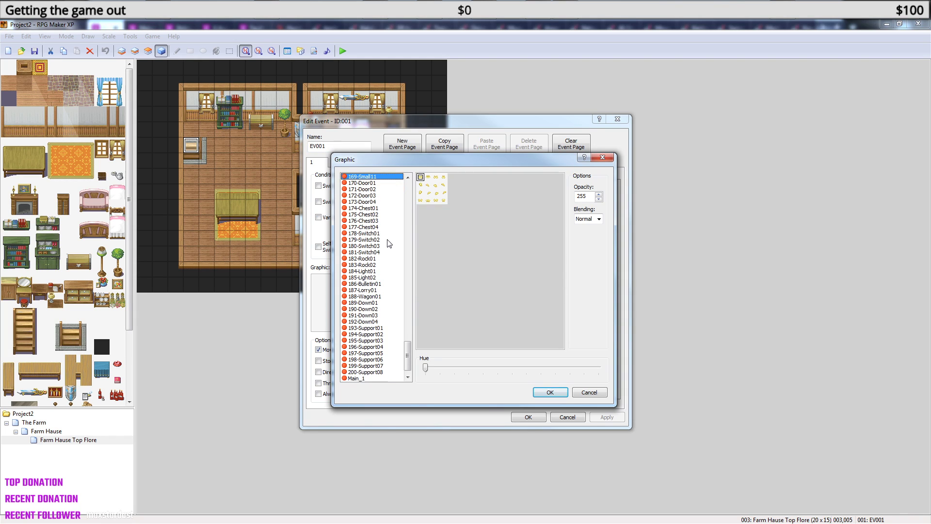
pyautogui.press('Up')
pyautogui.press('Up')
pyautogui.press('Up')
pyautogui.press('Up')
pyautogui.press('Up')
pyautogui.press('Up')
pyautogui.press('Up')
pyautogui.press('Up')
pyautogui.press('Up')
pyautogui.press('Up')
pyautogui.press('Up')
pyautogui.press('Up')
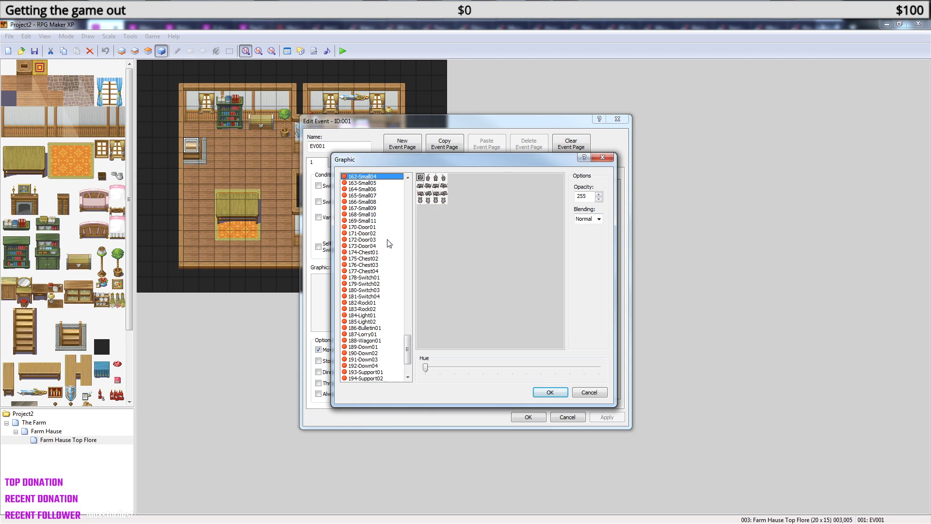
pyautogui.press('Up')
pyautogui.press('Up')
pyautogui.press('Up')
pyautogui.press('Up')
pyautogui.press('Up')
pyautogui.press('Up')
pyautogui.press('Up')
pyautogui.press('Up')
pyautogui.press('Up')
pyautogui.press('Up')
pyautogui.press('Up')
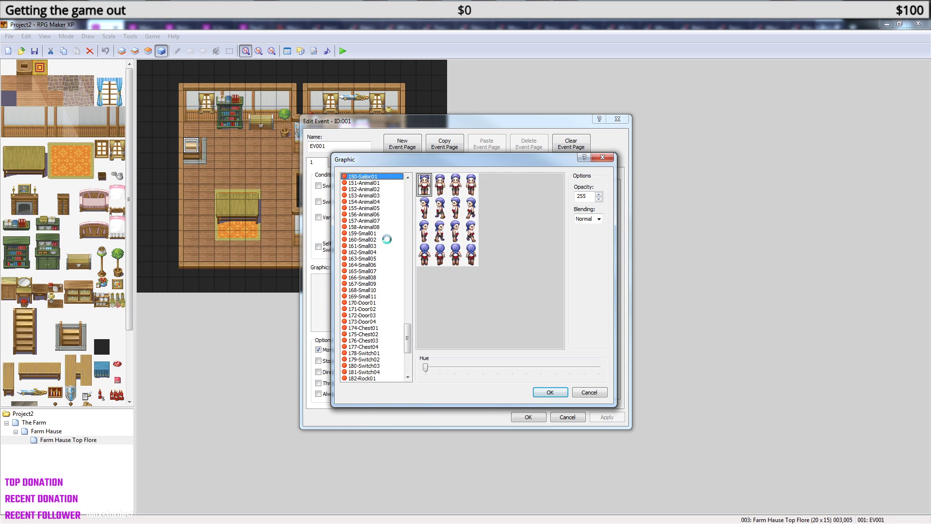
# - Skim the character and monster graphics before 150-Sailor01 back to the (Tileset) entry
pyautogui.press('Up')
pyautogui.press('Up')
pyautogui.press('Up')
pyautogui.press('Up')
pyautogui.press('Up')
pyautogui.press('Up')
pyautogui.press('Up')
pyautogui.press('Up')
pyautogui.press('Up')
pyautogui.press('Up')
pyautogui.press('Up')
pyautogui.press('Up')
pyautogui.press('Up')
pyautogui.press('Up')
pyautogui.press('Up')
pyautogui.press('Up')
pyautogui.press('Up')
pyautogui.press('Up')
pyautogui.press('Up')
pyautogui.press('Up')
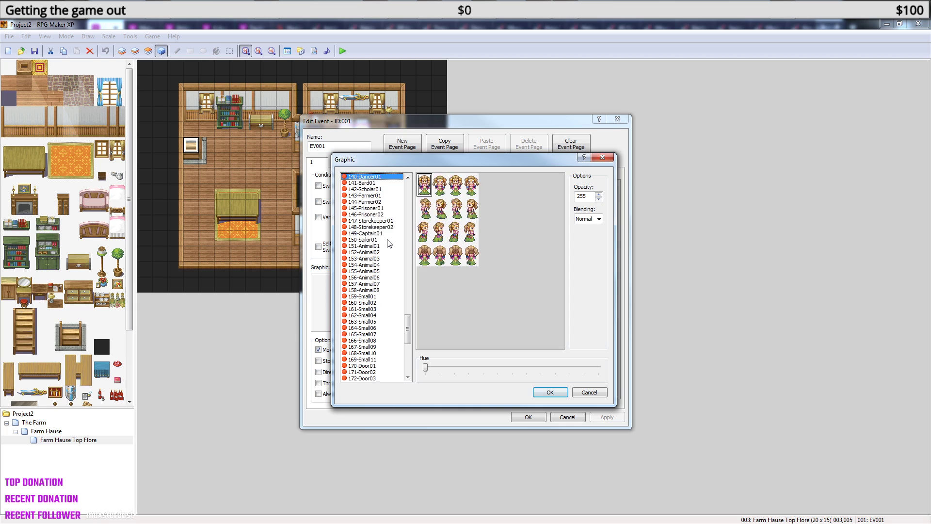
pyautogui.press('Up')
pyautogui.press('Up')
pyautogui.press('Up')
pyautogui.press('Up')
pyautogui.press('Up')
pyautogui.press('Up')
pyautogui.press('Up')
pyautogui.press('Up')
pyautogui.press('Up')
pyautogui.press('Up')
pyautogui.press('Up')
pyautogui.press('Up')
pyautogui.press('Up')
pyautogui.press('Up')
pyautogui.press('Up')
pyautogui.press('Up')
pyautogui.press('Up')
pyautogui.press('Up')
pyautogui.press('Up')
pyautogui.press('Up')
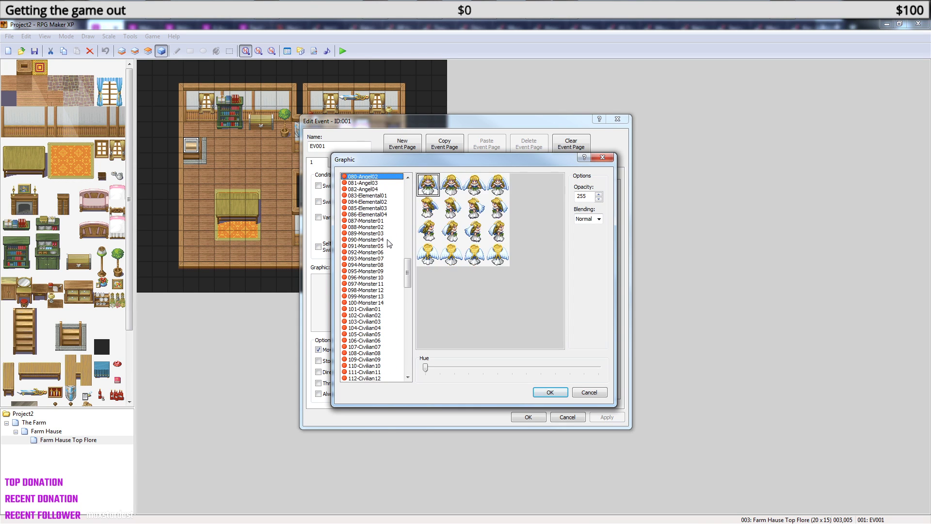
pyautogui.press('Up')
pyautogui.press('Up')
pyautogui.press('Up')
pyautogui.press('Up')
pyautogui.press('Up')
pyautogui.press('Up')
pyautogui.press('Up')
pyautogui.press('Up')
pyautogui.press('Up')
pyautogui.press('Up')
pyautogui.press('Up')
pyautogui.press('Up')
pyautogui.press('Up')
pyautogui.press('Up')
pyautogui.press('Up')
pyautogui.press('Up')
pyautogui.press('Up')
pyautogui.press('Up')
pyautogui.press('Up')
pyautogui.press('Up')
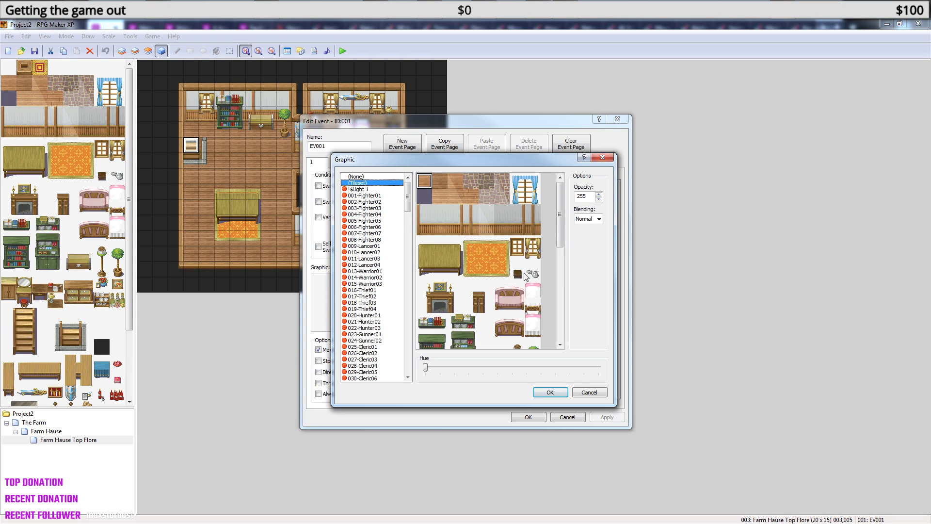
# - Examine the whole tileset as a graphic source and close the stair event without saving
pyautogui.moveTo(558, 218); pyautogui.dragTo(563, 180)
pyautogui.moveTo(561, 218); pyautogui.dragTo(562, 310)
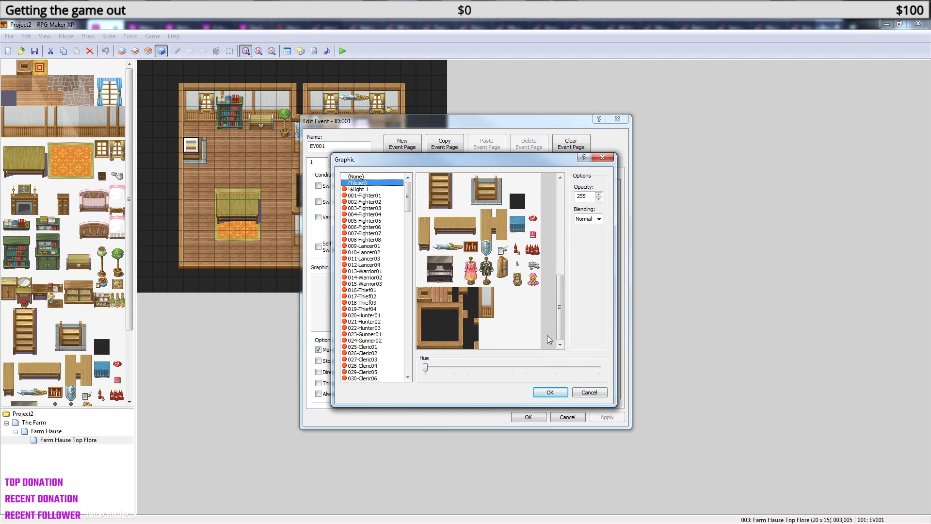
pyautogui.click(589, 392)
pyautogui.click(568, 418)
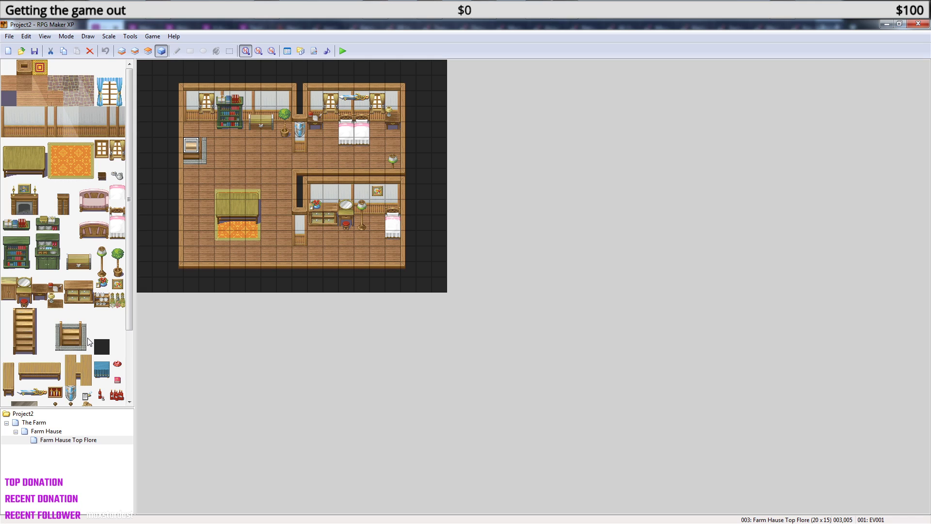
# - Place the fireplace on the second layer against the back wall of the Farm Hause map
pyautogui.click(50, 432)
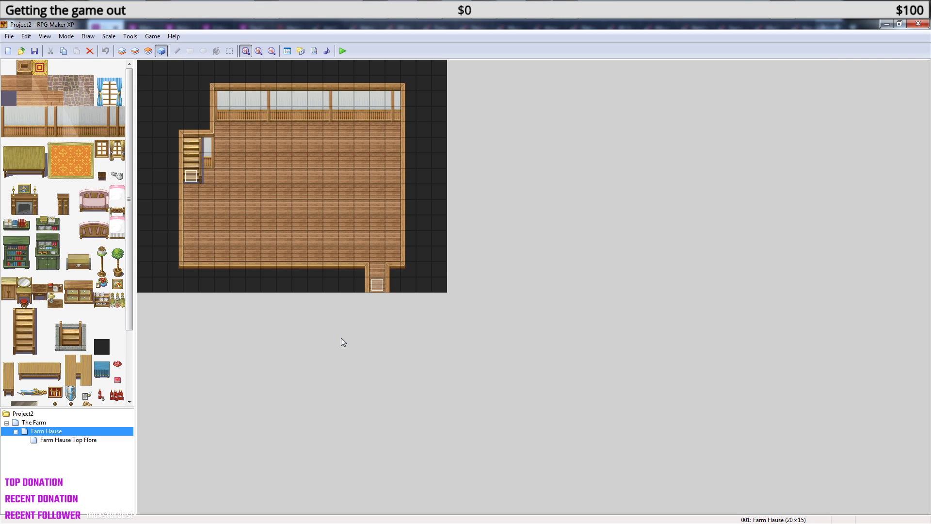
pyautogui.moveTo(10, 190); pyautogui.dragTo(43, 212)
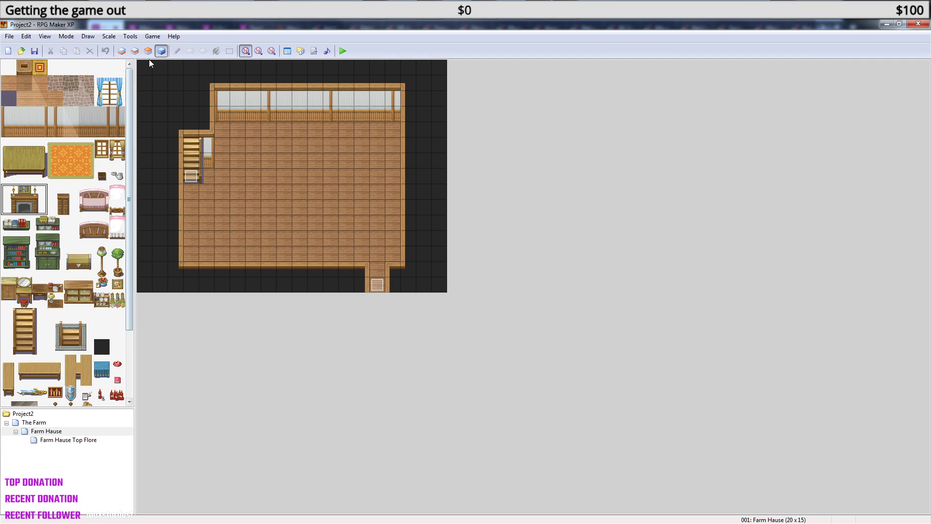
pyautogui.click(134, 51)
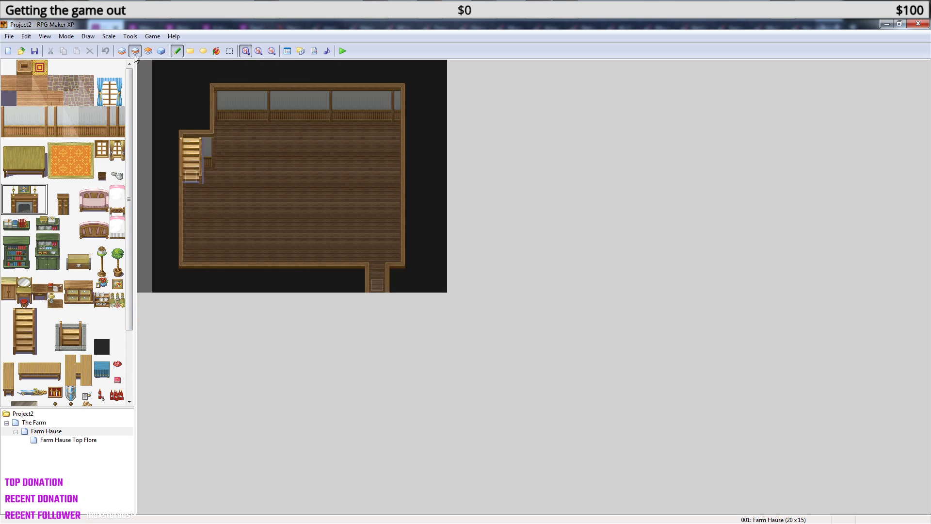
pyautogui.click(289, 97)
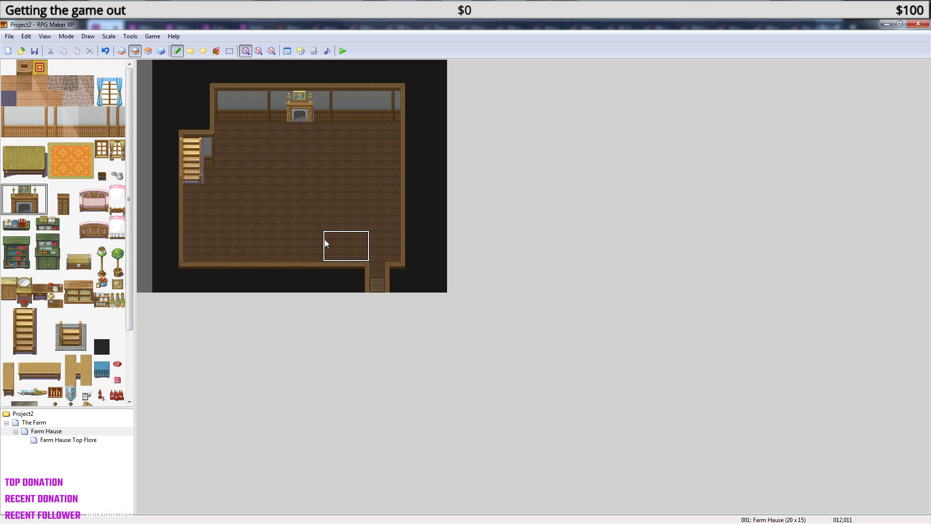
pyautogui.rightClick(299, 118)
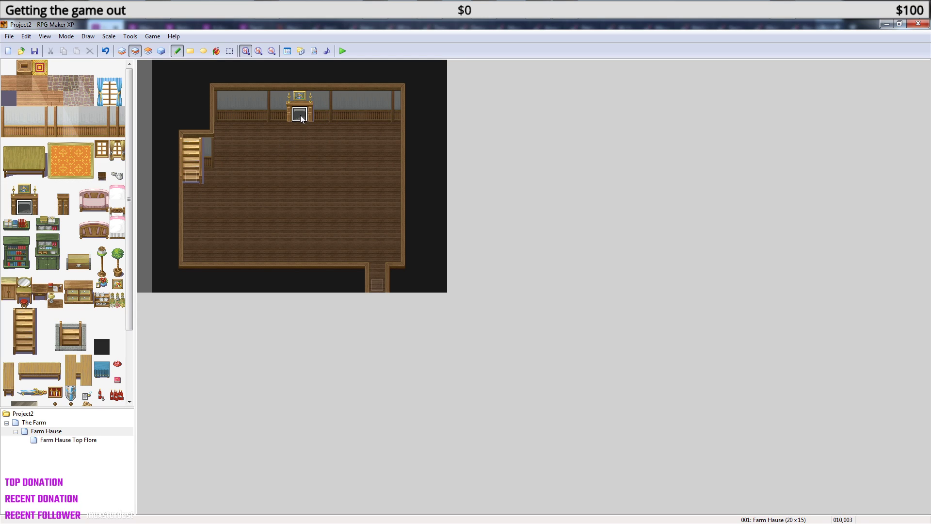
# - Start a new event on the fireplace's opening in the Farm Hause map
pyautogui.click(162, 51)
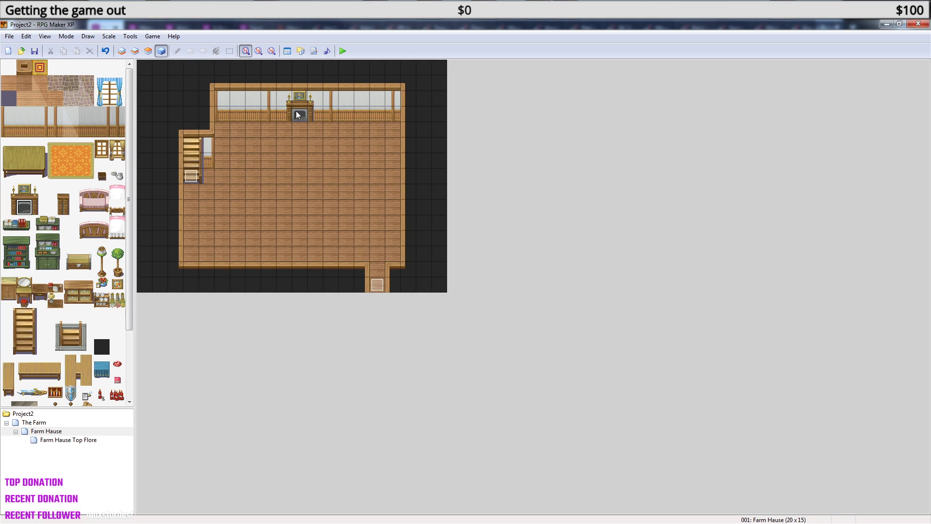
pyautogui.rightClick(298, 115)
pyautogui.click(333, 123)
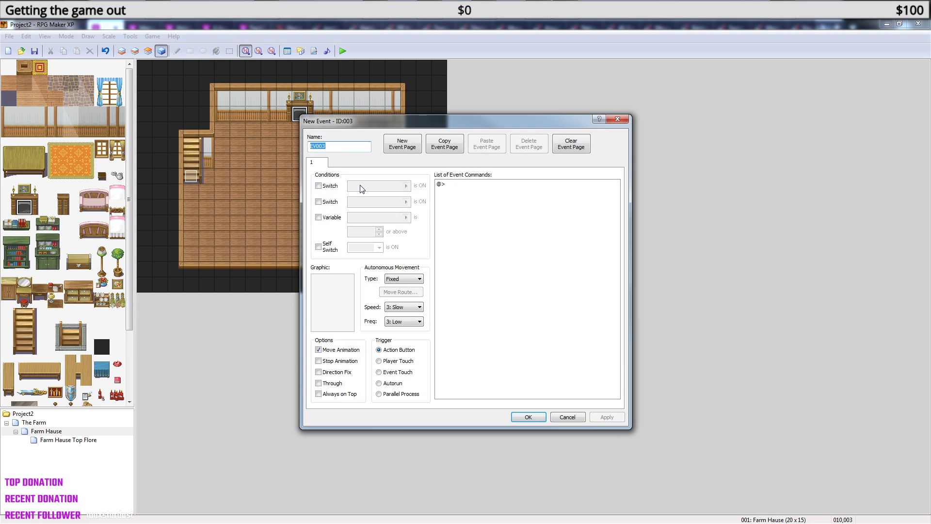
# - Look through the event graphics from the end of the list back to 185-Light02 for a fitting fire
pyautogui.doubleClick(327, 313)
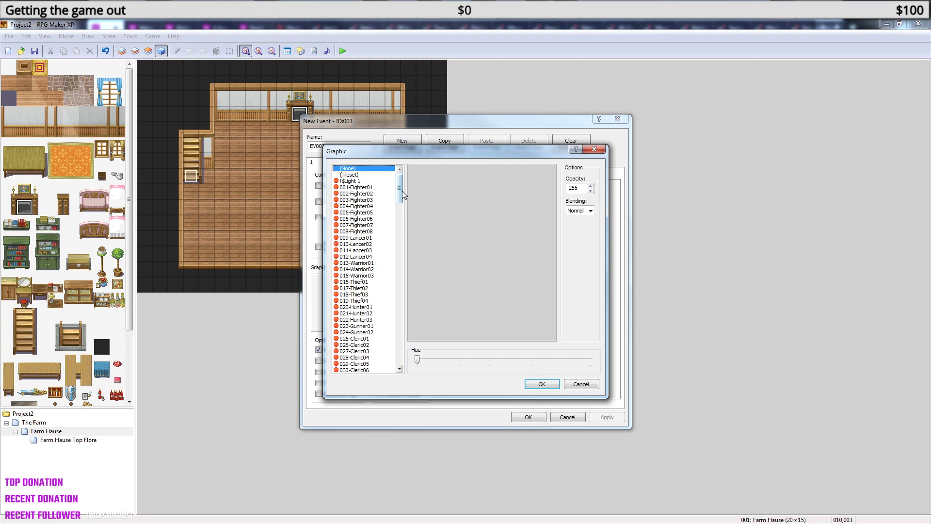
pyautogui.moveTo(400, 191); pyautogui.dragTo(401, 350)
pyautogui.click(366, 370)
pyautogui.press('Up')
pyautogui.press('Up')
pyautogui.press('Up')
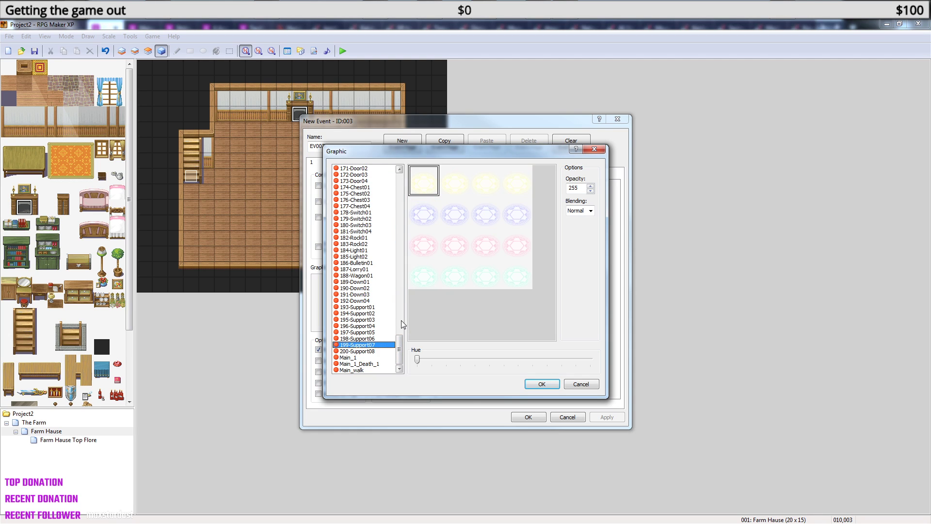
pyautogui.press('Up')
pyautogui.press('Up')
pyautogui.press('Up')
pyautogui.press('Up')
pyautogui.press('Up')
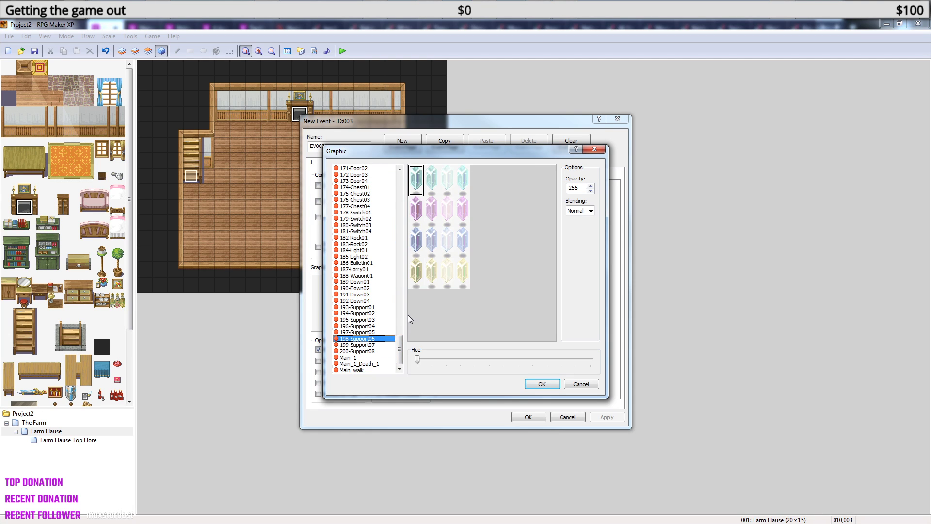
pyautogui.press('Up')
pyautogui.press('Up')
pyautogui.press('Up')
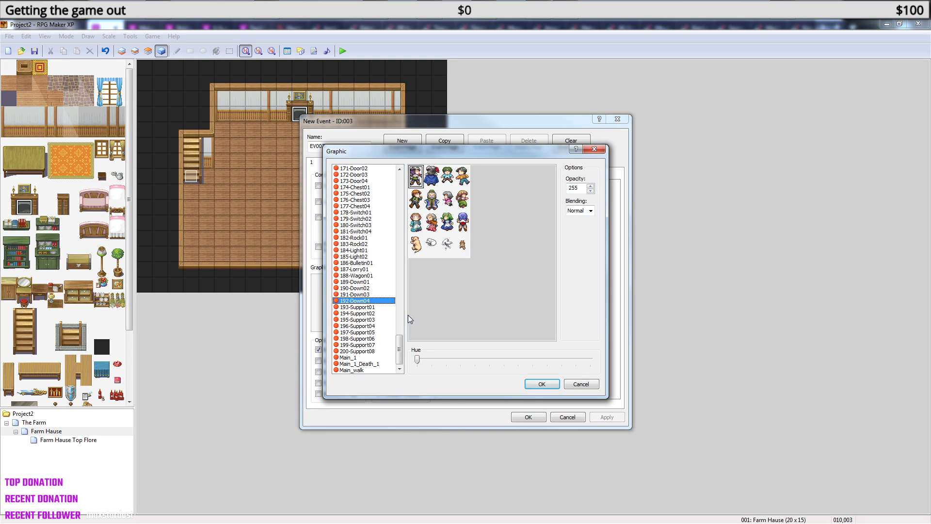
pyautogui.press('Up')
pyautogui.press('Up')
pyautogui.press('Up')
pyautogui.press('Up')
pyautogui.press('Up')
pyautogui.press('Up')
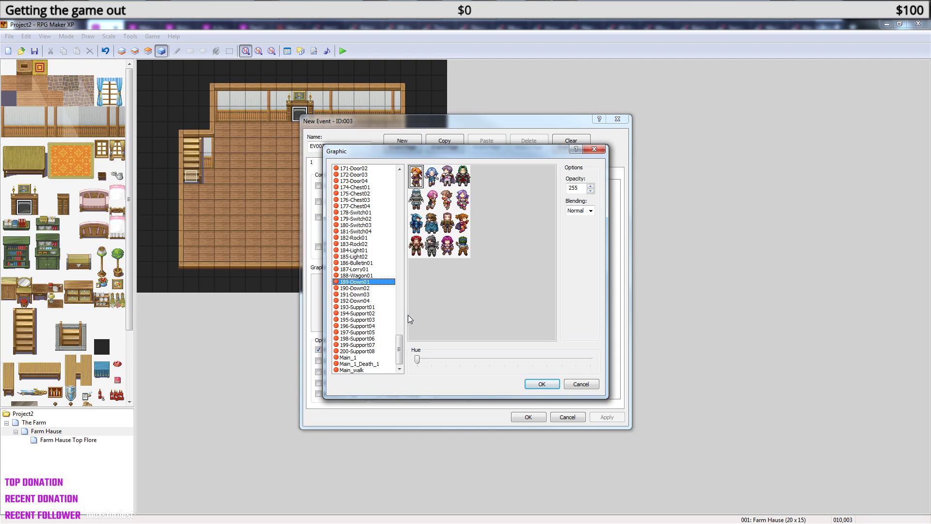
pyautogui.press('Up')
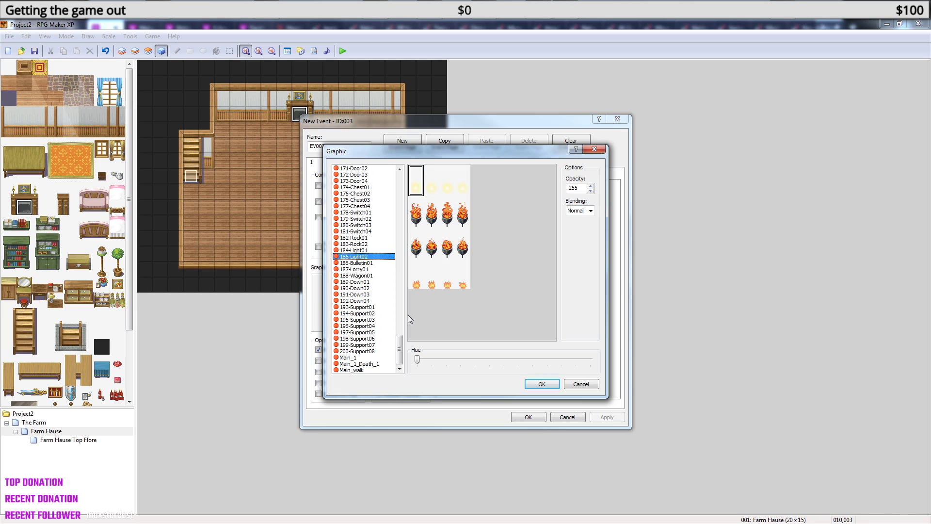
# - Compare the flames in 185-Light02 and 184-Light01, and give the event the first small flame in 184-Light01's last row
pyautogui.click(416, 284)
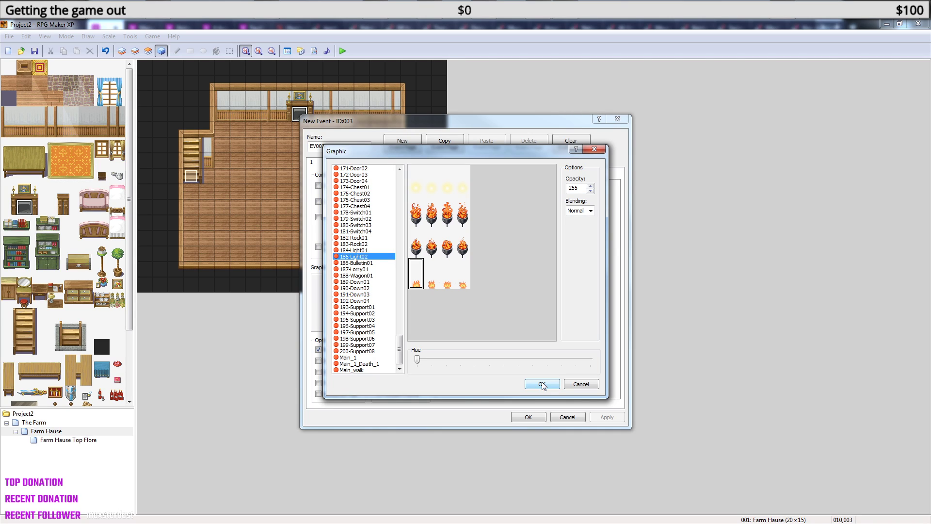
pyautogui.click(373, 251)
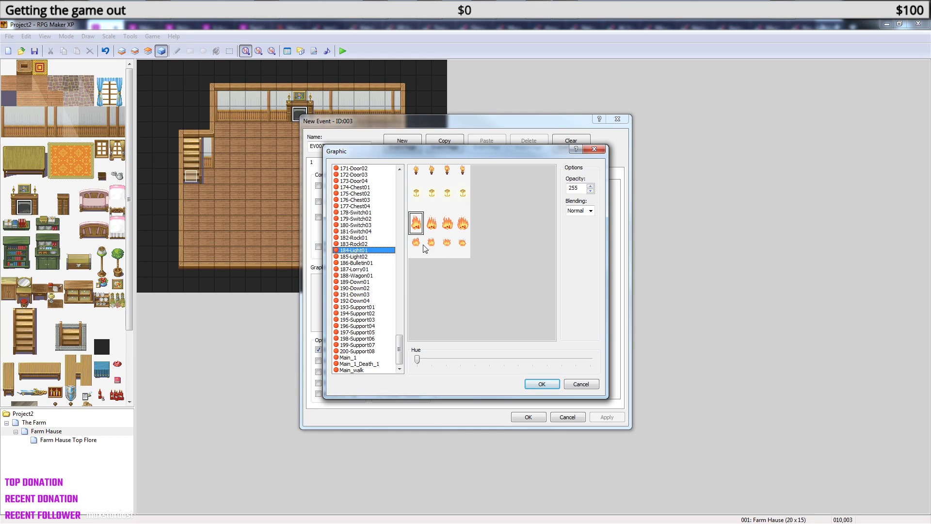
pyautogui.press('Down')
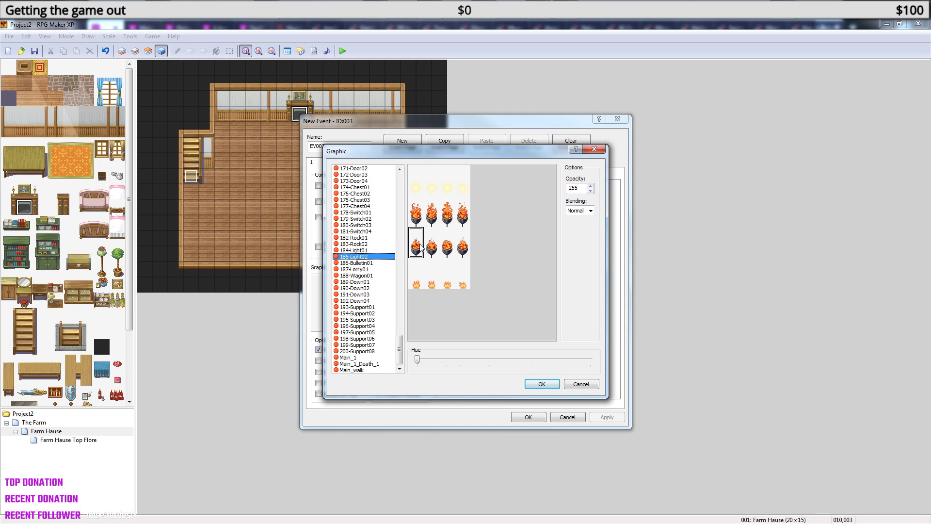
pyautogui.press('Up')
pyautogui.press('Up')
pyautogui.press('Down')
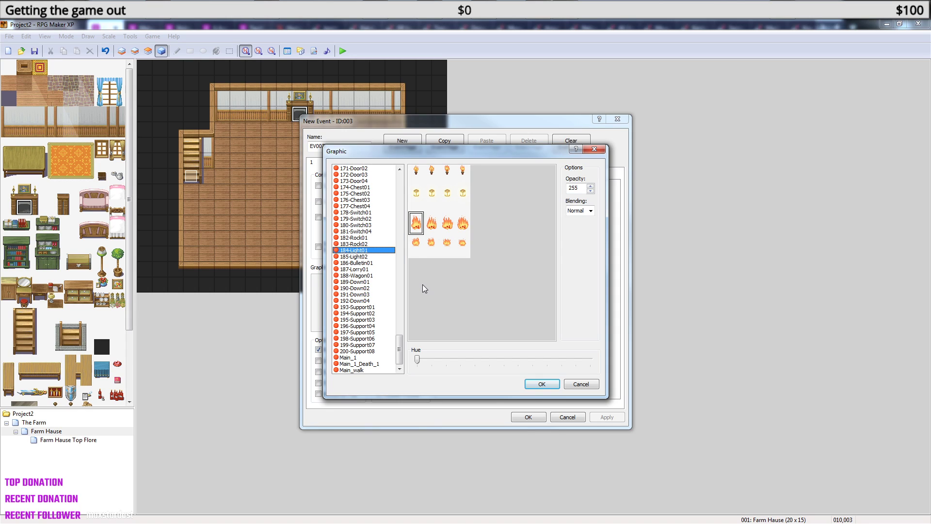
pyautogui.click(417, 246)
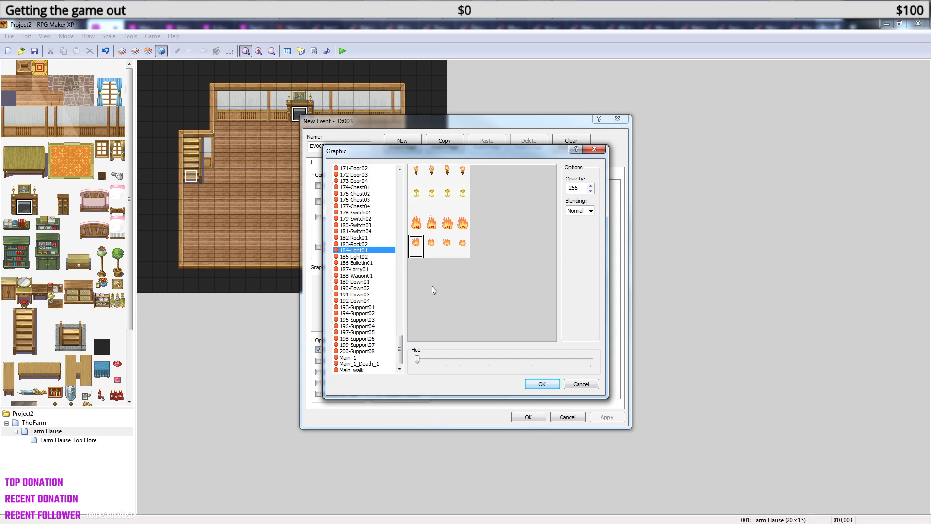
pyautogui.click(542, 384)
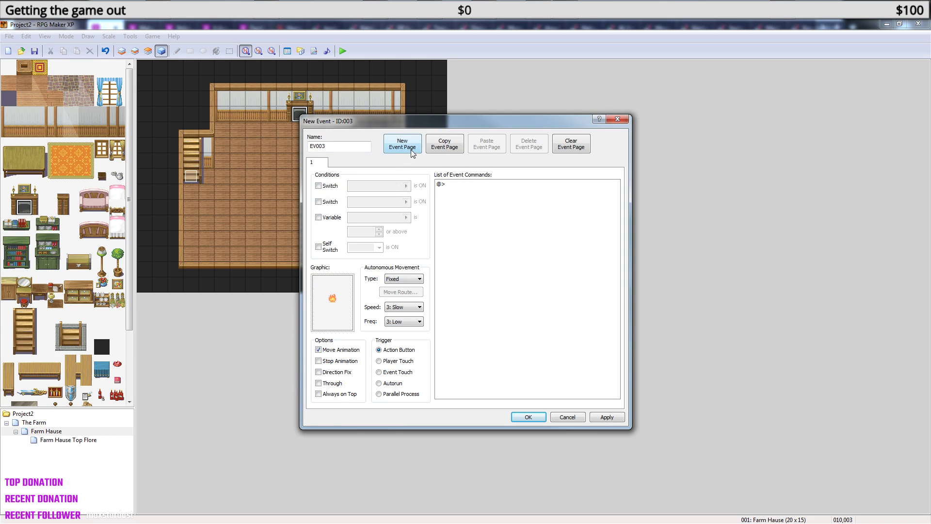
# - Duplicate the flame event page as page 2 and return to page 1
pyautogui.click(452, 147)
pyautogui.click(486, 145)
pyautogui.click(318, 164)
# - Remove the flame graphic from page 1 of the fireplace event
pyautogui.click(338, 304)
pyautogui.doubleClick(338, 305)
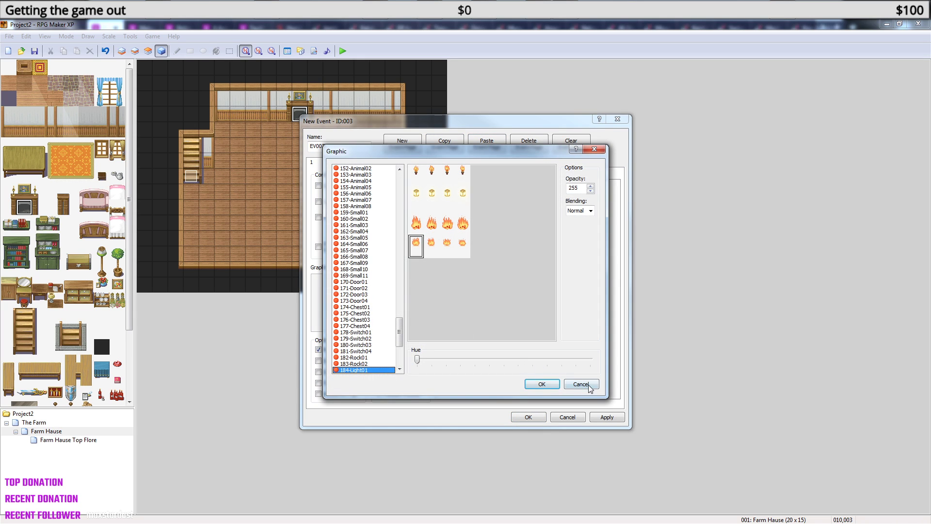
pyautogui.moveTo(401, 322); pyautogui.dragTo(401, 188)
pyautogui.click(373, 173)
pyautogui.click(541, 384)
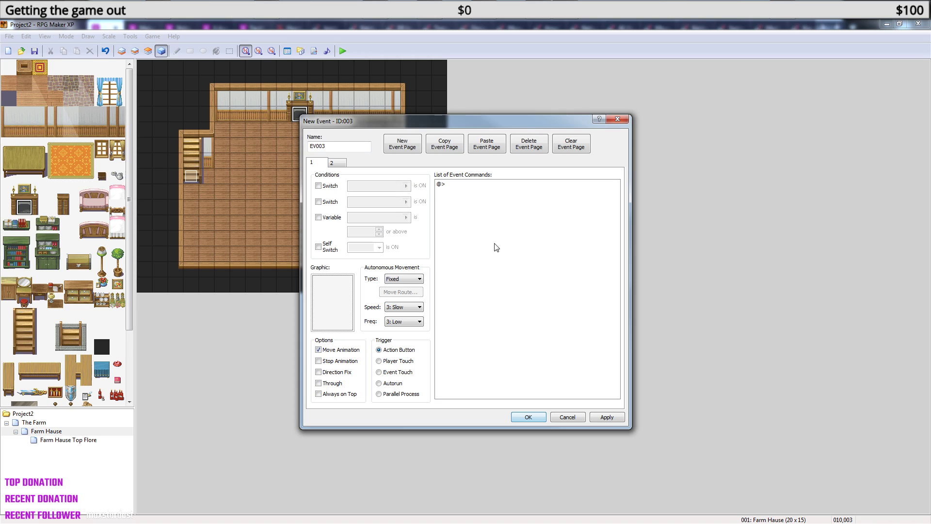
# - Add a Show Text command reading "Turn on the fireplace?" to page 1 of the fireplace event
pyautogui.click(512, 229)
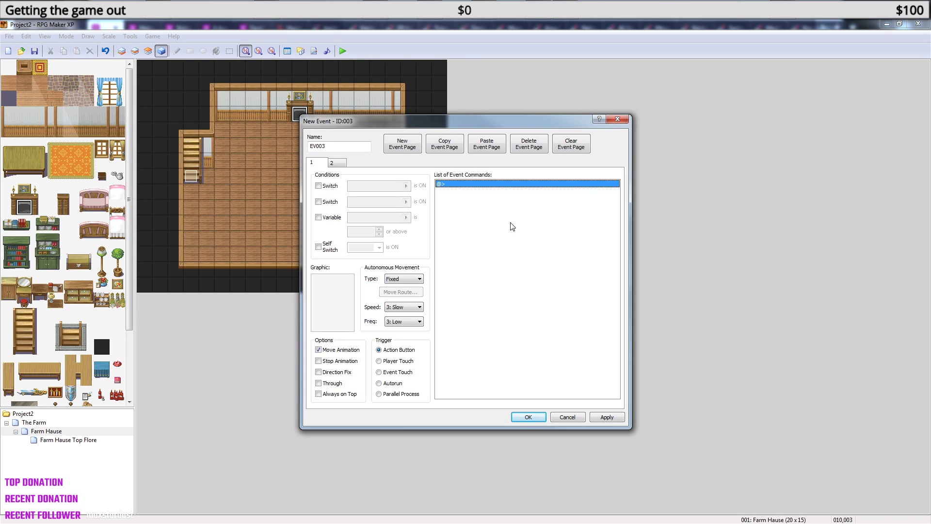
pyautogui.rightClick(480, 184)
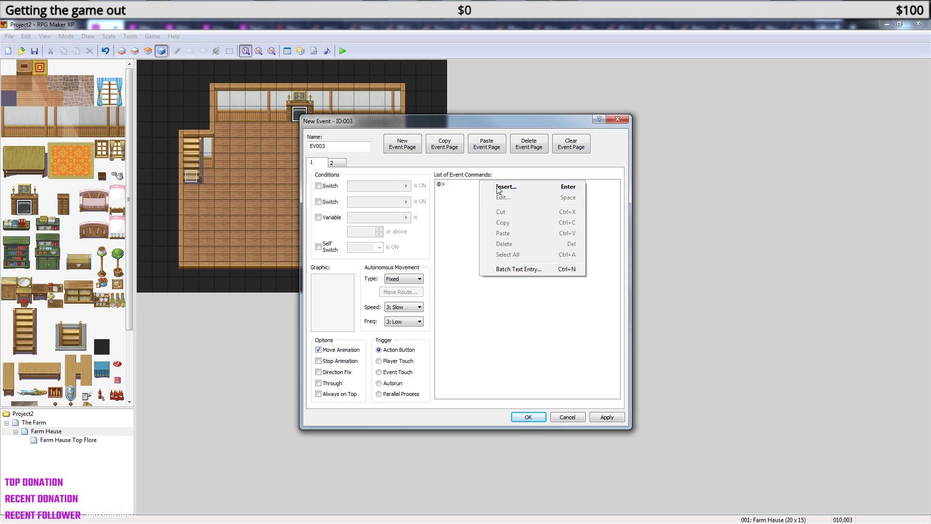
pyautogui.click(505, 187)
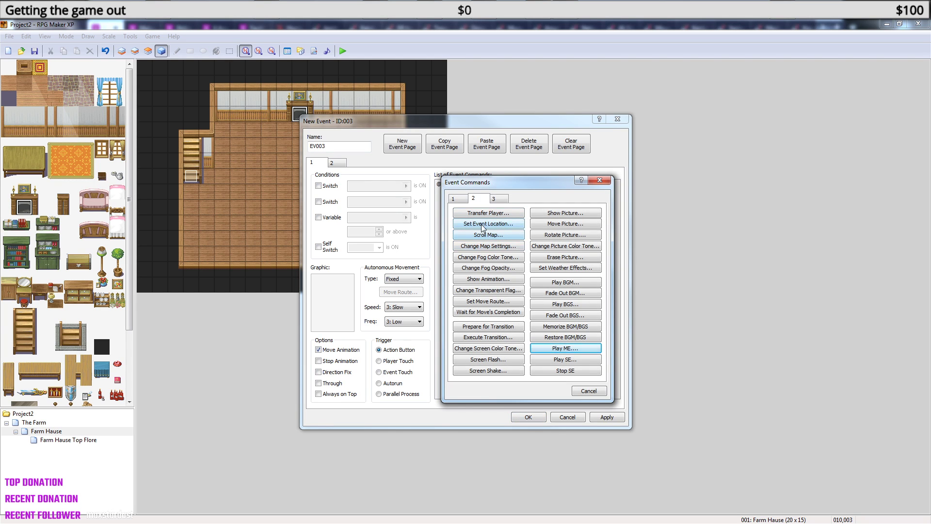
pyautogui.click(467, 201)
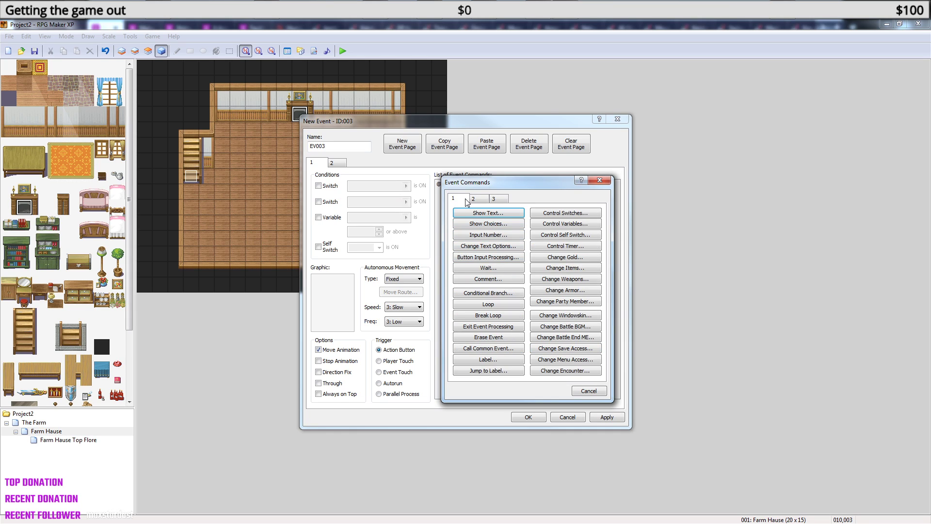
pyautogui.click(502, 226)
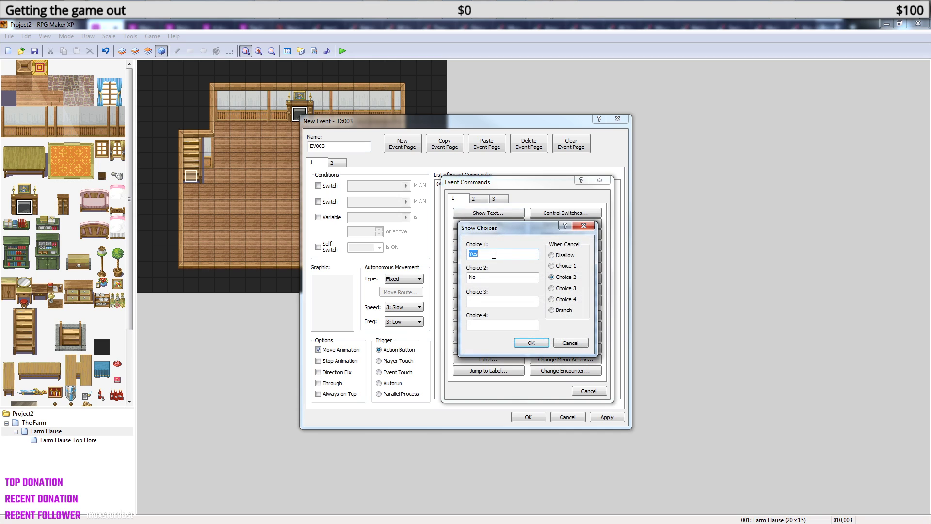
pyautogui.click(575, 343)
pyautogui.click(485, 214)
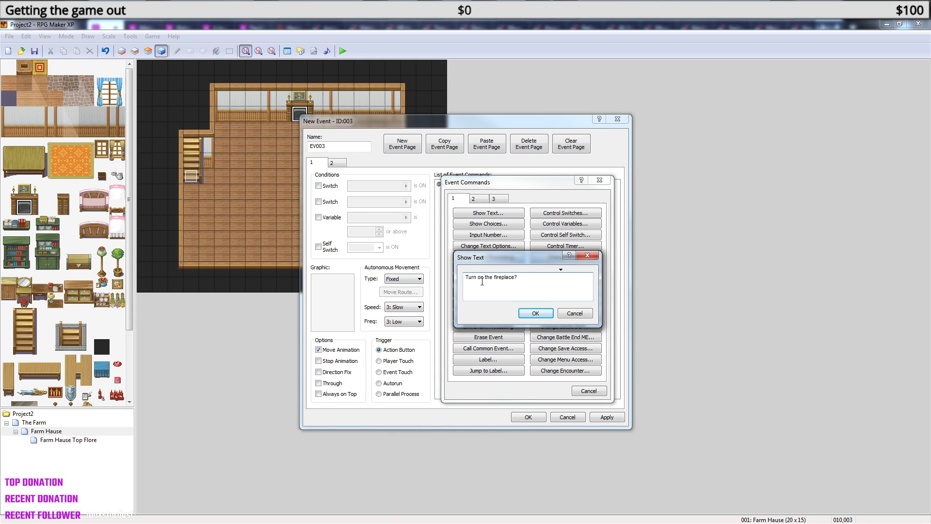
pyautogui.click(536, 314)
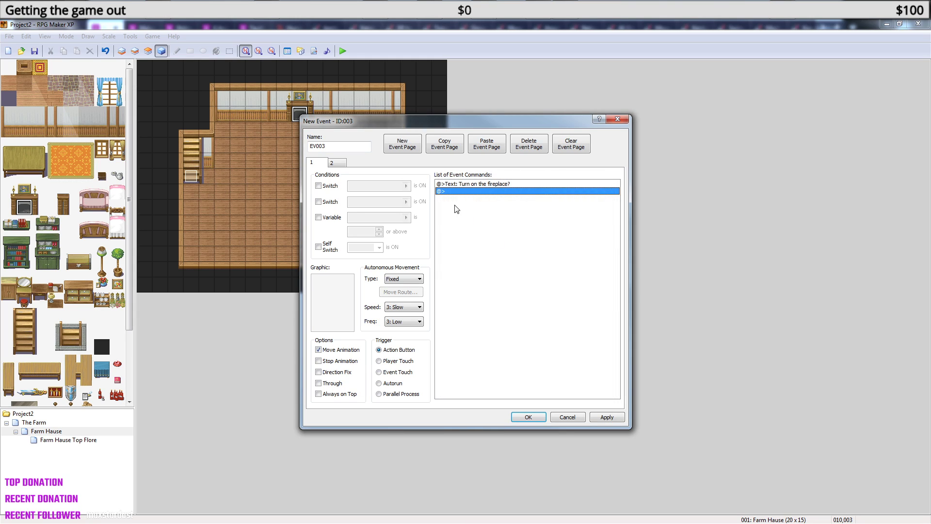
# - Add a Show Choices command with Yes and No after the text, with Choice 2 applied on cancel
pyautogui.rightClick(457, 199)
pyautogui.click(482, 204)
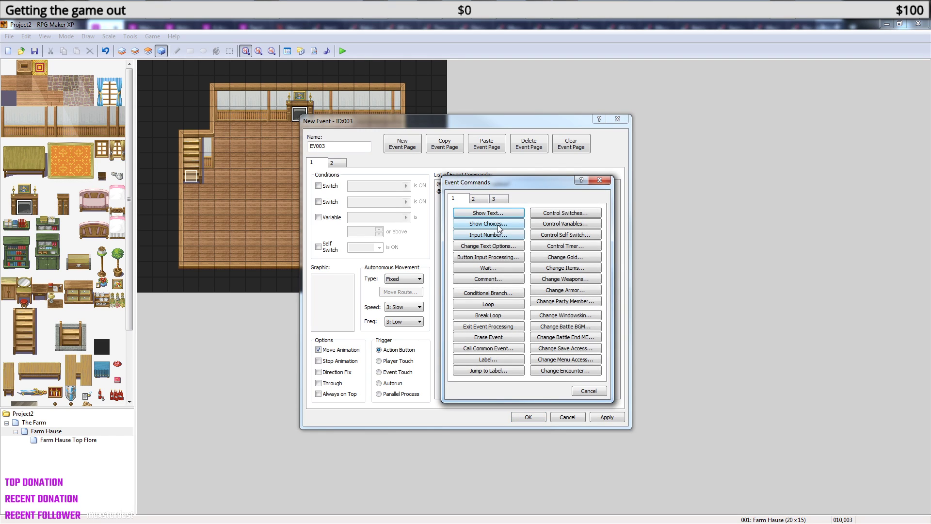
pyautogui.click(499, 226)
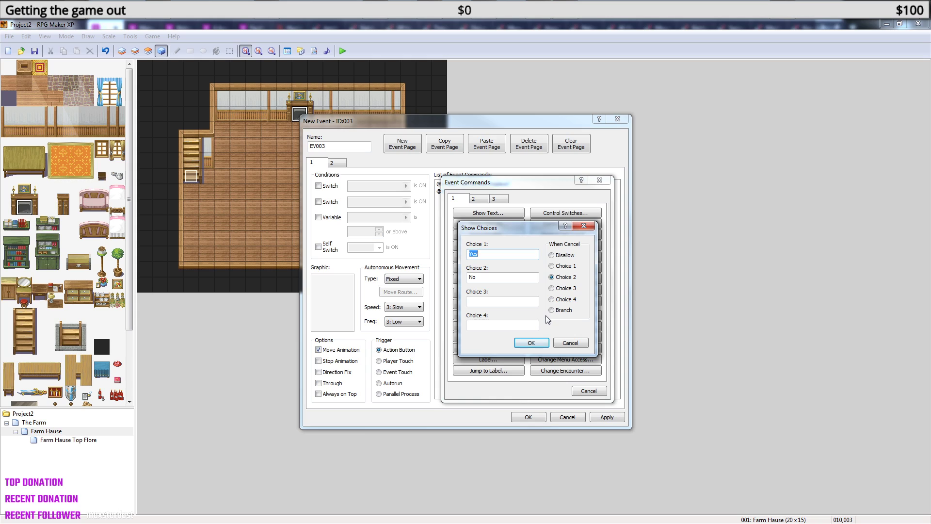
pyautogui.click(531, 343)
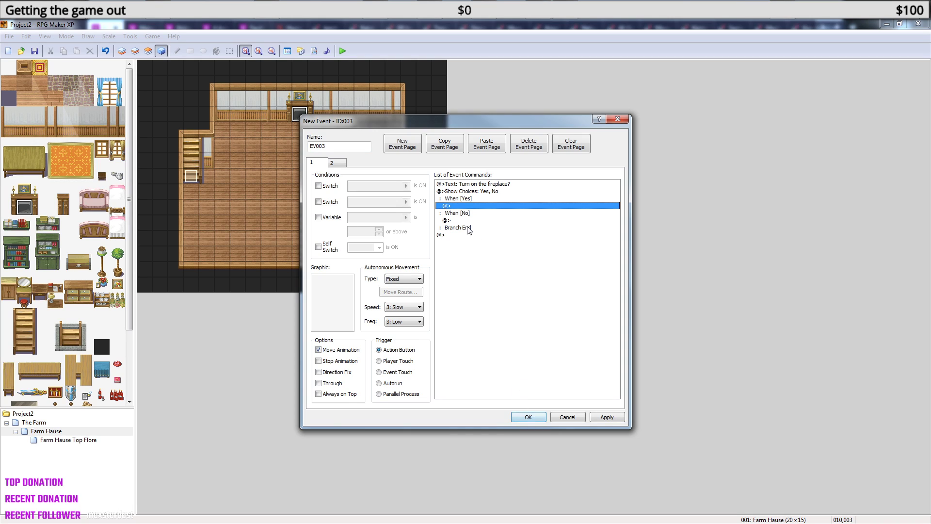
# - Insert a Control Self Switch command in the Yes branch that turns self switch A ON
pyautogui.rightClick(462, 206)
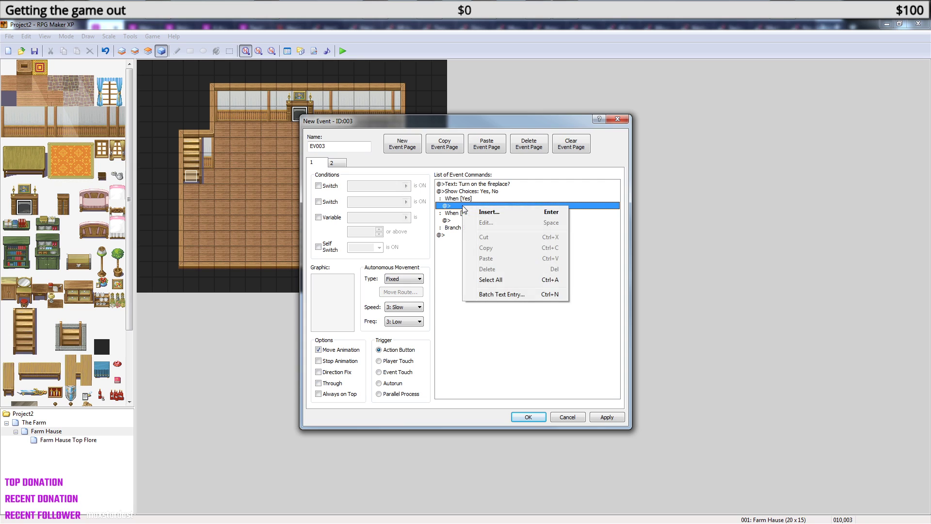
pyautogui.click(490, 213)
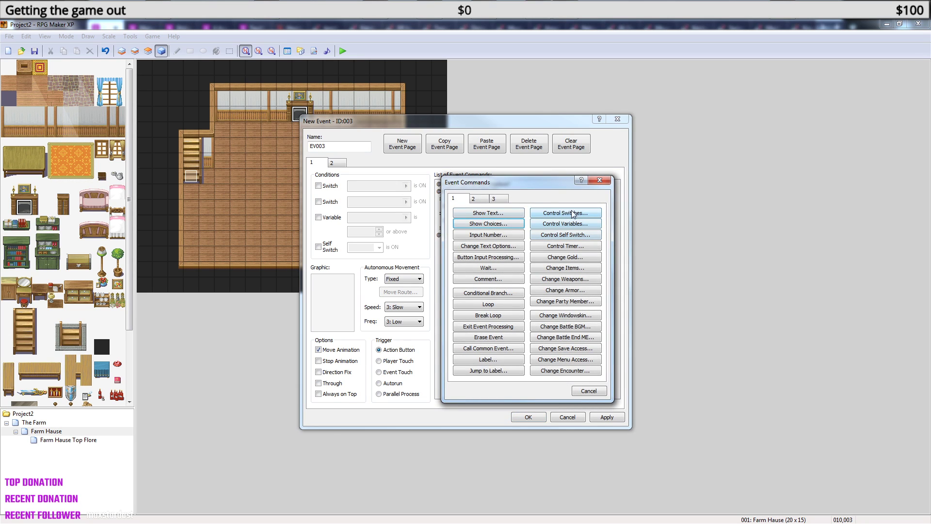
pyautogui.click(582, 236)
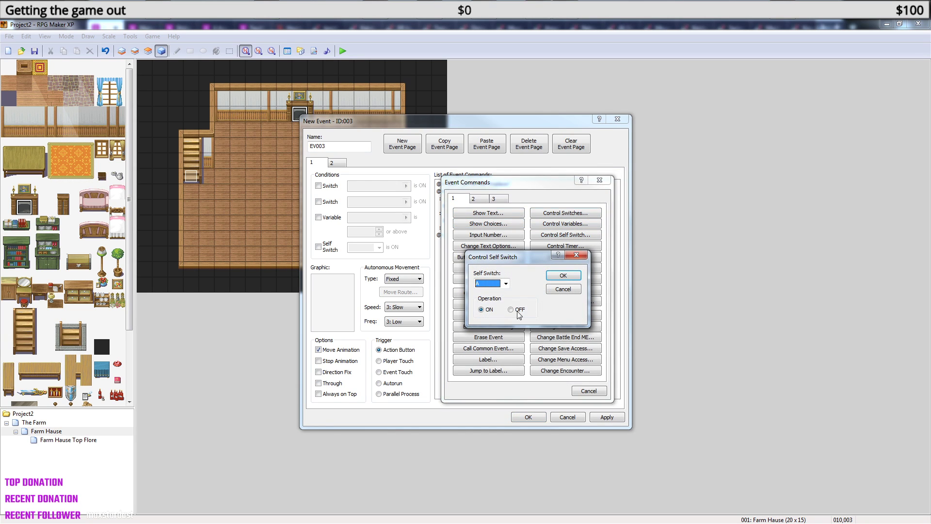
pyautogui.click(563, 276)
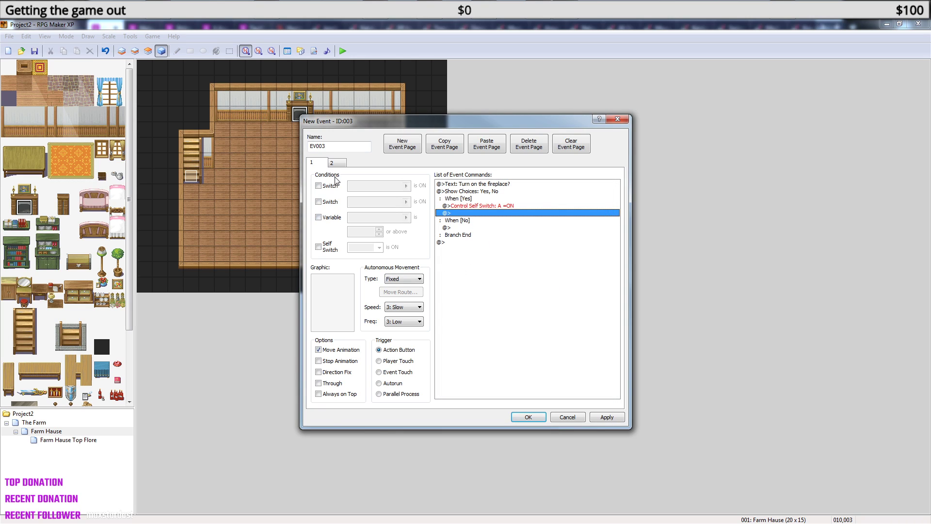
# - Copy page 1's text and choice commands into the command list of page 2
pyautogui.click(470, 184)
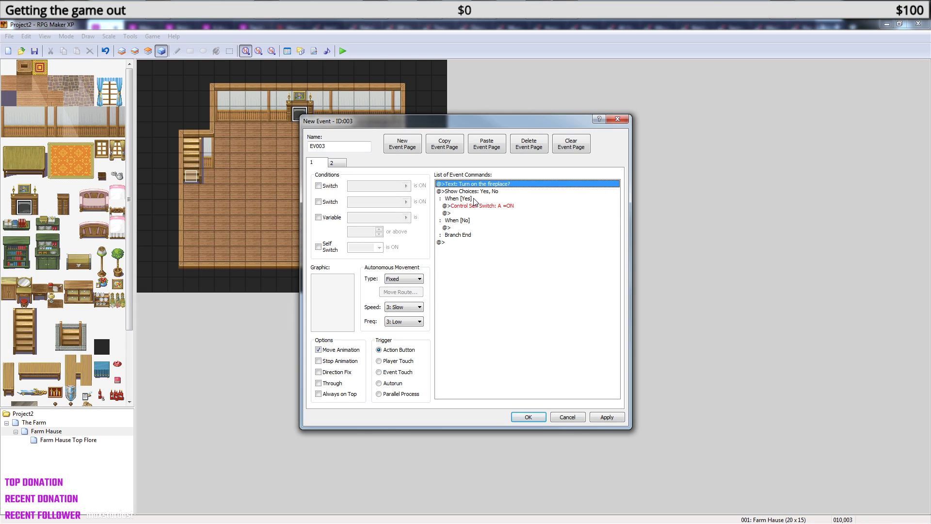
pyautogui.keyDown('shift'); pyautogui.click(473, 199); pyautogui.keyUp('shift')
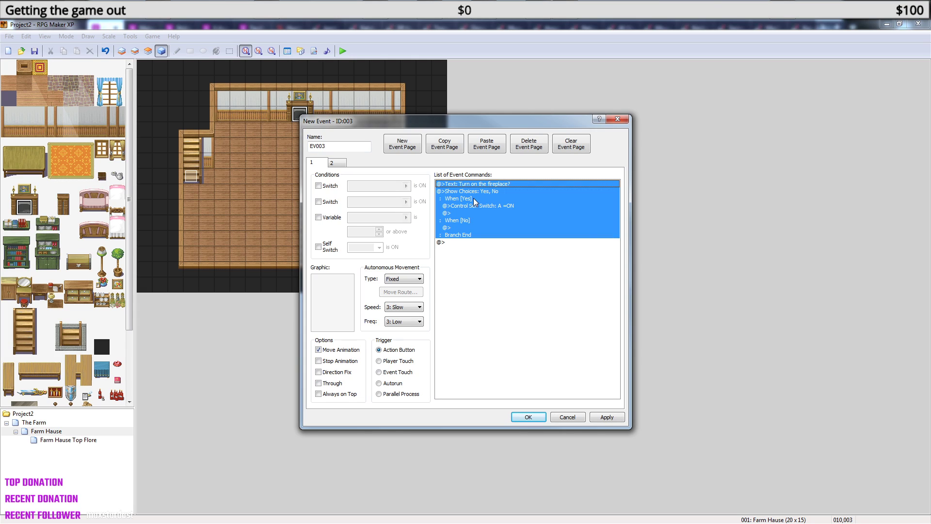
pyautogui.click(338, 164)
pyautogui.hotkey('ctrl', 'v')
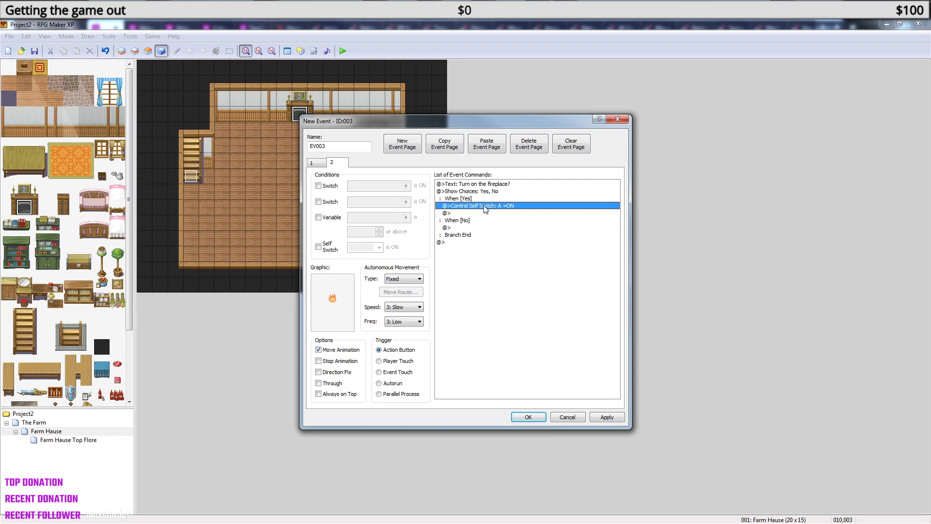
# - Change page 2's Control Self Switch command in the Yes branch to turn self switch A OFF
pyautogui.rightClick(486, 207)
pyautogui.click(526, 221)
pyautogui.click(511, 309)
pyautogui.click(564, 275)
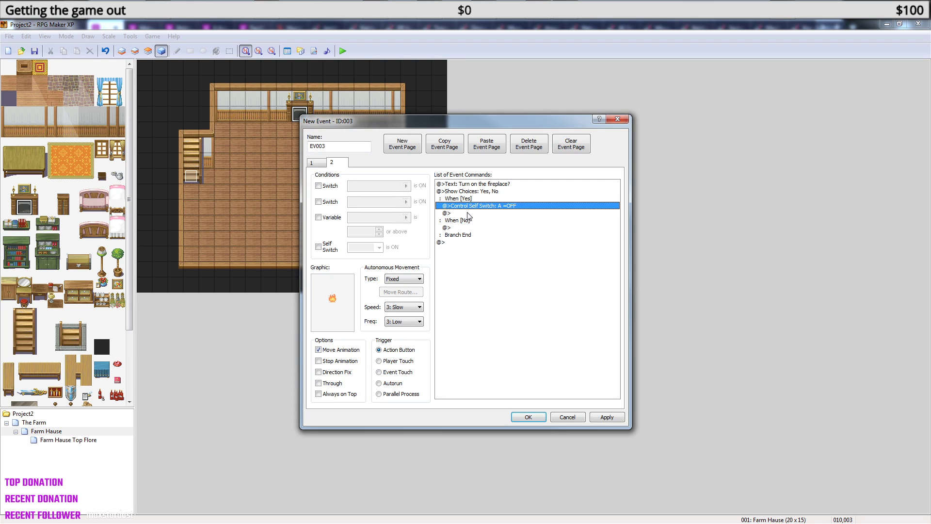
# - Change page 2's message text to "Turn off the fireplace?"
pyautogui.rightClick(479, 188)
pyautogui.click(508, 203)
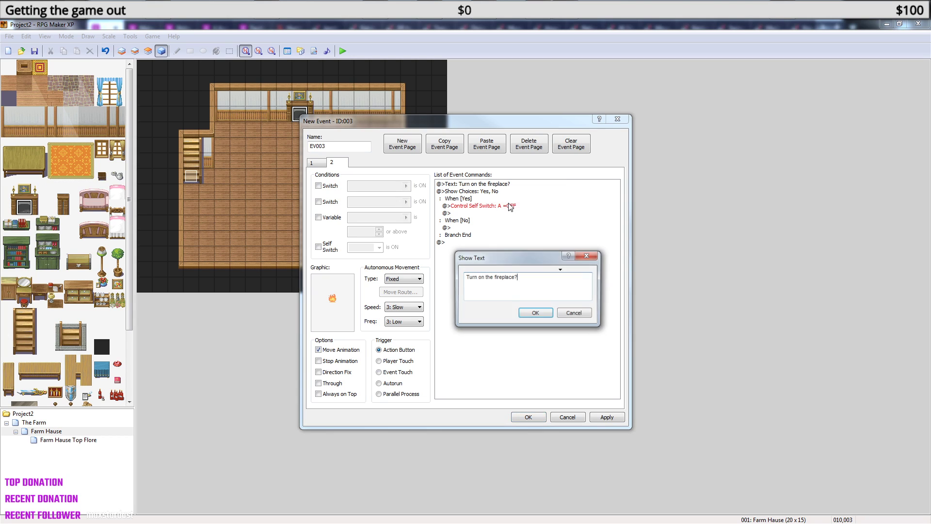
pyautogui.moveTo(485, 277); pyautogui.dragTo(482, 278)
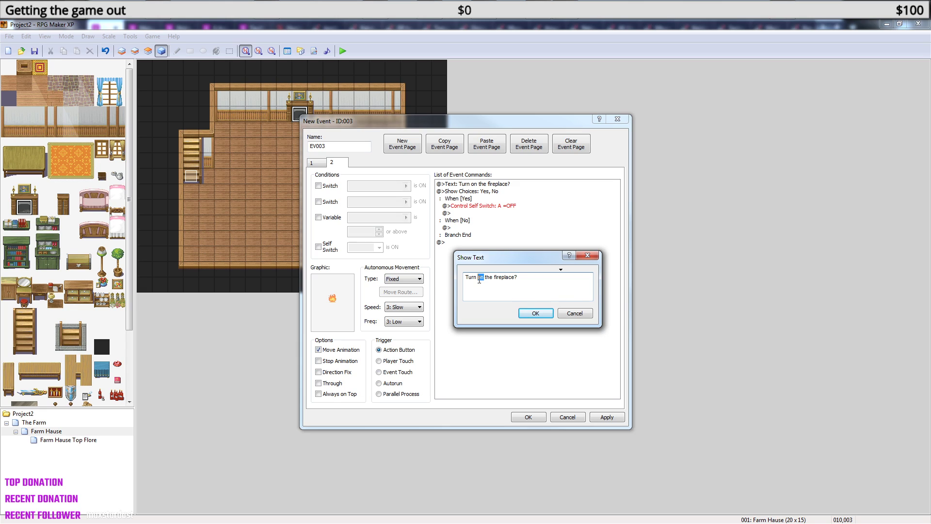
pyautogui.write('off')
pyautogui.click(538, 314)
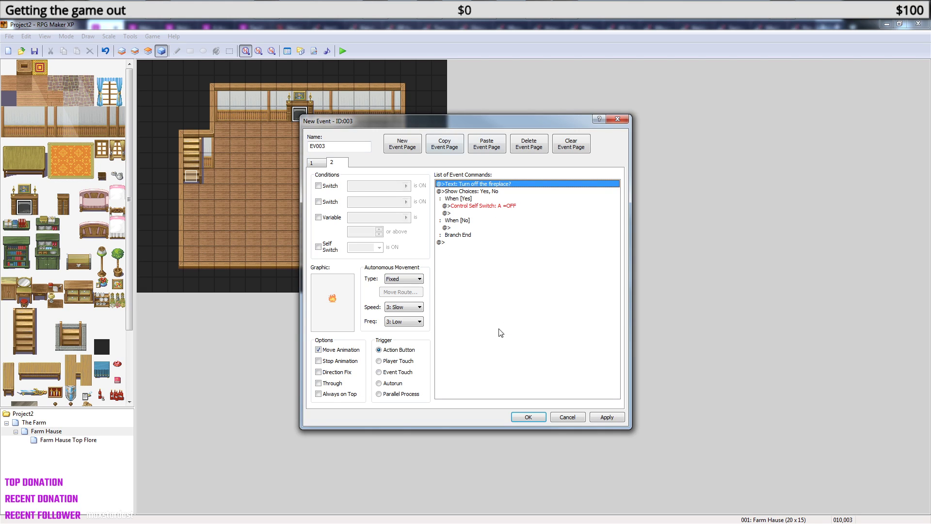
# - Confirm the fireplace event, save the changes to Project2 and start a new game in a playtest
pyautogui.click(533, 420)
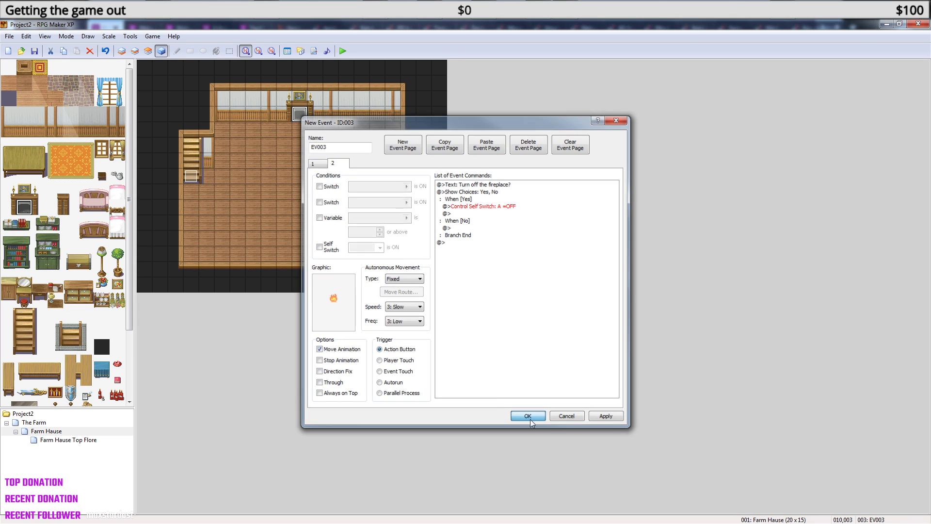
pyautogui.click(343, 51)
pyautogui.click(426, 298)
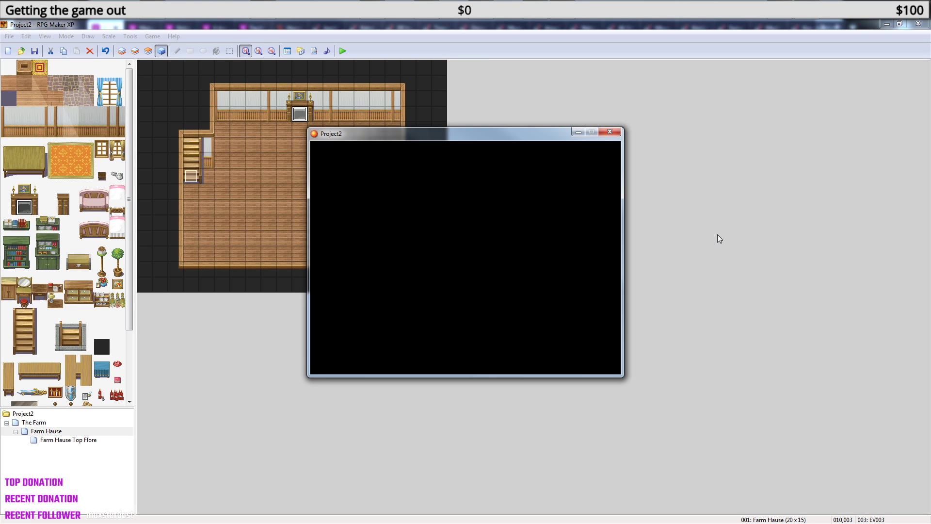
pyautogui.press('Return')
# - Walk the character through the farmhouse to the fireplace and interact with it
pyautogui.press('Down')
pyautogui.press('Left')
pyautogui.press('Up')
pyautogui.press('Left')
pyautogui.press('Up')
pyautogui.press('Left')
pyautogui.press('Down')
pyautogui.press('Right')
pyautogui.press('Right')
pyautogui.press('Up')
pyautogui.press('Up')
pyautogui.press('Return')
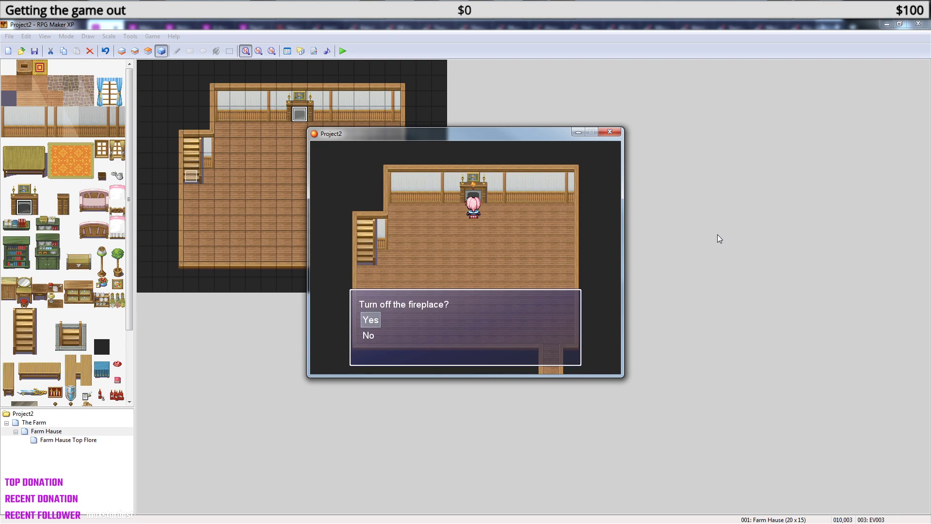
# - Answer Yes to the fireplace prompt, trigger it again, and step back from the fireplace to examine the fire
pyautogui.press('Return')
pyautogui.press('Return')
pyautogui.press('Return')
pyautogui.press('Return')
pyautogui.press('Return')
pyautogui.press('Right')
pyautogui.press('Left')
pyautogui.press('Down')
pyautogui.press('Escape')
pyautogui.press('Escape')
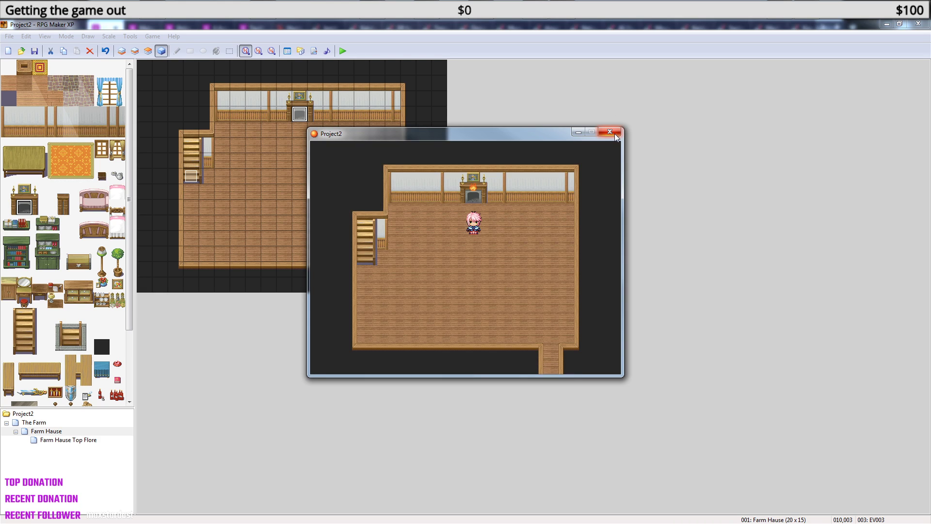
# - Save the playtest's progress in File1 and close the playtest
pyautogui.press('Escape')
pyautogui.press('Down')
pyautogui.press('Down')
pyautogui.press('Down')
pyautogui.press('Down')
pyautogui.press('Return')
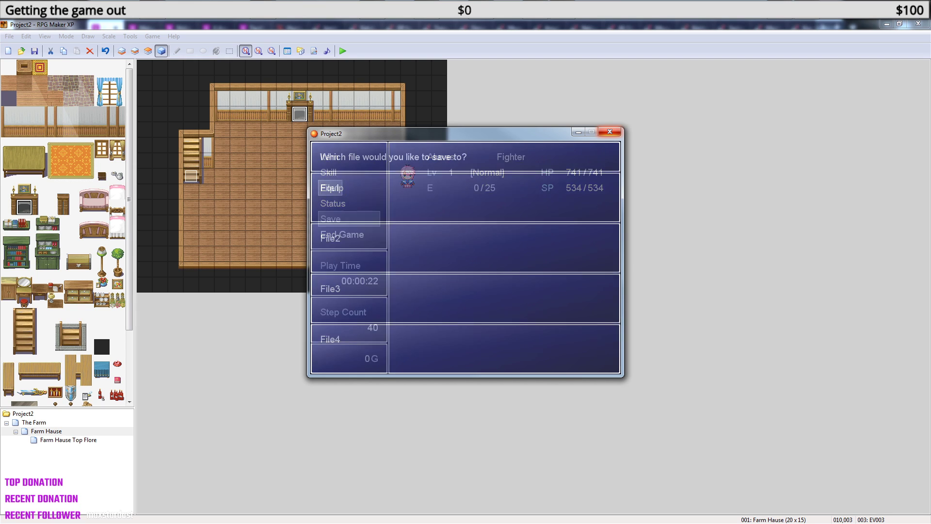
pyautogui.press('Escape')
pyautogui.press('Escape')
pyautogui.click(610, 132)
# - Add the condition Self Switch A is ON to page 2 of the fireplace event
pyautogui.doubleClick(300, 114)
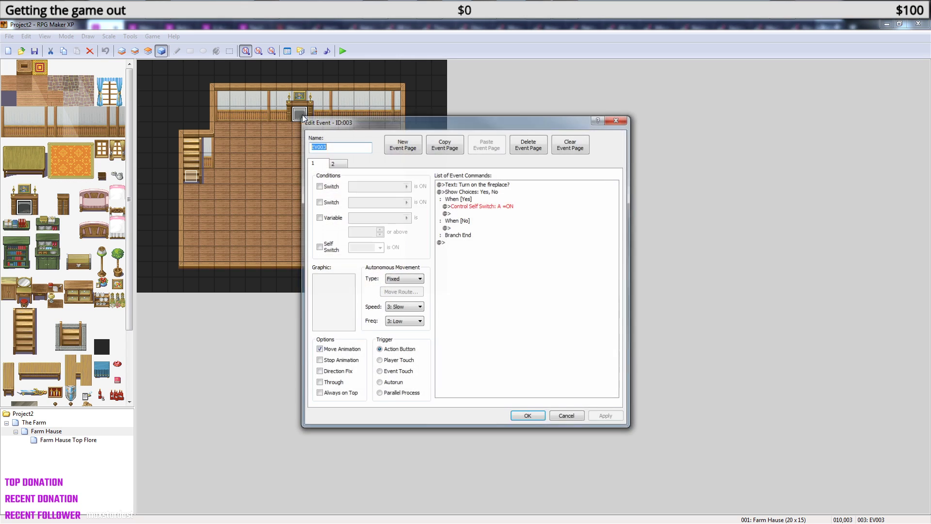
pyautogui.click(340, 164)
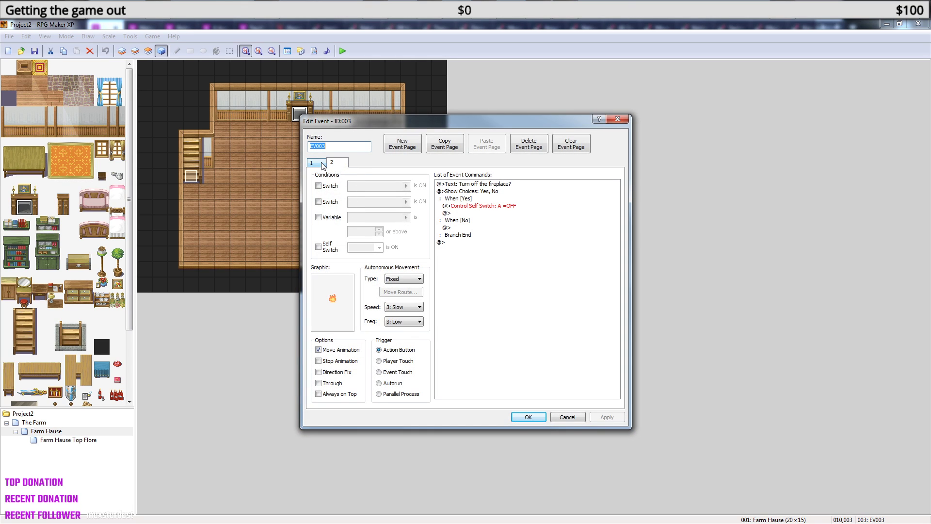
pyautogui.click(318, 163)
pyautogui.click(334, 163)
pyautogui.click(319, 248)
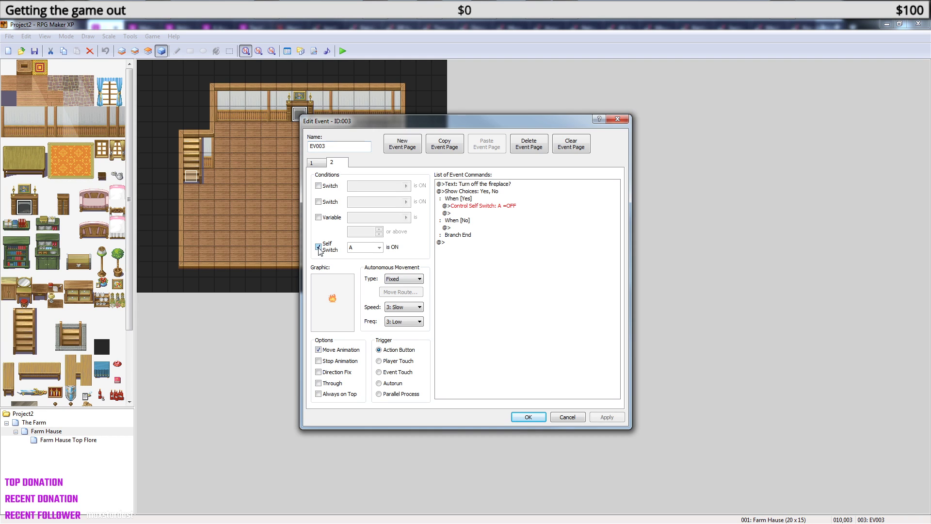
pyautogui.click(530, 417)
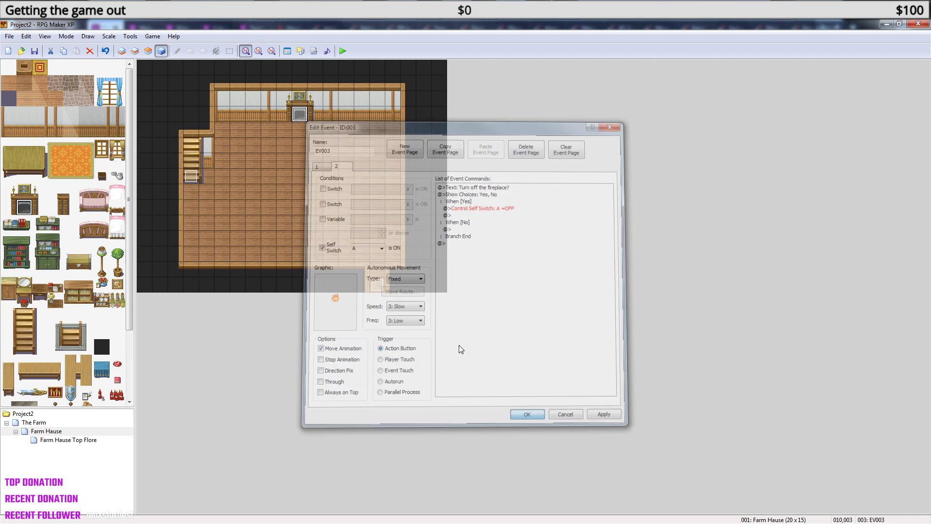
# - Save the changes to Project2 and continue the game from File1 in a playtest
pyautogui.click(343, 50)
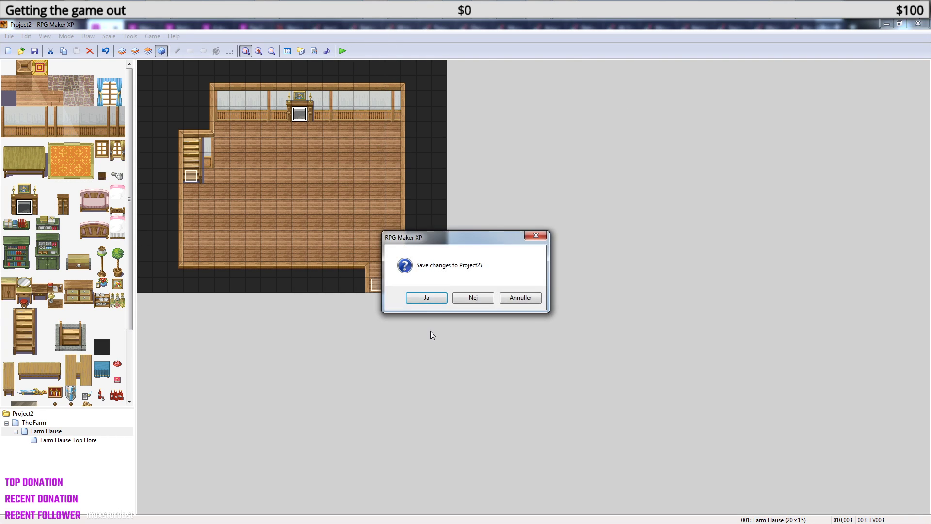
pyautogui.click(425, 297)
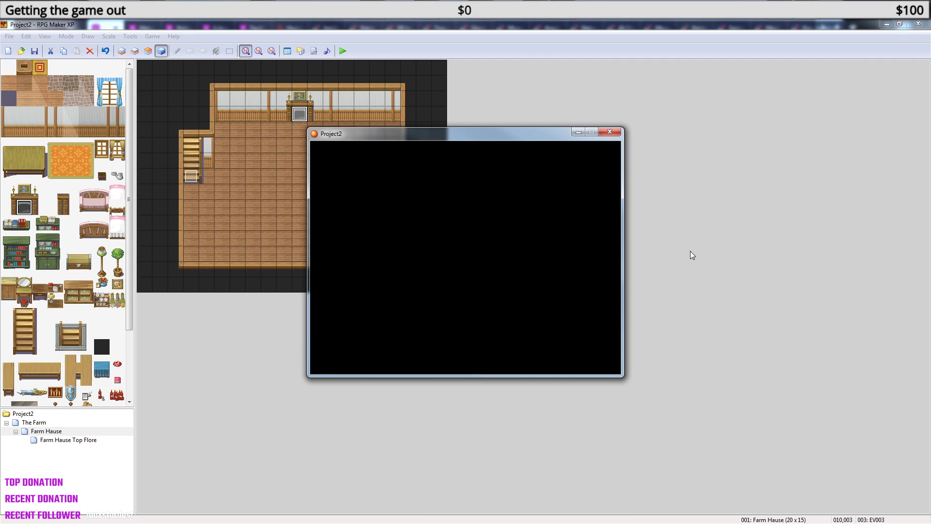
pyautogui.press('Return')
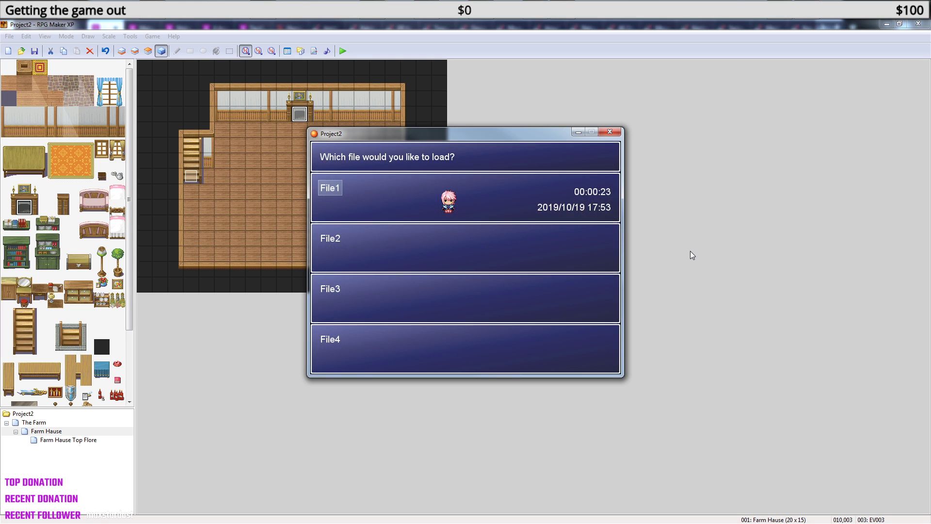
pyautogui.press('Return')
# - Turn on the fireplace by answering Yes in the game and step back to examine the fire
pyautogui.press('Up')
pyautogui.press('Return')
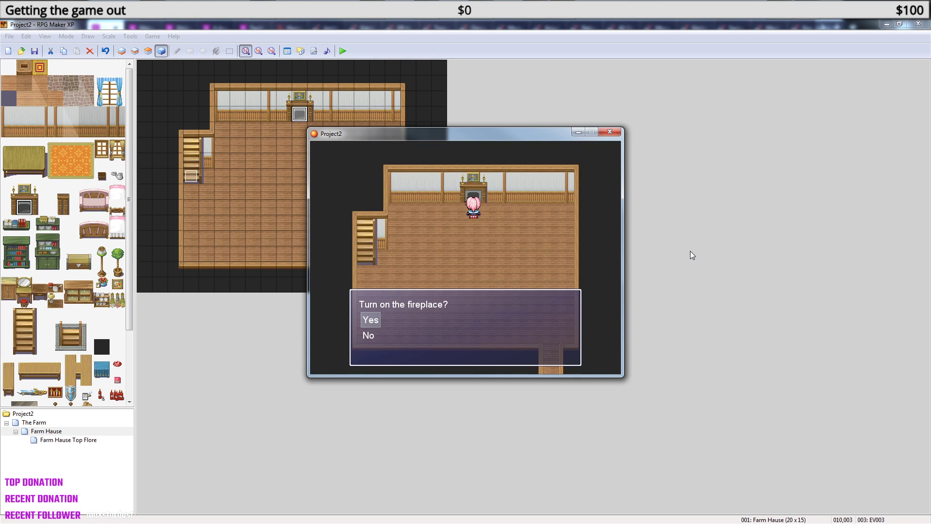
pyautogui.press('Return')
pyautogui.press('Down')
pyautogui.press('Up')
pyautogui.press('Down')
pyautogui.press('Down')
pyautogui.press('Up')
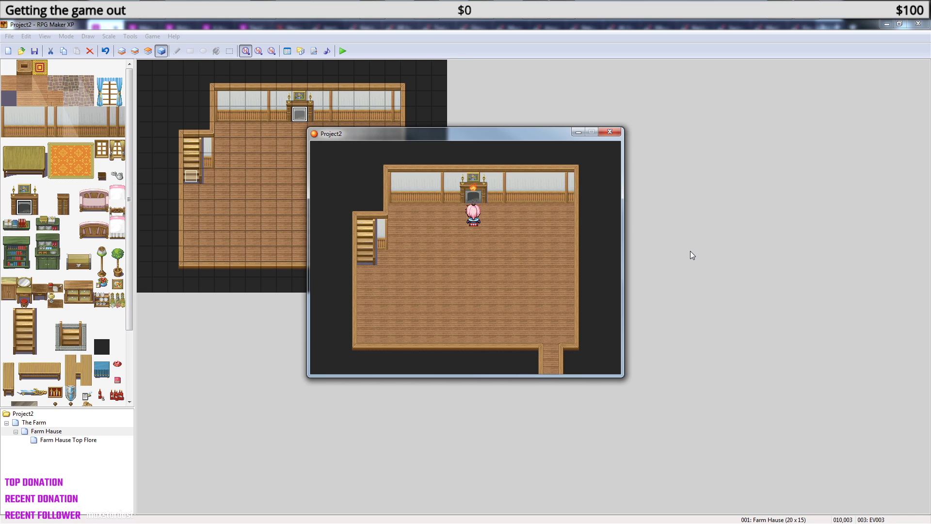
# - Test turning the fireplace off and on again in the game, and close the playtest
pyautogui.press('Up')
pyautogui.press('Return')
pyautogui.press('Return')
pyautogui.press('Down')
pyautogui.press('Down')
pyautogui.press('Up')
pyautogui.press('Return')
pyautogui.press('Return')
pyautogui.press('Down')
pyautogui.press('Down')
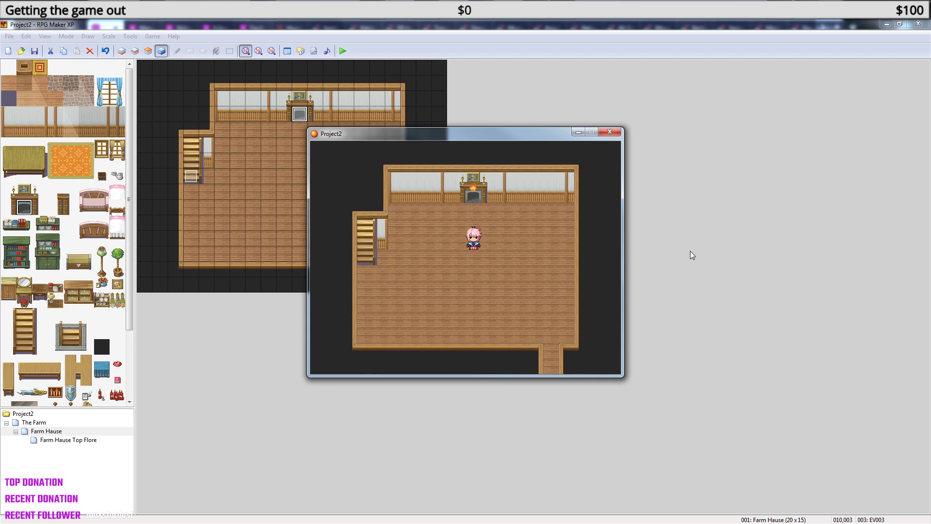
pyautogui.click(609, 131)
# - Change the graphic on page 2 of the fireplace event to the first large flame of 184-Light01 and enable Stop Animation
pyautogui.doubleClick(301, 114)
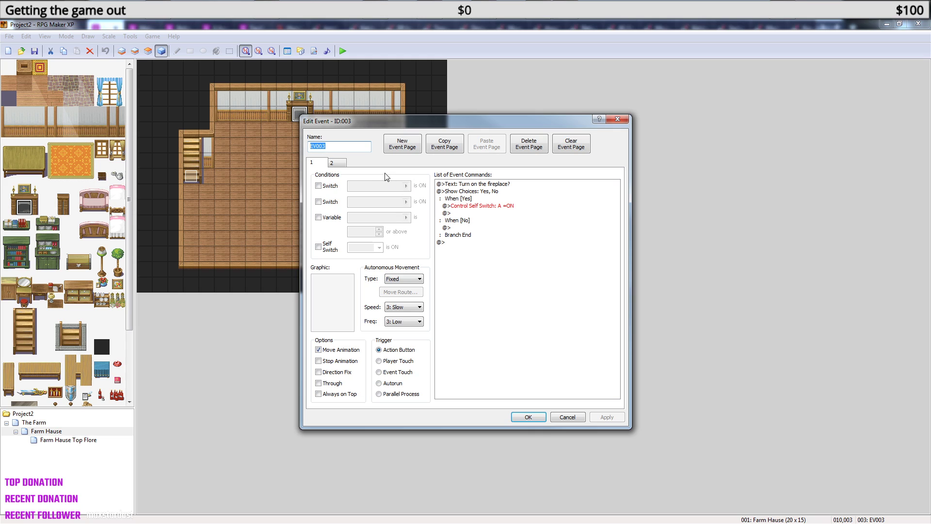
pyautogui.click(342, 165)
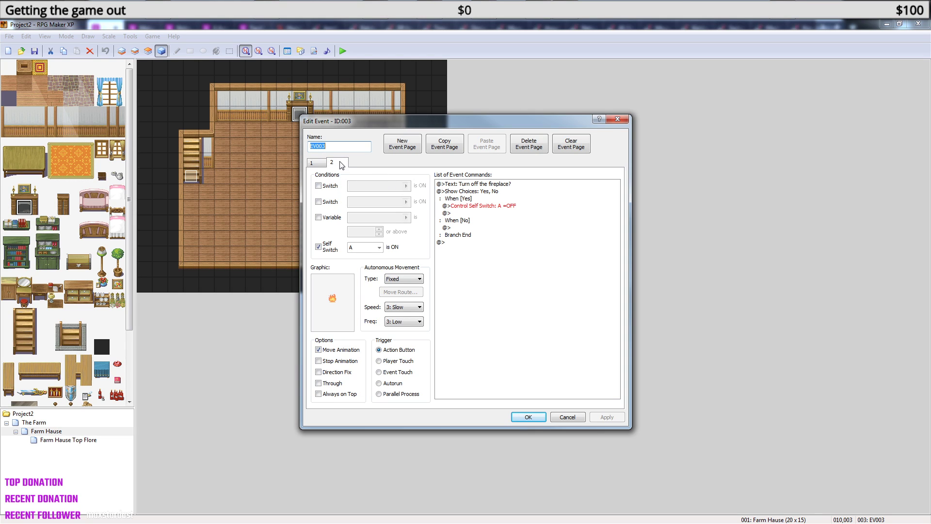
pyautogui.doubleClick(332, 301)
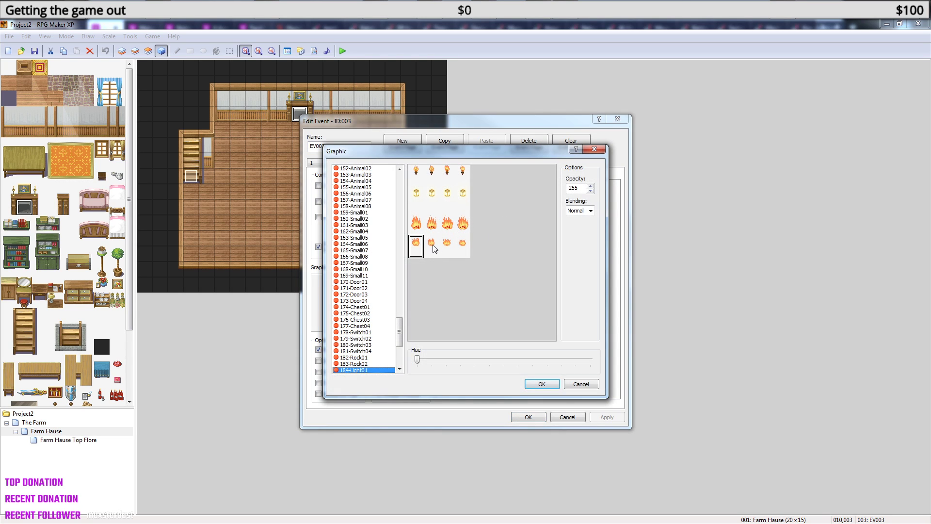
pyautogui.click(447, 247)
pyautogui.click(462, 225)
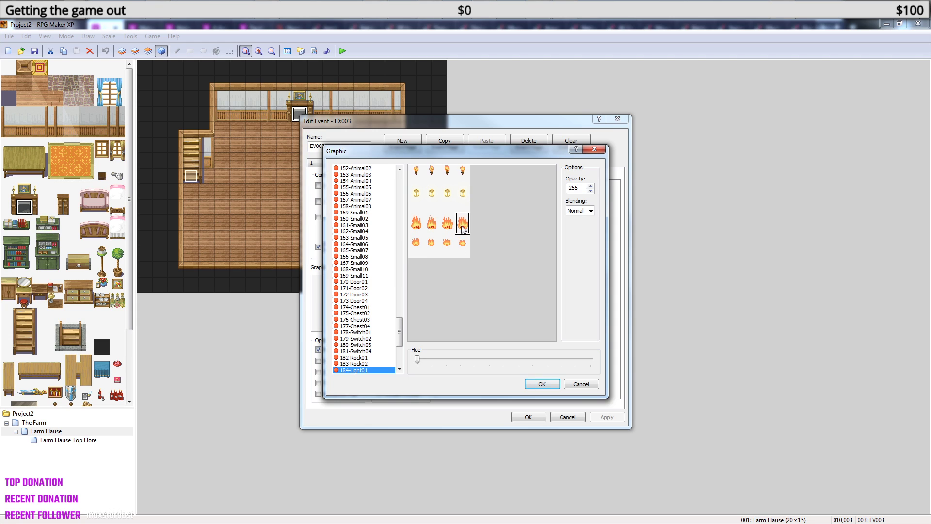
pyautogui.click(417, 225)
pyautogui.click(543, 382)
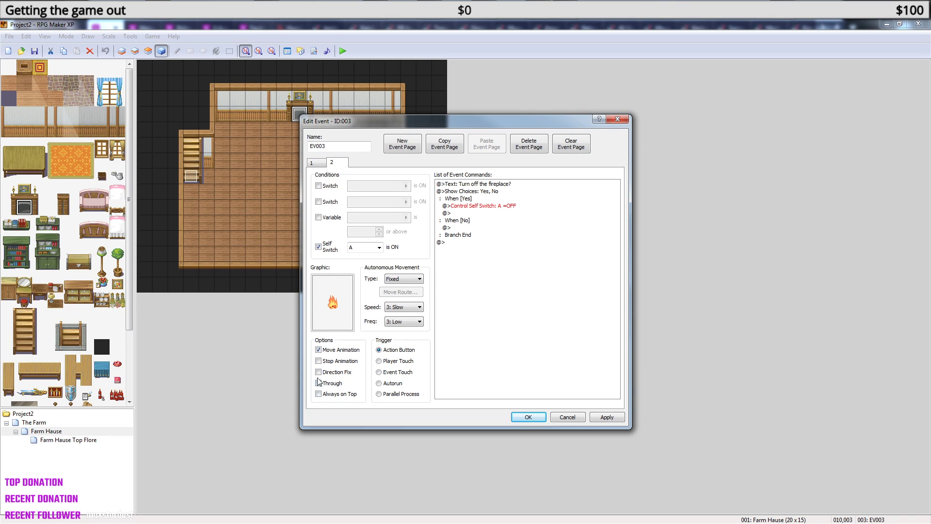
pyautogui.click(318, 361)
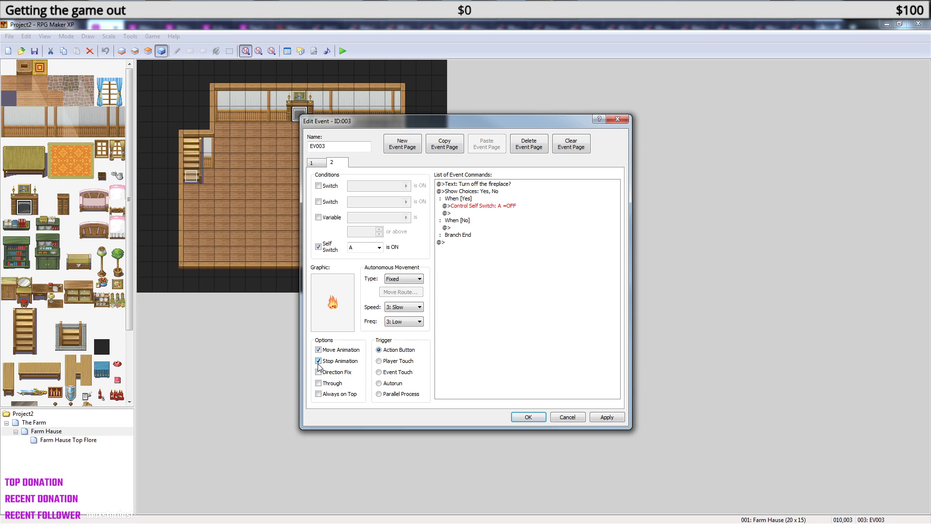
pyautogui.click(528, 417)
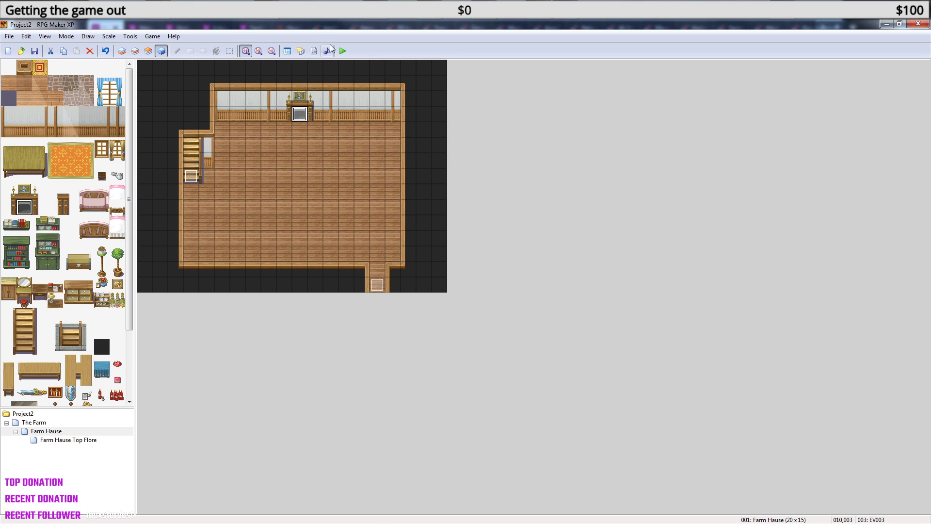
# - Save the edited fireplace event in Project2 and load File1 in a new playtest
pyautogui.click(343, 51)
pyautogui.click(445, 299)
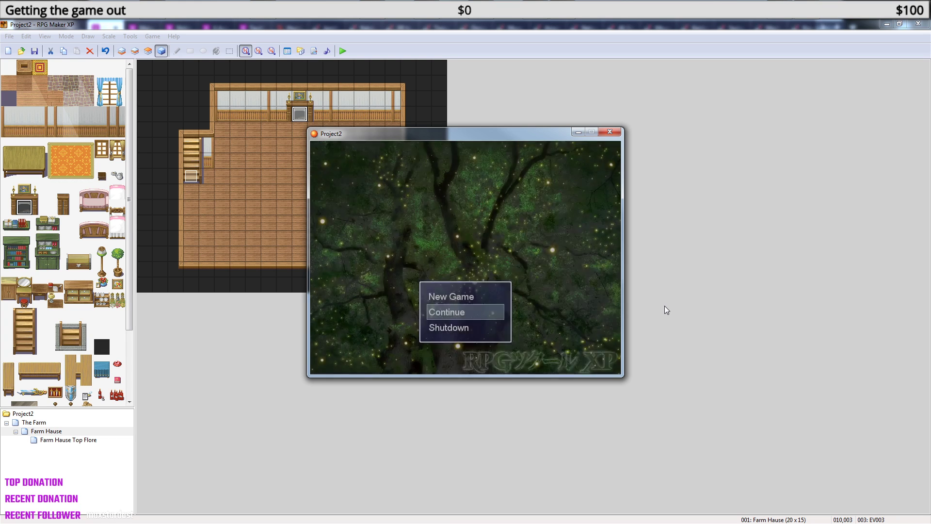
pyautogui.press('Return')
pyautogui.press('Return')
# - Turn on the fireplace in the game, examine the animated large flame from beside it, and close the playtest
pyautogui.press('Up')
pyautogui.press('Return')
pyautogui.press('Return')
pyautogui.press('Right')
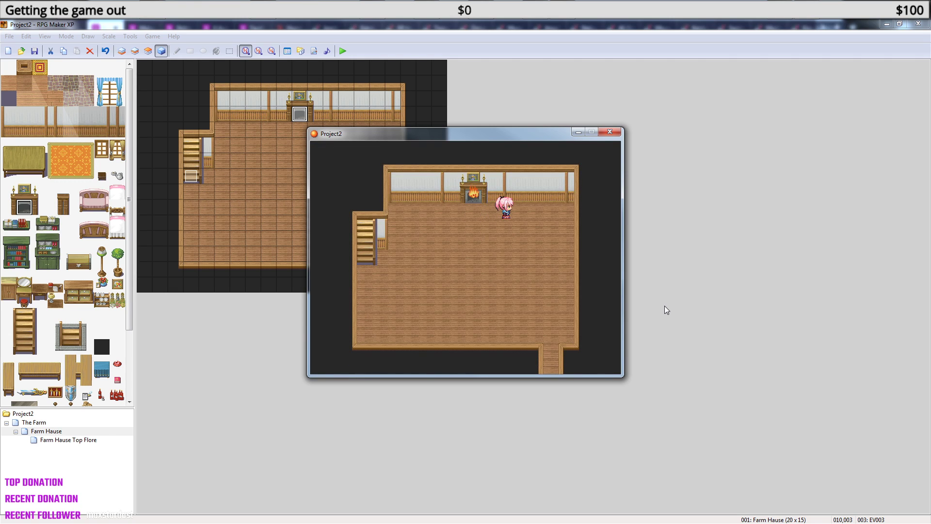
pyautogui.press('Left')
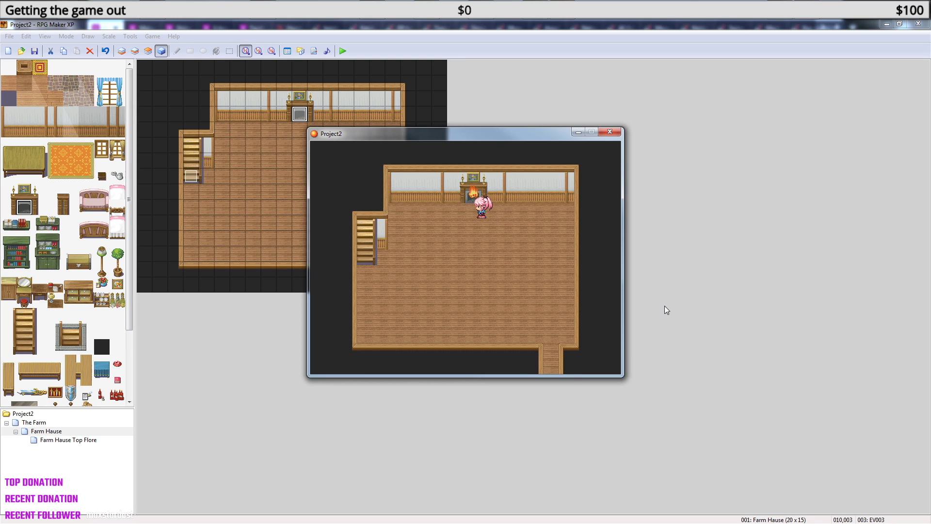
pyautogui.press('Right')
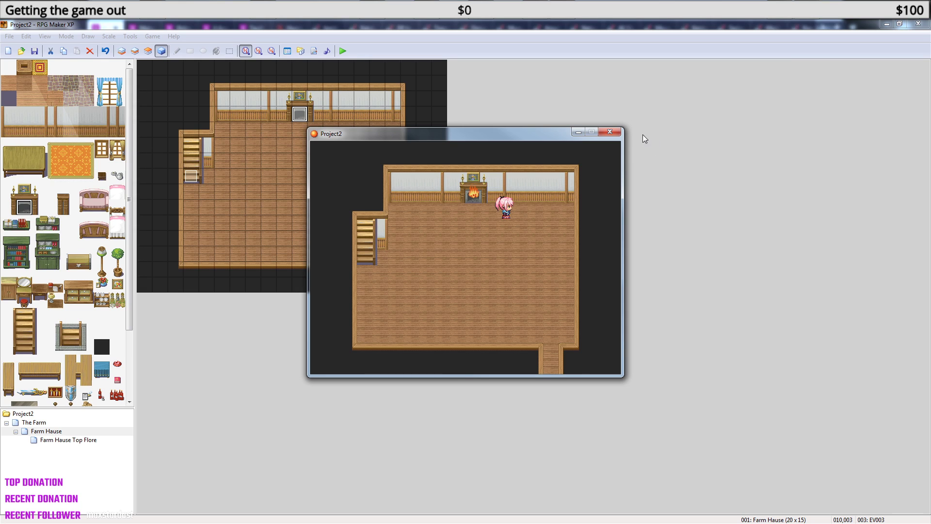
pyautogui.click(612, 131)
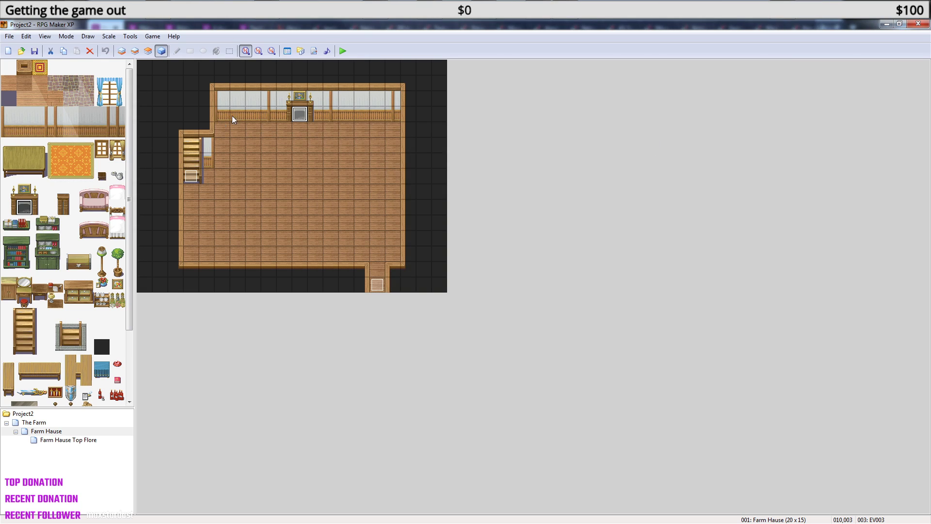
# - Replace the graphic on page 2 of the fireplace event with the small flame in the sheet following 184-Light01
pyautogui.doubleClick(300, 115)
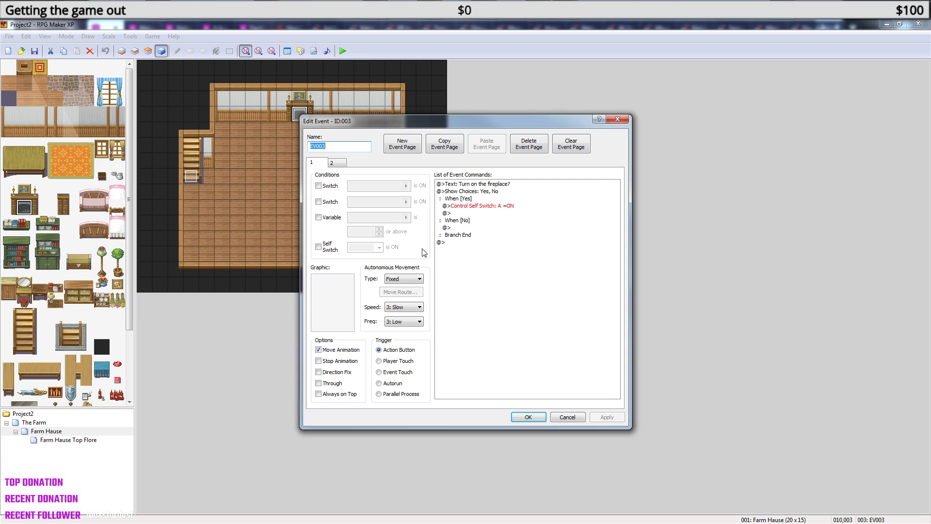
pyautogui.click(337, 166)
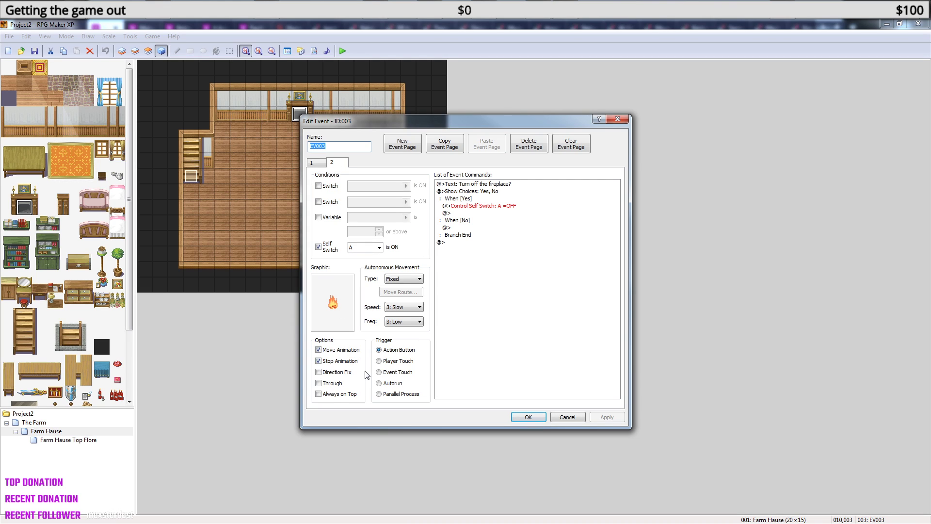
pyautogui.doubleClick(338, 311)
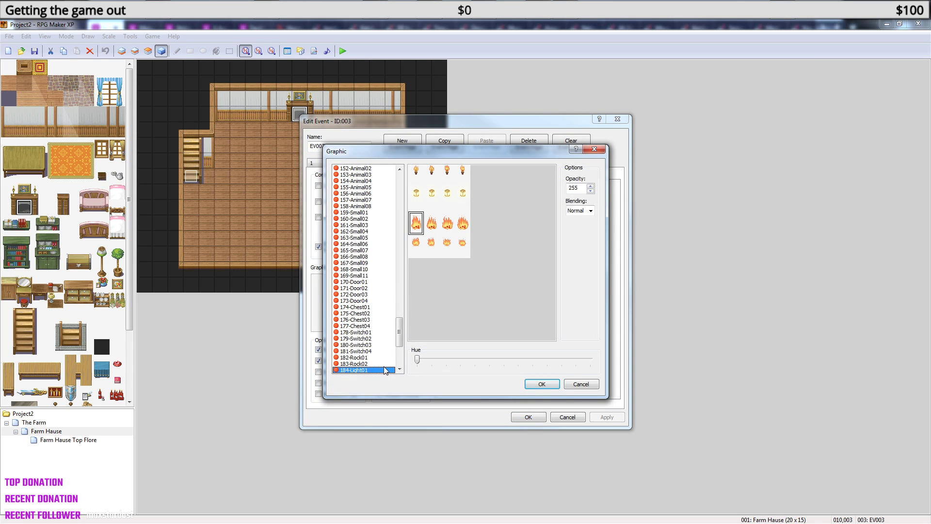
pyautogui.press('Down')
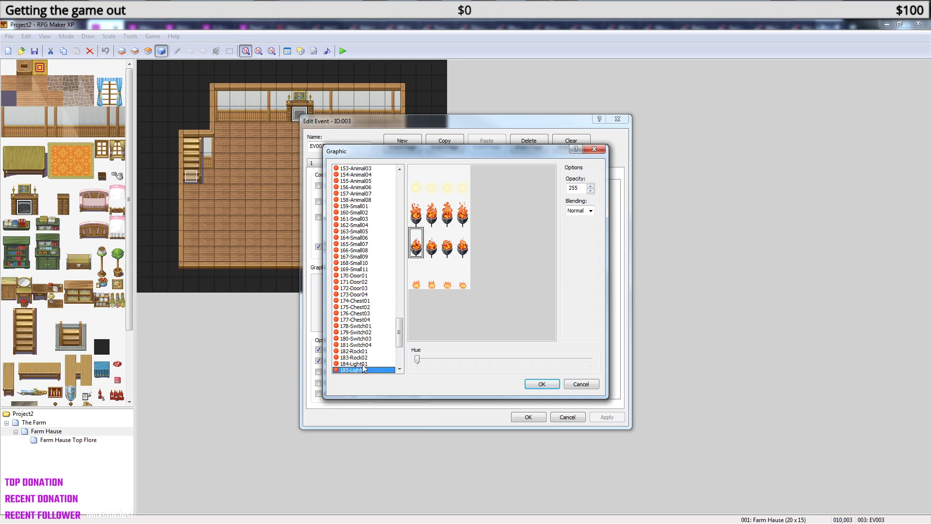
pyautogui.click(417, 283)
pyautogui.click(542, 384)
pyautogui.click(528, 416)
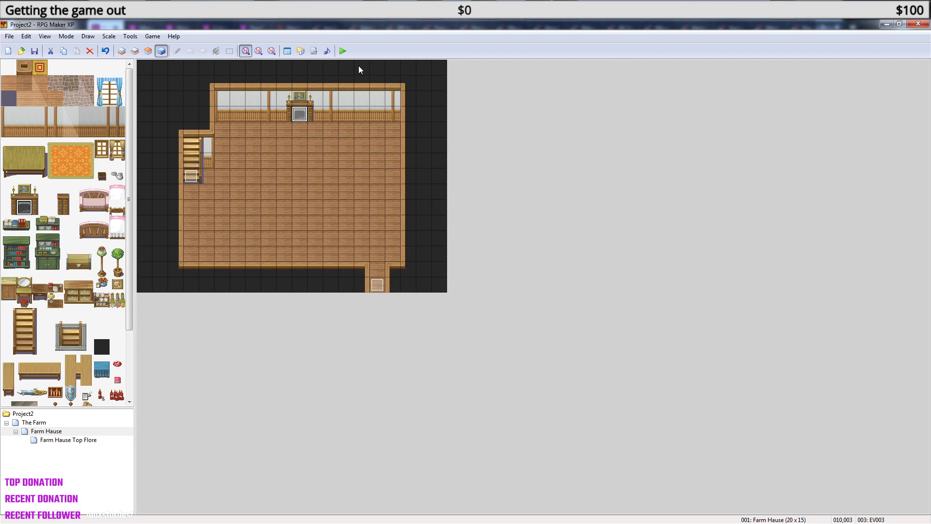
# - Save the changes to Project2 and launch another playtest of the fireplace
pyautogui.click(344, 51)
pyautogui.click(431, 302)
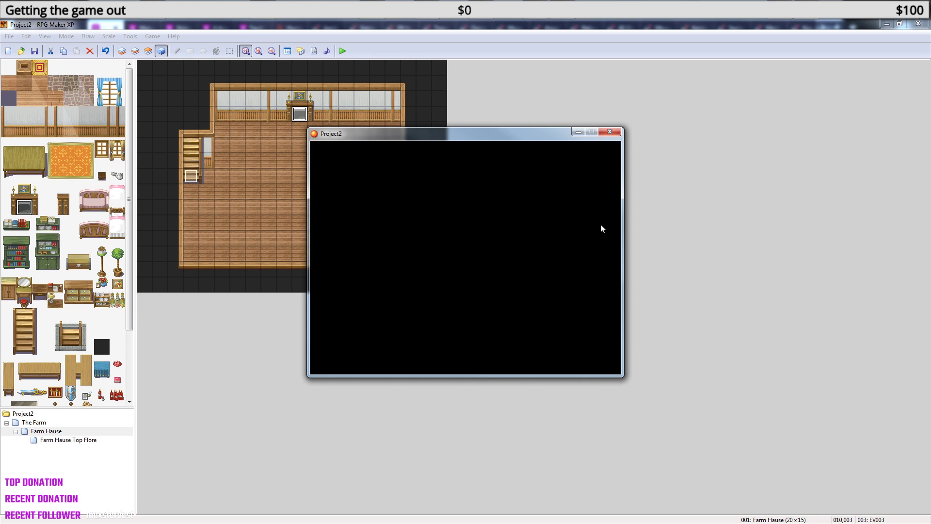
pyautogui.doubleClick(302, 114)
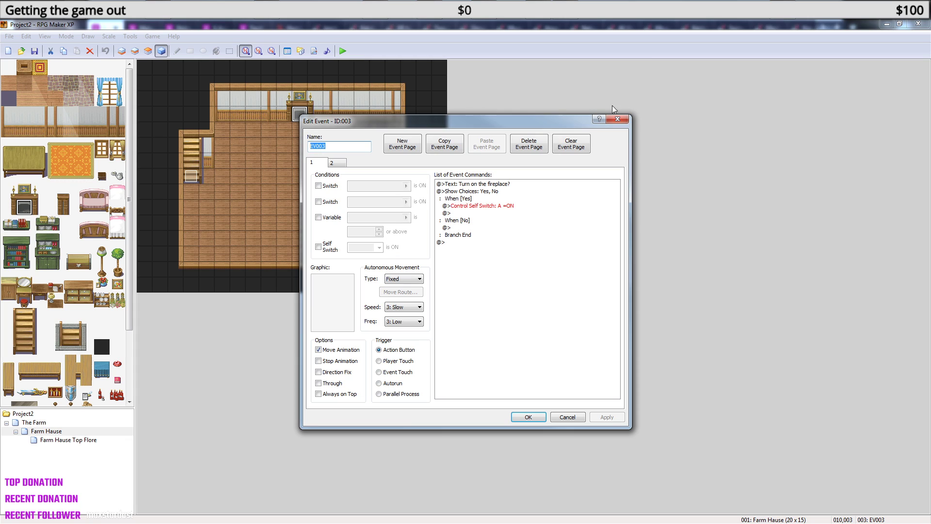
pyautogui.click(618, 119)
pyautogui.click(343, 52)
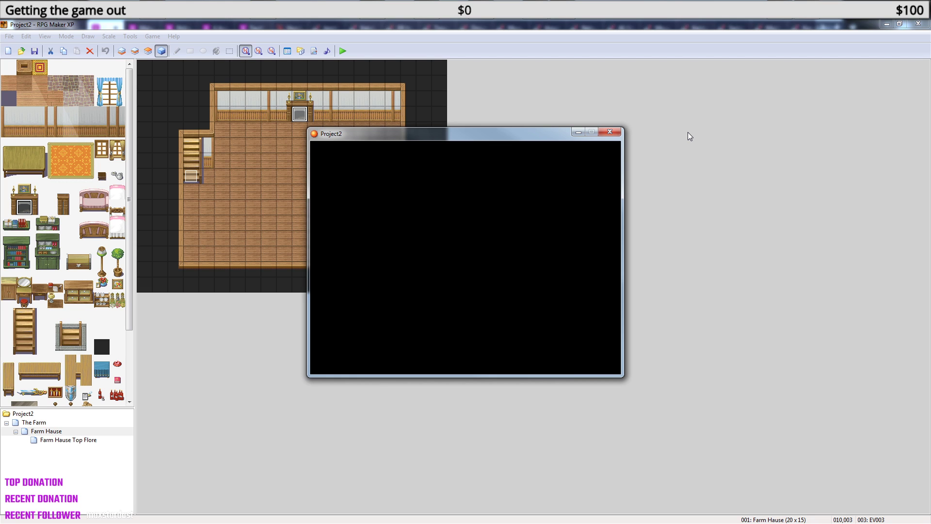
# - Load the saved game and turn on the fireplace, stepping aside to view the small flame
pyautogui.press('Return')
pyautogui.press('Return')
pyautogui.press('Up')
pyautogui.press('Return')
pyautogui.press('Return')
pyautogui.press('Right')
pyautogui.press('Left')
# - Turn the fireplace off and on repeatedly, stepping aside each time to examine the small flame
pyautogui.press('Up')
pyautogui.press('Return')
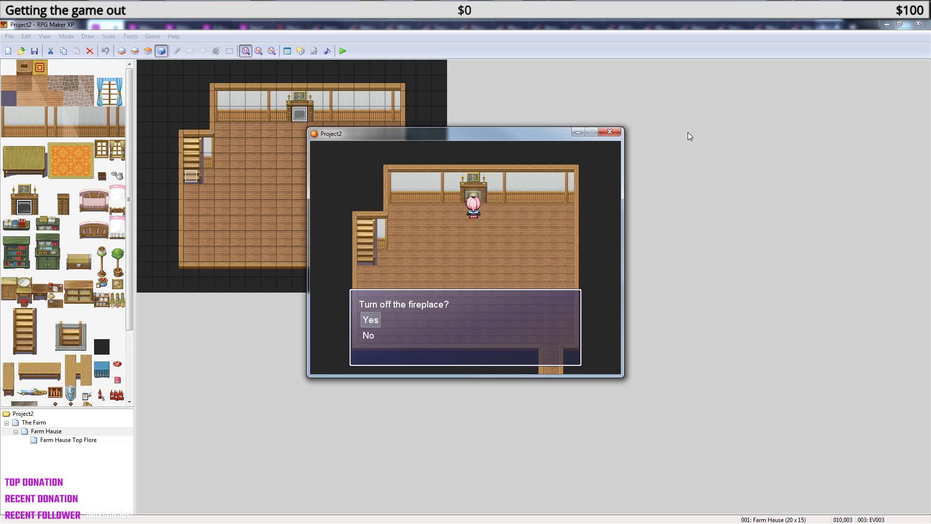
pyautogui.press('Return')
pyautogui.press('Right')
pyautogui.press('Left')
pyautogui.press('Up')
pyautogui.press('Return')
pyautogui.press('Return')
pyautogui.press('Right')
pyautogui.press('Left')
pyautogui.press('Up')
pyautogui.press('Return')
pyautogui.press('Return')
pyautogui.press('Right')
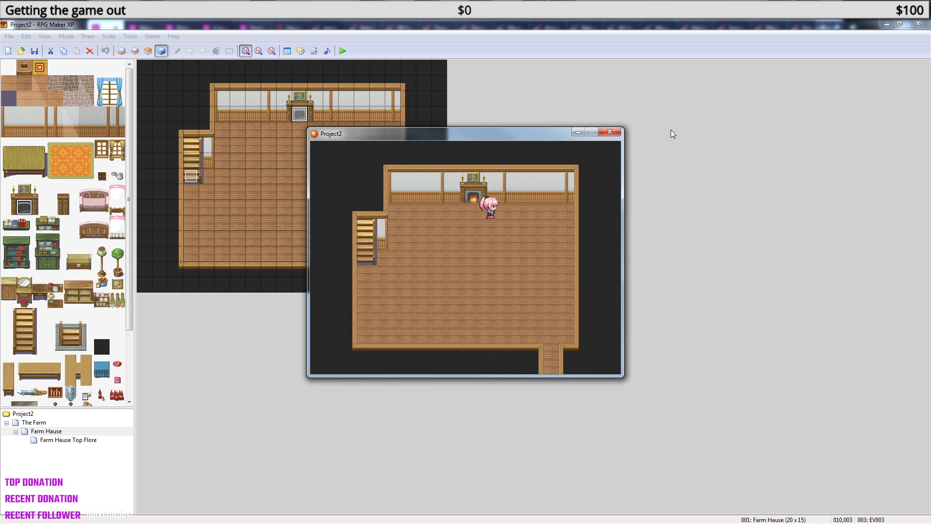
# - Toggle the fireplace several more times while standing in front of it and close the playtest
pyautogui.press('Left')
pyautogui.press('Up')
pyautogui.press('Return')
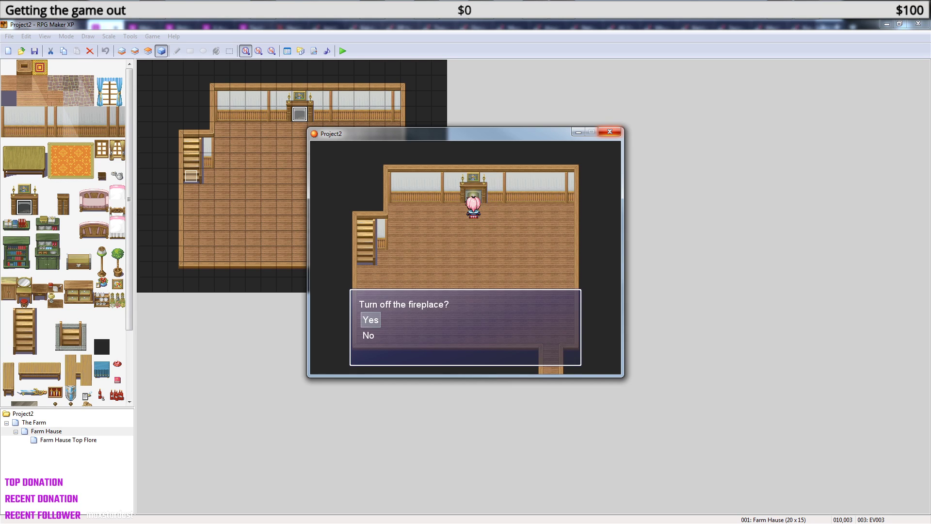
pyautogui.press('Return')
pyautogui.press('Return')
pyautogui.press('Return')
pyautogui.press('Return')
pyautogui.press('Return')
pyautogui.click(612, 134)
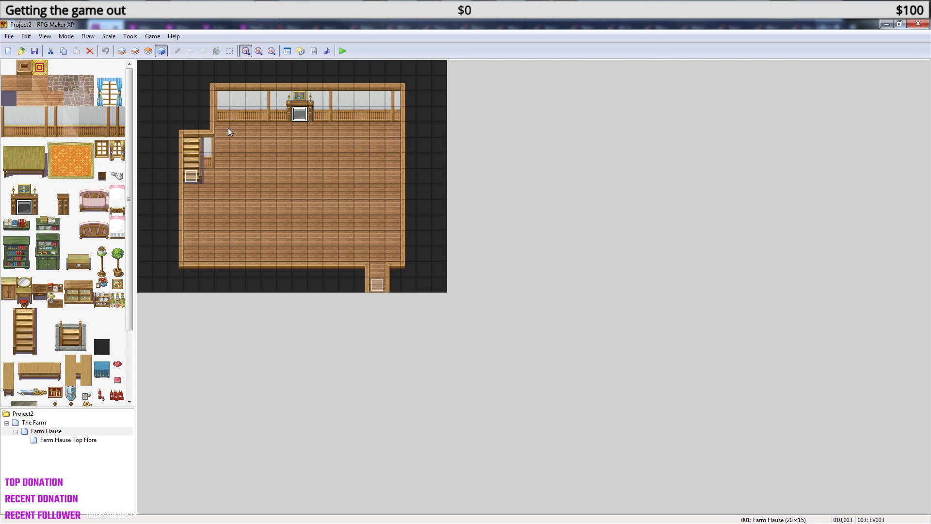
# - On page 2 of the fireplace event, keep the small flame from 185-Light02 as the graphic and enable Direction Fix
pyautogui.doubleClick(301, 115)
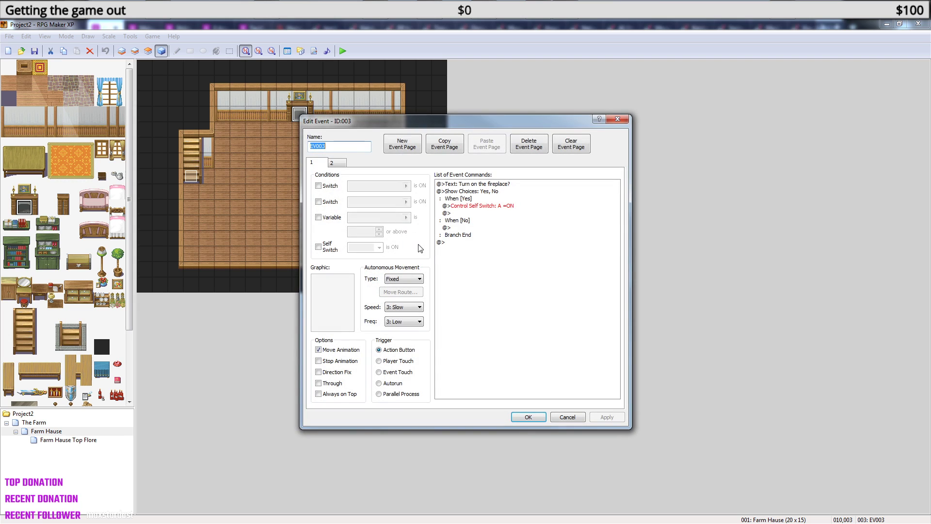
pyautogui.click(335, 164)
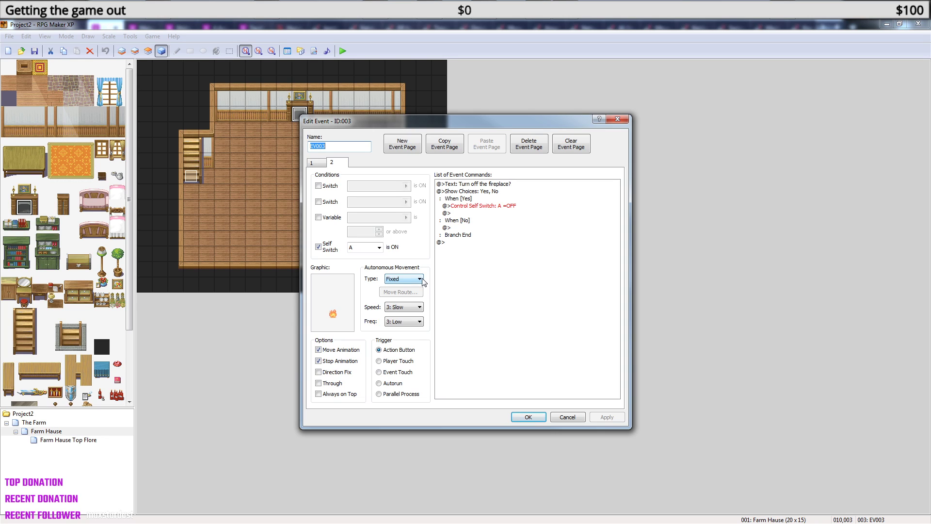
pyautogui.doubleClick(314, 313)
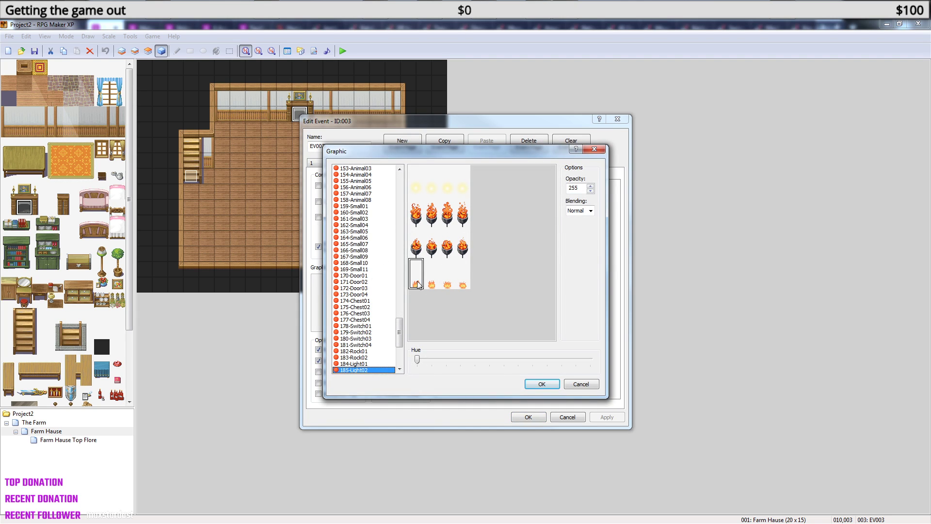
pyautogui.click(546, 383)
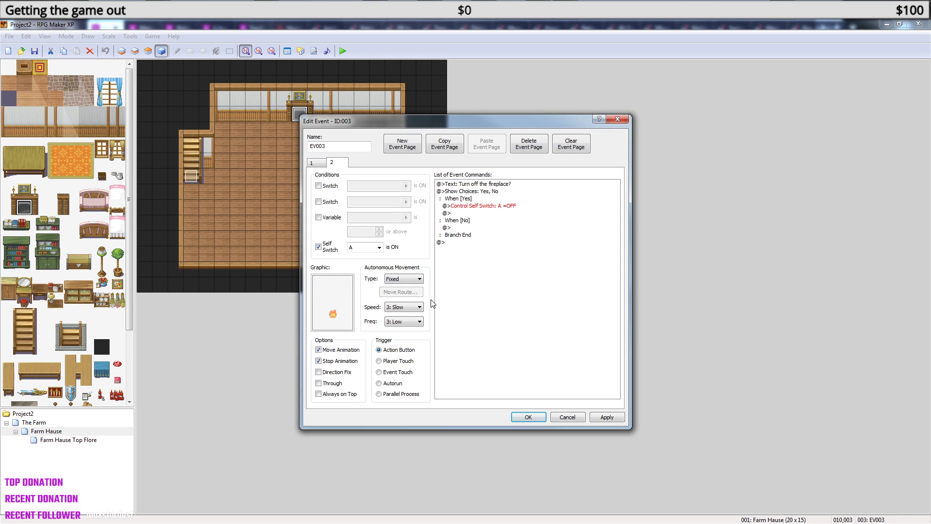
pyautogui.click(320, 373)
pyautogui.click(529, 418)
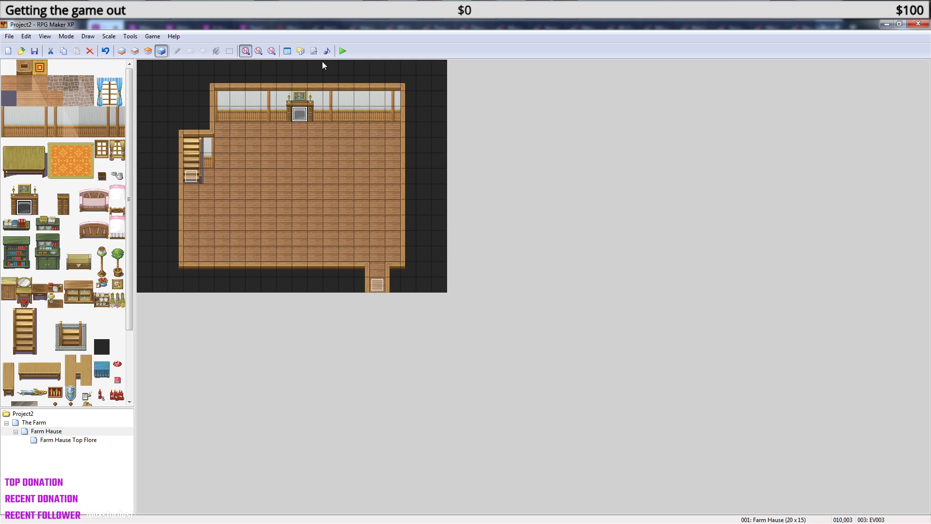
# - Disable Stop Animation on page 2 of the fireplace event
pyautogui.doubleClick(297, 118)
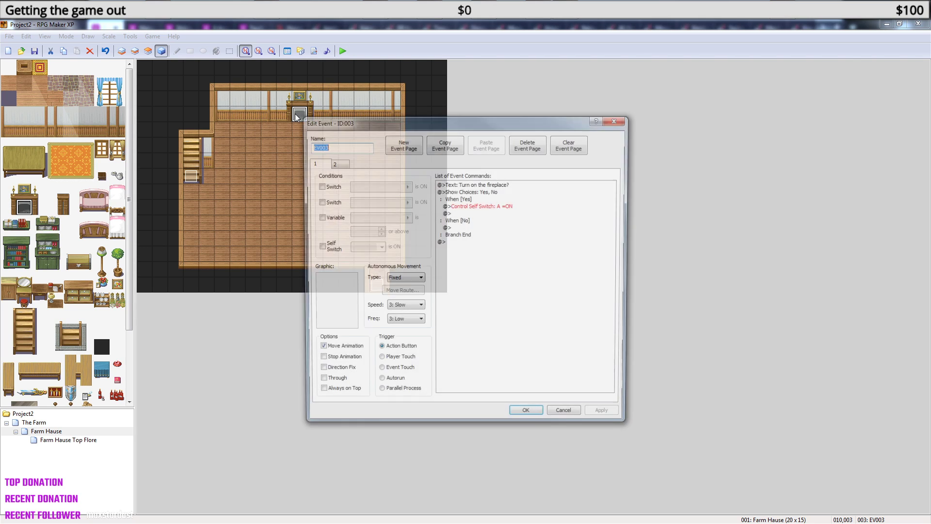
pyautogui.click(338, 163)
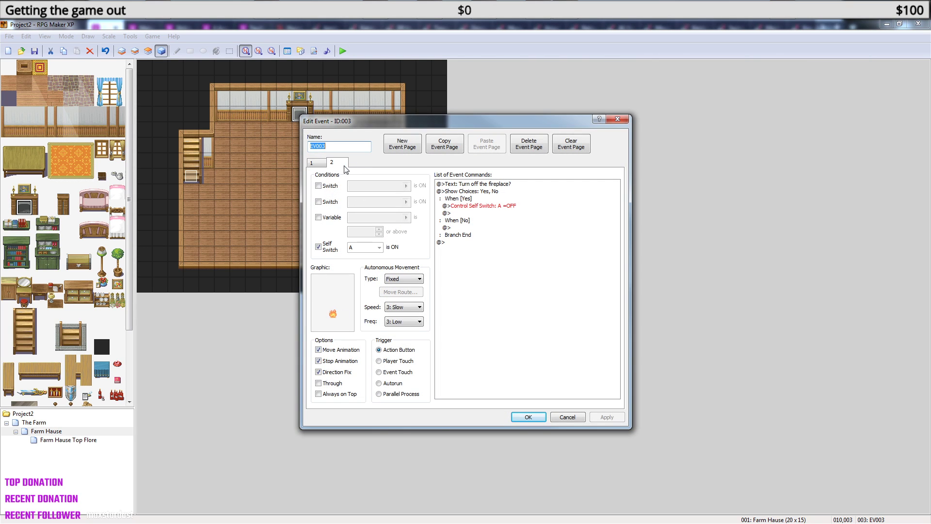
pyautogui.click(318, 362)
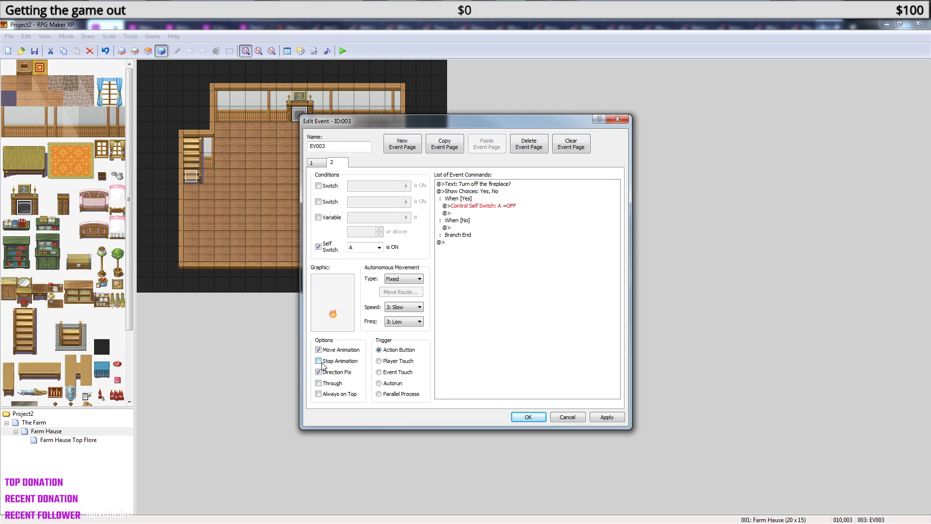
pyautogui.click(529, 417)
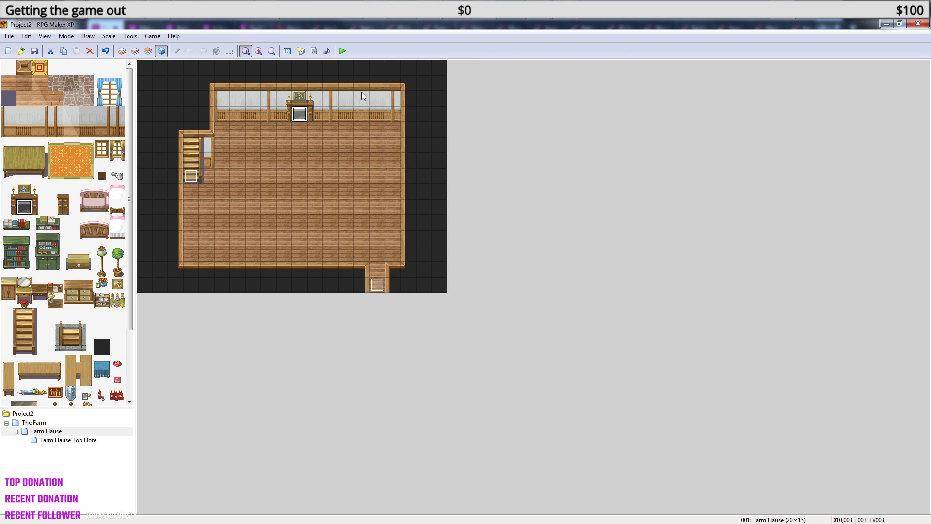
# - Save the changes to Project2, start the playtest, restarting it once, and load the saved game
pyautogui.click(343, 51)
pyautogui.click(427, 301)
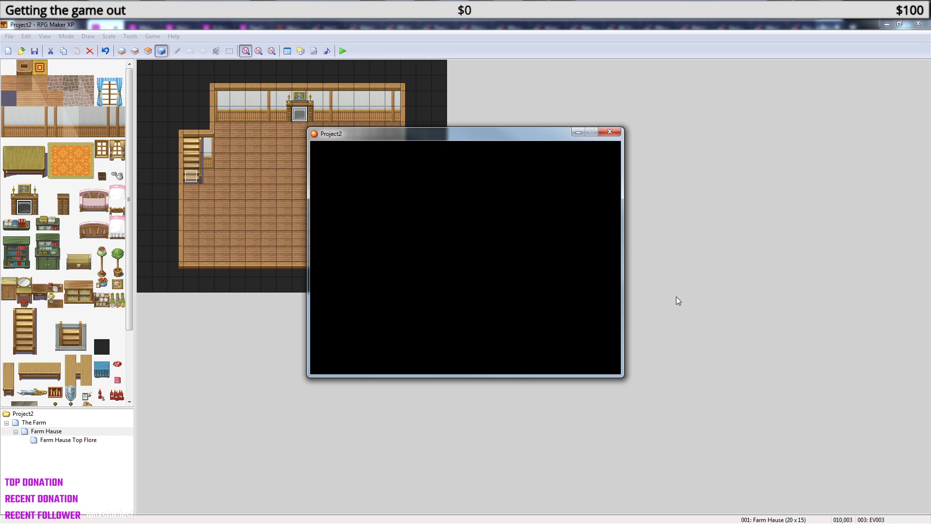
pyautogui.click(610, 132)
pyautogui.click(346, 51)
pyautogui.press('Return')
pyautogui.press('Return')
# - Turn on the fireplace in the game and examine its flame from beside it
pyautogui.press('Up')
pyautogui.press('Return')
pyautogui.press('Return')
pyautogui.press('Right')
pyautogui.press('Left')
pyautogui.press('Left')
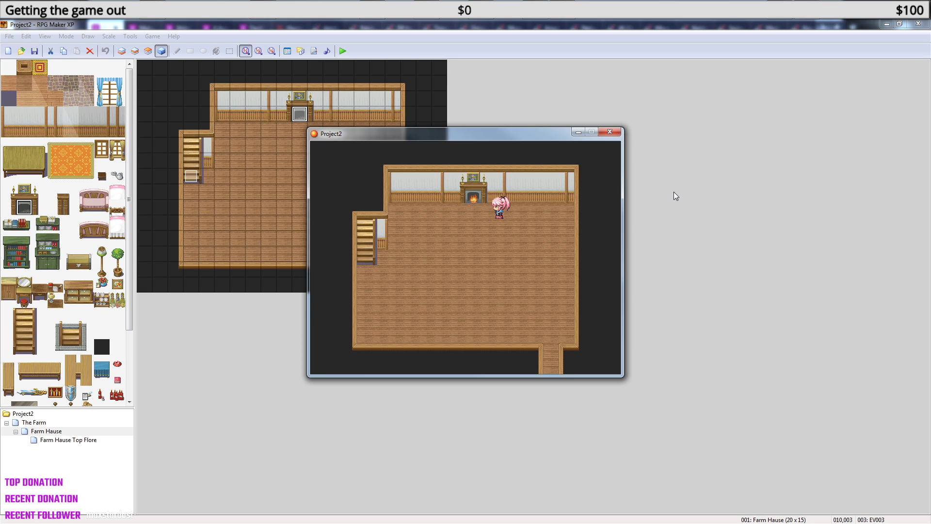
# - Turn off the fireplace in the game, step aside and close the playtest
pyautogui.press('Right')
pyautogui.press('Left')
pyautogui.press('Up')
pyautogui.press('Return')
pyautogui.press('Return')
pyautogui.press('Right')
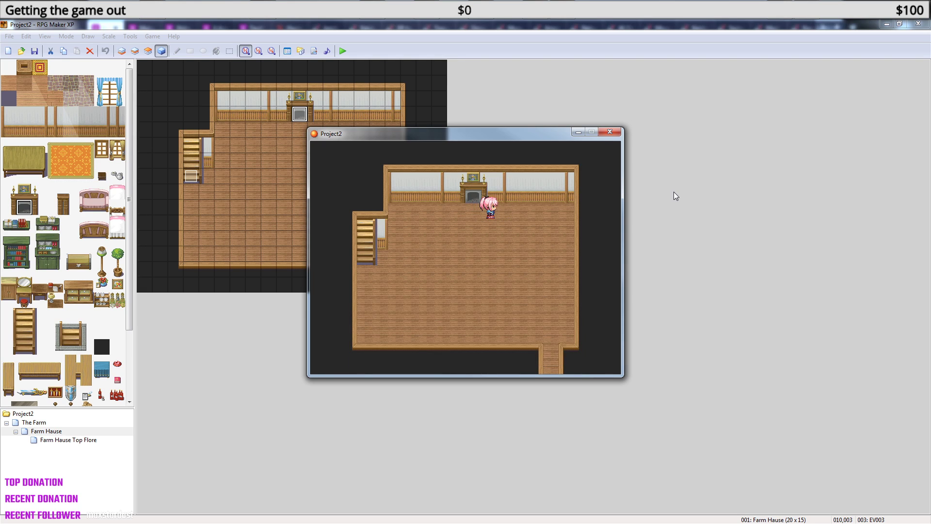
pyautogui.click(612, 132)
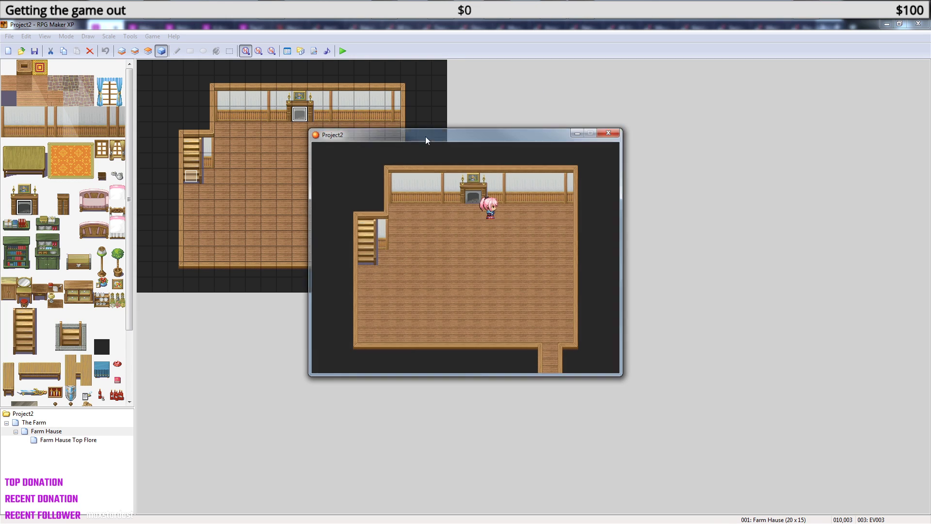
# - Re-enable Stop Animation on page 2 of the fireplace event
pyautogui.doubleClick(305, 115)
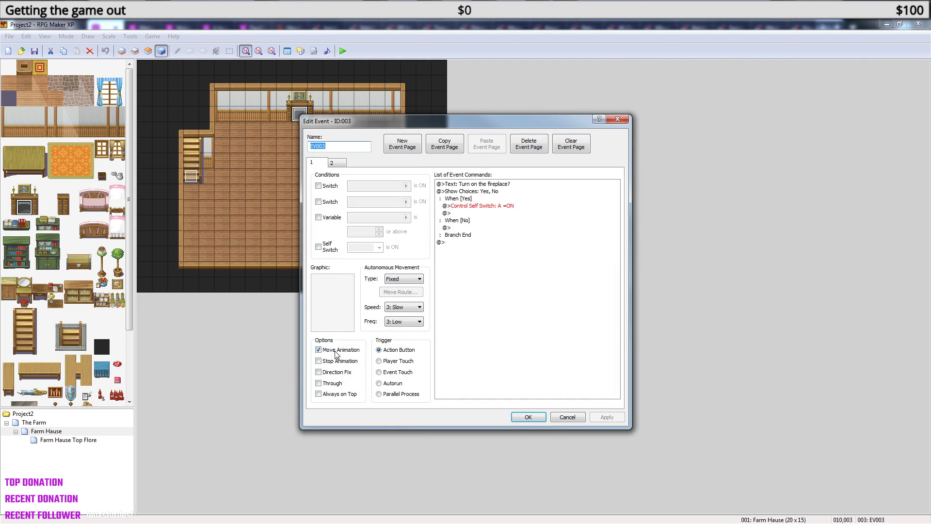
pyautogui.click(338, 165)
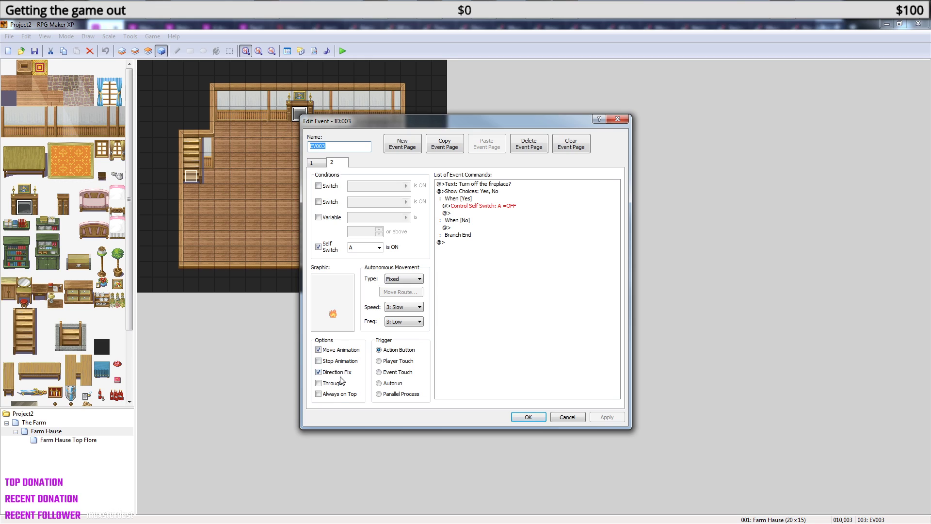
pyautogui.click(318, 361)
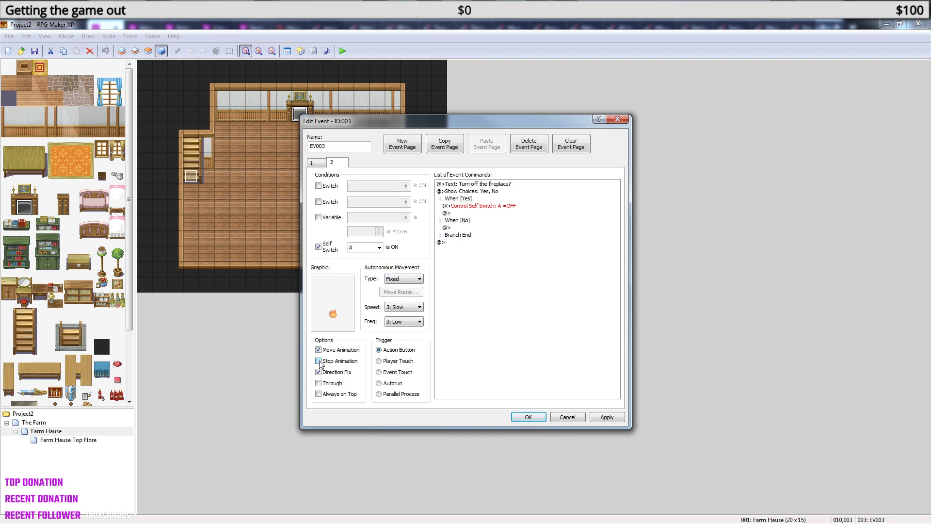
pyautogui.click(528, 416)
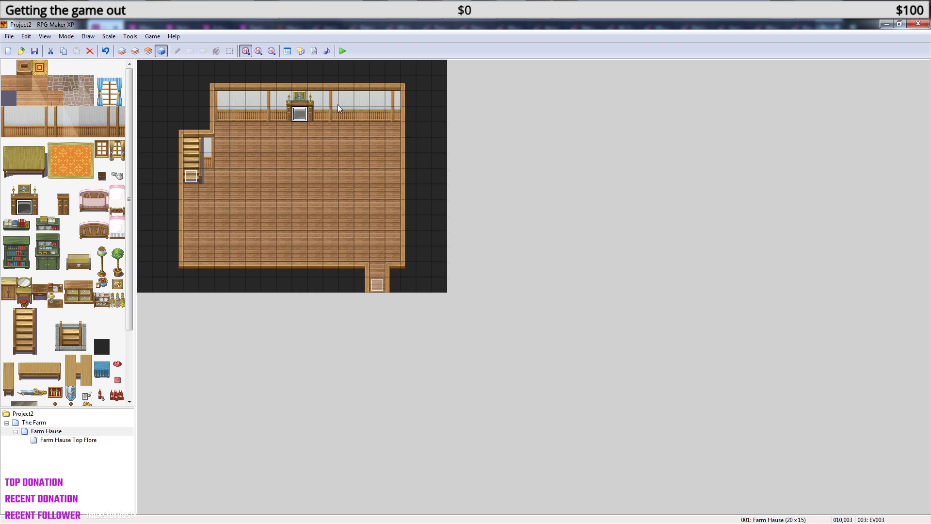
# - Save Project2 with the updated fireplace event and load the saved game in a freshly restarted playtest
pyautogui.click(343, 50)
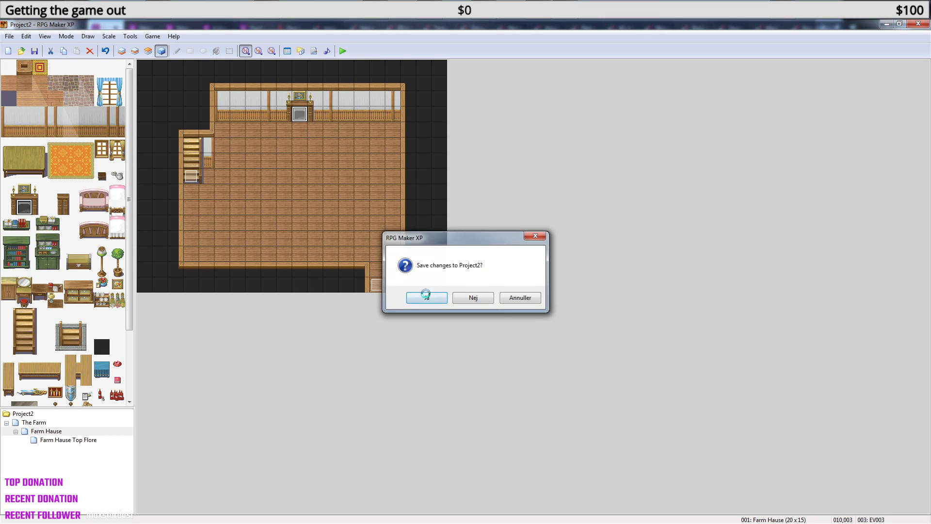
pyautogui.click(426, 296)
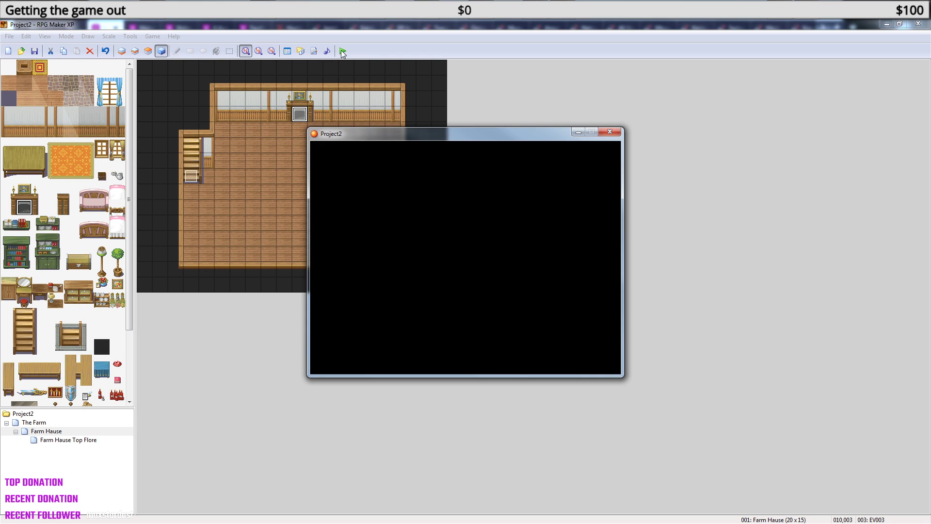
pyautogui.click(610, 132)
pyautogui.click(343, 52)
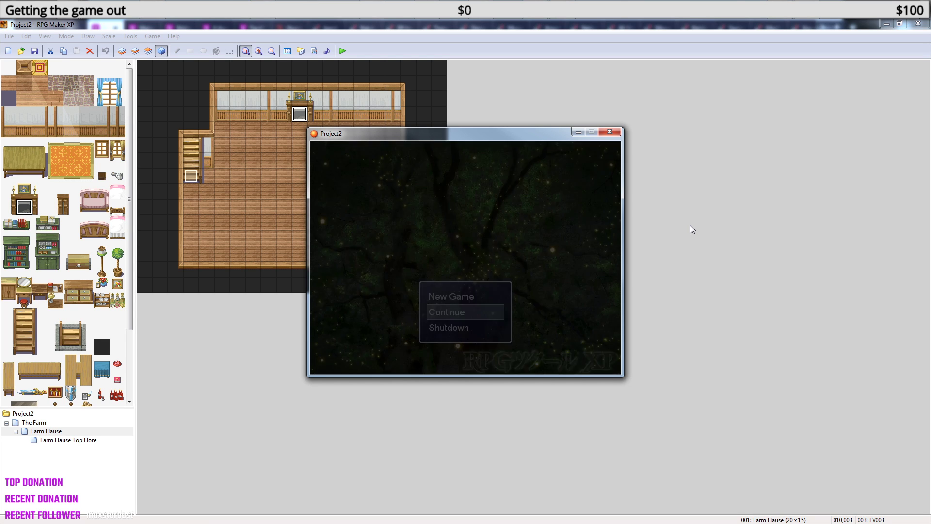
pyautogui.press('Return')
pyautogui.press('Return')
# - Turn the fireplace on and off in the game, walking to its side after each change
pyautogui.press('Up')
pyautogui.press('Return')
pyautogui.press('Return')
pyautogui.press('Right')
pyautogui.press('Right')
pyautogui.press('Left')
pyautogui.press('Left')
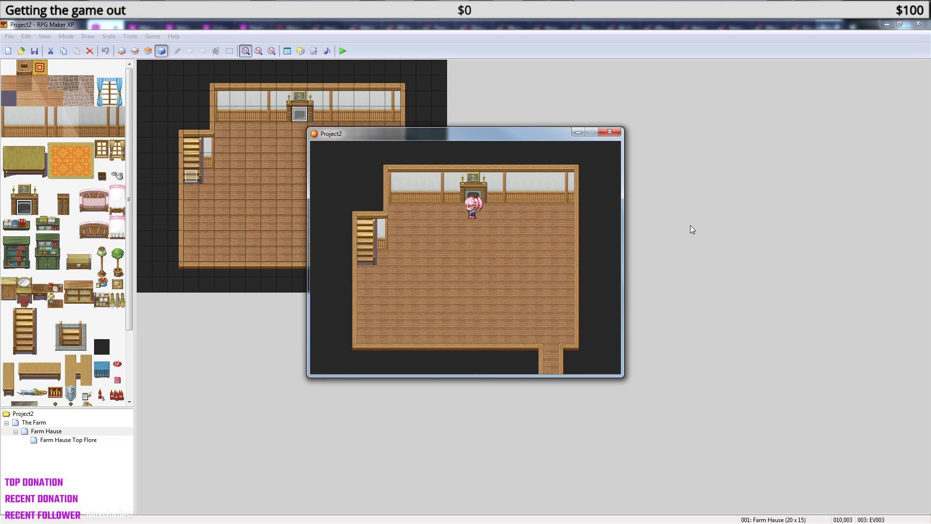
pyautogui.press('Up')
pyautogui.press('Return')
pyautogui.press('Return')
pyautogui.press('Right')
pyautogui.press('Right')
pyautogui.press('Left')
pyautogui.press('Left')
# - Turn the fireplace on again and walk away to watch the animated flame from a distance
pyautogui.press('Up')
pyautogui.press('Return')
pyautogui.press('Return')
pyautogui.press('Right')
pyautogui.press('Right')
pyautogui.press('Right')
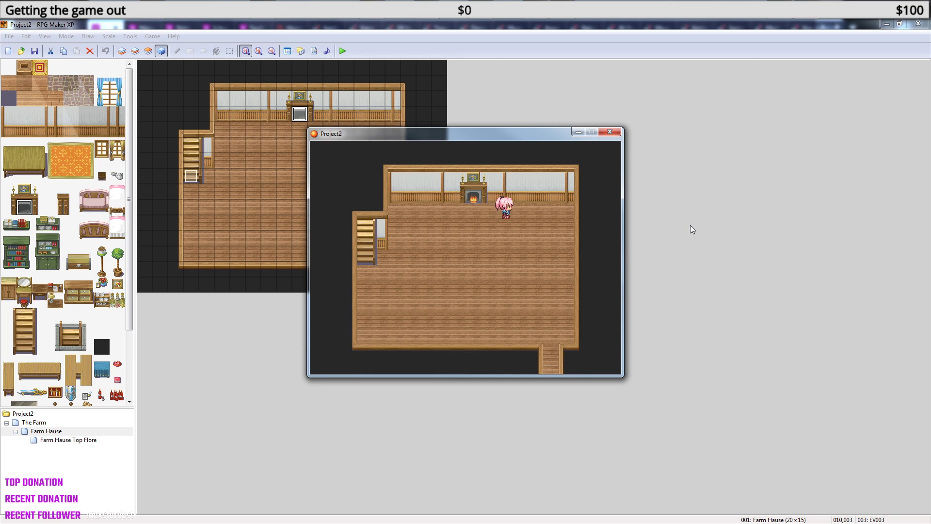
pyautogui.press('Down')
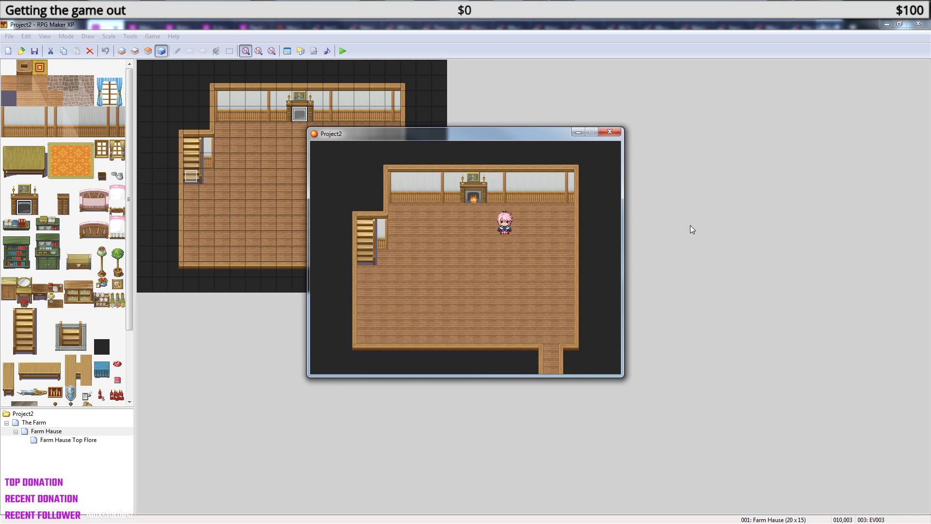
# - Turn off the fireplace and answer No when asked to turn it on
pyautogui.press('Left')
pyautogui.press('Left')
pyautogui.press('Up')
pyautogui.press('Return')
pyautogui.press('Return')
pyautogui.press('Return')
pyautogui.press('Down')
pyautogui.press('Return')
# - Return to the unlit fireplace, light it with Yes and step to its side
pyautogui.press('Right')
pyautogui.press('Left')
pyautogui.press('Up')
pyautogui.press('Return')
pyautogui.press('Return')
pyautogui.press('Right')
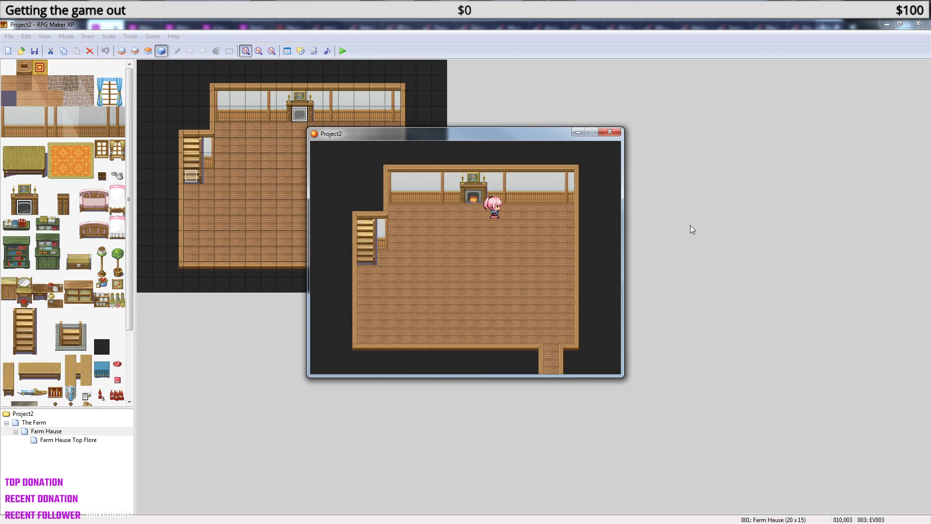
# - Answer No to turning off the lit fireplace and check the flame from beside it
pyautogui.press('Left')
pyautogui.press('Up')
pyautogui.press('Return')
pyautogui.press('Down')
pyautogui.press('Return')
pyautogui.press('Right')
pyautogui.press('Right')
pyautogui.press('Left')
pyautogui.press('Left')
# - Walk the character across the ground floor to the staircase and take it to the top floor
pyautogui.press('Left')
pyautogui.press('Left')
pyautogui.press('Left')
pyautogui.press('Left')
pyautogui.press('Down')
pyautogui.press('Down')
pyautogui.press('Down')
pyautogui.press('Left')
pyautogui.press('Left')
pyautogui.press('Left')
pyautogui.press('Left')
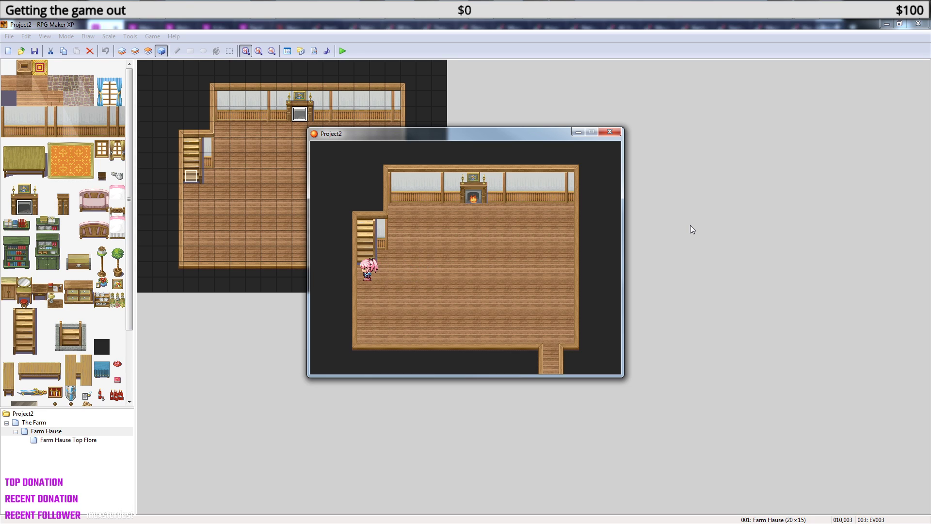
# - Walk across the top floor into the double-bed room, up to the potted plant
pyautogui.press('Right')
pyautogui.press('Right')
pyautogui.press('Down')
pyautogui.press('Down')
pyautogui.press('Right')
pyautogui.press('Right')
pyautogui.press('Right')
pyautogui.press('Right')
pyautogui.press('Right')
pyautogui.press('Right')
pyautogui.press('Right')
pyautogui.press('Right')
pyautogui.press('Right')
pyautogui.press('Right')
pyautogui.press('Right')
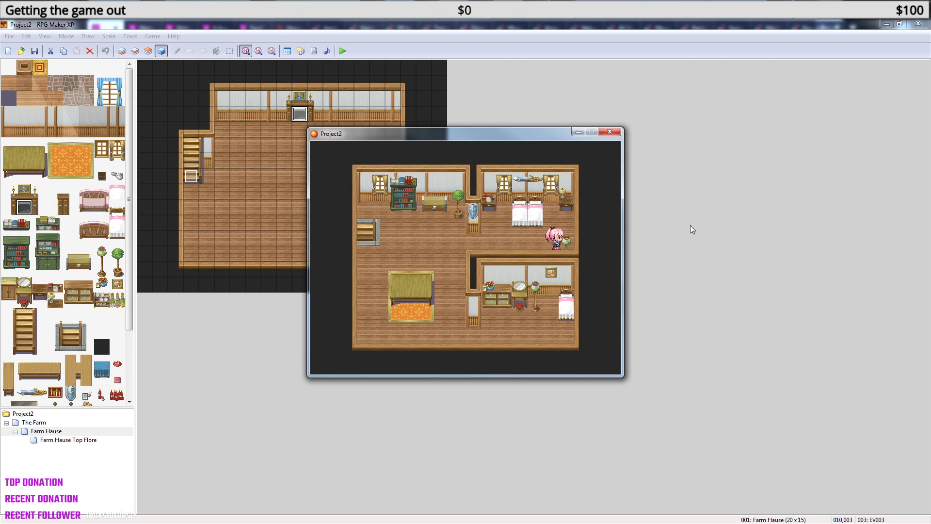
pyautogui.press('Up')
pyautogui.press('Down')
# - Walk back through the hall into the single-bed room, up to the standing lamp
pyautogui.press('Left')
pyautogui.press('Left')
pyautogui.press('Left')
pyautogui.press('Left')
pyautogui.press('Left')
pyautogui.press('Left')
pyautogui.press('Down')
pyautogui.press('Down')
pyautogui.press('Down')
pyautogui.press('Down')
pyautogui.press('Down')
pyautogui.press('Down')
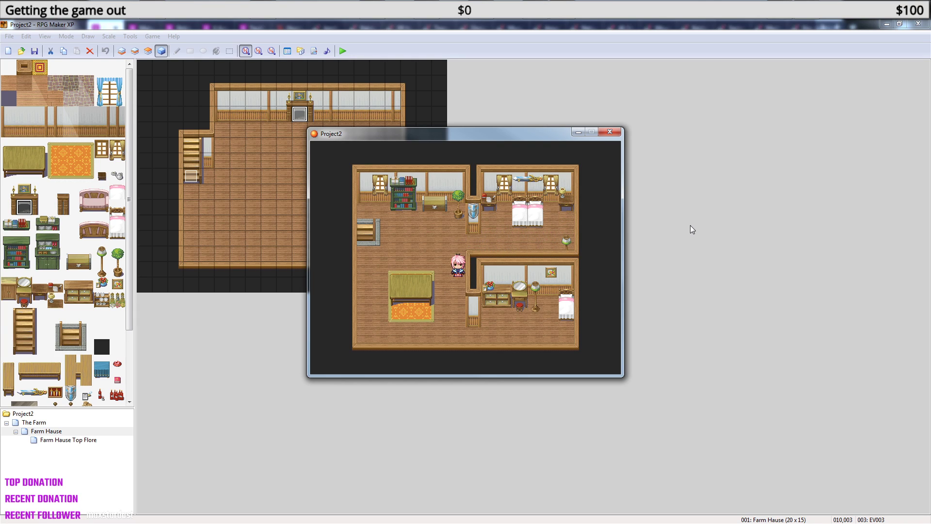
pyautogui.press('Right')
pyautogui.press('Right')
pyautogui.press('Right')
pyautogui.press('Right')
pyautogui.press('Up')
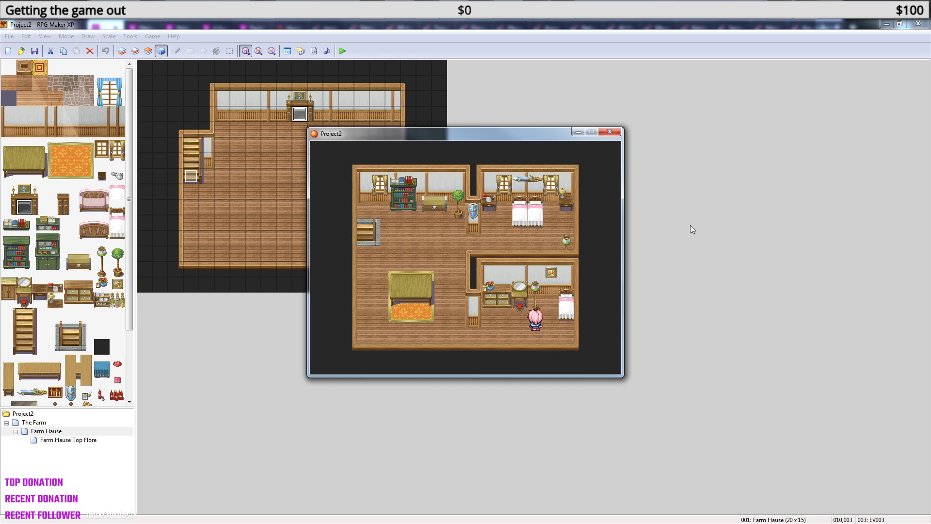
# - Walk the character out of the single-bed room and across the top-floor hall to the bookshelf
pyautogui.press('Down')
pyautogui.press('Left')
pyautogui.press('Left')
pyautogui.press('Left')
pyautogui.press('Left')
pyautogui.press('Up')
pyautogui.press('Up')
pyautogui.press('Up')
pyautogui.press('Up')
pyautogui.press('Up')
pyautogui.press('Up')
pyautogui.press('Up')
pyautogui.press('Left')
pyautogui.press('Up')
pyautogui.press('Left')
pyautogui.press('Left')
pyautogui.press('Left')
pyautogui.press('Left')
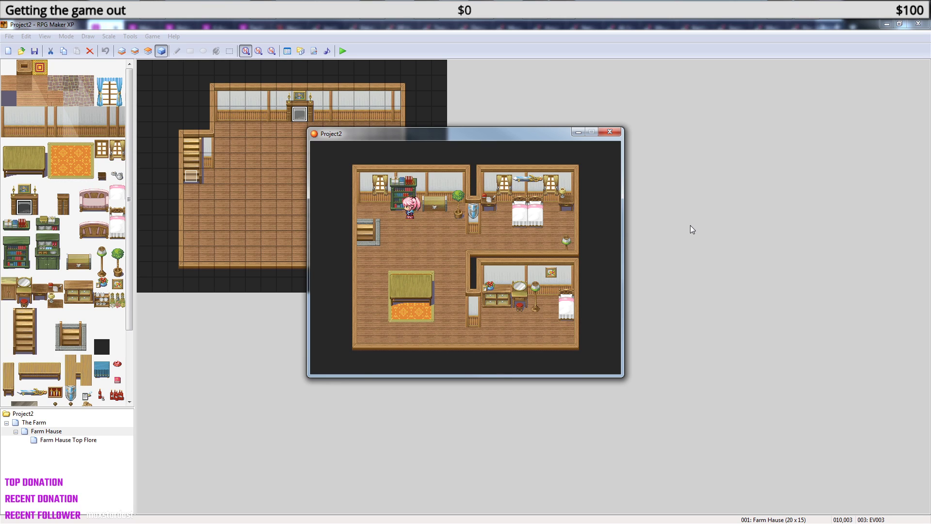
# - Walk around the foot of the bookshelf and take the staircase back down to the ground floor
pyautogui.press('Right')
pyautogui.press('Right')
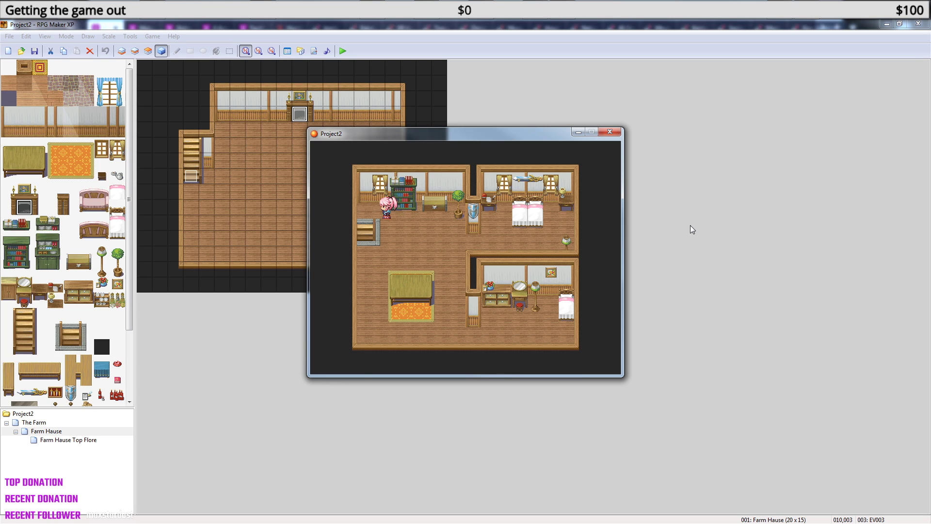
pyautogui.press('Right')
pyautogui.press('Right')
pyautogui.press('Left')
pyautogui.press('Left')
pyautogui.press('Left')
pyautogui.press('Left')
pyautogui.press('Left')
pyautogui.press('Down')
# - Walk across the ground floor to the lit fireplace, check it, and close the playtest
pyautogui.press('Right')
pyautogui.press('Right')
pyautogui.press('Right')
pyautogui.press('Right')
pyautogui.press('Right')
pyautogui.press('Right')
pyautogui.press('Left')
pyautogui.press('Up')
pyautogui.press('Up')
pyautogui.press('Up')
pyautogui.press('Up')
pyautogui.press('Right')
pyautogui.press('Down')
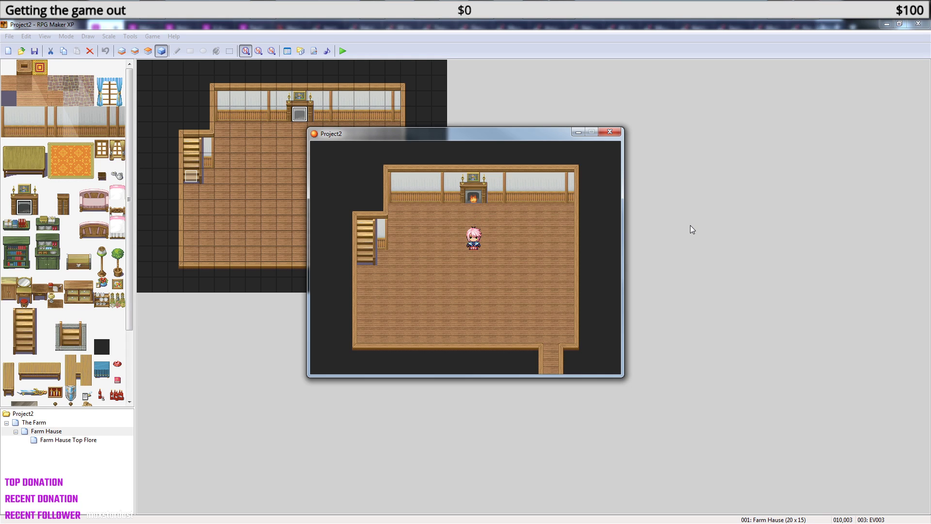
pyautogui.click(614, 131)
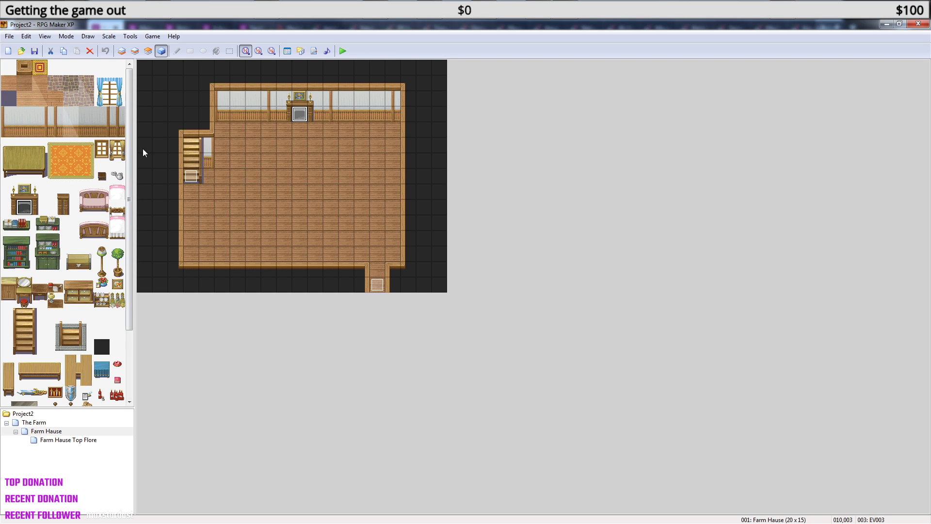
# - Place a curtained window on layer 2 of the back wall on each side of the fireplace
pyautogui.moveTo(121, 148); pyautogui.dragTo(123, 156)
pyautogui.click(135, 51)
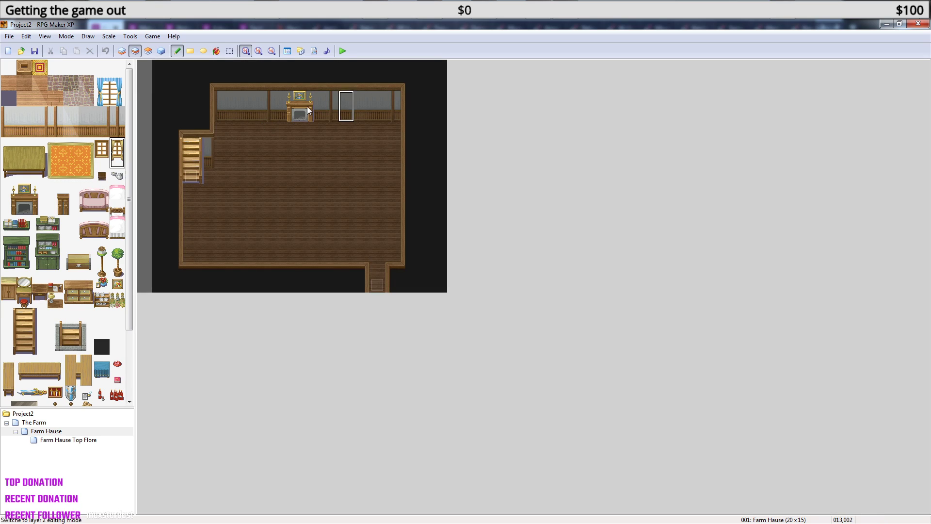
pyautogui.click(362, 104)
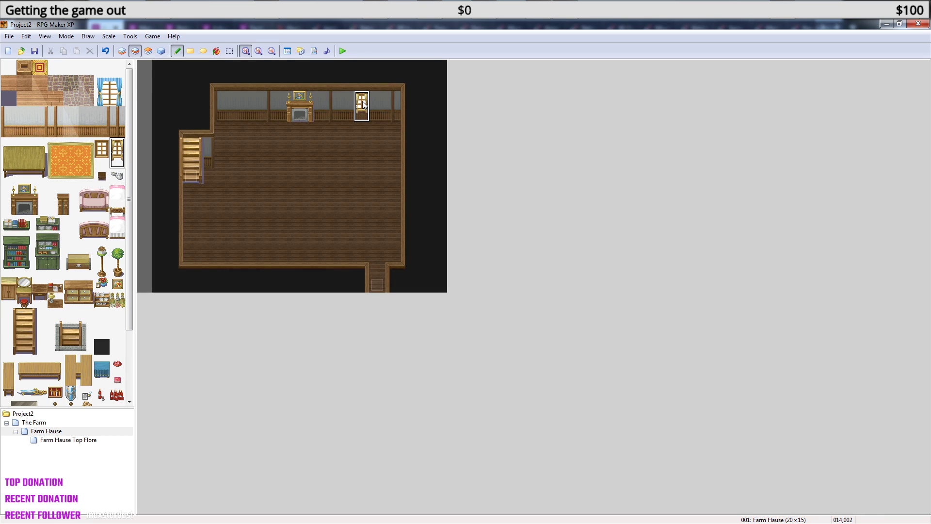
pyautogui.click(249, 105)
# - On layer 1, replace the post at the back wall's right end with plain panelling and paint posts along the wall
pyautogui.moveTo(42, 111); pyautogui.dragTo(42, 129)
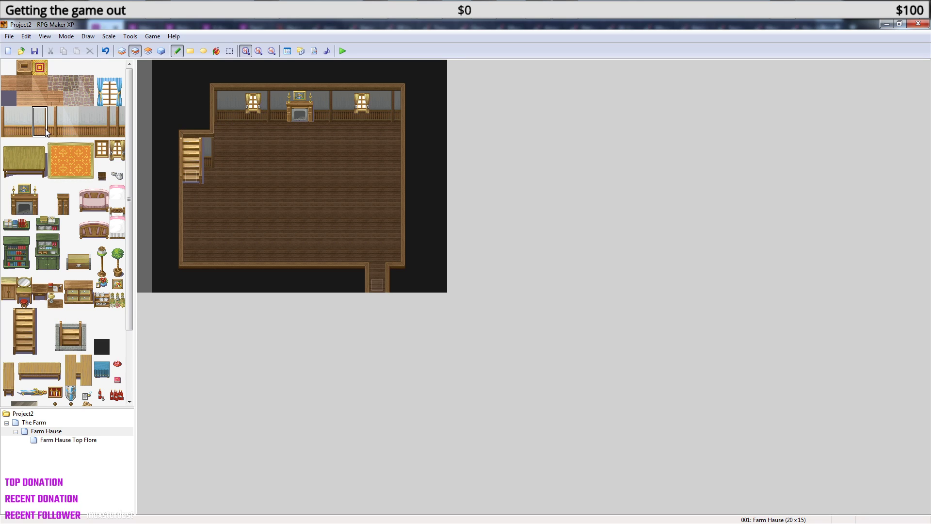
pyautogui.click(122, 51)
pyautogui.click(395, 103)
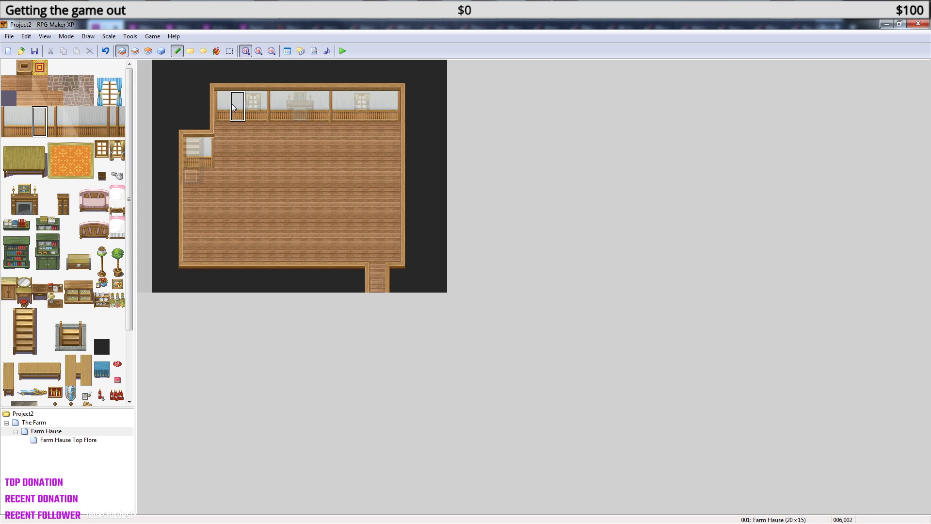
pyautogui.click(54, 113)
pyautogui.moveTo(232, 99); pyautogui.dragTo(313, 96)
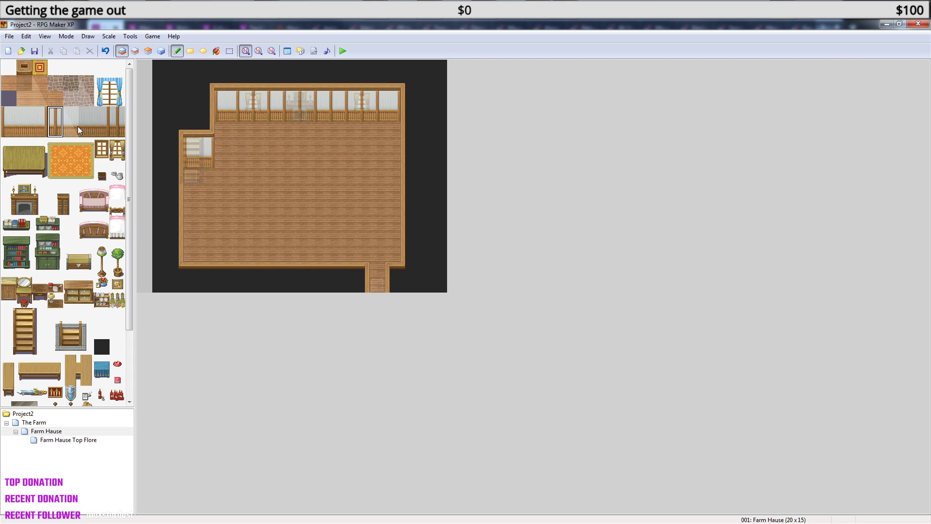
# - Try thinning out the back wall's posts with plain wall panels, and undo those changes
pyautogui.click(28, 114)
pyautogui.click(235, 98)
pyautogui.click(272, 95)
pyautogui.click(376, 95)
pyautogui.click(257, 98)
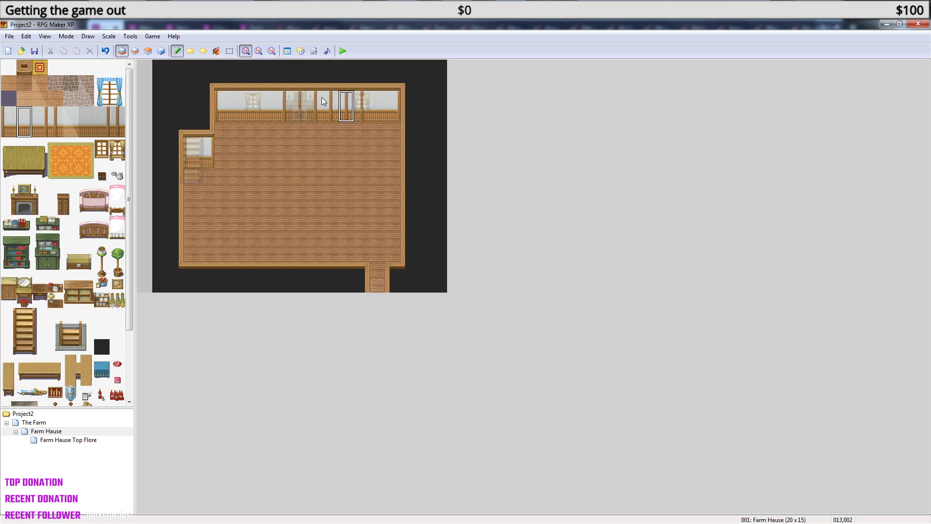
pyautogui.click(293, 100)
pyautogui.click(313, 100)
pyautogui.hotkey('ctrl', 'z')
pyautogui.hotkey('ctrl', 'z')
pyautogui.hotkey('ctrl', 'z')
pyautogui.hotkey('ctrl', 'z')
pyautogui.hotkey('ctrl', 'z')
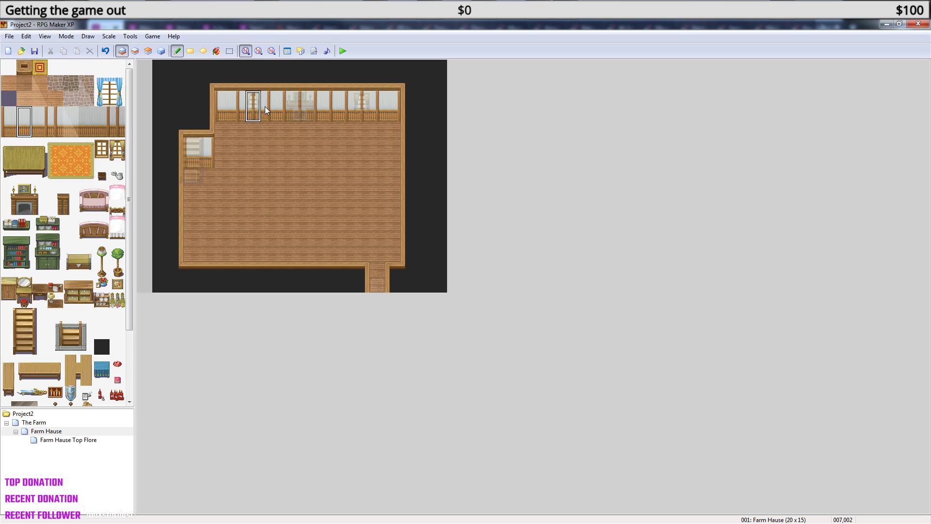
# - Cover back-wall posts with plain panels, leaving one at the fireplace and one before the right window, and check on layer 2
pyautogui.click(243, 101)
pyautogui.click(298, 101)
pyautogui.click(330, 99)
pyautogui.hotkey('ctrl', 'z')
pyautogui.click(313, 99)
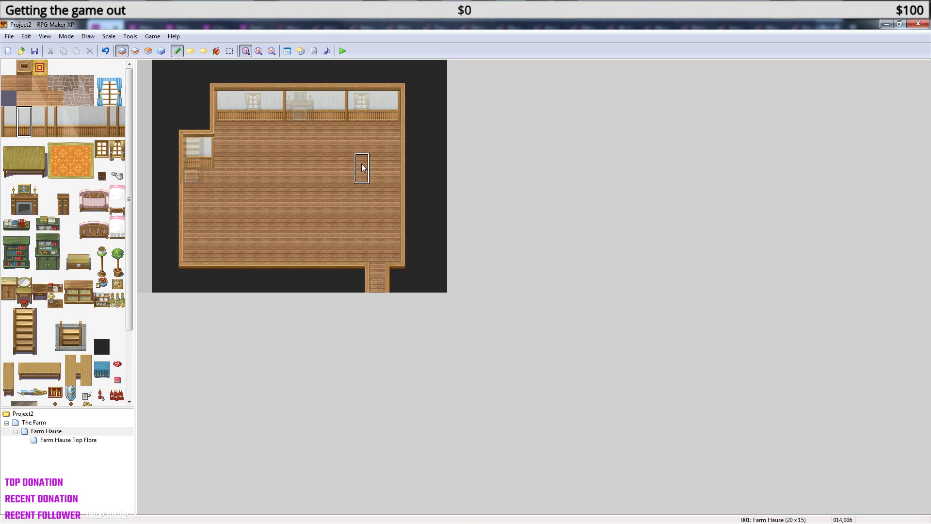
pyautogui.click(136, 52)
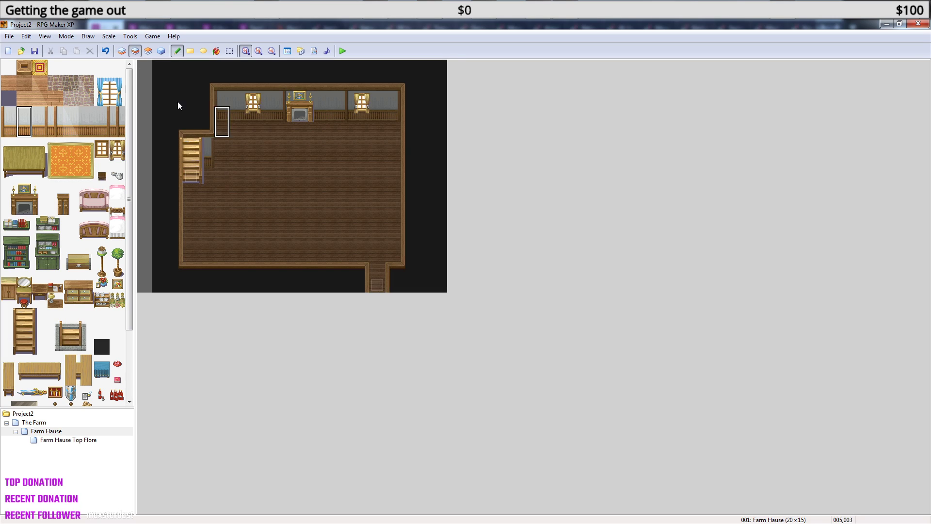
pyautogui.rightClick(360, 109)
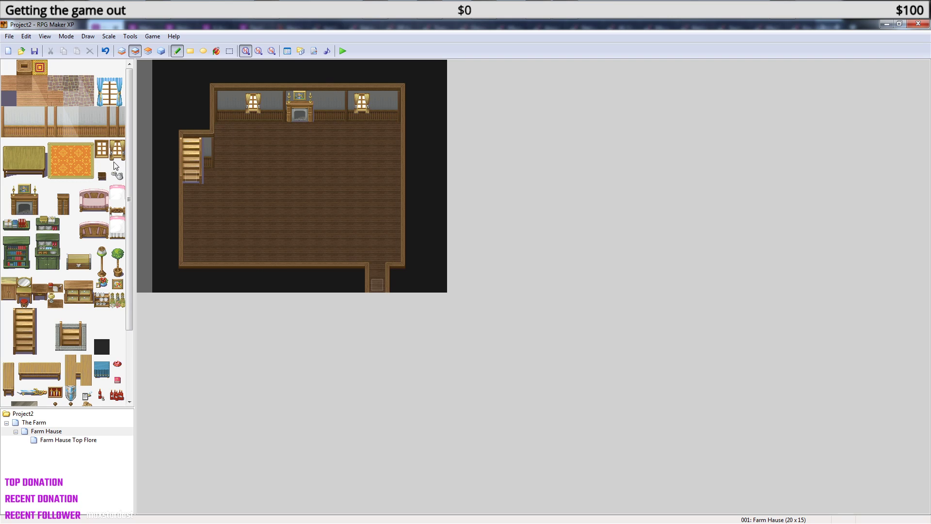
# - Repaint the layer 1 back wall with a row of post panels from end to end
pyautogui.moveTo(52, 109); pyautogui.dragTo(54, 127)
pyautogui.click(122, 51)
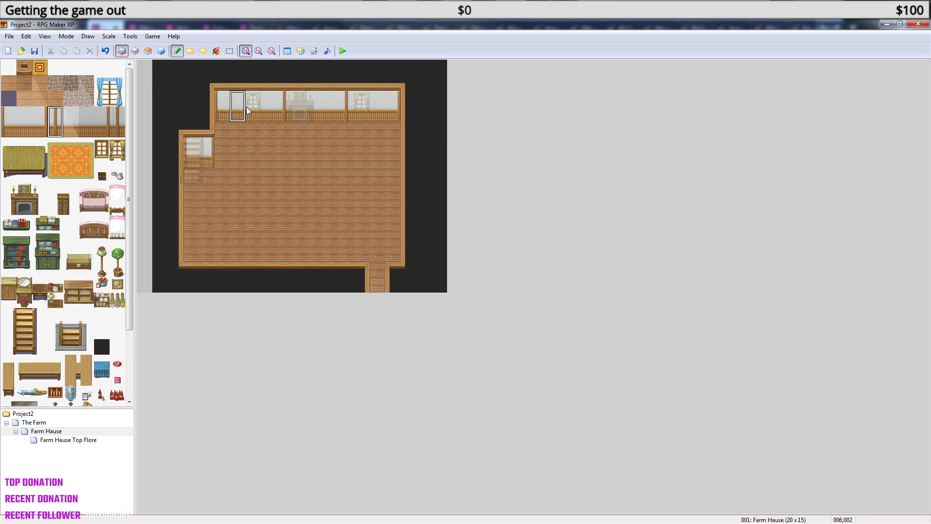
pyautogui.moveTo(234, 100); pyautogui.dragTo(339, 99)
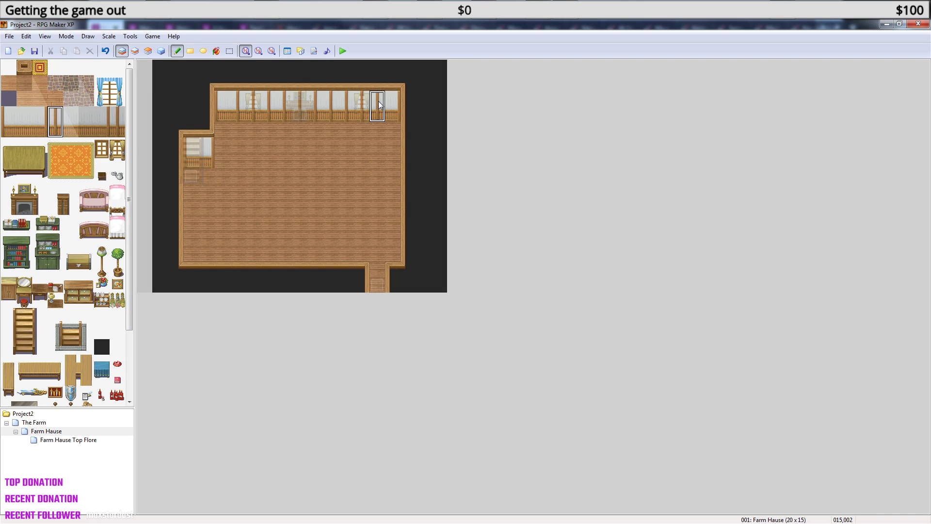
# - Cover back-wall posts with plain panels on layer 1, leaving a post on every third tile
pyautogui.moveTo(28, 118); pyautogui.dragTo(27, 130)
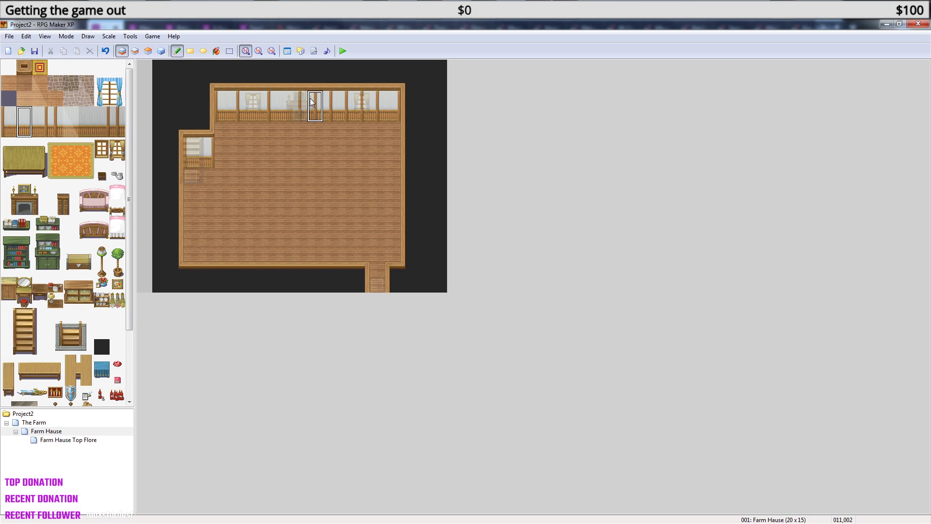
pyautogui.moveTo(310, 100); pyautogui.dragTo(342, 102)
pyautogui.hotkey('ctrl', 'z')
pyautogui.hotkey('ctrl', 'z')
pyautogui.hotkey('ctrl', 'z')
pyautogui.hotkey('ctrl', 'z')
pyautogui.moveTo(328, 100); pyautogui.dragTo(347, 101)
pyautogui.hotkey('ctrl', 'z')
pyautogui.hotkey('ctrl', 'z')
pyautogui.hotkey('ctrl', 'z')
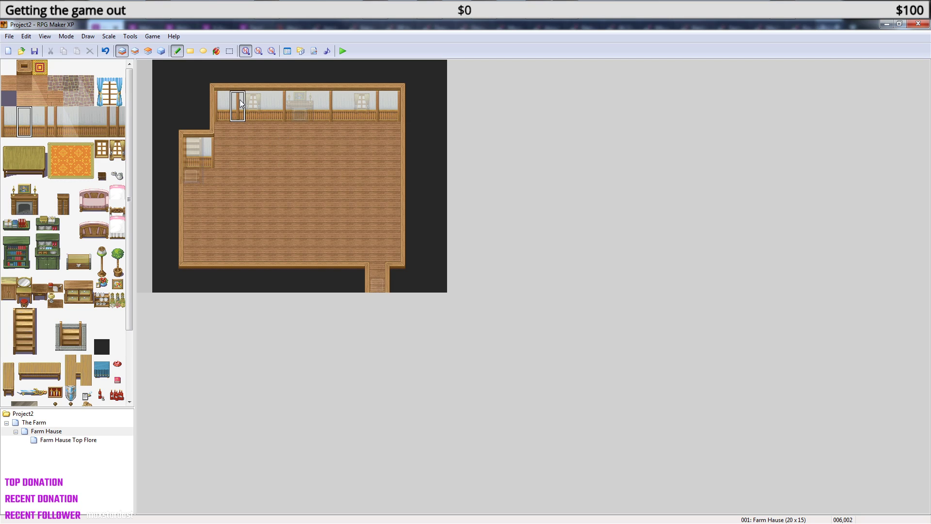
# - Rearrange the back wall to two posts, one between each window and the fireplace, and check it on layer 2
pyautogui.moveTo(240, 100); pyautogui.dragTo(239, 110, button='right')
pyautogui.click(272, 109)
pyautogui.click(345, 108)
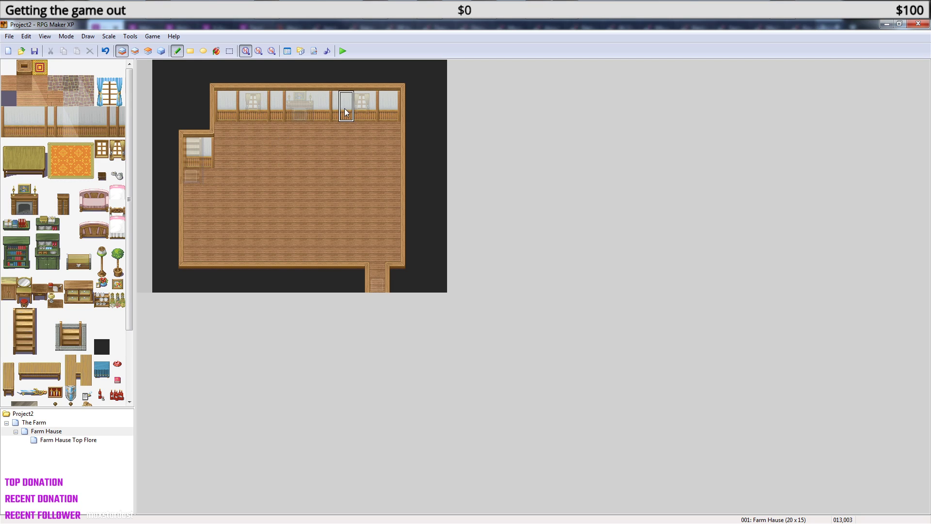
pyautogui.rightClick(243, 111)
pyautogui.moveTo(300, 102); pyautogui.dragTo(299, 113, button='right')
pyautogui.click(278, 110)
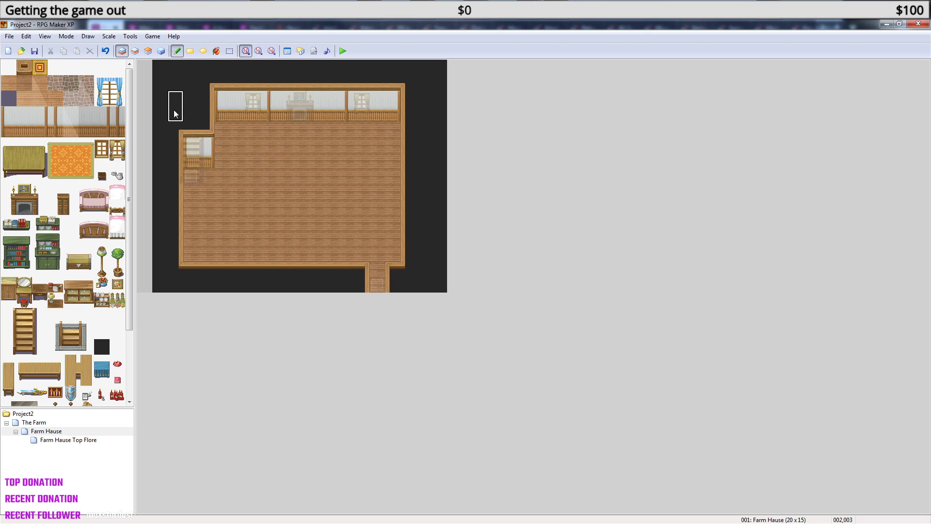
pyautogui.click(135, 51)
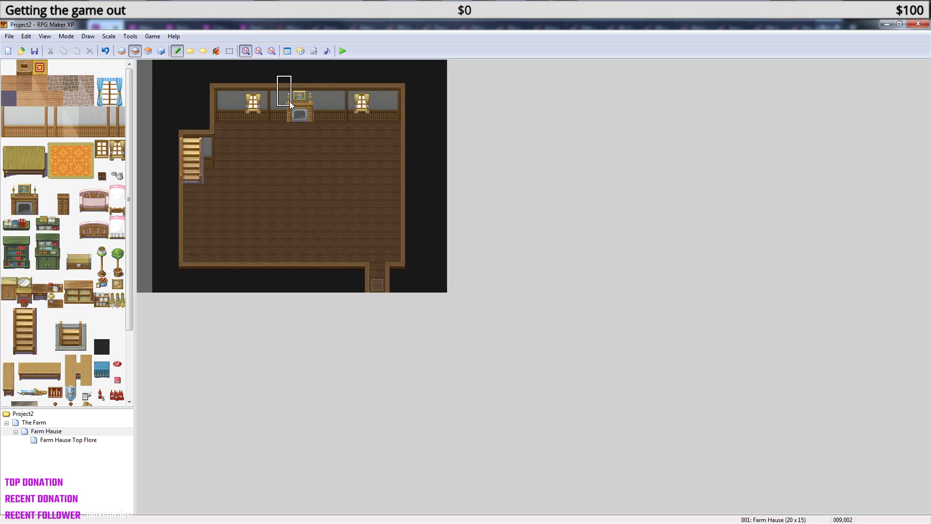
# - Try the small wooden cabinet just right of the fireplace on layers 2 and 3, undoing each placement
pyautogui.moveTo(297, 101); pyautogui.dragTo(324, 118, button='right')
pyautogui.click(120, 258)
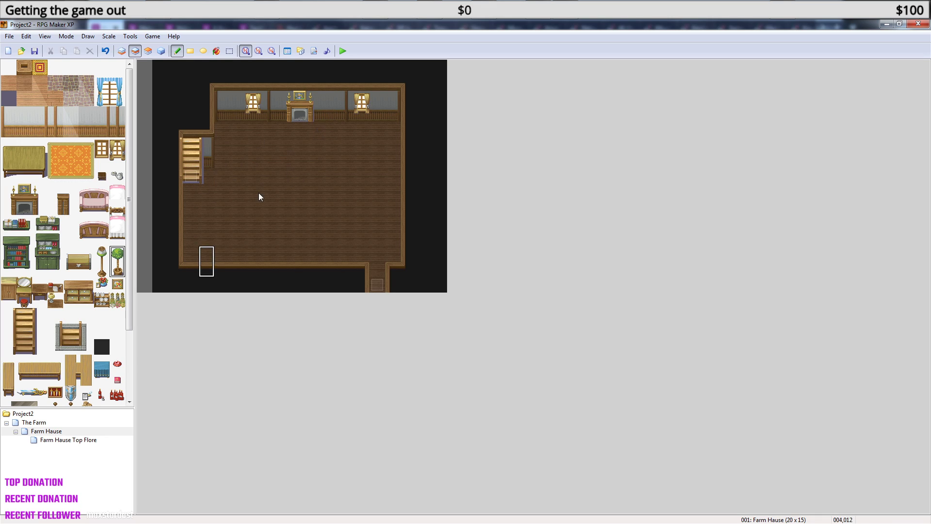
pyautogui.moveTo(69, 199); pyautogui.dragTo(61, 213)
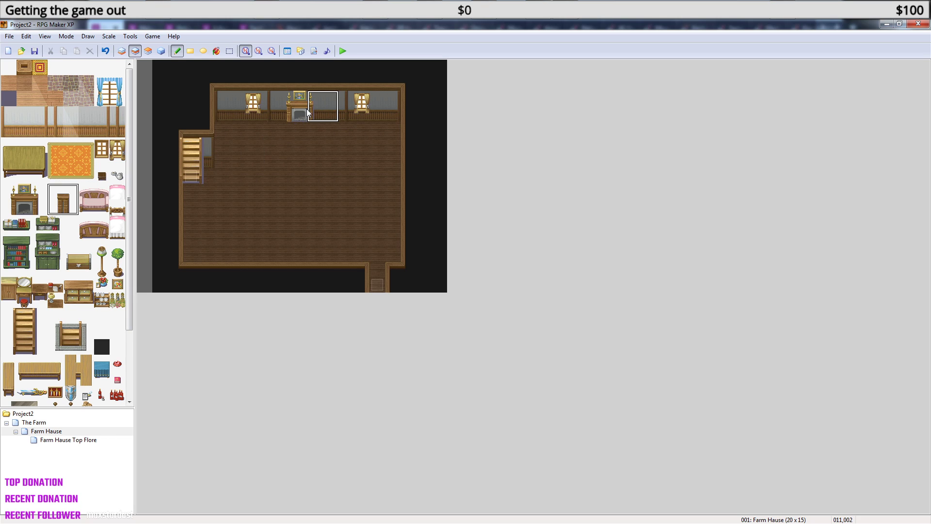
pyautogui.hotkey('ctrl', 'z')
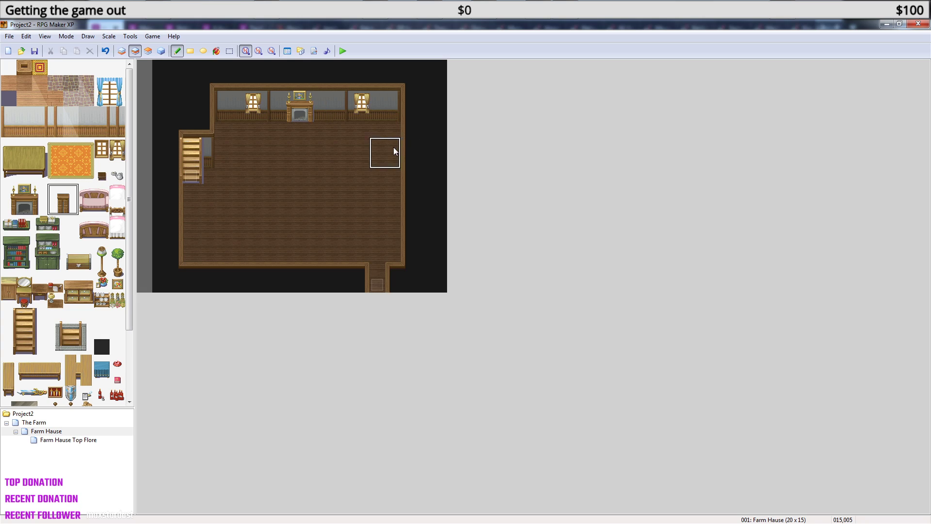
pyautogui.click(148, 51)
pyautogui.click(313, 107)
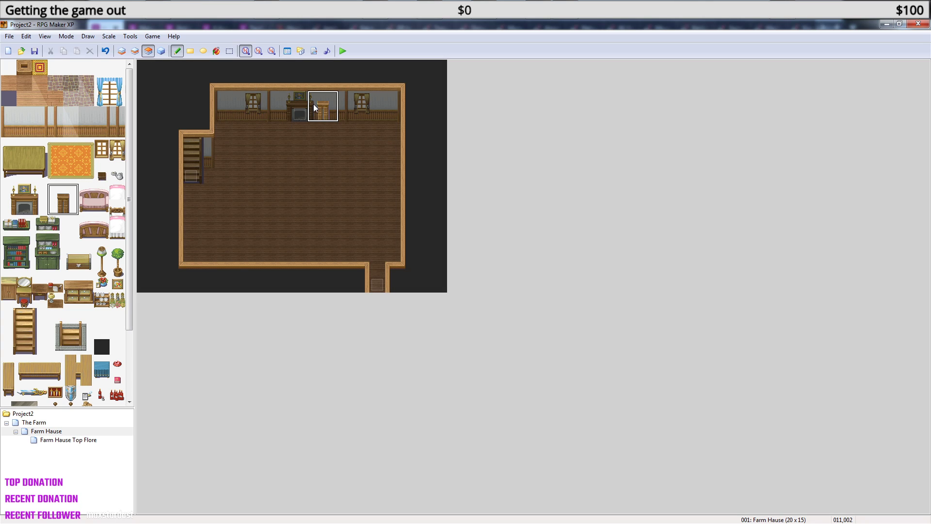
pyautogui.hotkey('ctrl', 'z')
# - Look through the furniture tiles and try the green bookshelf right of the fireplace on layer 2, undoing its placement
pyautogui.moveTo(131, 319); pyautogui.dragTo(130, 375)
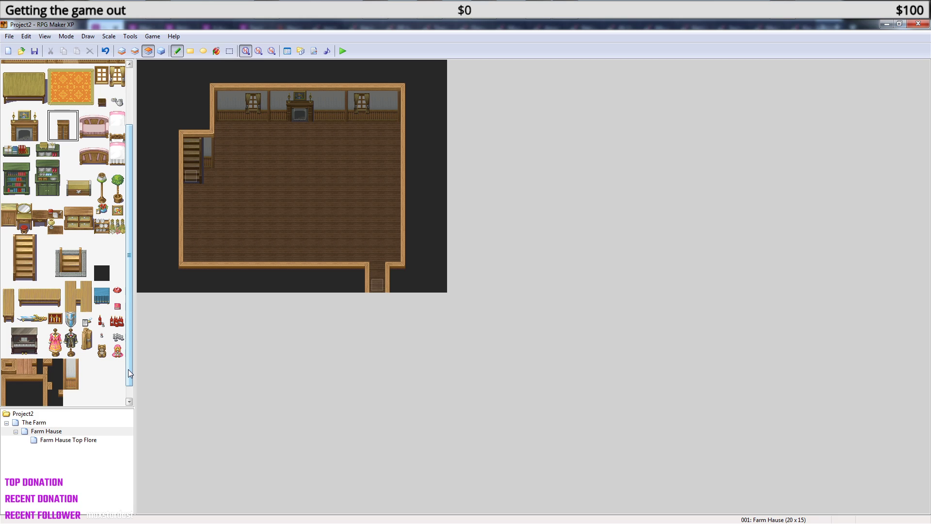
pyautogui.moveTo(130, 373); pyautogui.dragTo(135, 318)
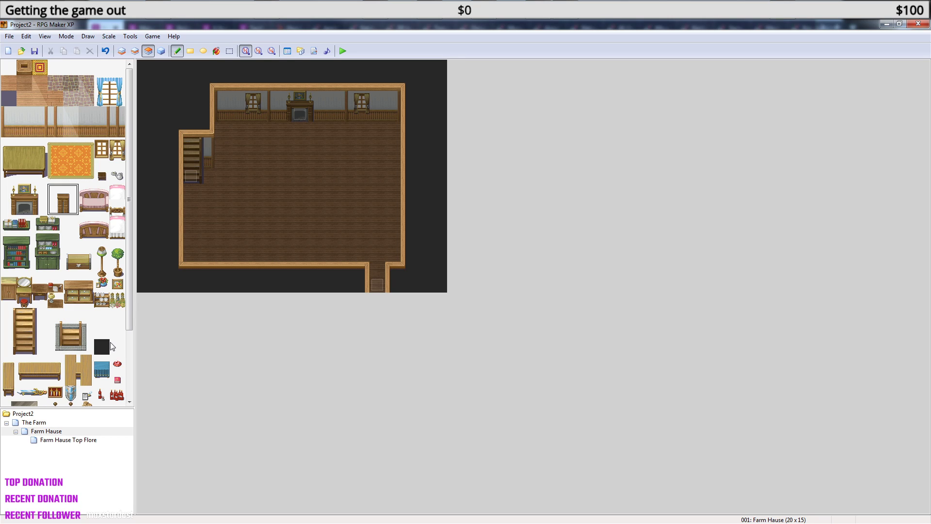
pyautogui.moveTo(128, 315)
pyautogui.mouseDown()
pyautogui.moveTo(131, 400)
pyautogui.moveTo(135, 311)
pyautogui.mouseUp()
pyautogui.click(135, 51)
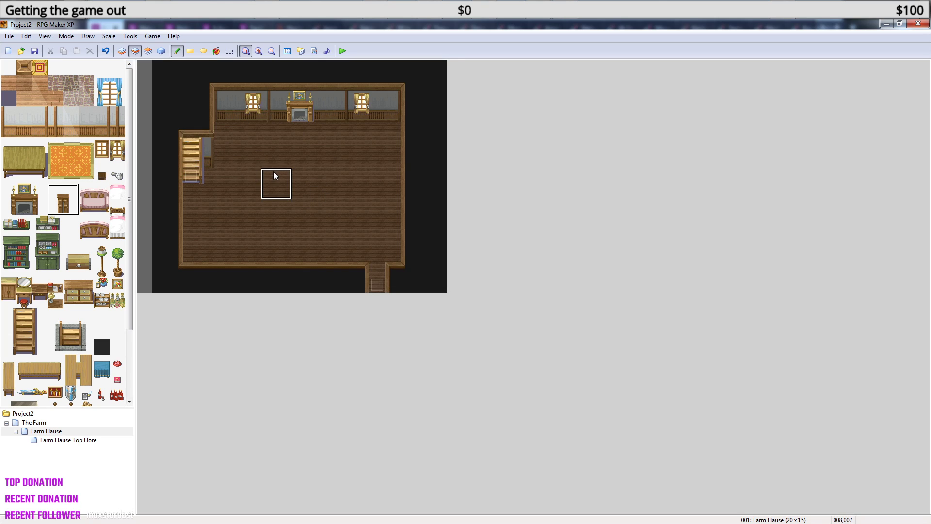
pyautogui.moveTo(6, 191); pyautogui.dragTo(43, 208)
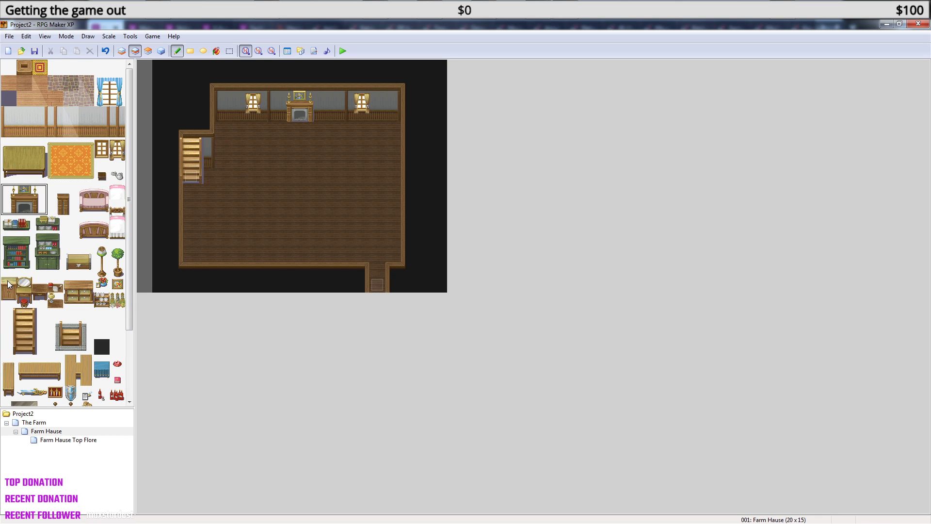
pyautogui.moveTo(7, 238); pyautogui.dragTo(30, 272)
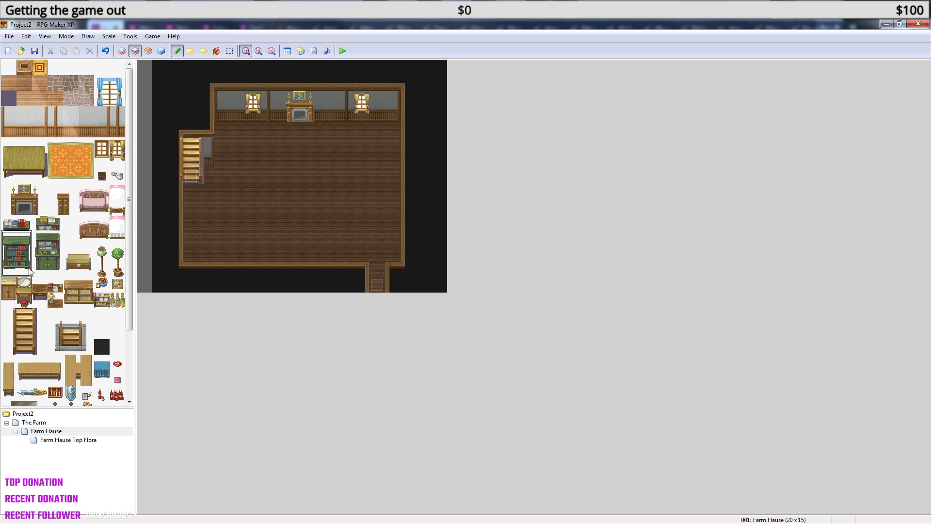
pyautogui.click(321, 92)
pyautogui.hotkey('ctrl', 'z')
# - Try the wooden chest and the framed picture right of the fireplace, undoing each placement
pyautogui.click(73, 264)
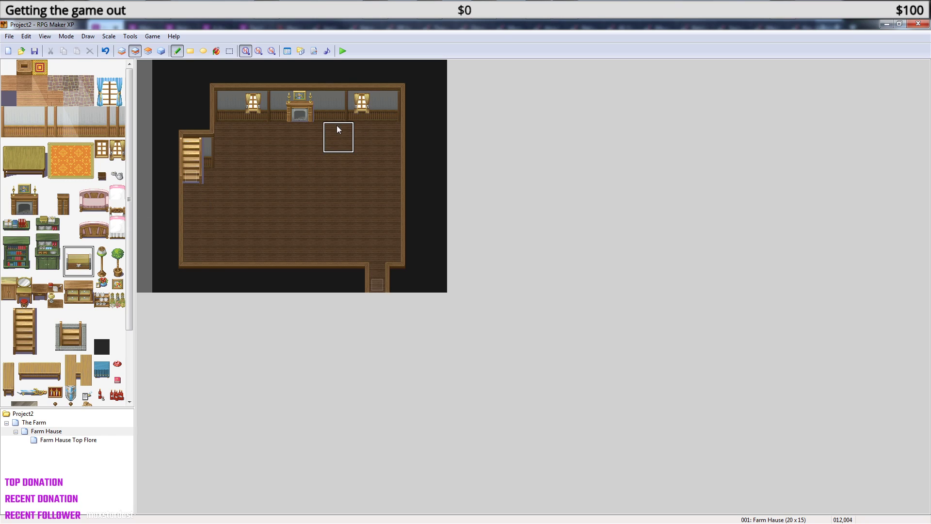
pyautogui.click(322, 115)
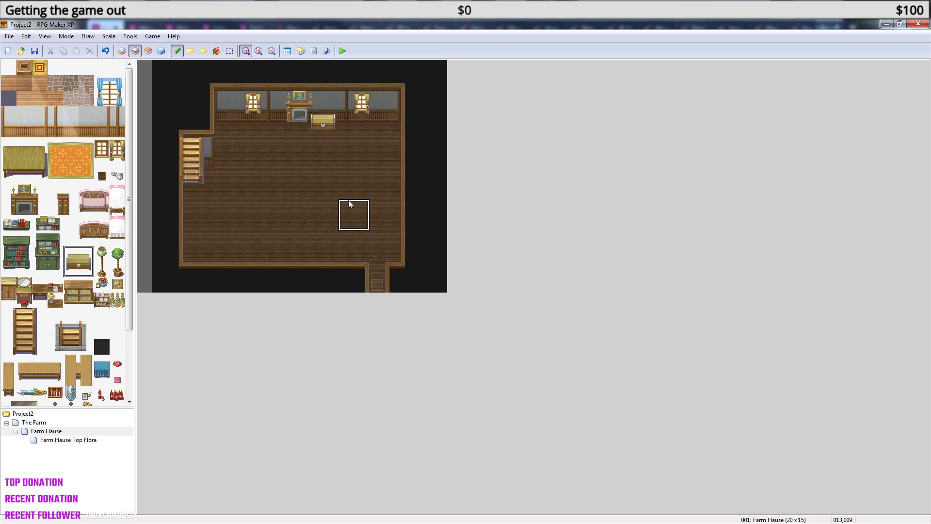
pyautogui.hotkey('ctrl', 'z')
pyautogui.click(102, 255)
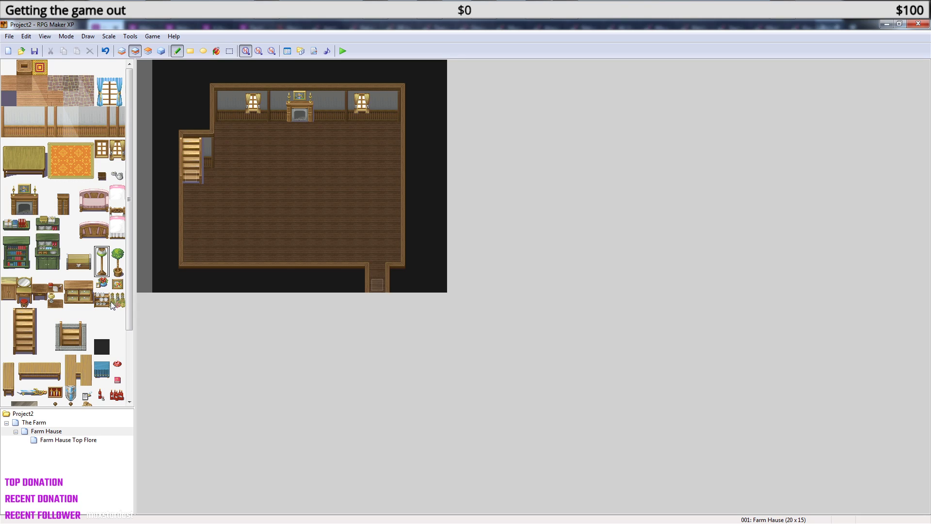
pyautogui.click(118, 285)
pyautogui.click(324, 102)
pyautogui.hotkey('ctrl', 'z')
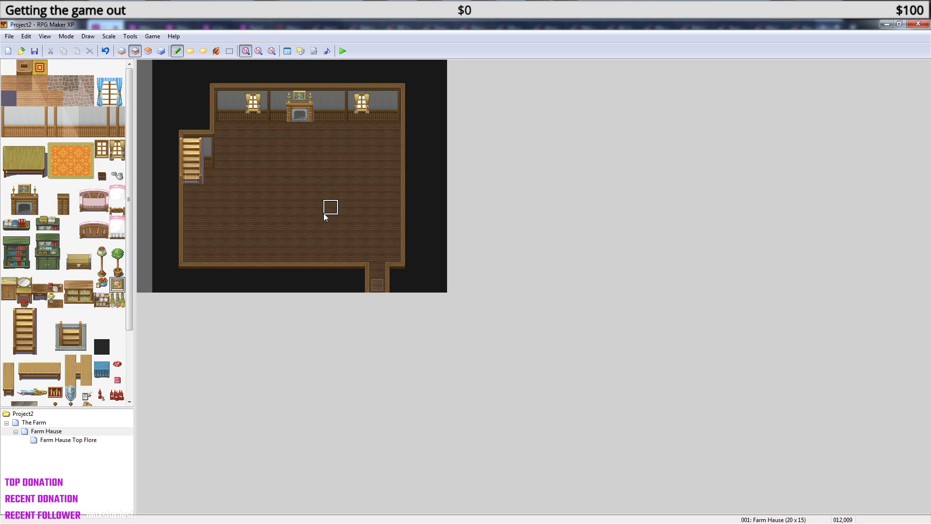
# - Place the blue cloth tile against the back wall on layer 2, between the fireplace and the right window
pyautogui.click(101, 299)
pyautogui.scroll(-3, 97, 306)
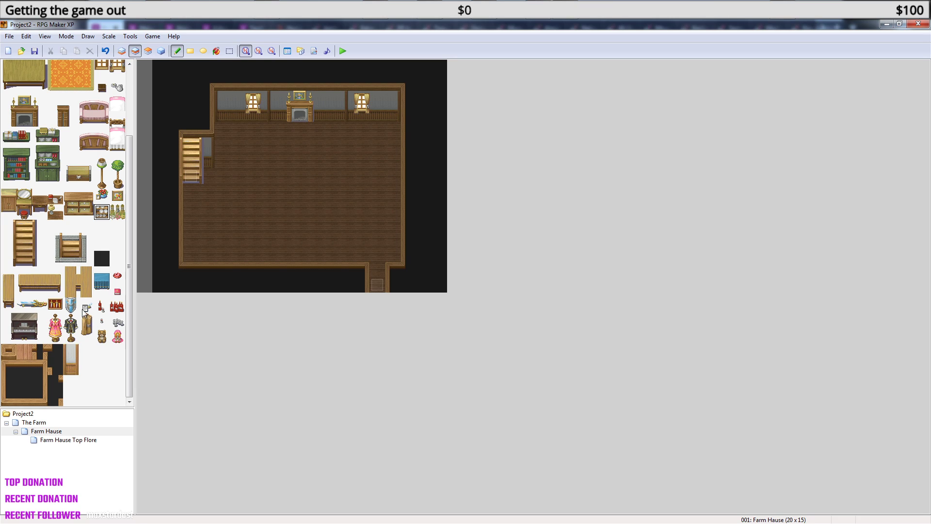
pyautogui.click(56, 305)
pyautogui.click(119, 306)
pyautogui.click(107, 281)
pyautogui.moveTo(105, 288); pyautogui.dragTo(104, 277)
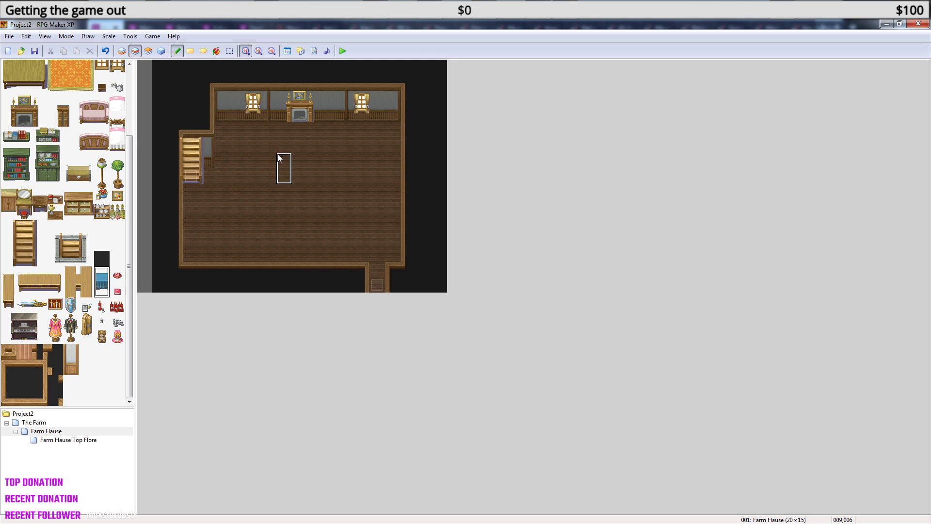
pyautogui.click(321, 119)
pyautogui.hotkey('ctrl', 'z')
pyautogui.click(325, 118)
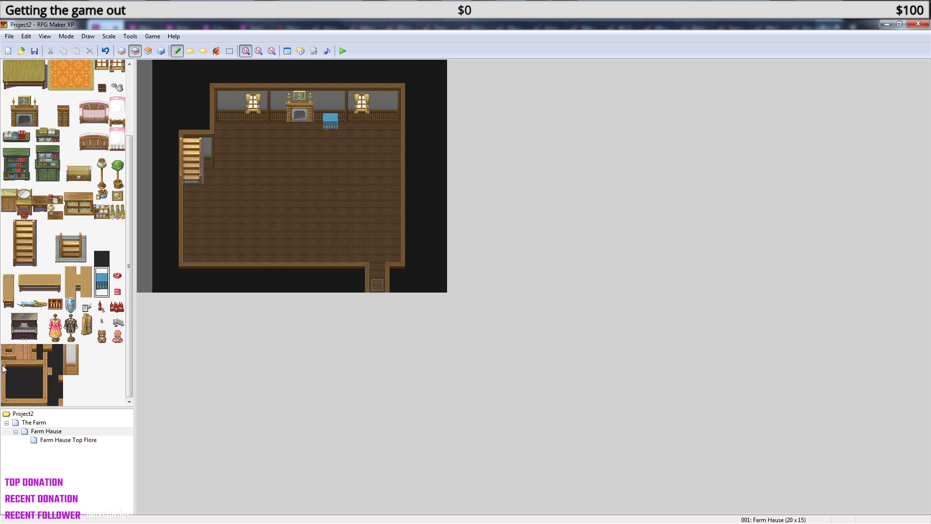
# - Place the row of red bottles on layer 3 above the blue cloth-covered table beside the fireplace
pyautogui.click(117, 306)
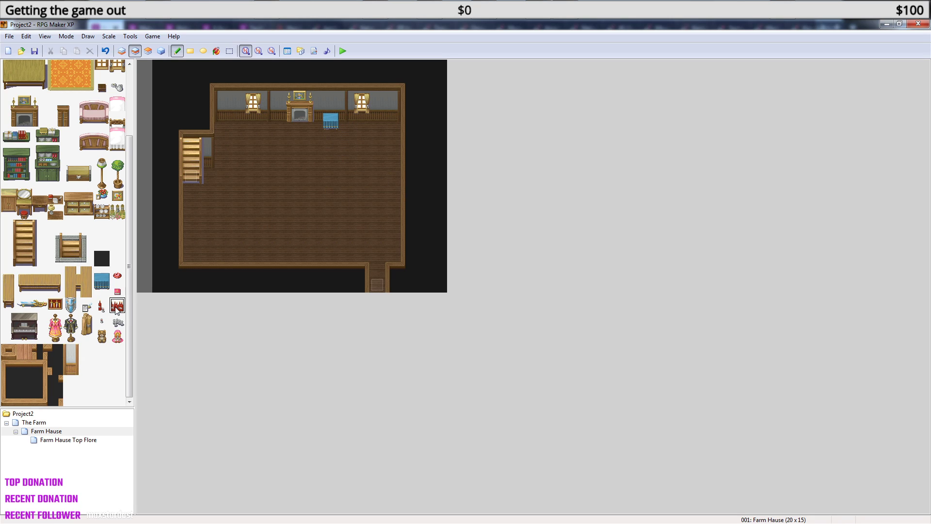
pyautogui.click(148, 51)
pyautogui.click(331, 115)
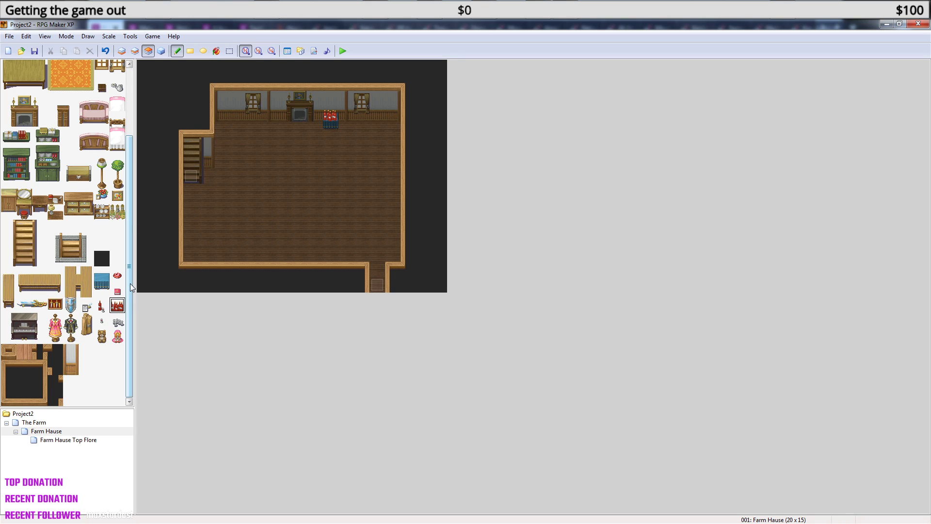
# - Place a floor lamp on layer 2 in each of the room's four corners
pyautogui.scroll(3, 130, 287)
pyautogui.scroll(-3, 128, 288)
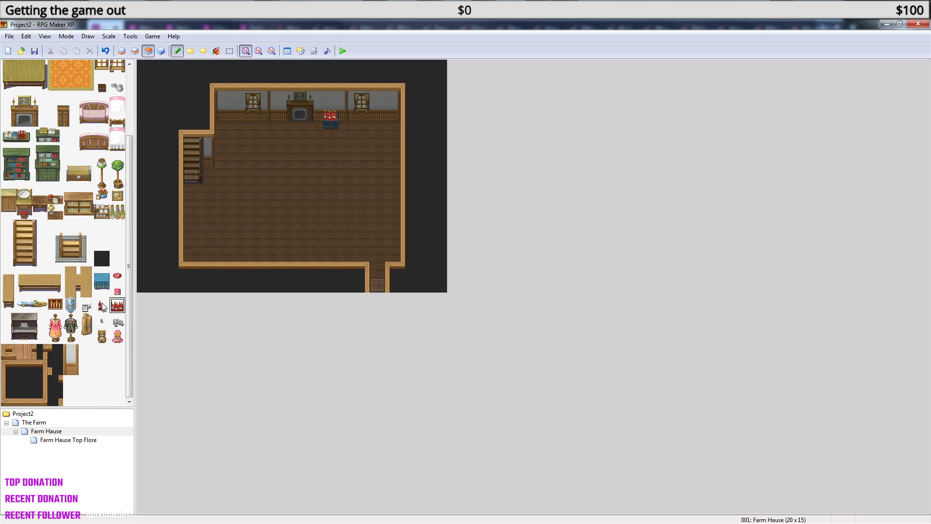
pyautogui.moveTo(101, 165); pyautogui.dragTo(106, 186)
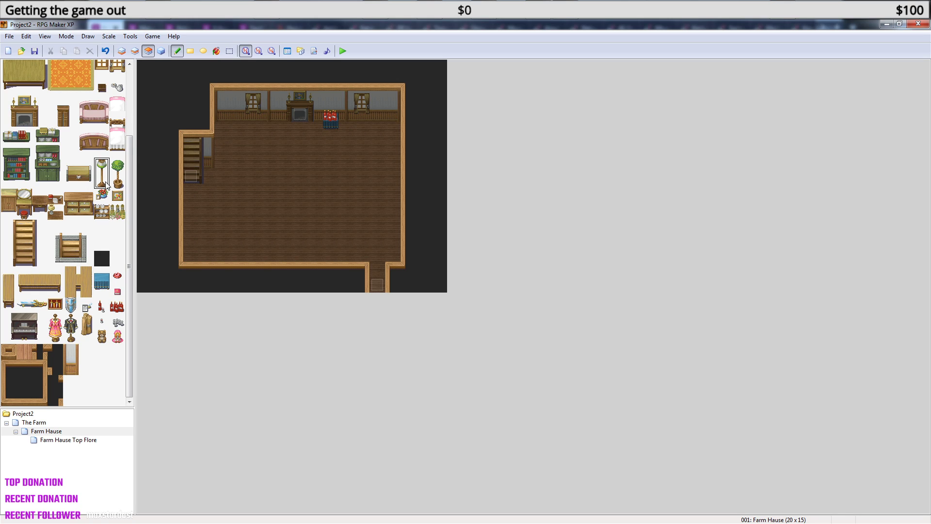
pyautogui.click(135, 51)
pyautogui.click(198, 255)
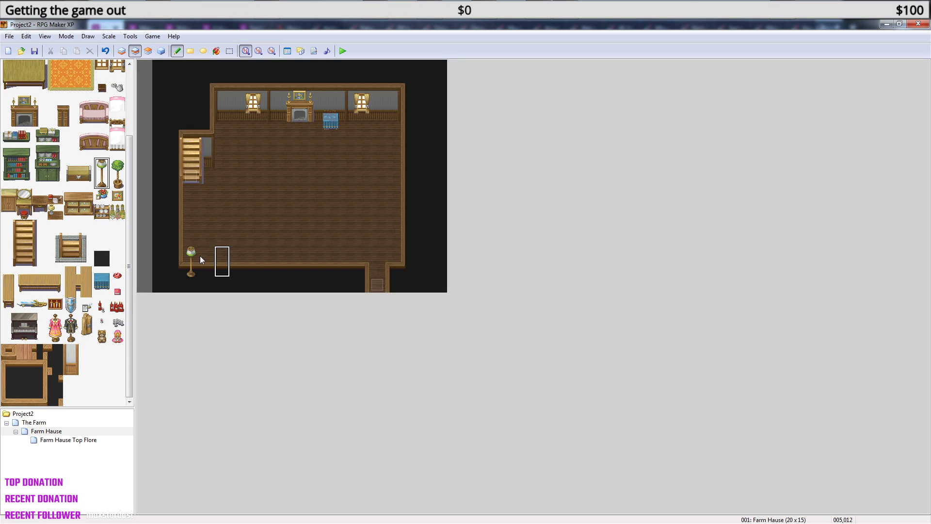
pyautogui.click(393, 255)
pyautogui.click(393, 121)
pyautogui.click(224, 121)
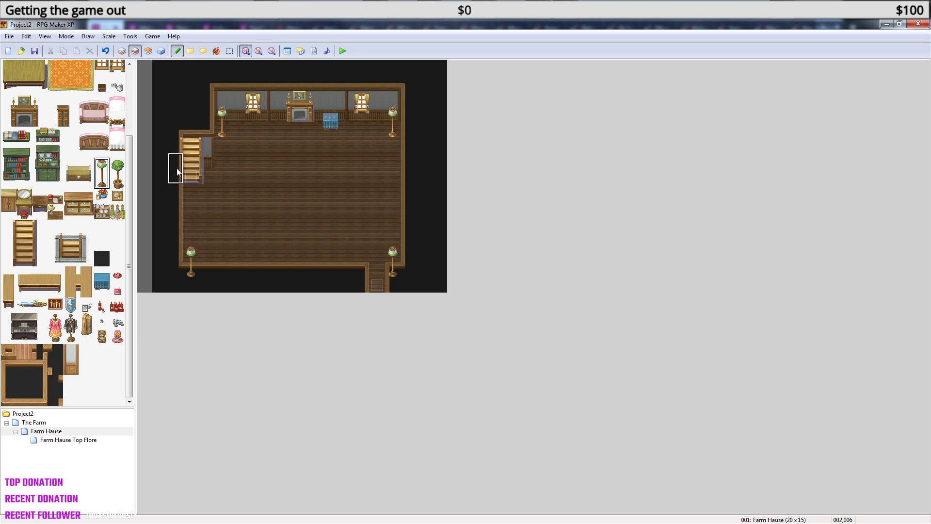
# - Place the potted tree on layer 3 just beside the staircase and check it in the event layer view
pyautogui.click(119, 178)
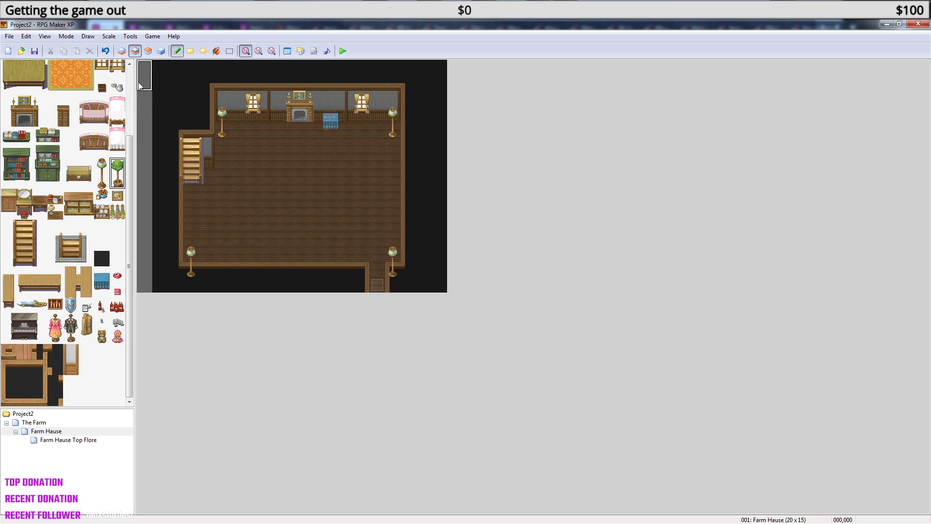
pyautogui.press('F7')
pyautogui.click(213, 161)
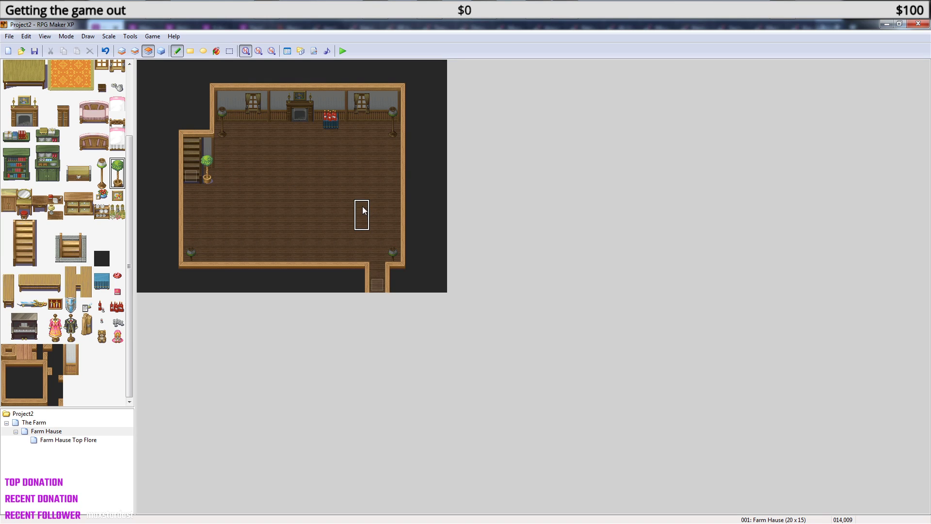
pyautogui.click(136, 52)
pyautogui.click(161, 51)
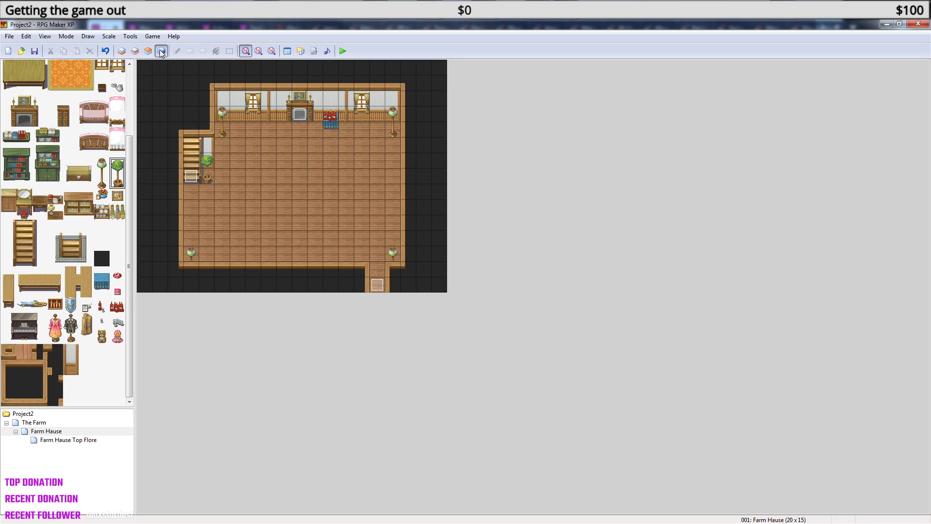
# - Place the small wooden cabinet on layer 2 against the back wall, next to the upper-right floor lamp
pyautogui.click(135, 52)
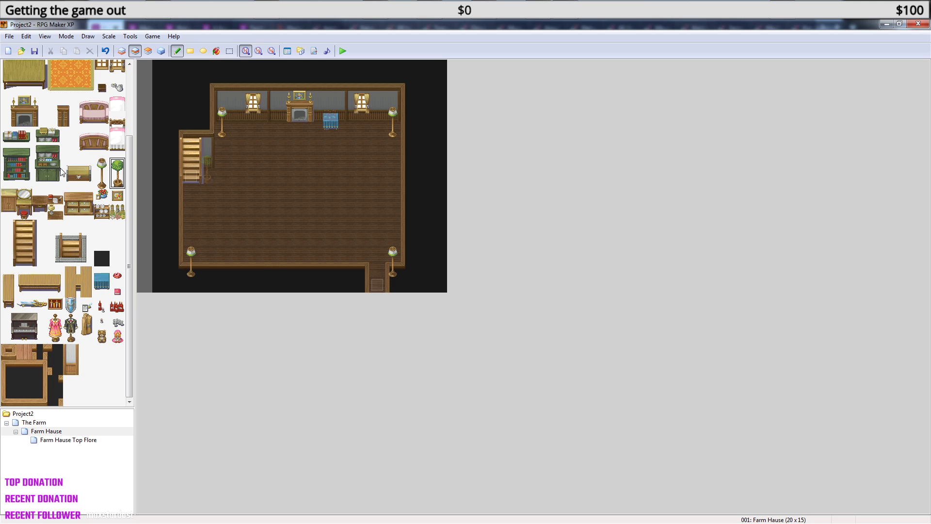
pyautogui.click(11, 196)
pyautogui.moveTo(11, 197); pyautogui.dragTo(9, 204)
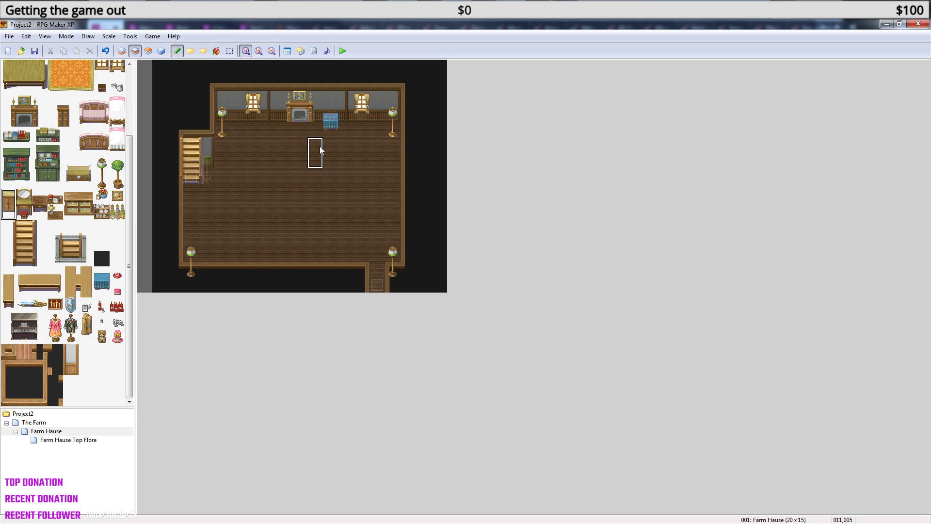
pyautogui.click(379, 122)
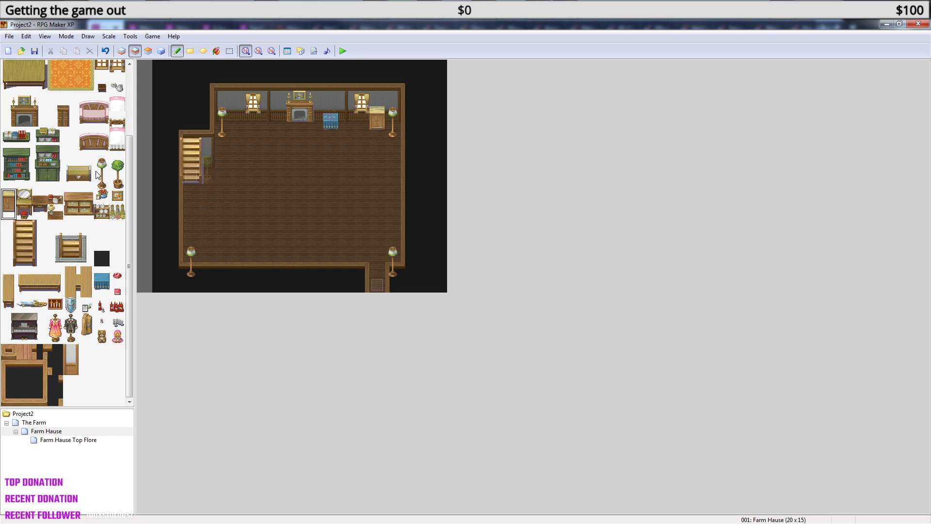
# - Place the large green-covered table on layer 2 in the middle of the room
pyautogui.moveTo(132, 179); pyautogui.dragTo(131, 95)
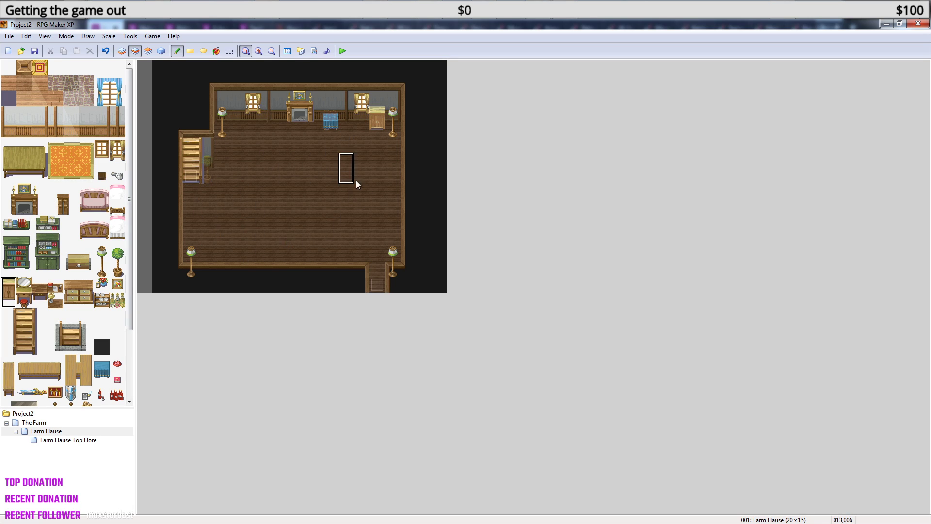
pyautogui.scroll(-3, 130, 252)
pyautogui.scroll(3, 130, 252)
pyautogui.moveTo(10, 147); pyautogui.dragTo(42, 175)
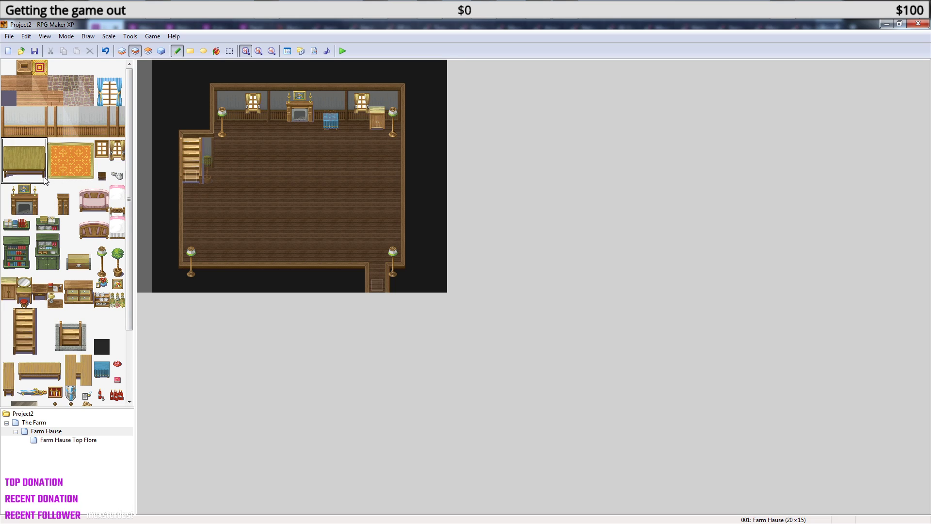
pyautogui.click(289, 180)
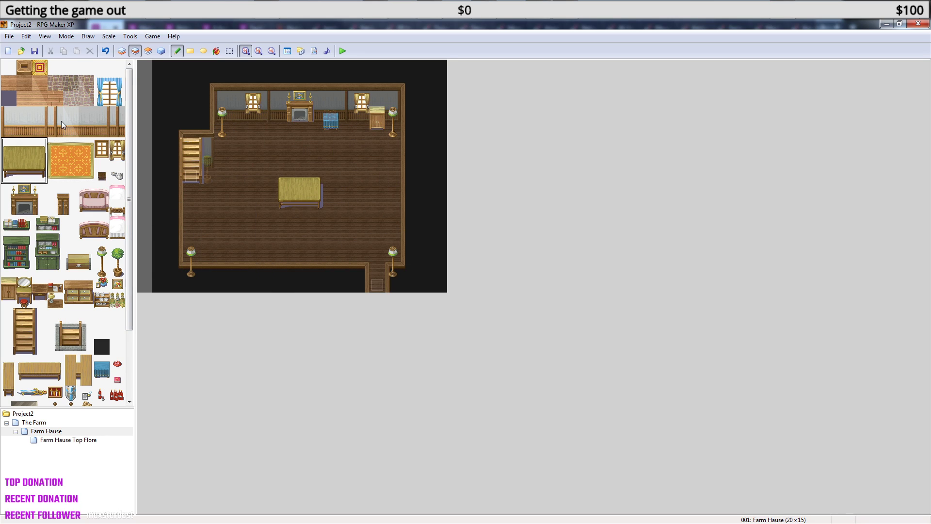
pyautogui.moveTo(56, 146); pyautogui.dragTo(88, 173)
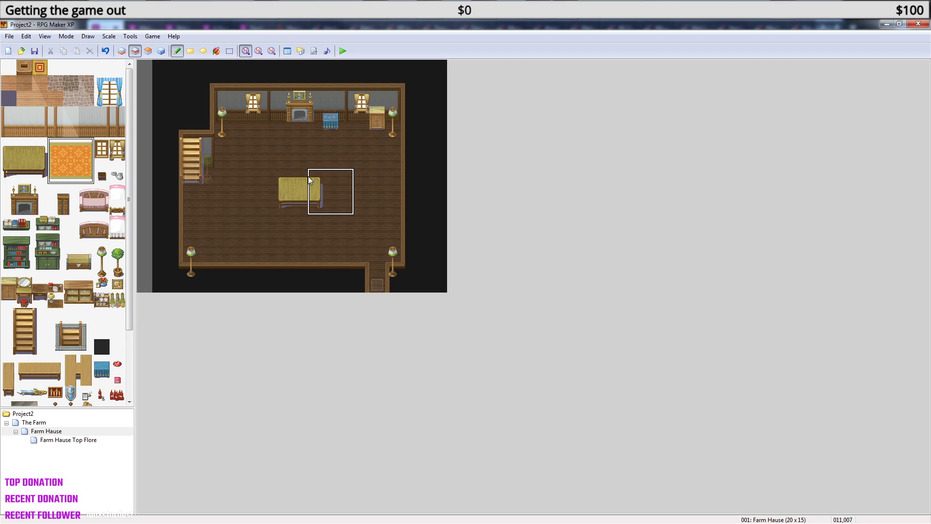
pyautogui.moveTo(129, 228); pyautogui.dragTo(136, 274)
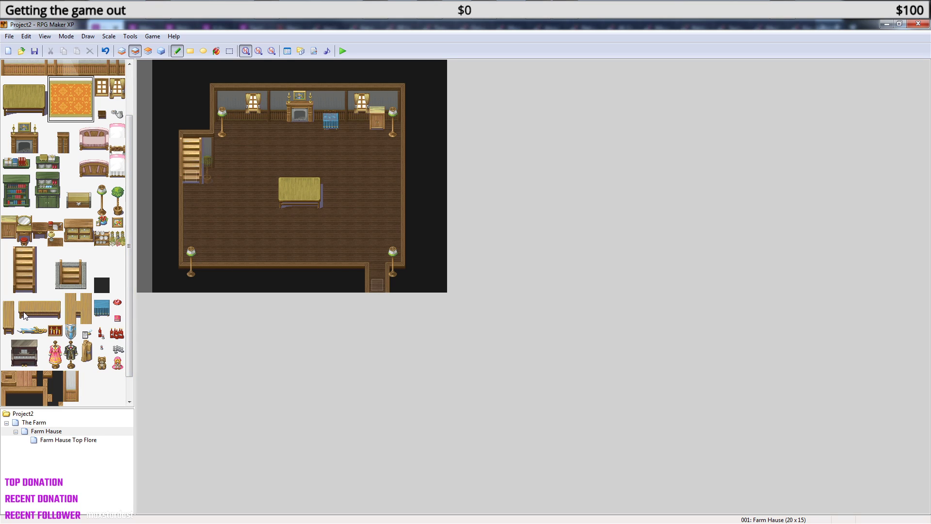
pyautogui.moveTo(25, 316); pyautogui.dragTo(54, 316)
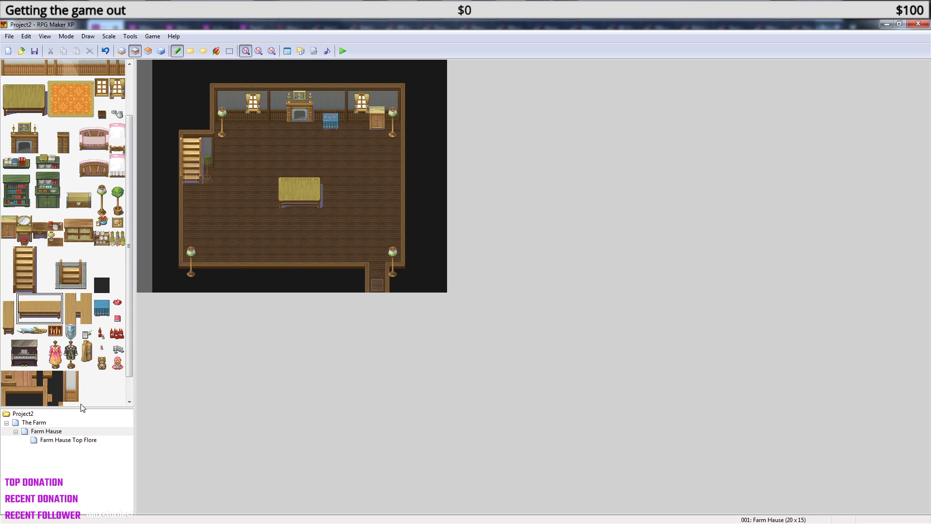
pyautogui.rightClick(49, 430)
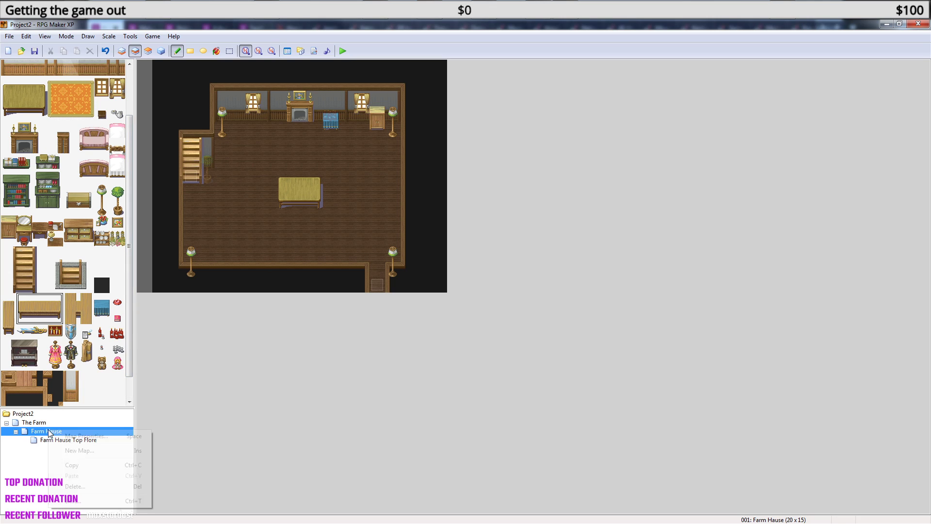
pyautogui.click(86, 436)
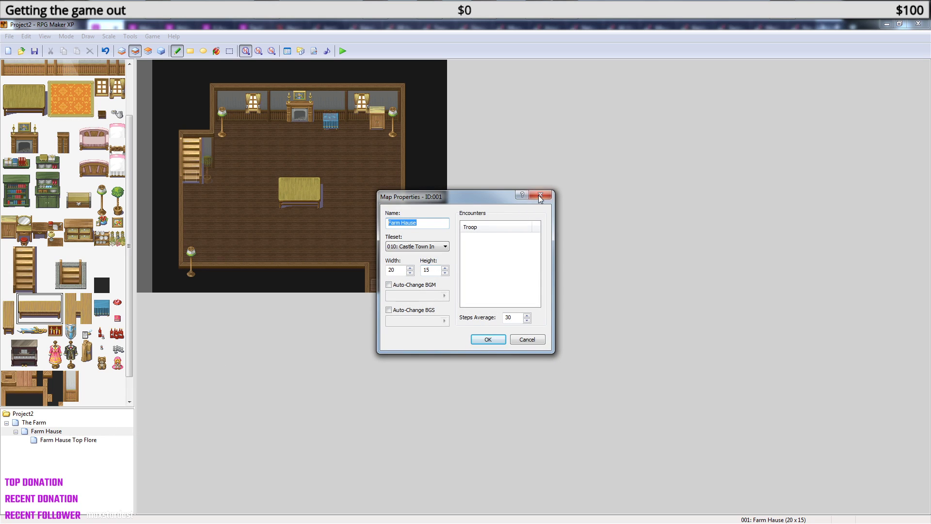
pyautogui.click(541, 196)
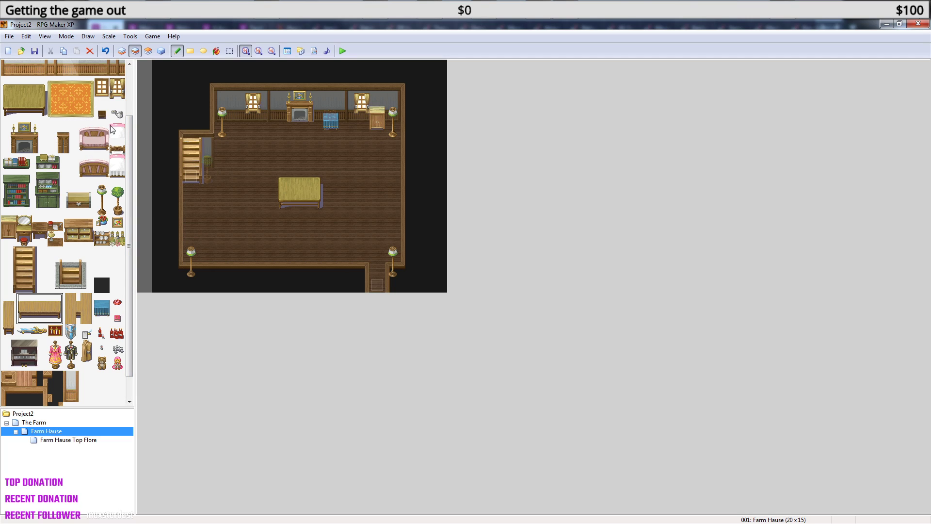
# - Place the white tea set on layer 3 at the centre of the green-covered table
pyautogui.click(118, 115)
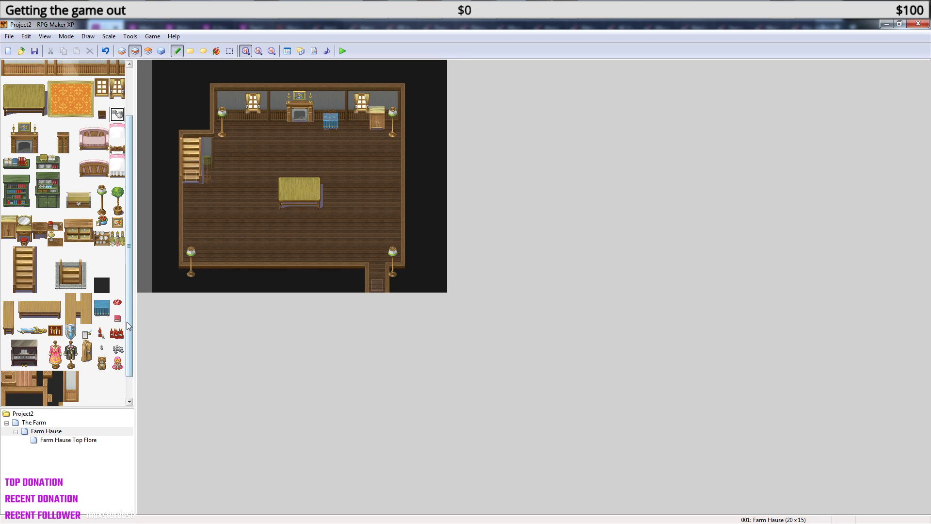
pyautogui.click(148, 50)
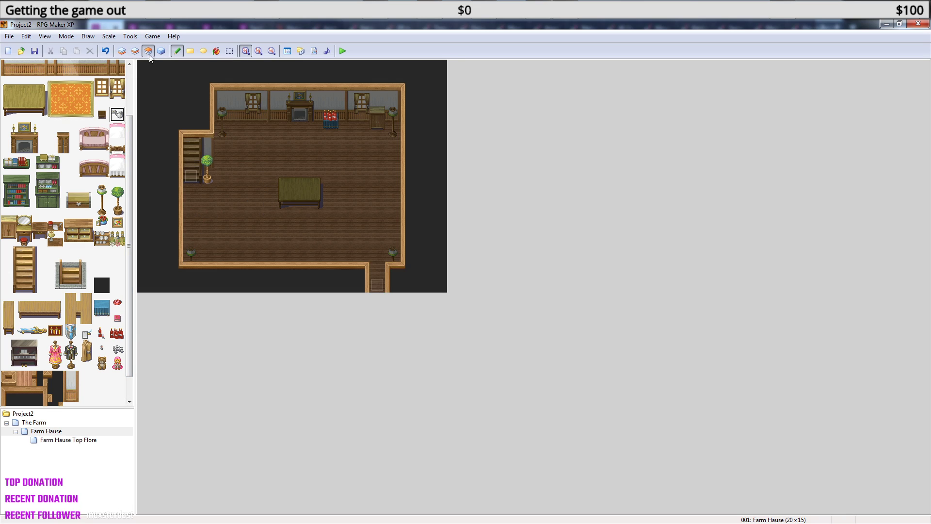
pyautogui.click(301, 192)
# - Try the flower pot on layer 3 at the upper-left corner of the green-covered table and undo it
pyautogui.click(106, 226)
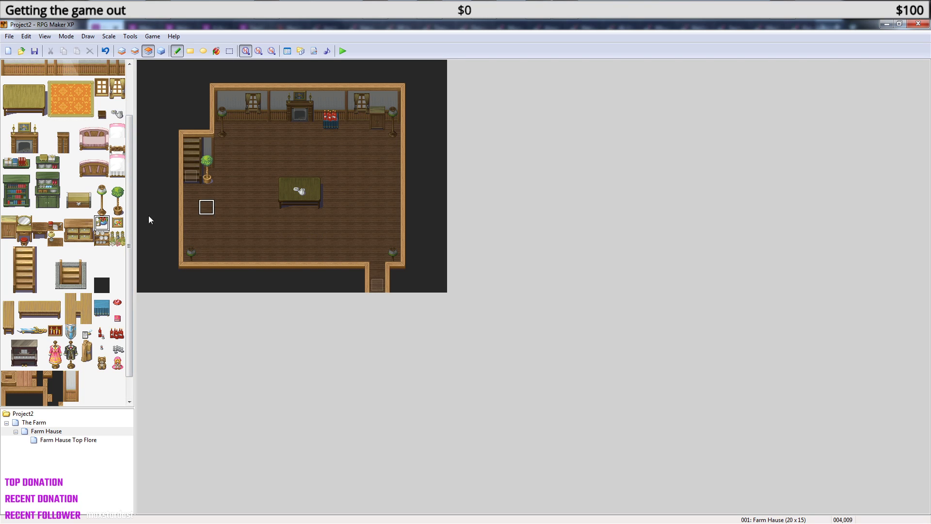
pyautogui.click(285, 182)
pyautogui.hotkey('ctrl', 'z')
# - Examine the furnishing of the Farm Hause Top Flore map and return to the Farm Hause map
pyautogui.scroll(-2, 101, 364)
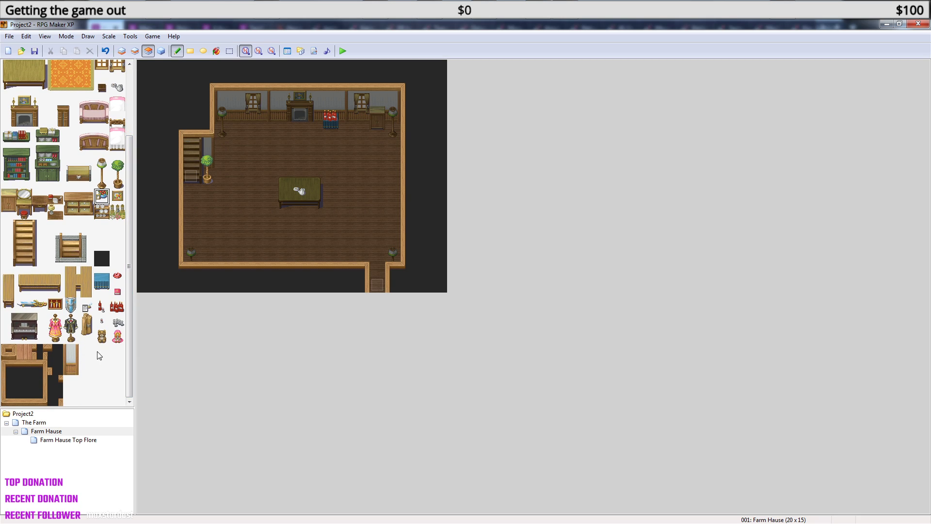
pyautogui.click(107, 338)
pyautogui.click(56, 431)
pyautogui.click(54, 439)
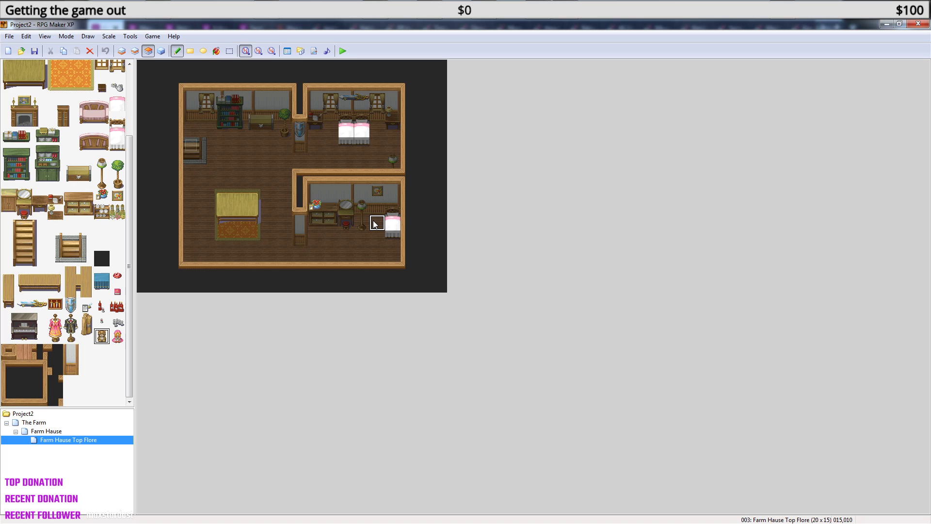
pyautogui.click(55, 432)
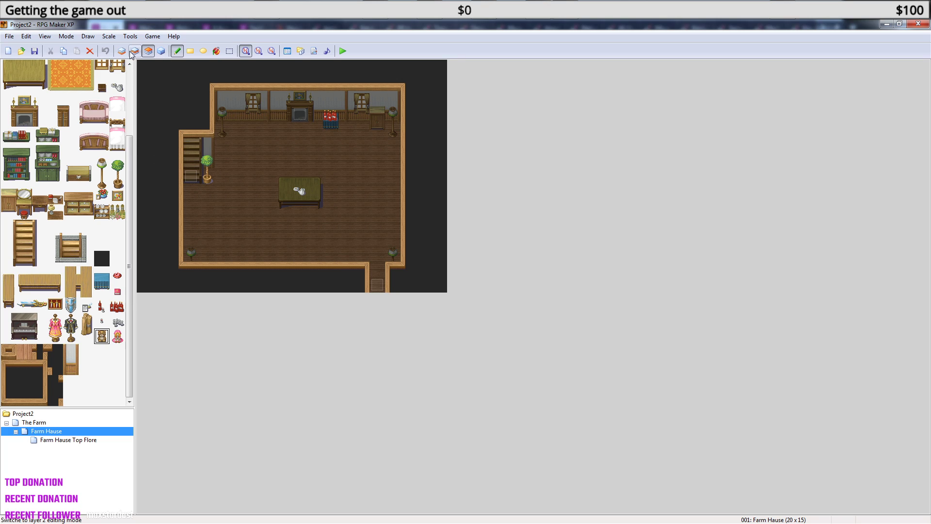
# - Start a new event on the event layer at tile 010,006, just above the green-covered table
pyautogui.click(161, 52)
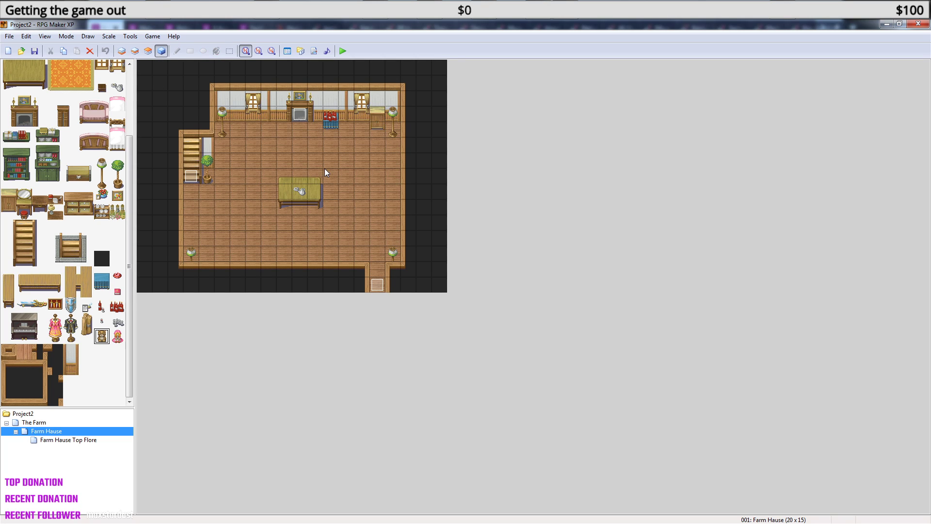
pyautogui.click(299, 161)
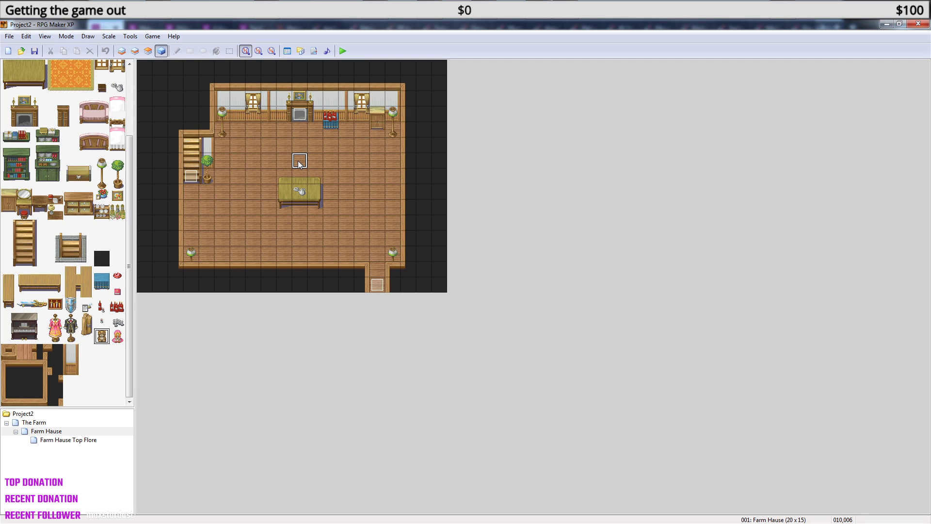
pyautogui.rightClick(302, 163)
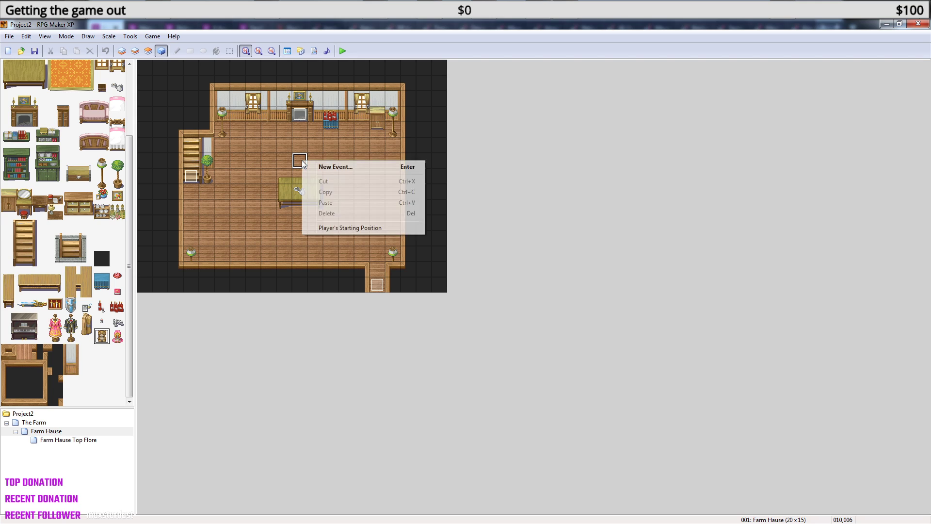
pyautogui.click(337, 168)
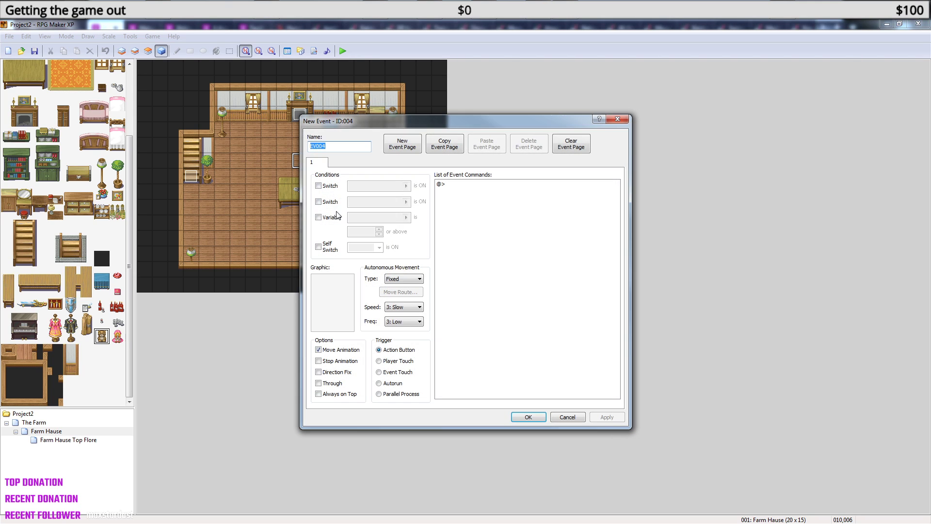
# - Examine the available character graphics for the new event, from the fighters through the clerics
pyautogui.doubleClick(336, 284)
pyautogui.click(366, 181)
pyautogui.press('Down')
pyautogui.press('Down')
pyautogui.press('Down')
pyautogui.press('Down')
pyautogui.press('Down')
pyautogui.press('Down')
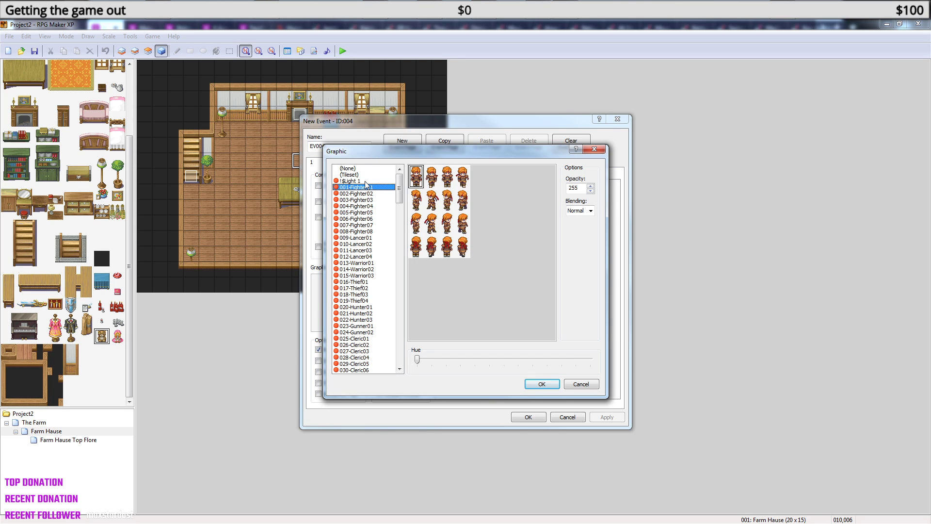
pyautogui.press('Down')
pyautogui.press('Down')
pyautogui.press('Down')
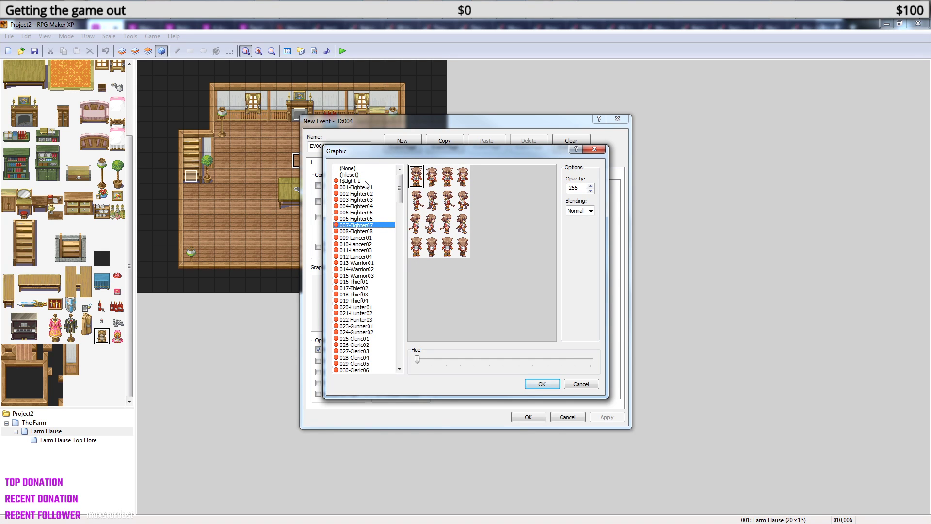
pyautogui.press('Down')
pyautogui.press('Down')
pyautogui.press('Down')
pyautogui.press('Down')
pyautogui.press('Down')
pyautogui.press('Down')
pyautogui.press('Down')
pyautogui.press('Down')
pyautogui.press('Down')
pyautogui.press('Down')
pyautogui.press('Down')
pyautogui.press('Down')
pyautogui.press('Down')
pyautogui.press('Down')
pyautogui.press('Down')
pyautogui.press('Down')
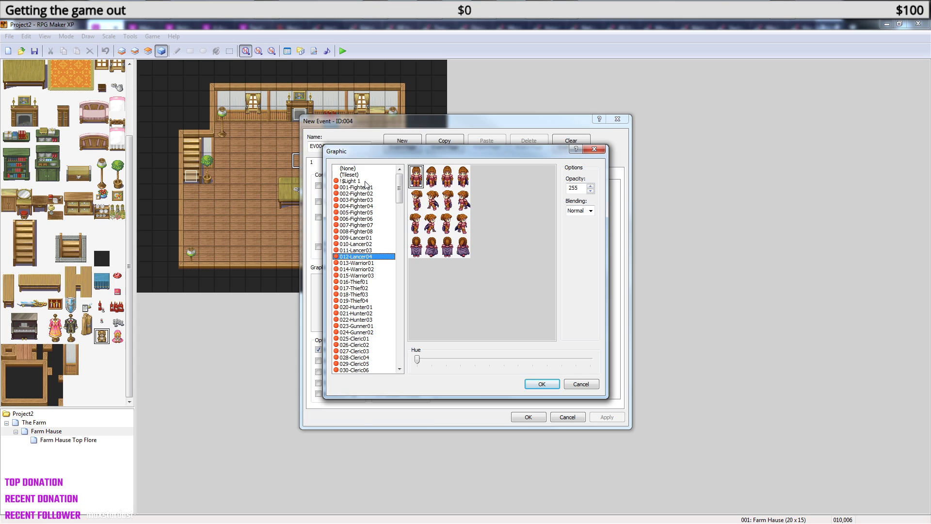
pyautogui.press('Down')
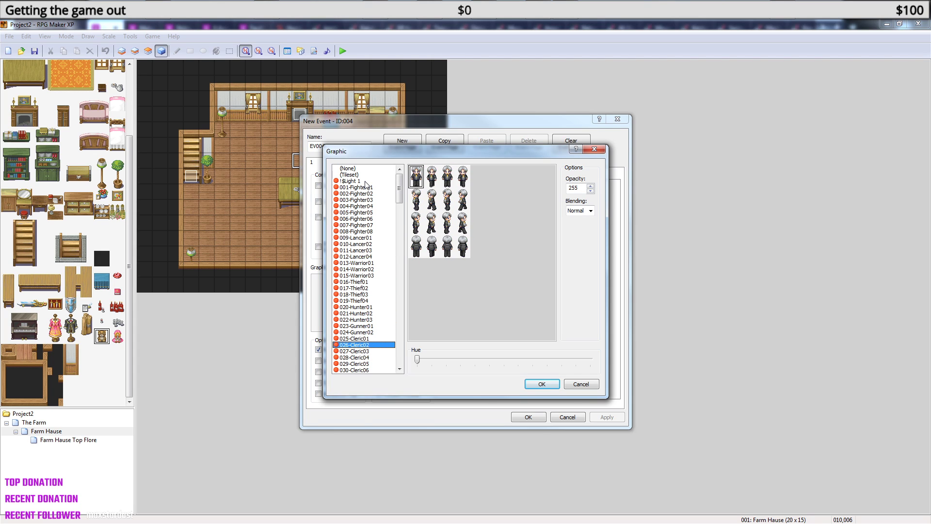
pyautogui.scroll(-3, 384, 242)
# - Examine the graphics at the end of the character list, from Main_1 back to the storekeepers
pyautogui.moveTo(399, 202); pyautogui.dragTo(394, 359)
pyautogui.click(368, 358)
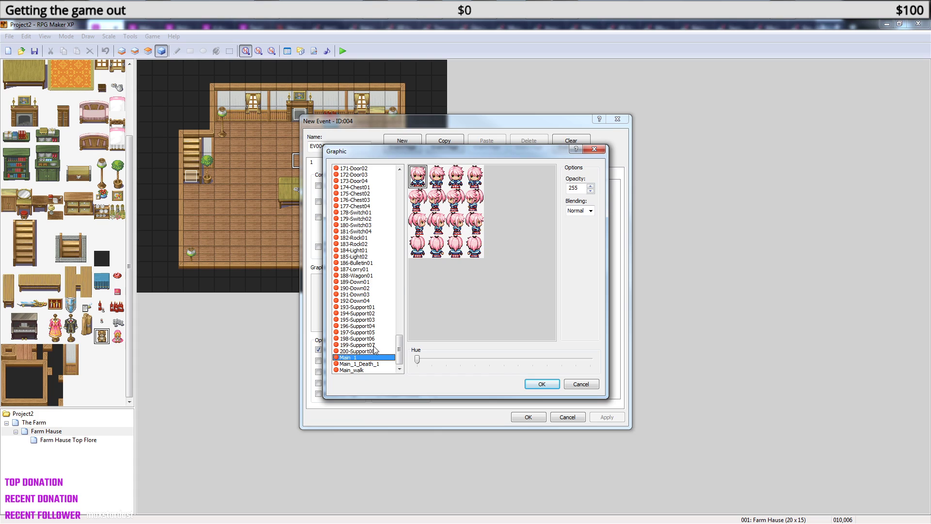
pyautogui.press('Up')
pyautogui.press('Up')
pyautogui.press('Up')
pyautogui.press('Up')
pyautogui.press('Up')
pyautogui.press('Up')
pyautogui.press('Up')
pyautogui.press('Up')
pyautogui.press('Up')
pyautogui.press('Up')
pyautogui.press('Up')
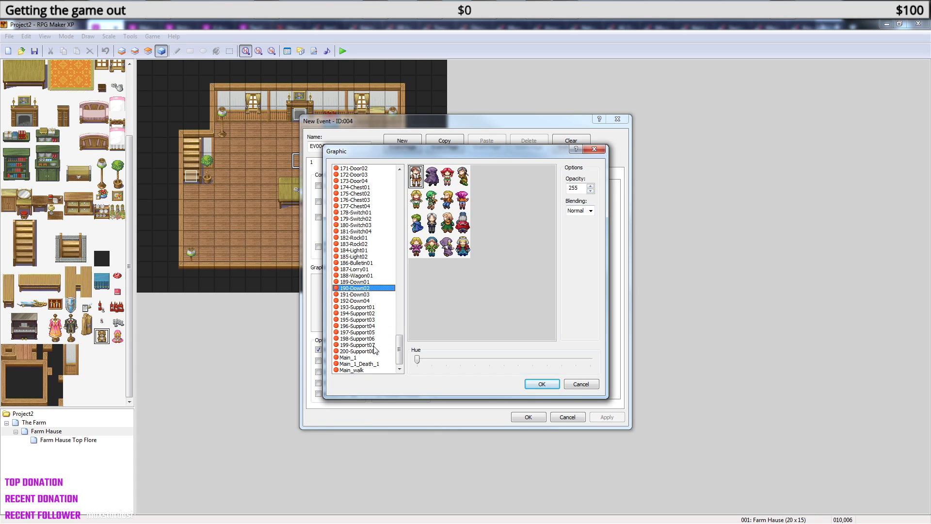
pyautogui.press('Up')
pyautogui.press('Up')
pyautogui.press('Up')
pyautogui.press('Up')
pyautogui.press('Up')
pyautogui.press('Up')
pyautogui.press('Up')
pyautogui.press('Up')
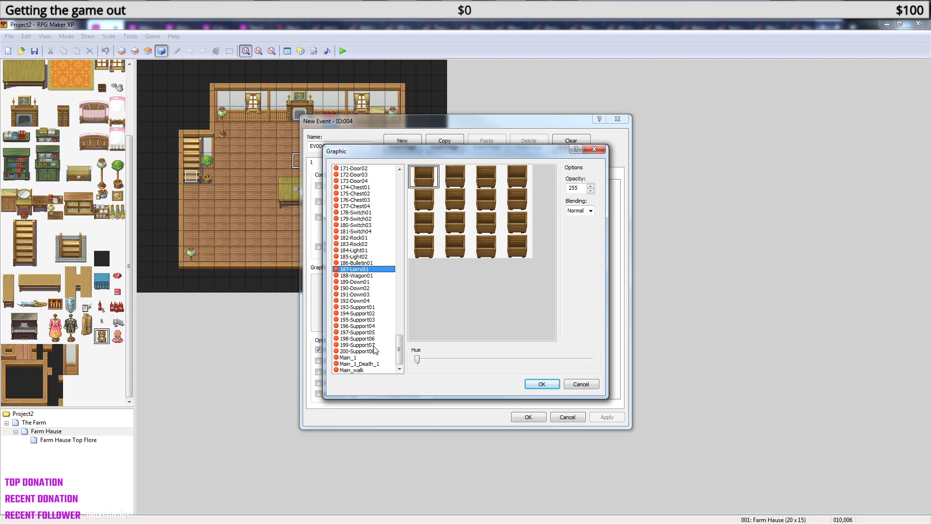
pyautogui.press('Up')
pyautogui.press('Up')
pyautogui.press('Up')
pyautogui.press('Up')
pyautogui.press('Up')
pyautogui.press('Up')
pyautogui.press('Up')
pyautogui.press('Up')
pyautogui.press('Up')
pyautogui.press('Up')
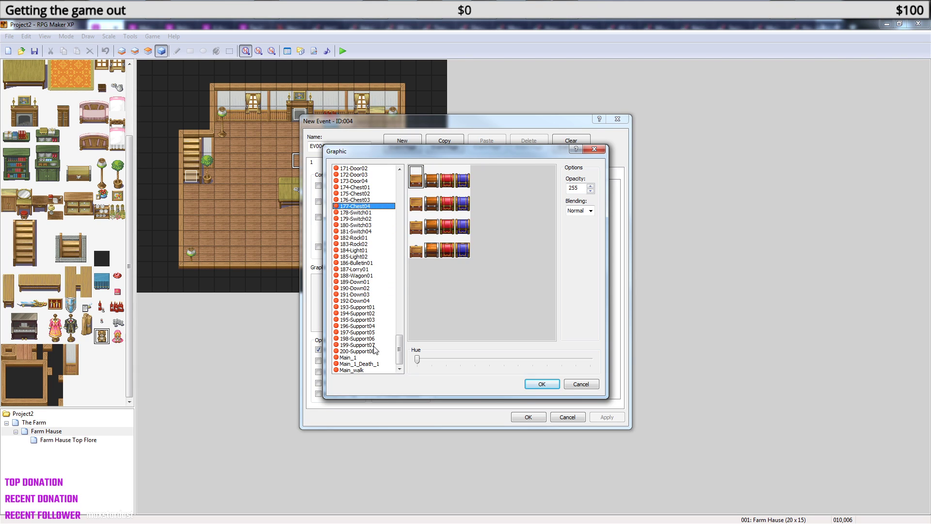
pyautogui.press('Up')
pyautogui.press('Up')
pyautogui.press('Up')
pyautogui.press('Up')
pyautogui.press('Up')
pyautogui.press('Up')
pyautogui.press('Up')
pyautogui.press('Up')
pyautogui.press('Up')
pyautogui.press('Up')
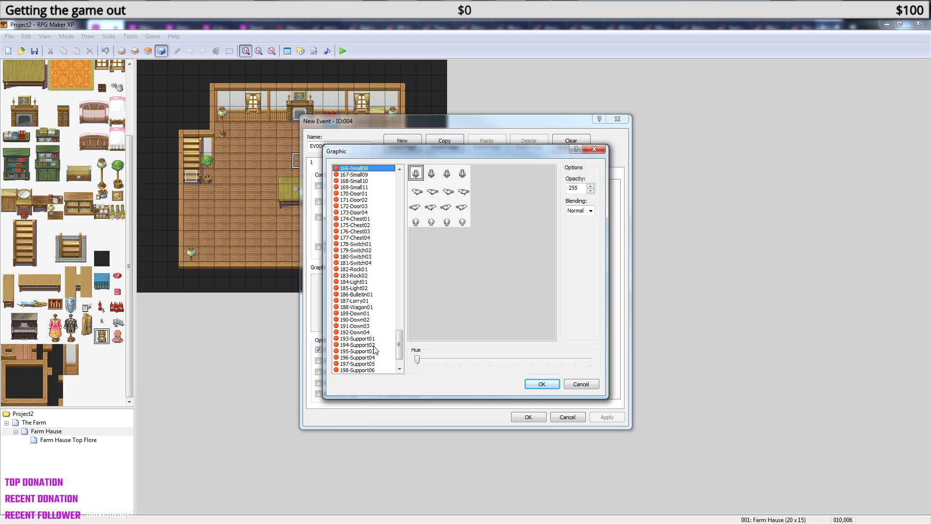
pyautogui.press('Up')
pyautogui.press('Up')
pyautogui.press('Up')
pyautogui.press('Up')
pyautogui.press('Up')
pyautogui.press('Up')
pyautogui.press('Up')
pyautogui.press('Up')
pyautogui.press('Up')
pyautogui.press('Up')
pyautogui.press('Up')
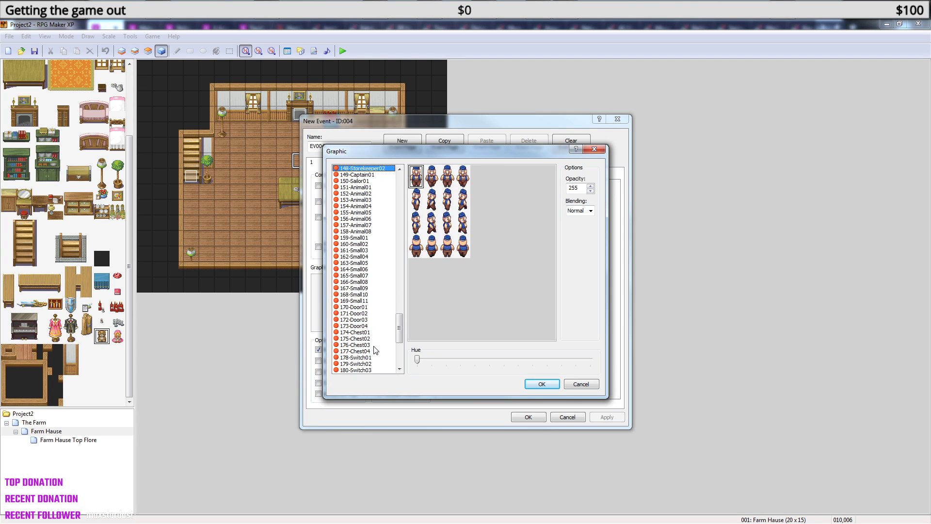
# - Assign the front-facing 144-Farmer02 graphic to the event and set its autonomous movement type to Random
pyautogui.press('Down')
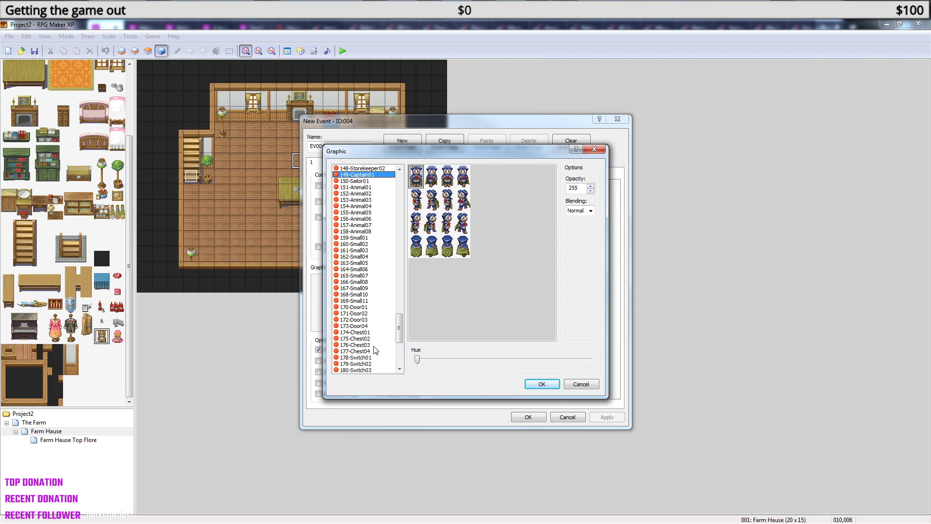
pyautogui.press('Up')
pyautogui.press('Up')
pyautogui.press('Up')
pyautogui.press('Up')
pyautogui.press('Up')
pyautogui.press('Up')
pyautogui.press('Up')
pyautogui.press('Up')
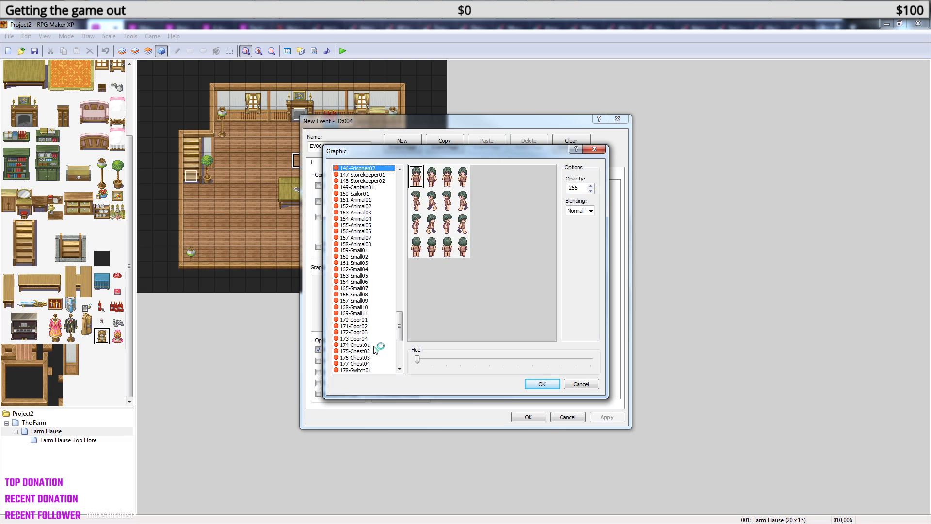
pyautogui.press('Down')
pyautogui.press('Down')
pyautogui.press('Down')
pyautogui.press('Down')
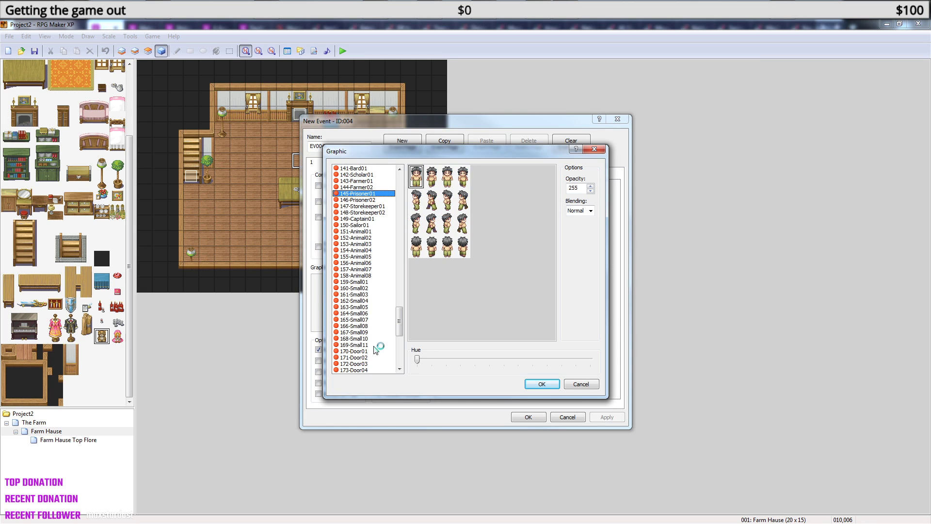
pyautogui.press('Up')
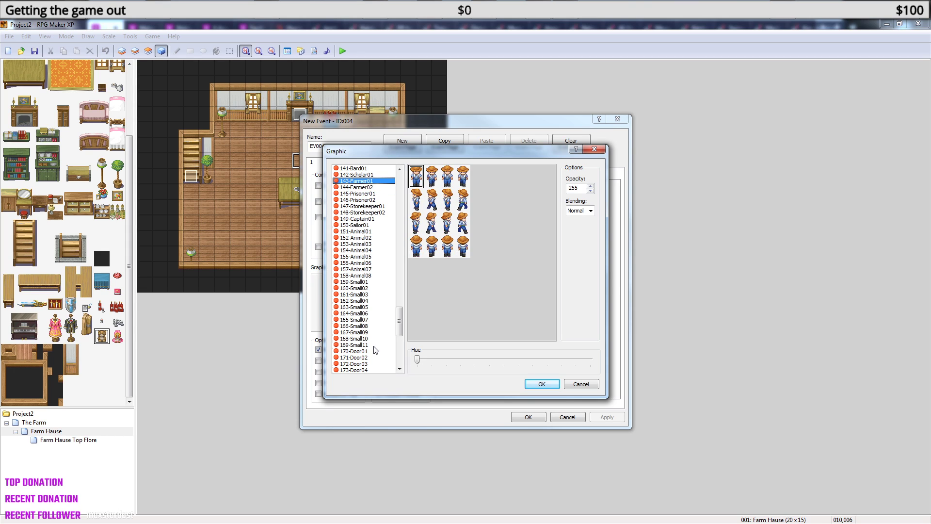
pyautogui.press('Up')
pyautogui.press('Down')
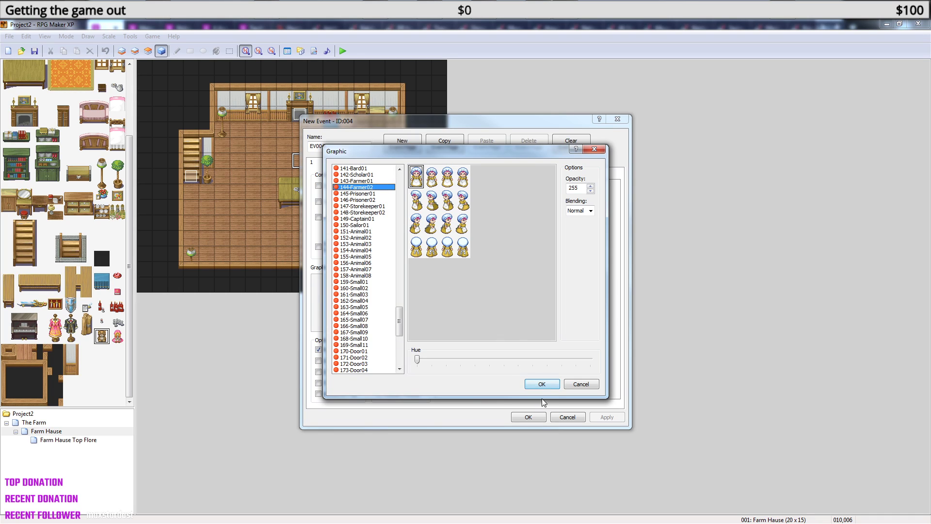
pyautogui.moveTo(418, 360); pyautogui.dragTo(394, 360)
pyautogui.click(553, 383)
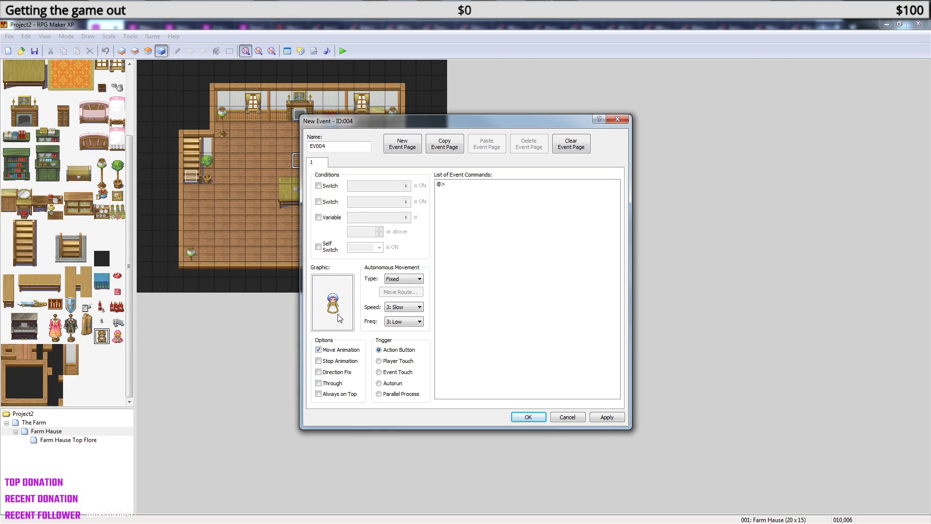
pyautogui.click(420, 279)
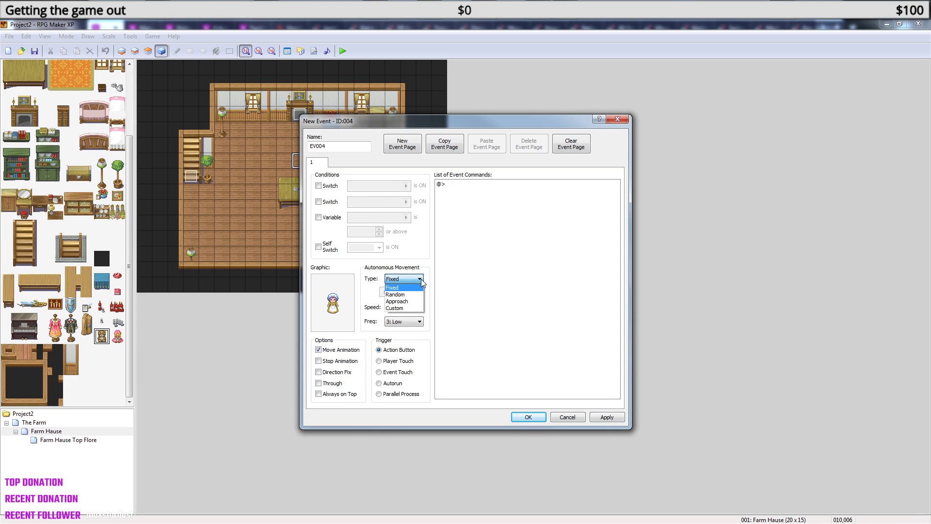
pyautogui.click(413, 295)
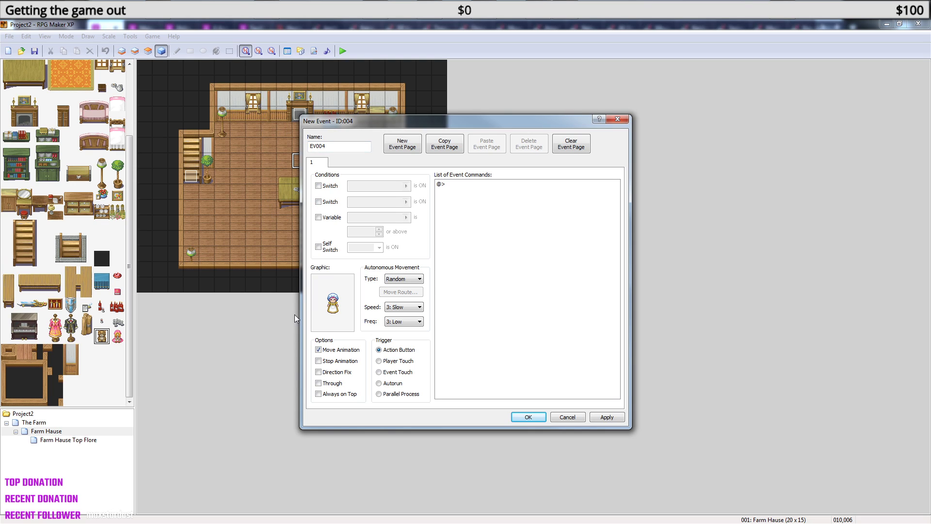
# - Insert a Show Text command reading "Goodmorning hun. It's a nice day today. Your farther have something he want you to do."
pyautogui.click(470, 216)
pyautogui.rightClick(474, 197)
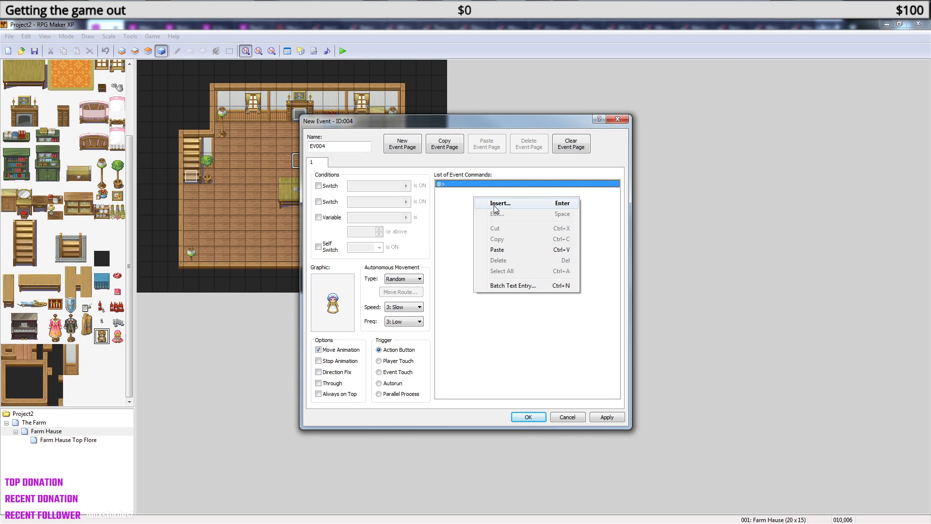
pyautogui.click(495, 204)
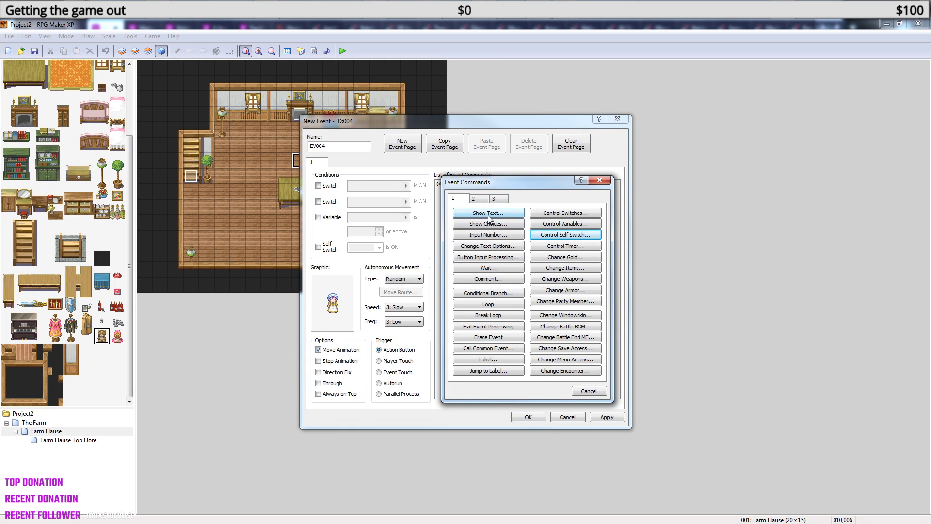
pyautogui.click(488, 214)
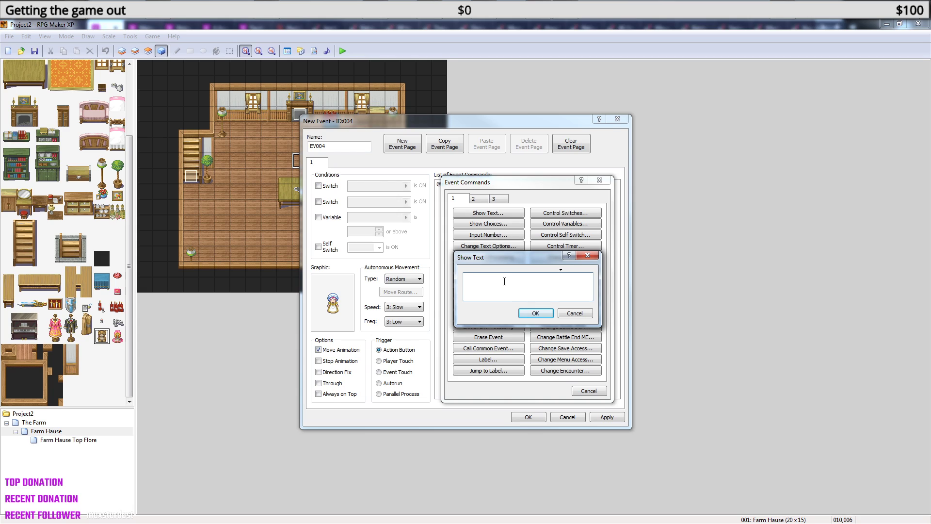
pyautogui.write('oodmorning')
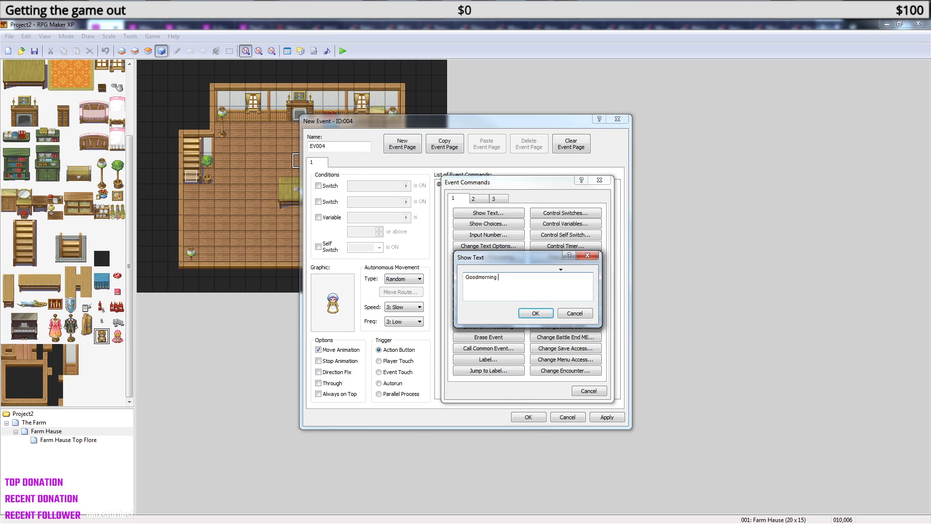
pyautogui.write("hun. It's a nice day today. Your farter")
pyautogui.press('BackSpace')
pyautogui.press('BackSpace')
pyautogui.press('BackSpace')
pyautogui.press('BackSpace')
pyautogui.press('BackSpace')
pyautogui.write('fa')
pyautogui.write('rther')
pyautogui.write('have som')
pyautogui.write('ethi')
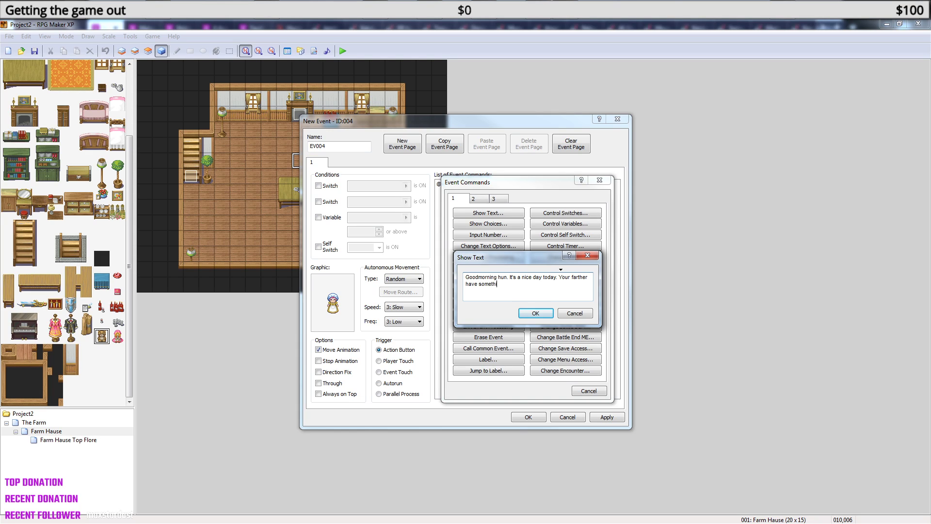
pyautogui.write("ng he wan't")
pyautogui.write('you to do')
pyautogui.write('.')
# - Add the line "You can find him outside." below the greeting and accept the message and the event
pyautogui.press('Return')
pyautogui.write('He')
pyautogui.press('BackSpace')
pyautogui.press('BackSpace')
pyautogui.press('BackSpace')
pyautogui.press('BackSpace')
pyautogui.press('BackSpace')
pyautogui.press('BackSpace')
pyautogui.write('You can find')
pyautogui.write('him outside.')
pyautogui.click(535, 313)
pyautogui.click(529, 417)
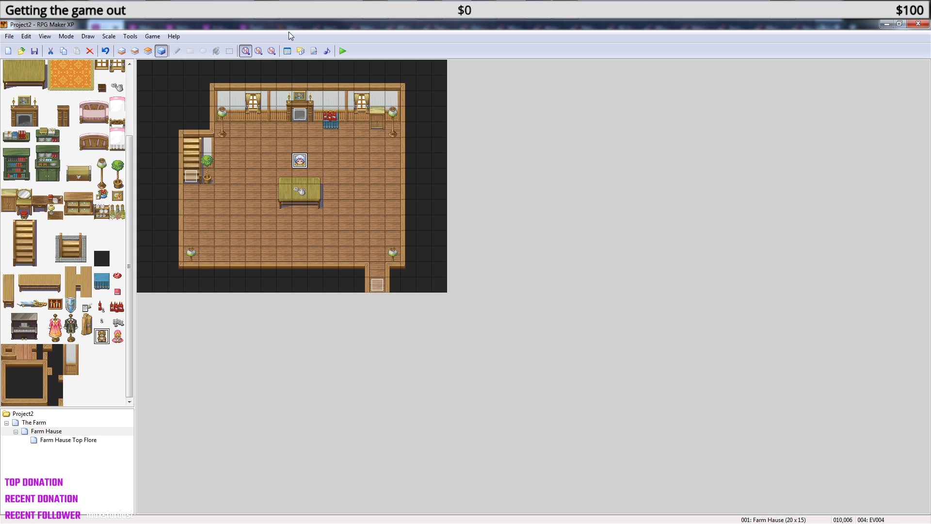
# - Start a playtest of the game and load the File1 save
pyautogui.click(343, 52)
pyautogui.click(444, 302)
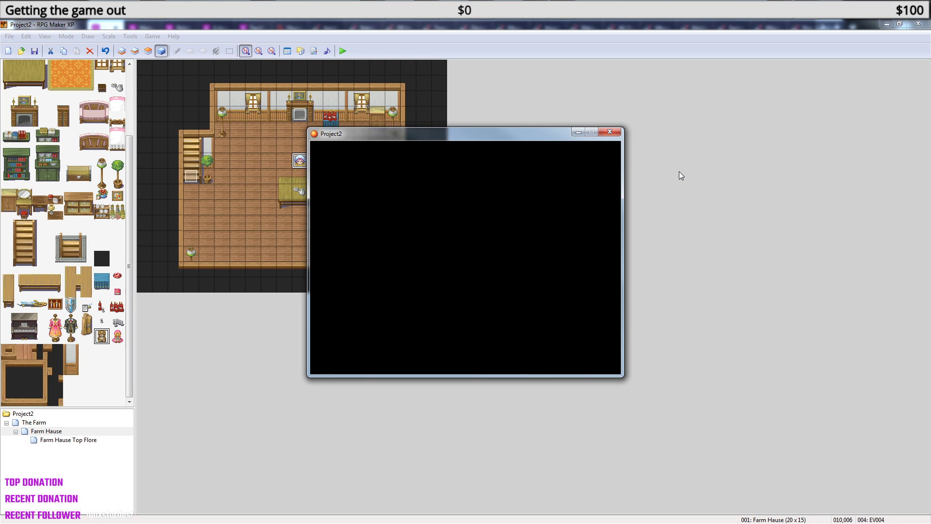
pyautogui.press('Return')
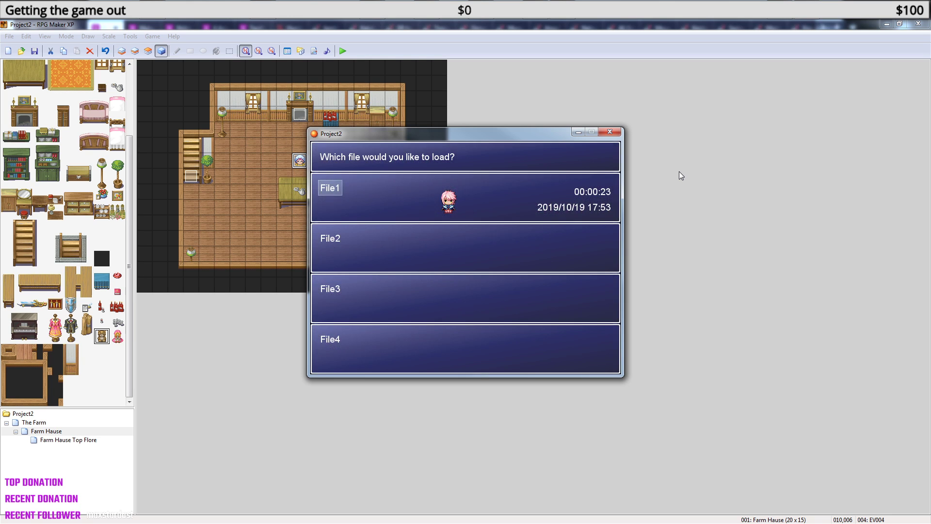
pyautogui.press('Return')
# - Walk the hero up to the blue-haired woman, talk to her and read through her message
pyautogui.press('Right')
pyautogui.press('Down')
pyautogui.press('Left')
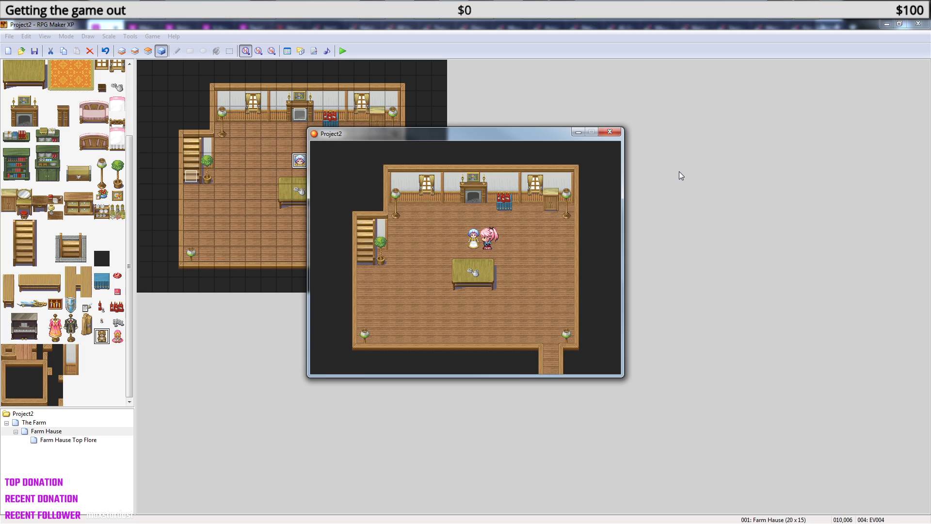
pyautogui.press('Return')
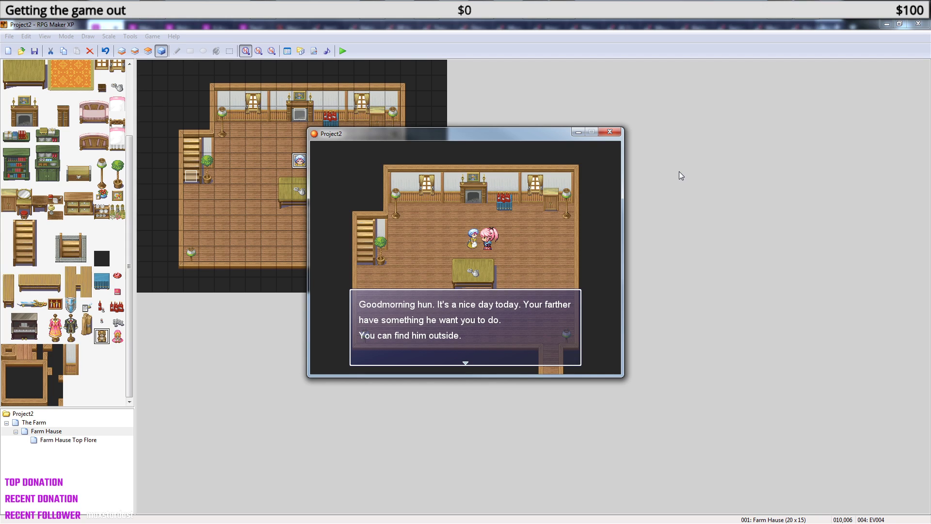
pyautogui.press('Return')
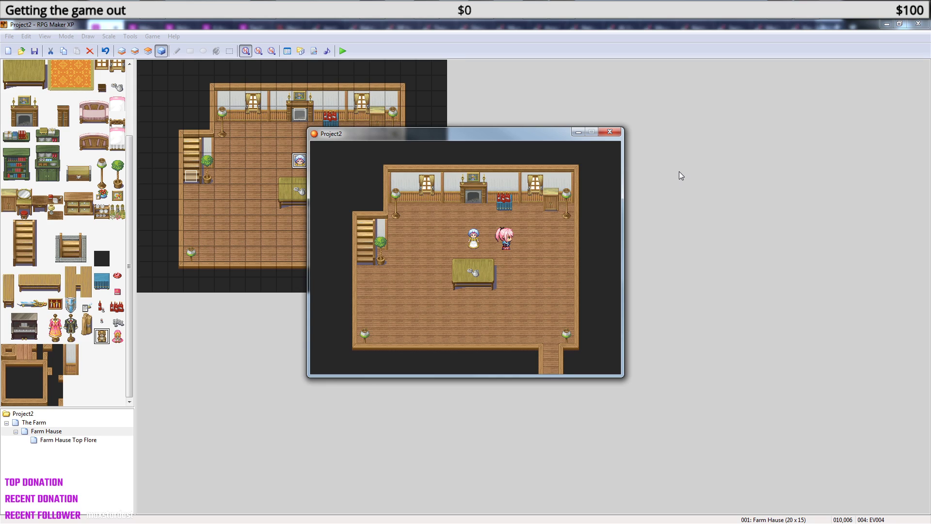
# - Walk the hero around the woman above the table to observe her random movement
pyautogui.press('Up')
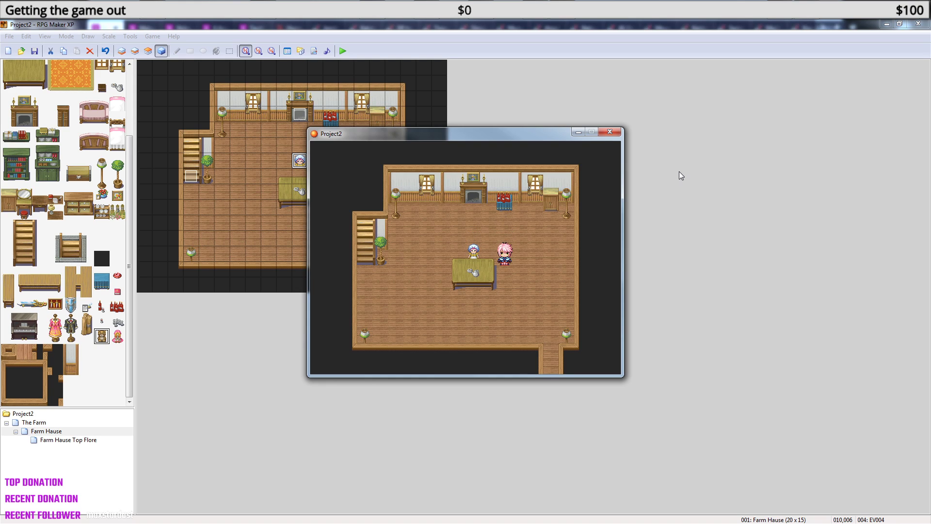
pyautogui.press('Left')
pyautogui.press('Left')
pyautogui.press('Left')
pyautogui.press('Right')
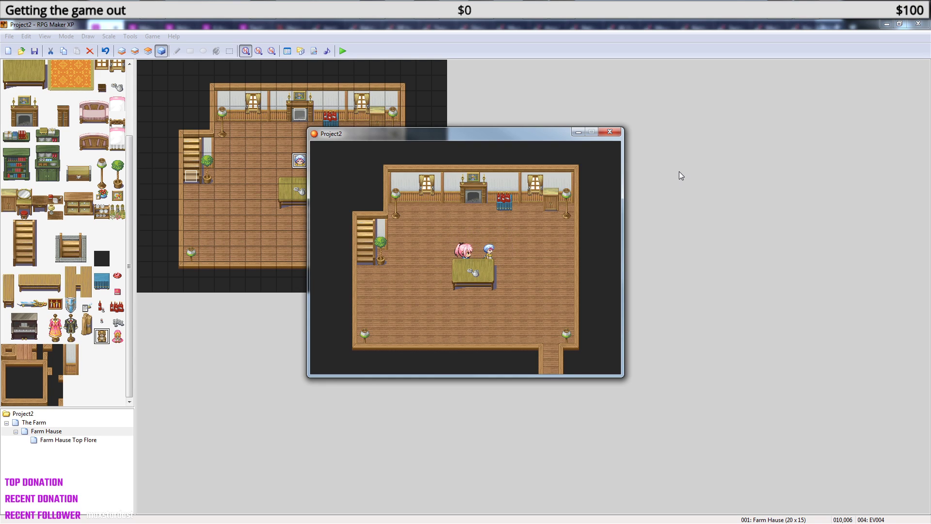
# - Circle the hero around the woman between the table and the back wall to check how she moves and blocks the way
pyautogui.press('Up')
pyautogui.press('Up')
pyautogui.press('Right')
pyautogui.press('Right')
pyautogui.press('Down')
pyautogui.press('Down')
pyautogui.press('Right')
pyautogui.press('Down')
pyautogui.press('Left')
pyautogui.press('Right')
pyautogui.press('Right')
pyautogui.press('Up')
pyautogui.press('Left')
pyautogui.press('Up')
pyautogui.press('Left')
pyautogui.press('Left')
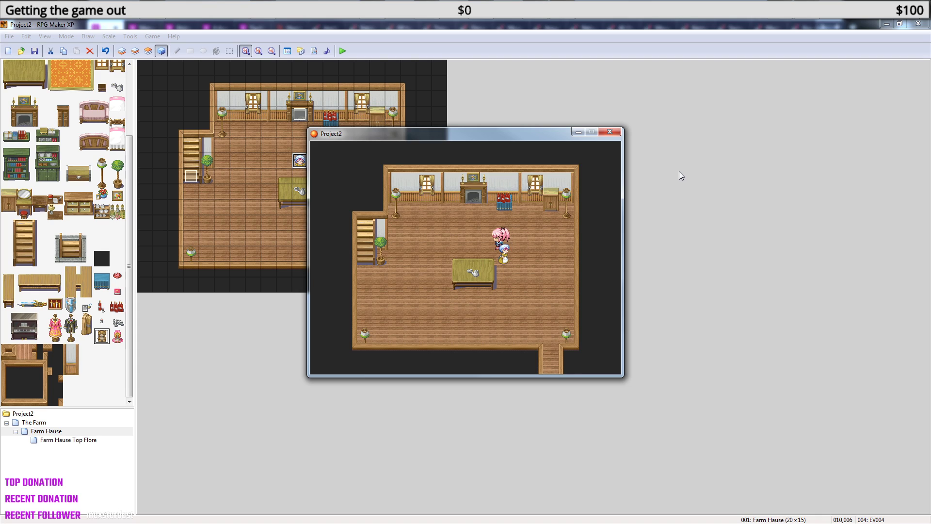
pyautogui.press('Right')
pyautogui.press('Right')
pyautogui.press('Right')
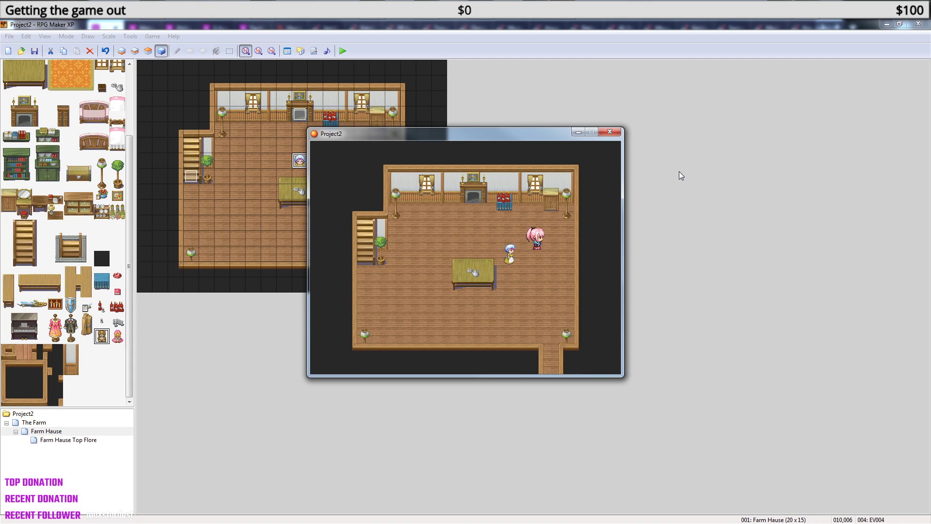
# - Walk the hero below the table and back up beside the woman to watch her wander from other sides
pyautogui.press('Left')
pyautogui.press('Left')
pyautogui.press('Left')
pyautogui.press('Down')
pyautogui.press('Left')
pyautogui.press('Left')
pyautogui.press('Left')
pyautogui.press('Down')
pyautogui.press('Down')
pyautogui.press('Down')
pyautogui.press('Right')
pyautogui.press('Right')
pyautogui.press('Right')
pyautogui.press('Right')
pyautogui.press('Right')
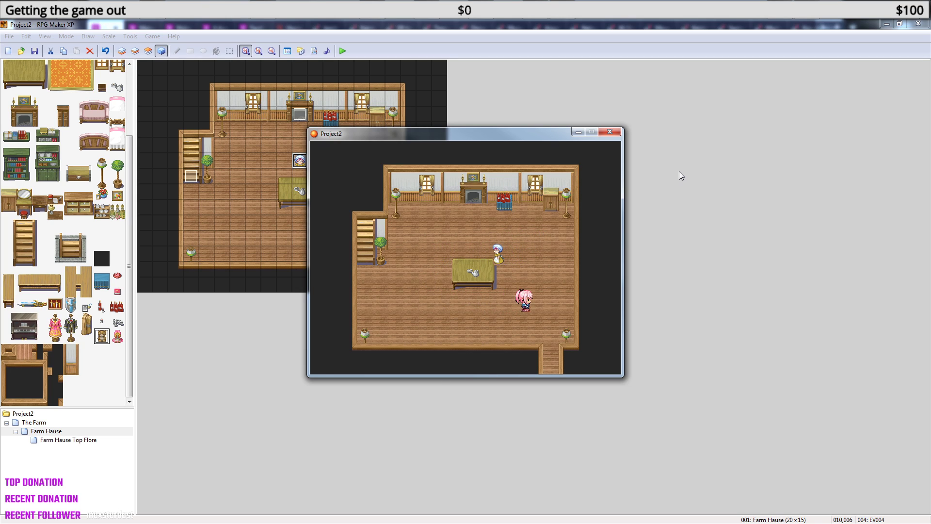
pyautogui.press('Up')
pyautogui.press('Up')
pyautogui.press('Up')
pyautogui.press('Up')
pyautogui.press('Up')
pyautogui.press('Left')
pyautogui.press('Left')
pyautogui.press('Left')
pyautogui.press('Up')
pyautogui.press('Right')
# - Walk the hero down through the room and leave the farmhouse by its exit at the south wall
pyautogui.press('Down')
pyautogui.press('Down')
pyautogui.press('Down')
pyautogui.press('Right')
pyautogui.press('Right')
pyautogui.press('Down')
pyautogui.press('Down')
pyautogui.press('Down')
pyautogui.press('Down')
pyautogui.press('Down')
pyautogui.press('Right')
pyautogui.press('Right')
pyautogui.press('Down')
pyautogui.press('Down')
pyautogui.press('Down')
# - Walk the hero back and forth in front of the farmhouse to look over the outdoor area
pyautogui.press('Left')
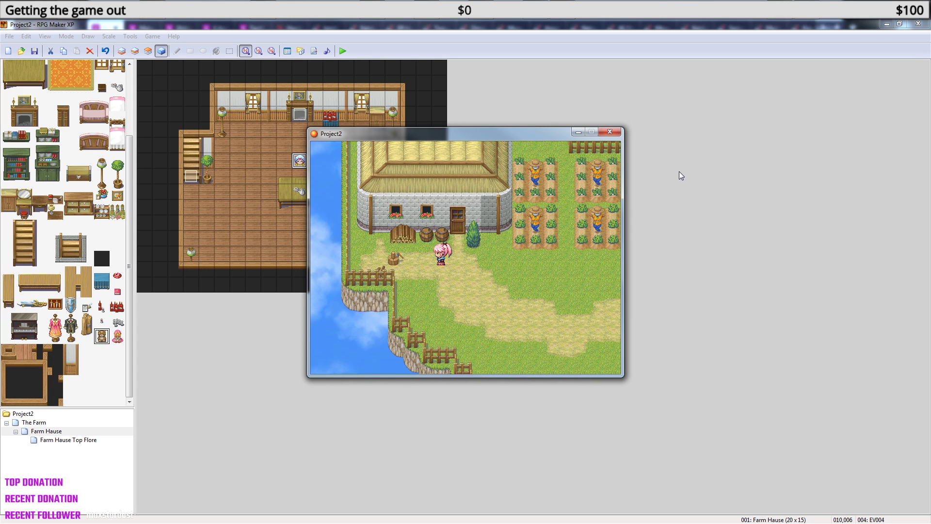
pyautogui.press('Right')
pyautogui.press('Right')
pyautogui.press('Right')
pyautogui.press('Right')
pyautogui.press('Right')
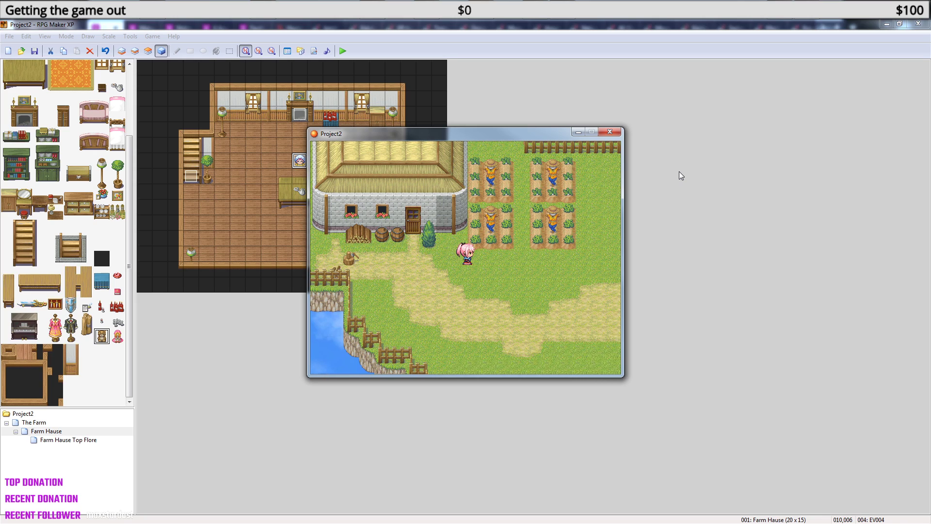
pyautogui.press('Left')
pyautogui.press('Left')
pyautogui.press('Left')
pyautogui.press('Left')
pyautogui.press('Left')
pyautogui.press('Left')
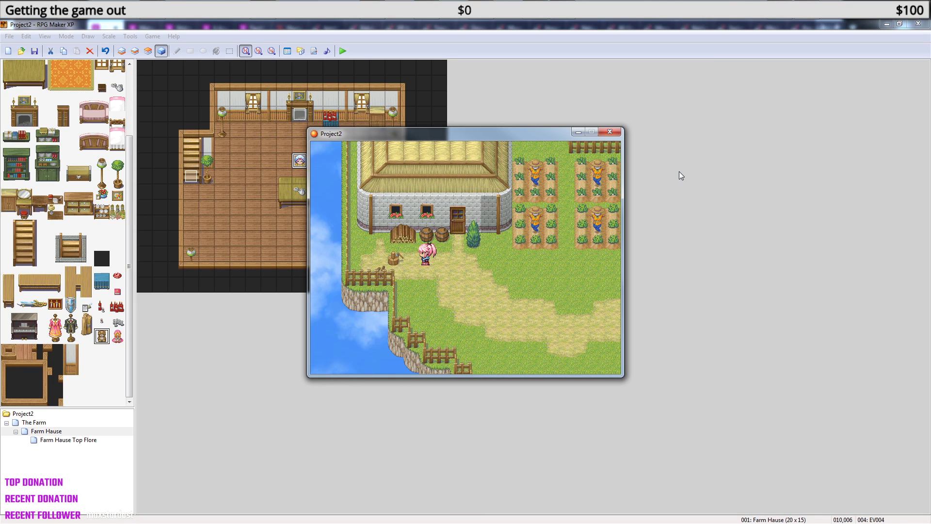
pyautogui.press('Right')
pyautogui.press('Right')
pyautogui.press('Right')
pyautogui.press('Right')
pyautogui.press('Right')
pyautogui.press('Right')
pyautogui.press('Right')
pyautogui.press('Right')
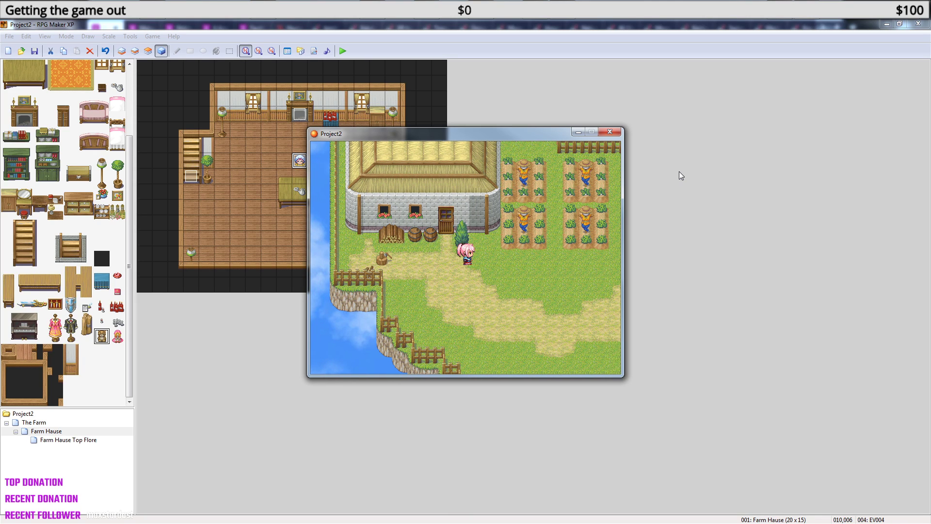
pyautogui.press('Left')
pyautogui.press('Left')
pyautogui.press('Left')
pyautogui.press('Left')
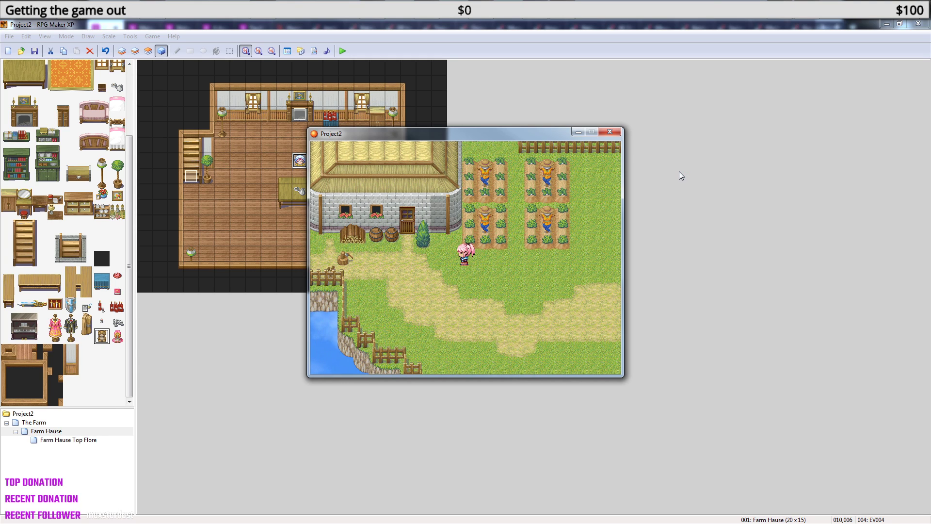
pyautogui.press('Left')
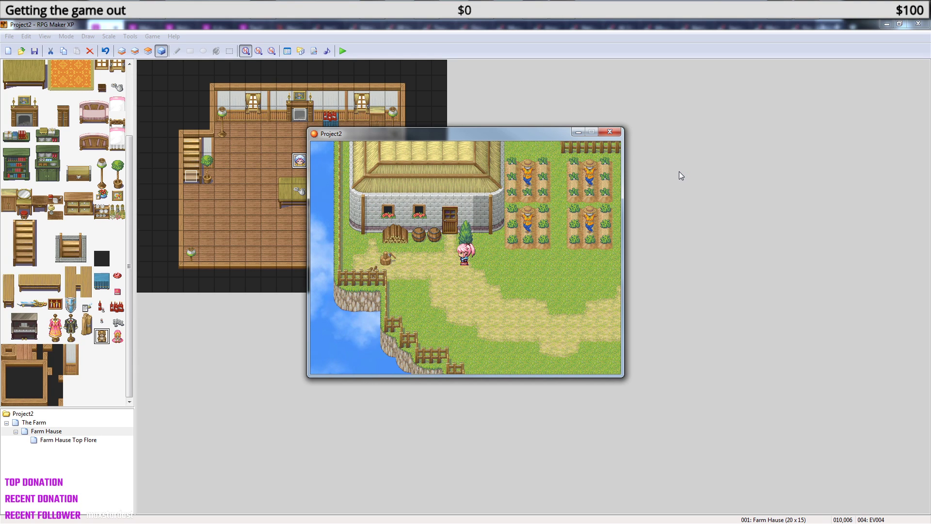
# - Close the playtest and open The Farm map for event editing
pyautogui.click(609, 132)
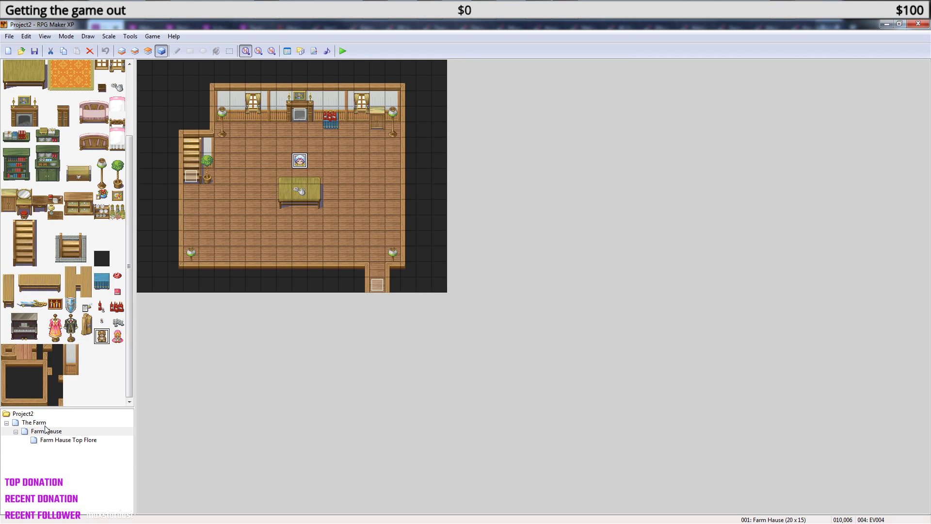
pyautogui.click(43, 424)
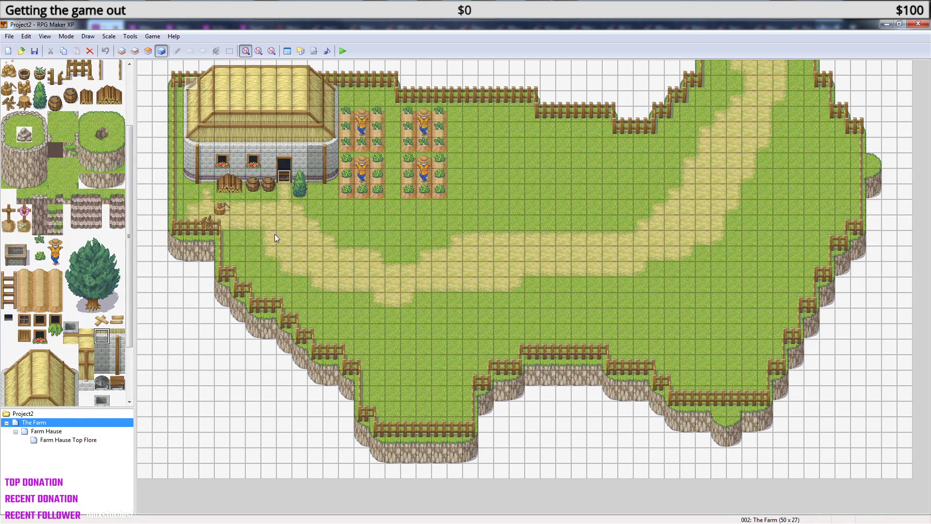
pyautogui.click(284, 222)
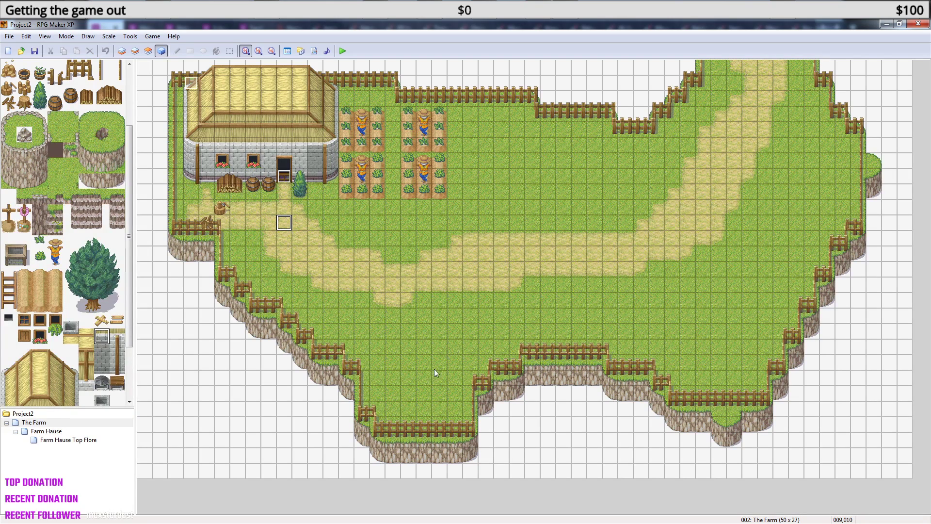
# - Create a new event at tile 018,022 on the southern grass of The Farm and open its graphic selection
pyautogui.rightClick(427, 409)
pyautogui.click(446, 414)
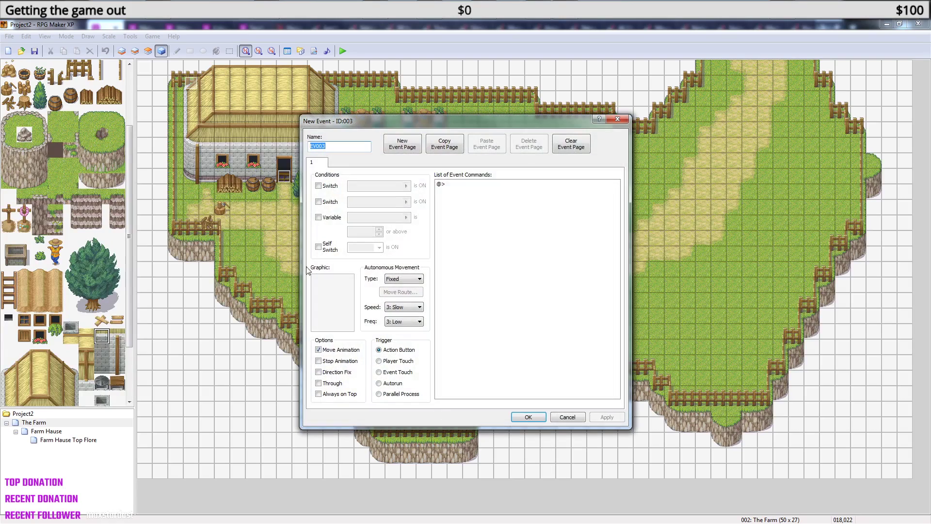
pyautogui.doubleClick(329, 303)
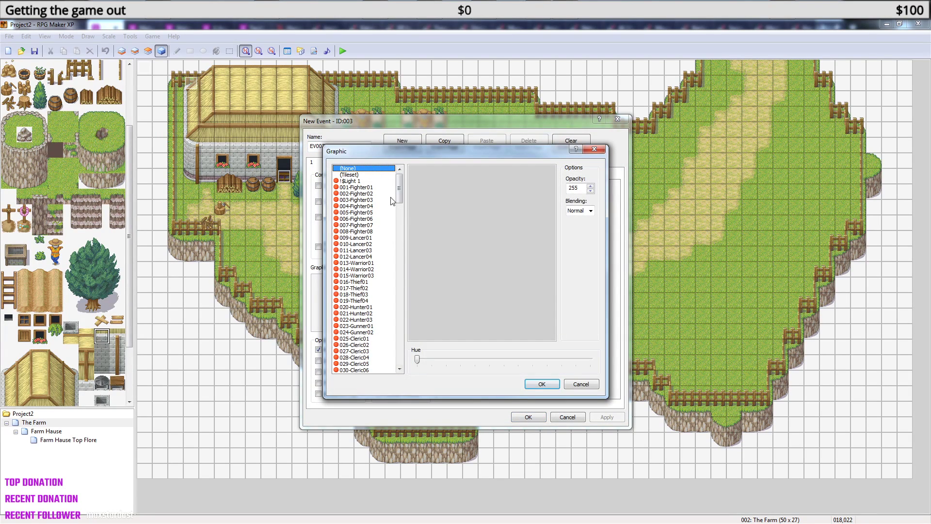
# - Browse the character graphics through the monster and civilian sets for a sprite suited to the new event
pyautogui.moveTo(400, 193); pyautogui.dragTo(405, 221)
pyautogui.click(368, 276)
pyautogui.click(369, 263)
pyautogui.click(369, 257)
pyautogui.moveTo(402, 214); pyautogui.dragTo(402, 228)
pyautogui.click(369, 282)
pyautogui.click(367, 289)
pyautogui.click(365, 301)
pyautogui.click(366, 319)
pyautogui.scroll(-4, 366, 318)
pyautogui.scroll(-4, 368, 321)
pyautogui.click(380, 326)
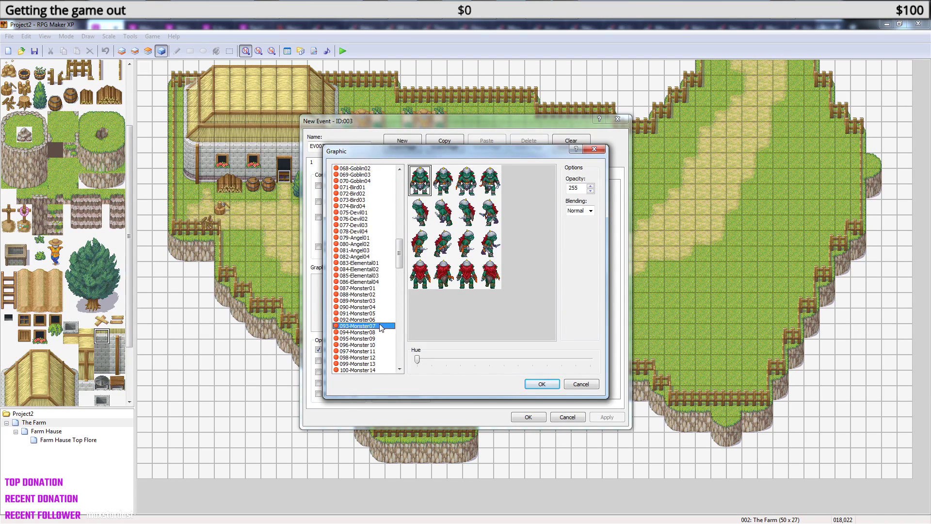
pyautogui.scroll(-6, 381, 326)
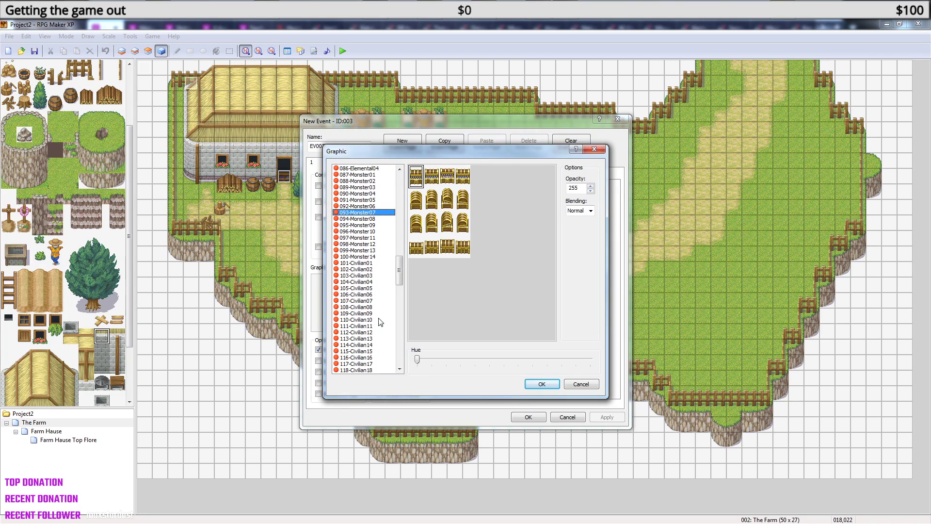
pyautogui.click(374, 288)
pyautogui.click(372, 295)
pyautogui.click(371, 307)
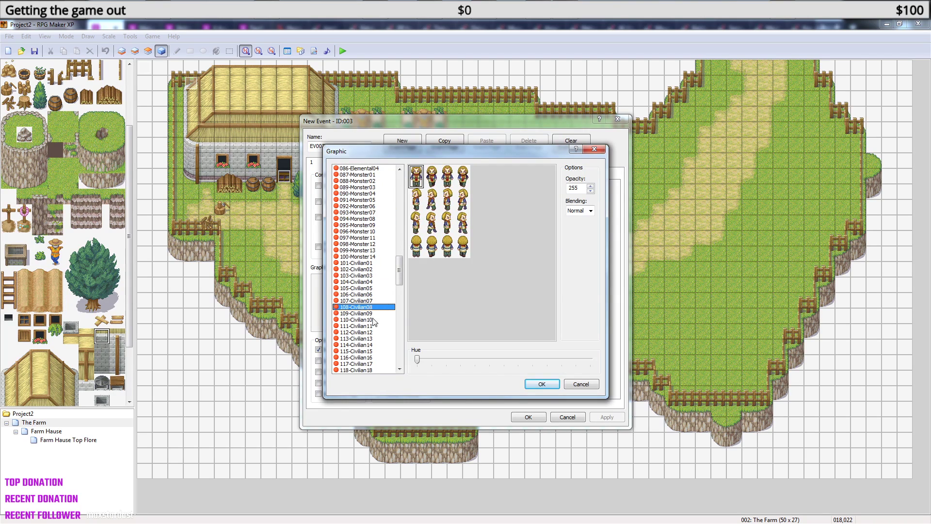
pyautogui.scroll(-3, 373, 312)
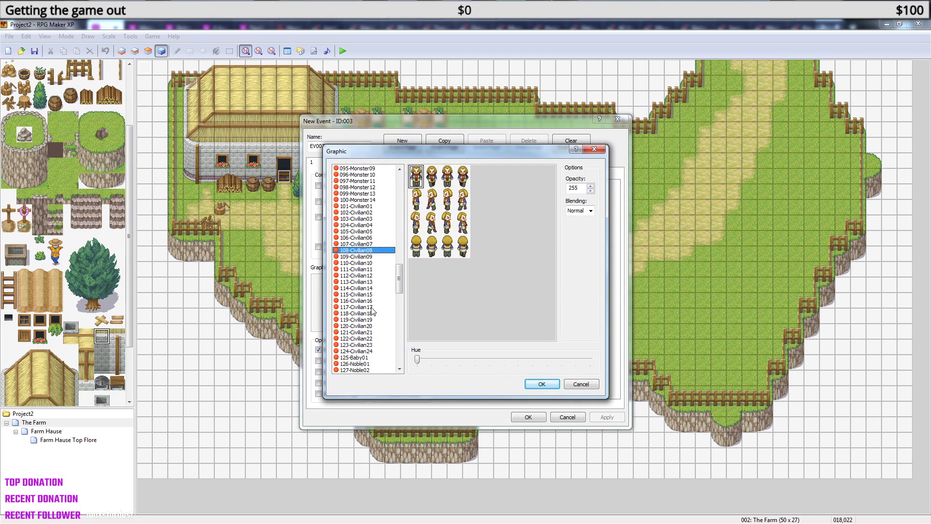
pyautogui.scroll(-1, 373, 311)
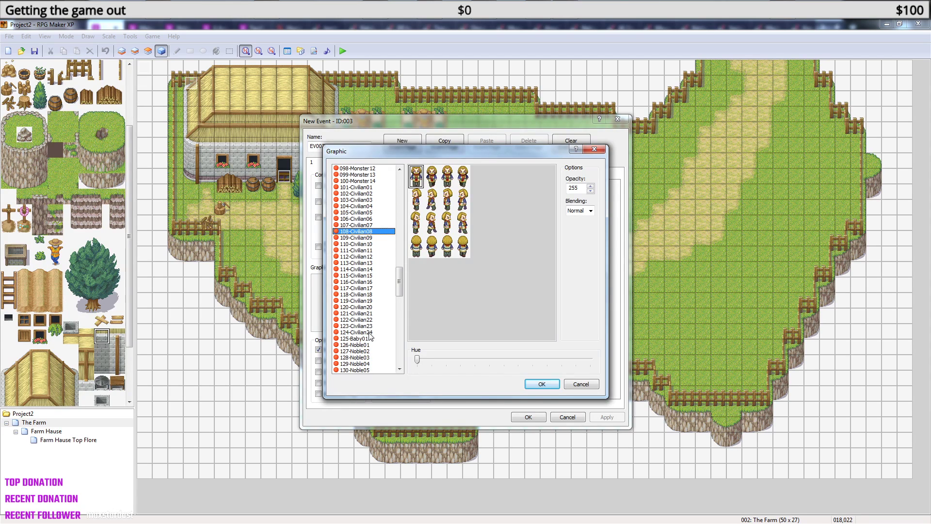
pyautogui.click(371, 333)
pyautogui.scroll(-5, 372, 311)
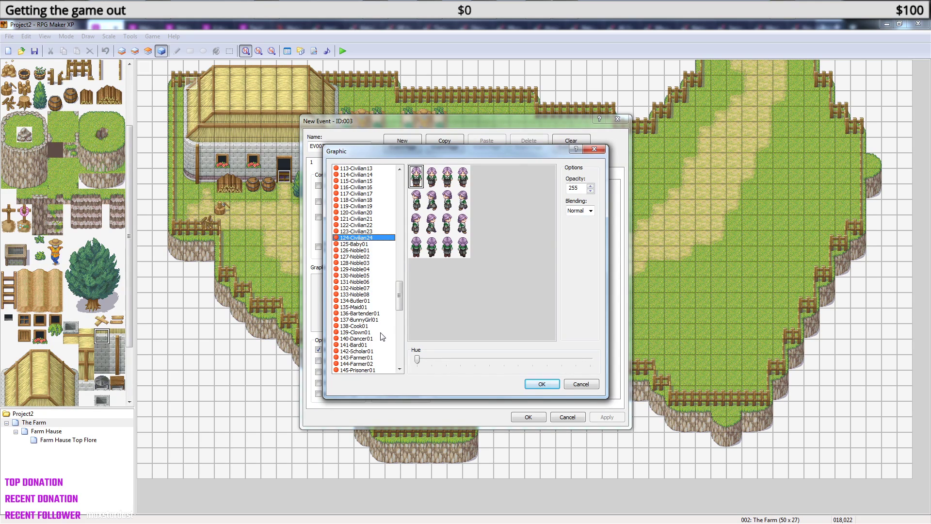
# - Assign the 143-Farmer01 character graphic to the new event
pyautogui.click(373, 320)
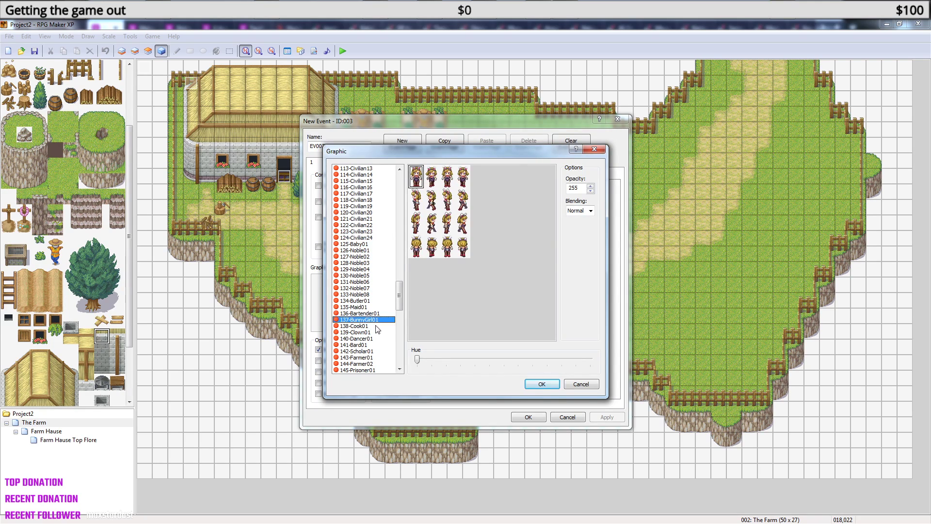
pyautogui.scroll(-1, 372, 324)
pyautogui.scroll(-2, 371, 324)
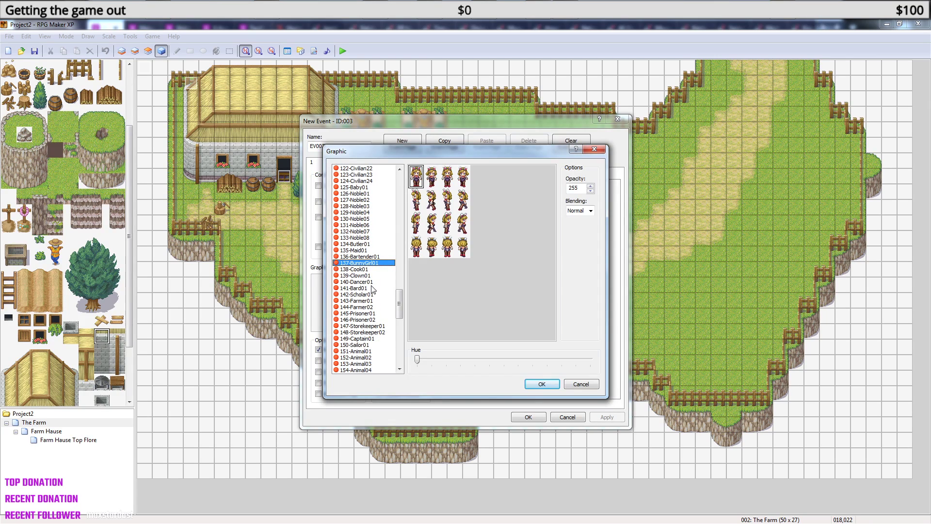
pyautogui.click(365, 269)
pyautogui.click(367, 276)
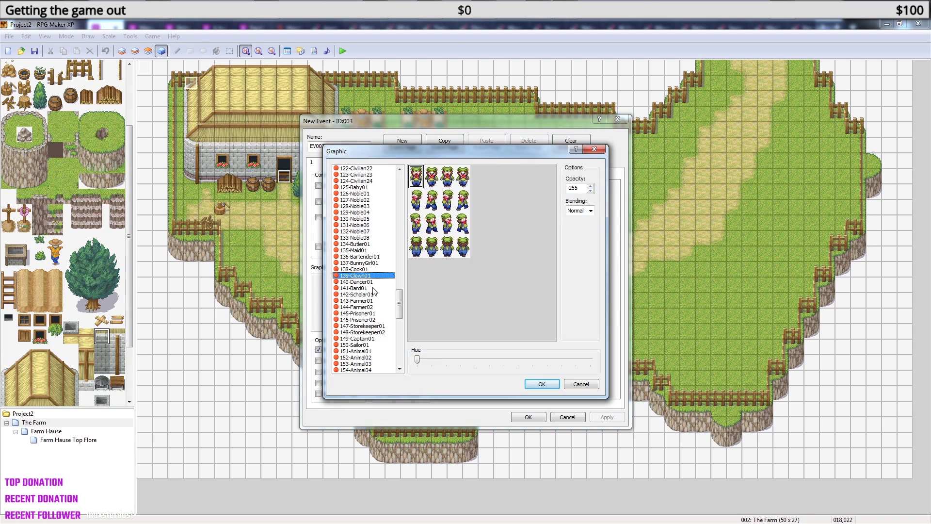
pyautogui.click(371, 283)
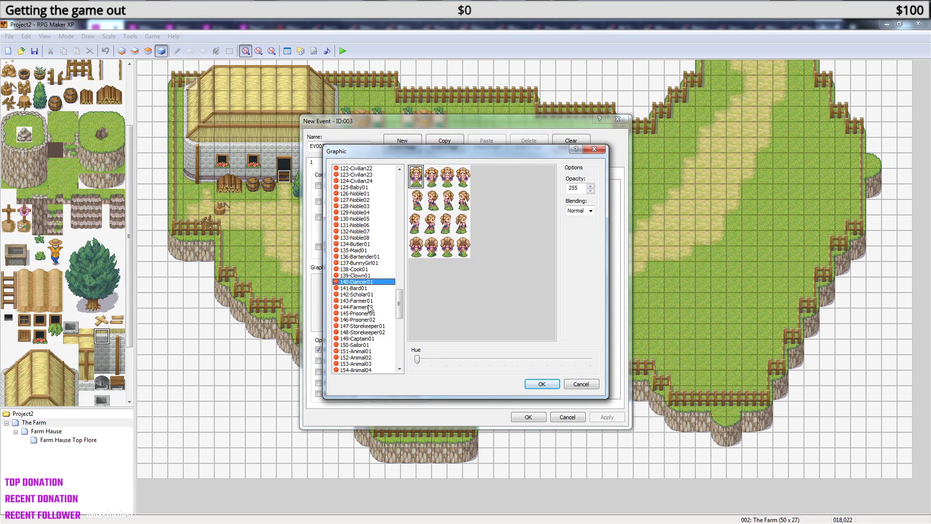
pyautogui.click(370, 301)
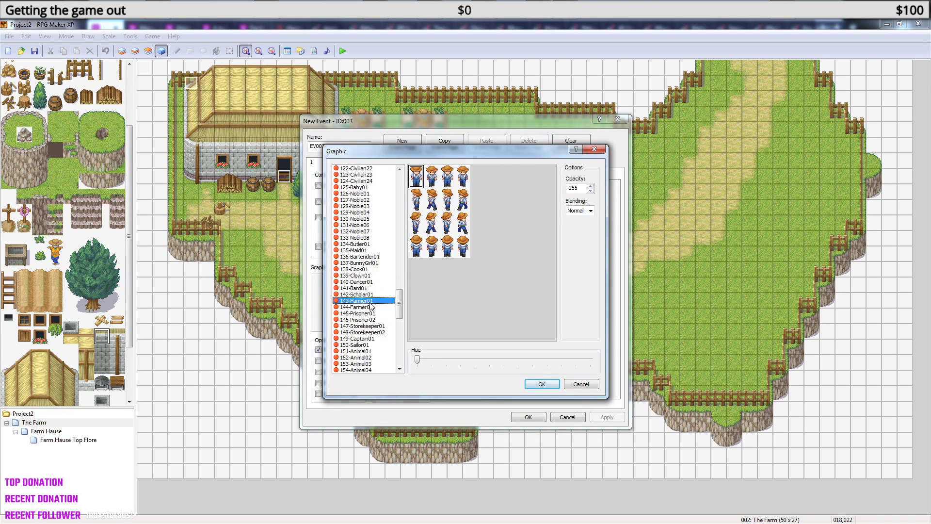
pyautogui.click(543, 384)
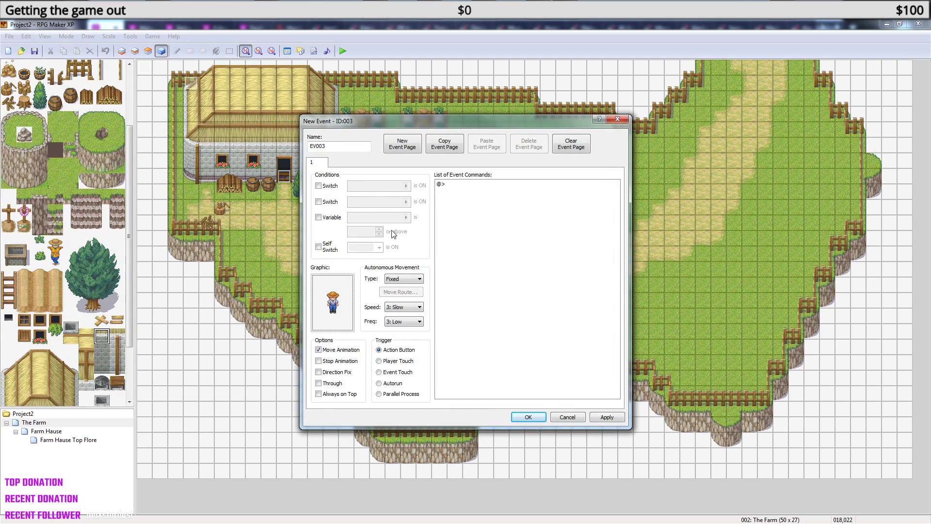
# - Add the farmer message "Morning hun. I need you to go to the town, to pick up some seeds. Can you do that for me?"
pyautogui.click(458, 208)
pyautogui.rightClick(463, 190)
pyautogui.click(479, 195)
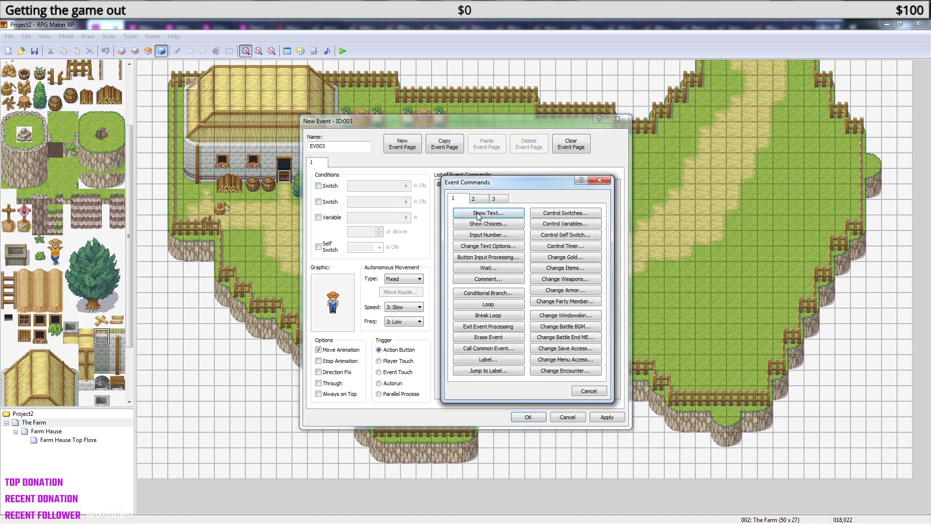
pyautogui.click(486, 212)
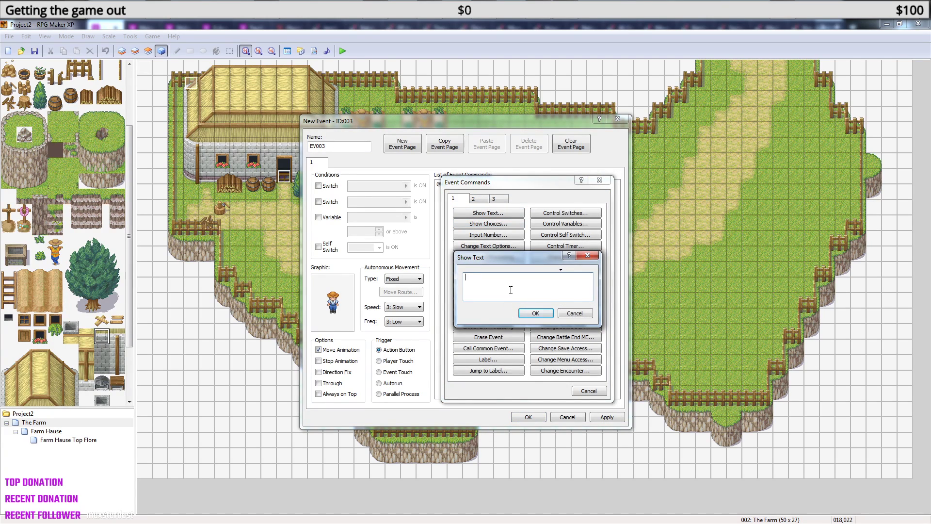
pyautogui.write('Morning hun. I need you to go to the town, to')
pyautogui.write('pick up')
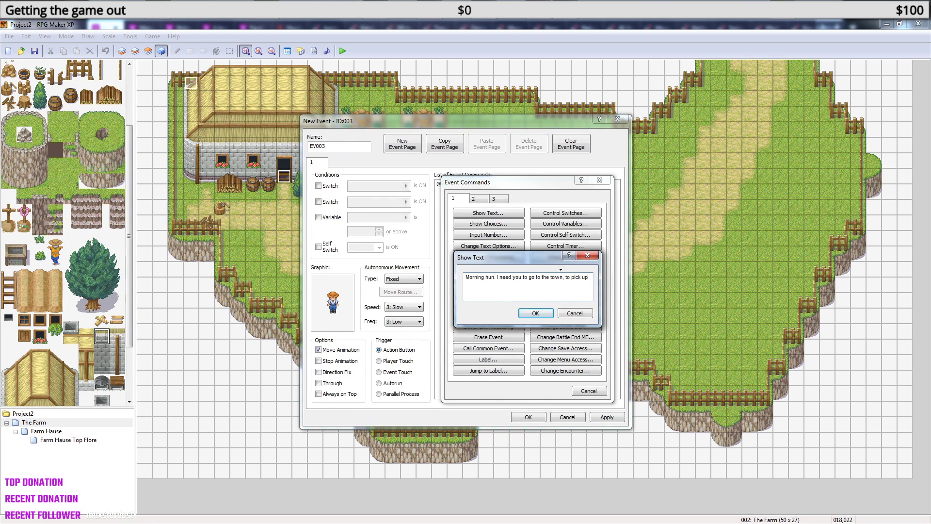
pyautogui.write(' some')
pyautogui.write('seeds')
pyautogui.write('Can you do that for me?')
pyautogui.click(540, 313)
# - Add a Show Choices command with Yes and No below the message, with cancelling treated as Choice 2
pyautogui.rightClick(470, 202)
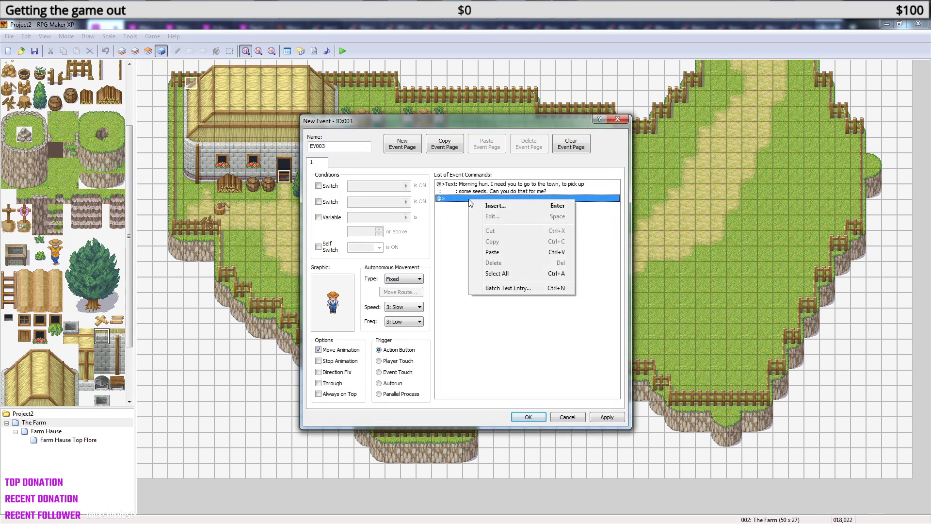
pyautogui.click(497, 213)
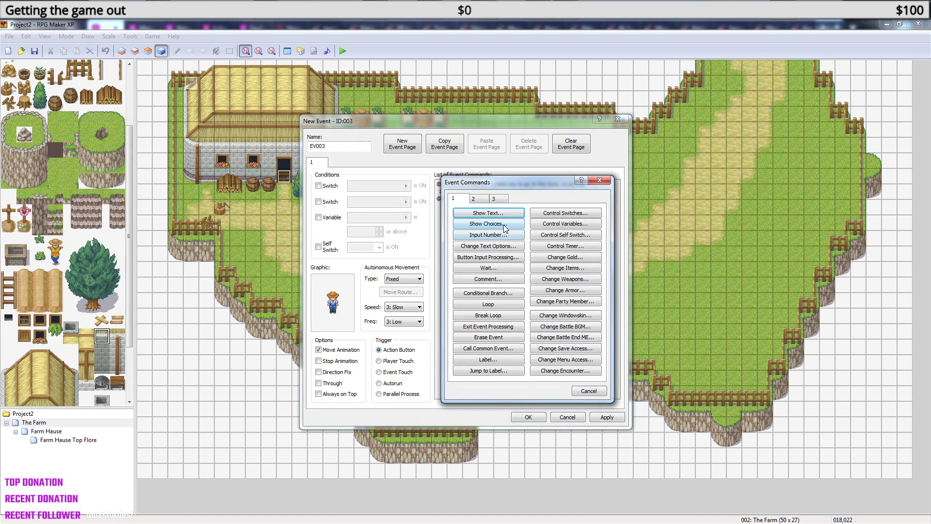
pyautogui.click(504, 224)
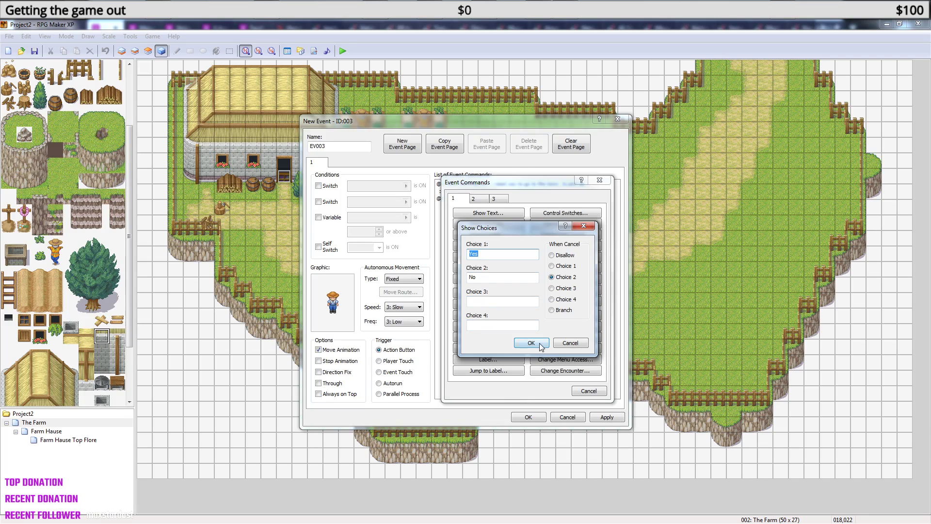
pyautogui.click(531, 343)
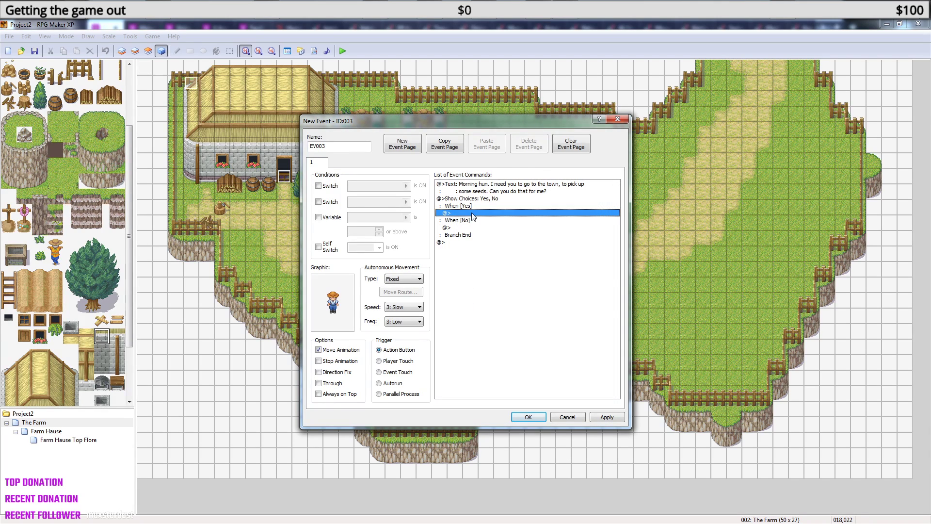
# - Add the message "Thanks. Here is some gold for the seeds. Take care." to the Yes branch
pyautogui.rightClick(473, 216)
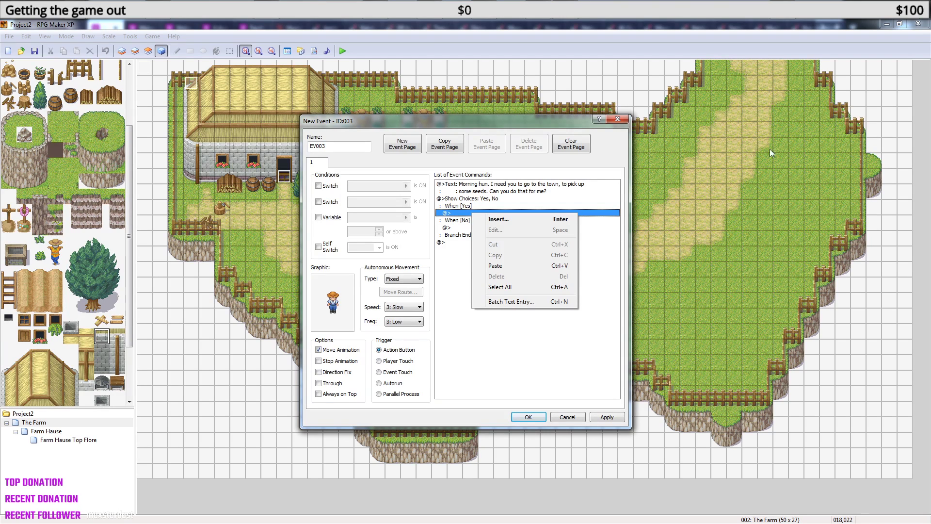
pyautogui.click(510, 219)
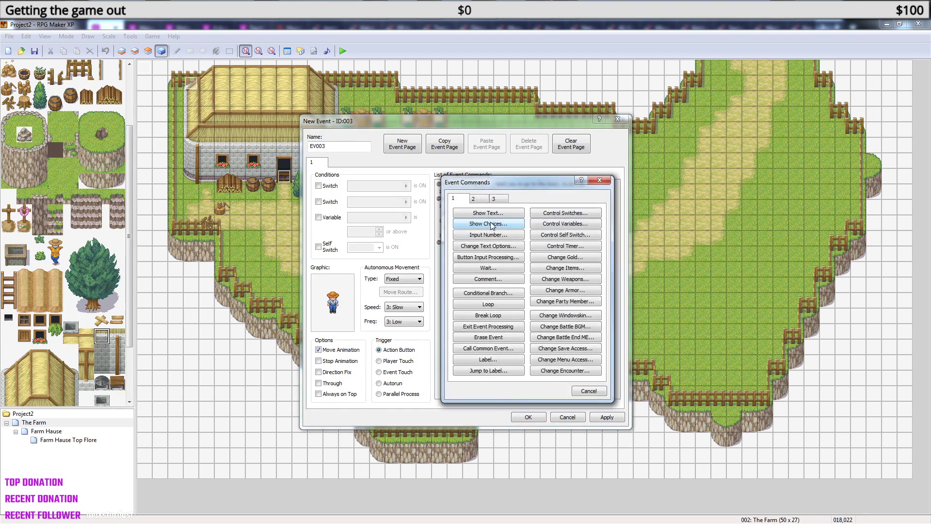
pyautogui.click(501, 213)
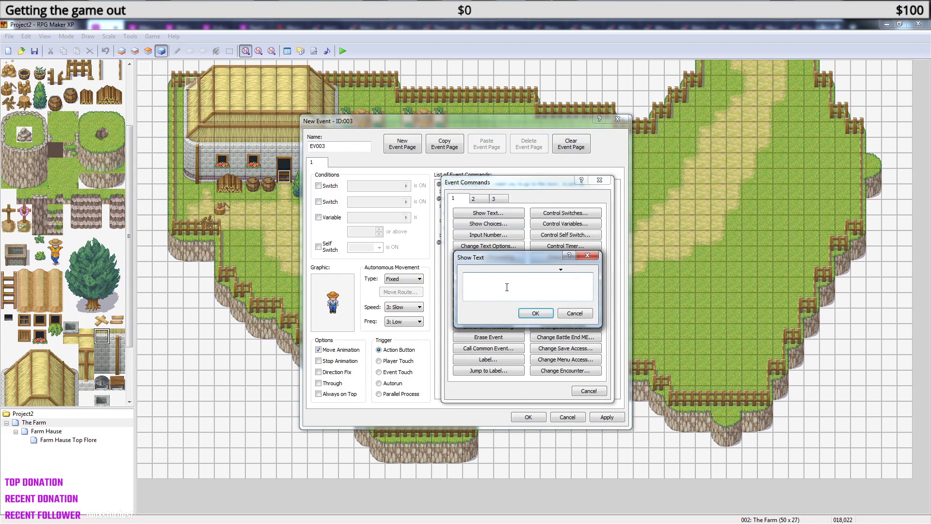
pyautogui.write('Thanks')
pyautogui.write('u')
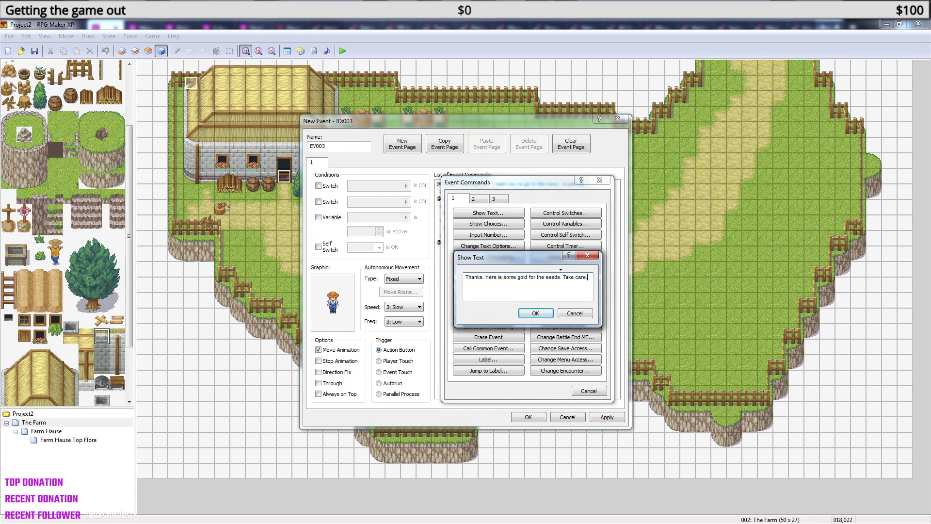
pyautogui.click(539, 313)
# - Begin a Control Switches command below the thank-you message and clear the name of switch 0022
pyautogui.rightClick(475, 221)
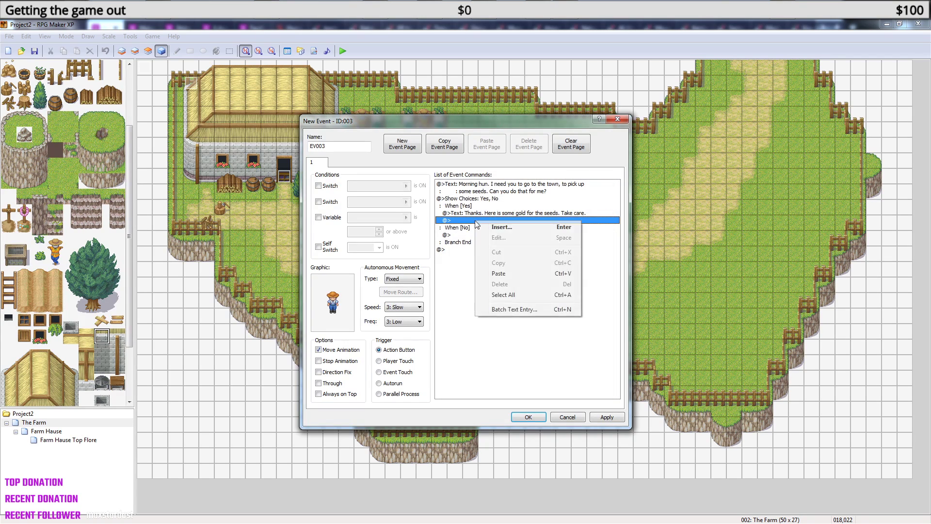
pyautogui.click(501, 227)
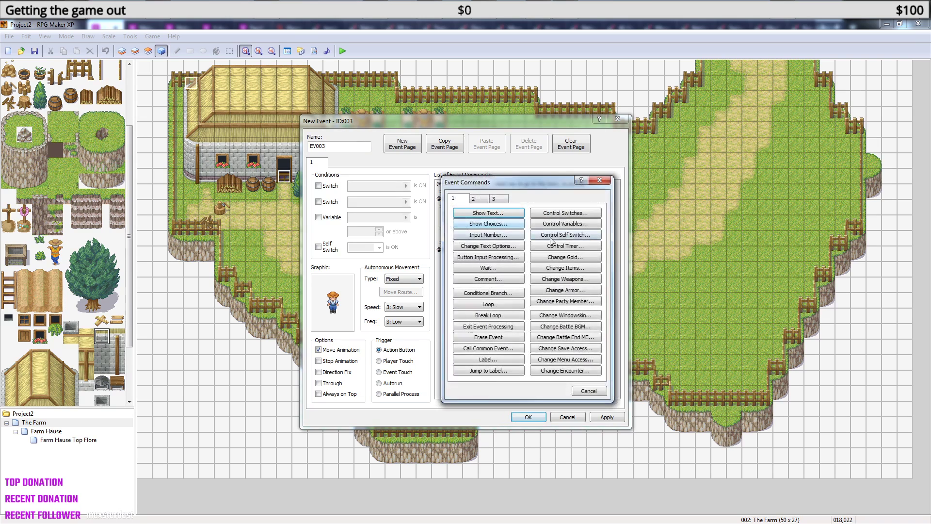
pyautogui.click(579, 215)
pyautogui.click(560, 269)
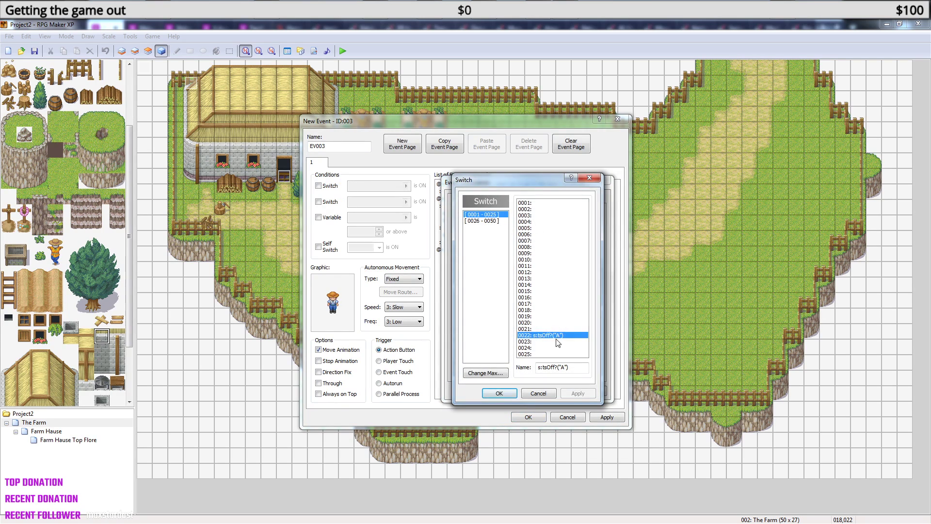
pyautogui.moveTo(578, 369); pyautogui.dragTo(484, 363)
pyautogui.press('BackSpace')
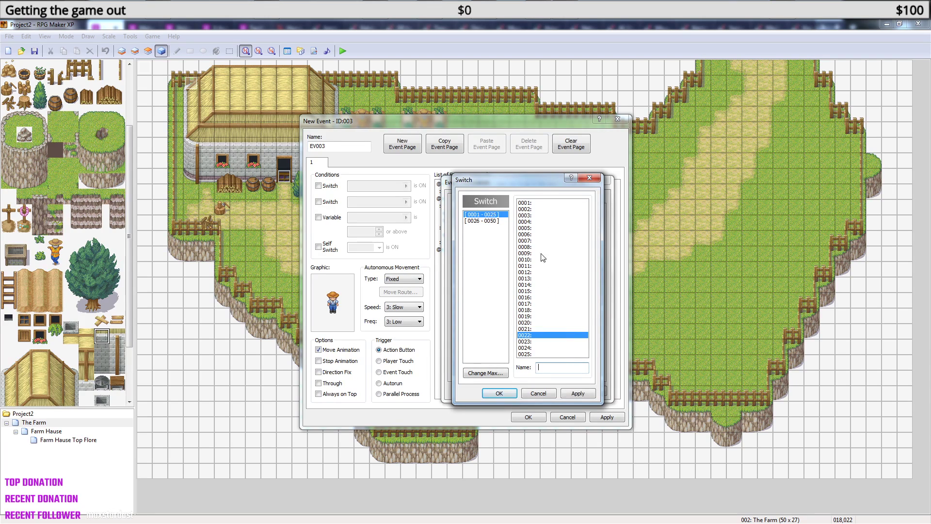
# - Name switch 0001 "Leave farm" and have the Yes branch turn it ON
pyautogui.click(538, 203)
pyautogui.click(537, 368)
pyautogui.write('Leave farm')
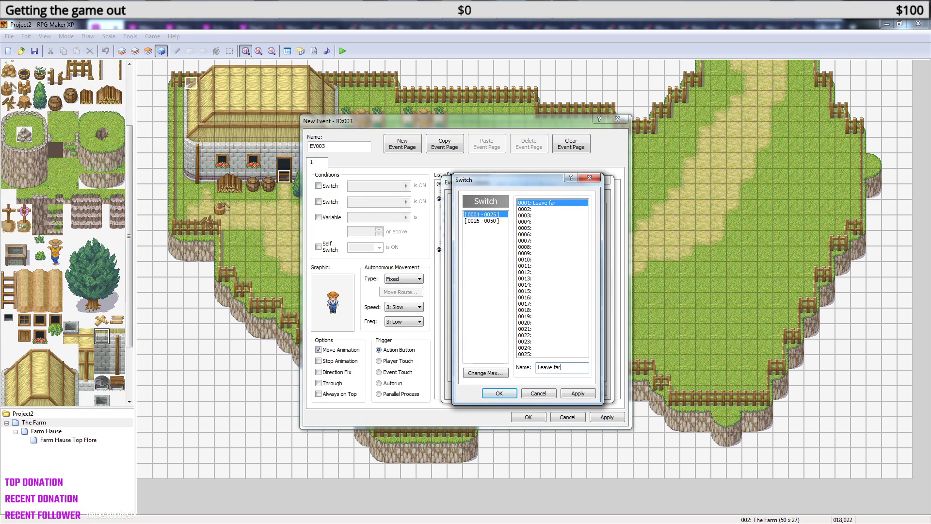
pyautogui.click(499, 393)
pyautogui.click(529, 332)
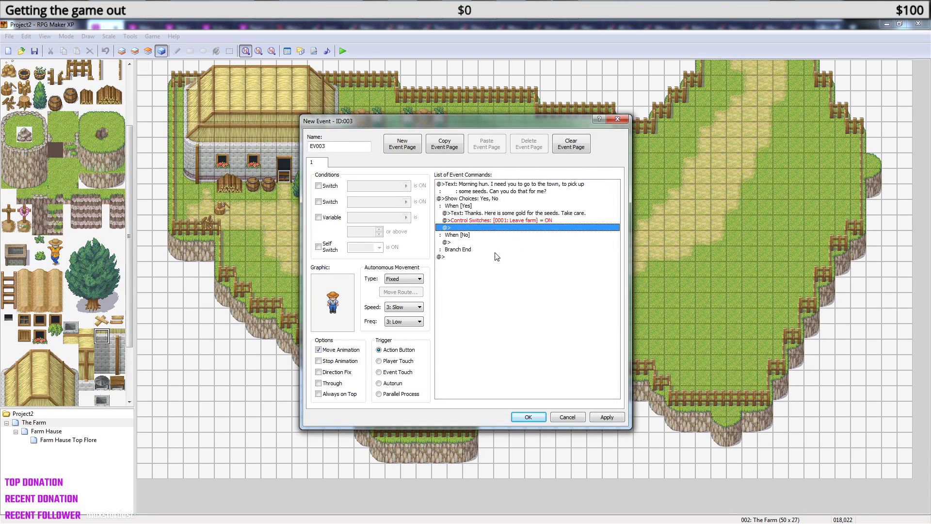
# - Add the message "Well. Maybe later." to the No branch
pyautogui.click(490, 242)
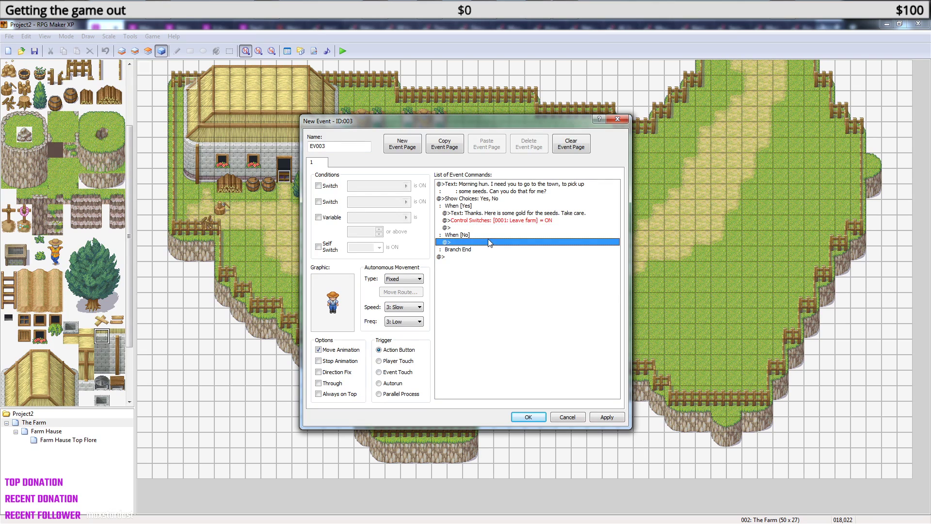
pyautogui.rightClick(488, 242)
pyautogui.click(513, 247)
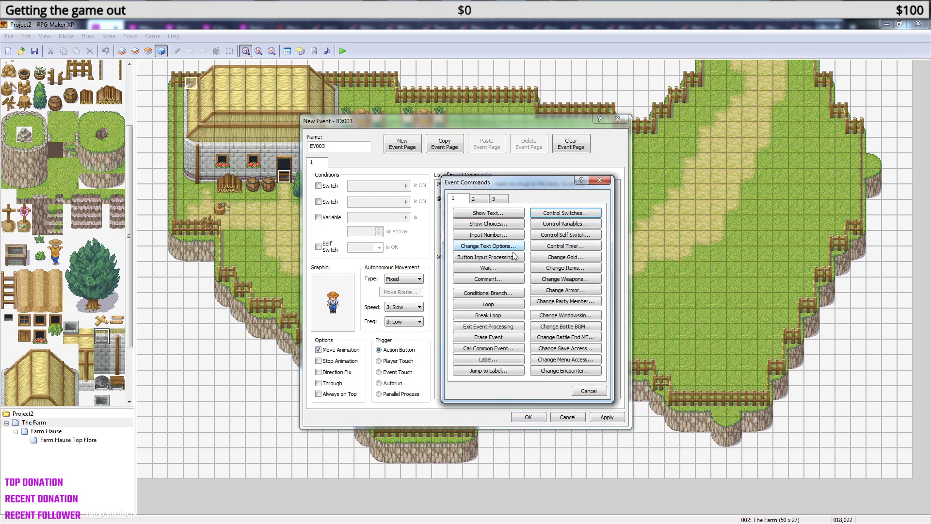
pyautogui.click(496, 213)
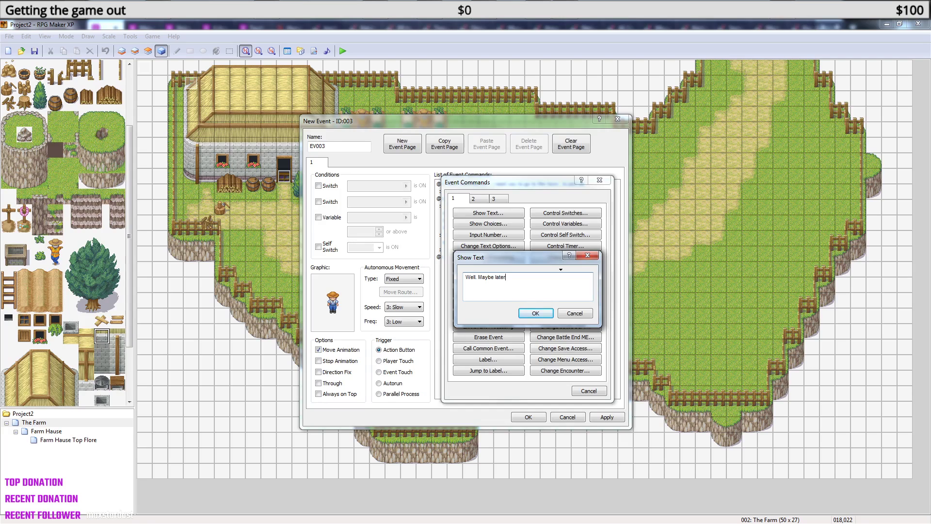
pyautogui.click(532, 310)
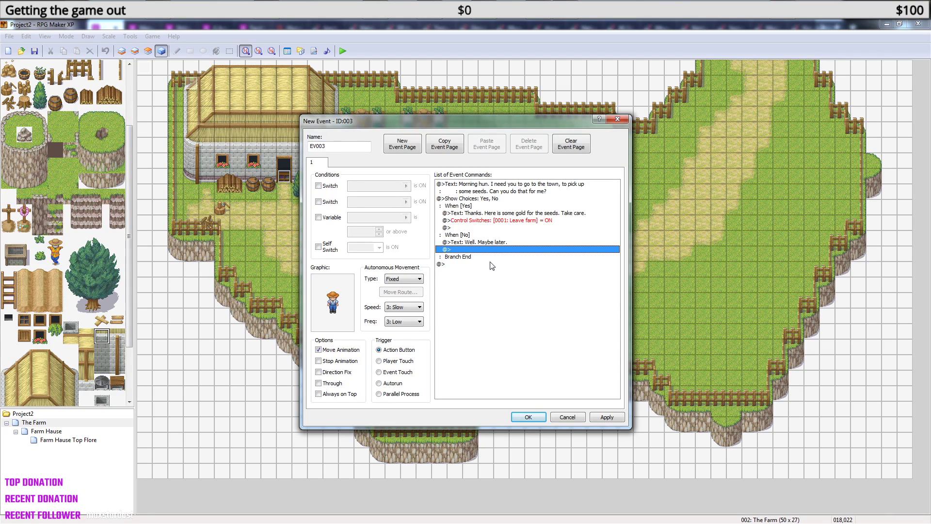
# - Add a Control Self Switch command setting A to ON at the end of the Yes branch
pyautogui.rightClick(480, 228)
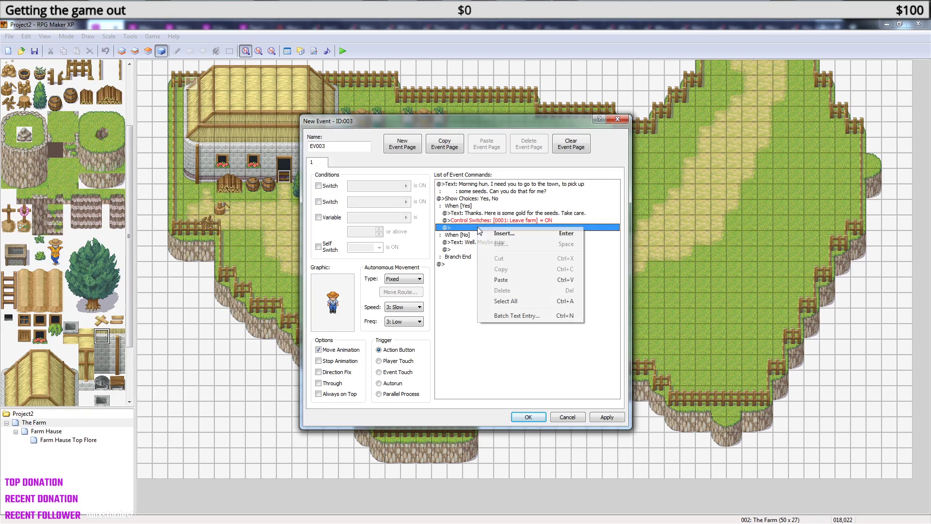
pyautogui.click(485, 232)
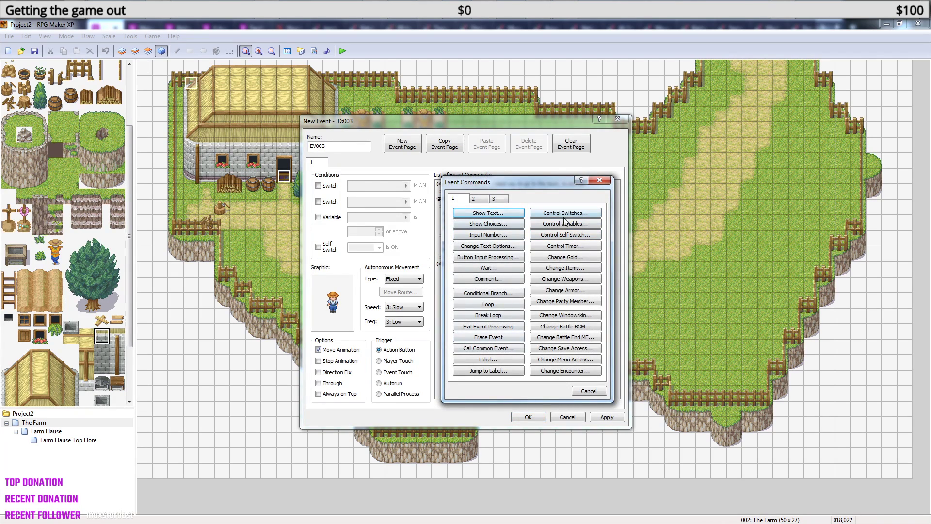
pyautogui.click(581, 234)
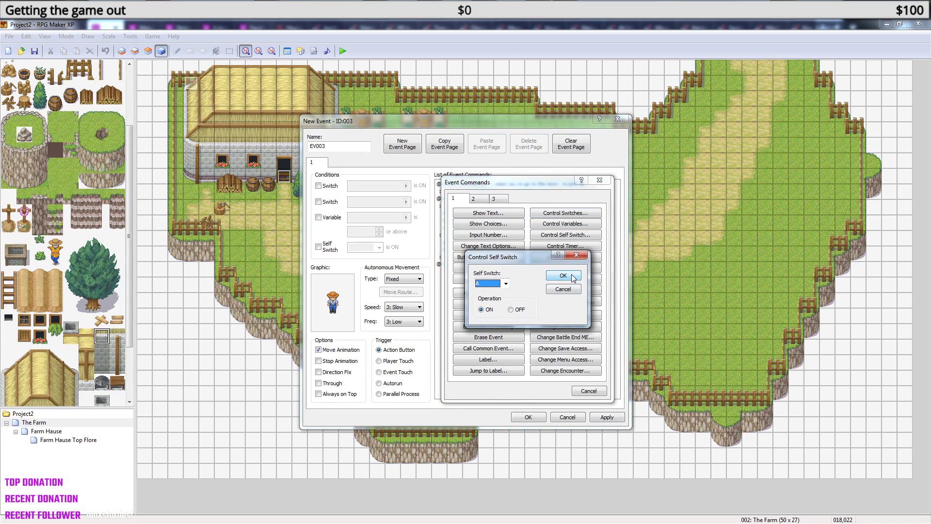
pyautogui.click(563, 276)
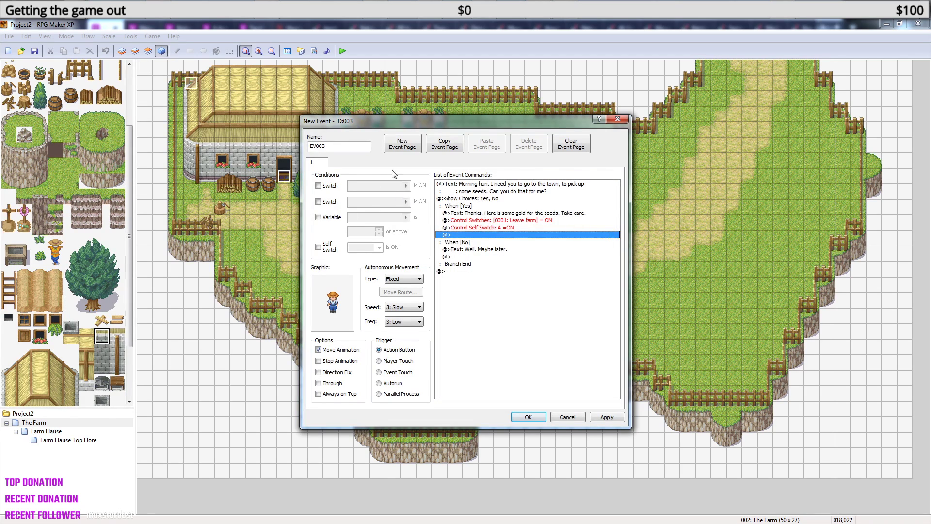
# - Add a second event page conditioned on self switch A with the message "Take care on your way to town."
pyautogui.click(403, 145)
pyautogui.click(319, 247)
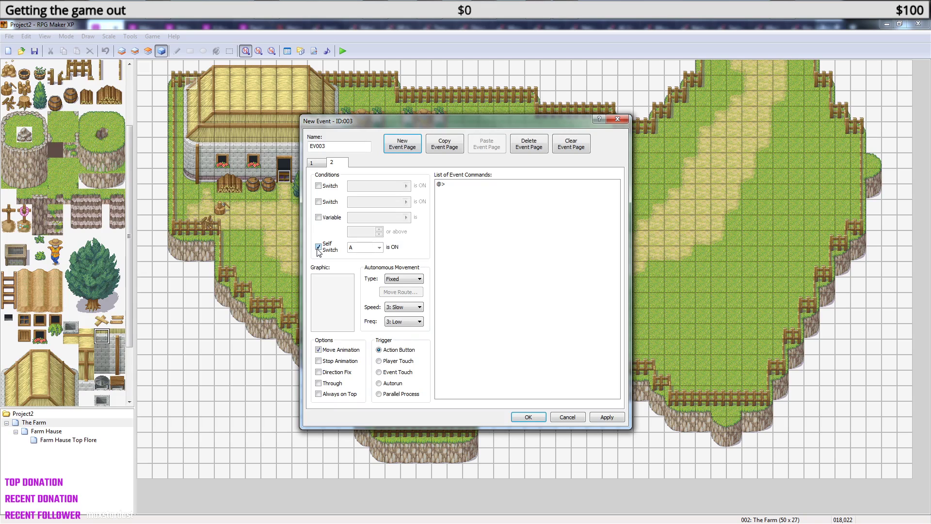
pyautogui.rightClick(531, 210)
pyautogui.click(539, 215)
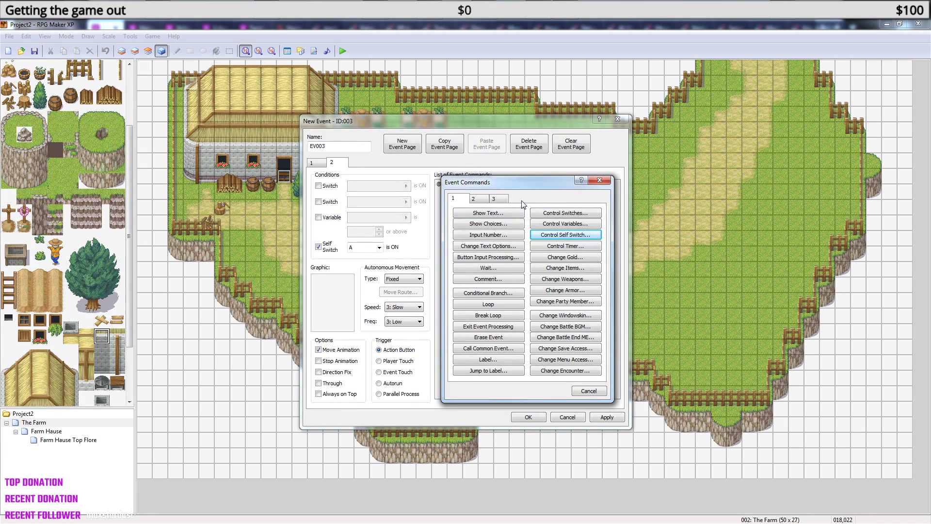
pyautogui.click(503, 214)
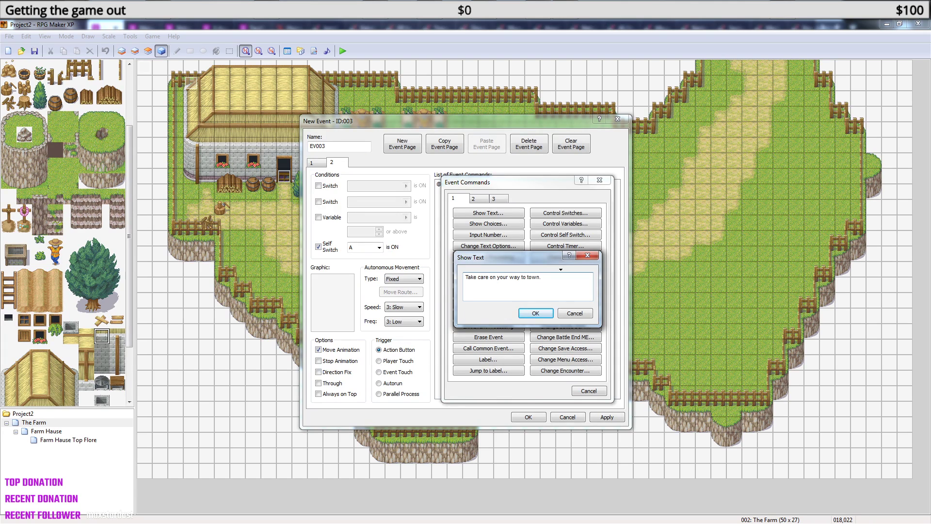
pyautogui.click(535, 313)
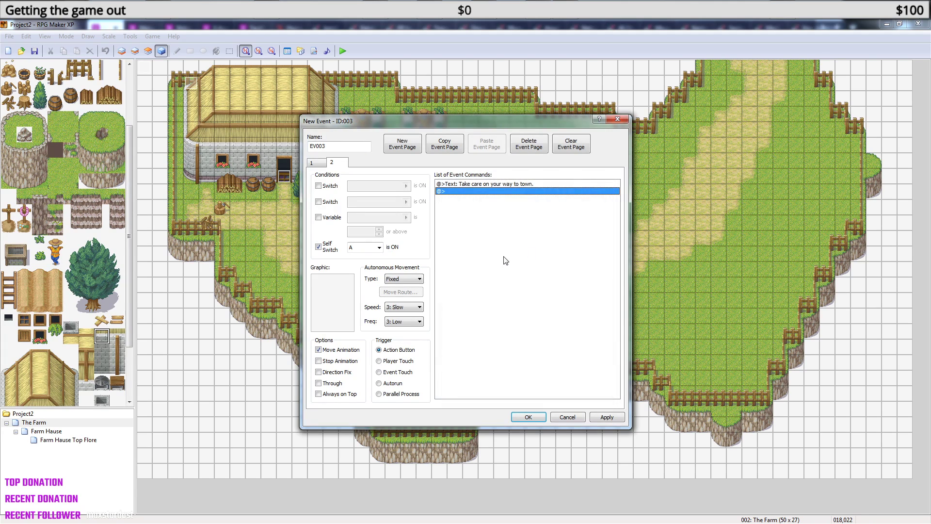
# - Assign the 143-Farmer01 graphic to the second page and save the farmer event
pyautogui.doubleClick(340, 306)
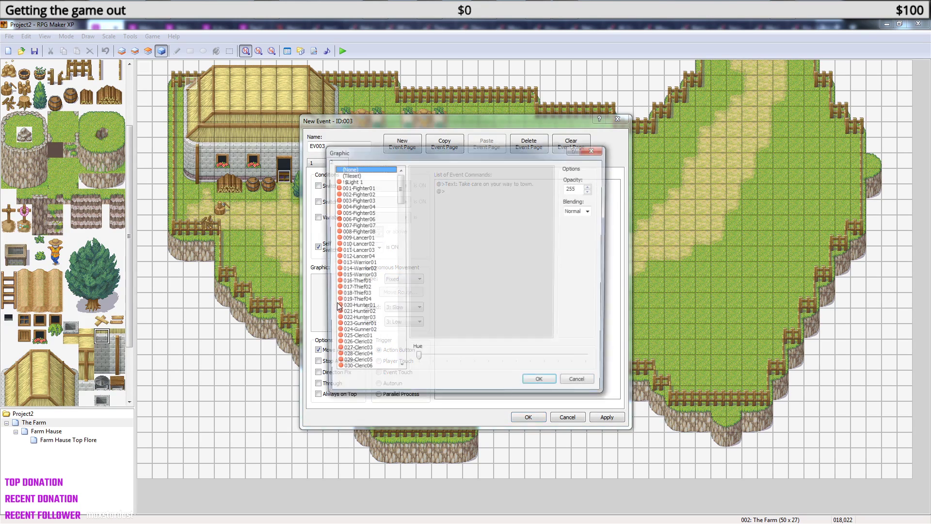
pyautogui.moveTo(401, 188); pyautogui.dragTo(400, 322)
pyautogui.click(373, 207)
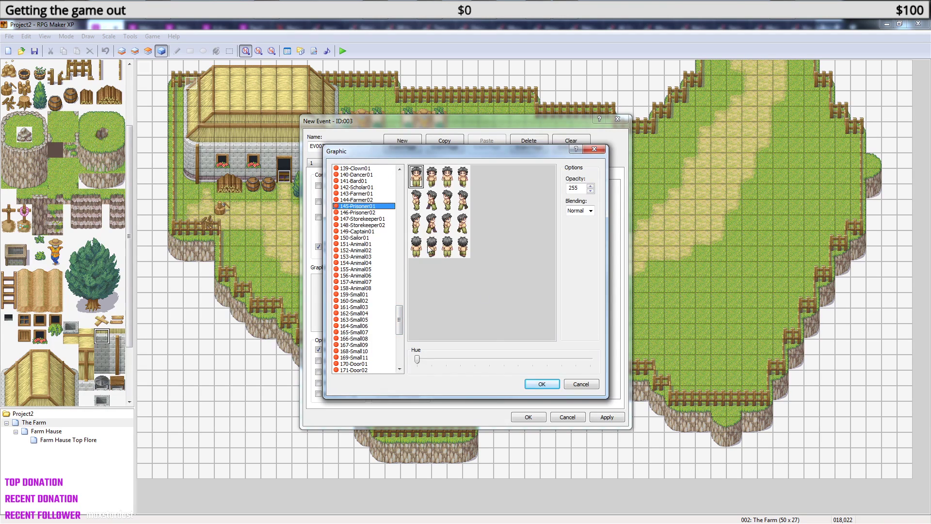
pyautogui.click(371, 195)
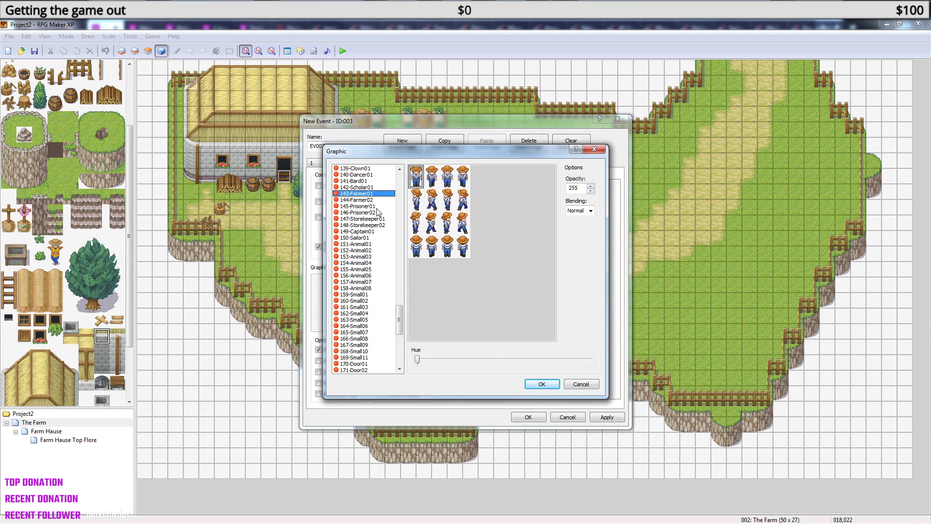
pyautogui.click(533, 381)
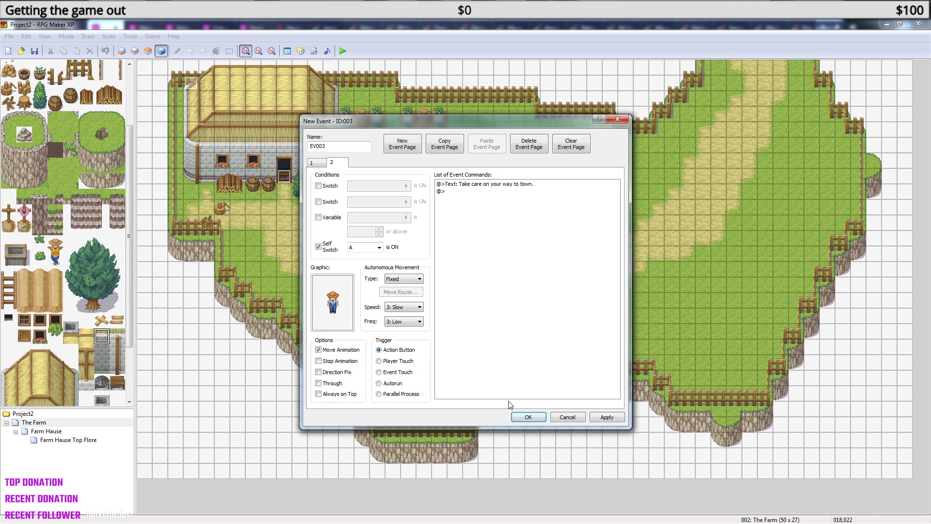
pyautogui.click(533, 418)
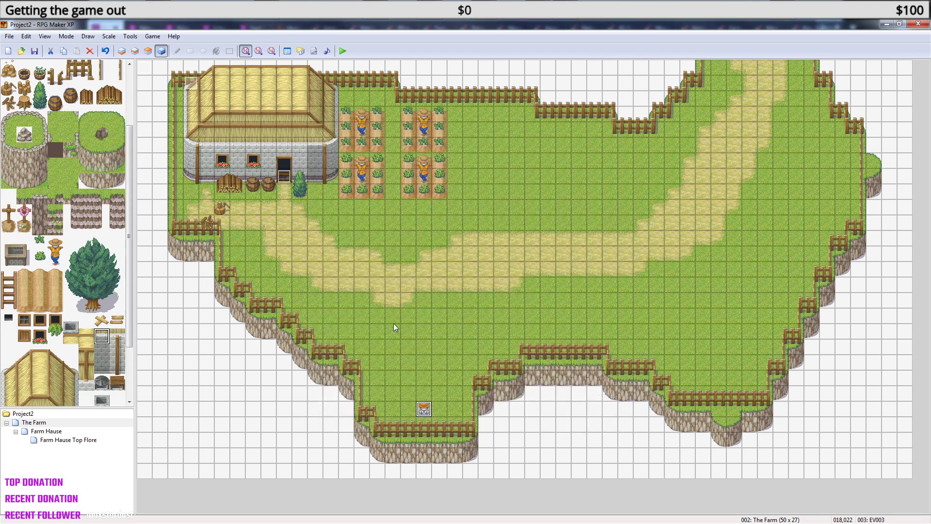
# - Create a new event at map tile 037,000 beside the northern path with the message "I need to talk to my dad before leving the farm."
pyautogui.rightClick(720, 68)
pyautogui.click(747, 76)
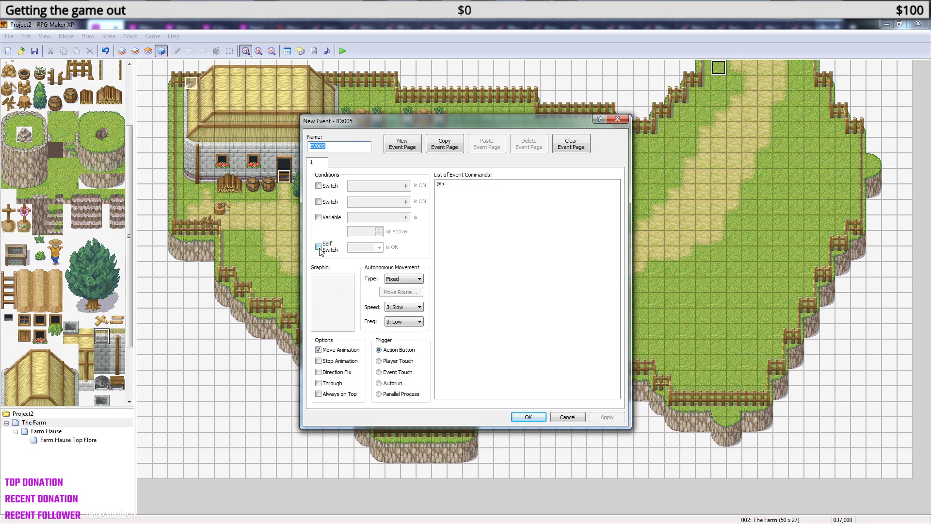
pyautogui.rightClick(469, 193)
pyautogui.click(502, 203)
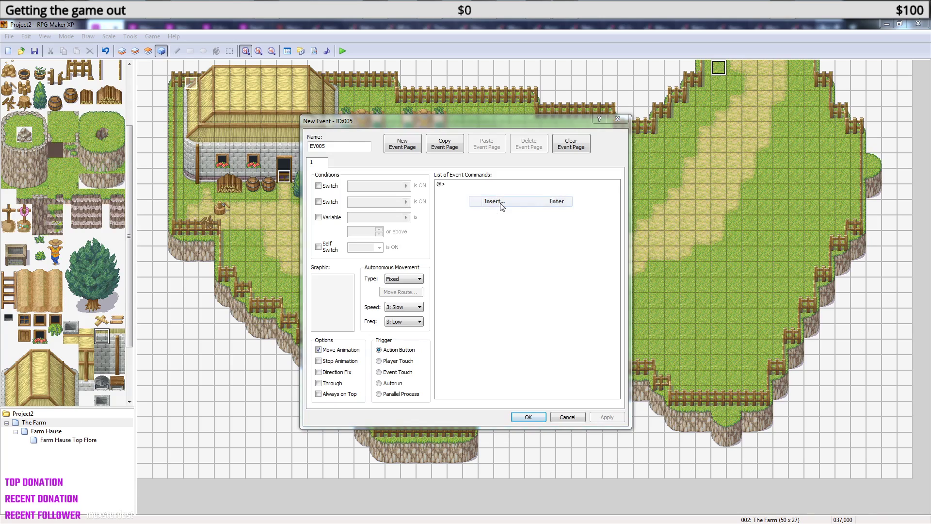
pyautogui.click(486, 214)
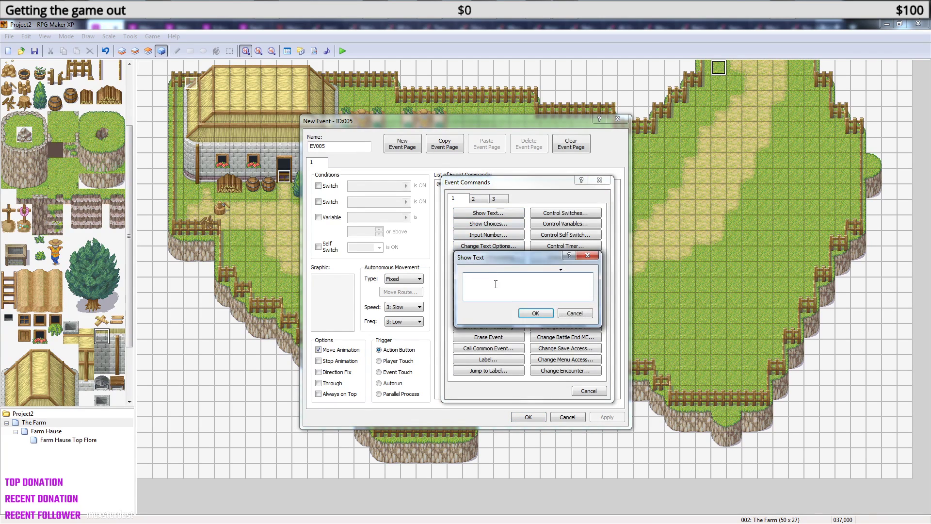
pyautogui.write('I n')
pyautogui.write('.')
pyautogui.click(540, 313)
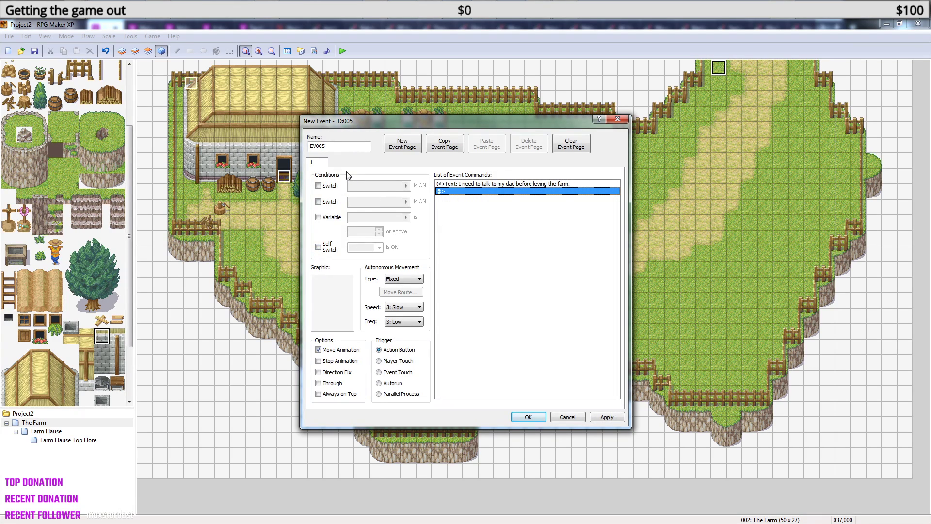
# - Add a Set Move Route command that moves the player down one step after the message in the exit event
pyautogui.rightClick(480, 224)
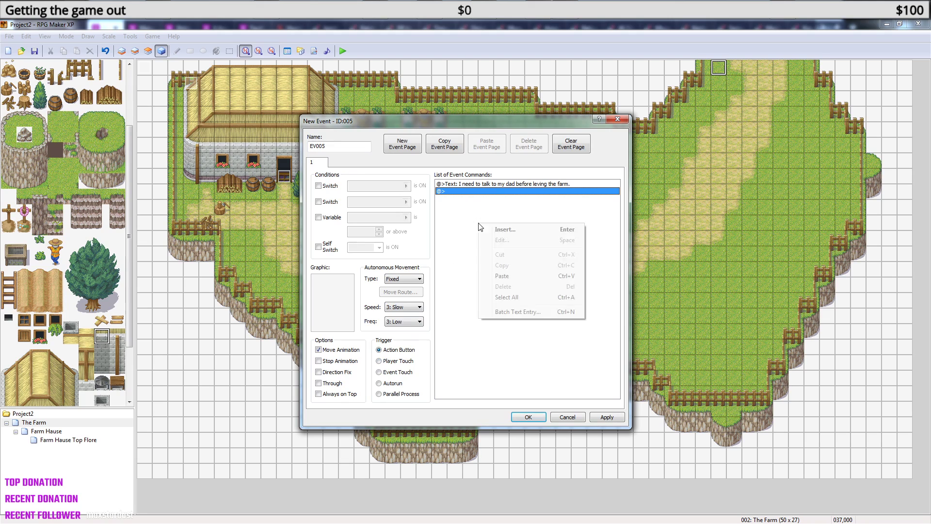
pyautogui.click(502, 230)
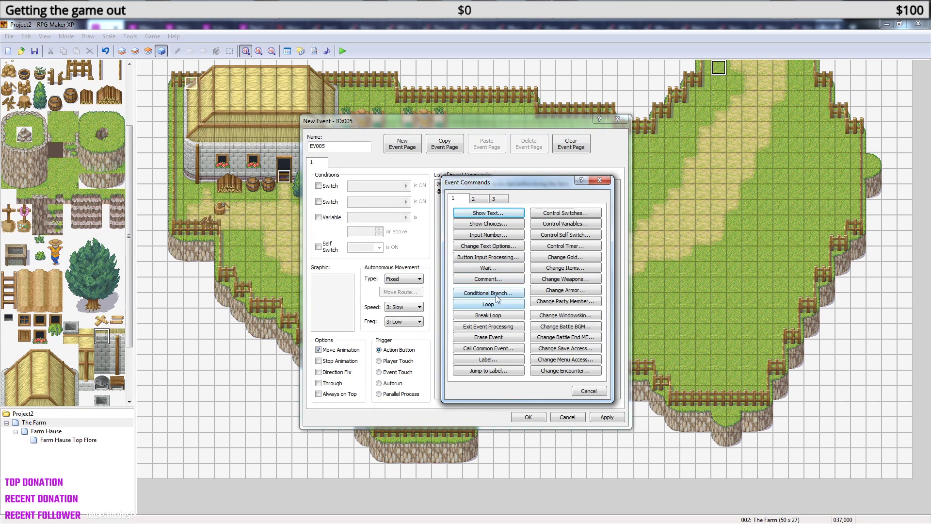
pyautogui.click(480, 199)
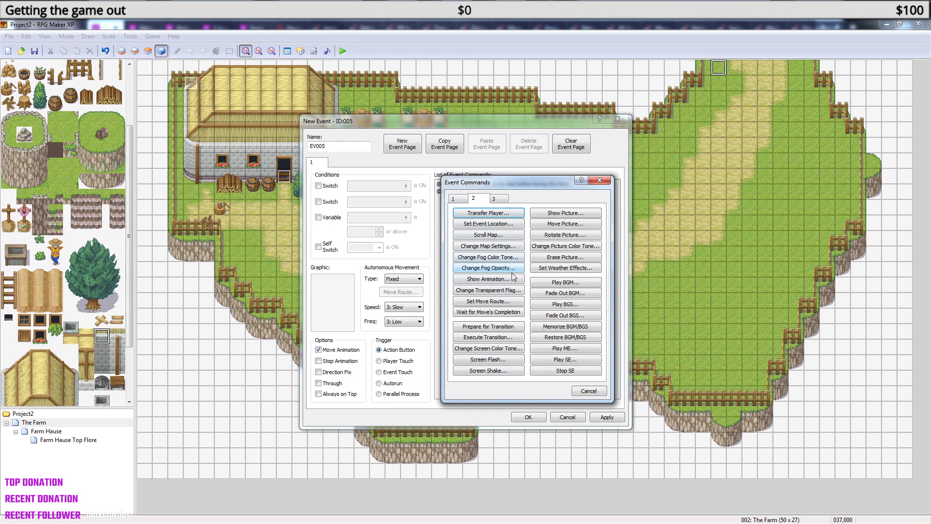
pyautogui.click(499, 302)
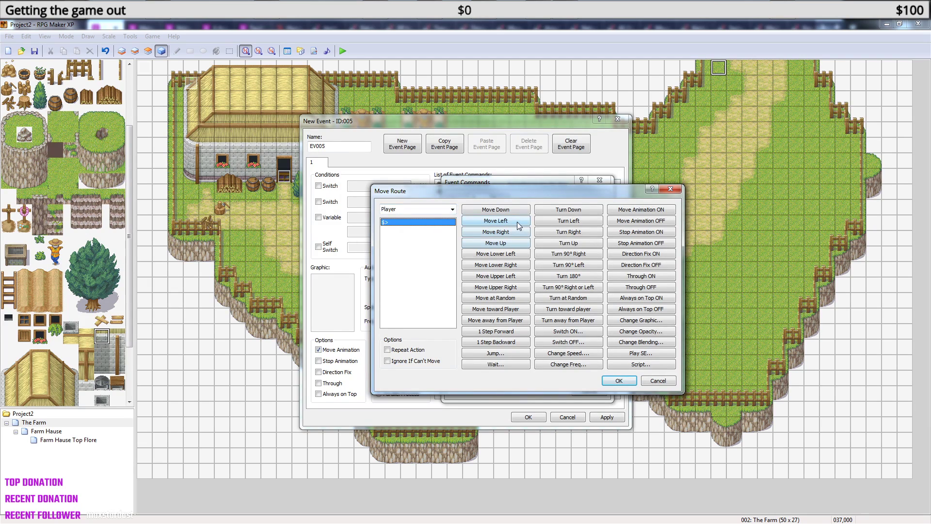
pyautogui.click(505, 212)
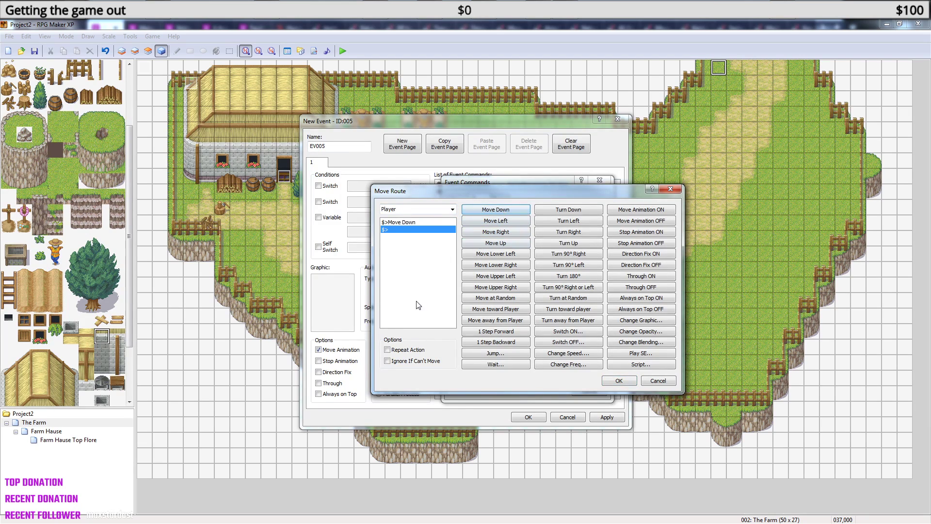
pyautogui.click(619, 382)
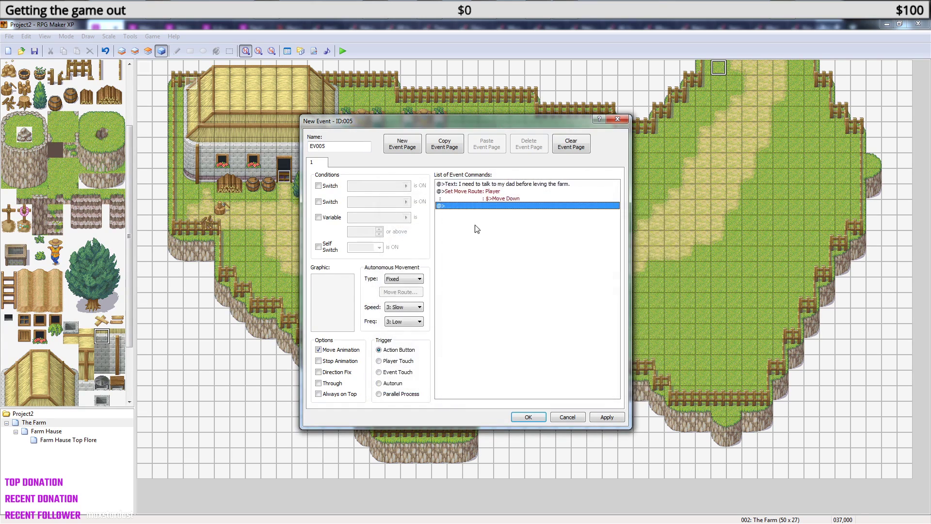
# - Add a Wait for Move's Completion command after the move route and save the exit event
pyautogui.click(494, 198)
pyautogui.rightClick(494, 198)
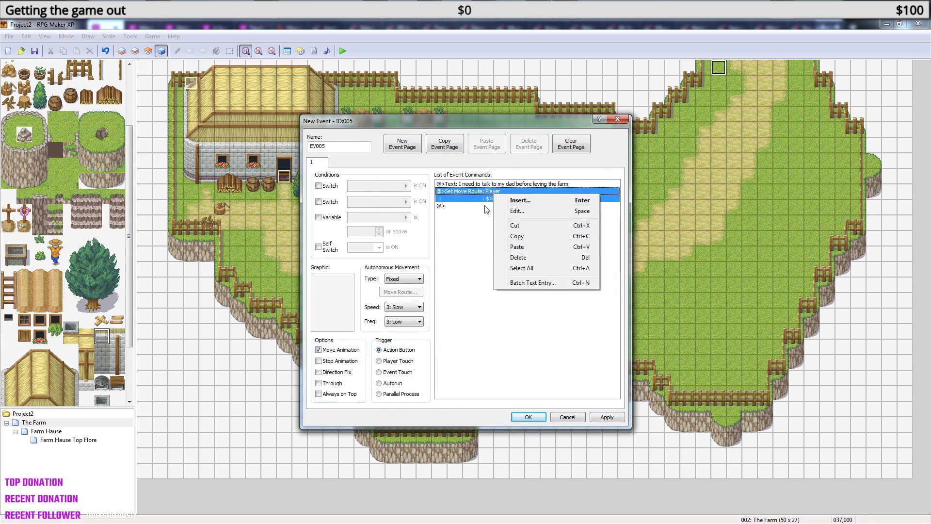
pyautogui.click(478, 205)
pyautogui.rightClick(475, 206)
pyautogui.click(512, 215)
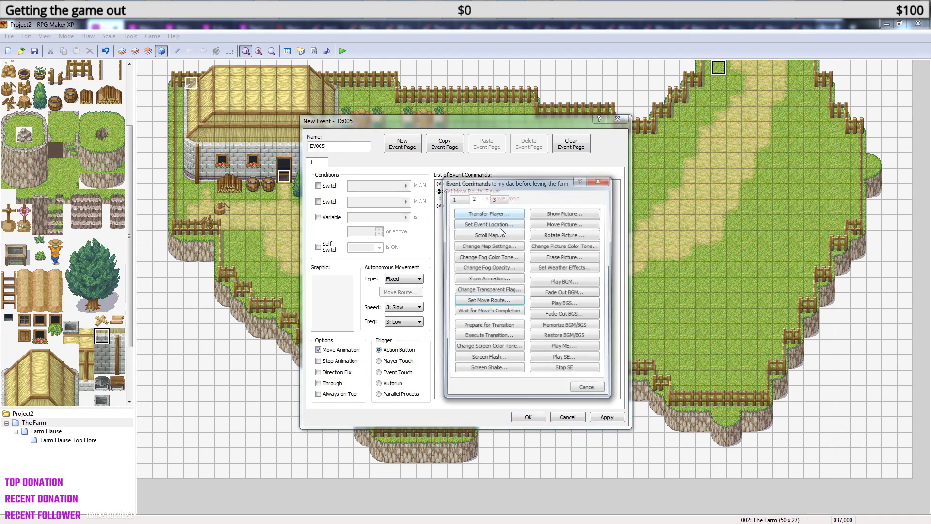
pyautogui.click(488, 313)
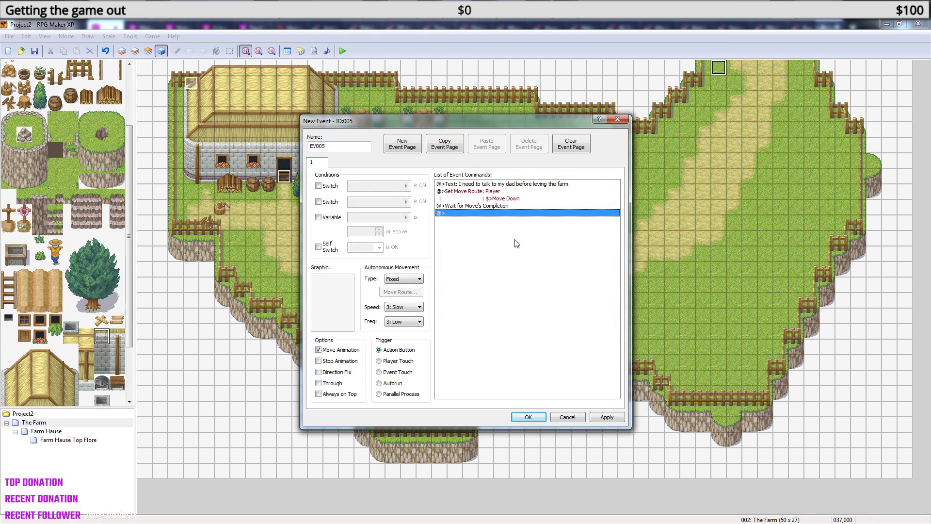
pyautogui.click(529, 417)
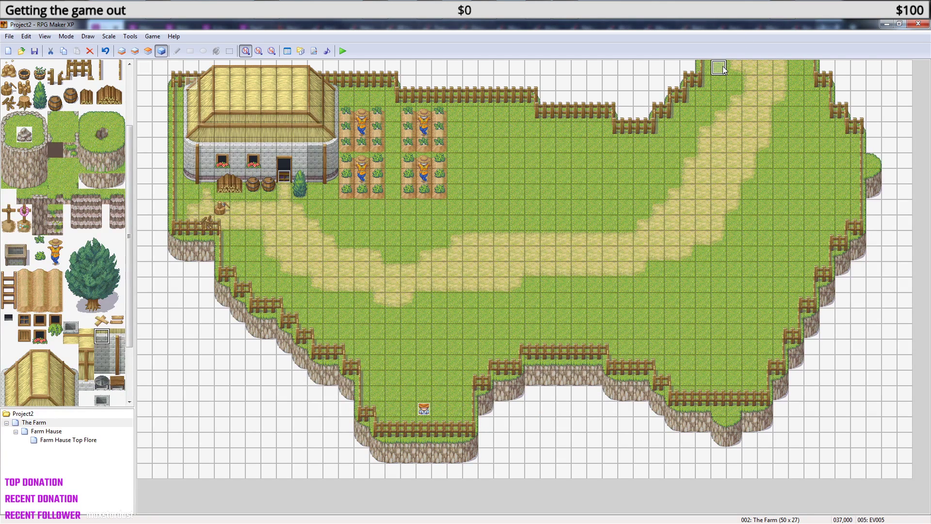
# - Reopen the exit event, add a second page conditioned on self switch A, and set the first page's trigger to Player Touch
pyautogui.doubleClick(719, 68)
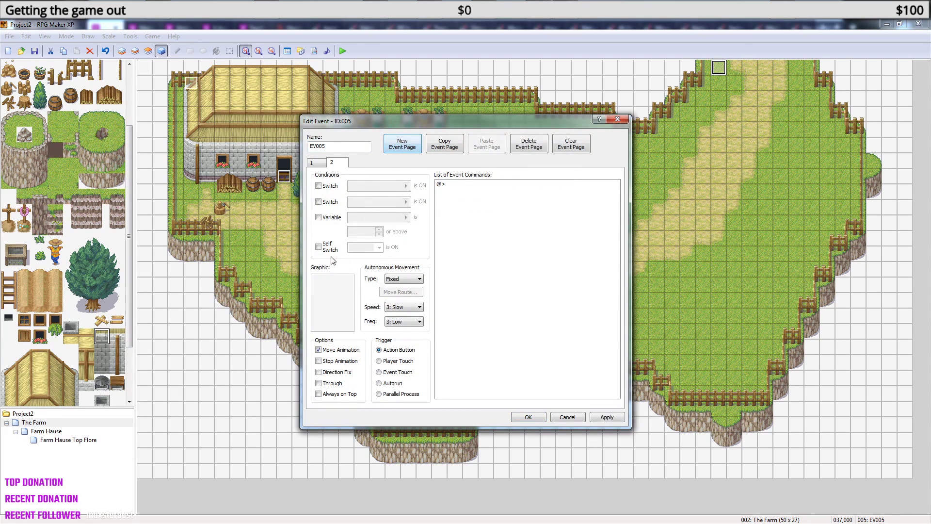
pyautogui.click(318, 247)
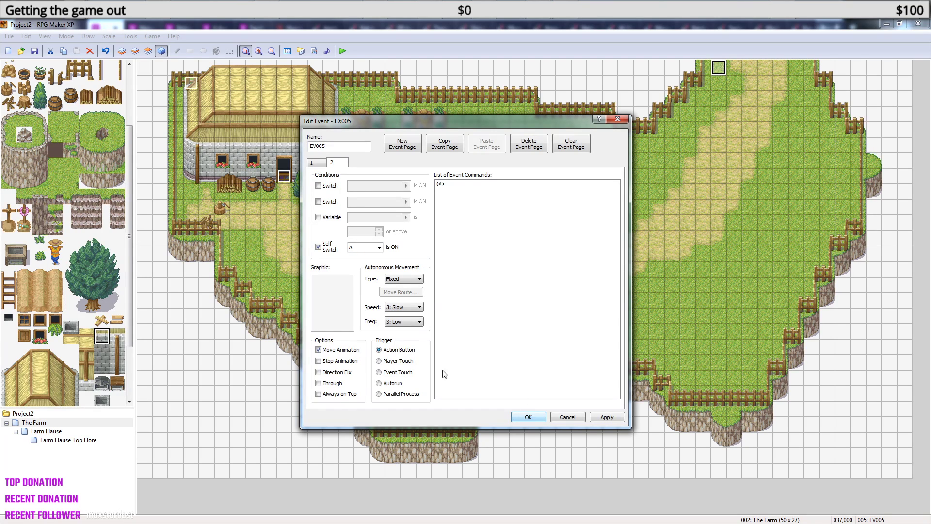
pyautogui.click(316, 166)
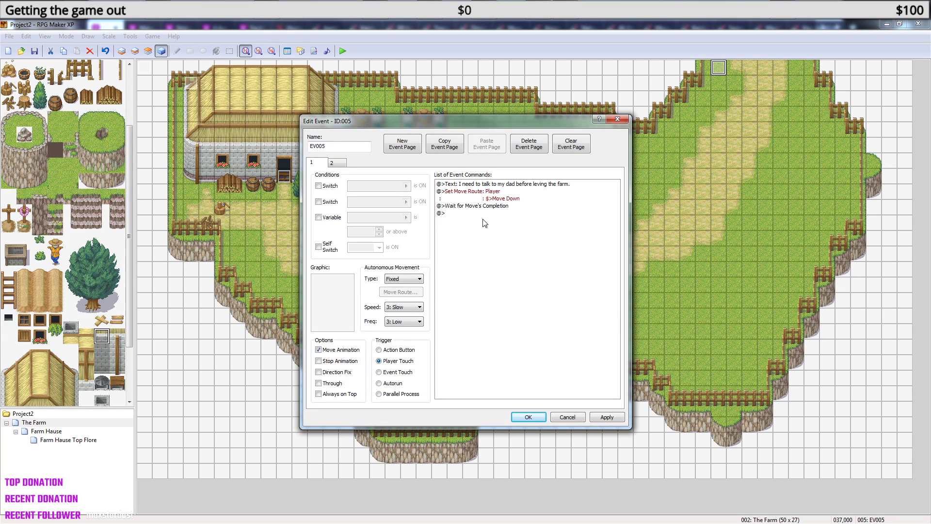
pyautogui.click(528, 417)
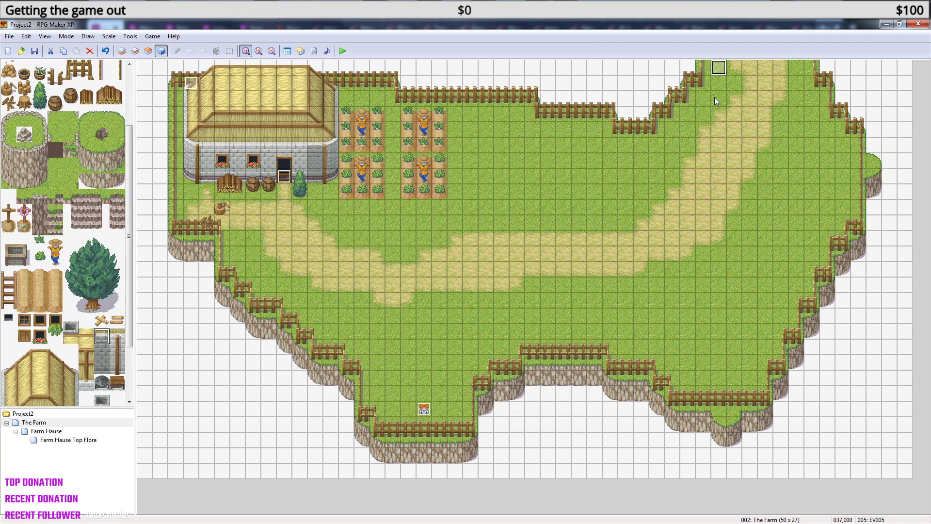
# - Paste copies of the exit event onto tiles 038,000 through 042,000 so they span the northern path
pyautogui.press('Right')
pyautogui.hotkey('ctrl', 'v')
pyautogui.press('Right')
pyautogui.hotkey('ctrl', 'v')
pyautogui.press('Right')
pyautogui.hotkey('ctrl', 'v')
pyautogui.press('Right')
pyautogui.hotkey('ctrl', 'v')
pyautogui.press('Right')
pyautogui.hotkey('ctrl', 'v')
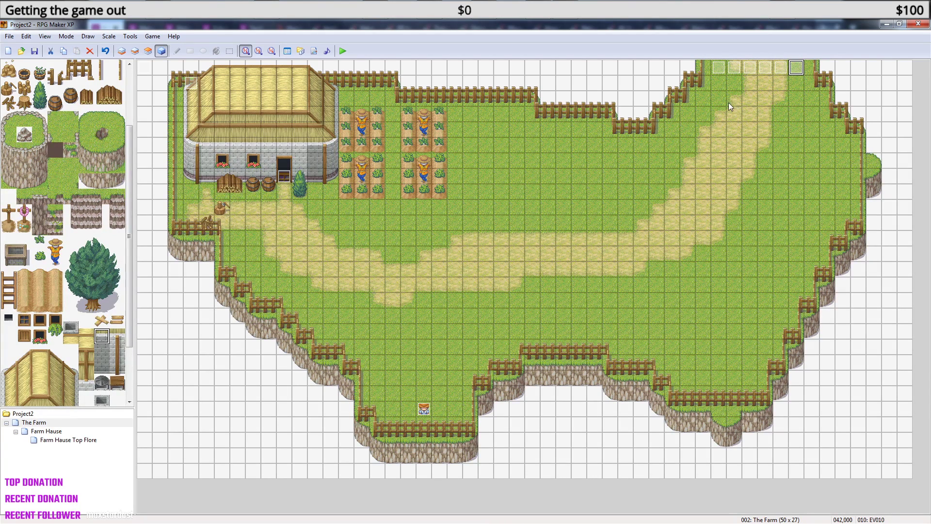
# - Start a playtest with the project changes saved and continue from the saved game
pyautogui.click(342, 51)
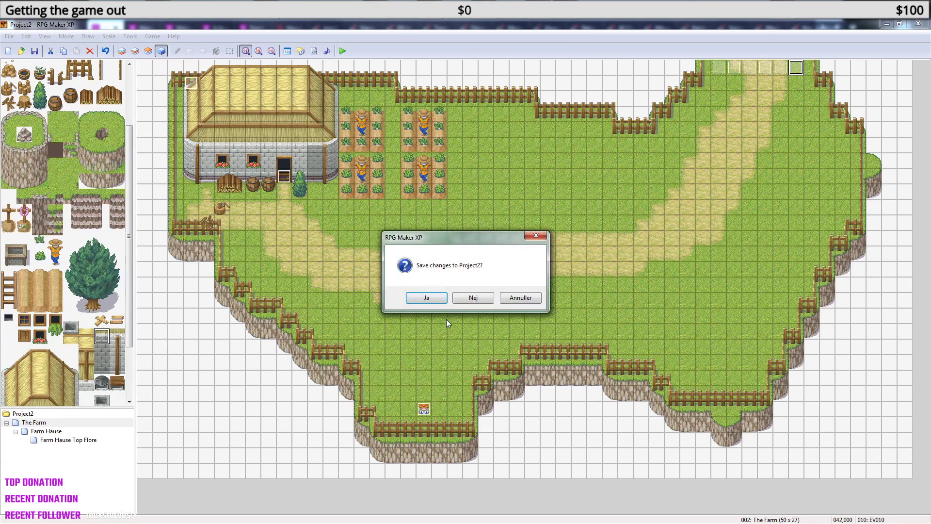
pyautogui.click(428, 297)
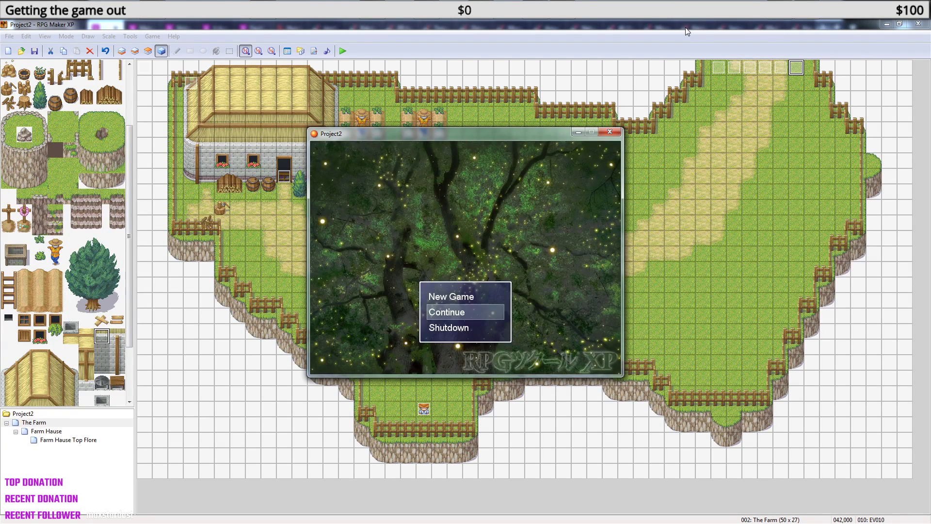
pyautogui.press('Return')
pyautogui.press('Return')
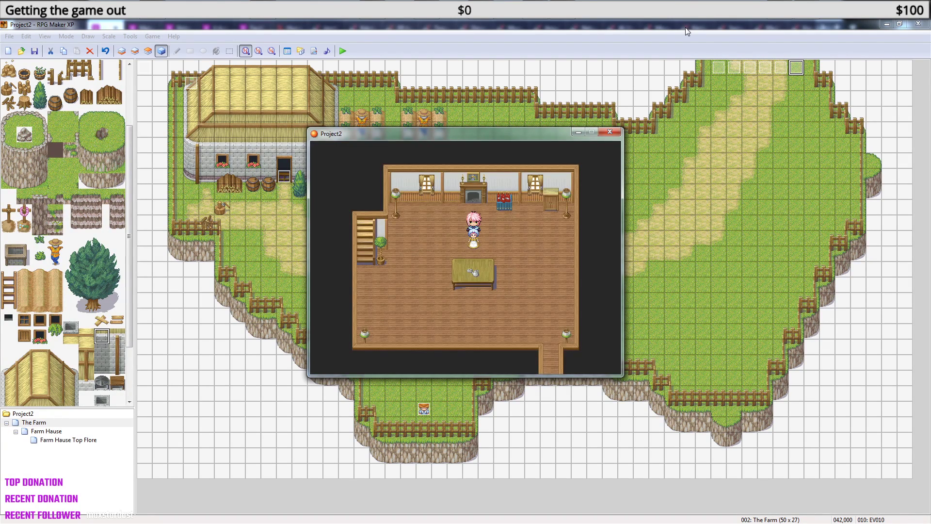
# - Interact near the fireplace in the playtest and walk the character out of the farm house
pyautogui.press('Return')
pyautogui.press('Return')
pyautogui.press('Up')
pyautogui.press('Return')
pyautogui.press('Return')
pyautogui.press('Right')
pyautogui.press('Down')
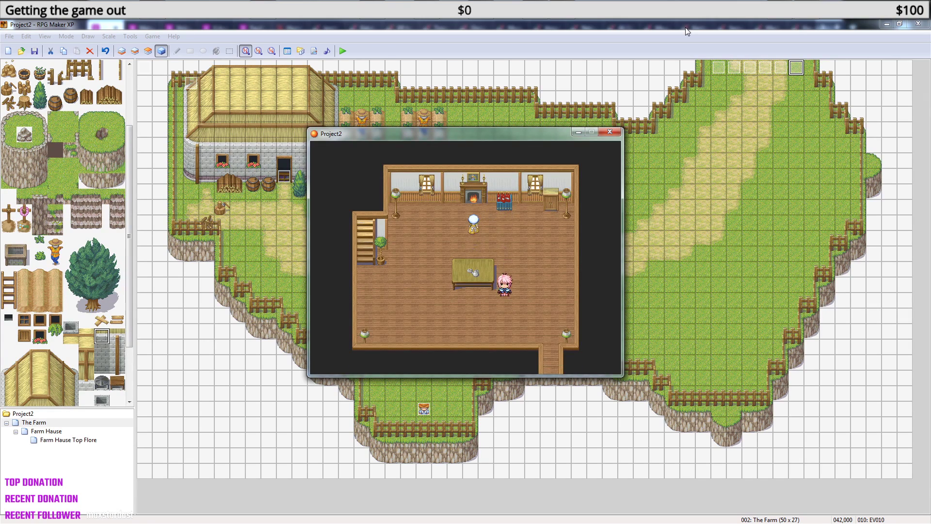
pyautogui.press('Right')
pyautogui.press('Down')
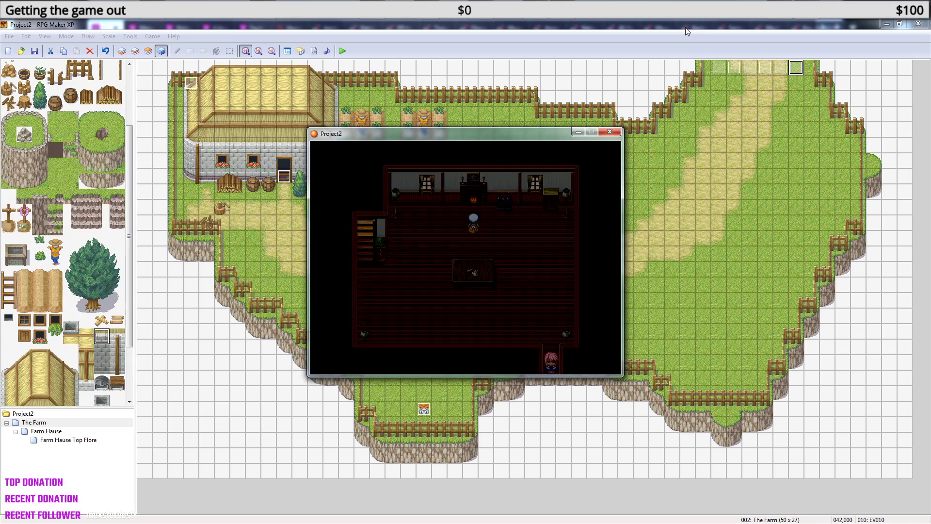
pyautogui.press('Down')
# - Walk the character past the crop beds and behind the farm house to test movement along the northern fence
pyautogui.press('Right')
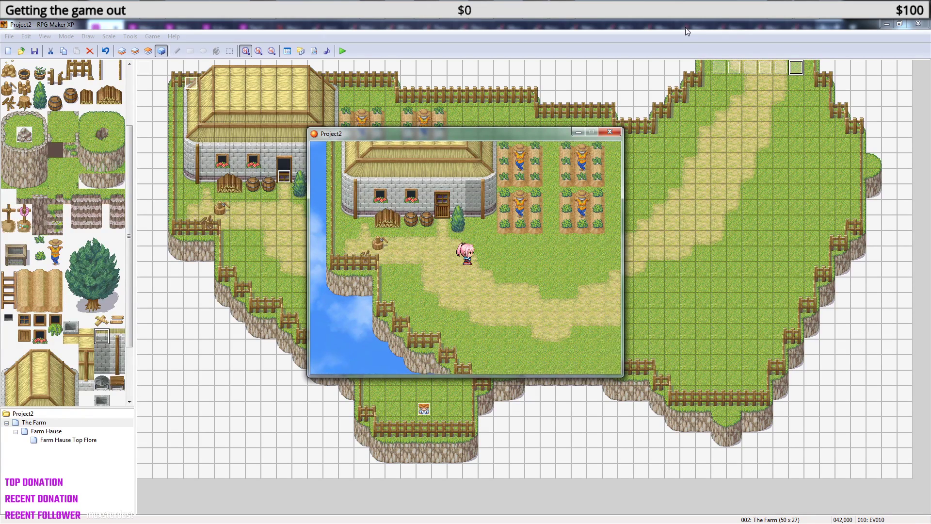
pyautogui.press('Up')
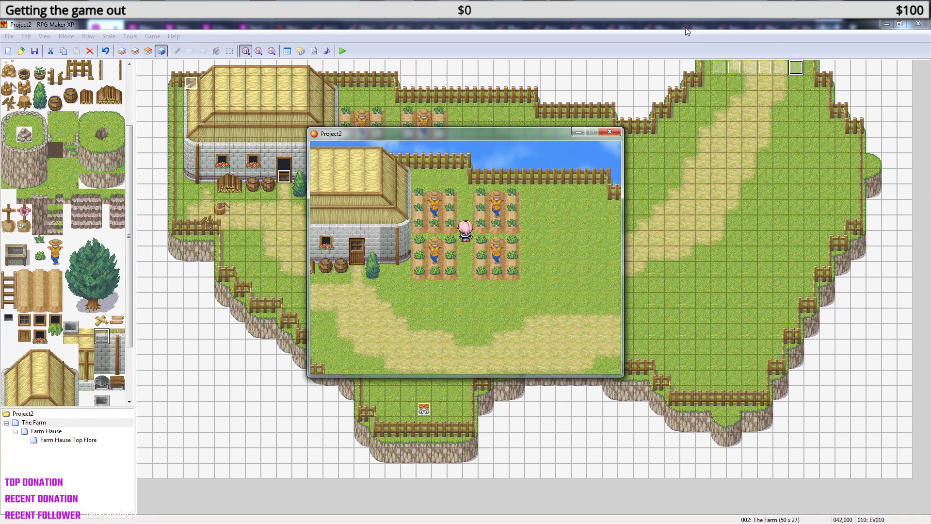
pyautogui.press('Left')
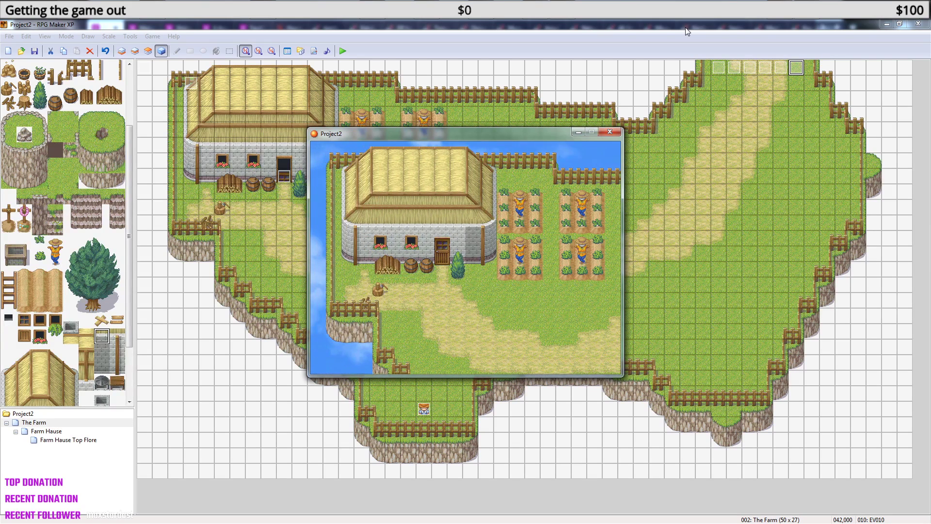
pyautogui.press('Left')
pyautogui.press('space')
pyautogui.press('Right')
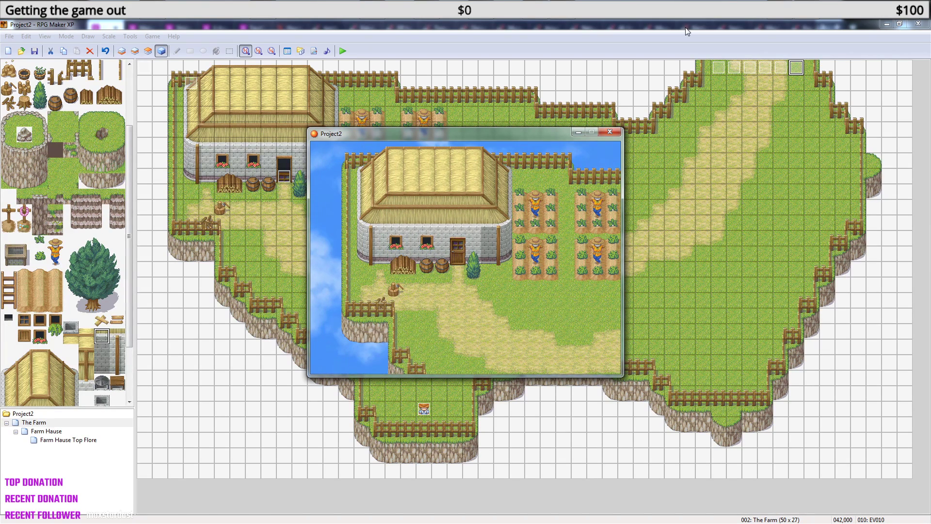
pyautogui.press('Right')
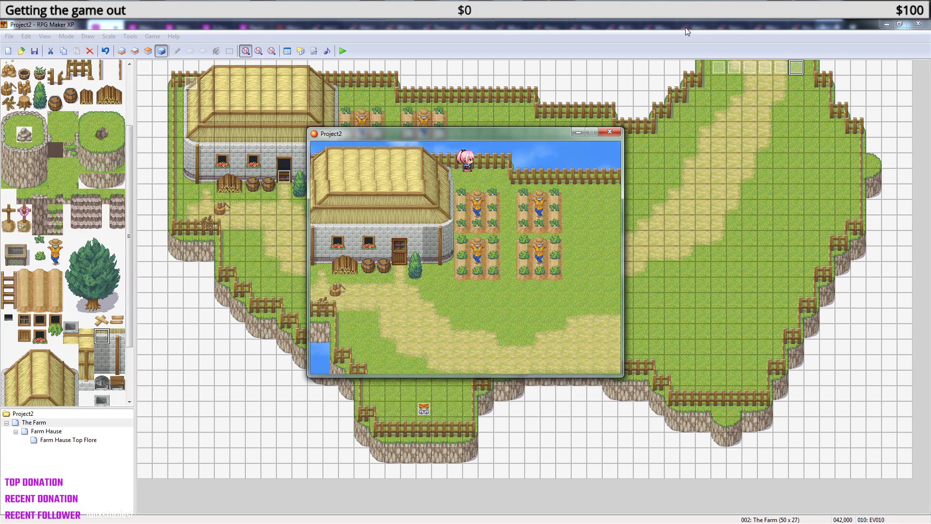
pyautogui.press('Down')
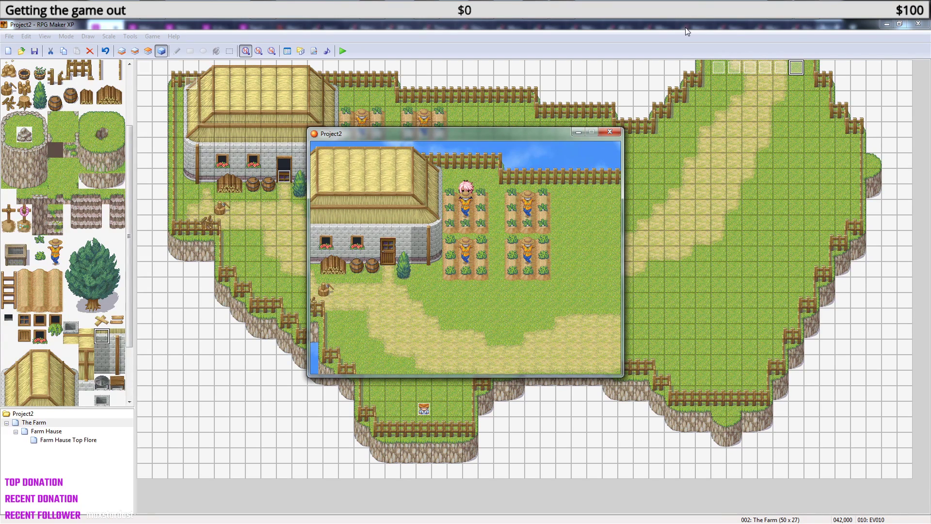
pyautogui.press('Up')
pyautogui.press('Right')
pyautogui.press('Right')
# - Walk the character south between the crop beds toward the farmer to check that he appears on the map
pyautogui.press('Down')
pyautogui.press('Down')
pyautogui.press('Down')
pyautogui.press('Down')
pyautogui.press('Down')
pyautogui.press('Down')
pyautogui.press('Down')
pyautogui.press('Down')
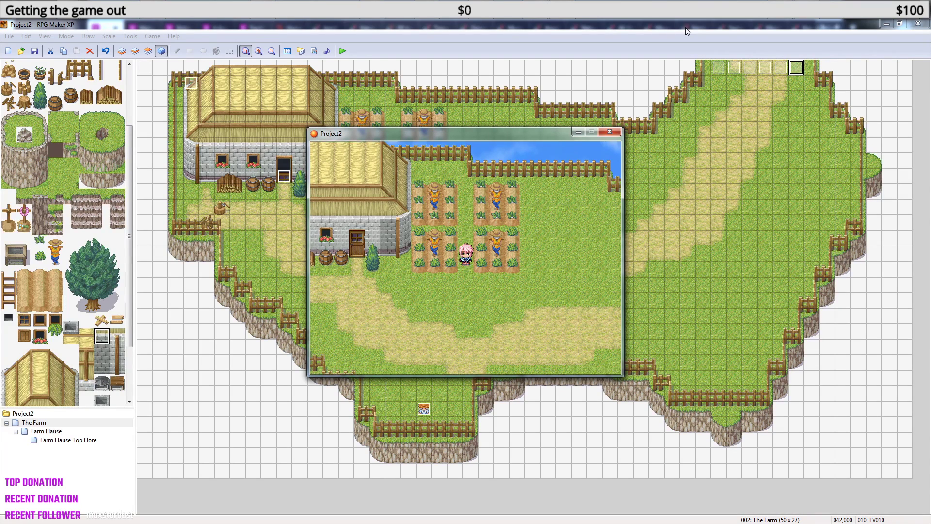
pyautogui.press('Down')
pyautogui.press('Down')
pyautogui.press('Down')
pyautogui.press('Down')
pyautogui.press('Down')
pyautogui.press('Down')
pyautogui.press('Down')
pyautogui.press('Down')
pyautogui.press('Down')
pyautogui.press('Down')
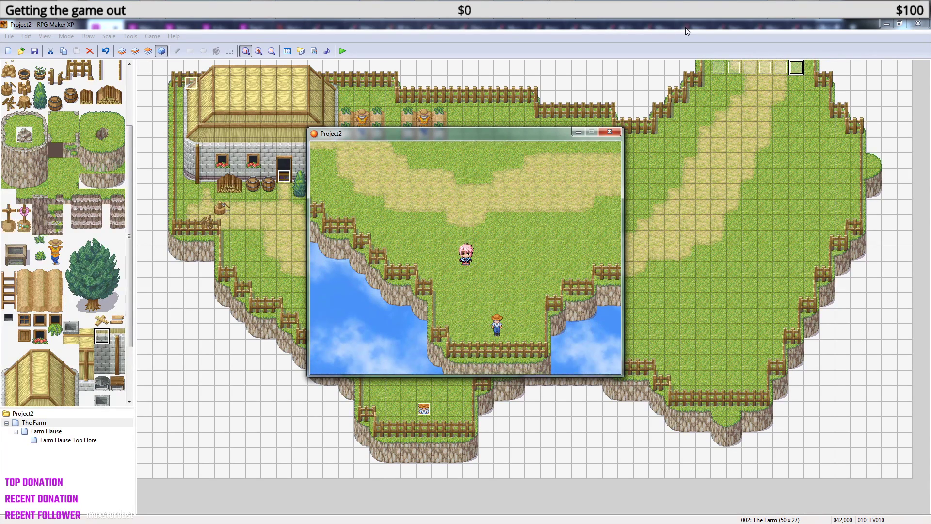
pyautogui.press('Down')
pyautogui.press('Down')
pyautogui.press('Right')
# - Walk the character to the northern exit without talking to the farmer, testing the blocking event and dismissing its message
pyautogui.press('Up')
pyautogui.press('Up')
pyautogui.press('Up')
pyautogui.press('Up')
pyautogui.press('Up')
pyautogui.press('Up')
pyautogui.press('Up')
pyautogui.press('Up')
pyautogui.press('Up')
pyautogui.press('Up')
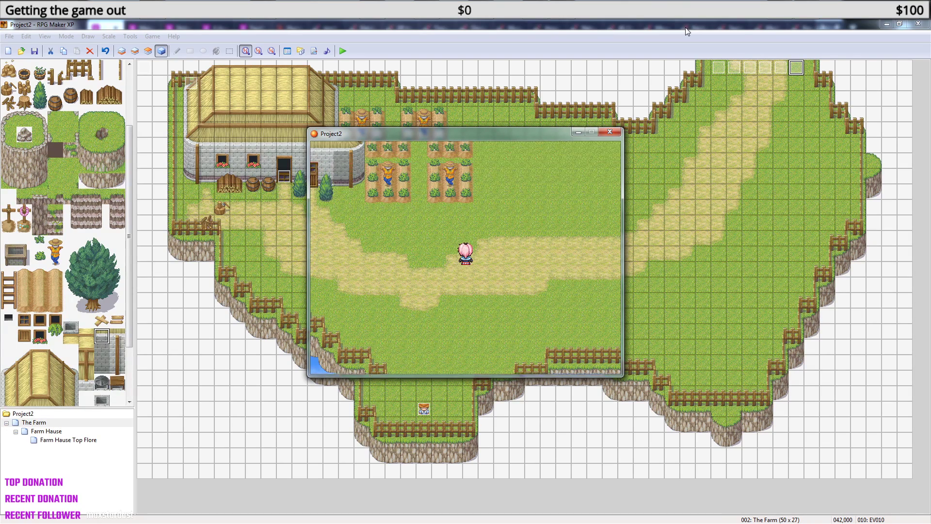
pyautogui.press('Right')
pyautogui.press('Right')
pyautogui.press('Right')
pyautogui.press('Right')
pyautogui.press('Right')
pyautogui.press('Right')
pyautogui.press('Right')
pyautogui.press('Right')
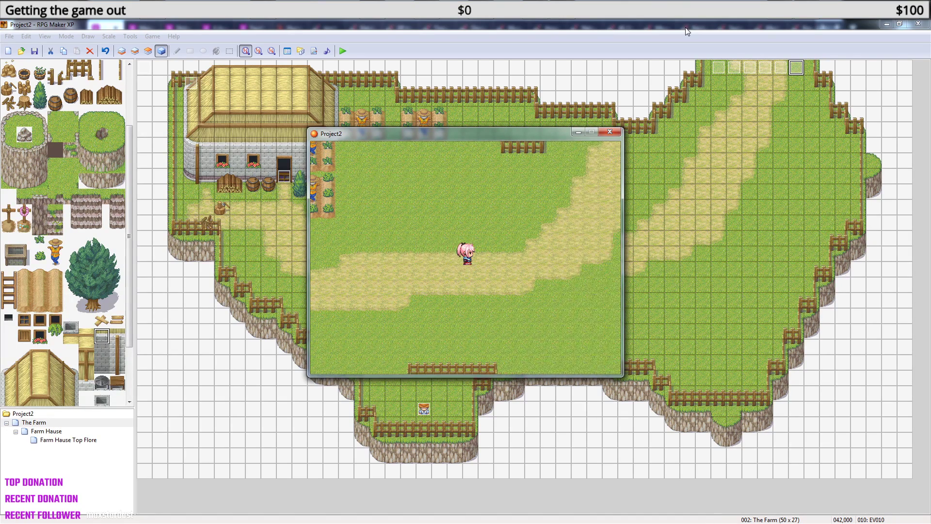
pyautogui.press('Up')
pyautogui.press('Up')
pyautogui.press('Up')
pyautogui.press('Up')
pyautogui.press('Up')
pyautogui.press('Up')
pyautogui.press('Up')
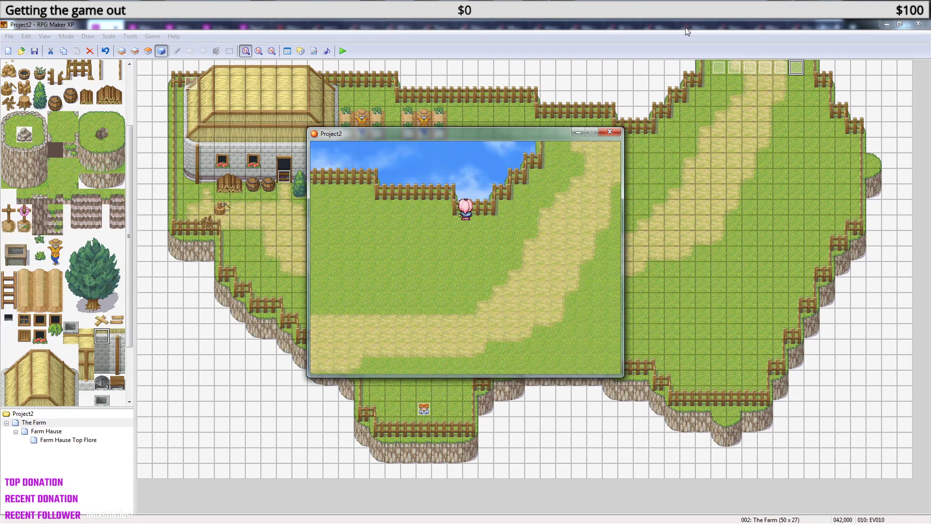
pyautogui.press('Right')
pyautogui.press('Right')
pyautogui.press('Right')
pyautogui.press('Right')
pyautogui.press('Right')
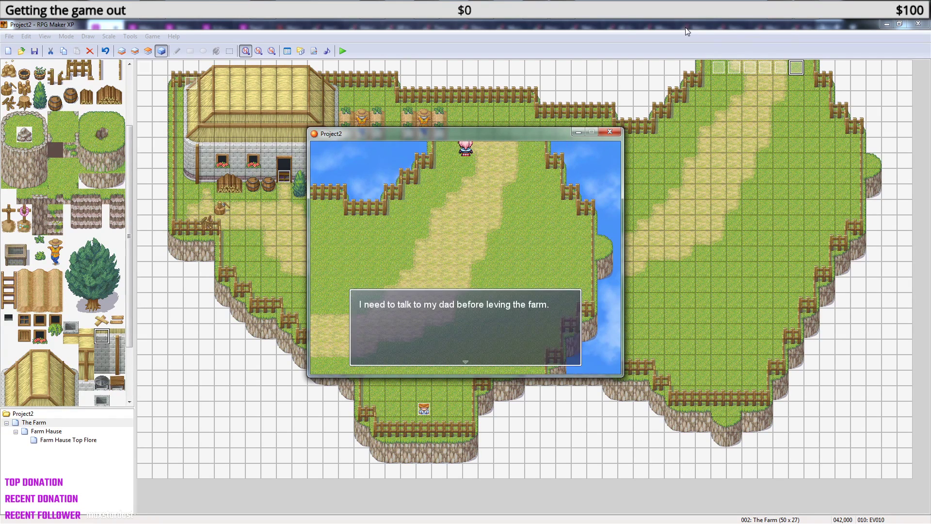
pyautogui.press('Return')
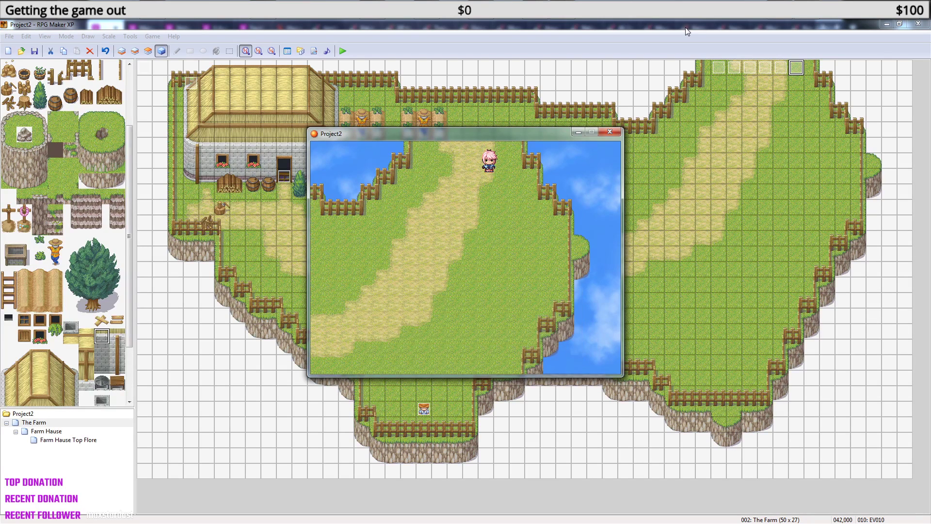
# - Walk the character from the northern exit to the farmer, answer No to his request and dismiss his reply
pyautogui.press('Right')
pyautogui.press('Down')
pyautogui.press('Down')
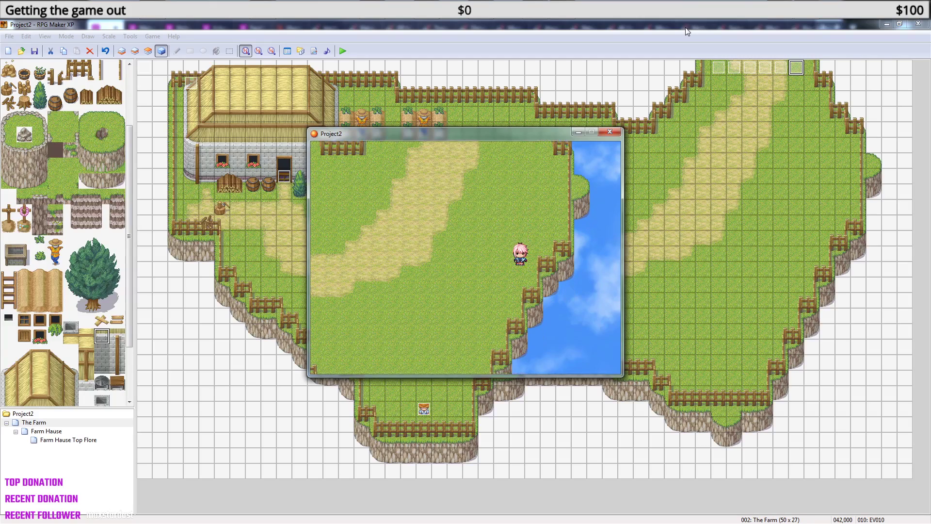
pyautogui.press('Left')
pyautogui.press('Left')
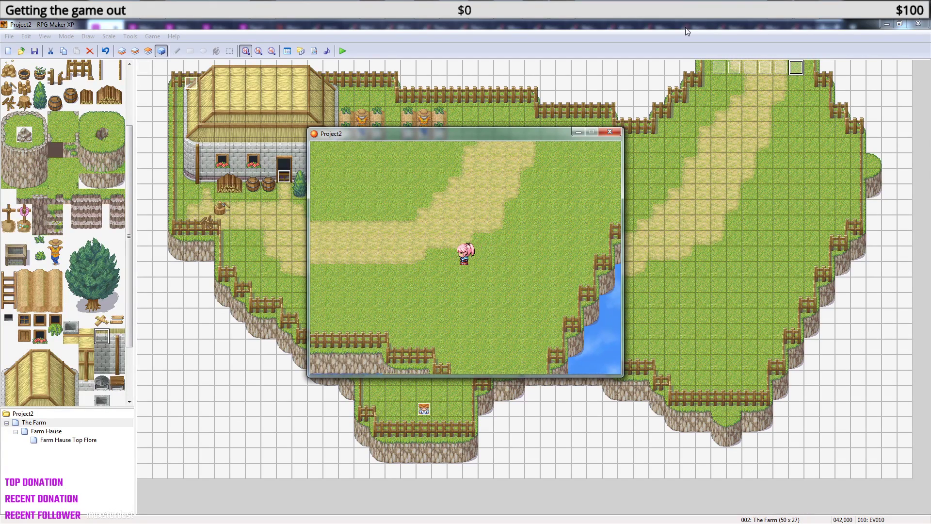
pyautogui.press('Down')
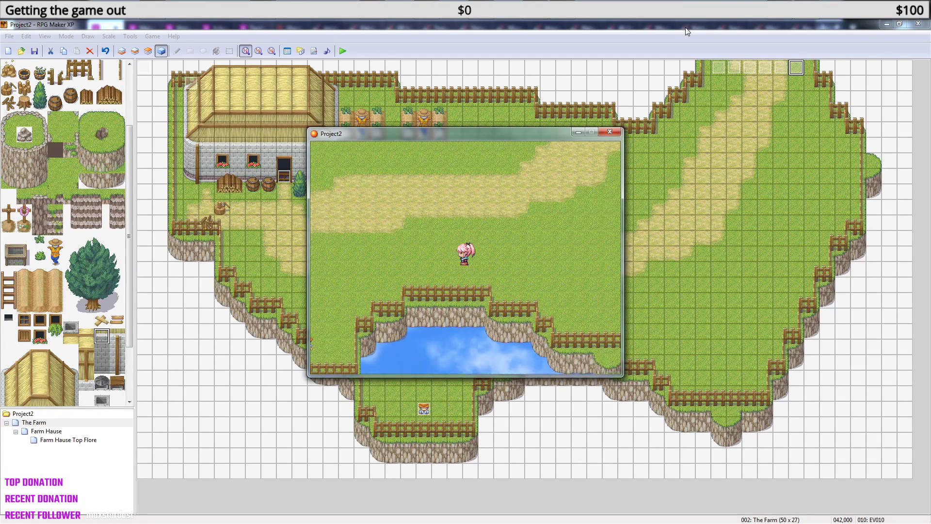
pyautogui.press('Left')
pyautogui.press('Down')
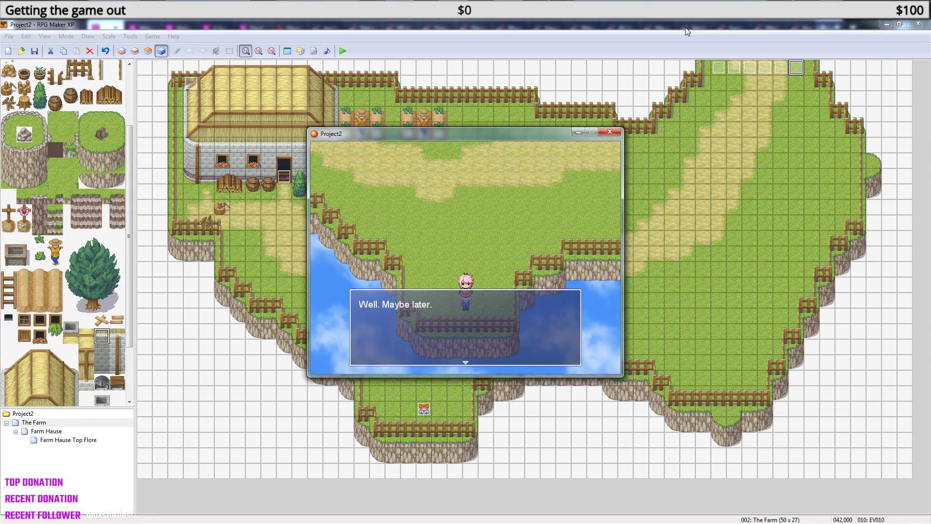
pyautogui.press('Return')
# - Walk the character along the northern fence to the exit to test the block after refusing the farmer's request
pyautogui.press('Right')
pyautogui.press('Up')
pyautogui.press('Up')
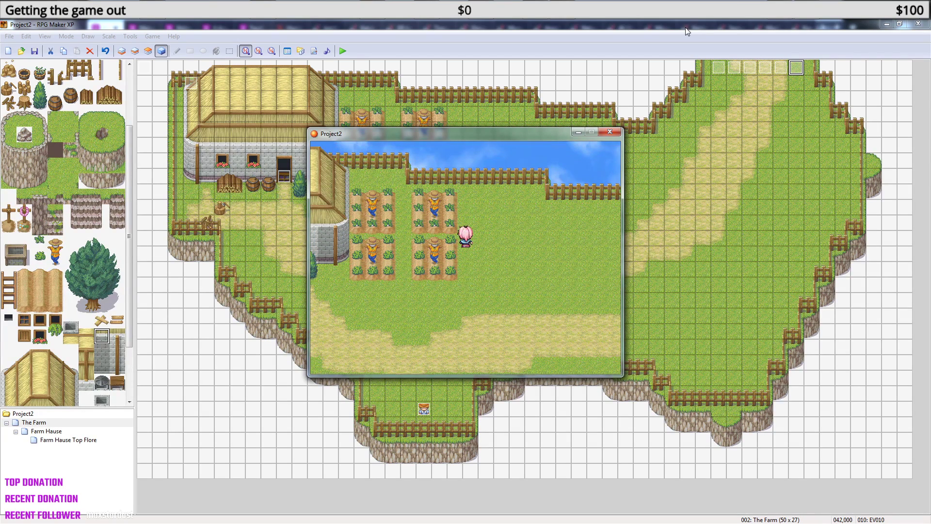
pyautogui.press('Up')
pyautogui.press('Right')
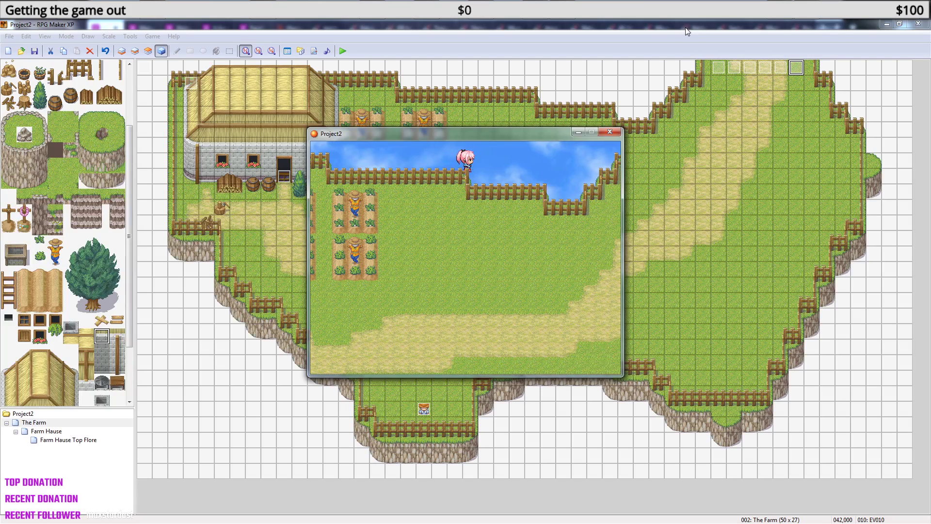
pyautogui.press('Down')
pyautogui.press('Right')
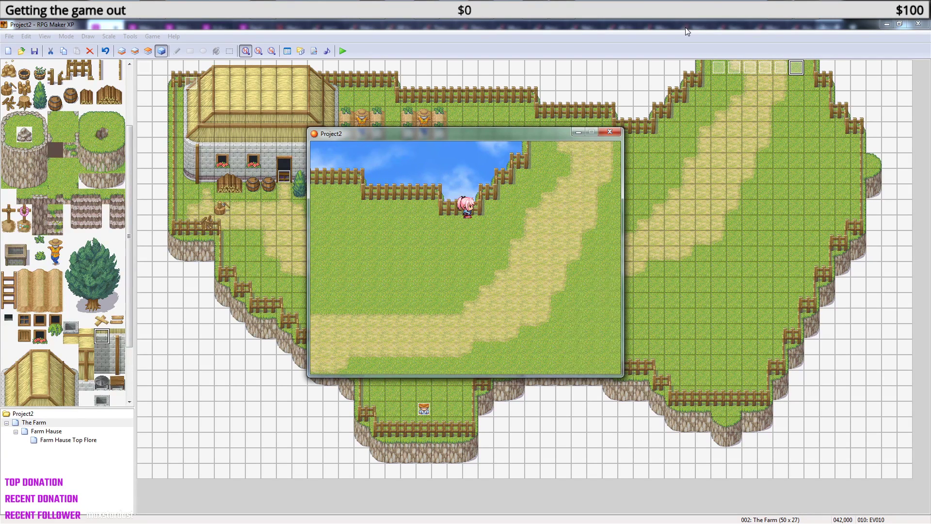
pyautogui.press('Right')
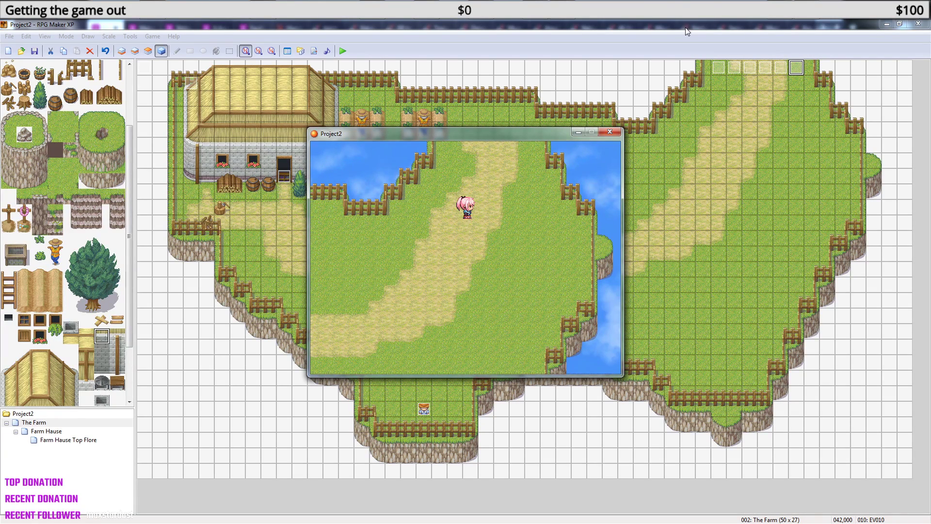
pyautogui.press('Right')
pyautogui.press('Up')
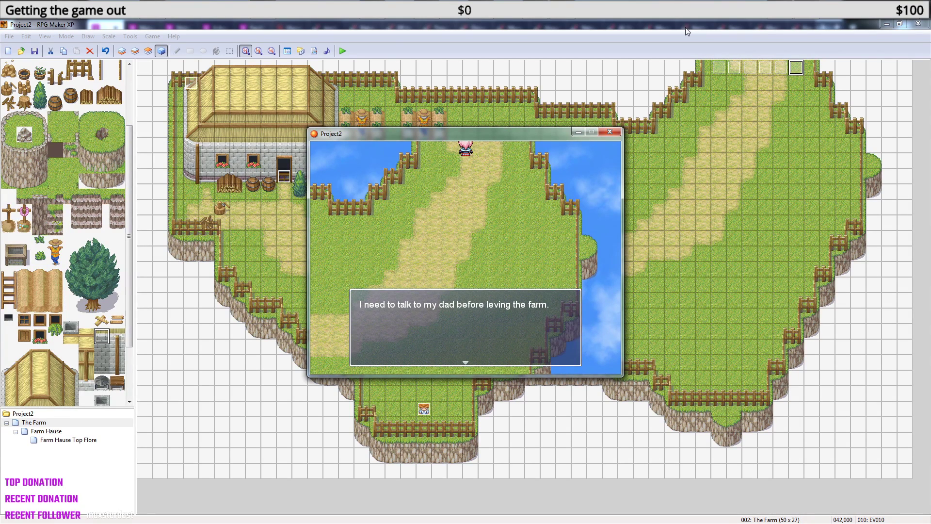
# - Walk the character back past the northern fence and crop beds to the tree stump in front of the farm house
pyautogui.press('Left')
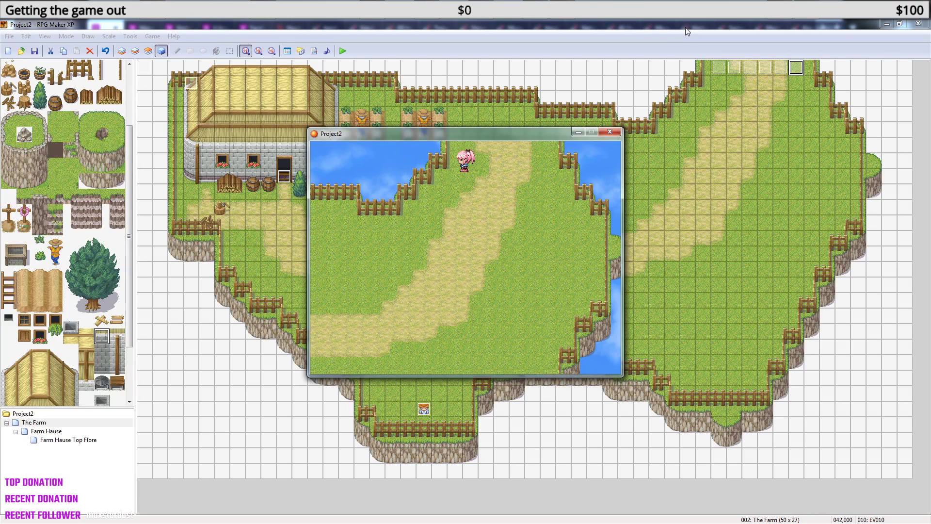
pyautogui.press('Down')
pyautogui.press('Left')
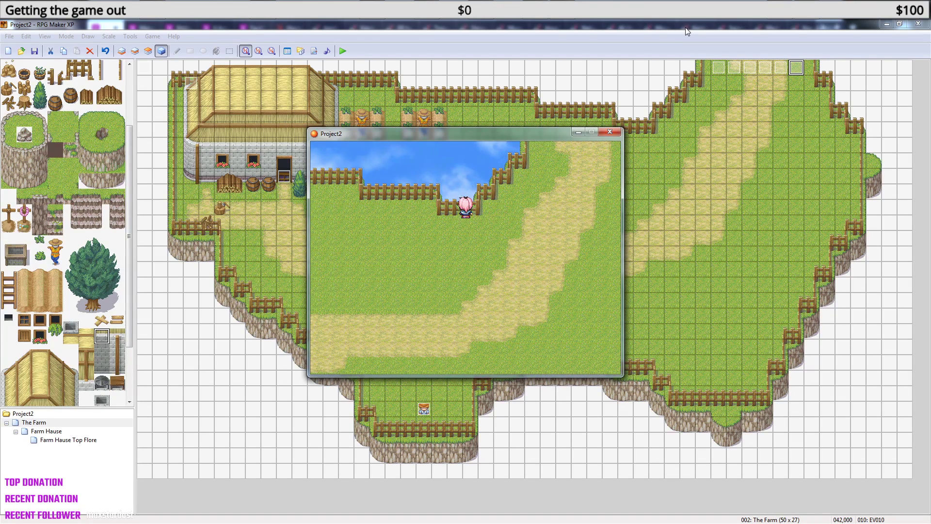
pyautogui.press('Up')
pyautogui.press('Left')
pyautogui.press('Down')
pyautogui.press('Left')
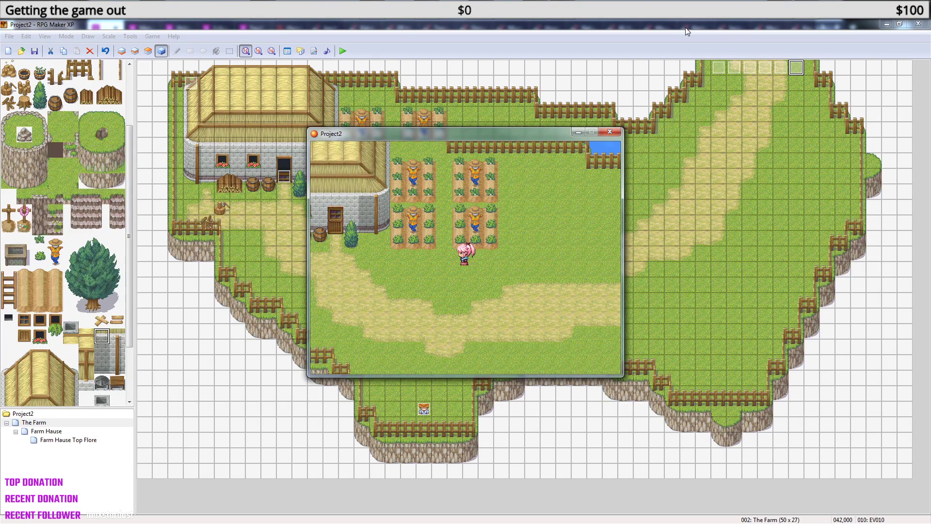
pyautogui.press('Left')
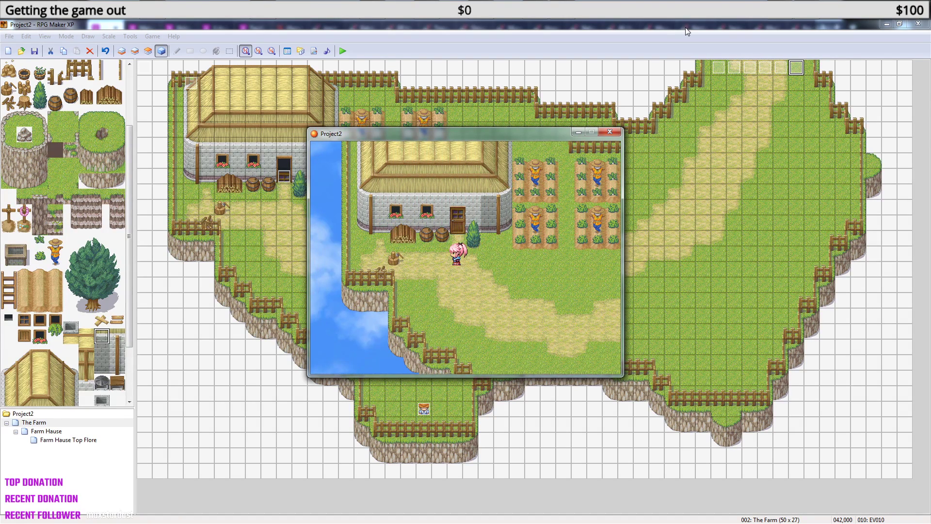
pyautogui.press('Down')
pyautogui.press('Left')
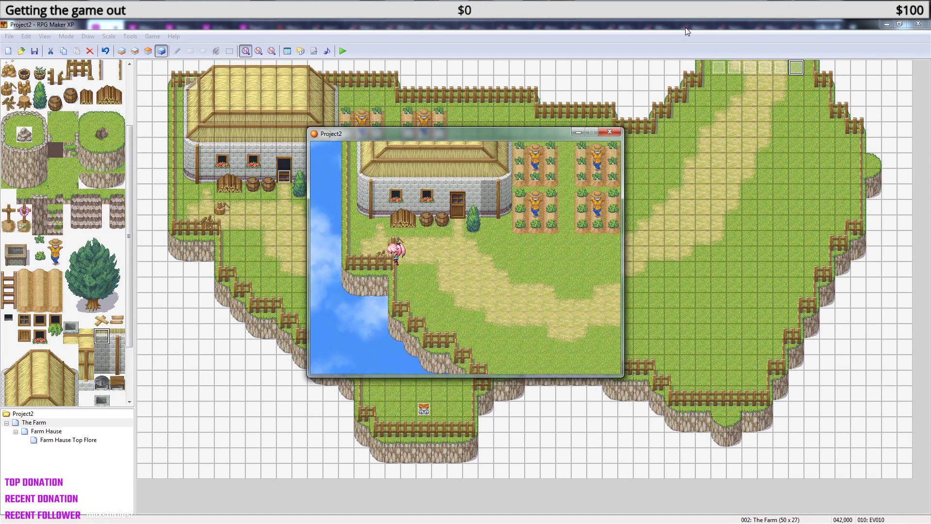
pyautogui.press('Down')
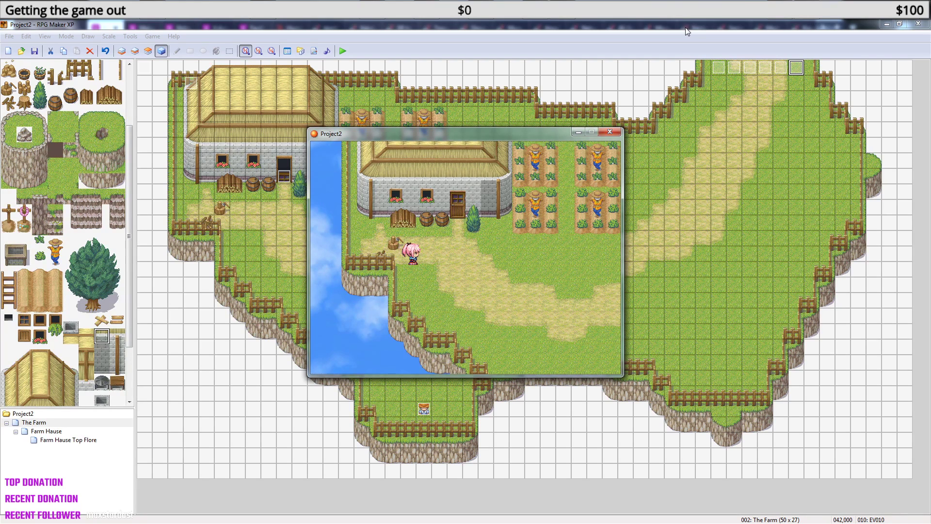
# - Walk the character to the farmer, answer Yes to his request for seeds and dismiss his reply
pyautogui.press('Right')
pyautogui.press('Down')
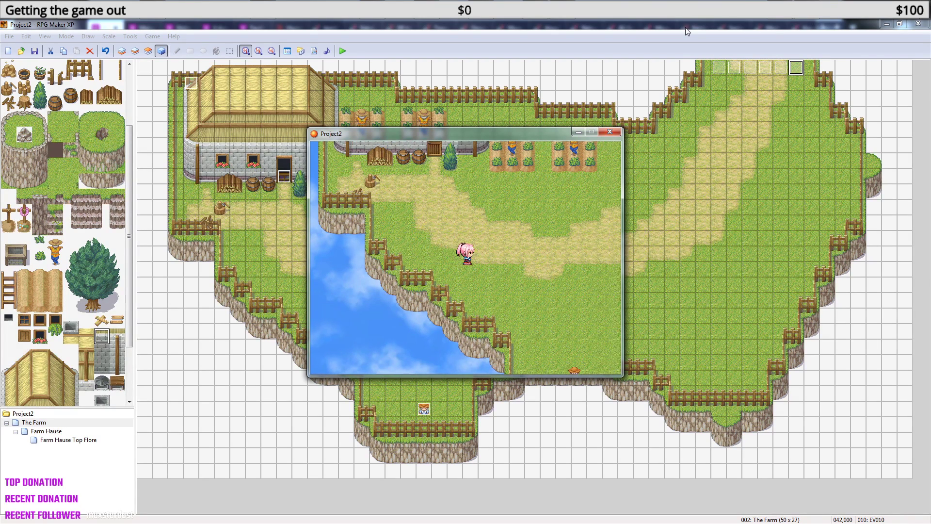
pyautogui.press('Down')
pyautogui.press('Right')
pyautogui.press('Down')
pyautogui.press('Right')
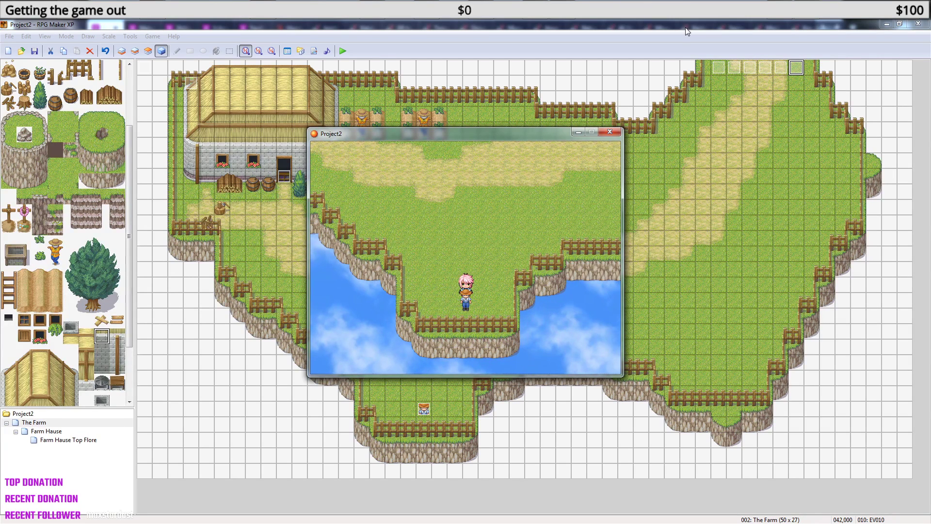
pyautogui.press('space')
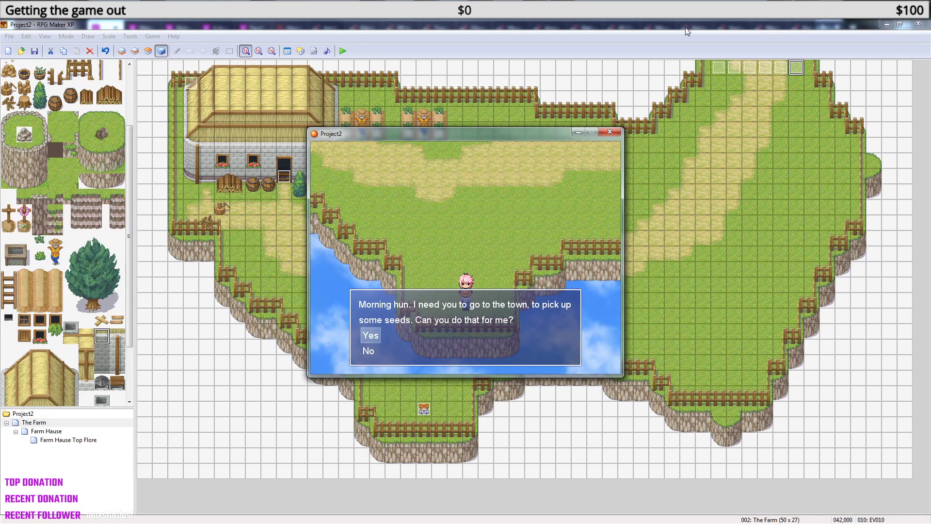
pyautogui.press('space')
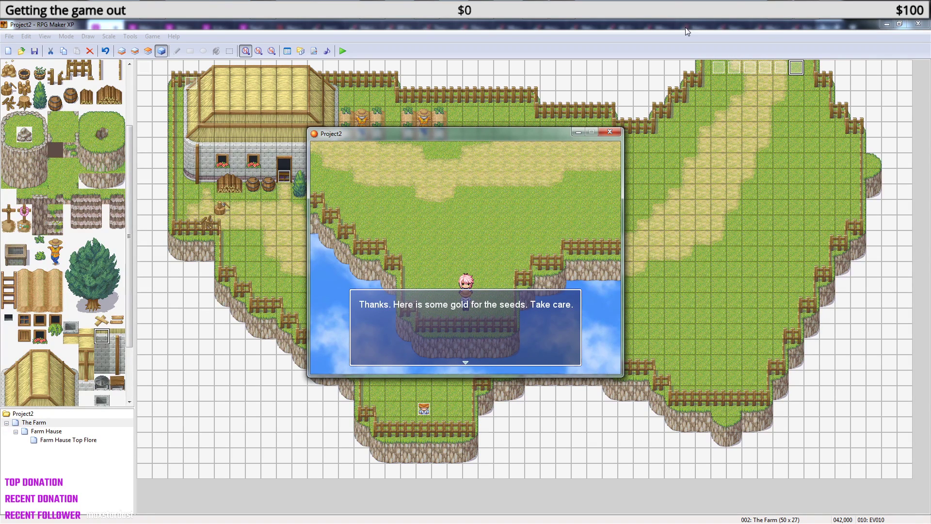
pyautogui.press('space')
# - Walk the character north from the farmer and check the party's gold in the in-game menu
pyautogui.press('Right')
pyautogui.press('Up')
pyautogui.press('Up')
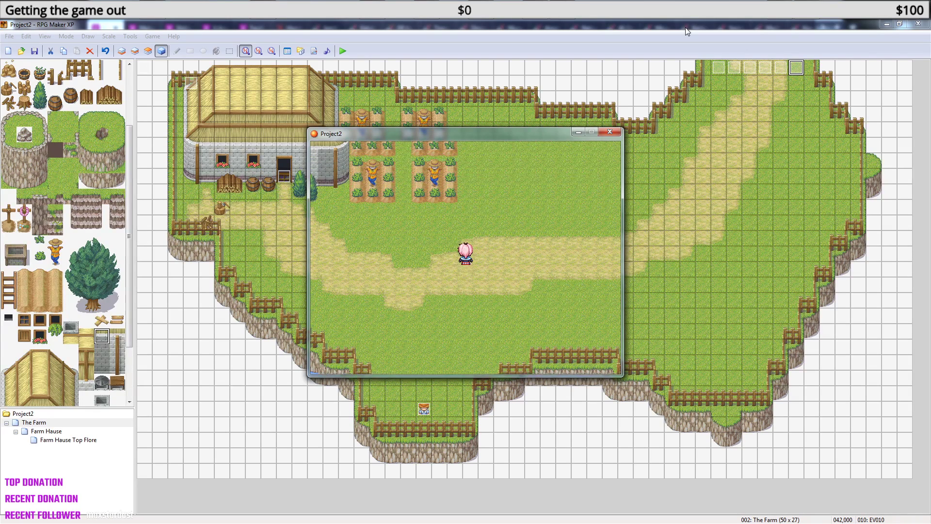
pyautogui.press('Escape')
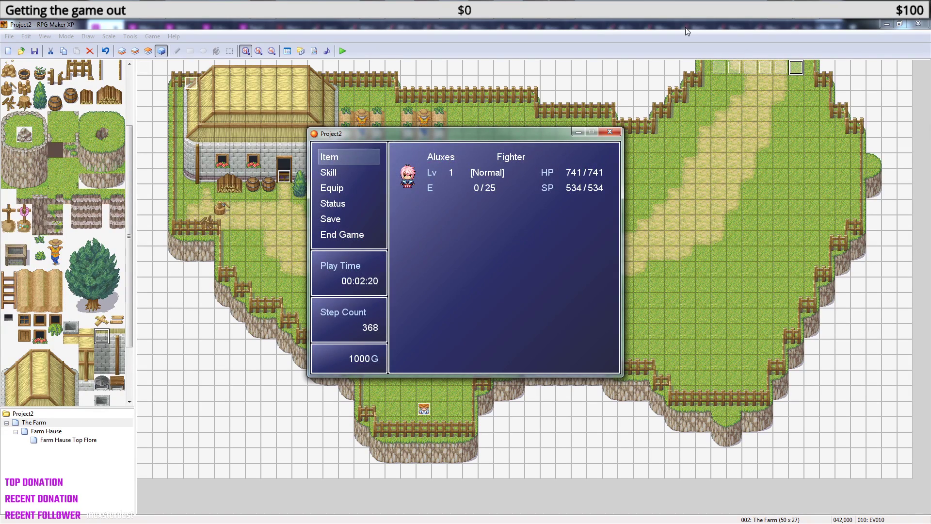
pyautogui.press('Escape')
pyautogui.press('Right')
pyautogui.press('Escape')
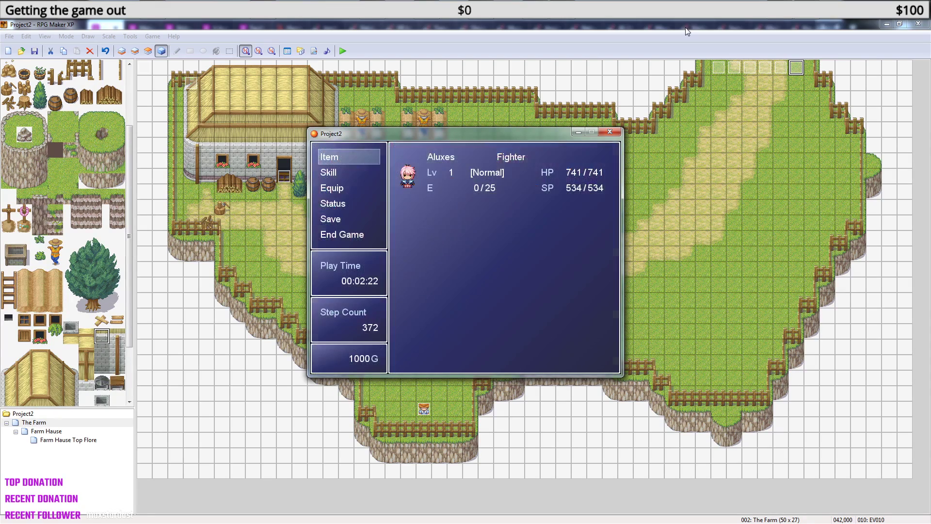
pyautogui.press('Escape')
# - Walk the character to the northern exit to test the block after accepting the request, and dismiss the message
pyautogui.press('Right')
pyautogui.press('Up')
pyautogui.press('Right')
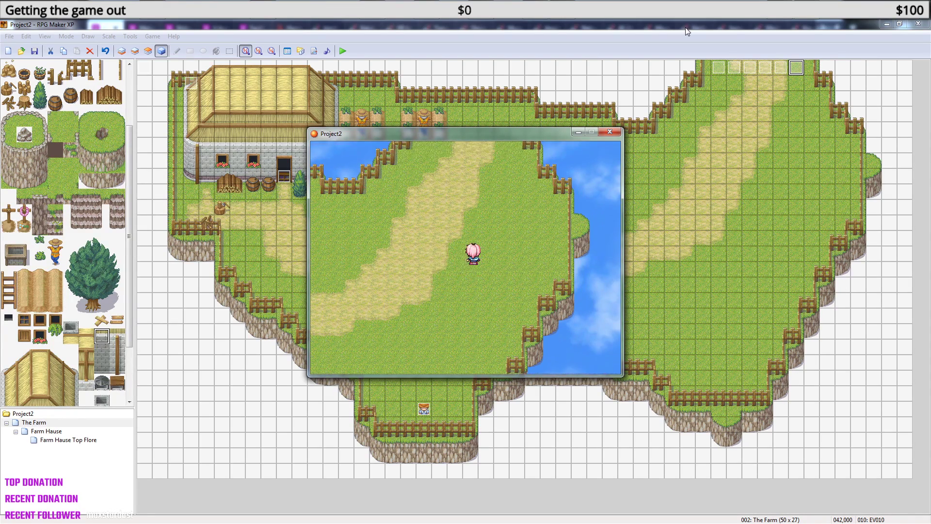
pyautogui.press('Up')
pyautogui.press('Up')
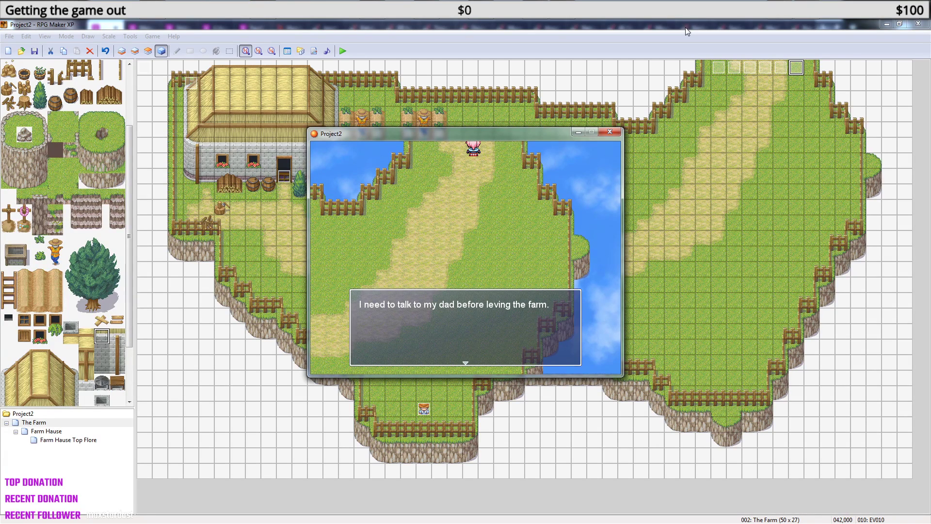
pyautogui.press('Return')
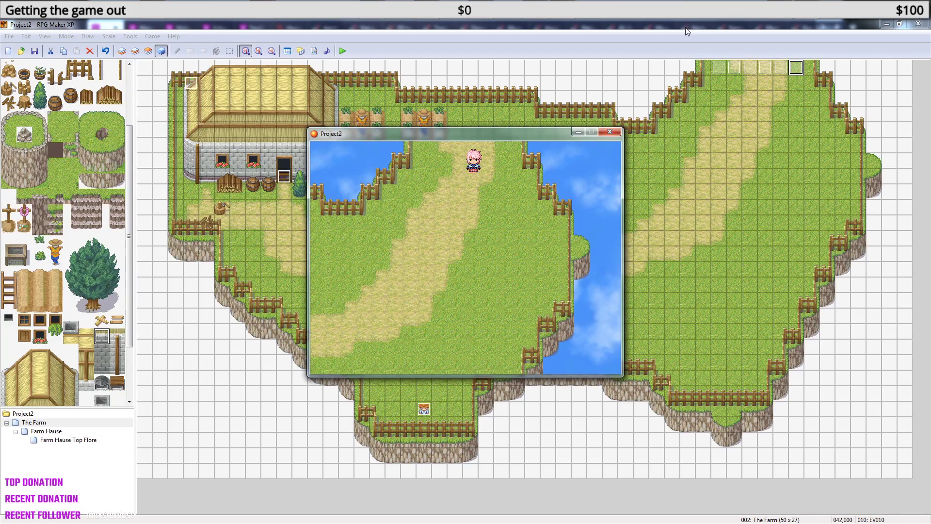
# - End the playtest and make page 2 of exit event EV005 depend on switch 0001: Leave farm instead of self switch A
pyautogui.click(610, 132)
pyautogui.doubleClick(718, 68)
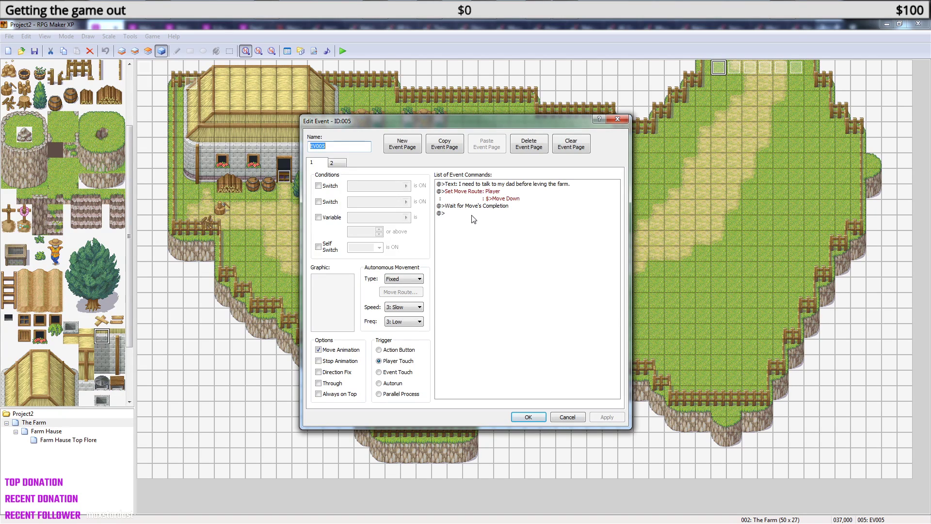
pyautogui.click(339, 164)
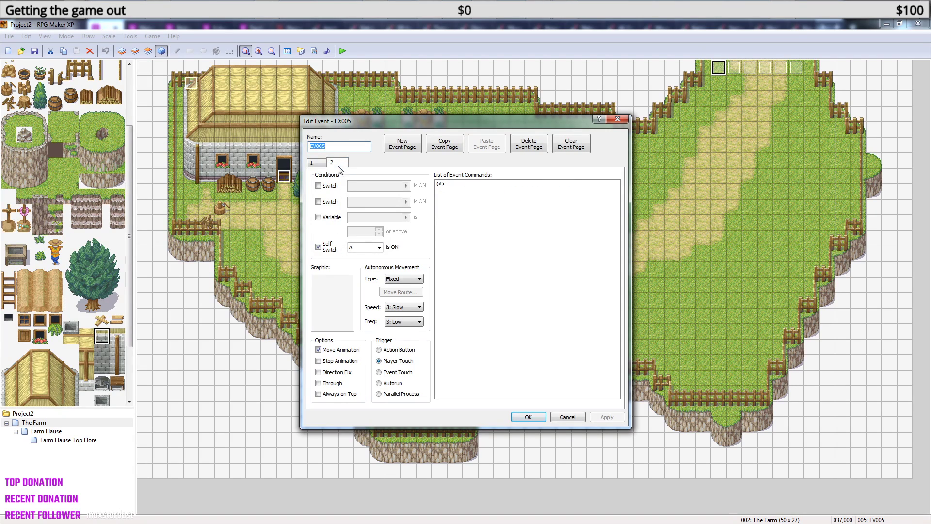
pyautogui.click(318, 246)
pyautogui.click(318, 187)
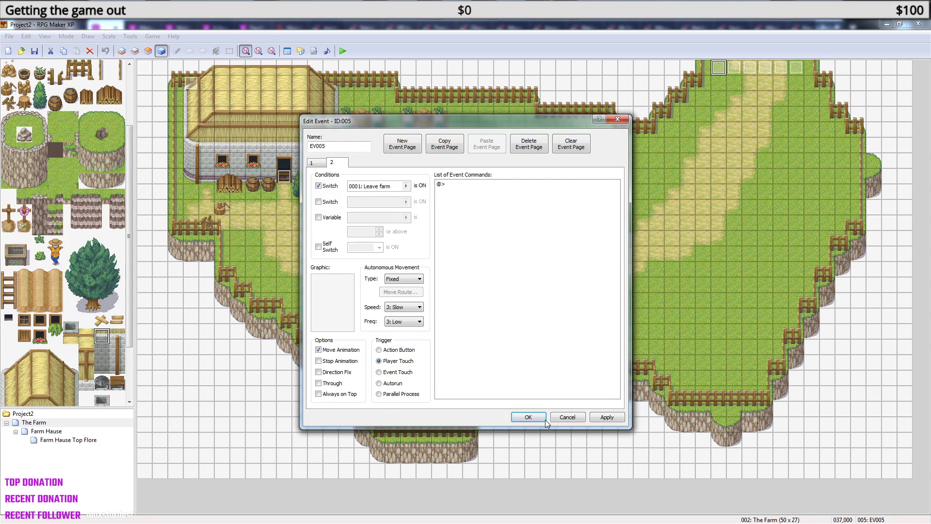
pyautogui.click(528, 417)
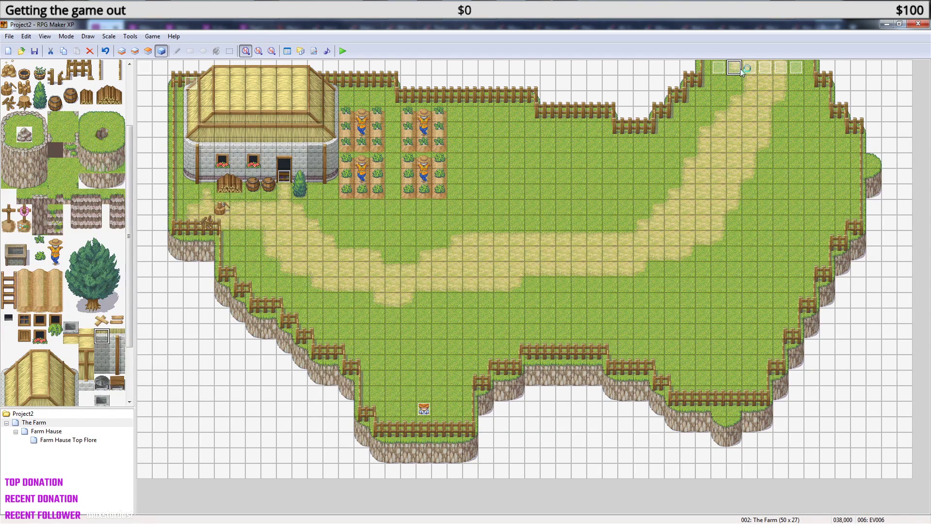
# - Delete the five old exit events EV006 to EV010 beside EV005
pyautogui.press('Delete')
pyautogui.press('Right')
pyautogui.press('Delete')
pyautogui.press('Right')
pyautogui.press('Delete')
pyautogui.press('Right')
pyautogui.press('Delete')
pyautogui.press('Right')
pyautogui.press('Delete')
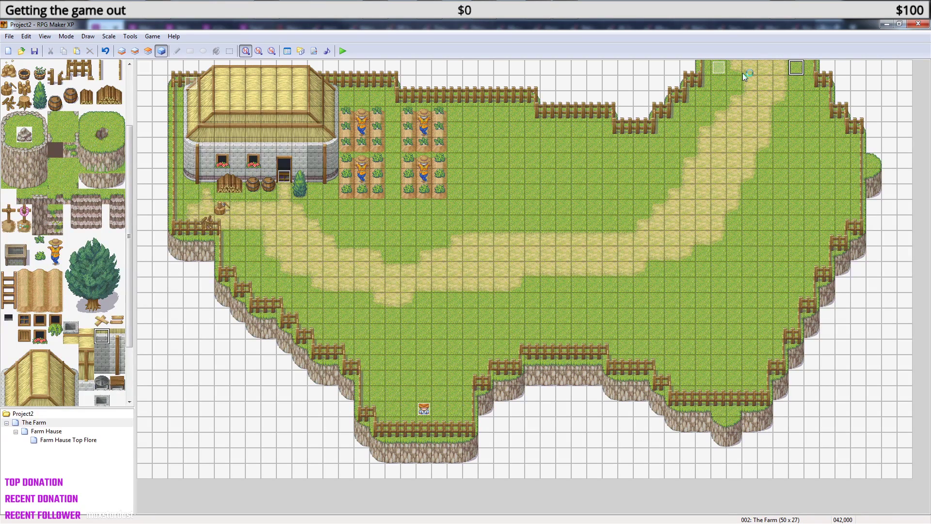
# - Copy the corrected event EV005 into the five empty tiles across the northern exit
pyautogui.click(723, 71)
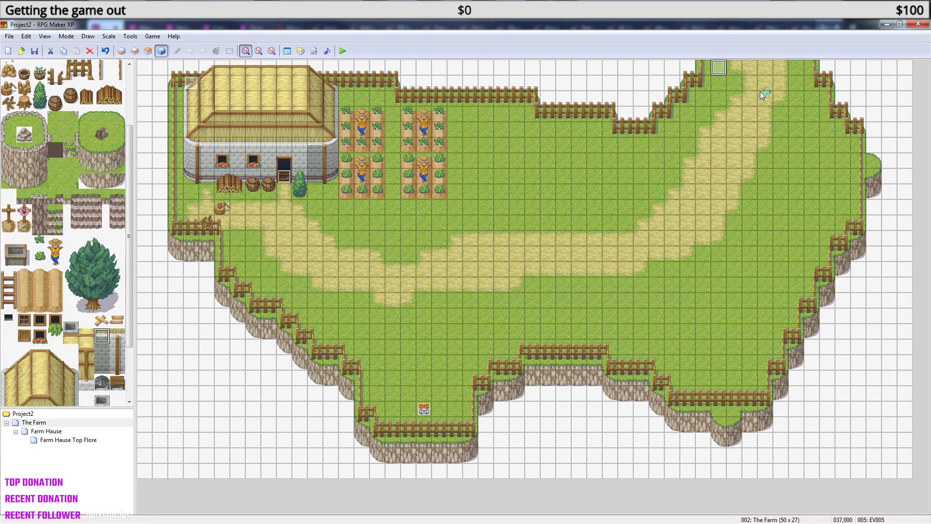
pyautogui.press('Delete')
pyautogui.press('Right')
pyautogui.press('Right')
pyautogui.press('Right')
pyautogui.press('Right')
pyautogui.press('Right')
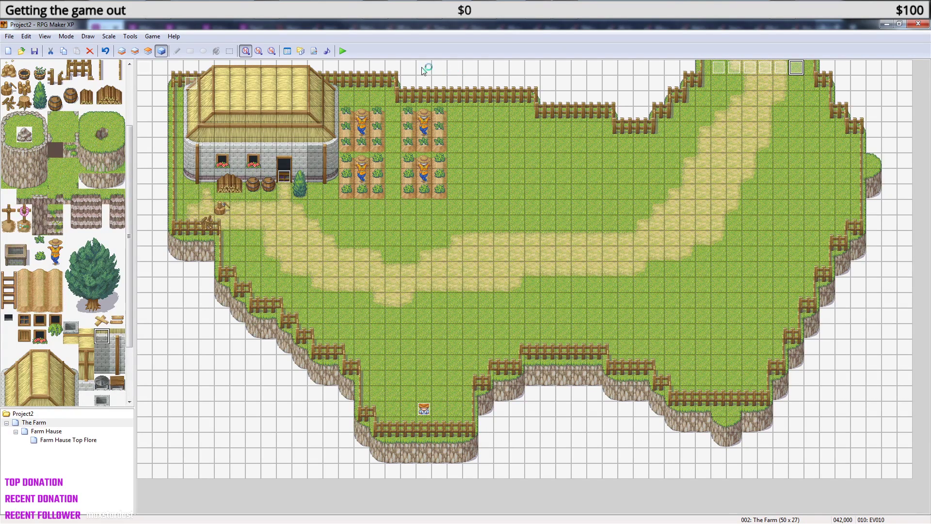
pyautogui.click(343, 50)
pyautogui.click(425, 298)
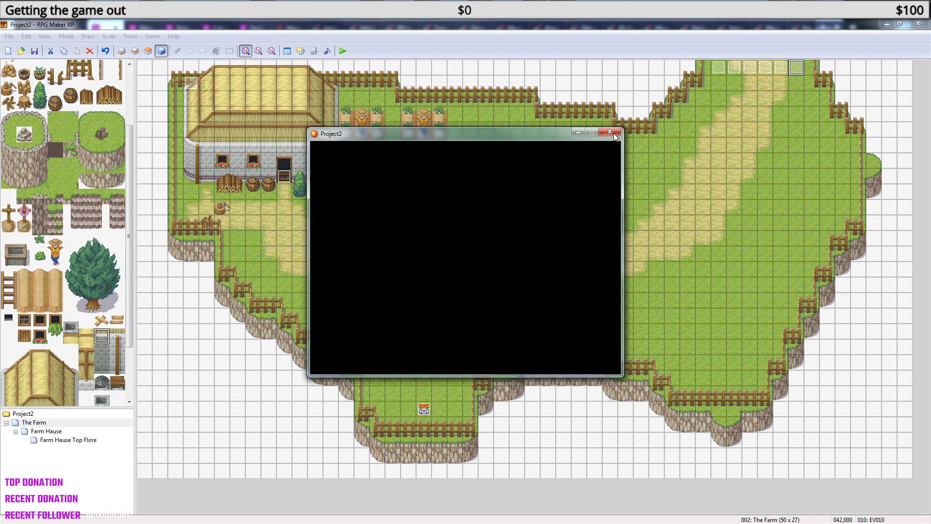
pyautogui.click(613, 132)
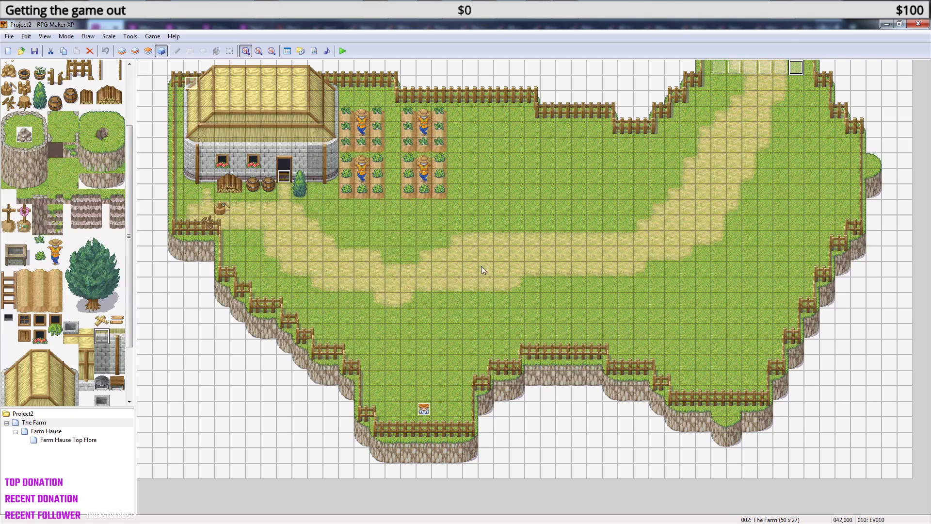
# - Add a Change Gold command of +100 to the Yes branch of the farmer's event EV003
pyautogui.doubleClick(423, 411)
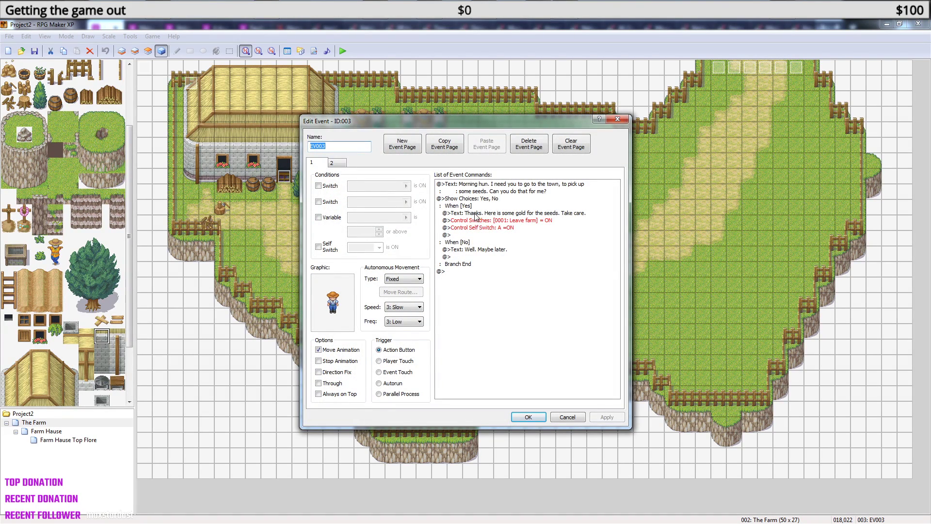
pyautogui.click(464, 235)
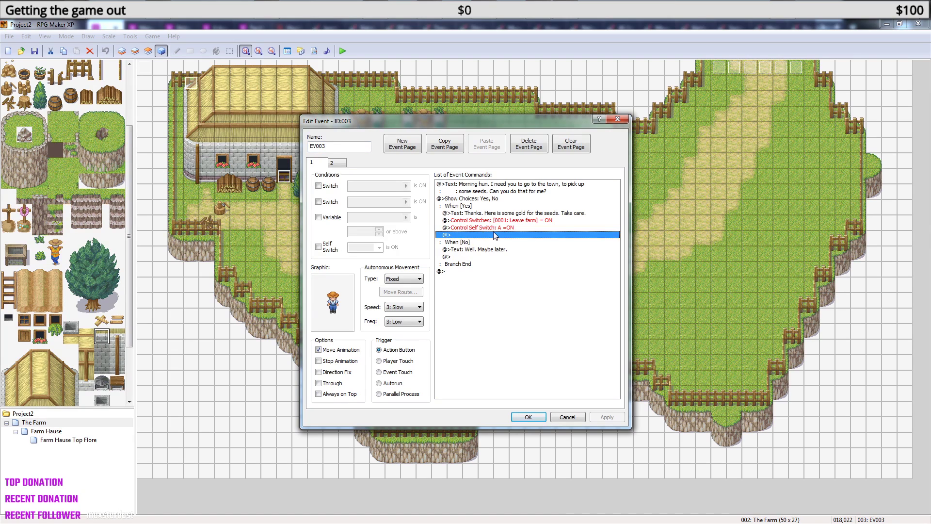
pyautogui.rightClick(498, 237)
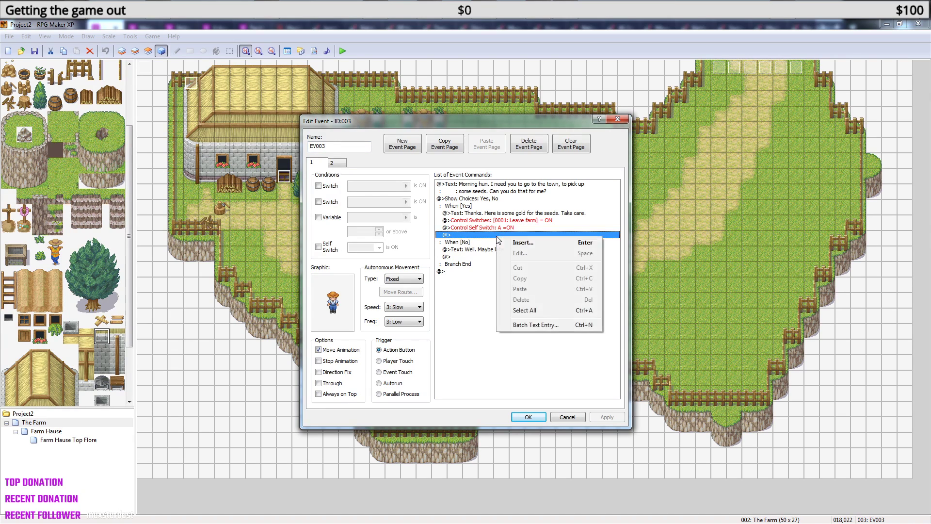
pyautogui.click(523, 243)
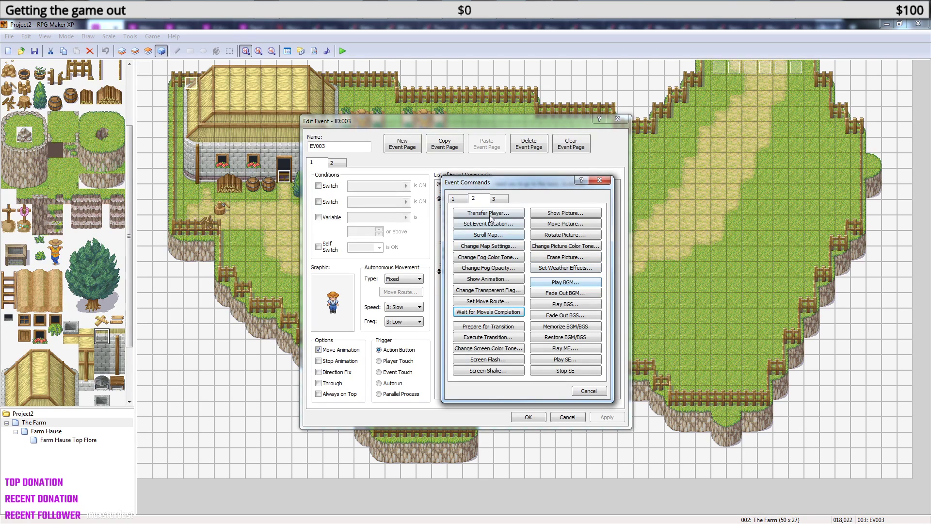
pyautogui.click(455, 200)
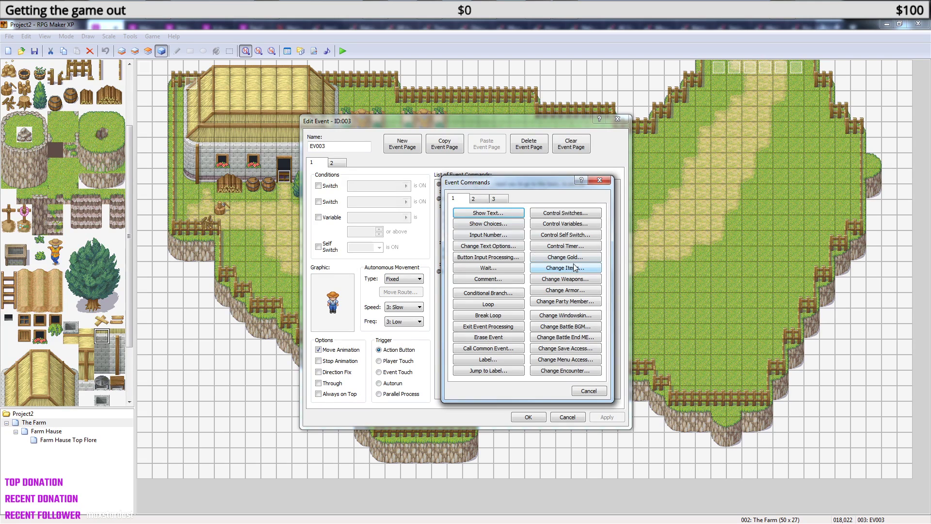
pyautogui.click(566, 257)
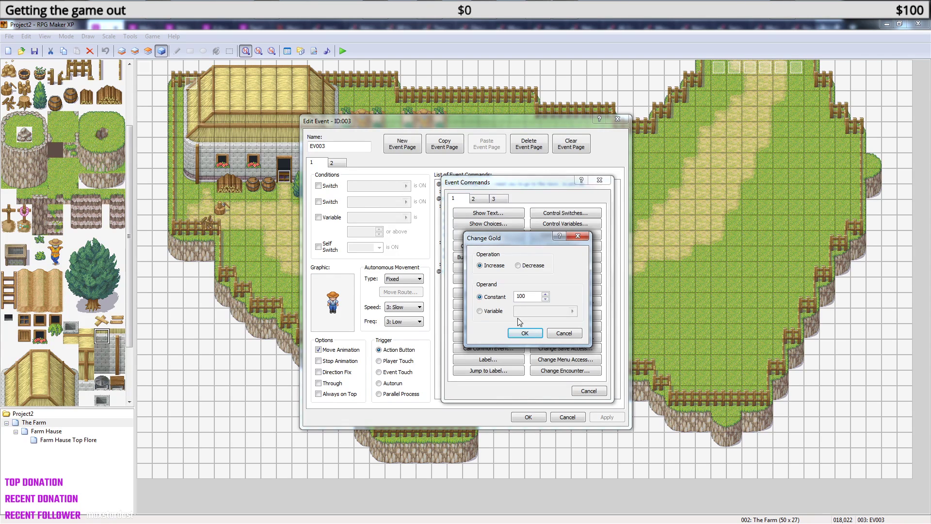
pyautogui.click(525, 334)
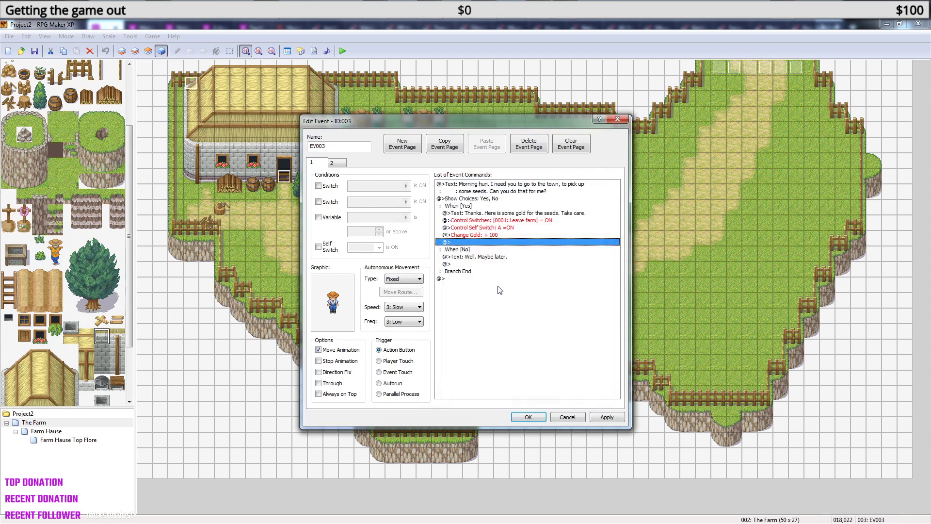
# - Add the message "You got 100G from your dad to pay for the seeds." after the gold change and save the event
pyautogui.rightClick(483, 246)
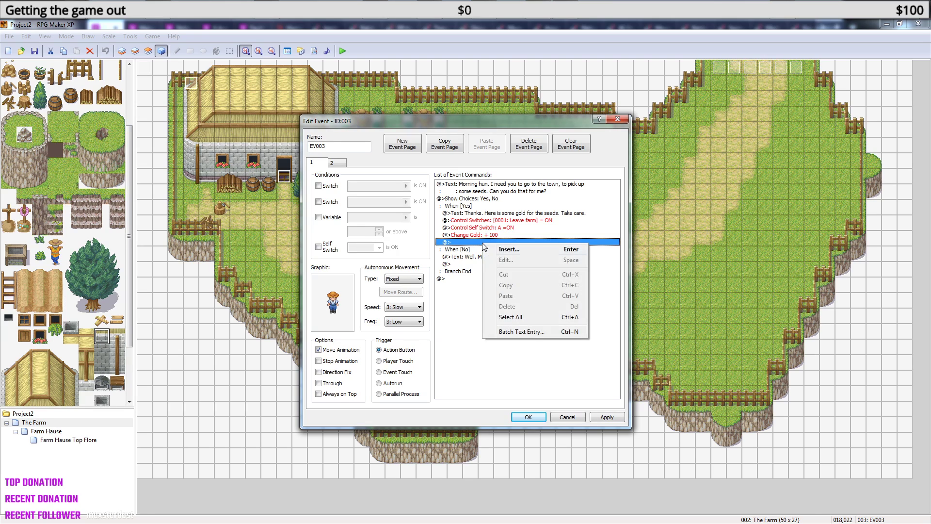
pyautogui.click(508, 249)
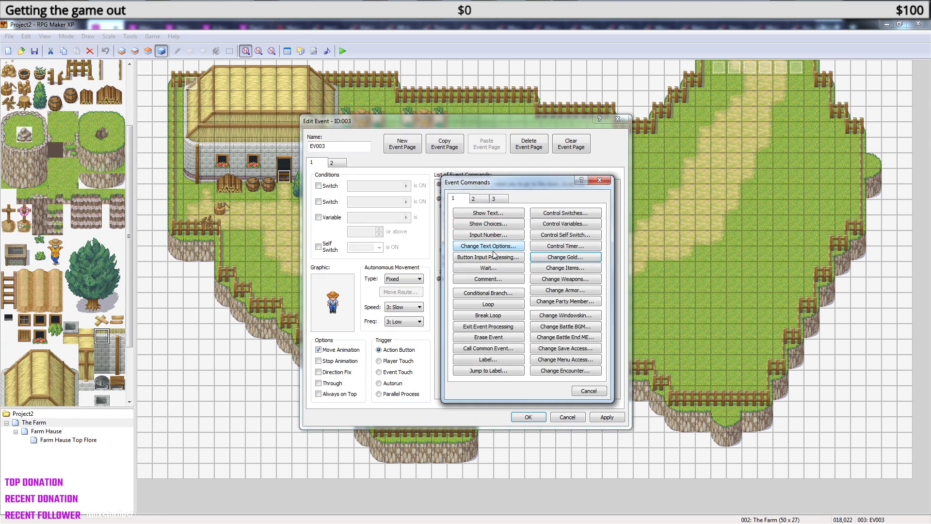
pyautogui.click(487, 213)
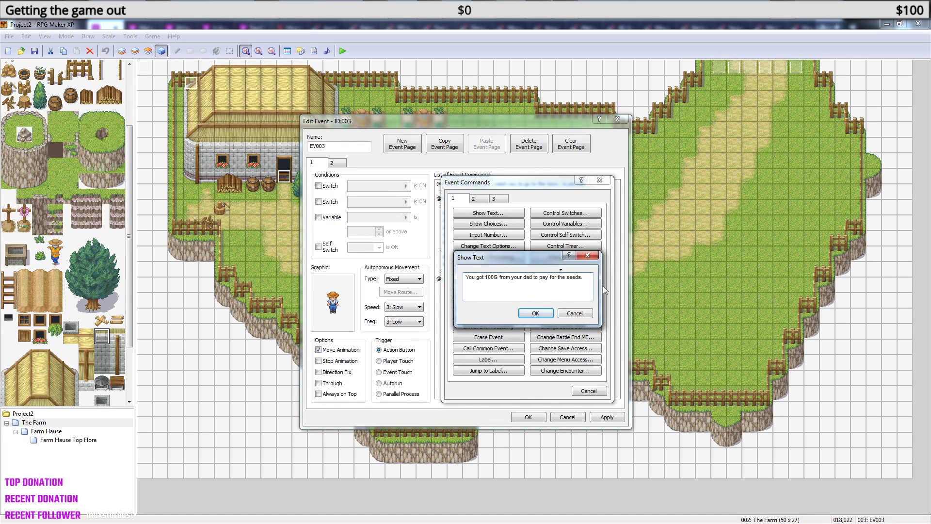
pyautogui.click(536, 314)
pyautogui.click(521, 420)
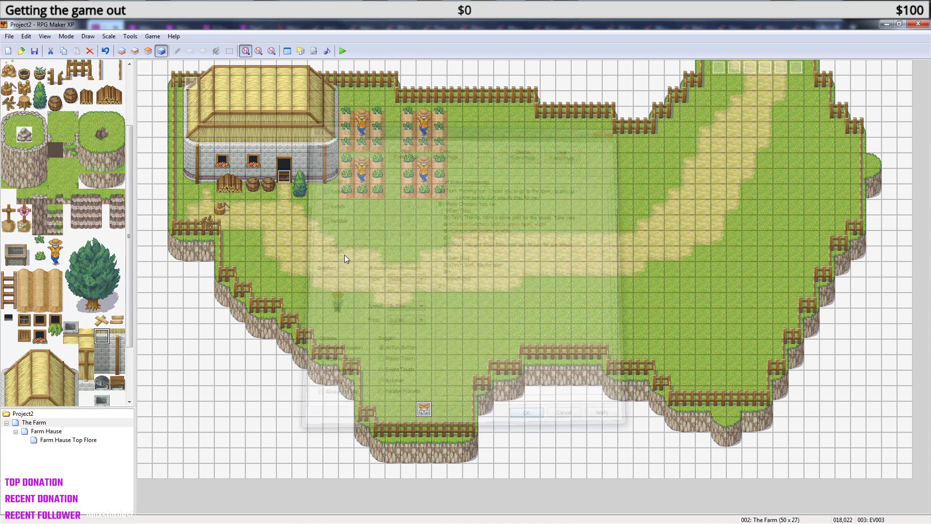
# - Save the project changes, start a playtest, and continue from the saved game
pyautogui.click(347, 50)
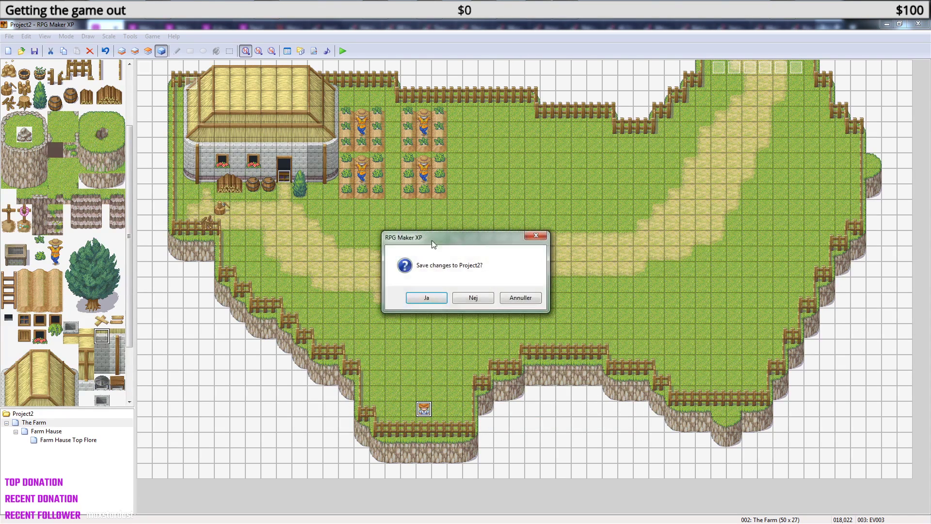
pyautogui.click(427, 297)
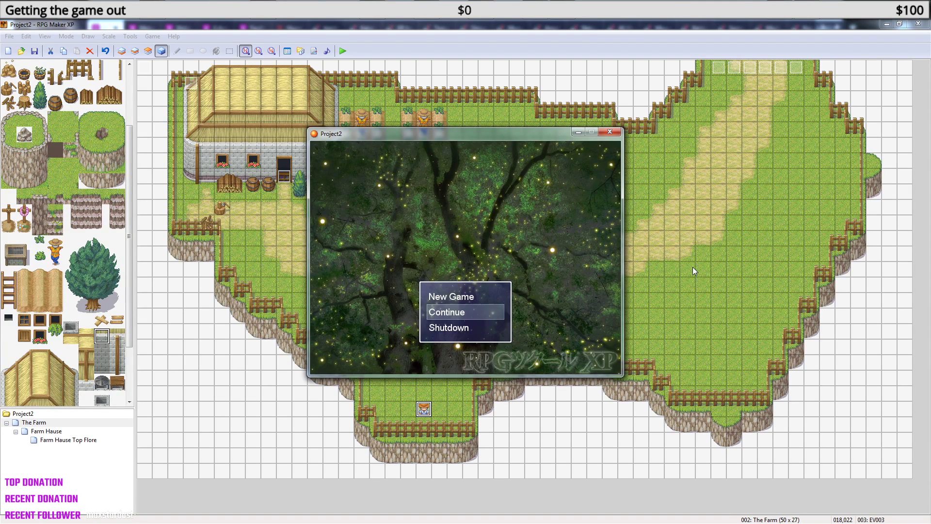
pyautogui.press('Return')
pyautogui.press('Return')
# - Walk the character through the farmhouse's ground floor and out of the front door
pyautogui.press('Right')
pyautogui.press('Down')
pyautogui.press('Down')
pyautogui.press('Down')
pyautogui.press('Down')
pyautogui.press('Down')
pyautogui.press('Down')
pyautogui.press('Right')
pyautogui.press('Right')
pyautogui.press('Right')
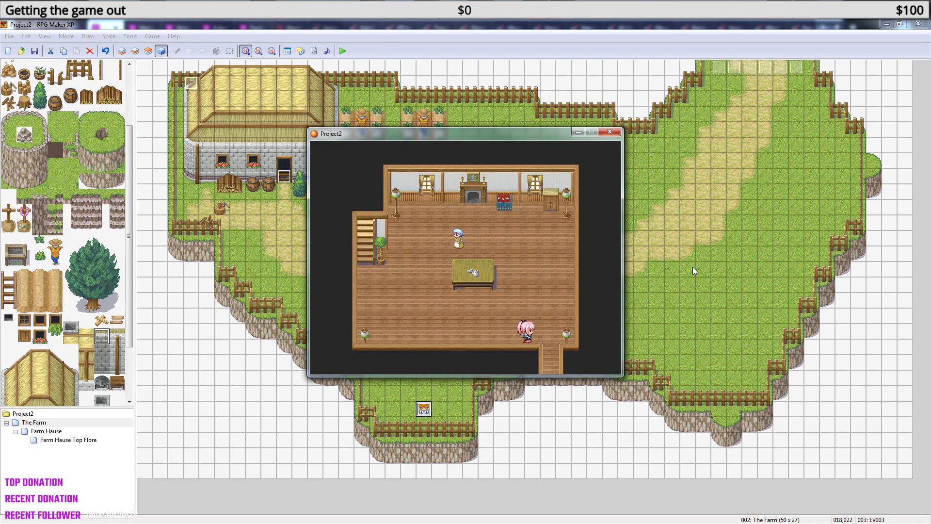
pyautogui.press('Down')
pyautogui.press('Down')
pyautogui.press('Down')
pyautogui.press('Down')
pyautogui.press('Down')
pyautogui.press('Down')
pyautogui.press('Down')
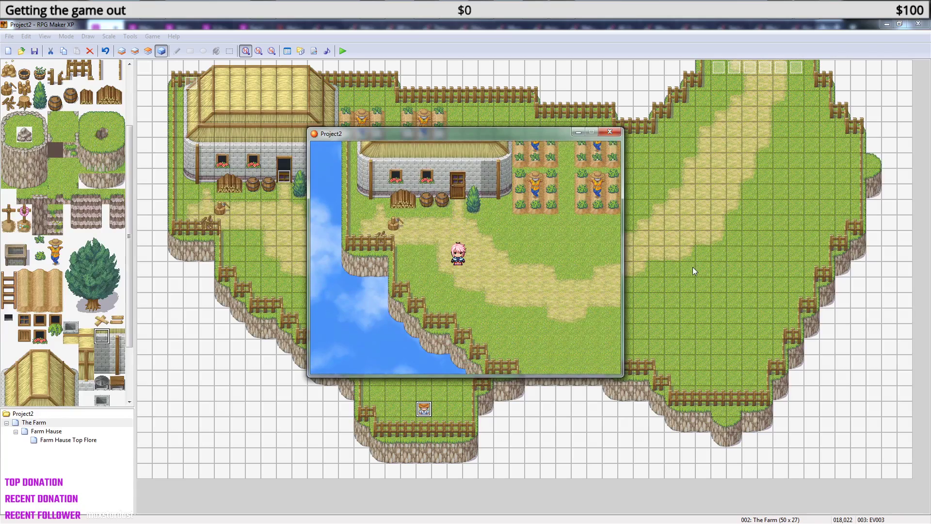
# - Walk the character across the farm to the farmer at the southern fence
pyautogui.press('Down')
pyautogui.press('Down')
pyautogui.press('Down')
pyautogui.press('Down')
pyautogui.press('Down')
pyautogui.press('Down')
pyautogui.press('Down')
pyautogui.press('Down')
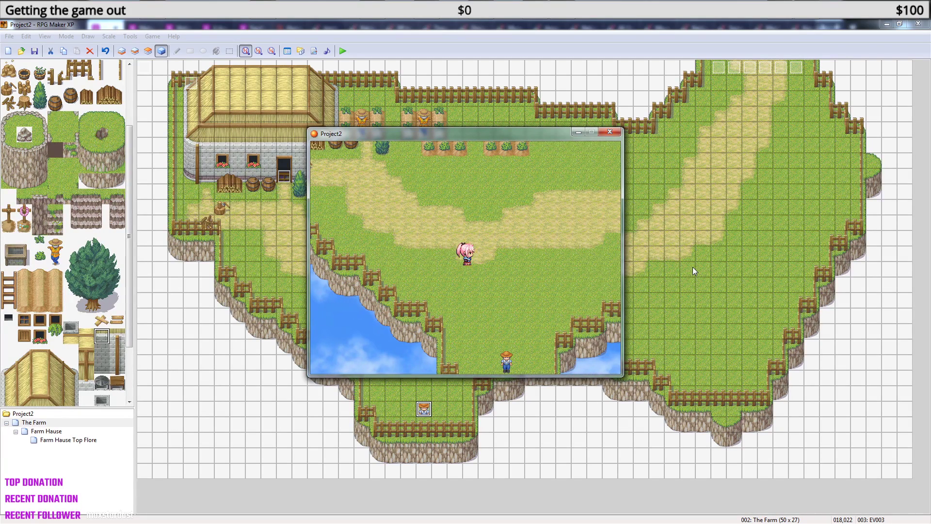
pyautogui.press('Down')
pyautogui.press('Down')
pyautogui.press('Down')
pyautogui.press('Down')
pyautogui.press('Down')
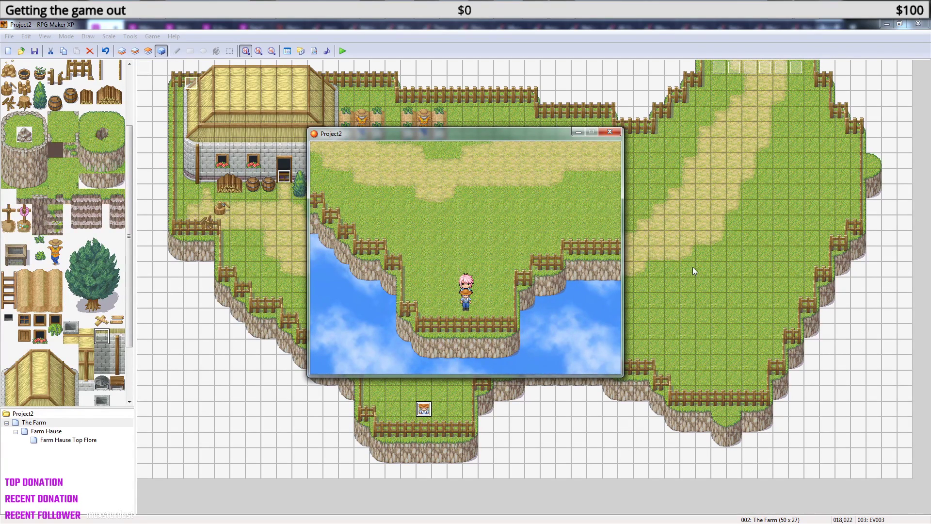
# - Test both answers to the farmer's request, declining first and accepting on the second talk, and dismiss the gold message
pyautogui.press('Return')
pyautogui.press('Return')
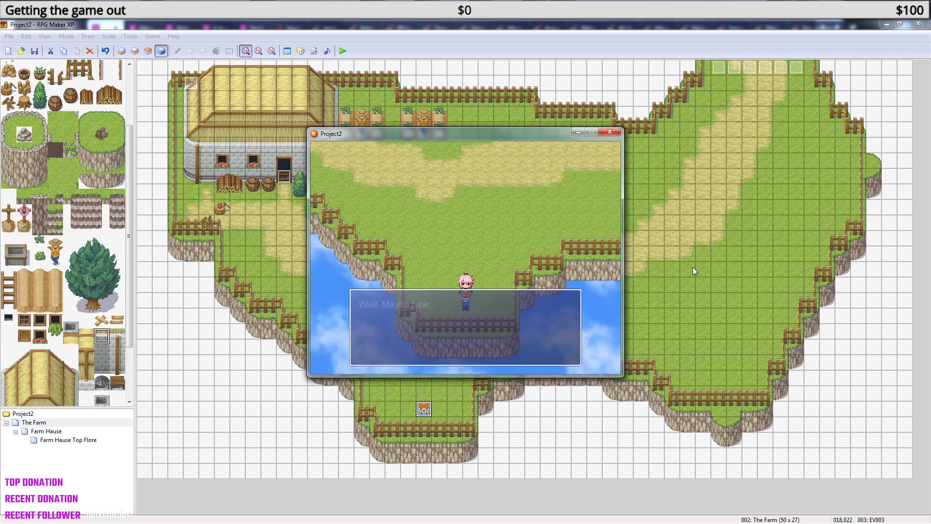
pyautogui.press('Escape')
pyautogui.press('Escape')
pyautogui.press('Return')
pyautogui.press('Return')
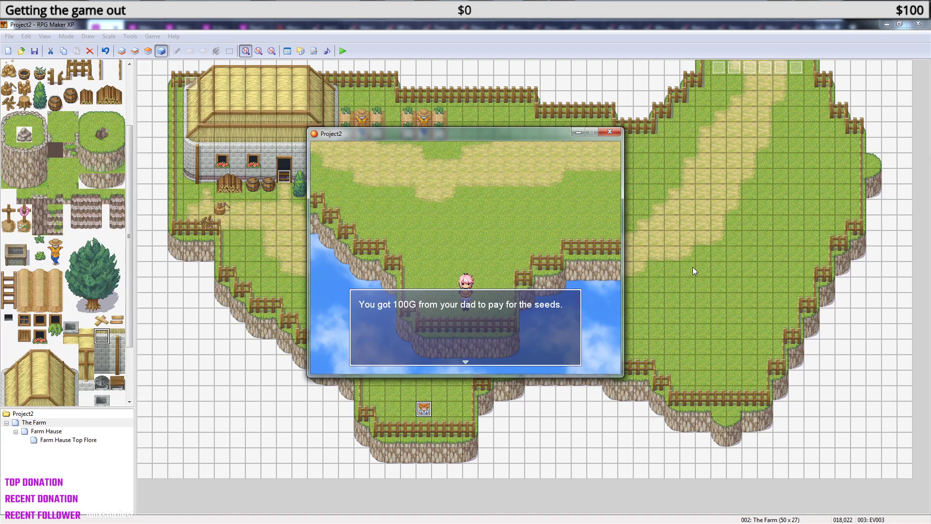
pyautogui.press('Return')
# - Check the party's gold in the game's status menu, and talk to the farmer once more
pyautogui.press('Escape')
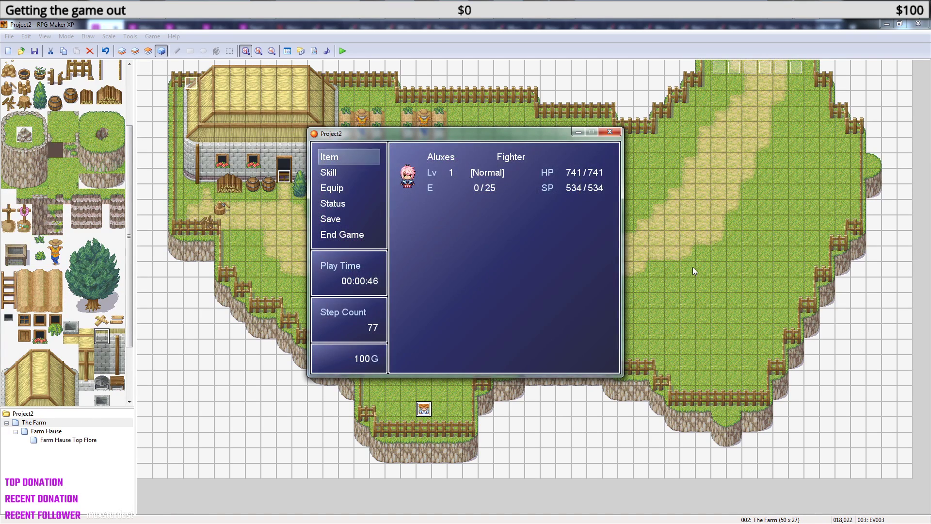
pyautogui.press('Escape')
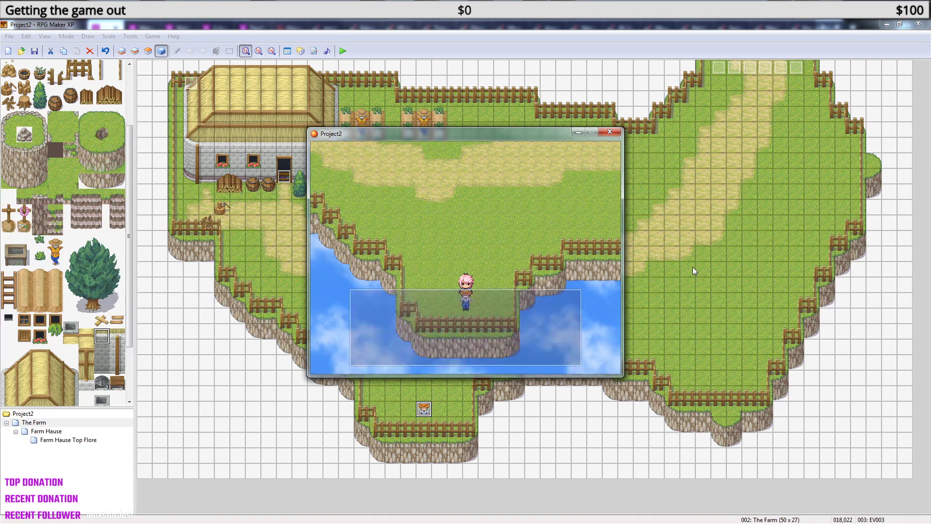
pyautogui.press('Return')
# - Walk the character along the dirt path towards the northern exit to test leaving the farm
pyautogui.press('Up')
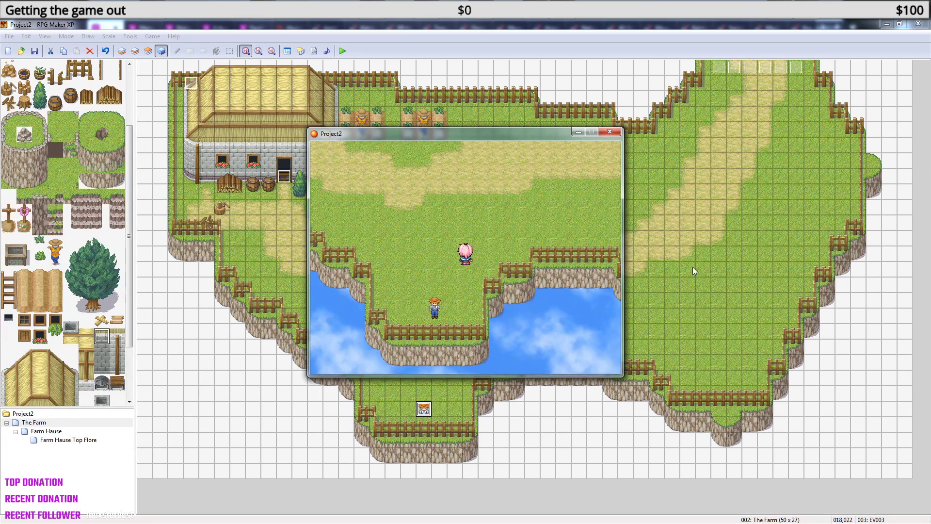
pyautogui.press('Right')
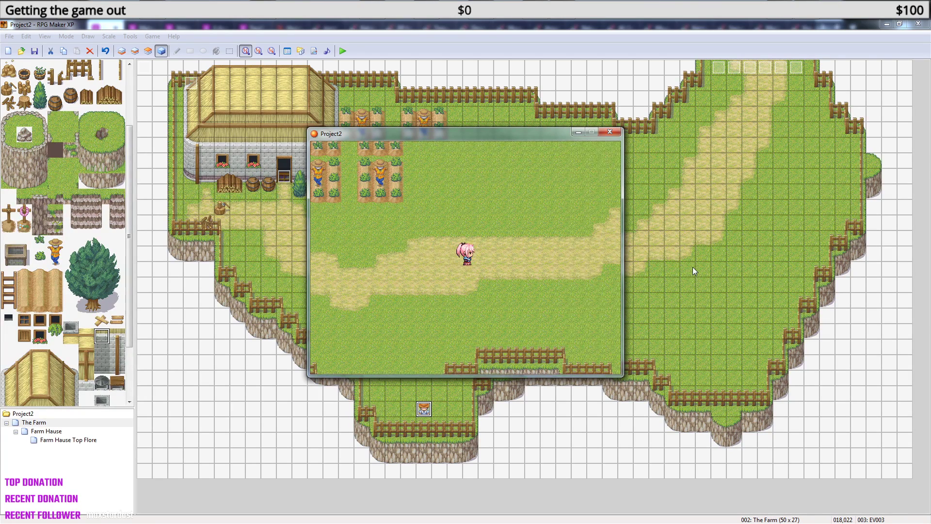
pyautogui.press('Right')
pyautogui.press('Up')
pyautogui.press('Left')
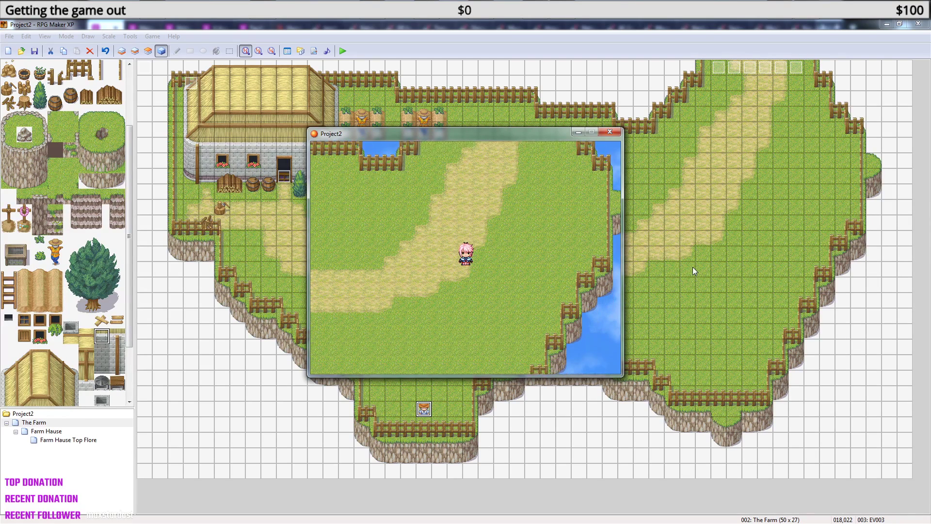
# - Walk the character back across the farm, in between the crop fields, and into the farmhouse
pyautogui.press('Down')
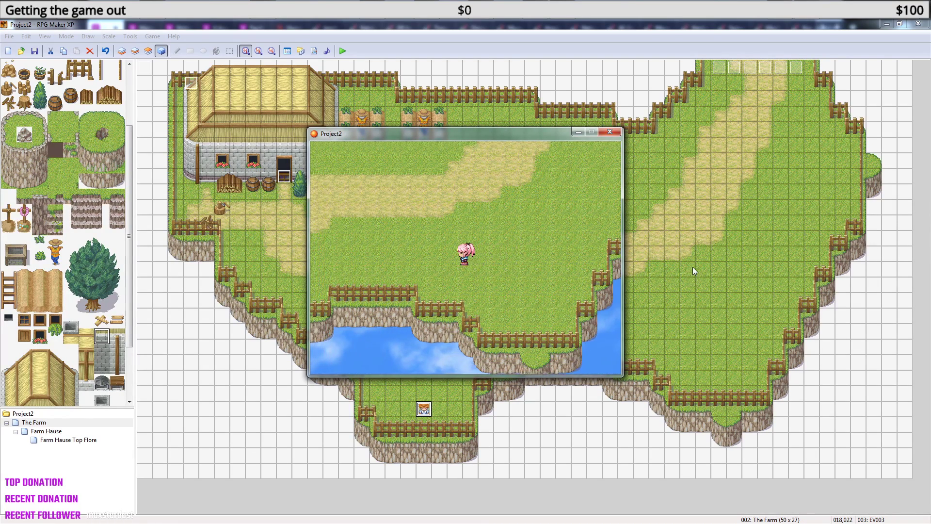
pyautogui.press('Left')
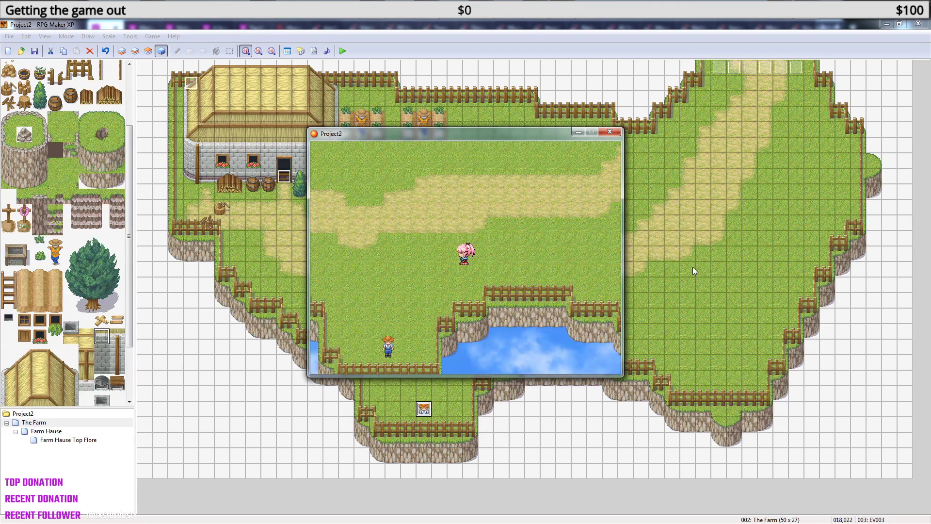
pyautogui.press('Left')
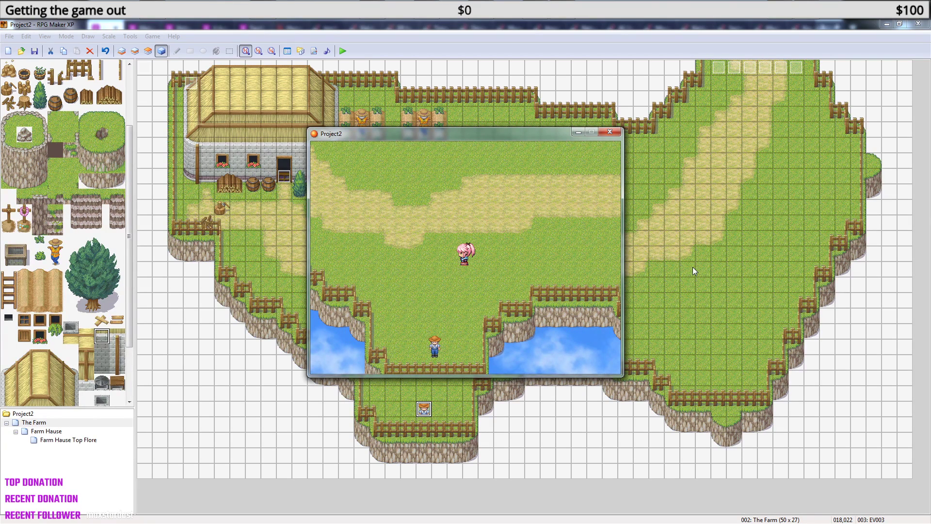
pyautogui.press('Up')
pyautogui.press('Left')
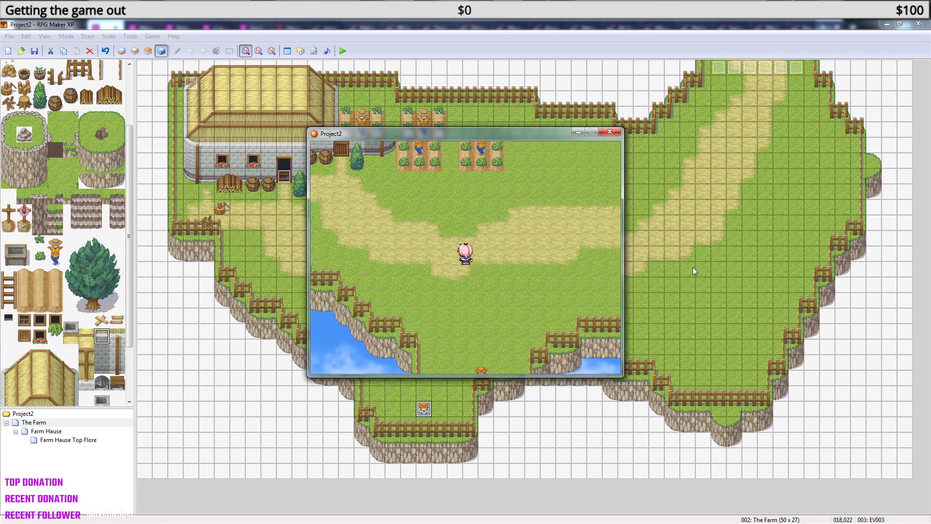
pyautogui.press('Up')
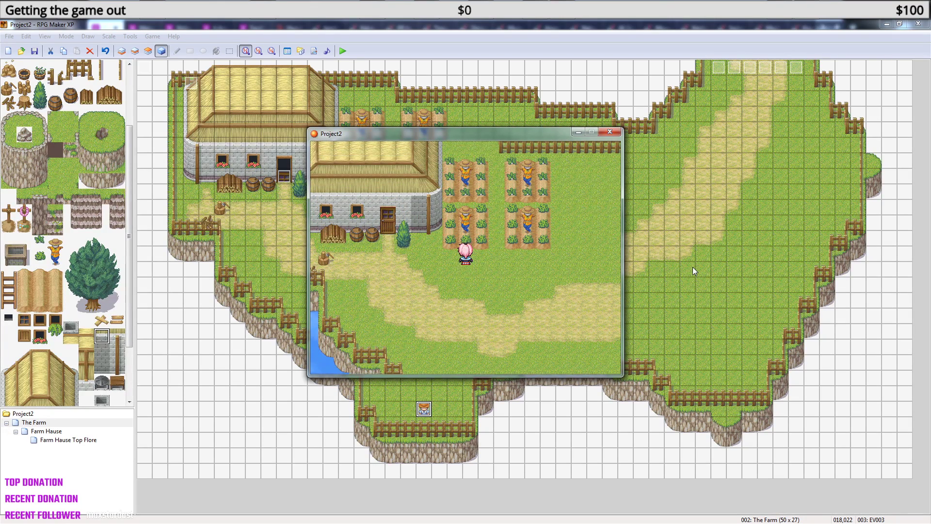
pyautogui.press('Up')
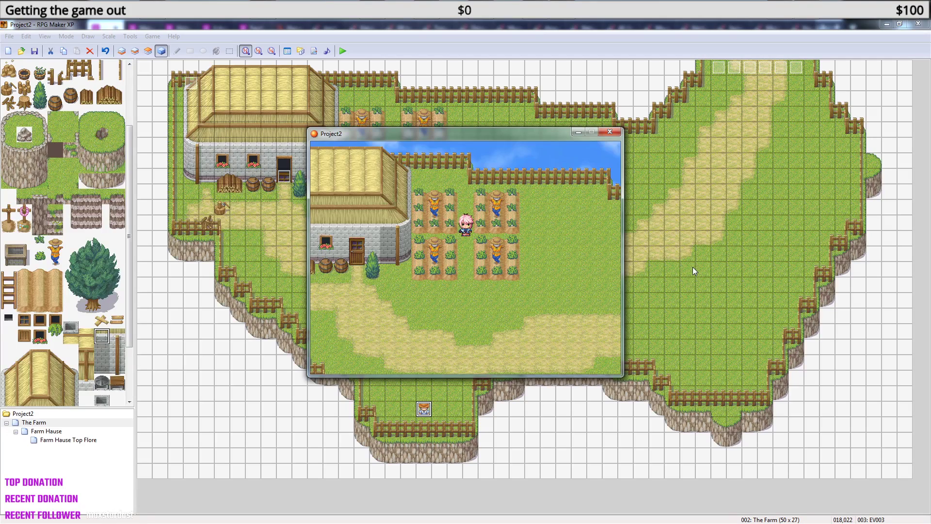
pyautogui.press('Down')
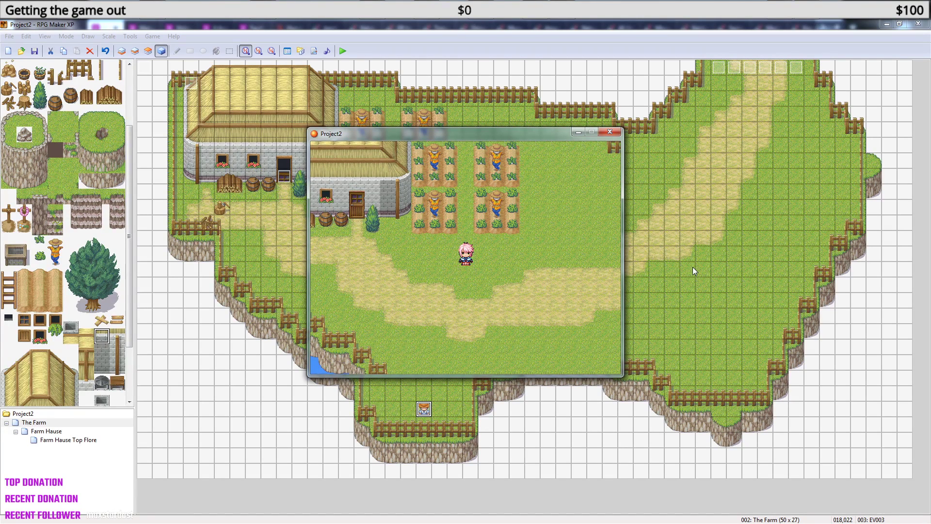
pyautogui.press('Left')
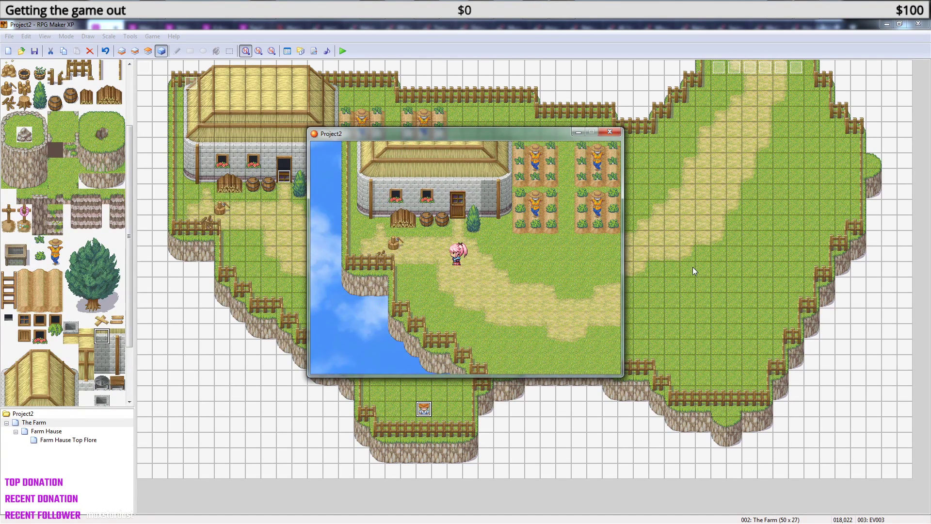
pyautogui.press('Up')
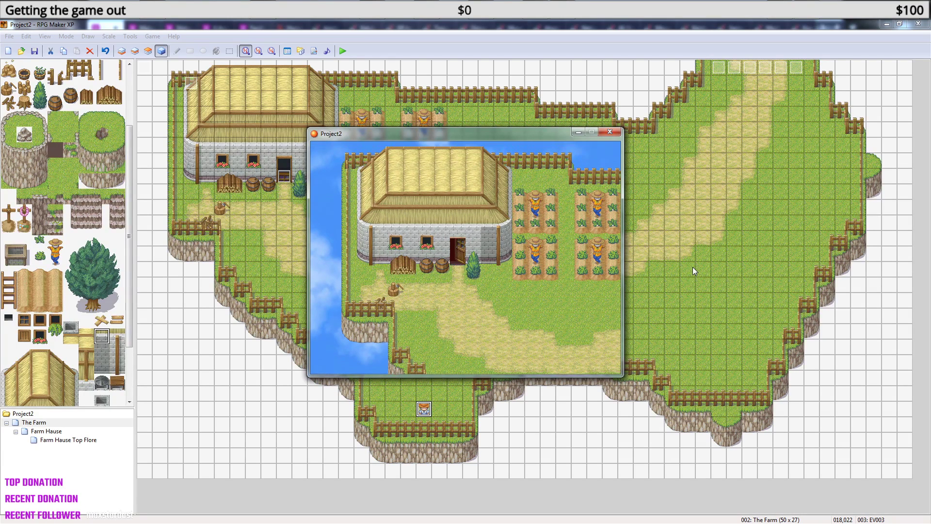
# - Walk the character through the ground floor and up the stairs to the top floor
pyautogui.press('Up')
pyautogui.press('Left')
pyautogui.press('Left')
pyautogui.press('Up')
pyautogui.press('Left')
pyautogui.press('Up')
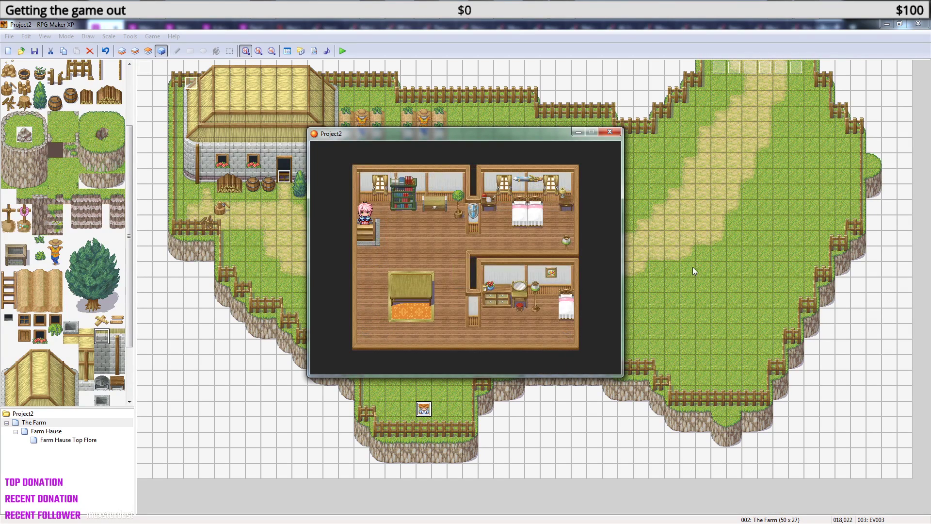
# - Walk the character around the top floor to the double bed in the upper bedroom
pyautogui.press('Down')
pyautogui.press('Up')
pyautogui.press('Right')
pyautogui.press('Down')
pyautogui.press('Right')
pyautogui.press('Down')
pyautogui.press('Right')
pyautogui.press('Right')
pyautogui.press('Left')
pyautogui.press('Up')
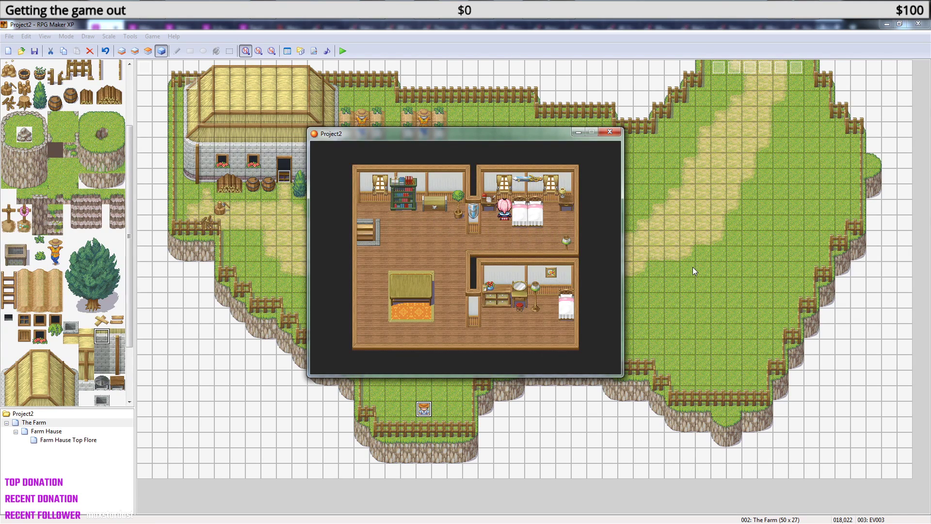
# - Walk the character out of the upper bedroom and into the lower bedroom, up to the single bed
pyautogui.press('Down')
pyautogui.press('Left')
pyautogui.press('Up')
pyautogui.press('Down')
pyautogui.press('Left')
pyautogui.press('Down')
pyautogui.press('Right')
pyautogui.press('Right')
pyautogui.press('Up')
pyautogui.press('Left')
pyautogui.press('Down')
pyautogui.press('Right')
pyautogui.press('Up')
pyautogui.press('Right')
pyautogui.press('Left')
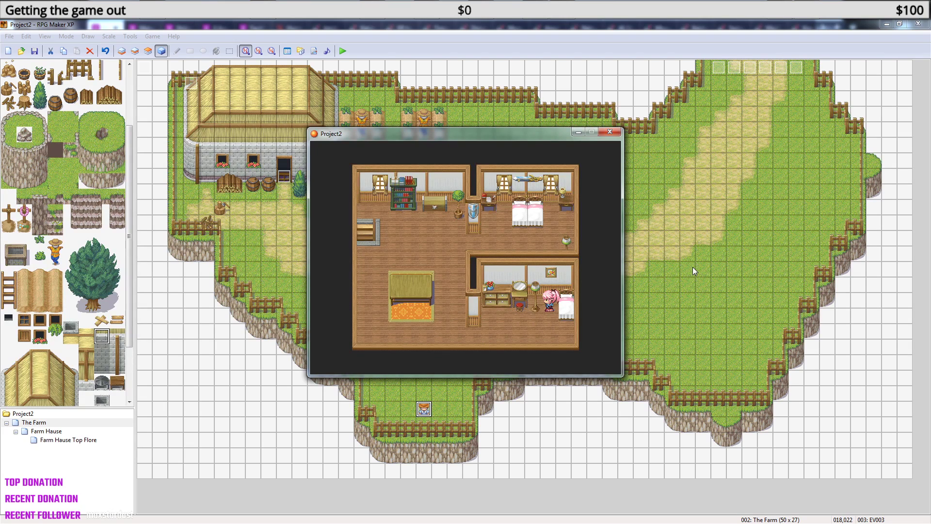
# - Walk the character back and forth through the lower bedroom, testing movement around the furniture and the single bed
pyautogui.press('Right')
pyautogui.press('Left')
pyautogui.press('Down')
pyautogui.press('Down')
pyautogui.press('Left')
pyautogui.press('Left')
pyautogui.press('Left')
pyautogui.press('Left')
pyautogui.press('Left')
pyautogui.press('Right')
pyautogui.press('Right')
pyautogui.press('Right')
pyautogui.press('Right')
pyautogui.press('Right')
pyautogui.press('Up')
pyautogui.press('Up')
pyautogui.press('Right')
pyautogui.press('Left')
pyautogui.press('Right')
# - Walk the character out of the lower bedroom and across the top floor to the staircase
pyautogui.press('Down')
pyautogui.press('Down')
pyautogui.press('Left')
pyautogui.press('Left')
pyautogui.press('Left')
pyautogui.press('Left')
pyautogui.press('Left')
pyautogui.press('Left')
pyautogui.press('Left')
pyautogui.press('Left')
pyautogui.press('Up')
pyautogui.press('Up')
pyautogui.press('Up')
pyautogui.press('Up')
pyautogui.press('Up')
pyautogui.press('Up')
pyautogui.press('Left')
pyautogui.press('Left')
pyautogui.press('Left')
pyautogui.press('Up')
pyautogui.press('Up')
pyautogui.press('Left')
pyautogui.press('Left')
pyautogui.press('Down')
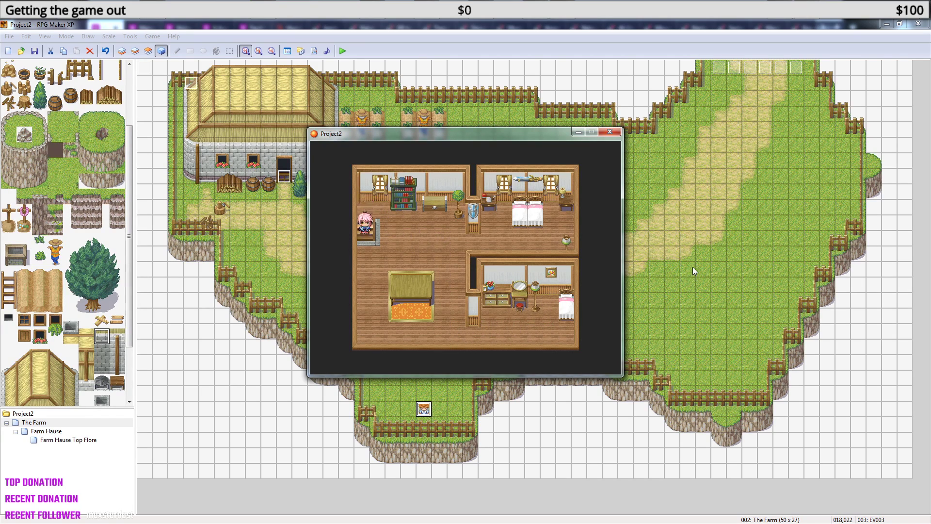
# - Take the character down the staircase to the farmhouse's ground floor
pyautogui.press('Down')
pyautogui.press('Down')
pyautogui.press('Right')
pyautogui.press('Up')
pyautogui.press('Left')
pyautogui.press('Up')
pyautogui.press('Up')
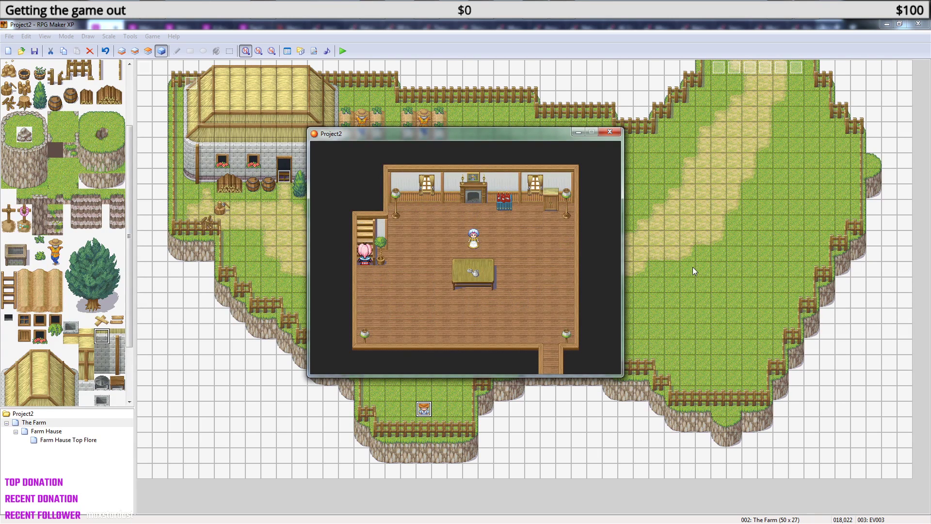
# - Walk the character from the ground-floor stairs across the room and around the table, testing movement past the furniture
pyautogui.press('Up')
pyautogui.press('Right')
pyautogui.press('Right')
pyautogui.press('Right')
pyautogui.press('Right')
pyautogui.press('Right')
pyautogui.press('Left')
pyautogui.press('Left')
pyautogui.press('Left')
pyautogui.press('Left')
pyautogui.press('Left')
pyautogui.press('Down')
pyautogui.press('Down')
pyautogui.press('Down')
pyautogui.press('Right')
pyautogui.press('Right')
pyautogui.press('Right')
pyautogui.press('Right')
pyautogui.press('Right')
pyautogui.press('Right')
pyautogui.press('Right')
pyautogui.press('Right')
pyautogui.press('Right')
pyautogui.press('Right')
pyautogui.press('Up')
pyautogui.press('Up')
pyautogui.press('Up')
pyautogui.press('Left')
pyautogui.press('Left')
pyautogui.press('Left')
pyautogui.press('Left')
pyautogui.press('Up')
pyautogui.press('Left')
pyautogui.press('Left')
pyautogui.press('Left')
# - Walk the character around the table again and past the woman, ending beside the table's east side
pyautogui.press('Down')
pyautogui.press('Down')
pyautogui.press('Down')
pyautogui.press('Down')
pyautogui.press('Right')
pyautogui.press('Right')
pyautogui.press('Right')
pyautogui.press('Right')
pyautogui.press('Right')
pyautogui.press('Right')
pyautogui.press('Right')
pyautogui.press('Right')
pyautogui.press('Up')
pyautogui.press('Up')
pyautogui.press('Up')
pyautogui.press('Up')
pyautogui.press('Up')
pyautogui.press('Down')
pyautogui.press('Down')
pyautogui.press('Down')
pyautogui.press('Down')
pyautogui.press('Left')
pyautogui.press('Left')
pyautogui.press('Right')
pyautogui.press('Right')
pyautogui.press('Right')
pyautogui.press('Right')
pyautogui.press('Up')
pyautogui.press('Up')
pyautogui.press('Up')
pyautogui.press('Left')
pyautogui.press('Left')
pyautogui.press('Left')
pyautogui.press('Left')
pyautogui.press('Up')
pyautogui.press('Up')
pyautogui.press('Right')
pyautogui.press('Down')
pyautogui.press('Down')
pyautogui.press('Down')
pyautogui.press('Right')
pyautogui.press('Right')
pyautogui.press('Left')
pyautogui.press('Left')
pyautogui.press('Up')
pyautogui.press('Up')
pyautogui.press('Down')
pyautogui.press('Down')
pyautogui.press('Down')
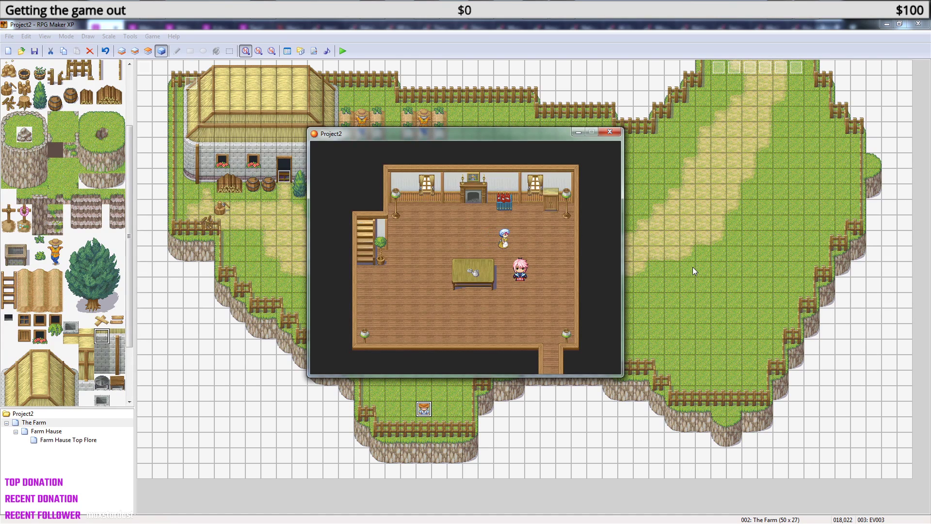
# - Walk the character out of the farmhouse's front door and onto the dirt path outside
pyautogui.press('Down')
pyautogui.press('Down')
pyautogui.press('Down')
pyautogui.press('Right')
pyautogui.press('Down')
pyautogui.press('Right')
pyautogui.press('Down')
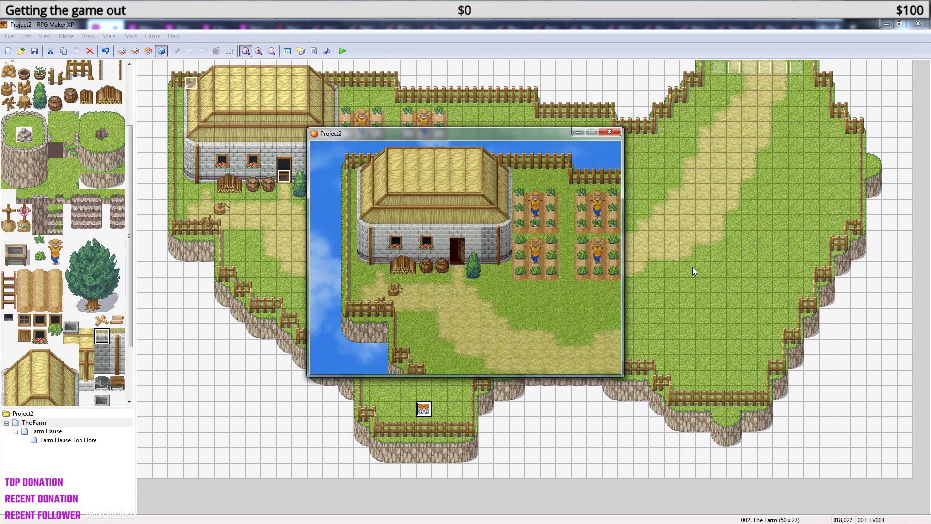
pyautogui.press('Down')
pyautogui.press('Down')
pyautogui.press('Down')
pyautogui.press('Down')
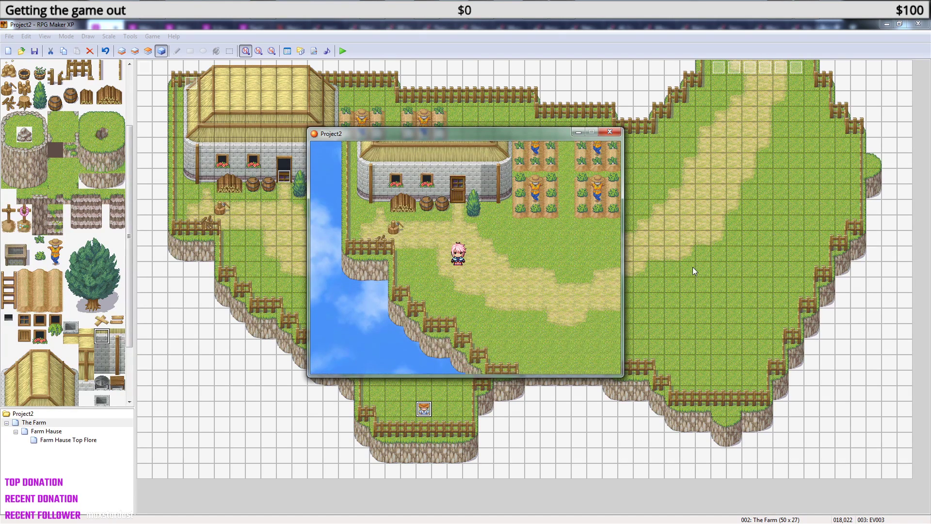
# - Walk the character a short way along the dirt path and back to the chopping stump by the farmhouse's firewood pile
pyautogui.press('Right')
pyautogui.press('Right')
pyautogui.press('Right')
pyautogui.press('Right')
pyautogui.press('Right')
pyautogui.press('Left')
pyautogui.press('Left')
pyautogui.press('Left')
pyautogui.press('Left')
pyautogui.press('Left')
pyautogui.press('Left')
pyautogui.press('Left')
pyautogui.press('Up')
pyautogui.press('Up')
pyautogui.press('Left')
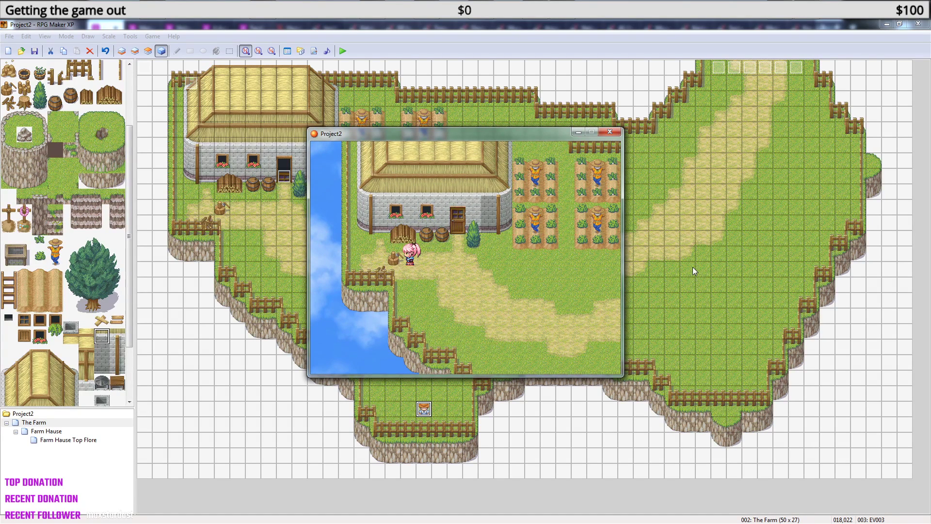
# - Walk the character east along the farmhouse front, past the door to the small conifer
pyautogui.press('Right')
pyautogui.press('Right')
pyautogui.press('Right')
pyautogui.press('Right')
pyautogui.press('Right')
pyautogui.press('Right')
pyautogui.press('Right')
pyautogui.press('Right')
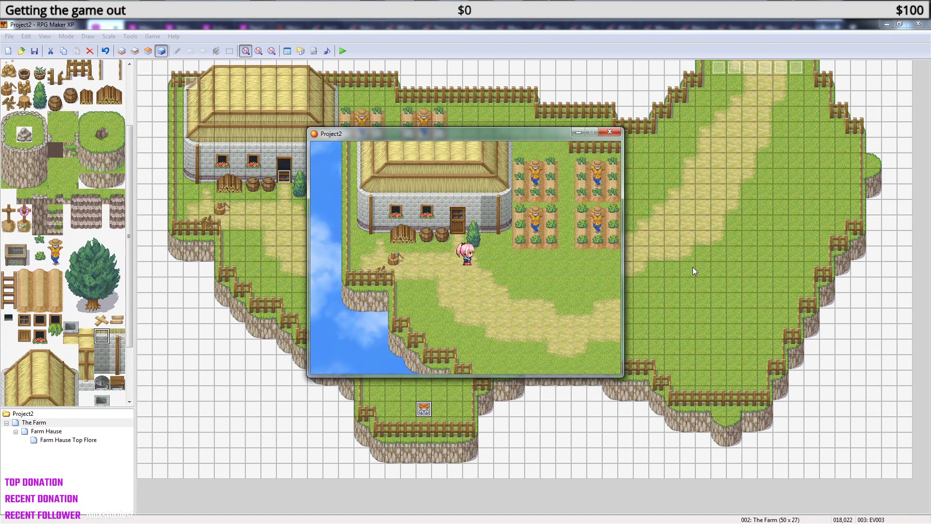
# - Walk the character south across the dirt path and down the grass to the farmer at the southern fence
pyautogui.press('Down')
pyautogui.press('Down')
pyautogui.press('Down')
pyautogui.press('Down')
pyautogui.press('Down')
pyautogui.press('Down')
pyautogui.press('Down')
pyautogui.press('Down')
pyautogui.press('Down')
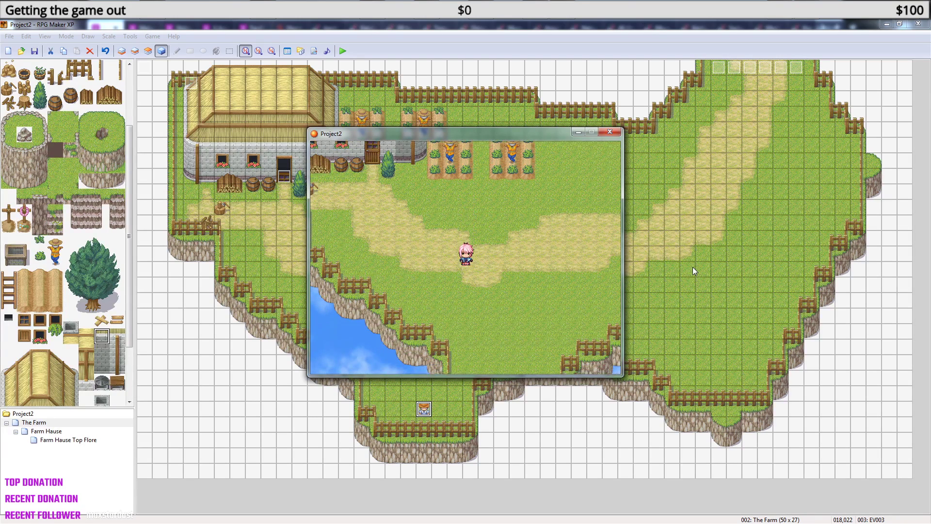
pyautogui.press('Right')
pyautogui.press('Right')
pyautogui.press('Right')
pyautogui.press('Right')
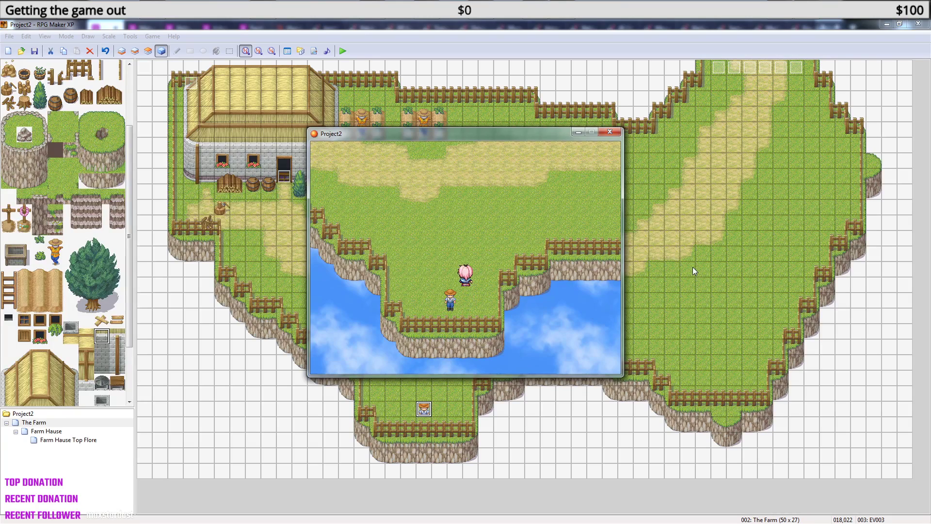
# - Walk the character back up to the dirt path, turn west, and head south toward the farmer again
pyautogui.press('Up')
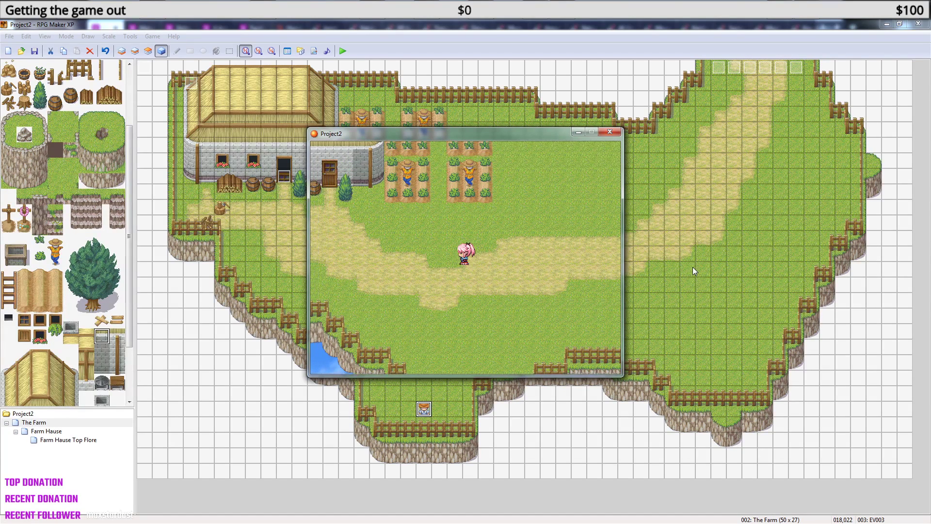
pyautogui.press('Left')
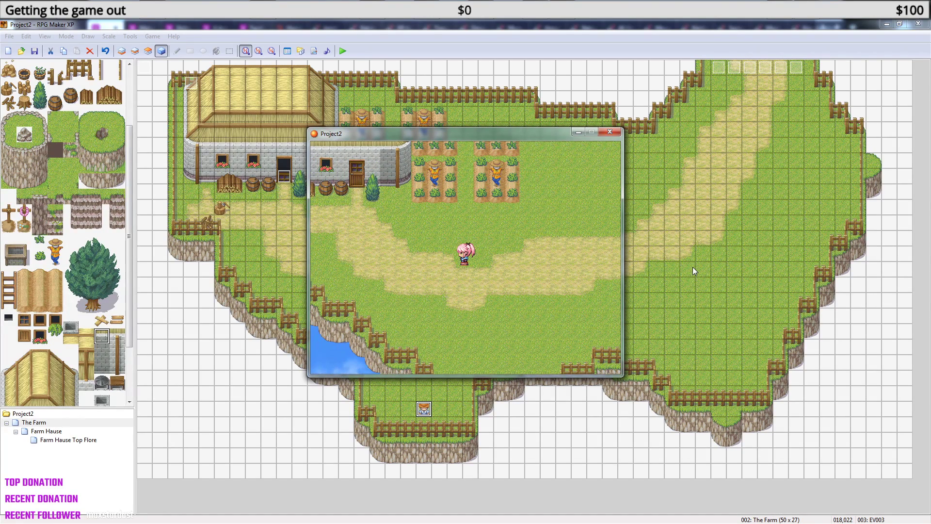
pyautogui.press('Left')
pyautogui.press('Down')
pyautogui.press('Right')
pyautogui.press('Down')
pyautogui.press('Down')
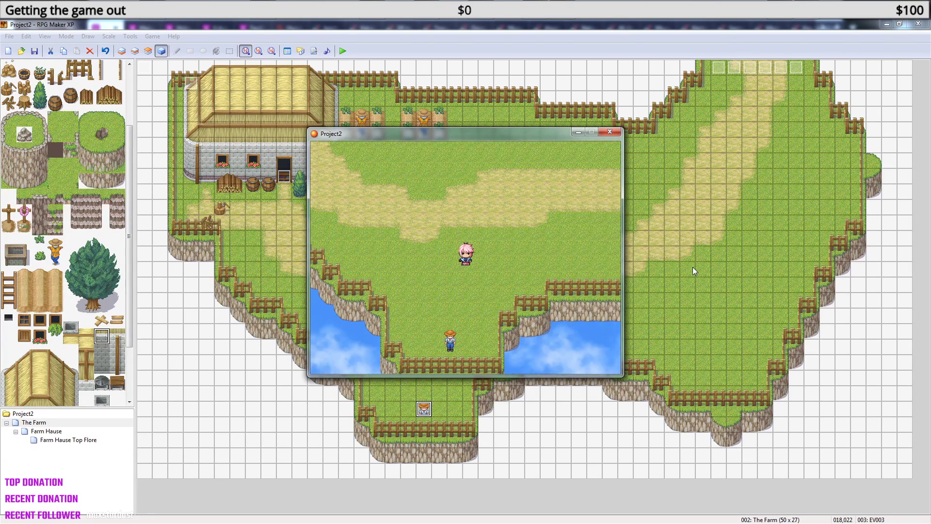
# - Test interacting at the farmer's spot and walk the character back north toward the dirt path
pyautogui.press('Down')
pyautogui.press('Return')
pyautogui.press('Return')
pyautogui.press('Up')
pyautogui.press('Up')
pyautogui.press('Up')
pyautogui.press('Up')
pyautogui.press('Up')
pyautogui.press('Up')
pyautogui.press('Up')
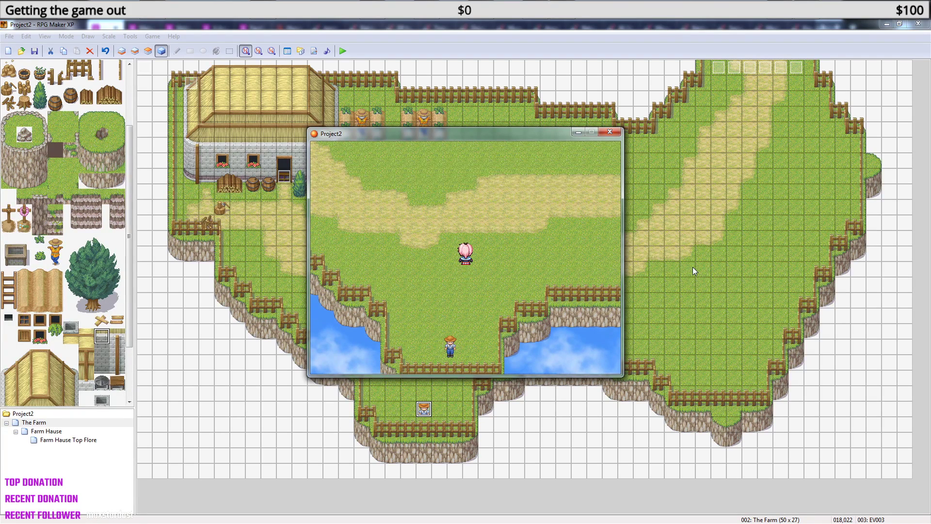
# - Return the character to the farmer by the southern fence, talk to him, and dismiss his message
pyautogui.press('Down')
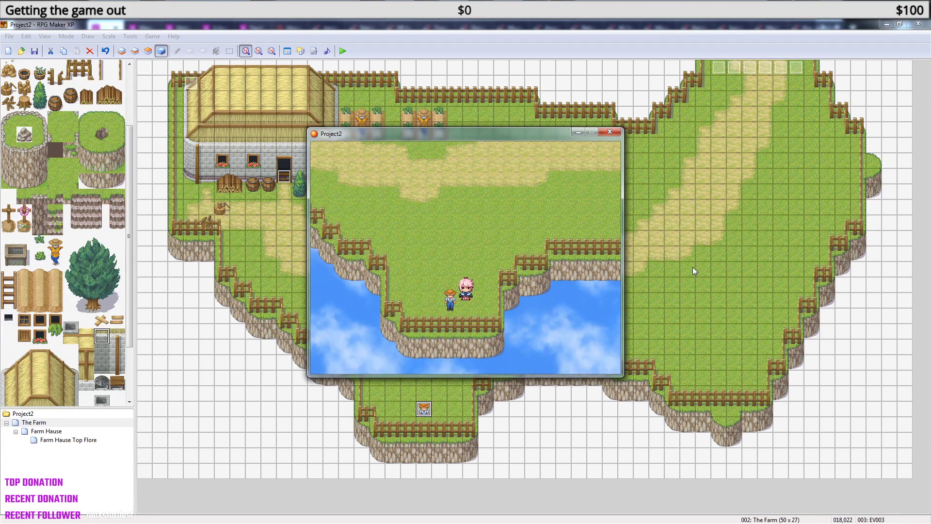
pyautogui.press('Return')
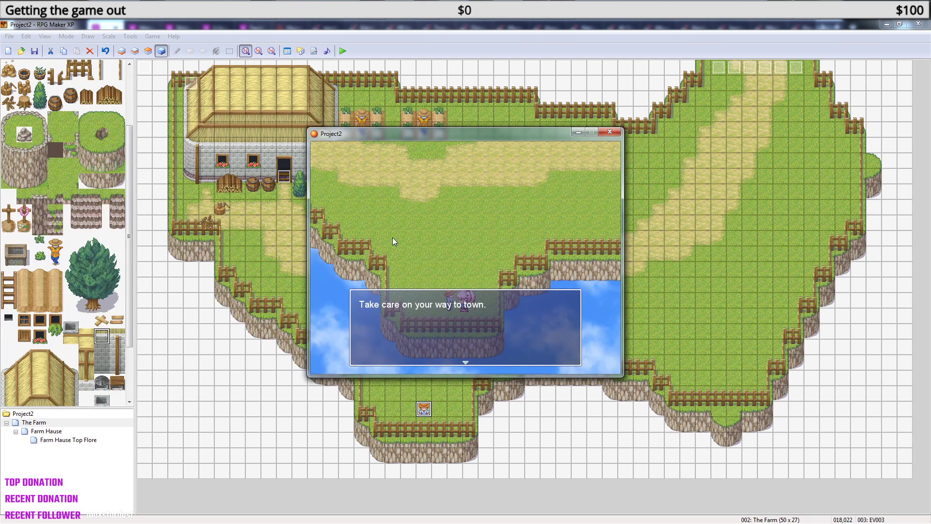
pyautogui.press('Return')
pyautogui.press('Return')
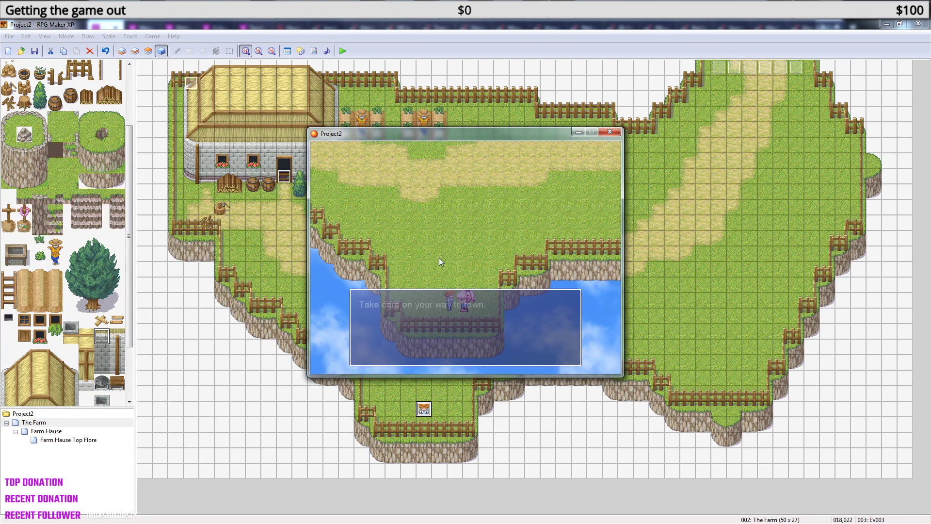
pyautogui.press('Return')
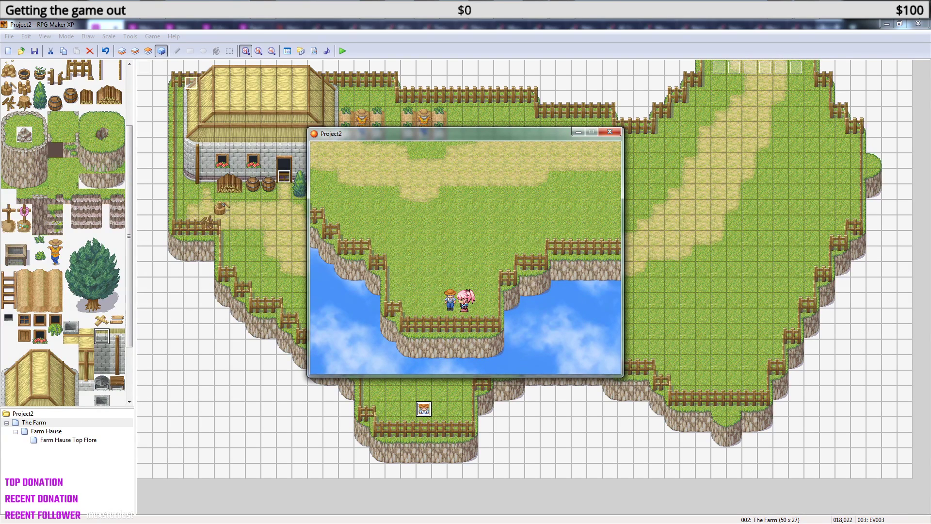
# - Walk the character away from the farmer, up and east along the southern fence
pyautogui.press('Right')
pyautogui.press('Up')
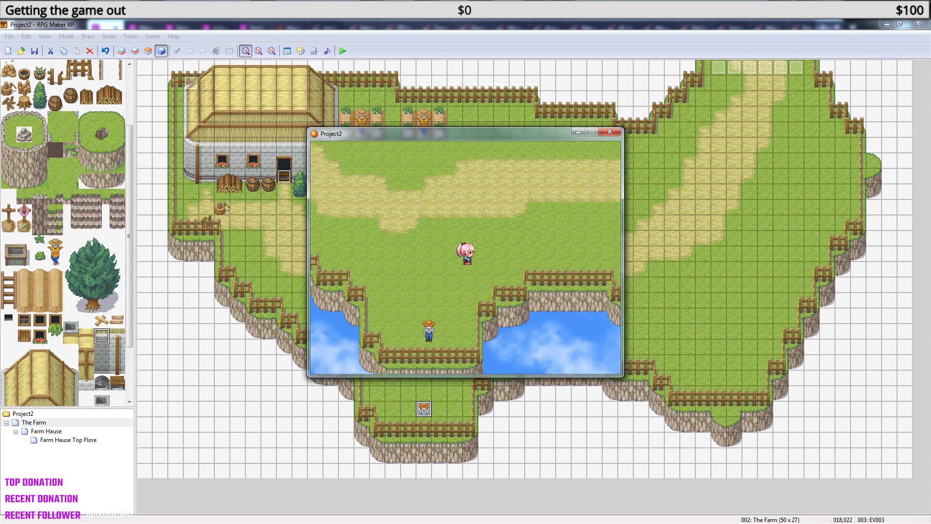
pyautogui.press('Right')
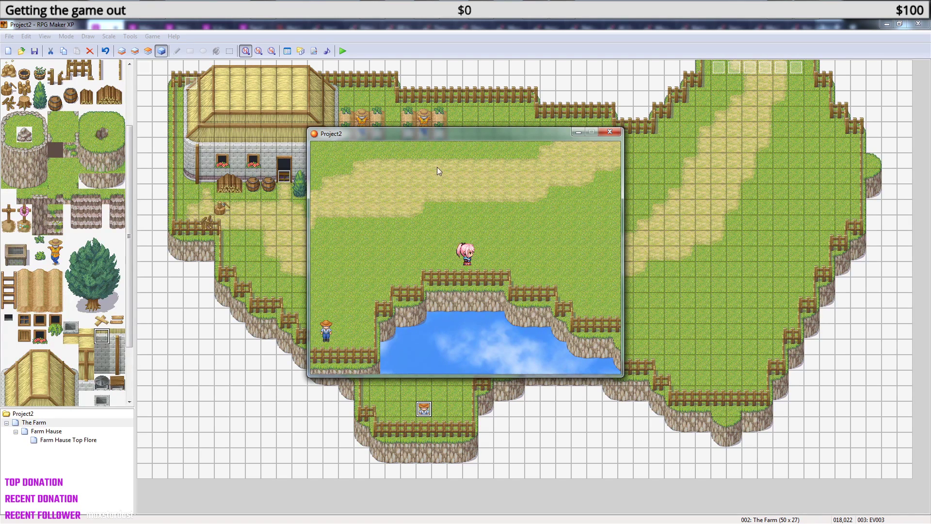
# - Switch to the "Tjek op på dette" notes in Notepad and add the line "Add nametag" below "Moving panorama"
pyautogui.click(423, 9)
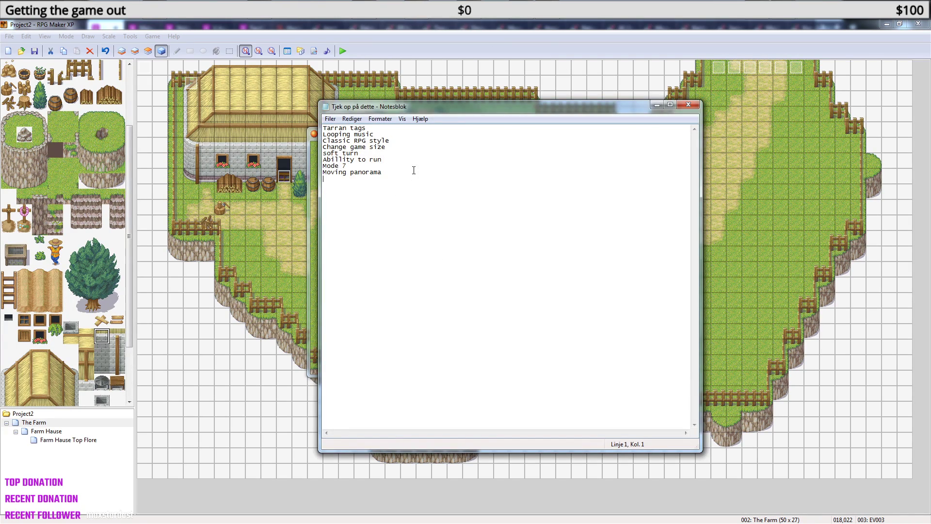
pyautogui.click(405, 205)
pyautogui.press('Return')
pyautogui.write('Add nameta')
pyautogui.write('k')
pyautogui.press('Return')
# - Add the line "Add charecter profile pictur" to the notes and switch back to the running playtest
pyautogui.write('Add')
pyautogui.write('ca')
pyautogui.press('BackSpace')
pyautogui.write('h')
pyautogui.write('are')
pyautogui.write('cter')
pyautogui.write(' s')
pyautogui.write('prof')
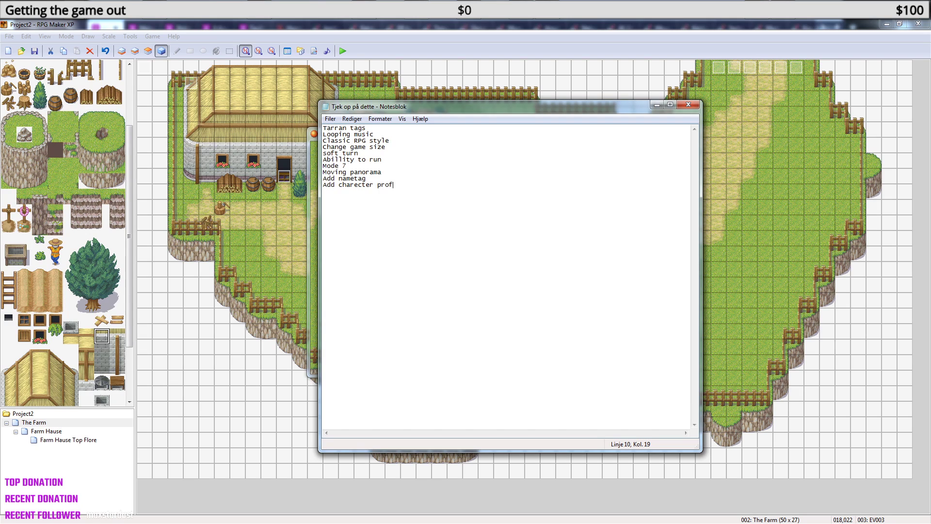
pyautogui.write('ile pictur')
pyautogui.hotkey('ctrl', 'Home')
pyautogui.click(581, 26)
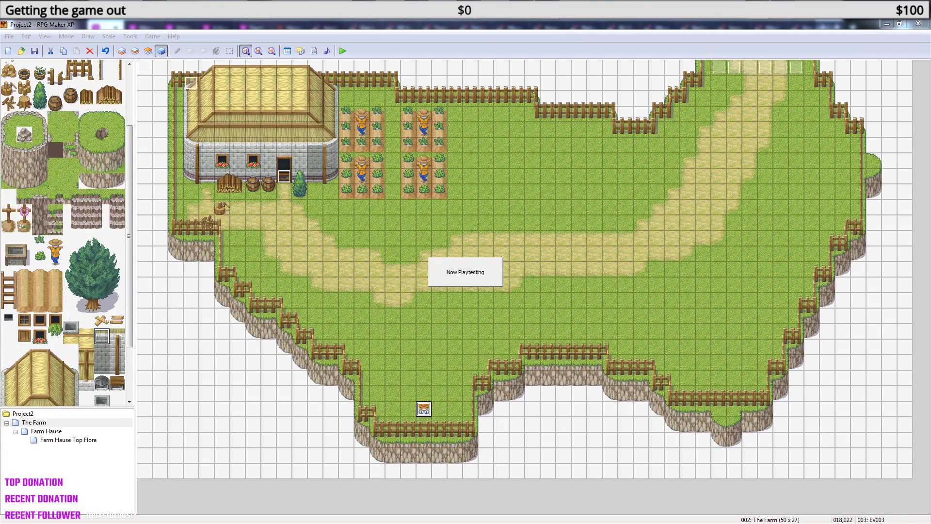
pyautogui.click(757, 10)
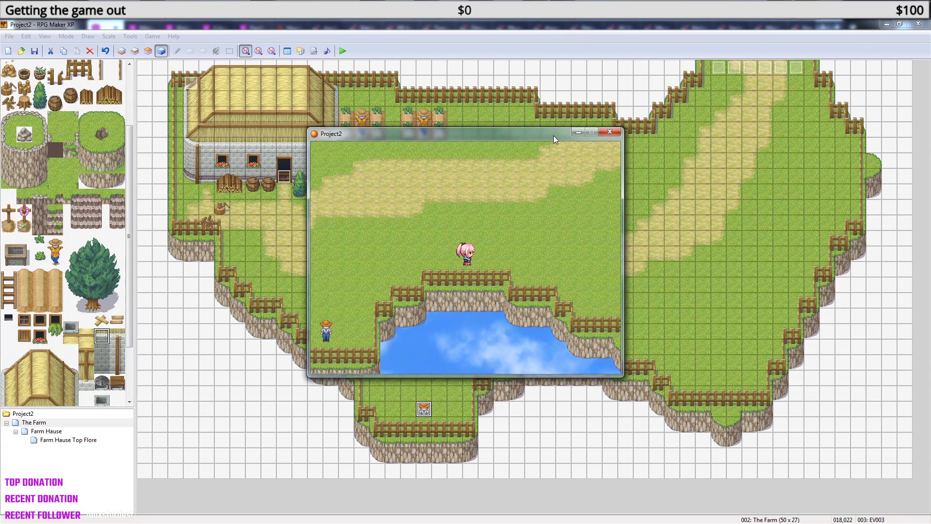
# - Walk the character east across the field and north along the path to the farm's northern exit
pyautogui.press('Right')
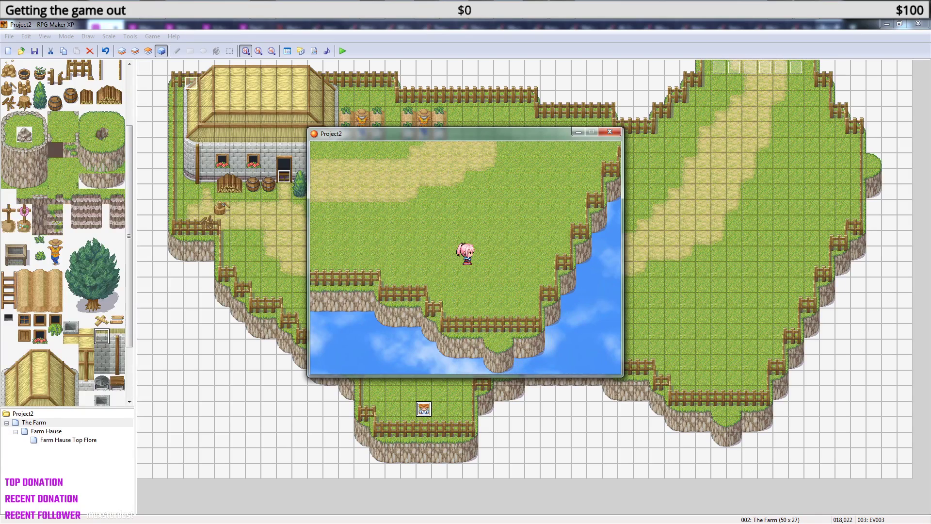
pyautogui.press('Up')
pyautogui.press('Up')
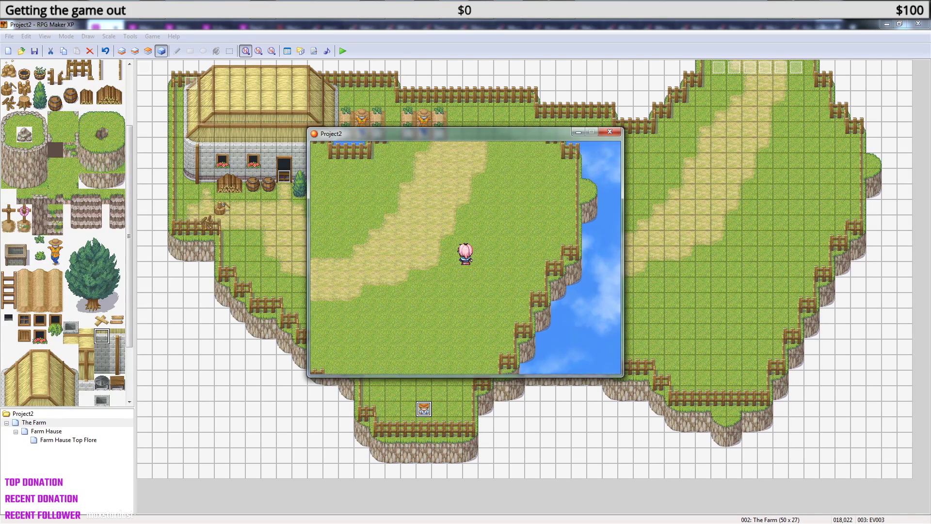
pyautogui.press('Up')
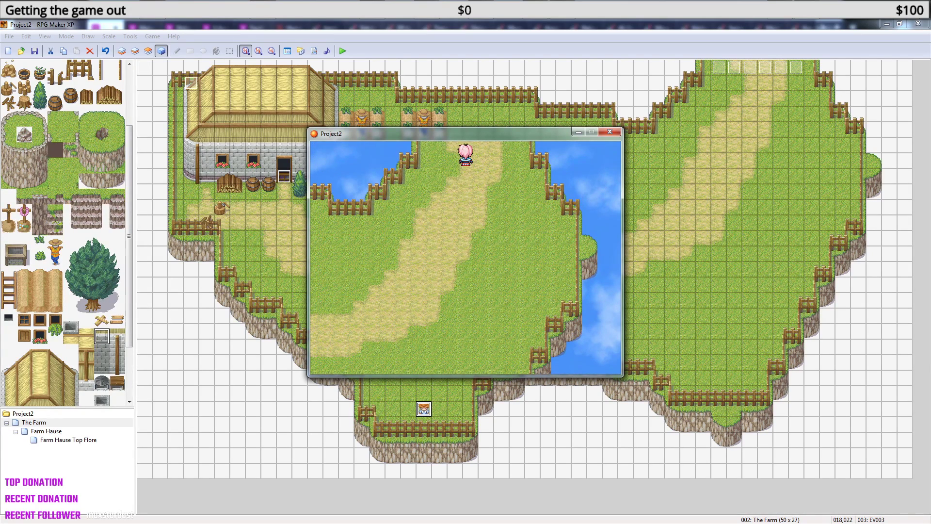
# - Move the character sideways along the northern exit, testing the boundary on and beside the path
pyautogui.press('Left')
pyautogui.press('Right')
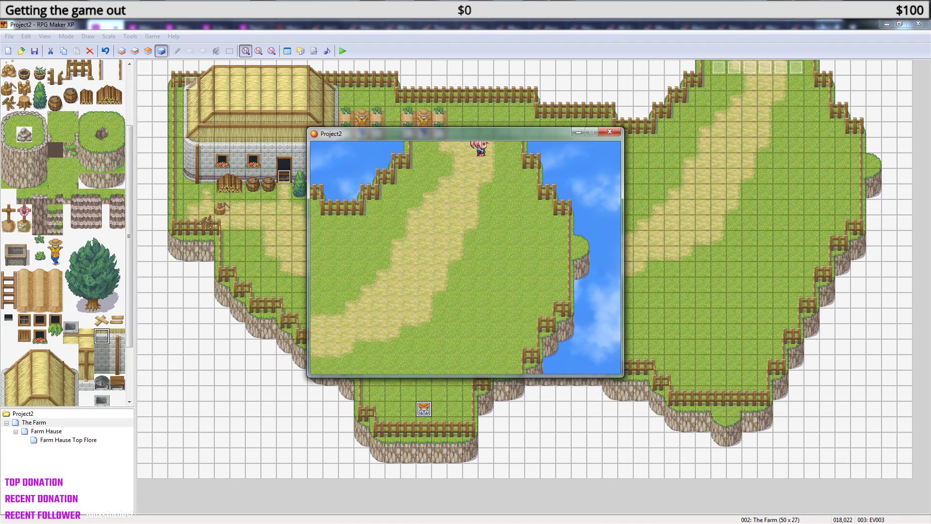
pyautogui.press('Left')
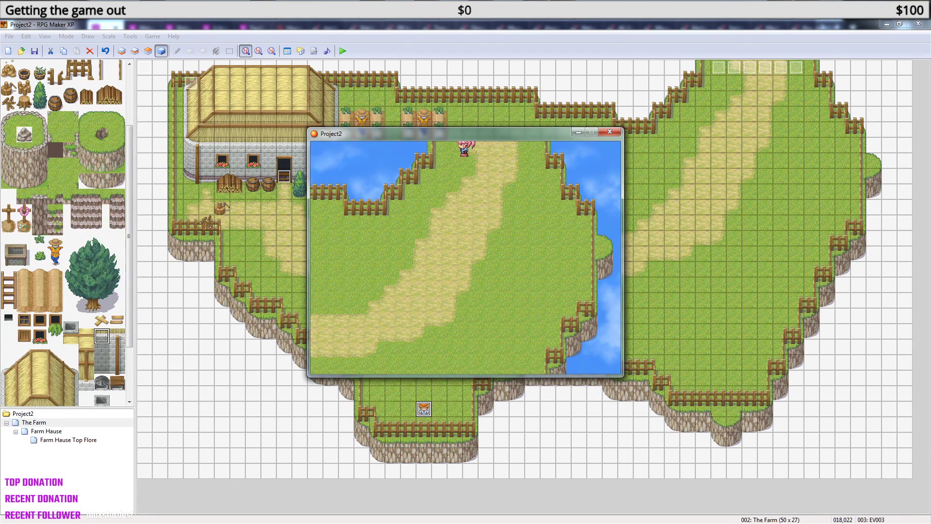
pyautogui.press('Up')
pyautogui.press('Right')
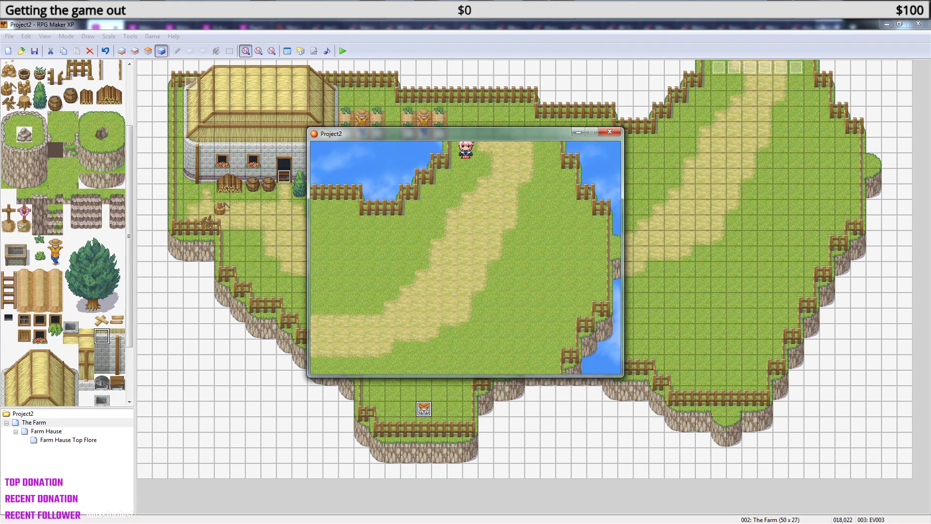
# - Walk the character back from the northern exit across the field to the grass beside the farmhouse's conifer
pyautogui.press('Down')
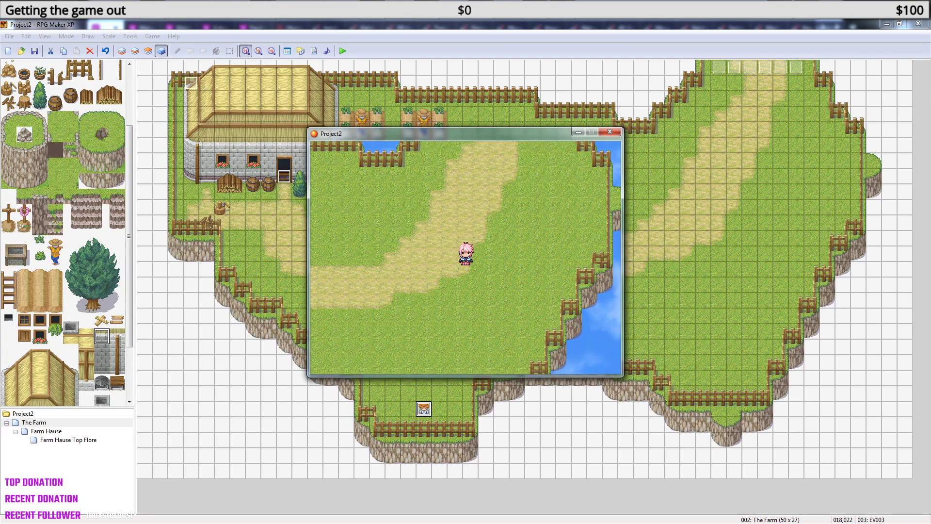
pyautogui.press('Up')
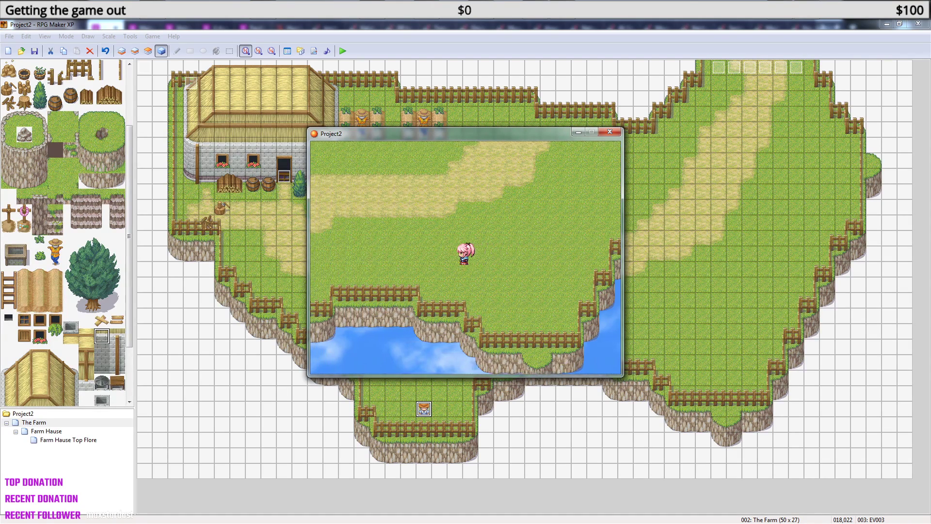
pyautogui.press('Left')
pyautogui.press('Left')
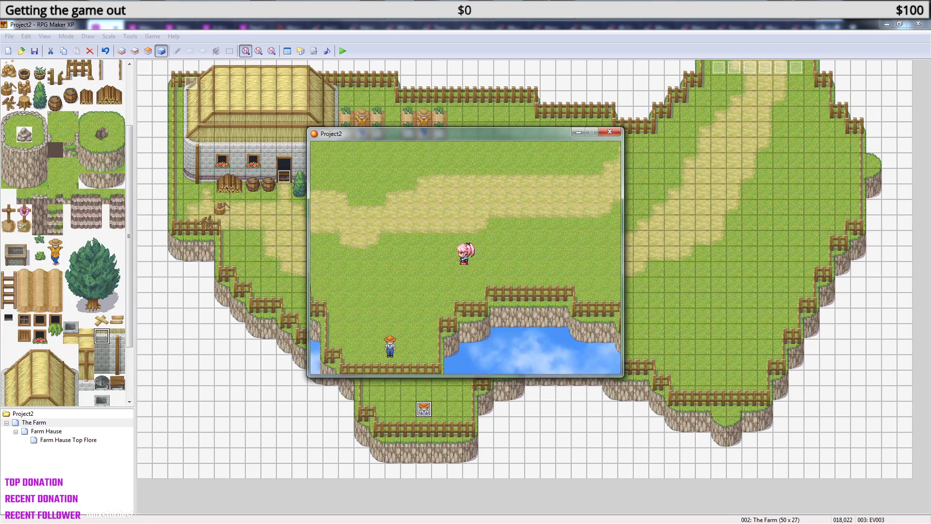
pyautogui.press('Up')
pyautogui.press('Left')
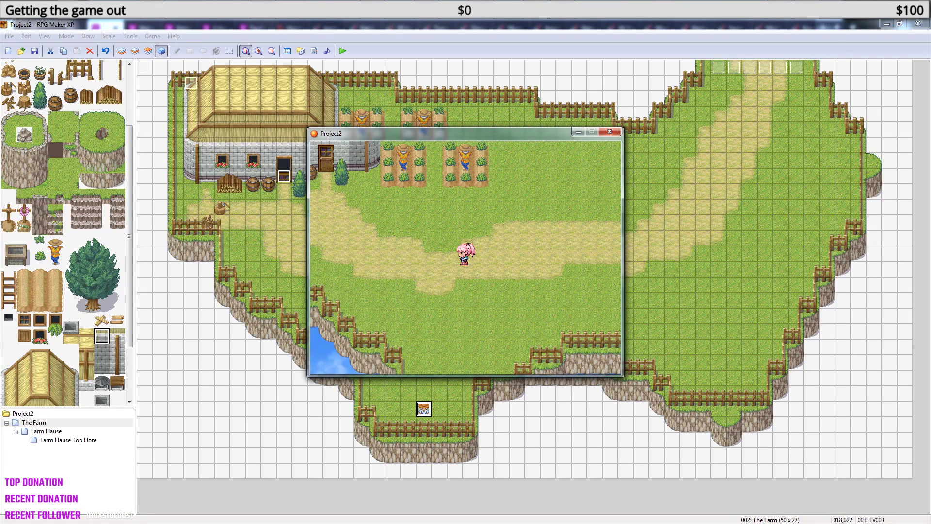
pyautogui.press('Left')
pyautogui.press('Up')
pyautogui.press('Up')
pyautogui.press('Left')
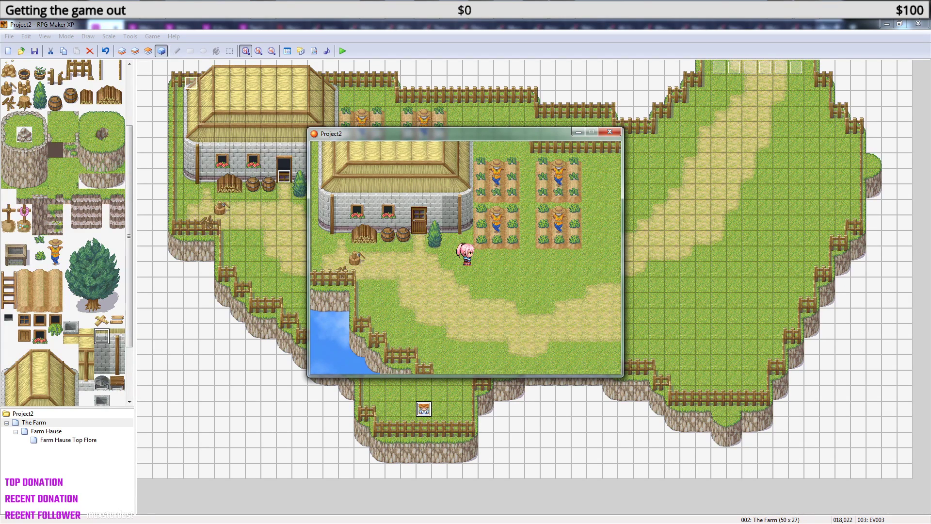
# - Walk the character west past the barrels and firewood to the fenced corner southwest of the farmhouse
pyautogui.press('Left')
pyautogui.press('Up')
pyautogui.press('Left')
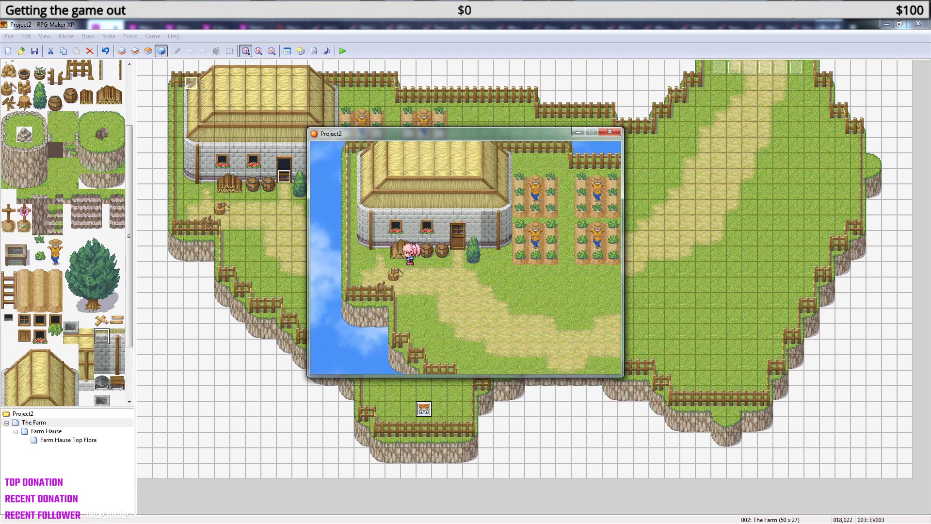
pyautogui.press('Left')
pyautogui.press('Down')
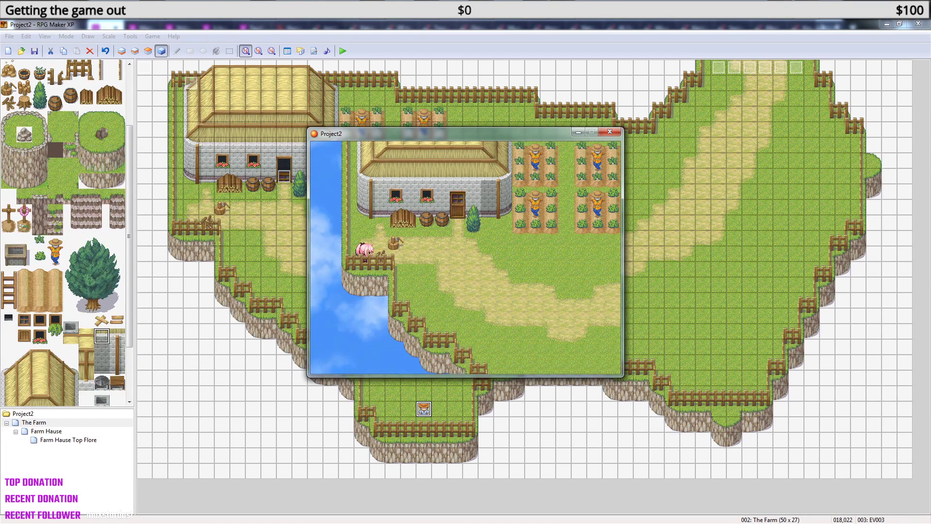
# - Test movement around the chopping stump and loose wood, ending in front of the barrels by the farmhouse door
pyautogui.press('Up')
pyautogui.press('Right')
pyautogui.press('Down')
pyautogui.press('Up')
pyautogui.press('Right')
pyautogui.press('Down')
pyautogui.press('Down')
pyautogui.press('Left')
pyautogui.press('Up')
pyautogui.press('Right')
pyautogui.press('Down')
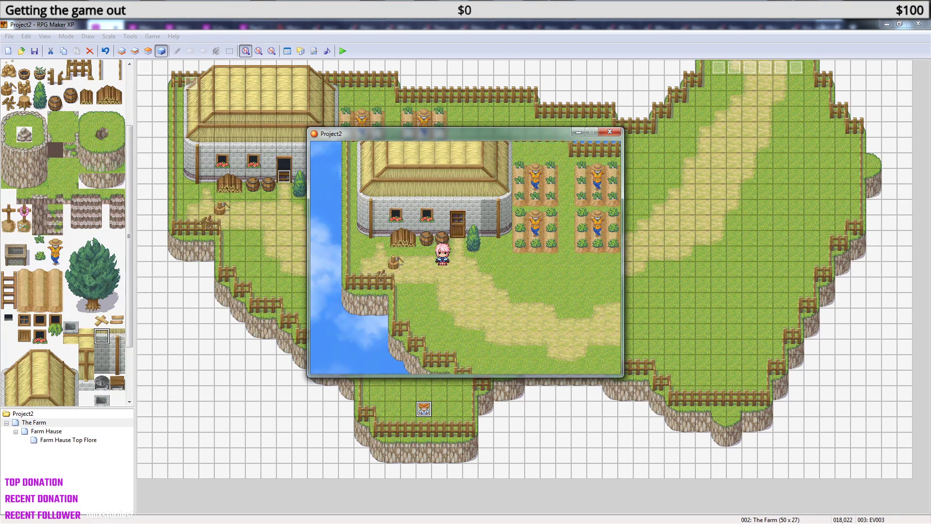
# - Walk the character east past the conifer and north between the scarecrow crop plots
pyautogui.press('Down')
pyautogui.press('Right')
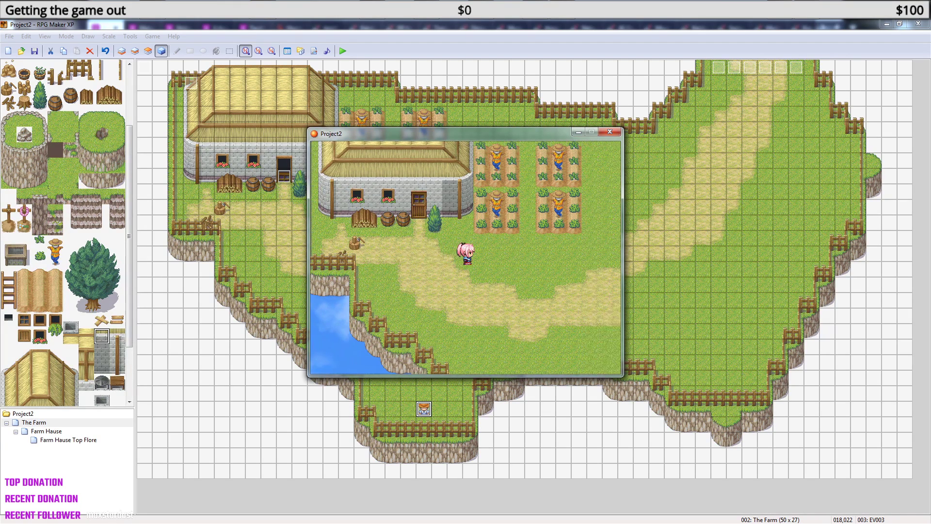
pyautogui.press('Right')
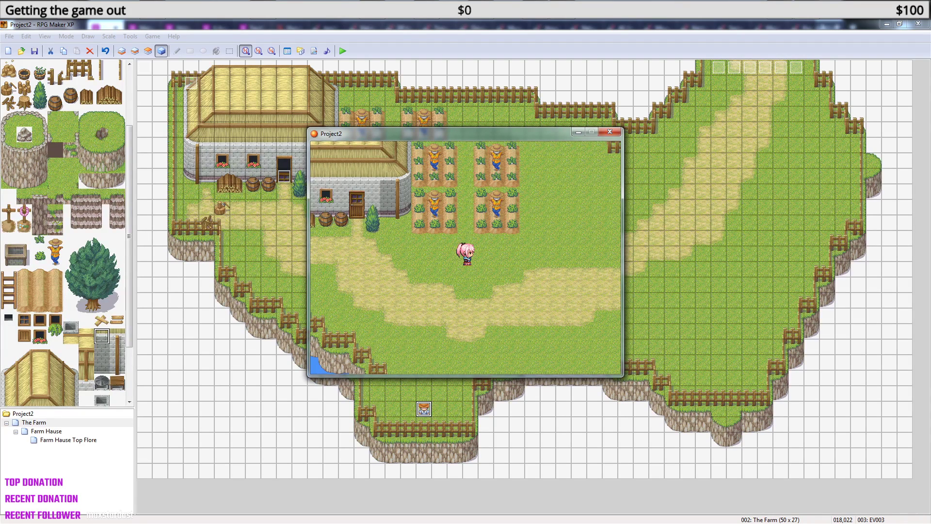
pyautogui.press('Up')
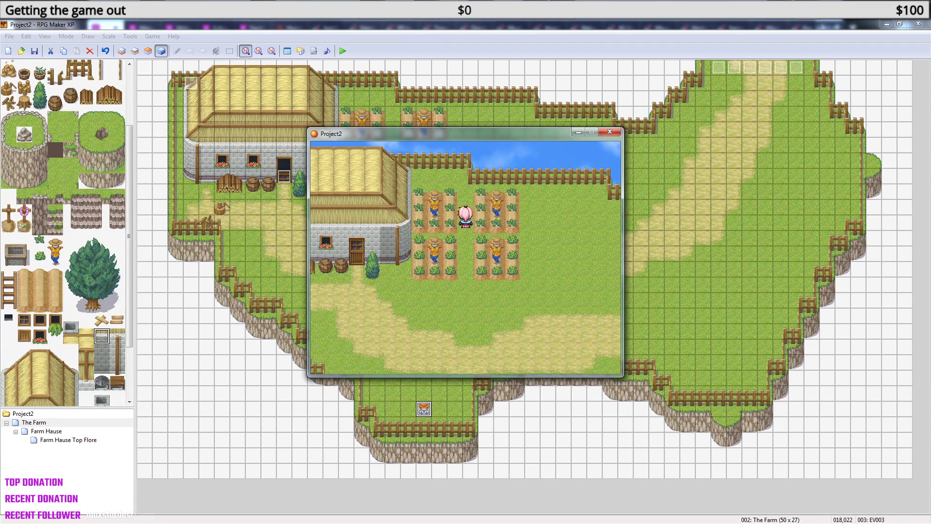
# - Walk the character west along the northern fence behind the farmhouse roof and back between the scarecrow crop plots
pyautogui.press('Left')
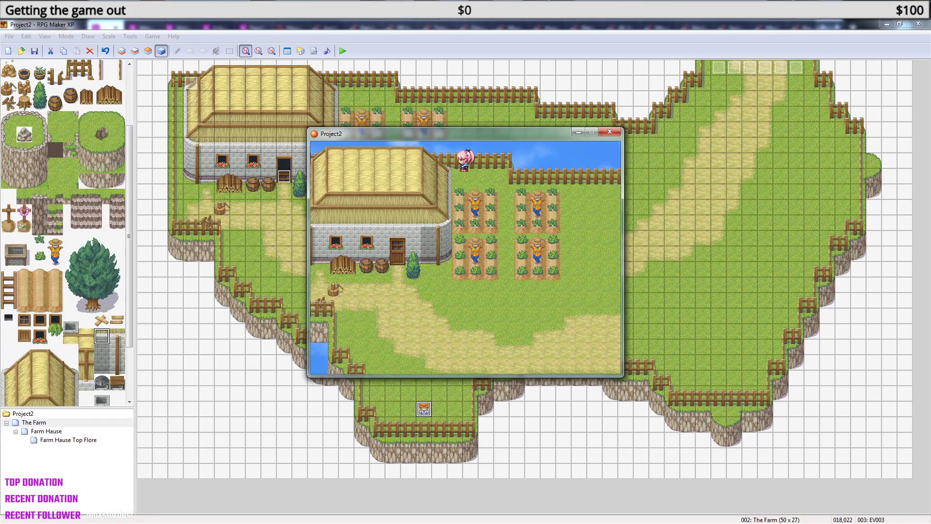
pyautogui.press('Left')
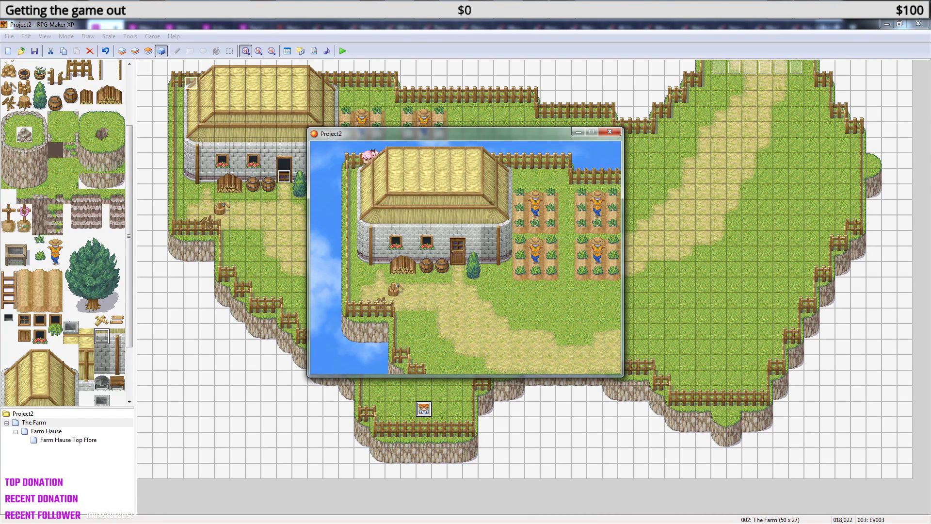
pyautogui.press('Return')
pyautogui.press('Right')
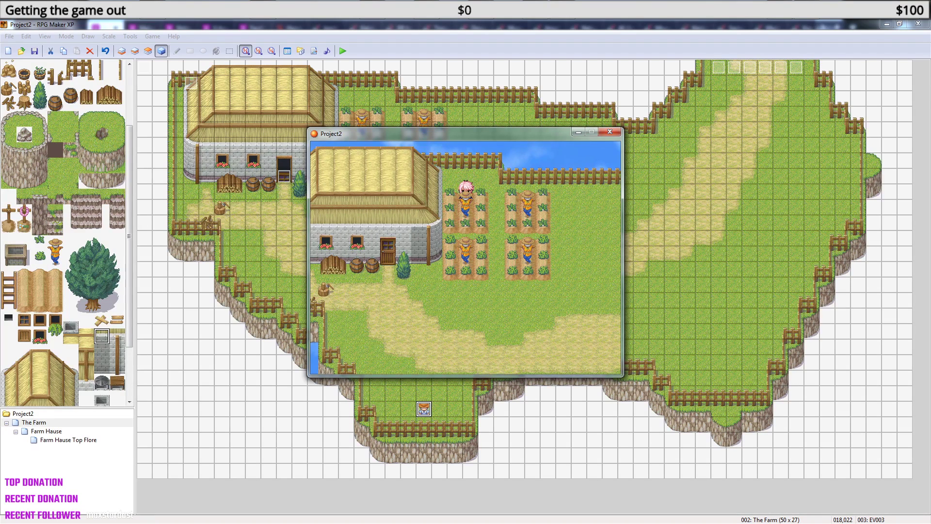
pyautogui.press('Right')
pyautogui.press('Down')
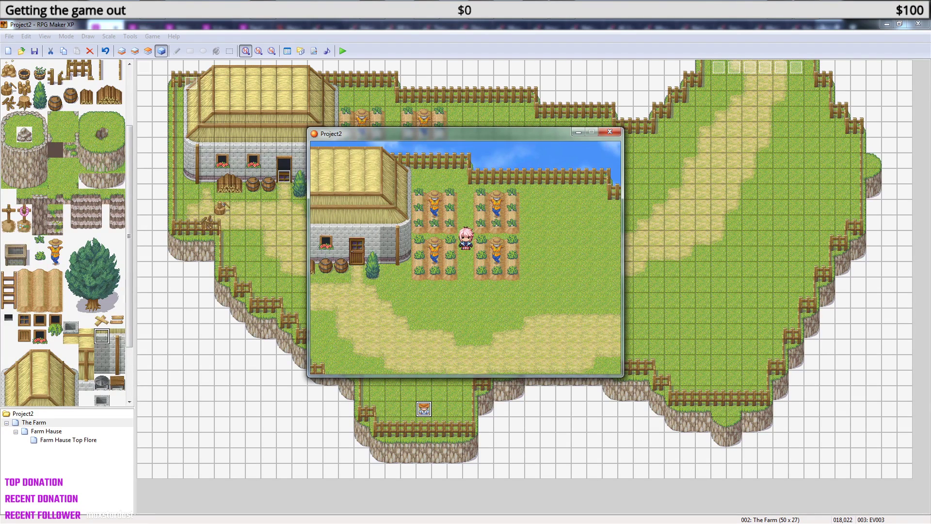
# - Walk the character south from the crop plots to the dirt path and east to its bend
pyautogui.press('Down')
pyautogui.press('Right')
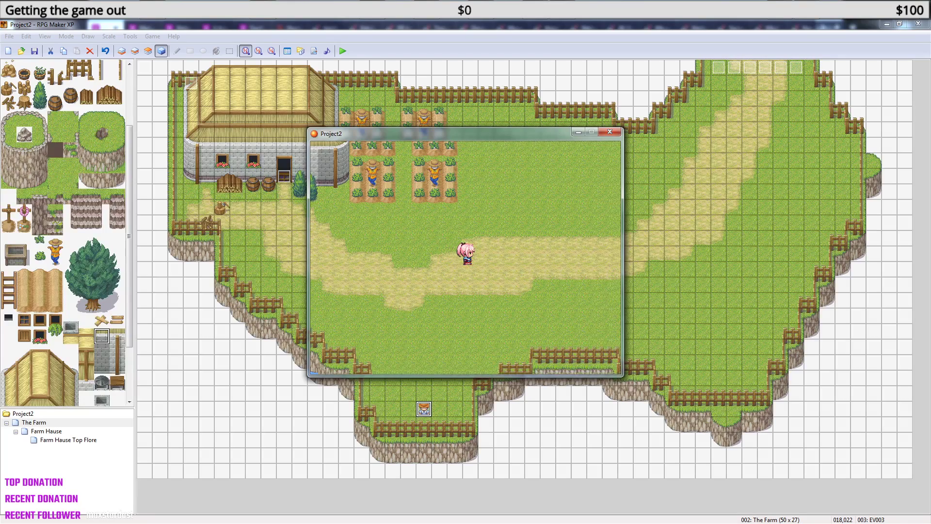
pyautogui.press('Right')
pyautogui.press('Up')
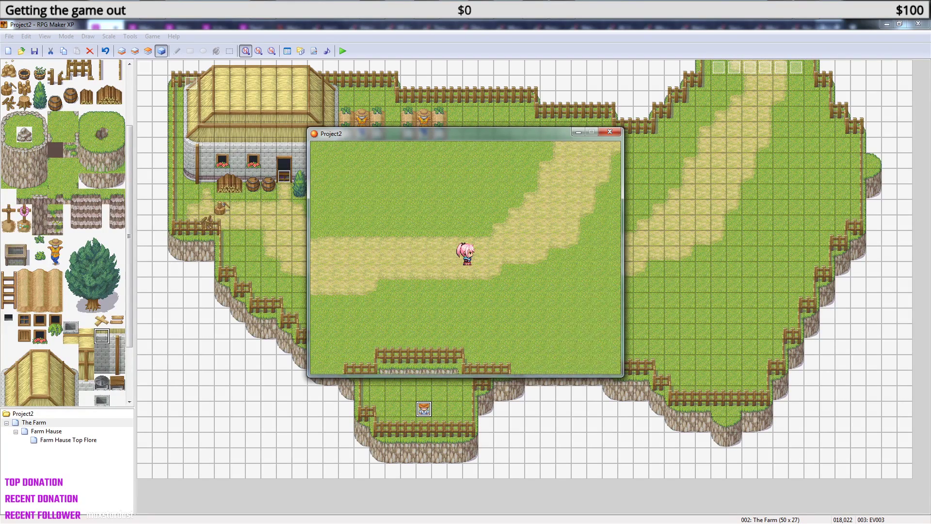
# - Follow the dirt path northeast with the character up to the grass just below the northern exit
pyautogui.press('Up')
pyautogui.press('Right')
pyautogui.press('Up')
pyautogui.press('Right')
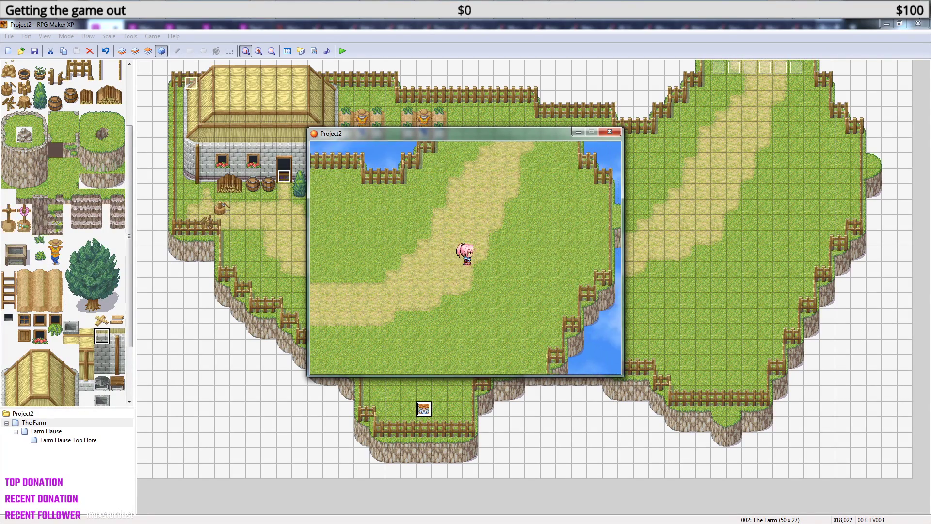
pyautogui.press('Up')
pyautogui.press('Right')
pyautogui.press('Up')
pyautogui.press('Right')
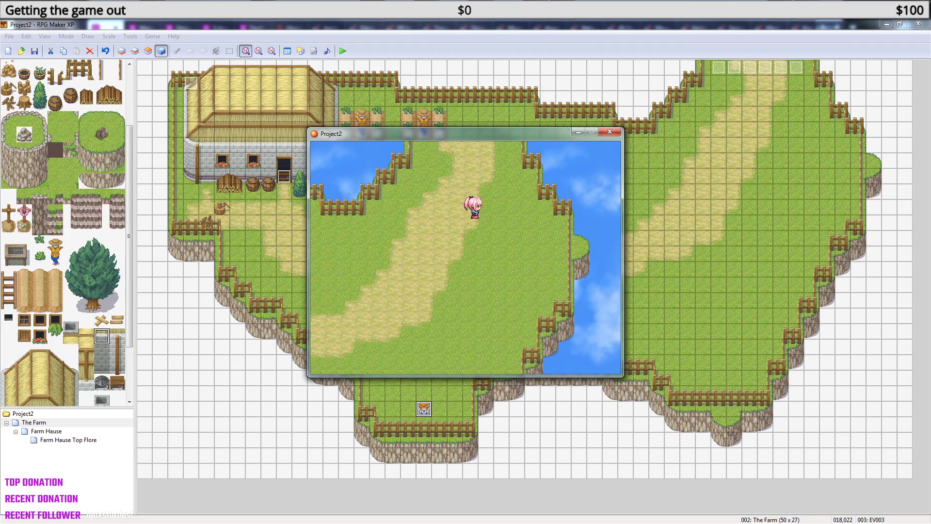
# - Walk the character south into the fenced southeastern field and back north to the upper dirt path
pyautogui.press('Left')
pyautogui.press('Down')
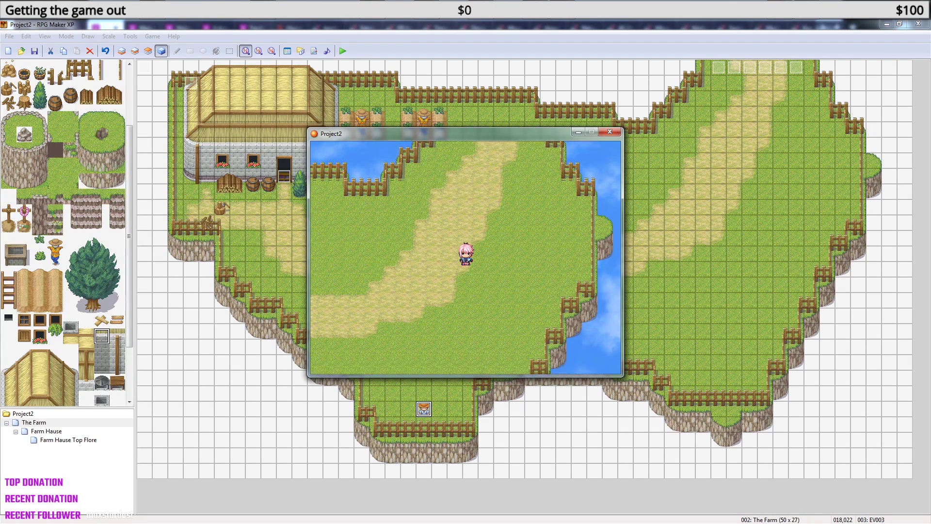
pyautogui.press('Down')
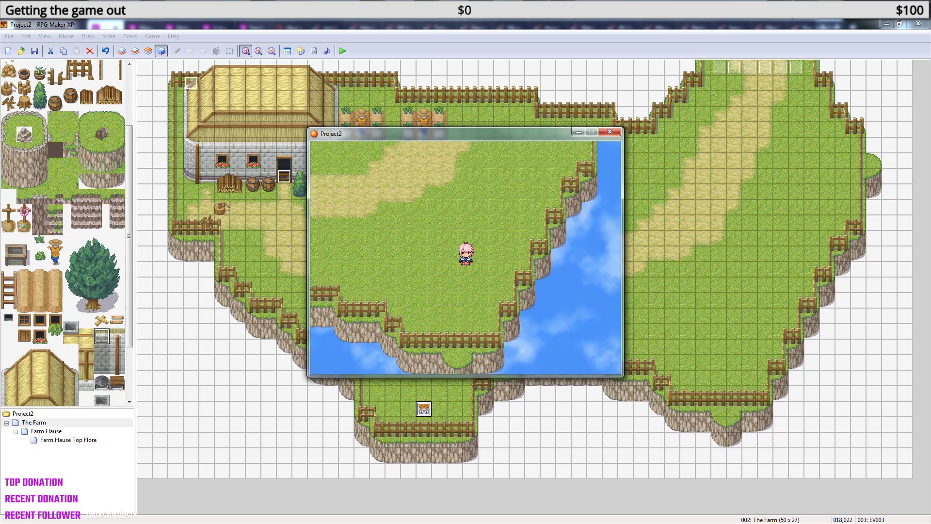
pyautogui.press('Left')
pyautogui.press('Up')
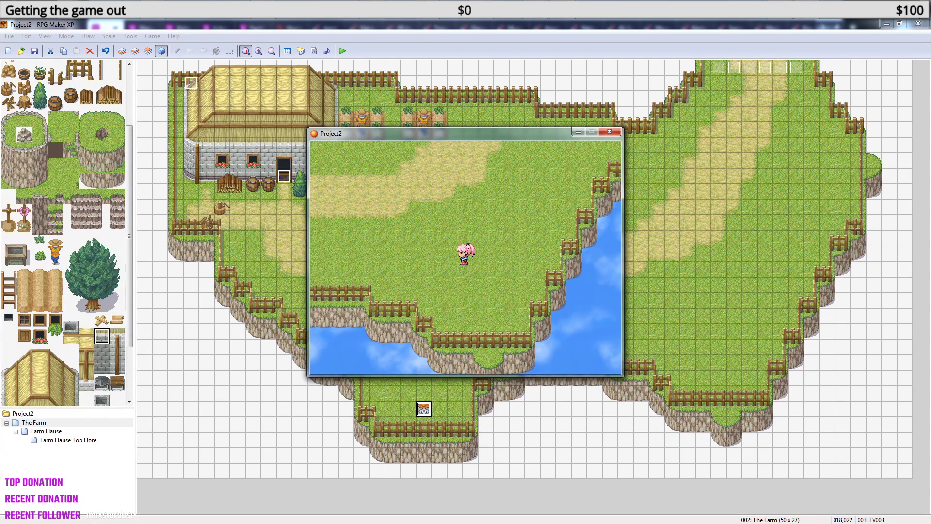
pyautogui.press('Up')
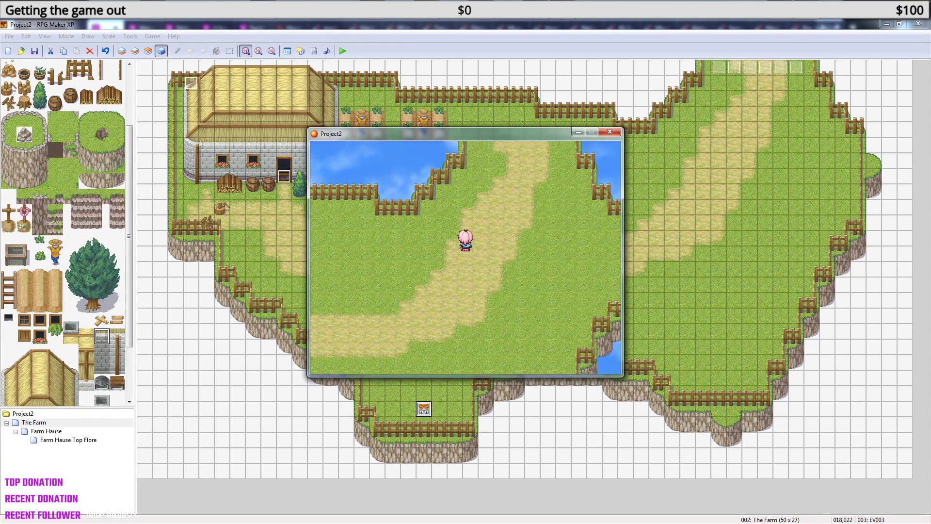
# - Walk the character down the dirt path toward the crop plots and back up its northern slope
pyautogui.press('Right')
pyautogui.press('Down')
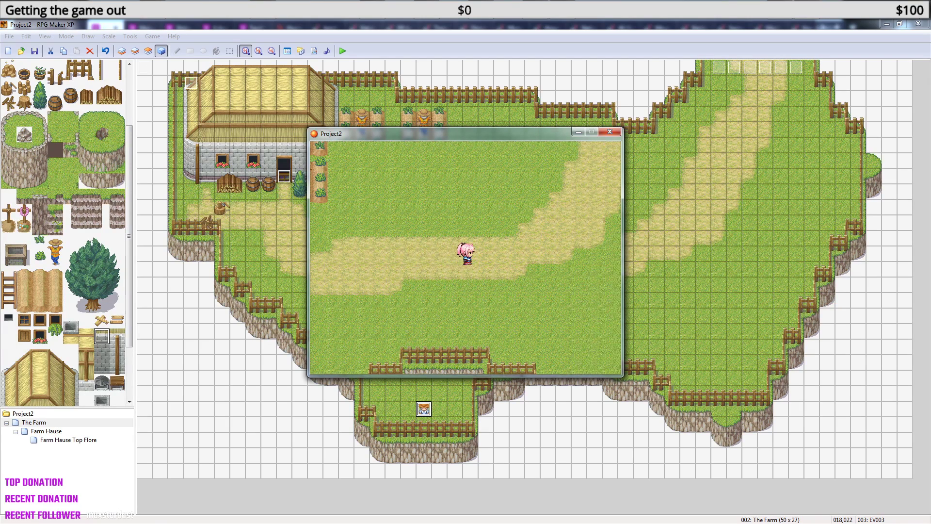
pyautogui.press('Up')
pyautogui.press('Up')
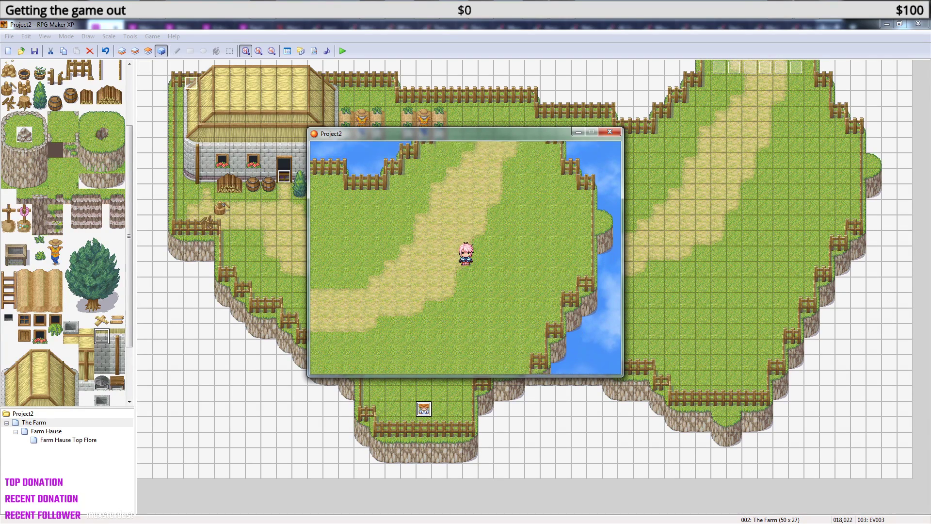
# - Walk the character southwest across the field to stand beside the farmer in the southern fenced corner
pyautogui.press('Down')
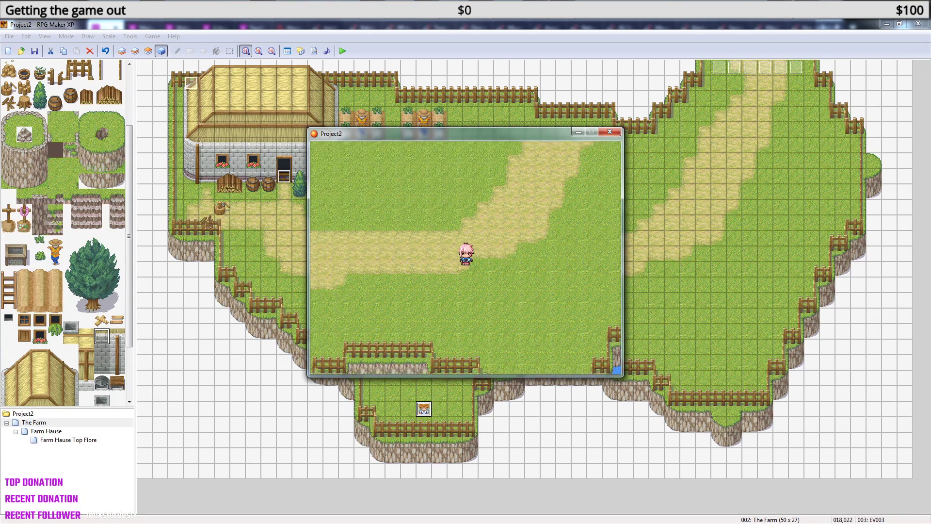
pyautogui.press('Left')
pyautogui.press('Left')
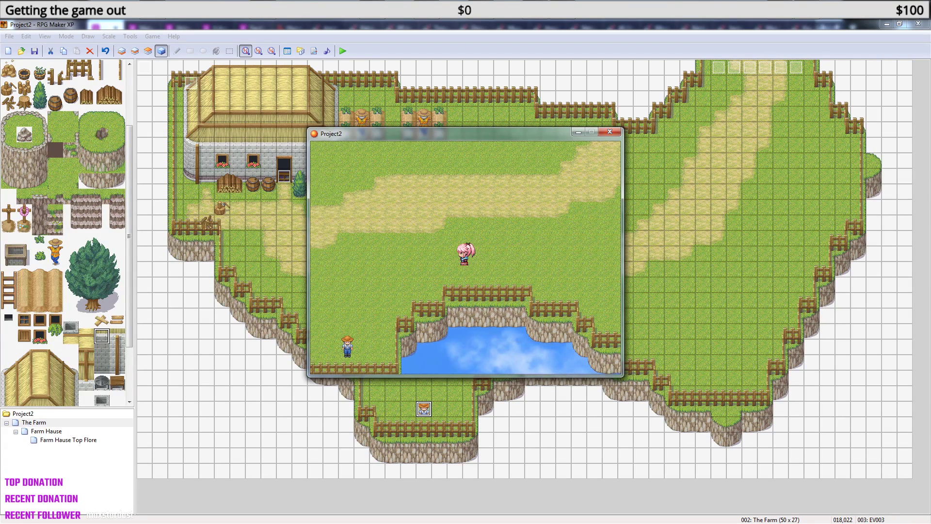
pyautogui.press('Down')
pyautogui.press('Down')
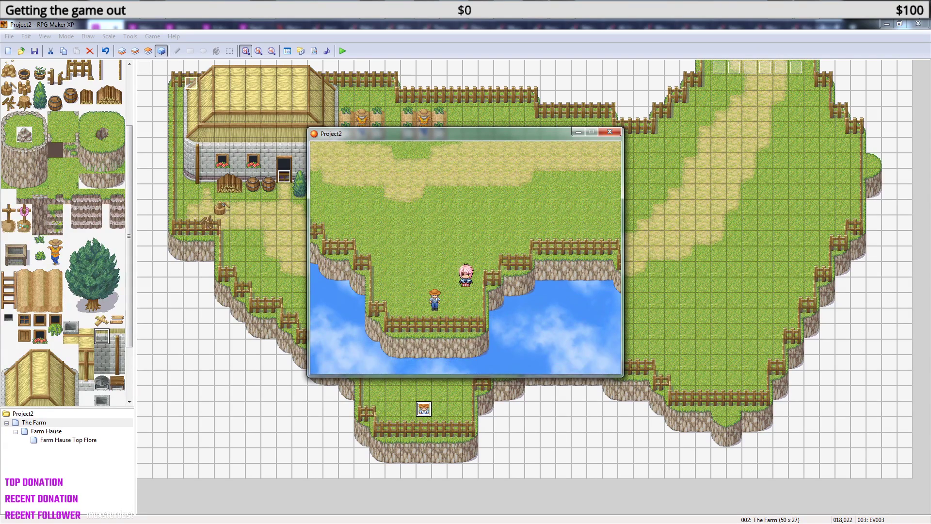
pyautogui.press('Left')
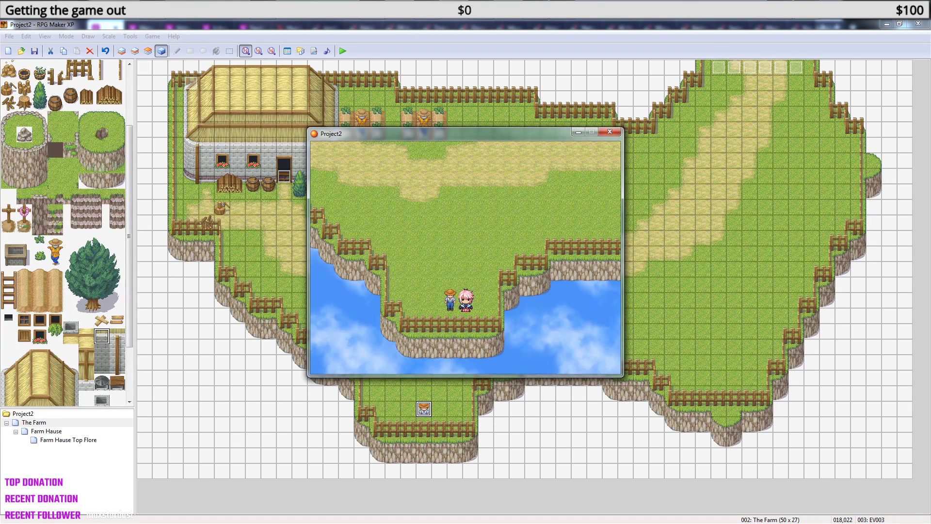
# - Test movement on the grass around the farmer, ending north of him
pyautogui.press('Left')
pyautogui.press('Up')
pyautogui.press('Down')
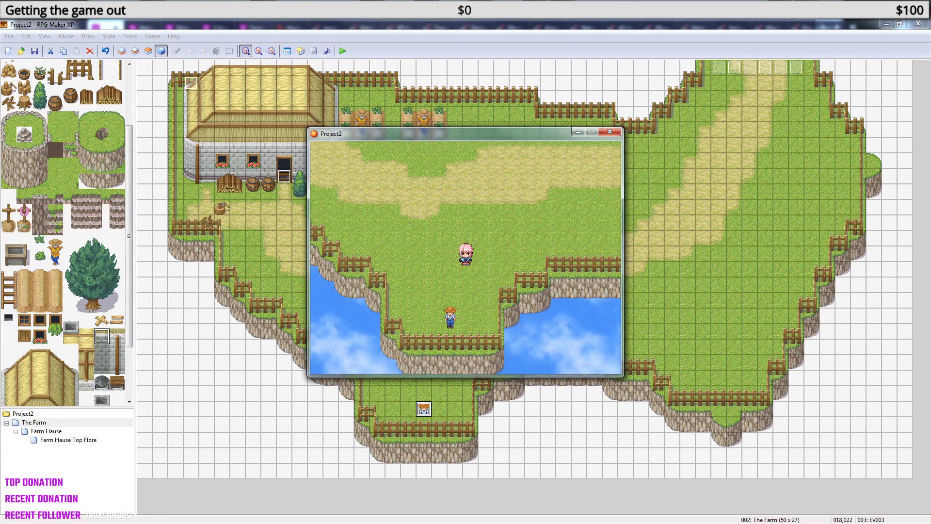
pyautogui.press('Up')
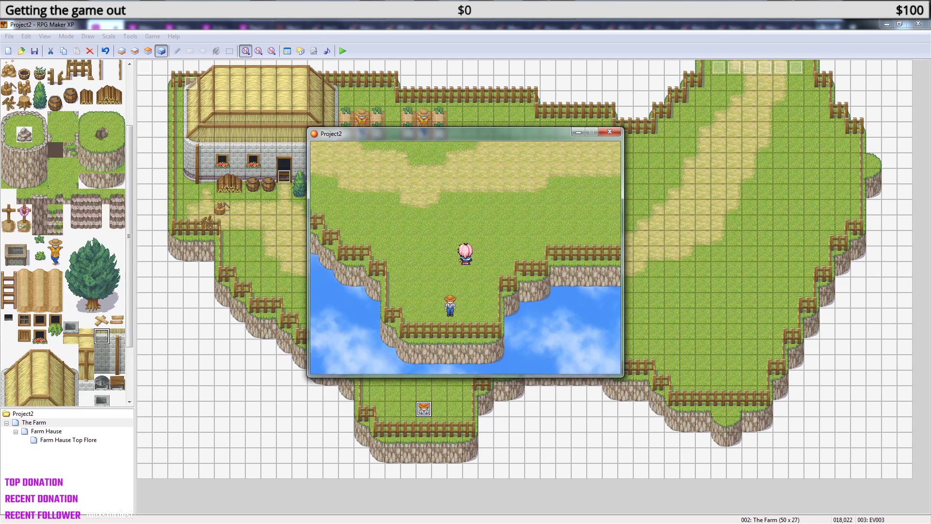
# - Walk the character from the farmer's corner back along the dirt path to the northern exit
pyautogui.press('Up')
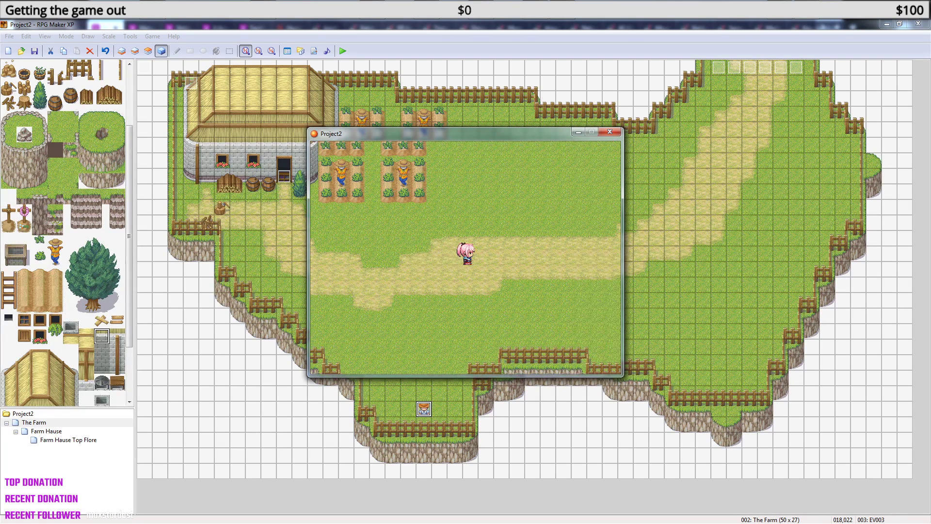
pyautogui.press('Left')
pyautogui.press('Right')
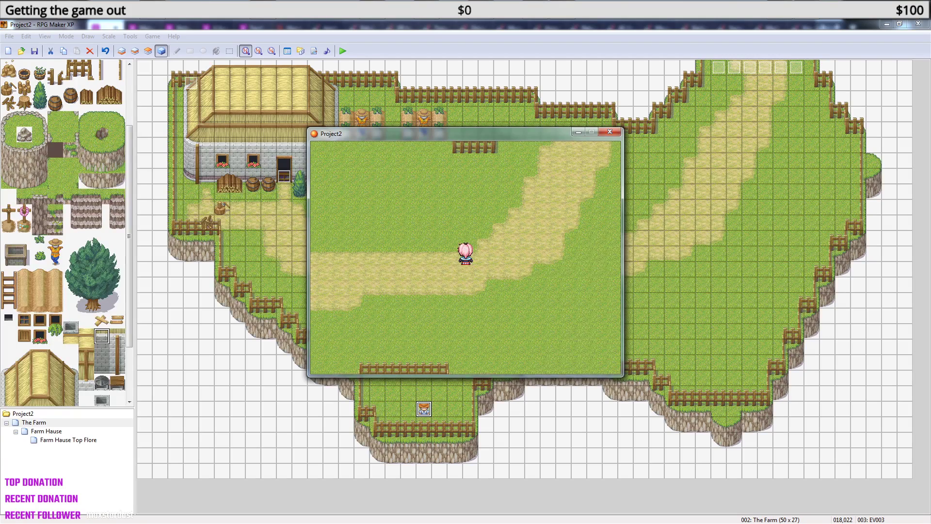
pyautogui.press('Up')
pyautogui.press('Right')
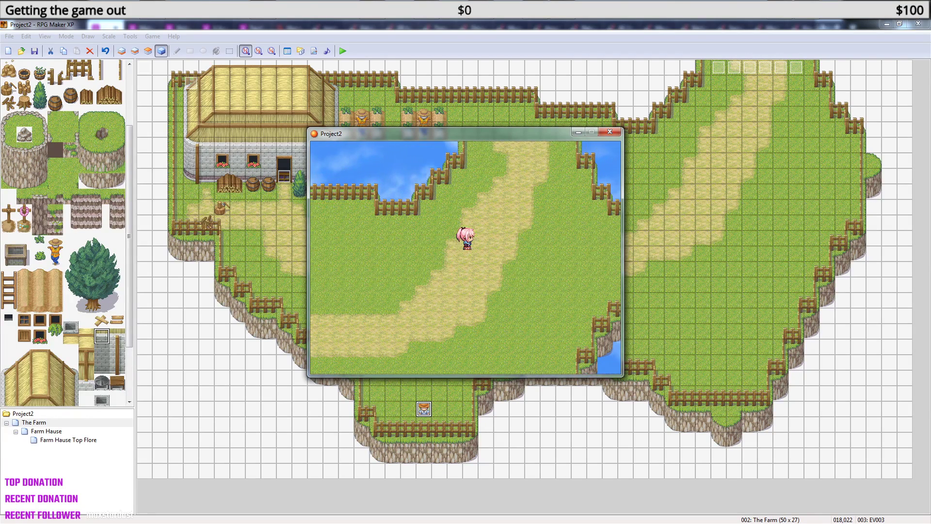
pyautogui.press('Up')
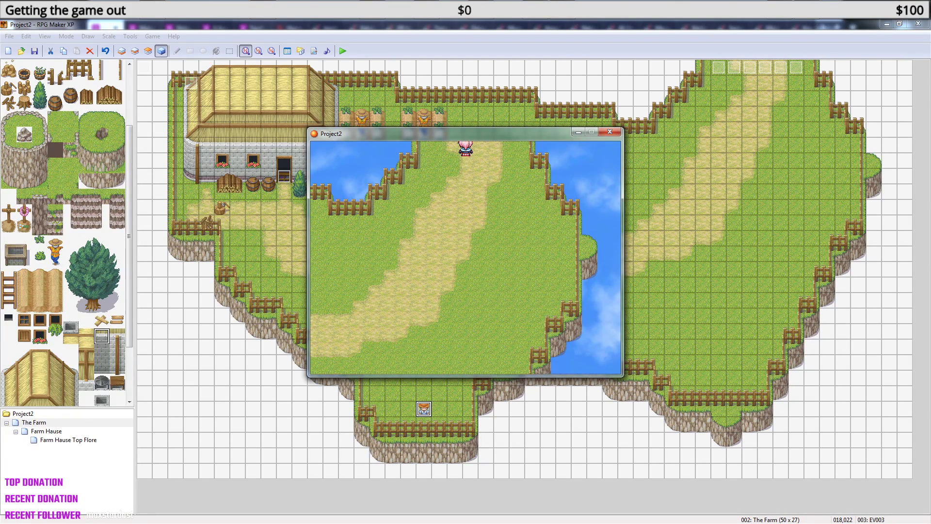
# - Test side-to-side movement across the northern exit, walk back down the path and close the playtest
pyautogui.press('Left')
pyautogui.press('Right')
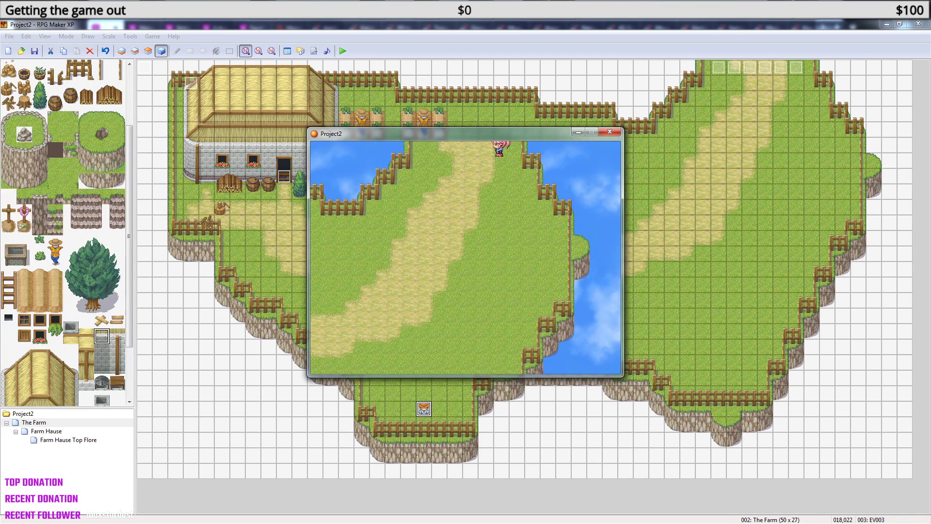
pyautogui.press('Left')
pyautogui.press('Right')
pyautogui.press('Left')
pyautogui.press('Left')
pyautogui.press('Down')
pyautogui.press('Down')
pyautogui.press('Left')
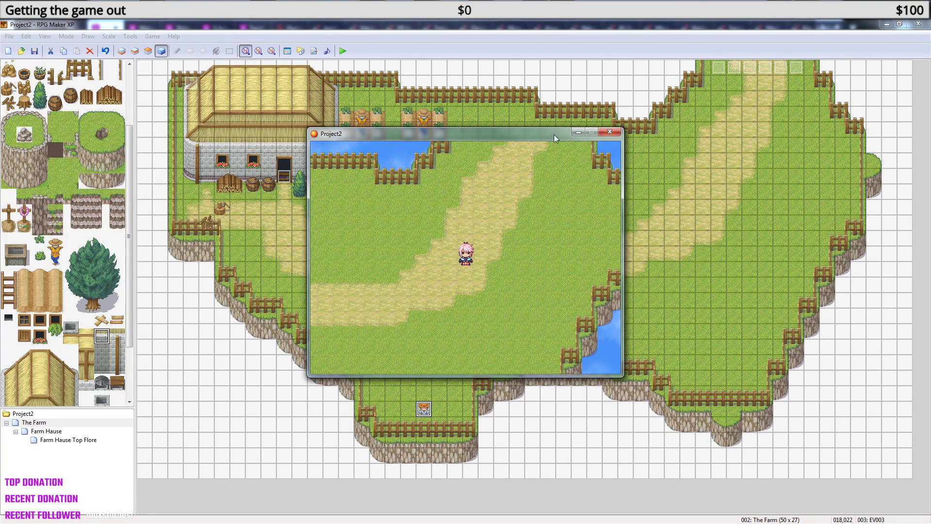
pyautogui.click(610, 131)
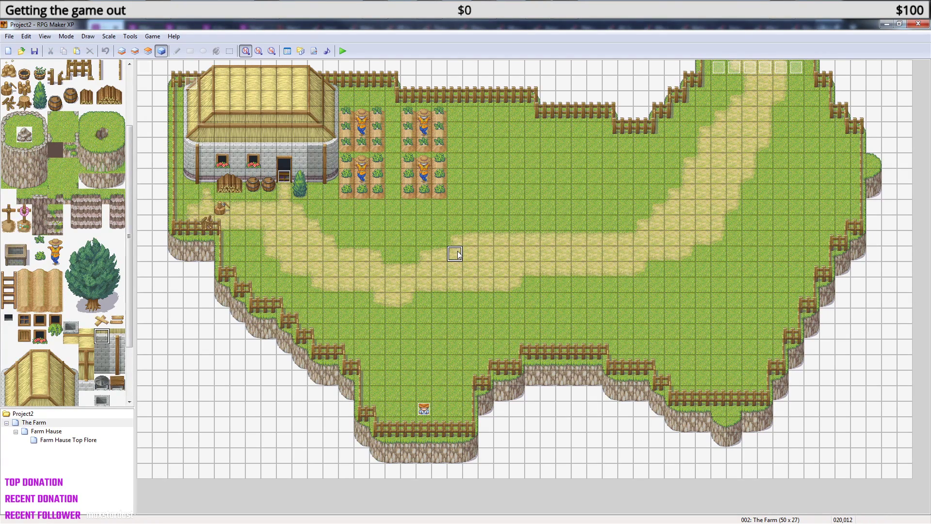
# - Examine the first two sets of event commands for EV001, including the Change Menu Access and Change Party Member options
pyautogui.doubleClick(145, 73)
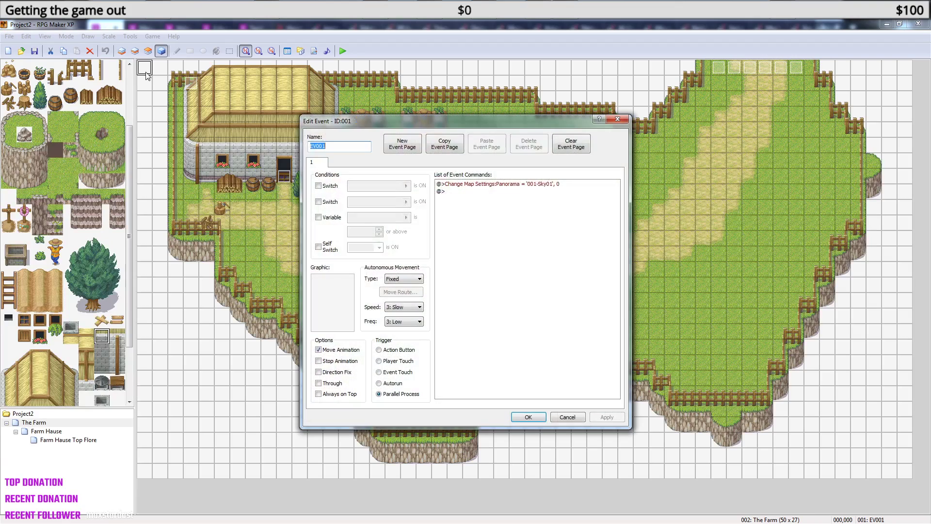
pyautogui.rightClick(500, 222)
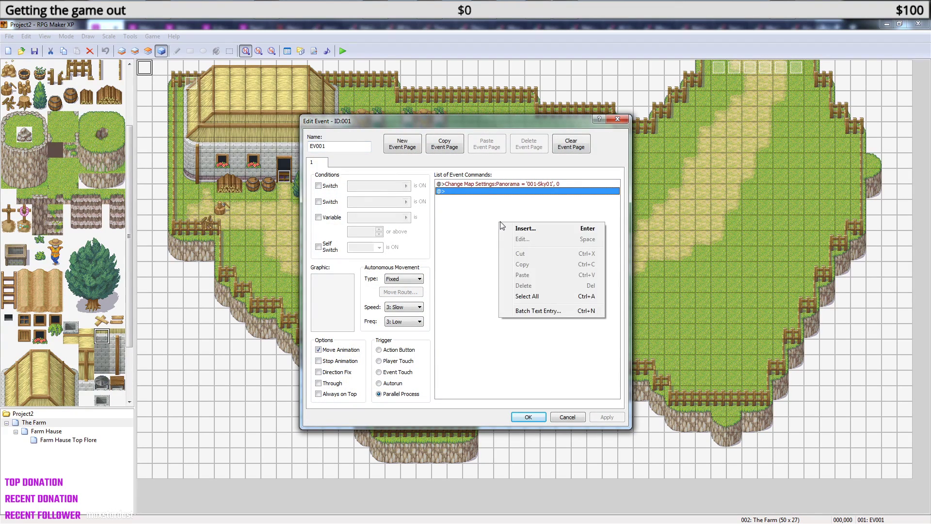
pyautogui.click(539, 227)
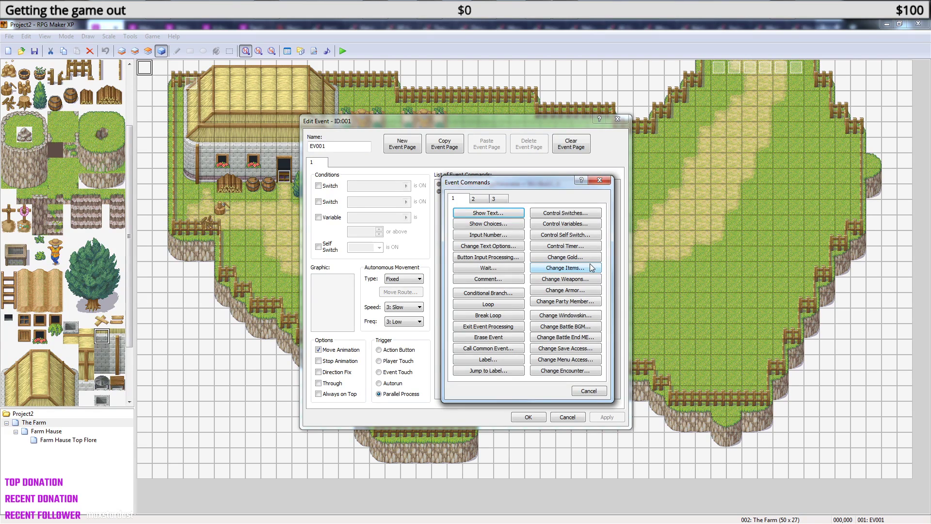
pyautogui.click(479, 199)
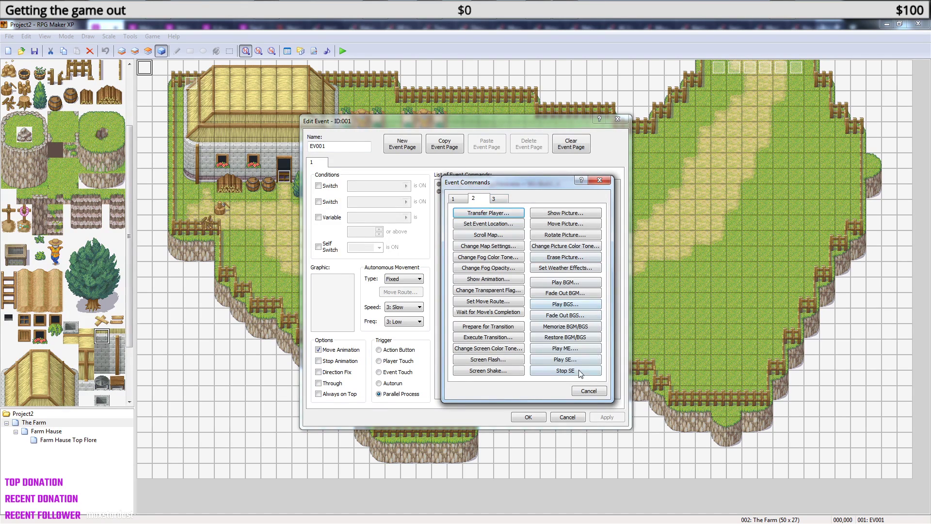
pyautogui.click(460, 199)
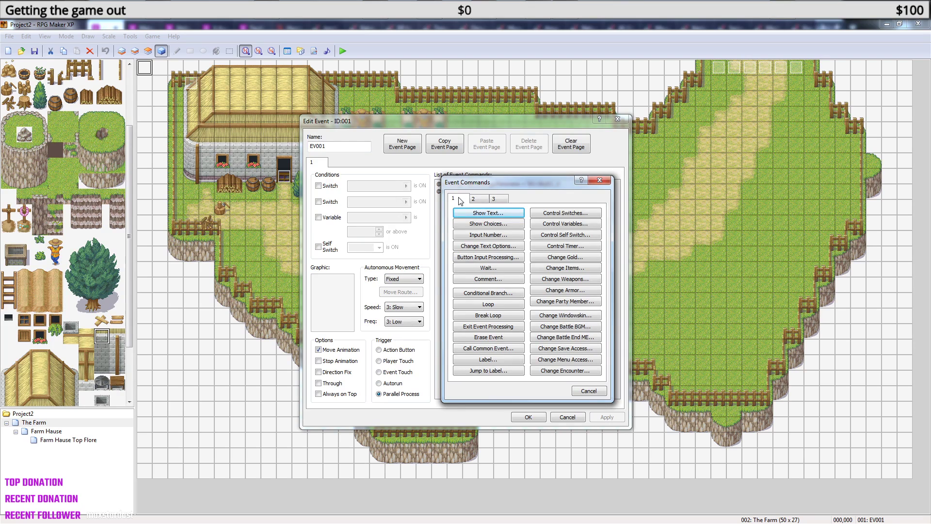
pyautogui.click(578, 365)
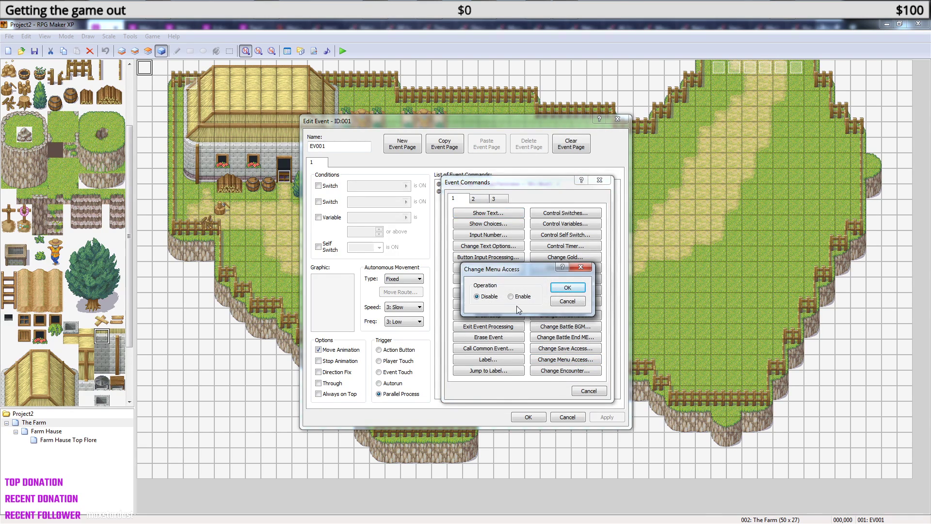
pyautogui.click(568, 301)
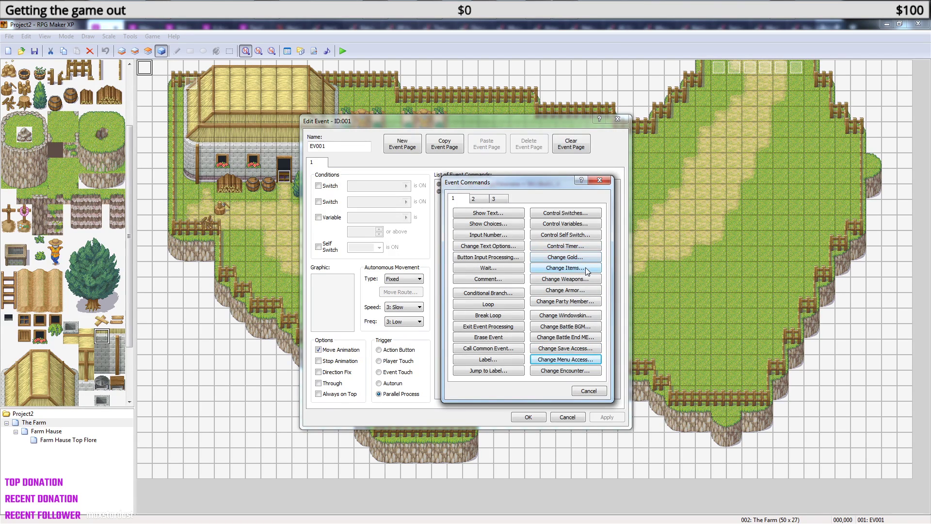
pyautogui.click(589, 303)
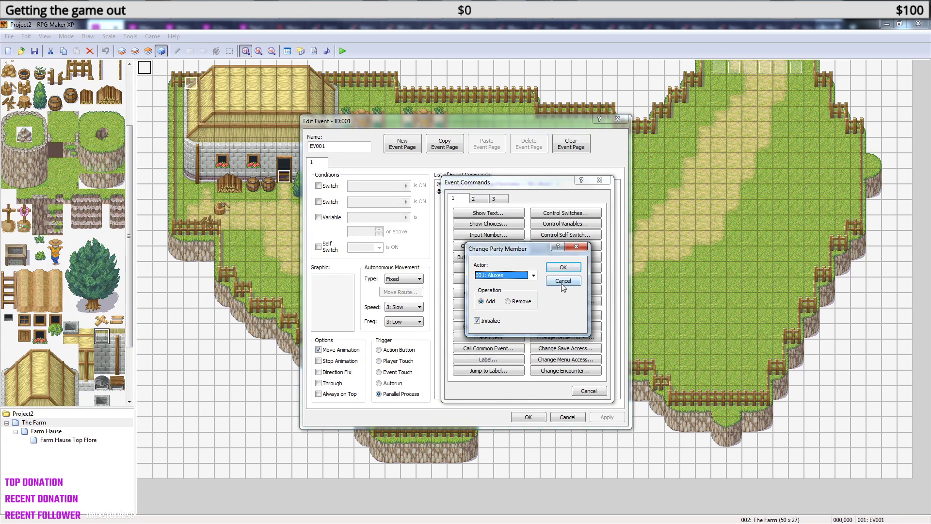
pyautogui.click(563, 282)
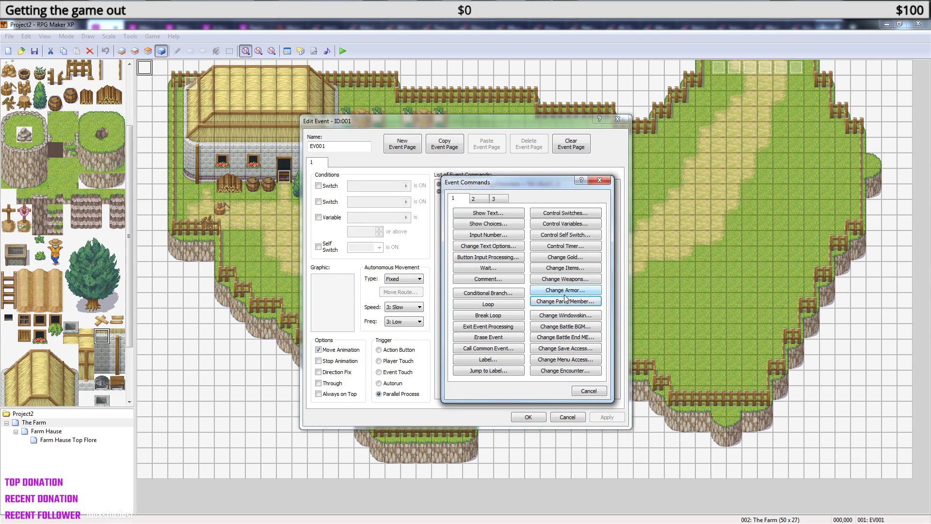
# - Try out a Shop Processing command with a Potion in its goods list
pyautogui.click(498, 200)
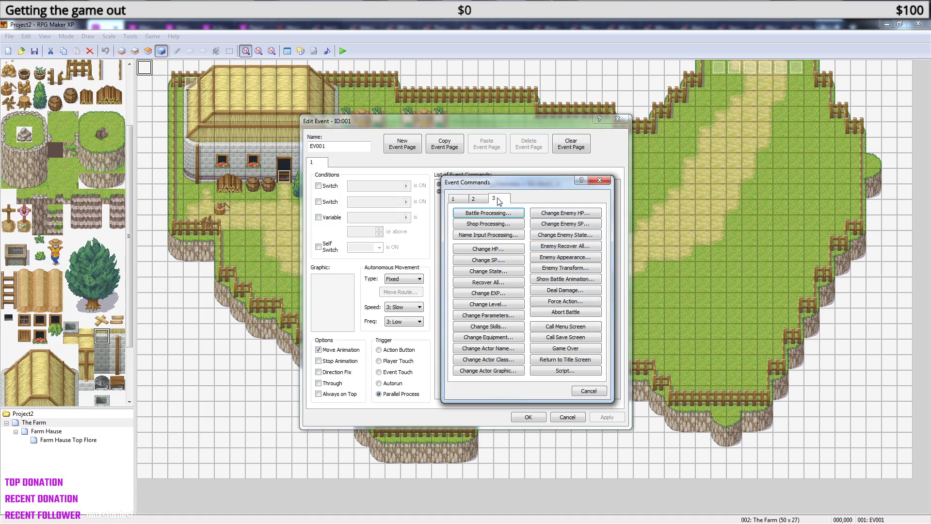
pyautogui.click(511, 224)
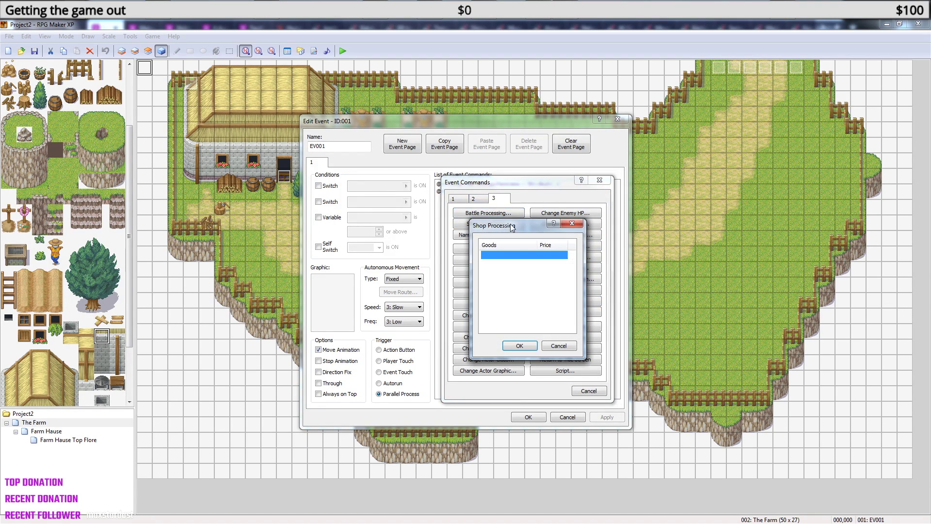
pyautogui.doubleClick(522, 255)
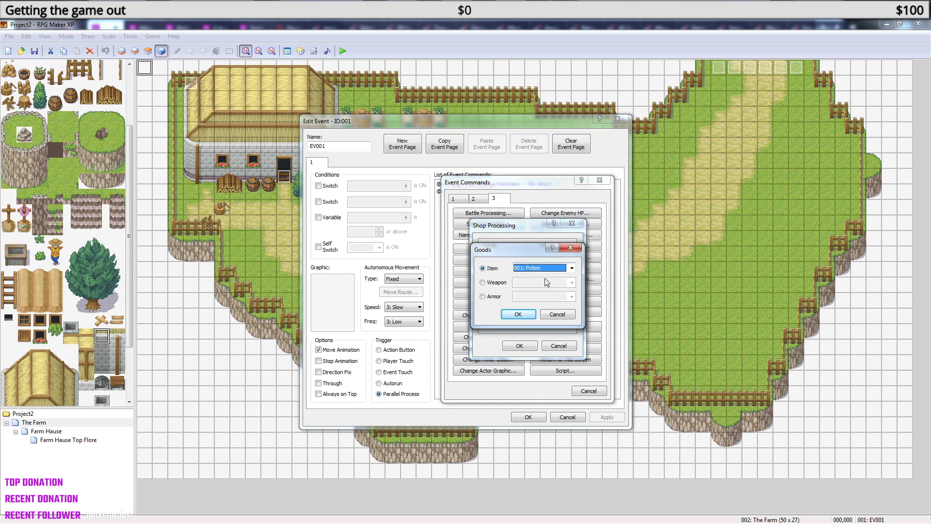
pyautogui.click(518, 314)
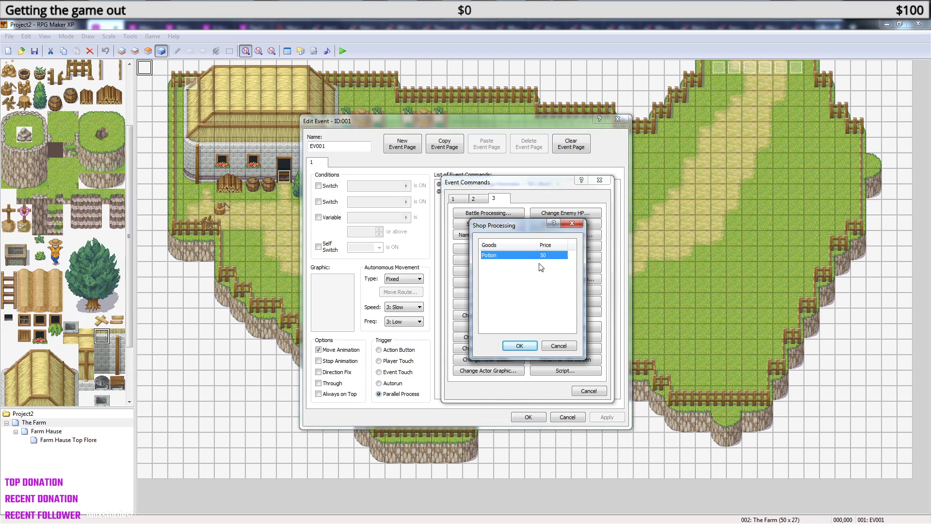
pyautogui.rightClick(536, 256)
pyautogui.click(515, 269)
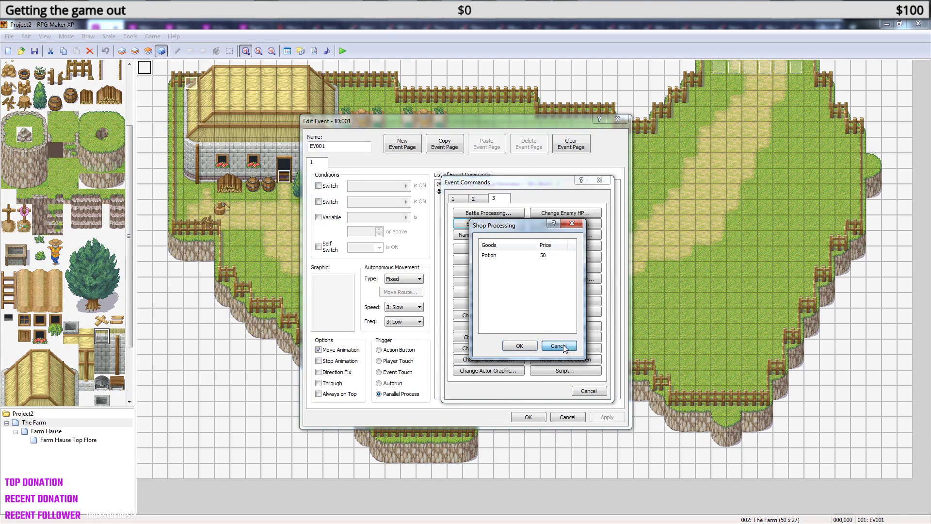
pyautogui.click(558, 346)
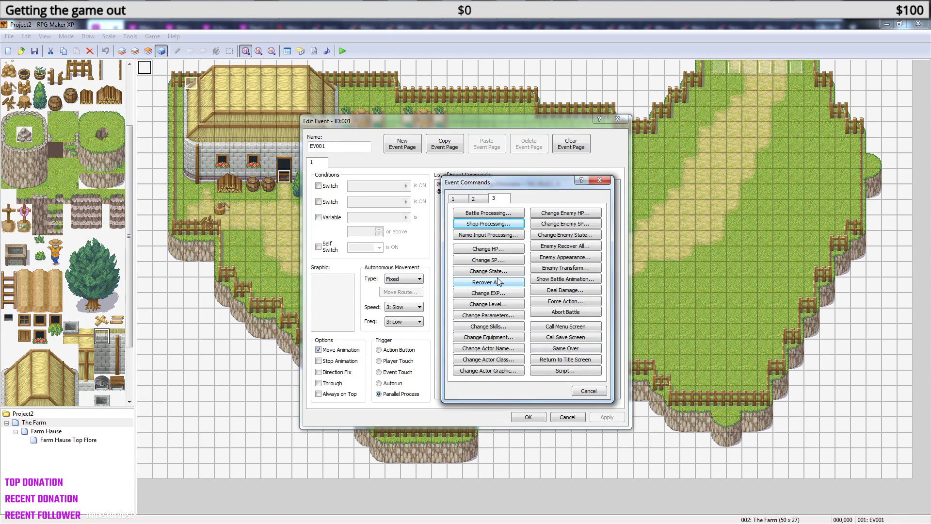
# - Examine the Name Input Processing options and close the EV001 event without adding a command
pyautogui.click(496, 236)
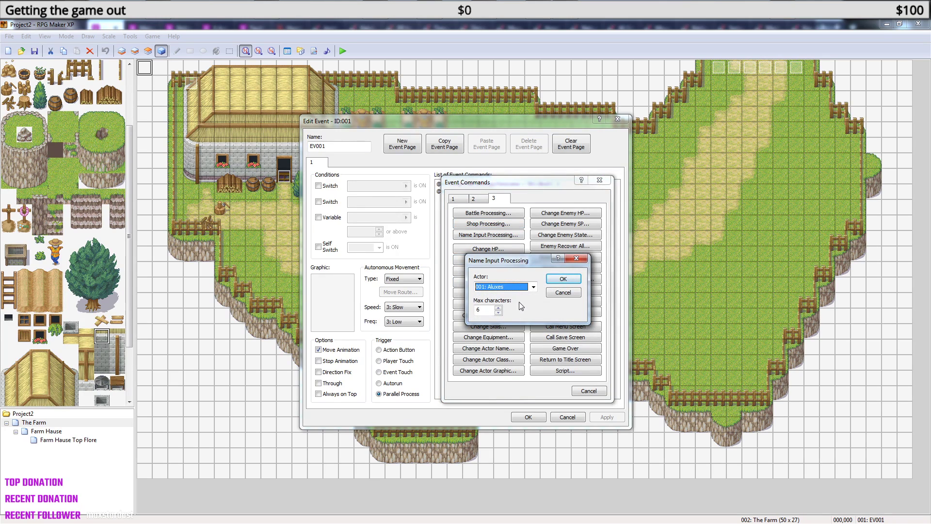
pyautogui.click(569, 293)
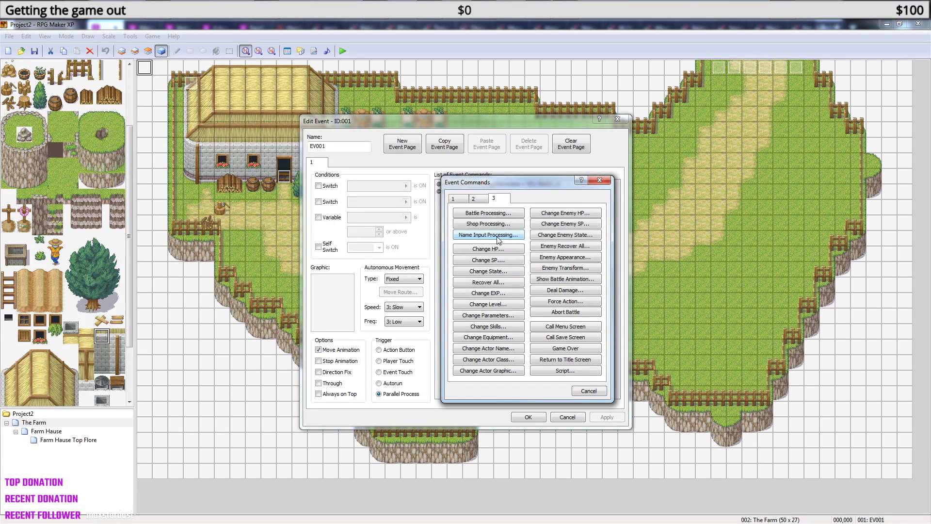
pyautogui.click(603, 180)
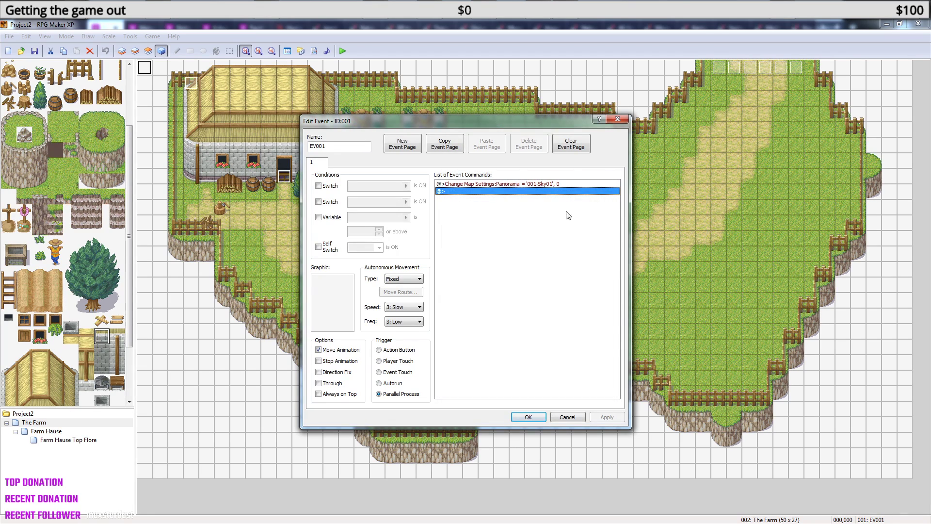
pyautogui.click(618, 118)
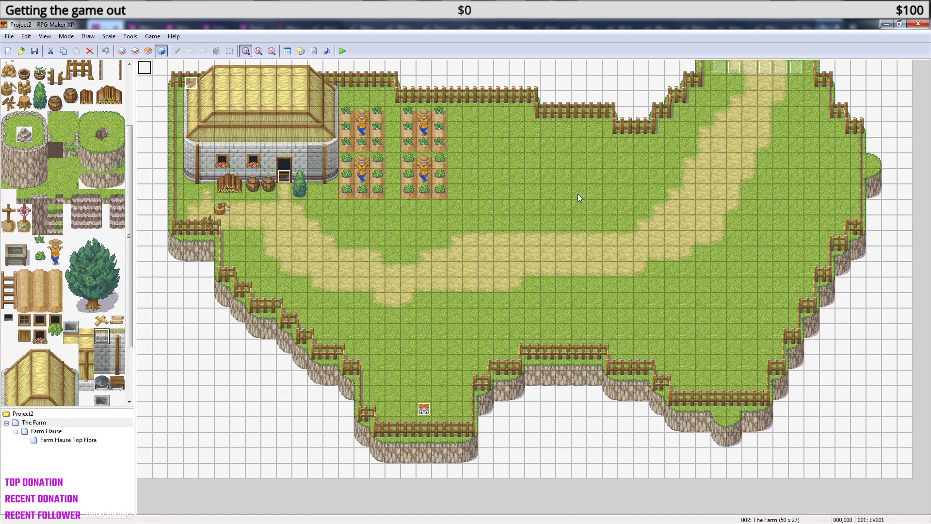
# - Examine the Potion's settings, including its hit rate, among the database items and close the database
pyautogui.click(288, 51)
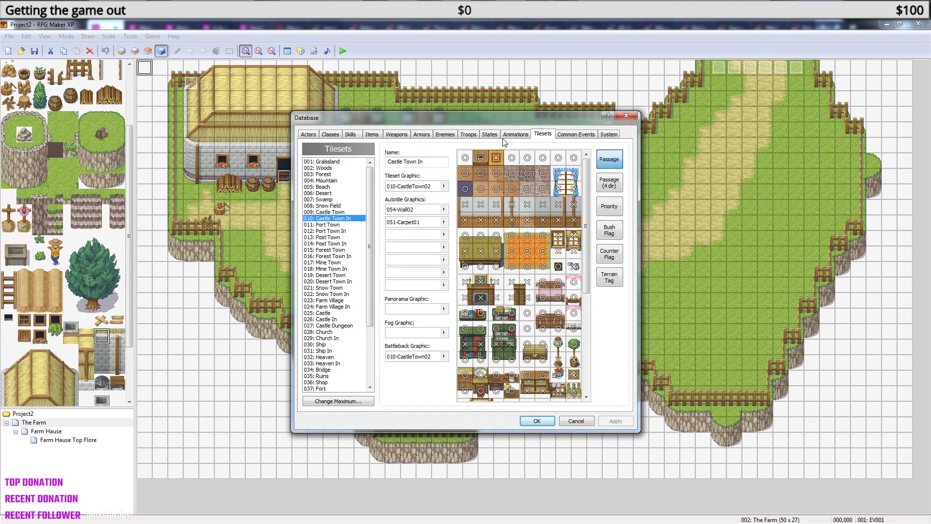
pyautogui.click(372, 136)
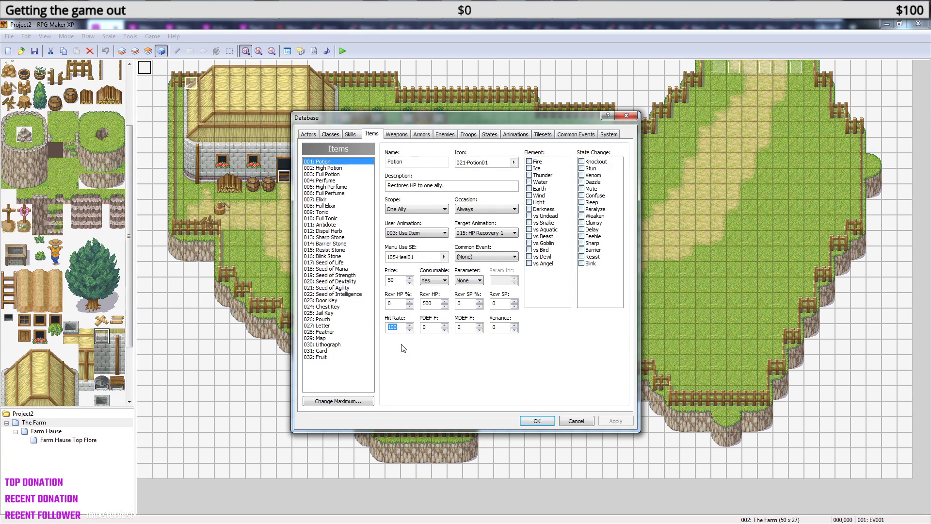
pyautogui.click(402, 329)
pyautogui.click(633, 117)
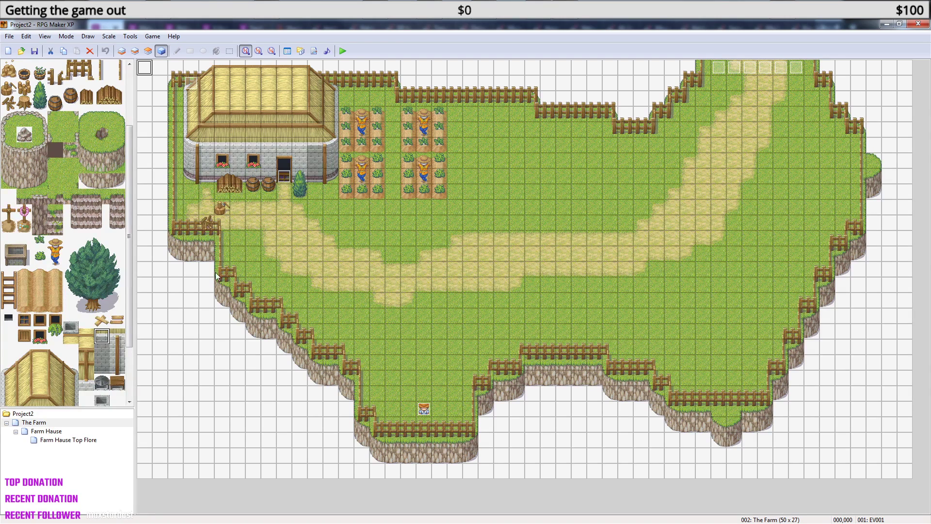
# - Place the large tree on layer 3 in the grass near the farm's southeastern fence and return to the event layer
pyautogui.moveTo(77, 240); pyautogui.dragTo(121, 308)
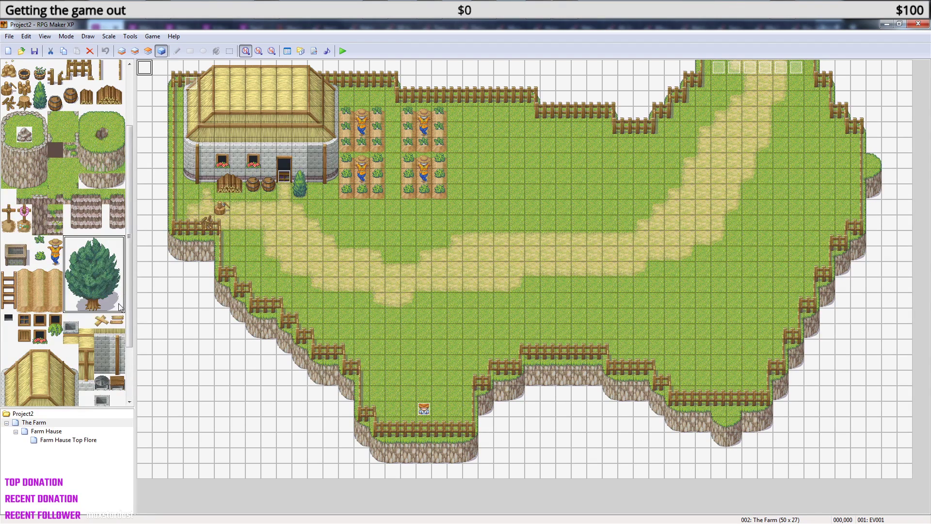
pyautogui.click(122, 50)
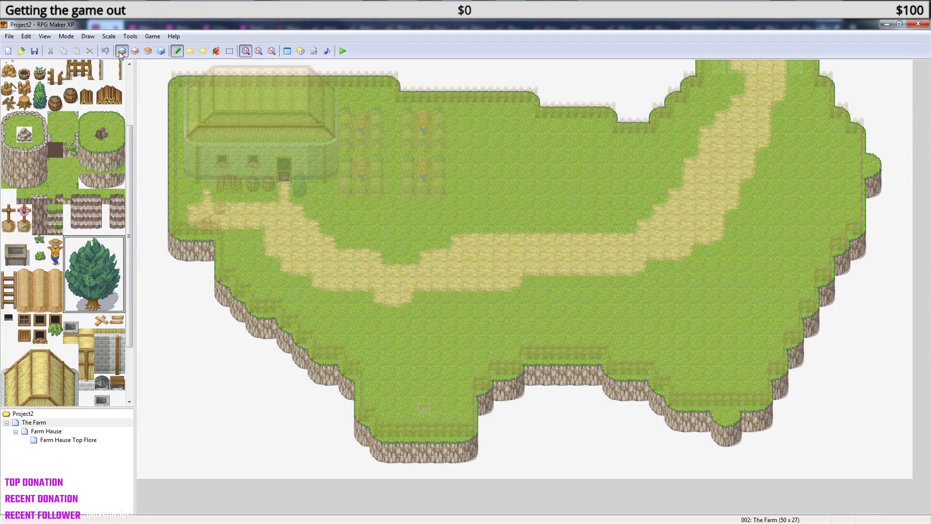
pyautogui.click(137, 52)
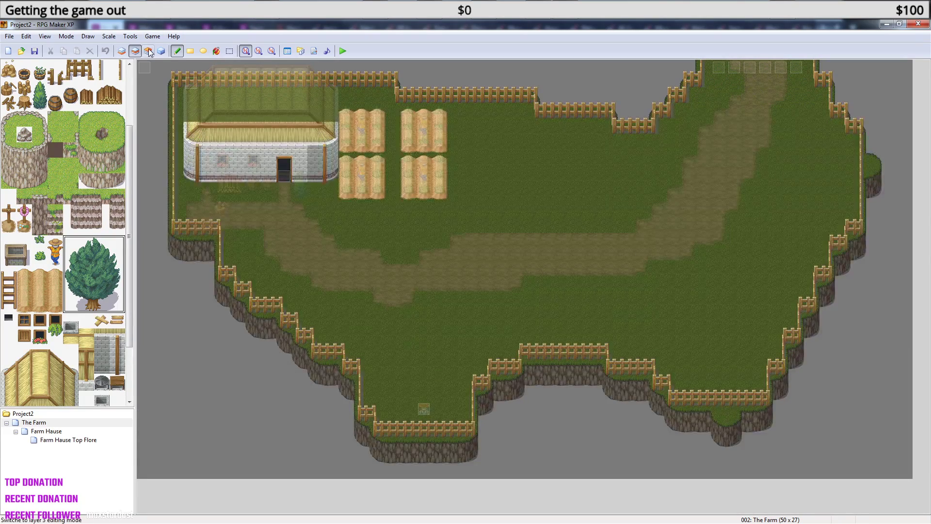
pyautogui.click(148, 51)
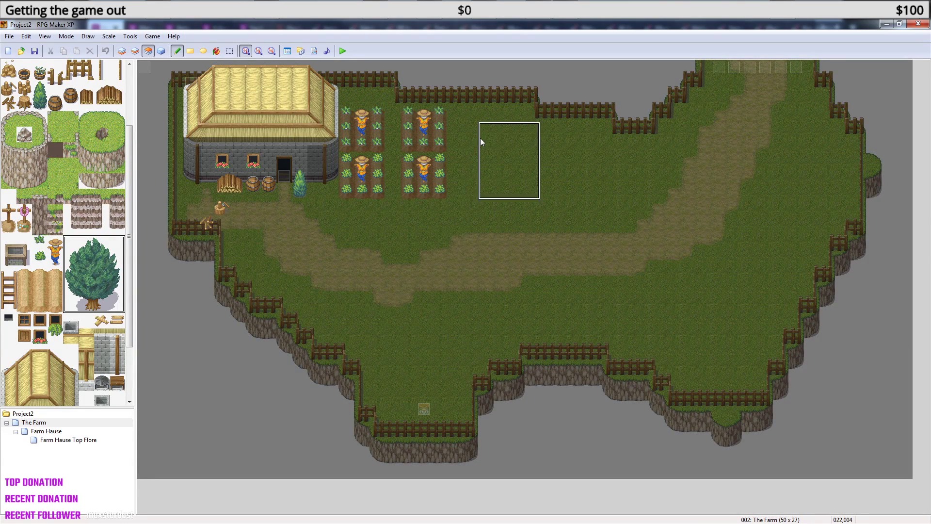
pyautogui.click(693, 296)
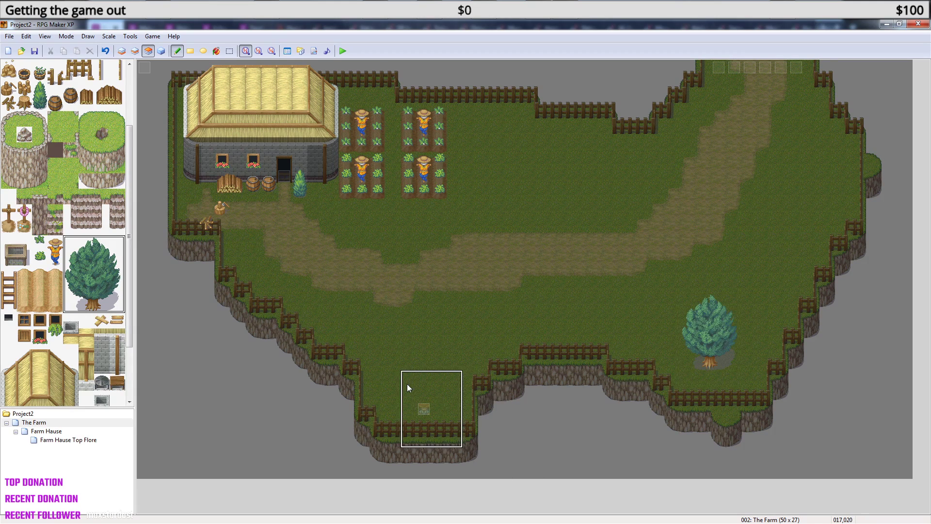
pyautogui.click(161, 50)
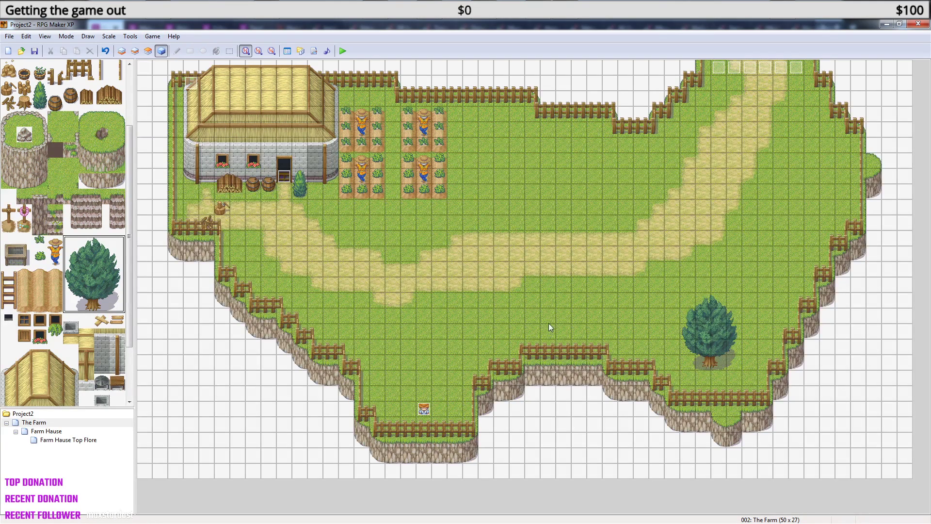